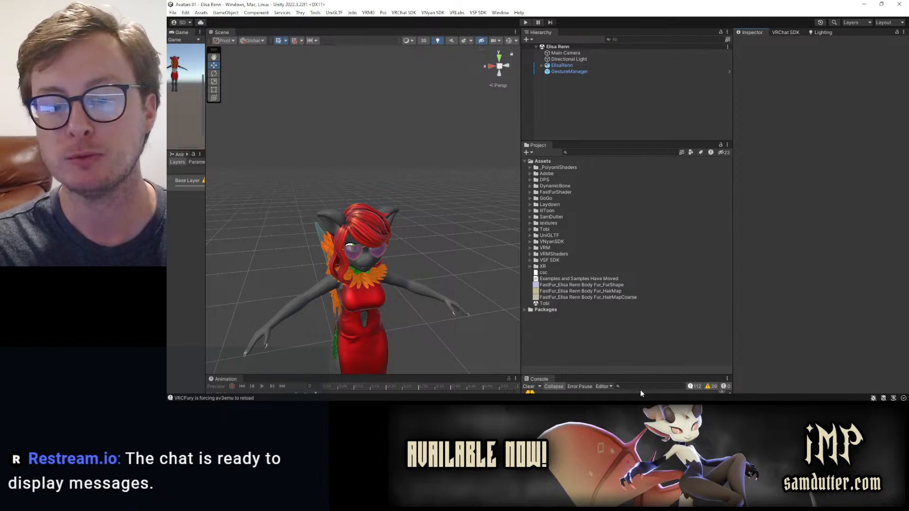
pyautogui.click(639, 408)
pyautogui.click(583, 229)
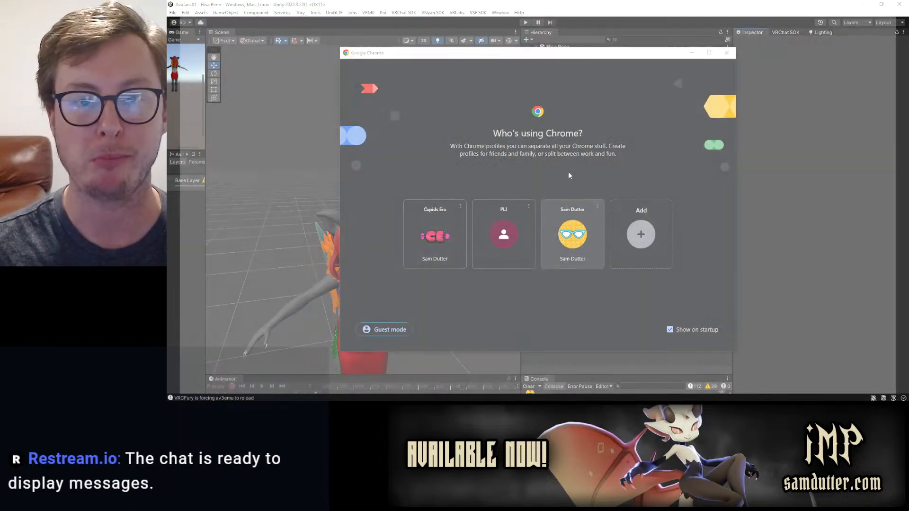
pyautogui.moveTo(598, 9); pyautogui.dragTo(906, 142)
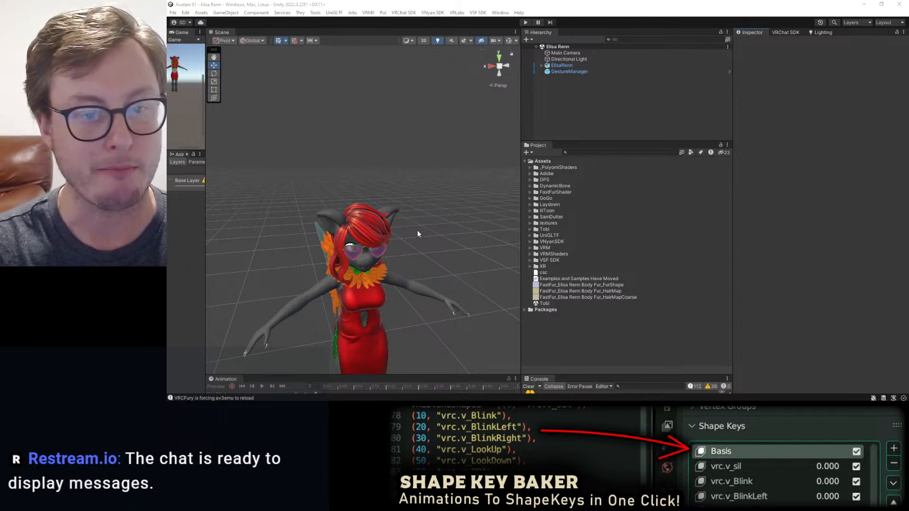
# Examine the avatar in the scene from the side and from the front.
pyautogui.keyDown('alt'); pyautogui.moveTo(426, 186); pyautogui.dragTo(441, 224); pyautogui.keyUp('alt')
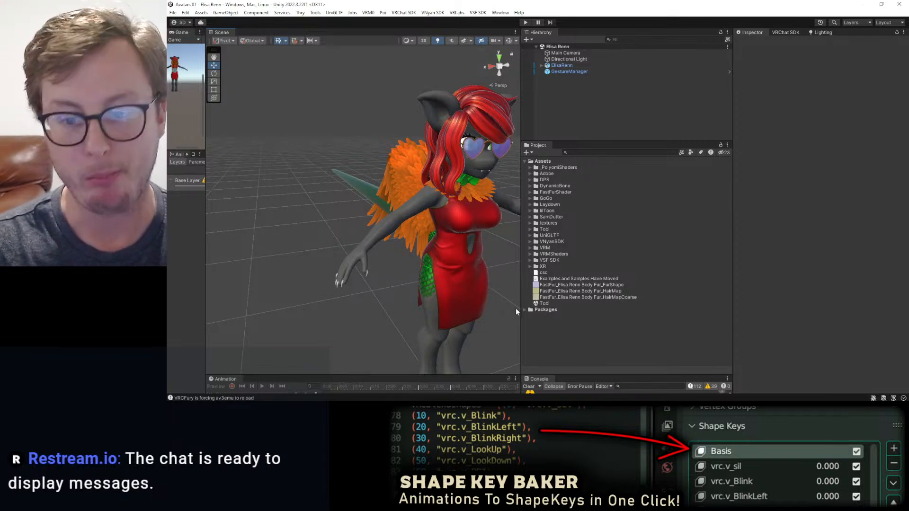
pyautogui.press('d')
pyautogui.press('w')
pyautogui.moveTo(436, 253); pyautogui.dragTo(276, 195, button='right')
pyautogui.press('a')
pyautogui.press('a')
pyautogui.press('d')
pyautogui.press('s')
pyautogui.press('w')
pyautogui.press('s')
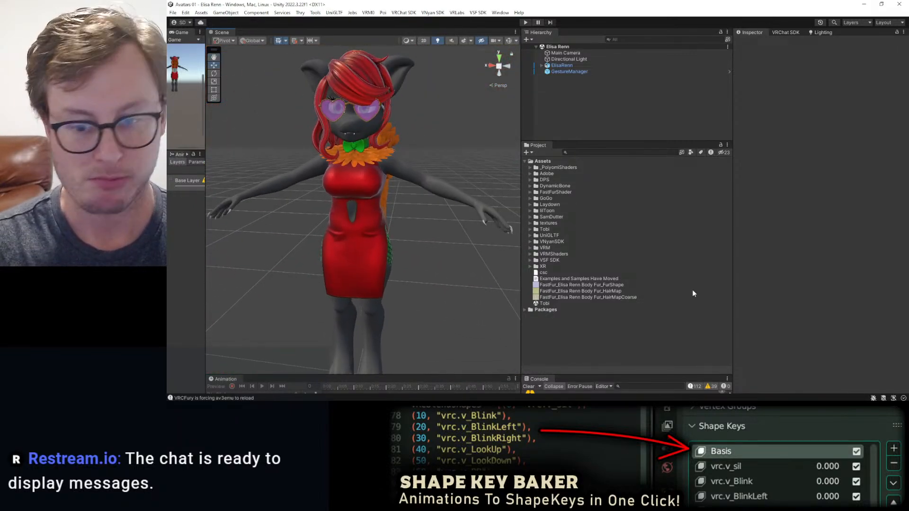
# Enlarge the scene object list and expand the ElisaRenn armature from root down to the children of spine_03.x.
pyautogui.moveTo(586, 142); pyautogui.dragTo(586, 232)
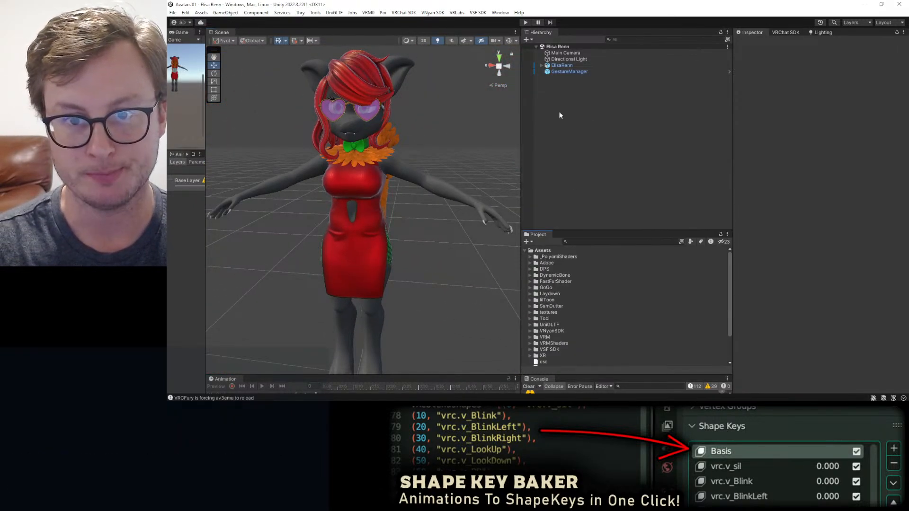
pyautogui.click(542, 66)
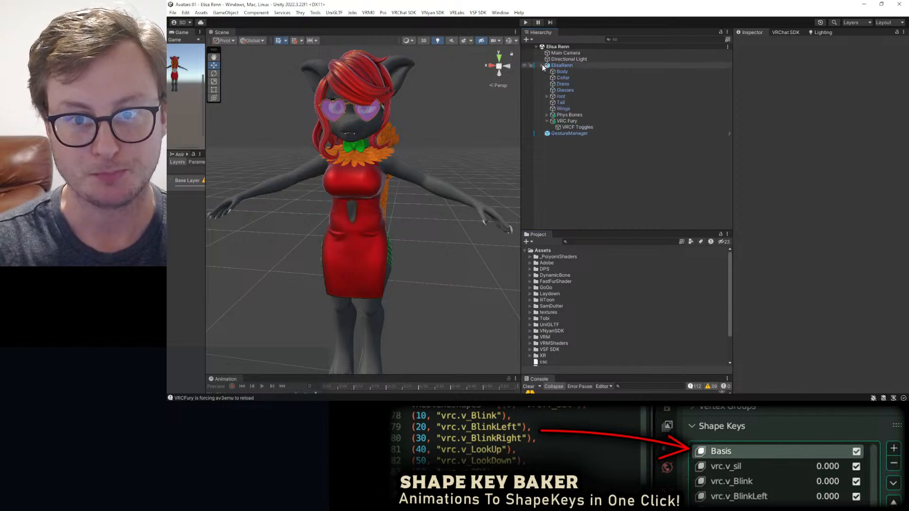
pyautogui.click(542, 65)
pyautogui.click(541, 66)
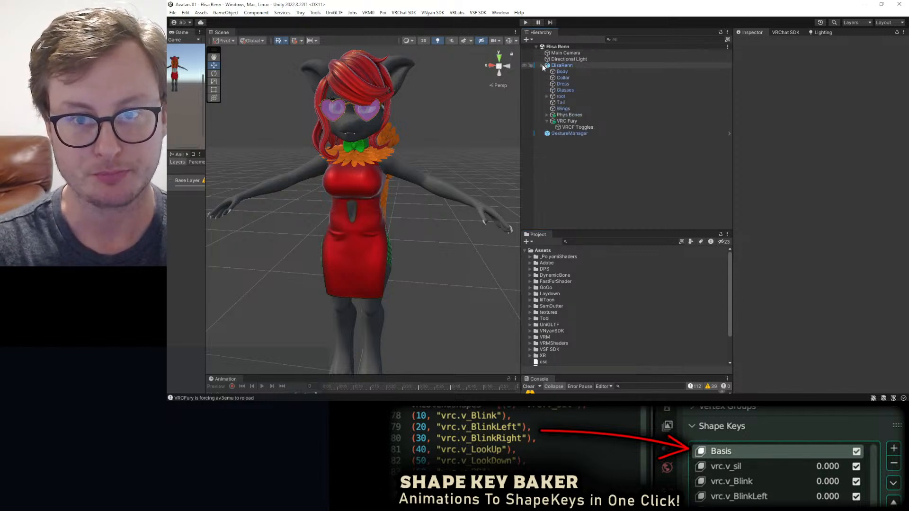
pyautogui.click(546, 96)
pyautogui.click(551, 103)
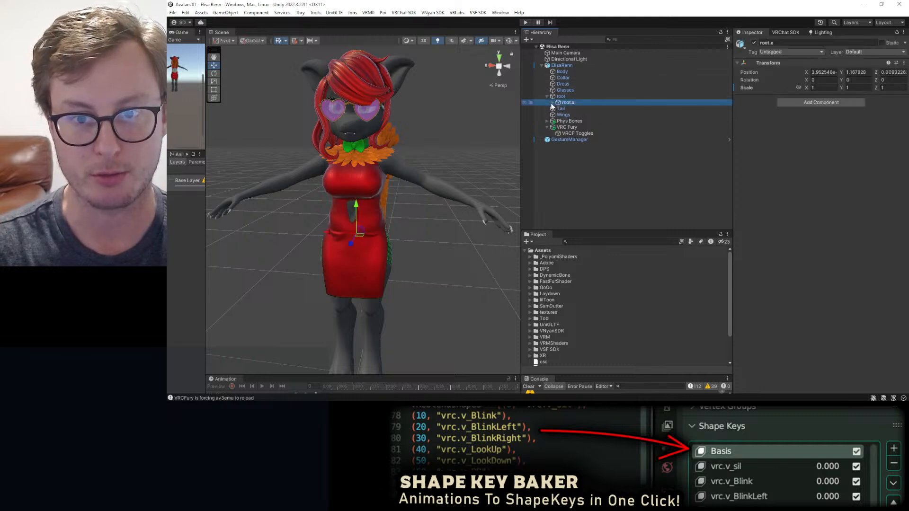
pyautogui.click(552, 103)
pyautogui.click(557, 127)
pyautogui.click(563, 134)
pyautogui.click(568, 139)
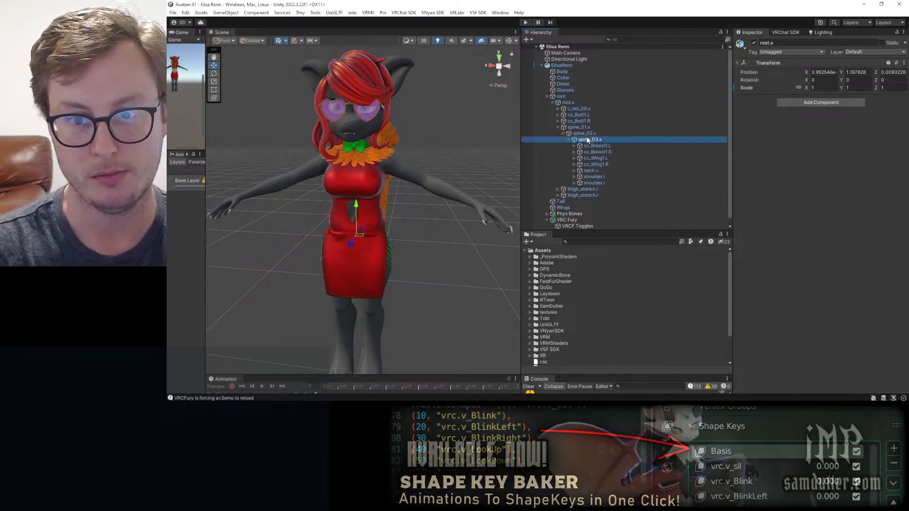
# Create an empty child object under spine_03.x and name it "VRC CON - Breast Target".
pyautogui.rightClick(587, 140)
pyautogui.moveTo(620, 268)
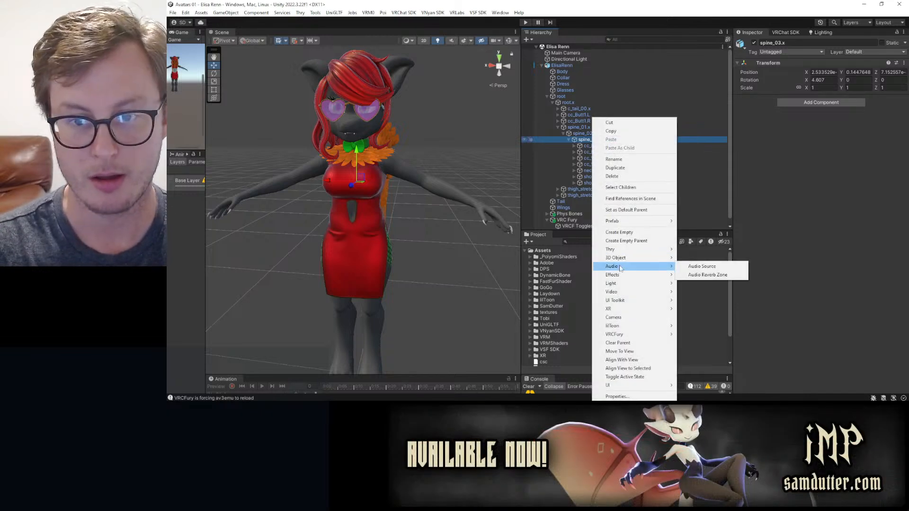
pyautogui.click(829, 248)
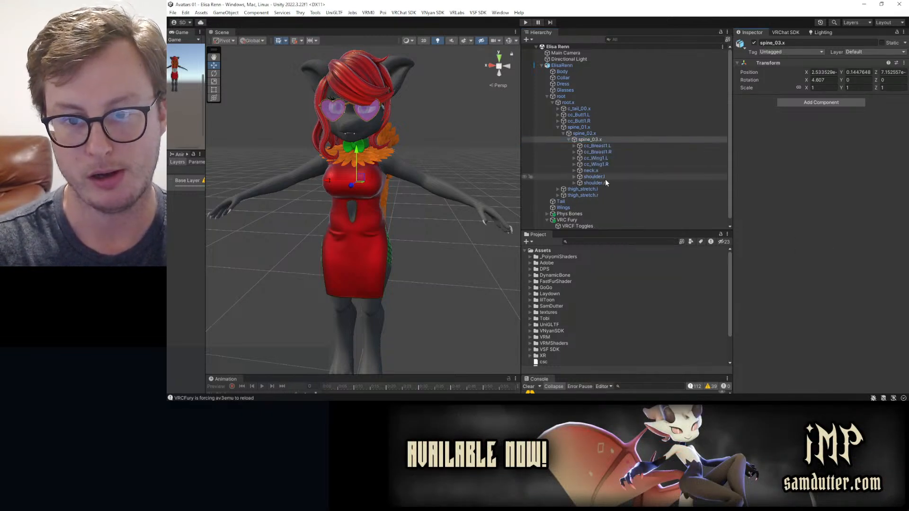
pyautogui.rightClick(590, 140)
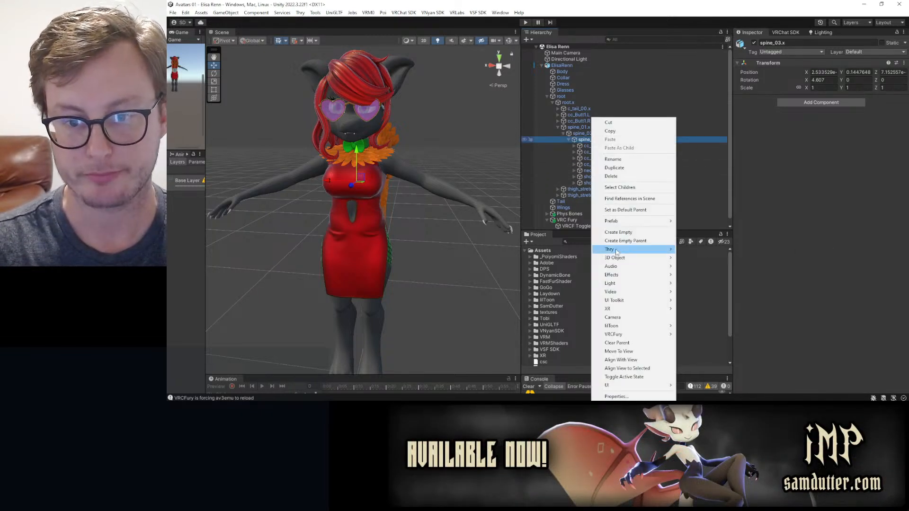
pyautogui.click(618, 232)
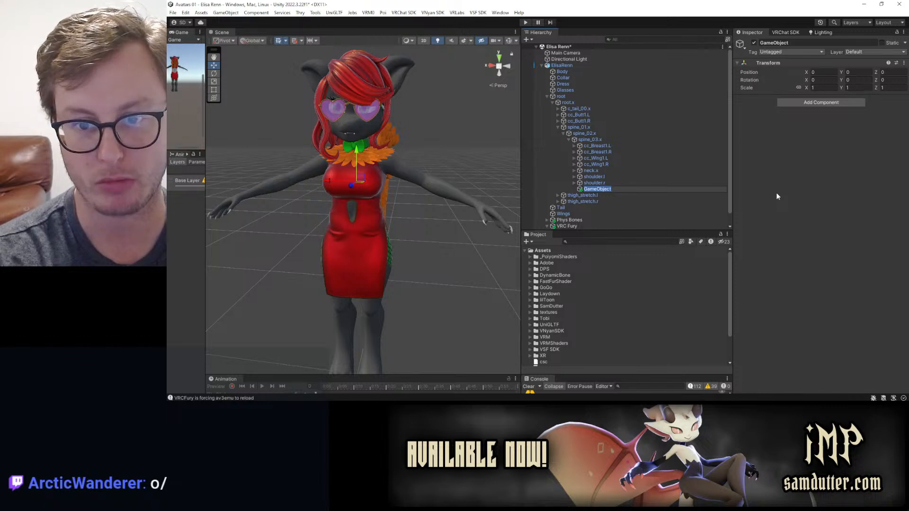
pyautogui.press('BackSpace')
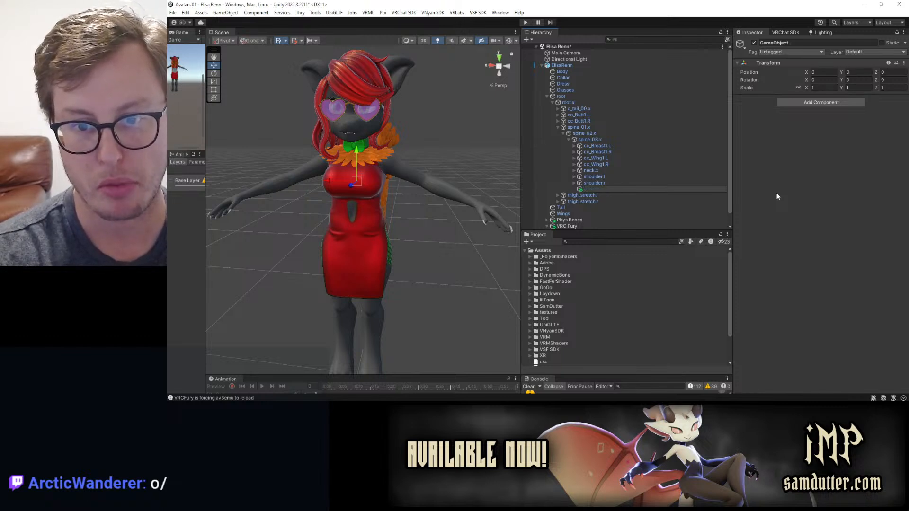
pyautogui.write('VRC C')
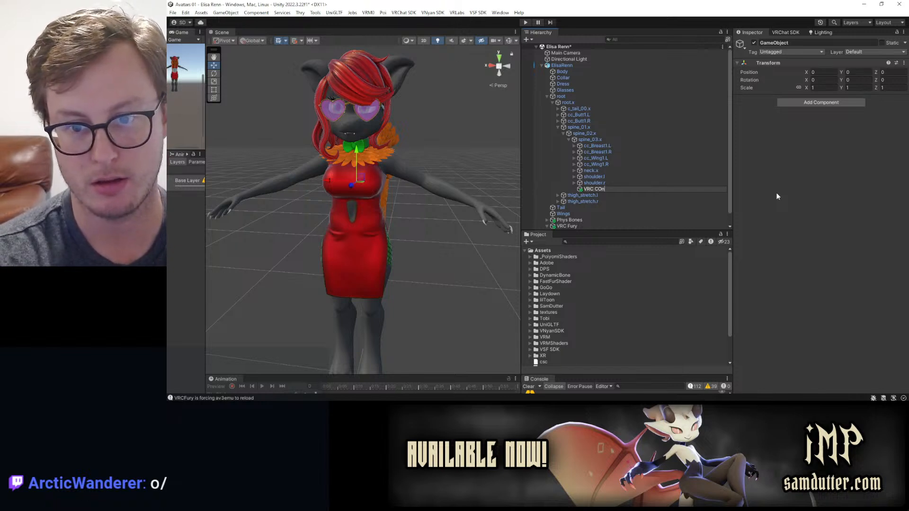
pyautogui.write('ON - ')
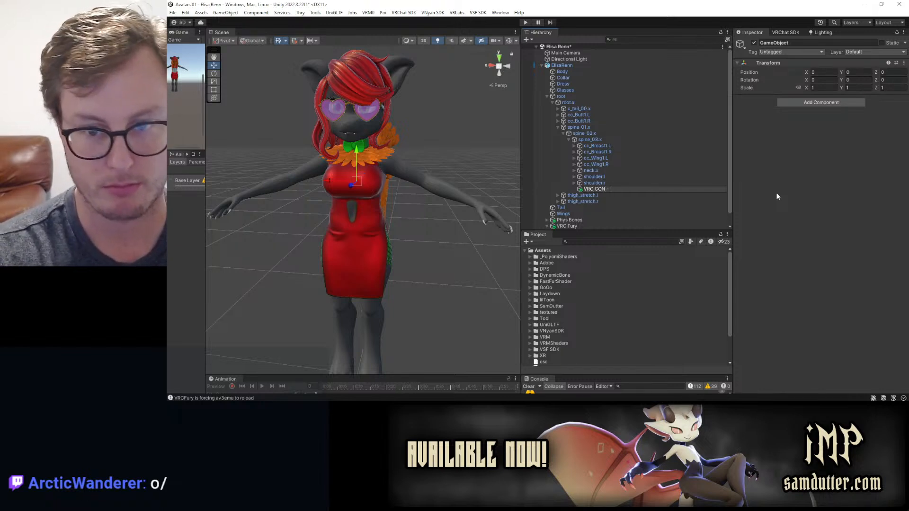
pyautogui.write('Breast Target')
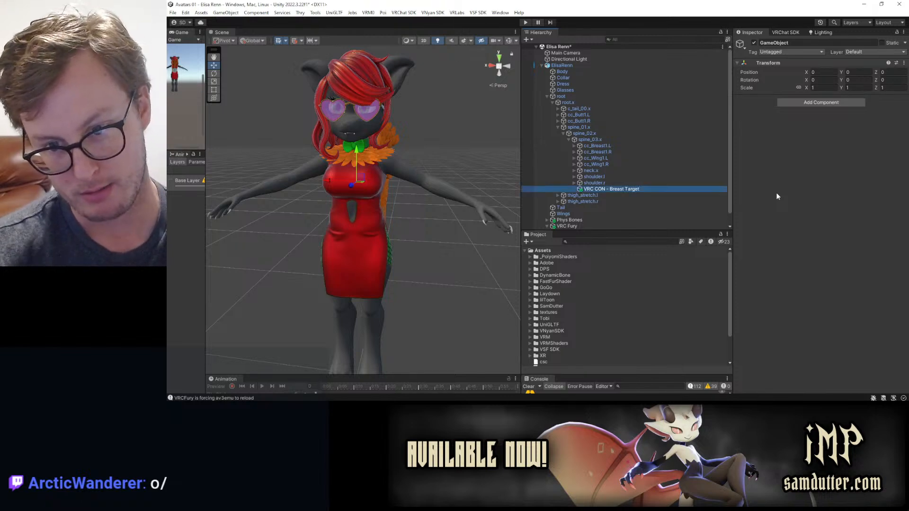
pyautogui.press('Return')
# Collapse the VRC Fury and root branches and create an empty child of ElisaRenn named "VRC Constraints".
pyautogui.scroll(-2, 627, 184)
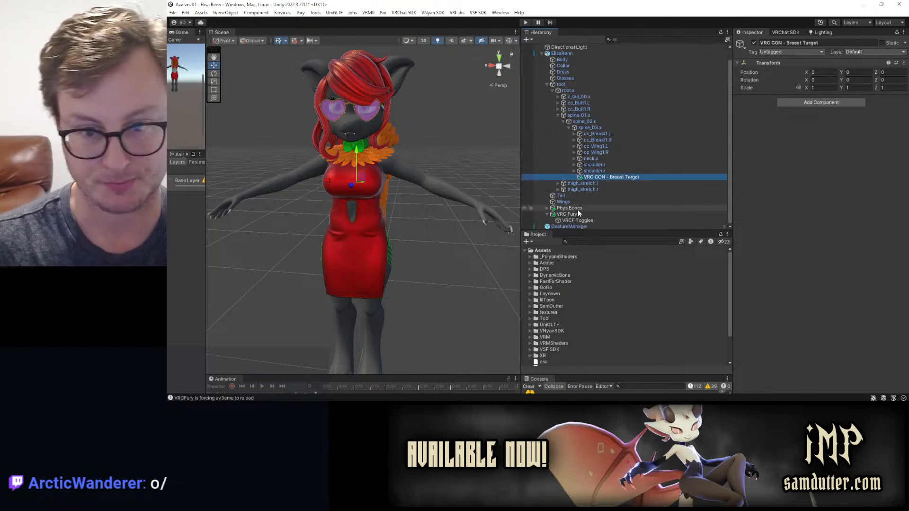
pyautogui.click(546, 214)
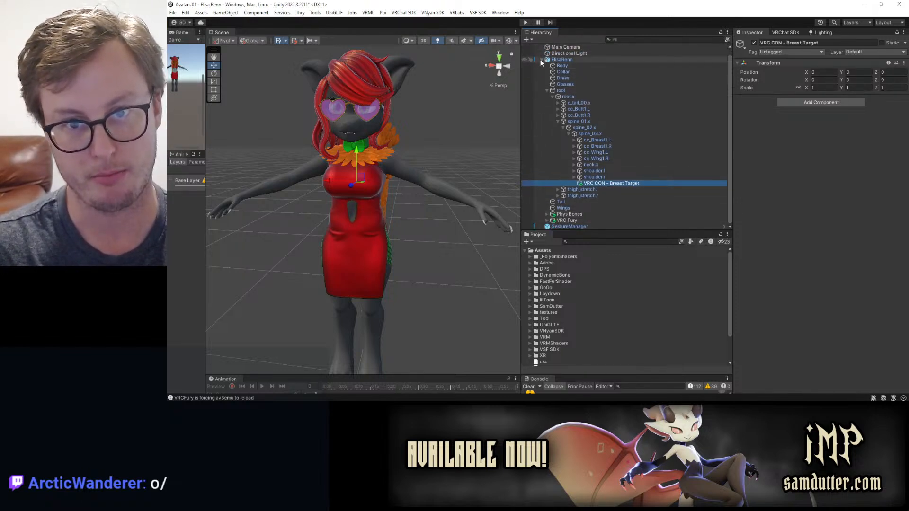
pyautogui.click(545, 88)
pyautogui.click(547, 90)
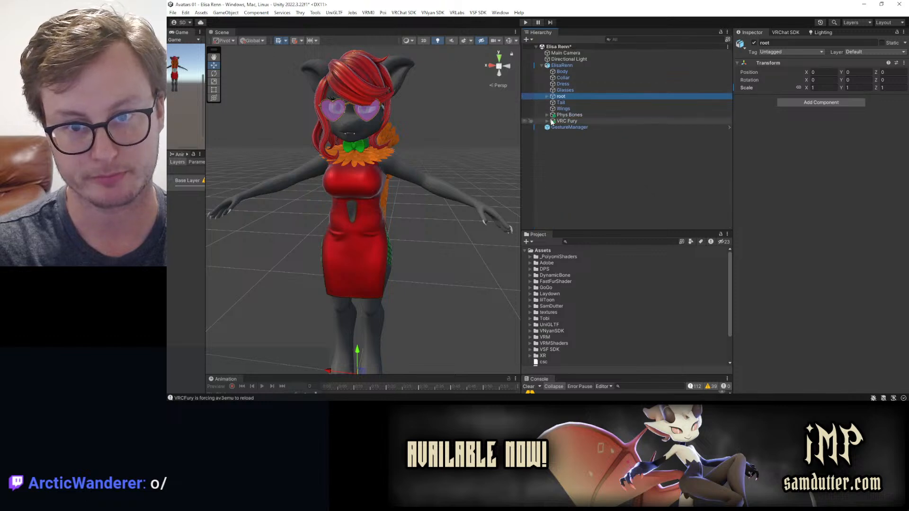
pyautogui.rightClick(558, 66)
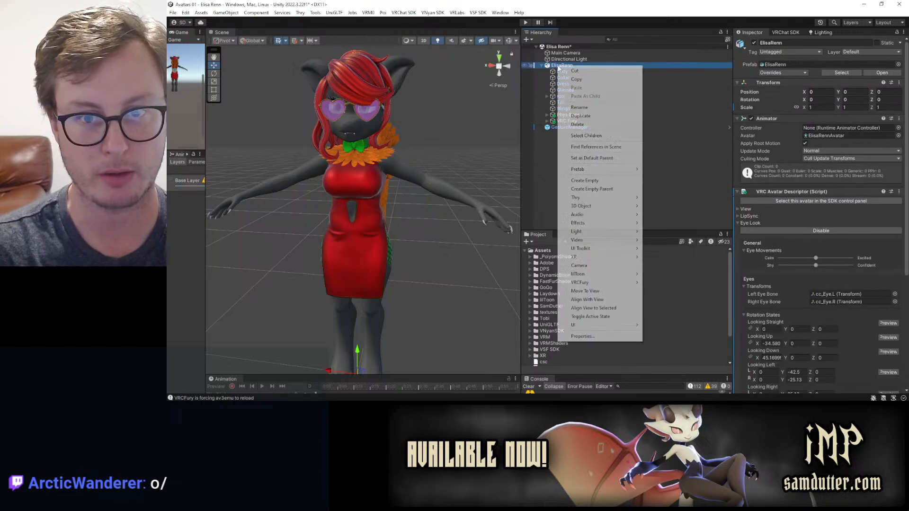
pyautogui.click(587, 180)
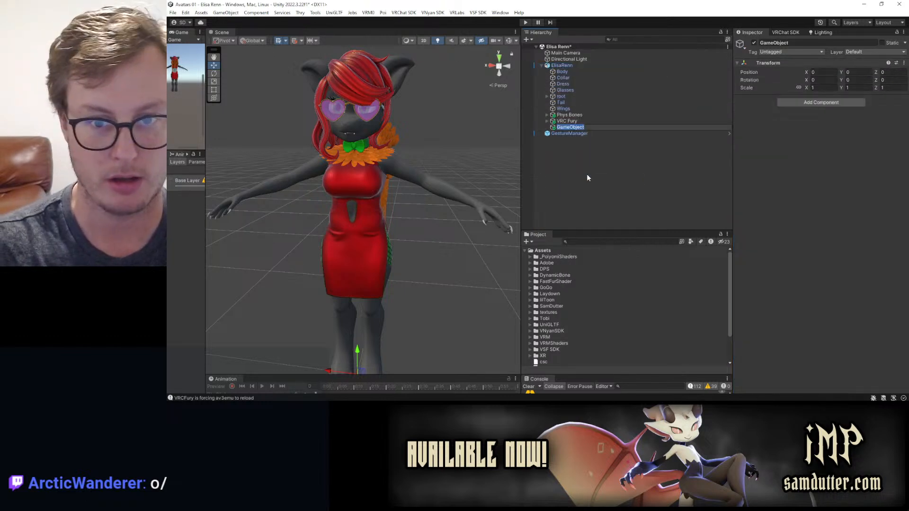
pyautogui.write('VRC ')
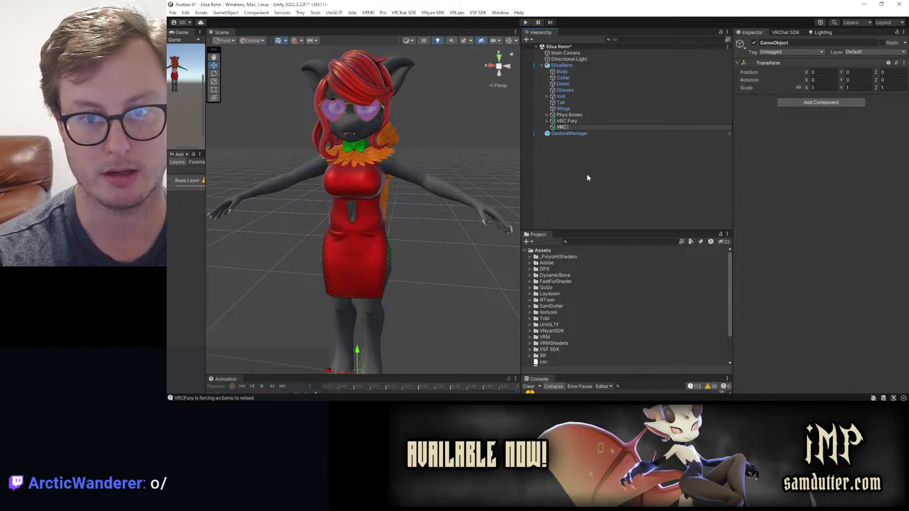
pyautogui.write('Constraints')
pyautogui.press('Return')
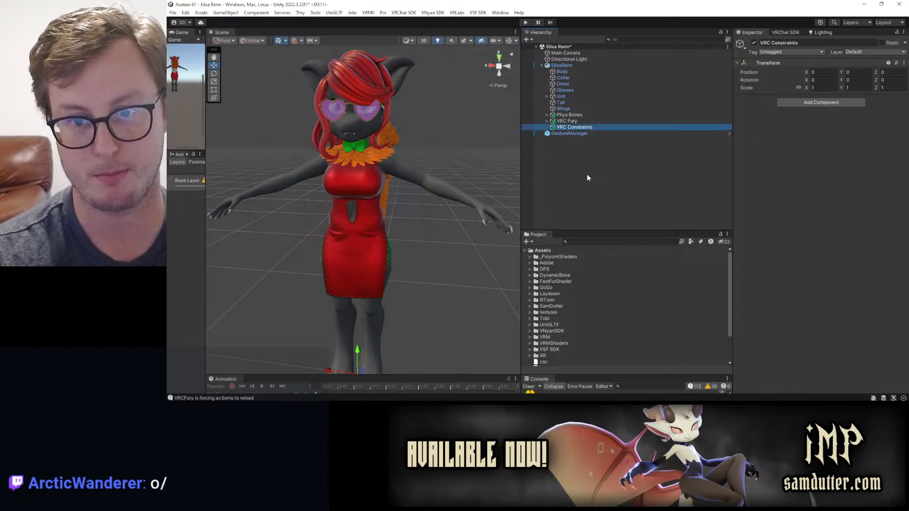
# Create an empty child object under VRC Constraints and name it "VRC CON - Breast L".
pyautogui.rightClick(567, 127)
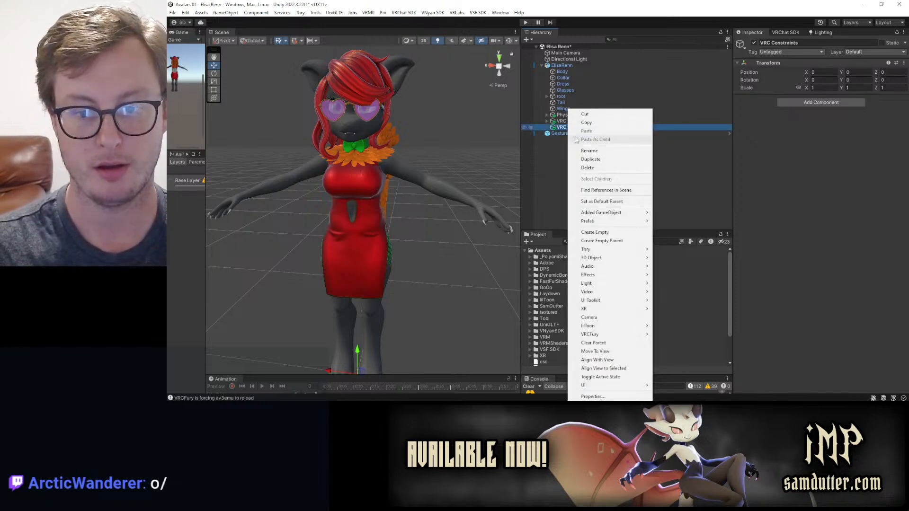
pyautogui.click(594, 232)
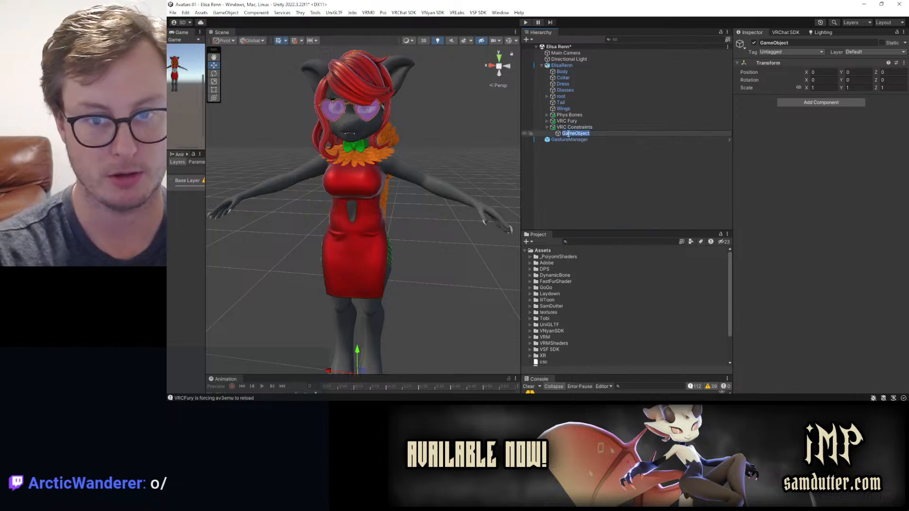
pyautogui.write('Breast')
pyautogui.press('BackSpace')
pyautogui.press('BackSpace')
pyautogui.press('BackSpace')
pyautogui.press('BackSpace')
pyautogui.press('BackSpace')
pyautogui.press('BackSpace')
pyautogui.write('VRC CON')
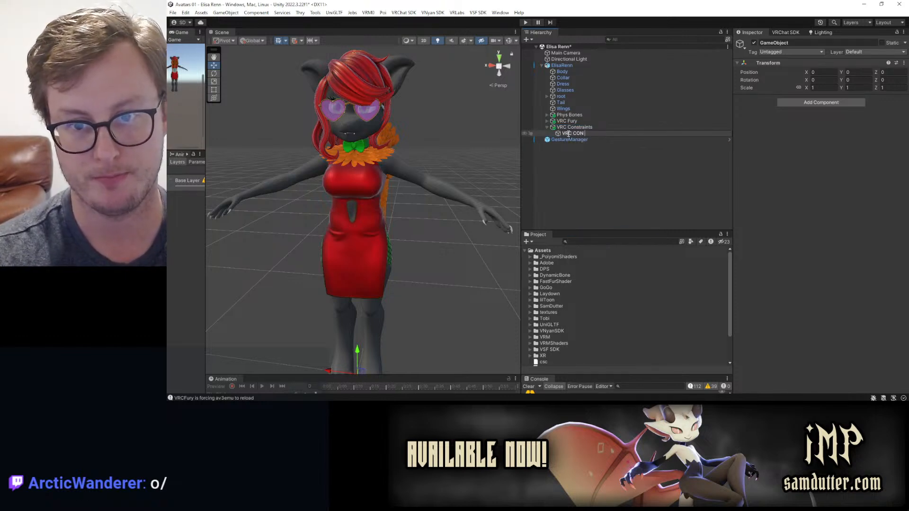
pyautogui.write(' - Breast L')
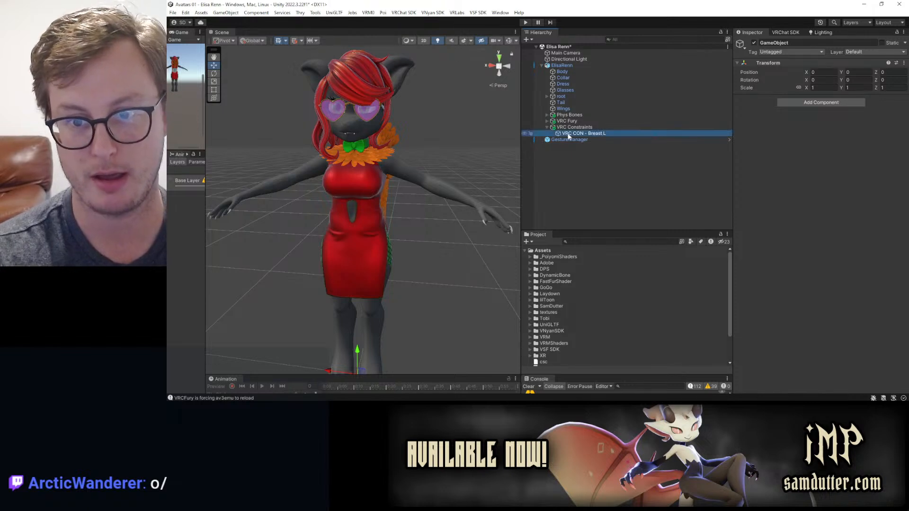
pyautogui.press('Return')
# Add a VRC Rotation Constraint component to VRC CON - Breast L.
pyautogui.click(802, 103)
pyautogui.write('v')
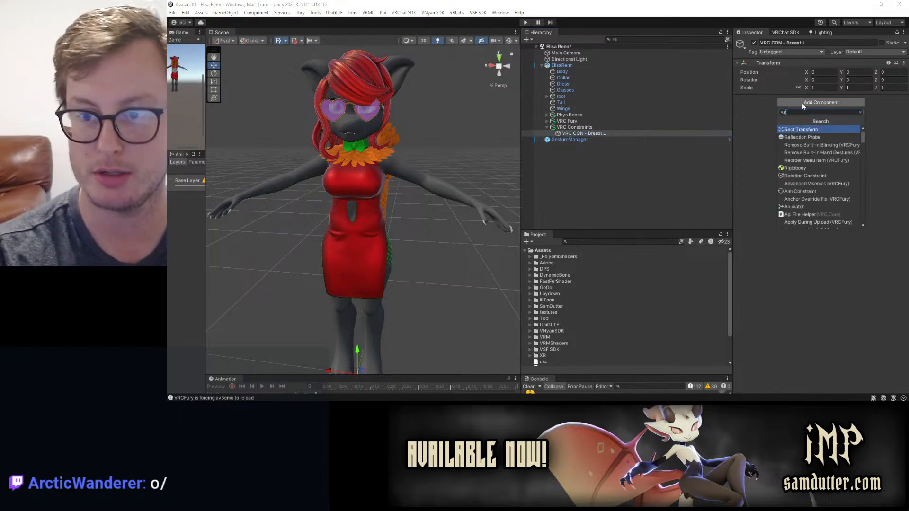
pyautogui.write('otation c')
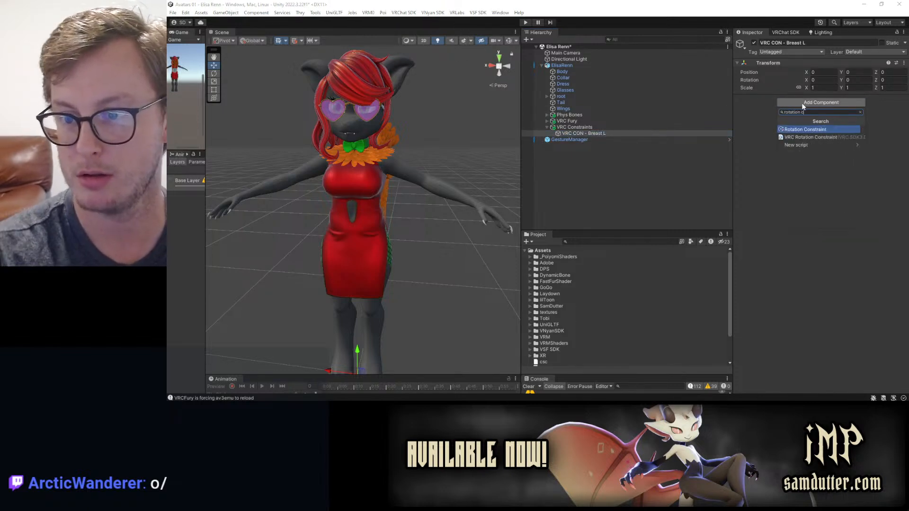
pyautogui.press('Down')
pyautogui.press('Return')
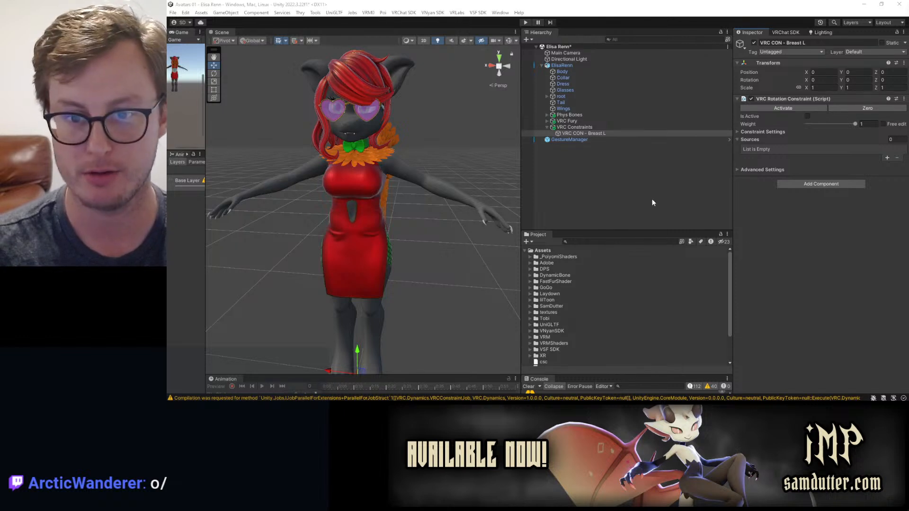
# Set the rotation constraint's target transform to cc_Breast2.L and add a source using VRC CON - Breast L as its source transform.
pyautogui.click(547, 96)
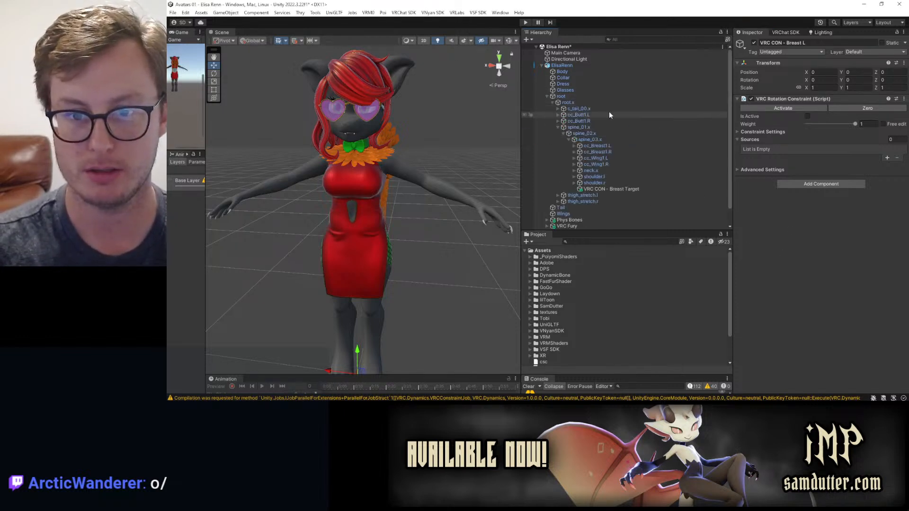
pyautogui.scroll(-1, 609, 131)
pyautogui.click(573, 127)
pyautogui.scroll(-1, 589, 131)
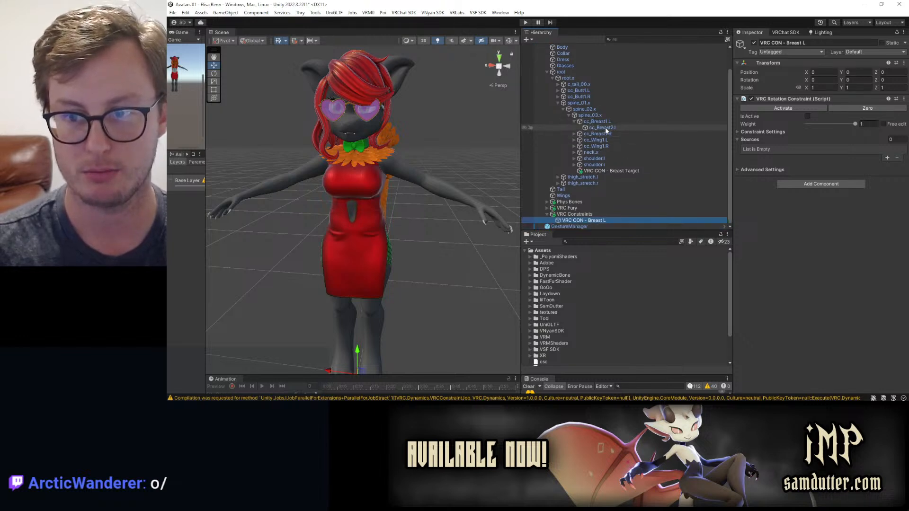
pyautogui.click(737, 169)
pyautogui.moveTo(602, 128); pyautogui.dragTo(816, 177)
pyautogui.click(886, 158)
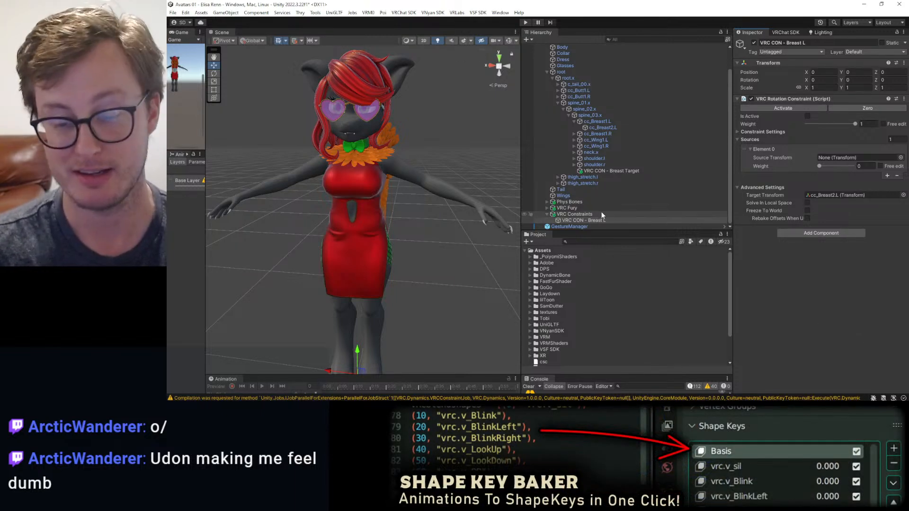
pyautogui.moveTo(595, 220); pyautogui.dragTo(858, 159)
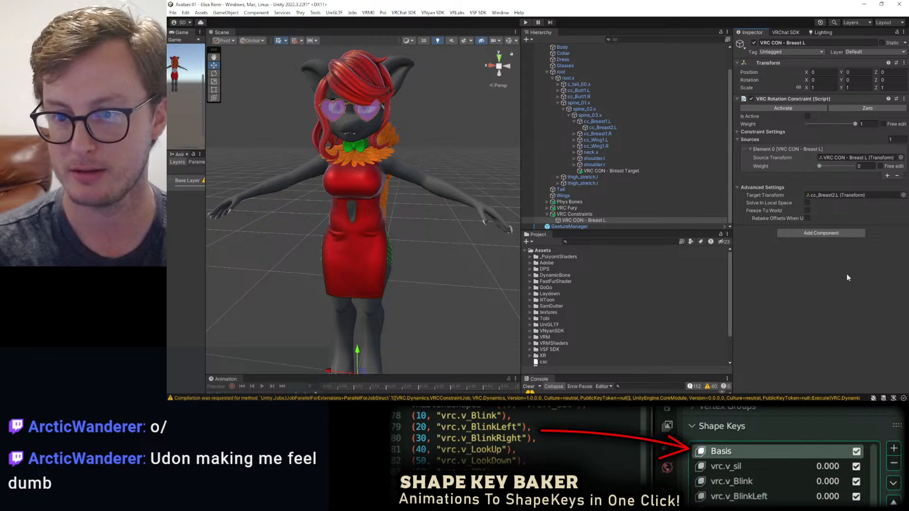
# Switch the transform handles to local orientation and inspect the axes of the cc_Breast2.L bone.
pyautogui.click(737, 131)
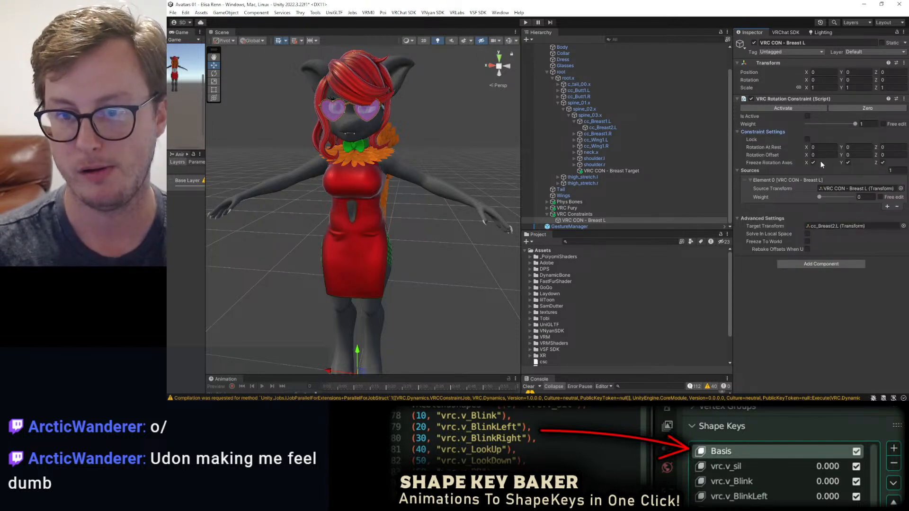
pyautogui.click(258, 40)
pyautogui.click(255, 50)
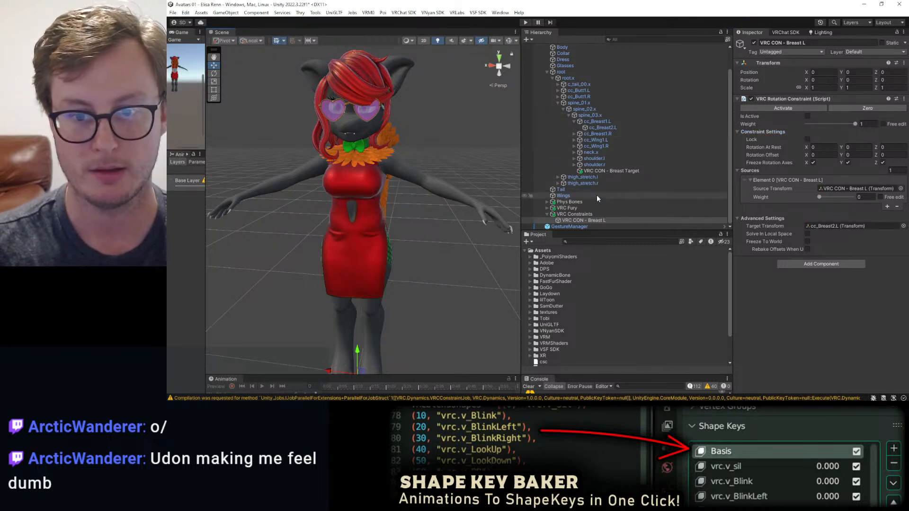
pyautogui.click(821, 226)
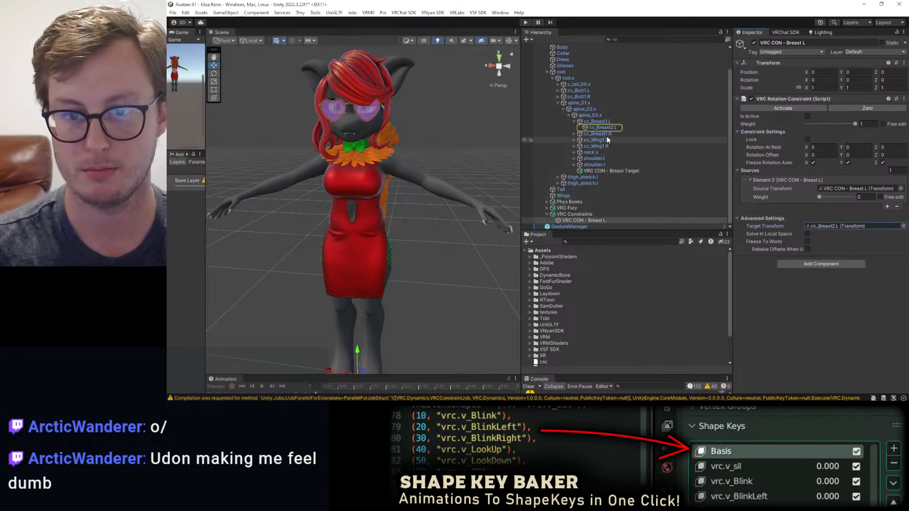
pyautogui.click(604, 128)
pyautogui.keyDown('alt'); pyautogui.moveTo(387, 192); pyautogui.dragTo(444, 208); pyautogui.keyUp('alt')
pyautogui.scroll(5, 425, 206)
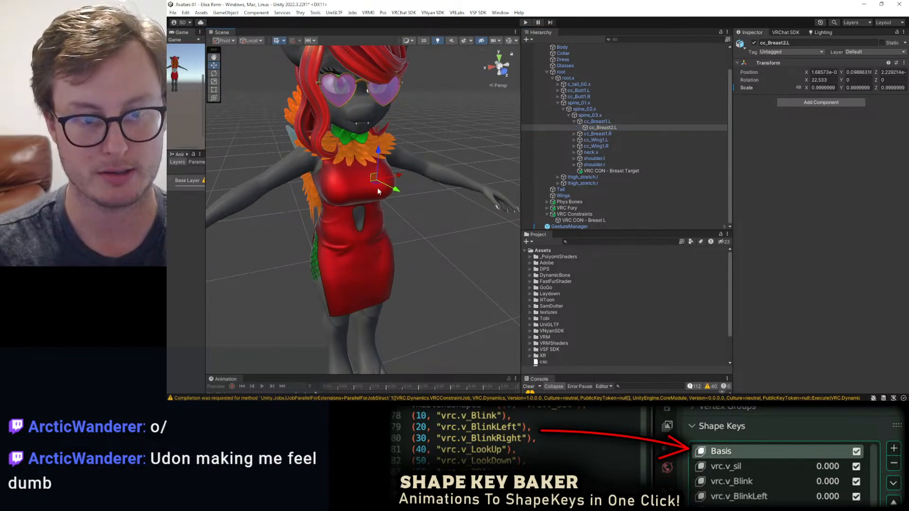
# Try rotating VRC CON - Breast Target freehand in the scene and undo the rotation.
pyautogui.click(610, 171)
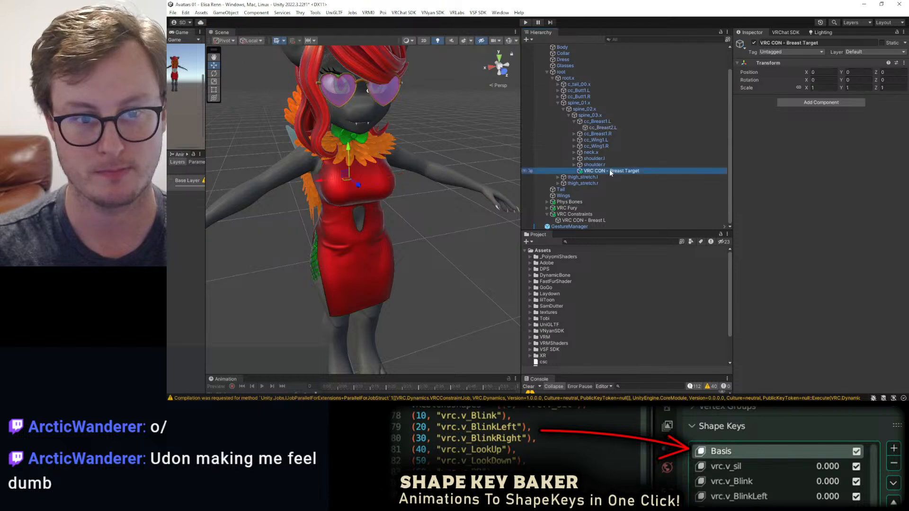
pyautogui.press('e')
pyautogui.moveTo(359, 169); pyautogui.dragTo(351, 137)
pyautogui.hotkey('ctrl', 'z')
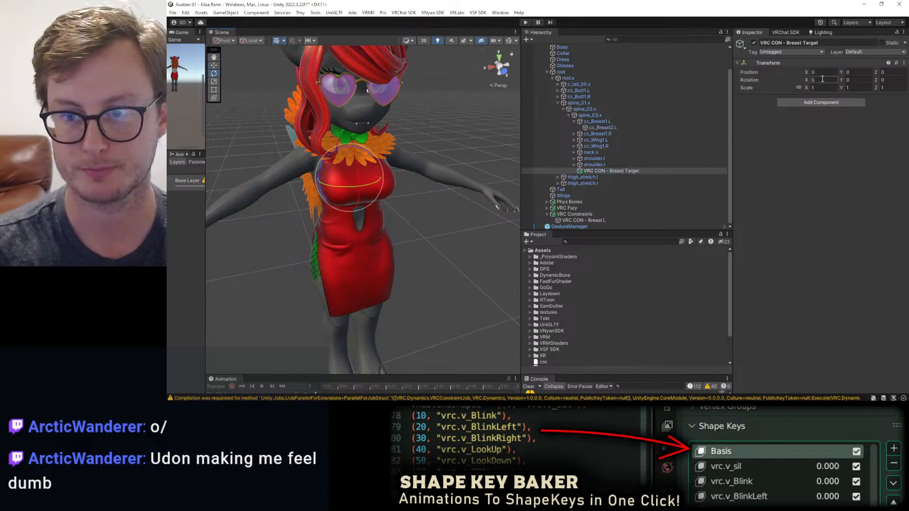
# Compare the local move axes of cc_Breast2.L with those of VRC CON - Breast Target.
pyautogui.click(603, 128)
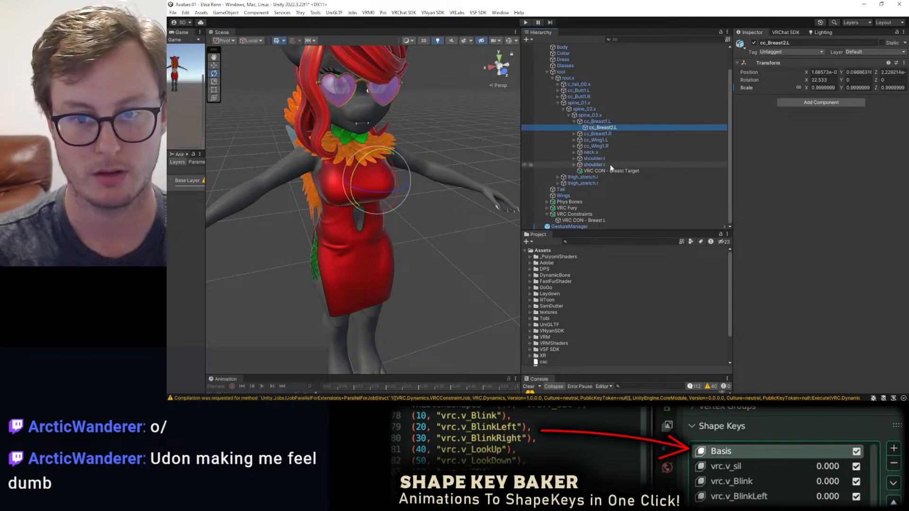
pyautogui.press('w')
pyautogui.click(595, 165)
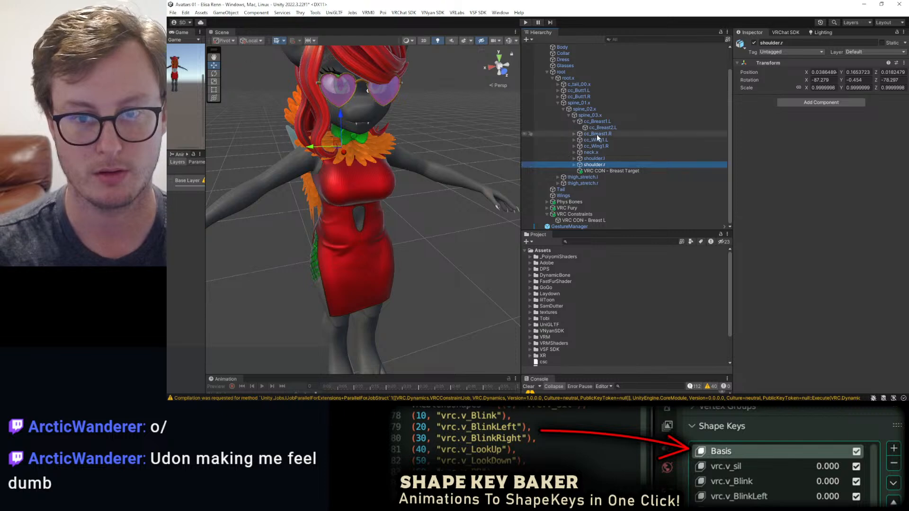
pyautogui.click(609, 172)
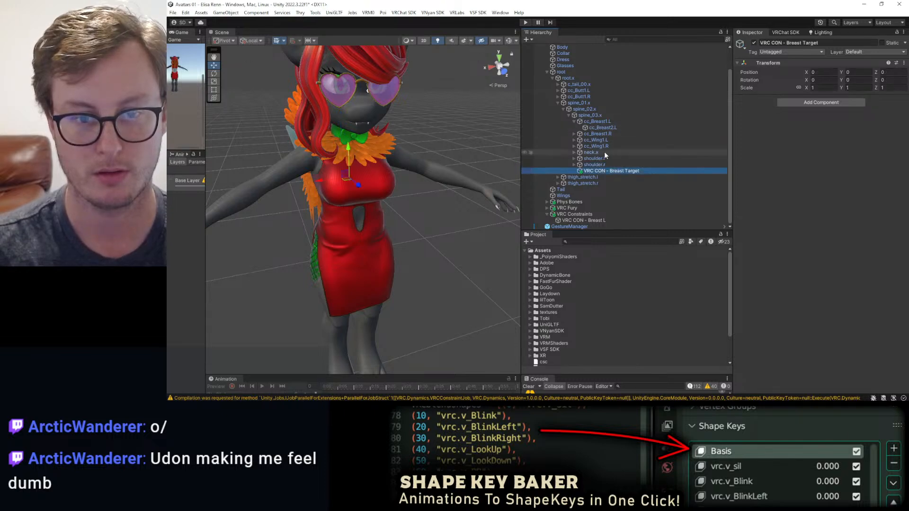
pyautogui.click(603, 129)
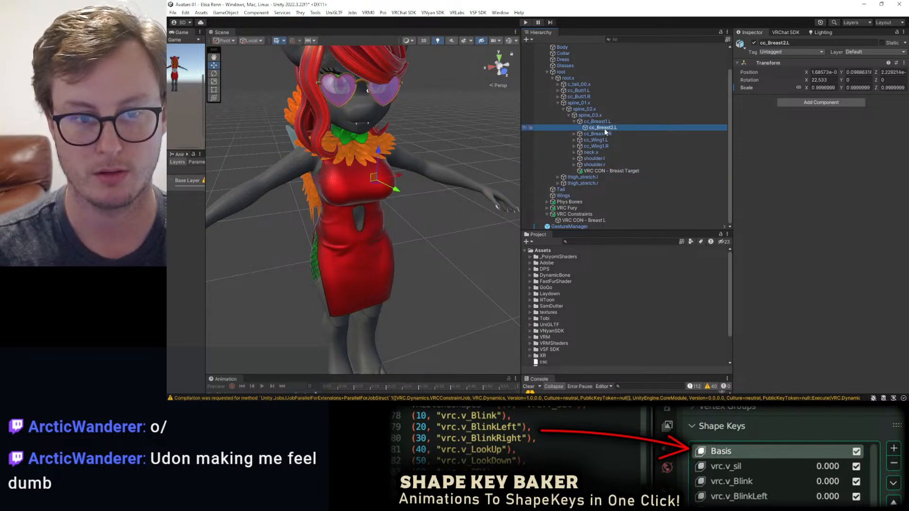
pyautogui.click(613, 172)
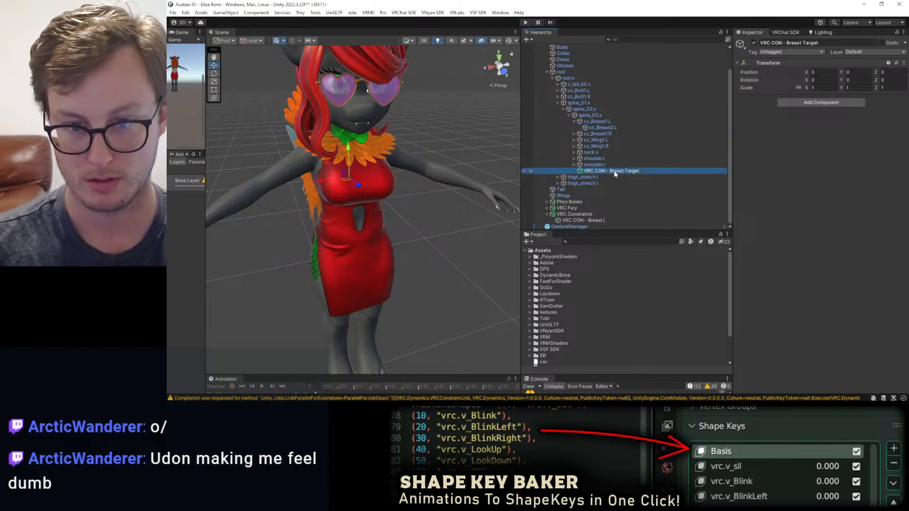
pyautogui.click(604, 128)
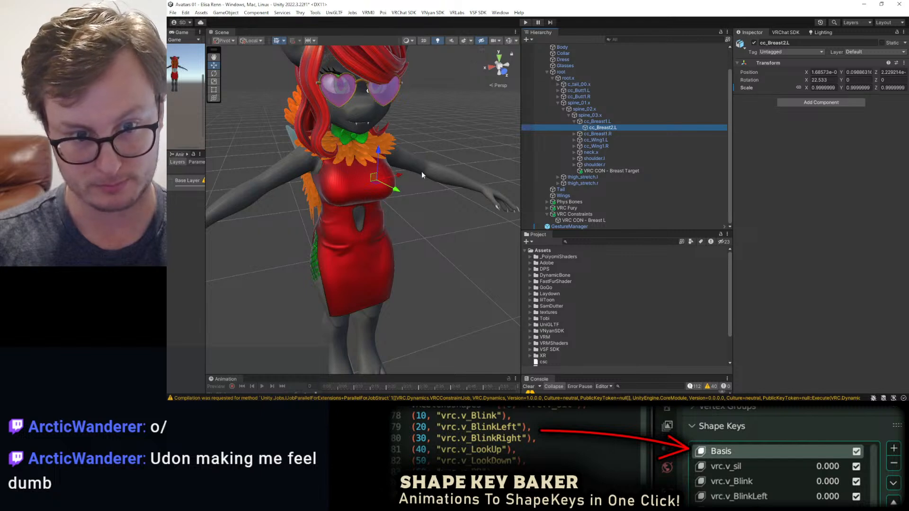
# Set the X rotation of VRC CON - Breast Target to -90.
pyautogui.click(598, 170)
pyautogui.press('e')
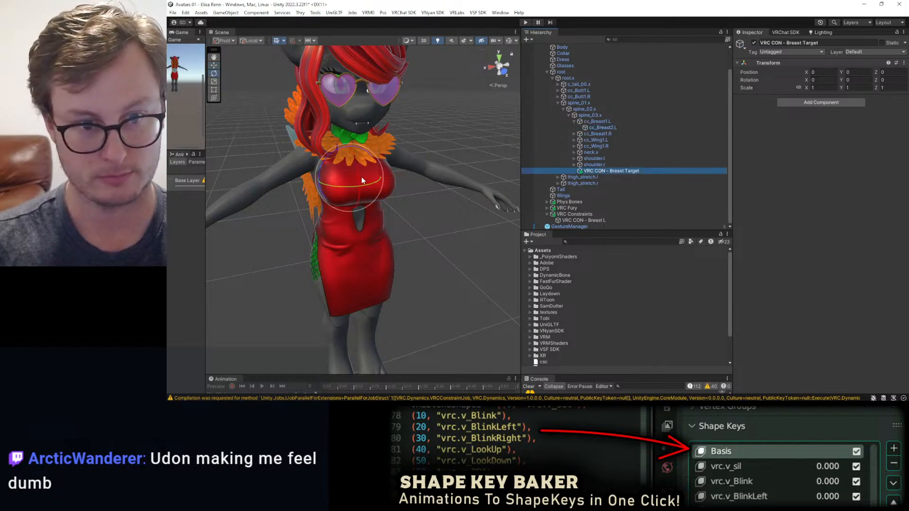
pyautogui.moveTo(807, 80); pyautogui.dragTo(428, 120)
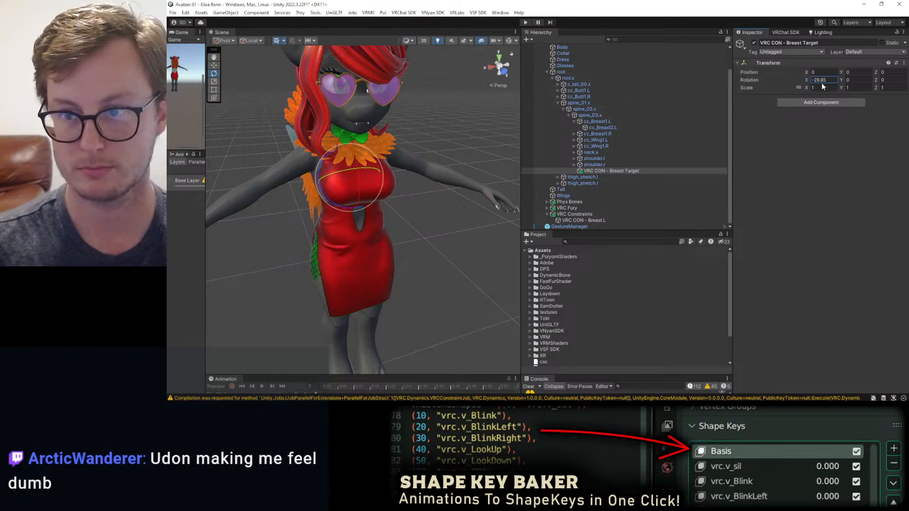
pyautogui.write('0')
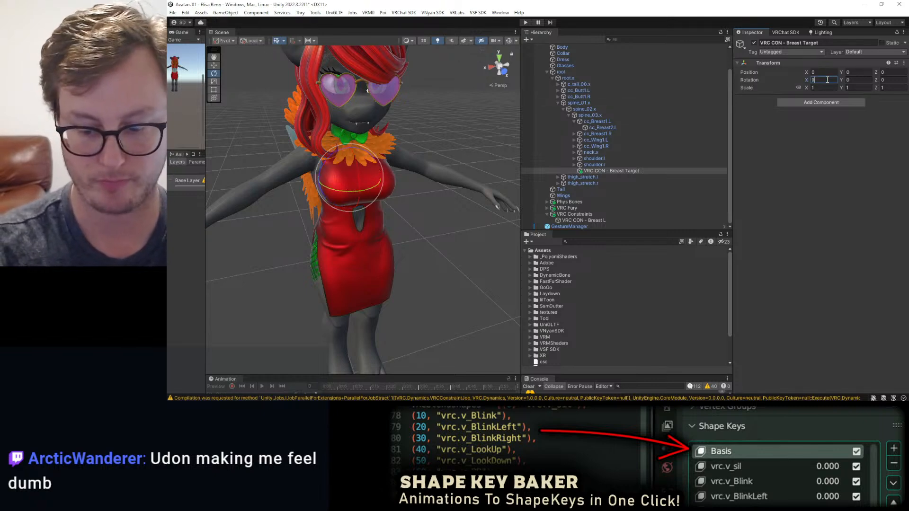
pyautogui.write('-90')
pyautogui.press('Return')
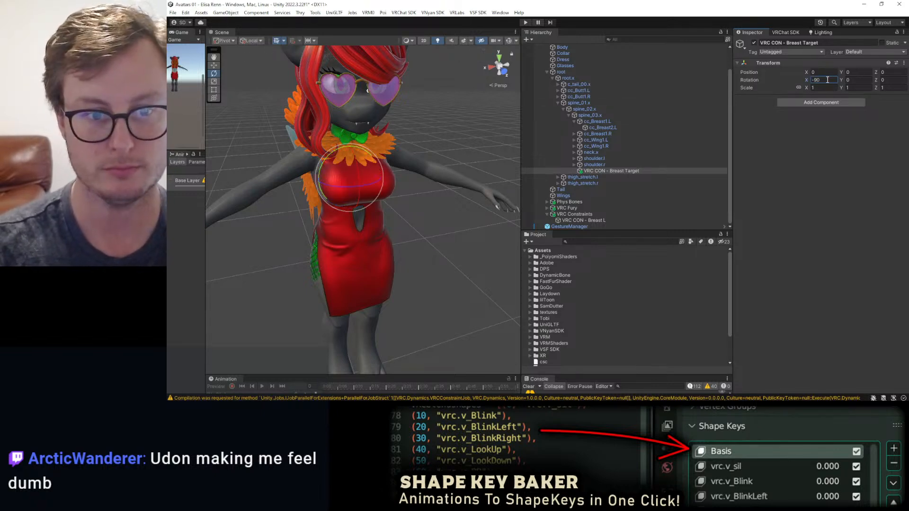
pyautogui.press('w')
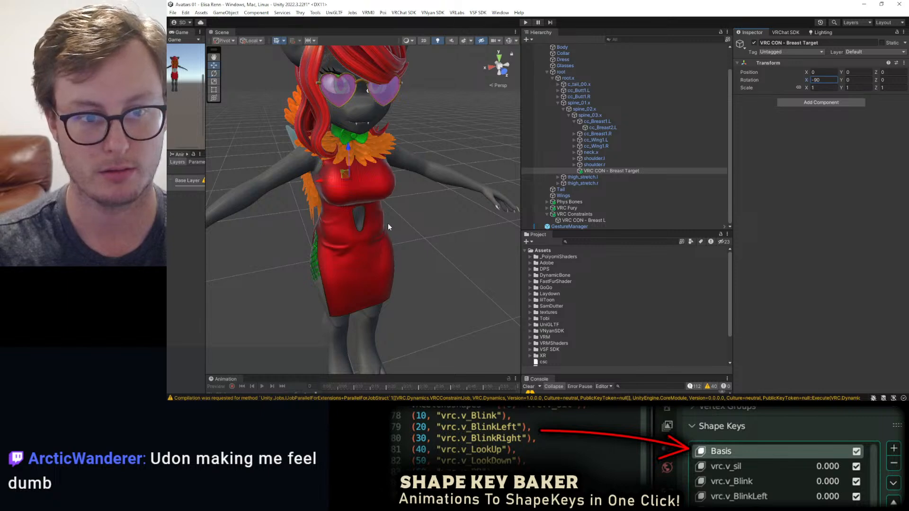
# Set VRC CON - Breast Target's Y rotation to 180 and check its axes against cc_Breast2.L.
pyautogui.write('e')
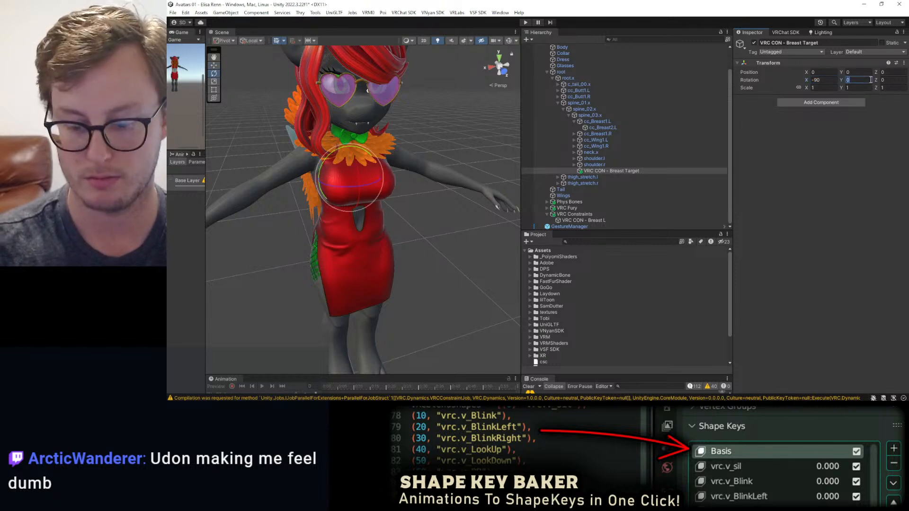
pyautogui.write('180')
pyautogui.press('Return')
pyautogui.press('w')
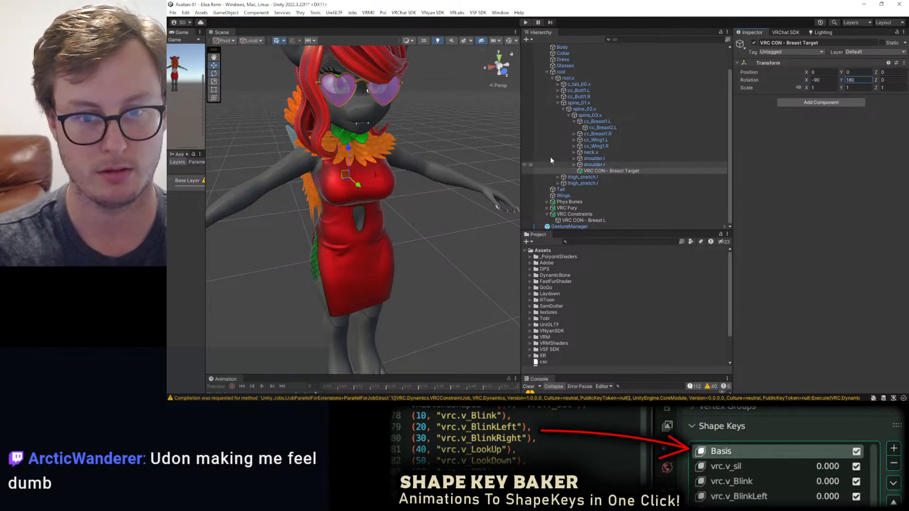
pyautogui.click(605, 128)
pyautogui.click(613, 172)
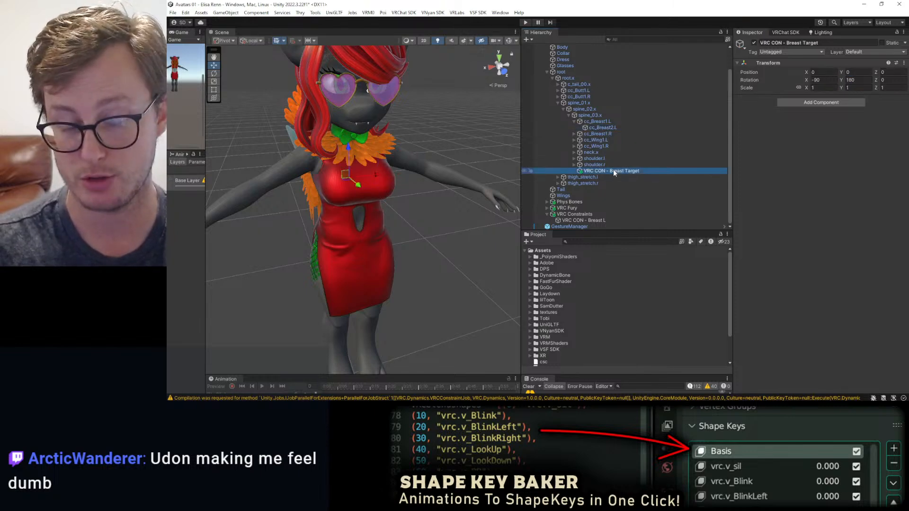
pyautogui.click(604, 127)
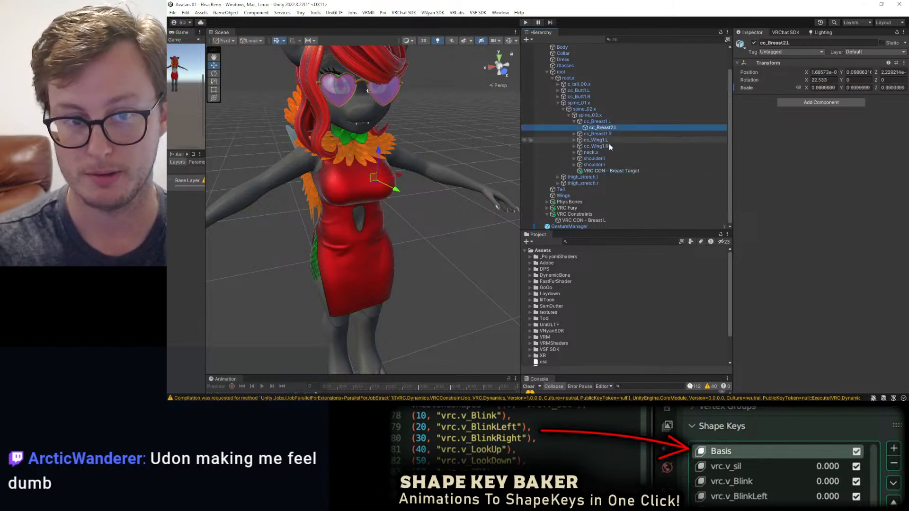
pyautogui.click(615, 171)
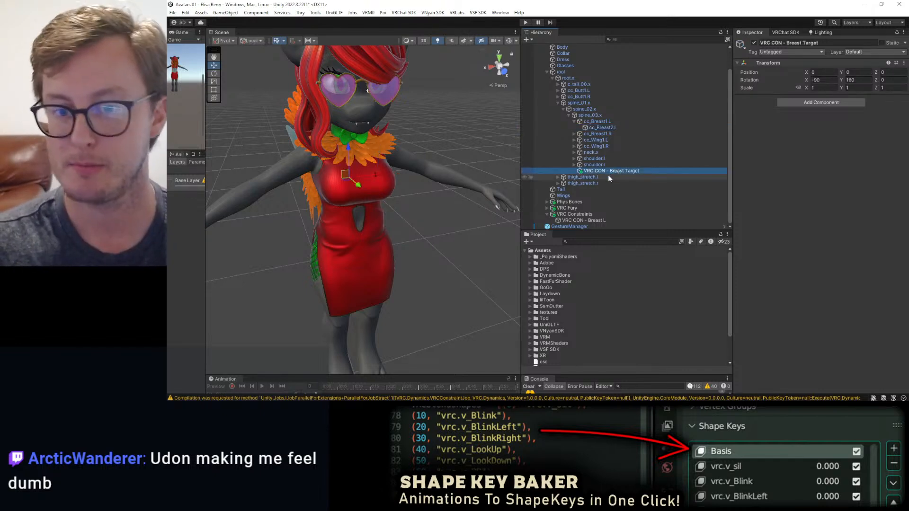
# Turn off the X and Y freeze rotation axes in the constraint settings of VRC CON - Breast L.
pyautogui.click(601, 220)
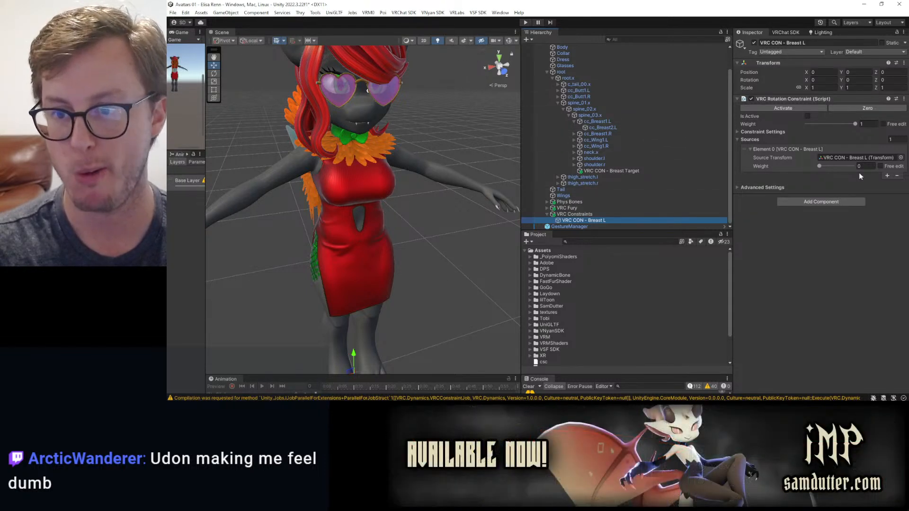
pyautogui.click(740, 187)
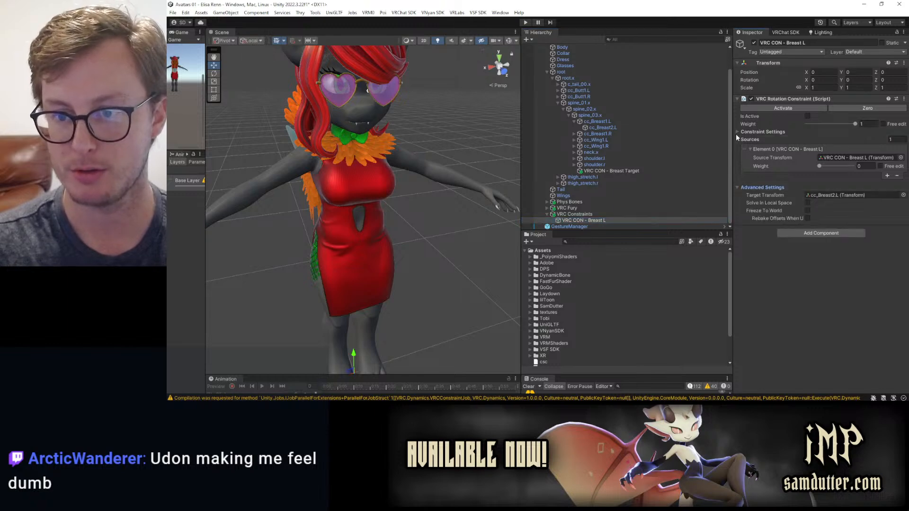
pyautogui.click(736, 132)
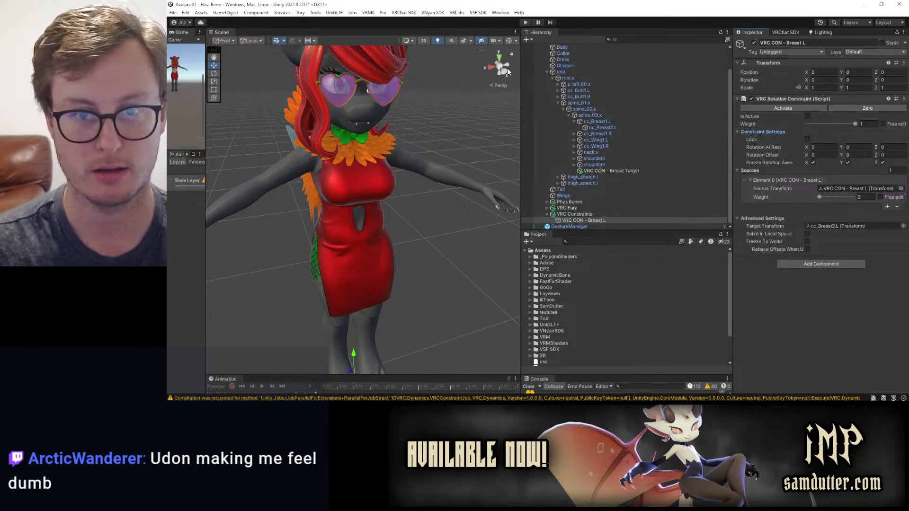
pyautogui.click(813, 162)
pyautogui.click(847, 163)
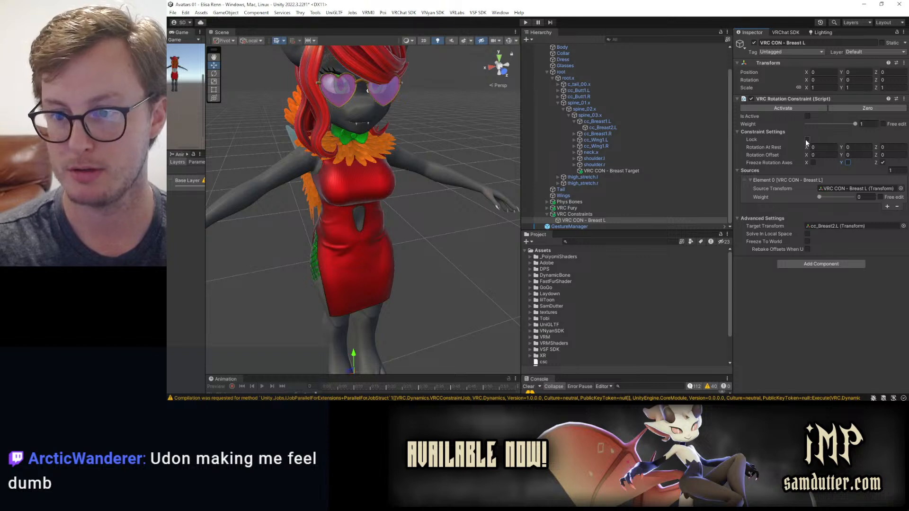
# Try activating the rotation constraint before raising its source weight to 1, and deactivate it again.
pyautogui.click(785, 109)
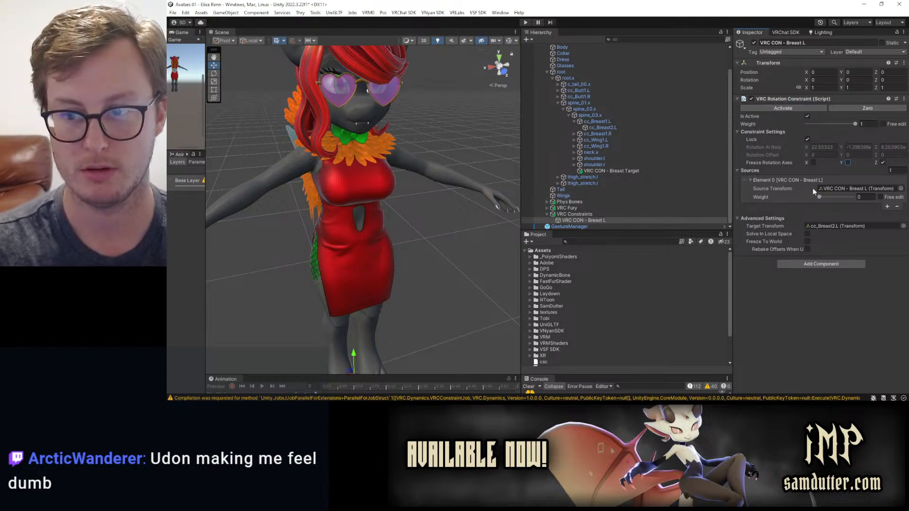
pyautogui.click(865, 197)
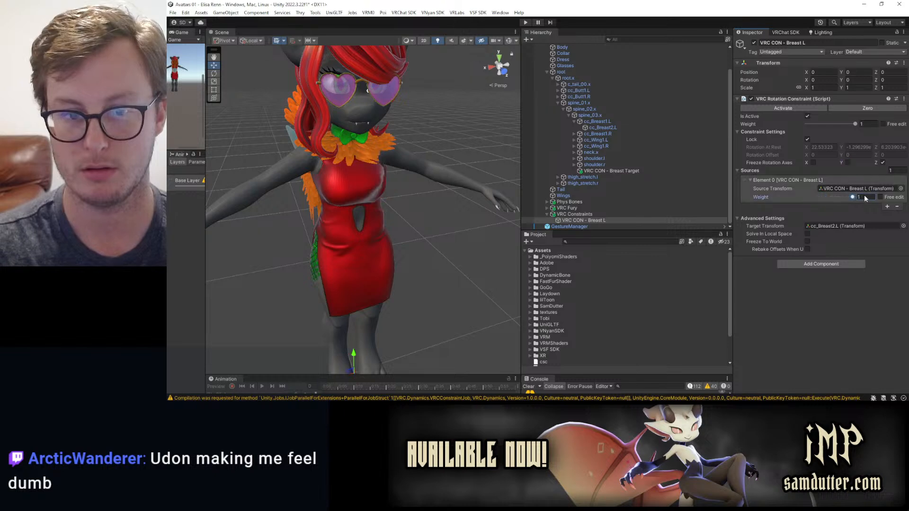
pyautogui.click(806, 116)
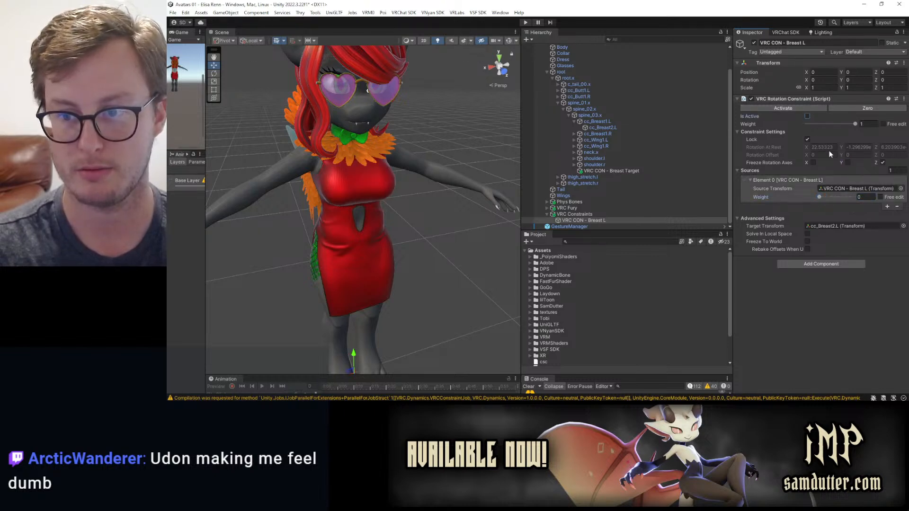
# Activate the rotation constraint with both its source weight and overall weight at 1, and save the scene.
pyautogui.click(808, 109)
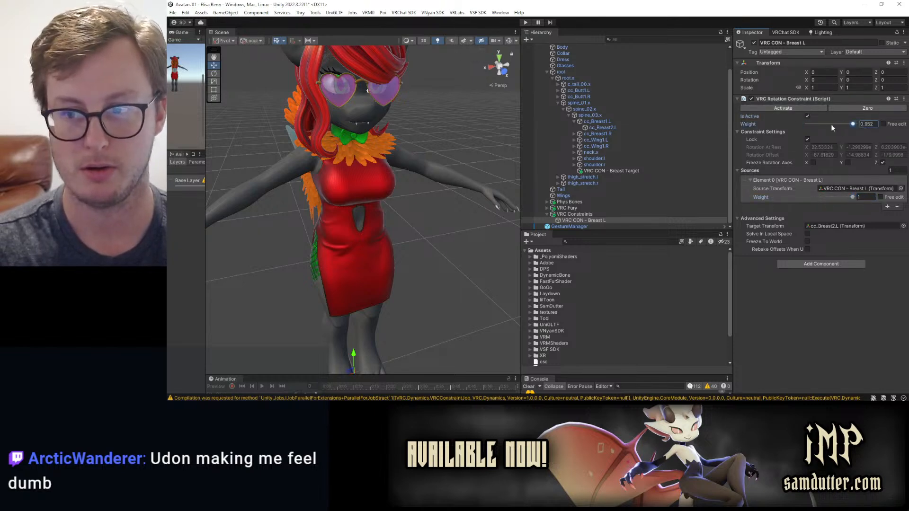
pyautogui.moveTo(893, 110); pyautogui.dragTo(880, 142)
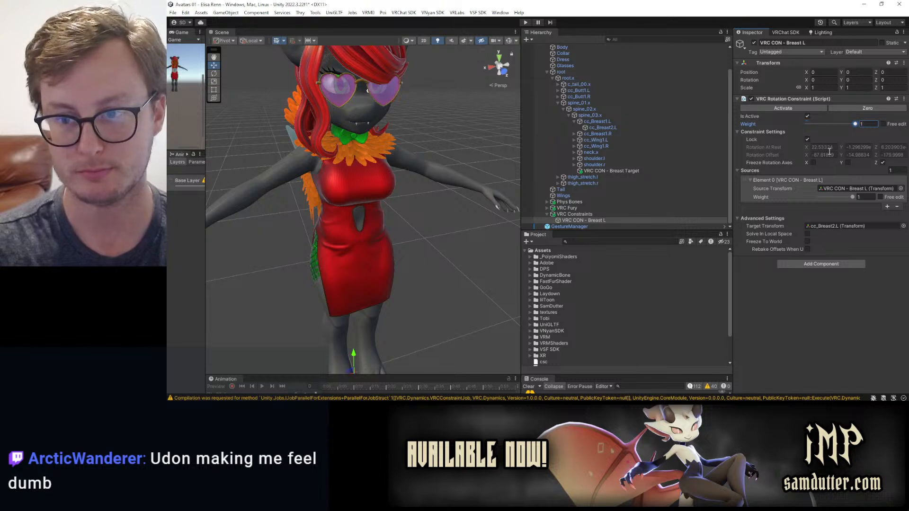
pyautogui.hotkey('ctrl', 's')
# Test the constraint by rotating VRC CON - Breast Target to about X -140, Y 37, Z 129, and inspect VRC CON - Breast L's source.
pyautogui.keyDown('alt'); pyautogui.moveTo(447, 231); pyautogui.dragTo(395, 234); pyautogui.keyUp('alt')
pyautogui.moveTo(384, 224); pyautogui.dragTo(396, 197, button='middle')
pyautogui.scroll(-2, 397, 200)
pyautogui.keyDown('alt'); pyautogui.moveTo(397, 200); pyautogui.dragTo(356, 208); pyautogui.keyUp('alt')
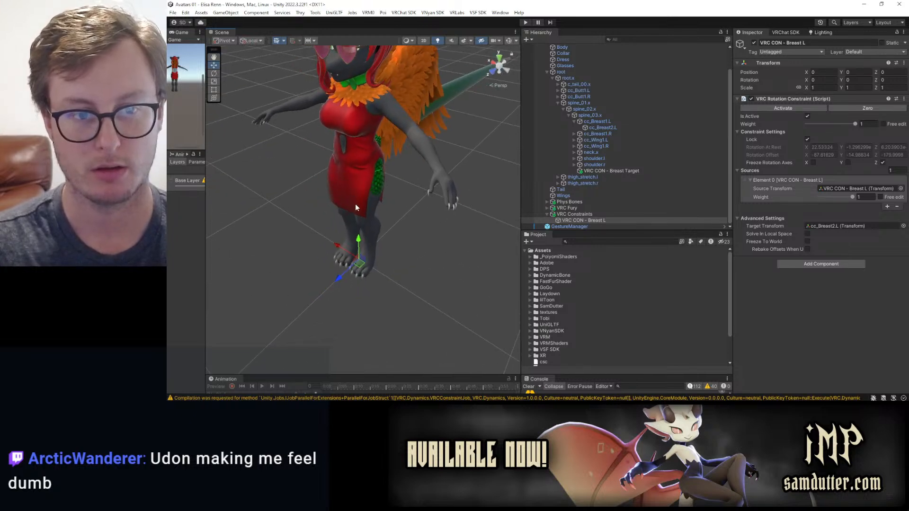
pyautogui.click(640, 171)
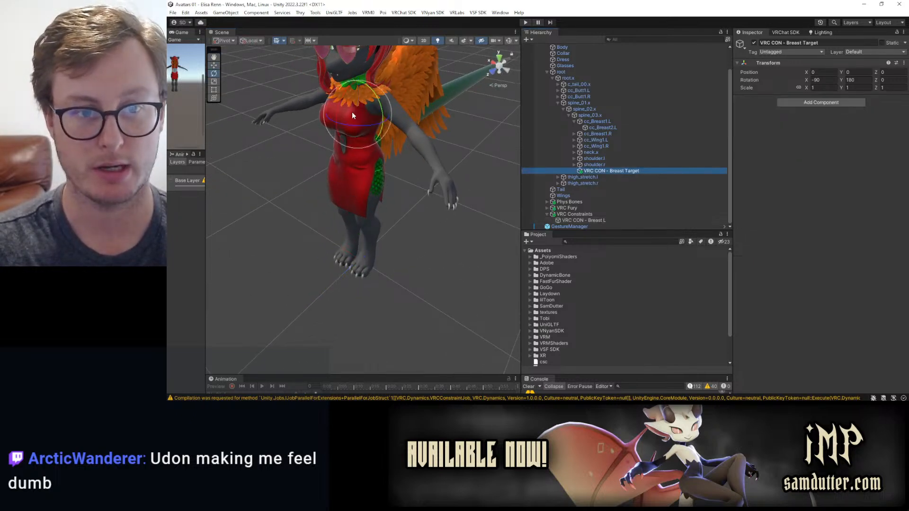
pyautogui.moveTo(358, 126); pyautogui.dragTo(384, 197)
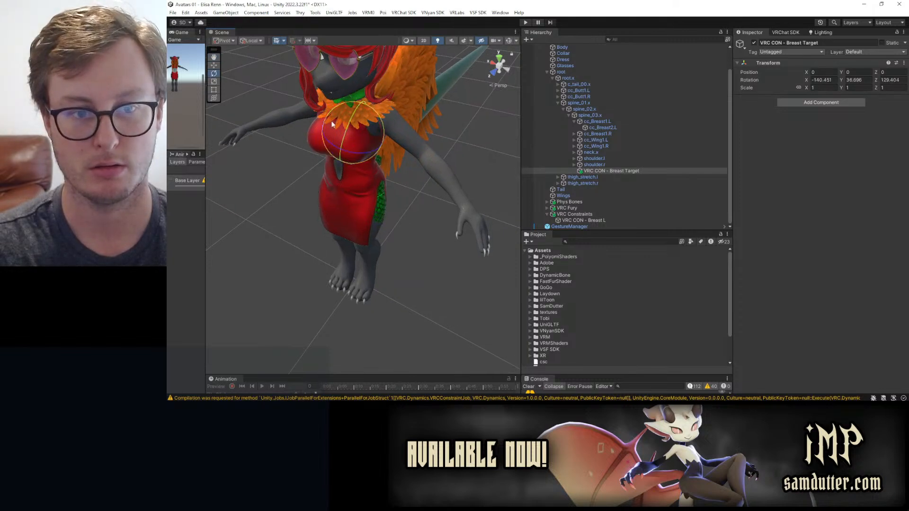
pyautogui.click(587, 220)
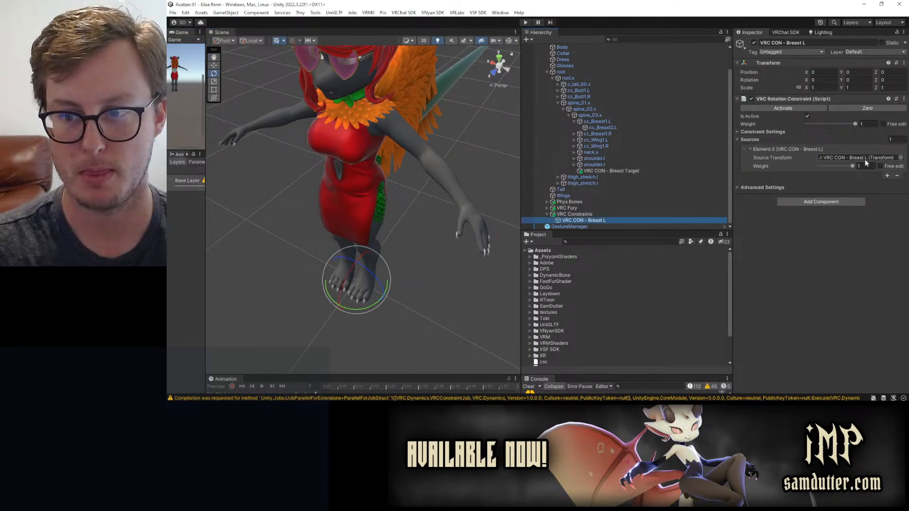
# Examine the target transform in the advanced settings of VRC CON - Breast L's rotation constraint.
pyautogui.click(781, 191)
pyautogui.click(781, 189)
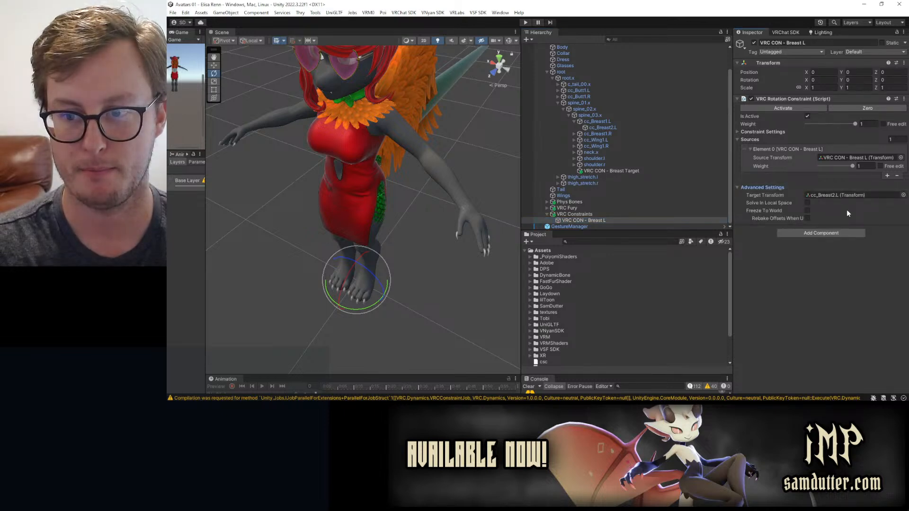
pyautogui.keyDown('alt'); pyautogui.moveTo(427, 124); pyautogui.dragTo(480, 40); pyautogui.keyUp('alt')
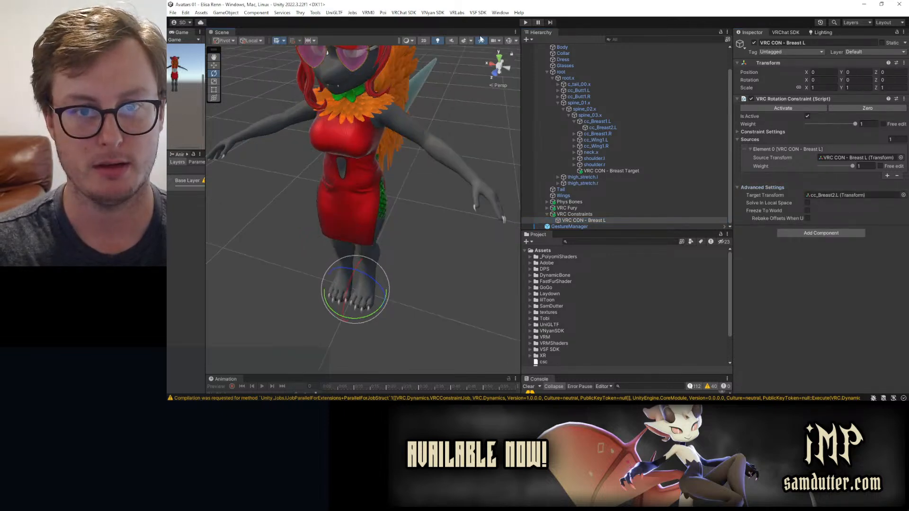
# Test the left breast constraint in play mode by moving the ElisaRenn avatar around, and stop playing.
pyautogui.click(528, 22)
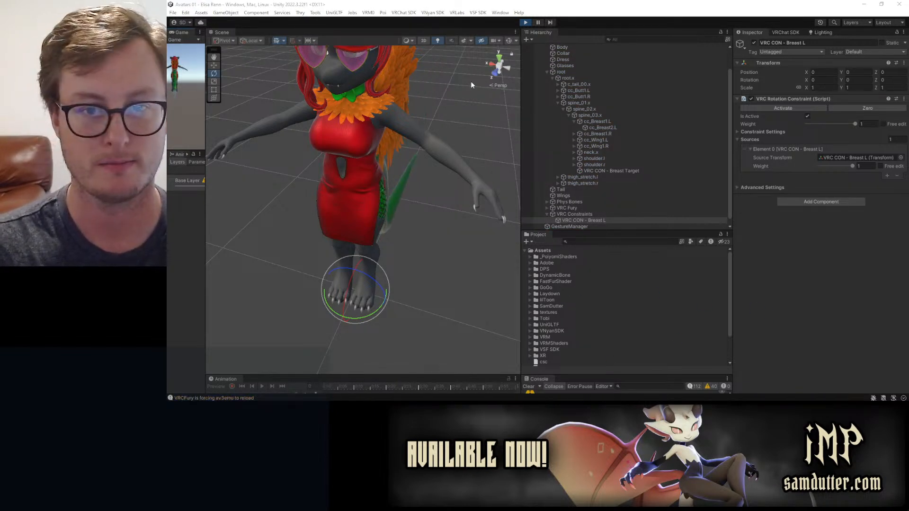
pyautogui.scroll(2, 578, 82)
pyautogui.click(563, 66)
pyautogui.press('w')
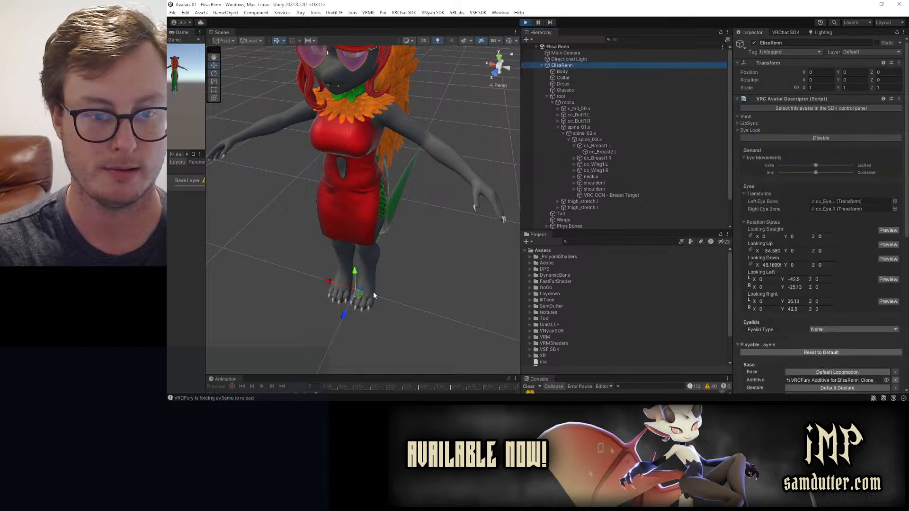
pyautogui.moveTo(359, 290); pyautogui.dragTo(357, 292)
pyautogui.keyDown('alt'); pyautogui.moveTo(316, 240); pyautogui.dragTo(300, 283); pyautogui.keyUp('alt')
pyautogui.click(523, 22)
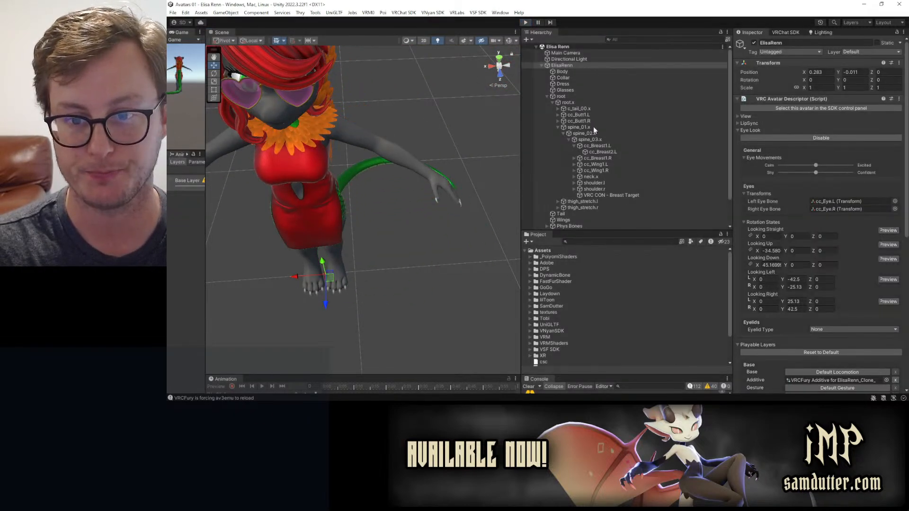
# Duplicate VRC CON - Breast L and reset the copy's VRC Rotation Constraint component to its defaults.
pyautogui.scroll(-2, 624, 198)
pyautogui.click(611, 220)
pyautogui.hotkey('ctrl', 'd')
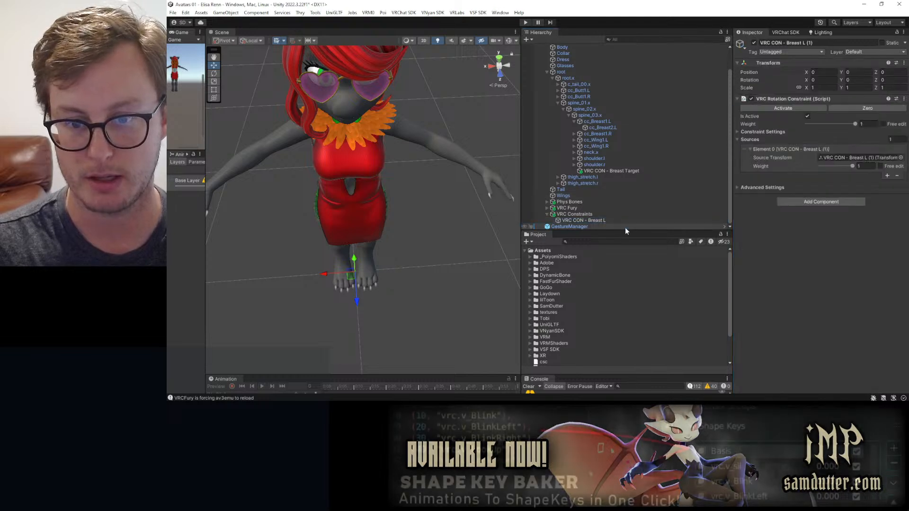
pyautogui.click(807, 116)
pyautogui.click(904, 99)
pyautogui.click(833, 105)
pyautogui.click(613, 226)
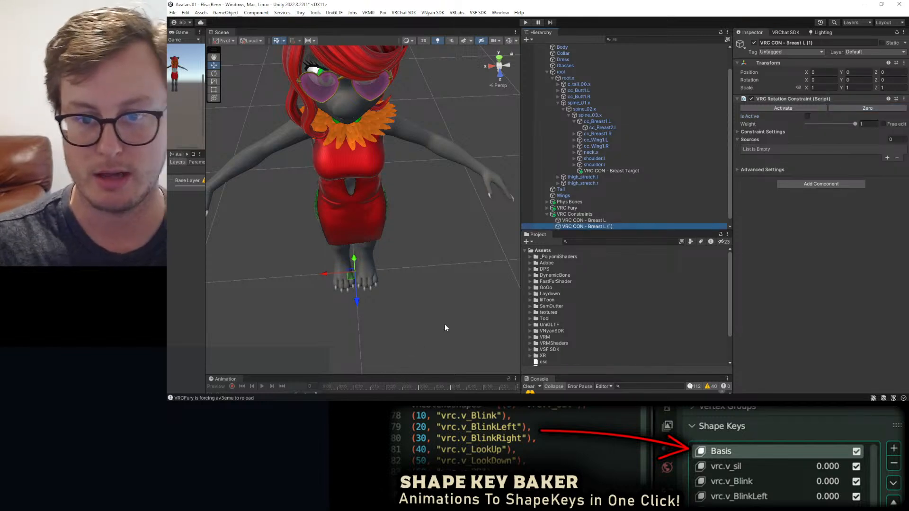
# Rename the duplicated constraint object to VRC CON - Breast R.
pyautogui.click(609, 226)
pyautogui.press('Right')
pyautogui.press('BackSpace')
pyautogui.press('BackSpace')
pyautogui.press('BackSpace')
pyautogui.write('R')
pyautogui.press('Return')
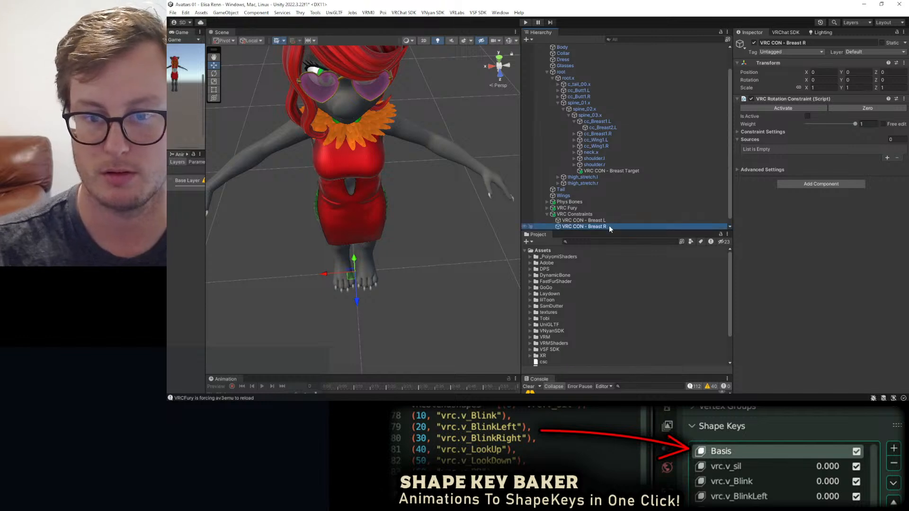
# Assign cc_Breast2.R as VRC CON - Breast R's target transform and add VRC CON - Breast Target as its constraint source.
pyautogui.click(737, 168)
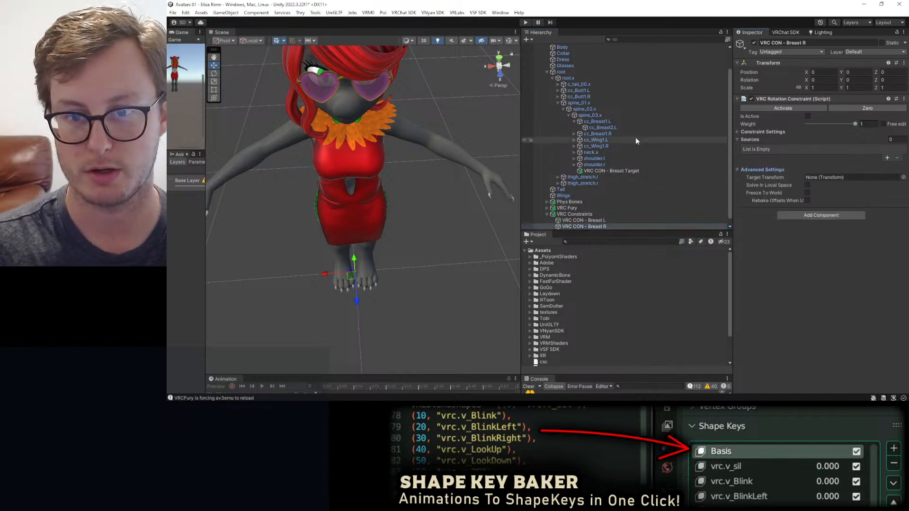
pyautogui.click(574, 134)
pyautogui.scroll(-1, 627, 160)
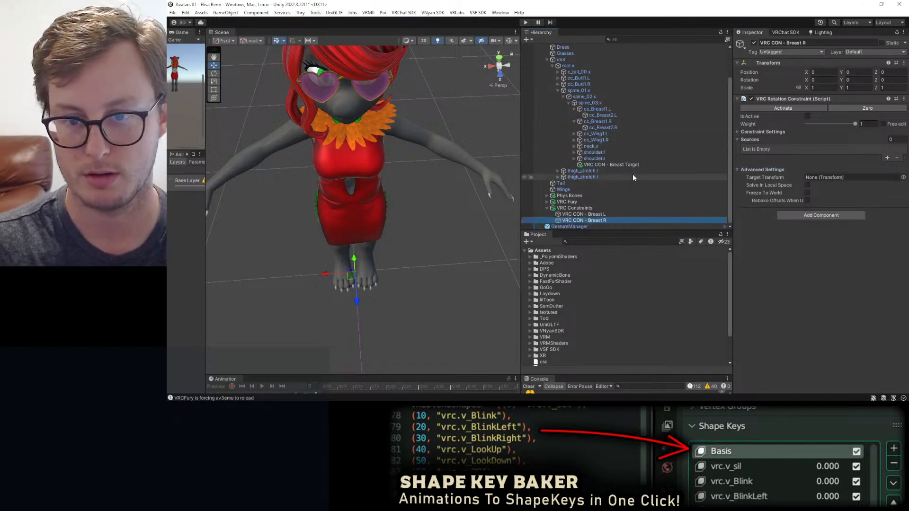
pyautogui.moveTo(603, 127); pyautogui.dragTo(835, 177)
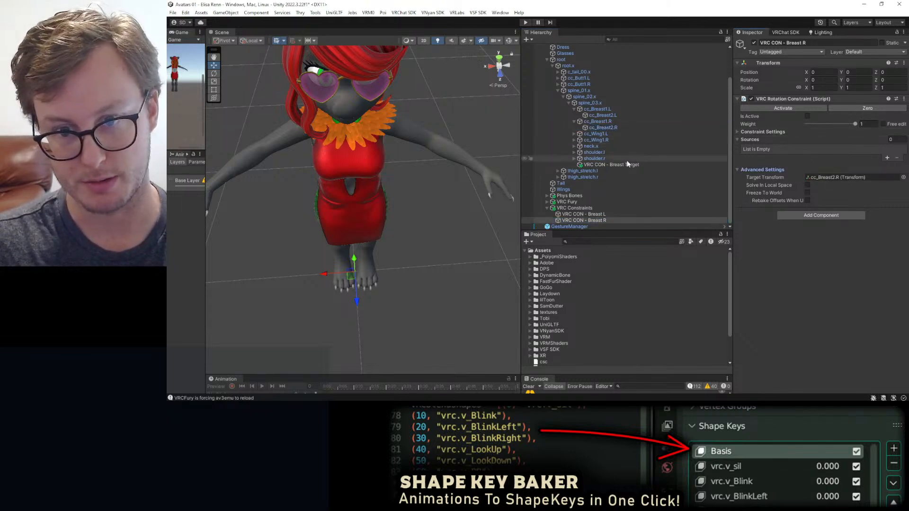
pyautogui.moveTo(623, 165); pyautogui.dragTo(830, 150)
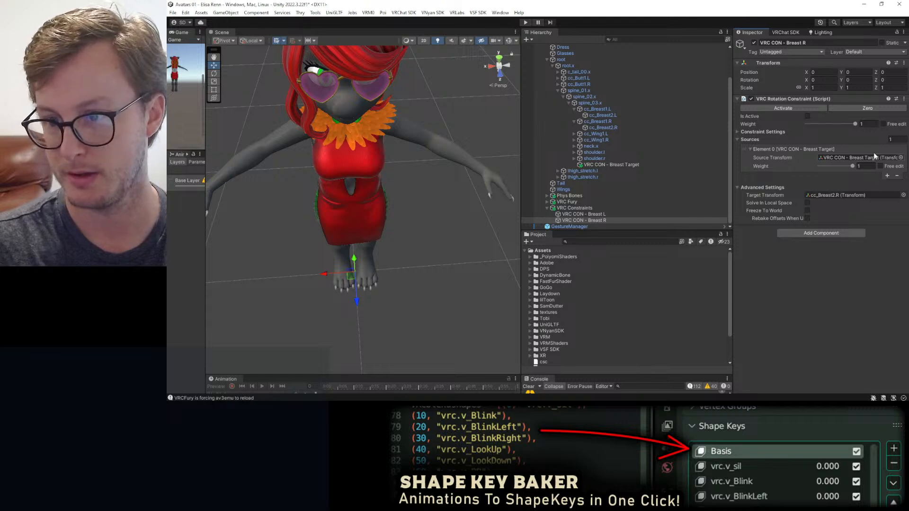
# Turn off the X and Y freeze rotation axes on VRC CON - Breast R and activate its constraint.
pyautogui.click(739, 132)
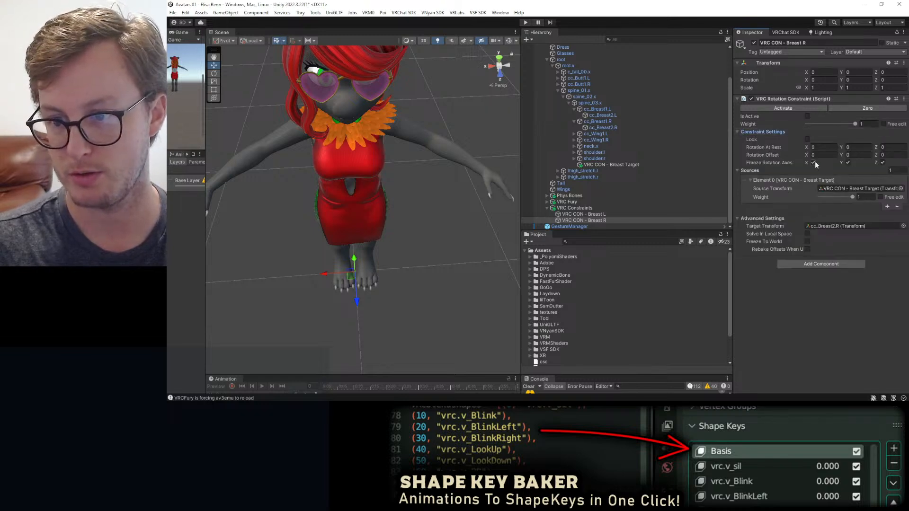
pyautogui.click(848, 162)
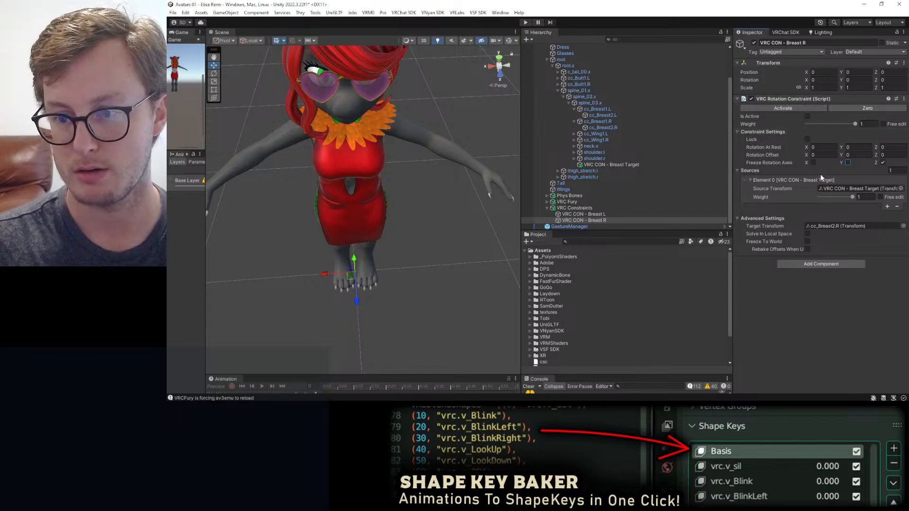
pyautogui.click(790, 111)
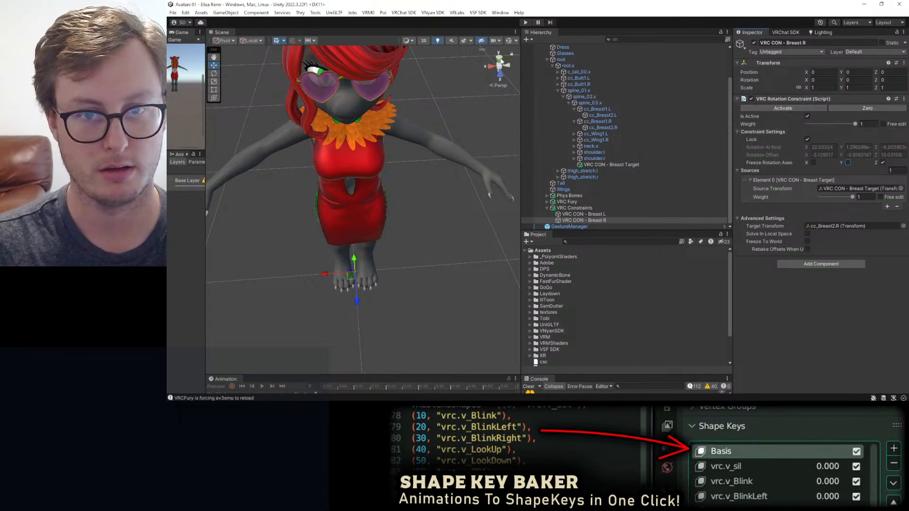
# Test both breast constraints in play mode by moving the ElisaRenn avatar around and viewing it from several angles, and stop playing.
pyautogui.click(526, 23)
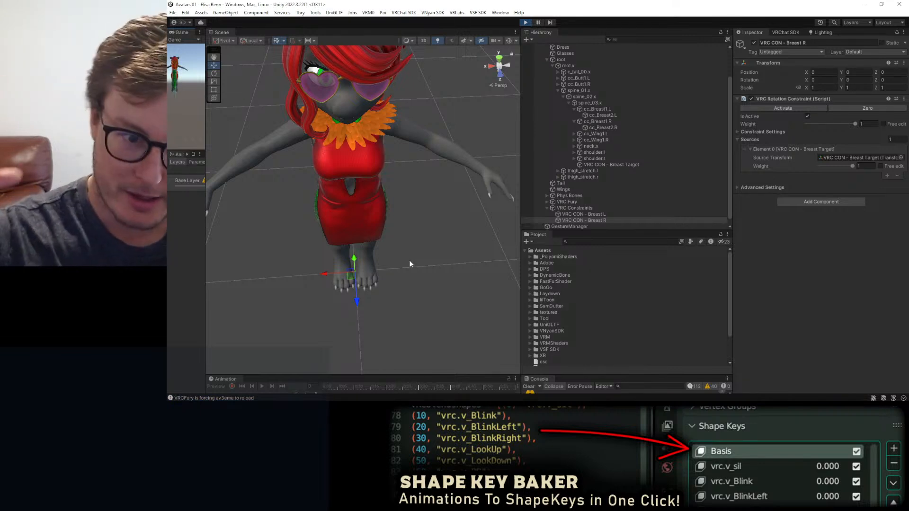
pyautogui.scroll(2, 562, 78)
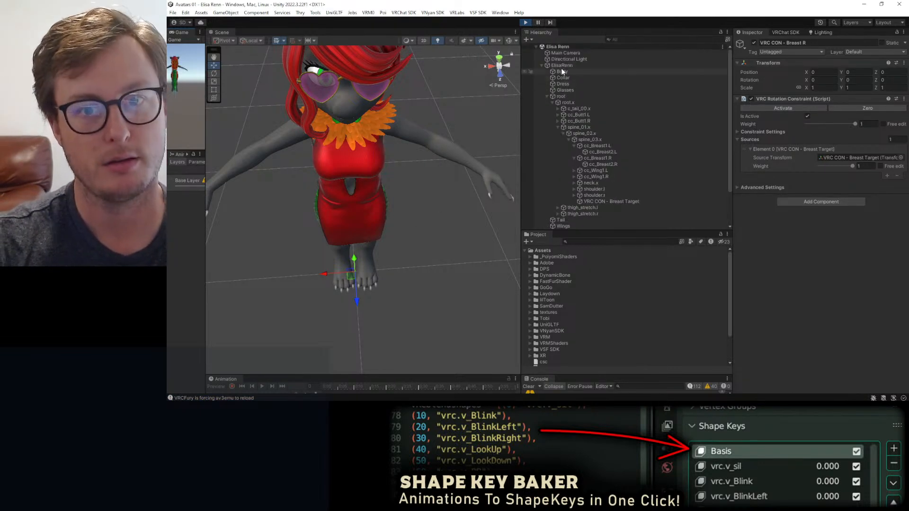
pyautogui.click(561, 66)
pyautogui.keyDown('alt'); pyautogui.moveTo(355, 280); pyautogui.dragTo(373, 307); pyautogui.keyUp('alt')
pyautogui.moveTo(355, 307); pyautogui.dragTo(350, 289)
pyautogui.keyDown('alt'); pyautogui.moveTo(350, 290); pyautogui.dragTo(367, 359); pyautogui.keyUp('alt')
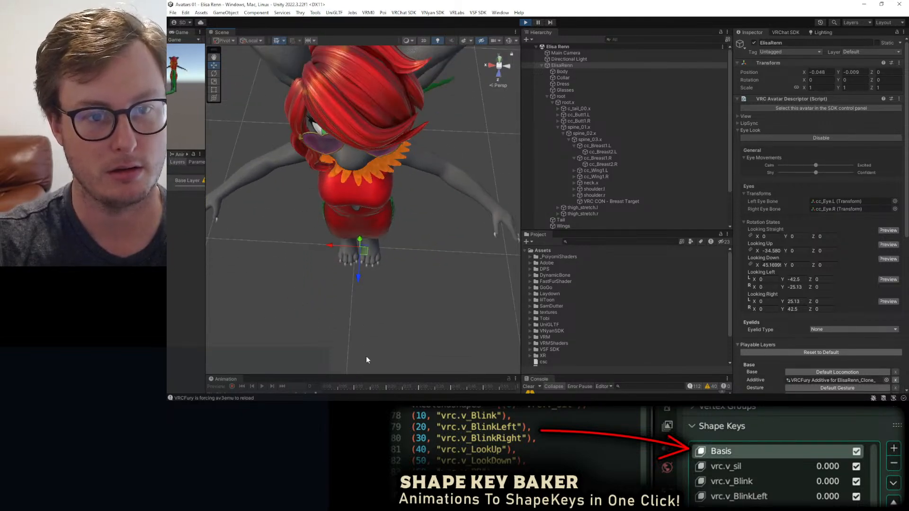
pyautogui.moveTo(366, 254)
pyautogui.mouseDown()
pyautogui.moveTo(335, 252)
pyautogui.moveTo(386, 252)
pyautogui.moveTo(369, 245)
pyautogui.mouseUp()
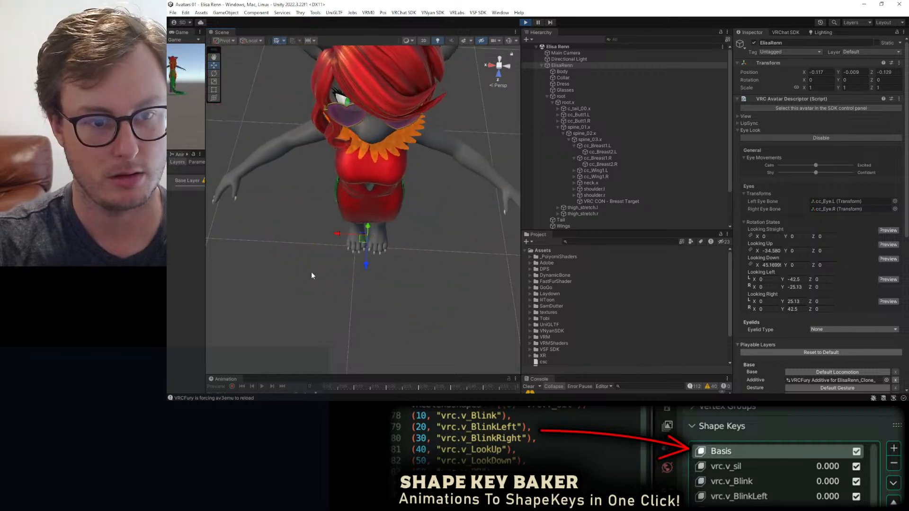
pyautogui.keyDown('alt'); pyautogui.moveTo(311, 272); pyautogui.dragTo(356, 241); pyautogui.keyUp('alt')
pyautogui.moveTo(357, 294); pyautogui.dragTo(337, 302)
pyautogui.click(526, 22)
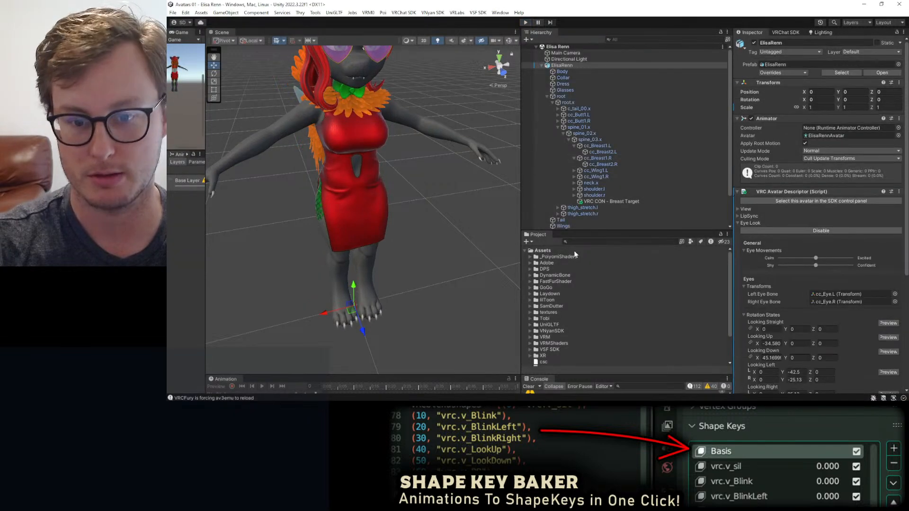
# Enlarge the project file area and collapse the avatar's root and VRC Constraints objects in the hierarchy.
pyautogui.moveTo(572, 231); pyautogui.dragTo(572, 175)
pyautogui.click(547, 96)
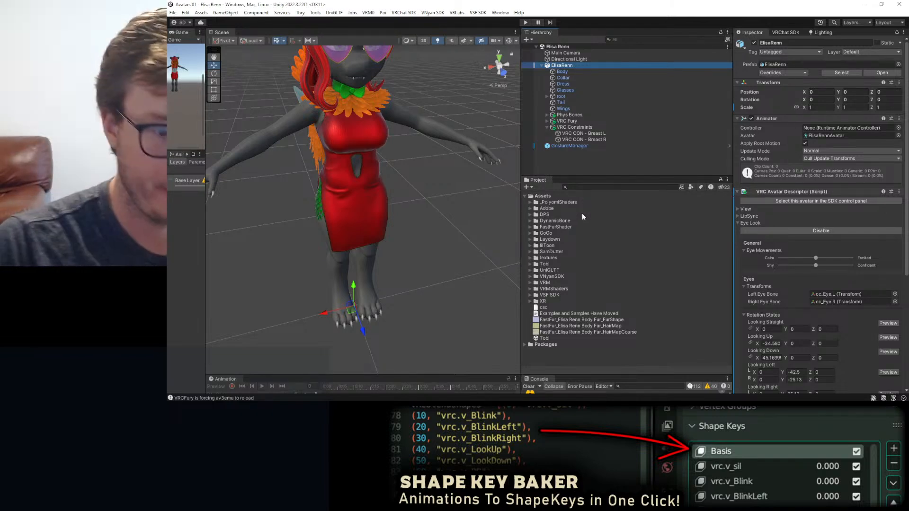
pyautogui.click(547, 127)
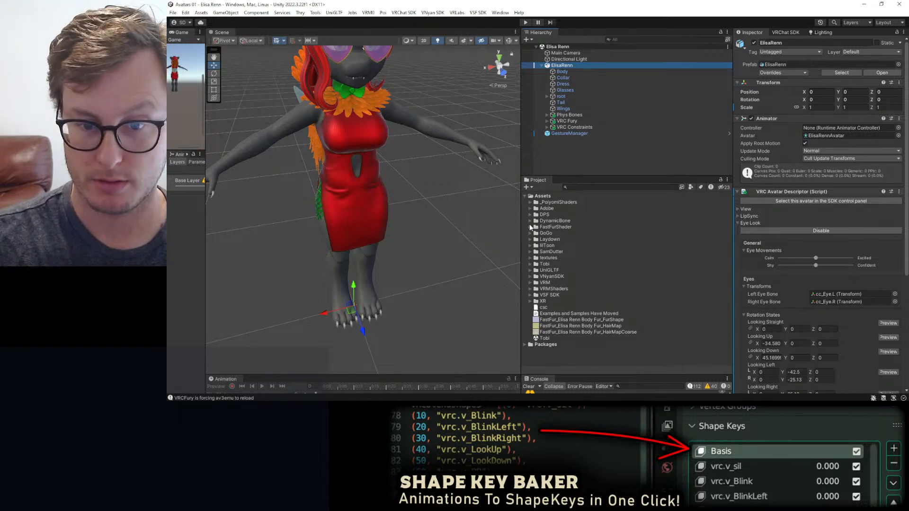
# Create a folder named Toggles inside SamDutter/AvaCz/Elisa Renn/Animations.
pyautogui.click(530, 252)
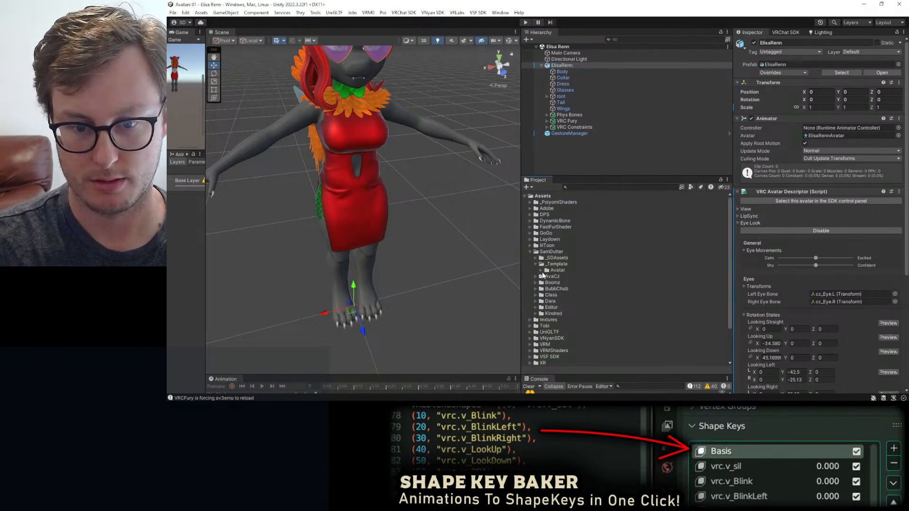
pyautogui.click(535, 264)
pyautogui.click(535, 270)
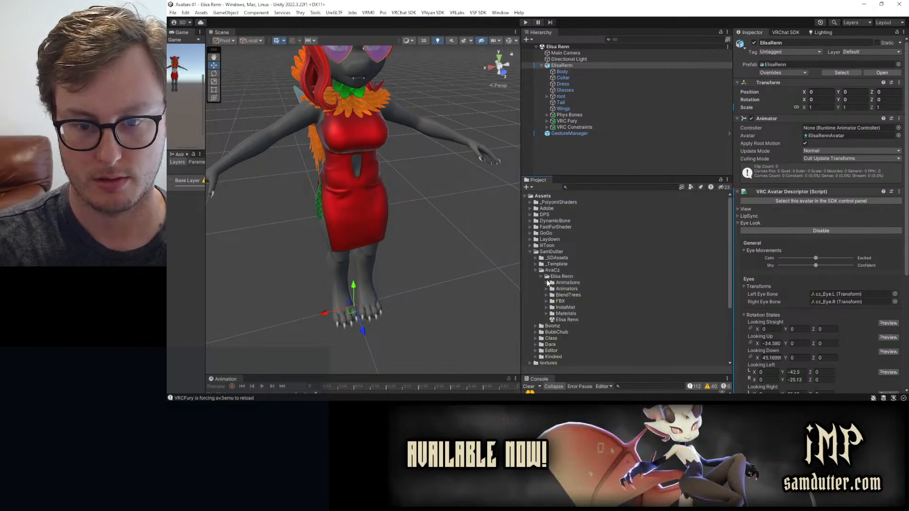
pyautogui.click(551, 289)
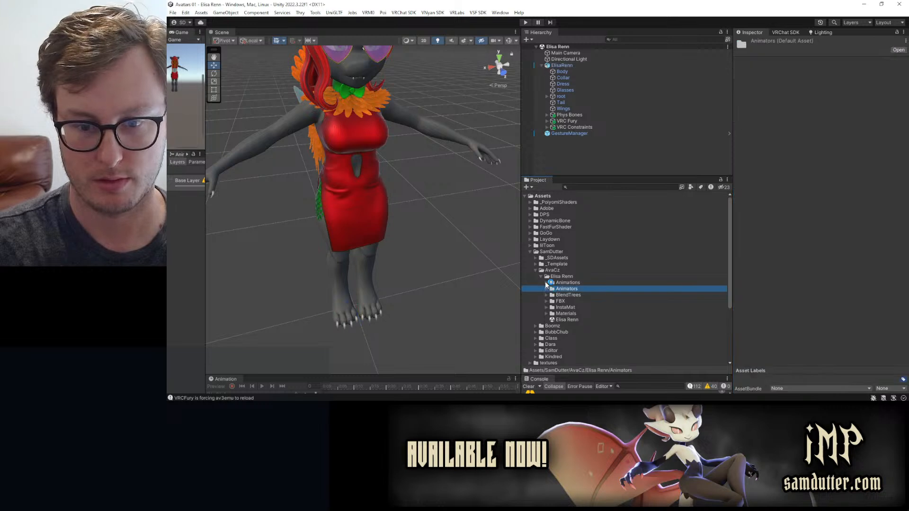
pyautogui.click(546, 282)
pyautogui.click(564, 283)
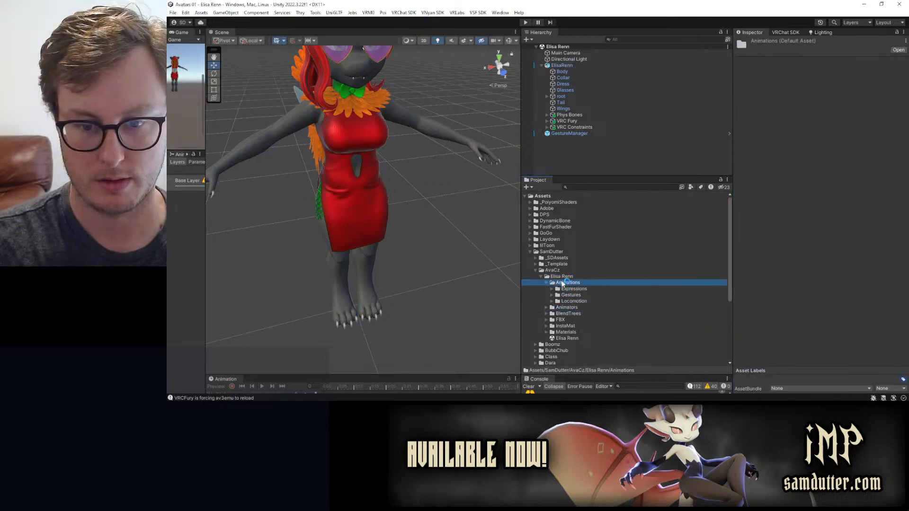
pyautogui.rightClick(568, 282)
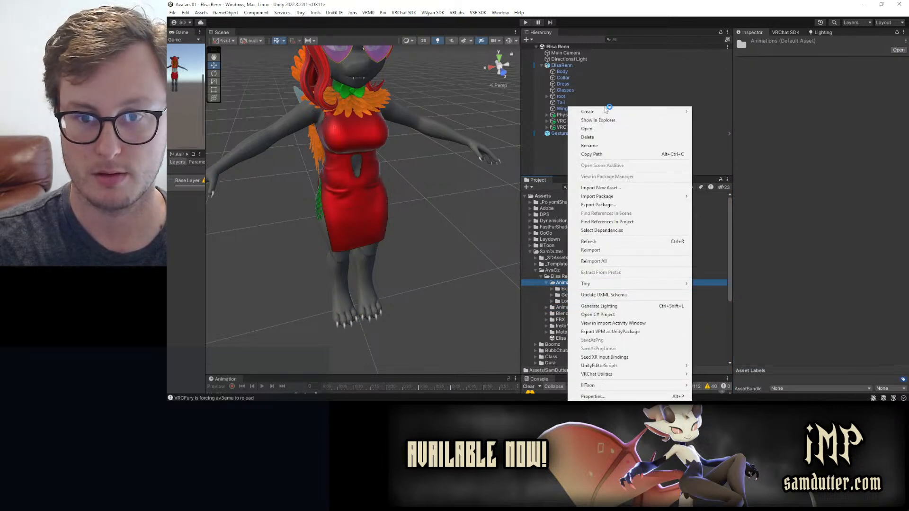
pyautogui.moveTo(607, 110)
pyautogui.click(710, 53)
pyautogui.write('T')
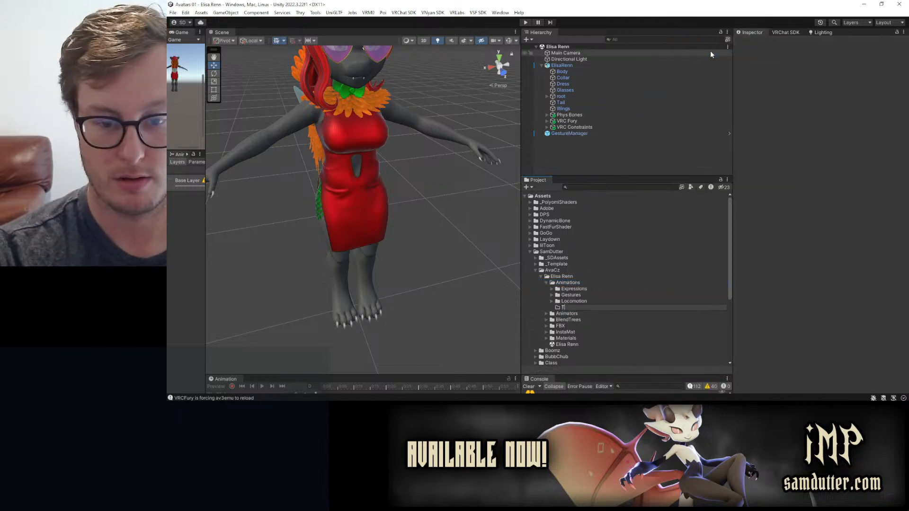
pyautogui.write('oggles')
pyautogui.press('Return')
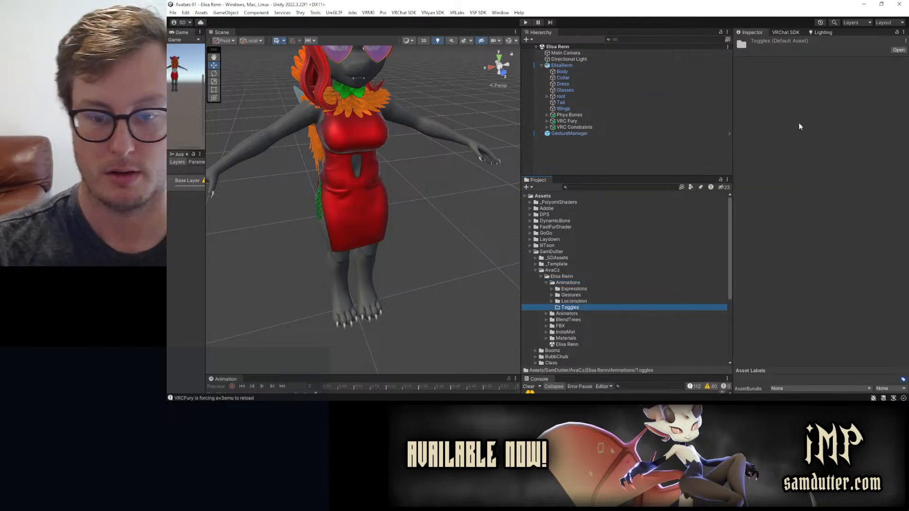
# Create an animation clip named ElisaRenn BreastConstraints in the Toggles folder.
pyautogui.rightClick(583, 308)
pyautogui.moveTo(615, 17)
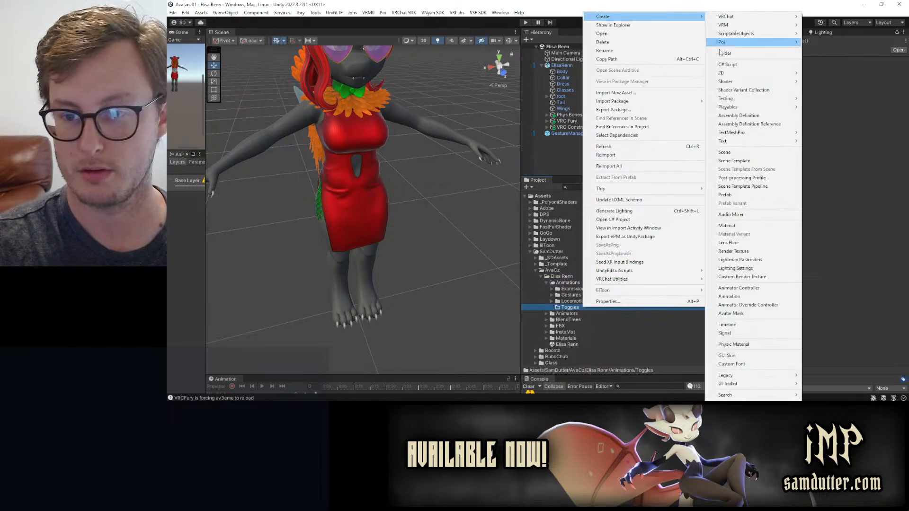
pyautogui.click(739, 296)
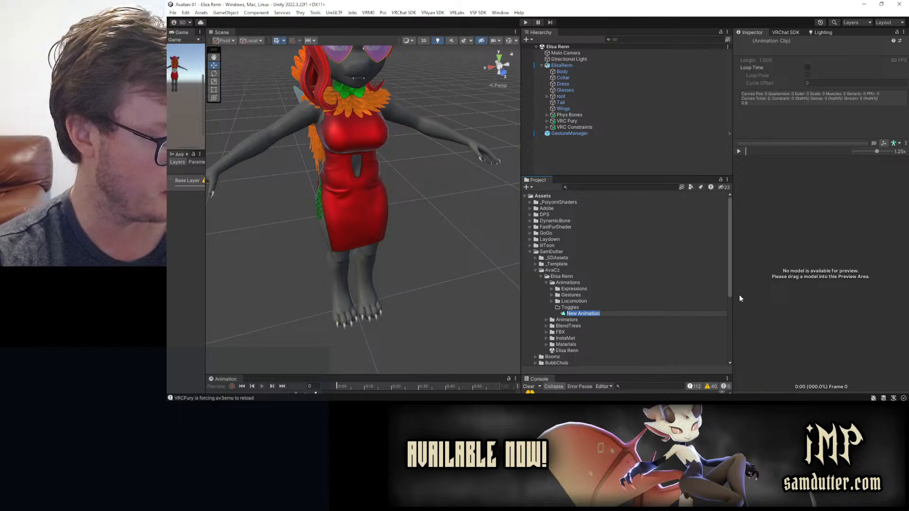
pyautogui.write('Bre')
pyautogui.press('BackSpace')
pyautogui.press('BackSpace')
pyautogui.write('ElisaRenn BreastConstraints')
pyautogui.press('Return')
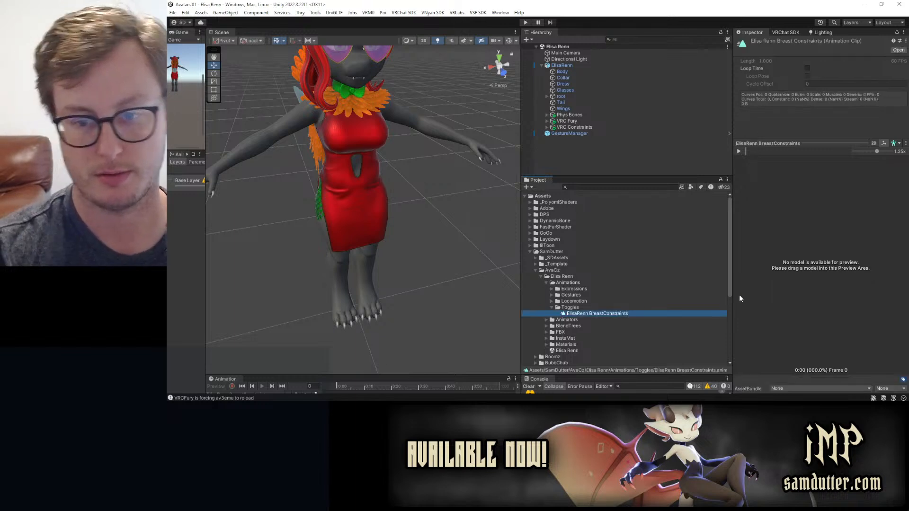
# Collapse the animation clip's preview area and select the avatar's root object.
pyautogui.keyDown('alt'); pyautogui.moveTo(364, 276); pyautogui.dragTo(399, 187); pyautogui.keyUp('alt')
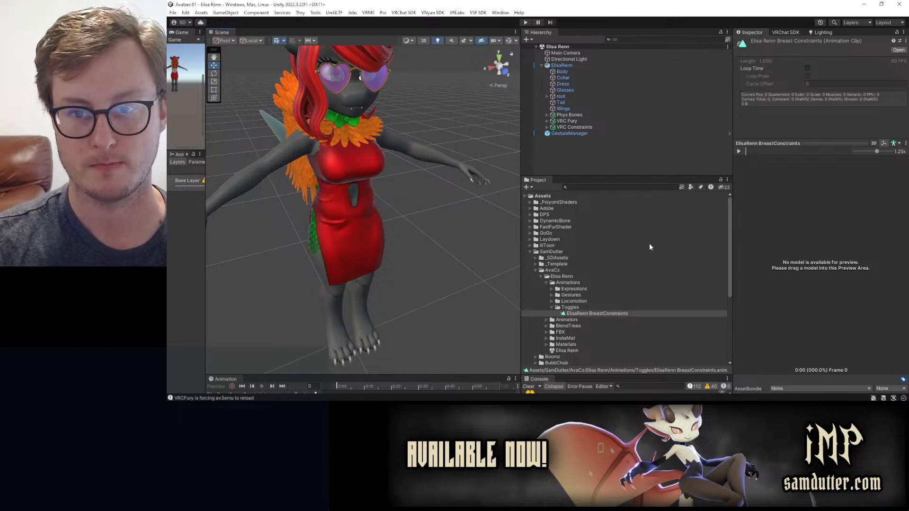
pyautogui.moveTo(774, 144); pyautogui.dragTo(773, 379)
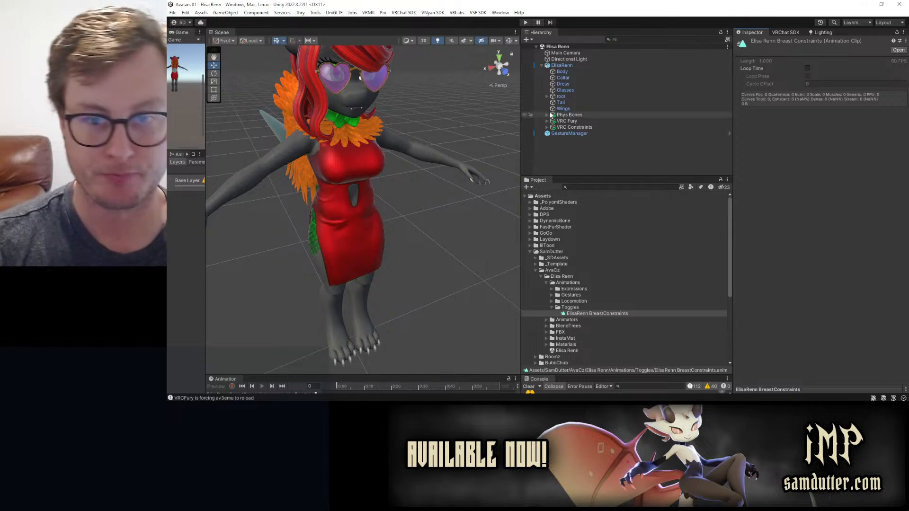
pyautogui.click(544, 97)
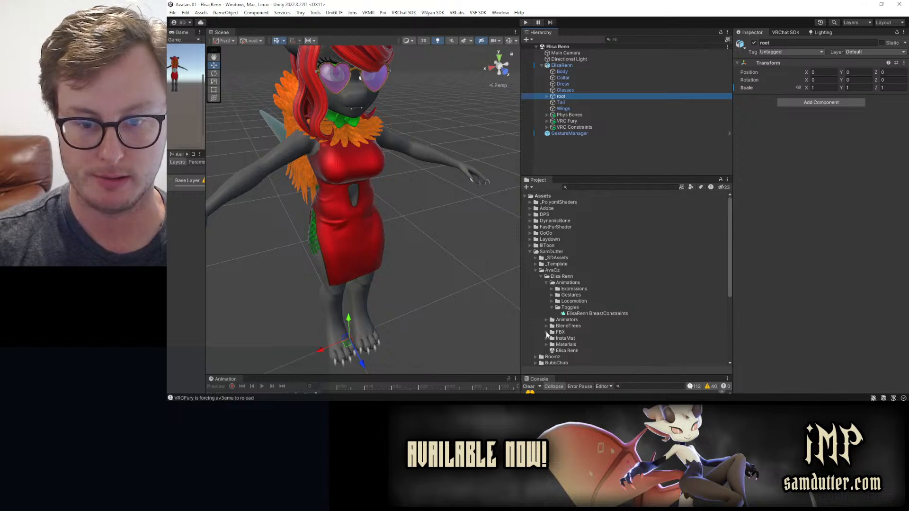
# Create an animator controller named ElisaRenn TEST ANIMATOR in the Animations folder and assign it to the ElisaRenn avatar.
pyautogui.rightClick(564, 283)
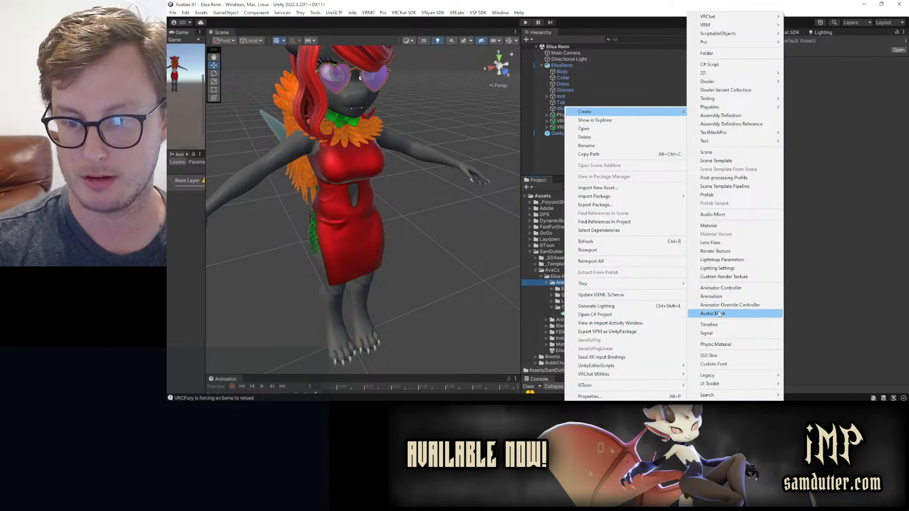
pyautogui.click(723, 295)
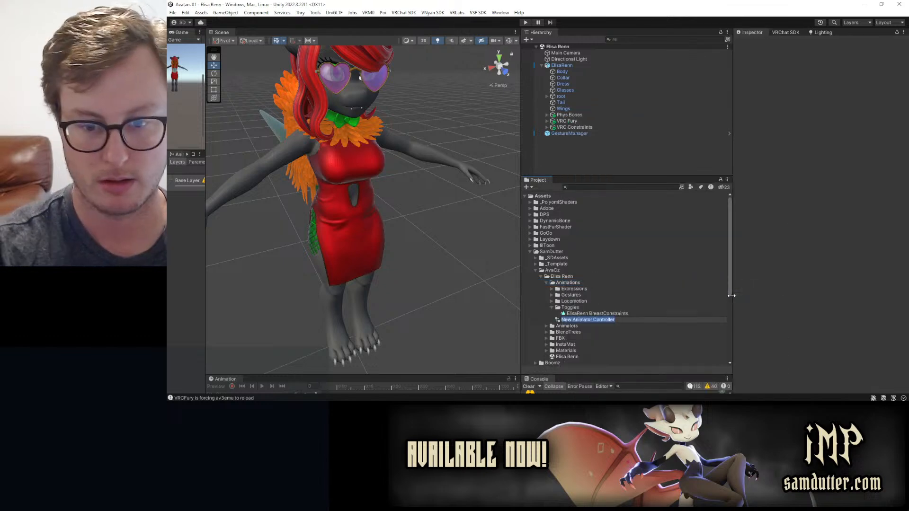
pyautogui.write('Elisa')
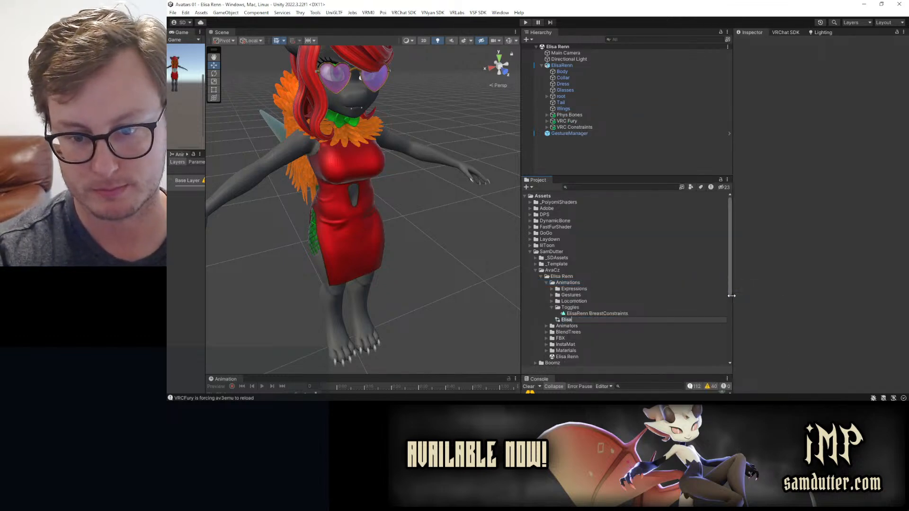
pyautogui.write('Renn TEST')
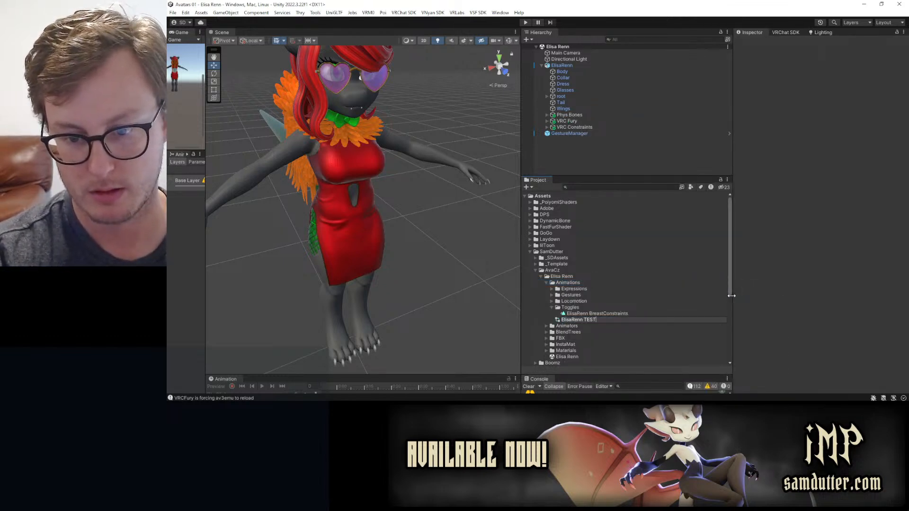
pyautogui.write(' ANIMATOR')
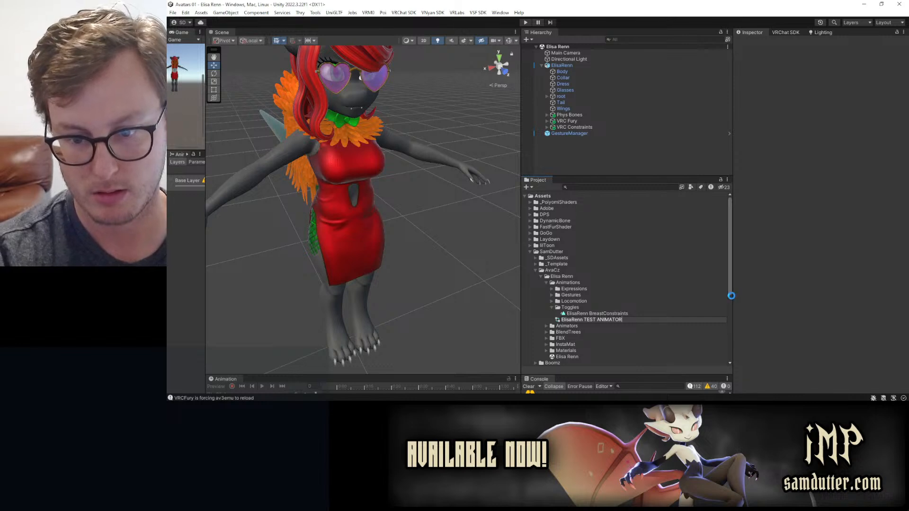
pyautogui.press('Return')
pyautogui.moveTo(593, 320); pyautogui.dragTo(564, 68)
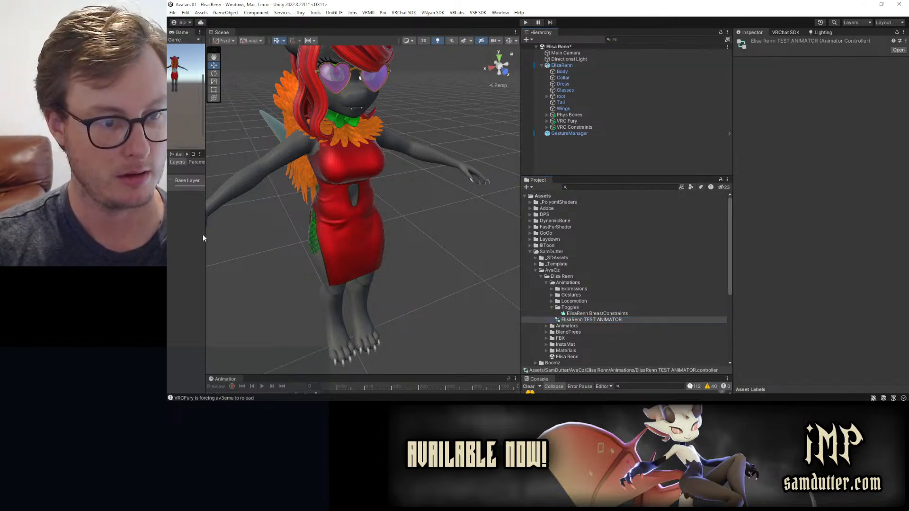
# Widen the animator graph, add the ElisaRenn BreastConstraints clip as a state in the Base Layer, and save.
pyautogui.moveTo(204, 235); pyautogui.dragTo(352, 235)
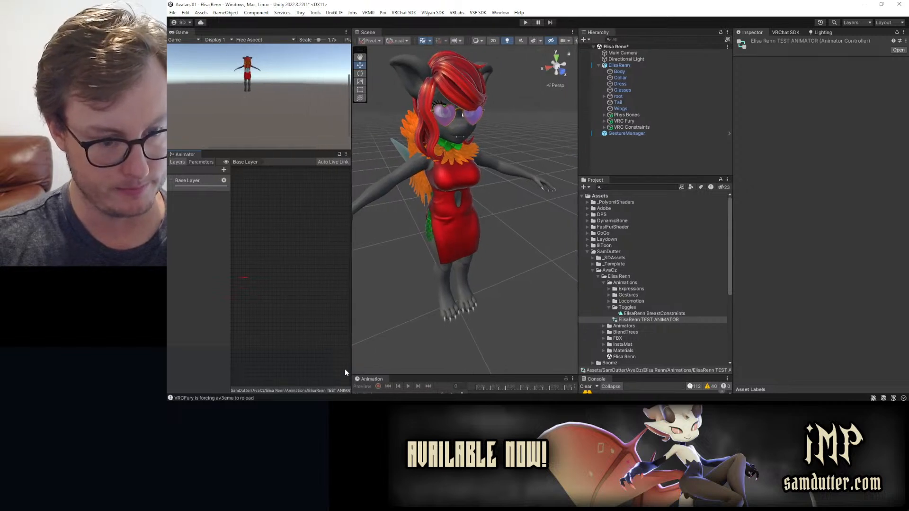
pyautogui.moveTo(666, 312); pyautogui.dragTo(250, 283)
pyautogui.hotkey('ctrl', 's')
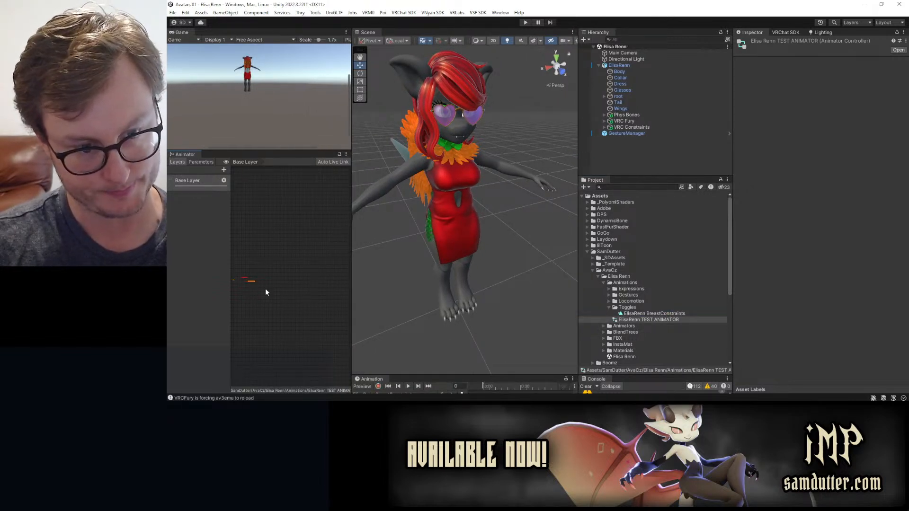
# Arrange the Any State, Entry and clip nodes close together in a vertical stack in the Base Layer graph.
pyautogui.scroll(5, 269, 280)
pyautogui.scroll(1, 280, 274)
pyautogui.moveTo(280, 271); pyautogui.dragTo(299, 261, button='middle')
pyautogui.moveTo(297, 254); pyautogui.dragTo(256, 263)
pyautogui.moveTo(255, 266); pyautogui.dragTo(308, 259, button='middle')
pyautogui.moveTo(306, 253); pyautogui.dragTo(243, 251)
pyautogui.moveTo(242, 251); pyautogui.dragTo(282, 255, button='middle')
pyautogui.moveTo(276, 256); pyautogui.dragTo(240, 244)
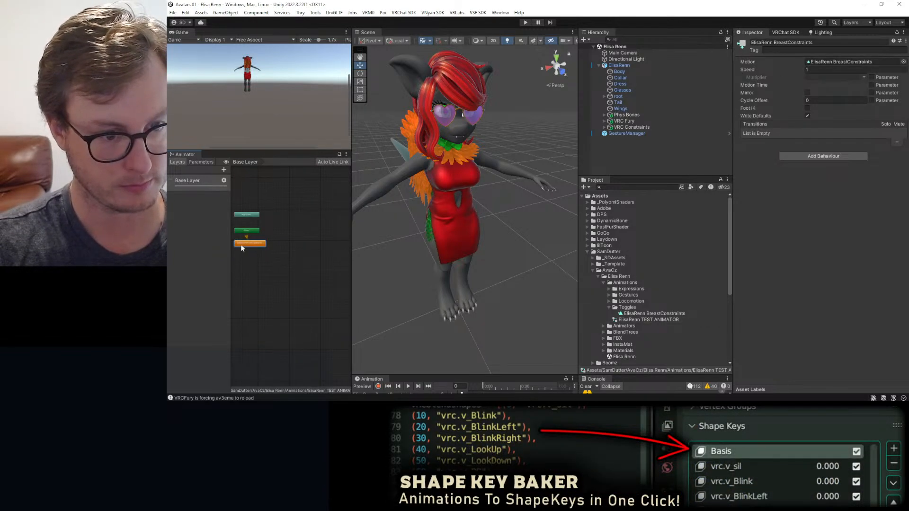
# Record a weight of 0 for both breast rotation constraints in the avatar's ElisaRenn BreastConstraints clip.
pyautogui.click(629, 65)
pyautogui.moveTo(388, 377); pyautogui.dragTo(382, 250)
pyautogui.click(378, 259)
pyautogui.click(603, 127)
pyautogui.click(639, 134)
pyautogui.keyDown('shift'); pyautogui.click(640, 139); pyautogui.keyUp('shift')
pyautogui.moveTo(830, 122); pyautogui.dragTo(802, 124)
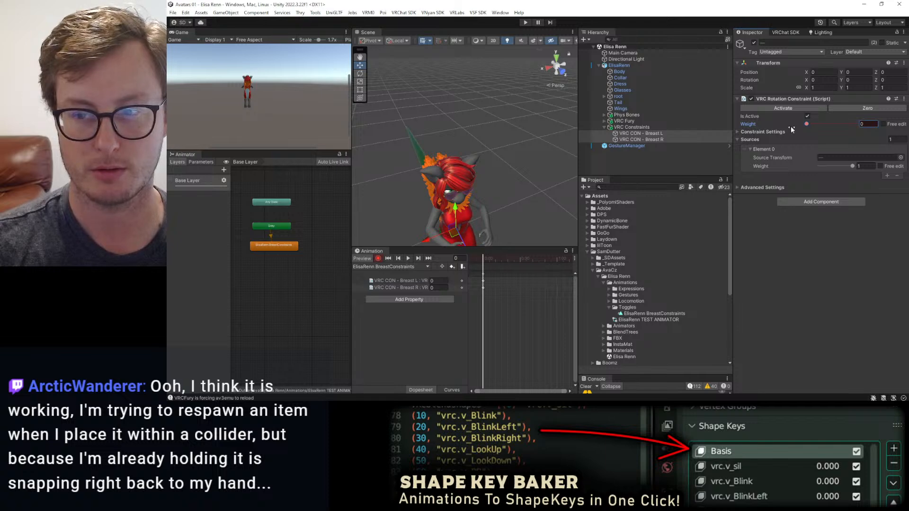
pyautogui.click(364, 259)
# Rename the animation clip in the Toggles folder as ElisaRenn BreastConstraints 0.
pyautogui.click(663, 314)
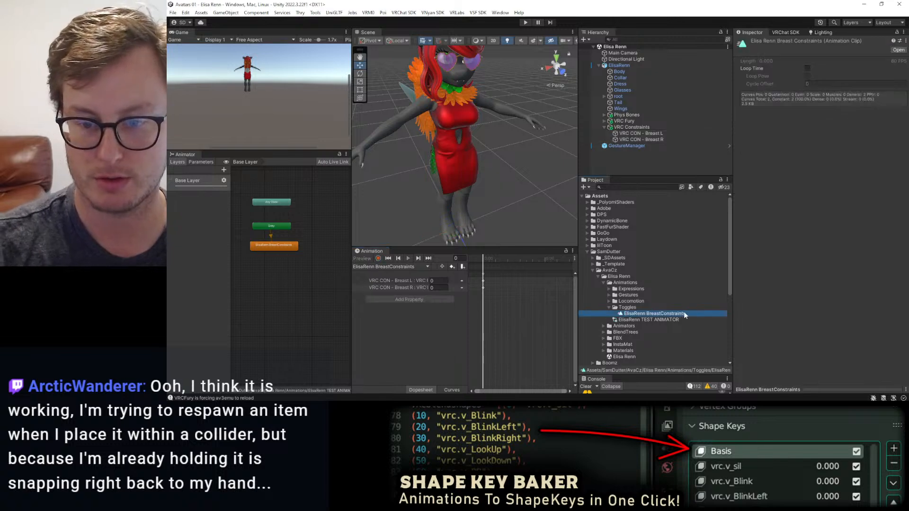
pyautogui.write('0')
pyautogui.press('Return')
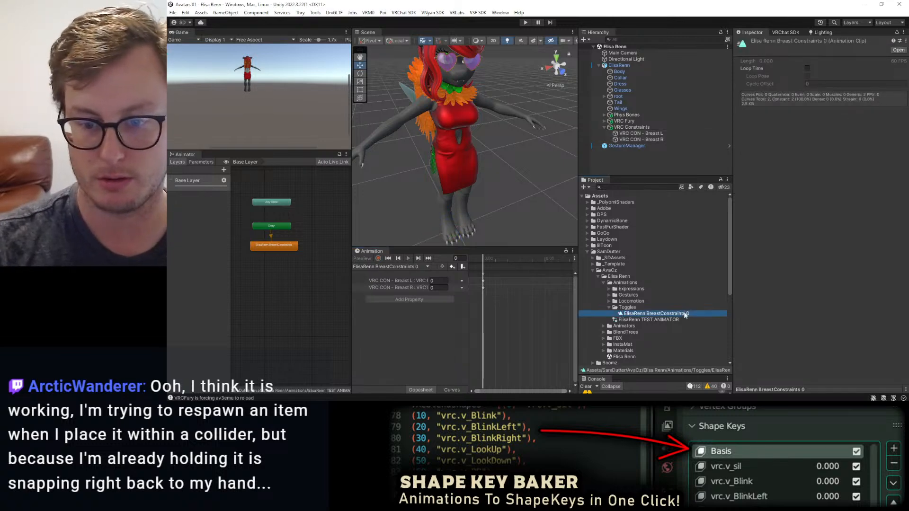
# Duplicate the clip as ElisaRenn BreastConstraints 1 and set both breast constraint weights in it to 1.
pyautogui.hotkey('ctrl', 'd')
pyautogui.click(446, 281)
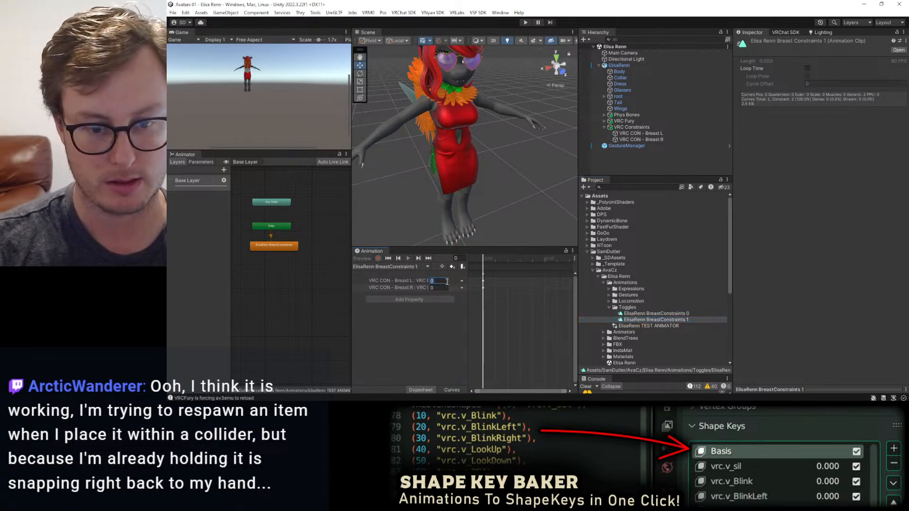
pyautogui.write('1')
pyautogui.press('Tab')
pyautogui.write('1')
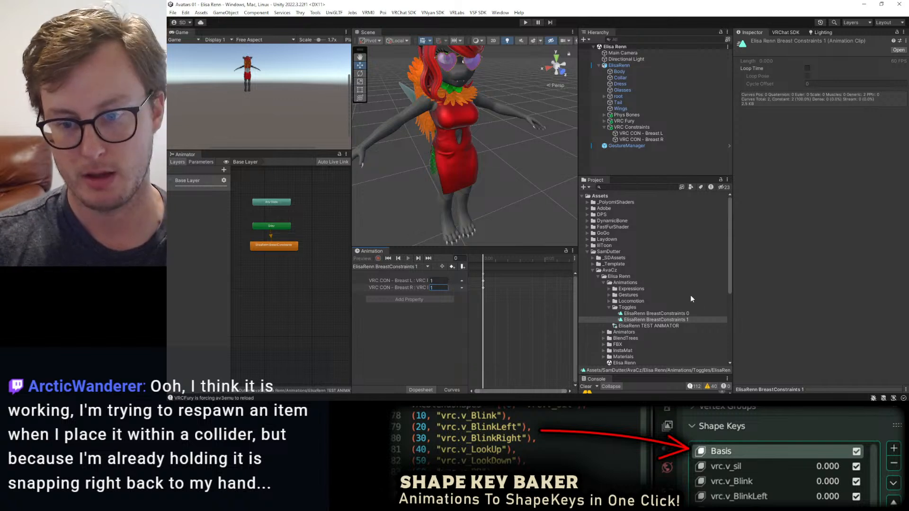
# Delete the clip's state from the test animator and collapse the Toggles and Animations folders.
pyautogui.click(271, 246)
pyautogui.press('Delete')
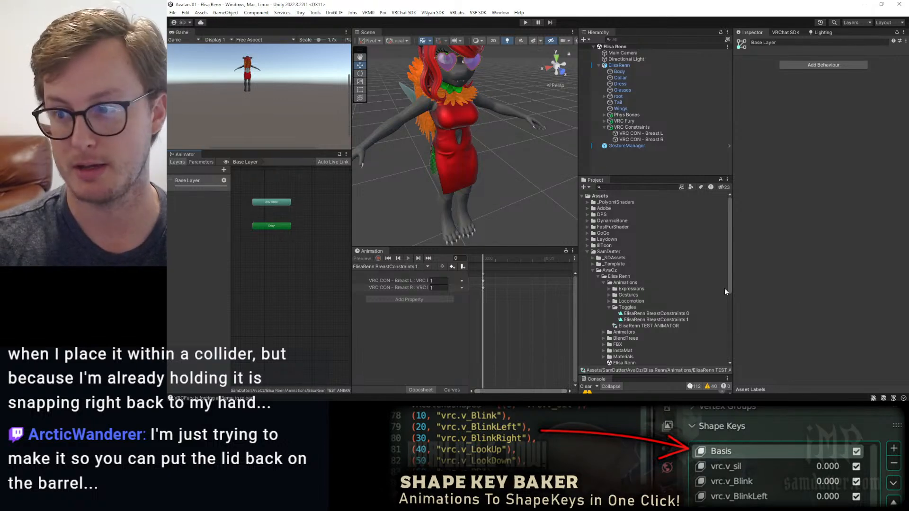
pyautogui.click(627, 139)
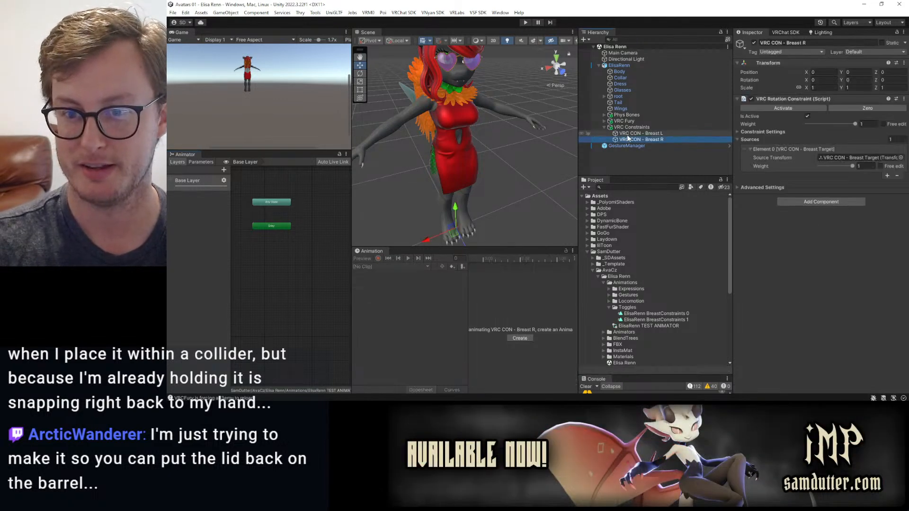
pyautogui.click(631, 326)
pyautogui.click(609, 307)
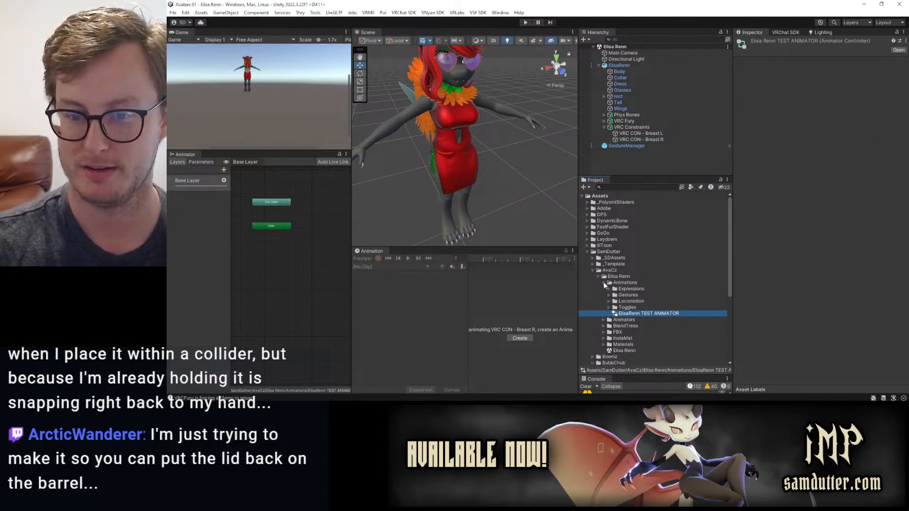
pyautogui.click(604, 283)
# Collapse VRC Constraints, select the VRCF Toggles object and expand its Wings, Tail Floor Collider, Tail and Dress toggles.
pyautogui.click(671, 132)
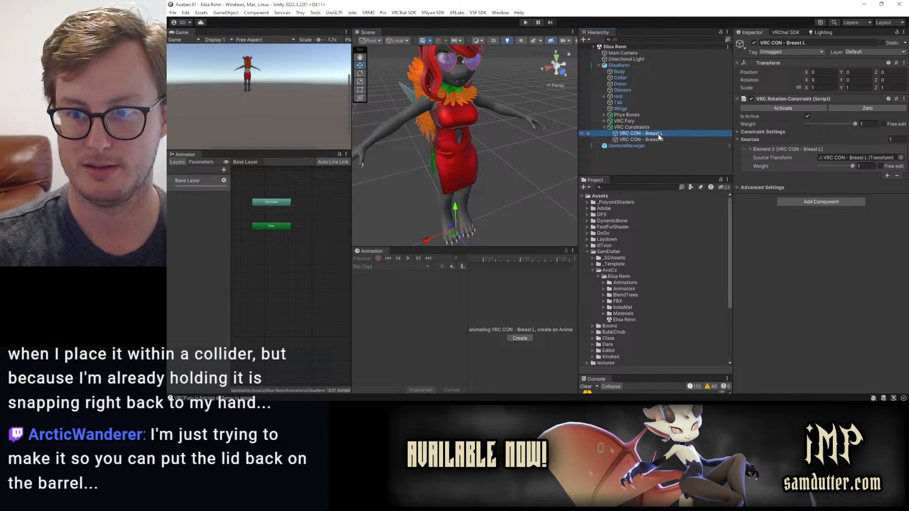
pyautogui.click(655, 140)
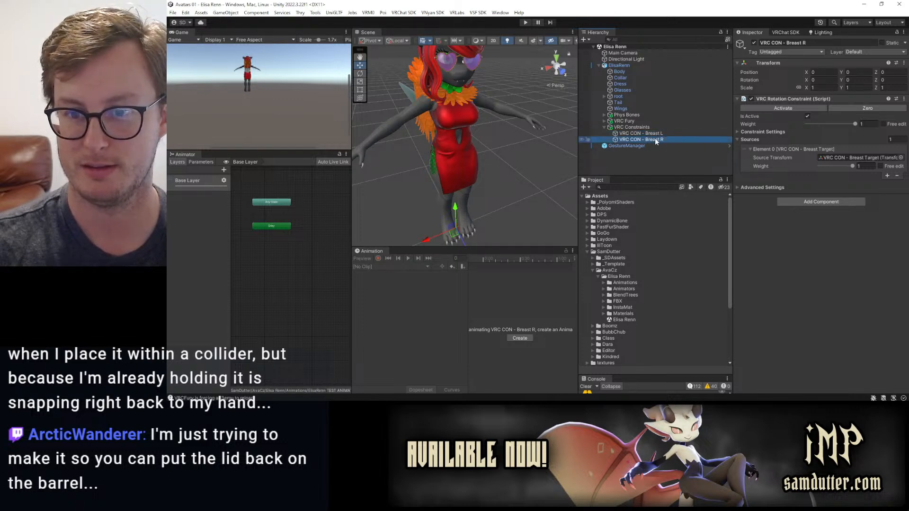
pyautogui.click(603, 127)
pyautogui.click(604, 121)
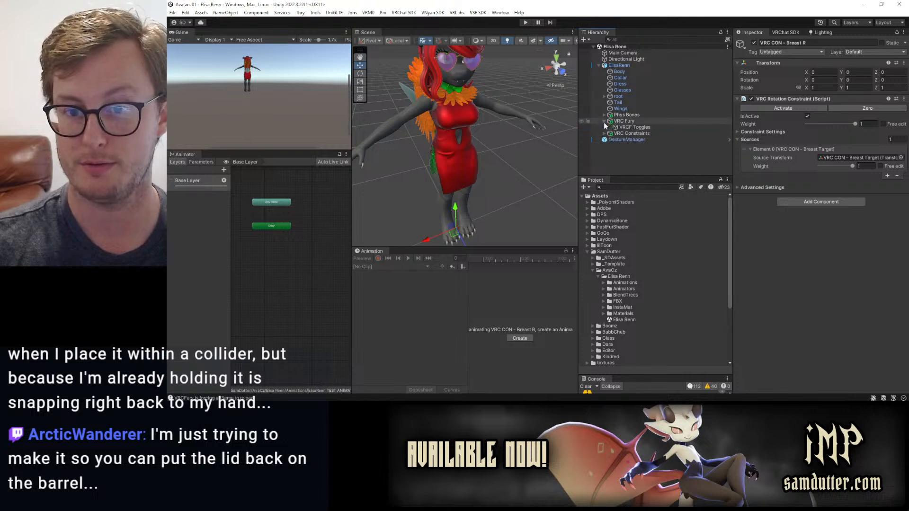
pyautogui.click(617, 127)
pyautogui.click(788, 139)
pyautogui.click(787, 132)
pyautogui.click(787, 124)
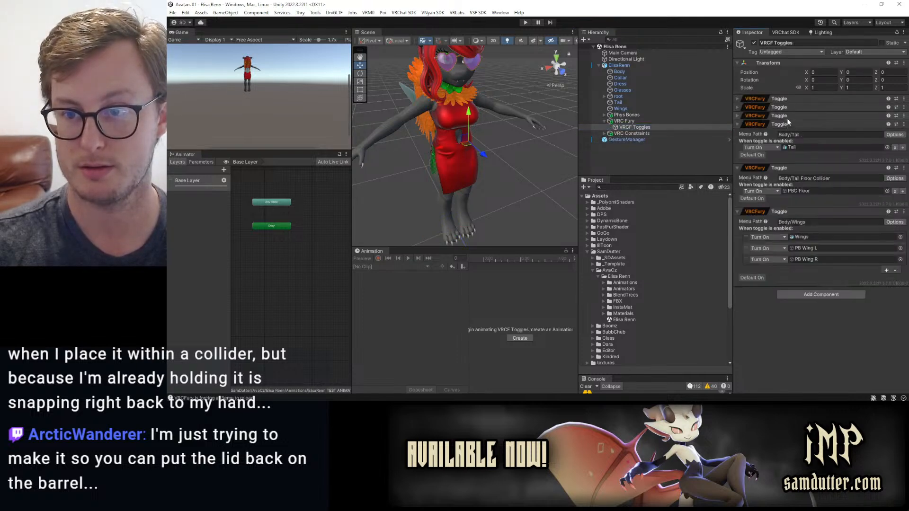
pyautogui.click(787, 116)
# Add an Animation Clip action to the Clothing/Dress toggle and assign ElisaRenn BreastConstraints 1 to it.
pyautogui.click(895, 126)
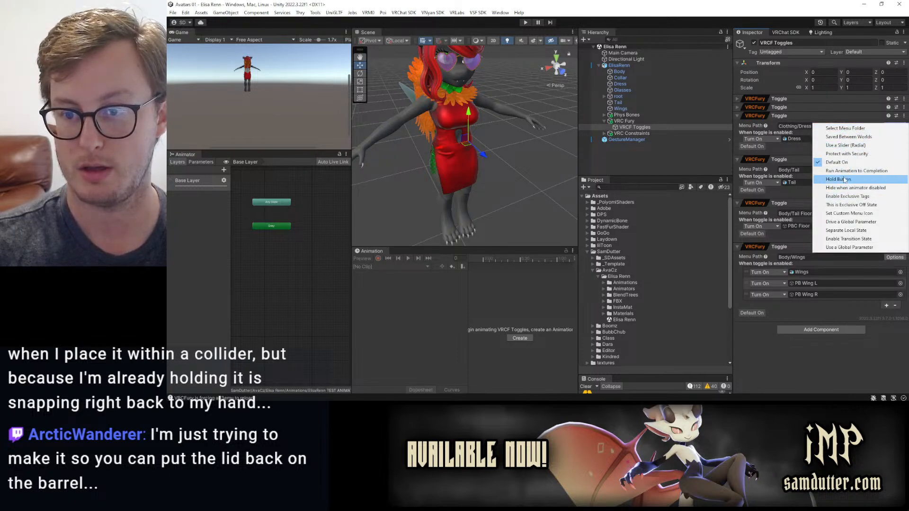
pyautogui.click(791, 149)
pyautogui.click(903, 138)
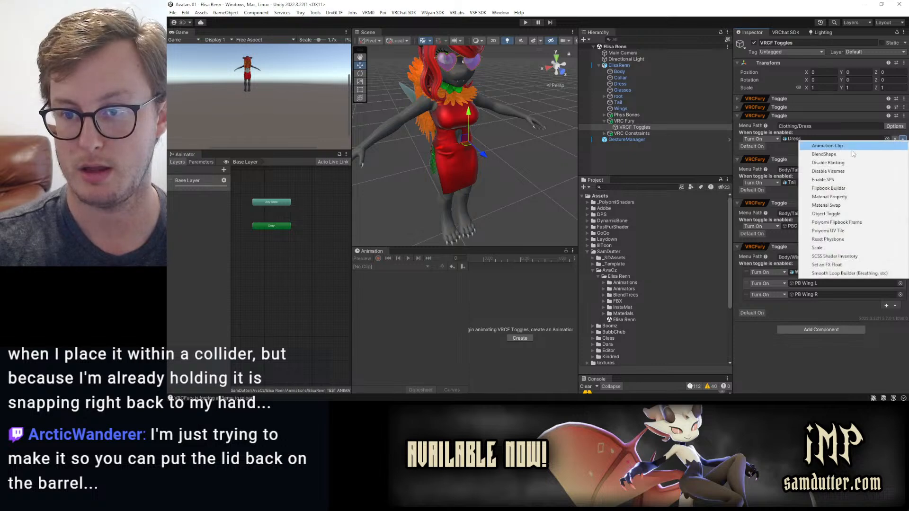
pyautogui.click(847, 146)
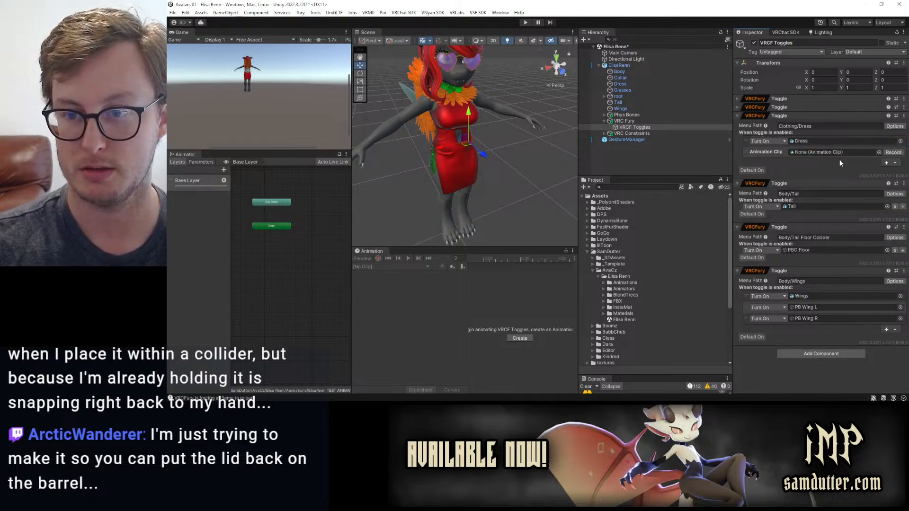
pyautogui.scroll(-3, 615, 296)
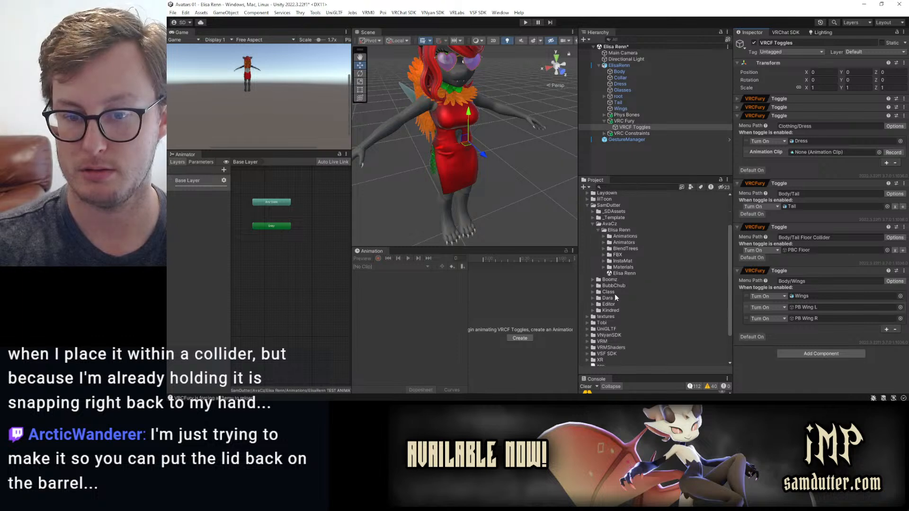
pyautogui.click(604, 236)
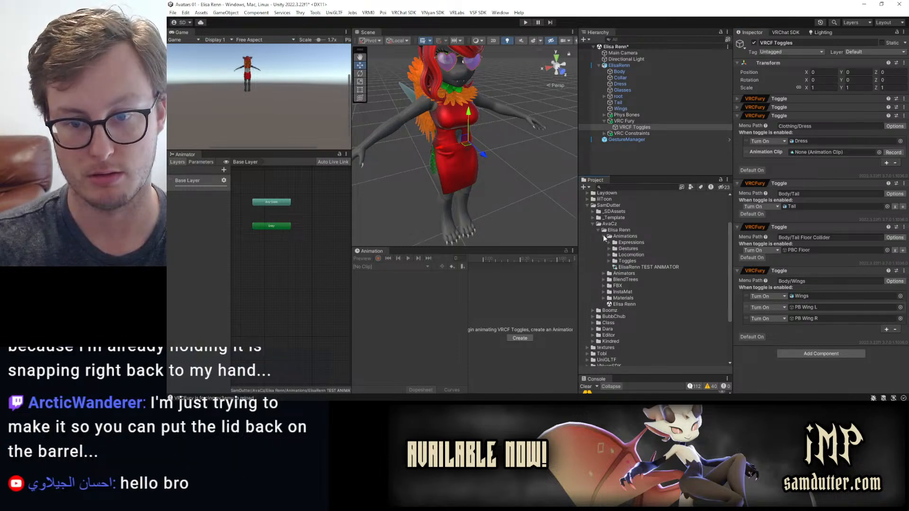
pyautogui.click(608, 261)
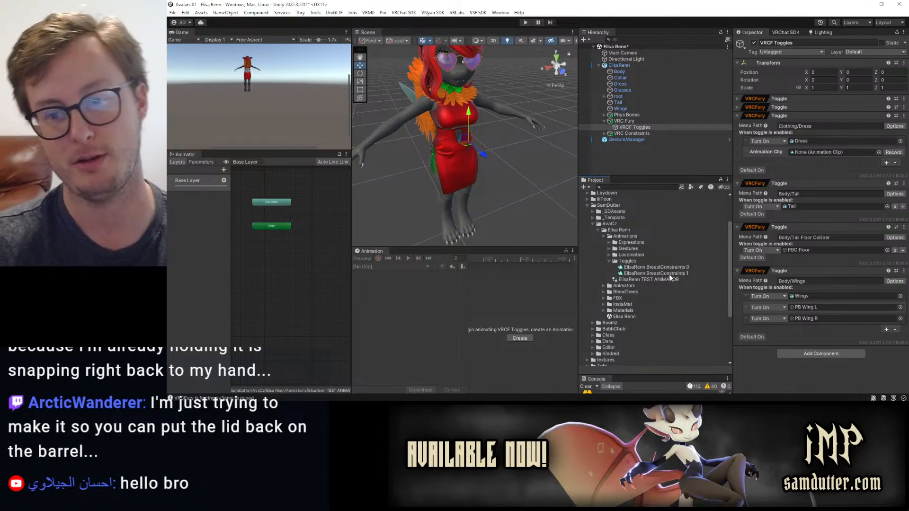
pyautogui.moveTo(667, 274); pyautogui.dragTo(806, 154)
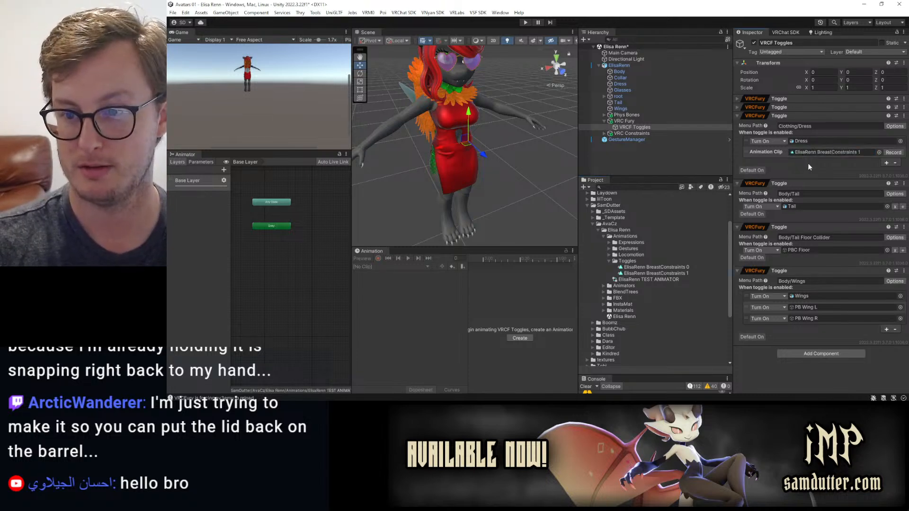
# Enable exclusive tags on the Clothing/Dress toggle and set the tag to Dress.
pyautogui.click(894, 126)
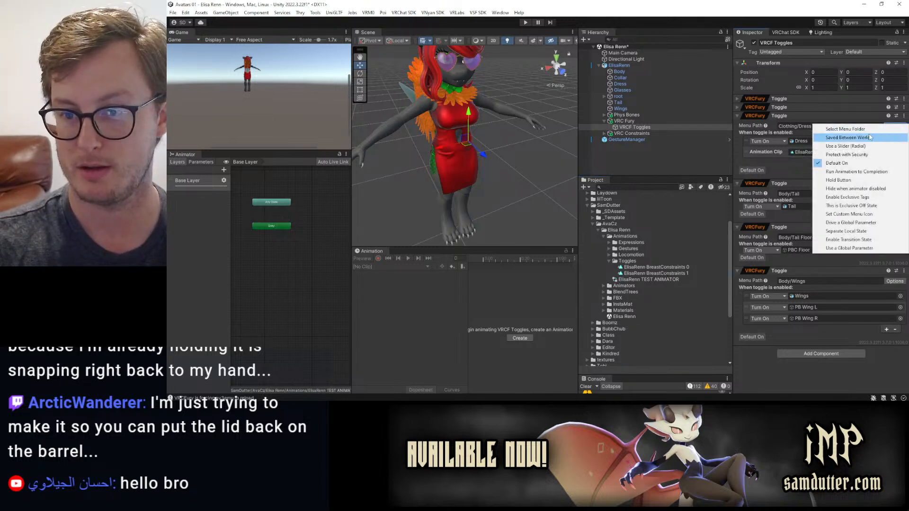
pyautogui.click(847, 197)
pyautogui.click(791, 133)
pyautogui.write('Dress')
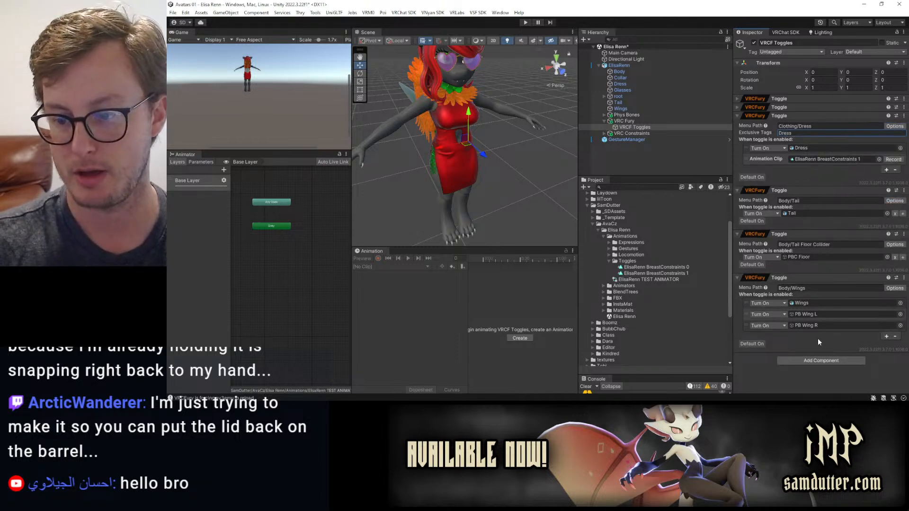
# Add another VRCFury Toggle component to the VRCF Toggles object.
pyautogui.click(814, 359)
pyautogui.write('rotation c')
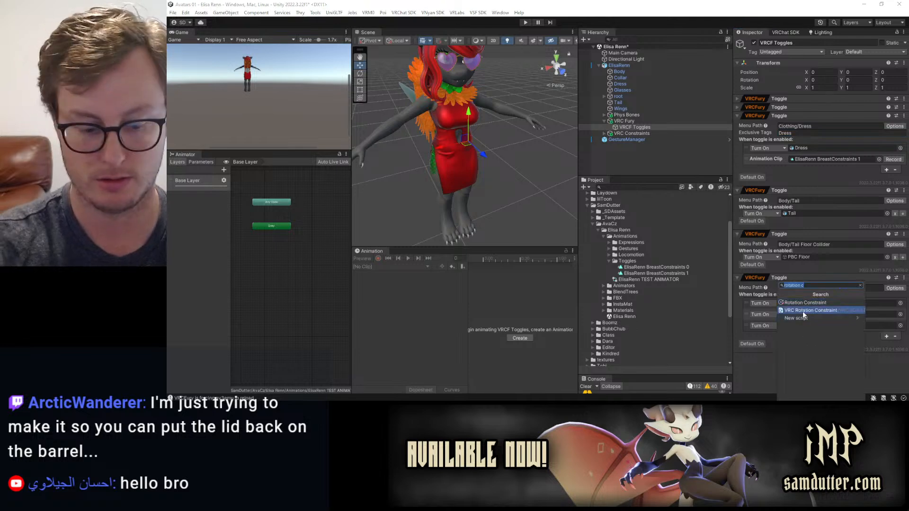
pyautogui.press('BackSpace')
pyautogui.press('BackSpace')
pyautogui.press('BackSpace')
pyautogui.press('BackSpace')
pyautogui.press('BackSpace')
pyautogui.press('BackSpace')
pyautogui.press('BackSpace')
pyautogui.press('BackSpace')
pyautogui.press('BackSpace')
pyautogui.press('BackSpace')
pyautogui.write('toggl')
pyautogui.press('Return')
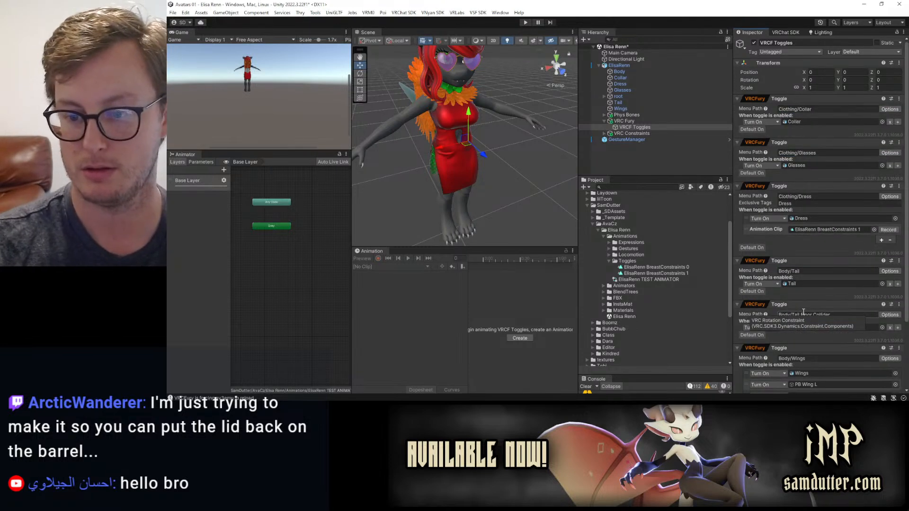
# Enable exclusive tags on the new empty toggle.
pyautogui.scroll(-5, 796, 305)
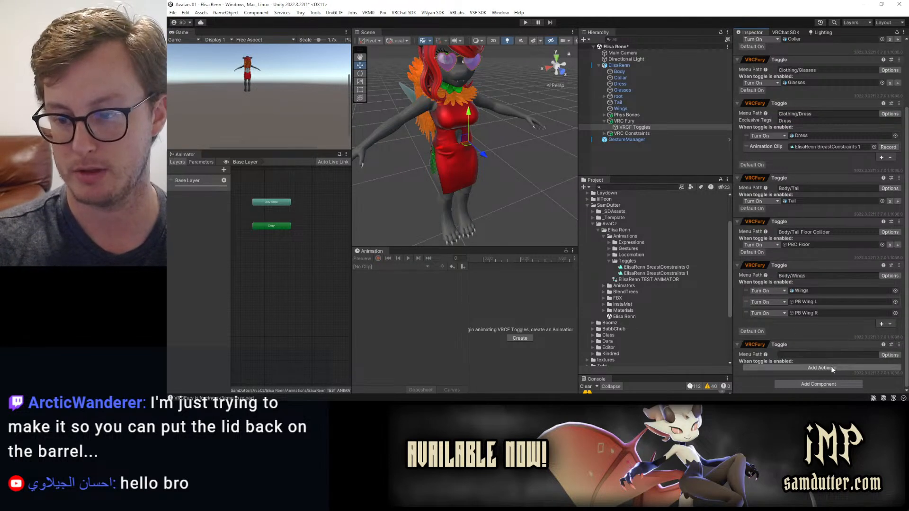
pyautogui.click(889, 355)
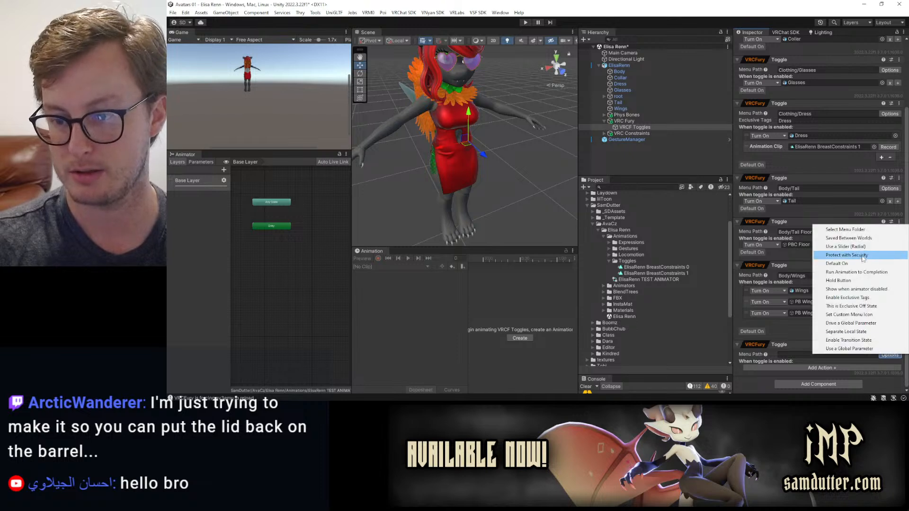
pyautogui.click(863, 299)
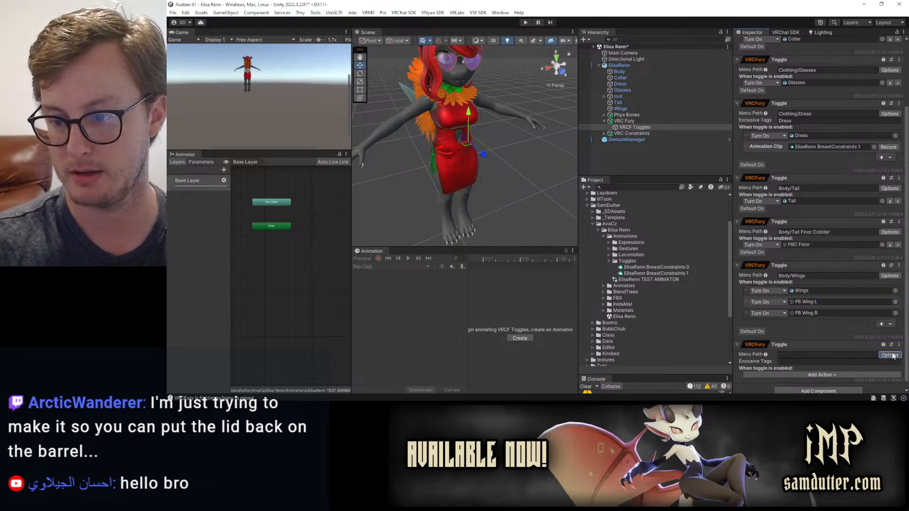
# Mark the new empty toggle as the Exclusive Off State and set its exclusive tag to Dress.
pyautogui.click(889, 355)
pyautogui.click(847, 305)
pyautogui.scroll(-1, 789, 358)
pyautogui.click(788, 348)
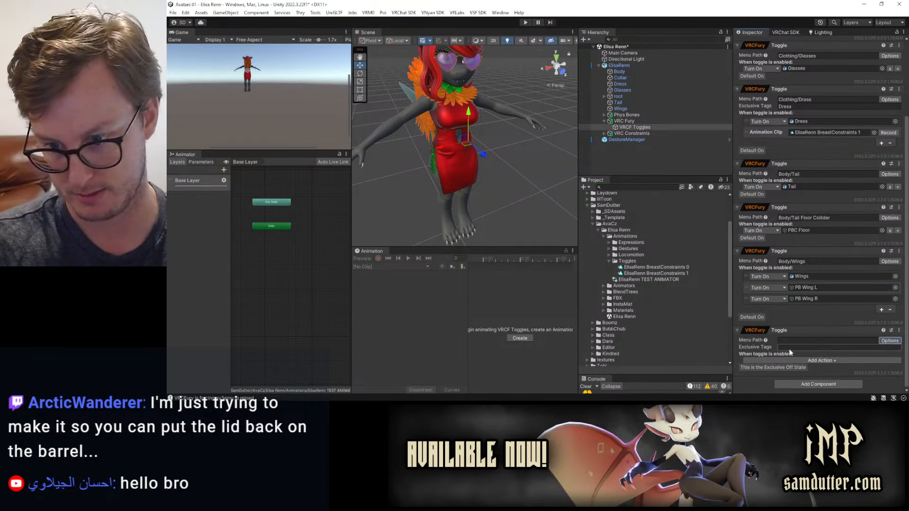
pyautogui.write('Dress')
# Add an Animation Clip action to the exclusive off toggle, assign ElisaRenn BreastConstraints 0 to it, and save the scene.
pyautogui.click(804, 360)
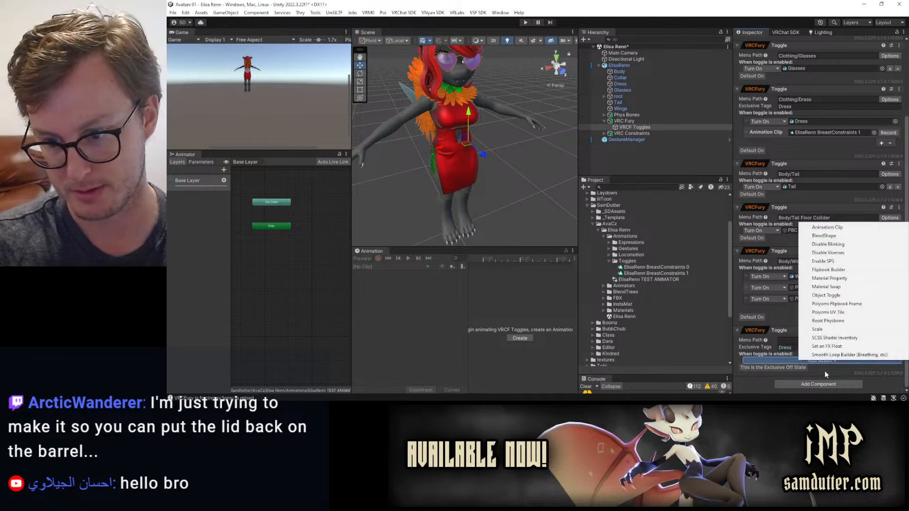
pyautogui.click(826, 228)
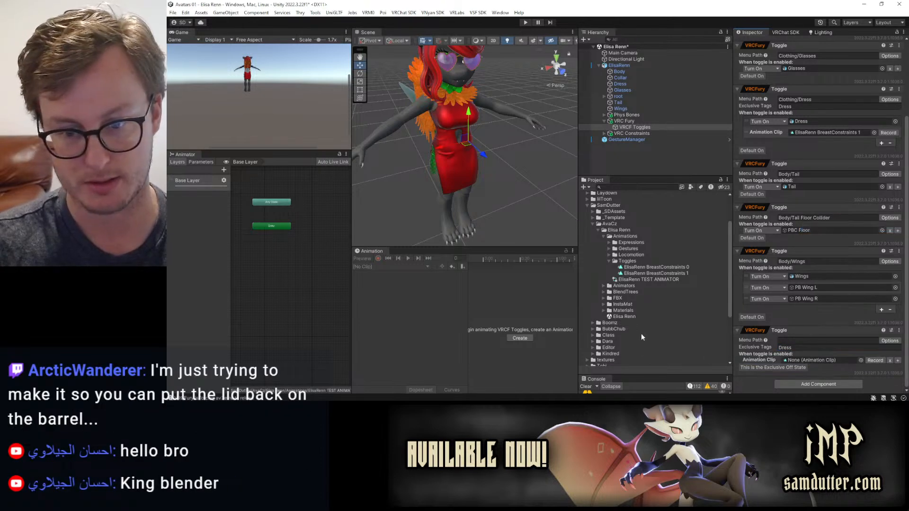
pyautogui.scroll(-3, 640, 338)
pyautogui.moveTo(652, 220); pyautogui.dragTo(809, 362)
pyautogui.hotkey('ctrl', 's')
# Enlarge the Scene view at the expense of the surrounding panels and enter play mode.
pyautogui.scroll(-7, 512, 190)
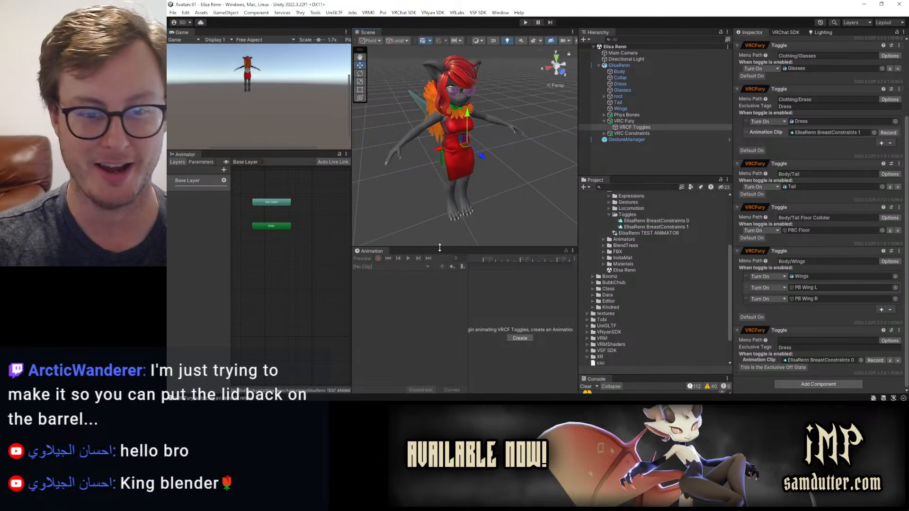
pyautogui.moveTo(440, 248); pyautogui.dragTo(440, 376)
pyautogui.moveTo(349, 281); pyautogui.dragTo(205, 282)
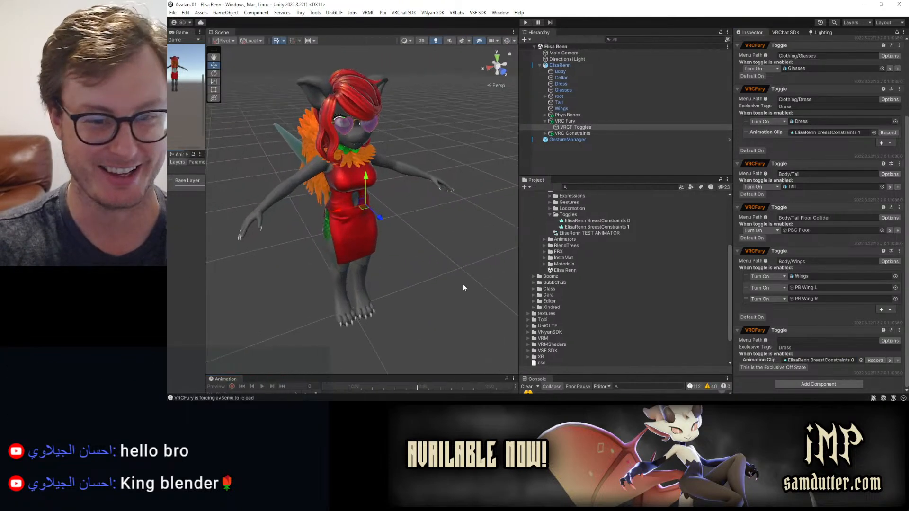
pyautogui.moveTo(519, 260); pyautogui.dragTo(695, 260)
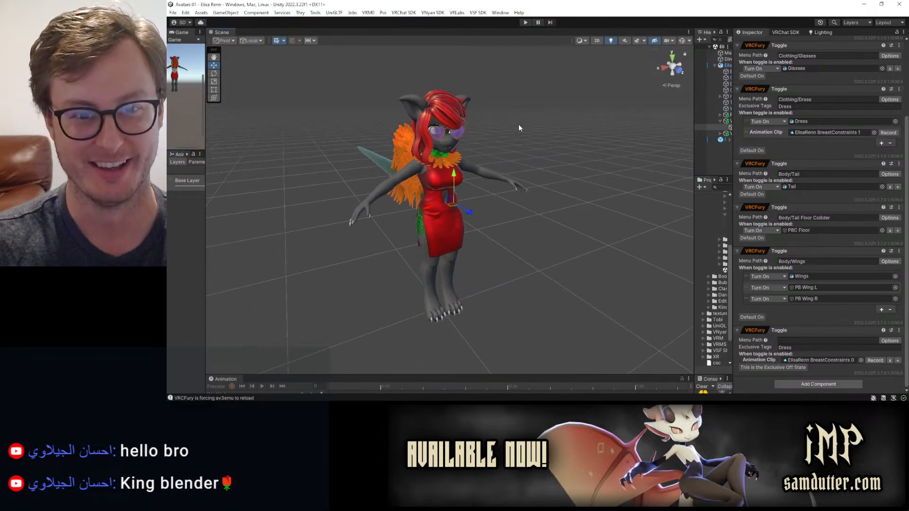
pyautogui.click(525, 22)
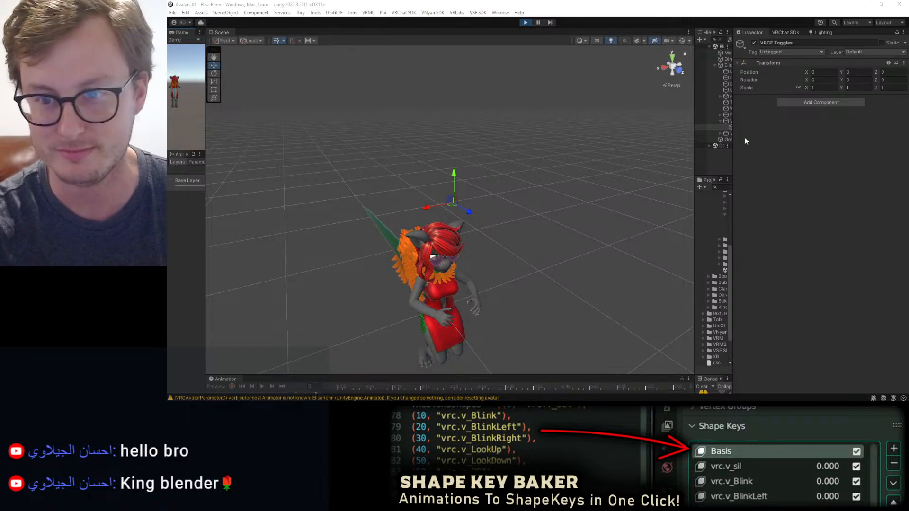
# Select GestureManager and open the Clothing submenu of the avatar's expressions menu.
pyautogui.click(728, 140)
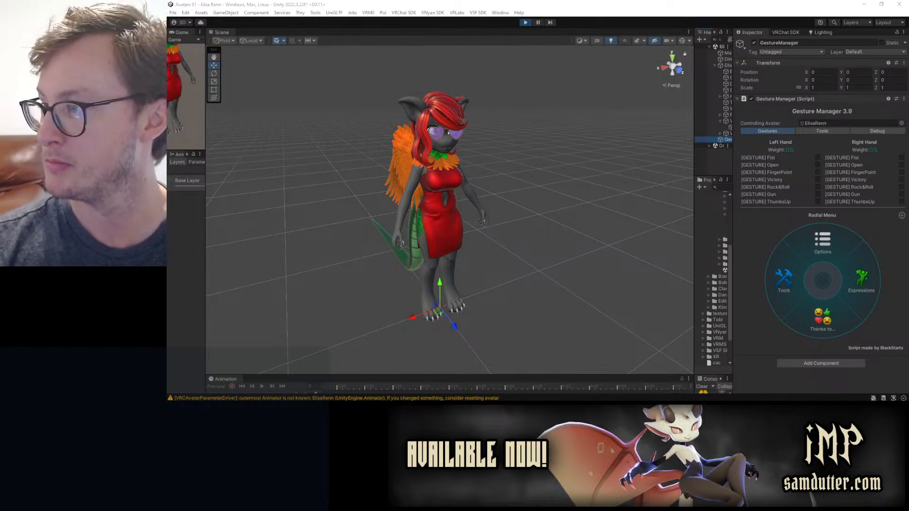
pyautogui.click(555, 170)
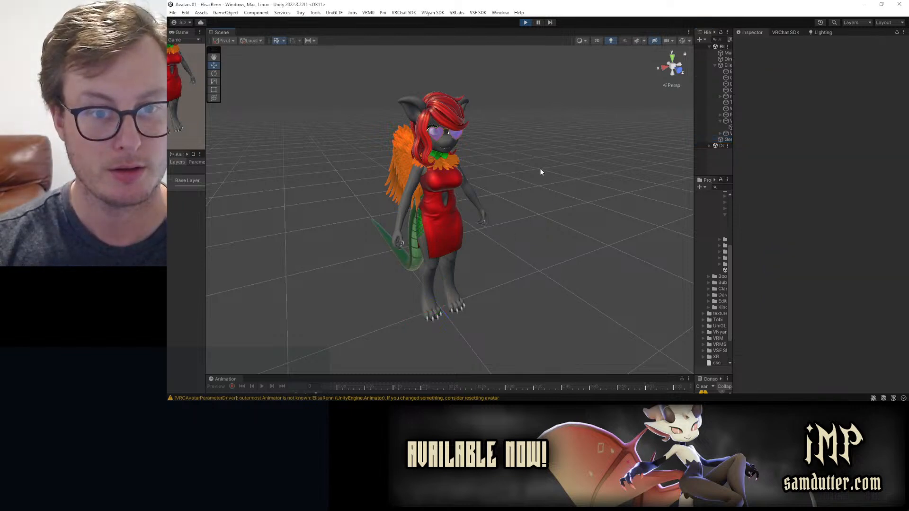
pyautogui.click(727, 66)
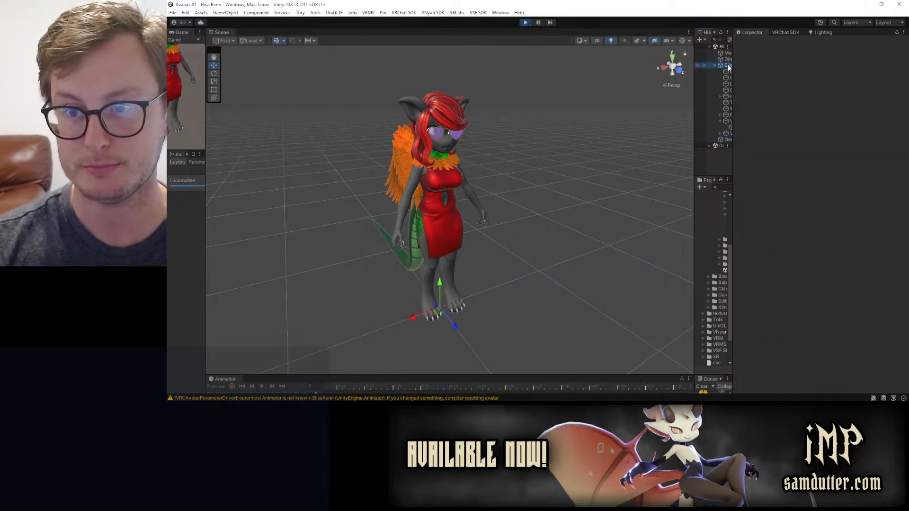
pyautogui.click(726, 139)
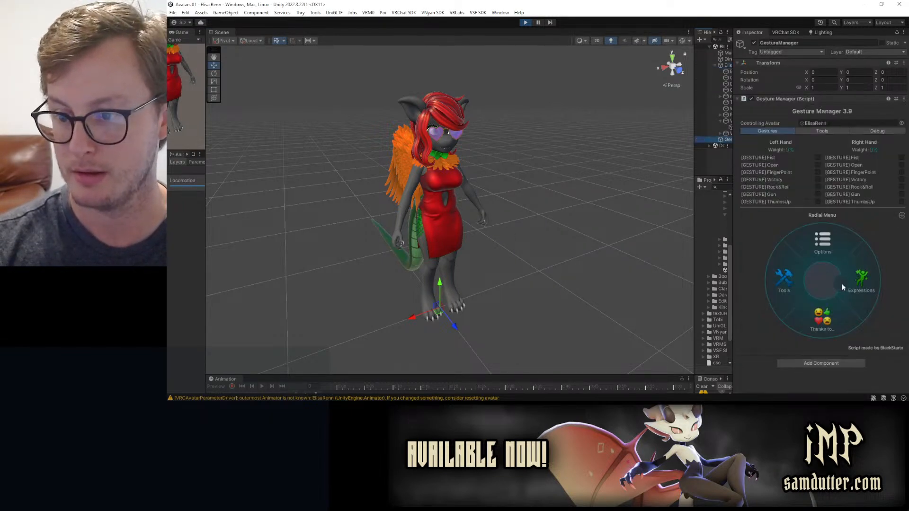
pyautogui.click(853, 293)
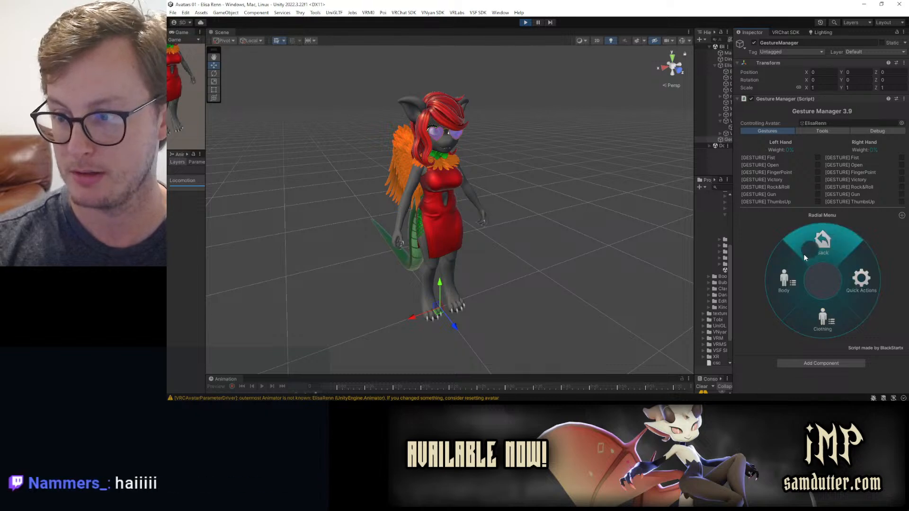
pyautogui.click(833, 323)
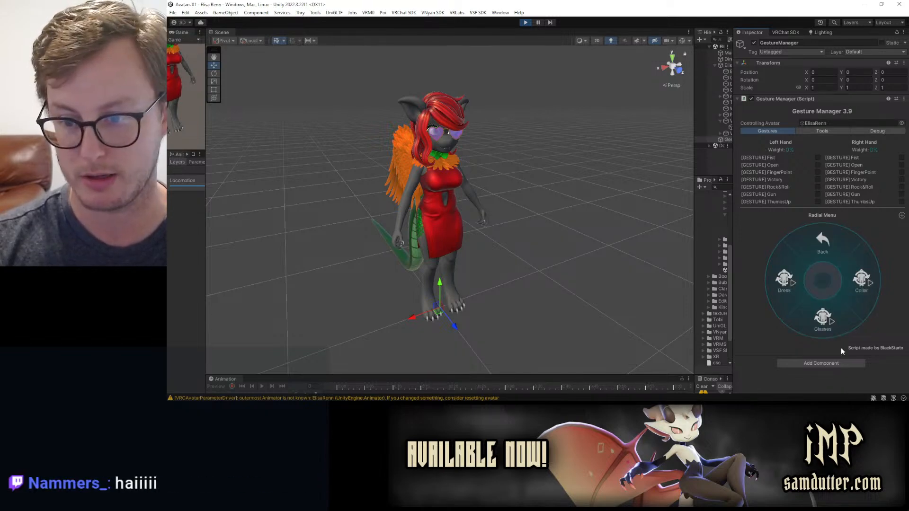
# Widen the Hierarchy and shift the ElisaRenn avatar around to test the breast movement with the dress on.
pyautogui.moveTo(694, 71); pyautogui.dragTo(636, 71)
pyautogui.click(675, 66)
pyautogui.moveTo(411, 315); pyautogui.dragTo(404, 291)
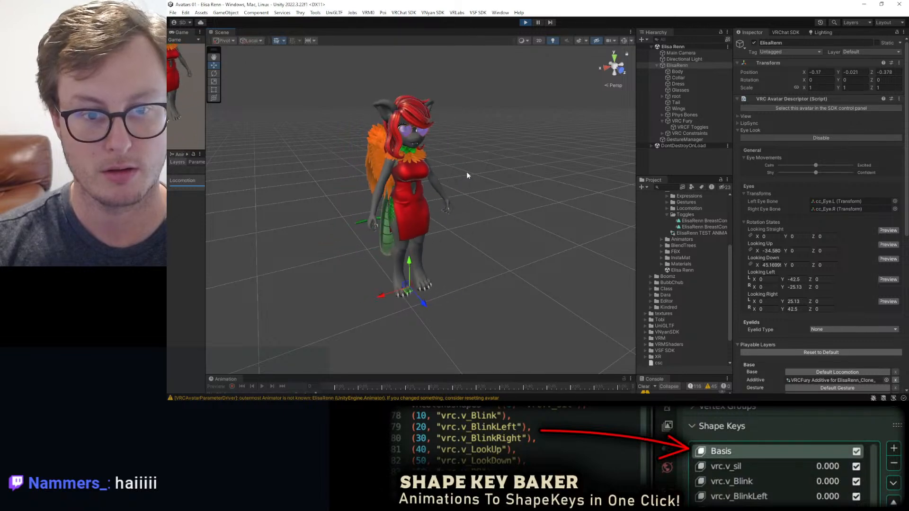
# Turn off the Dress through GestureManager's Clothing menu and shift ElisaRenn around to test the breast movement without it.
pyautogui.click(702, 139)
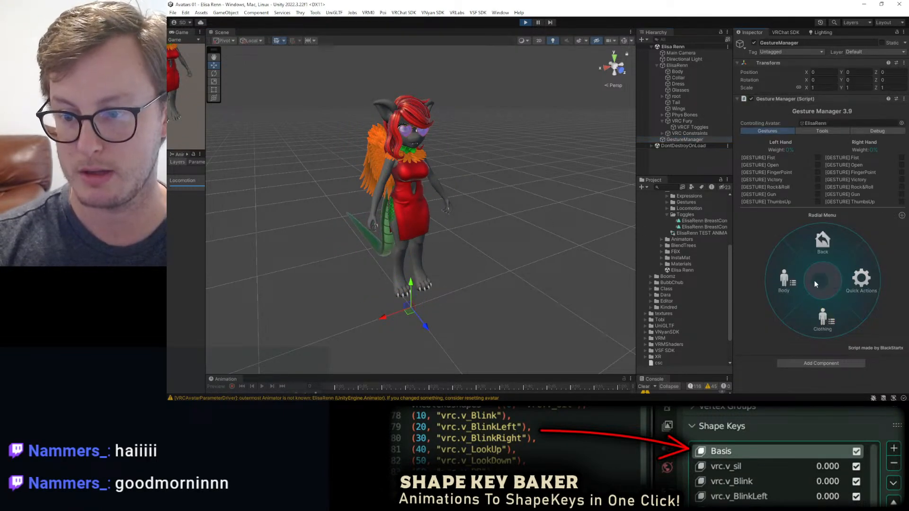
pyautogui.click(821, 319)
pyautogui.click(785, 285)
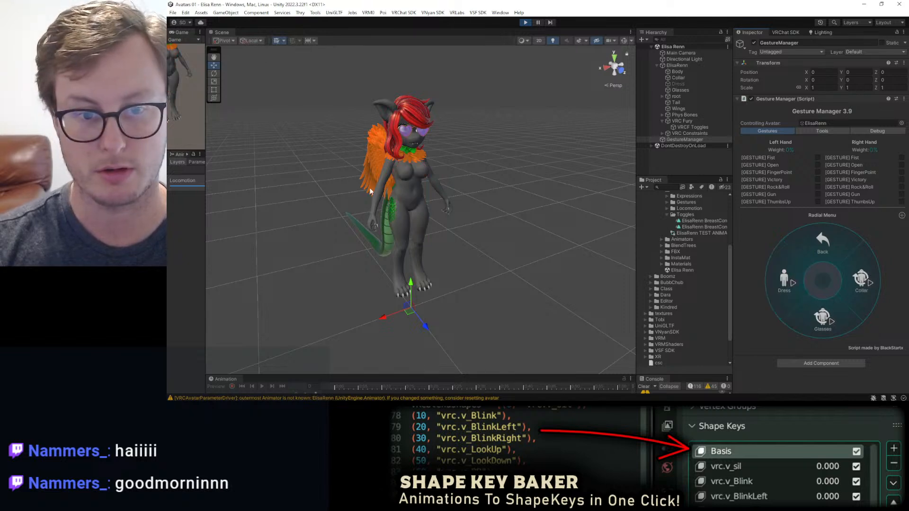
pyautogui.click(665, 66)
pyautogui.moveTo(401, 295); pyautogui.dragTo(341, 294)
pyautogui.scroll(3, 411, 294)
pyautogui.moveTo(434, 276); pyautogui.dragTo(391, 289)
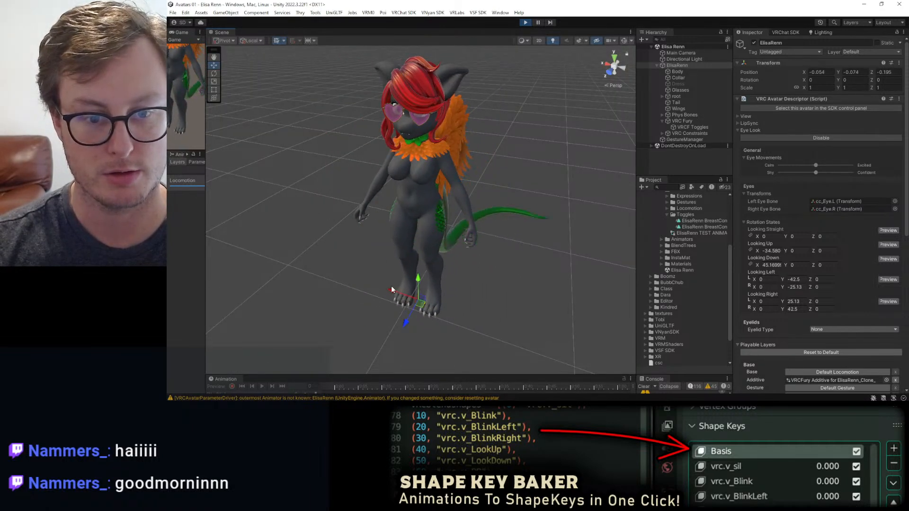
# Examine the weights of the left and right breast rotation constraints and the constraint settings of VRC CON - Breast R.
pyautogui.click(692, 134)
pyautogui.click(692, 122)
pyautogui.click(662, 133)
pyautogui.click(686, 141)
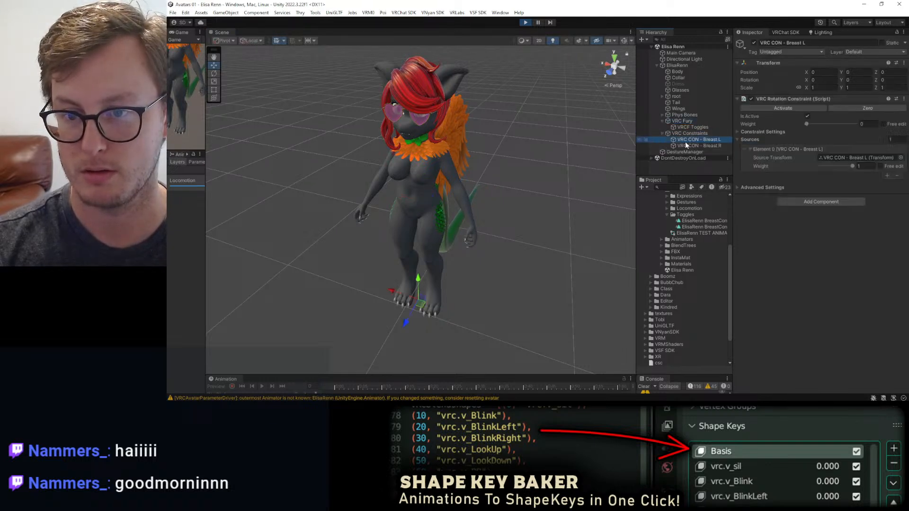
pyautogui.click(705, 145)
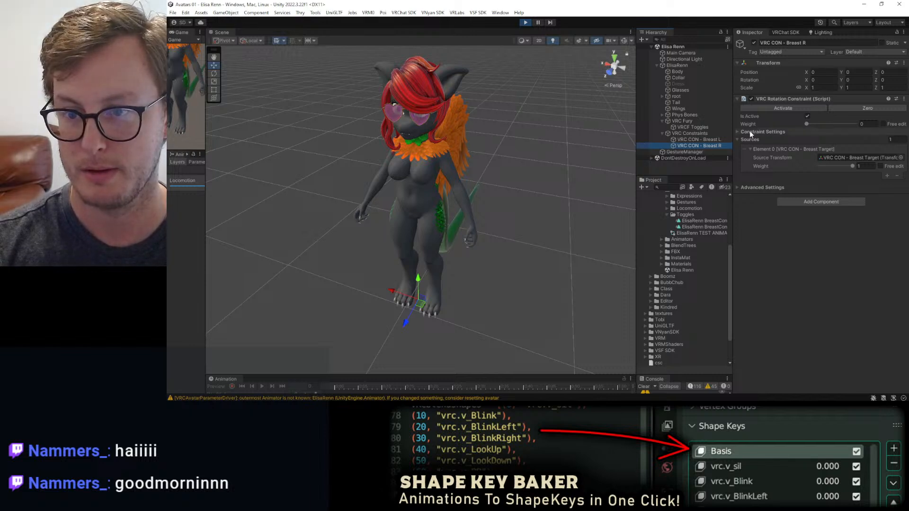
pyautogui.click(737, 132)
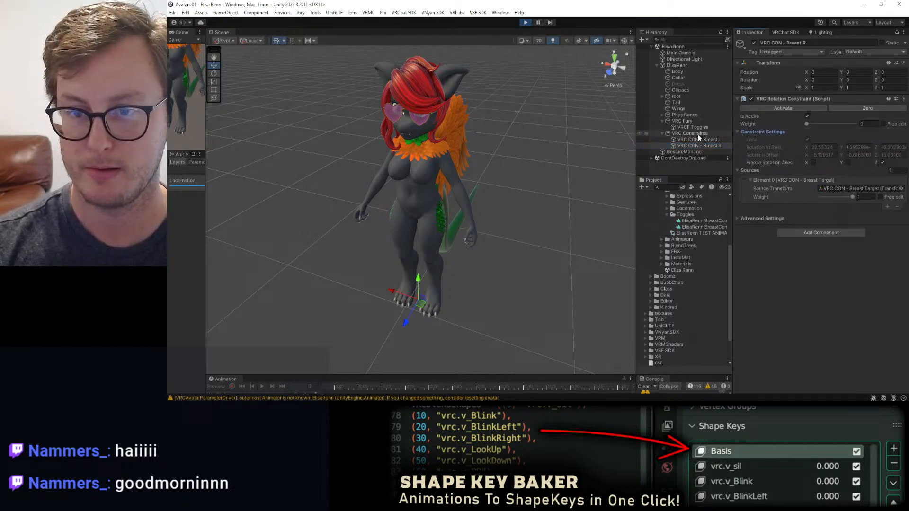
# Shift ElisaRenn again and view her from above to check how the breasts react to sideways movement.
pyautogui.click(687, 66)
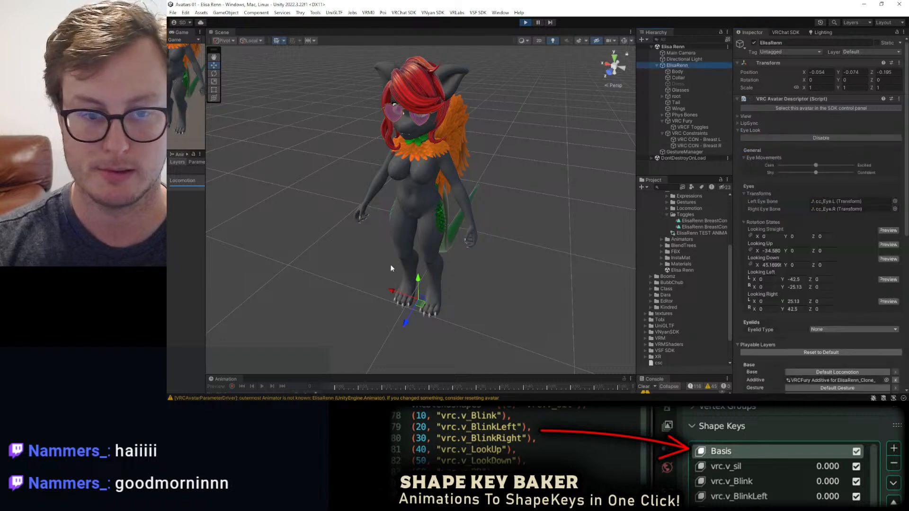
pyautogui.moveTo(416, 305)
pyautogui.mouseDown()
pyautogui.moveTo(385, 308)
pyautogui.moveTo(405, 307)
pyautogui.mouseUp()
pyautogui.keyDown('alt'); pyautogui.moveTo(450, 237); pyautogui.dragTo(504, 281); pyautogui.keyUp('alt')
pyautogui.moveTo(373, 238); pyautogui.dragTo(386, 237)
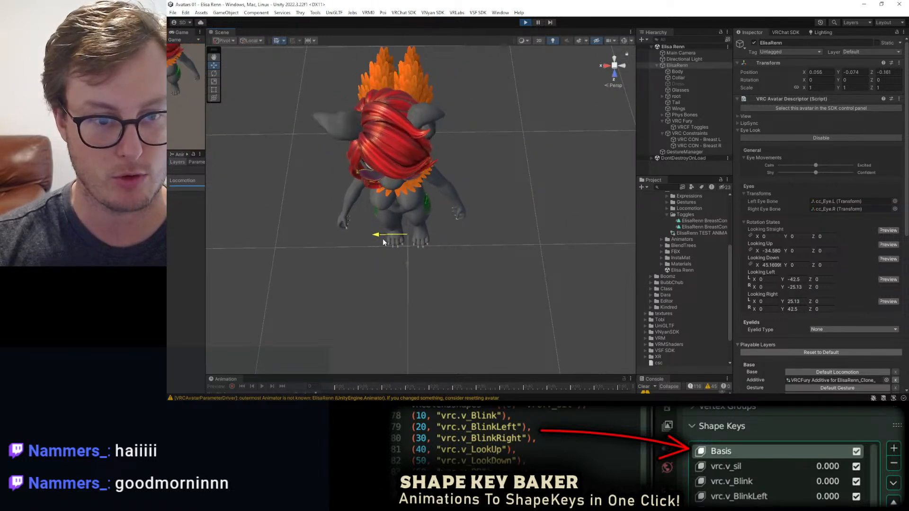
# Deactivate both breast constraint objects and move ElisaRenn sideways to compare the breast movement.
pyautogui.click(705, 140)
pyautogui.click(754, 42)
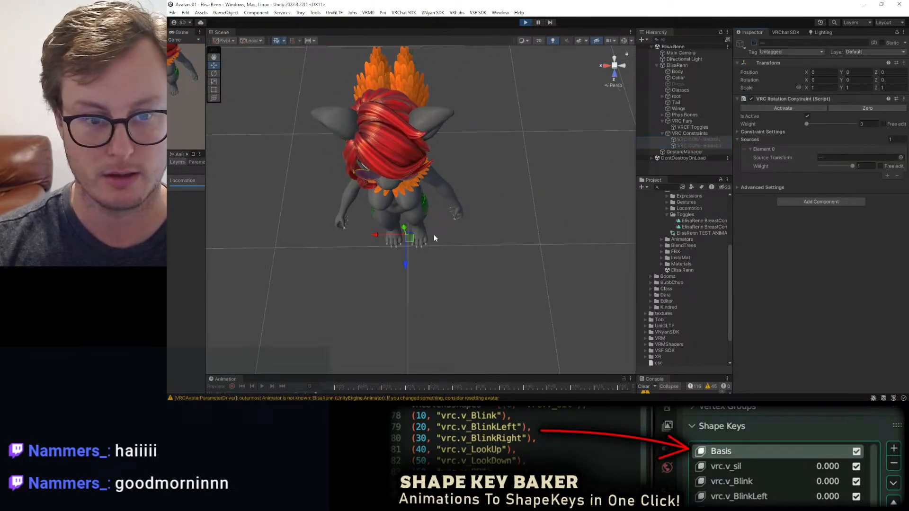
pyautogui.click(686, 65)
pyautogui.moveTo(376, 239)
pyautogui.mouseDown()
pyautogui.moveTo(400, 239)
pyautogui.moveTo(375, 239)
pyautogui.mouseUp()
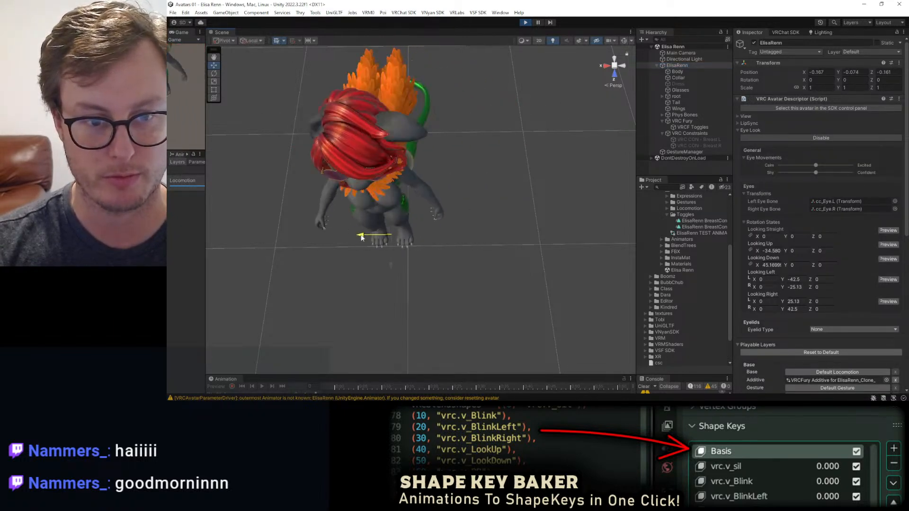
# Reactivate both breast constraint objects and repeat the sideways movement test on ElisaRenn.
pyautogui.click(706, 140)
pyautogui.keyDown('shift'); pyautogui.click(706, 146); pyautogui.keyUp('shift')
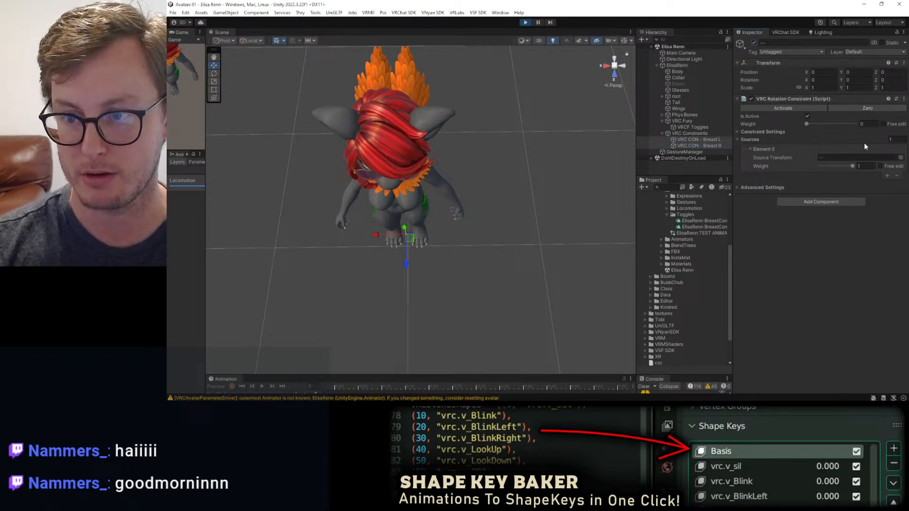
pyautogui.click(682, 65)
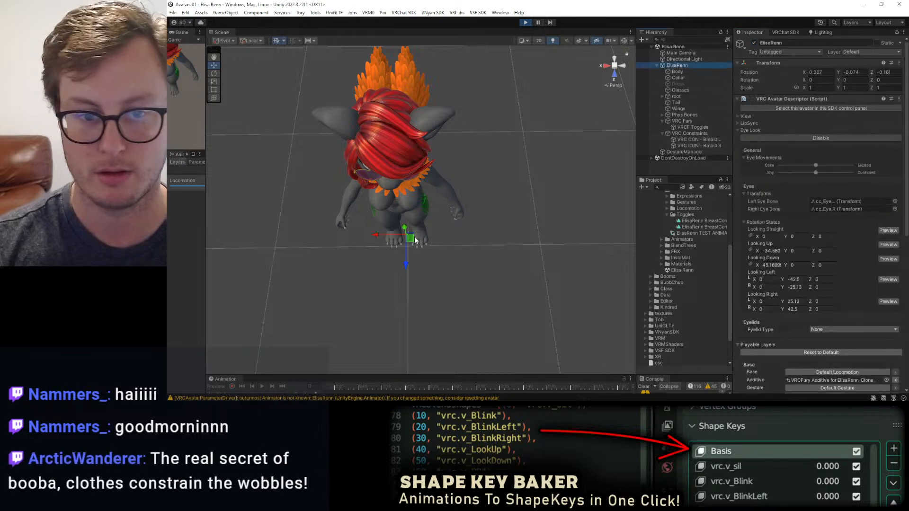
pyautogui.moveTo(377, 237); pyautogui.dragTo(391, 241)
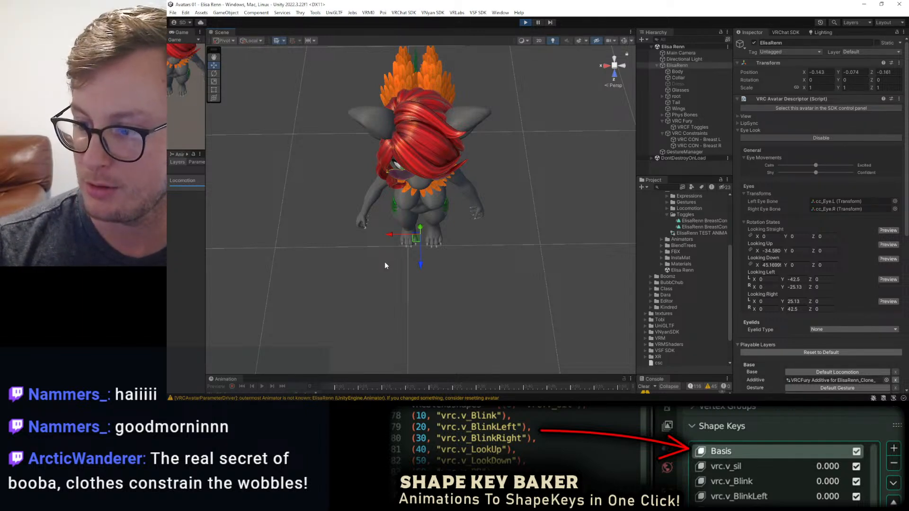
# Exit play mode and examine the weight options and constraint settings of VRC CON - Breast L.
pyautogui.click(526, 22)
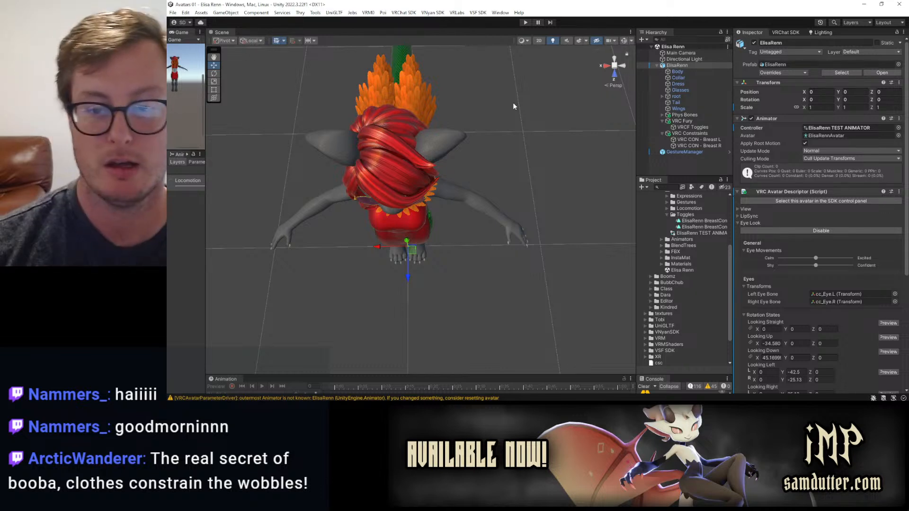
pyautogui.click(697, 140)
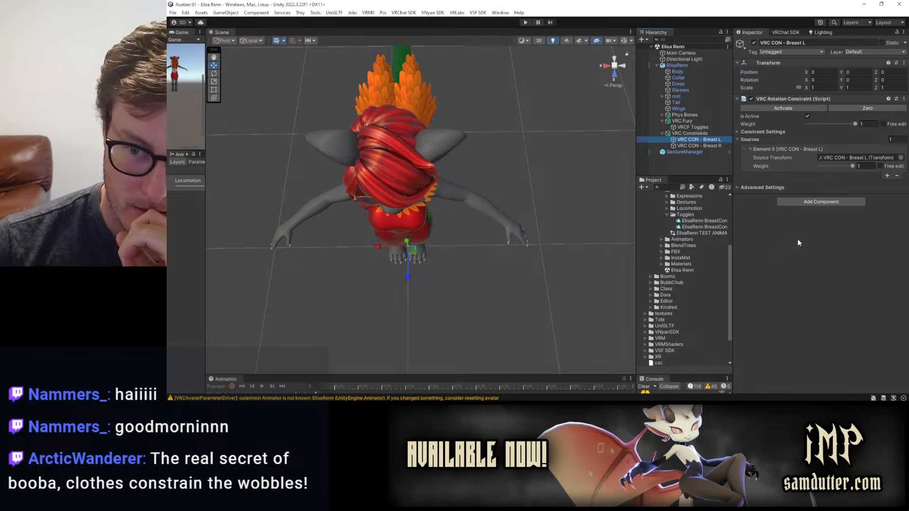
pyautogui.click(882, 123)
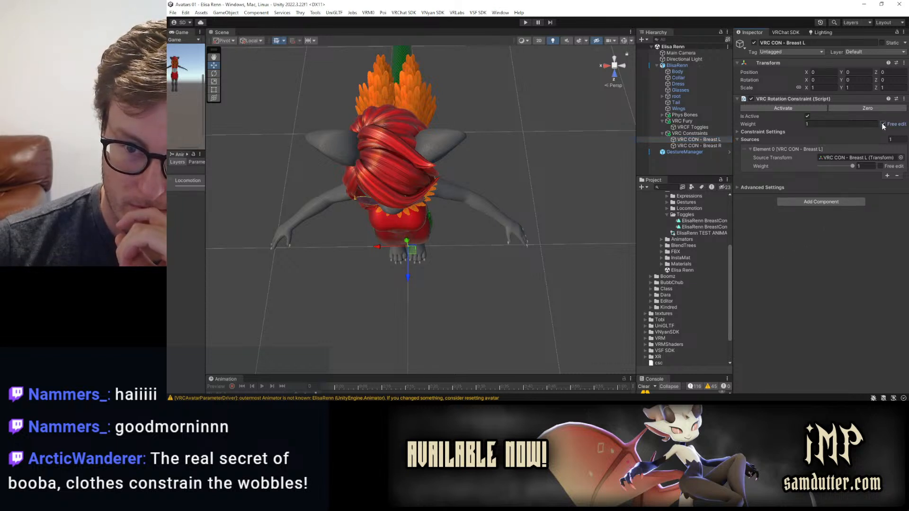
pyautogui.click(882, 124)
pyautogui.click(760, 132)
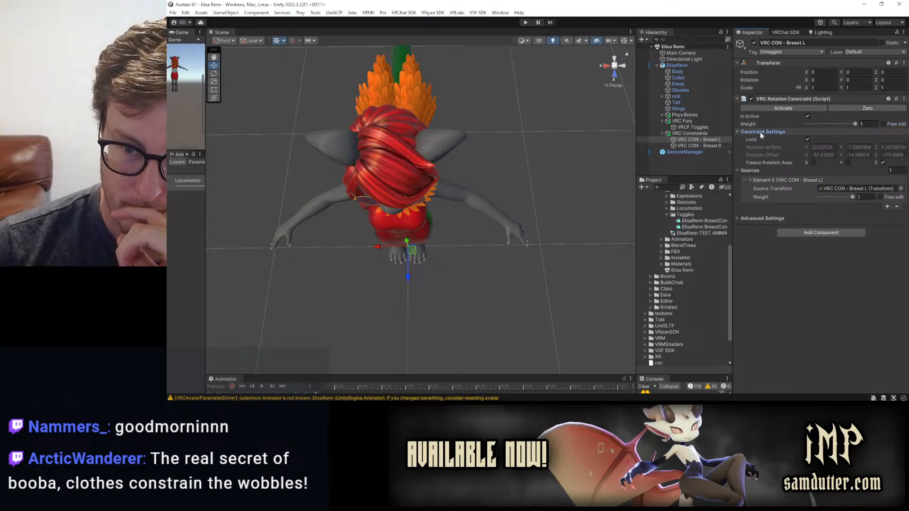
pyautogui.click(760, 131)
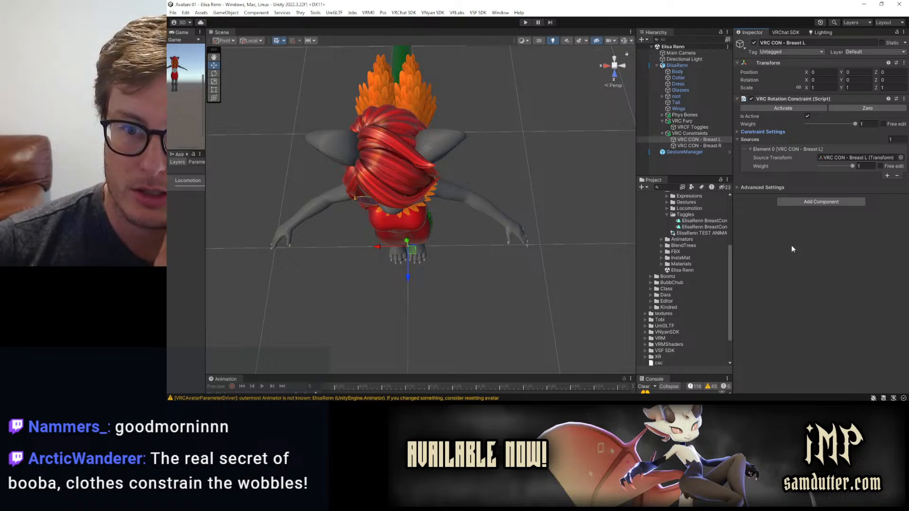
# Review the Dress toggles on VRCF Toggles and inspect the ElisaRenn BreastConstraints 1 and 0 animation clips.
pyautogui.click(709, 126)
pyautogui.scroll(-5, 799, 263)
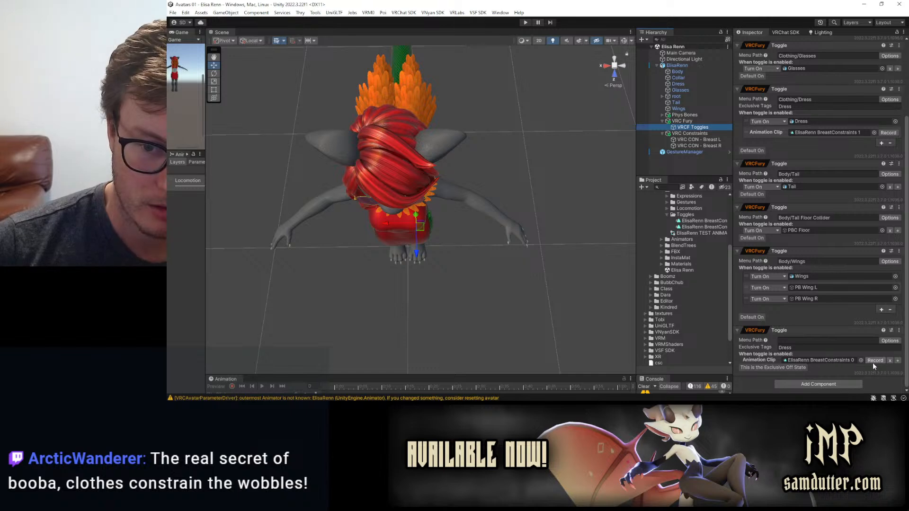
pyautogui.click(699, 226)
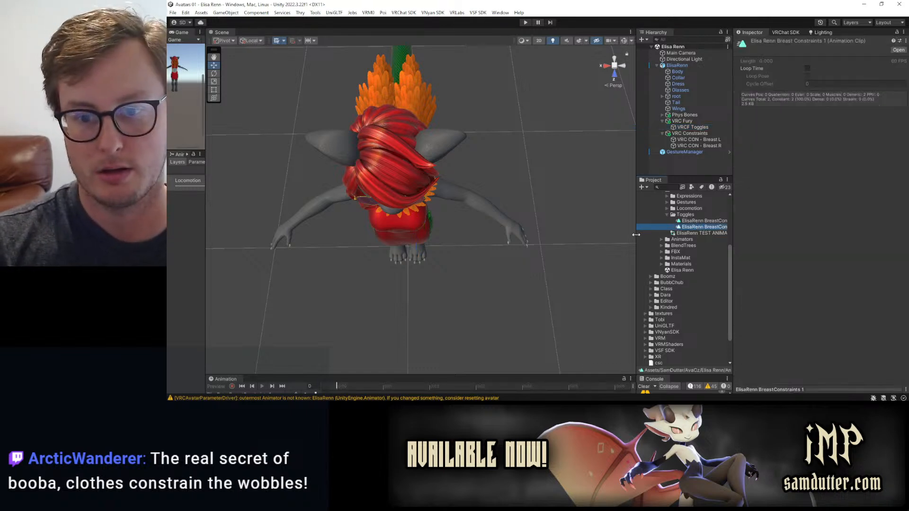
pyautogui.click(673, 220)
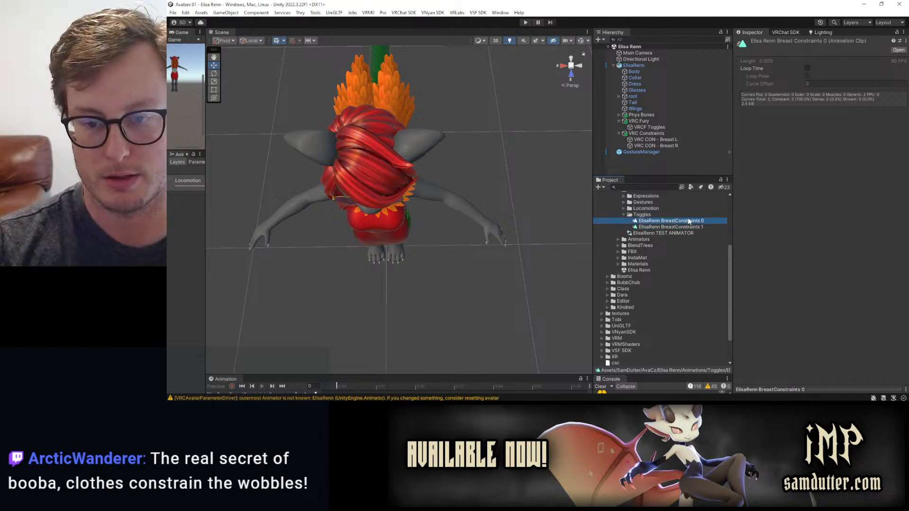
pyautogui.click(689, 221)
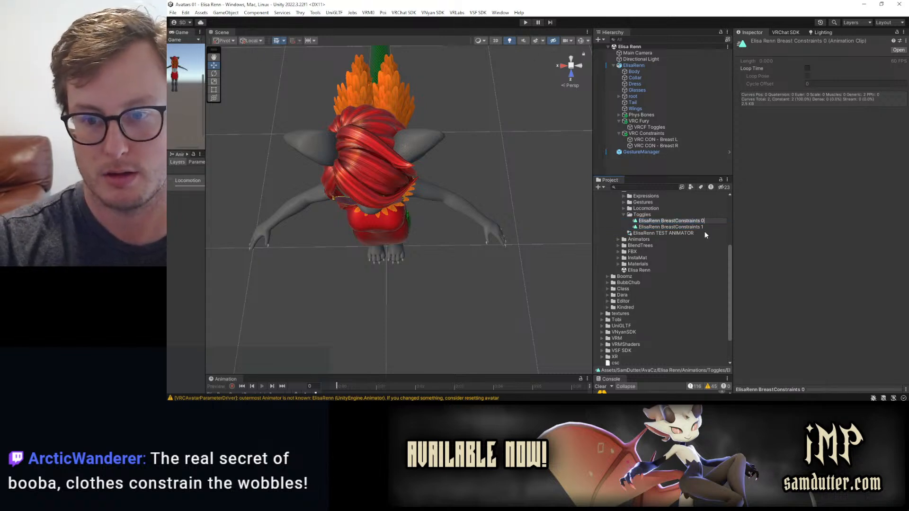
pyautogui.write('Weight')
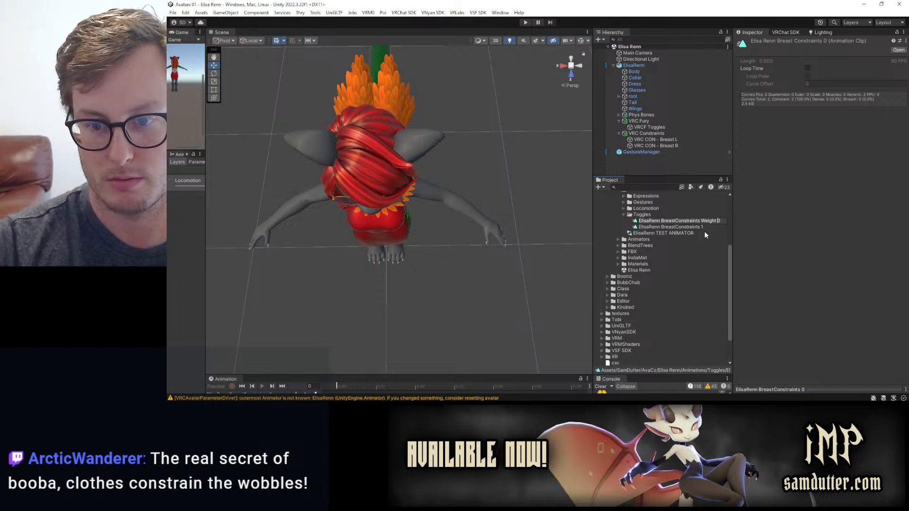
pyautogui.press('Escape')
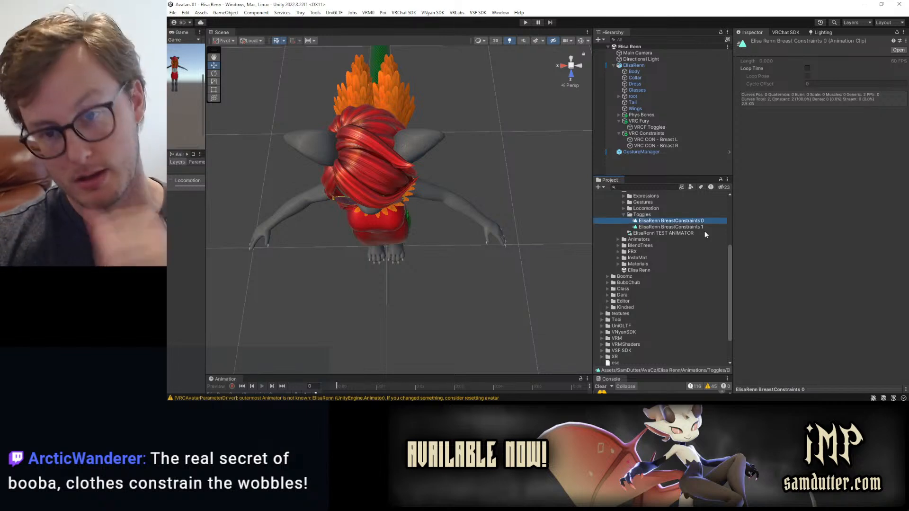
# Record Is Active switched off for both VRC CON - Breast L and R in the ElisaRenn BreastConstraints 0 clip.
pyautogui.click(636, 66)
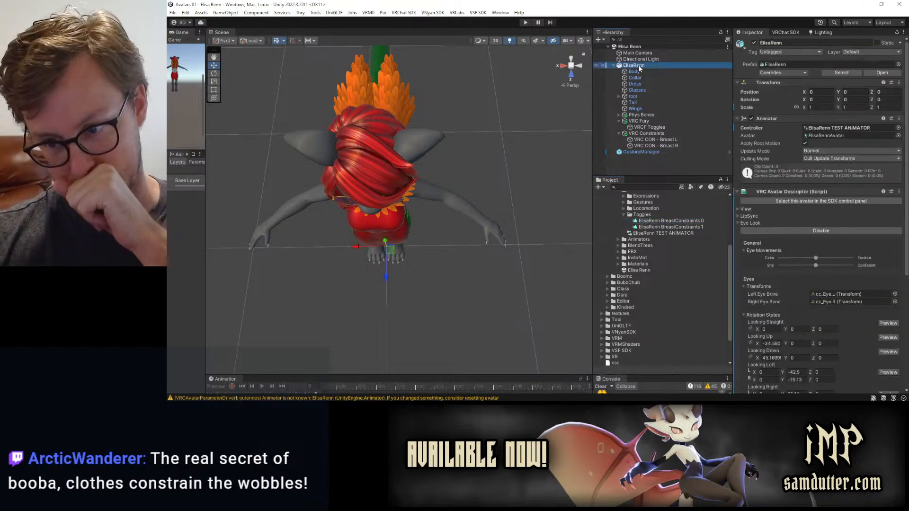
pyautogui.moveTo(205, 287); pyautogui.dragTo(377, 285)
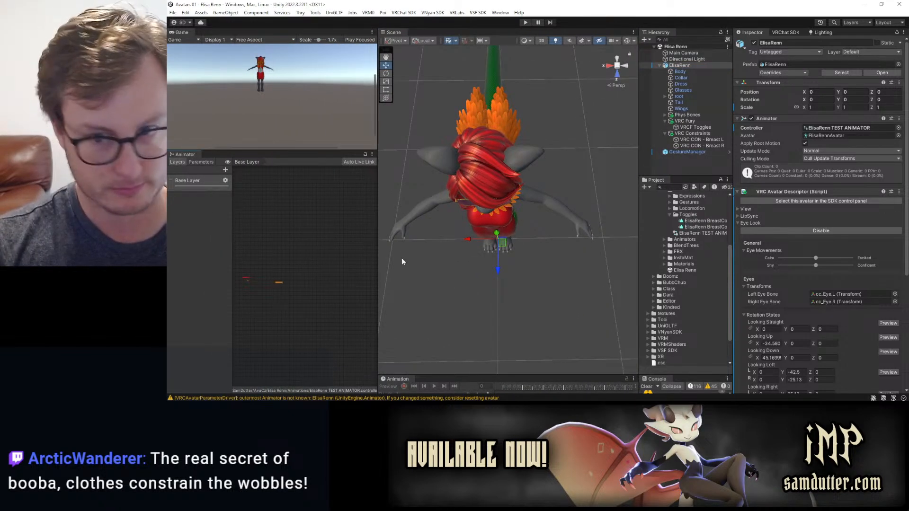
pyautogui.moveTo(498, 375); pyautogui.dragTo(499, 268)
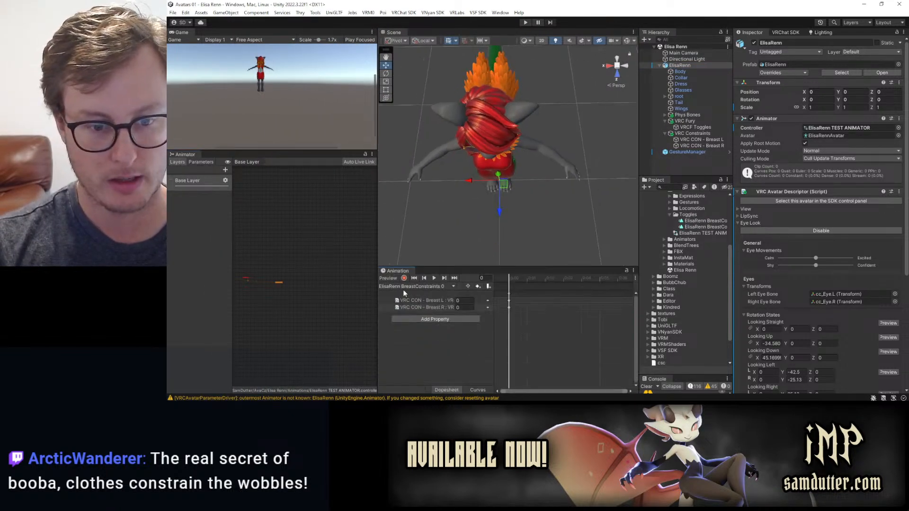
pyautogui.click(400, 279)
pyautogui.click(694, 139)
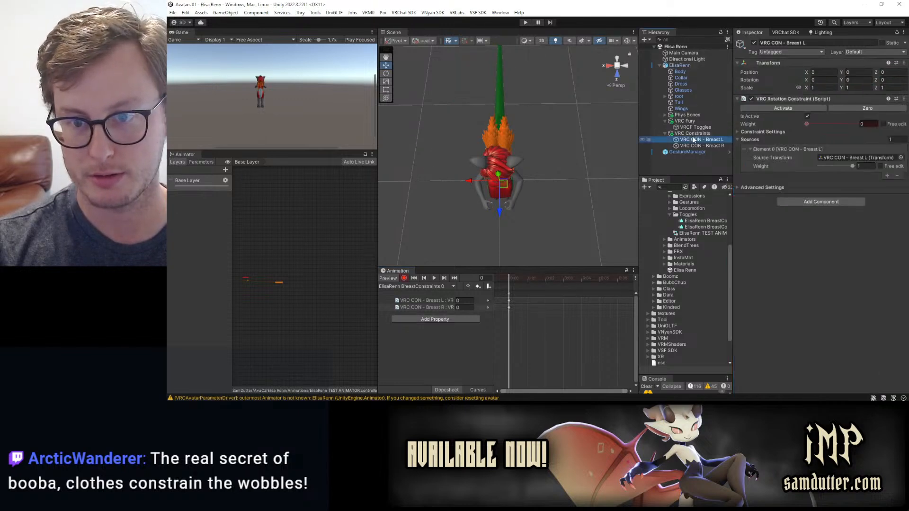
pyautogui.click(807, 117)
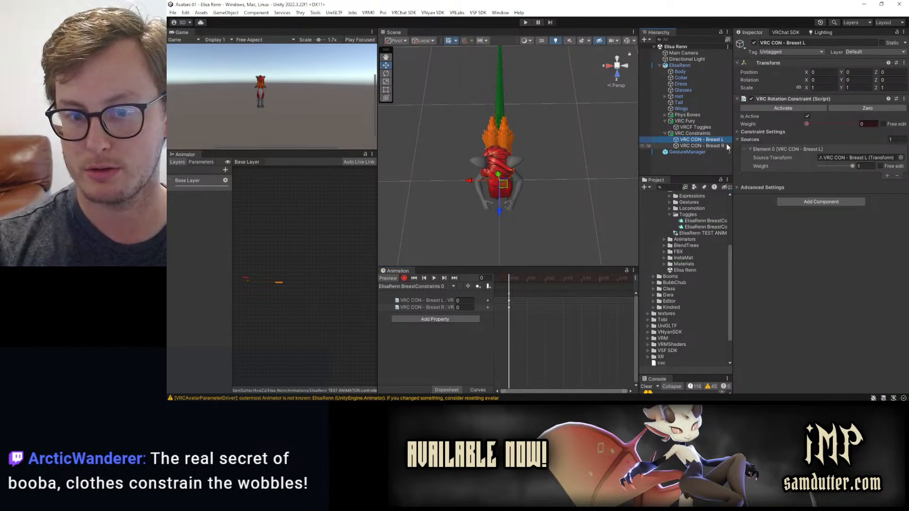
pyautogui.keyDown('ctrl'); pyautogui.click(710, 145); pyautogui.keyUp('ctrl')
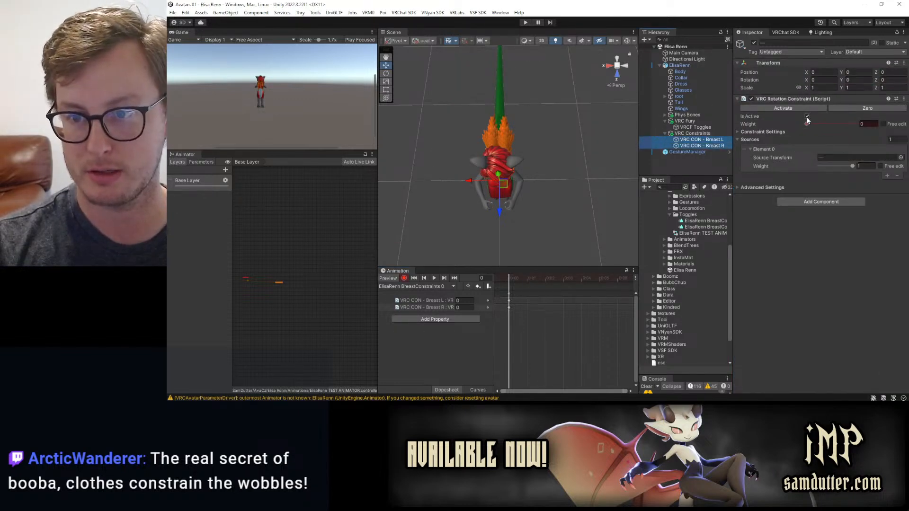
pyautogui.click(807, 117)
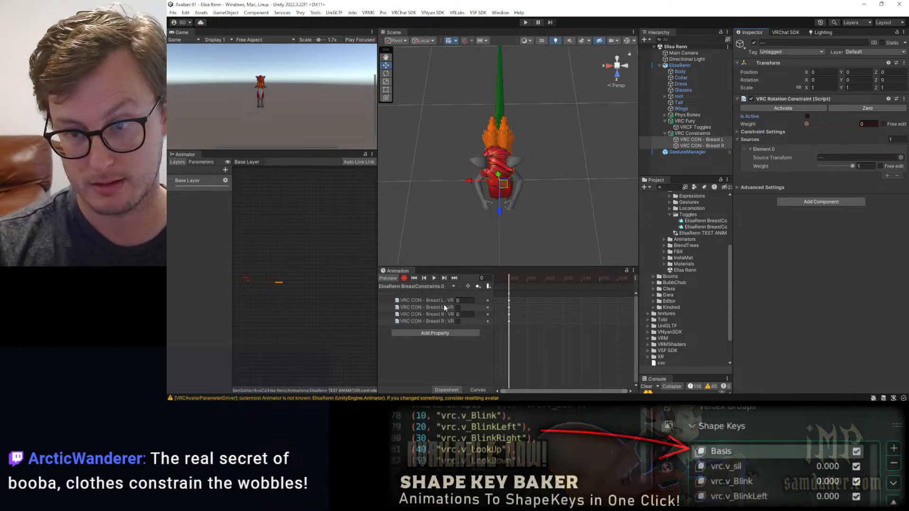
pyautogui.click(404, 278)
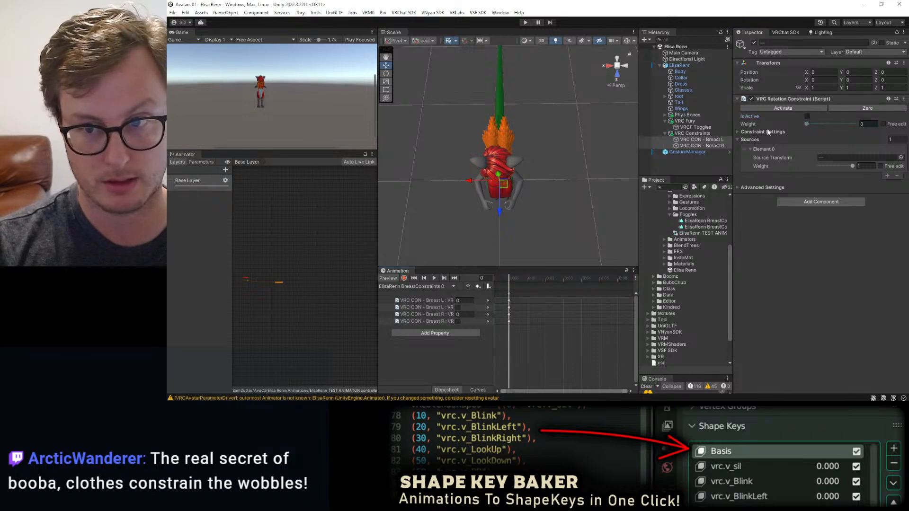
pyautogui.click(386, 278)
# Copy both Is Active properties into the ElisaRenn BreastConstraints 1 clip and set them to 1.
pyautogui.click(427, 308)
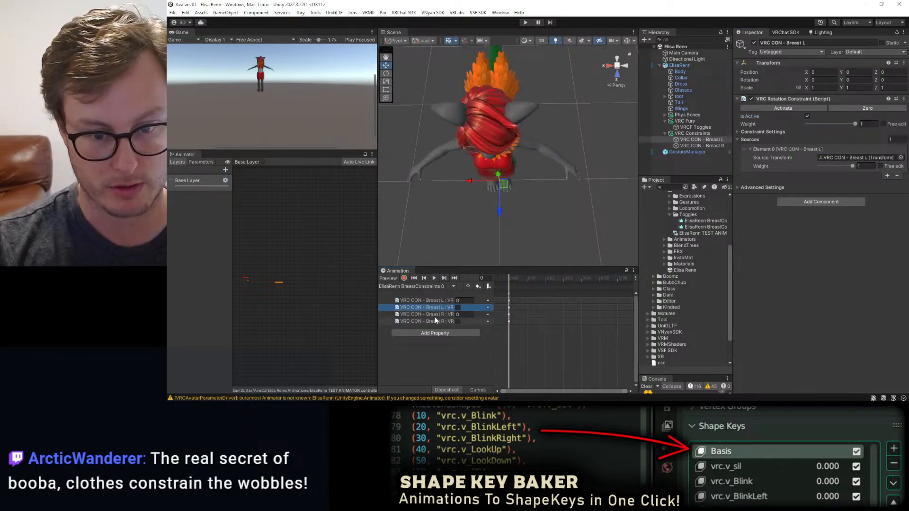
pyautogui.keyDown('ctrl'); pyautogui.click(434, 321); pyautogui.keyUp('ctrl')
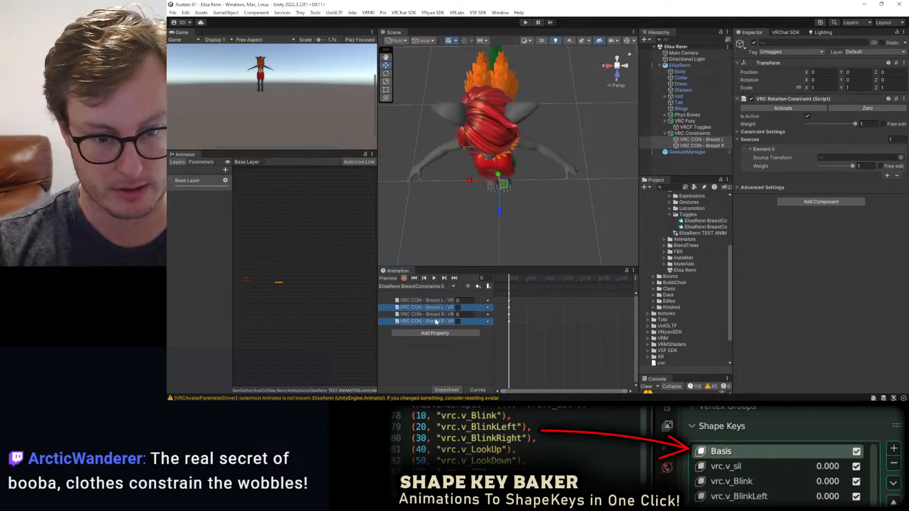
pyautogui.click(716, 228)
pyautogui.click(473, 337)
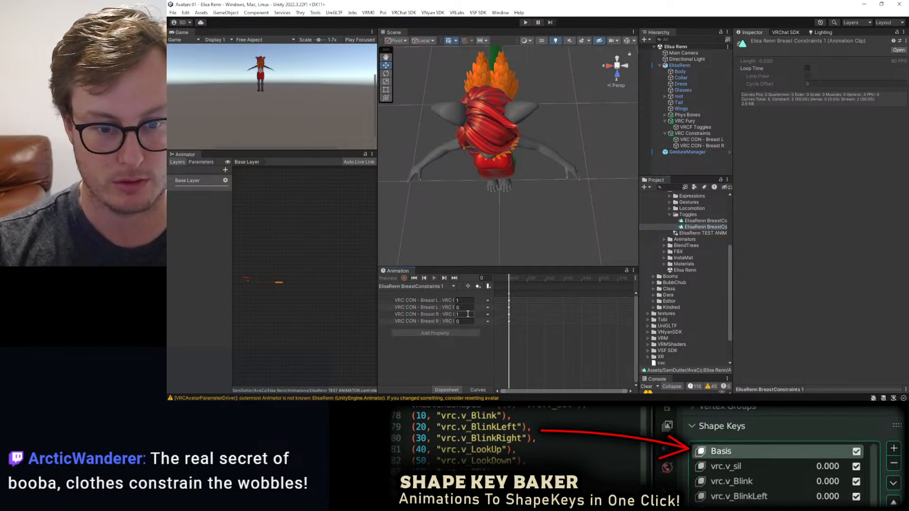
pyautogui.write('1')
pyautogui.press('Tab')
pyautogui.press('Tab')
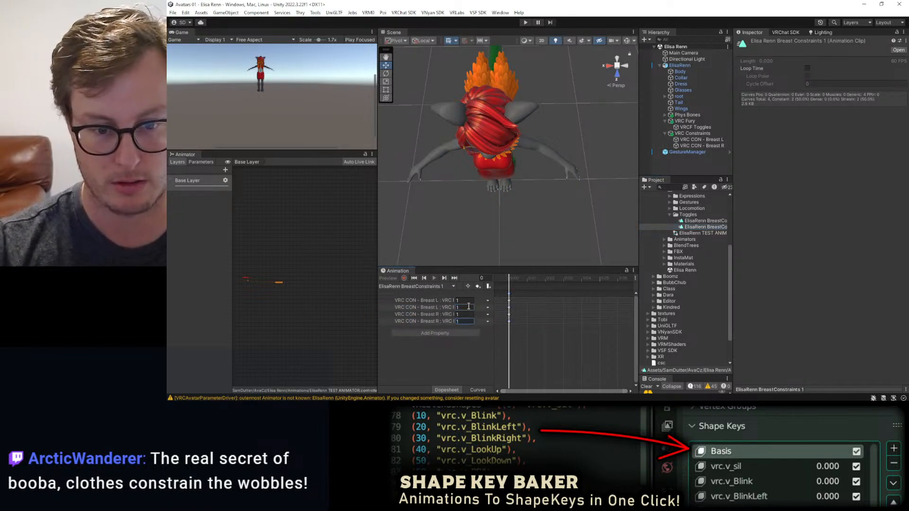
pyautogui.write('1')
pyautogui.press('Return')
# Enter play mode and move ElisaRenn around with the dress on to test the breast constraints.
pyautogui.moveTo(377, 250); pyautogui.dragTo(218, 246)
pyautogui.click(525, 22)
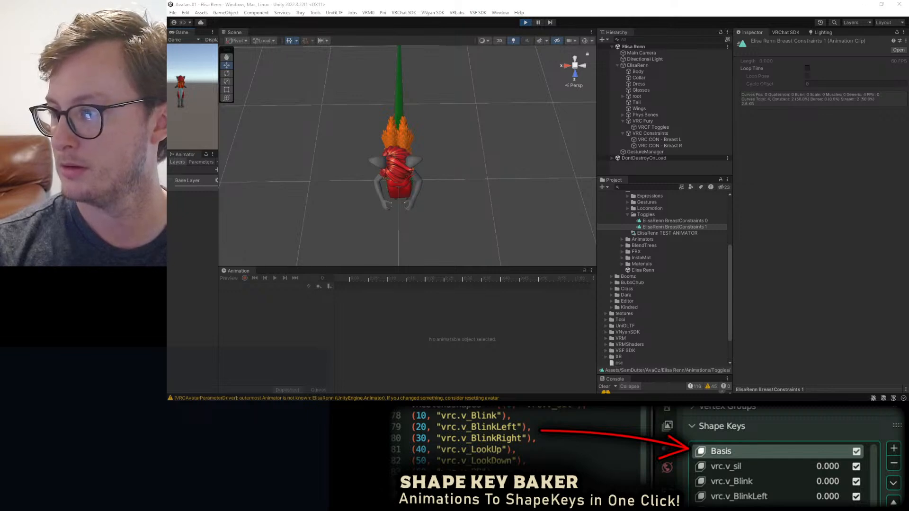
pyautogui.click(652, 151)
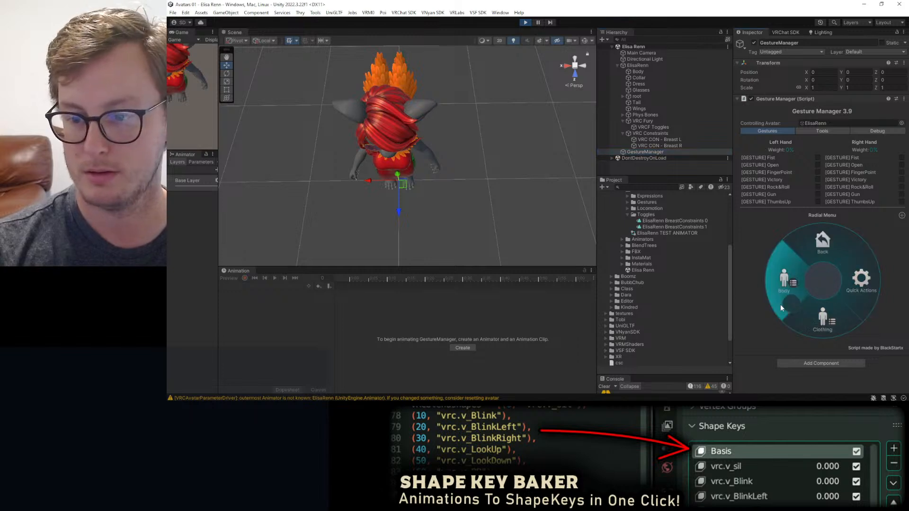
pyautogui.click(640, 65)
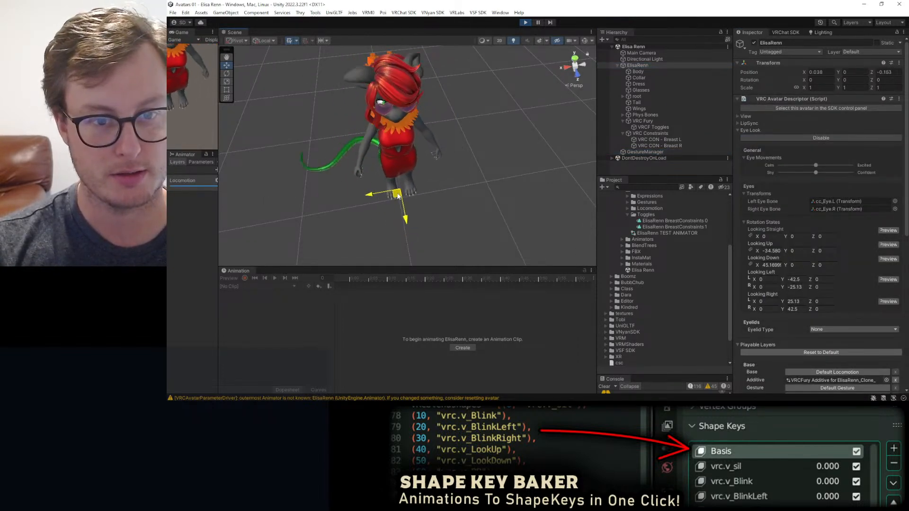
pyautogui.click(637, 66)
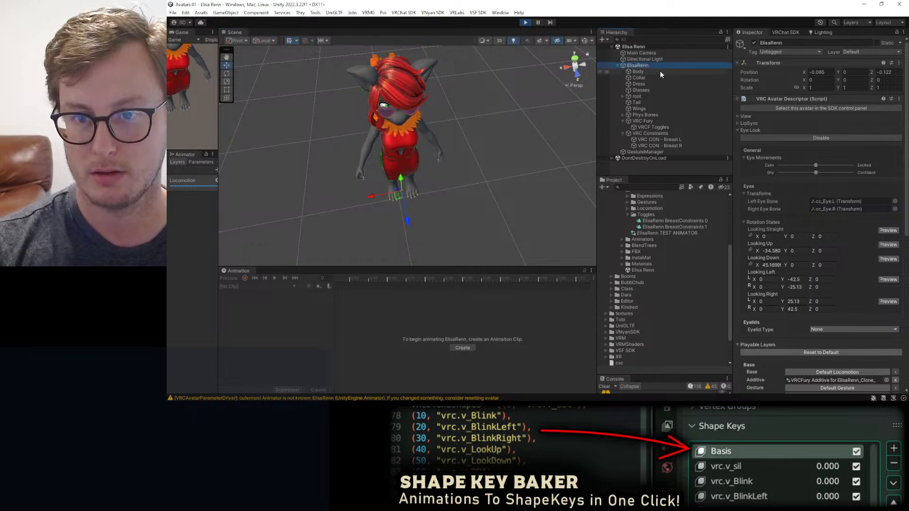
# Toggle the Dress off through GestureManager's Clothing menu and move ElisaRenn to test the breast movement.
pyautogui.click(661, 151)
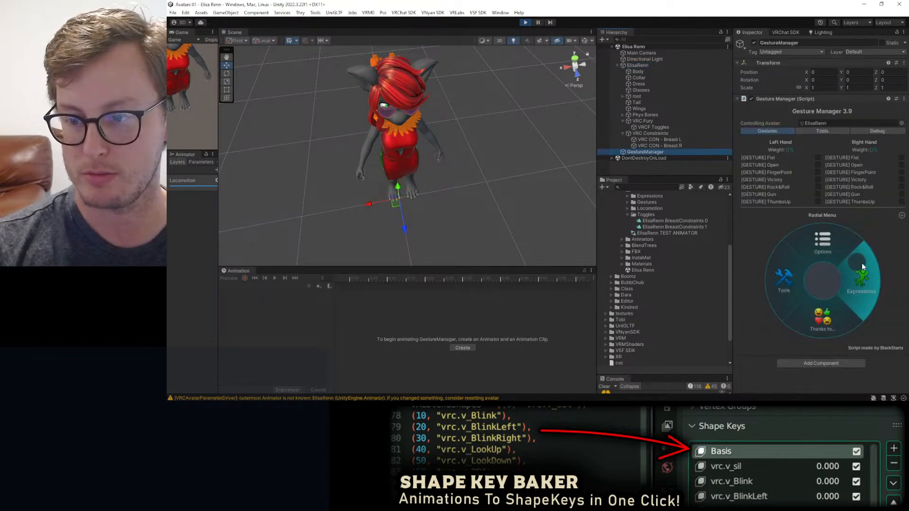
pyautogui.click(816, 309)
pyautogui.click(783, 294)
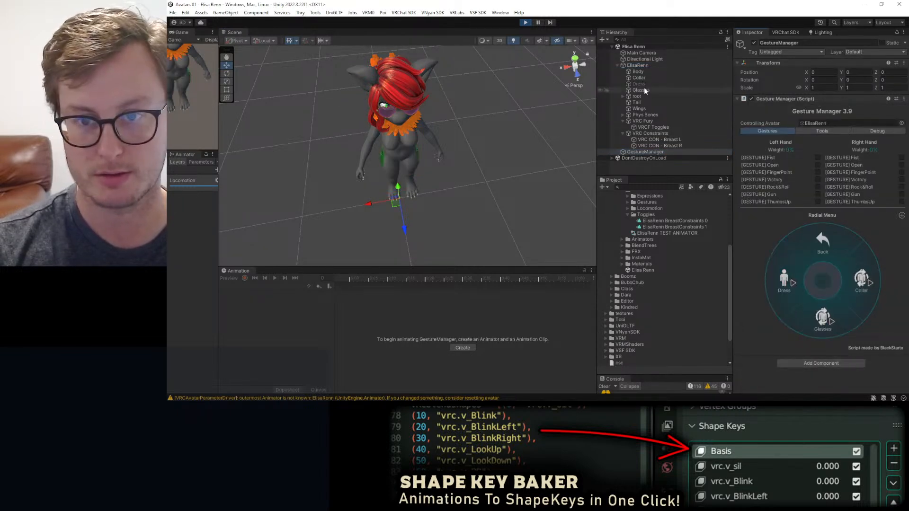
pyautogui.click(642, 67)
pyautogui.moveTo(398, 195)
pyautogui.mouseDown()
pyautogui.moveTo(389, 196)
pyautogui.moveTo(411, 206)
pyautogui.moveTo(403, 211)
pyautogui.moveTo(415, 208)
pyautogui.moveTo(386, 209)
pyautogui.moveTo(405, 210)
pyautogui.moveTo(376, 214)
pyautogui.moveTo(397, 213)
pyautogui.moveTo(384, 225)
pyautogui.moveTo(396, 198)
pyautogui.moveTo(433, 220)
pyautogui.moveTo(402, 205)
pyautogui.mouseUp()
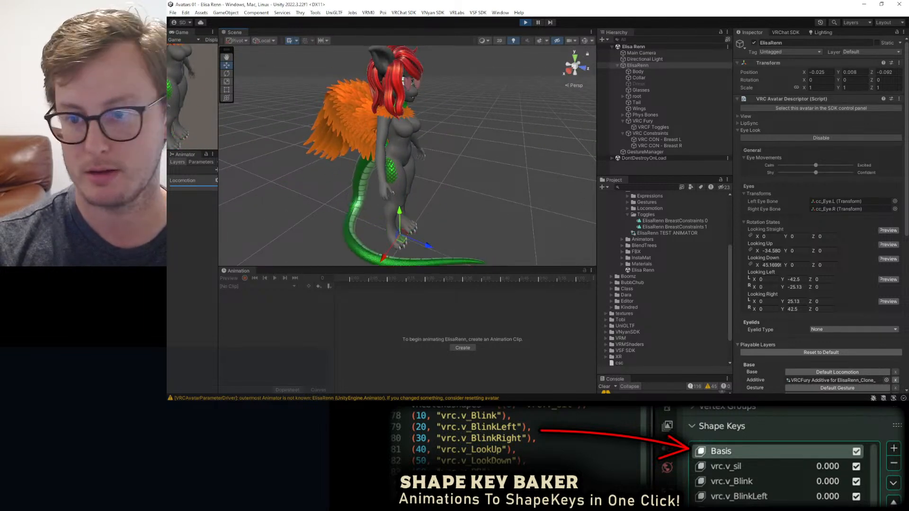
# Toggle the Dress back on through GestureManager, retest the movement of ElisaRenn, and exit play mode.
pyautogui.click(644, 152)
pyautogui.click(797, 315)
pyautogui.click(783, 279)
pyautogui.click(635, 66)
pyautogui.keyDown('alt'); pyautogui.moveTo(457, 135); pyautogui.dragTo(407, 207); pyautogui.keyUp('alt')
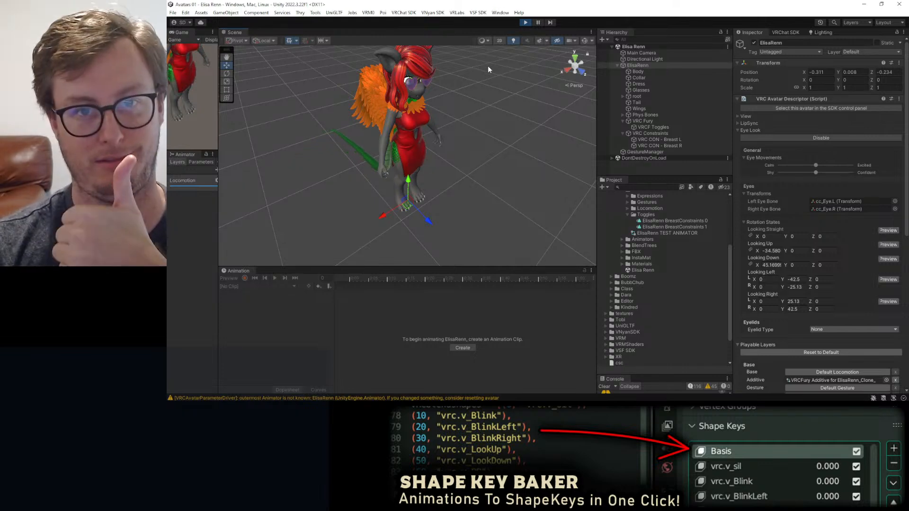
pyautogui.click(522, 23)
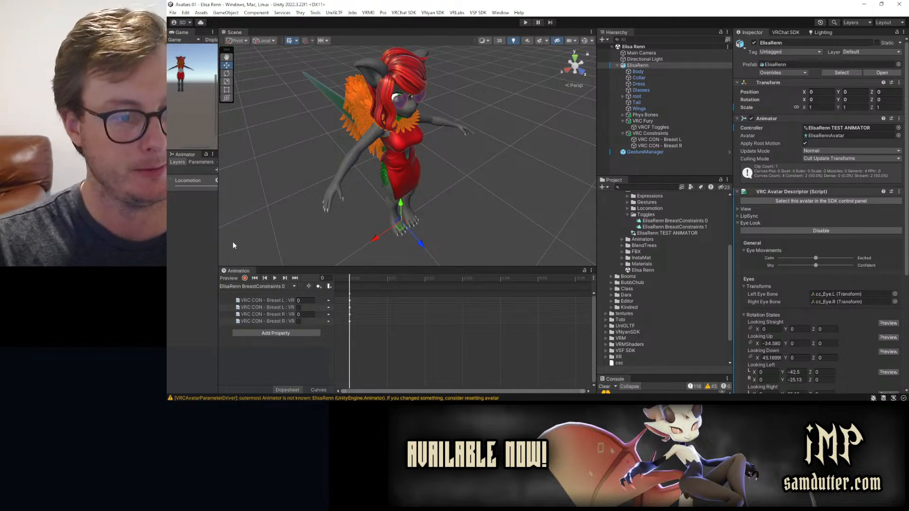
# Dock the Animation window beside the Scene view and delete the default state from the ElisaRenn TEST ANIMATOR controller.
pyautogui.moveTo(238, 271)
pyautogui.mouseDown()
pyautogui.moveTo(231, 220)
pyautogui.moveTo(231, 260)
pyautogui.mouseUp()
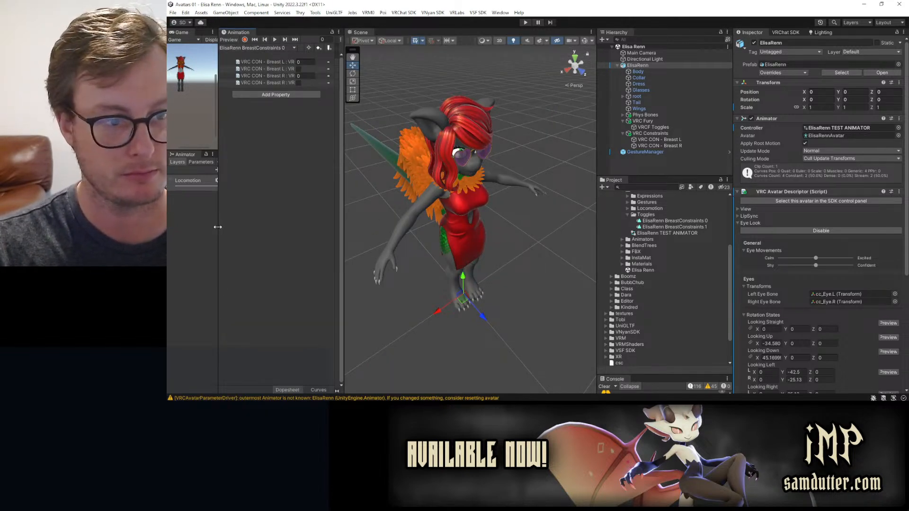
pyautogui.moveTo(217, 227); pyautogui.dragTo(386, 237)
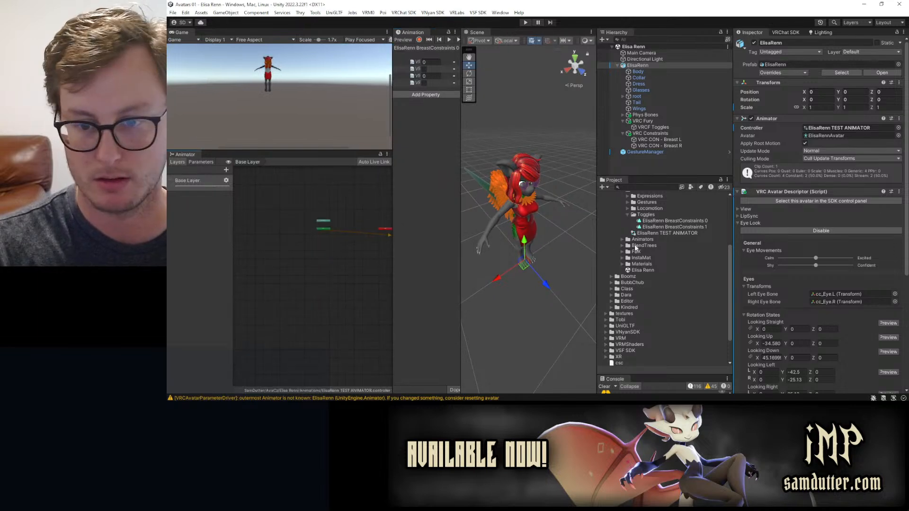
pyautogui.click(648, 233)
pyautogui.scroll(5, 333, 249)
pyautogui.moveTo(334, 248); pyautogui.dragTo(242, 258, button='middle')
pyautogui.moveTo(379, 233); pyautogui.dragTo(344, 243, button='middle')
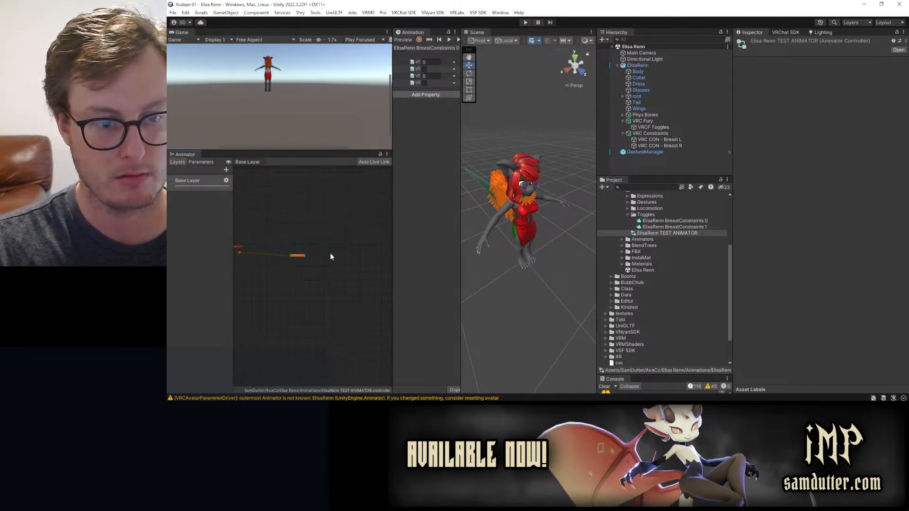
pyautogui.click(301, 255)
pyautogui.press('Delete')
pyautogui.moveTo(289, 266); pyautogui.dragTo(421, 285, button='middle')
pyautogui.scroll(5, 308, 266)
pyautogui.moveTo(316, 280); pyautogui.dragTo(297, 262, button='middle')
pyautogui.scroll(3, 670, 252)
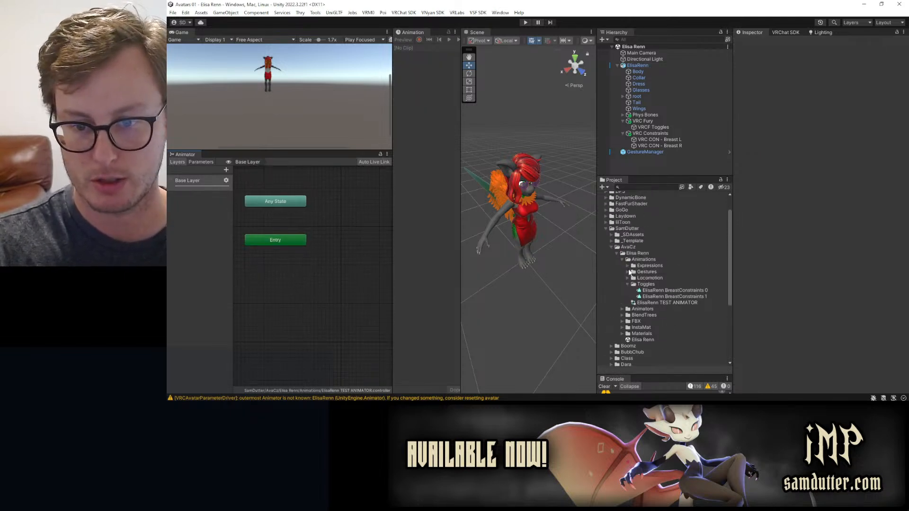
# Add all nine Elisa Renn hands clips from the Gestures folder as states in ElisaRenn TEST ANIMATOR.
pyautogui.click(628, 272)
pyautogui.click(665, 278)
pyautogui.keyDown('shift'); pyautogui.click(681, 327); pyautogui.keyUp('shift')
pyautogui.moveTo(681, 327); pyautogui.dragTo(303, 253)
pyautogui.scroll(-2, 298, 249)
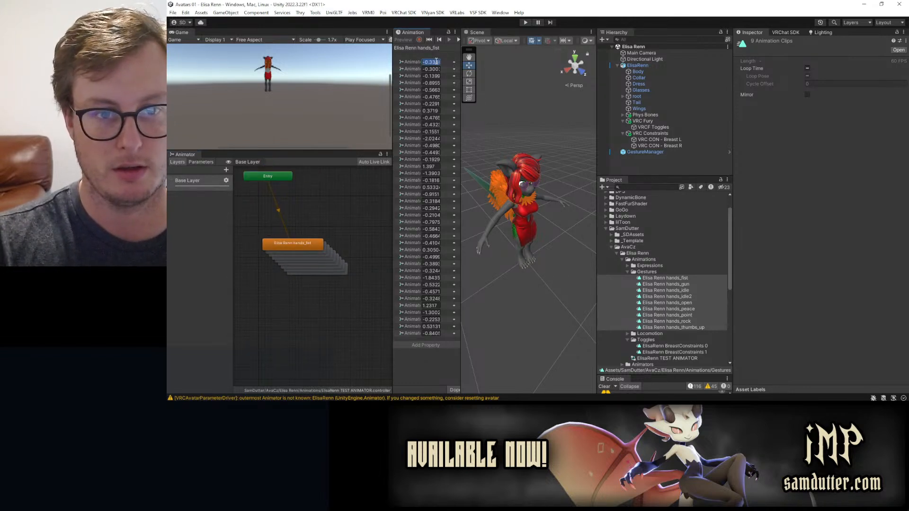
# Overwrite the animated property values of the Elisa Renn hands_fist clip with 1.
pyautogui.press('1')
pyautogui.press('Tab')
pyautogui.press('1')
pyautogui.press('Tab')
pyautogui.press('1')
pyautogui.press('Tab')
pyautogui.press('1')
pyautogui.press('Tab')
pyautogui.press('1')
pyautogui.press('Tab')
pyautogui.press('1')
pyautogui.press('Tab')
pyautogui.press('1')
pyautogui.press('1')
pyautogui.press('Tab')
pyautogui.press('1')
pyautogui.press('Tab')
pyautogui.press('1')
pyautogui.press('Tab')
pyautogui.press('1')
pyautogui.press('Tab')
pyautogui.press('1')
pyautogui.press('Tab')
pyautogui.press('1')
pyautogui.press('Tab')
pyautogui.press('1')
pyautogui.press('Tab')
pyautogui.press('1')
pyautogui.press('Tab')
pyautogui.press('1')
pyautogui.press('Tab')
pyautogui.press('1')
pyautogui.press('Tab')
pyautogui.press('1')
pyautogui.press('Tab')
pyautogui.press('1')
pyautogui.press('Tab')
pyautogui.press('1')
pyautogui.press('Tab')
pyautogui.press('1')
pyautogui.press('Tab')
pyautogui.press('1')
pyautogui.press('Tab')
pyautogui.press('1')
pyautogui.press('Tab')
pyautogui.press('1')
pyautogui.press('Tab')
pyautogui.press('1')
pyautogui.press('Tab')
pyautogui.press('1')
pyautogui.press('Tab')
pyautogui.press('1')
pyautogui.press('Tab')
pyautogui.press('1')
pyautogui.press('Tab')
pyautogui.press('1')
pyautogui.press('Tab')
pyautogui.press('1')
pyautogui.press('Tab')
pyautogui.press('1')
pyautogui.press('Tab')
pyautogui.press('1')
pyautogui.press('Tab')
pyautogui.press('1')
pyautogui.press('Tab')
pyautogui.press('1')
pyautogui.press('Tab')
pyautogui.press('1')
pyautogui.press('Tab')
pyautogui.press('1')
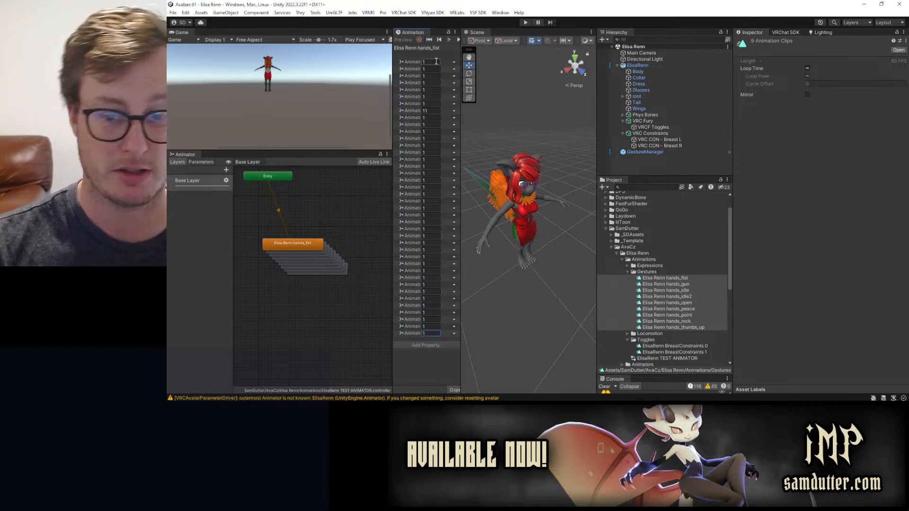
# Delete the hand gesture states from the Base Layer of ElisaRenn TEST ANIMATOR.
pyautogui.click(352, 324)
pyautogui.click(306, 239)
pyautogui.press('Delete')
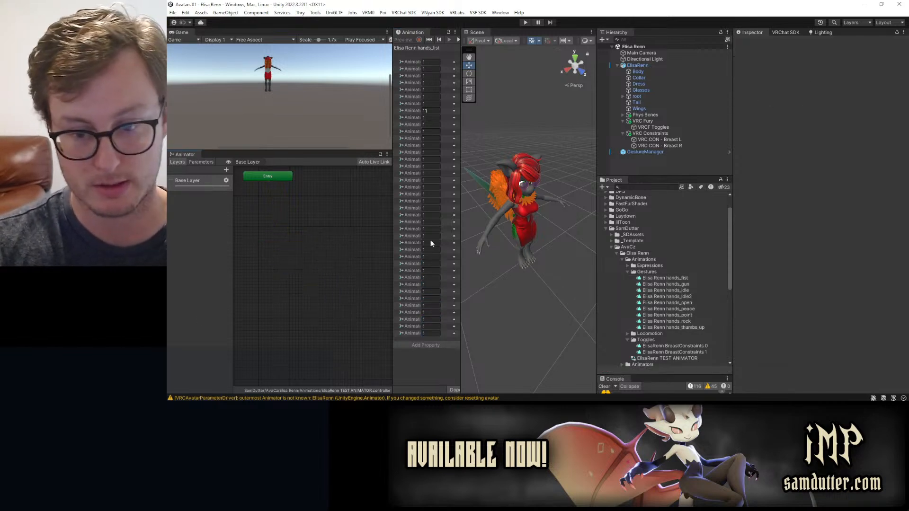
# Delete all nine Elisa Renn hands animation clips from the Gestures folder.
pyautogui.click(665, 278)
pyautogui.keyDown('shift'); pyautogui.click(680, 326); pyautogui.keyUp('shift')
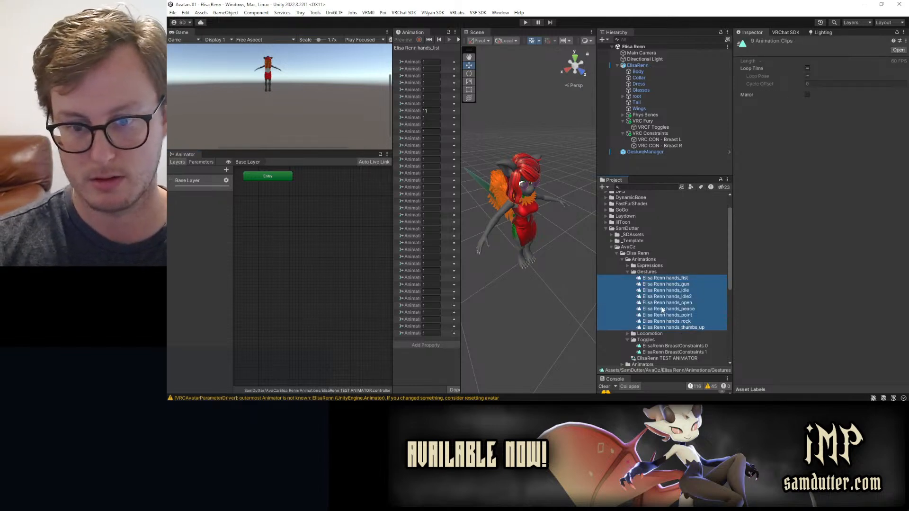
pyautogui.press('Delete')
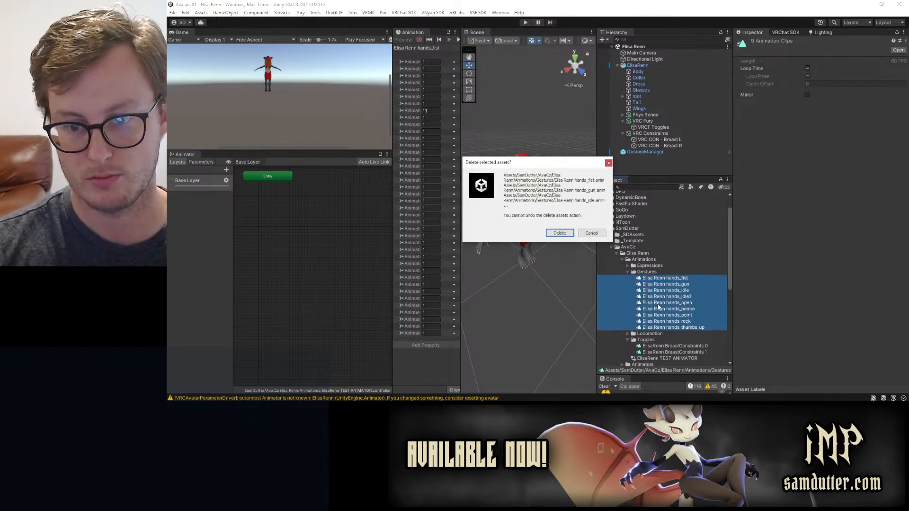
pyautogui.click(559, 233)
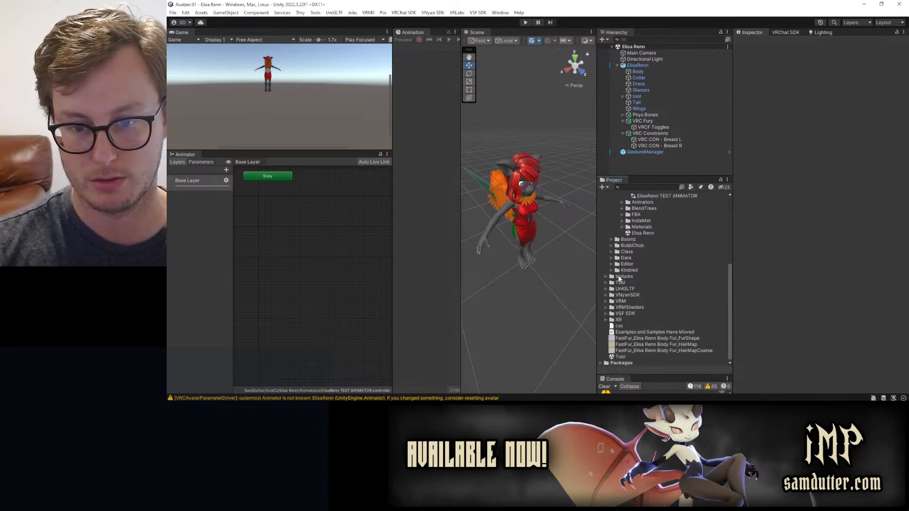
# Copy the nine Shimo hands clips from Boomz/Shimo/Animations/Gestures into Elisa Renn's Animations/Gestures folder.
pyautogui.click(610, 240)
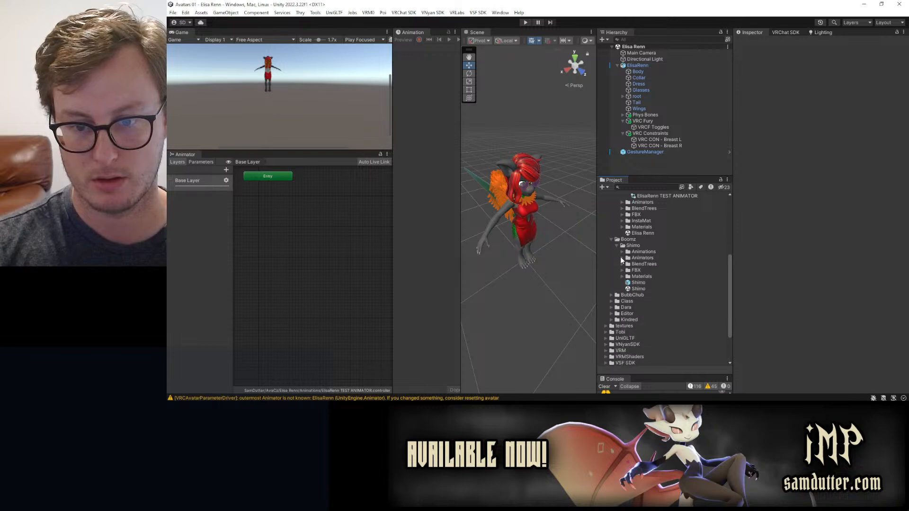
pyautogui.click(622, 257)
pyautogui.click(621, 258)
pyautogui.click(621, 251)
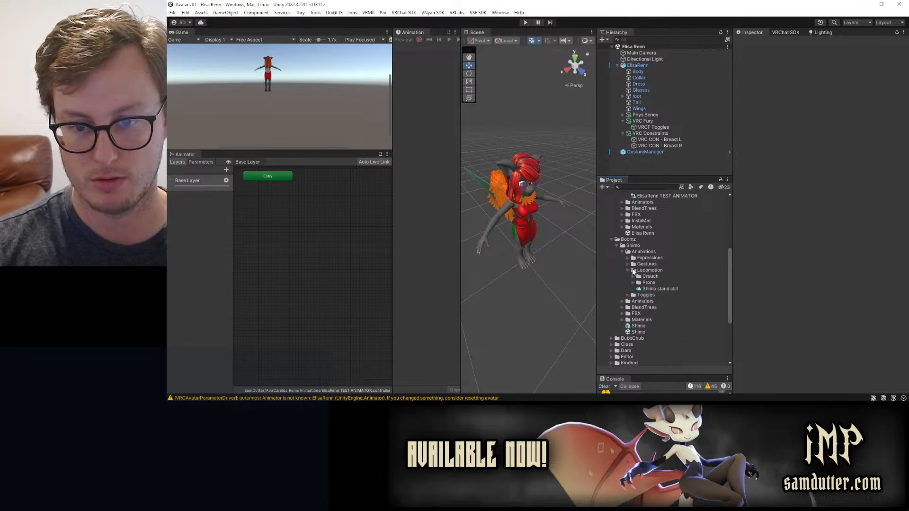
pyautogui.click(627, 264)
pyautogui.click(653, 270)
pyautogui.keyDown('shift'); pyautogui.click(665, 320); pyautogui.keyUp('shift')
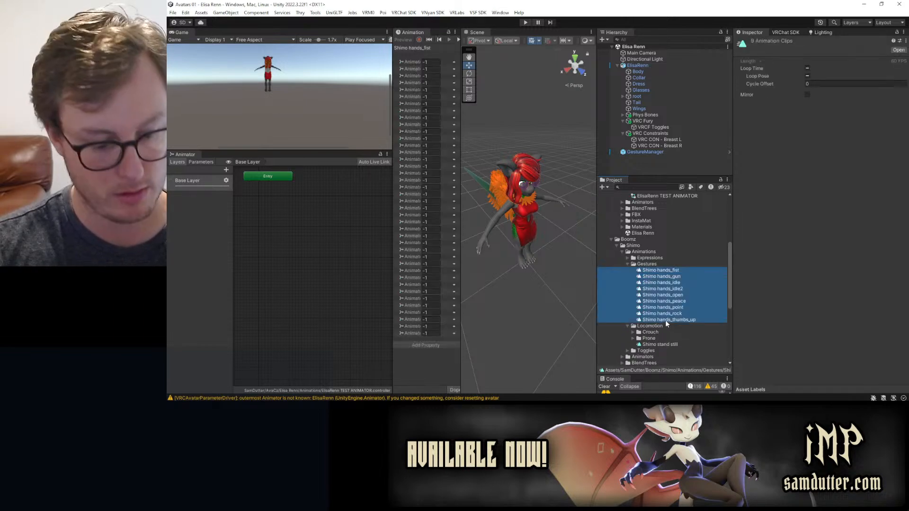
pyautogui.scroll(8, 662, 284)
pyautogui.click(646, 295)
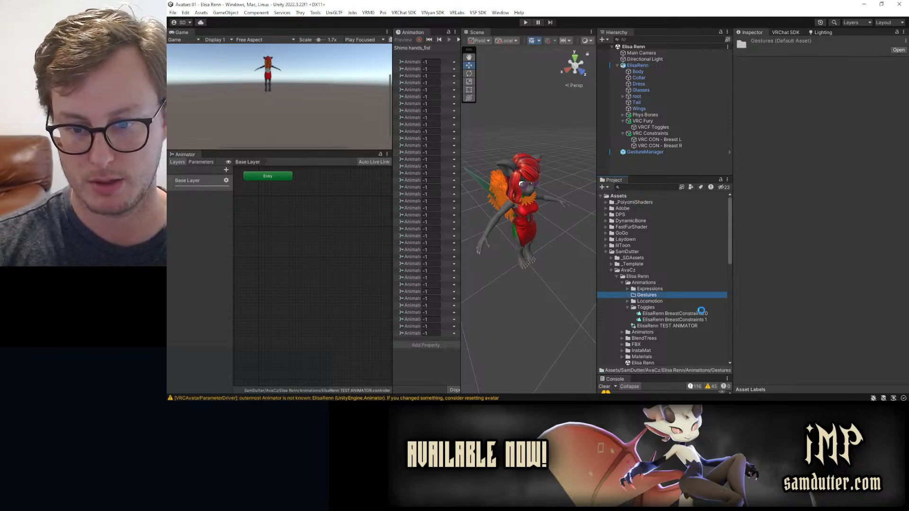
pyautogui.hotkey('ctrl', 'z')
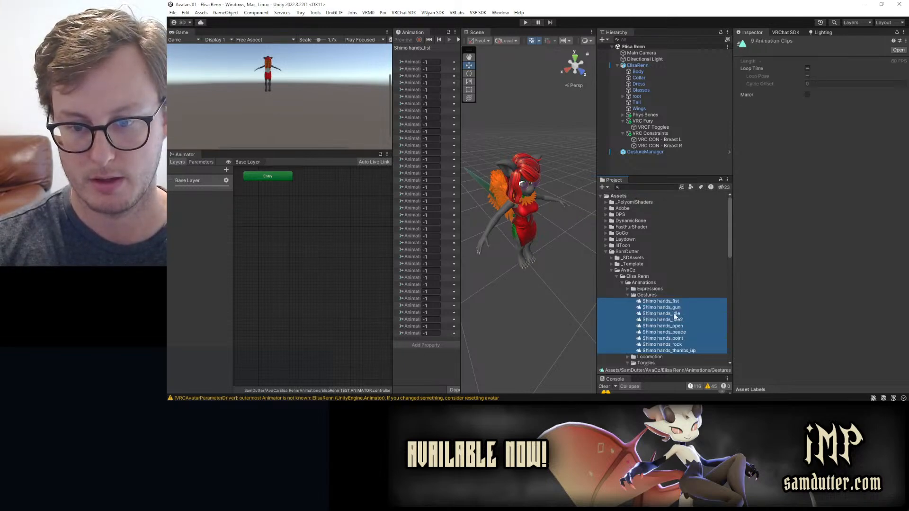
pyautogui.click(651, 296)
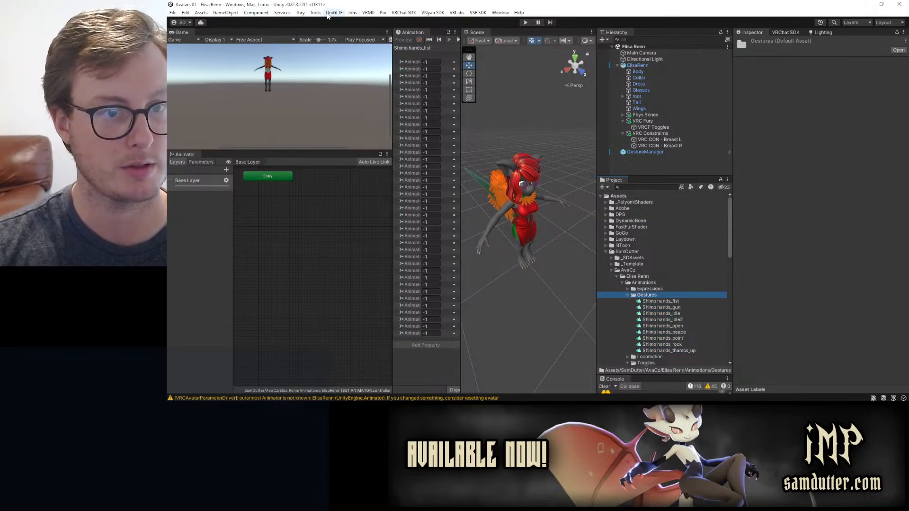
# Open the Rename Files Wizard and set its folder path to Assets\SamDutter\AvaCz\Elisa Renn\Animations\Gestures, copied from the file explorer.
pyautogui.click(315, 13)
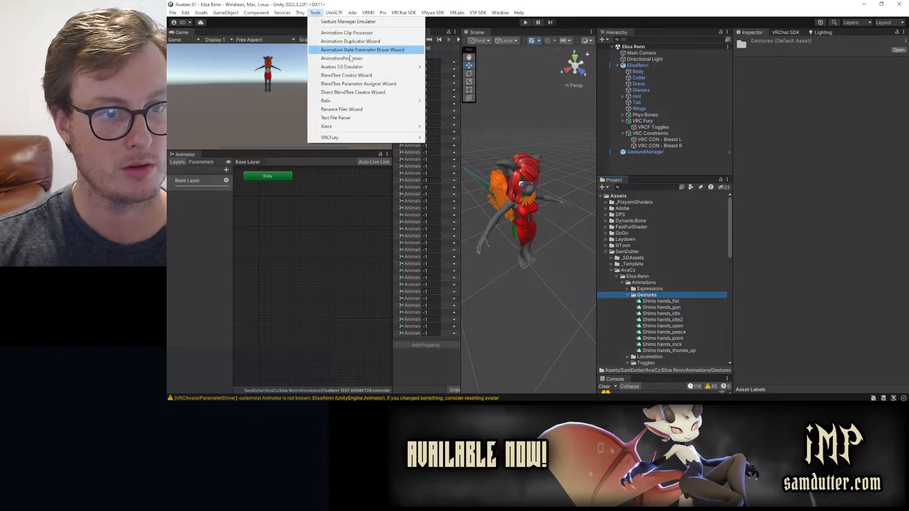
pyautogui.click(341, 109)
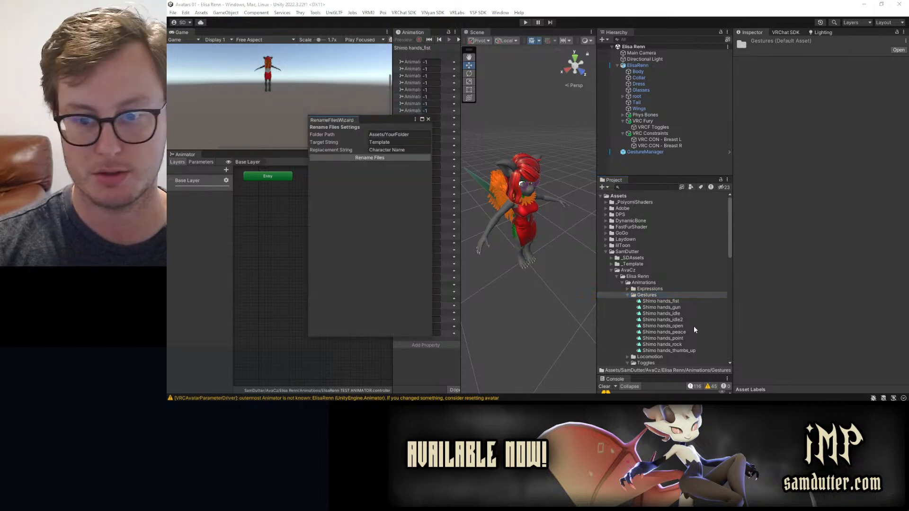
pyautogui.rightClick(642, 293)
pyautogui.click(672, 121)
pyautogui.moveTo(447, 77); pyautogui.dragTo(725, 78)
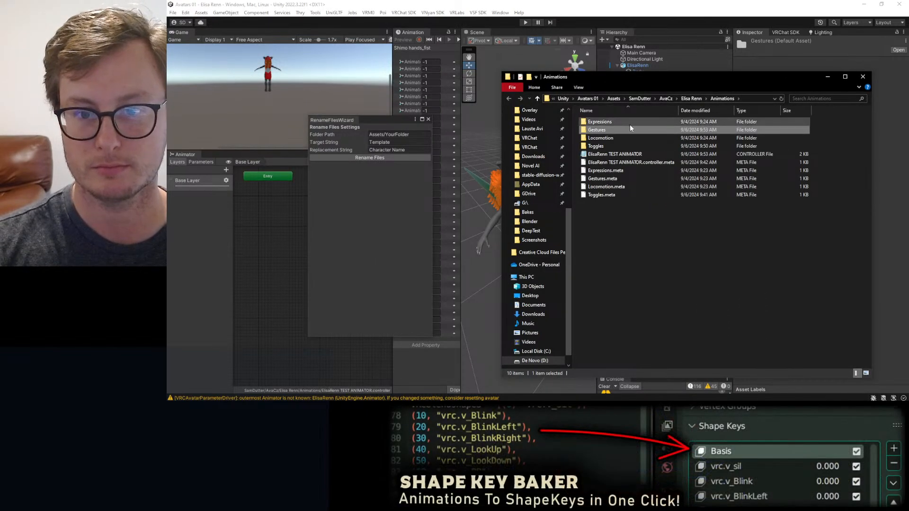
pyautogui.doubleClick(628, 128)
pyautogui.click(742, 98)
pyautogui.click(744, 98)
pyautogui.hotkey('ctrl', 'shift', 'Left')
pyautogui.hotkey('ctrl', 'shift', 'Left')
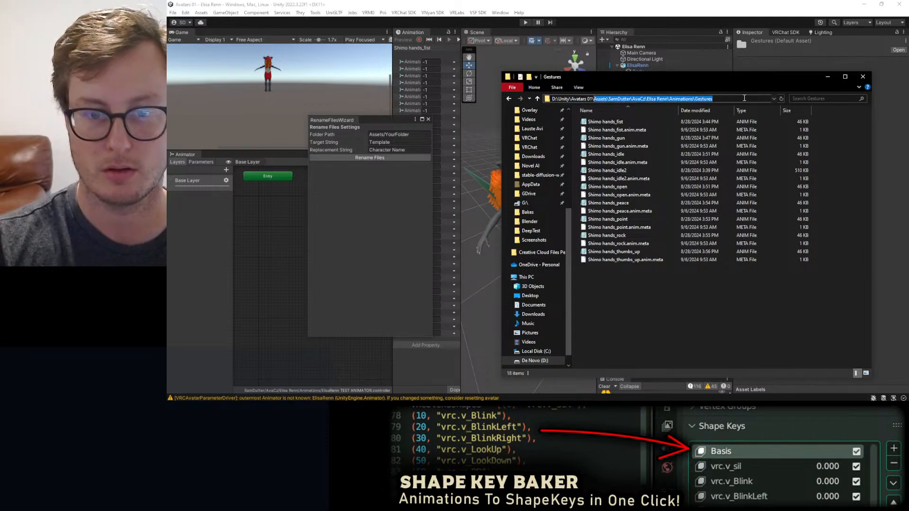
pyautogui.hotkey('ctrl', 'c')
pyautogui.click(419, 135)
pyautogui.hotkey('ctrl', 'v')
# Rename the gesture clips by replacing the target string Shimo with ElisaRenn, and close the wizard.
pyautogui.click(418, 142)
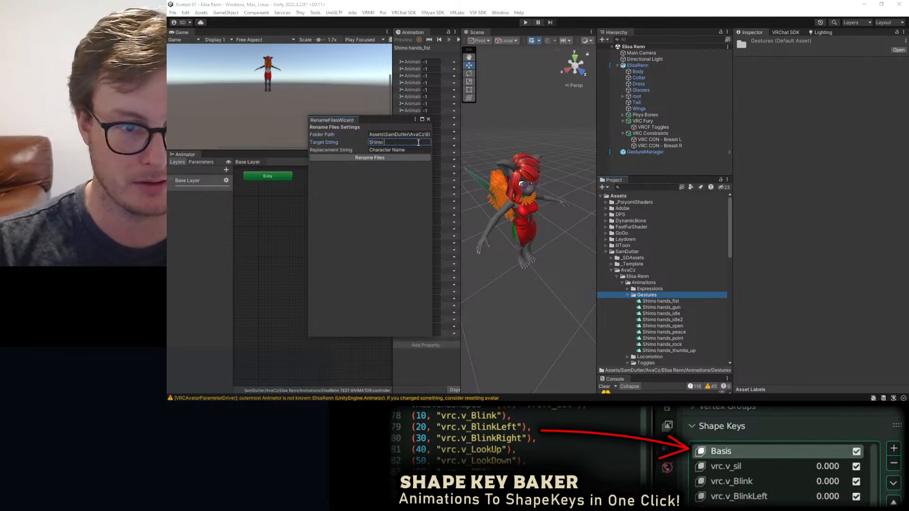
pyautogui.click(420, 149)
pyautogui.write('ElisaRenn')
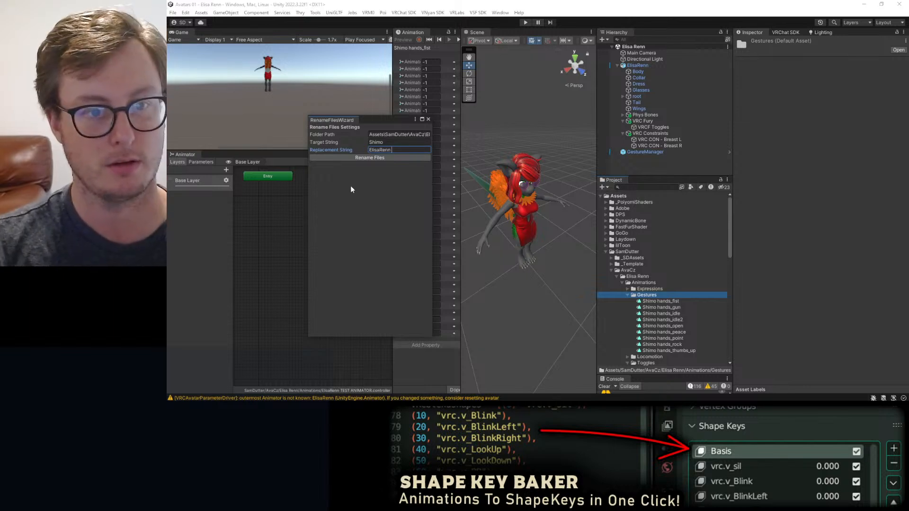
pyautogui.click(344, 158)
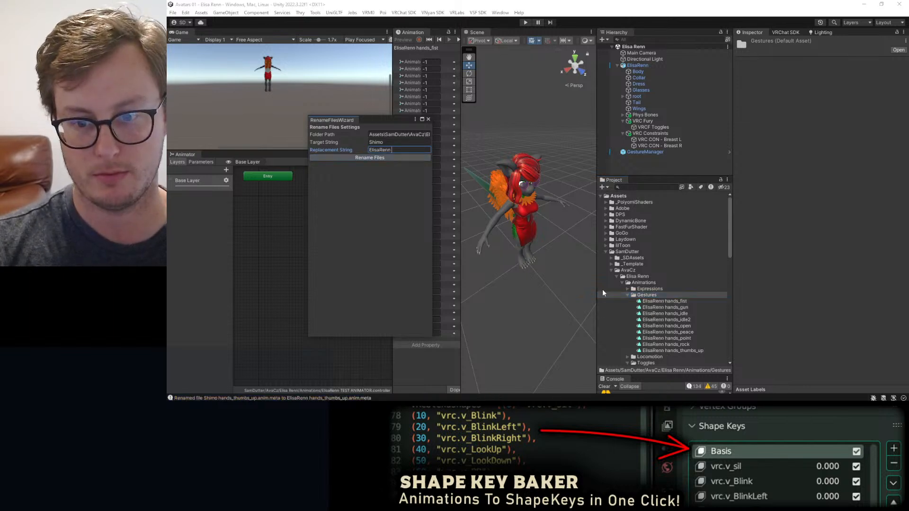
pyautogui.click(428, 119)
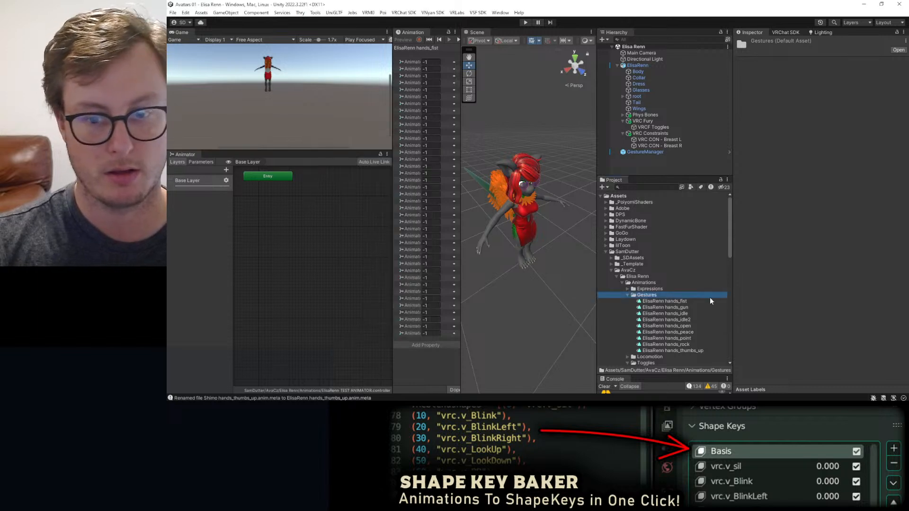
# Add all nine ElisaRenn hands clips from the Gestures folder as states in the animator's Base Layer.
pyautogui.click(671, 299)
pyautogui.keyDown('shift'); pyautogui.click(682, 352); pyautogui.keyUp('shift')
pyautogui.moveTo(674, 333); pyautogui.dragTo(327, 235)
pyautogui.click(327, 235)
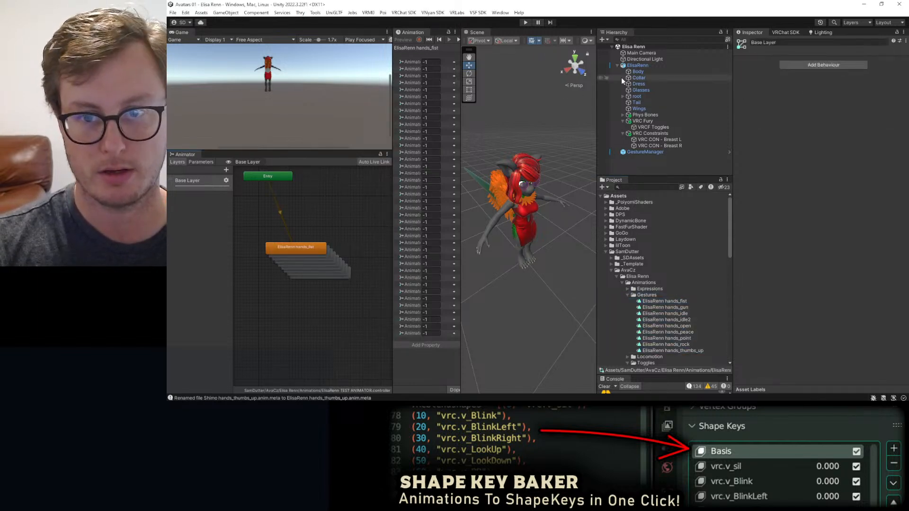
# Widen the Animation panel and preview the ElisaRenn hands_fist clip on the ElisaRenn avatar.
pyautogui.moveTo(393, 95); pyautogui.dragTo(286, 97)
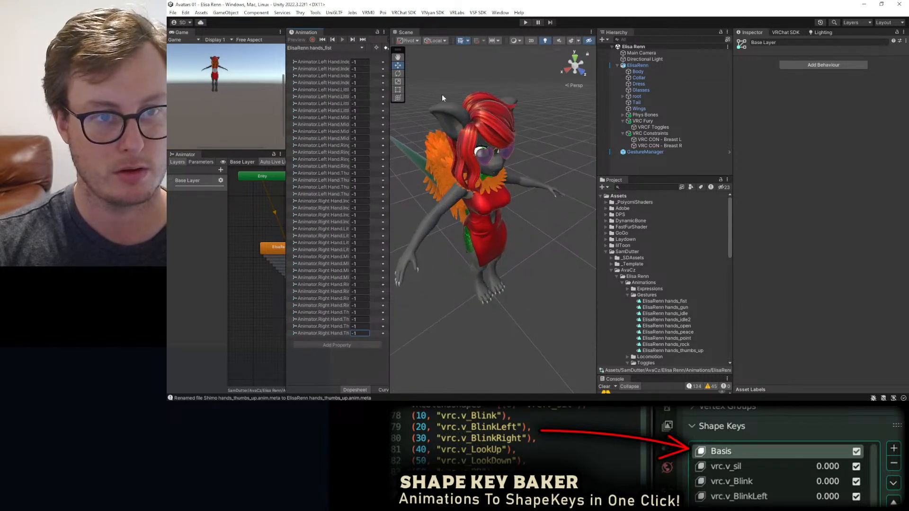
pyautogui.click(637, 65)
pyautogui.click(301, 42)
# Examine the avatar's fist pose closely from several angles, checking how the fingers and thumbs curl.
pyautogui.keyDown('alt'); pyautogui.moveTo(517, 299); pyautogui.dragTo(518, 265); pyautogui.keyUp('alt')
pyautogui.moveTo(518, 284); pyautogui.dragTo(519, 202, button='middle')
pyautogui.scroll(6, 519, 203)
pyautogui.keyDown('alt'); pyautogui.moveTo(542, 209); pyautogui.dragTo(505, 186); pyautogui.keyUp('alt')
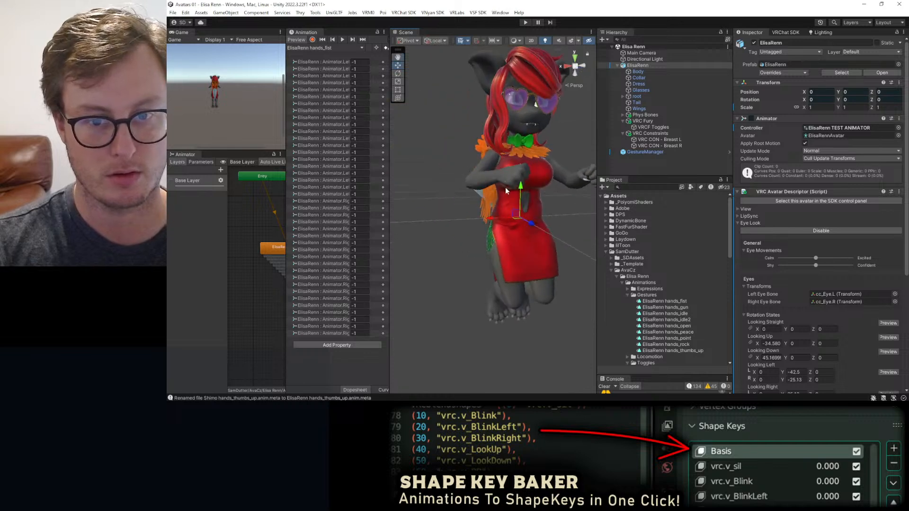
pyautogui.scroll(4, 457, 191)
pyautogui.moveTo(456, 190); pyautogui.dragTo(529, 169, button='middle')
pyautogui.scroll(3, 444, 207)
pyautogui.keyDown('alt'); pyautogui.moveTo(529, 169); pyautogui.dragTo(452, 210); pyautogui.keyUp('alt')
pyautogui.moveTo(468, 191); pyautogui.dragTo(479, 171, button='middle')
pyautogui.keyDown('alt'); pyautogui.moveTo(490, 172); pyautogui.dragTo(686, 194); pyautogui.keyUp('alt')
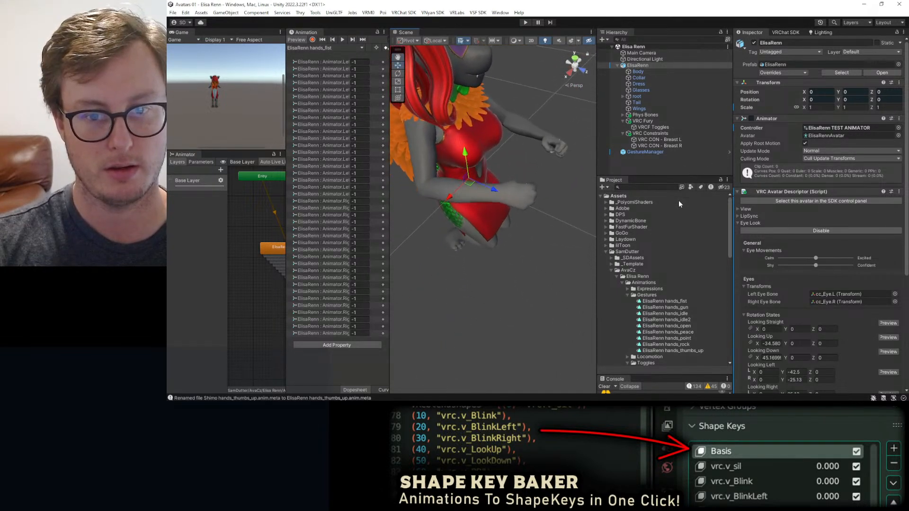
pyautogui.keyDown('alt'); pyautogui.moveTo(557, 189); pyautogui.dragTo(468, 194); pyautogui.keyUp('alt')
# Enlarge the Animation panel until the full property names and keyframes are readable, and widen the Scene view.
pyautogui.moveTo(388, 217); pyautogui.dragTo(438, 217)
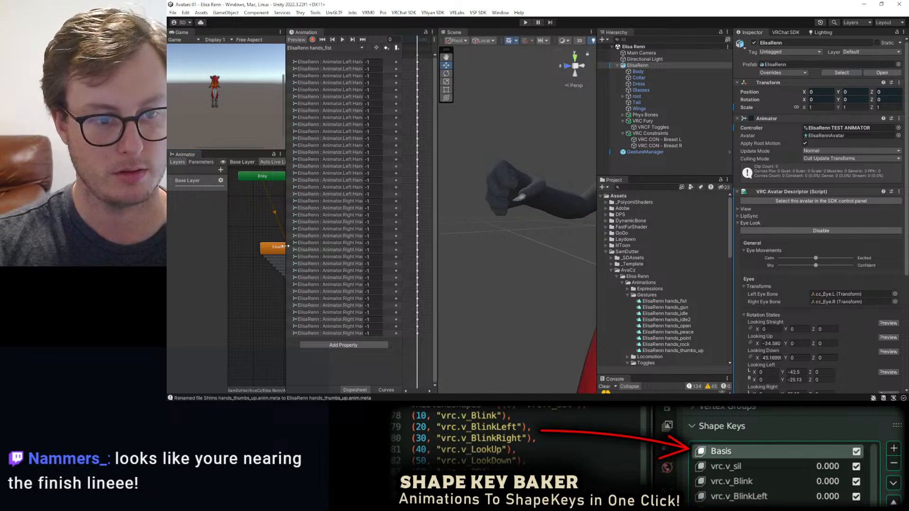
pyautogui.moveTo(284, 246); pyautogui.dragTo(179, 246)
pyautogui.moveTo(396, 245); pyautogui.dragTo(456, 242)
pyautogui.moveTo(324, 346); pyautogui.dragTo(401, 348)
pyautogui.moveTo(457, 312); pyautogui.dragTo(517, 310)
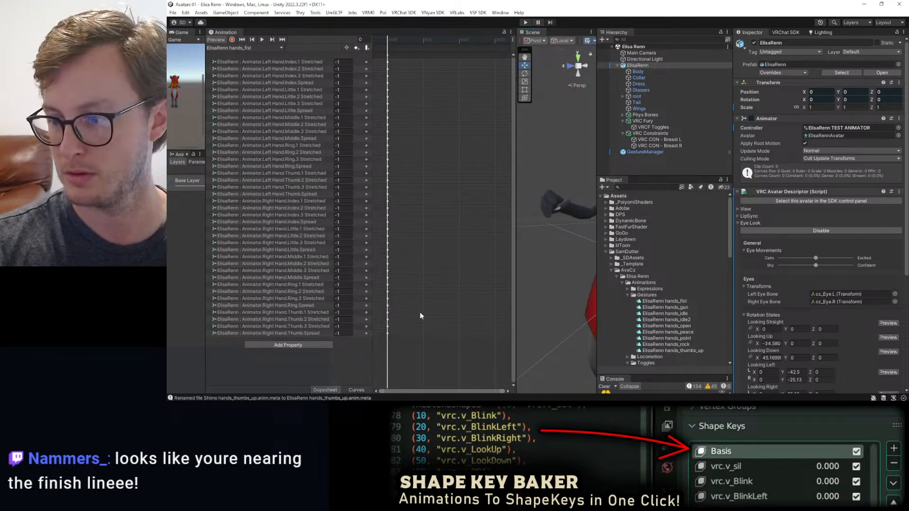
pyautogui.moveTo(597, 284); pyautogui.dragTo(707, 293)
pyautogui.moveTo(603, 305); pyautogui.dragTo(515, 308)
# Try -0.5 for the Right Hand Index.1 Stretched and Left Hand Index.3 Stretched properties of ElisaRenn hands_fist.
pyautogui.keyDown('alt'); pyautogui.moveTo(620, 248); pyautogui.dragTo(594, 234); pyautogui.keyUp('alt')
pyautogui.scroll(-2, 594, 234)
pyautogui.scroll(2, 594, 235)
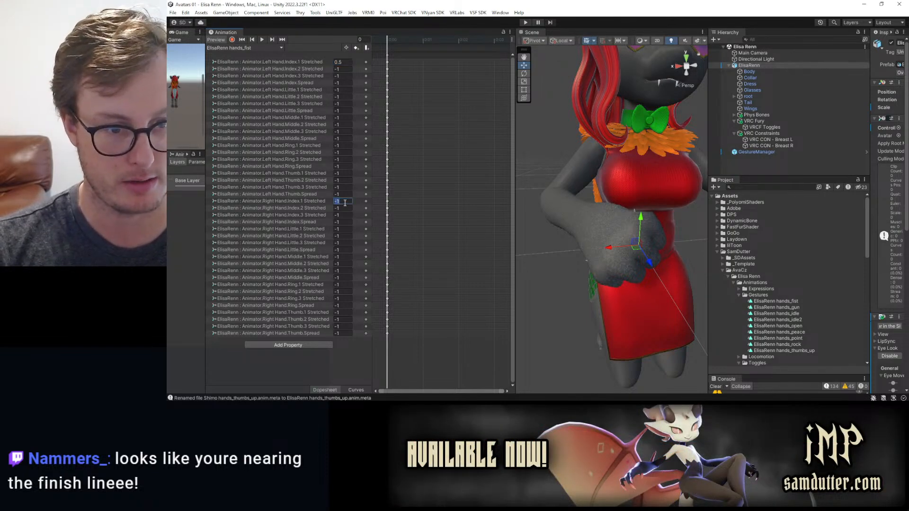
pyautogui.write('0.5')
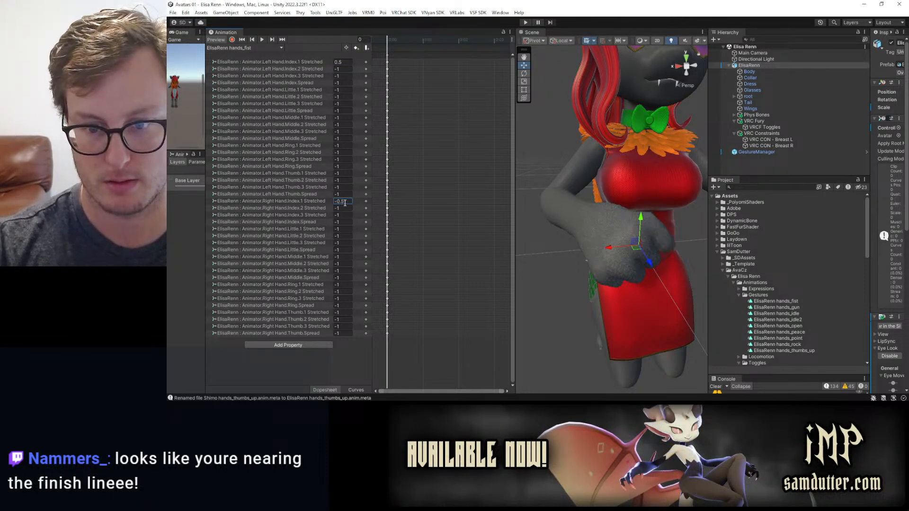
pyautogui.keyDown('alt'); pyautogui.moveTo(639, 263); pyautogui.dragTo(505, 312); pyautogui.keyUp('alt')
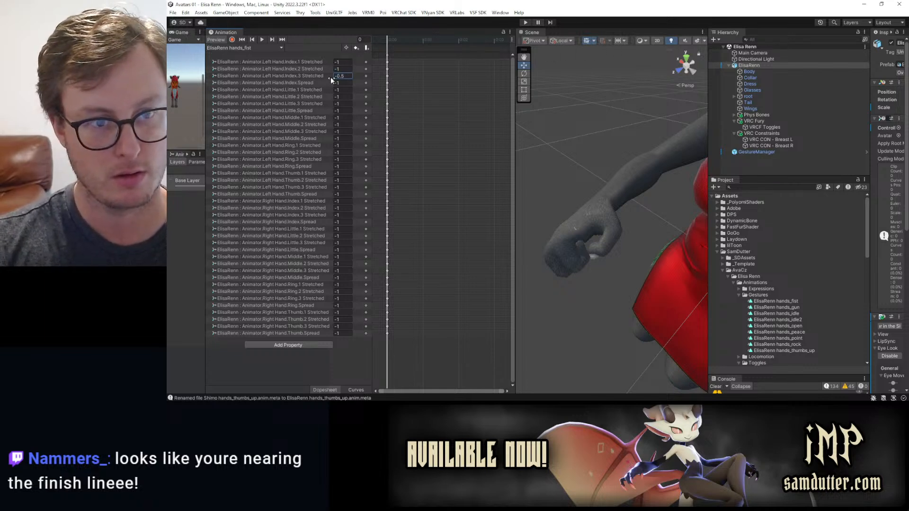
pyautogui.click(346, 77)
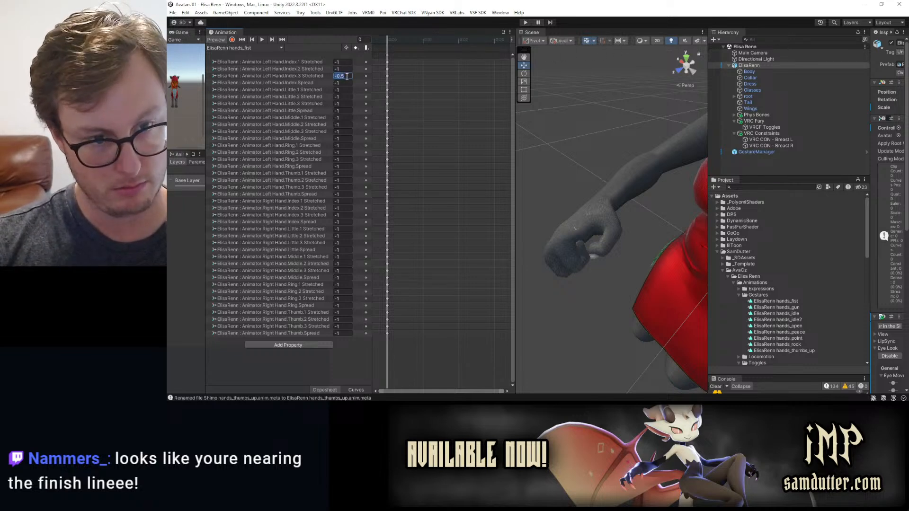
# Set the right hand's Index.2, Little.2, Middle.2, Ring.2 and Thumb.2 Stretched values to -0.5 in ElisaRenn hands_fist.
pyautogui.moveTo(336, 212); pyautogui.dragTo(334, 208)
pyautogui.click(331, 209)
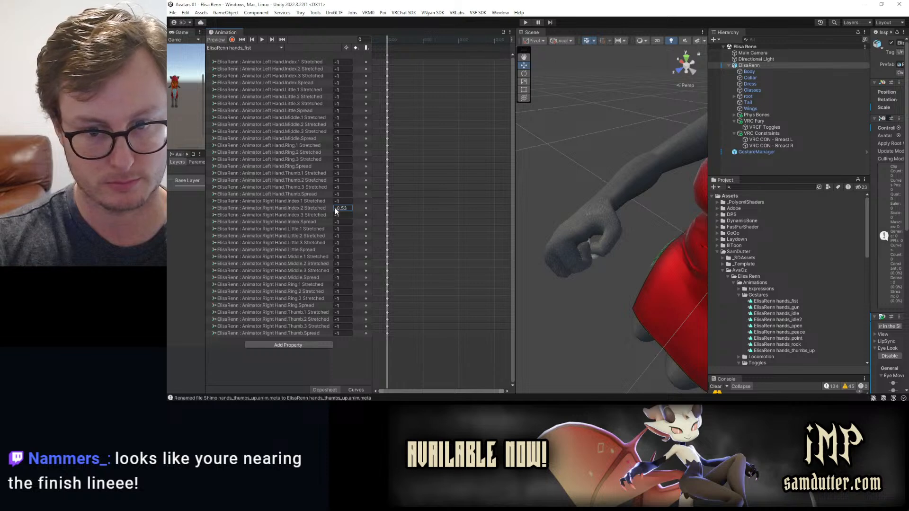
pyautogui.write('-')
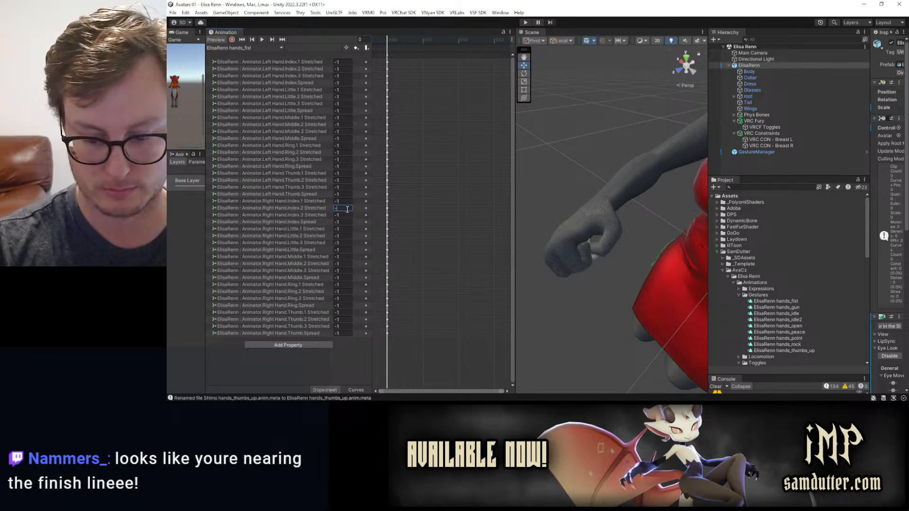
pyautogui.press('Return')
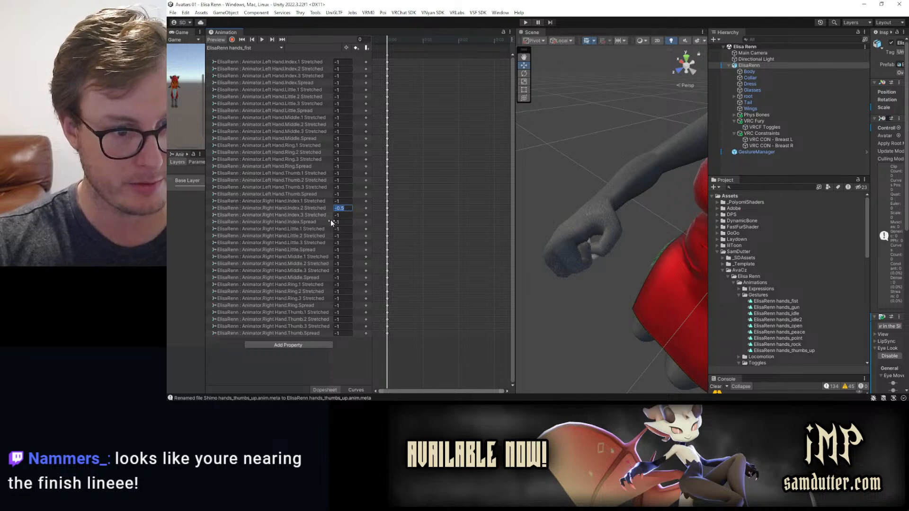
pyautogui.write('-0.5')
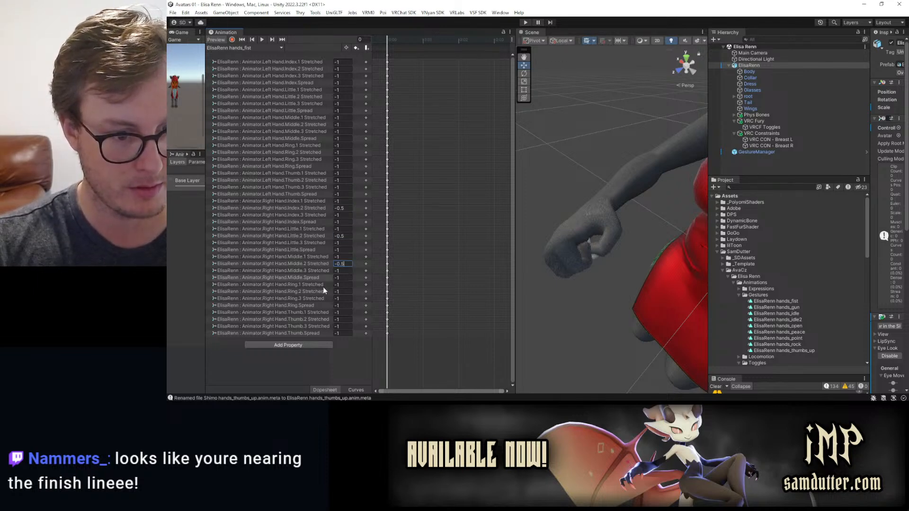
pyautogui.click(342, 319)
pyautogui.write('-0.5')
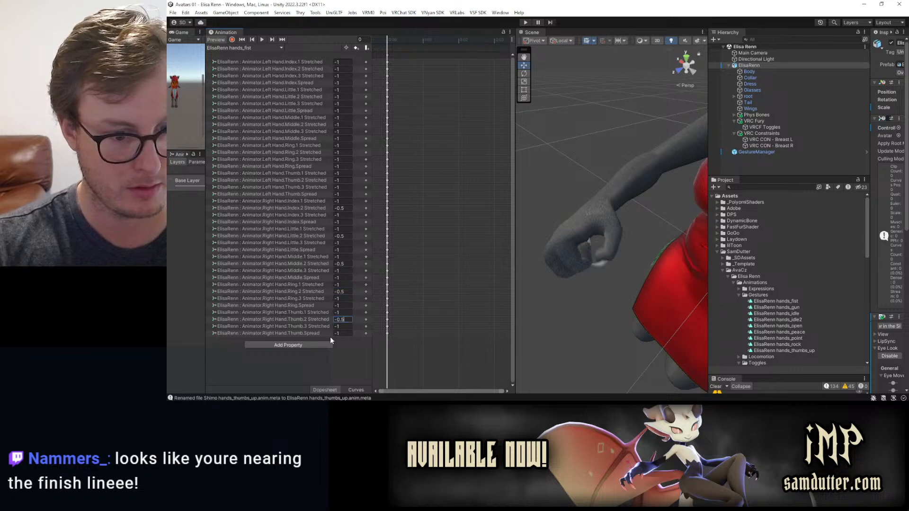
# Set the left hand's Index.2, Little.2, Middle.2, Ring.2 and Thumb.2 Stretched values to -0.5 and inspect the fist pose.
pyautogui.click(341, 70)
pyautogui.write('-0.5')
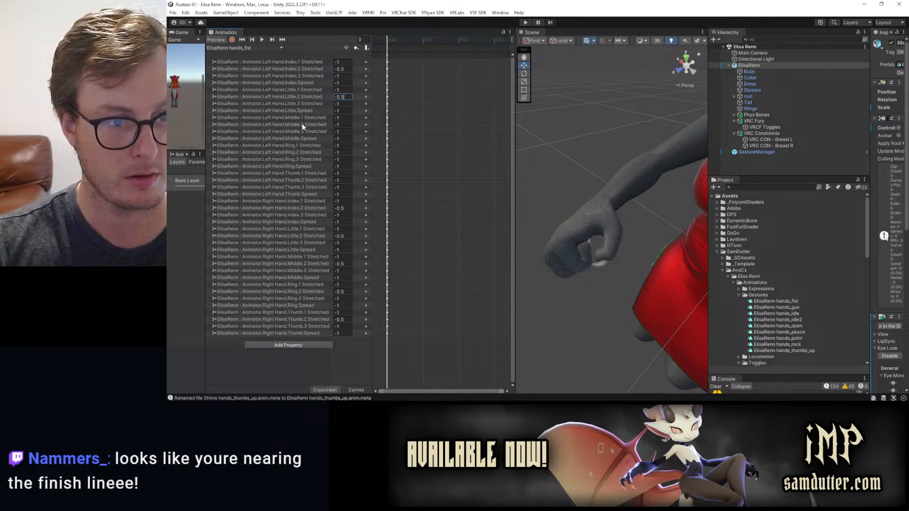
pyautogui.click(341, 153)
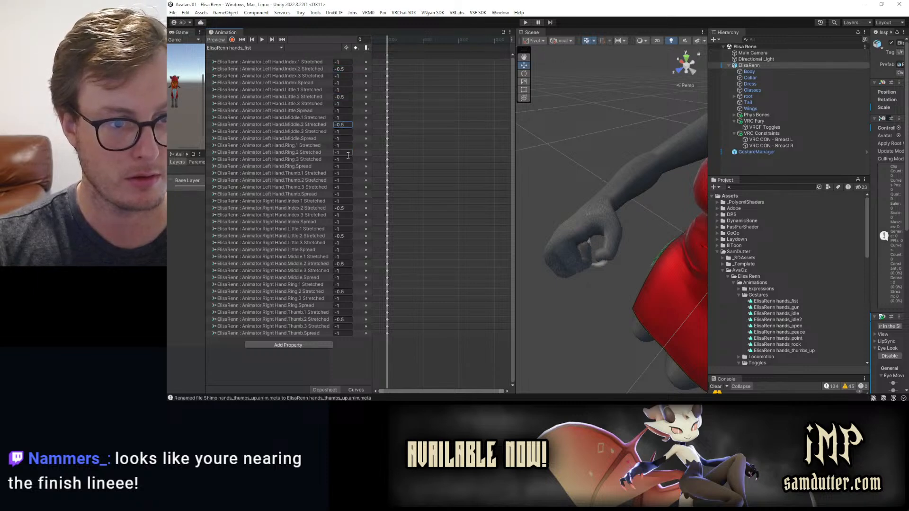
pyautogui.write('-0.5')
pyautogui.click(346, 180)
pyautogui.write('-0.5')
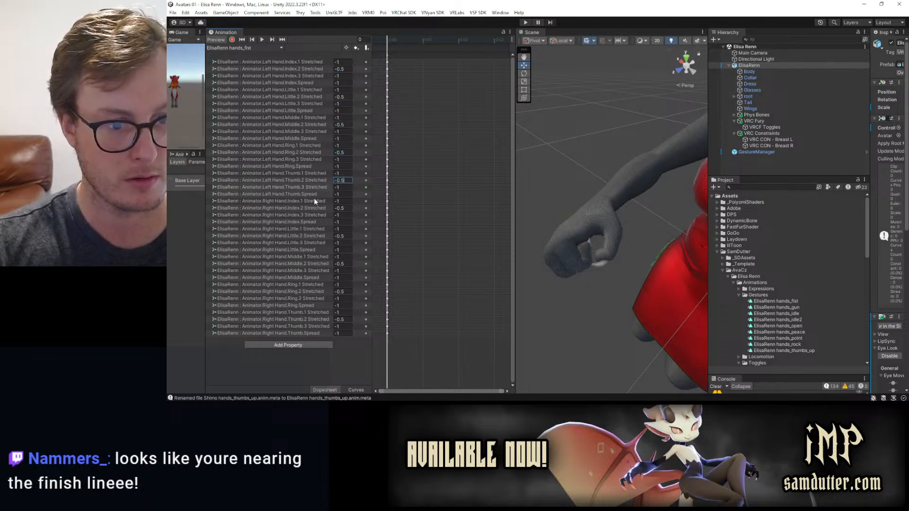
pyautogui.keyDown('alt'); pyautogui.moveTo(609, 271); pyautogui.dragTo(583, 232); pyautogui.keyUp('alt')
pyautogui.scroll(-4, 636, 190)
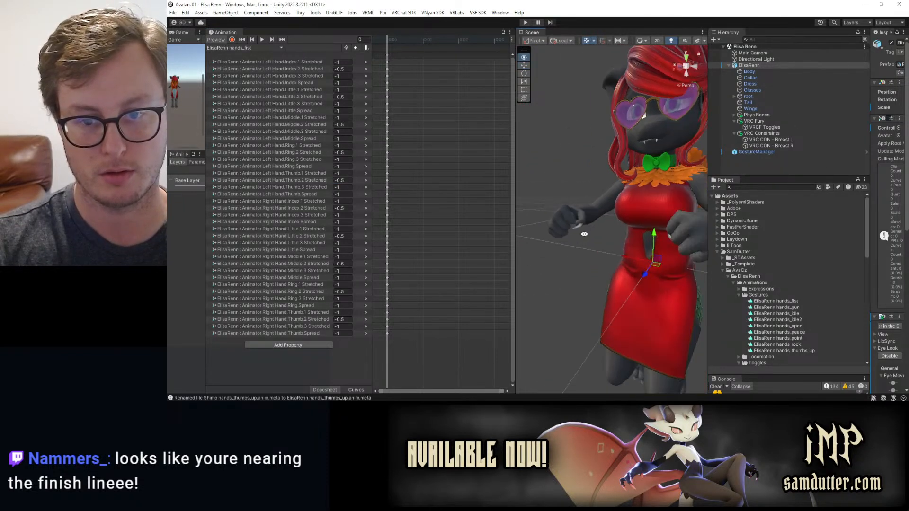
pyautogui.scroll(3, 625, 191)
pyautogui.scroll(5, 610, 203)
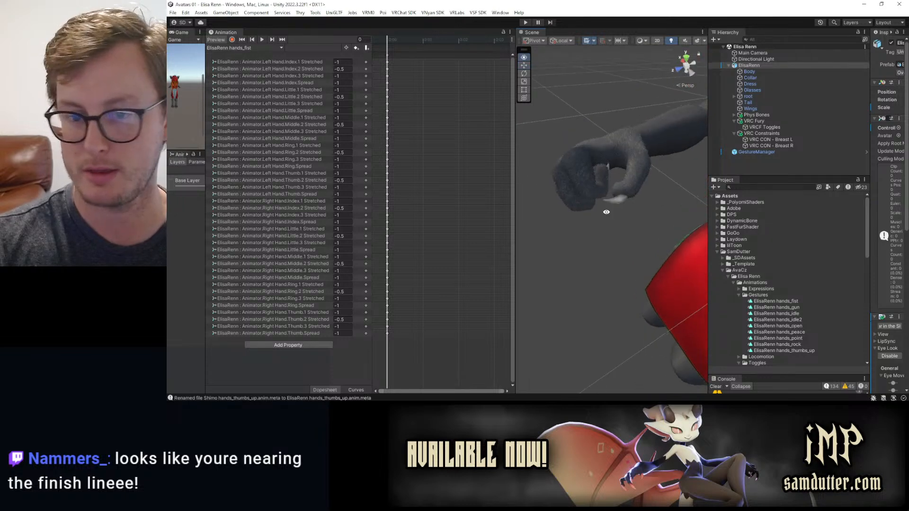
pyautogui.keyDown('alt'); pyautogui.moveTo(580, 235); pyautogui.dragTo(601, 230); pyautogui.keyUp('alt')
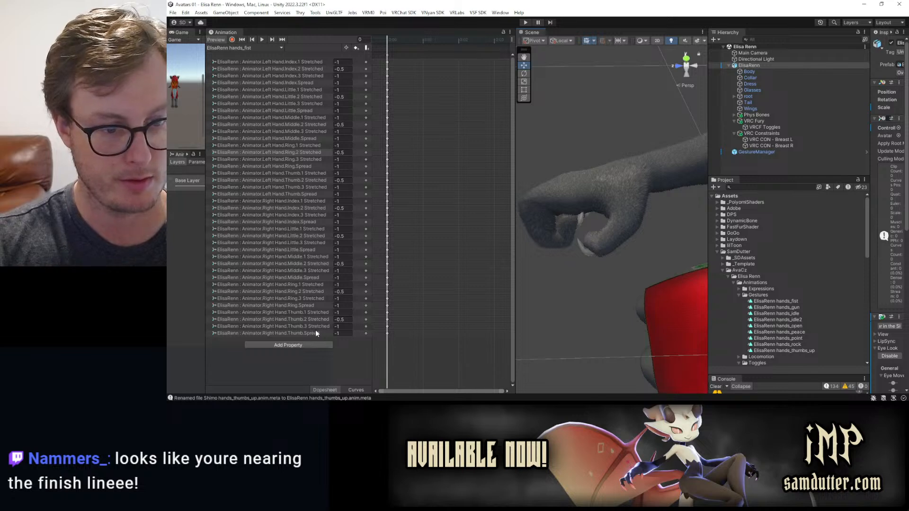
# Try about -1.03 for the Right Hand Thumb.1 Stretched value and -1.53 for Thumb.Spread in ElisaRenn hands_fist.
pyautogui.moveTo(330, 311)
pyautogui.mouseDown()
pyautogui.moveTo(310, 306)
pyautogui.moveTo(330, 306)
pyautogui.mouseUp()
pyautogui.click(331, 320)
pyautogui.moveTo(328, 333); pyautogui.dragTo(331, 352)
pyautogui.keyDown('alt'); pyautogui.moveTo(585, 267); pyautogui.dragTo(665, 195); pyautogui.keyUp('alt')
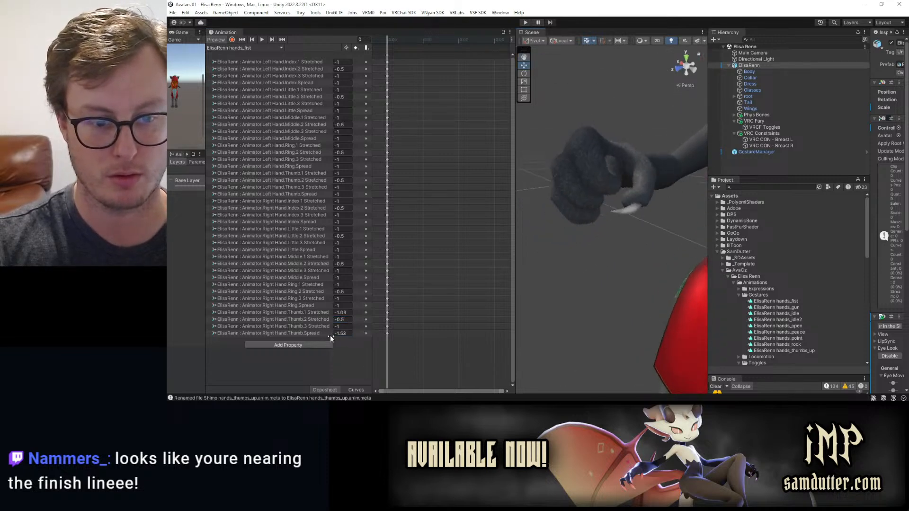
# Set the right hand's Thumb.3 Stretched and Thumb.Spread to about -0.48, trying -2.01 for Thumb.1 and 0.1 for Thumb.2.
pyautogui.moveTo(329, 333); pyautogui.dragTo(346, 312)
pyautogui.keyDown('alt'); pyautogui.moveTo(632, 218); pyautogui.dragTo(606, 237); pyautogui.keyUp('alt')
pyautogui.moveTo(330, 319); pyautogui.dragTo(294, 313)
pyautogui.press('z')
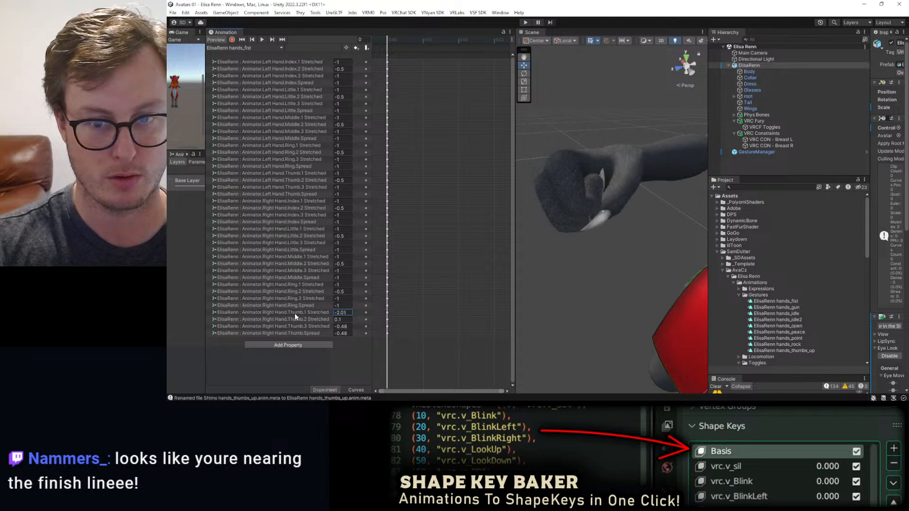
# Set the right hand's Thumb.1 Stretched to about -1.35 and Thumb.2 Stretched to about -0.44 in ElisaRenn hands_fist.
pyautogui.keyDown('alt'); pyautogui.moveTo(571, 254); pyautogui.dragTo(641, 313); pyautogui.keyUp('alt')
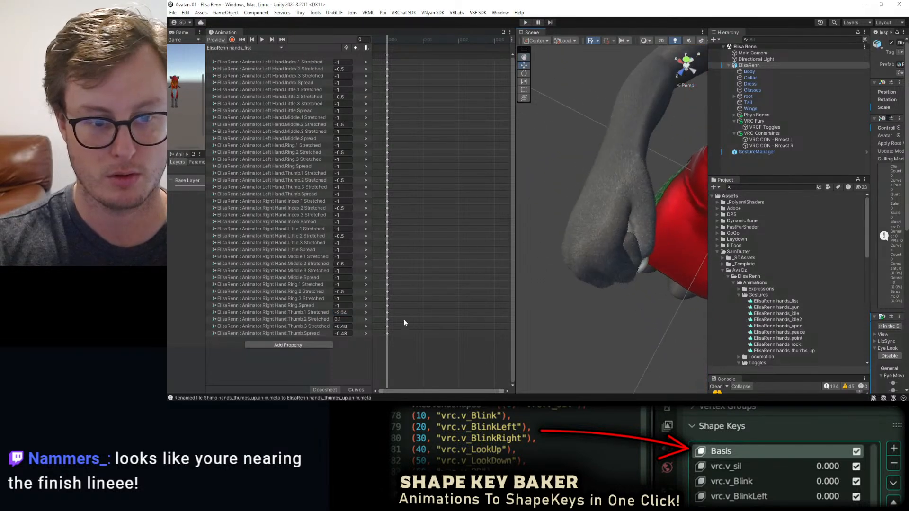
pyautogui.moveTo(333, 320); pyautogui.dragTo(343, 311)
pyautogui.keyDown('alt'); pyautogui.moveTo(540, 287); pyautogui.dragTo(760, 188); pyautogui.keyUp('alt')
pyautogui.scroll(3, 655, 231)
pyautogui.keyDown('alt'); pyautogui.moveTo(638, 249); pyautogui.dragTo(762, 275); pyautogui.keyUp('alt')
pyautogui.scroll(-5, 652, 266)
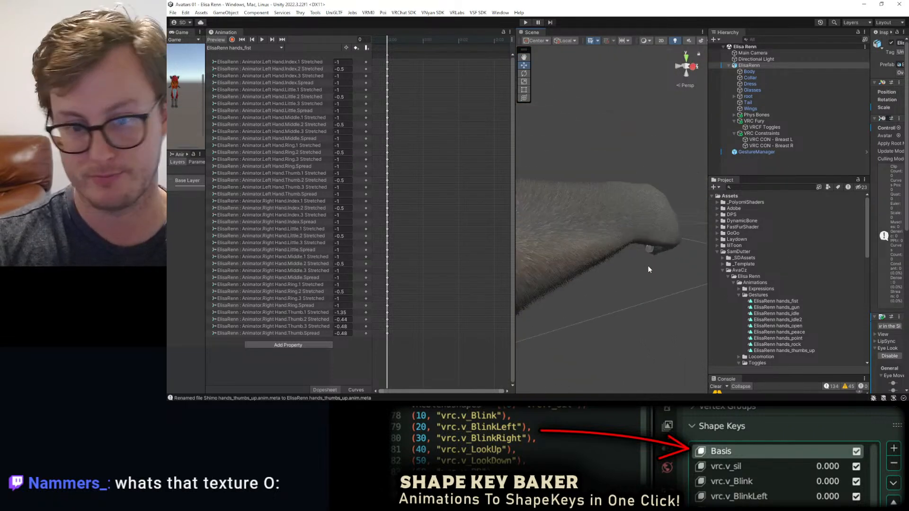
# Examine the right hand's fist pose and thumb placement from several angles and distances.
pyautogui.keyDown('alt'); pyautogui.moveTo(648, 269); pyautogui.dragTo(654, 289); pyautogui.keyUp('alt')
pyautogui.scroll(8, 628, 231)
pyautogui.keyDown('alt'); pyautogui.moveTo(633, 248); pyautogui.dragTo(610, 224); pyautogui.keyUp('alt')
pyautogui.scroll(-8, 611, 224)
pyautogui.keyDown('alt'); pyautogui.moveTo(650, 301); pyautogui.dragTo(607, 214); pyautogui.keyUp('alt')
pyautogui.scroll(-6, 608, 216)
pyautogui.keyDown('alt'); pyautogui.moveTo(638, 258); pyautogui.dragTo(676, 237); pyautogui.keyUp('alt')
pyautogui.scroll(7, 627, 235)
pyautogui.scroll(-5, 631, 279)
pyautogui.scroll(-5, 636, 264)
pyautogui.scroll(6, 601, 254)
pyautogui.moveTo(602, 254)
pyautogui.keyDown('alt'); pyautogui.mouseDown()
pyautogui.moveTo(623, 235)
pyautogui.moveTo(671, 219)
pyautogui.moveTo(637, 156)
pyautogui.moveTo(636, 218)
pyautogui.moveTo(623, 240)
pyautogui.moveTo(601, 219)
pyautogui.moveTo(624, 219)
pyautogui.moveTo(615, 274)
pyautogui.moveTo(645, 264)
pyautogui.moveTo(623, 265)
pyautogui.moveTo(585, 240)
pyautogui.moveTo(604, 240)
pyautogui.moveTo(585, 255)
pyautogui.moveTo(620, 274)
pyautogui.moveTo(591, 268)
pyautogui.mouseUp(); pyautogui.keyUp('alt')
pyautogui.scroll(-8, 643, 215)
pyautogui.scroll(-5, 620, 208)
pyautogui.scroll(10, 615, 274)
pyautogui.scroll(-5, 625, 265)
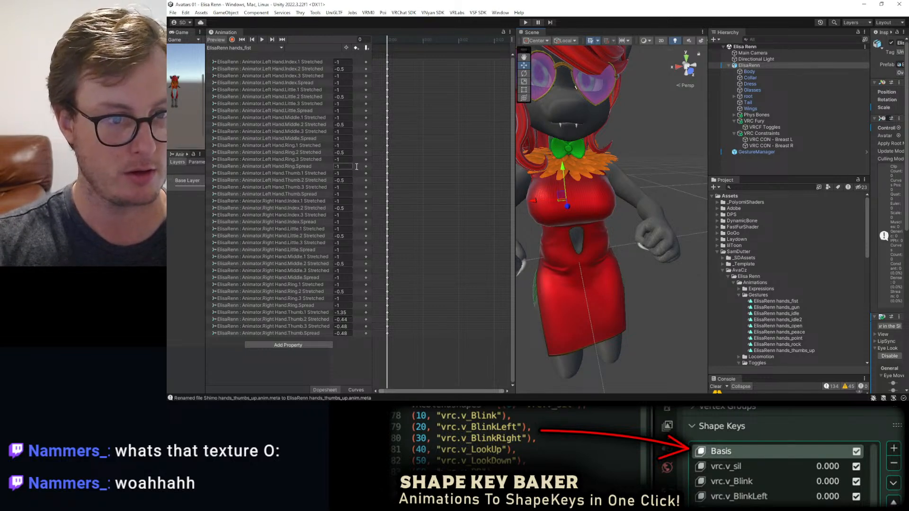
# Match the left thumb to the right: Thumb.1 Stretched -1.35, Thumb.2 Stretched -0.44, Thumb.3 Stretched -0.48 and Thumb.Spread -0.48.
pyautogui.click(345, 173)
pyautogui.write('-1.35')
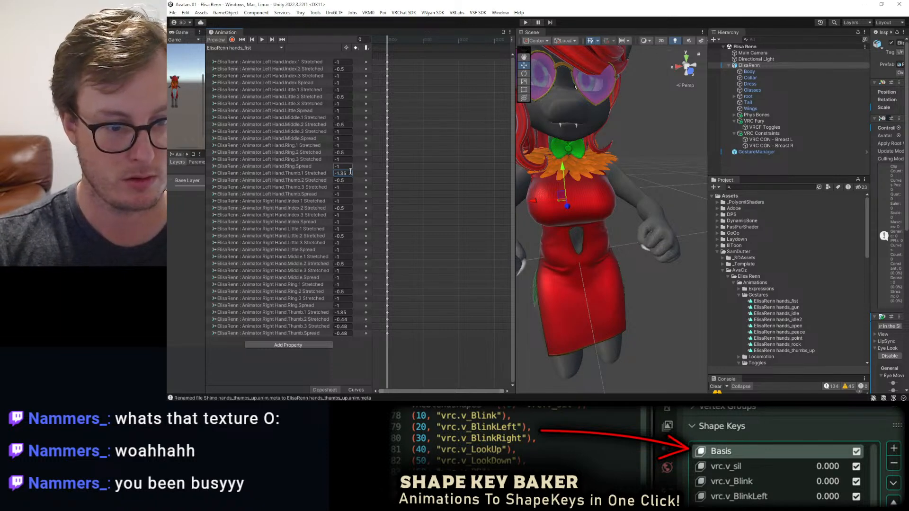
pyautogui.click(349, 320)
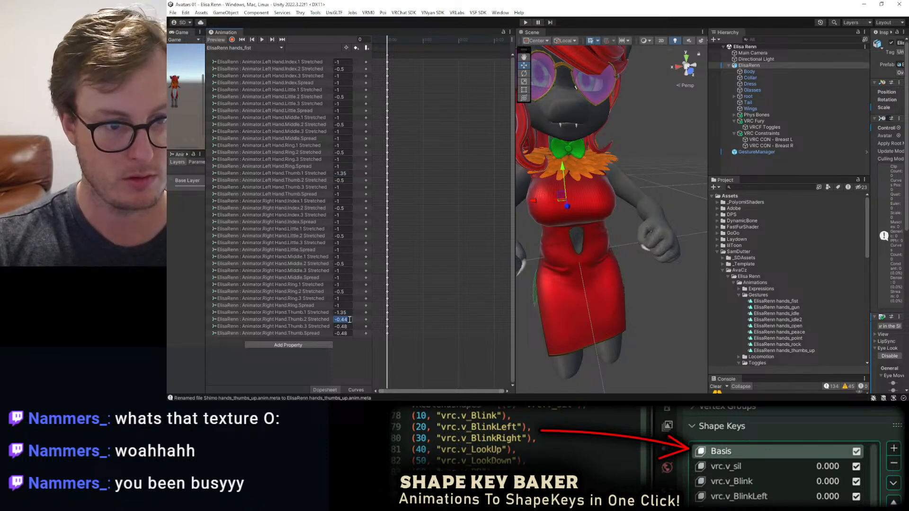
pyautogui.click(347, 182)
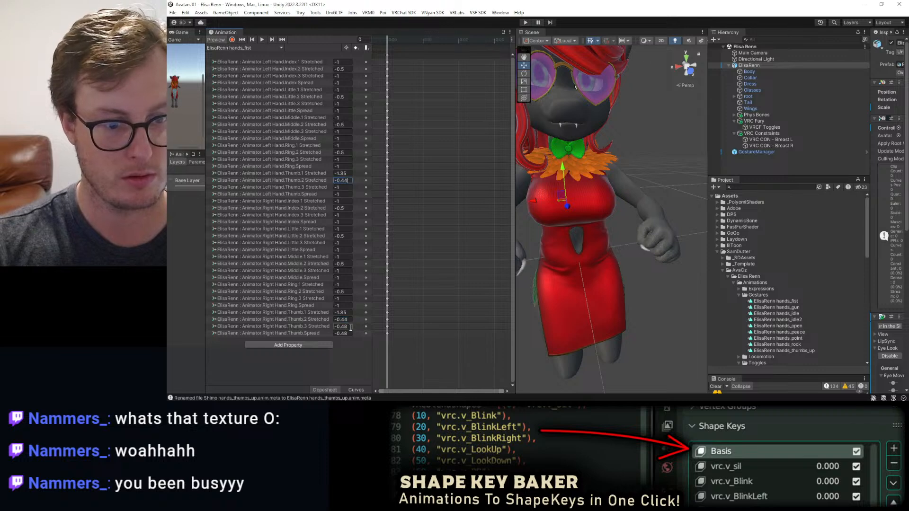
pyautogui.click(347, 186)
pyautogui.write('-0.48')
pyautogui.click(347, 333)
pyautogui.hotkey('ctrl', 'c')
pyautogui.click(346, 194)
pyautogui.hotkey('ctrl', 'v')
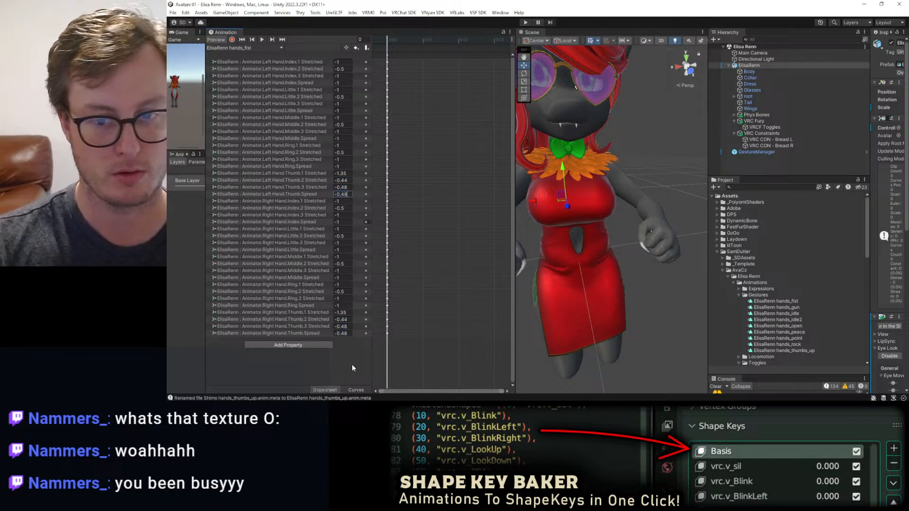
pyautogui.scroll(-4, 580, 197)
pyautogui.keyDown('alt'); pyautogui.moveTo(579, 196); pyautogui.dragTo(608, 189); pyautogui.keyUp('alt')
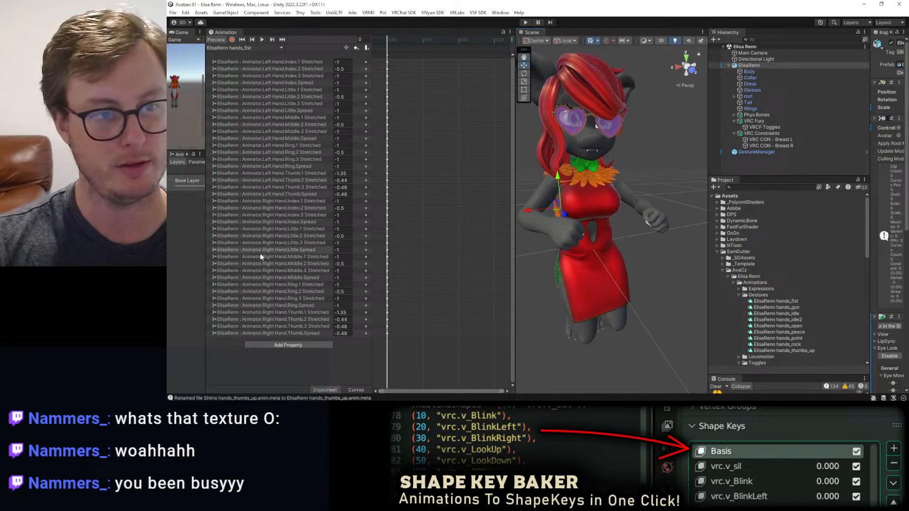
pyautogui.click(254, 61)
pyautogui.keyDown('shift'); pyautogui.click(254, 333); pyautogui.keyUp('shift')
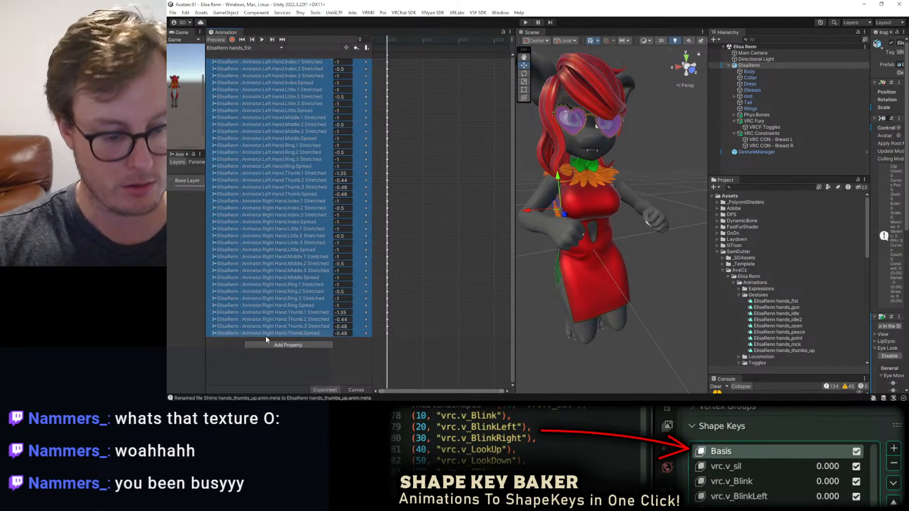
pyautogui.click(286, 367)
pyautogui.click(256, 48)
pyautogui.click(246, 64)
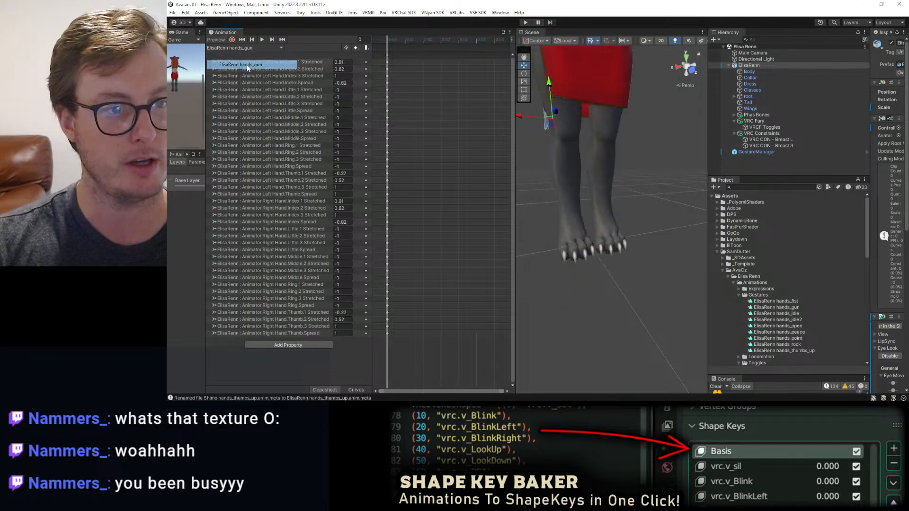
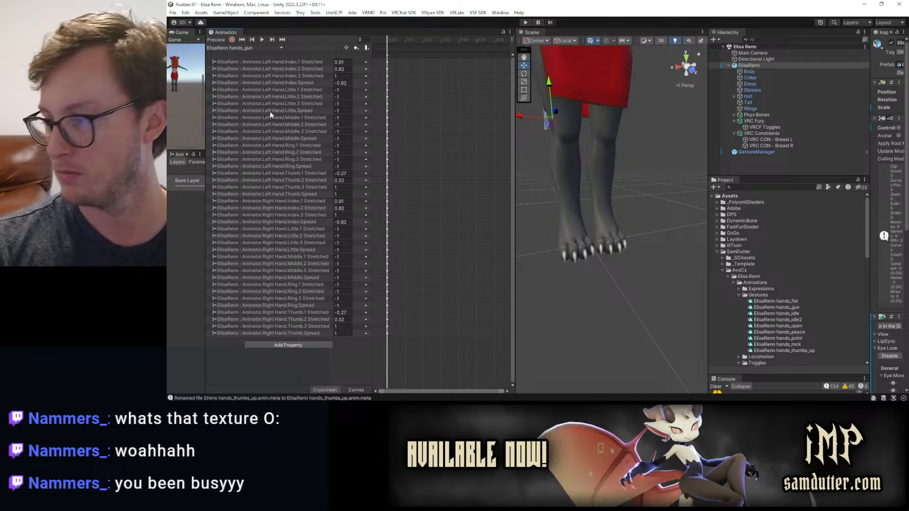
pyautogui.click(241, 48)
pyautogui.click(239, 55)
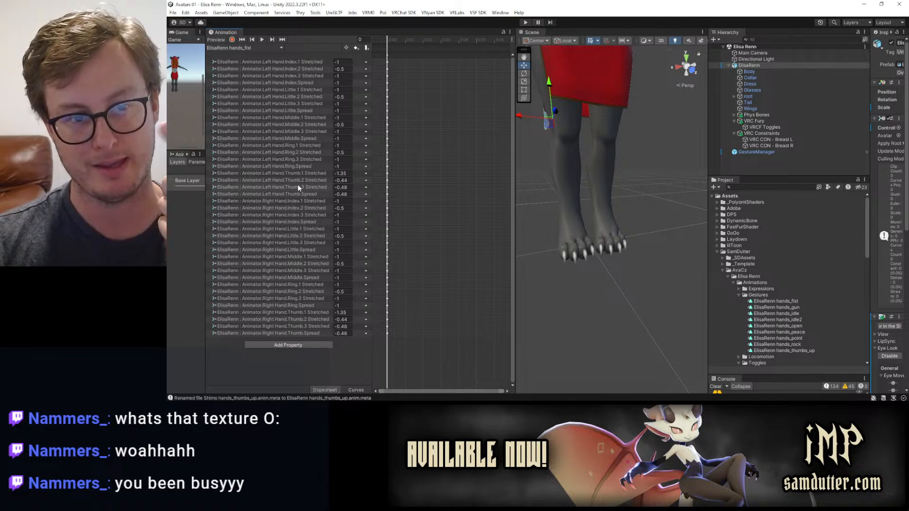
# Try selecting the left Little-to-Ring and right Index-to-Ring properties in hands_fist, and undo and redo the last key edit.
pyautogui.click(296, 89)
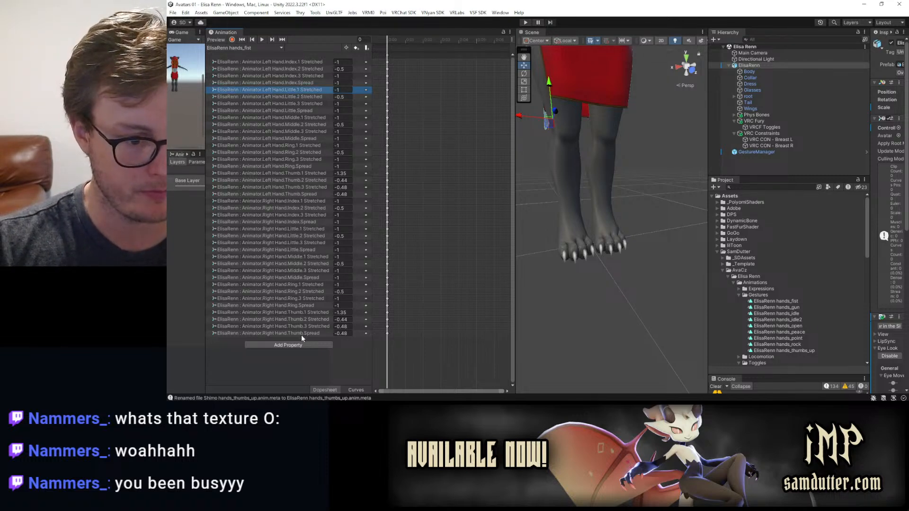
pyautogui.keyDown('shift'); pyautogui.click(302, 166); pyautogui.keyUp('shift')
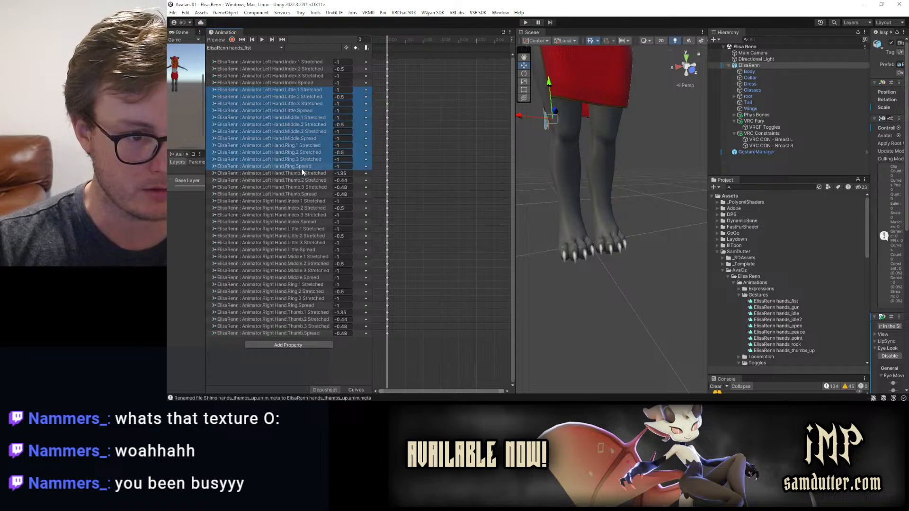
pyautogui.keyDown('ctrl'); pyautogui.click(303, 201); pyautogui.keyUp('ctrl')
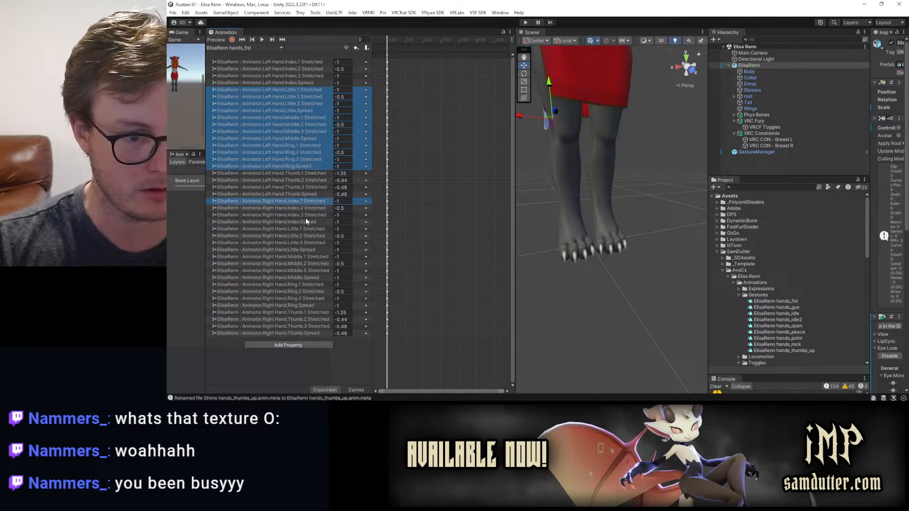
pyautogui.keyDown('ctrl'); pyautogui.keyDown('shift'); pyautogui.click(304, 305); pyautogui.keyUp('shift'); pyautogui.keyUp('ctrl')
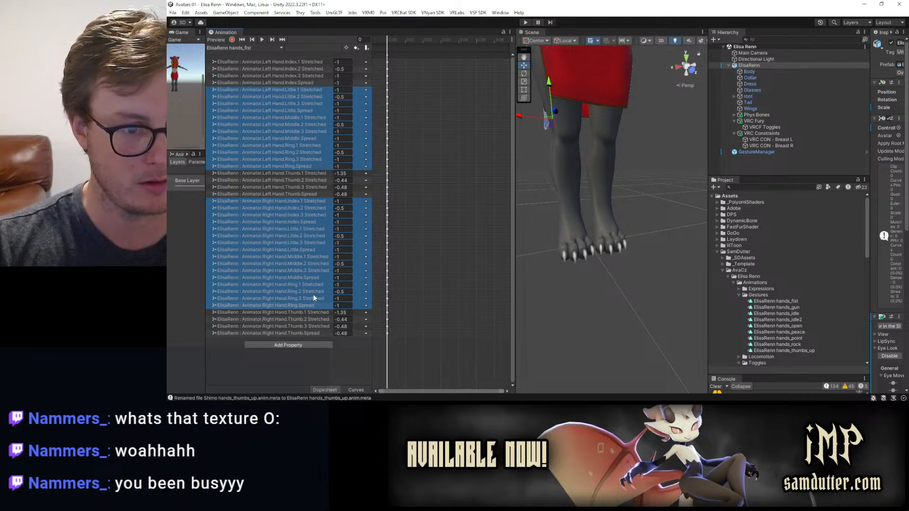
pyautogui.hotkey('ctrl', 'z')
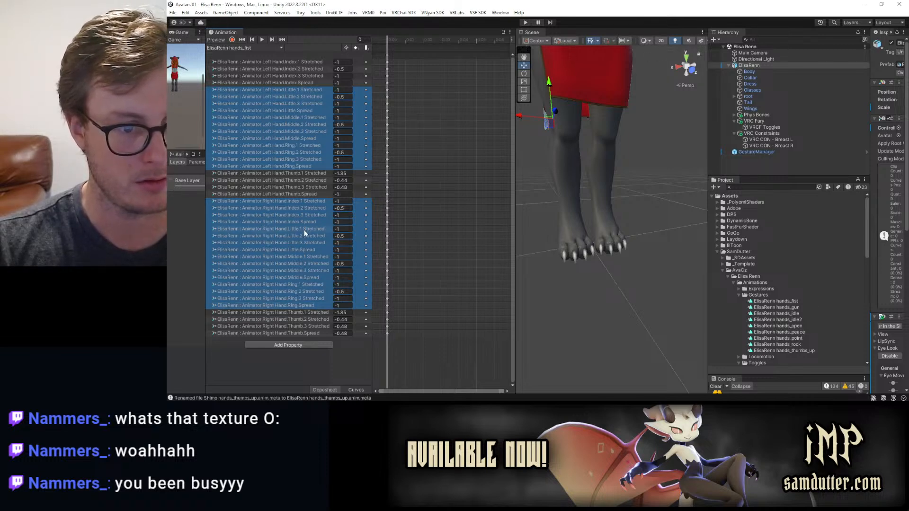
pyautogui.click(185, 13)
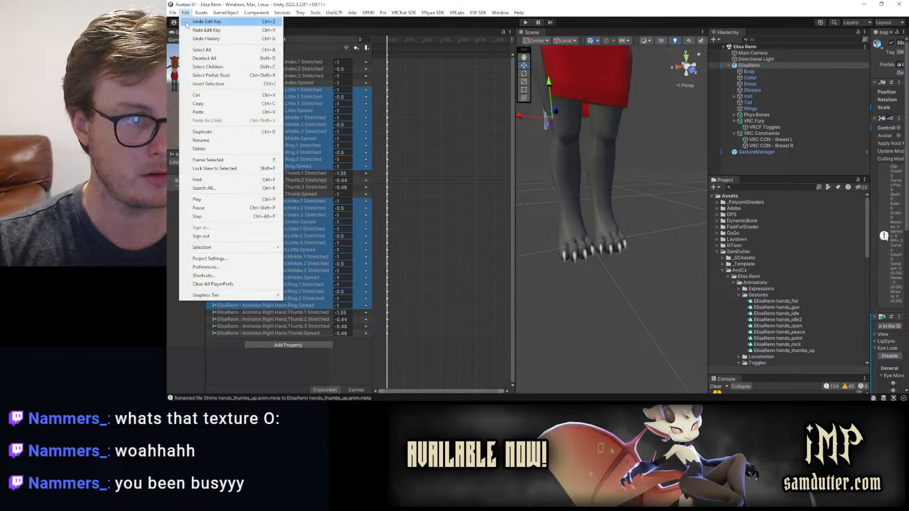
pyautogui.click(189, 30)
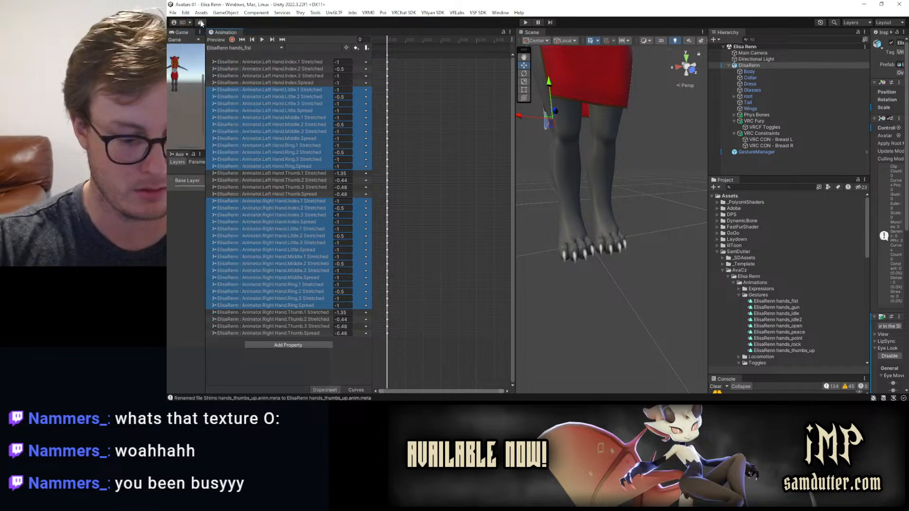
# Copy both hands' Little, Middle and Ring finger keys from ElisaRenn hands_fist into hands_gun and preview the gun pose.
pyautogui.click(303, 90)
pyautogui.keyDown('shift'); pyautogui.click(298, 166); pyautogui.keyUp('shift')
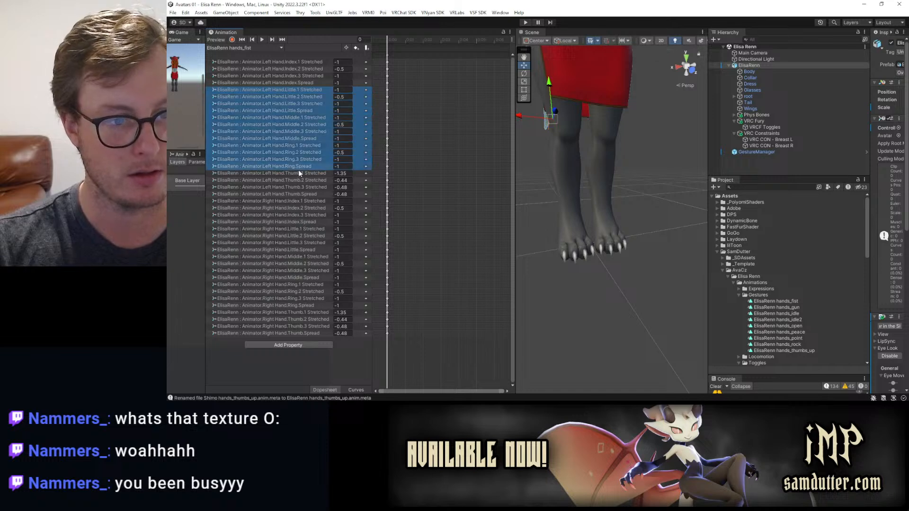
pyautogui.keyDown('ctrl'); pyautogui.click(295, 230); pyautogui.keyUp('ctrl')
pyautogui.keyDown('shift'); pyautogui.click(306, 305); pyautogui.keyUp('shift')
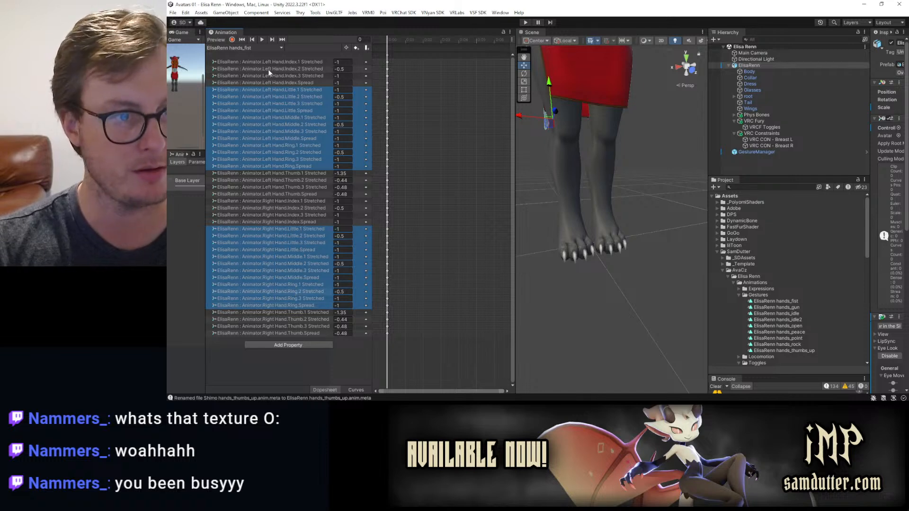
pyautogui.click(265, 48)
pyautogui.click(255, 67)
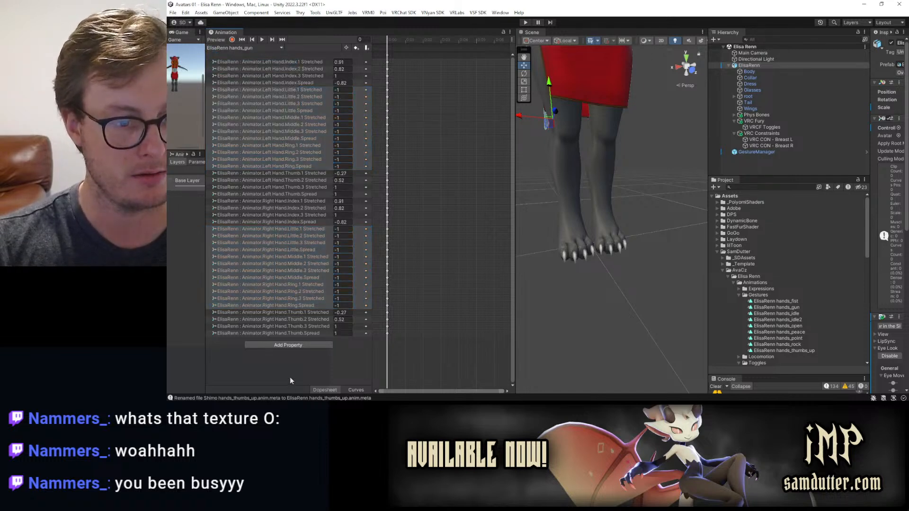
pyautogui.hotkey('ctrl', 'v')
pyautogui.keyDown('alt'); pyautogui.moveTo(617, 141); pyautogui.dragTo(614, 153); pyautogui.keyUp('alt')
pyautogui.click(222, 41)
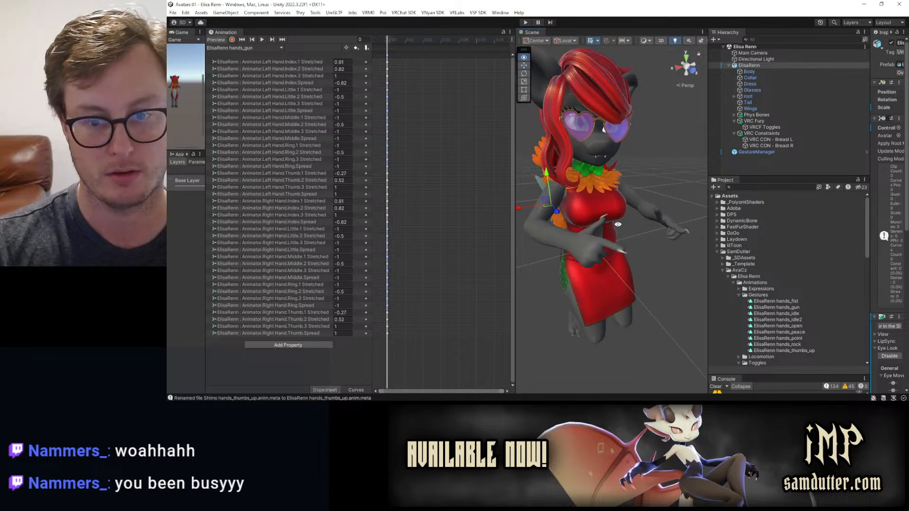
pyautogui.keyDown('alt'); pyautogui.moveTo(618, 203); pyautogui.dragTo(615, 224); pyautogui.keyUp('alt')
# Review the ElisaRenn hands_idle, hands_idle2 and hands_open clips, previewing the idle and open poses on the avatar.
pyautogui.click(250, 48)
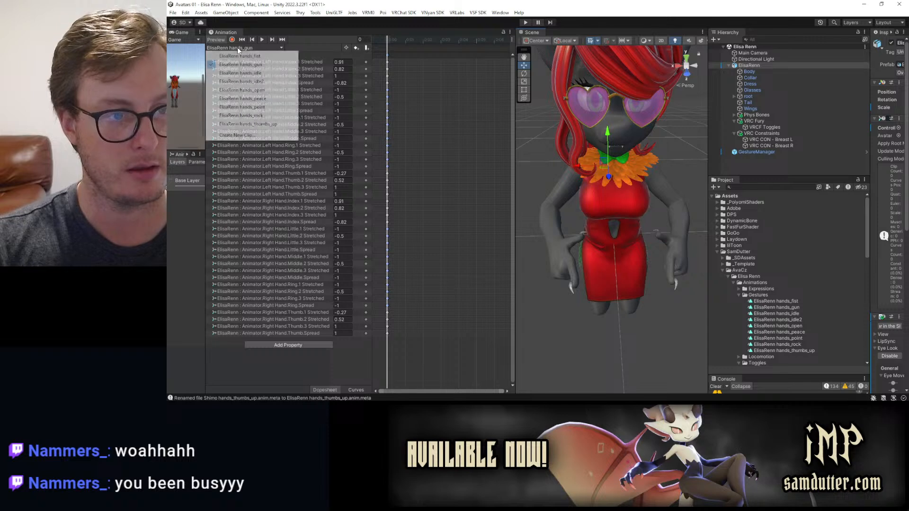
pyautogui.click(241, 74)
pyautogui.moveTo(579, 209)
pyautogui.keyDown('alt'); pyautogui.mouseDown()
pyautogui.moveTo(537, 158)
pyautogui.moveTo(621, 128)
pyautogui.moveTo(613, 179)
pyautogui.moveTo(580, 194)
pyautogui.mouseUp(); pyautogui.keyUp('alt')
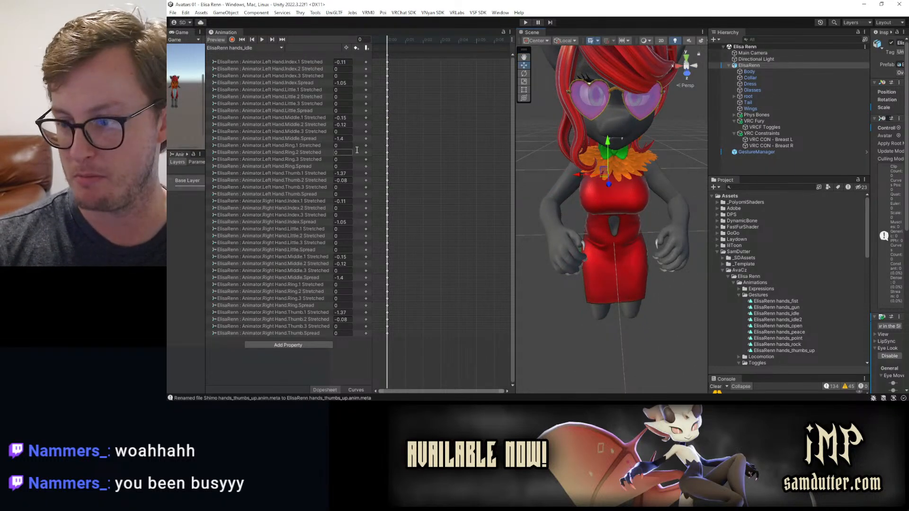
pyautogui.click(237, 50)
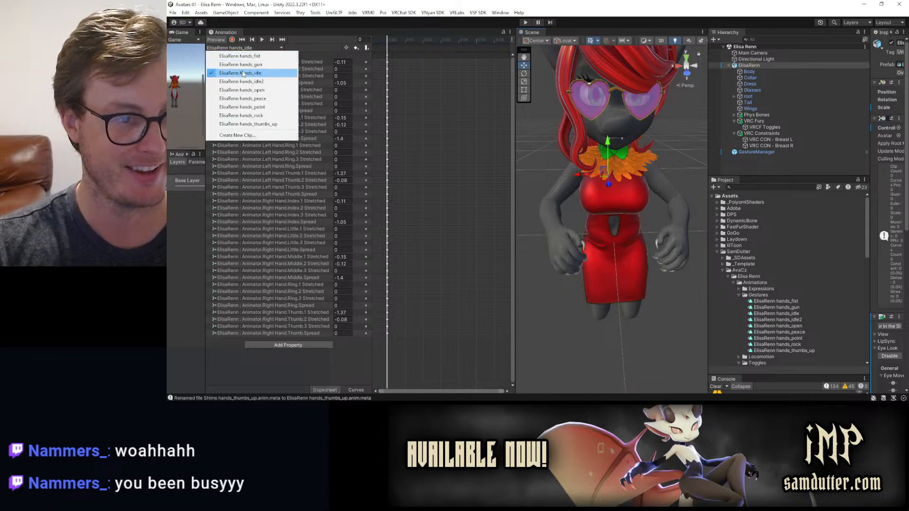
pyautogui.click(239, 81)
pyautogui.click(223, 48)
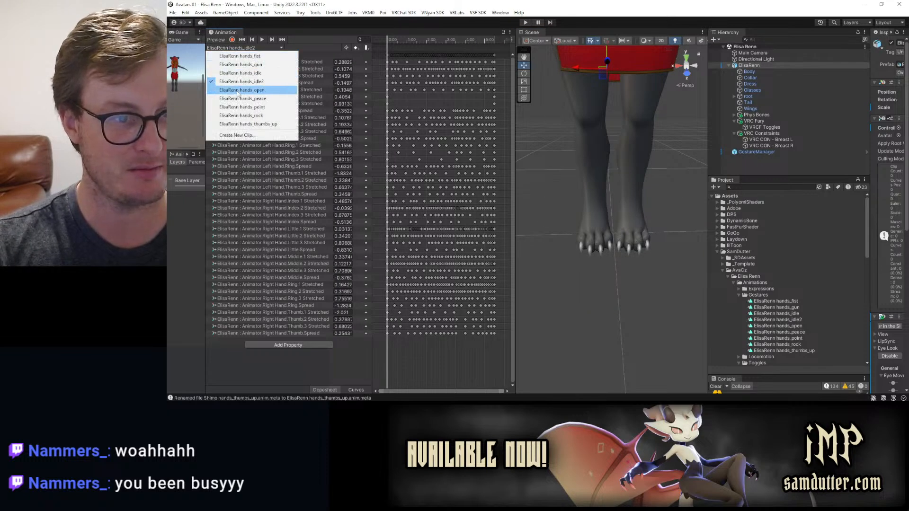
pyautogui.click(240, 90)
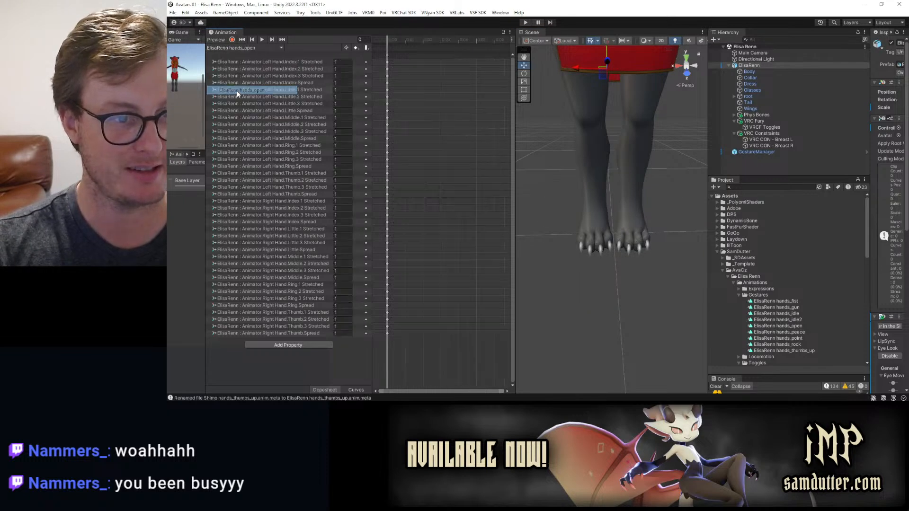
pyautogui.click(218, 42)
pyautogui.keyDown('alt'); pyautogui.moveTo(627, 246); pyautogui.dragTo(609, 212); pyautogui.keyUp('alt')
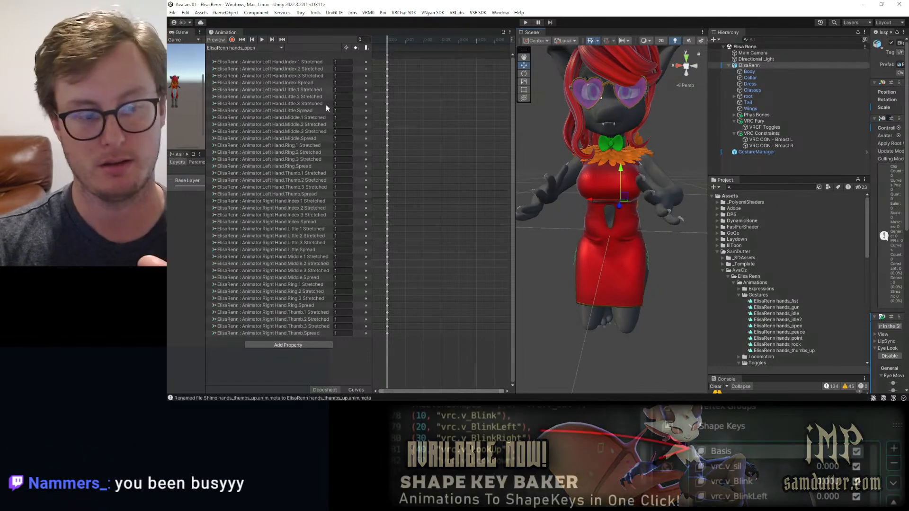
# Open the ElisaRenn hands_peace clip and preview its hand pose on the avatar.
pyautogui.click(263, 48)
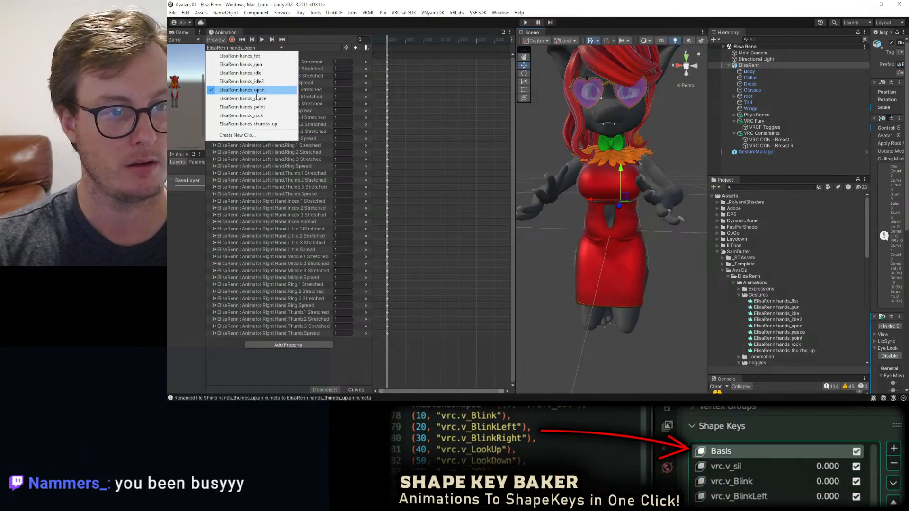
pyautogui.click(242, 98)
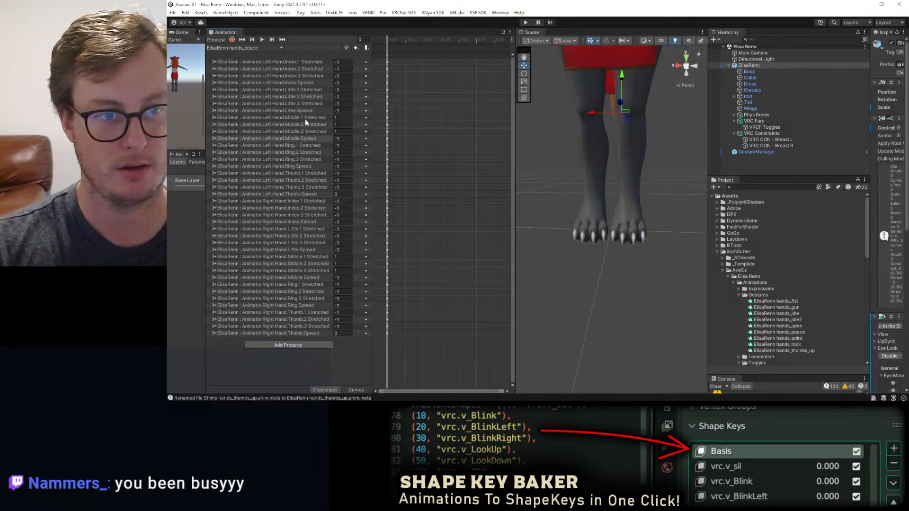
pyautogui.click(213, 40)
pyautogui.keyDown('alt'); pyautogui.moveTo(571, 184); pyautogui.dragTo(635, 174); pyautogui.keyUp('alt')
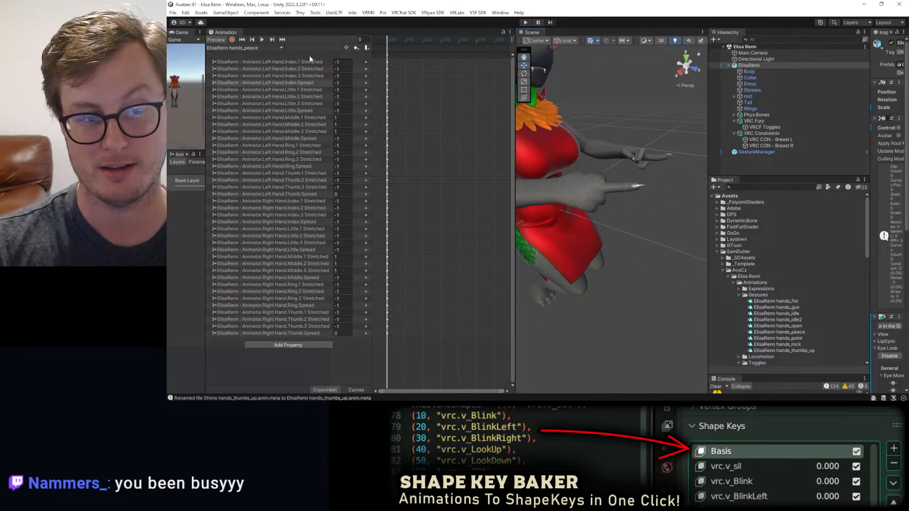
# Copy all finger keys from ElisaRenn hands_fist into ElisaRenn hands_peace and preview the resulting pose.
pyautogui.click(257, 49)
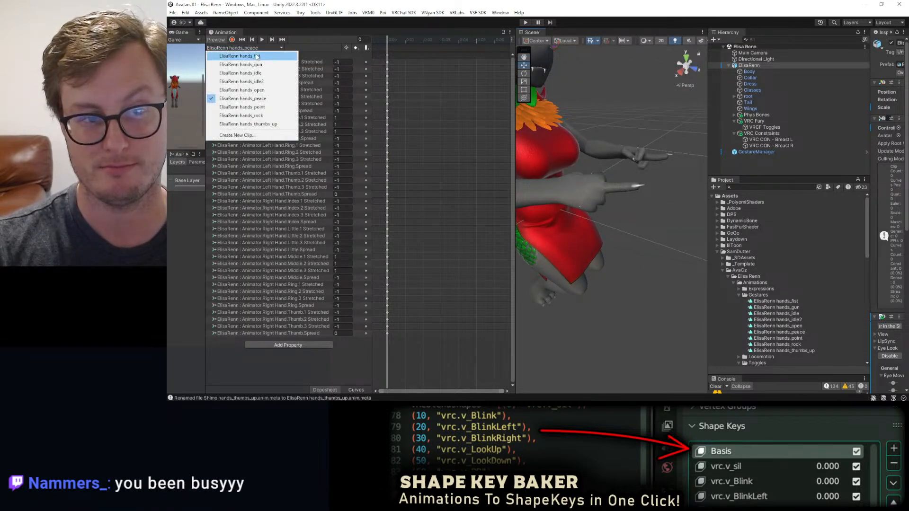
pyautogui.click(256, 56)
pyautogui.click(274, 62)
pyautogui.keyDown('shift'); pyautogui.click(325, 333); pyautogui.keyUp('shift')
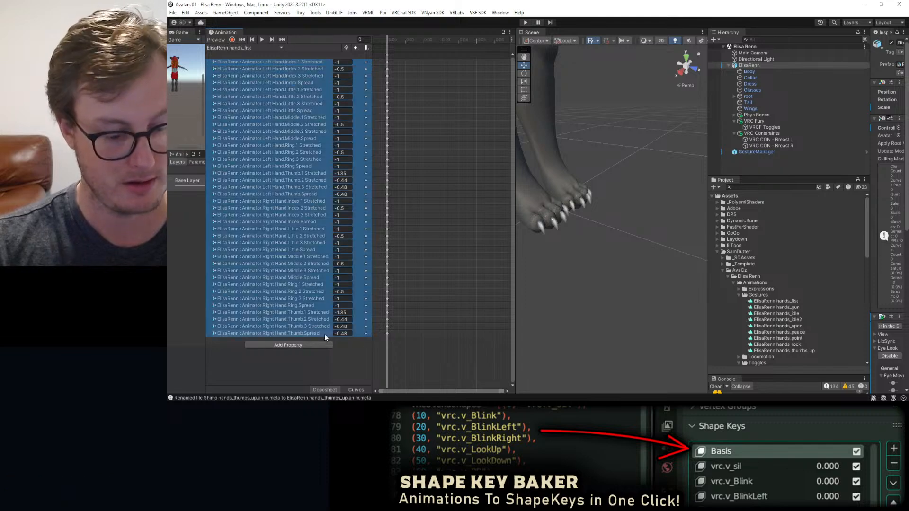
pyautogui.click(257, 48)
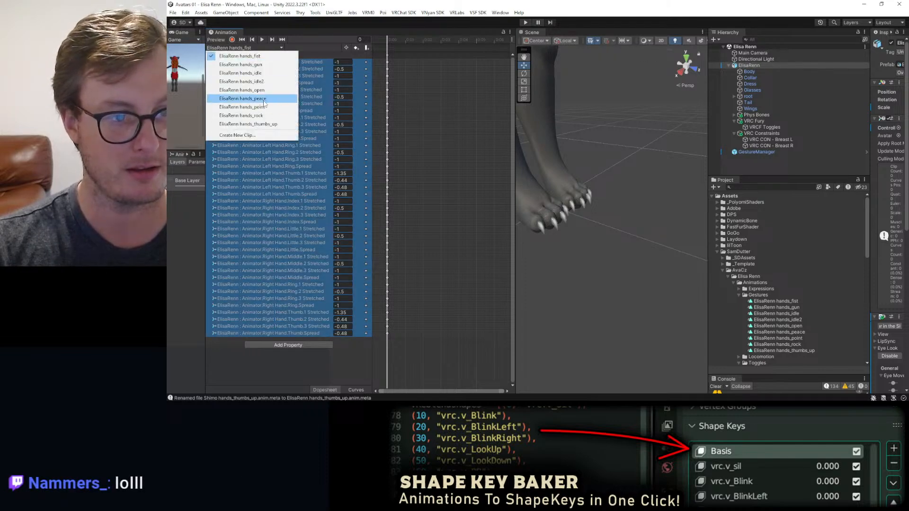
pyautogui.click(263, 99)
pyautogui.click(219, 39)
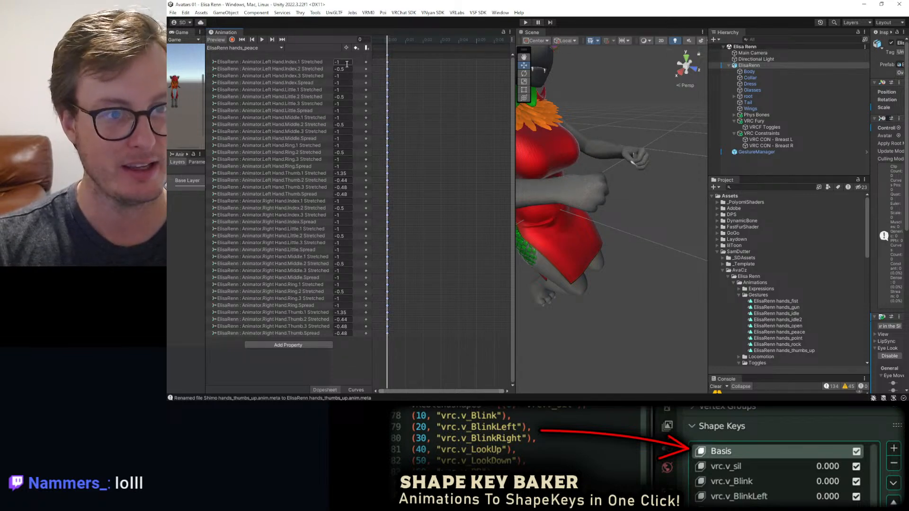
# Extend the left index finger in hands_peace: all three Index Stretched values 1 and Index.Spread 0.83.
pyautogui.write('1')
pyautogui.press('Tab')
pyautogui.write('1')
pyautogui.press('Tab')
pyautogui.write('1')
pyautogui.press('Tab')
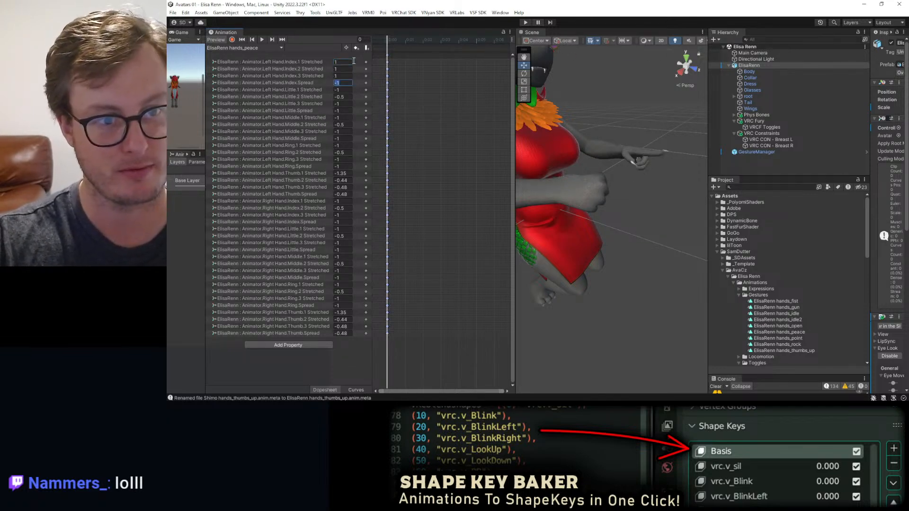
pyautogui.write('0')
pyautogui.keyDown('alt'); pyautogui.moveTo(611, 166); pyautogui.dragTo(646, 126); pyautogui.keyUp('alt')
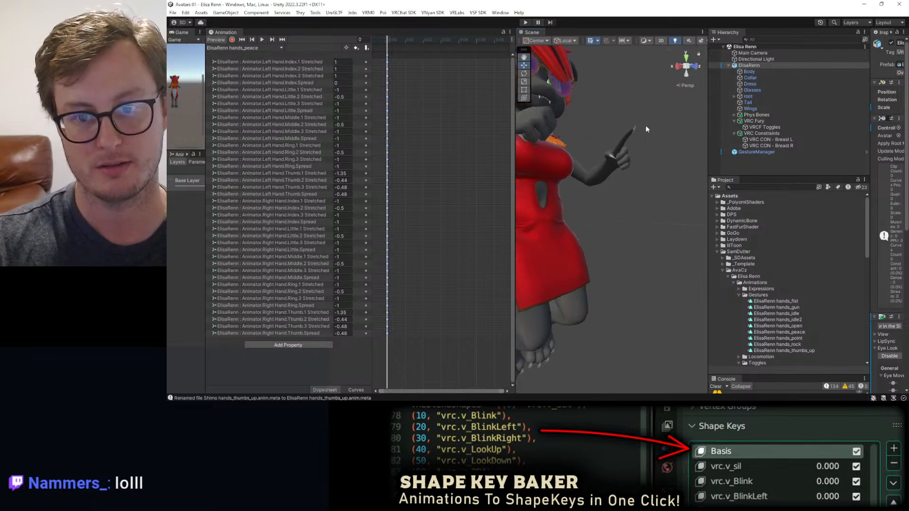
pyautogui.scroll(3, 646, 126)
pyautogui.moveTo(328, 84); pyautogui.dragTo(338, 84)
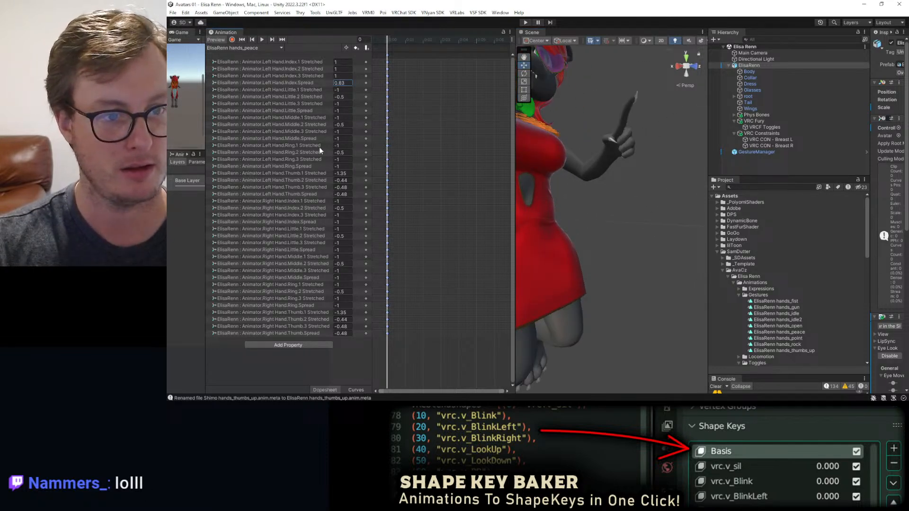
# Extend the left middle finger in hands_peace: all three Middle Stretched values 1 and Middle.Spread -1.97.
pyautogui.write('1')
pyautogui.press('Tab')
pyautogui.write('1')
pyautogui.press('Tab')
pyautogui.write('1')
pyautogui.write('0')
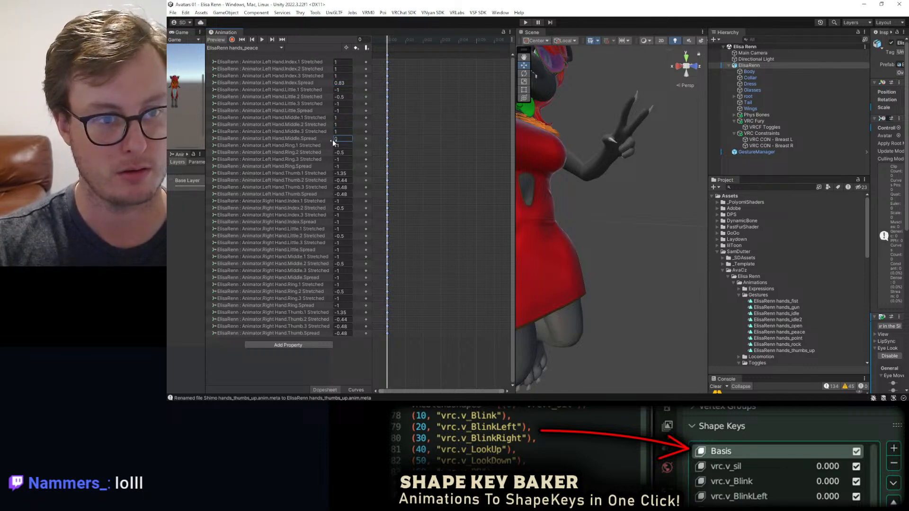
pyautogui.moveTo(321, 138); pyautogui.dragTo(300, 138)
# Tuck the left thumb over the folded fingers by setting Thumb.1 Stretched to -1.94 and Thumb.Spread to -1.08.
pyautogui.keyDown('alt'); pyautogui.moveTo(573, 150); pyautogui.dragTo(600, 180); pyautogui.keyUp('alt')
pyautogui.moveTo(583, 161); pyautogui.dragTo(626, 164, button='middle')
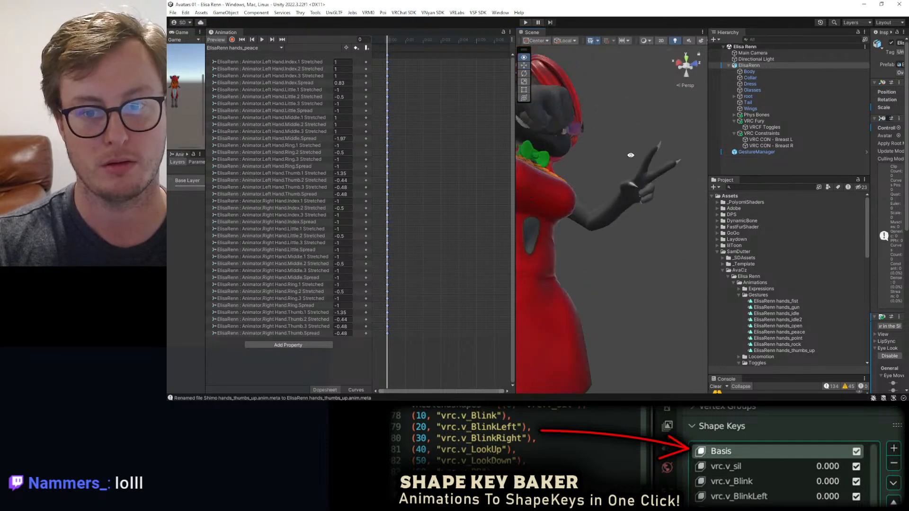
pyautogui.scroll(3, 645, 170)
pyautogui.keyDown('alt'); pyautogui.moveTo(645, 171); pyautogui.dragTo(621, 192); pyautogui.keyUp('alt')
pyautogui.scroll(2, 645, 169)
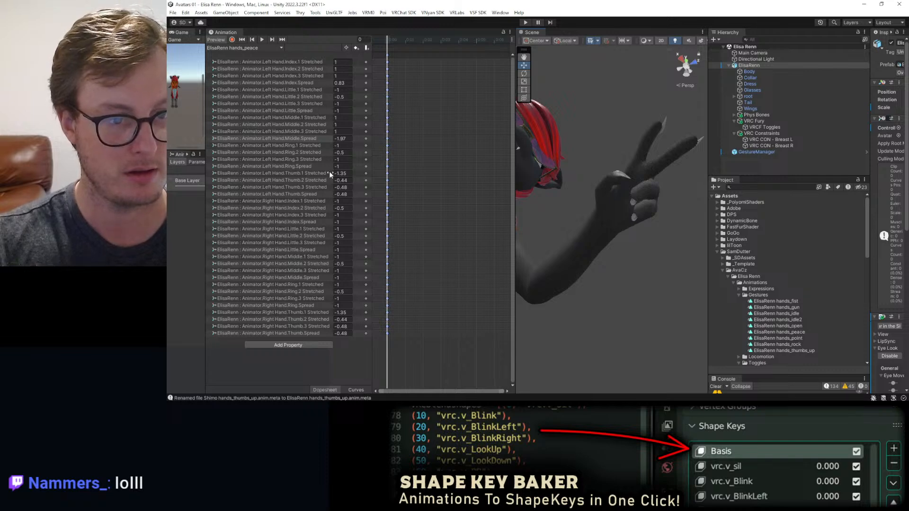
pyautogui.moveTo(329, 172); pyautogui.dragTo(322, 192)
pyautogui.keyDown('alt'); pyautogui.moveTo(619, 182); pyautogui.dragTo(564, 249); pyautogui.keyUp('alt')
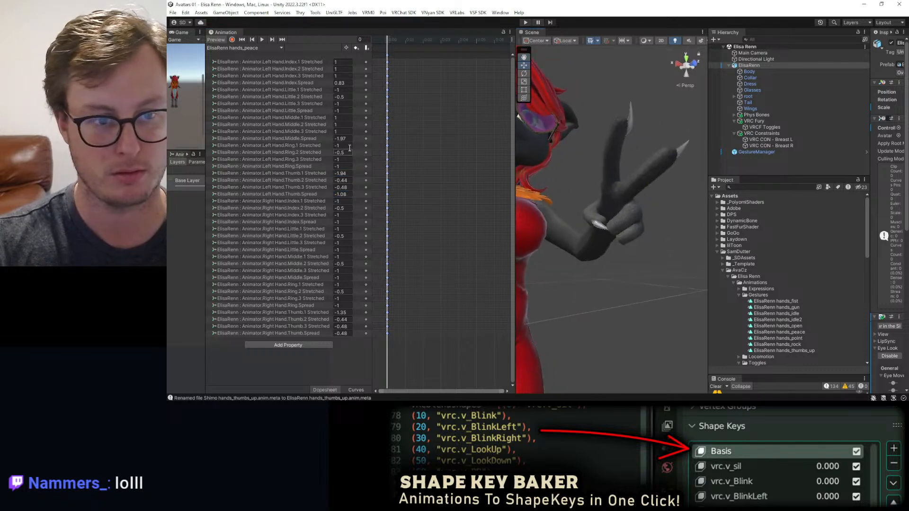
pyautogui.keyDown('alt'); pyautogui.moveTo(570, 181); pyautogui.dragTo(634, 141); pyautogui.keyUp('alt')
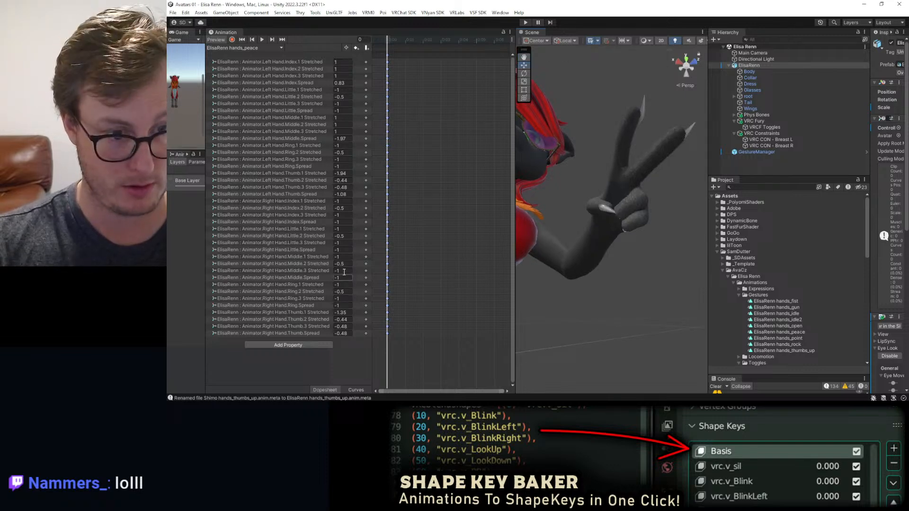
# Match the right index finger to the left: all three Index Stretched values 1 and Index.Spread 0.83.
pyautogui.click(343, 202)
pyautogui.write('1')
pyautogui.press('Tab')
pyautogui.write('1')
pyautogui.press('Tab')
pyautogui.write('1')
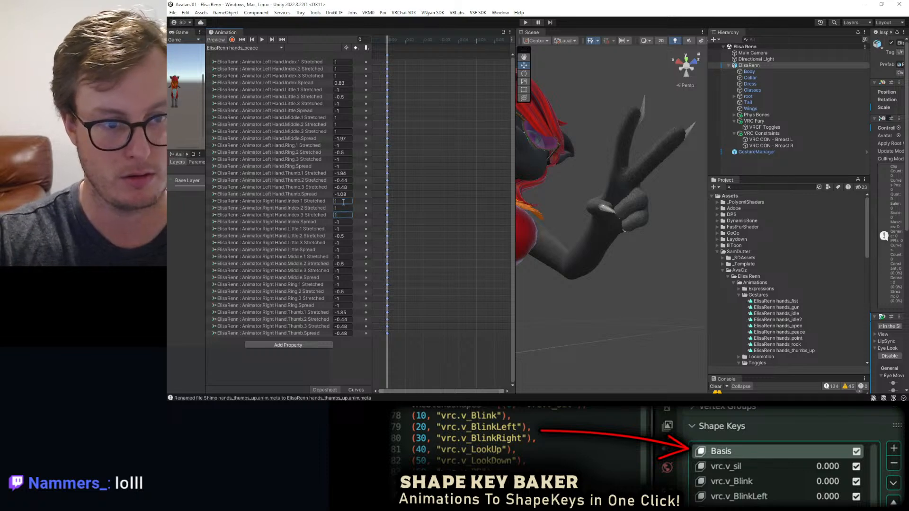
pyautogui.press('Tab')
pyautogui.press('Tab')
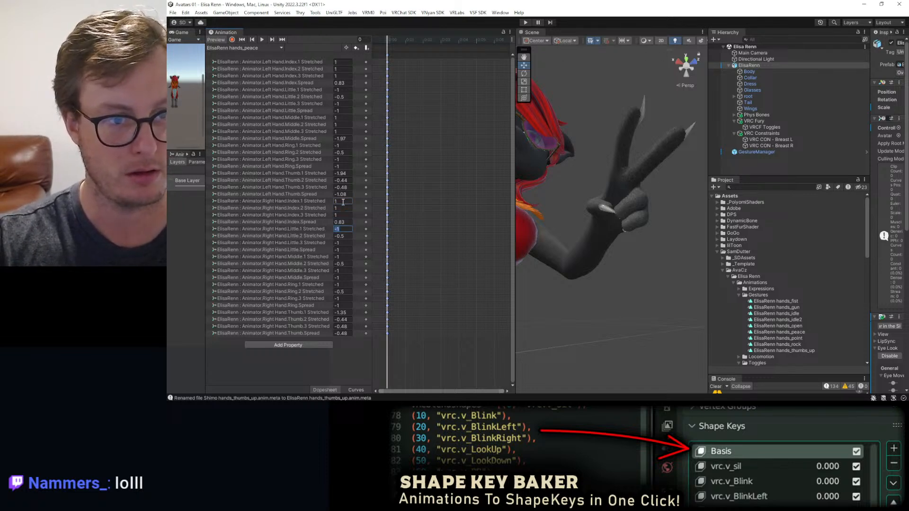
# Match the right middle finger to the left: all three Middle Stretched values 1 and Middle.Spread -1.97.
pyautogui.press('Tab')
pyautogui.press('Tab')
pyautogui.press('Tab')
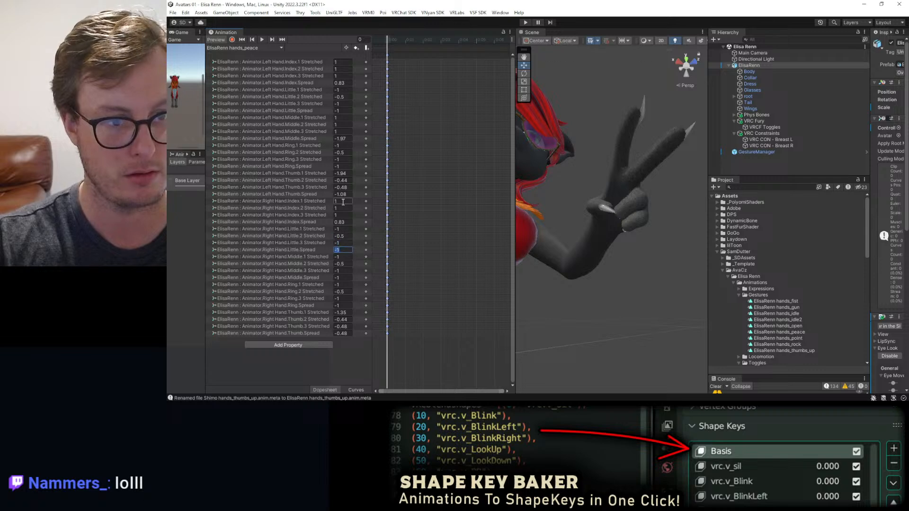
pyautogui.press('Tab')
pyautogui.write('1')
pyautogui.press('Tab')
pyautogui.write('1')
pyautogui.press('Tab')
pyautogui.write('1')
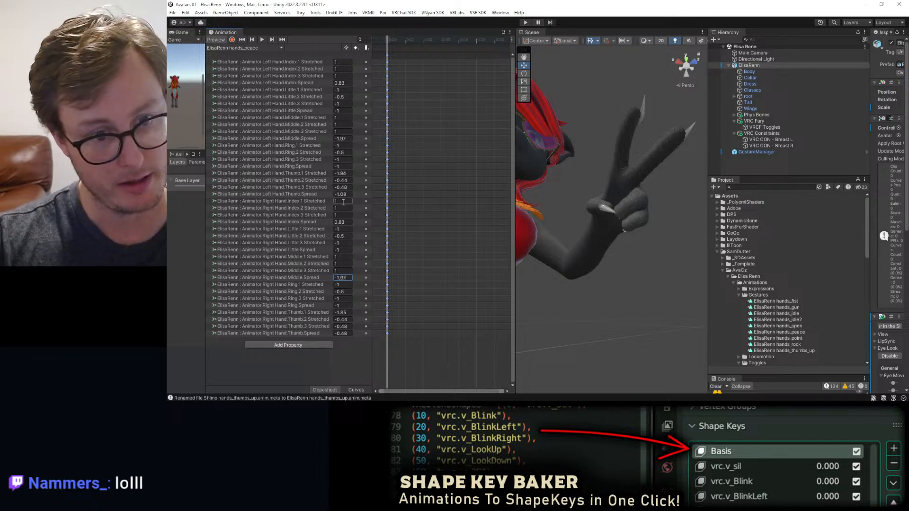
# Set the right Thumb.1 Stretched to -1.94 and Thumb.Spread to -1.08, and check both hands on the avatar.
pyautogui.press('Tab')
pyautogui.press('Tab')
pyautogui.press('Tab')
pyautogui.press('Tab')
pyautogui.press('Tab')
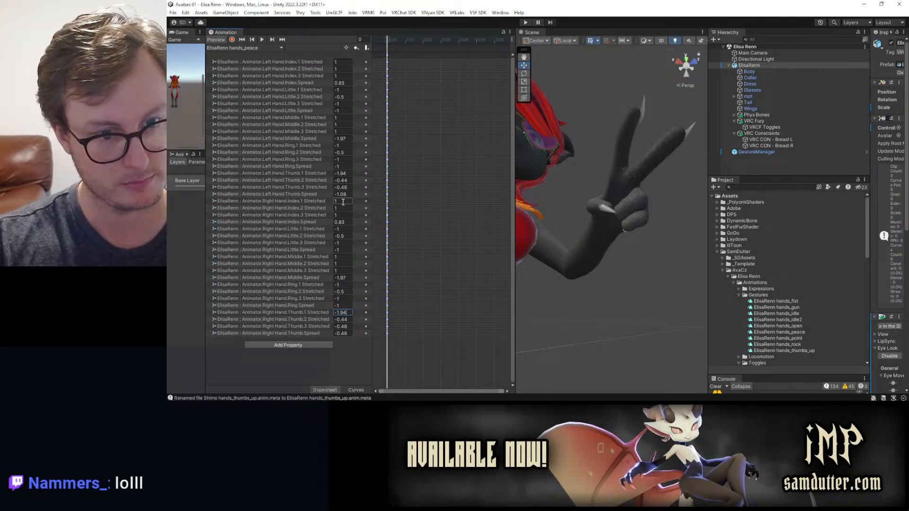
pyautogui.press('Tab')
pyautogui.press('Tab')
pyautogui.press('Tab')
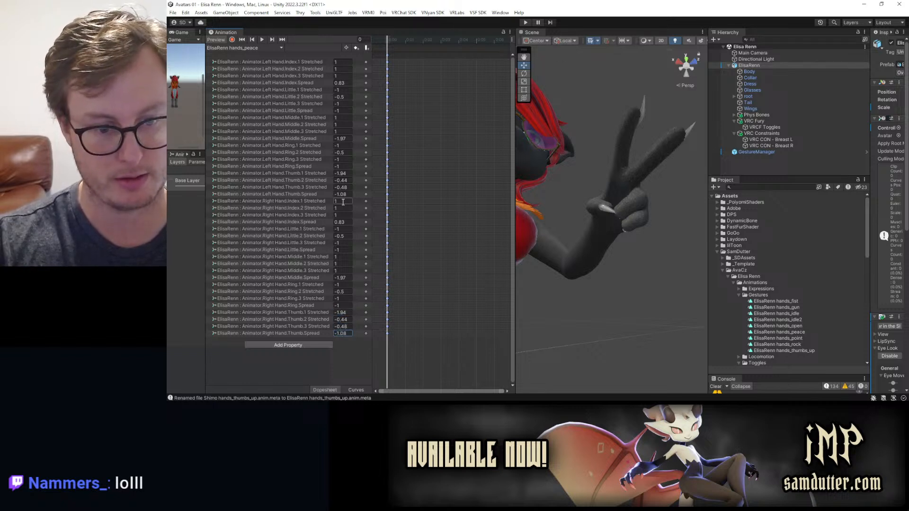
pyautogui.scroll(-5, 615, 186)
pyautogui.keyDown('alt'); pyautogui.moveTo(643, 197); pyautogui.dragTo(614, 223); pyautogui.keyUp('alt')
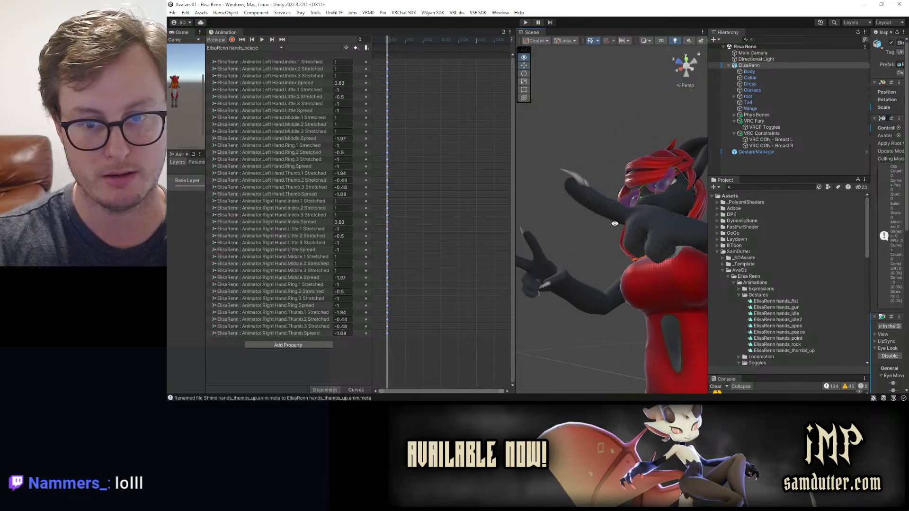
# Set Index.2 Stretched and Middle.2 Stretched to 0.8 on both hands in hands_peace and check the pose.
pyautogui.click(334, 62)
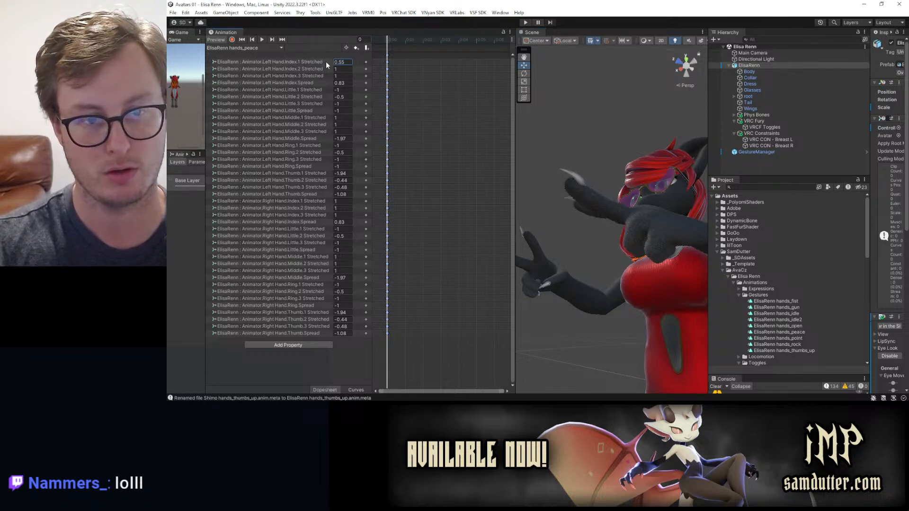
pyautogui.click(330, 70)
pyautogui.keyDown('alt'); pyautogui.moveTo(574, 149); pyautogui.dragTo(570, 176); pyautogui.keyUp('alt')
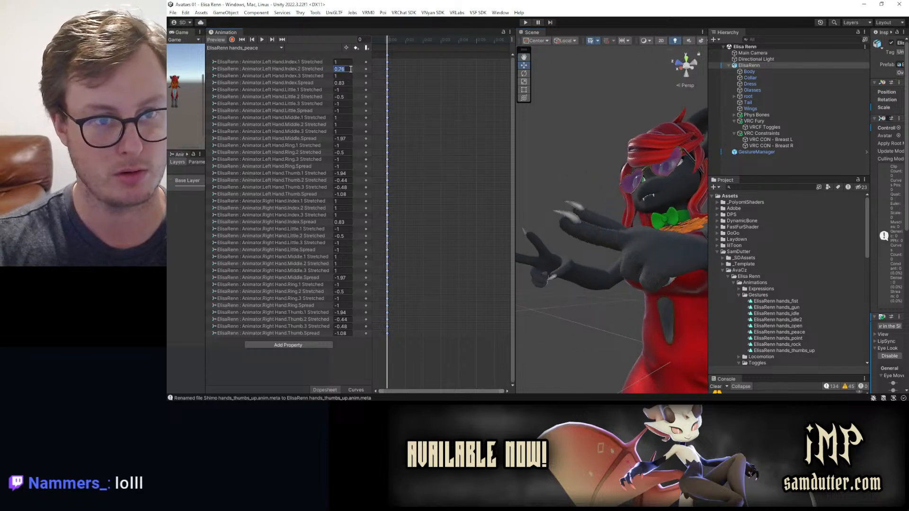
pyautogui.write('0.8')
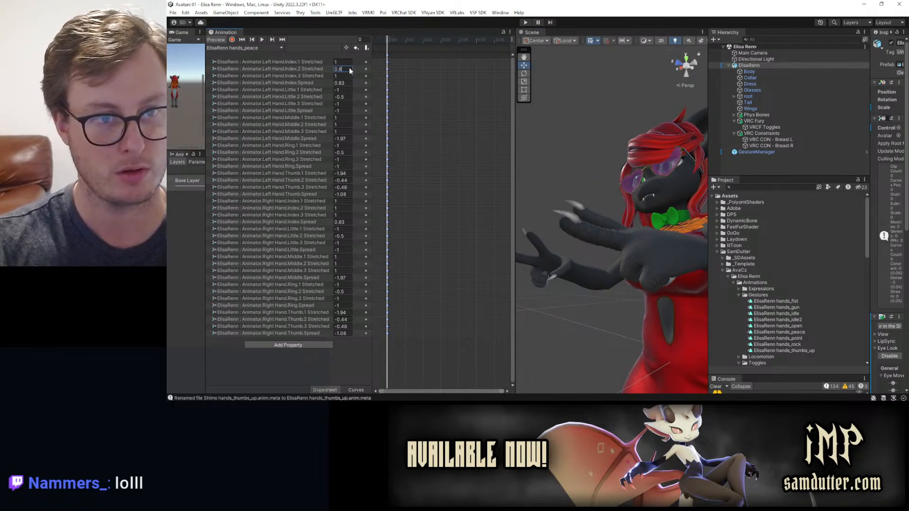
pyautogui.click(349, 124)
pyautogui.write('0.8')
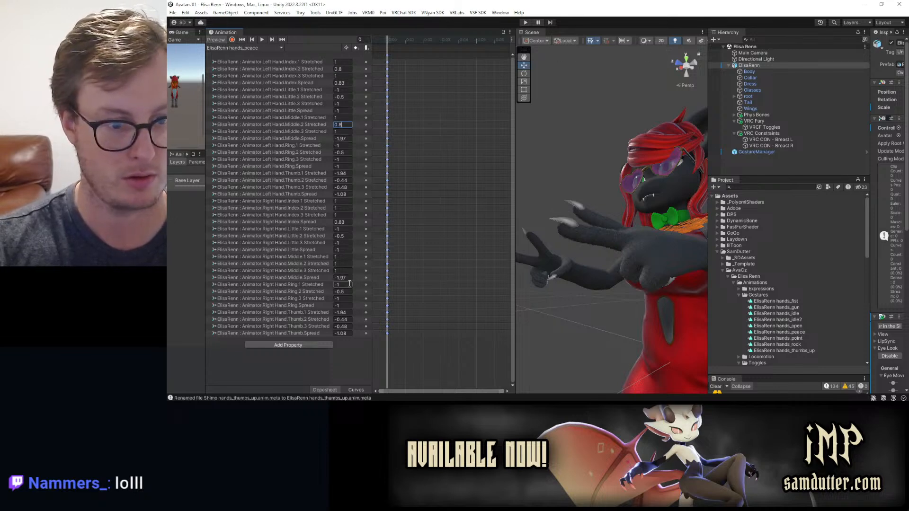
pyautogui.click(343, 208)
pyautogui.write('0.8')
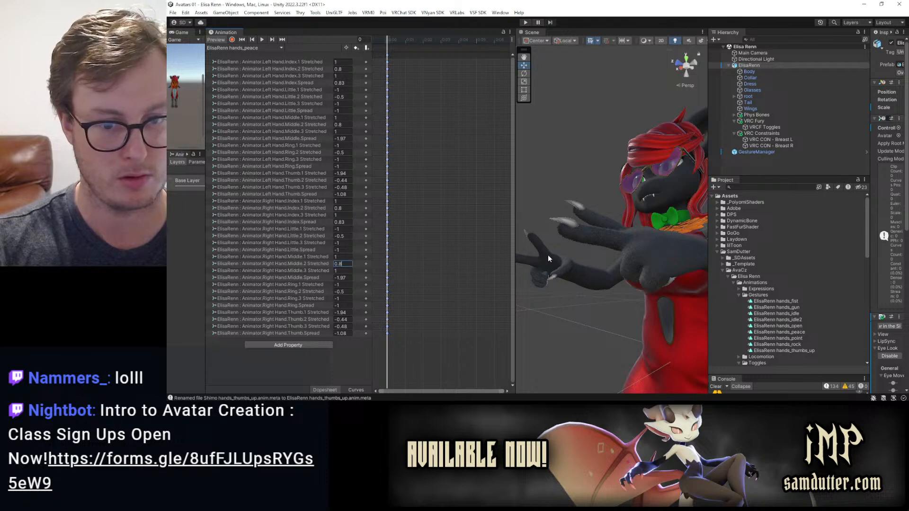
pyautogui.keyDown('alt'); pyautogui.moveTo(547, 256); pyautogui.dragTo(750, 196); pyautogui.keyUp('alt')
pyautogui.keyDown('alt'); pyautogui.moveTo(604, 242); pyautogui.dragTo(543, 141); pyautogui.keyUp('alt')
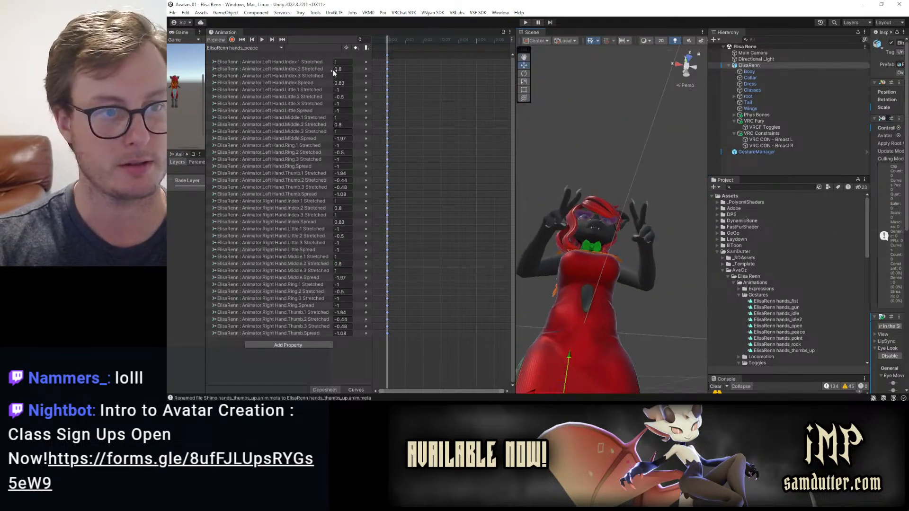
pyautogui.click(274, 47)
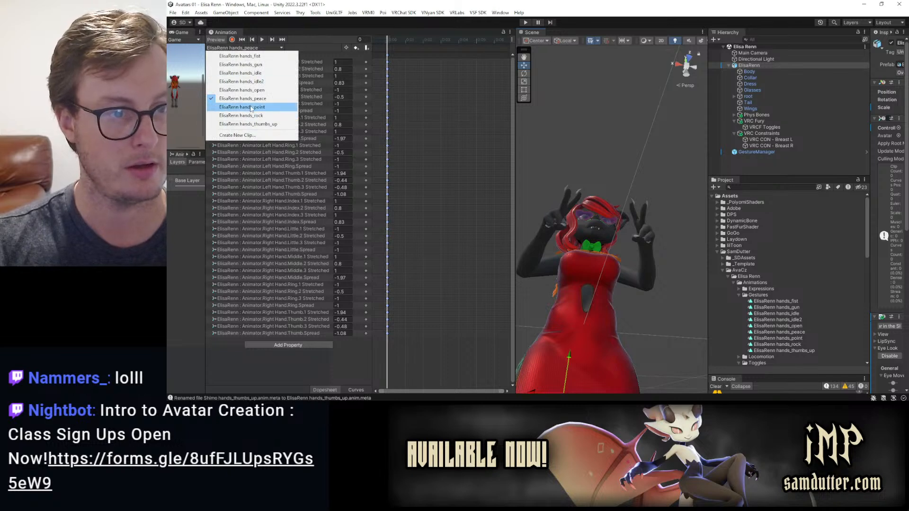
pyautogui.click(232, 57)
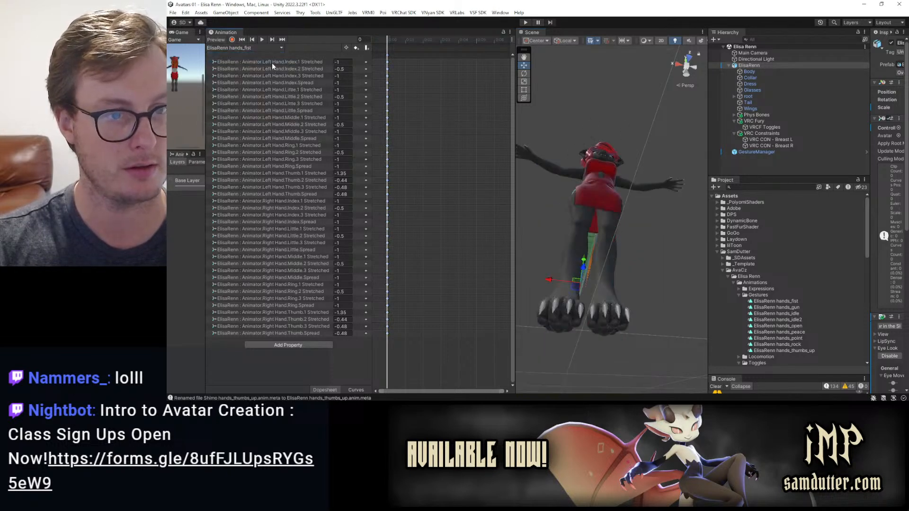
pyautogui.click(272, 62)
pyautogui.keyDown('shift'); pyautogui.click(282, 334); pyautogui.keyUp('shift')
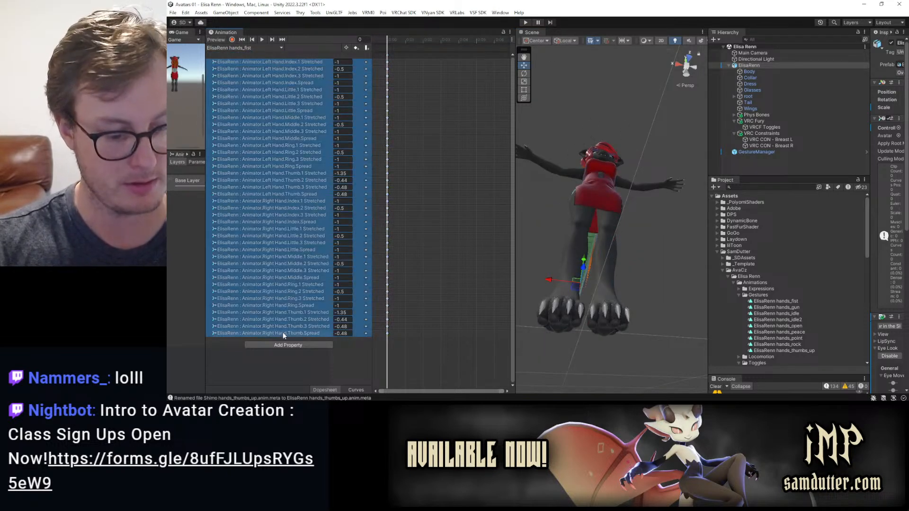
# Copy all left and right hand finger values from hands_gun into hands_point and preview the pose on the avatar.
pyautogui.click(252, 47)
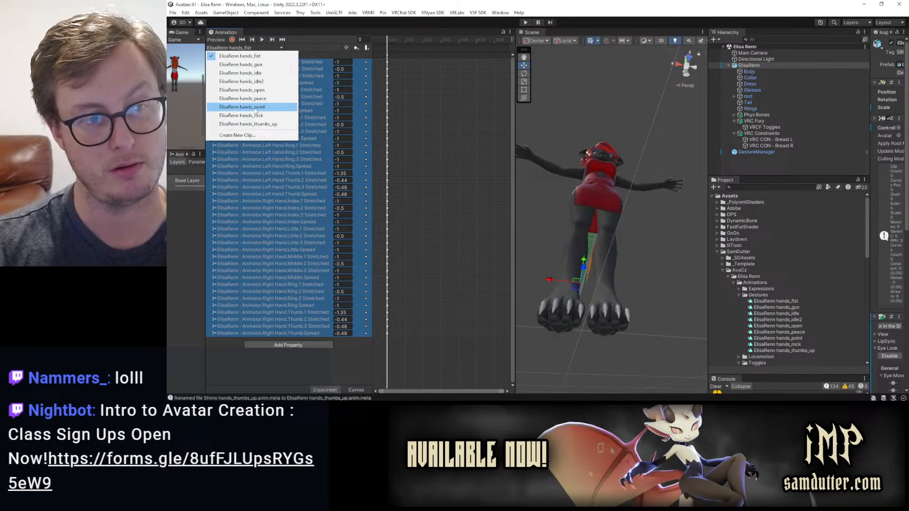
pyautogui.click(255, 67)
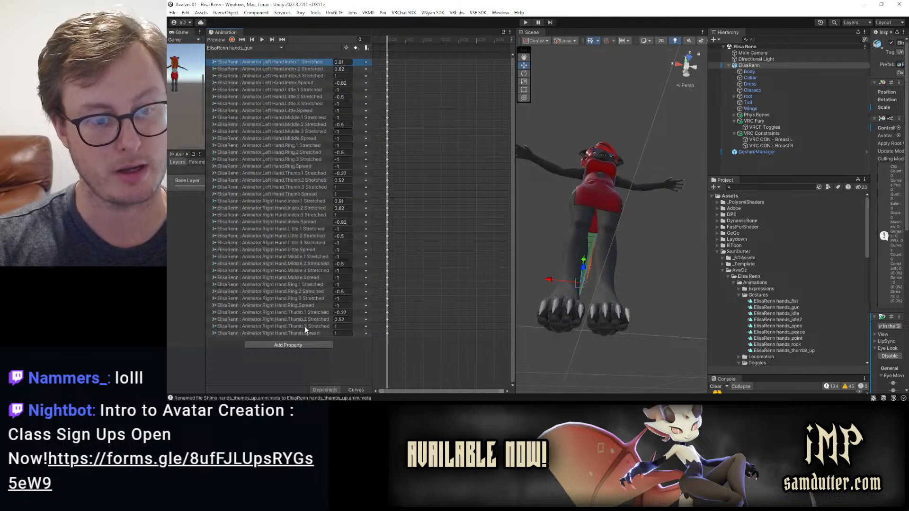
pyautogui.keyDown('shift'); pyautogui.click(305, 332); pyautogui.keyUp('shift')
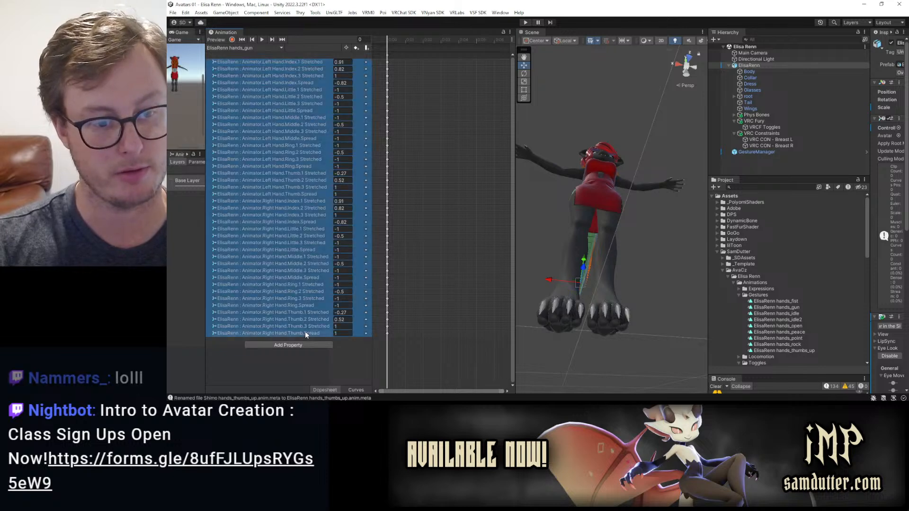
pyautogui.click(246, 47)
pyautogui.click(251, 107)
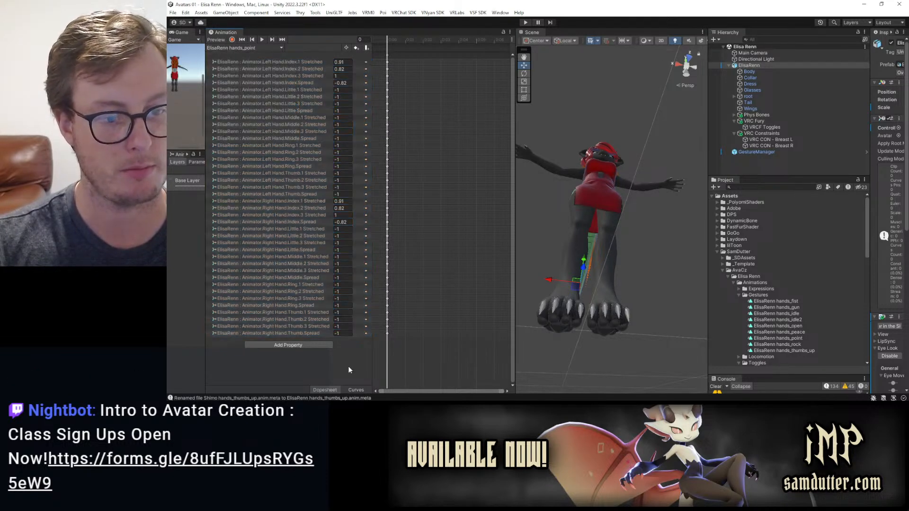
pyautogui.click(222, 37)
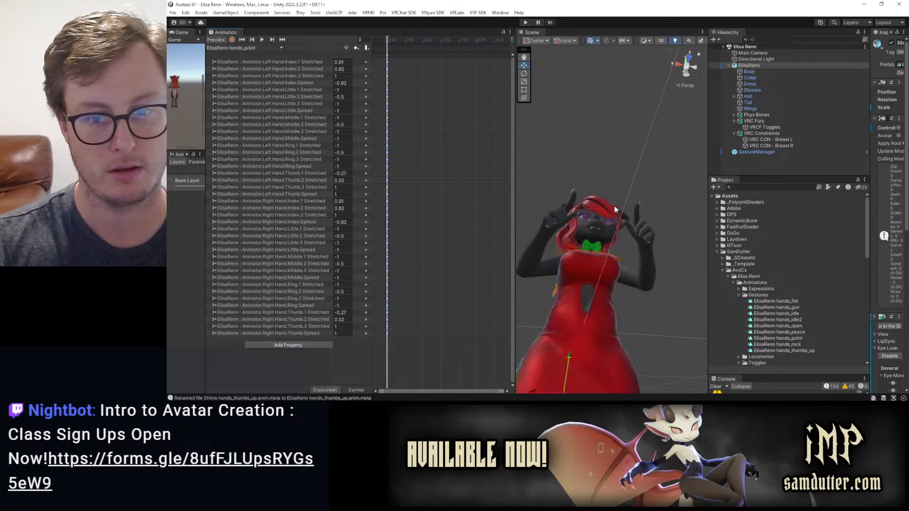
pyautogui.keyDown('alt'); pyautogui.moveTo(614, 205); pyautogui.dragTo(628, 270); pyautogui.keyUp('alt')
# Copy the four left and four right thumb values from hands_fist into hands_point and check the pose.
pyautogui.click(246, 47)
pyautogui.click(250, 57)
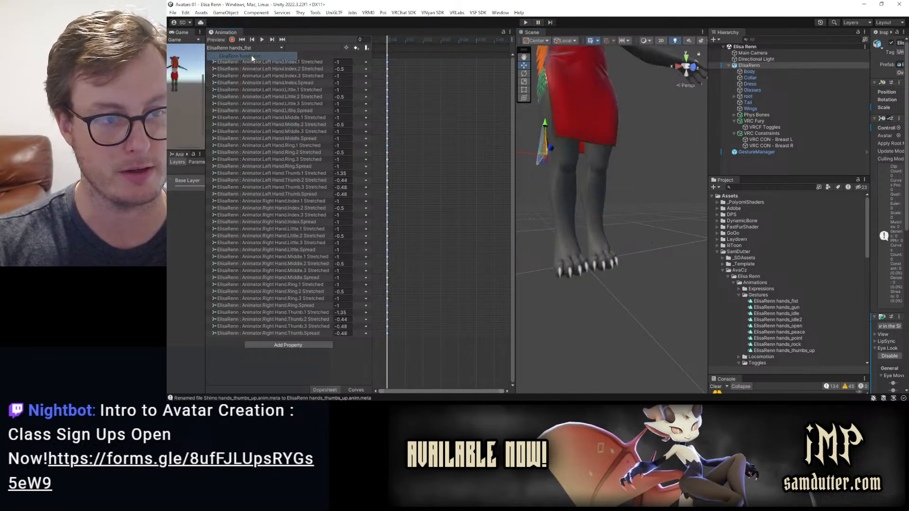
pyautogui.click(292, 174)
pyautogui.keyDown('shift'); pyautogui.click(292, 194); pyautogui.keyUp('shift')
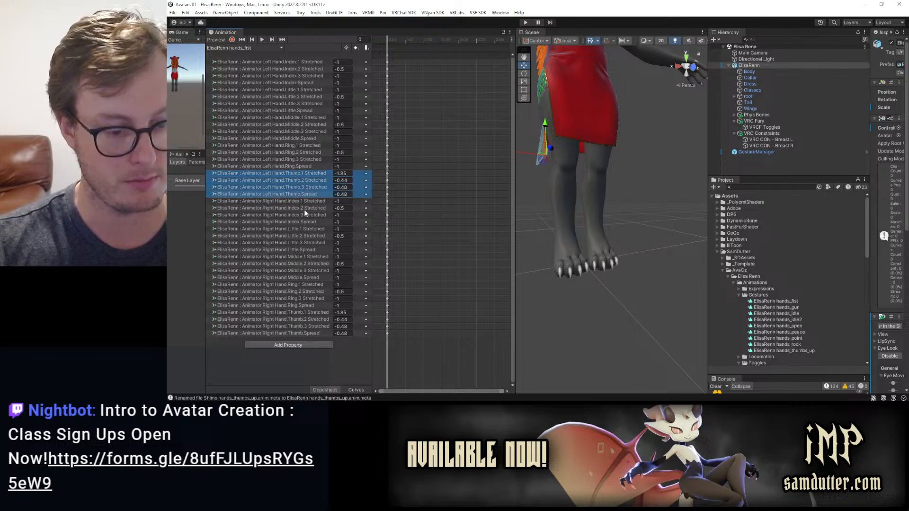
pyautogui.keyDown('ctrl'); pyautogui.click(309, 314); pyautogui.keyUp('ctrl')
pyautogui.keyDown('shift'); pyautogui.click(308, 333); pyautogui.keyUp('shift')
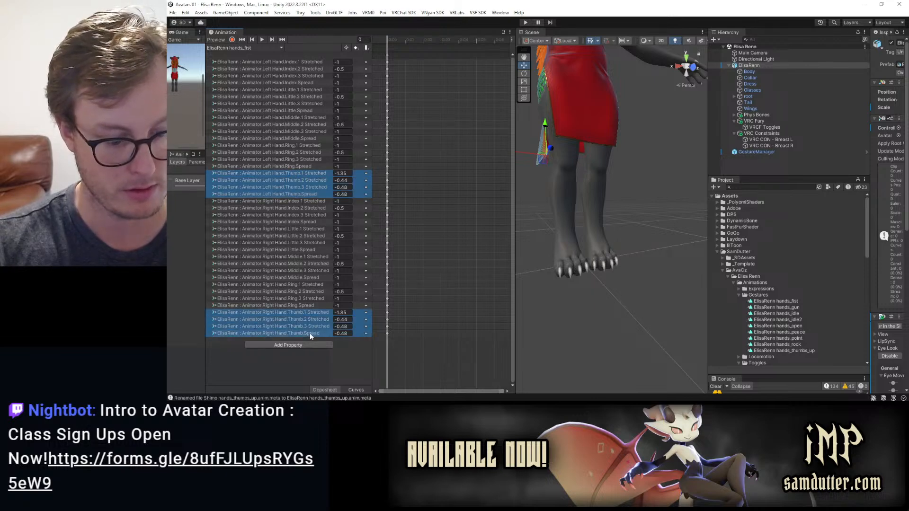
pyautogui.click(253, 47)
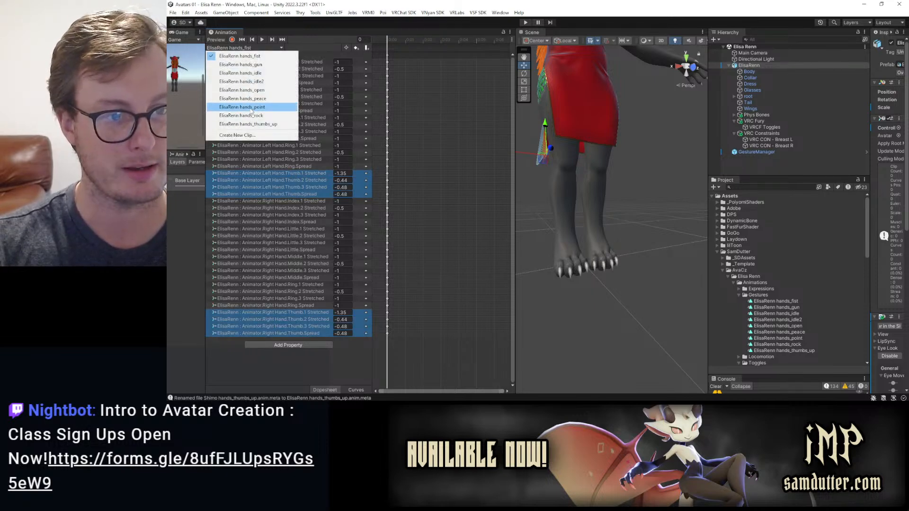
pyautogui.click(252, 112)
pyautogui.click(213, 42)
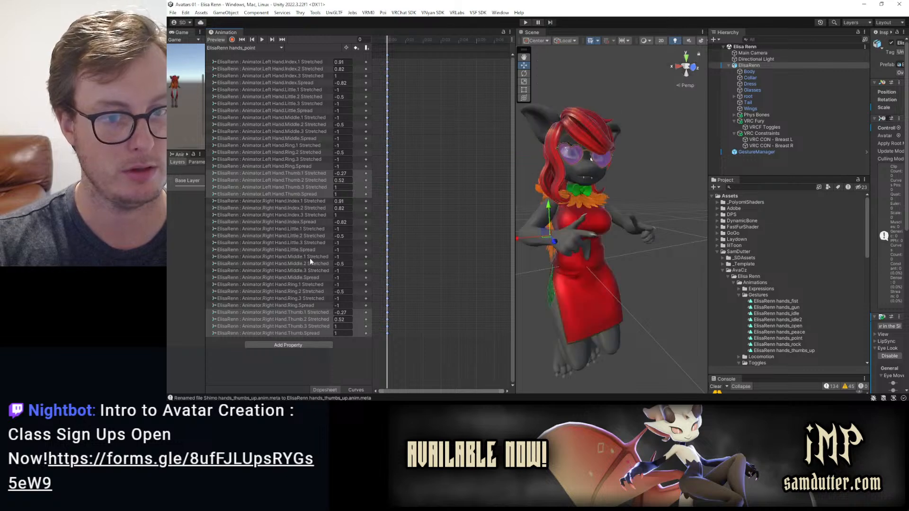
pyautogui.click(351, 371)
pyautogui.hotkey('ctrl', 'v')
pyautogui.keyDown('alt'); pyautogui.moveTo(634, 284); pyautogui.dragTo(602, 275); pyautogui.keyUp('alt')
# Paste the fist thumb values into both hands of hands_rock (Thumb.1 -1.35, Thumb.2 -0.44, Thumb.3 and Spread -0.48) and check the pose.
pyautogui.click(251, 48)
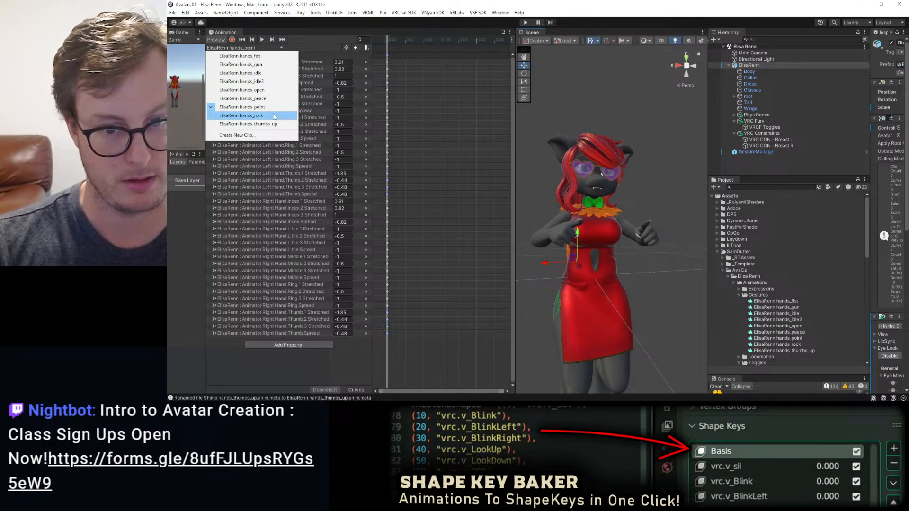
pyautogui.click(296, 332)
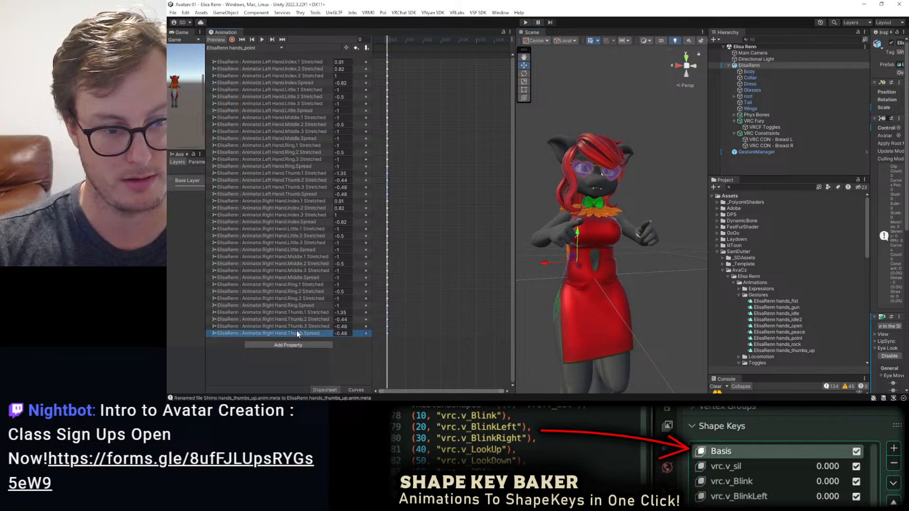
pyautogui.keyDown('shift'); pyautogui.click(295, 61); pyautogui.keyUp('shift')
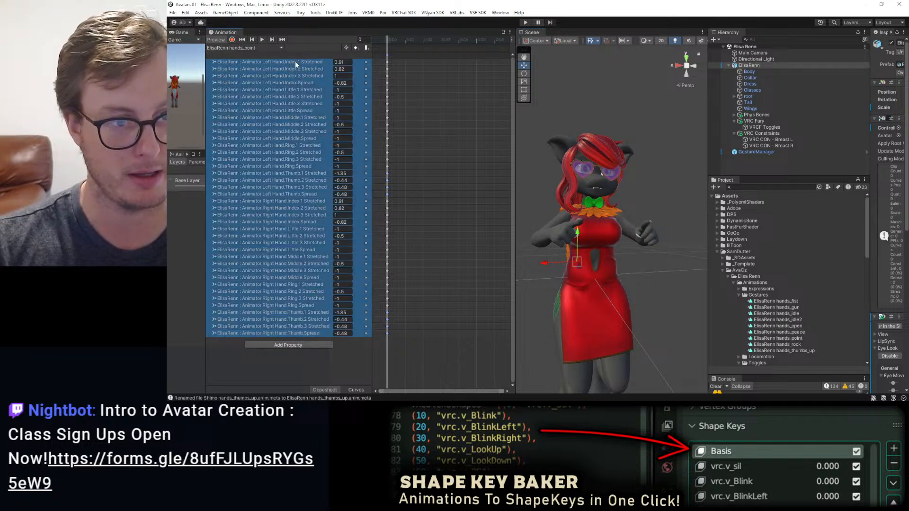
pyautogui.click(259, 49)
pyautogui.click(256, 115)
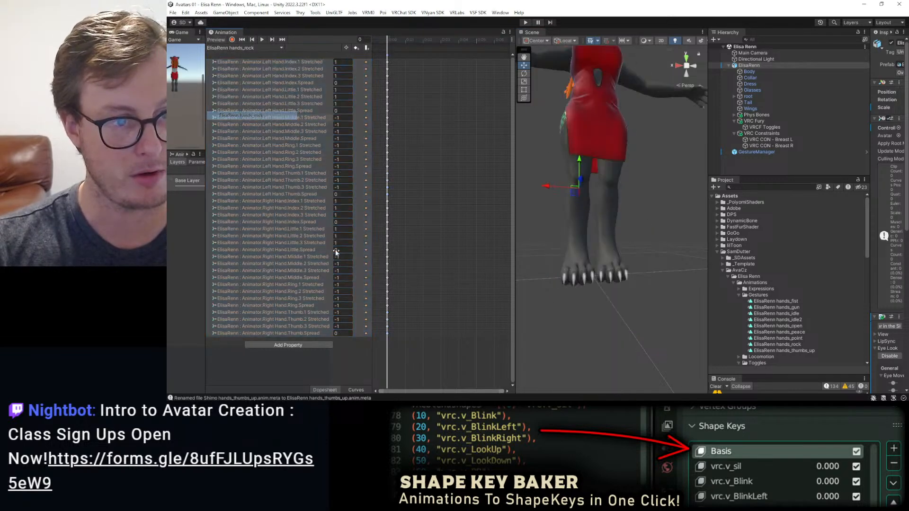
pyautogui.click(224, 38)
pyautogui.click(356, 367)
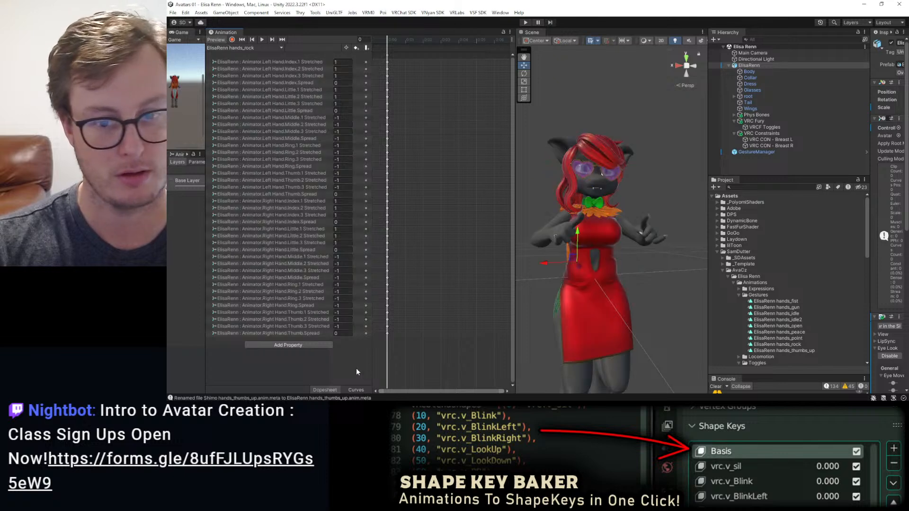
pyautogui.keyDown('alt'); pyautogui.moveTo(592, 206); pyautogui.dragTo(576, 128); pyautogui.keyUp('alt')
pyautogui.scroll(4, 586, 186)
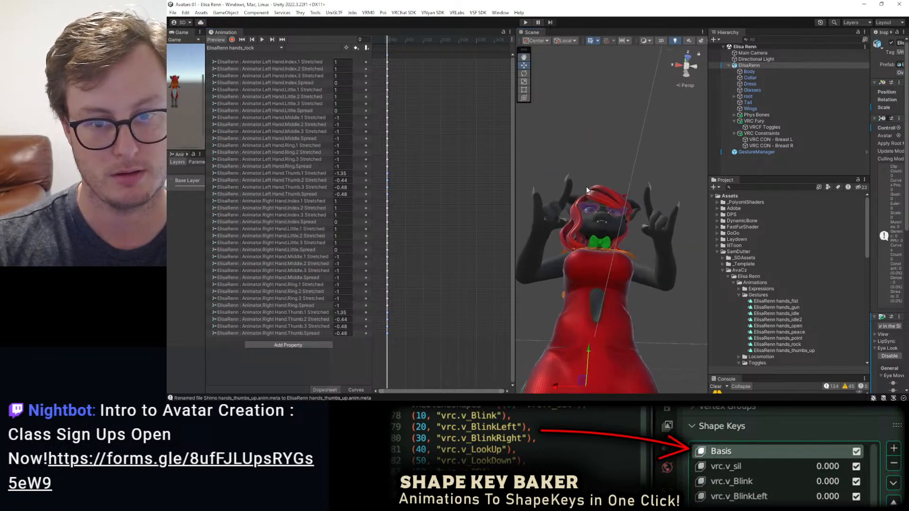
pyautogui.keyDown('alt'); pyautogui.moveTo(586, 187); pyautogui.dragTo(587, 208); pyautogui.keyUp('alt')
pyautogui.scroll(3, 663, 246)
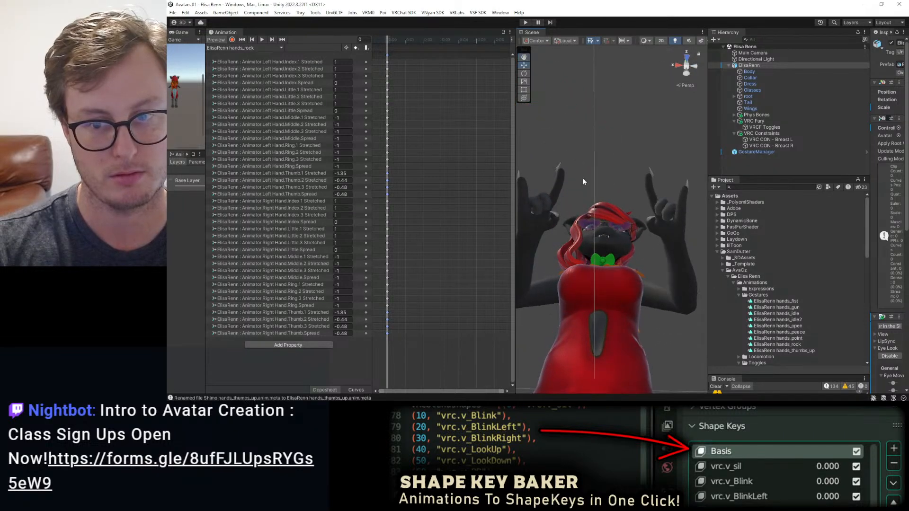
# Set the left hand's Index.1 Stretched and Little.1 Stretched to 0.75 in hands_rock.
pyautogui.hotkey('ctrl', 'z')
pyautogui.keyDown('alt'); pyautogui.moveTo(582, 239); pyautogui.dragTo(661, 340); pyautogui.keyUp('alt')
pyautogui.scroll(4, 604, 246)
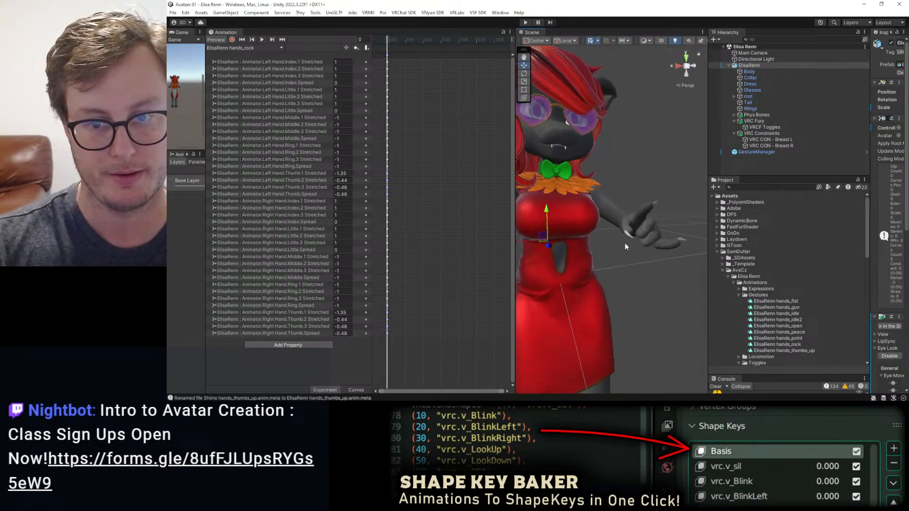
pyautogui.keyDown('alt'); pyautogui.moveTo(623, 243); pyautogui.dragTo(524, 272); pyautogui.keyUp('alt')
pyautogui.scroll(3, 582, 243)
pyautogui.keyDown('alt'); pyautogui.moveTo(582, 243); pyautogui.dragTo(570, 190); pyautogui.keyUp('alt')
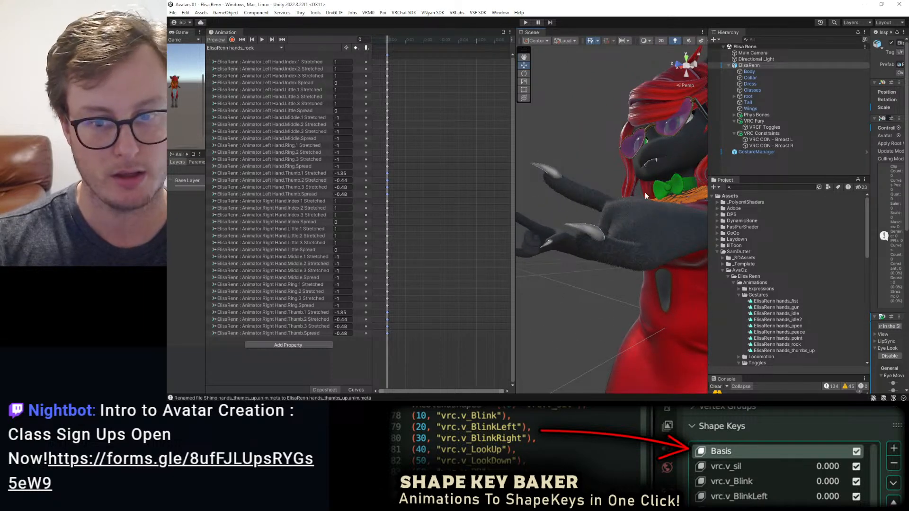
pyautogui.click(328, 61)
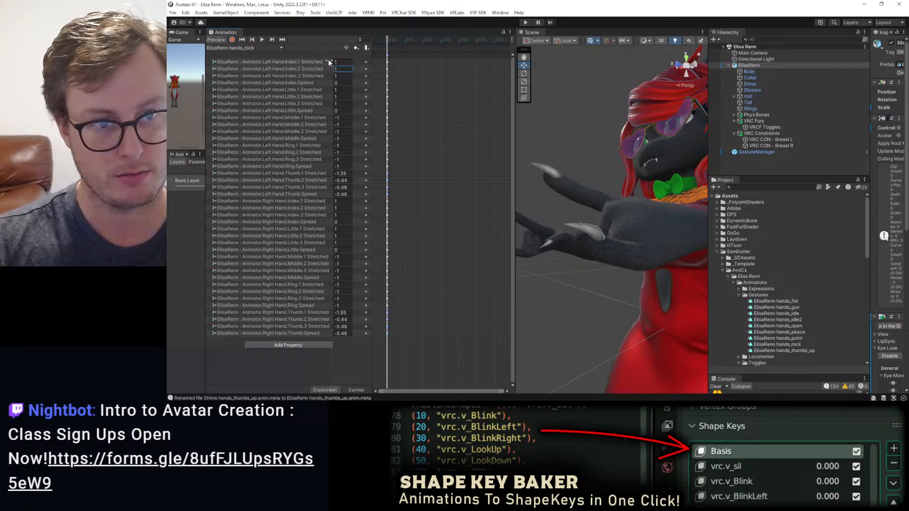
pyautogui.write('0.7')
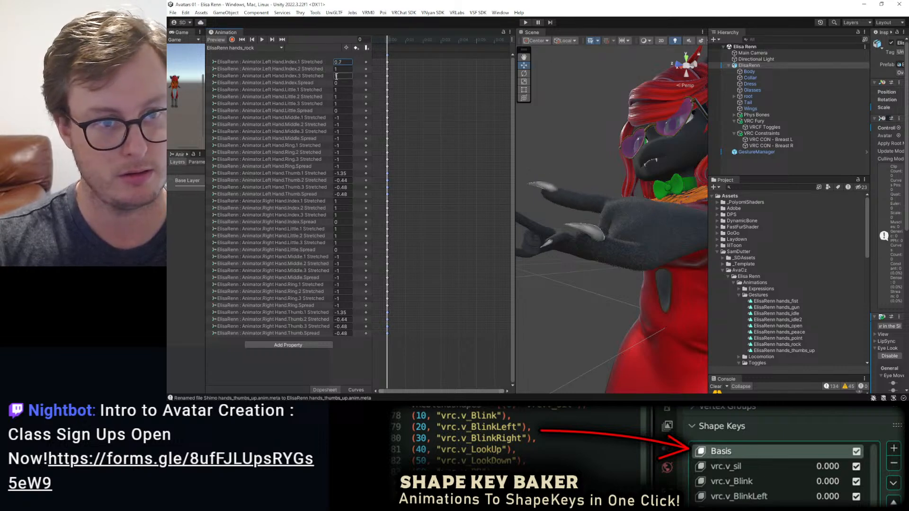
pyautogui.write('5')
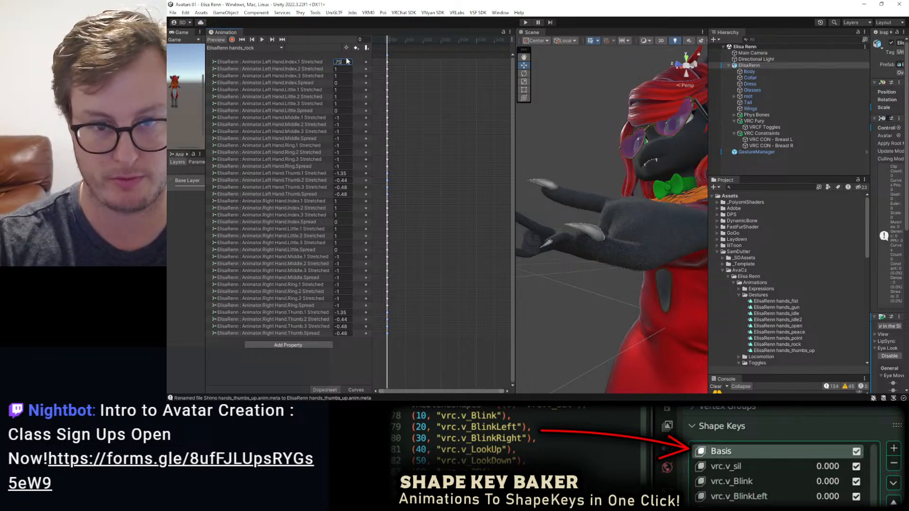
pyautogui.press('Return')
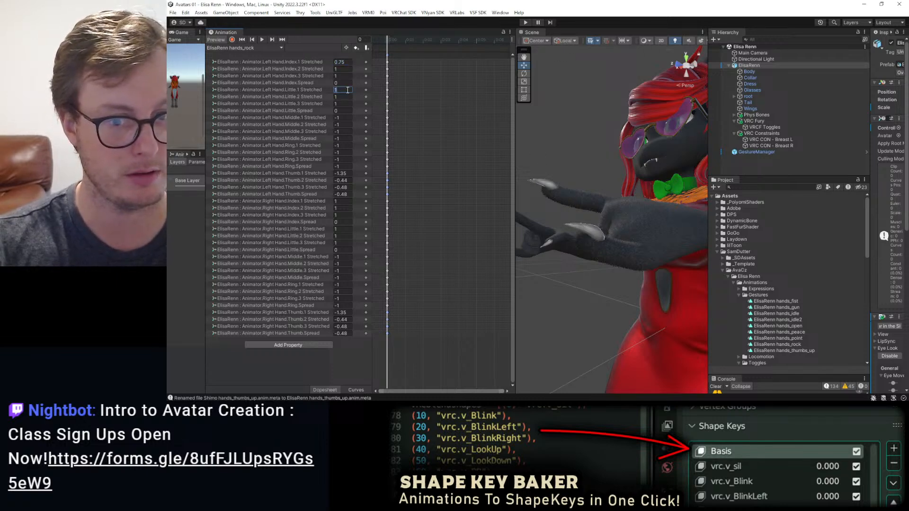
pyautogui.write('0.75')
# Set Thumb.1 Stretched to -2.11 on both hands in hands_rock.
pyautogui.keyDown('alt'); pyautogui.moveTo(648, 210); pyautogui.dragTo(799, 103); pyautogui.keyUp('alt')
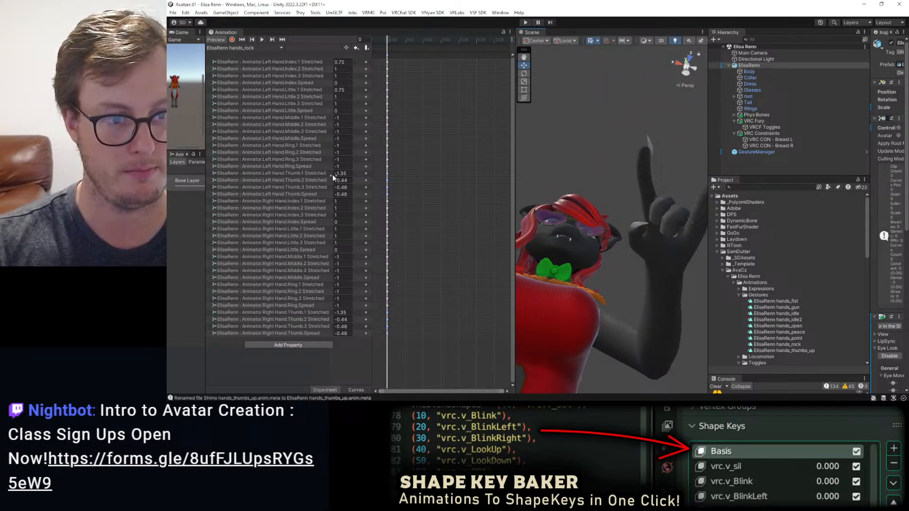
pyautogui.write('-2.11')
pyautogui.press('Return')
pyautogui.keyDown('alt'); pyautogui.moveTo(530, 158); pyautogui.dragTo(543, 272); pyautogui.keyUp('alt')
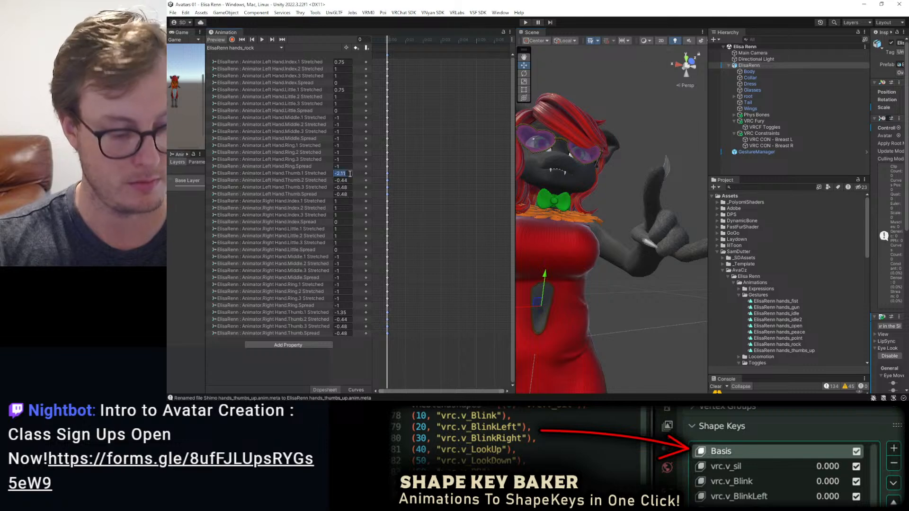
pyautogui.click(352, 315)
pyautogui.write('-2.11')
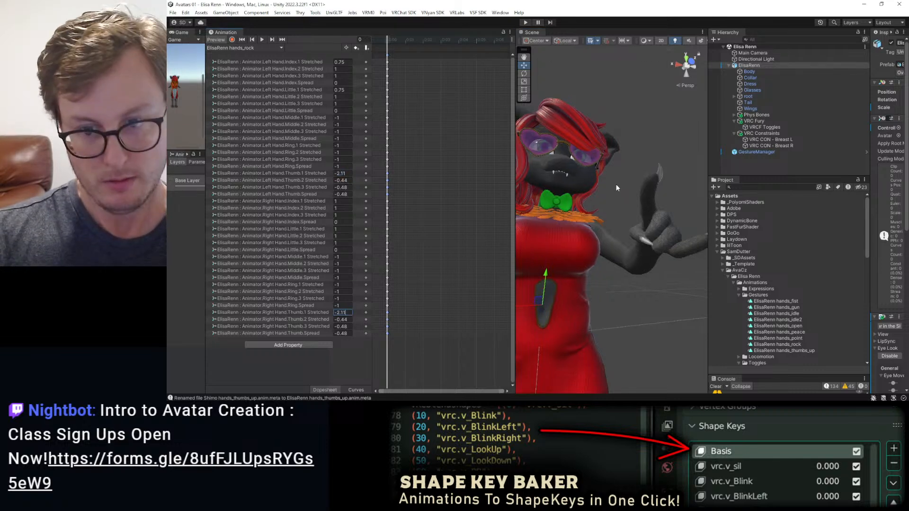
# Match the right hand to the left in hands_rock: Index.1 Stretched and Little.1 Stretched 0.75, and check the avatar.
pyautogui.keyDown('alt'); pyautogui.moveTo(616, 188); pyautogui.dragTo(598, 231); pyautogui.keyUp('alt')
pyautogui.click(344, 62)
pyautogui.hotkey('ctrl', 'c')
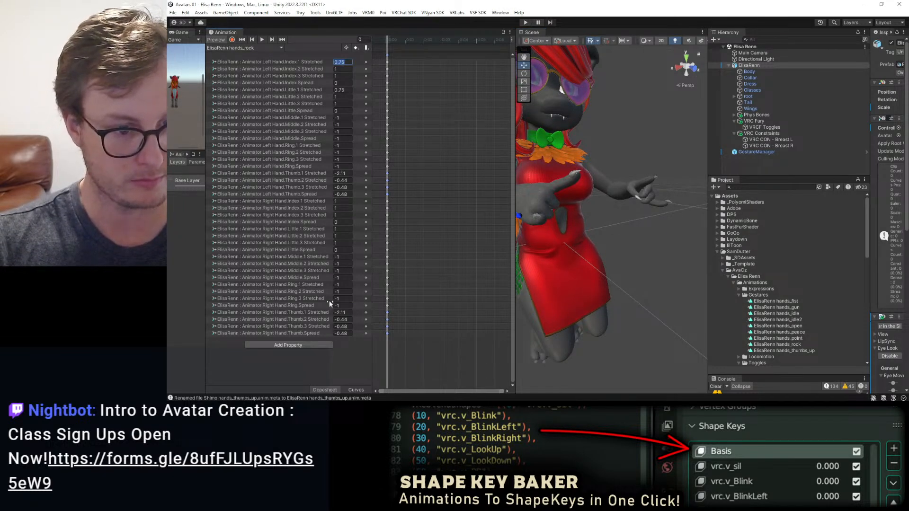
pyautogui.click(343, 201)
pyautogui.hotkey('ctrl', 'v')
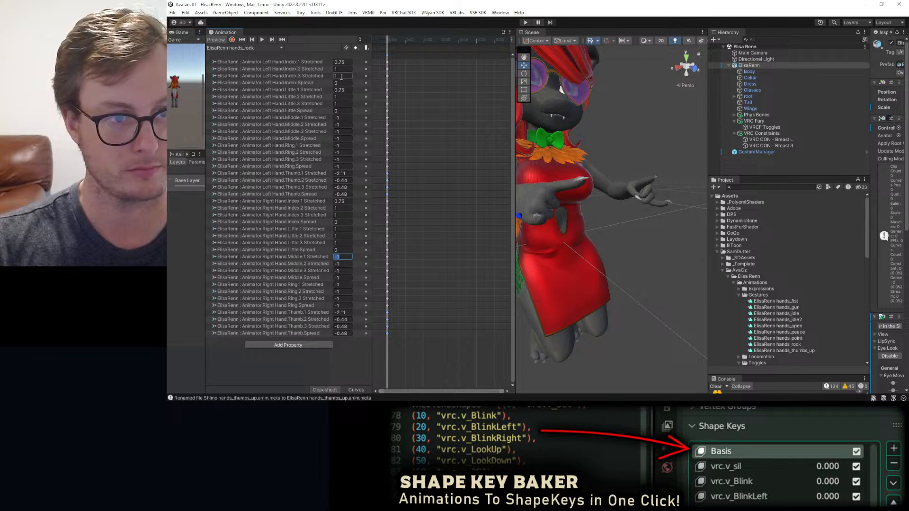
pyautogui.keyDown('alt'); pyautogui.moveTo(635, 197); pyautogui.dragTo(436, 112); pyautogui.keyUp('alt')
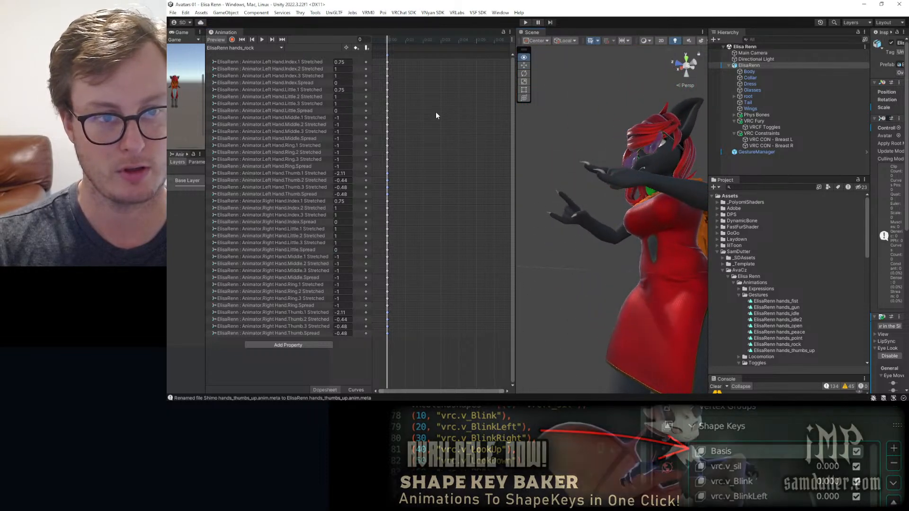
pyautogui.click(349, 90)
pyautogui.hotkey('ctrl', 'c')
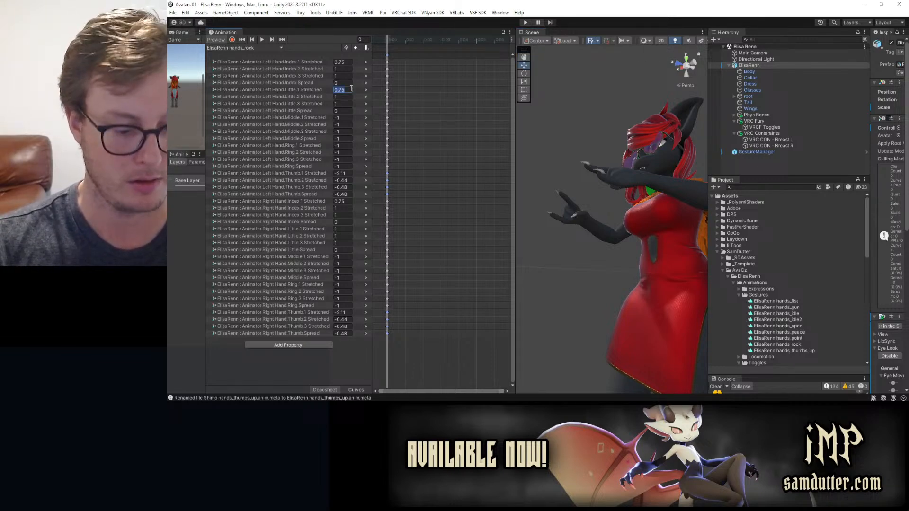
pyautogui.click(347, 228)
pyautogui.hotkey('ctrl', 'v')
pyautogui.keyDown('alt'); pyautogui.moveTo(587, 237); pyautogui.dragTo(475, 274); pyautogui.keyUp('alt')
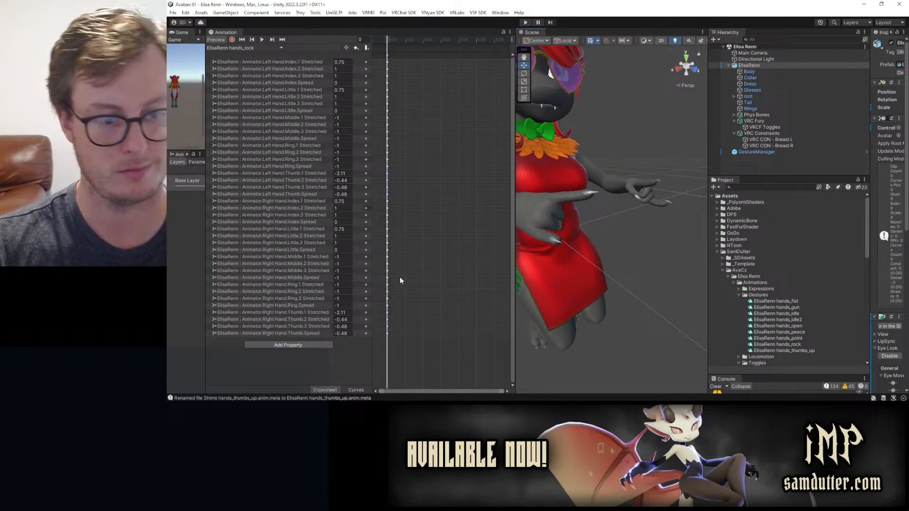
# Copy all left and right finger values from hands_gun and paste them into hands_thumbs_up.
pyautogui.click(250, 47)
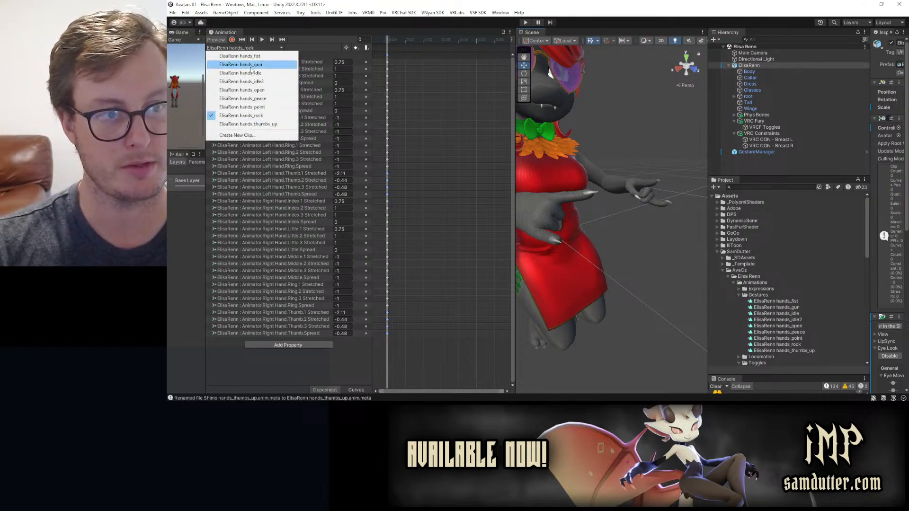
pyautogui.click(289, 64)
pyautogui.click(303, 60)
pyautogui.keyDown('shift'); pyautogui.click(316, 333); pyautogui.keyUp('shift')
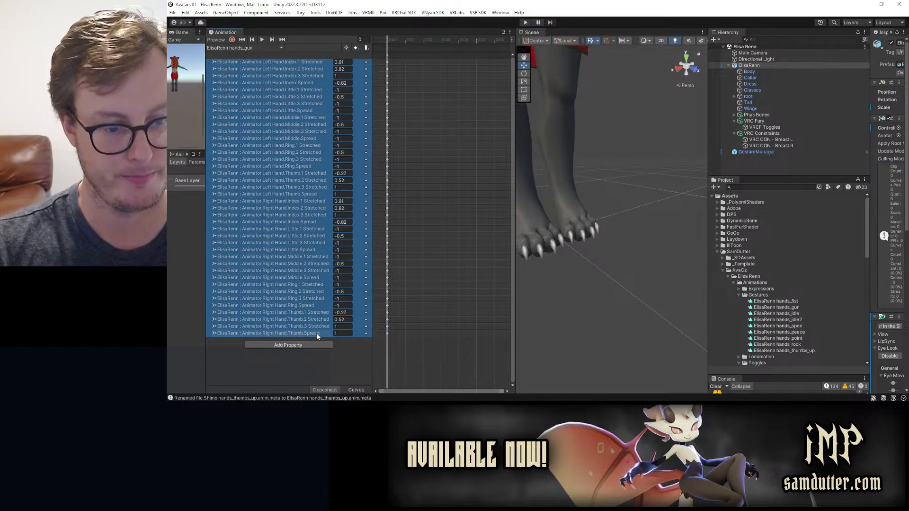
pyautogui.click(228, 48)
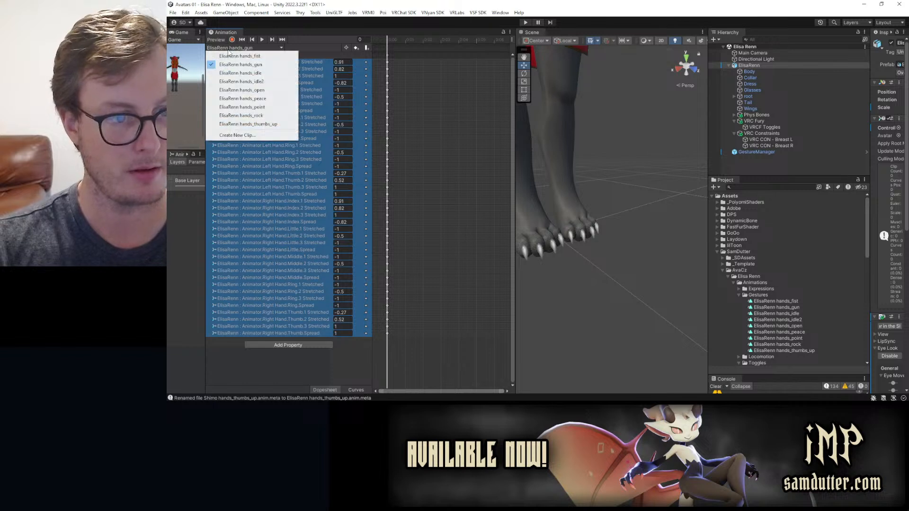
pyautogui.click(248, 124)
pyautogui.hotkey('ctrl', 'v')
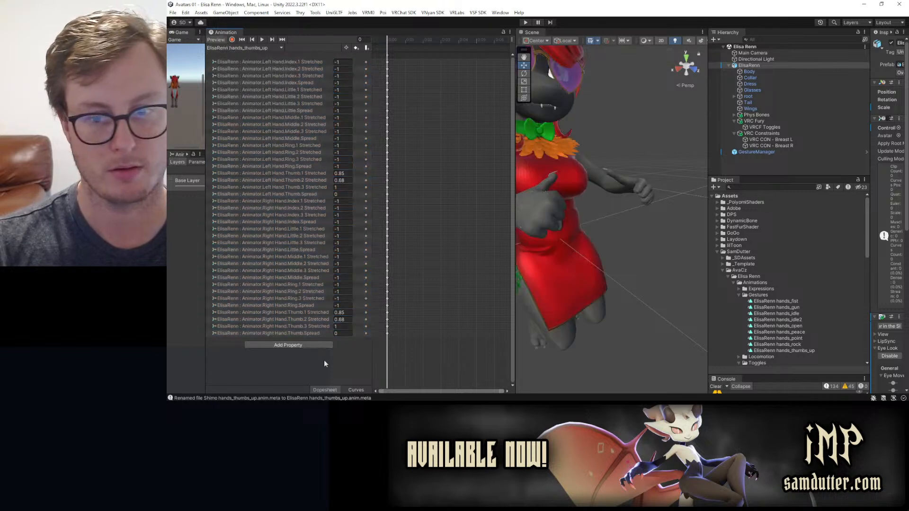
pyautogui.click(238, 47)
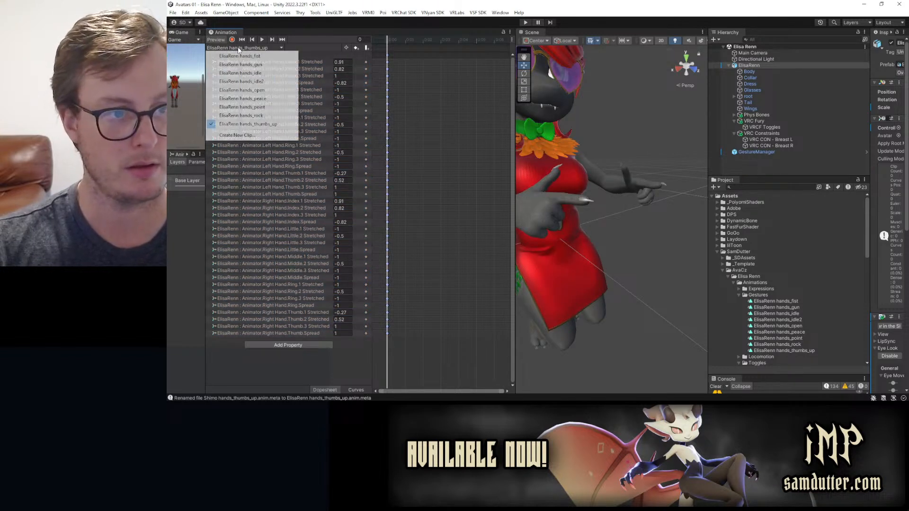
pyautogui.click(241, 57)
pyautogui.click(316, 333)
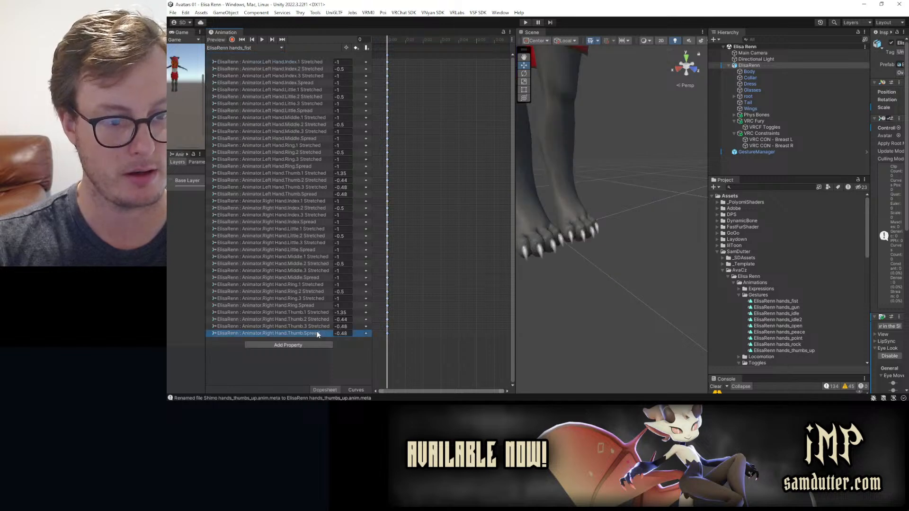
pyautogui.keyDown('shift'); pyautogui.click(314, 314); pyautogui.keyUp('shift')
pyautogui.keyDown('ctrl'); pyautogui.click(311, 194); pyautogui.keyUp('ctrl')
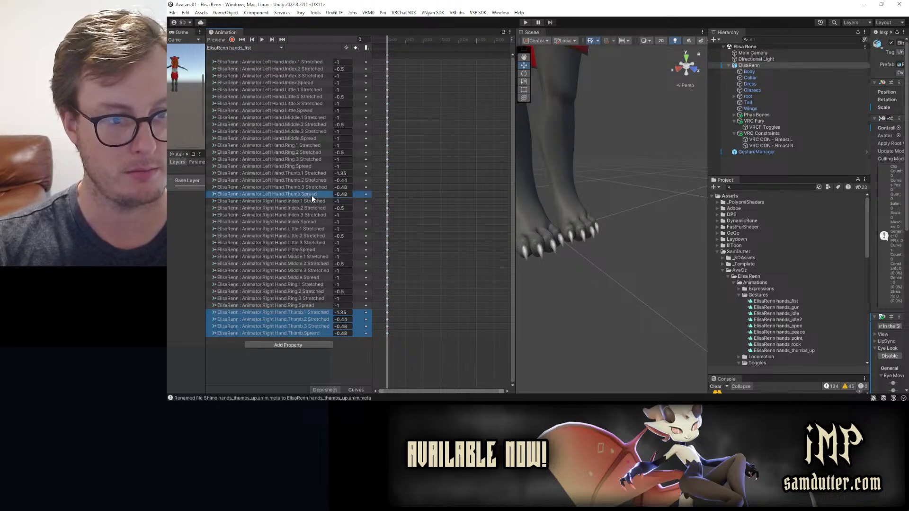
pyautogui.keyDown('shift'); pyautogui.click(310, 175); pyautogui.keyUp('shift')
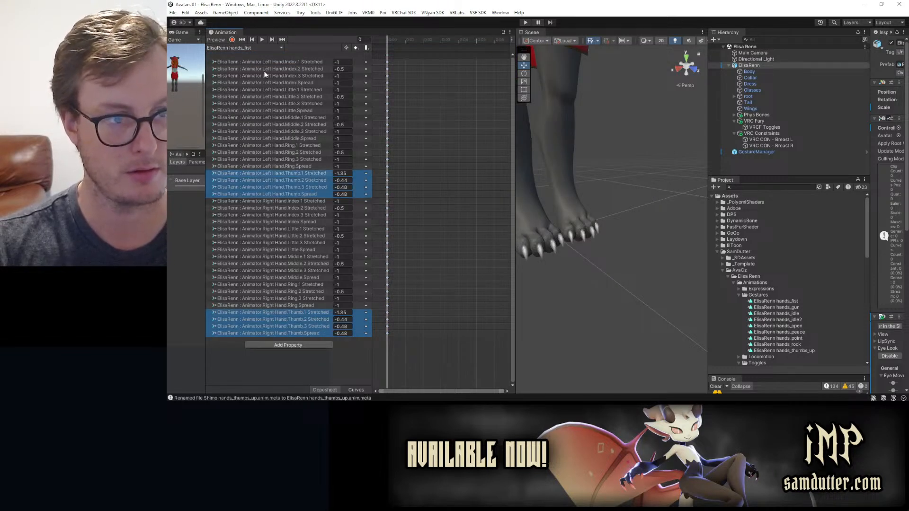
pyautogui.click(258, 48)
pyautogui.click(260, 125)
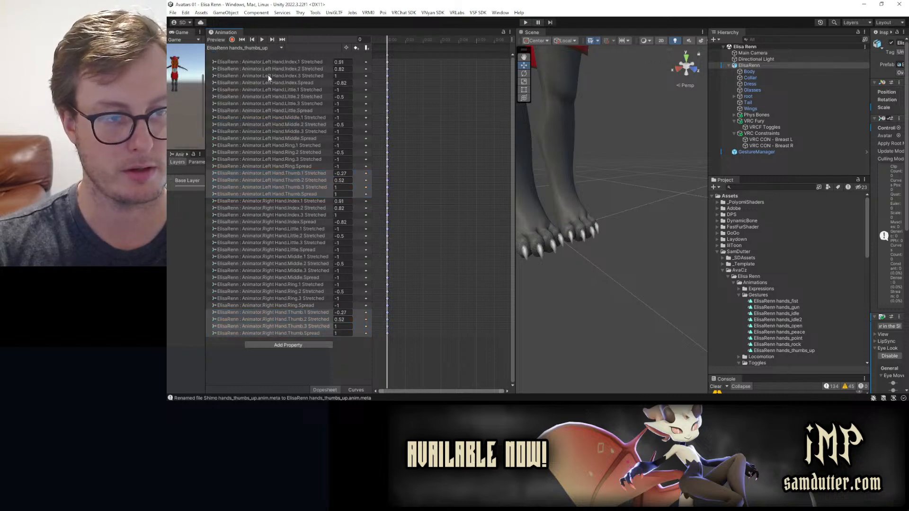
pyautogui.click(285, 62)
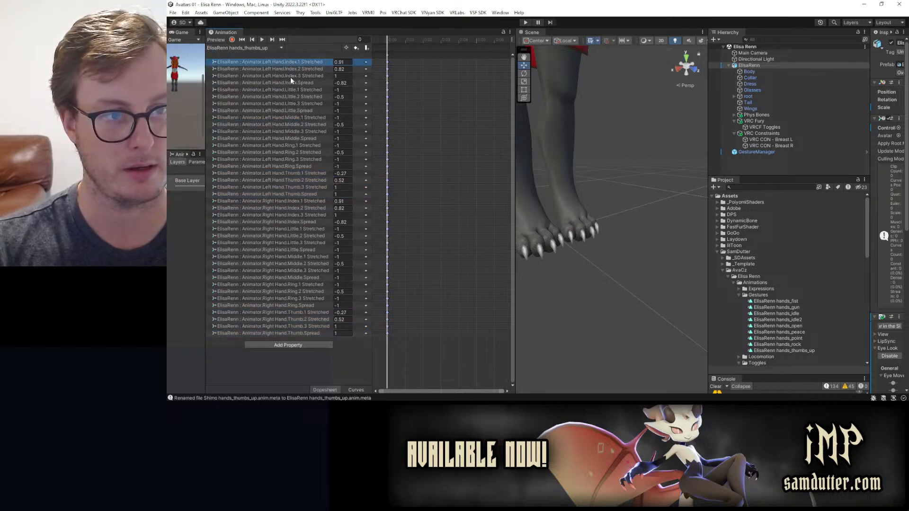
# Copy both hands' Index values from hands_fist (Index.2 -0.5, the others -1) into hands_thumbs_up and preview the pose.
pyautogui.click(268, 49)
pyautogui.click(276, 61)
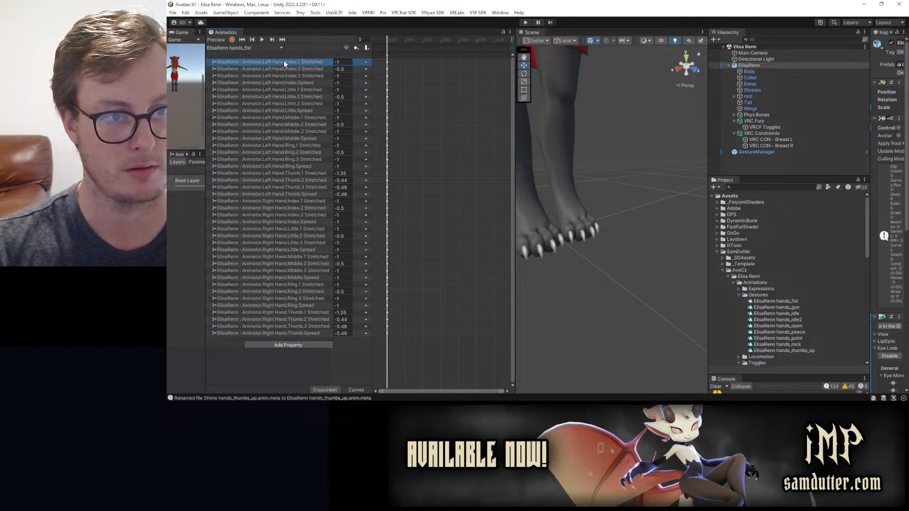
pyautogui.keyDown('shift'); pyautogui.click(290, 82); pyautogui.keyUp('shift')
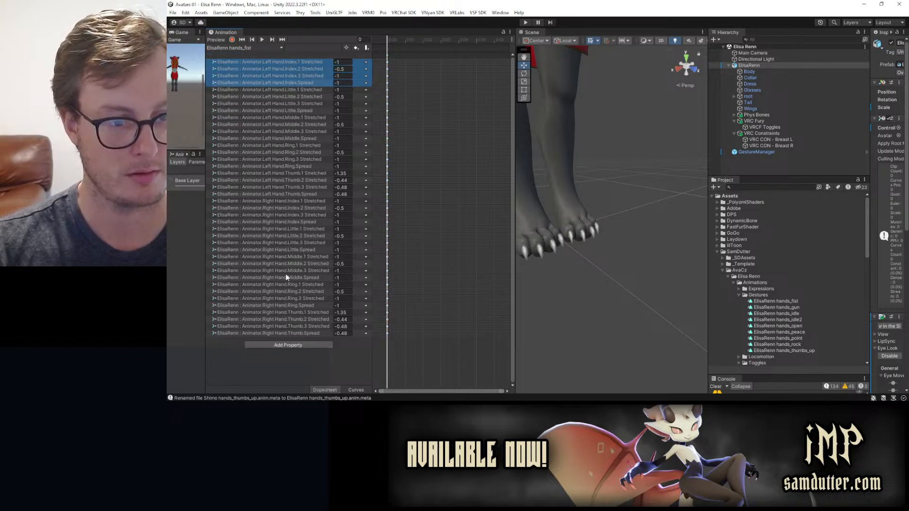
pyautogui.keyDown('ctrl'); pyautogui.click(308, 221); pyautogui.keyUp('ctrl')
pyautogui.keyDown('shift'); pyautogui.click(305, 201); pyautogui.keyUp('shift')
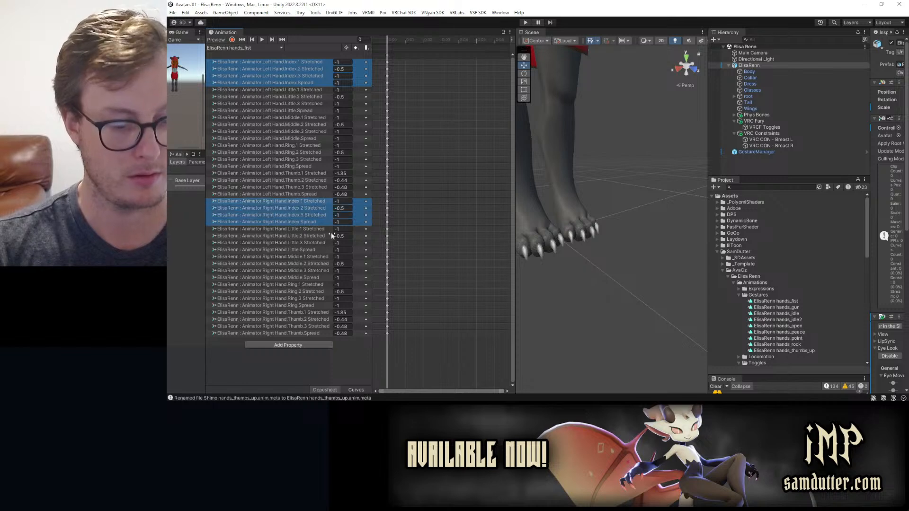
pyautogui.click(237, 49)
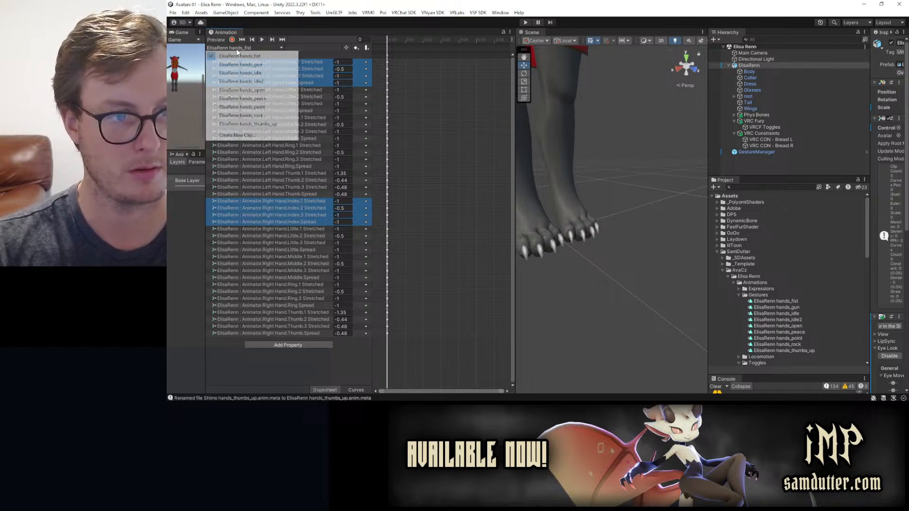
pyautogui.click(248, 124)
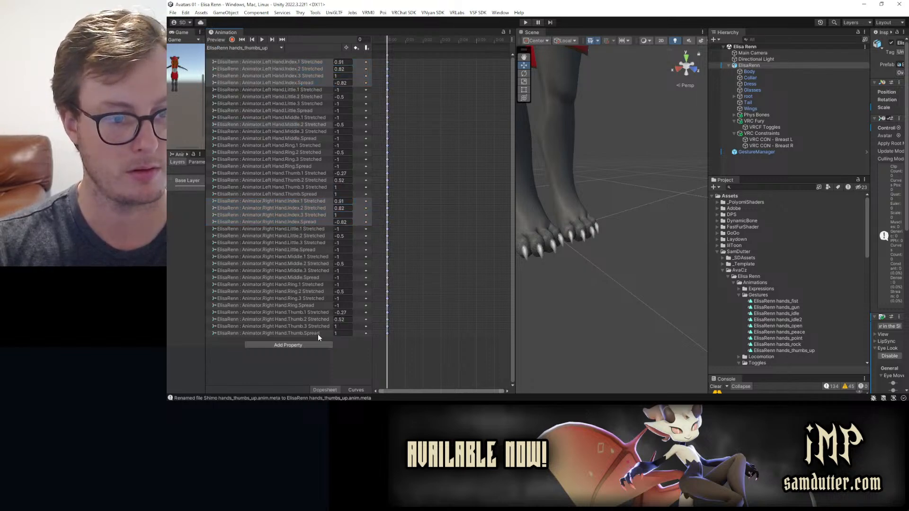
pyautogui.click(216, 39)
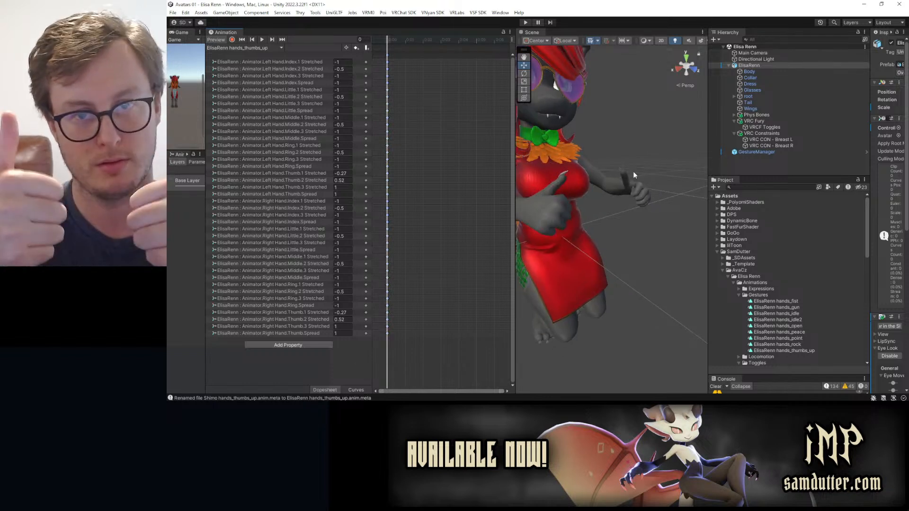
pyautogui.scroll(-5, 625, 177)
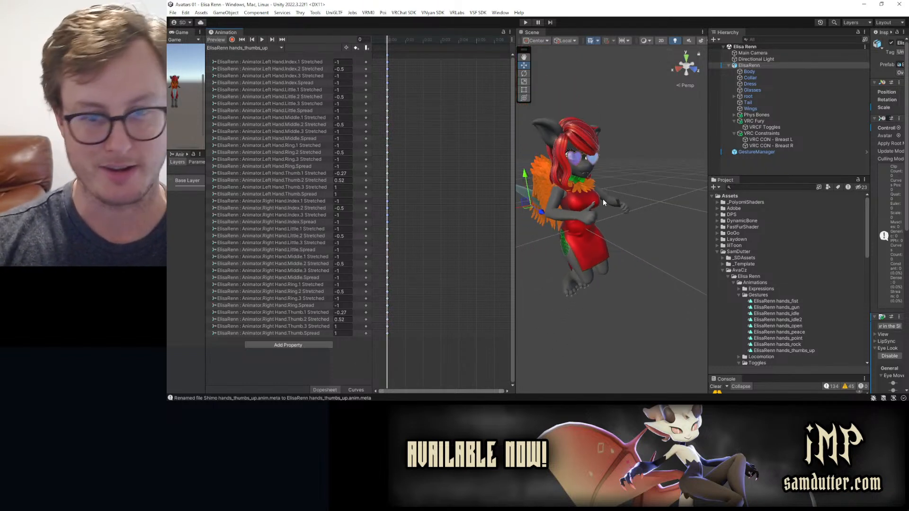
# Collapse the open animation folders and open the Elisa Renn Gesture Layer controller from Playable Layers.
pyautogui.click(739, 294)
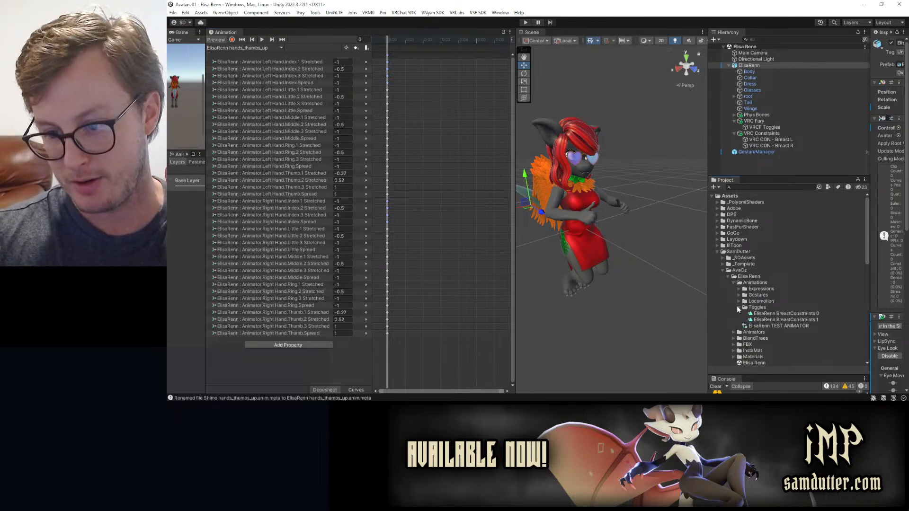
pyautogui.click(737, 307)
pyautogui.click(734, 320)
pyautogui.click(738, 327)
pyautogui.scroll(-3, 765, 299)
pyautogui.doubleClick(788, 274)
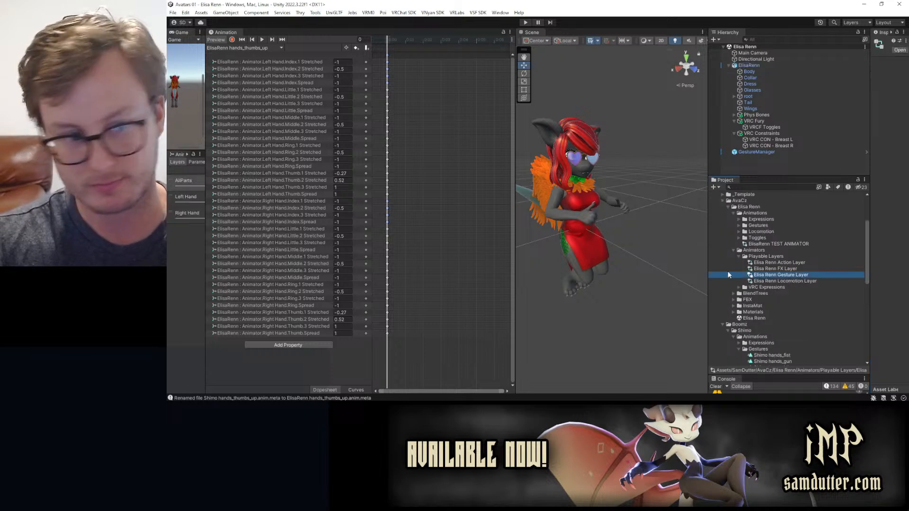
# Enlarge the Animator graph, show the Left Hand layer's gesture states and select Idle.
pyautogui.moveTo(321, 243); pyautogui.dragTo(384, 244)
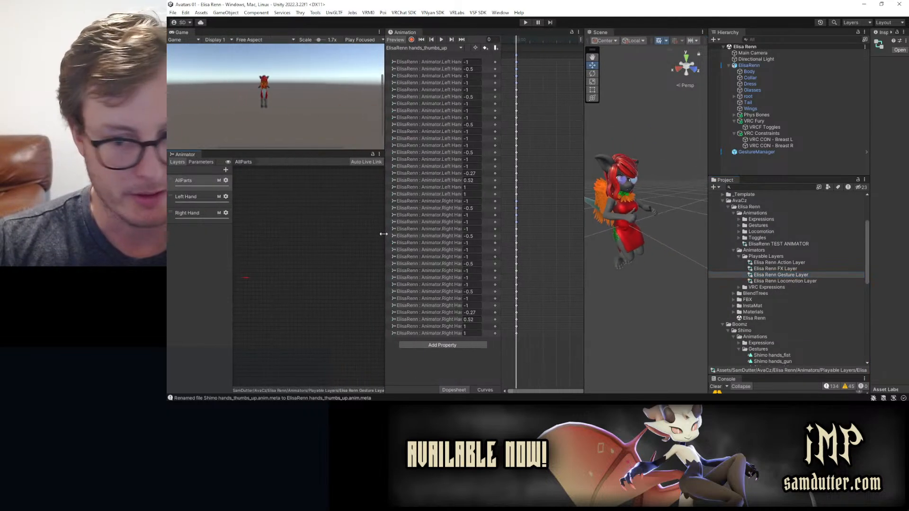
pyautogui.click(199, 197)
pyautogui.scroll(5, 285, 240)
pyautogui.moveTo(266, 255); pyautogui.dragTo(338, 266, button='middle')
pyautogui.scroll(3, 307, 255)
pyautogui.scroll(2, 307, 254)
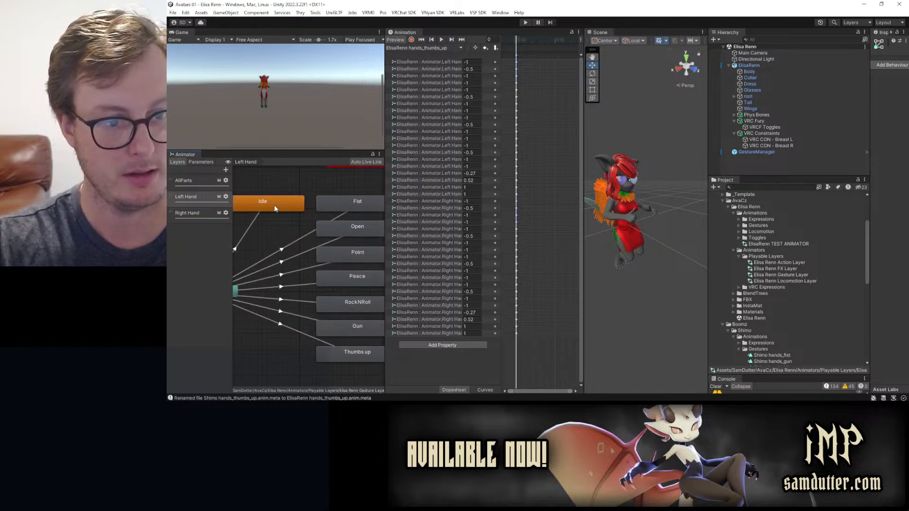
pyautogui.click(274, 206)
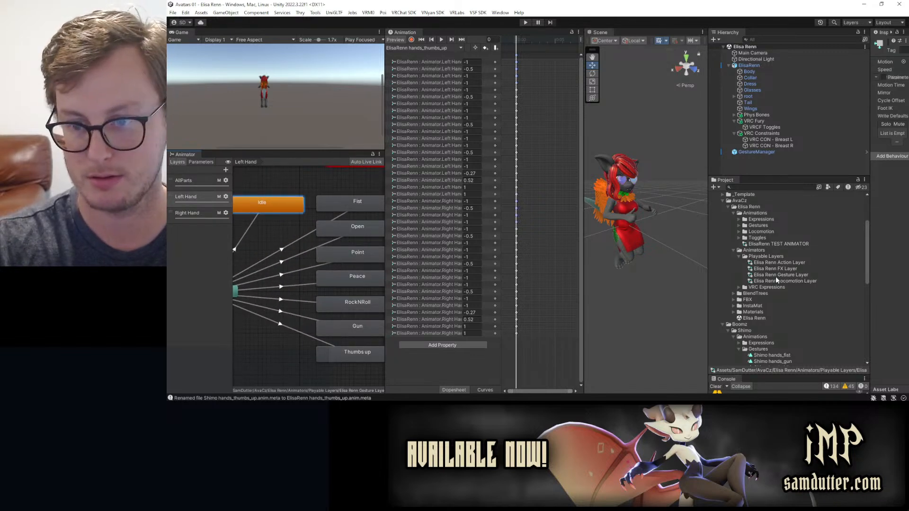
# Dock the Animation window as a short strip beneath the Scene view, then expand the Gestures folder and widen the Inspector.
pyautogui.moveTo(403, 32); pyautogui.dragTo(592, 357)
pyautogui.moveTo(543, 272); pyautogui.dragTo(543, 348)
pyautogui.scroll(3, 740, 274)
pyautogui.click(739, 272)
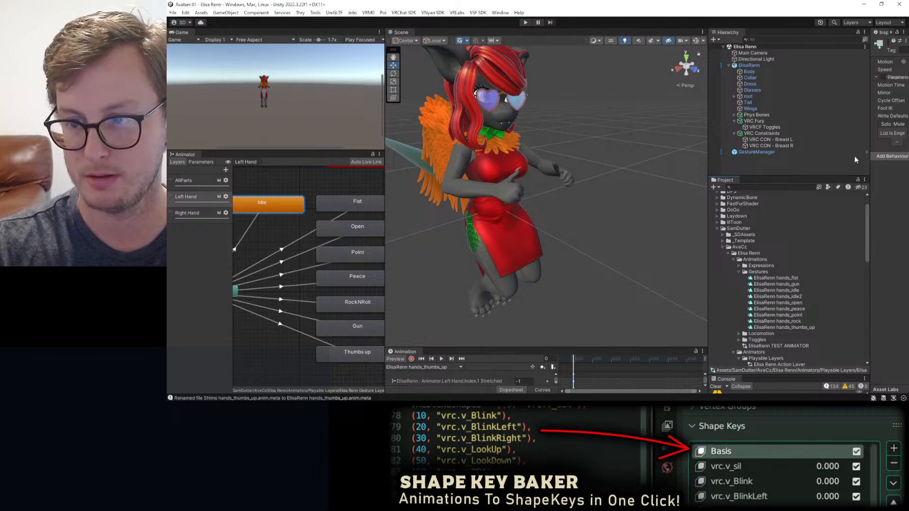
pyautogui.moveTo(869, 160); pyautogui.dragTo(698, 183)
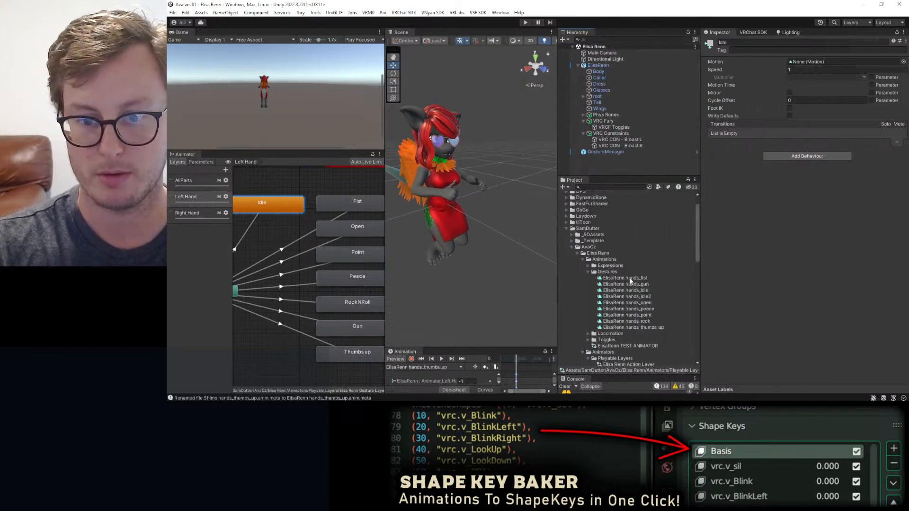
# Assign hands_idle, hands_fist, hands_open and hands_point as motions of the Left Hand layer's Idle, Fist, Open and Point states.
pyautogui.moveTo(646, 292); pyautogui.dragTo(847, 62)
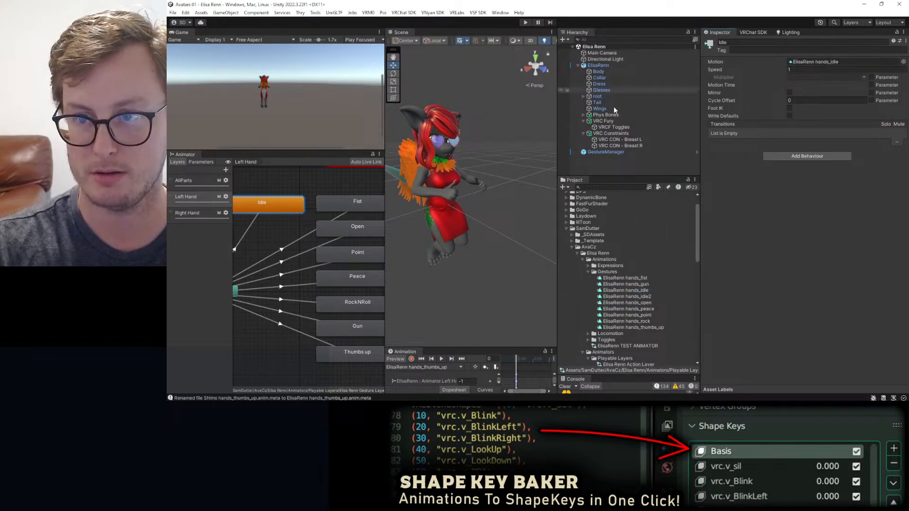
pyautogui.click(363, 205)
pyautogui.moveTo(640, 278); pyautogui.dragTo(799, 64)
pyautogui.click(343, 230)
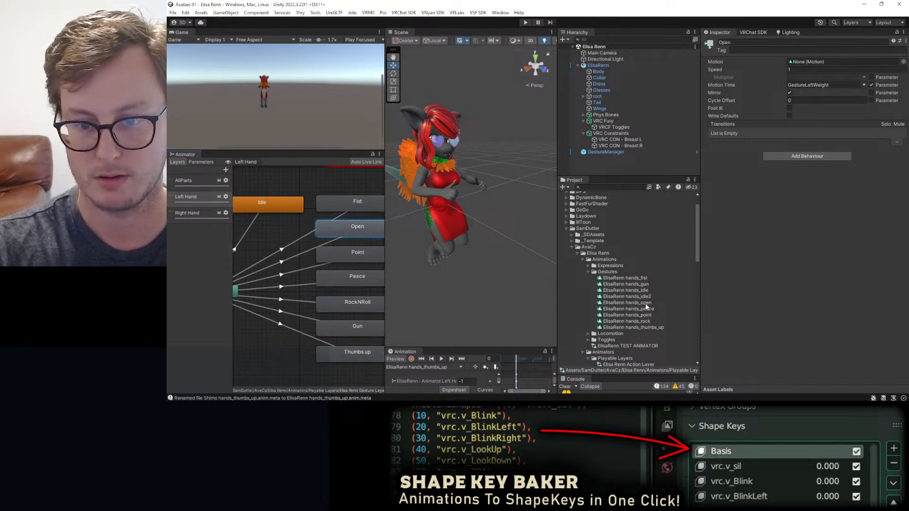
pyautogui.moveTo(774, 152); pyautogui.dragTo(817, 65)
pyautogui.click(354, 255)
pyautogui.moveTo(651, 314); pyautogui.dragTo(807, 64)
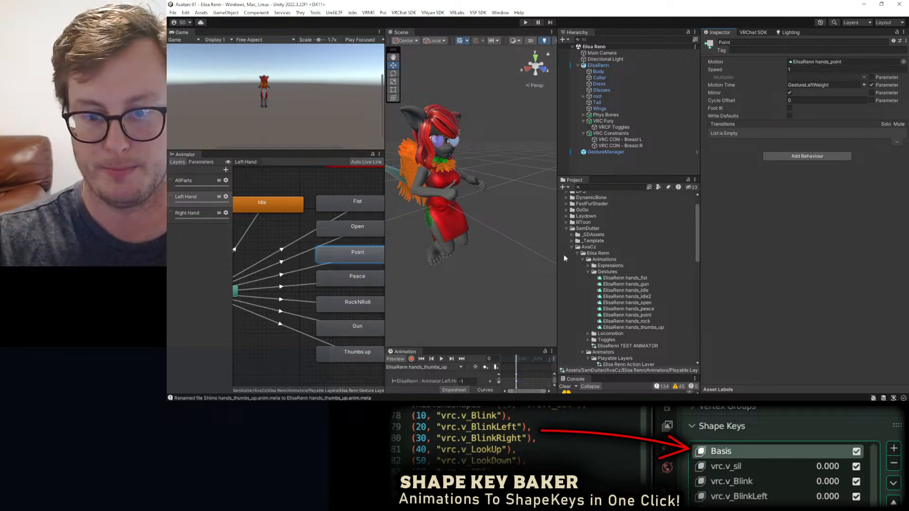
# Assign hands_peace, hands_rock, hands_gun and hands_thumbs_up to the Left Hand layer's Peace, RockNRoll, Gun and Thumbs up states.
pyautogui.click(369, 280)
pyautogui.moveTo(638, 309); pyautogui.dragTo(829, 63)
pyautogui.click(344, 302)
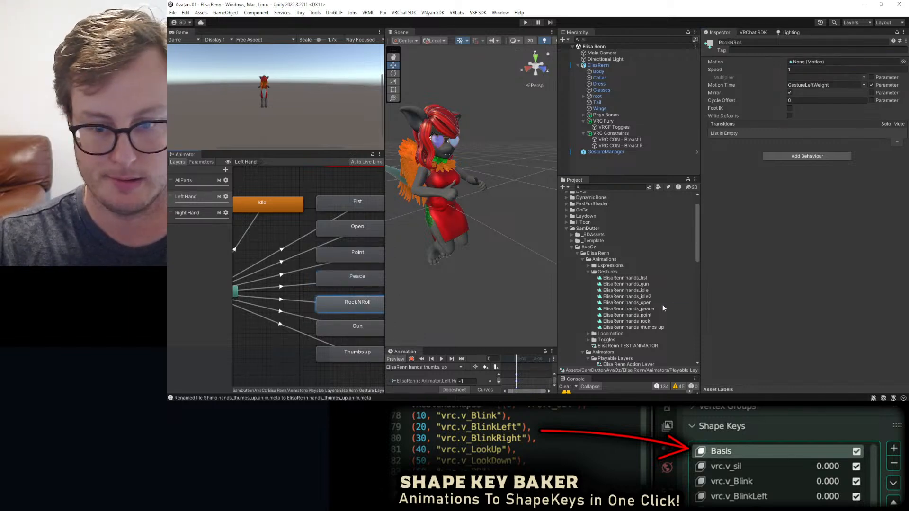
pyautogui.moveTo(650, 321); pyautogui.dragTo(834, 61)
pyautogui.click(360, 326)
pyautogui.moveTo(625, 284); pyautogui.dragTo(829, 62)
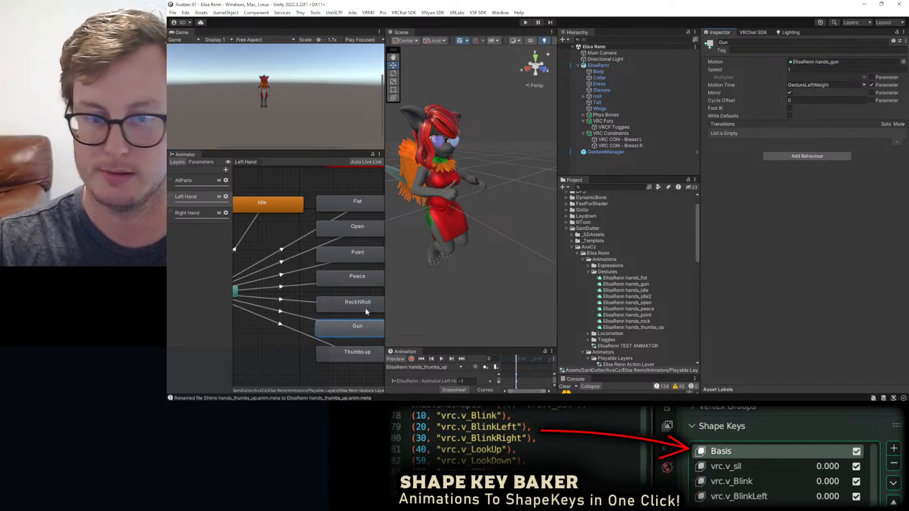
pyautogui.click(348, 352)
pyautogui.moveTo(633, 327); pyautogui.dragTo(810, 63)
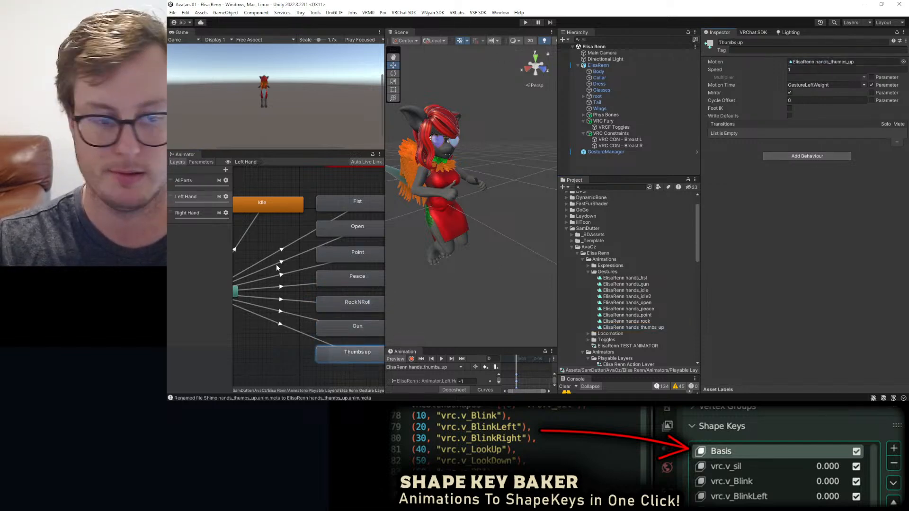
# In the Right Hand layer, assign hands_idle, hands_fist and hands_open as motions of the Idle, Fist and Open states.
pyautogui.click(187, 213)
pyautogui.moveTo(364, 194); pyautogui.dragTo(280, 263, button='middle')
pyautogui.click(286, 222)
pyautogui.moveTo(649, 291); pyautogui.dragTo(814, 62)
pyautogui.click(330, 253)
pyautogui.moveTo(611, 279); pyautogui.dragTo(816, 65)
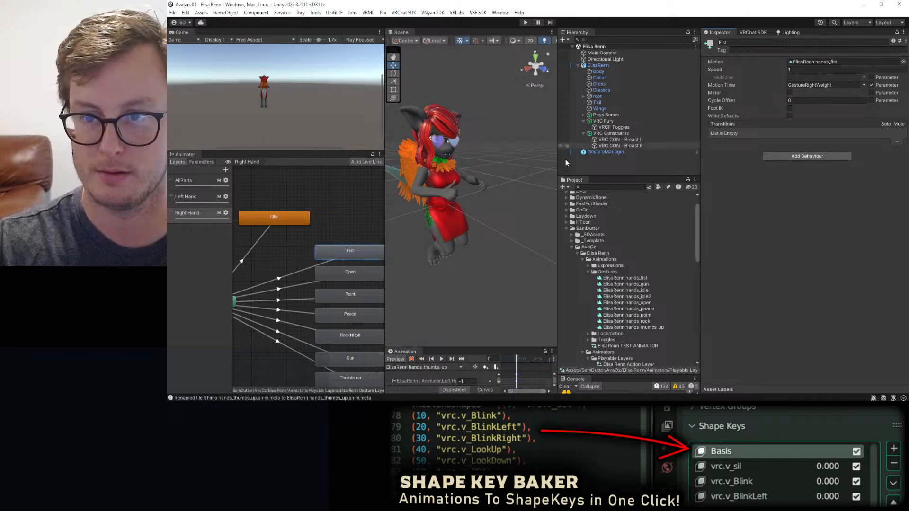
pyautogui.click(334, 274)
pyautogui.moveTo(643, 303); pyautogui.dragTo(820, 66)
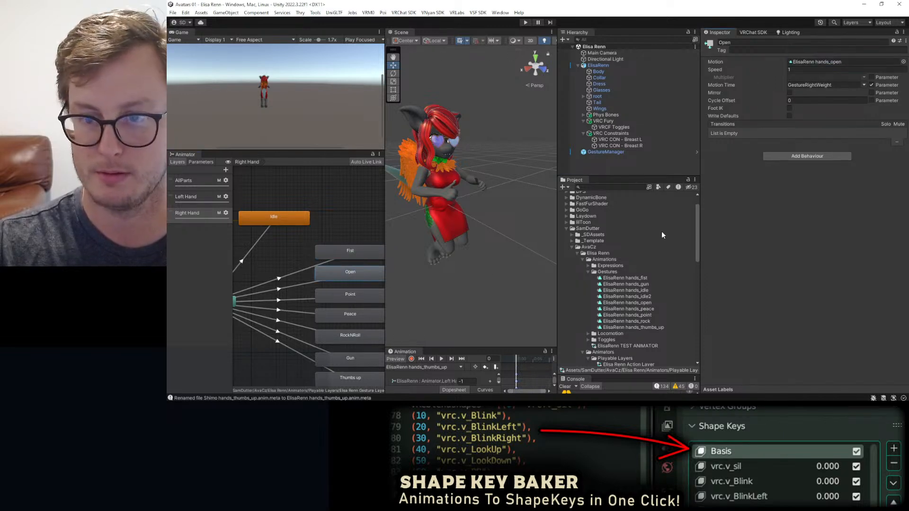
# Assign hands_point, hands_peace, hands_rock and hands_gun to the Right Hand layer's Point, Peace, RockNRoll and Gun states.
pyautogui.click(349, 297)
pyautogui.moveTo(645, 318); pyautogui.dragTo(818, 63)
pyautogui.click(364, 317)
pyautogui.moveTo(625, 309); pyautogui.dragTo(819, 63)
pyautogui.click(343, 336)
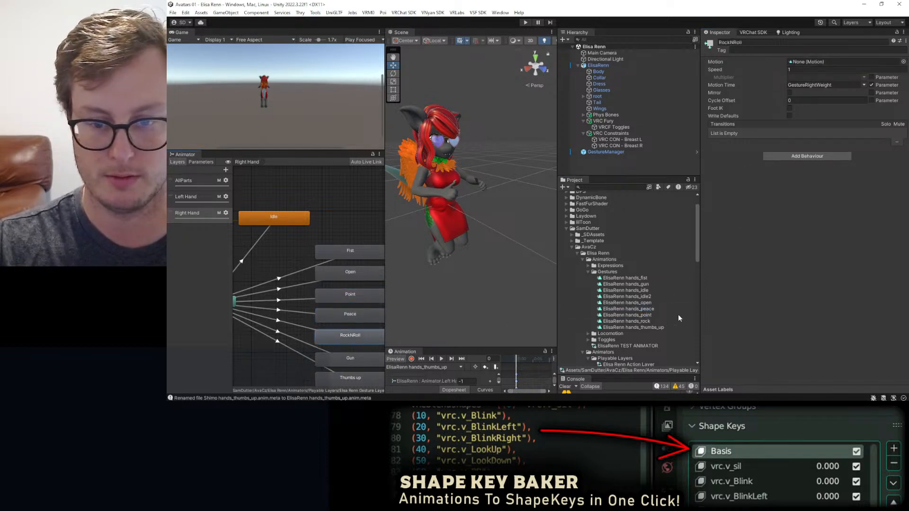
pyautogui.moveTo(649, 321); pyautogui.dragTo(819, 63)
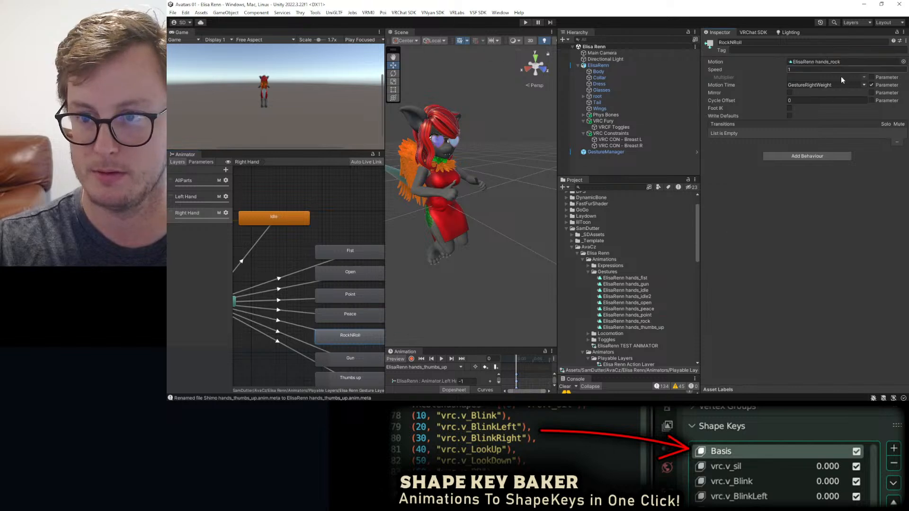
pyautogui.click(367, 356)
pyautogui.moveTo(625, 284); pyautogui.dragTo(821, 63)
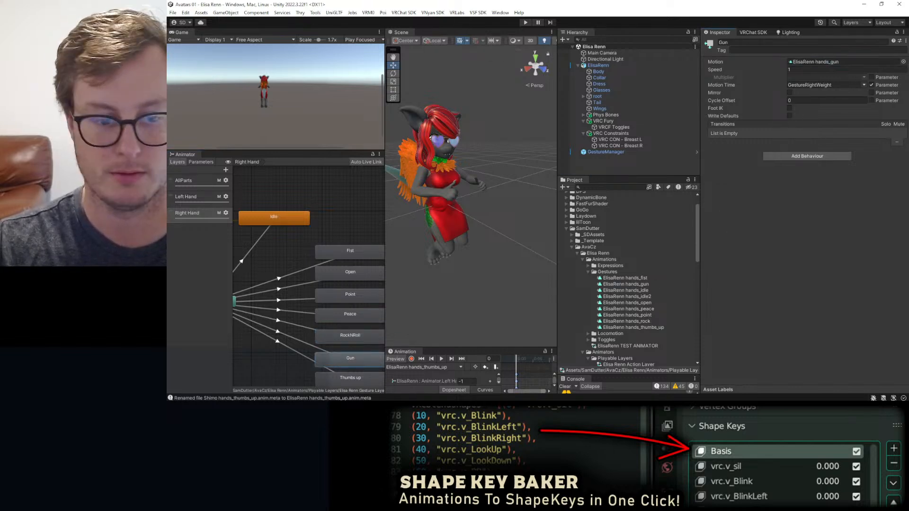
# Assign ElisaRenn hands_thumbs_up as the motion of the Right Hand layer's Thumbs up state.
pyautogui.click(346, 378)
pyautogui.scroll(-2, 348, 296)
pyautogui.moveTo(347, 295); pyautogui.dragTo(325, 243, button='middle')
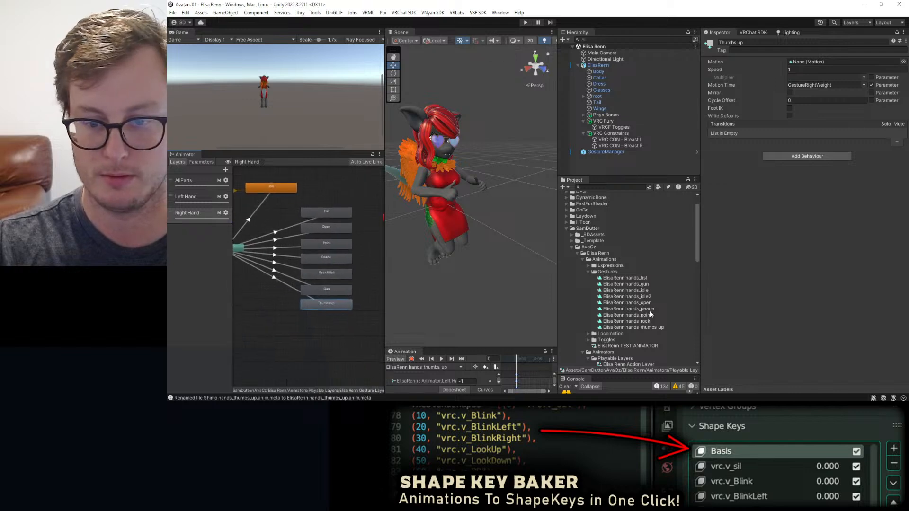
pyautogui.moveTo(790, 170); pyautogui.dragTo(823, 62)
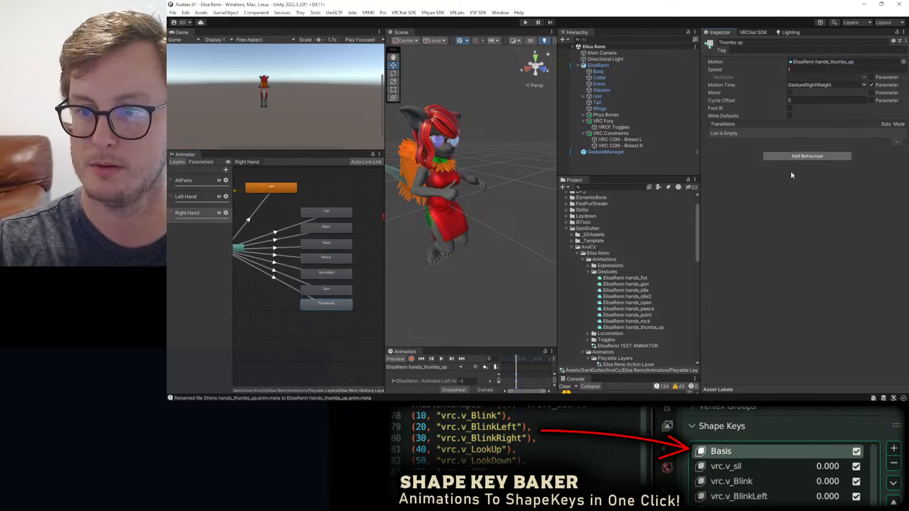
# Review the assigned motion and settings of each Left Hand layer state, from Idle through Thumbs up.
pyautogui.click(187, 197)
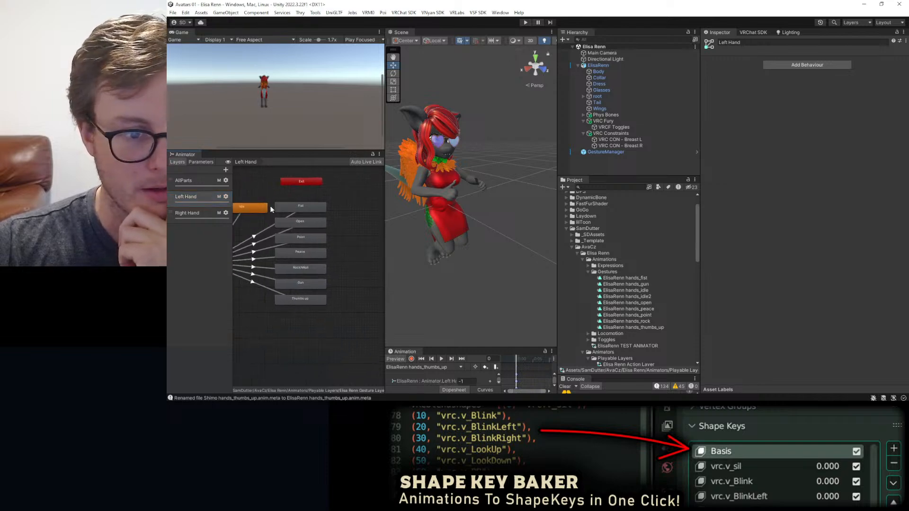
pyautogui.click(261, 209)
pyautogui.click(294, 205)
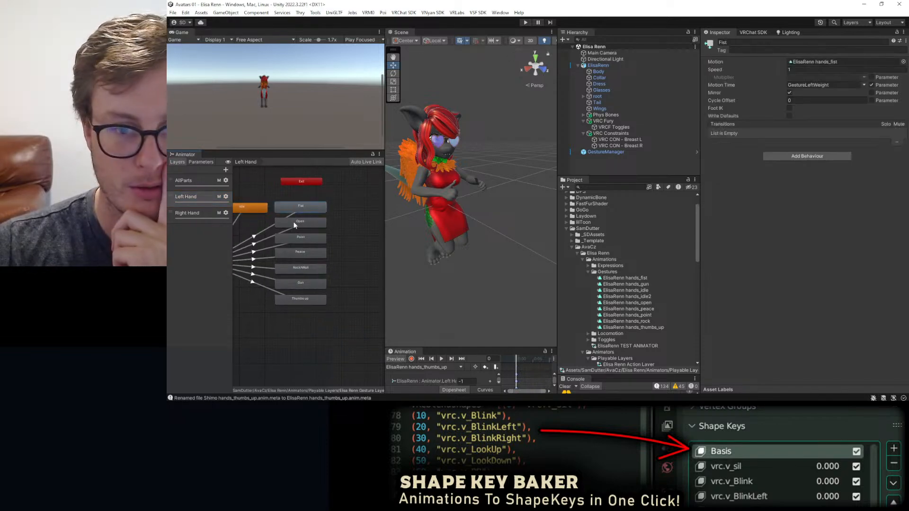
pyautogui.click(294, 220)
pyautogui.click(285, 258)
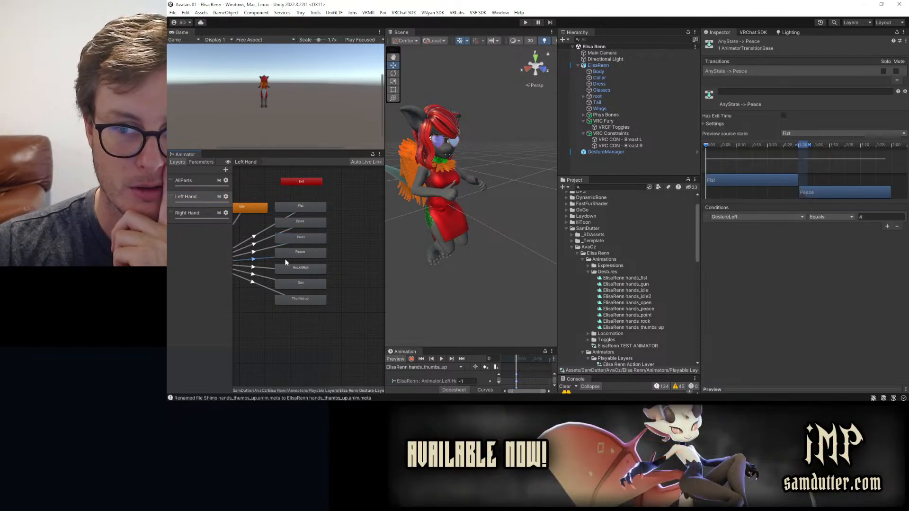
pyautogui.click(294, 241)
pyautogui.click(293, 255)
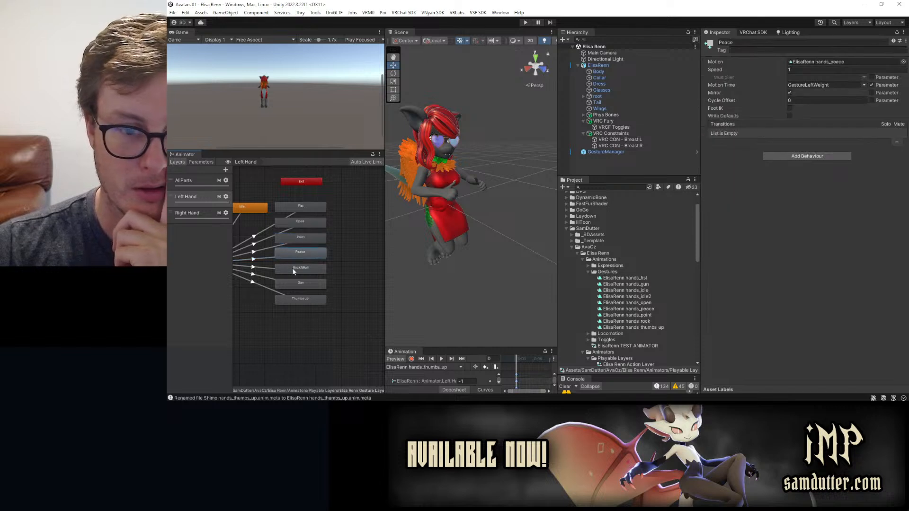
pyautogui.click(292, 268)
pyautogui.click(297, 284)
pyautogui.click(297, 295)
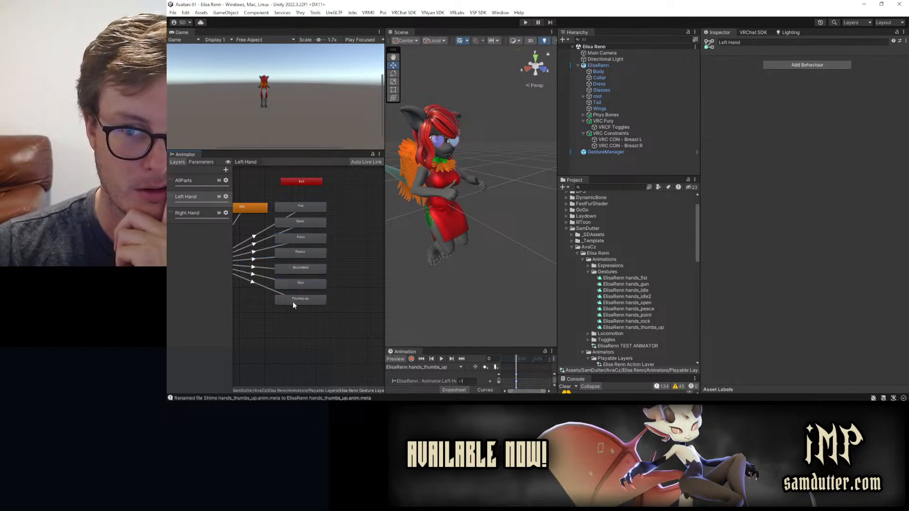
pyautogui.click(289, 300)
pyautogui.click(284, 328)
# Review the motions assigned to the Right Hand layer's gesture states, from Thumbs up back to Fist.
pyautogui.click(207, 218)
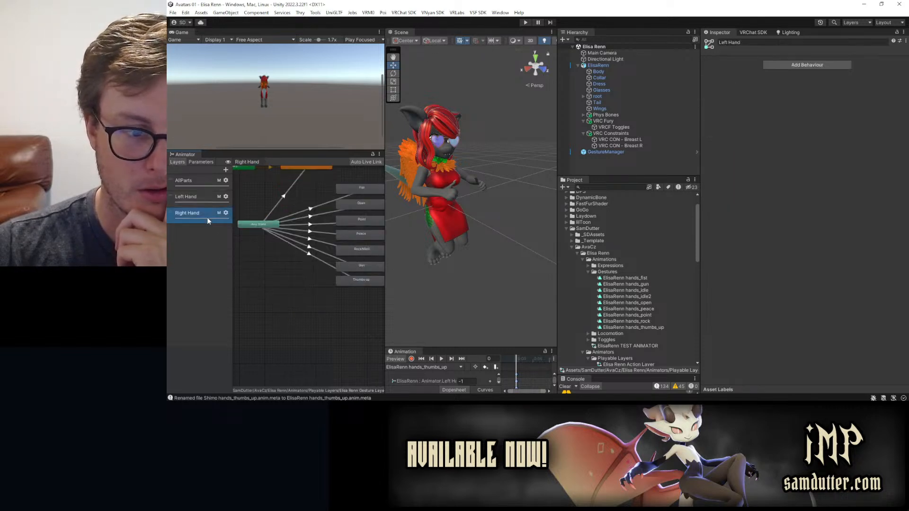
pyautogui.click(353, 281)
pyautogui.click(370, 270)
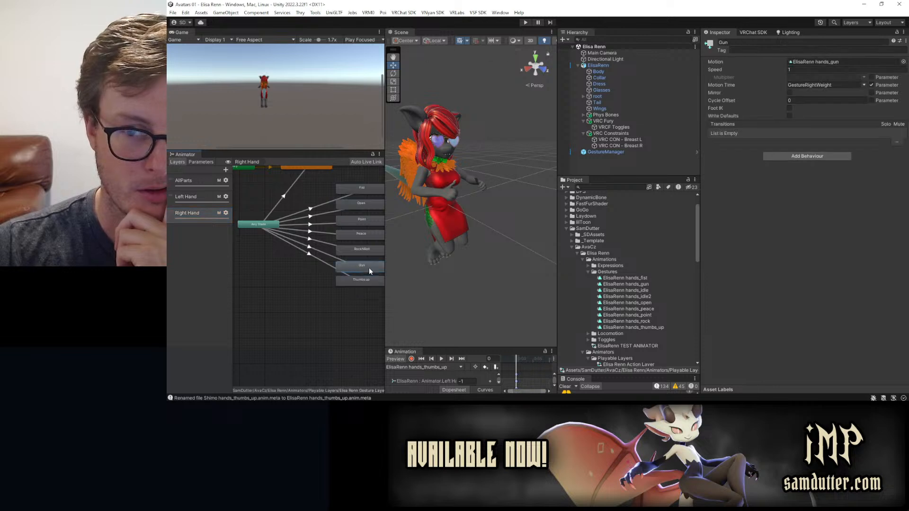
pyautogui.click(366, 246)
pyautogui.click(367, 234)
pyautogui.click(366, 221)
pyautogui.click(362, 205)
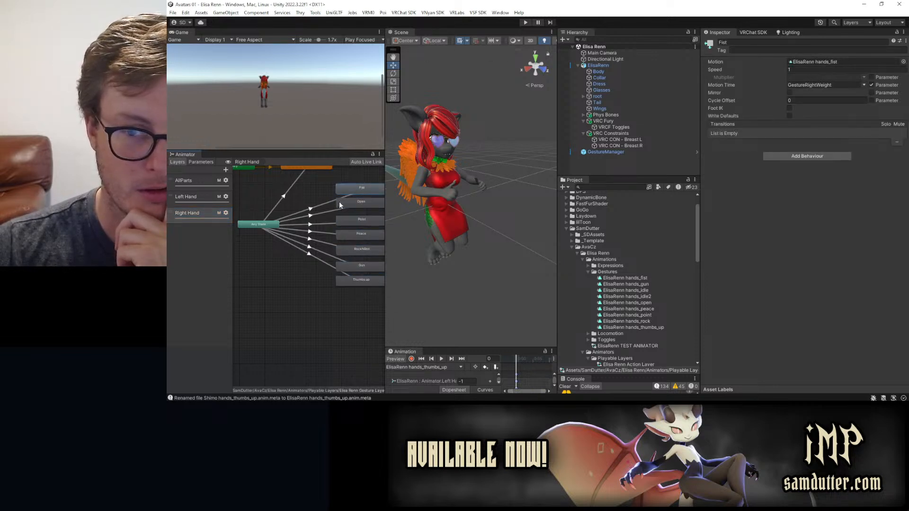
# Inspect the Idle state of the Right Hand layer, then turn off the animation preview.
pyautogui.scroll(1, 338, 202)
pyautogui.click(310, 180)
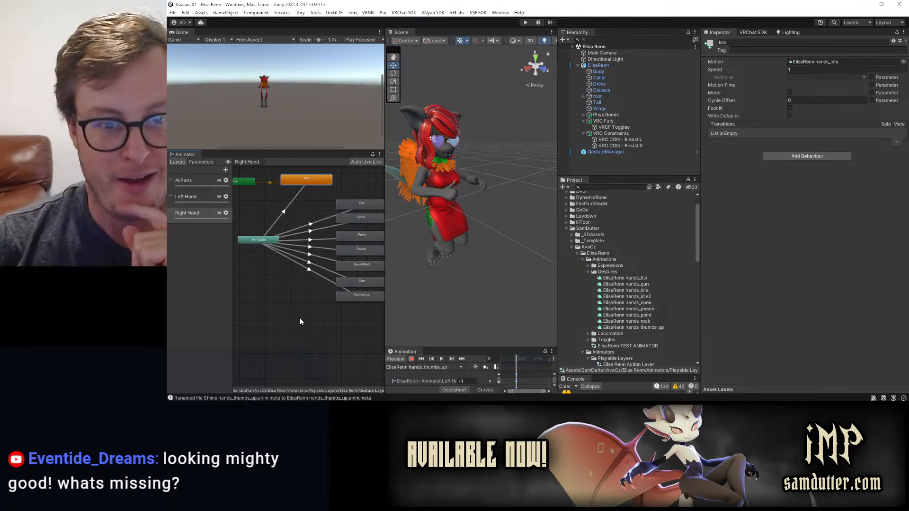
pyautogui.click(588, 272)
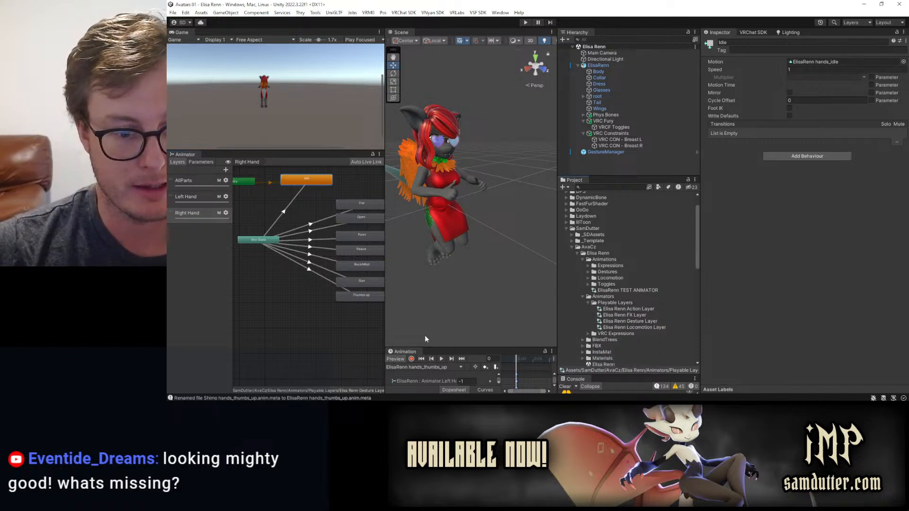
pyautogui.click(400, 361)
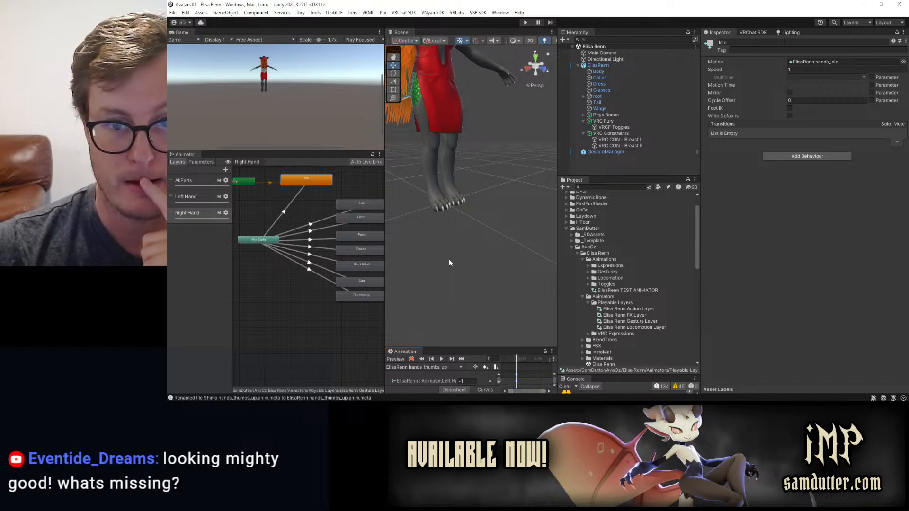
# Customize the playable layers of the ElisaRenn avatar descriptor and assign Elisa Renn Gesture Layer to the Gesture slot.
pyautogui.click(658, 65)
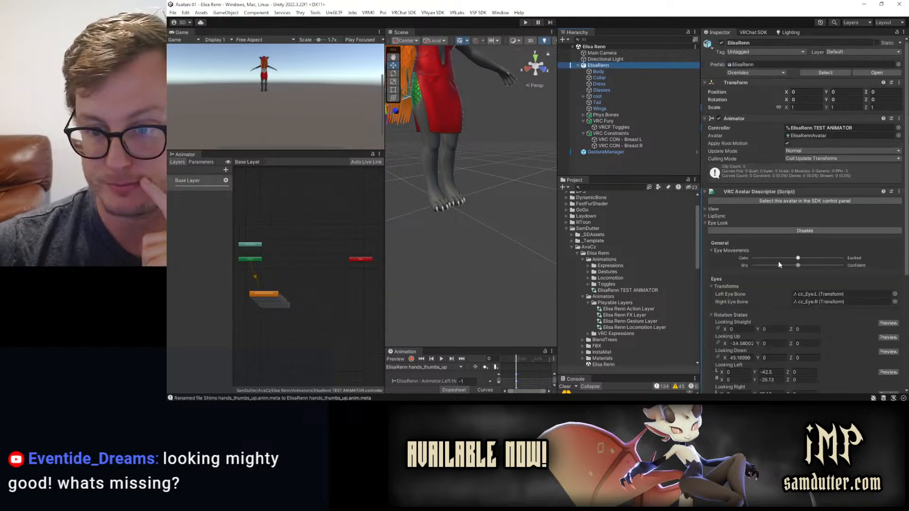
pyautogui.click(704, 223)
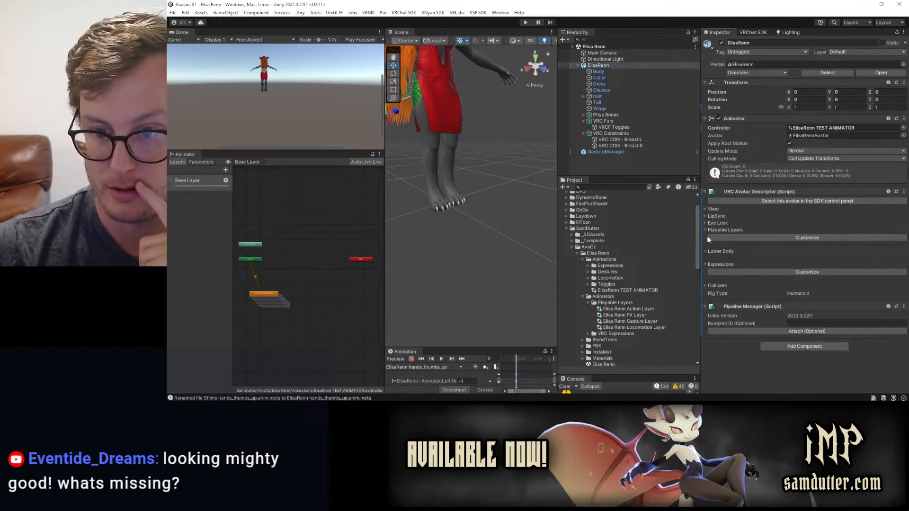
pyautogui.click(719, 238)
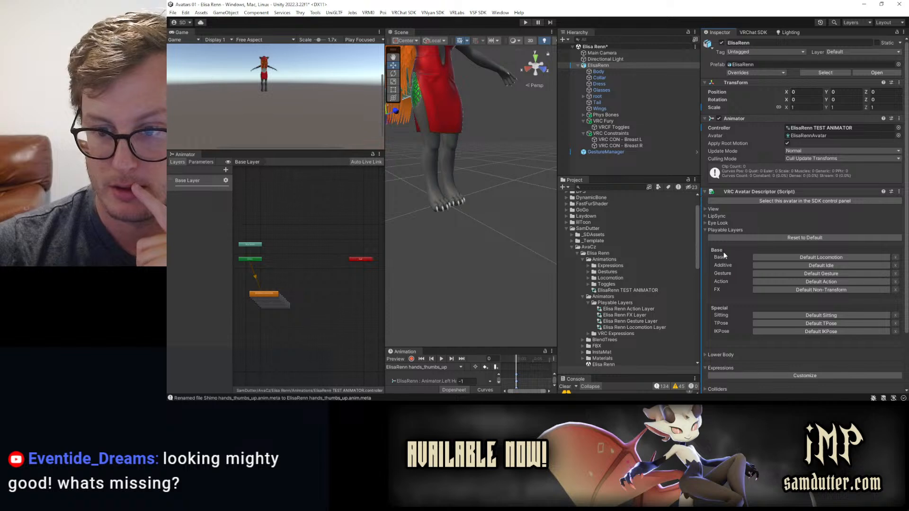
pyautogui.click(763, 273)
pyautogui.moveTo(632, 321); pyautogui.dragTo(789, 274)
pyautogui.scroll(-3, 719, 333)
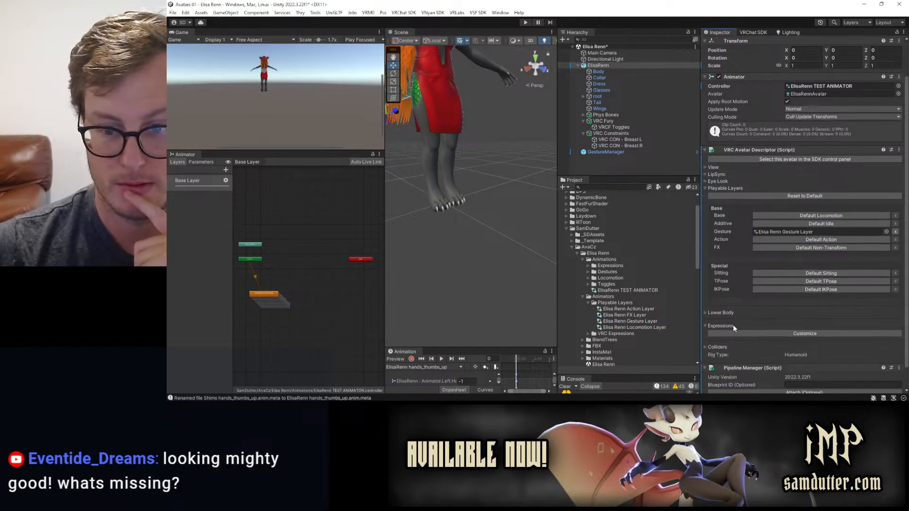
pyautogui.click(732, 333)
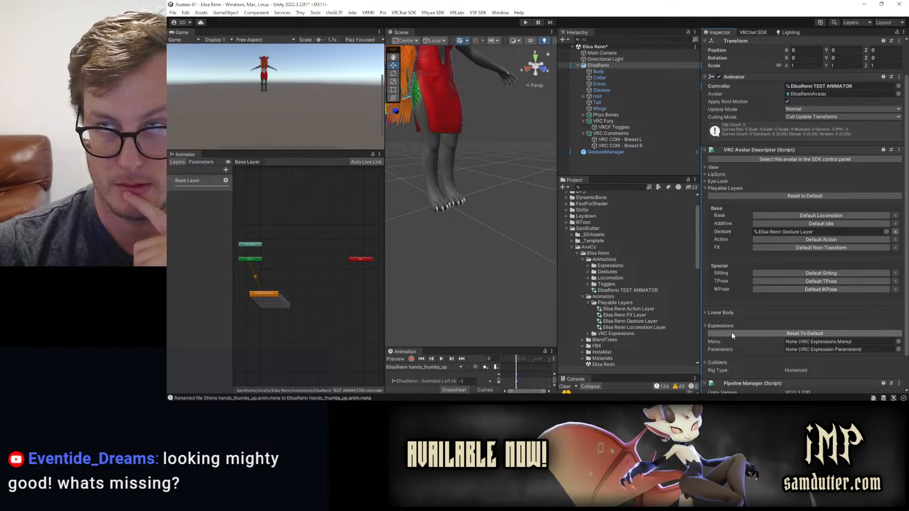
pyautogui.click(731, 332)
pyautogui.click(567, 221)
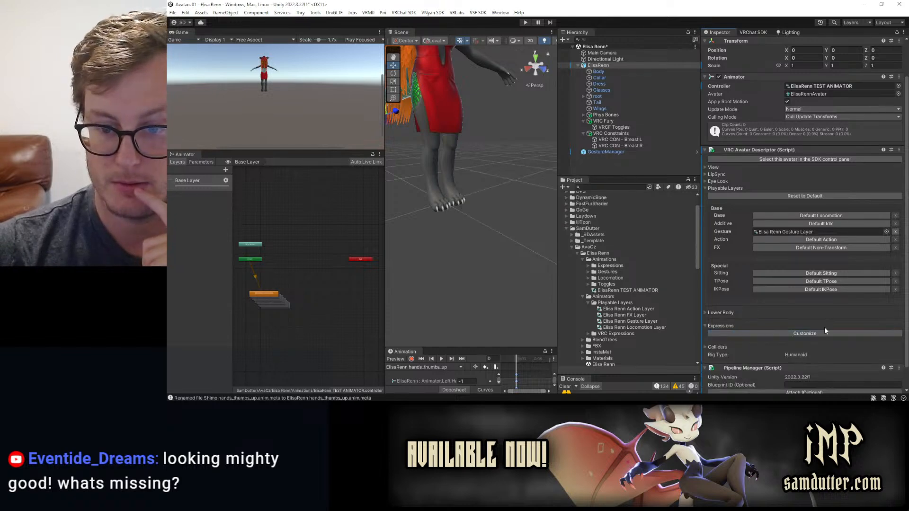
# Collapse the Expressions and Playable Layers sections of the avatar descriptor and deselect the avatar.
pyautogui.click(707, 325)
pyautogui.click(706, 188)
pyautogui.click(705, 223)
pyautogui.click(705, 221)
pyautogui.click(450, 237)
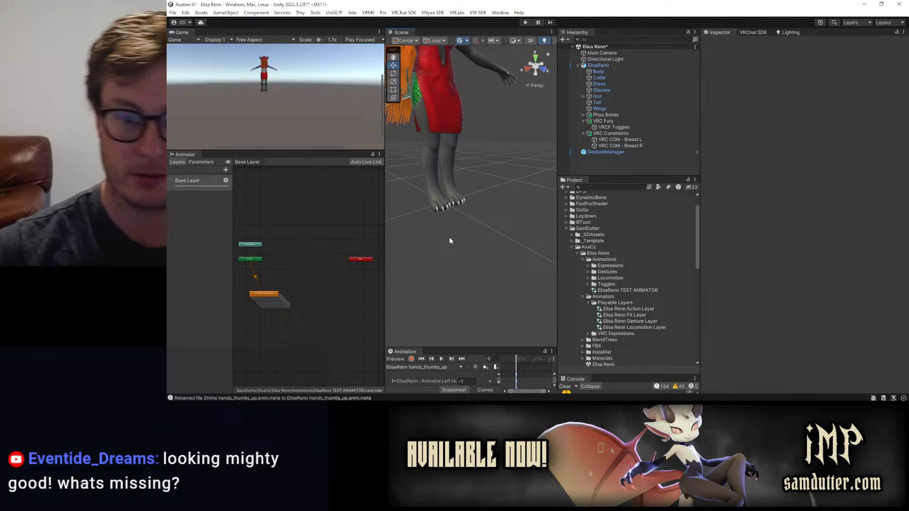
# Delete all the existing animation states from the test animator's Base Layer.
pyautogui.click(263, 325)
pyautogui.moveTo(262, 324); pyautogui.dragTo(297, 291, button='middle')
pyautogui.moveTo(321, 305); pyautogui.dragTo(296, 244)
pyautogui.press('Delete')
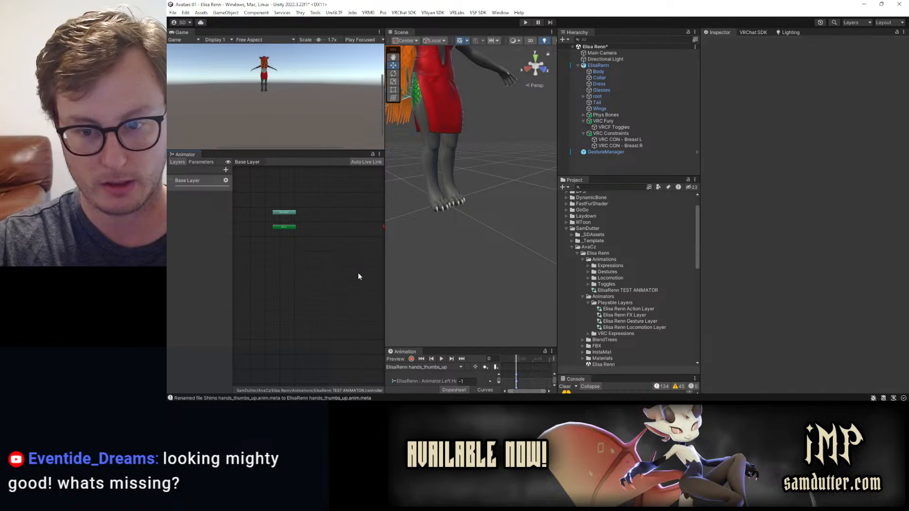
# Add the crouch_still, stand still and low crawl still clips from the Locomotion folder as states in the test animator.
pyautogui.click(587, 278)
pyautogui.click(591, 280)
pyautogui.click(594, 284)
pyautogui.scroll(-3, 591, 279)
pyautogui.moveTo(591, 279); pyautogui.dragTo(328, 248)
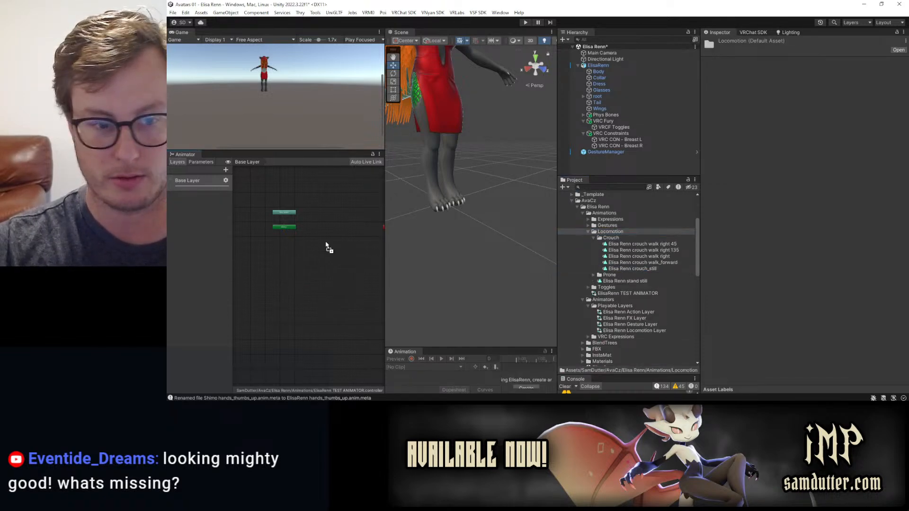
pyautogui.moveTo(612, 279); pyautogui.dragTo(307, 270)
pyautogui.click(594, 275)
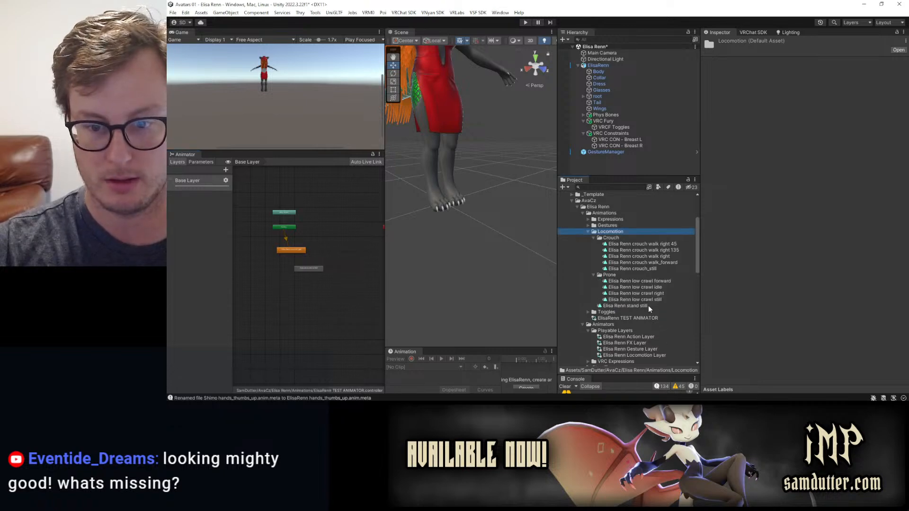
pyautogui.click(658, 300)
pyautogui.moveTo(658, 300); pyautogui.dragTo(297, 282)
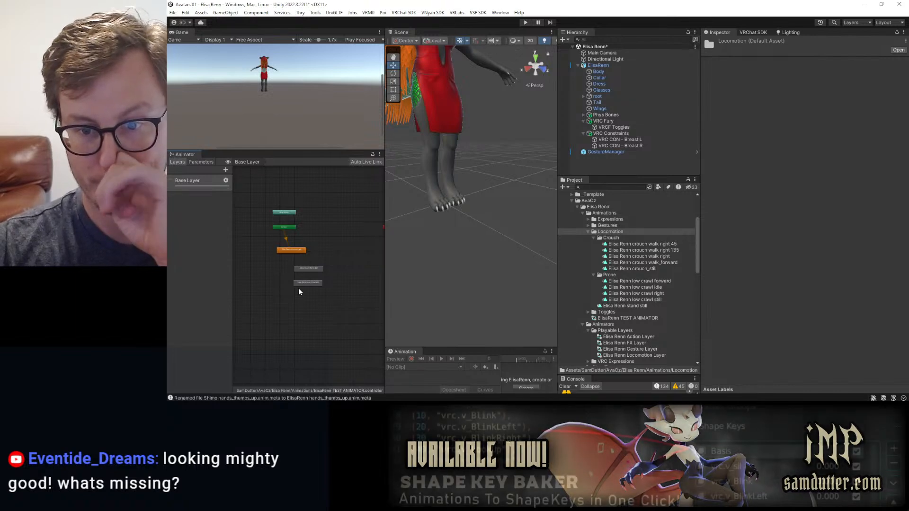
# Select the ElisaRenn avatar, enlarge the scene and animation areas, and preview the crouch_still clip.
pyautogui.click(607, 66)
pyautogui.moveTo(436, 347); pyautogui.dragTo(408, 199)
pyautogui.moveTo(396, 32); pyautogui.dragTo(398, 319)
pyautogui.moveTo(385, 239); pyautogui.dragTo(167, 230)
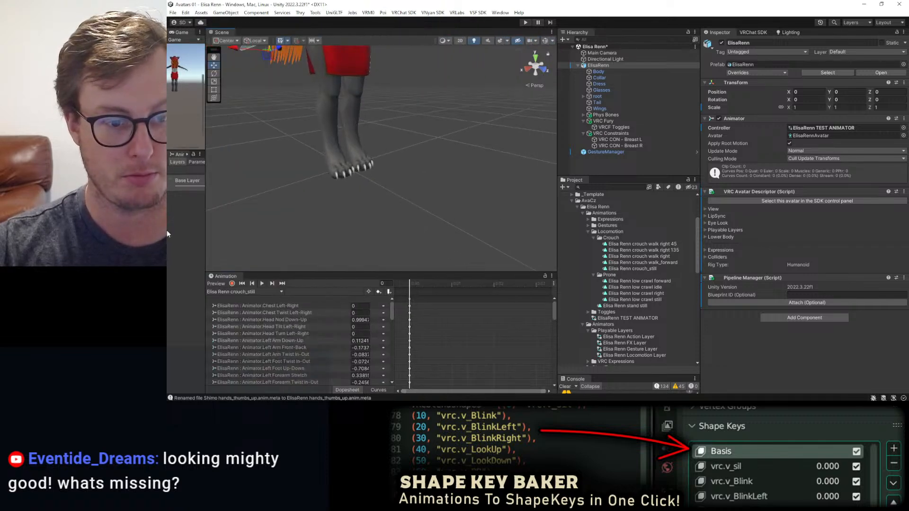
pyautogui.click(215, 284)
pyautogui.keyDown('alt'); pyautogui.moveTo(374, 180); pyautogui.dragTo(374, 199); pyautogui.keyUp('alt')
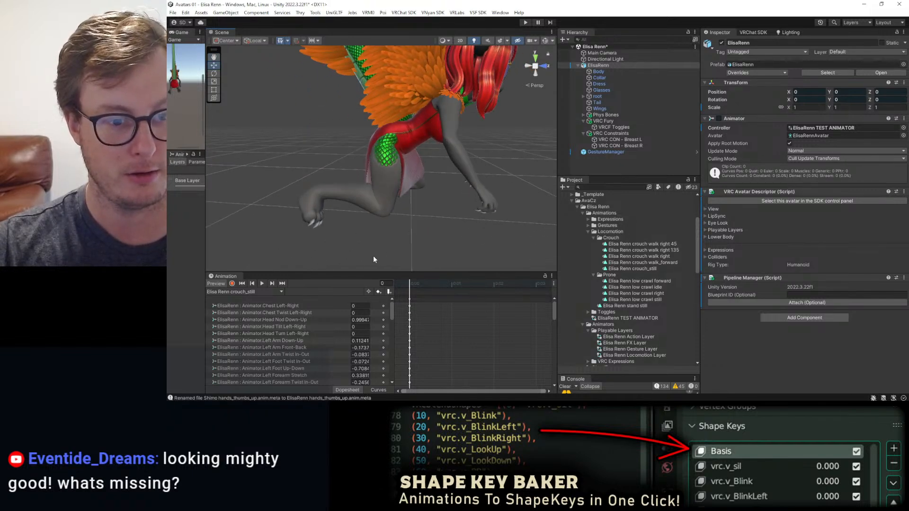
pyautogui.moveTo(359, 272); pyautogui.dragTo(359, 265)
# Set Spine Front-Back to -1.43 in the crouch_still clip and check the pose from the side.
pyautogui.scroll(-20, 270, 350)
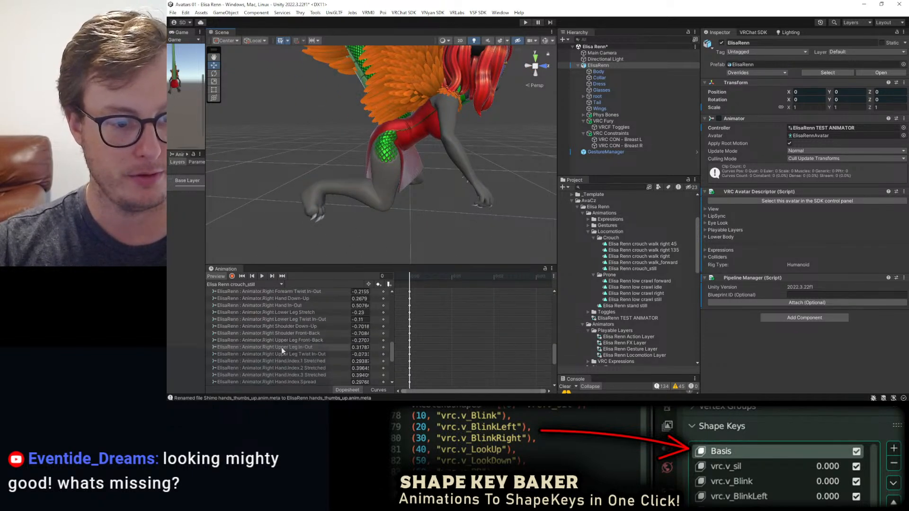
pyautogui.click(352, 352)
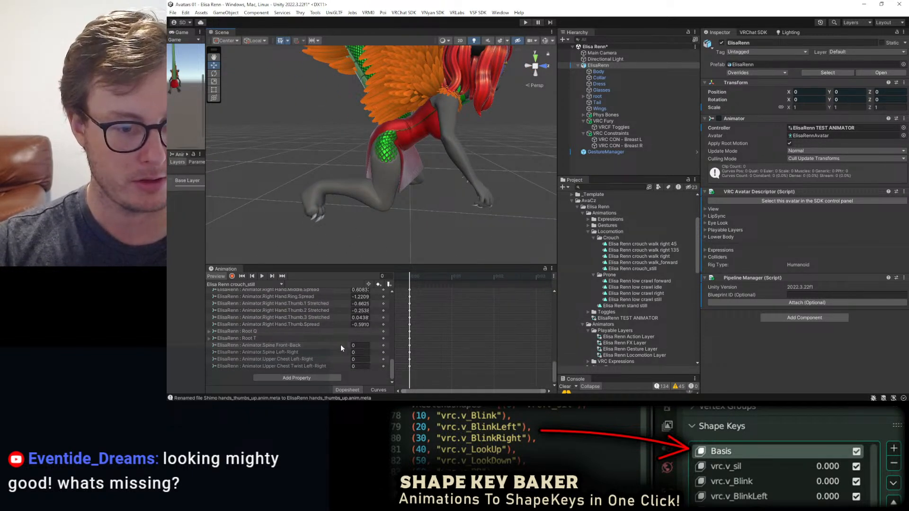
pyautogui.moveTo(347, 345)
pyautogui.mouseDown()
pyautogui.moveTo(321, 344)
pyautogui.moveTo(329, 344)
pyautogui.mouseUp()
pyautogui.keyDown('alt'); pyautogui.moveTo(374, 175); pyautogui.dragTo(676, 138); pyautogui.keyUp('alt')
pyautogui.keyDown('alt'); pyautogui.moveTo(404, 135); pyautogui.dragTo(414, 167); pyautogui.keyUp('alt')
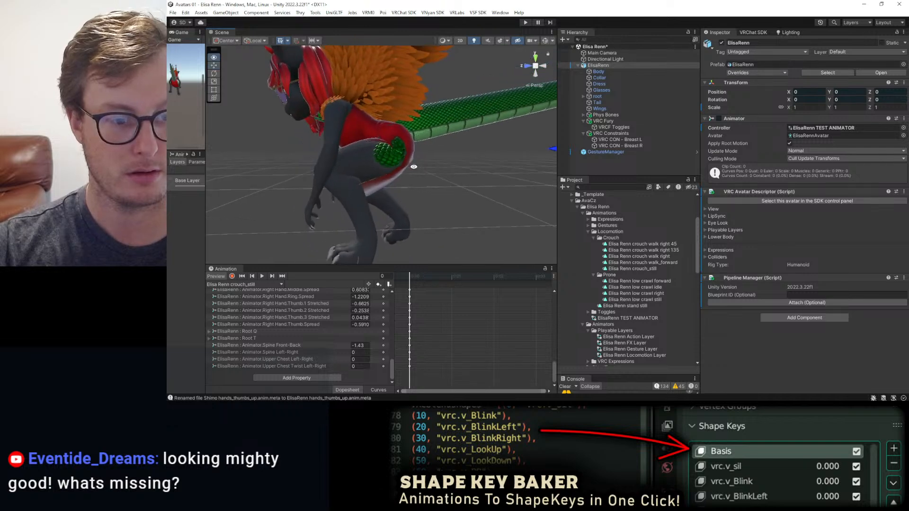
pyautogui.keyDown('alt'); pyautogui.moveTo(369, 186); pyautogui.dragTo(416, 174); pyautogui.keyUp('alt')
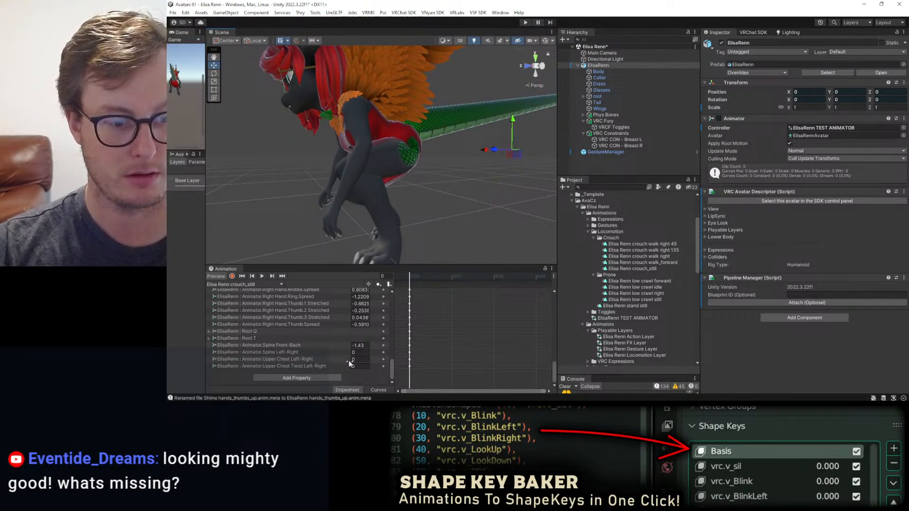
# Adjust the Head Nod Down-Up value in the crouch_still clip and check the pose from several angles.
pyautogui.scroll(5, 341, 360)
pyautogui.keyDown('alt'); pyautogui.moveTo(279, 175); pyautogui.dragTo(320, 148); pyautogui.keyUp('alt')
pyautogui.moveTo(378, 140); pyautogui.dragTo(354, 190, button='middle')
pyautogui.keyDown('alt'); pyautogui.moveTo(354, 190); pyautogui.dragTo(436, 188); pyautogui.keyUp('alt')
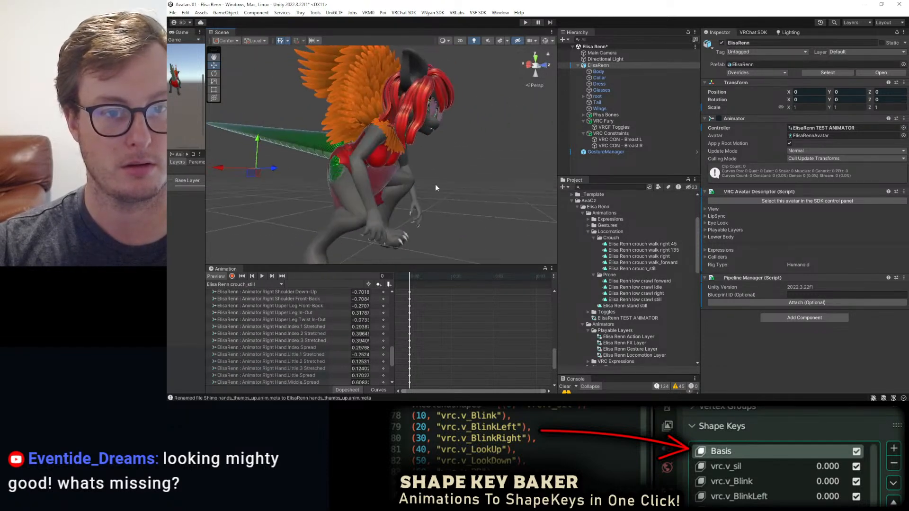
pyautogui.scroll(5, 313, 313)
pyautogui.keyDown('alt'); pyautogui.moveTo(417, 171); pyautogui.dragTo(323, 179); pyautogui.keyUp('alt')
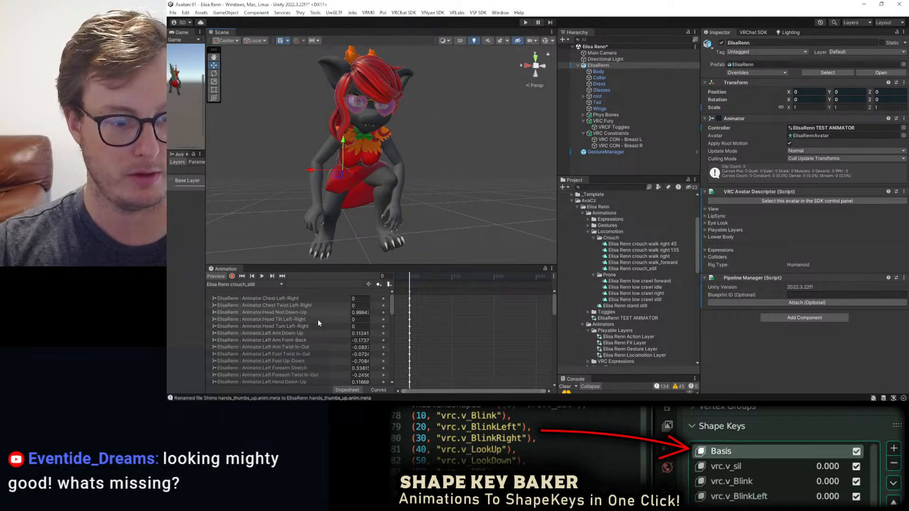
pyautogui.moveTo(348, 312)
pyautogui.mouseDown()
pyautogui.moveTo(340, 312)
pyautogui.moveTo(349, 310)
pyautogui.mouseUp()
pyautogui.keyDown('alt'); pyautogui.moveTo(362, 183); pyautogui.dragTo(402, 157); pyautogui.keyUp('alt')
# Switch to the low crawl still clip and set its Spine Front-Back to -1.52.
pyautogui.click(222, 285)
pyautogui.click(231, 302)
pyautogui.scroll(-15, 306, 338)
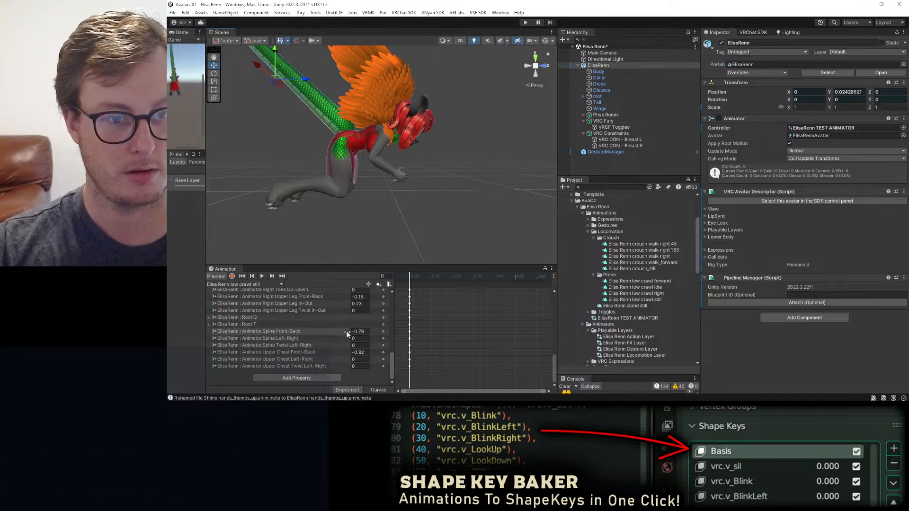
pyautogui.moveTo(345, 330); pyautogui.dragTo(334, 330)
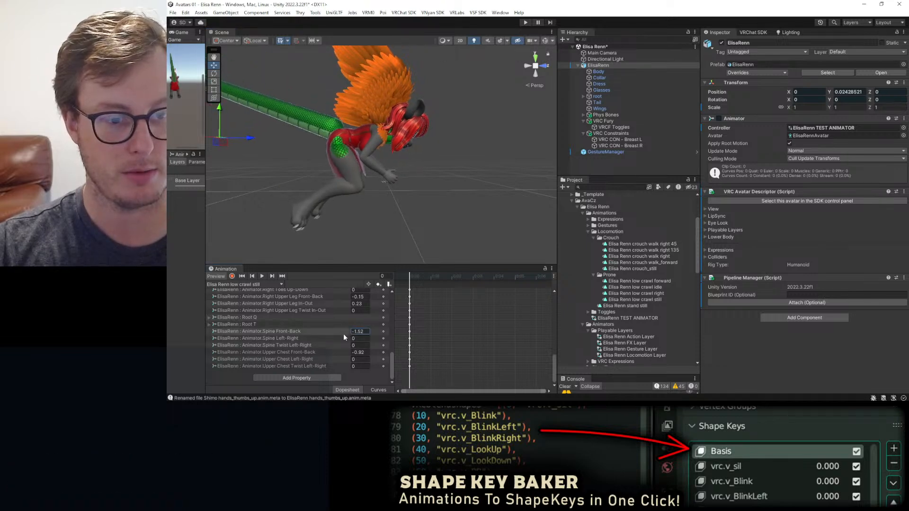
# Raise the head with Head Nod Down-Up and set Upper Chest Front-Back to 0.2 in the low crawl still clip.
pyautogui.scroll(15, 354, 321)
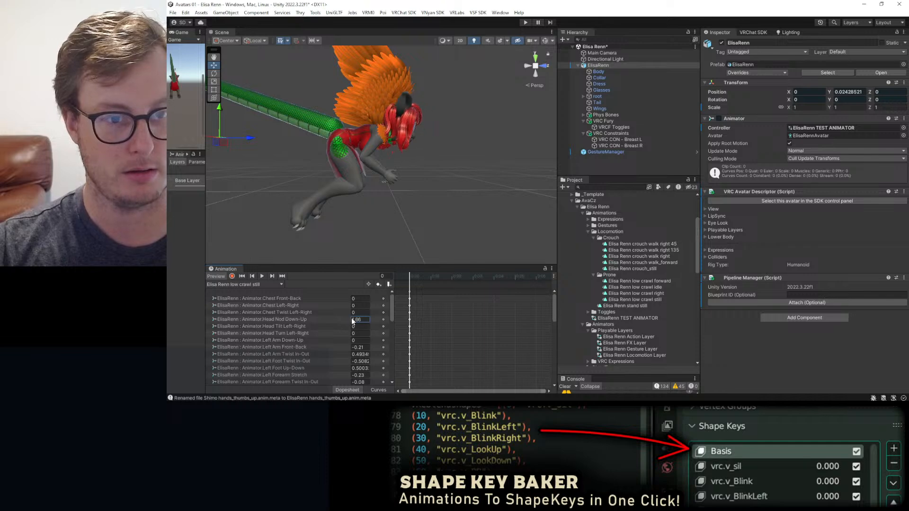
pyautogui.scroll(-10, 337, 328)
pyautogui.scroll(-5, 338, 330)
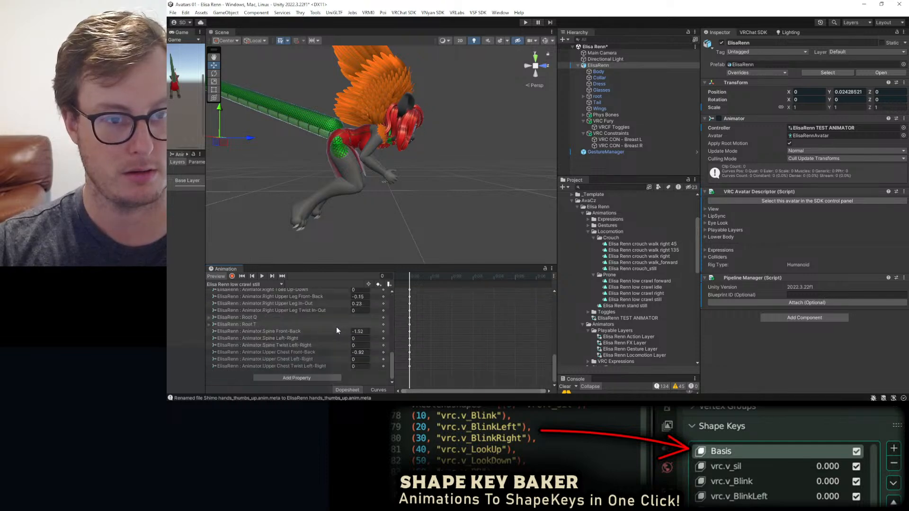
pyautogui.click(352, 359)
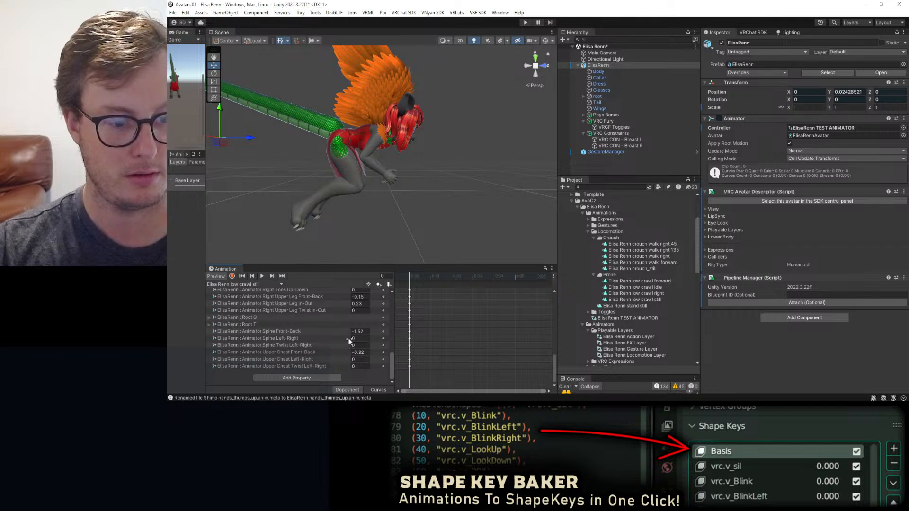
pyautogui.moveTo(345, 352); pyautogui.dragTo(358, 354)
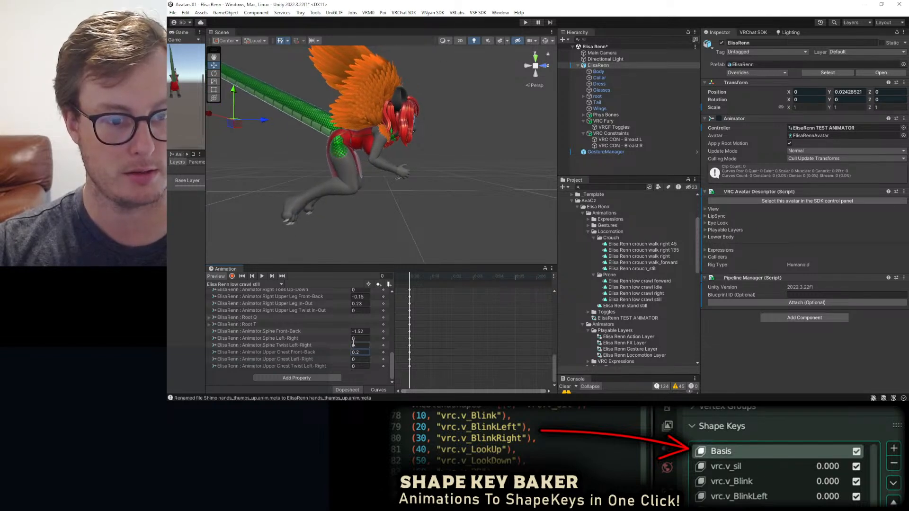
# Expand Root Q in the low crawl still clip and tilt the body upright with Root Q.x at about 0.68.
pyautogui.click(209, 318)
pyautogui.click(349, 325)
pyautogui.moveTo(348, 326); pyautogui.dragTo(368, 167)
pyautogui.scroll(-4, 434, 176)
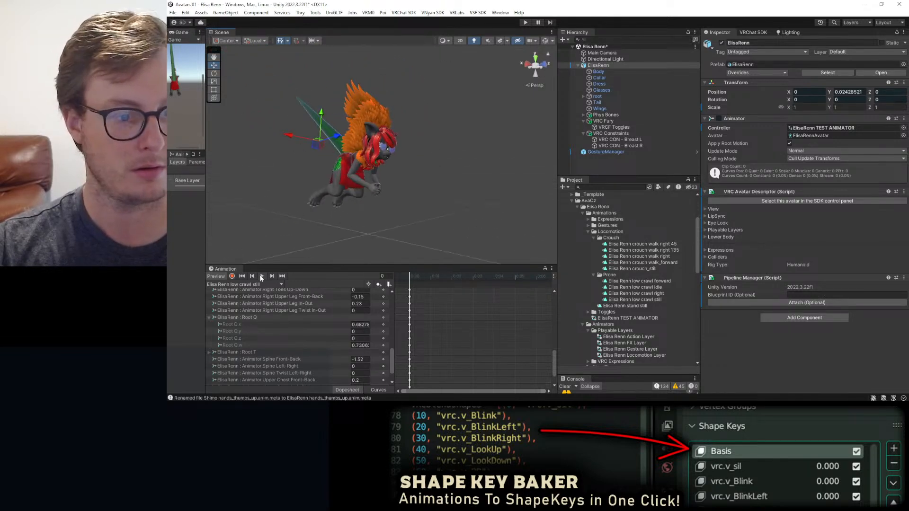
# Switch to the stand still clip and preview its pose from the front.
pyautogui.click(244, 284)
pyautogui.click(228, 313)
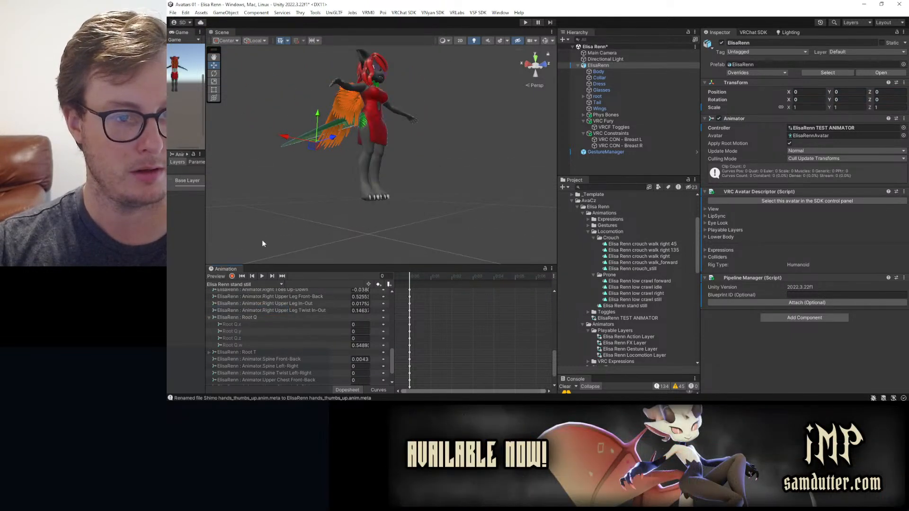
pyautogui.click(221, 276)
pyautogui.keyDown('alt'); pyautogui.moveTo(407, 164); pyautogui.dragTo(384, 154); pyautogui.keyUp('alt')
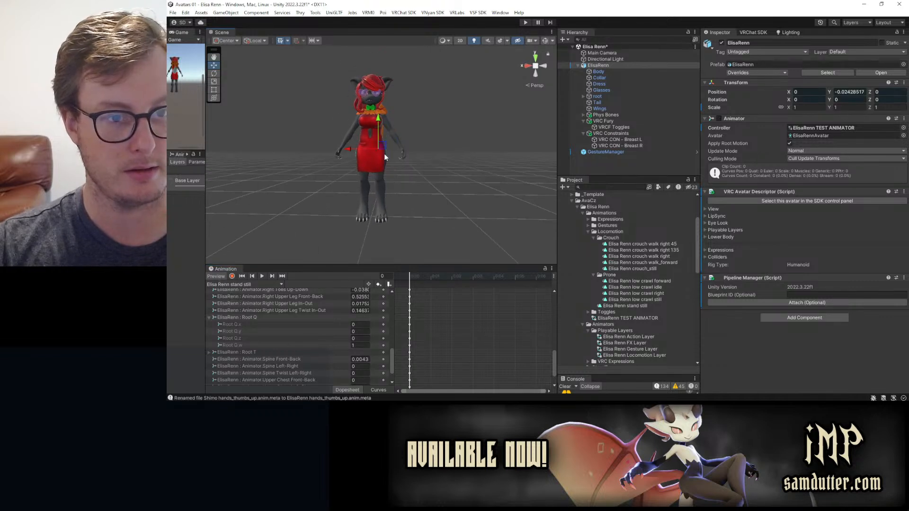
# Set Left Arm Down-Up to -1.28 in the stand still clip and copy the value.
pyautogui.scroll(10, 314, 318)
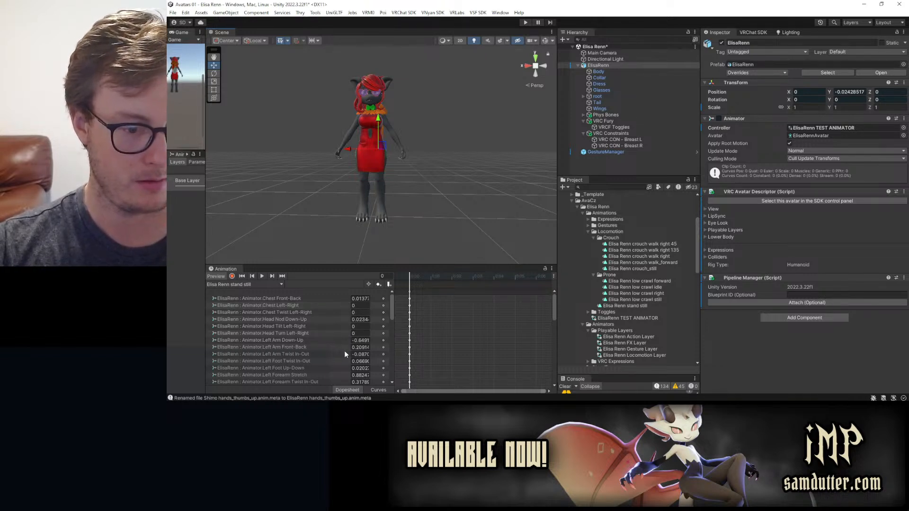
pyautogui.moveTo(348, 342); pyautogui.dragTo(337, 342)
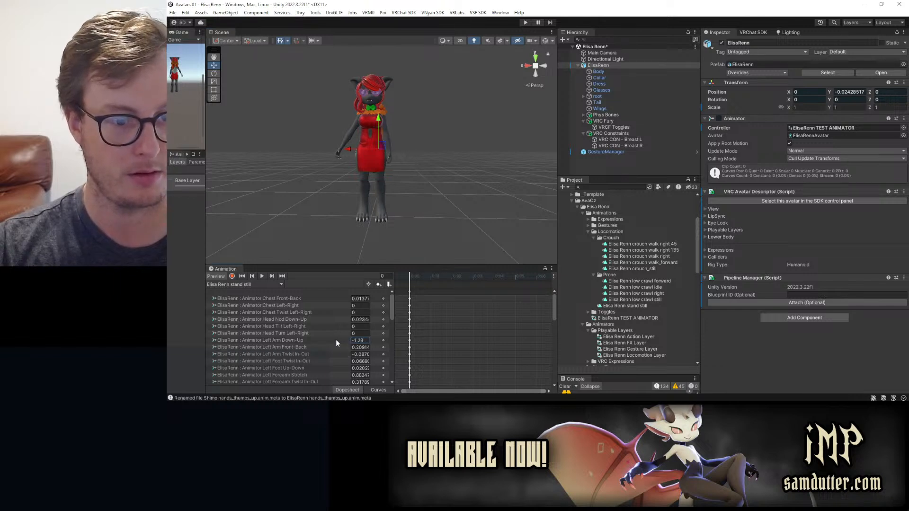
pyautogui.click(364, 340)
pyautogui.hotkey('ctrl', 'c')
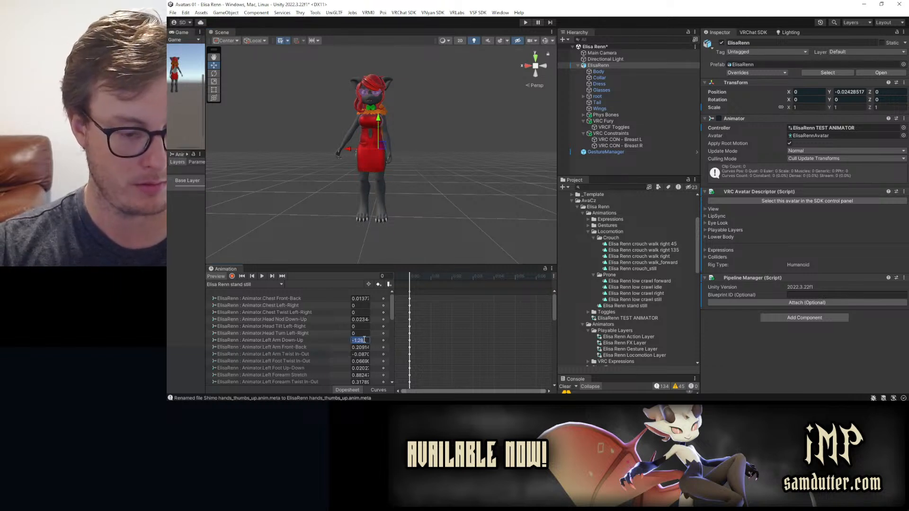
# Paste -1.28 into Right Arm Down-Up in the stand still clip and save the scene.
pyautogui.scroll(-3, 317, 333)
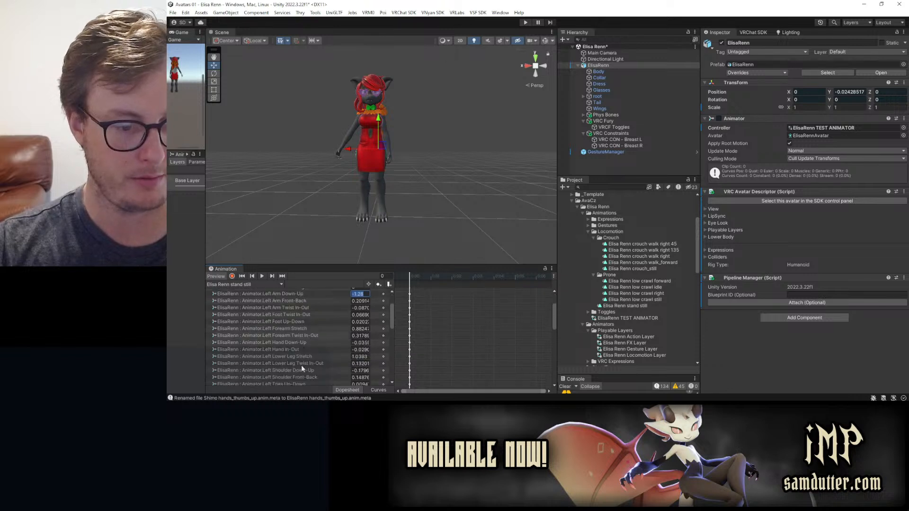
pyautogui.scroll(-5, 301, 365)
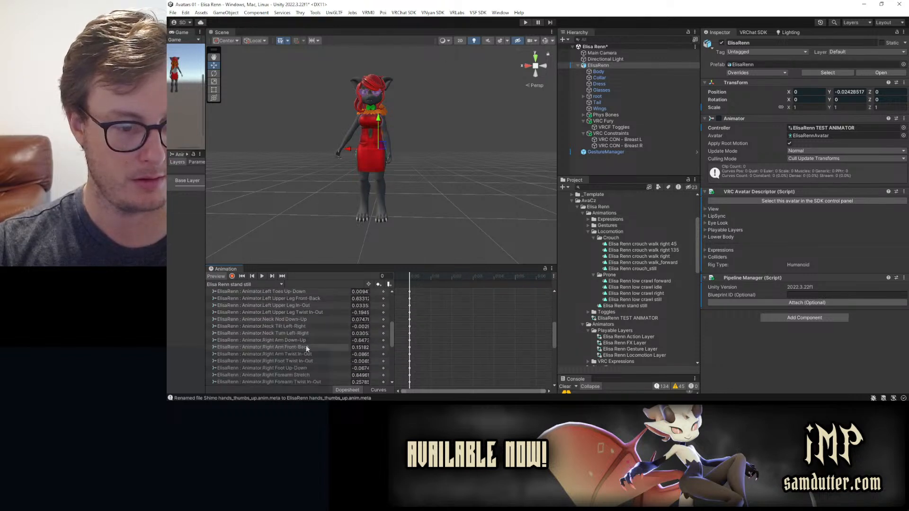
pyautogui.click(362, 340)
pyautogui.hotkey('ctrl', 'v')
pyautogui.keyDown('alt'); pyautogui.moveTo(253, 194); pyautogui.dragTo(372, 144); pyautogui.keyUp('alt')
pyautogui.scroll(3, 371, 142)
pyautogui.hotkey('ctrl', 's')
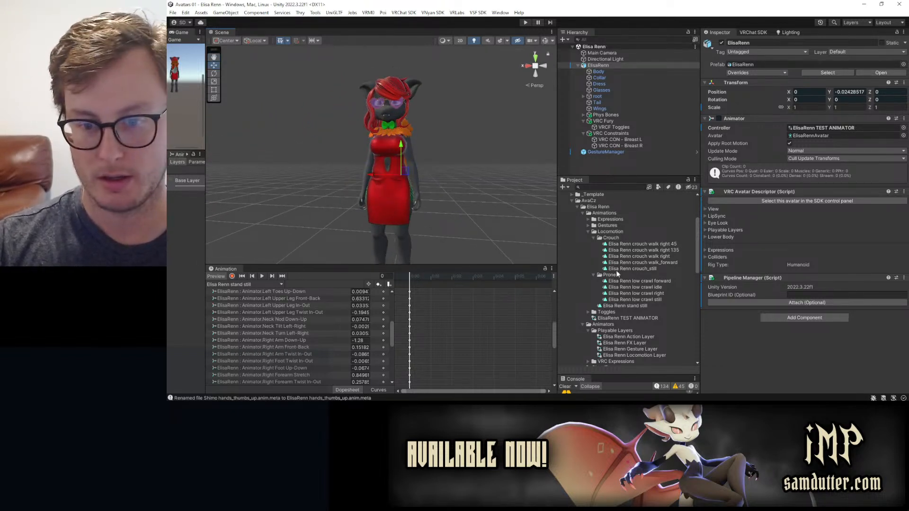
# Open the Elisa Renn Locomotion Layer controller in a widened Animator view and select its Standing state.
pyautogui.moveTo(204, 238); pyautogui.dragTo(446, 265)
pyautogui.scroll(-3, 622, 321)
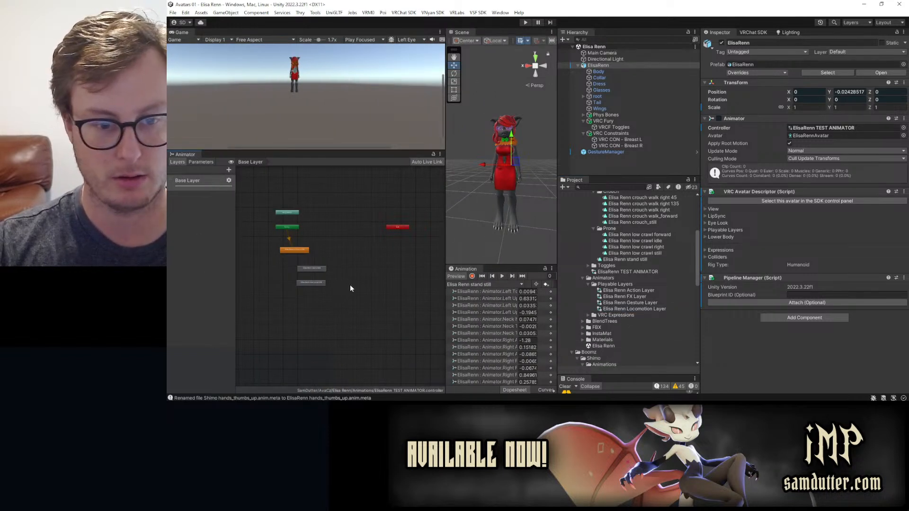
pyautogui.click(639, 309)
pyautogui.scroll(5, 288, 254)
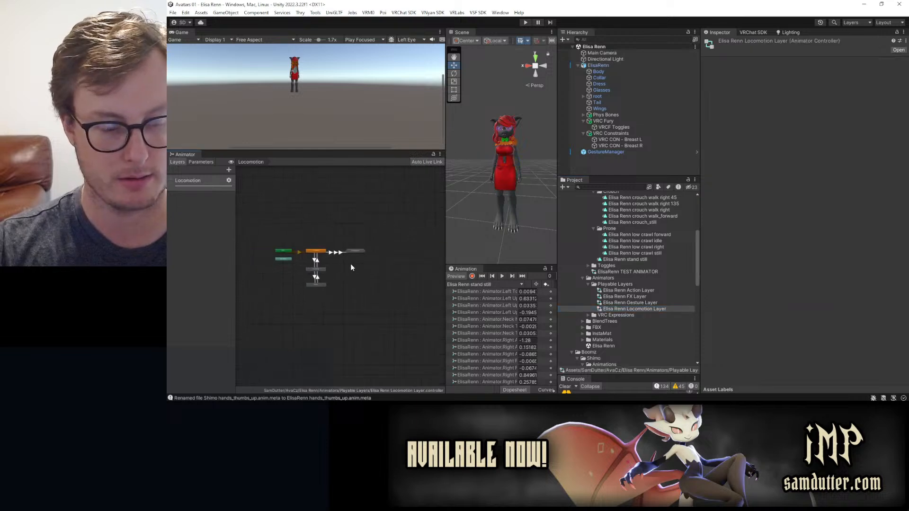
pyautogui.click(265, 225)
pyautogui.moveTo(268, 248); pyautogui.dragTo(328, 218, button='middle')
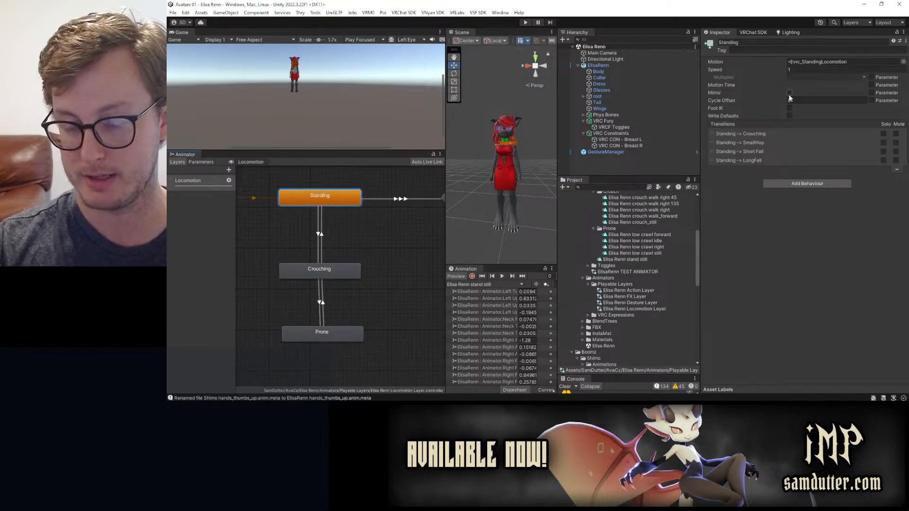
# Replace the Standing state's motion with the Elisa Renn StandingLocomotion blend tree, deleting the current blend tree.
pyautogui.click(796, 69)
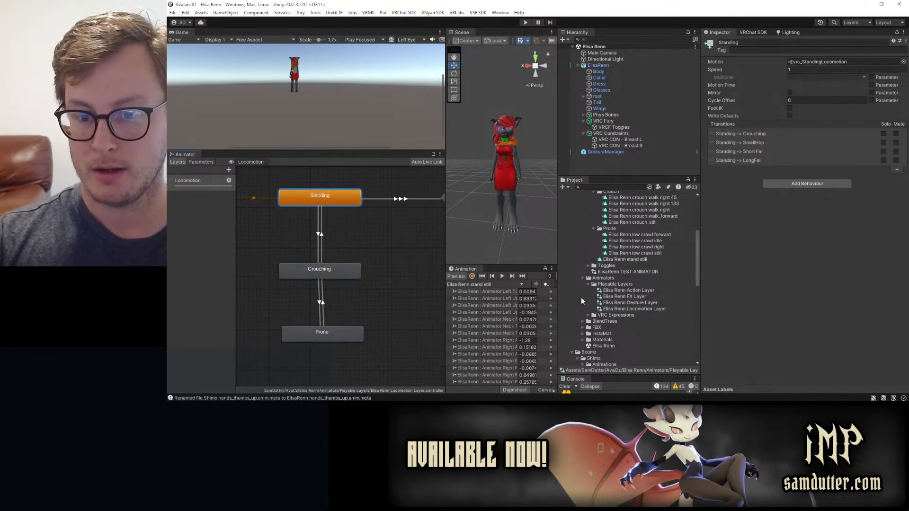
pyautogui.click(582, 321)
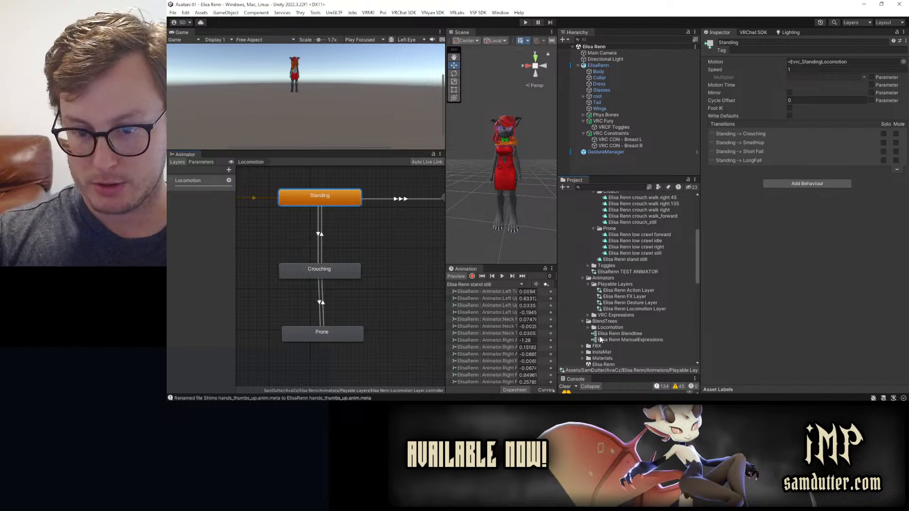
pyautogui.click(588, 327)
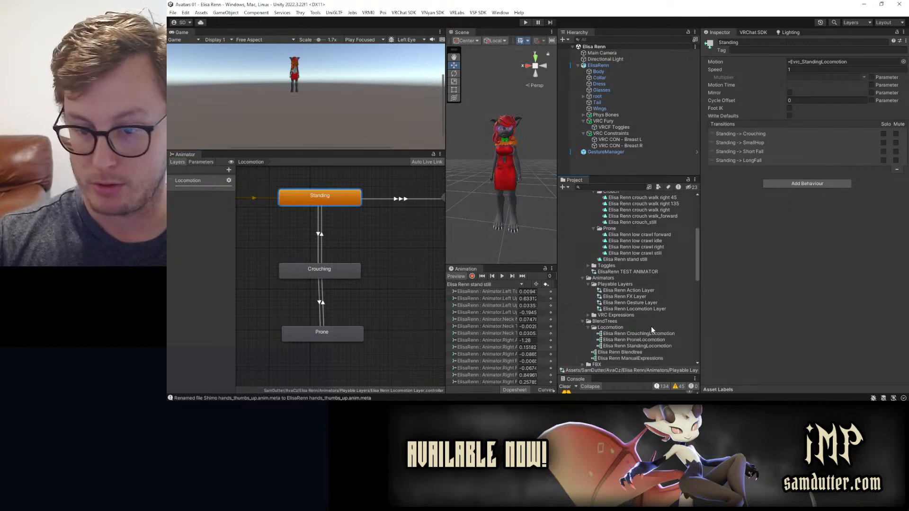
pyautogui.moveTo(638, 345); pyautogui.dragTo(819, 62)
pyautogui.click(559, 220)
# Replace the Crouching state's motion with the Elisa Renn CrouchingLocomotion blend tree, deleting the current one.
pyautogui.click(322, 271)
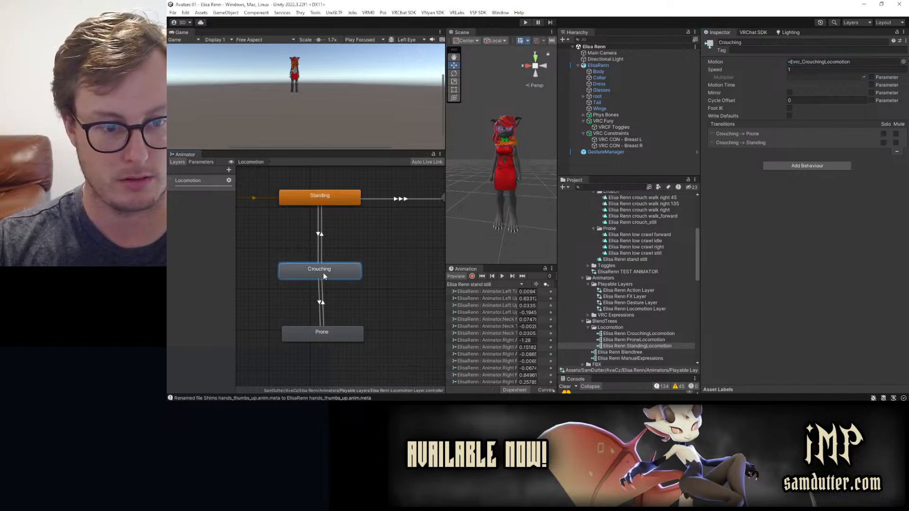
pyautogui.click(643, 334)
pyautogui.moveTo(653, 334); pyautogui.dragTo(815, 62)
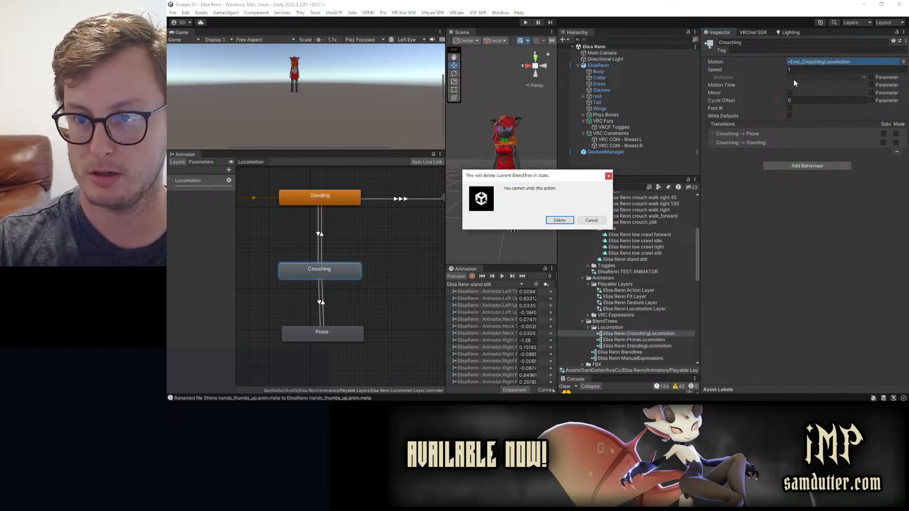
pyautogui.click(559, 221)
# Replace the Prone state's motion with the Elisa Renn ProneLocomotion blend tree, deleting the current one.
pyautogui.click(307, 335)
pyautogui.moveTo(655, 340); pyautogui.dragTo(824, 65)
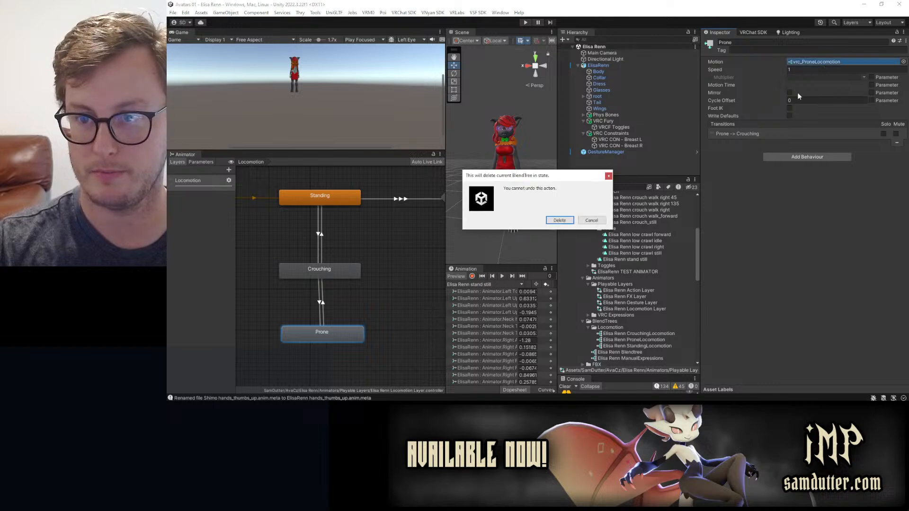
pyautogui.click(559, 220)
# Assign the Elisa Renn crouch_still clip to the missing motion in the Elisa Renn CrouchingLocomotion blend tree.
pyautogui.click(636, 334)
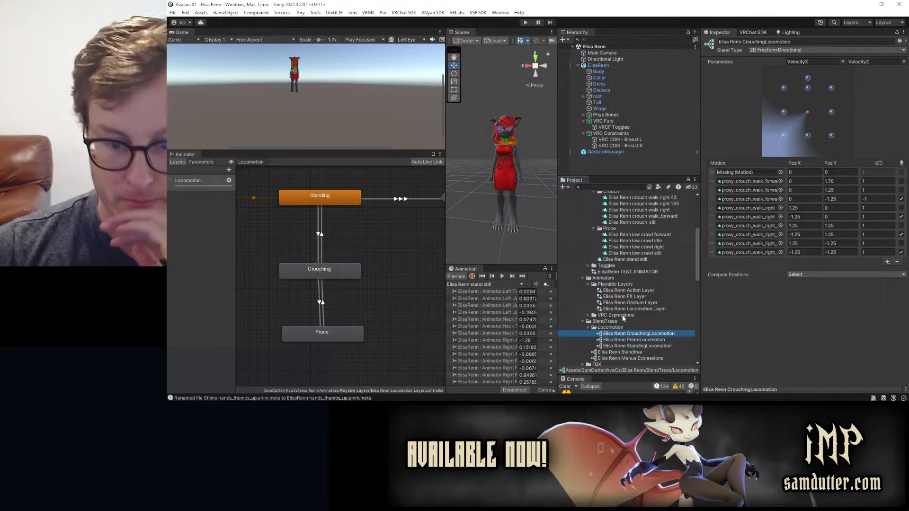
pyautogui.scroll(1, 642, 303)
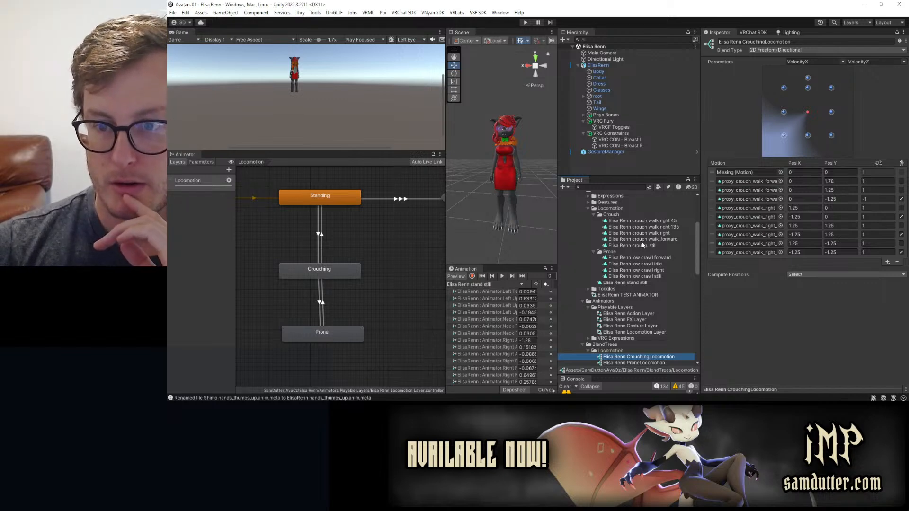
pyautogui.moveTo(640, 246); pyautogui.dragTo(752, 174)
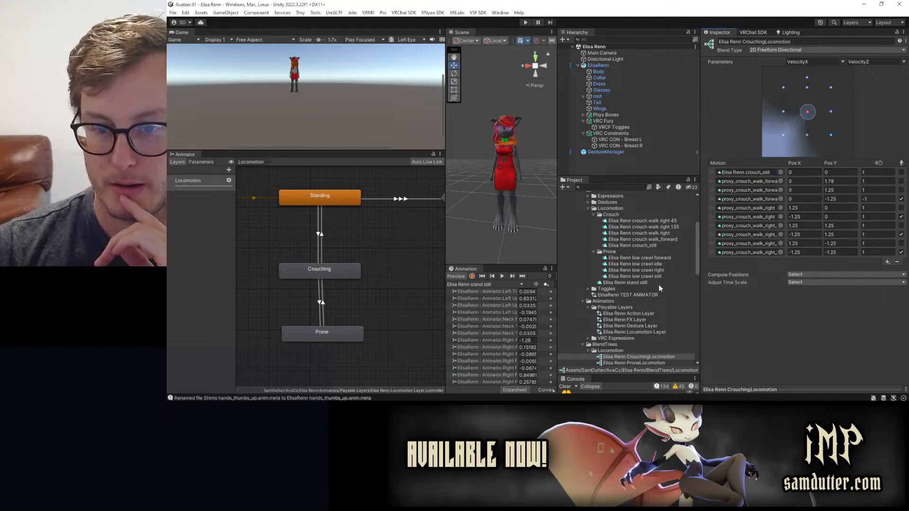
# Assign the Elisa Renn low crawl still clip to the missing motion in the Elisa Renn ProneLocomotion blend tree.
pyautogui.scroll(-1, 660, 284)
pyautogui.click(634, 339)
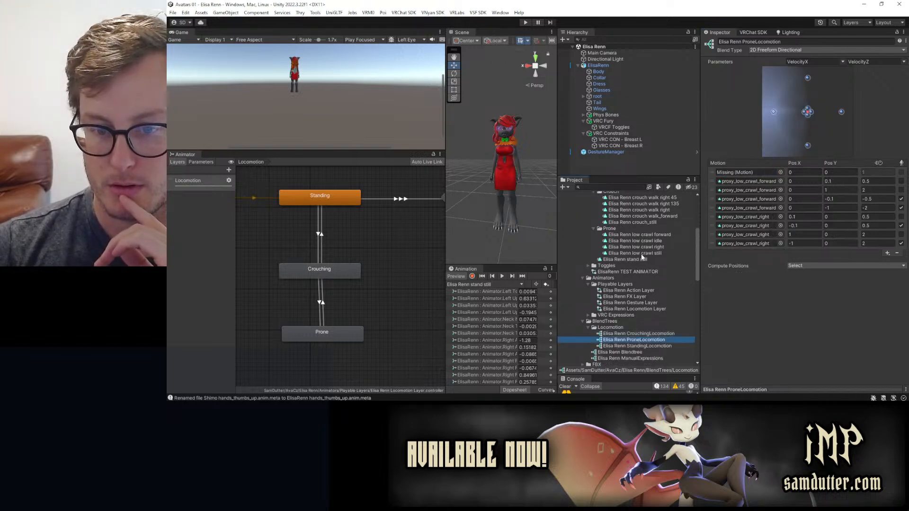
pyautogui.moveTo(656, 254); pyautogui.dragTo(747, 173)
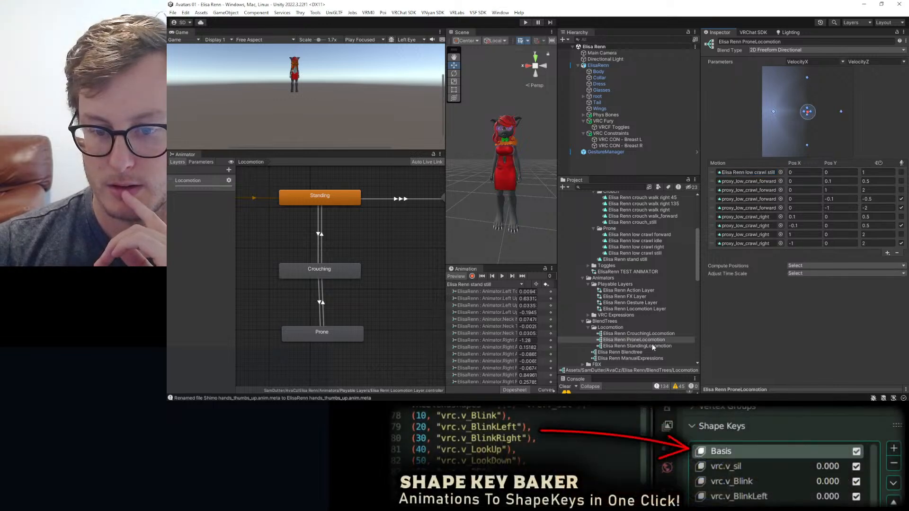
# Replace proxy_stand_still with the Elisa Renn stand still clip in the Elisa Renn StandingLocomotion blend tree.
pyautogui.click(636, 346)
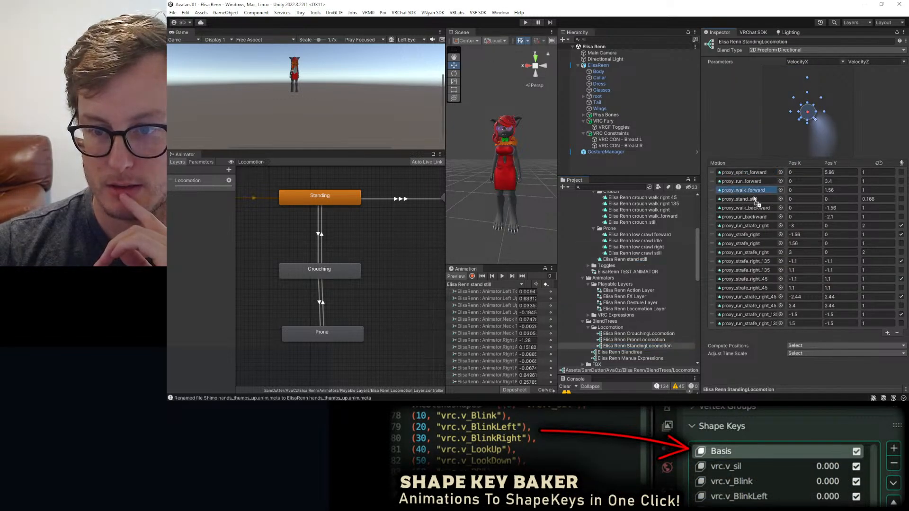
pyautogui.click(748, 182)
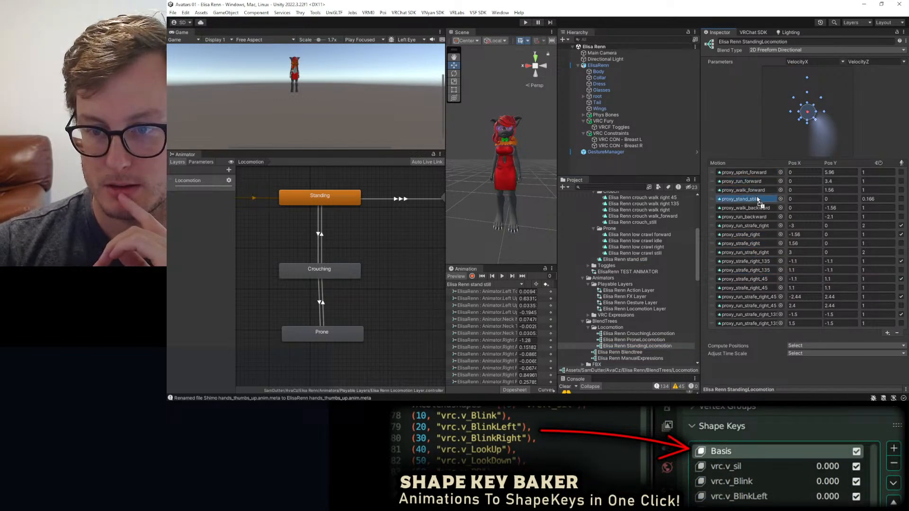
pyautogui.click(399, 244)
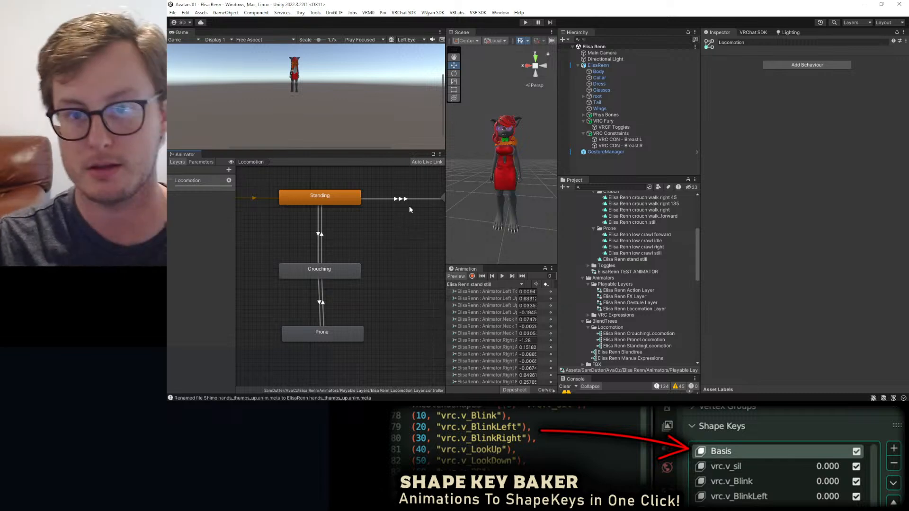
# Assign the Elisa Renn Locomotion Layer as the Base playable layer in the ElisaRenn avatar descriptor.
pyautogui.click(582, 65)
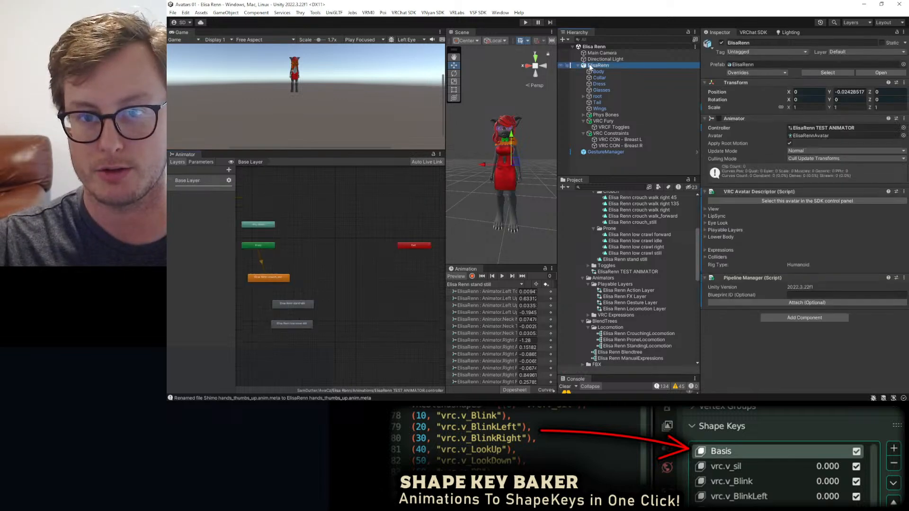
pyautogui.click(707, 231)
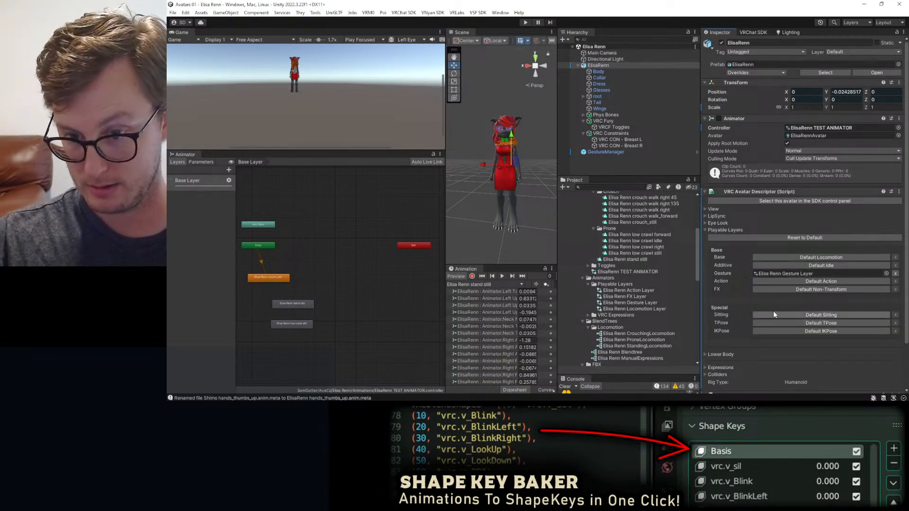
pyautogui.click(770, 258)
pyautogui.moveTo(636, 308); pyautogui.dragTo(805, 257)
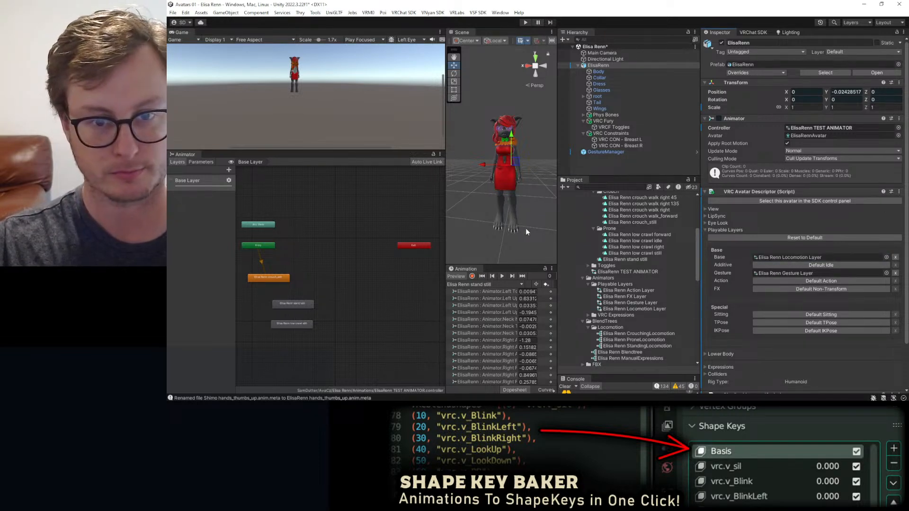
# Turn off the animation preview and delete the three pose states from the ElisaRenn TEST ANIMATOR controller.
pyautogui.click(456, 275)
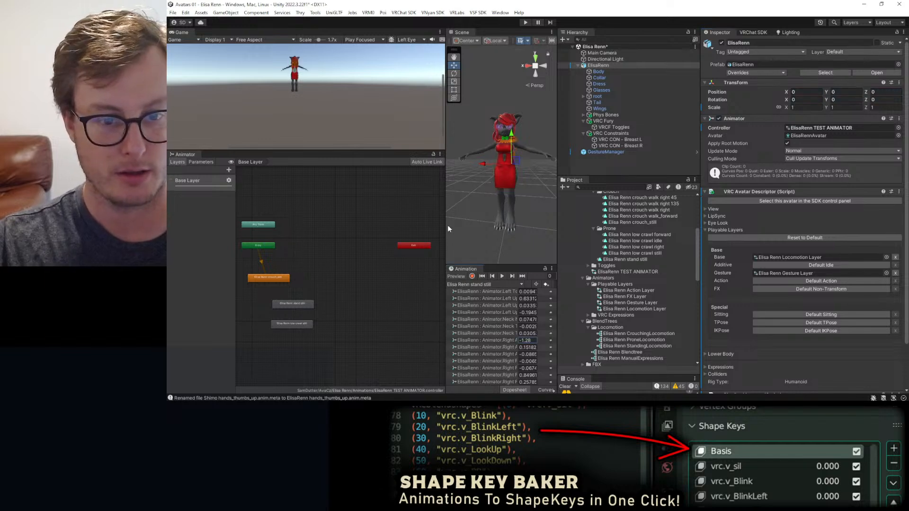
pyautogui.moveTo(446, 225); pyautogui.dragTo(422, 232)
pyautogui.moveTo(330, 351); pyautogui.dragTo(256, 274)
pyautogui.press('Delete')
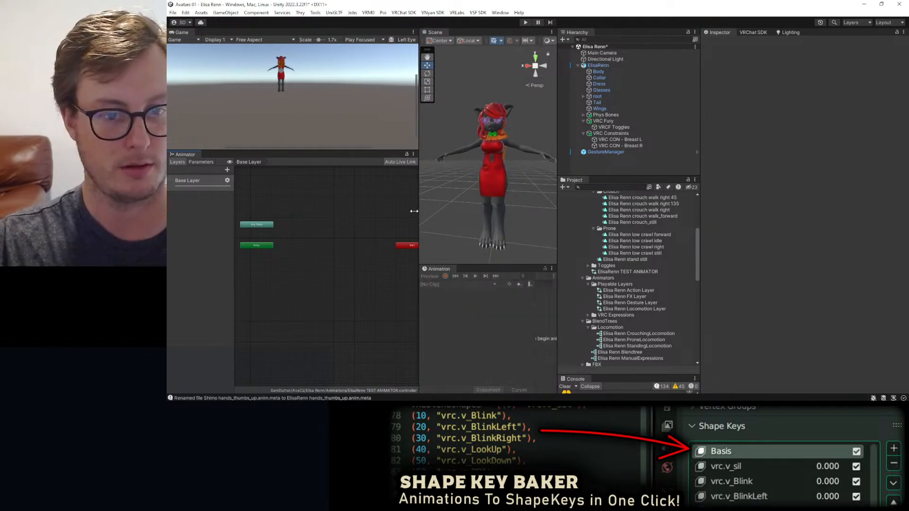
# Enlarge the Scene view to inspect the avatar and save the scene.
pyautogui.moveTo(425, 214); pyautogui.dragTo(320, 218)
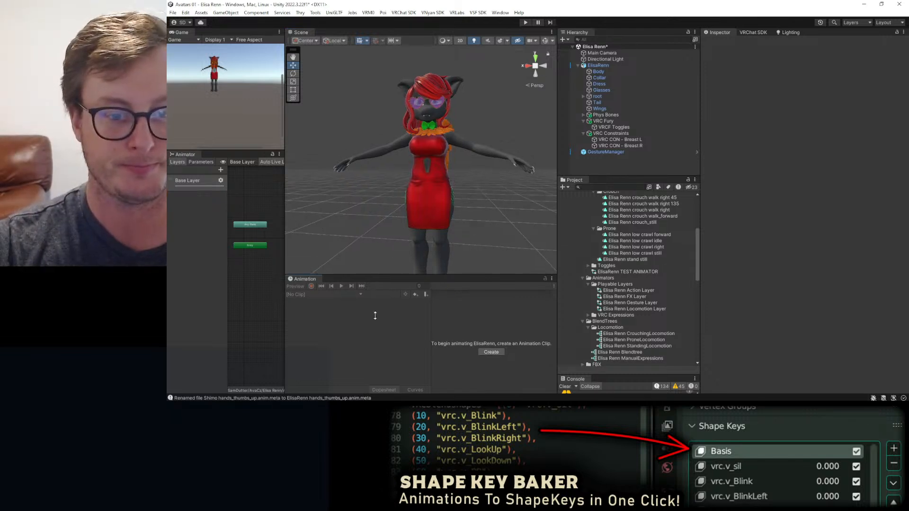
pyautogui.moveTo(373, 265); pyautogui.dragTo(386, 377)
pyautogui.keyDown('alt'); pyautogui.moveTo(366, 230); pyautogui.dragTo(454, 236); pyautogui.keyUp('alt')
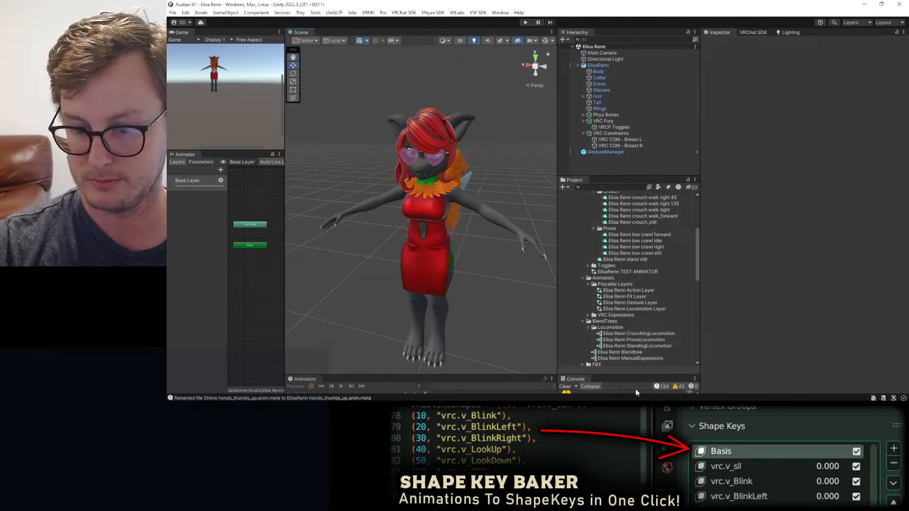
# Switch to Blender, select the ElisaRenn_rig armature to inspect it and save ElisaRenn.blend.
pyautogui.hotkey('alt', 'Tab')
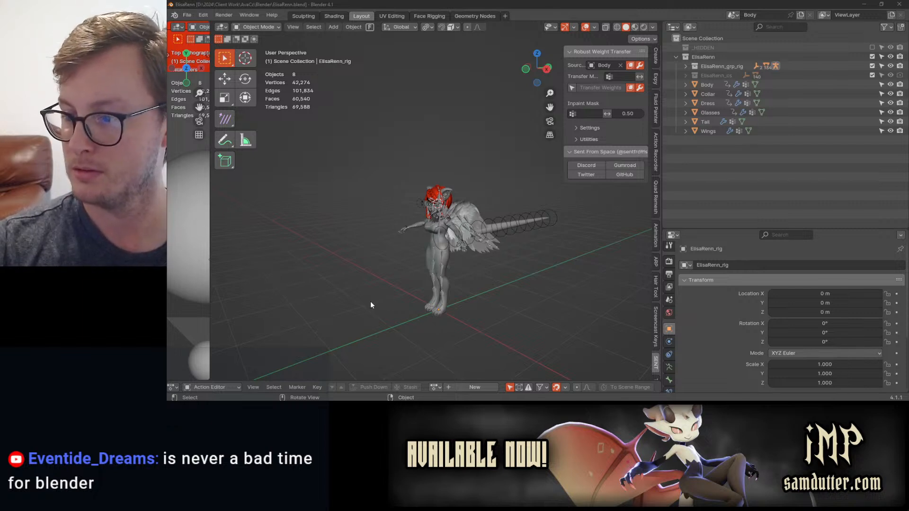
pyautogui.scroll(5, 477, 248)
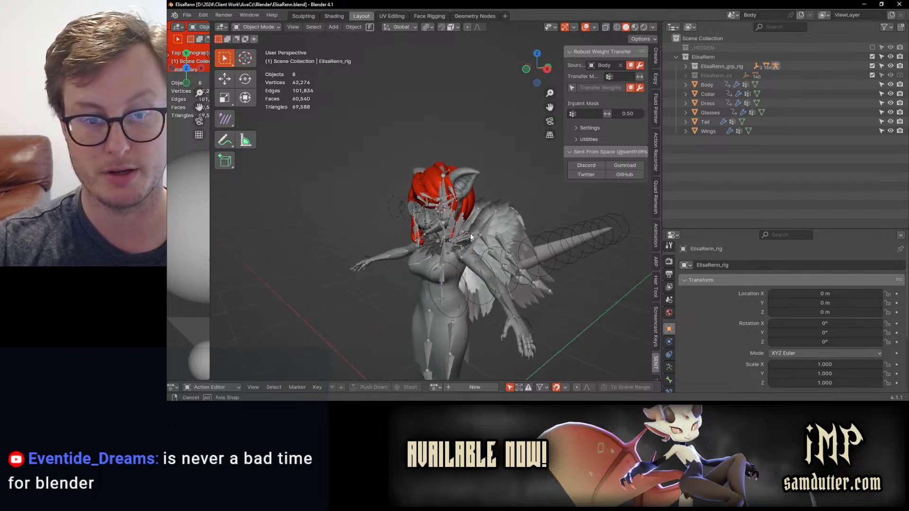
pyautogui.click(476, 248)
pyautogui.moveTo(477, 248); pyautogui.dragTo(459, 237, button='middle')
pyautogui.keyDown('shift'); pyautogui.moveTo(435, 265); pyautogui.dragTo(390, 177, button='middle'); pyautogui.keyUp('shift')
pyautogui.moveTo(438, 208); pyautogui.dragTo(331, 139, button='middle')
pyautogui.hotkey('ctrl', 's')
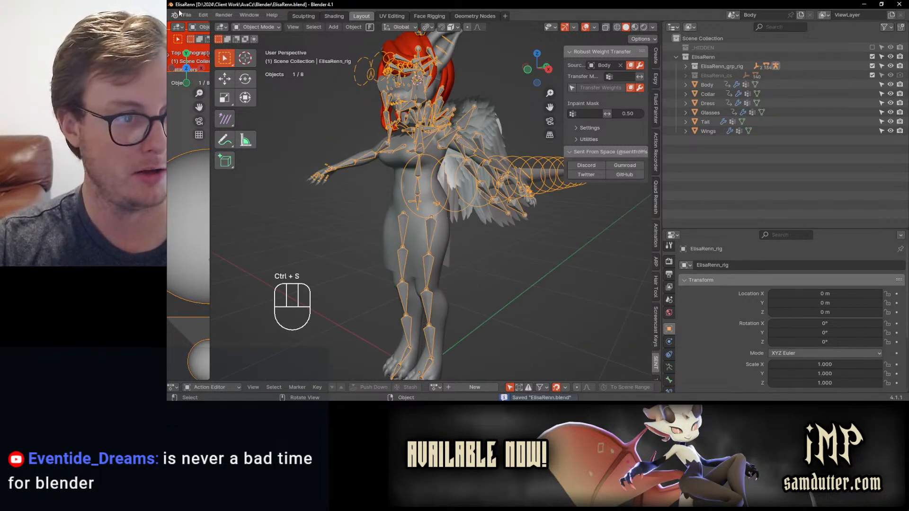
# Save a backup copy of the file as ElisaRenn_WIP_16_PreFaceRigging.blend and save the main ElisaRenn.blend file.
pyautogui.click(183, 18)
pyautogui.click(221, 106)
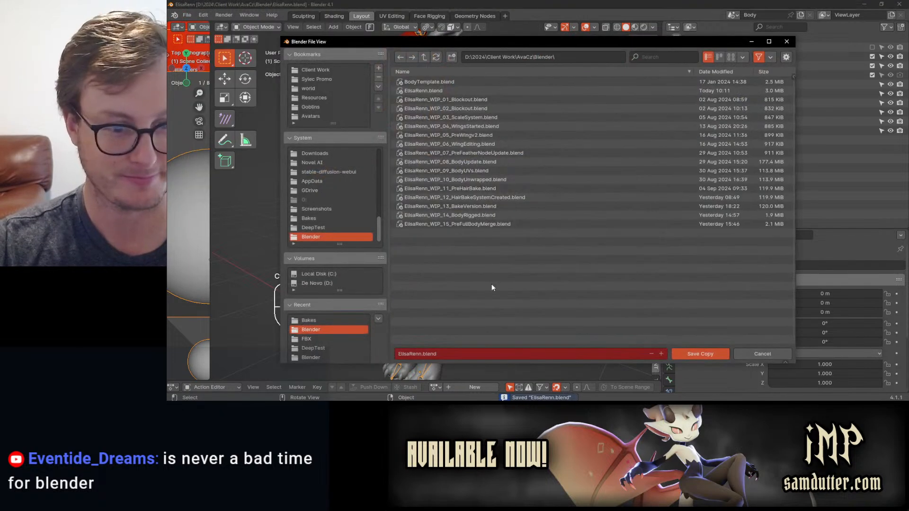
pyautogui.click(484, 226)
pyautogui.click(445, 354)
pyautogui.click(443, 354)
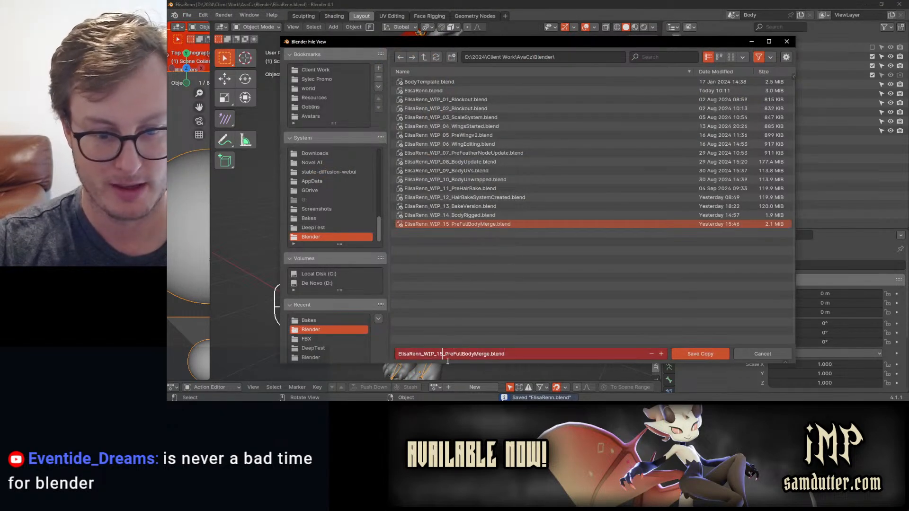
pyautogui.press('BackSpace')
pyautogui.write('6')
pyautogui.hotkey('ctrl', 'Delete')
pyautogui.write('_PreFaceRigging')
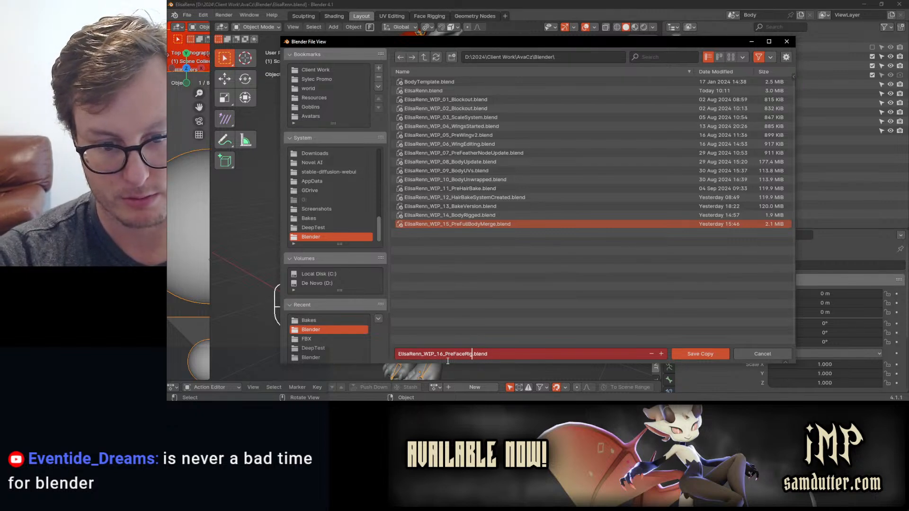
pyautogui.press('Return')
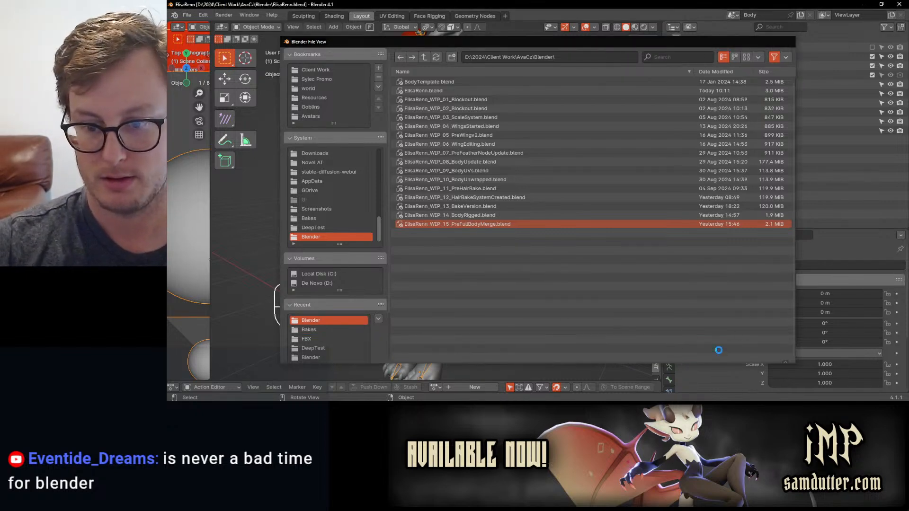
pyautogui.click(718, 354)
pyautogui.hotkey('ctrl', 's')
# In the Face Rigging workspace, put the rig in Object Mode and assign it the SKB_FacialAnims_Anthro action.
pyautogui.click(429, 16)
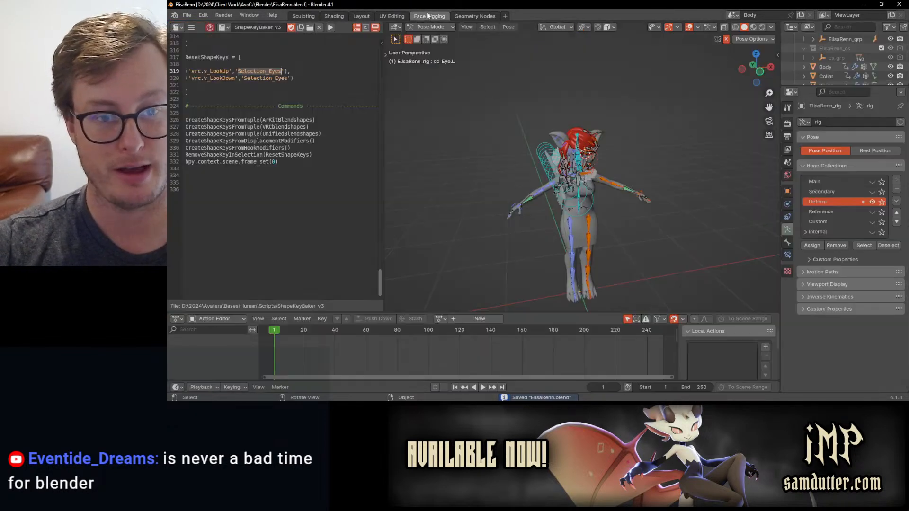
pyautogui.press('KP_1')
pyautogui.scroll(8, 543, 129)
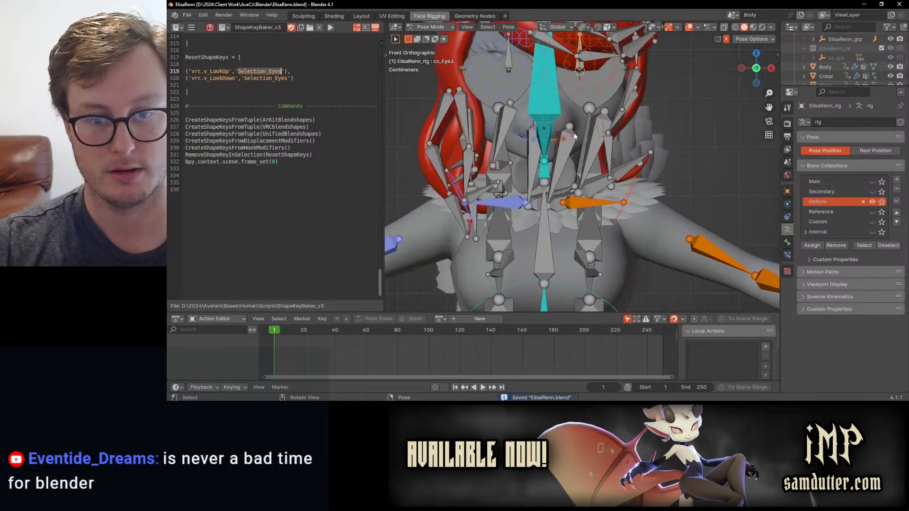
pyautogui.hotkey('ctrl', 'Tab')
pyautogui.click(440, 319)
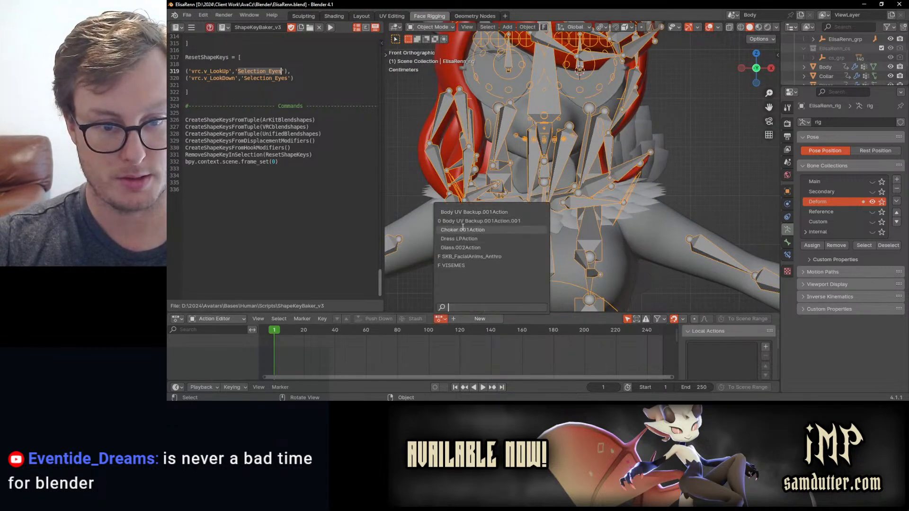
pyautogui.click(511, 256)
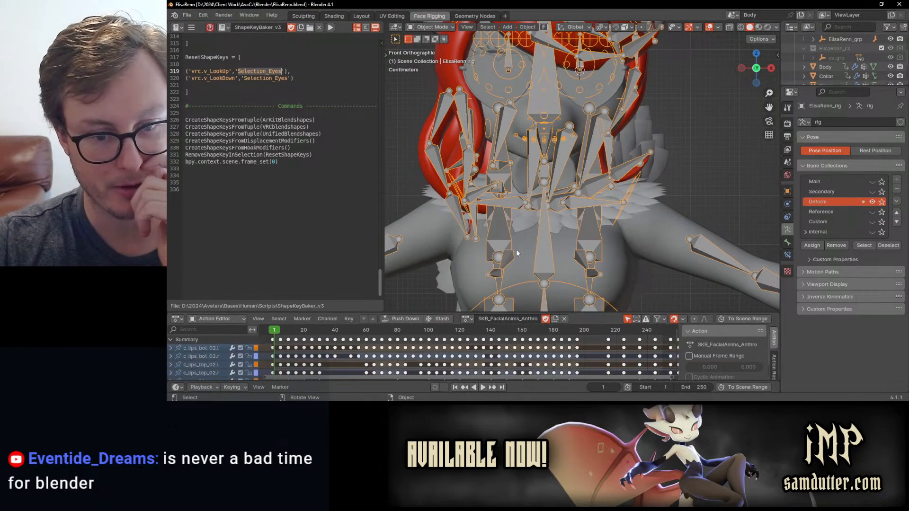
# Isolate the Body mesh together with ElisaRenn_rig in local view, keeping the rig active.
pyautogui.scroll(5, 529, 237)
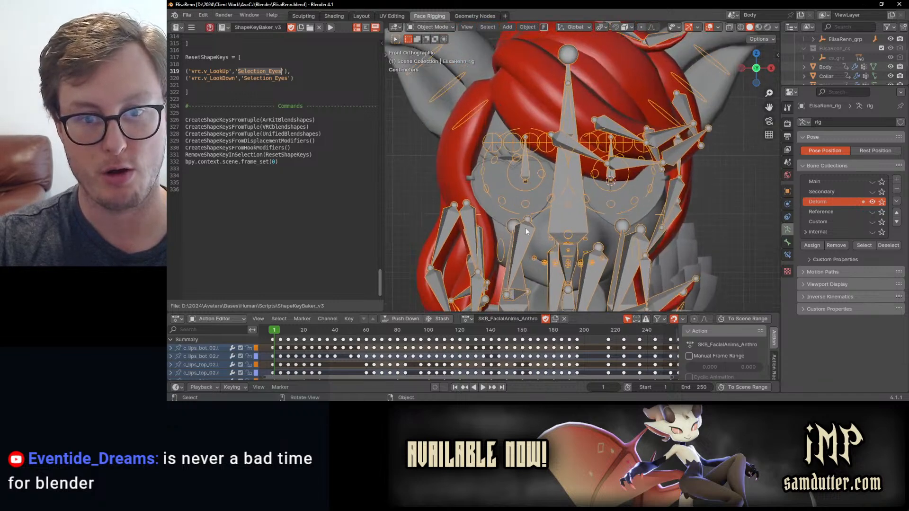
pyautogui.scroll(-6, 528, 235)
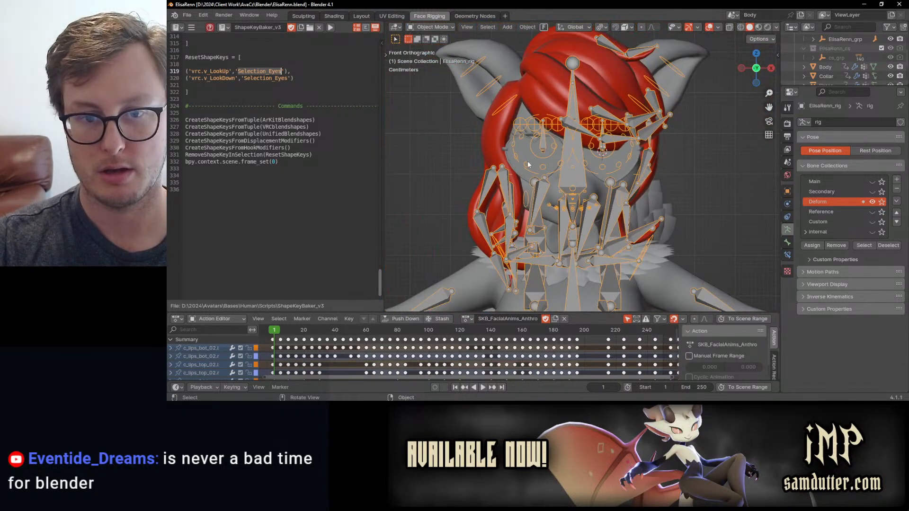
pyautogui.click(553, 194)
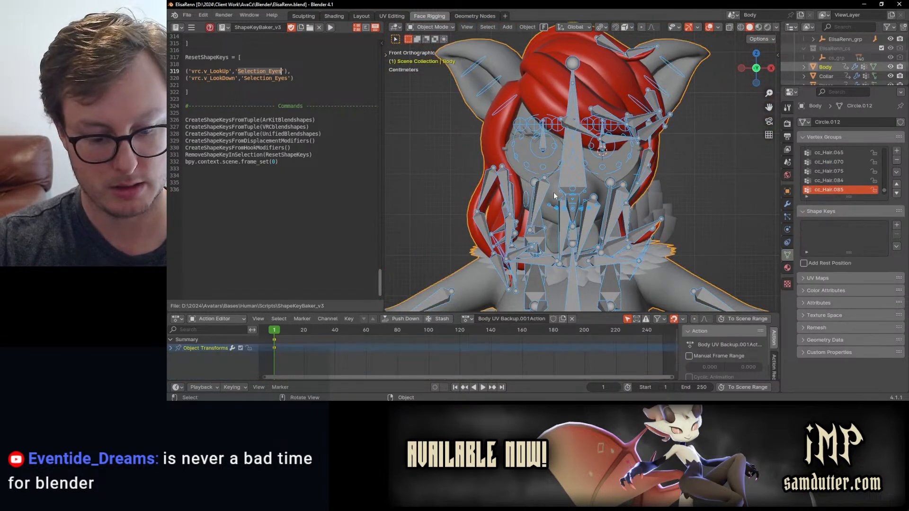
pyautogui.click(567, 177)
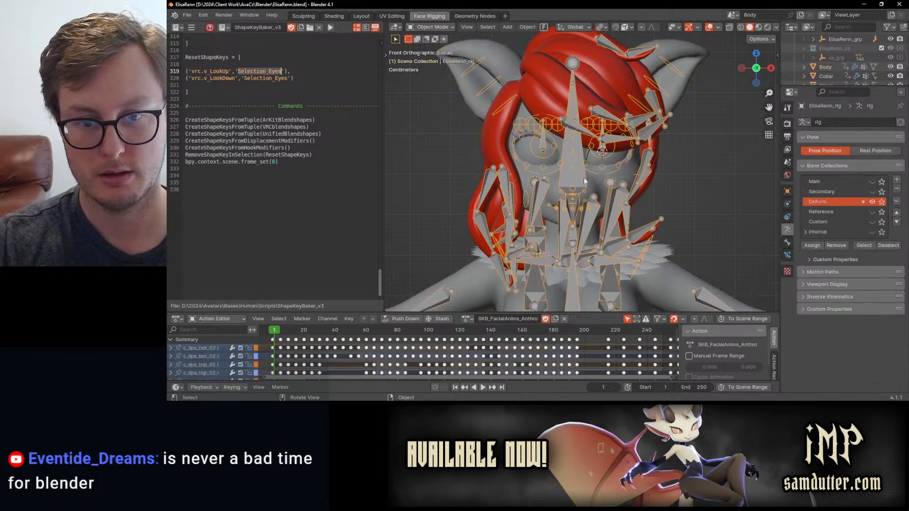
# Hide the rig's Deform bone collection, show the Main collection instead and save the file.
pyautogui.click(871, 202)
pyautogui.click(871, 181)
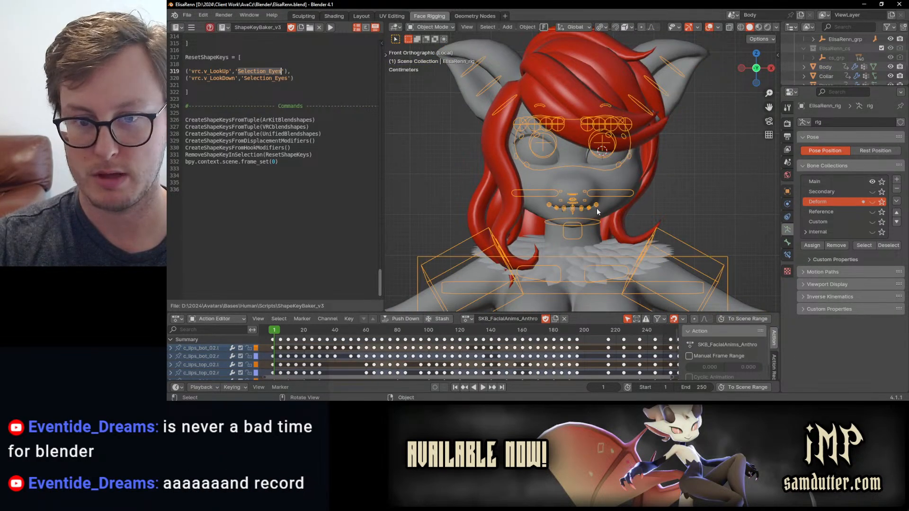
pyautogui.scroll(3, 618, 234)
pyautogui.keyDown('shift'); pyautogui.moveTo(618, 234); pyautogui.dragTo(616, 214, button='middle'); pyautogui.keyUp('shift')
pyautogui.hotkey('ctrl', 's')
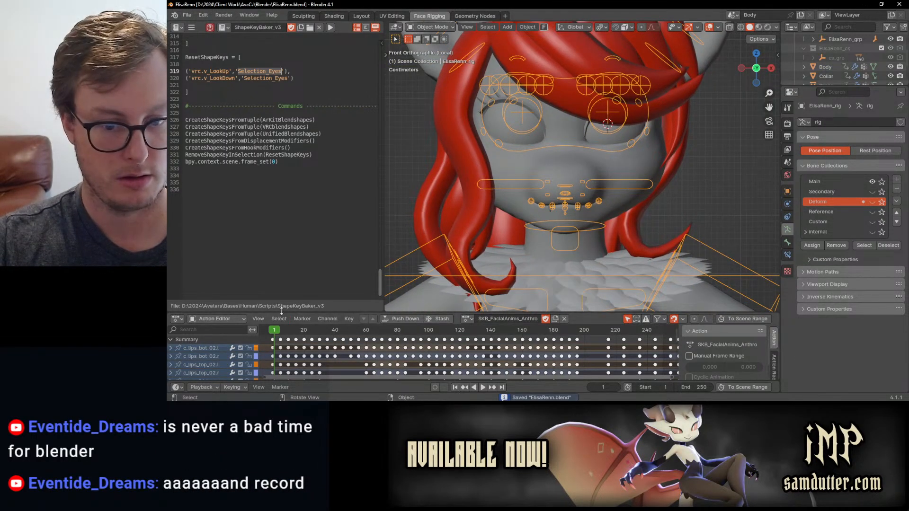
# Preview the facial animation on the timeline and review the VRCblendshapes frame list in the ShapeKeyBaker_v3 script.
pyautogui.moveTo(279, 332)
pyautogui.mouseDown()
pyautogui.moveTo(349, 331)
pyautogui.moveTo(271, 335)
pyautogui.mouseUp()
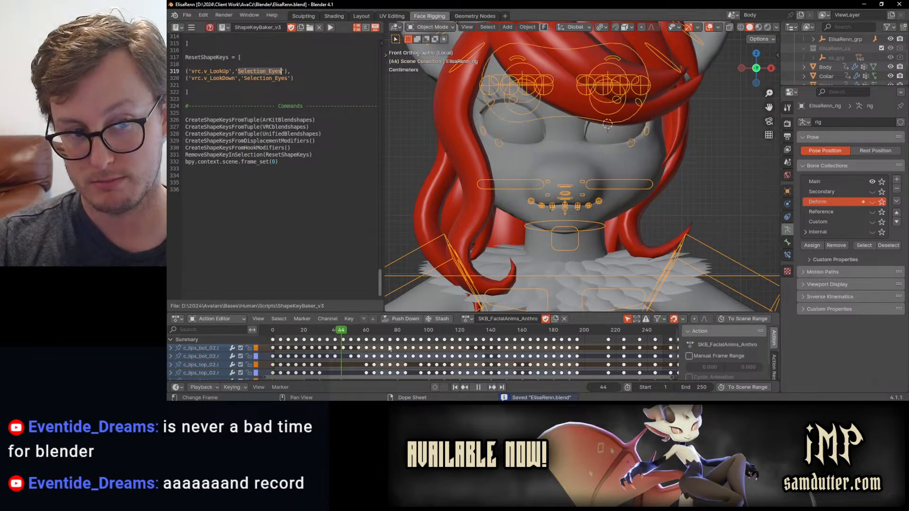
pyautogui.moveTo(550, 356); pyautogui.dragTo(598, 351)
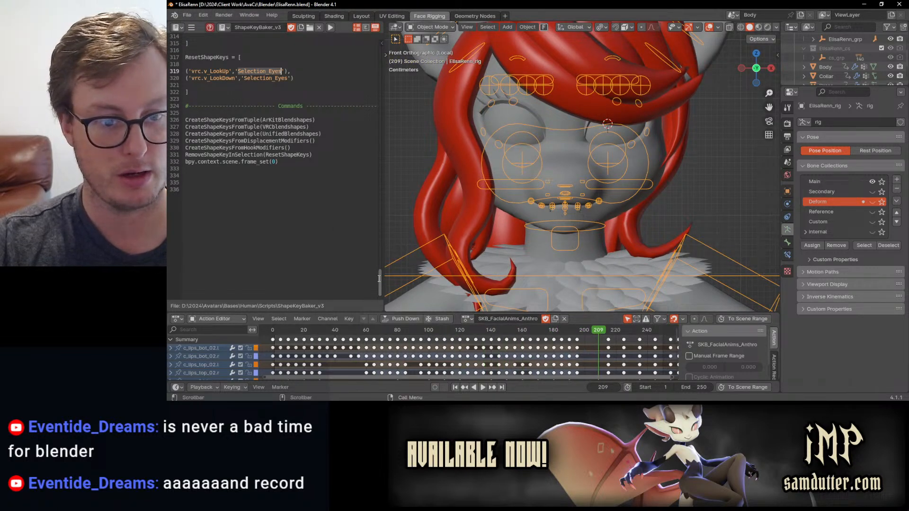
pyautogui.scroll(20, 370, 236)
pyautogui.scroll(20, 364, 216)
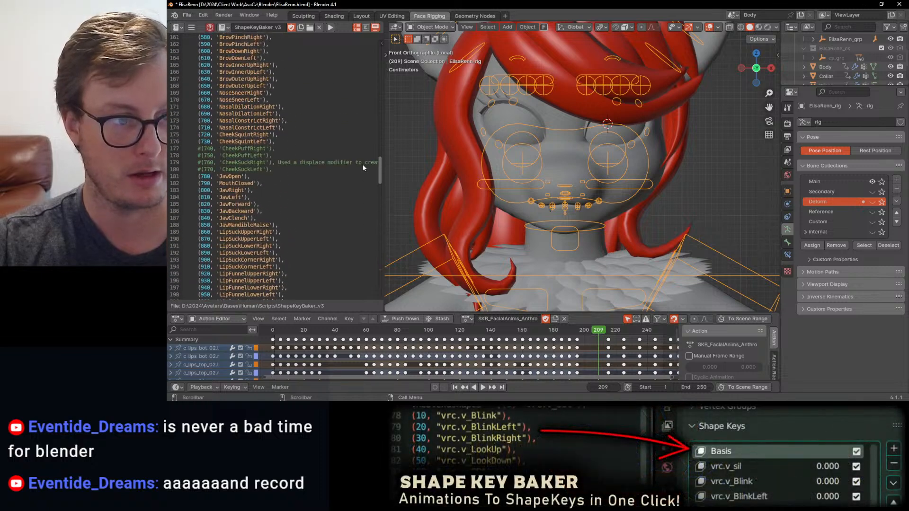
pyautogui.scroll(9, 361, 123)
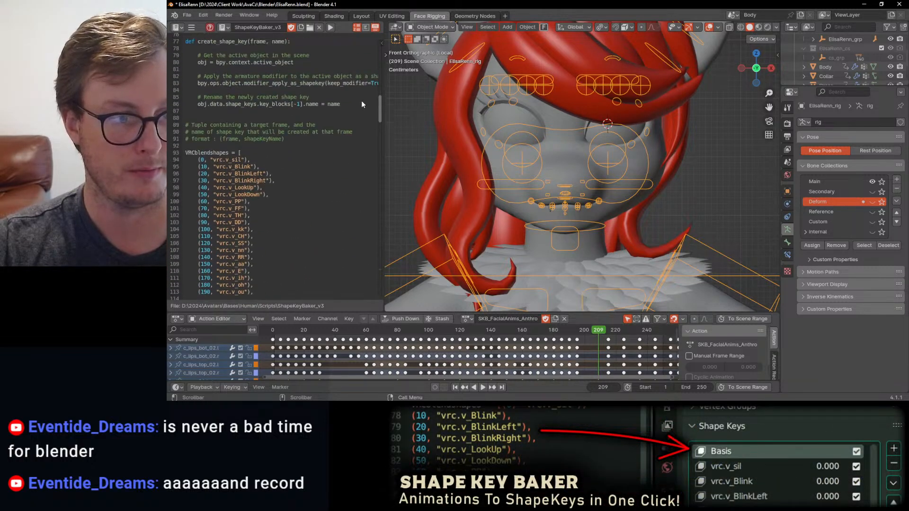
pyautogui.scroll(1, 362, 114)
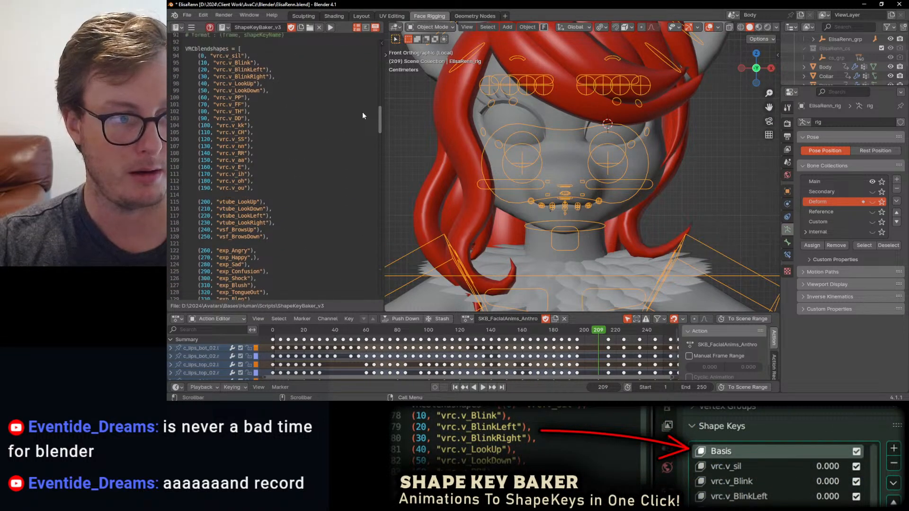
# Select the Body mesh and inspect its rig armature modifier.
pyautogui.click(564, 159)
pyautogui.click(787, 204)
pyautogui.click(875, 170)
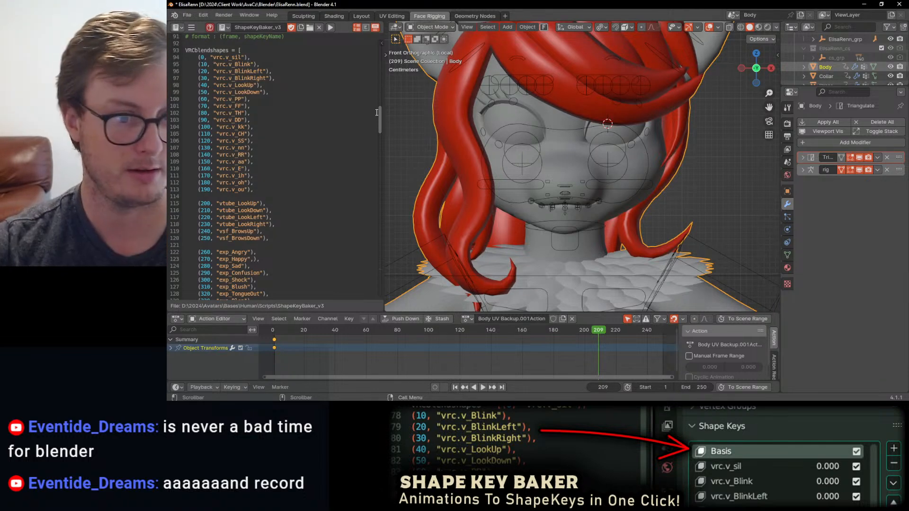
# Comment out the ArKitBlendshapes, UnifiedBlendshapes, displacement-modifier and hook-modifier commands in the script, leaving the VRCblendshapes command active.
pyautogui.moveTo(380, 114); pyautogui.dragTo(362, 279)
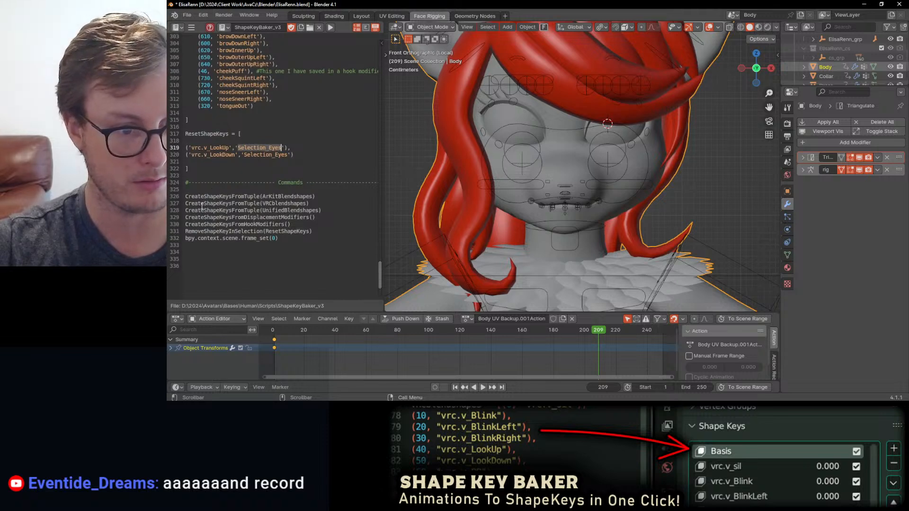
pyautogui.click(185, 203)
pyautogui.write('#')
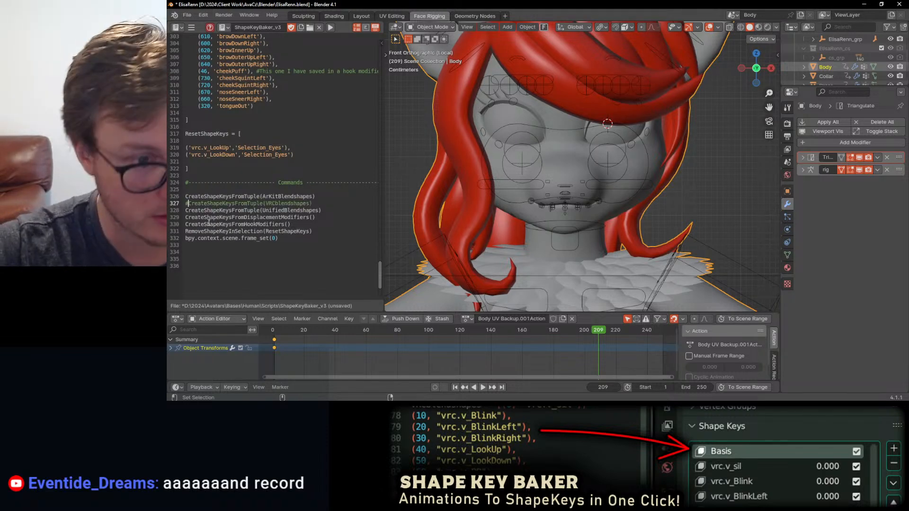
pyautogui.press('BackSpace')
pyautogui.press('Up')
pyautogui.write('#')
pyautogui.press('Down')
pyautogui.press('Down')
pyautogui.write('#')
pyautogui.press('Down')
pyautogui.write('#')
pyautogui.press('Down')
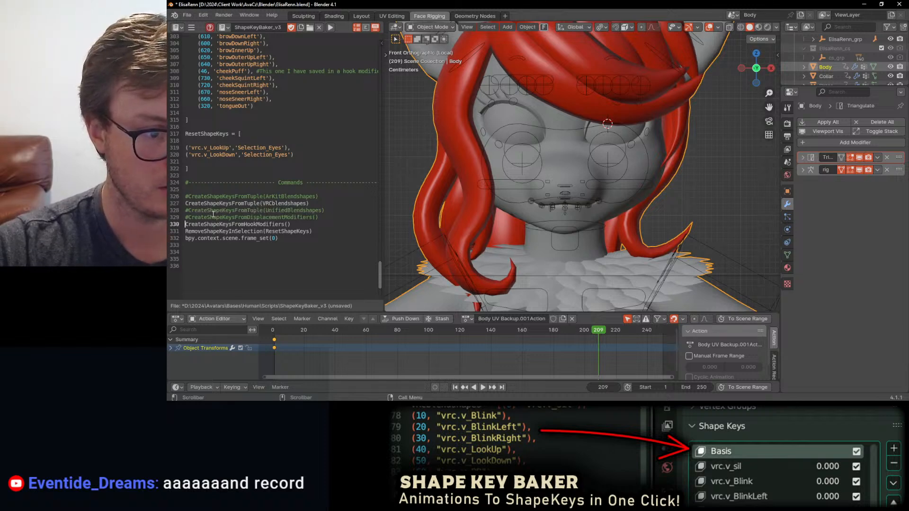
pyautogui.write('#')
pyautogui.press('Down')
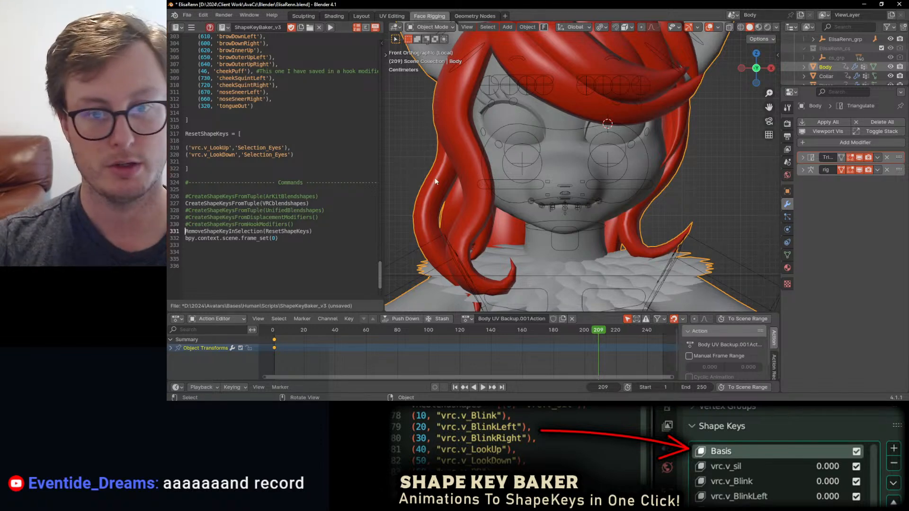
# Try to add a new vertex group named Selection_Eyes to the Body mesh.
pyautogui.doubleClick(260, 147)
pyautogui.hotkey('ctrl', 'c')
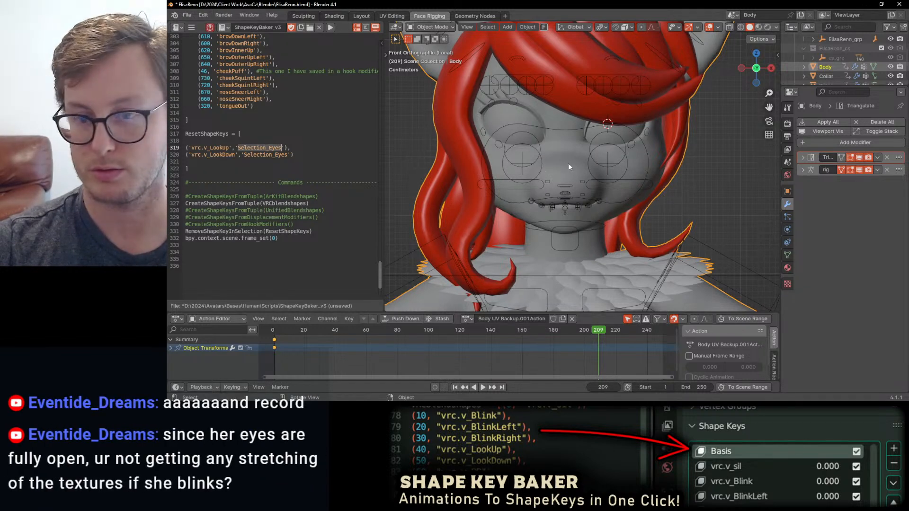
pyautogui.click(786, 254)
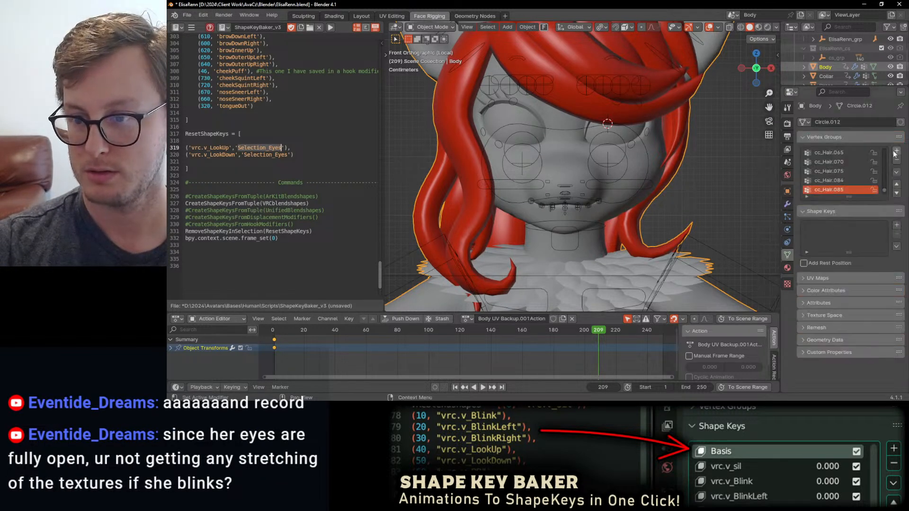
pyautogui.doubleClick(822, 190)
pyautogui.hotkey('ctrl', 'v')
pyautogui.press('Return')
pyautogui.hotkey('ctrl', 'z')
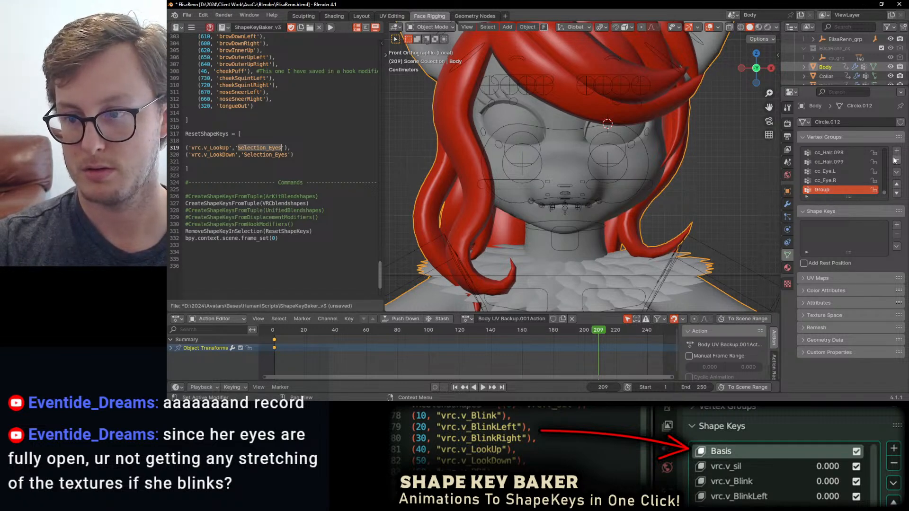
pyautogui.click(895, 161)
# Filter the Body's vertex groups by "selec", make Selection_Eyes active and select its vertices in Edit Mode to check its contents.
pyautogui.click(805, 195)
pyautogui.click(827, 205)
pyautogui.write('selec')
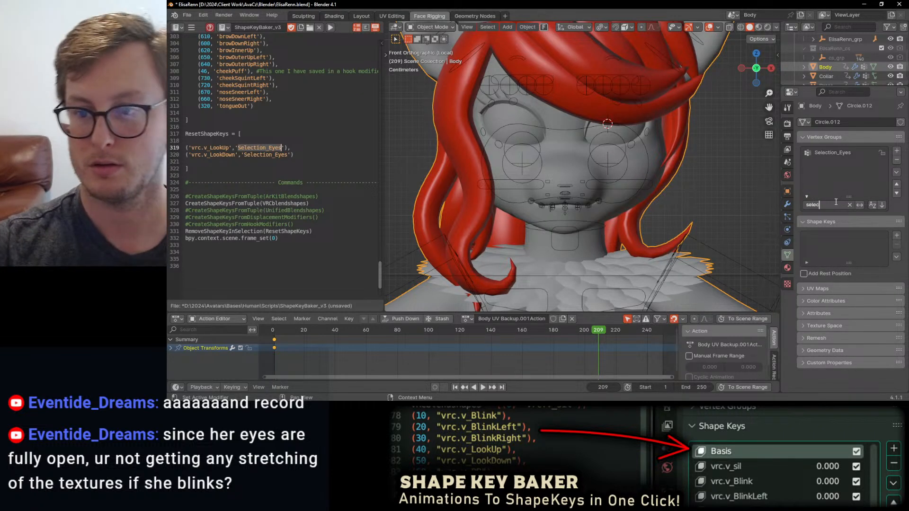
pyautogui.click(843, 153)
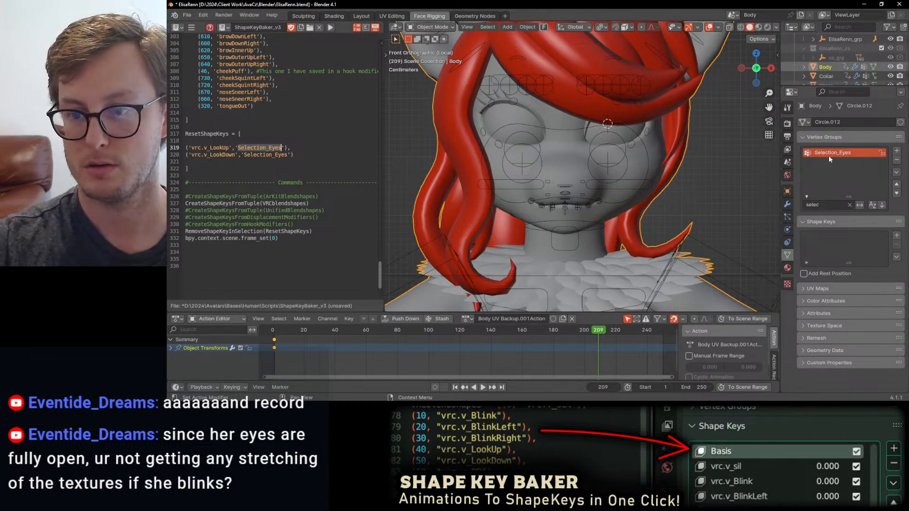
pyautogui.press('Tab')
pyautogui.click(865, 218)
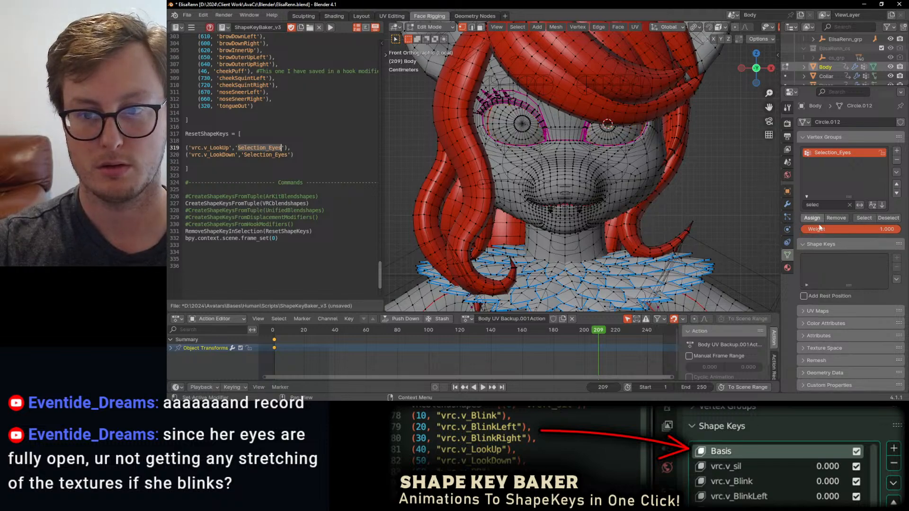
pyautogui.hotkey('shift', 'z')
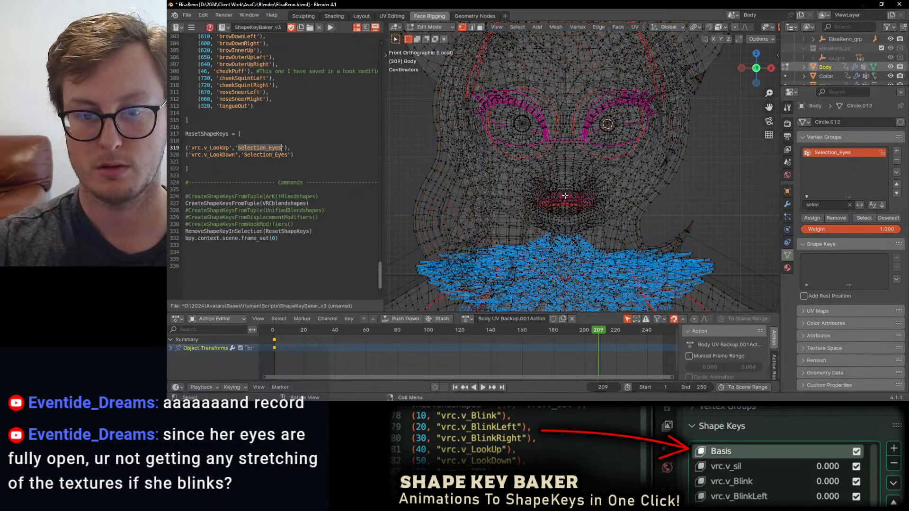
pyautogui.scroll(-12, 563, 204)
pyautogui.scroll(12, 562, 208)
pyautogui.hotkey('shift', 'z')
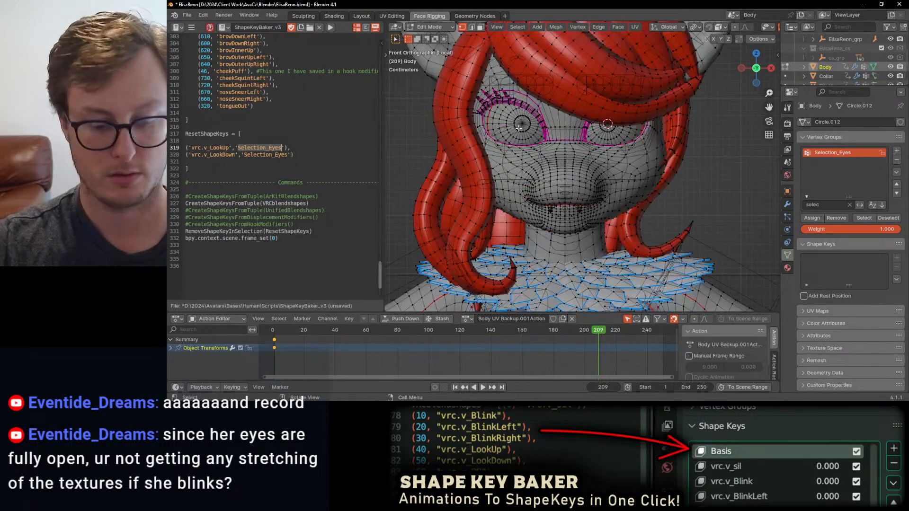
# Assign both complete eyeball meshes to the Selection_Eyes vertex group at weight 1.000, return to Object Mode and save.
pyautogui.press('l')
pyautogui.press('l')
pyautogui.hotkey('shift', 'z')
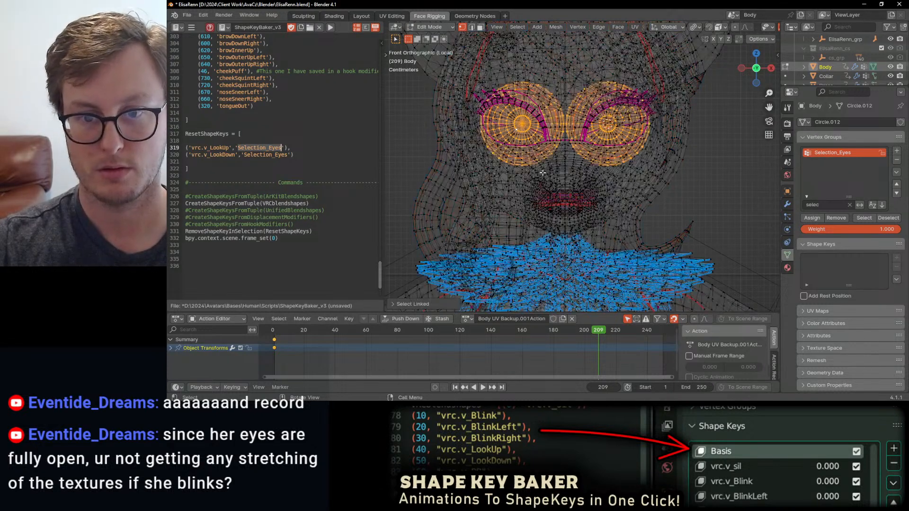
pyautogui.click(814, 218)
pyautogui.press('Tab')
pyautogui.hotkey('shift', 'z')
pyautogui.hotkey('ctrl', 's')
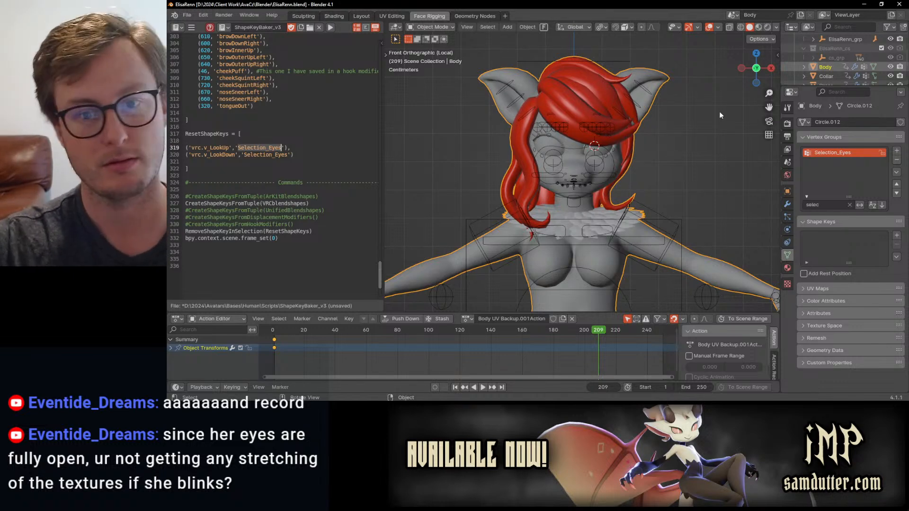
pyautogui.scroll(5, 622, 190)
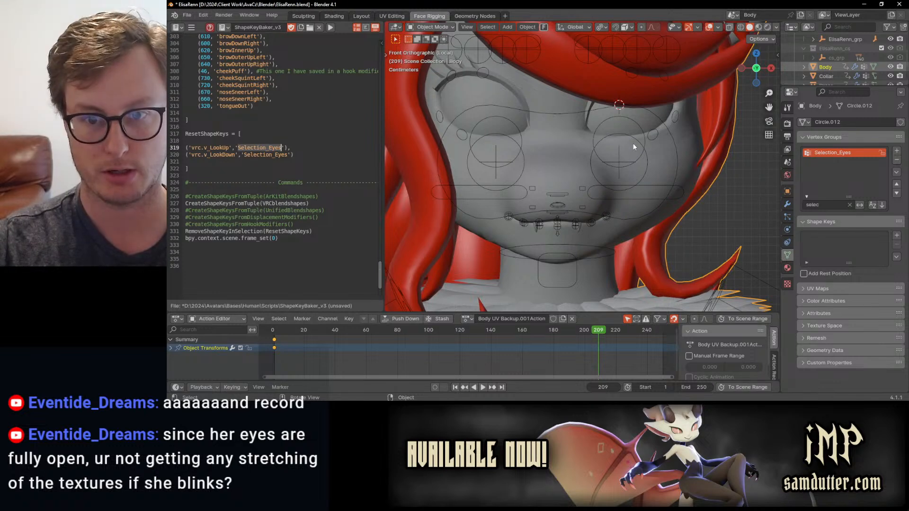
# Select ElisaRenn_rig, bring up the script's VRCblendshapes list, and go to frame 10 for vrc.v_Blink.
pyautogui.click(623, 135)
pyautogui.scroll(-4, 618, 144)
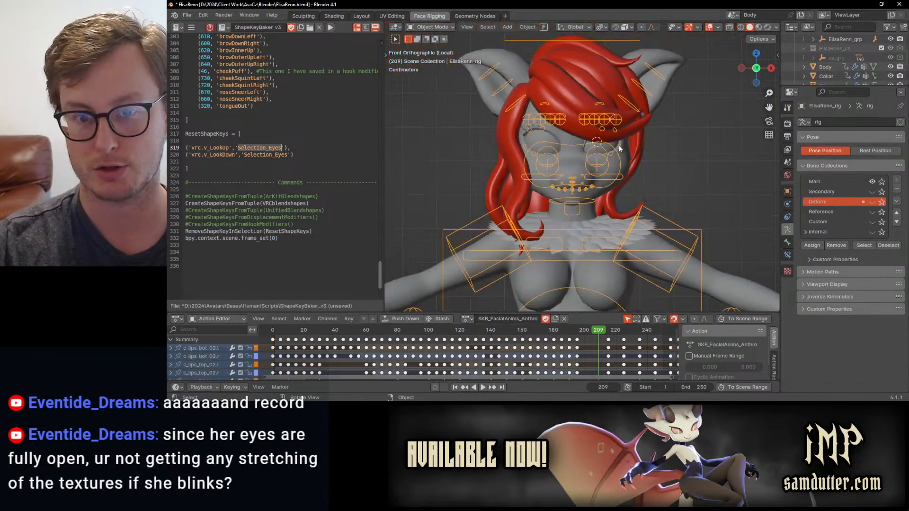
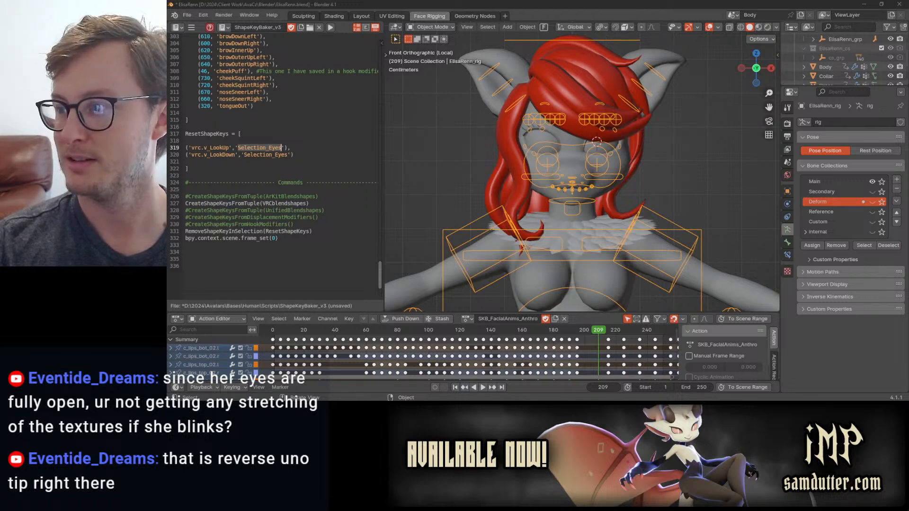
pyautogui.click(284, 330)
pyautogui.scroll(14, 284, 174)
pyautogui.scroll(20, 284, 174)
pyautogui.scroll(20, 306, 218)
pyautogui.scroll(-1, 306, 219)
pyautogui.click(468, 178)
pyautogui.click(288, 329)
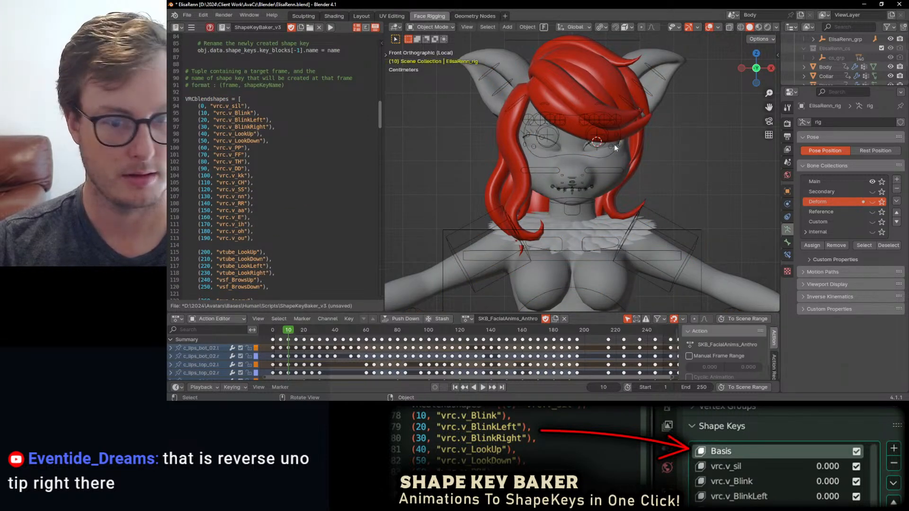
# In Pose Mode, clear the location of all visible rig controls and keyframe them at frame 10.
pyautogui.scroll(6, 610, 149)
pyautogui.click(650, 140)
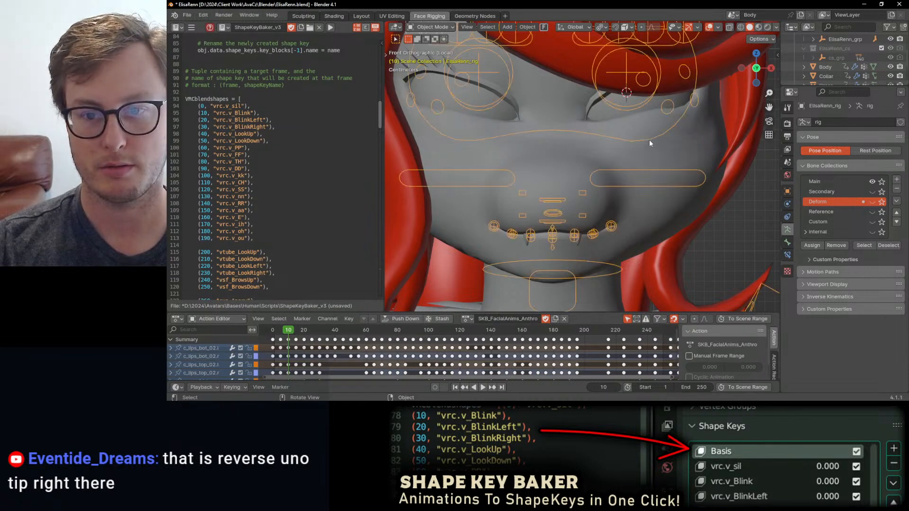
pyautogui.scroll(-5, 643, 190)
pyautogui.hotkey('ctrl', 'Tab')
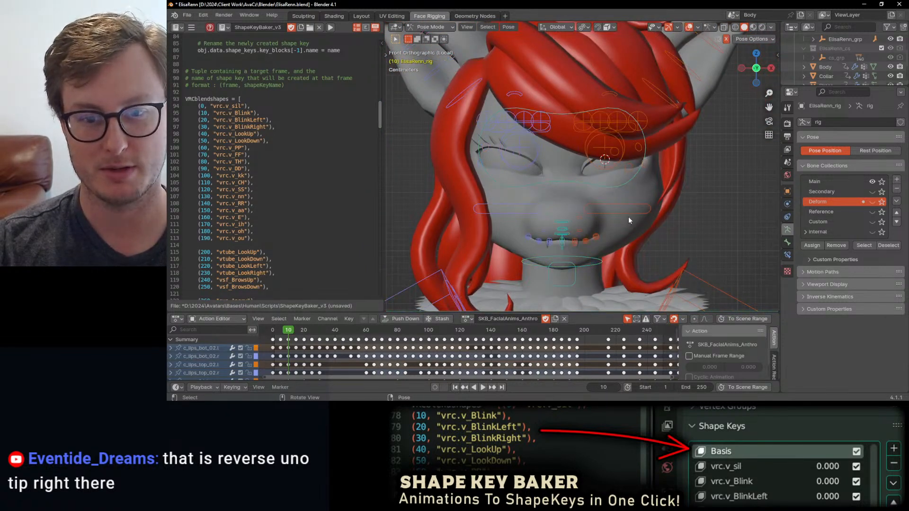
pyautogui.click(625, 205)
pyautogui.press('a')
pyautogui.hotkey('alt', 'g')
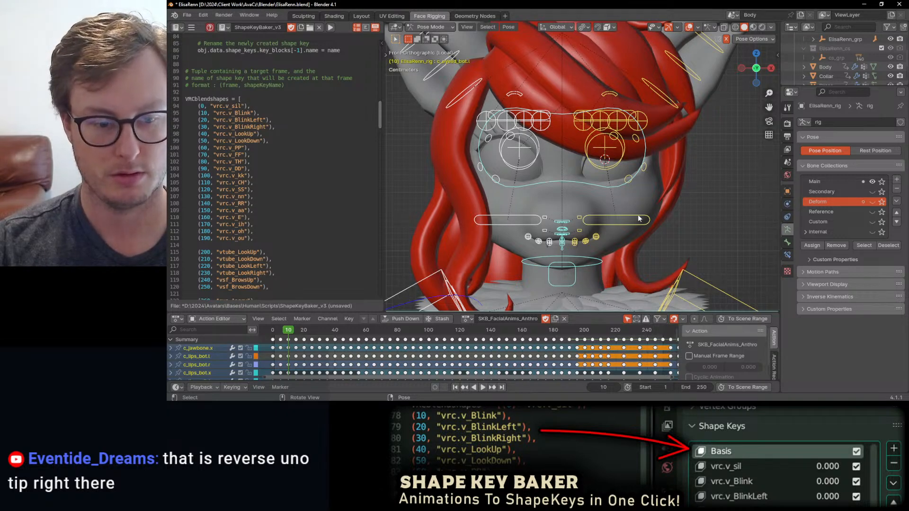
pyautogui.press('i')
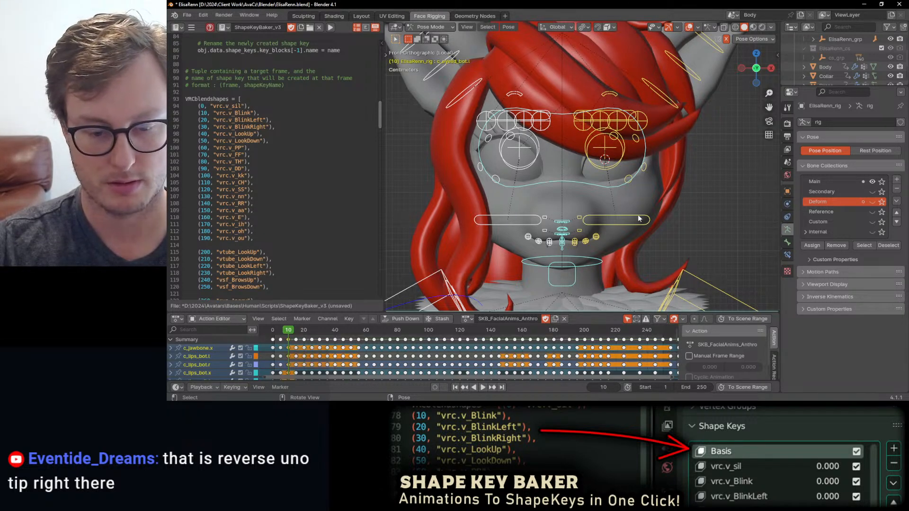
# Move the lower left eyelid control c_eyelid_bot.l slightly upward along Z.
pyautogui.click(638, 218)
pyautogui.press('g')
pyautogui.press('z')
pyautogui.click(651, 212)
pyautogui.scroll(1, 637, 175)
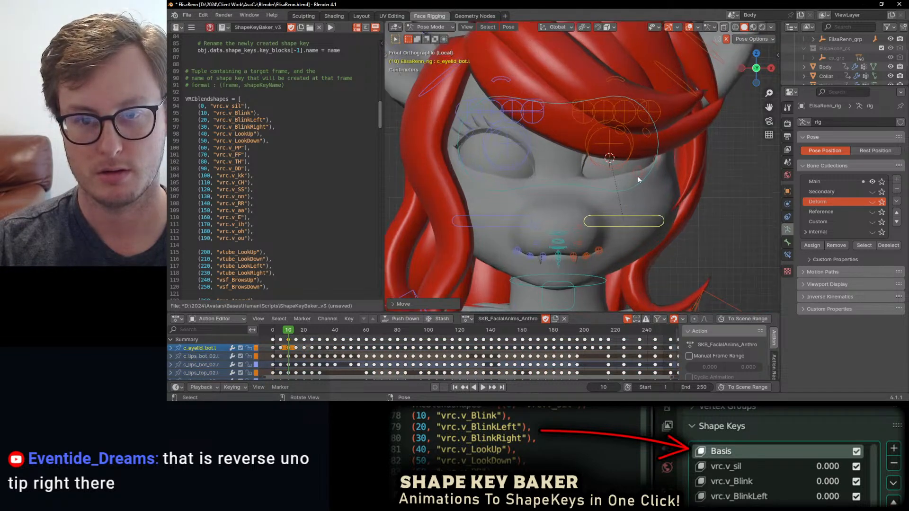
# Lower the upper left eyelid control c_eyelid_top.l along Z until the eye closes.
pyautogui.click(650, 99)
pyautogui.press('g')
pyautogui.press('z')
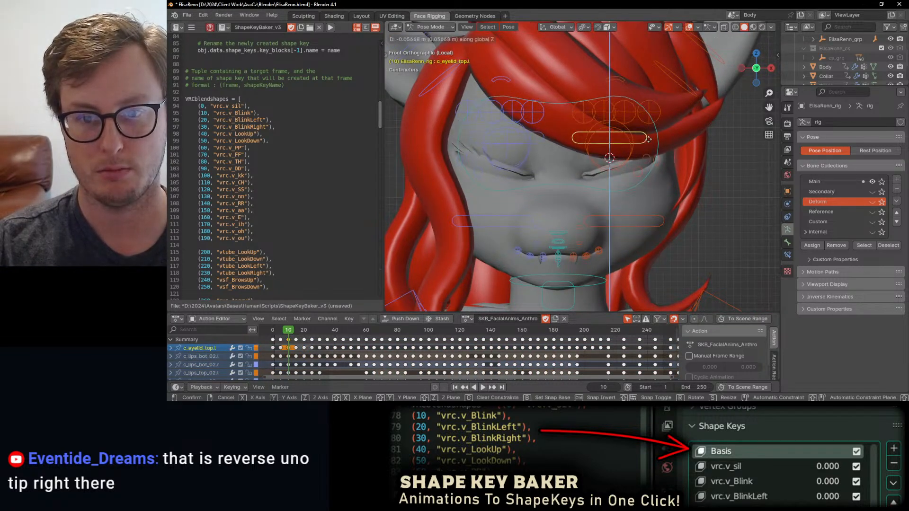
pyautogui.click(648, 146)
# Set the solid viewport shading color to Random and turn on the wireframe overlay.
pyautogui.moveTo(647, 147)
pyautogui.mouseDown(button='middle')
pyautogui.moveTo(574, 152)
pyautogui.moveTo(599, 129)
pyautogui.mouseUp(button='middle')
pyautogui.scroll(-4, 574, 153)
pyautogui.scroll(4, 601, 134)
pyautogui.scroll(-2, 601, 136)
pyautogui.press('z')
pyautogui.click(674, 161)
pyautogui.click(771, 27)
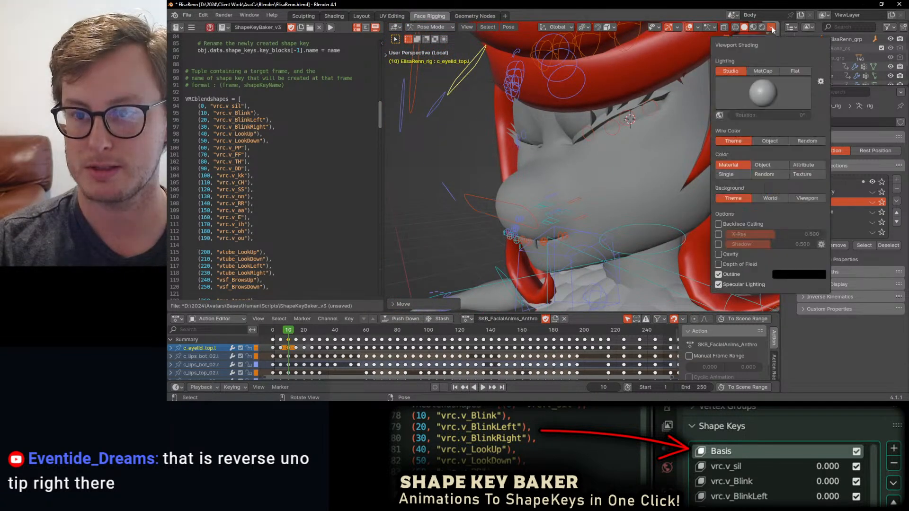
pyautogui.click(776, 174)
pyautogui.moveTo(569, 153)
pyautogui.mouseDown(button='middle')
pyautogui.moveTo(621, 153)
pyautogui.moveTo(591, 161)
pyautogui.mouseUp(button='middle')
pyautogui.press('q')
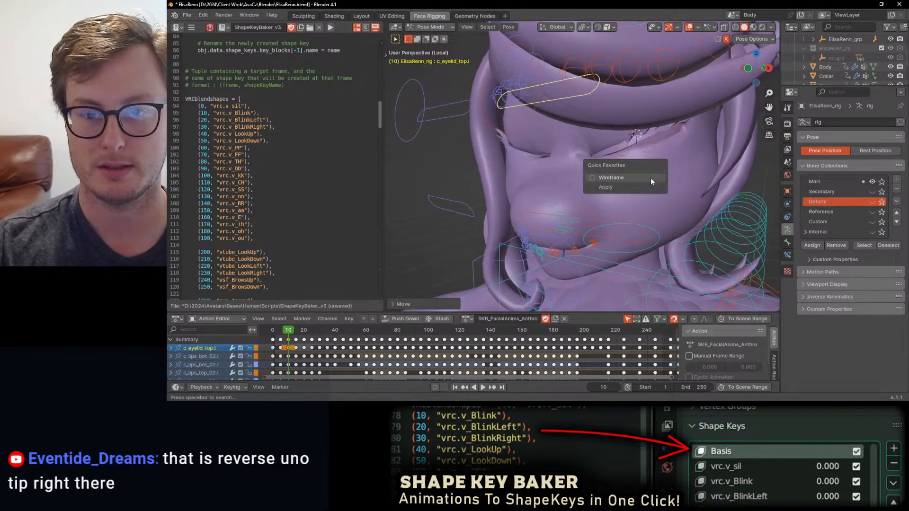
pyautogui.click(646, 178)
# Move c_eyelid_top_03.l down and c_eyelid_bot_03.l up so the outer left eyelid edges meet.
pyautogui.moveTo(646, 178)
pyautogui.mouseDown(button='middle')
pyautogui.moveTo(657, 161)
pyautogui.moveTo(628, 178)
pyautogui.moveTo(646, 167)
pyautogui.moveTo(596, 151)
pyautogui.moveTo(707, 178)
pyautogui.moveTo(638, 191)
pyautogui.mouseUp(button='middle')
pyautogui.scroll(4, 636, 169)
pyautogui.click(711, 204)
pyautogui.scroll(2, 620, 173)
pyautogui.keyDown('shift'); pyautogui.moveTo(601, 149); pyautogui.dragTo(607, 164, button='middle'); pyautogui.keyUp('shift')
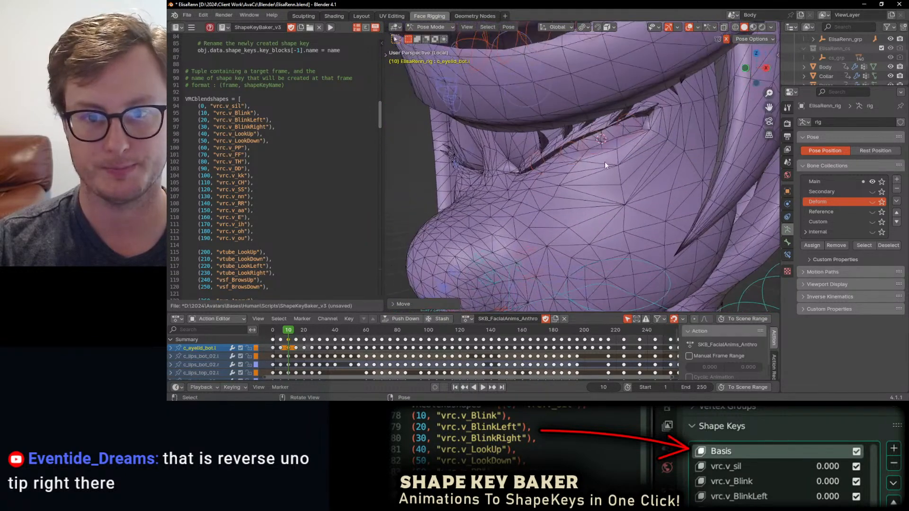
pyautogui.click(602, 156)
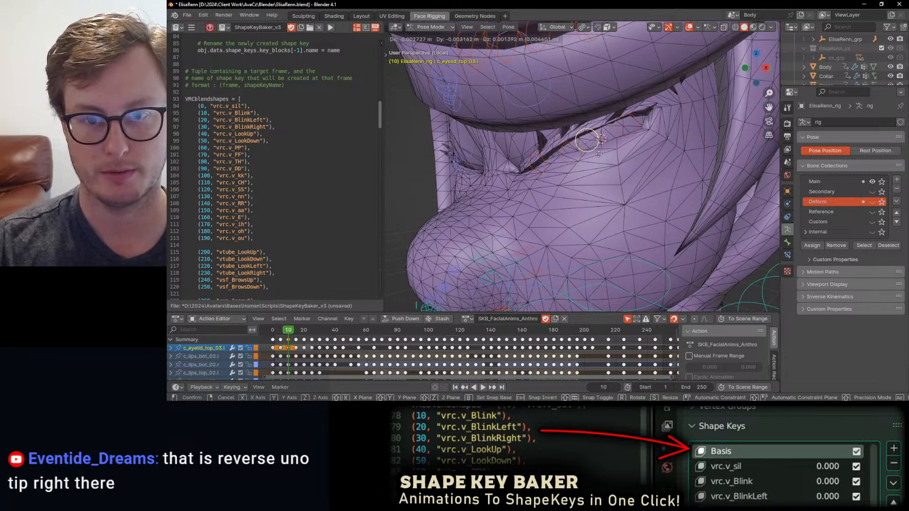
pyautogui.press('g')
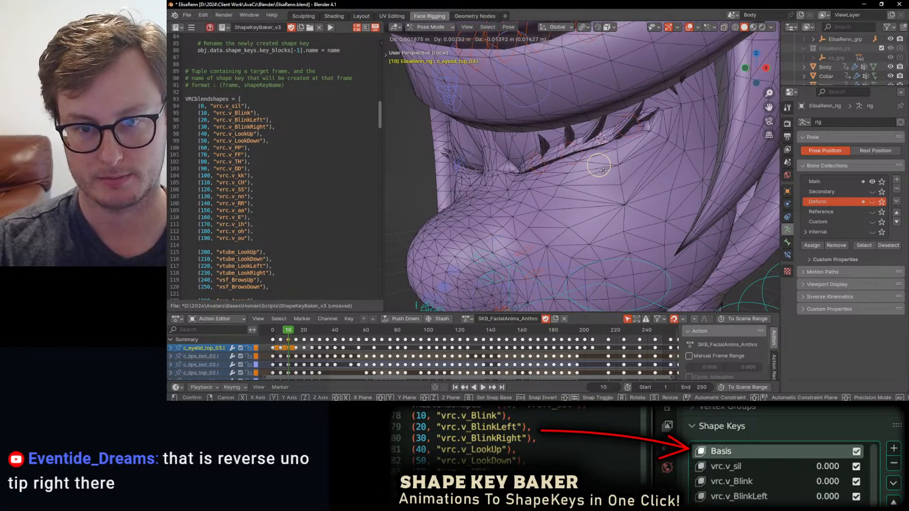
pyautogui.click(622, 153)
pyautogui.click(632, 134)
pyautogui.press('g')
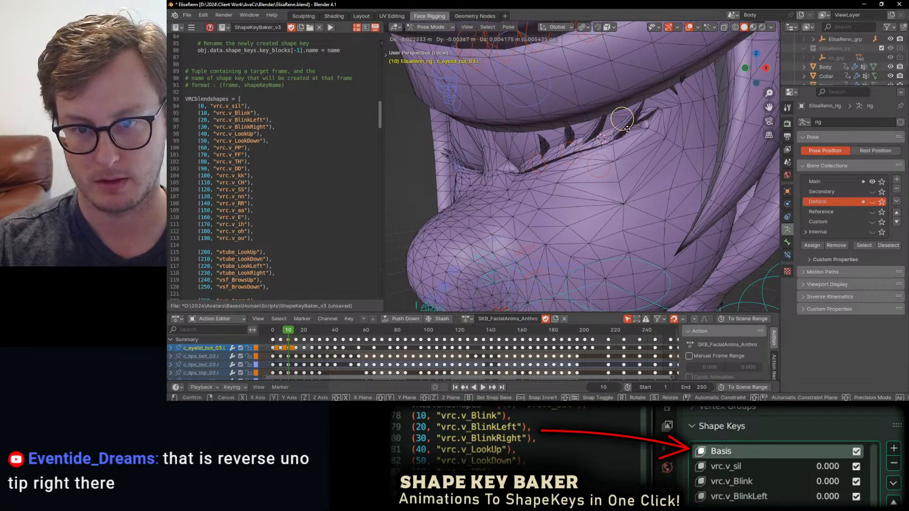
pyautogui.click(629, 133)
# Refine the positions of the outer left eyelid controls to narrow the remaining gap between the lids.
pyautogui.keyDown('shift'); pyautogui.moveTo(628, 140); pyautogui.dragTo(582, 186, button='middle'); pyautogui.keyUp('shift')
pyautogui.click(608, 186)
pyautogui.press('g')
pyautogui.click(625, 156)
pyautogui.click(634, 124)
pyautogui.press('g')
pyautogui.click(635, 127)
# Make a fine position adjustment to c_eyelid_bot_03.l beside the outermost lashes.
pyautogui.scroll(-2, 617, 158)
pyautogui.scroll(3, 617, 166)
pyautogui.scroll(3, 582, 186)
pyautogui.press('g')
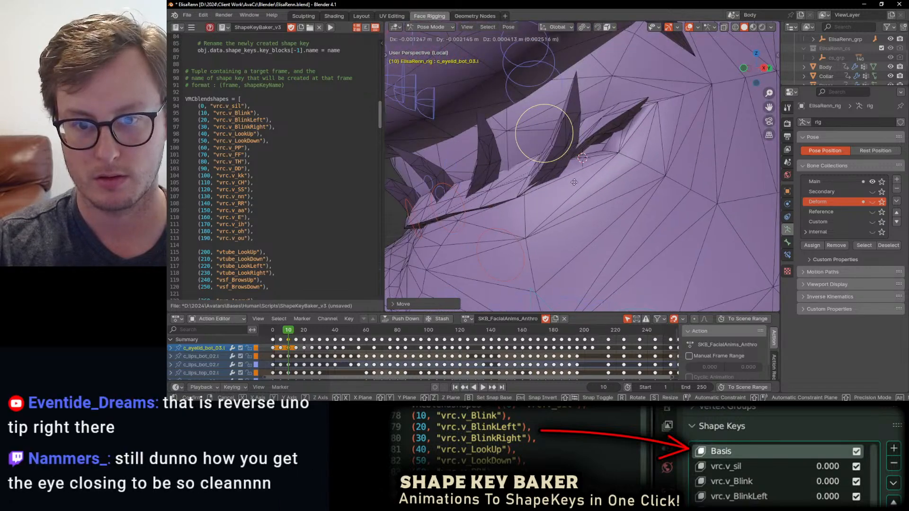
pyautogui.press('z')
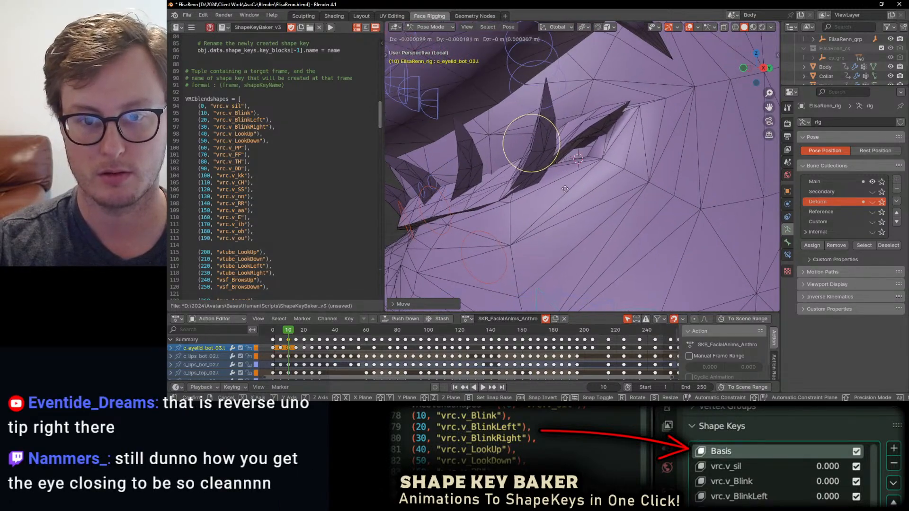
pyautogui.click(564, 187)
# Pick c_eyelid_bot_03.l out of the left eyelid controls and rotate it slightly.
pyautogui.moveTo(564, 186); pyautogui.dragTo(625, 194, button='middle')
pyautogui.scroll(-4, 623, 193)
pyautogui.moveTo(568, 155); pyautogui.dragTo(649, 200)
pyautogui.moveTo(648, 200); pyautogui.dragTo(635, 177, button='middle')
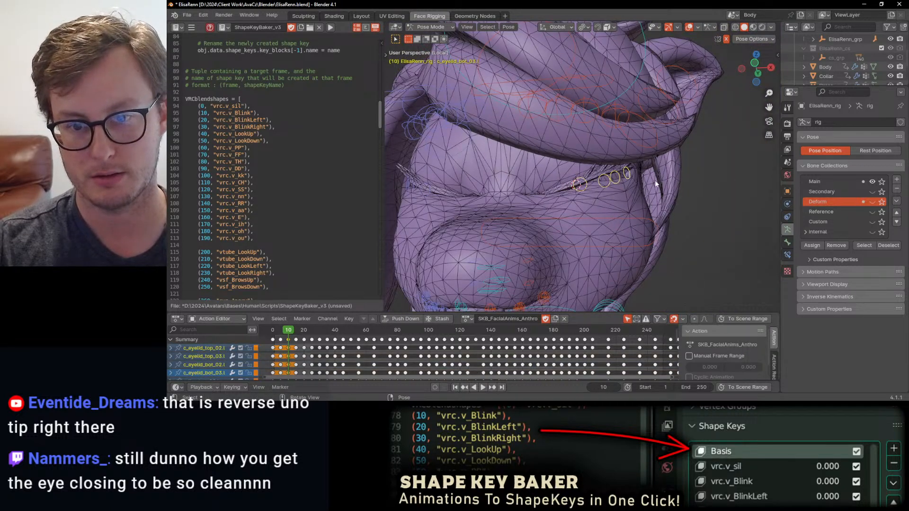
pyautogui.scroll(5, 657, 179)
pyautogui.click(651, 191)
pyautogui.press('r')
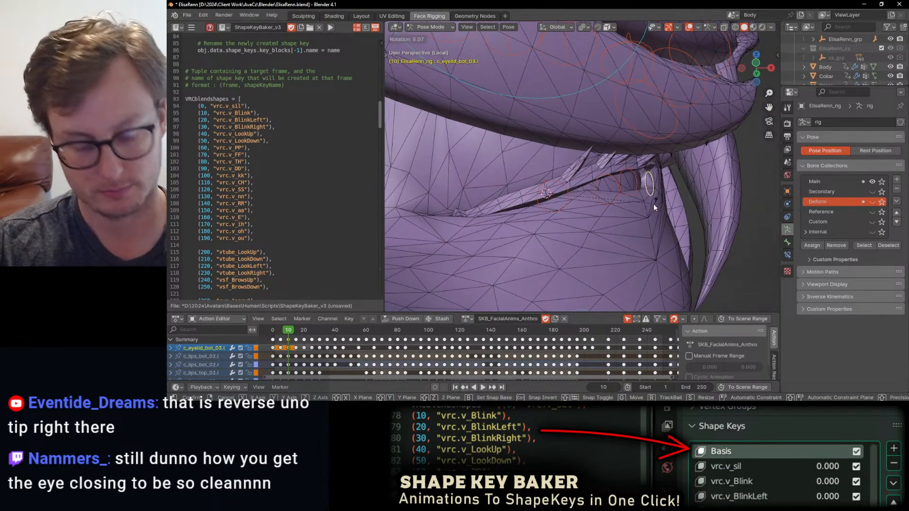
pyautogui.click(651, 205)
# Show the Secondary bone collection and raise c_eyelid_bot_03.l to lift the outer lower lid.
pyautogui.click(871, 192)
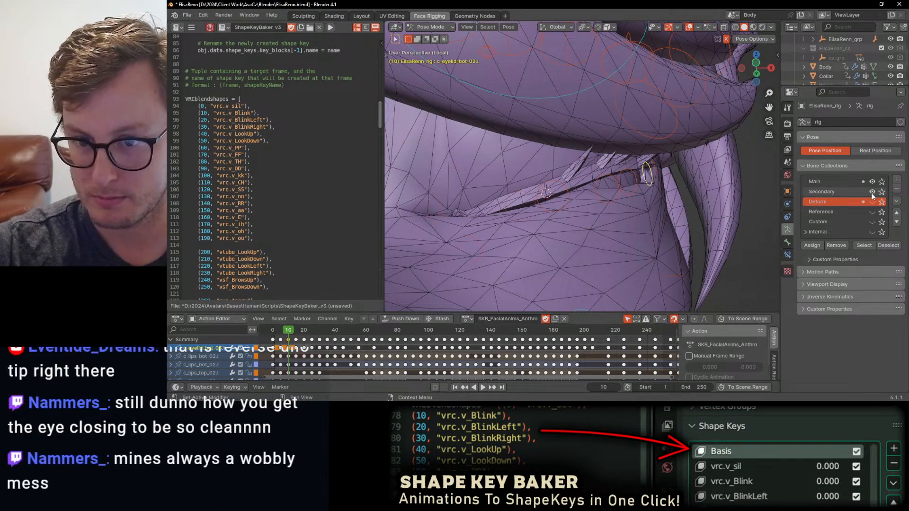
pyautogui.moveTo(713, 180); pyautogui.dragTo(610, 187, button='middle')
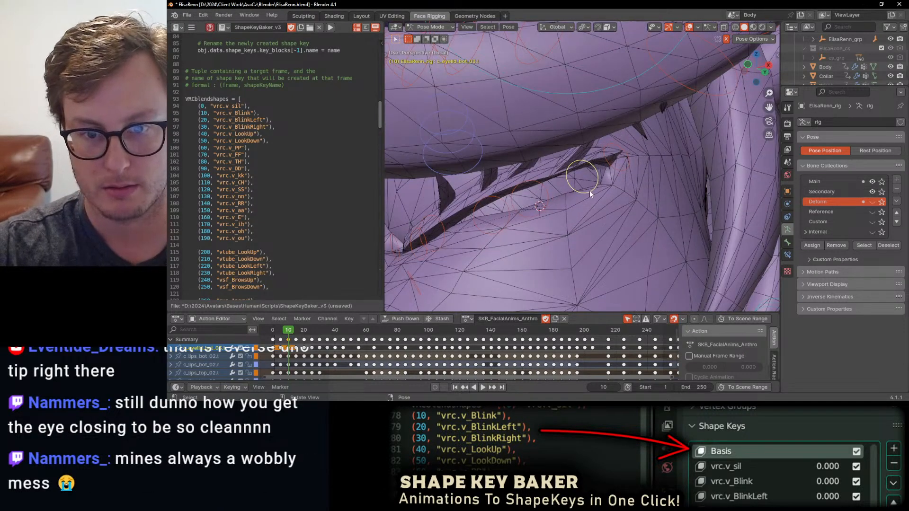
pyautogui.press('g')
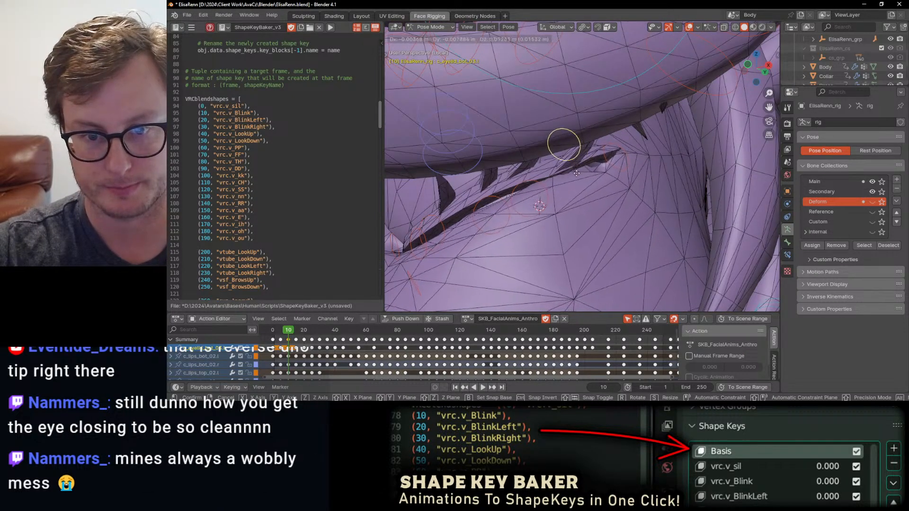
pyautogui.click(543, 214)
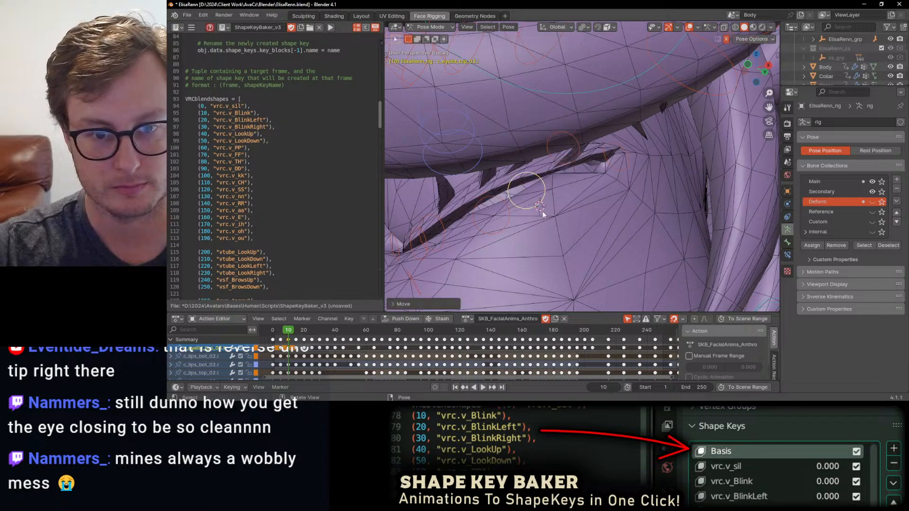
# Move c_eyelid_top_03.l down over the lower lid and rotate it to align the outer lashes.
pyautogui.press('g')
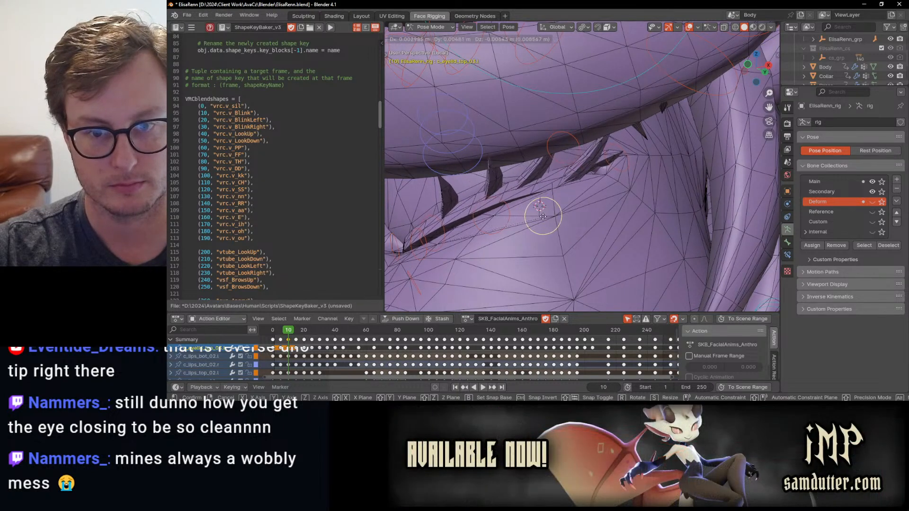
pyautogui.click(543, 216)
pyautogui.moveTo(543, 216); pyautogui.dragTo(680, 190, button='middle')
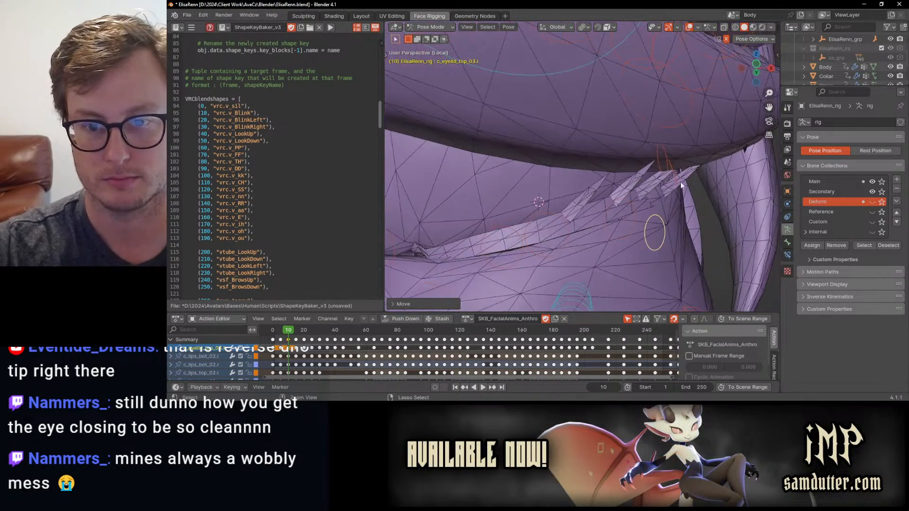
pyautogui.press('r')
pyautogui.click(633, 219)
# Examine the overlapping outer left eyelid controls and adjust the rotation of c_eyelid_top_03.l.
pyautogui.moveTo(633, 206); pyautogui.dragTo(655, 186, button='middle')
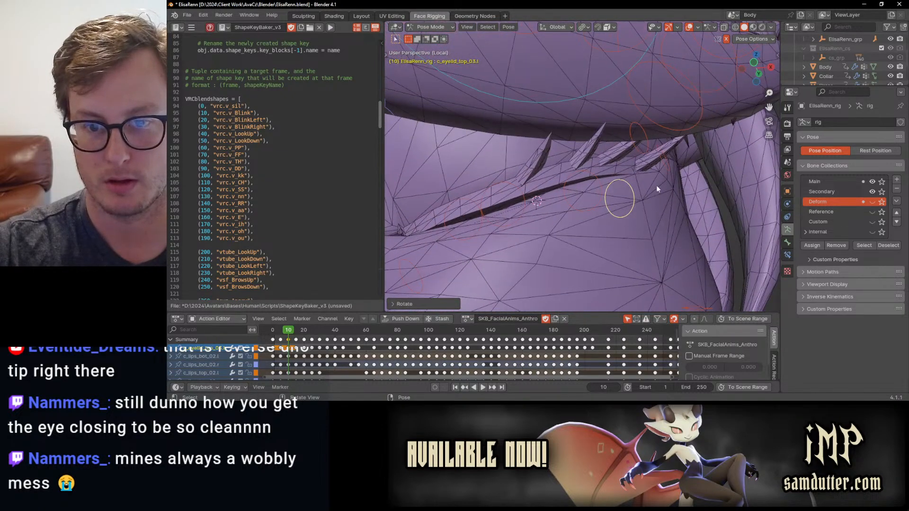
pyautogui.moveTo(550, 137); pyautogui.dragTo(681, 231)
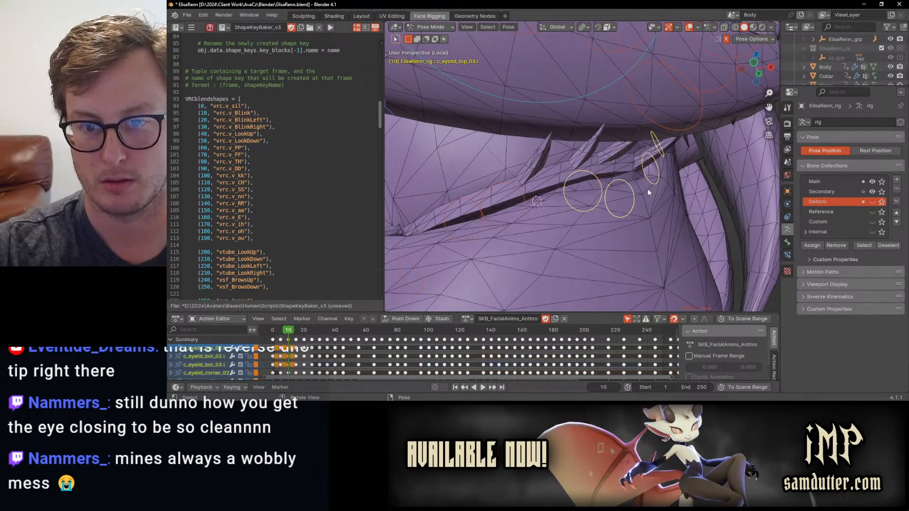
pyautogui.click(621, 185)
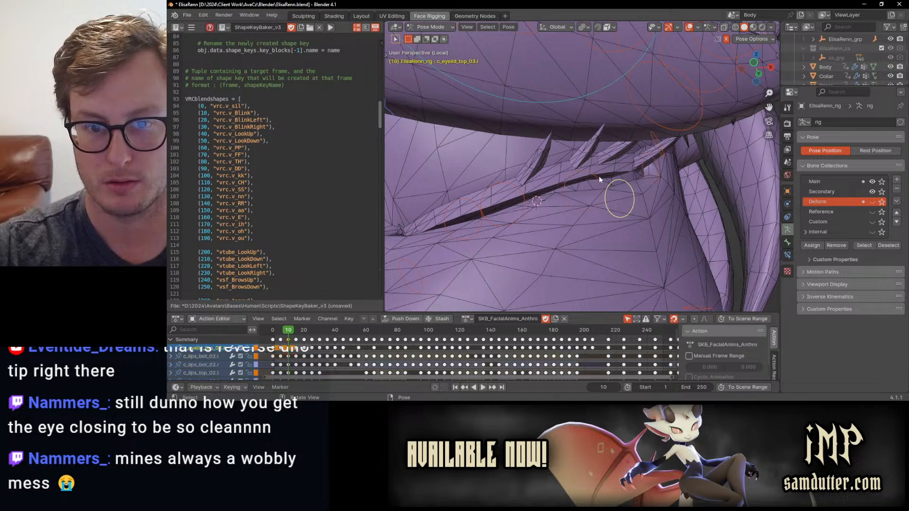
pyautogui.press('r')
pyautogui.click(621, 191)
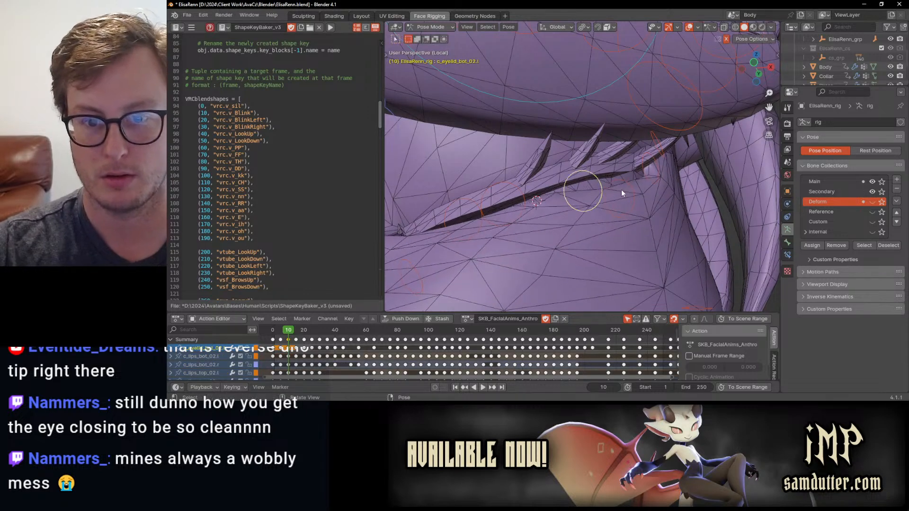
pyautogui.click(643, 180)
pyautogui.press('r')
pyautogui.click(552, 190)
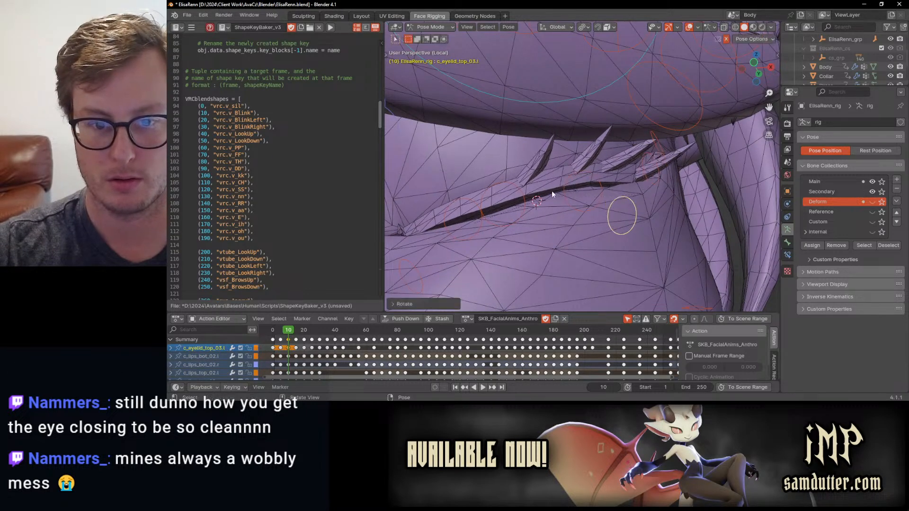
# Rotate c_eyelid_top_02.l and the neighbouring inner left eyelid control about the global X axis.
pyautogui.click(520, 190)
pyautogui.press('r')
pyautogui.press('x')
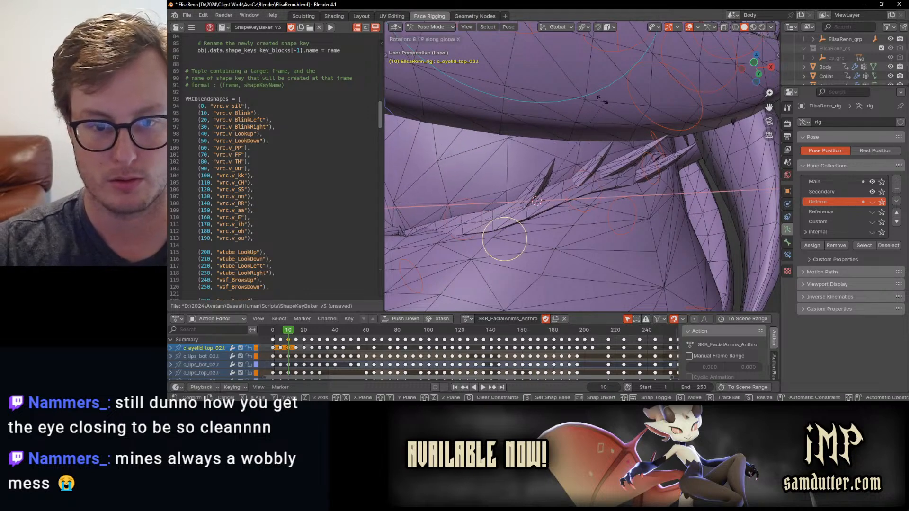
pyautogui.click(462, 236)
pyautogui.click(462, 238)
pyautogui.press('r')
pyautogui.press('x')
pyautogui.click(442, 220)
# Check the closed left eye from the side and widen the 3D viewport by narrowing the script editor.
pyautogui.moveTo(442, 221); pyautogui.dragTo(506, 188, button='middle')
pyautogui.moveTo(713, 200); pyautogui.dragTo(530, 193, button='middle')
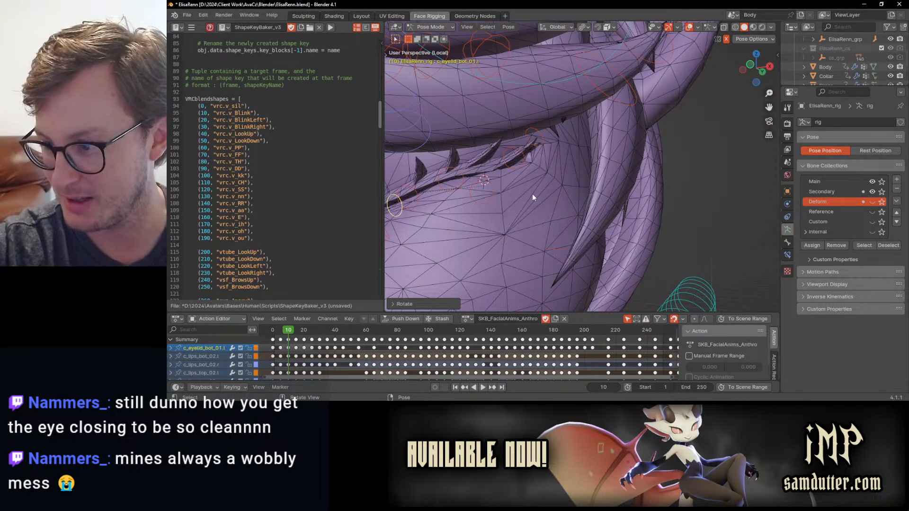
pyautogui.moveTo(527, 193)
pyautogui.mouseDown(button='middle')
pyautogui.moveTo(481, 186)
pyautogui.moveTo(517, 187)
pyautogui.mouseUp(button='middle')
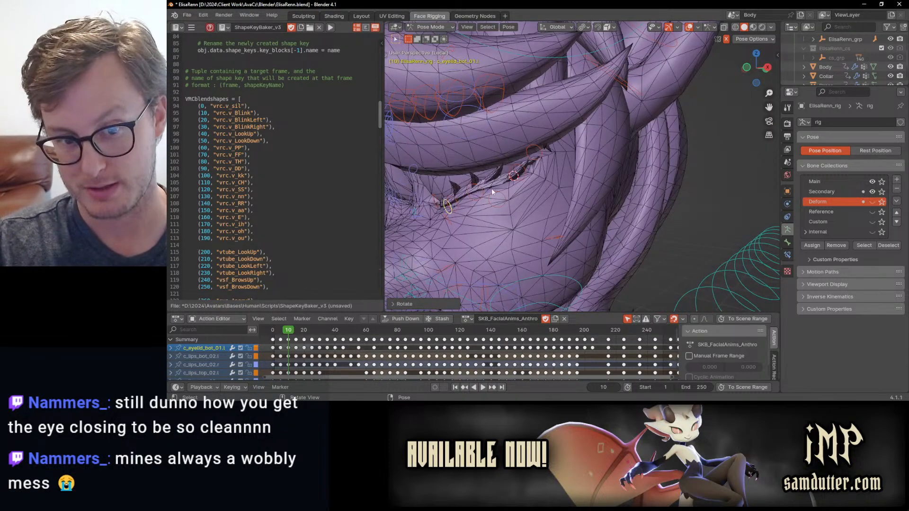
pyautogui.moveTo(383, 232); pyautogui.dragTo(261, 221)
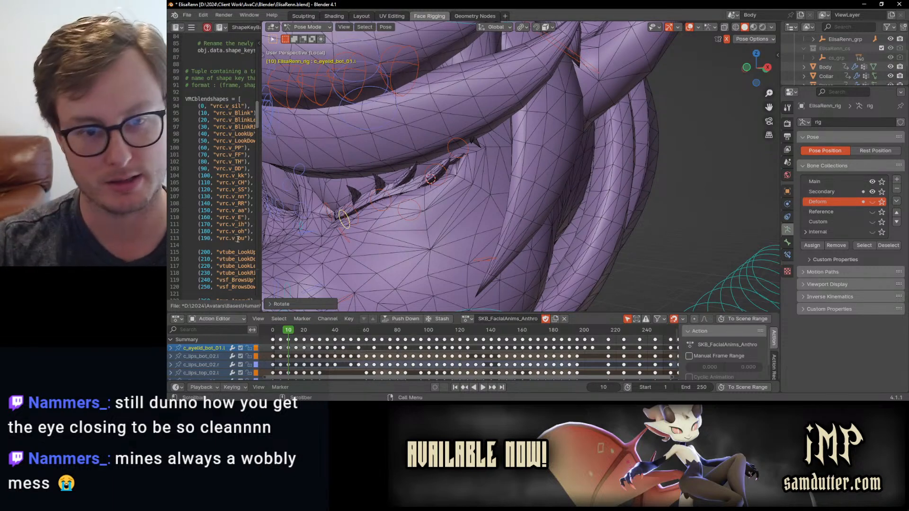
# Rotate c_eyelid_bot_03.l to bring the outer lower left lid closer to the outer lashes.
pyautogui.moveTo(407, 265); pyautogui.dragTo(513, 173, button='middle')
pyautogui.scroll(3, 463, 204)
pyautogui.scroll(3, 481, 192)
pyautogui.click(513, 173)
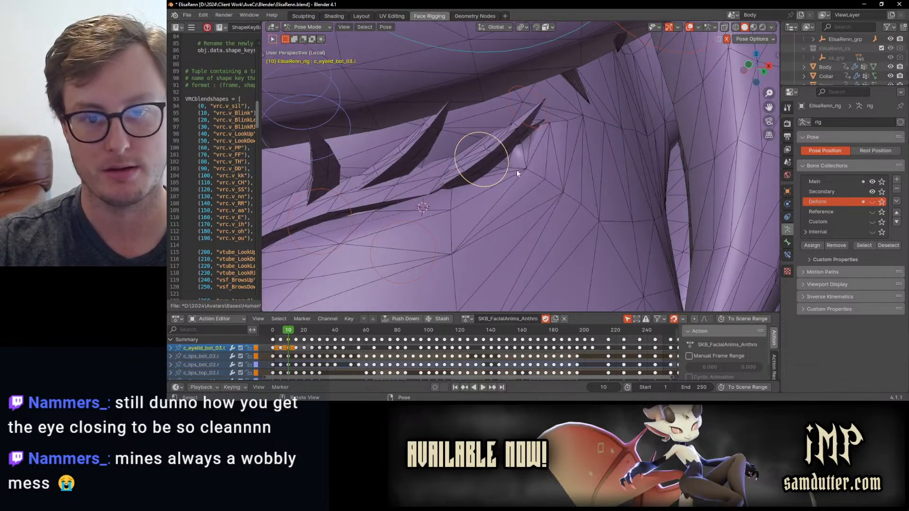
pyautogui.press('r')
pyautogui.click(530, 126)
# Rotate c_eyelid_top_03.l and fine-tune the rotation of c_eyelid_bot_03.l at the outer left eye corner.
pyautogui.moveTo(531, 126); pyautogui.dragTo(476, 164, button='middle')
pyautogui.click(535, 184)
pyautogui.press('r')
pyautogui.click(557, 163)
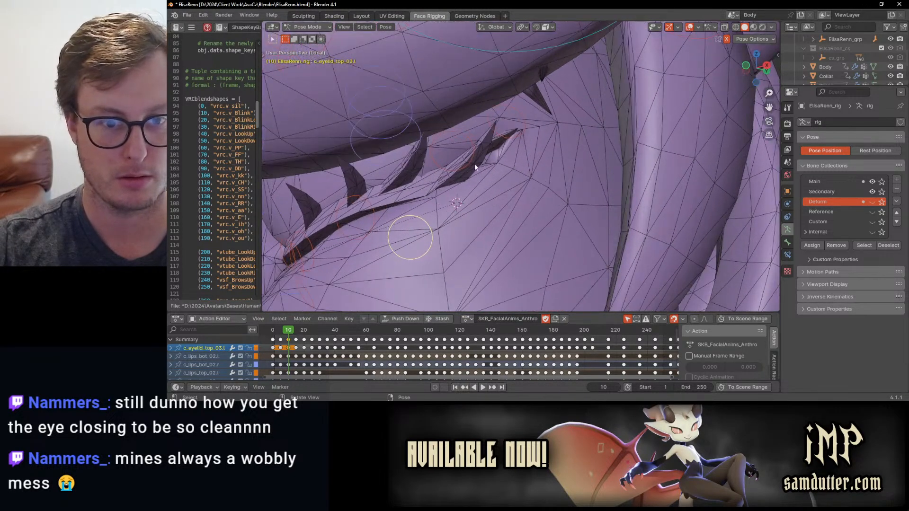
pyautogui.click(489, 152)
pyautogui.press('r')
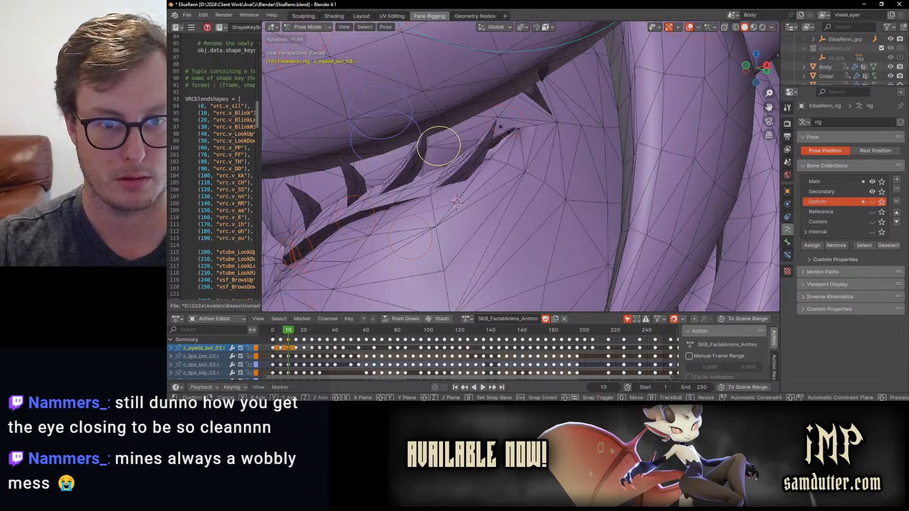
pyautogui.click(497, 125)
# Adjust the rotation of c_eyelid_top_03.l about the global X axis.
pyautogui.moveTo(499, 126); pyautogui.dragTo(458, 200, button='middle')
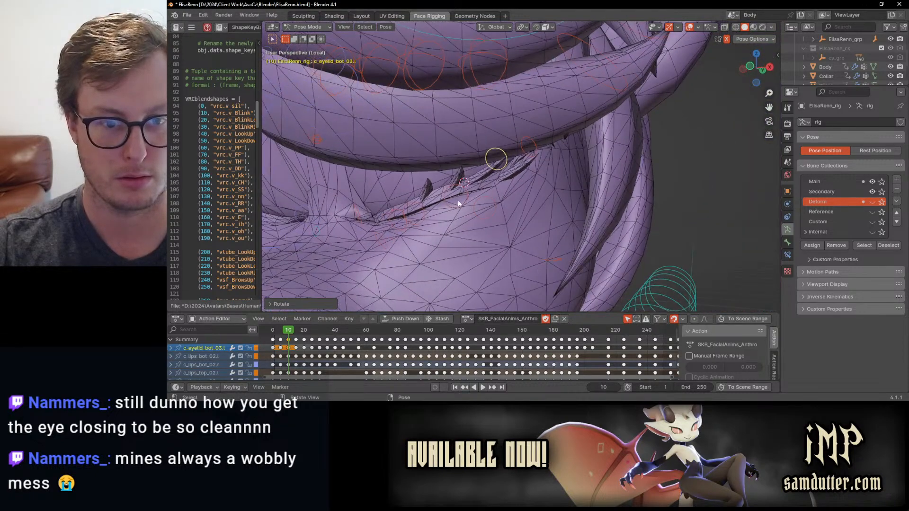
pyautogui.click(452, 188)
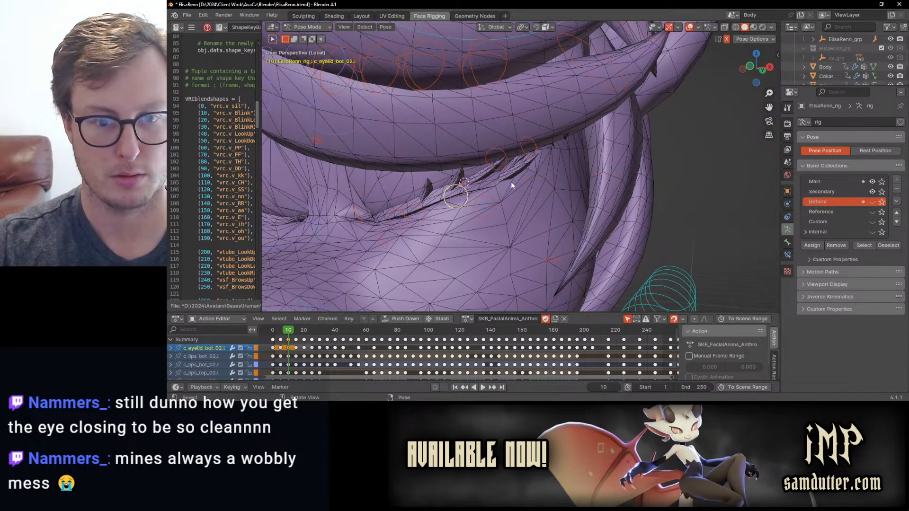
pyautogui.click(492, 202)
pyautogui.press('r')
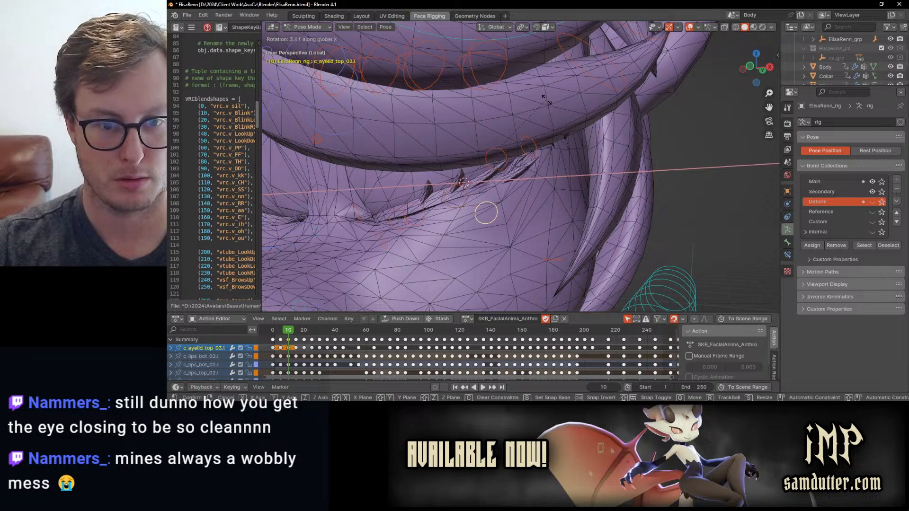
pyautogui.click(547, 108)
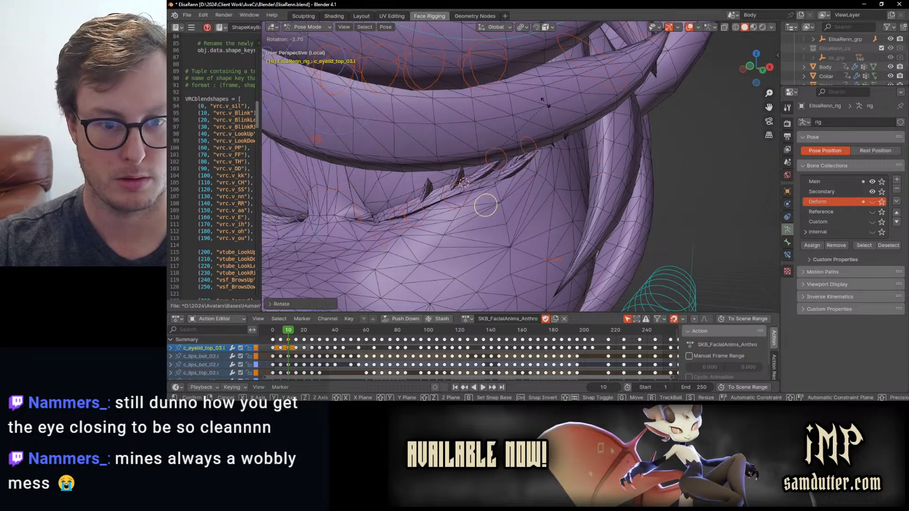
# Rotate c_eyelid_top_02.l about the global X axis and rotate c_eyelid_bot_02.l freely to meet it.
pyautogui.click(454, 167)
pyautogui.press('r')
pyautogui.press('x')
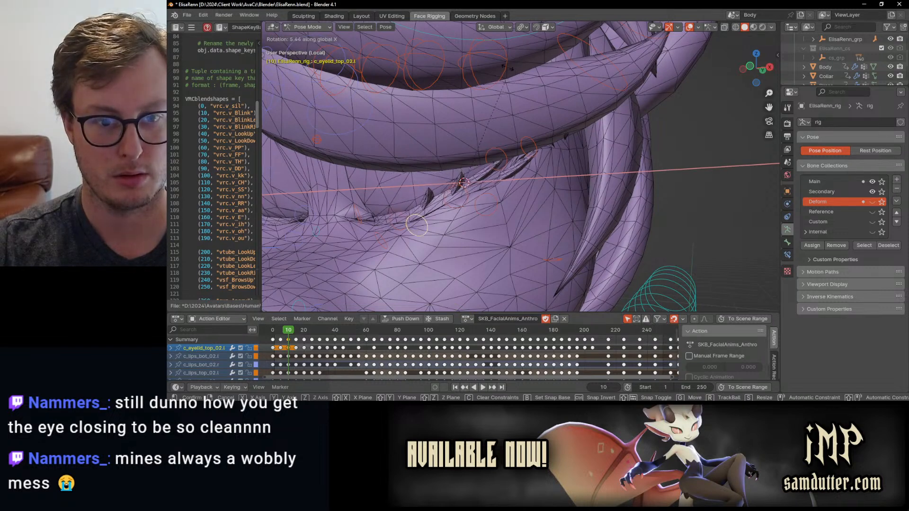
pyautogui.click(475, 206)
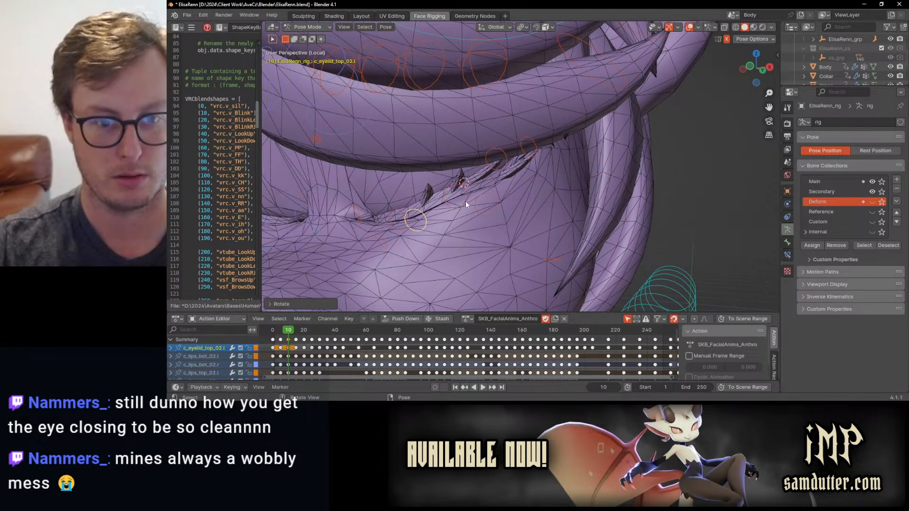
pyautogui.click(456, 194)
pyautogui.press('r')
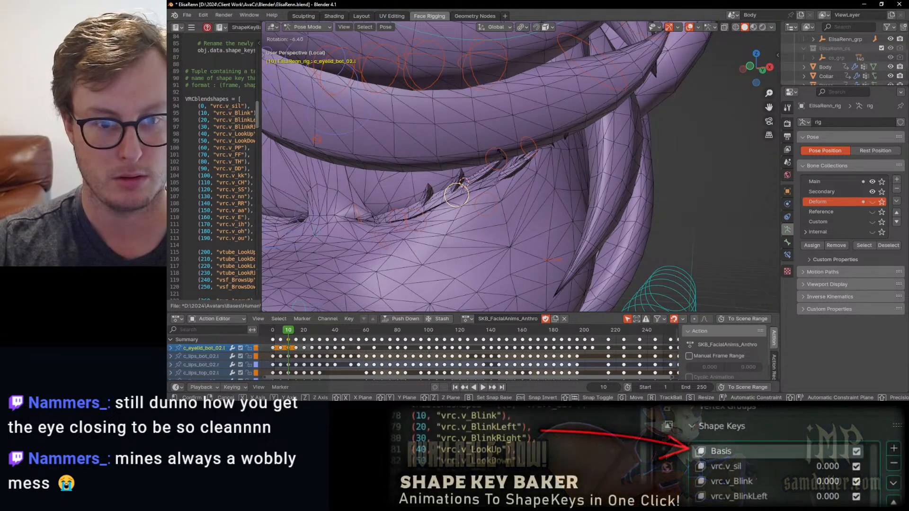
pyautogui.click(510, 172)
# Hide the wireframe display and inspect the closed eyelids of the whole face from several angles.
pyautogui.scroll(-4, 510, 171)
pyautogui.moveTo(511, 171); pyautogui.dragTo(546, 163, button='middle')
pyautogui.scroll(3, 532, 174)
pyautogui.scroll(-5, 534, 187)
pyautogui.scroll(4, 544, 185)
pyautogui.press('q')
pyautogui.click(565, 195)
pyautogui.scroll(3, 577, 193)
pyautogui.scroll(3, 539, 184)
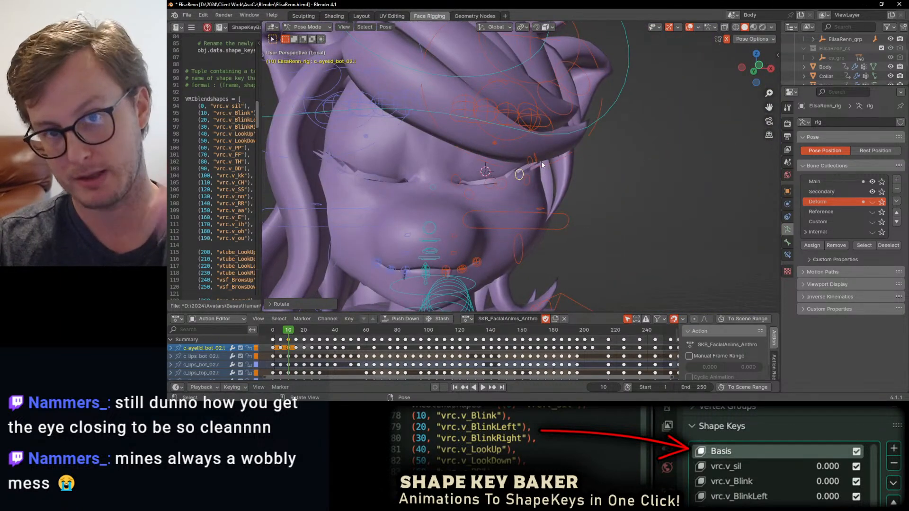
pyautogui.scroll(3, 515, 192)
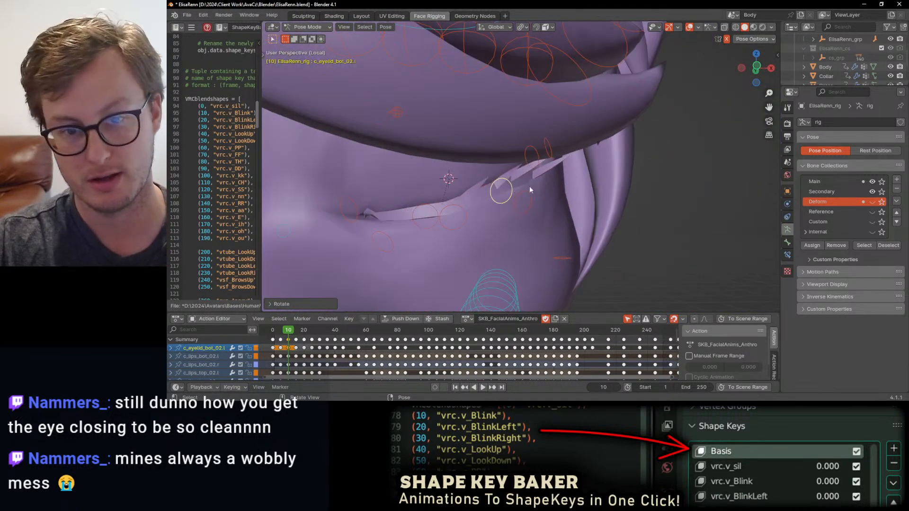
pyautogui.moveTo(507, 186); pyautogui.dragTo(443, 194, button='middle')
pyautogui.scroll(-4, 523, 154)
pyautogui.moveTo(521, 158); pyautogui.dragTo(535, 206, button='middle')
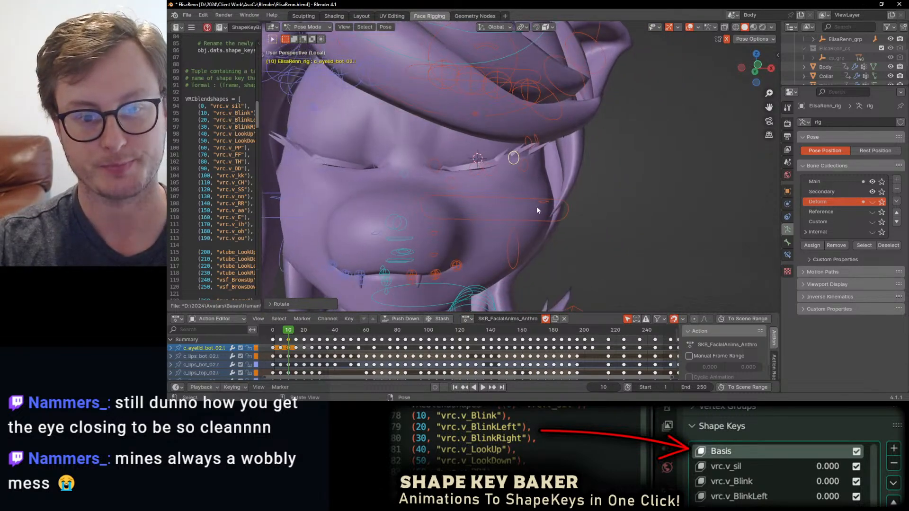
# Select the main lower left lid control c_eyelid_bot.l and use Add Blink Pose from Auto-Rig Pro's Pose Tools.
pyautogui.press('n')
pyautogui.scroll(3, 601, 198)
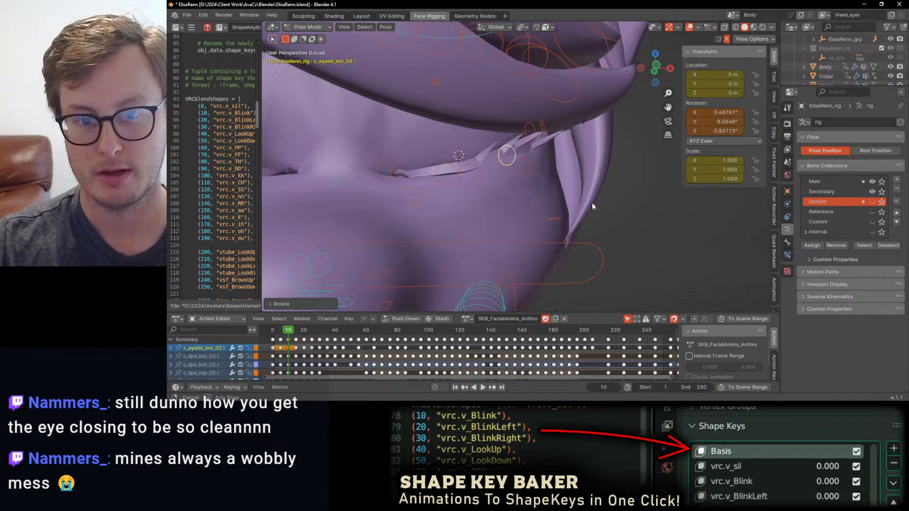
pyautogui.scroll(-4, 586, 214)
pyautogui.click(557, 215)
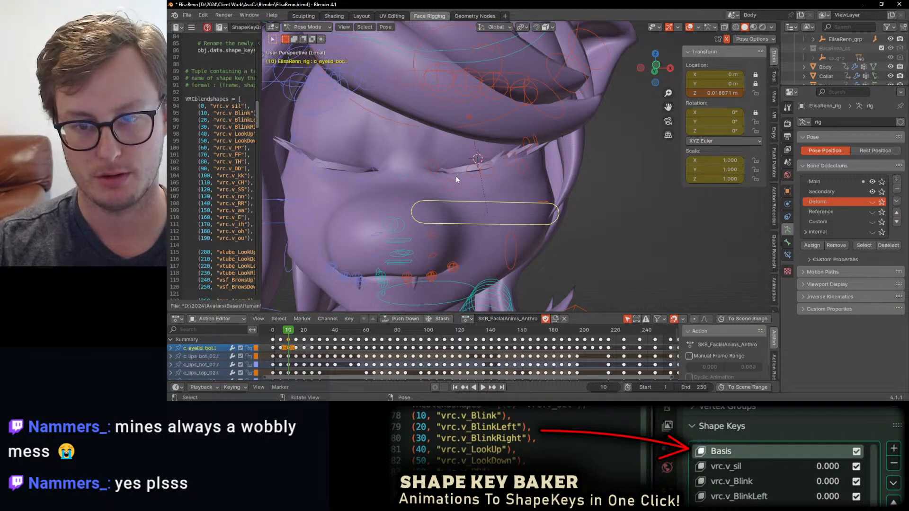
pyautogui.scroll(-8, 774, 190)
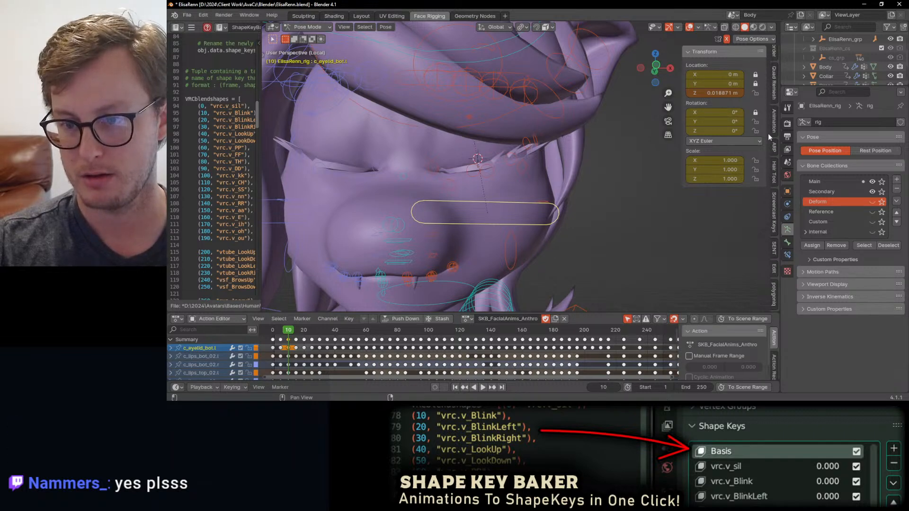
pyautogui.click(774, 146)
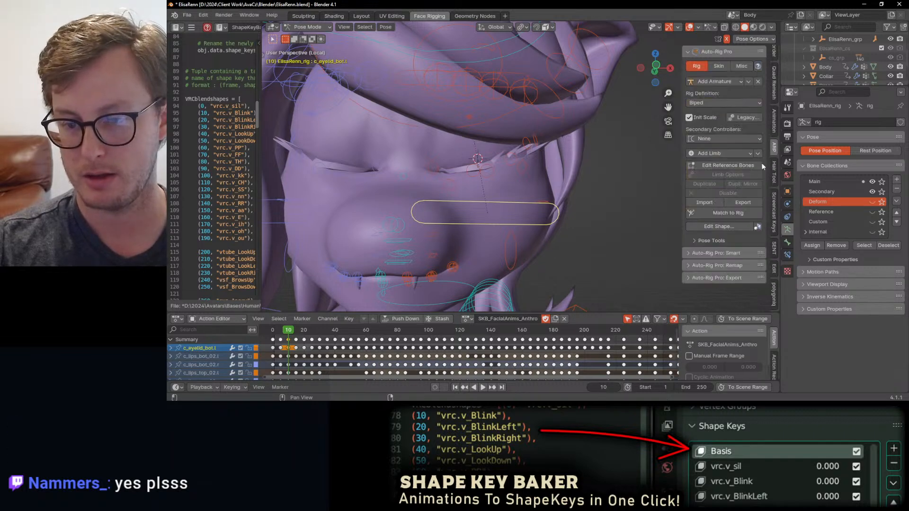
pyautogui.click(718, 240)
pyautogui.click(733, 264)
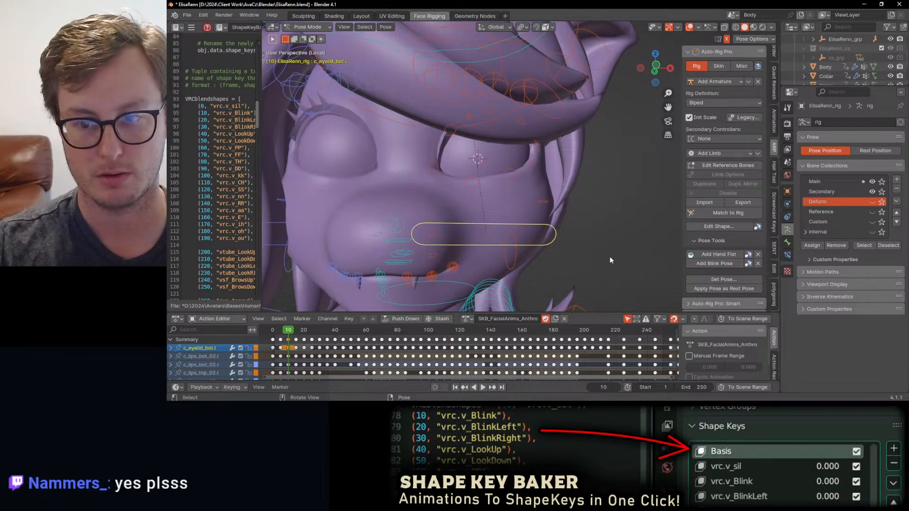
# Move c_eyelid_bot.l up and c_eyelid_top.l down along the global Z axis to close the left eye.
pyautogui.press('g')
pyautogui.press('z')
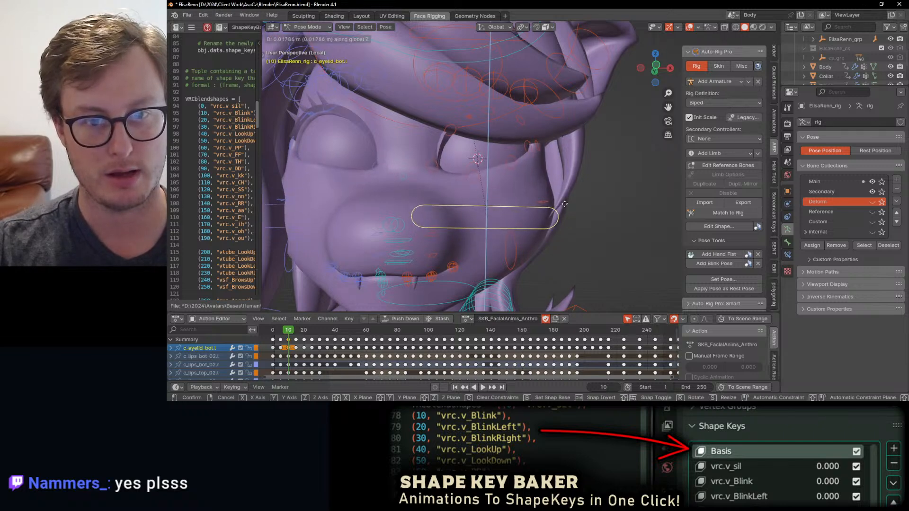
pyautogui.click(484, 184)
pyautogui.moveTo(511, 127); pyautogui.dragTo(495, 80, button='middle')
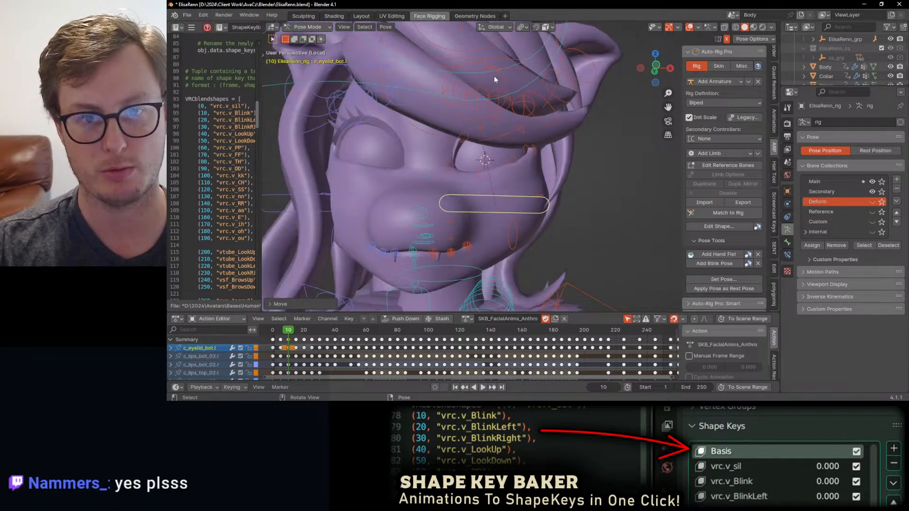
pyautogui.click(448, 55)
pyautogui.press('g')
pyautogui.press('z')
pyautogui.click(536, 141)
# Readjust the heights of c_eyelid_bot.l and c_eyelid_top.l along the global Z axis.
pyautogui.moveTo(536, 141); pyautogui.dragTo(512, 174, button='middle')
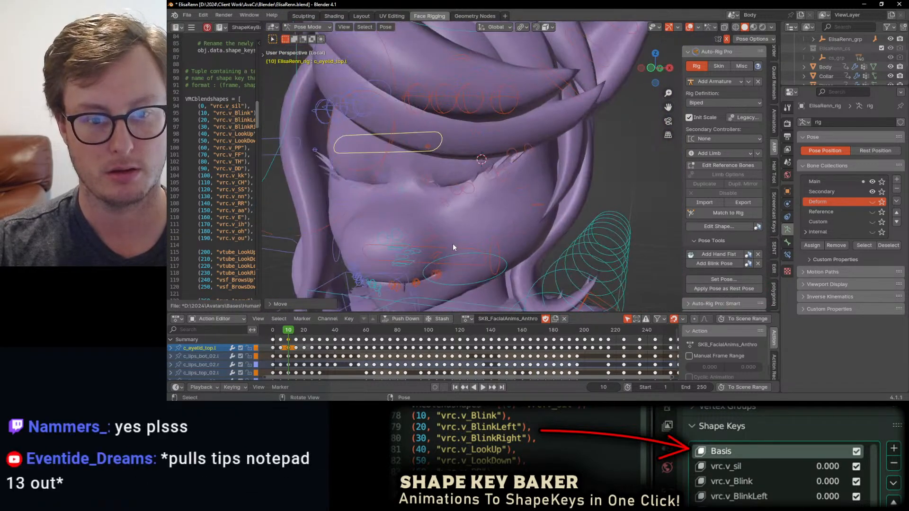
pyautogui.click(448, 220)
pyautogui.press('g')
pyautogui.moveTo(479, 227); pyautogui.dragTo(404, 129, button='middle')
pyautogui.press('z')
pyautogui.click(455, 211)
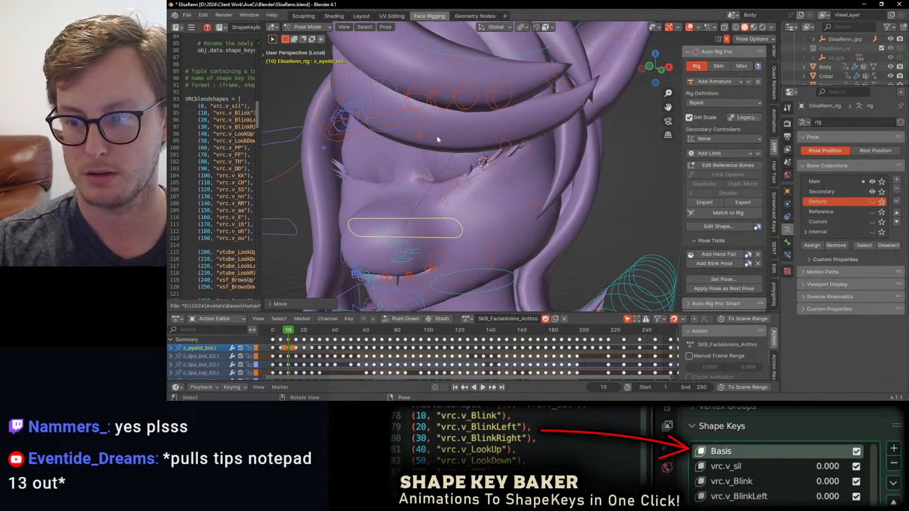
pyautogui.click(425, 133)
pyautogui.press('g')
pyautogui.press('z')
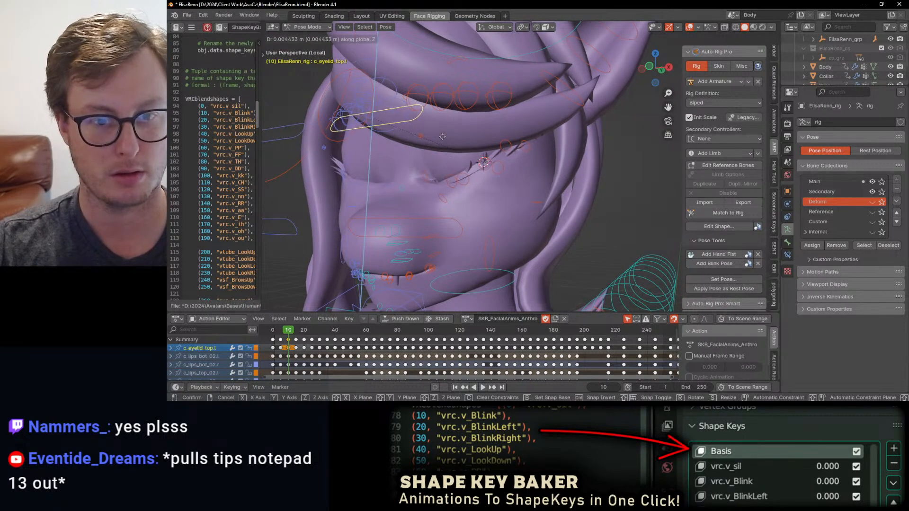
pyautogui.click(442, 137)
# Leave Pose Mode and select the Body mesh, framing its left eyelashes.
pyautogui.moveTo(442, 137); pyautogui.dragTo(354, 181, button='middle')
pyautogui.hotkey('ctrl', 'Tab')
pyautogui.click(542, 181)
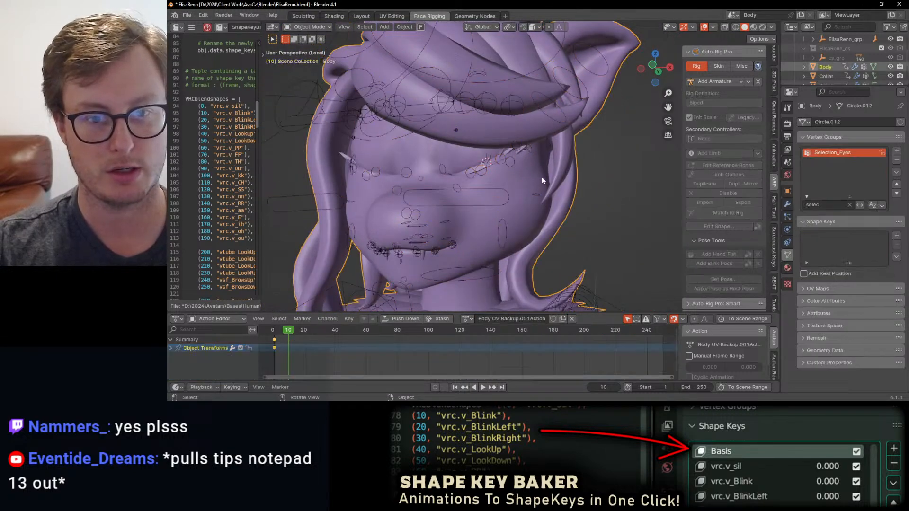
pyautogui.keyDown('shift'); pyautogui.click(495, 188); pyautogui.keyUp('shift')
pyautogui.hotkey('ctrl', 'Tab')
pyautogui.click(502, 146)
pyautogui.scroll(3, 481, 154)
pyautogui.moveTo(500, 149)
pyautogui.mouseDown(button='middle')
pyautogui.moveTo(467, 161)
pyautogui.moveTo(459, 122)
pyautogui.moveTo(544, 173)
pyautogui.mouseUp(button='middle')
pyautogui.hotkey('ctrl', 'Tab')
pyautogui.click(432, 183)
pyautogui.click(464, 170)
pyautogui.click(480, 161)
pyautogui.click(467, 161)
# Select the innermost left eyelash's linked geometry in Body's Edit Mode and show its vertex weights.
pyautogui.press('Tab')
pyautogui.press('l')
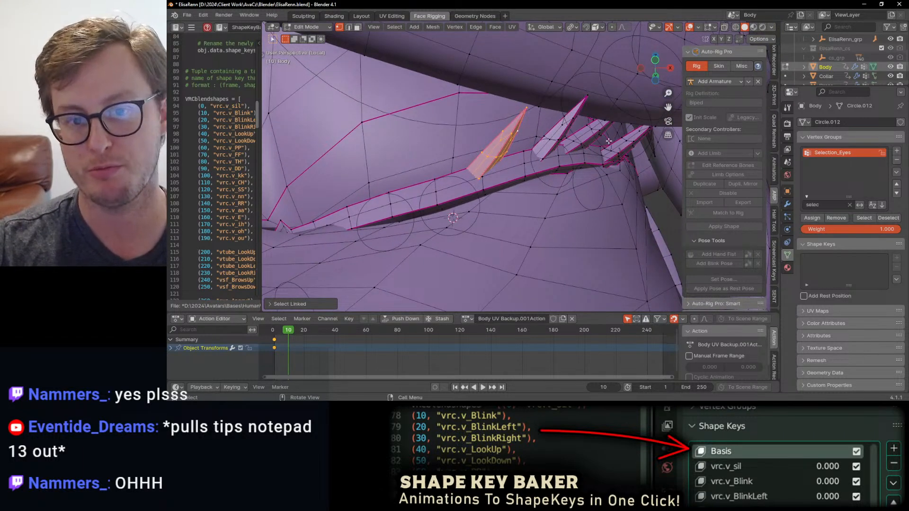
pyautogui.scroll(5, 774, 61)
pyautogui.click(775, 58)
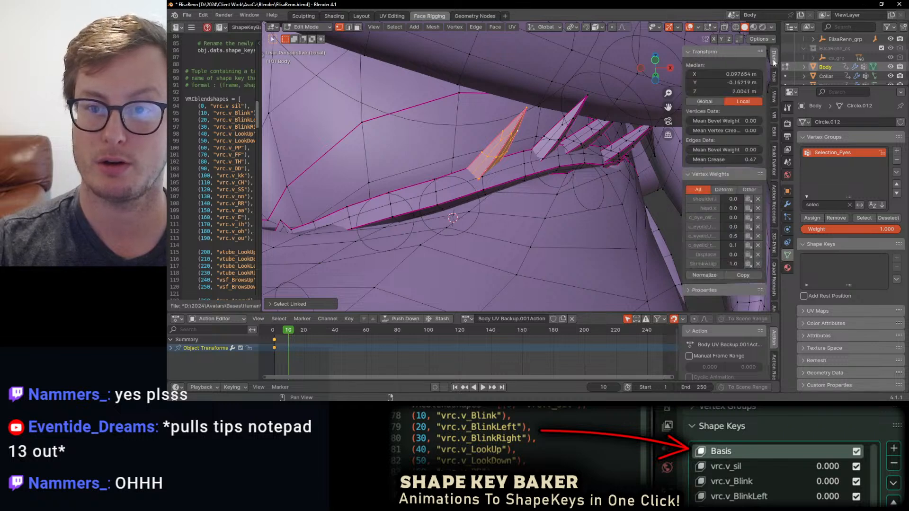
pyautogui.click(692, 52)
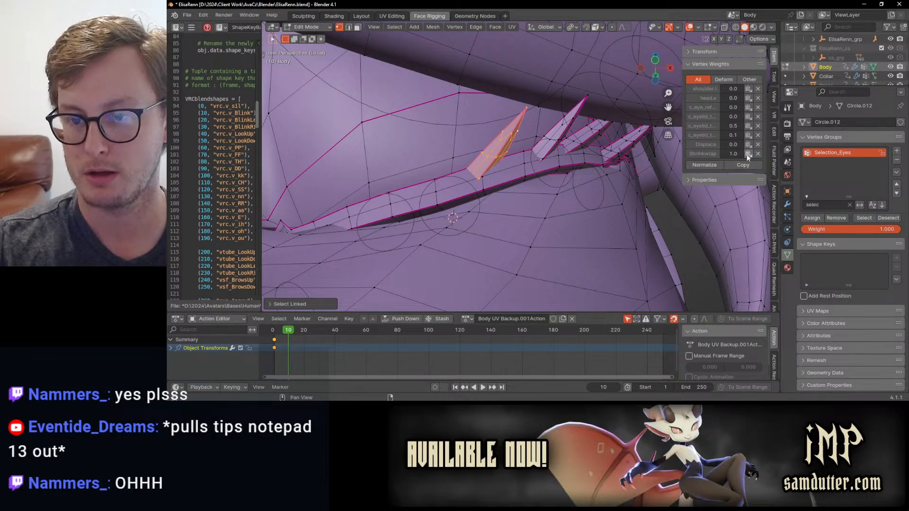
# Compare the eyelash's vertex weights with those of the adjacent upper eyelid vertex at its base.
pyautogui.scroll(4, 491, 182)
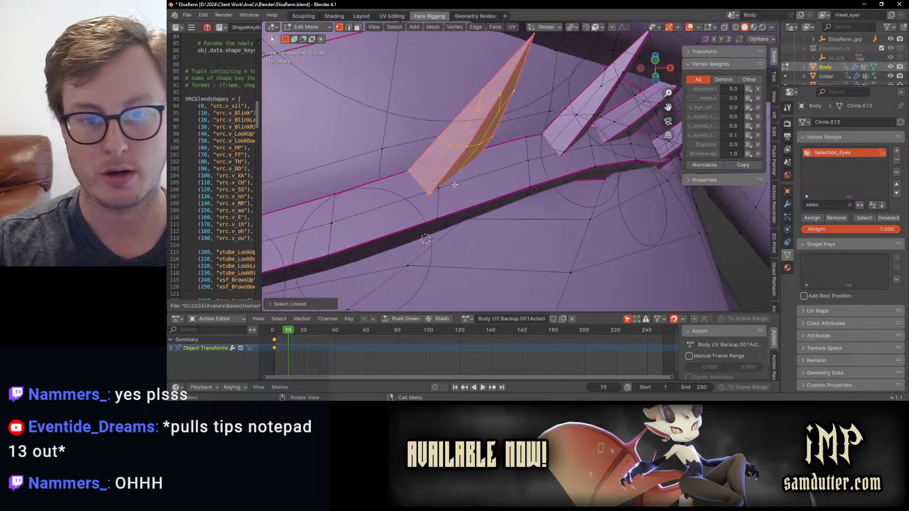
pyautogui.keyDown('shift'); pyautogui.click(439, 189); pyautogui.keyUp('shift')
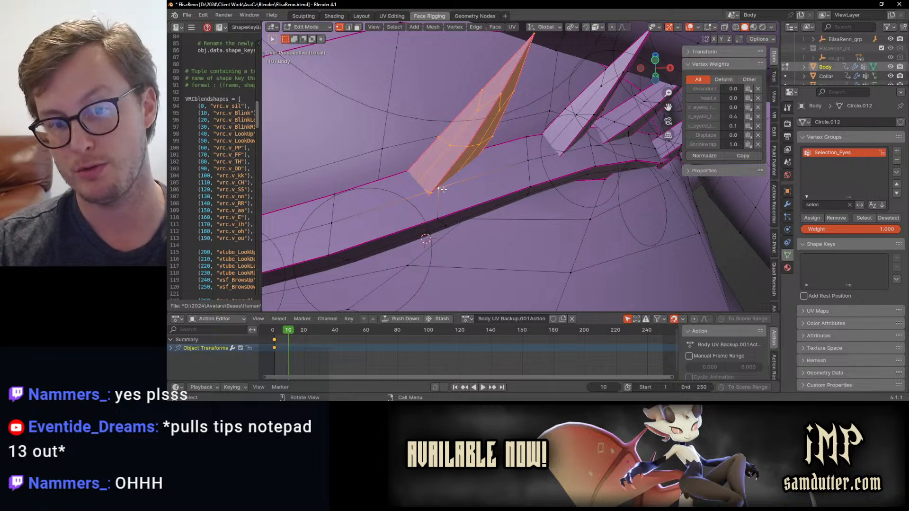
pyautogui.scroll(-5, 436, 186)
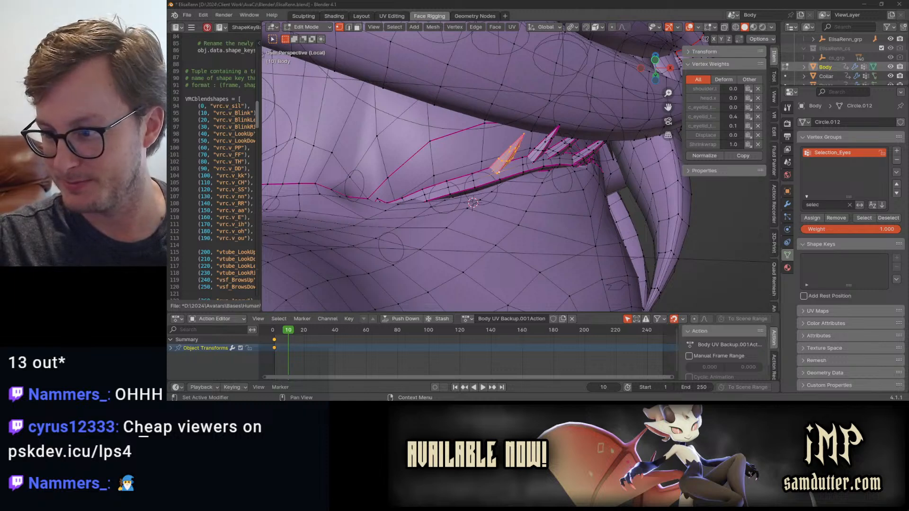
pyautogui.click(507, 160)
pyautogui.scroll(-5, 528, 177)
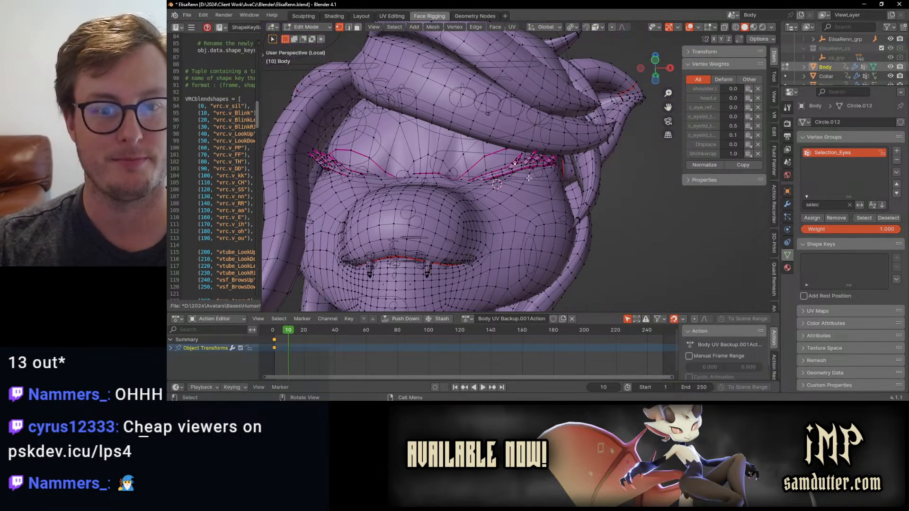
pyautogui.scroll(5, 577, 160)
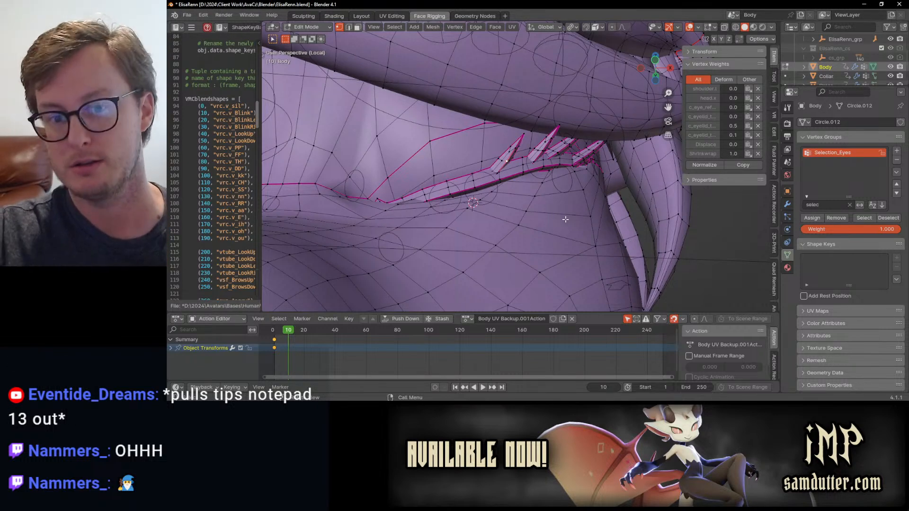
# Return Body to Object Mode and switch it to Weight Paint.
pyautogui.scroll(-4, 565, 219)
pyautogui.moveTo(551, 217)
pyautogui.mouseDown(button='middle')
pyautogui.moveTo(556, 195)
pyautogui.moveTo(543, 238)
pyautogui.moveTo(544, 203)
pyautogui.mouseUp(button='middle')
pyautogui.press('Tab')
pyautogui.scroll(3, 547, 197)
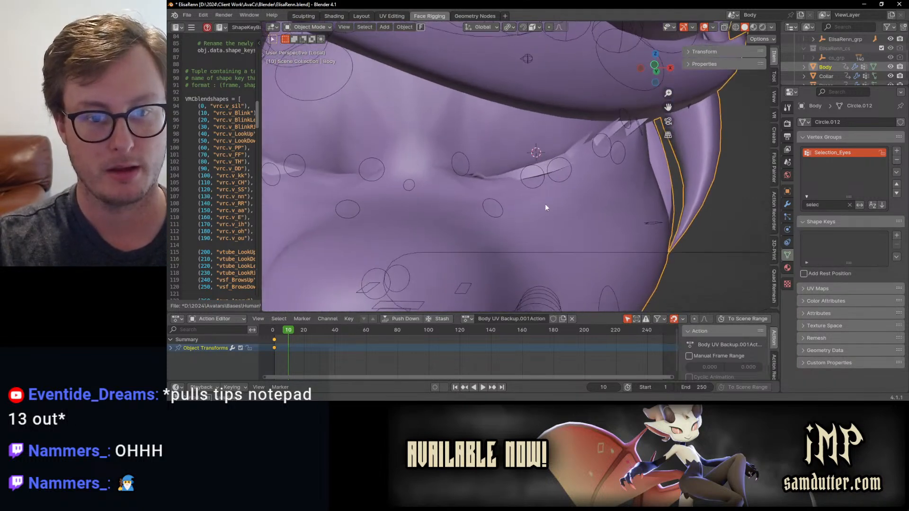
pyautogui.hotkey('ctrl', 'Tab')
pyautogui.click(556, 189)
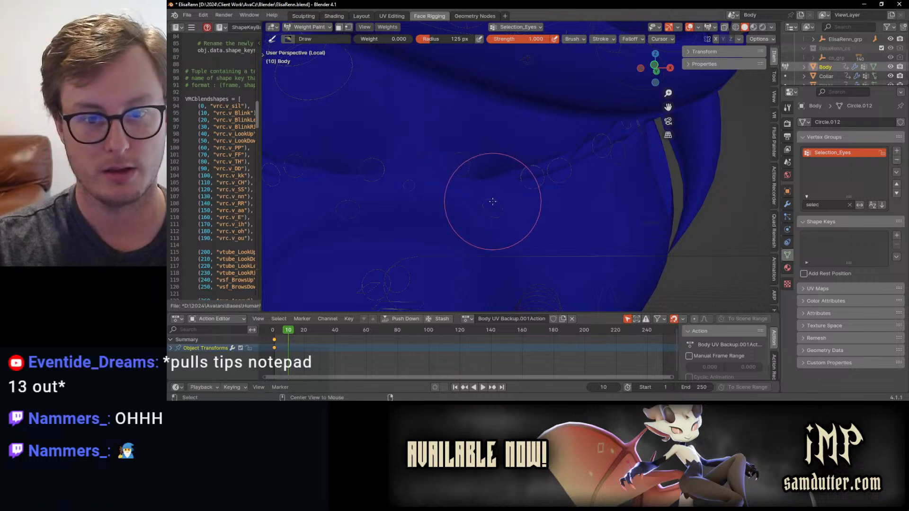
# Leave Weight Paint, select the rig together with Body, and re-enter Weight Paint with the pose bones available.
pyautogui.hotkey('ctrl', 'Tab')
pyautogui.click(507, 197)
pyautogui.click(495, 199)
pyautogui.hotkey('ctrl', 'Tab')
pyautogui.click(559, 204)
pyautogui.hotkey('ctrl', 'Tab')
pyautogui.click(492, 192)
pyautogui.scroll(2, 478, 215)
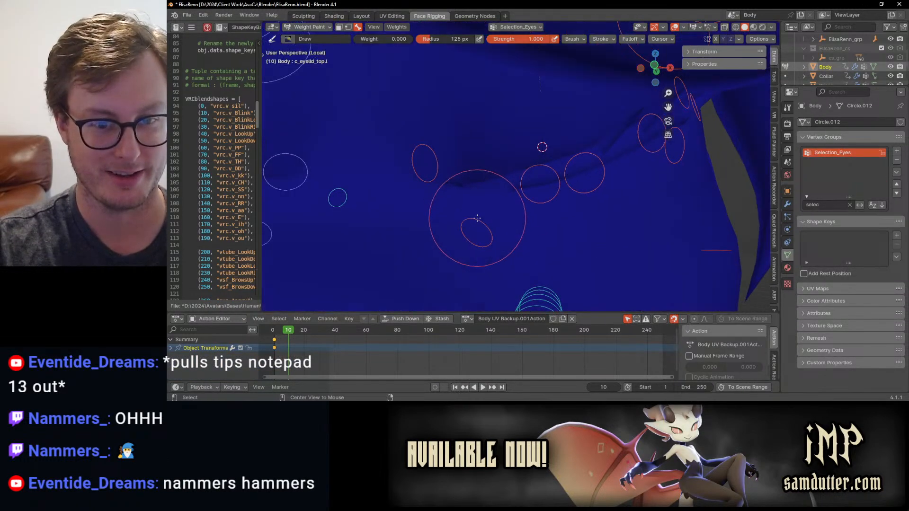
# Select the left eyelash's linked geometry in Body's Edit Mode to review its vertex weights.
pyautogui.keyDown('ctrl'); pyautogui.keyDown('shift'); pyautogui.click(476, 216); pyautogui.keyUp('shift'); pyautogui.keyUp('ctrl')
pyautogui.moveTo(472, 205); pyautogui.dragTo(539, 164, button='middle')
pyautogui.press('Tab')
pyautogui.click(534, 175)
pyautogui.press('l')
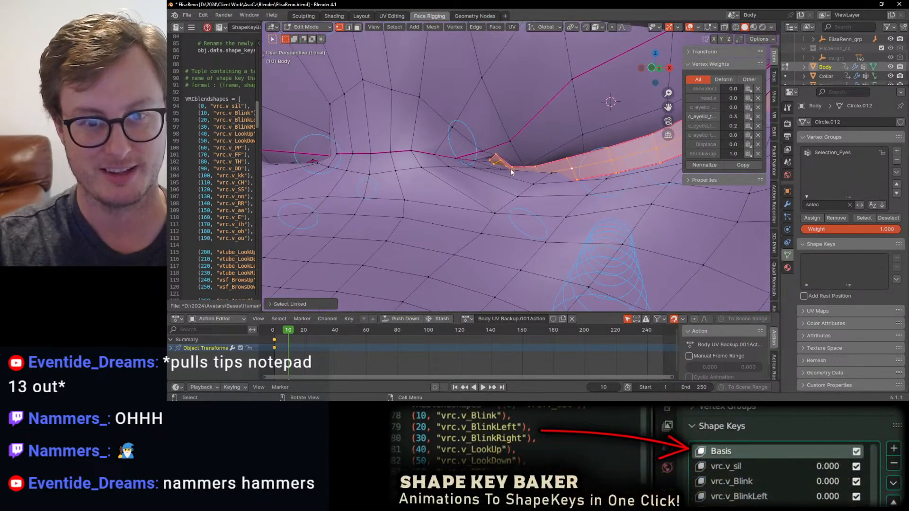
# Return to Weight Paint, display the c_eyelid_corner_01.l bone's weights and enable Paint Mask.
pyautogui.press('Tab')
pyautogui.keyDown('ctrl'); pyautogui.keyDown('shift'); pyautogui.click(478, 123); pyautogui.keyUp('shift'); pyautogui.keyUp('ctrl')
pyautogui.press('q')
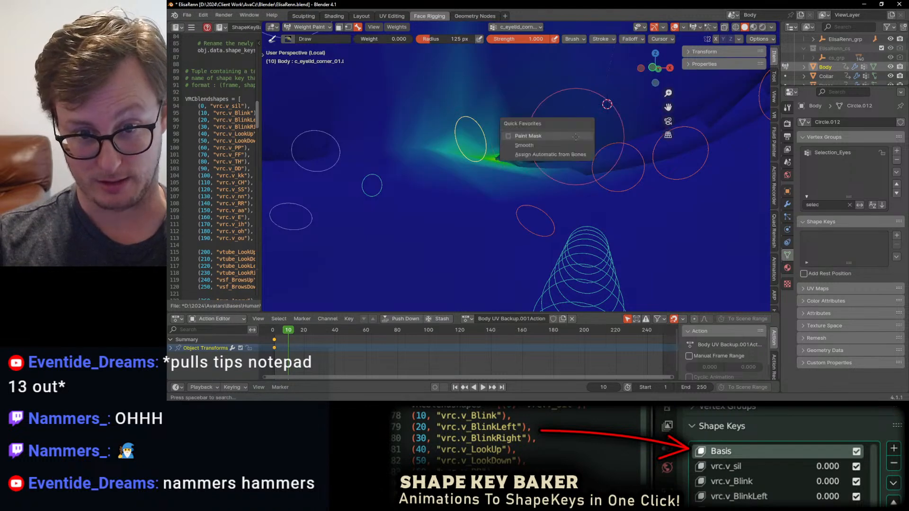
pyautogui.click(569, 137)
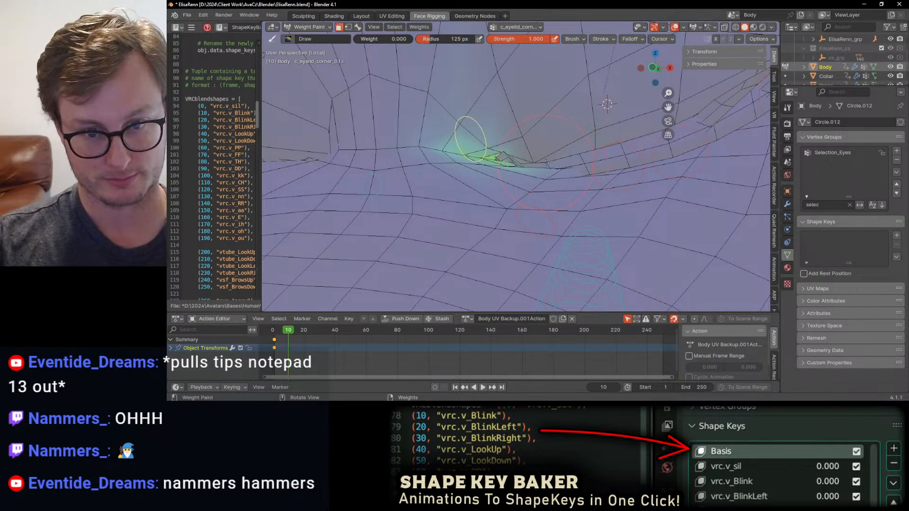
# Switch the weight painting tool to Blur.
pyautogui.press('t')
pyautogui.click(273, 72)
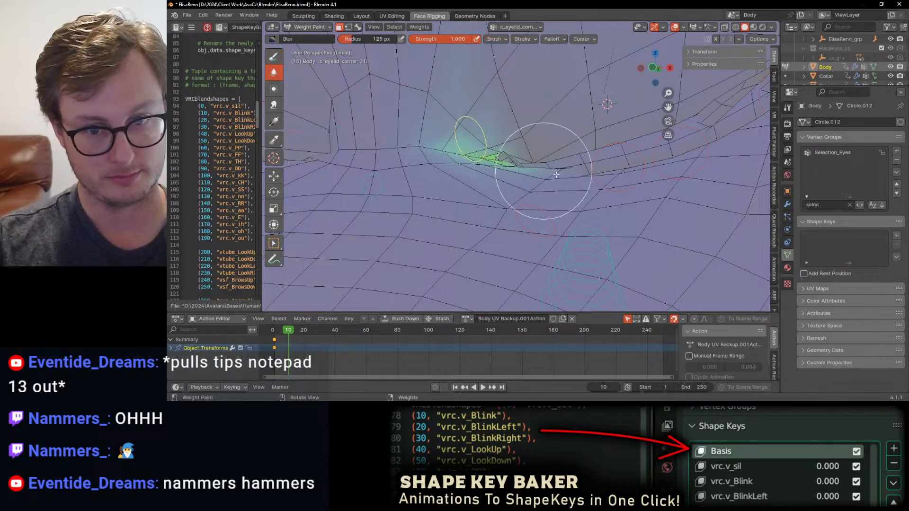
pyautogui.press('Tab')
pyautogui.press('Tab')
# Temporarily disable Paint Mask to display the c_eyelid_top_01.l bone's weights, and re-enable the mask.
pyautogui.moveTo(504, 162)
pyautogui.mouseDown(button='middle')
pyautogui.moveTo(564, 172)
pyautogui.moveTo(541, 156)
pyautogui.mouseUp(button='middle')
pyautogui.keyDown('alt'); pyautogui.click(556, 205); pyautogui.keyUp('alt')
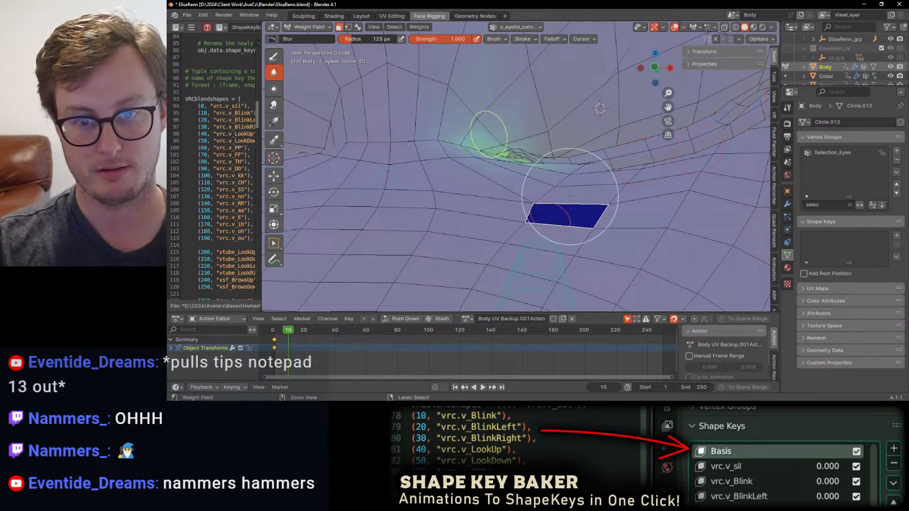
pyautogui.hotkey('ctrl', 'z')
pyautogui.press('q')
pyautogui.click(587, 186)
pyautogui.keyDown('alt'); pyautogui.click(569, 208); pyautogui.keyUp('alt')
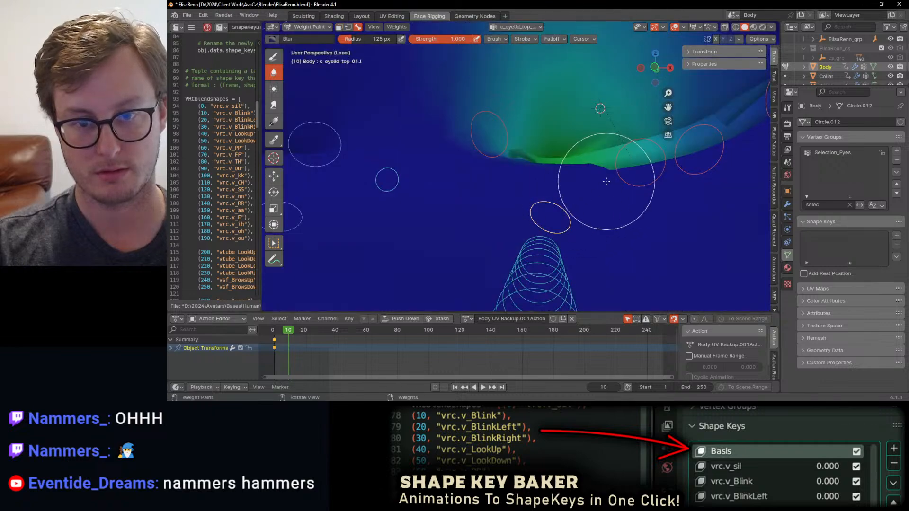
pyautogui.press('m')
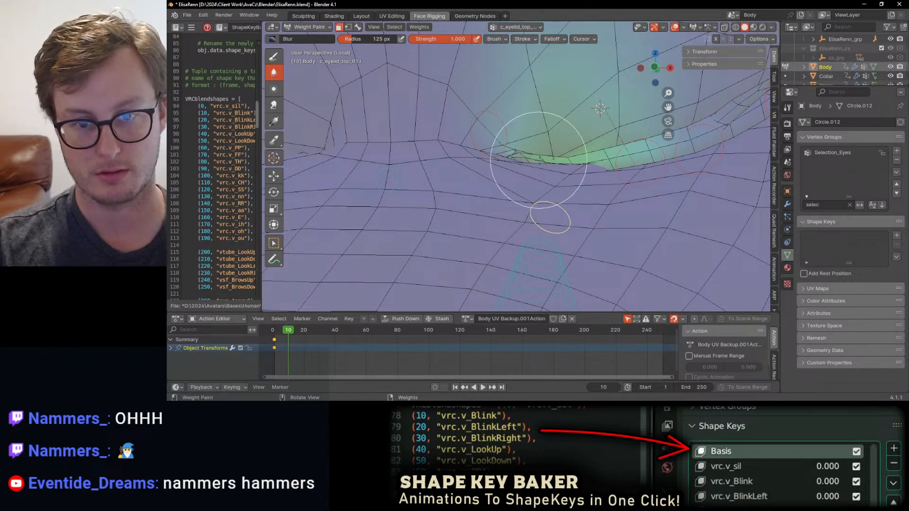
# Return Body to Object Mode in front view and enable the Wireframe overlay.
pyautogui.moveTo(542, 179)
pyautogui.mouseDown(button='middle')
pyautogui.moveTo(537, 189)
pyautogui.moveTo(576, 182)
pyautogui.moveTo(533, 170)
pyautogui.moveTo(519, 204)
pyautogui.moveTo(567, 218)
pyautogui.moveTo(555, 205)
pyautogui.moveTo(513, 198)
pyautogui.moveTo(514, 190)
pyautogui.moveTo(548, 193)
pyautogui.mouseUp(button='middle')
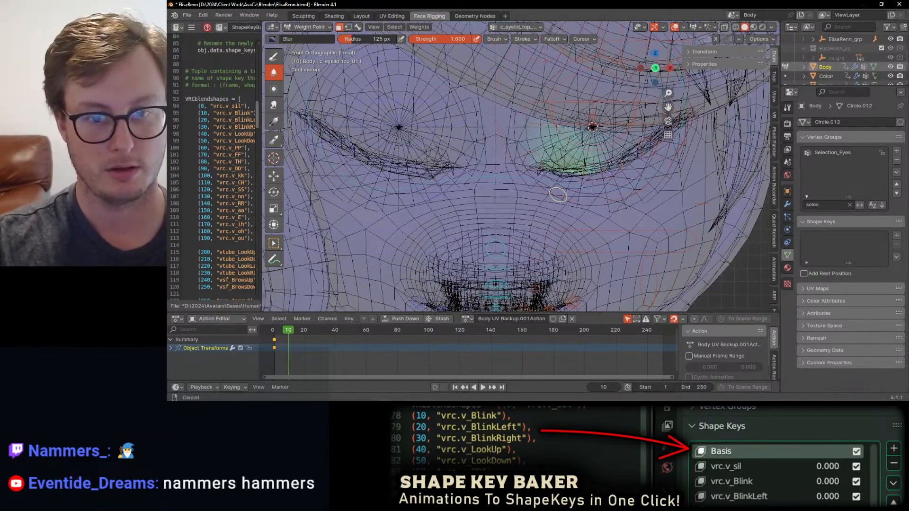
pyautogui.hotkey('ctrl', 'Tab')
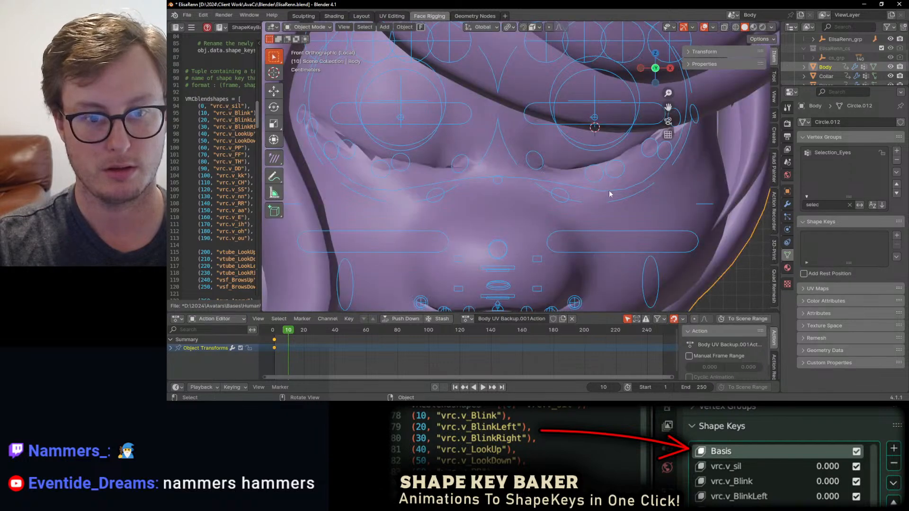
pyautogui.scroll(2, 609, 193)
pyautogui.scroll(-1, 550, 193)
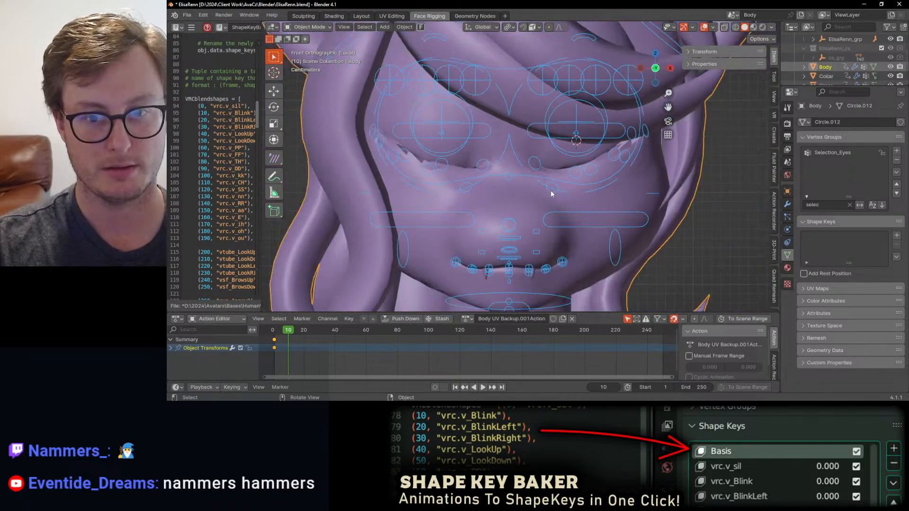
pyautogui.press('q')
pyautogui.click(513, 229)
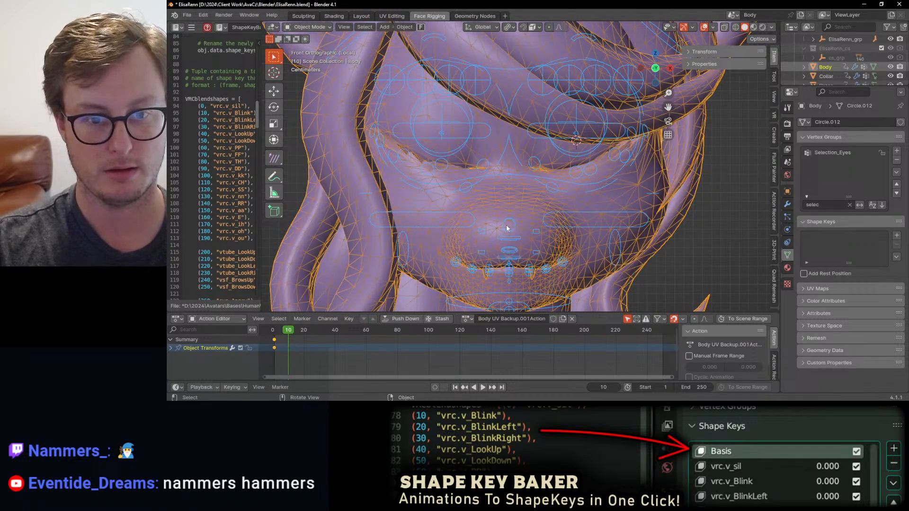
# Check the wireframe around both inner eye corners, and re-enter Weight Paint on Body with the rig selected.
pyautogui.scroll(4, 513, 228)
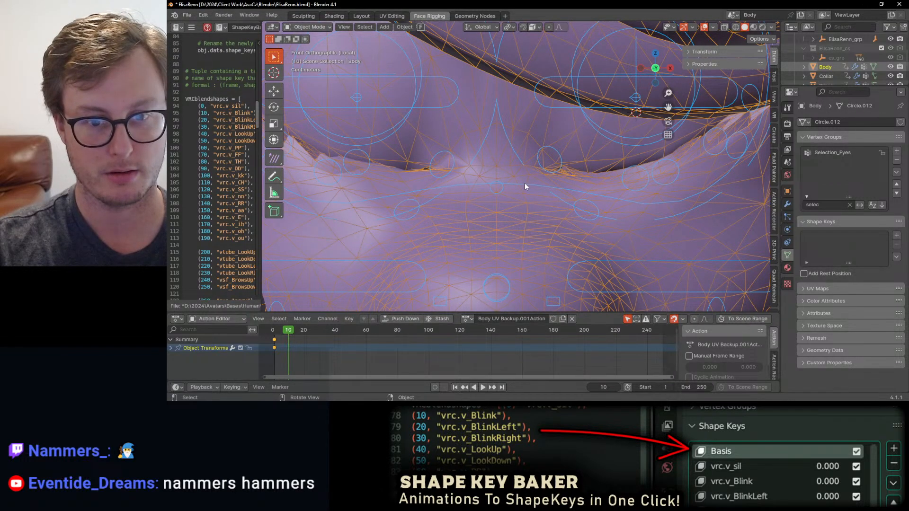
pyautogui.click(496, 211)
pyautogui.scroll(-1, 497, 204)
pyautogui.scroll(3, 502, 201)
pyautogui.scroll(-2, 649, 194)
pyautogui.scroll(2, 652, 193)
pyautogui.click(649, 192)
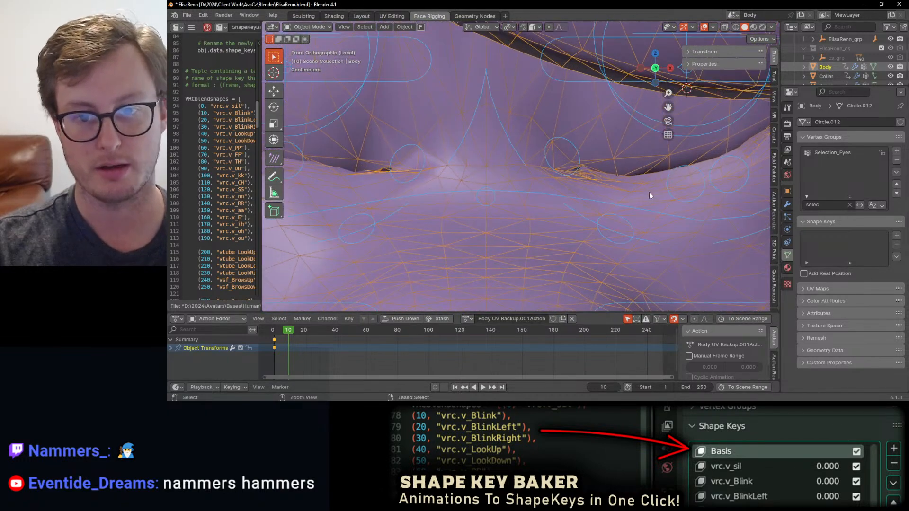
pyautogui.keyDown('shift'); pyautogui.click(649, 192); pyautogui.keyUp('shift')
pyautogui.hotkey('ctrl', 'Tab')
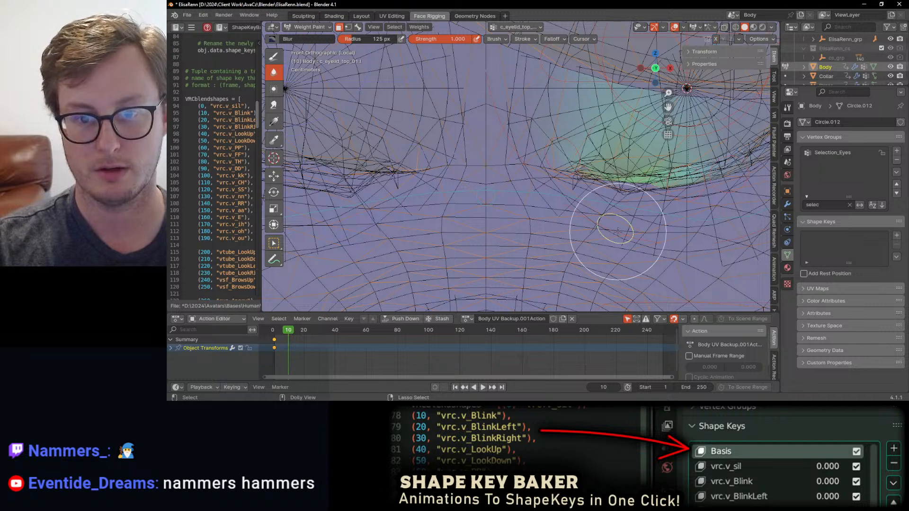
pyautogui.hotkey('ctrl', 'Tab')
pyautogui.hotkey('ctrl', 'Tab')
# Clear the stray masked-face selection and display the c_eyelid_corner_01.l bone's weights.
pyautogui.click(582, 172)
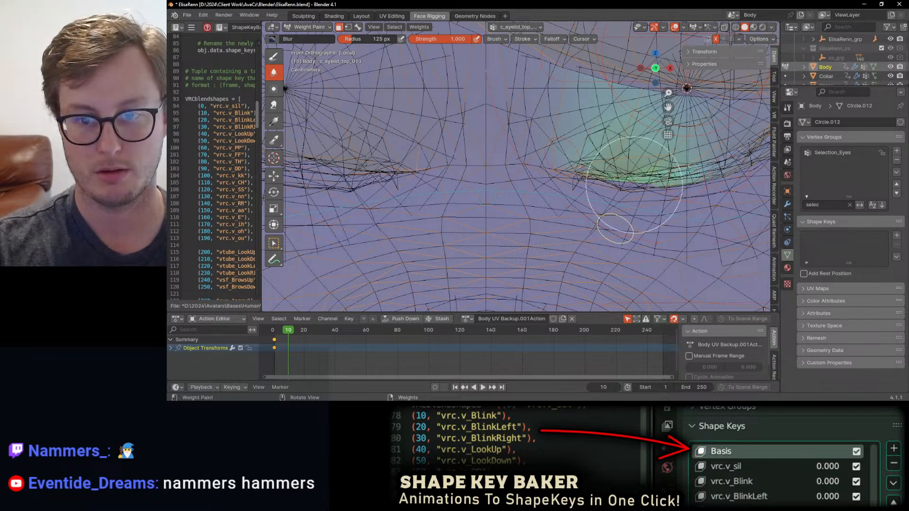
pyautogui.keyDown('alt'); pyautogui.click(567, 141); pyautogui.keyUp('alt')
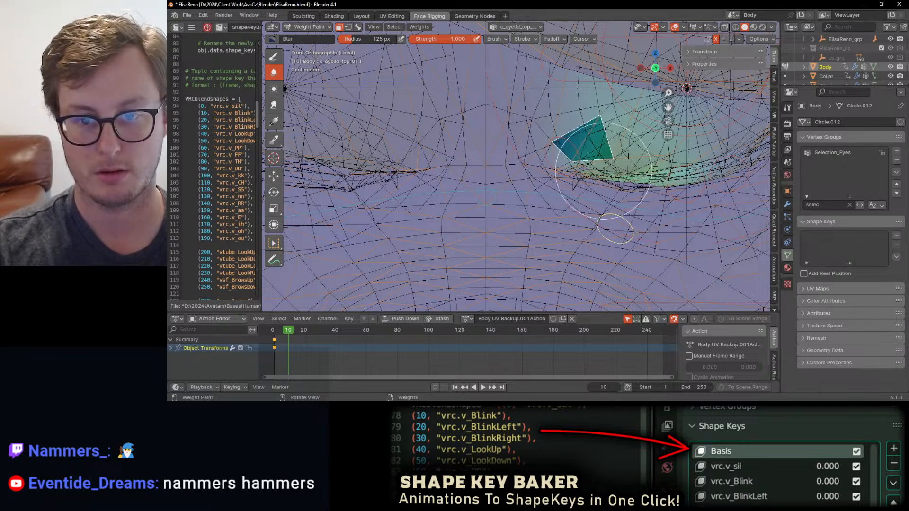
pyautogui.hotkey('alt', 'a')
pyautogui.press('q')
pyautogui.click(598, 159)
pyautogui.keyDown('ctrl'); pyautogui.click(565, 151); pyautogui.keyUp('ctrl')
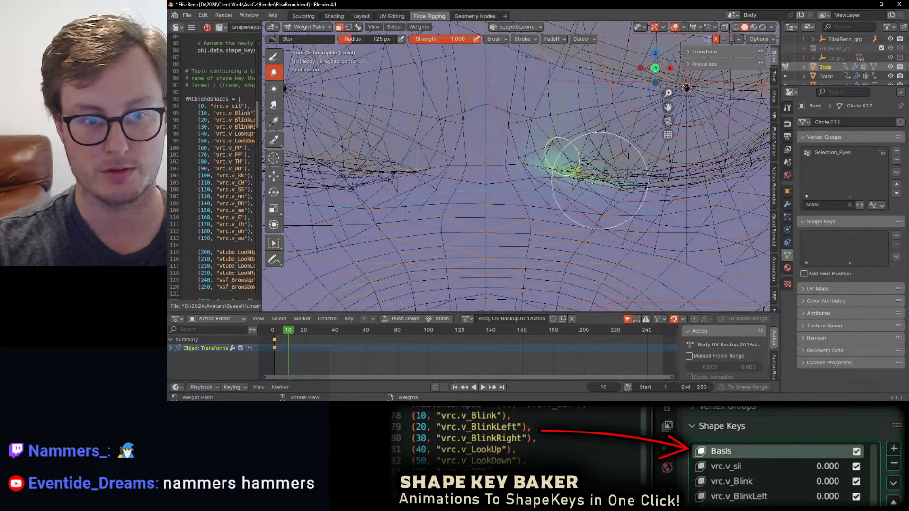
# Return Body to Object Mode and scrub the frames before the blink to check the eyelids, ending at frame 10.
pyautogui.scroll(-5, 656, 194)
pyautogui.hotkey('ctrl', 'Tab')
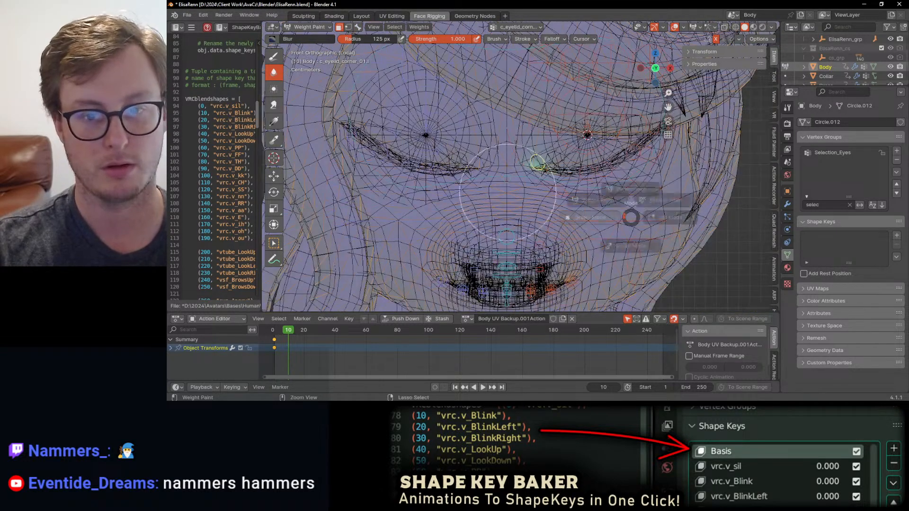
pyautogui.moveTo(603, 208); pyautogui.dragTo(594, 178, button='middle')
pyautogui.press('z')
pyautogui.scroll(5, 663, 180)
pyautogui.moveTo(648, 183)
pyautogui.mouseDown(button='middle')
pyautogui.moveTo(609, 192)
pyautogui.moveTo(644, 183)
pyautogui.moveTo(654, 202)
pyautogui.moveTo(604, 185)
pyautogui.moveTo(646, 197)
pyautogui.moveTo(626, 190)
pyautogui.mouseUp(button='middle')
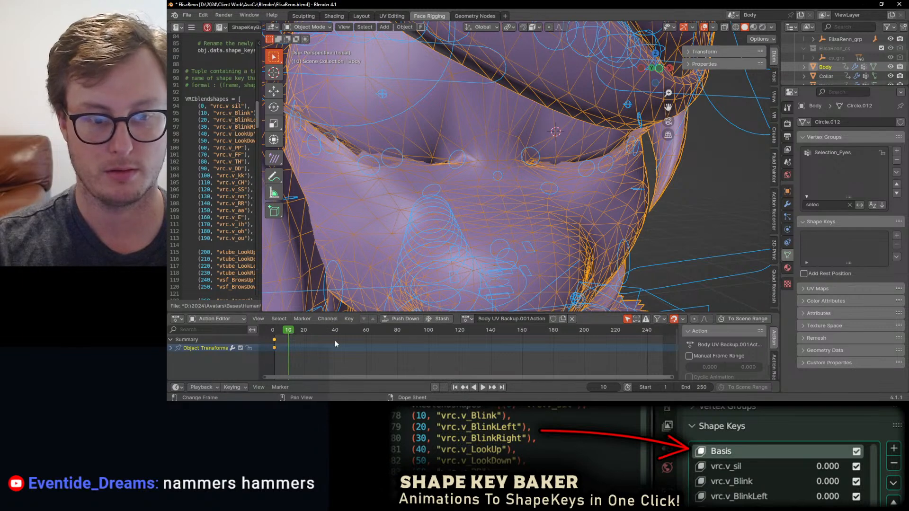
pyautogui.moveTo(291, 334); pyautogui.dragTo(277, 335)
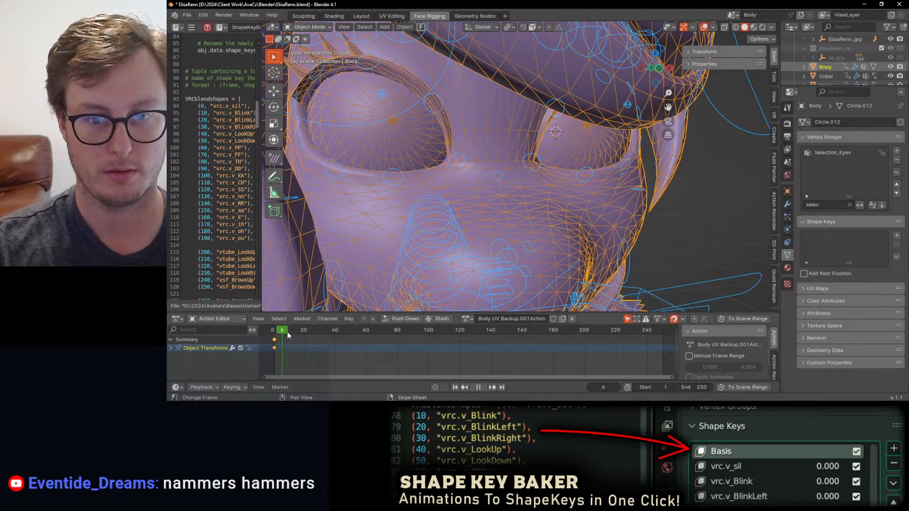
pyautogui.moveTo(290, 333); pyautogui.dragTo(287, 333)
# Turn off the Wireframe overlay and put ElisaRenn_rig in Pose Mode.
pyautogui.scroll(-4, 627, 206)
pyautogui.hotkey('ctrl', 'Tab')
pyautogui.click(610, 211)
pyautogui.click(610, 212)
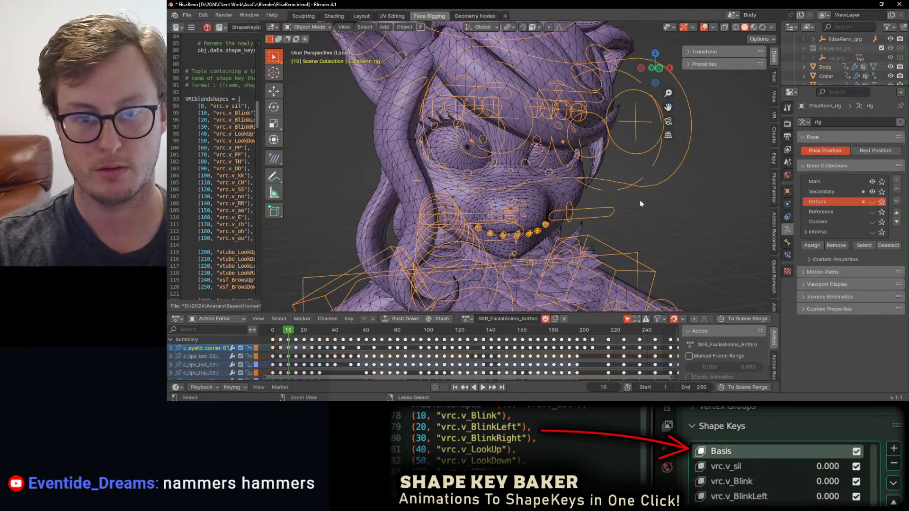
pyautogui.press('q')
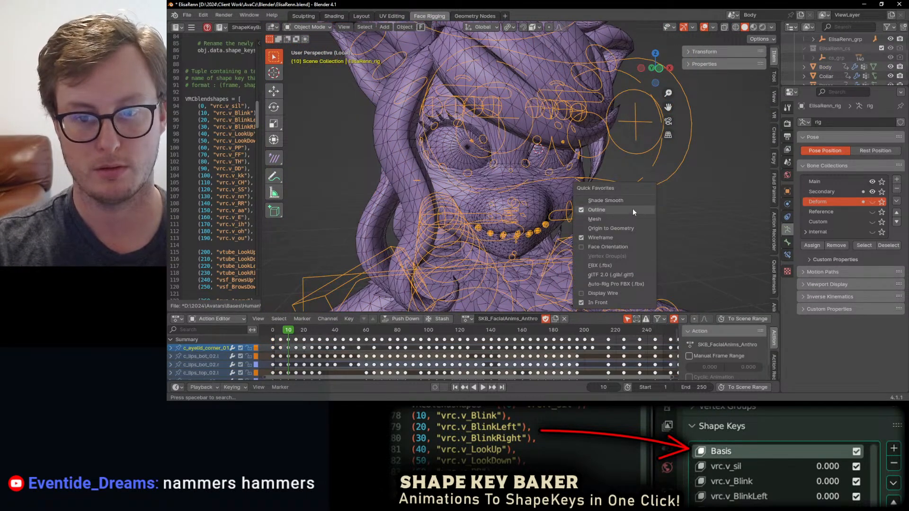
pyautogui.click(602, 240)
pyautogui.hotkey('ctrl', 'Tab')
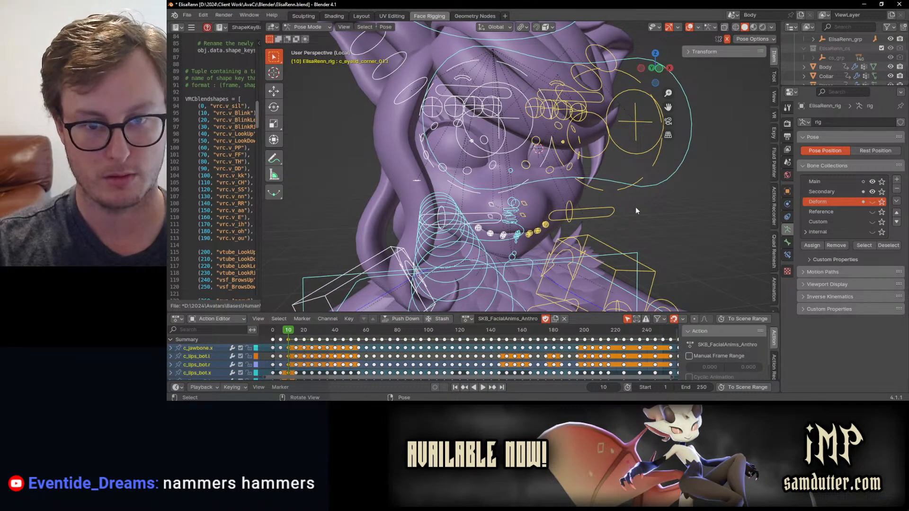
pyautogui.scroll(2, 585, 189)
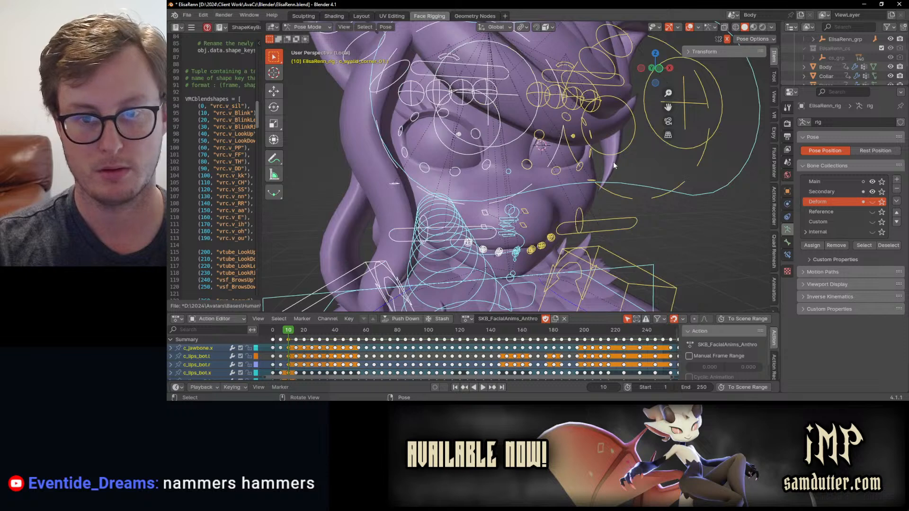
# At frame 10, move the c_eyelid_top.l control down and the c_eyelid_bot.l control up along global Z.
pyautogui.click(618, 87)
pyautogui.press('g')
pyautogui.press('z')
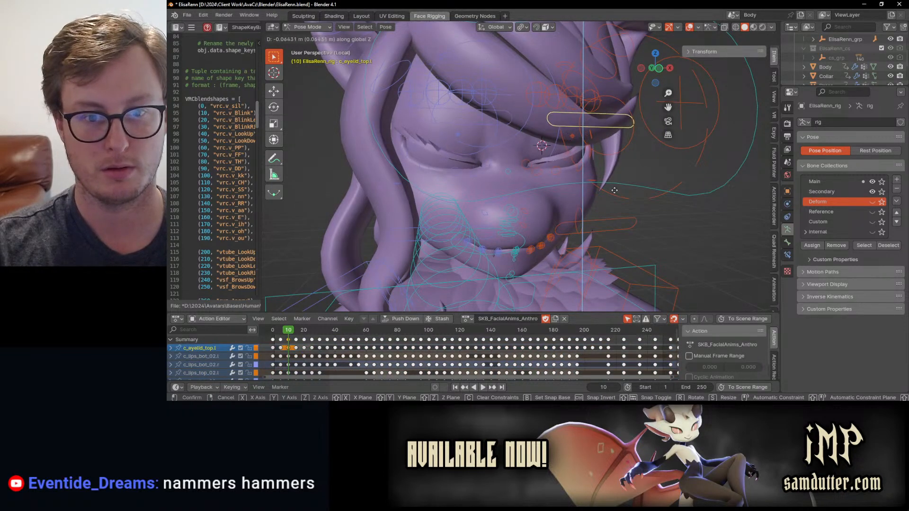
pyautogui.click(614, 204)
pyautogui.click(615, 216)
pyautogui.press('g')
pyautogui.press('z')
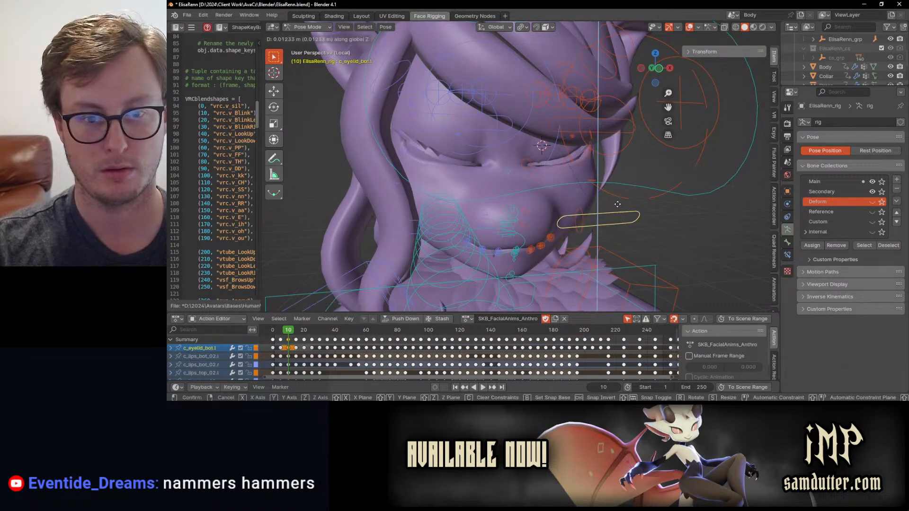
pyautogui.click(618, 202)
# Lower c_eyelid_top.l further and readjust c_eyelid_bot.l along global Z to refine the left eye's closure.
pyautogui.click(621, 124)
pyautogui.press('g')
pyautogui.press('z')
pyautogui.click(617, 181)
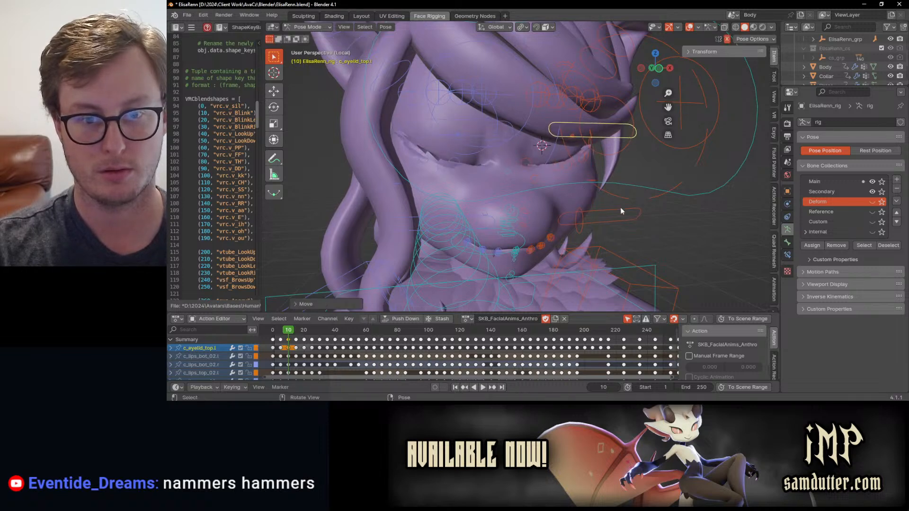
pyautogui.click(620, 206)
pyautogui.press('g')
pyautogui.press('z')
pyautogui.click(614, 180)
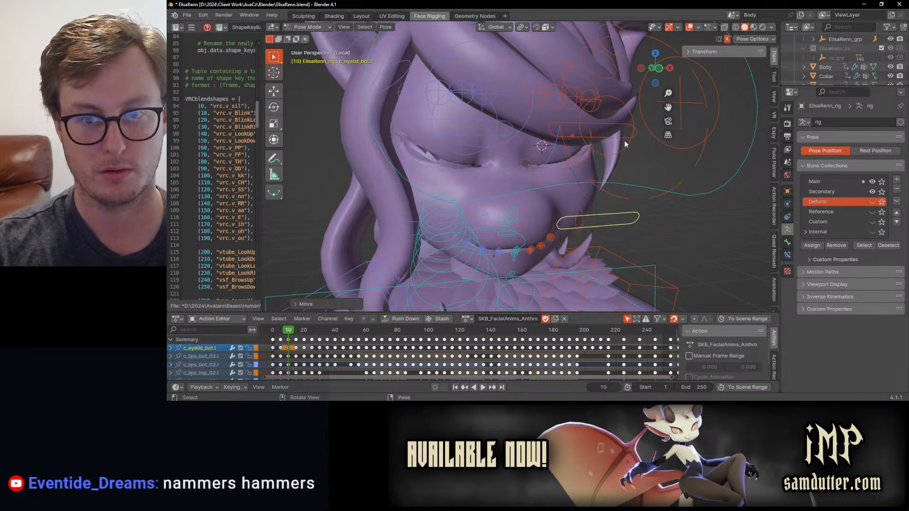
# Raise c_eyelid_top.l slightly and nudge c_eyelid_bot.l up along global Z.
pyautogui.click(624, 135)
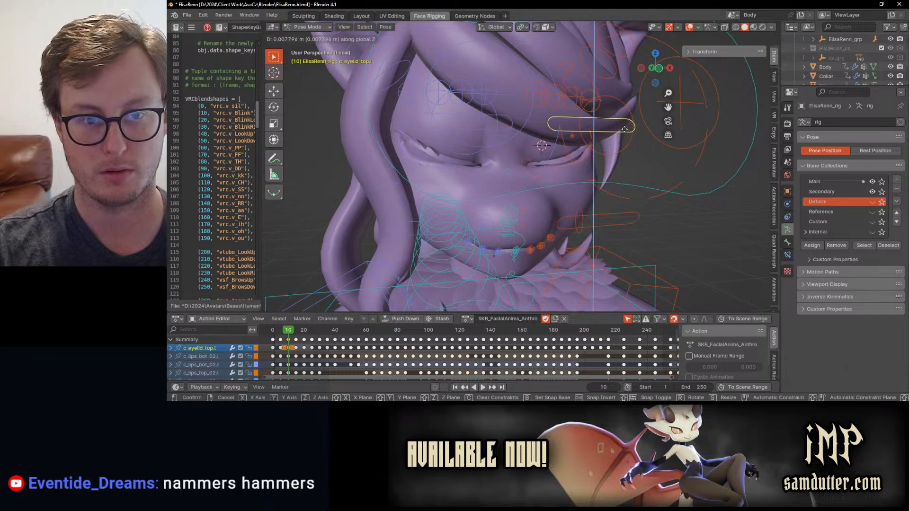
pyautogui.click(618, 212)
pyautogui.press('g')
pyautogui.press('z')
pyautogui.click(620, 196)
# Enable the Wireframe overlay and nudge c_eyelid_bot.l slightly upward along global Z to meet the upper lid.
pyautogui.moveTo(620, 195); pyautogui.dragTo(530, 176, button='middle')
pyautogui.scroll(3, 597, 165)
pyautogui.press('g')
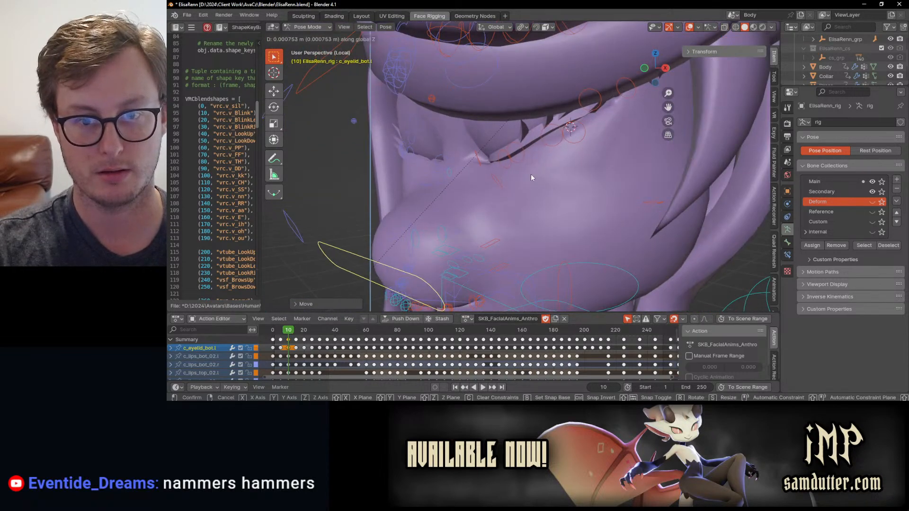
pyautogui.rightClick(530, 174)
pyautogui.press('q')
pyautogui.click(534, 177)
pyautogui.press('g')
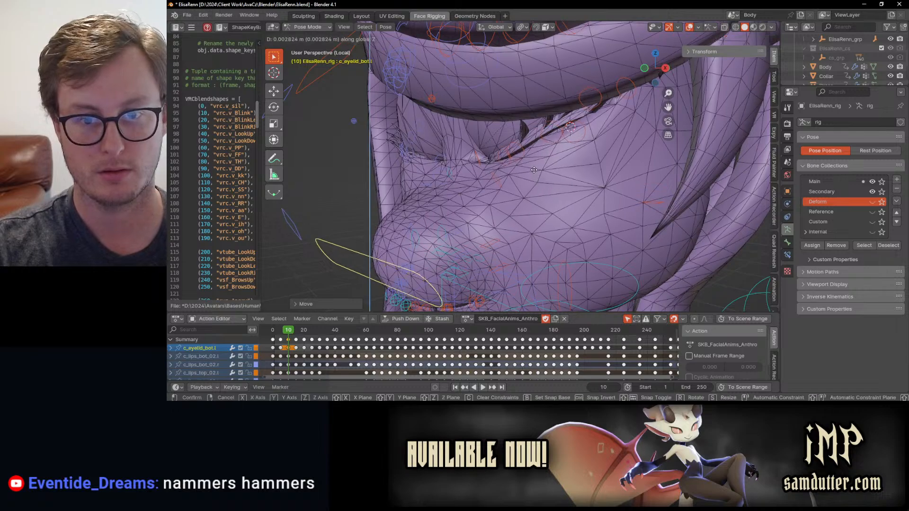
pyautogui.press('z')
pyautogui.click(531, 162)
# Add c_eyelid_top.l, c_eyelid_top.r and c_eyelid_bot.r to the selection alongside c_eyelid_bot.l.
pyautogui.moveTo(531, 161); pyautogui.dragTo(580, 145, button='middle')
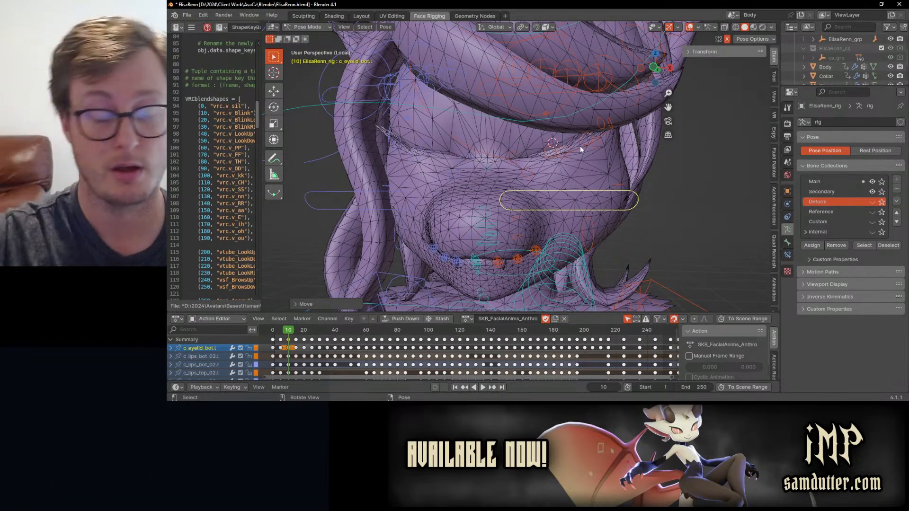
pyautogui.scroll(4, 578, 145)
pyautogui.moveTo(626, 126); pyautogui.dragTo(515, 160, button='middle')
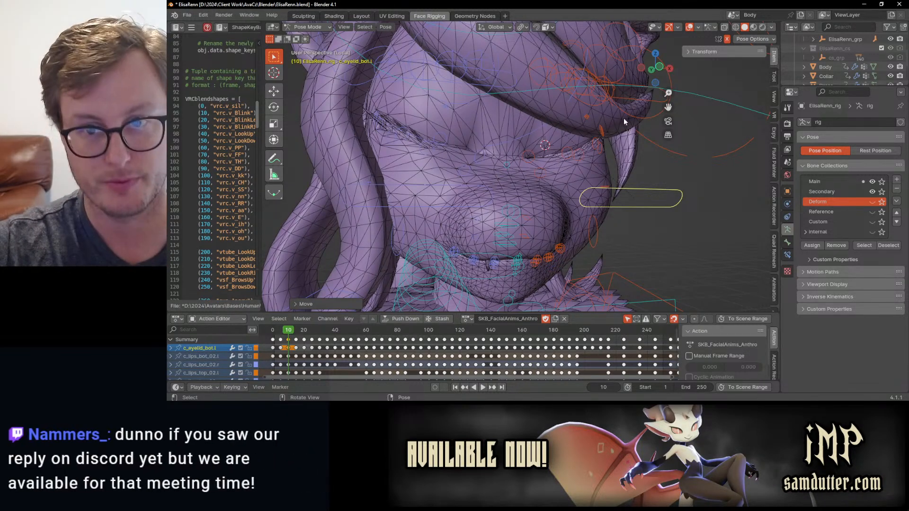
pyautogui.moveTo(614, 114); pyautogui.dragTo(629, 122, button='middle')
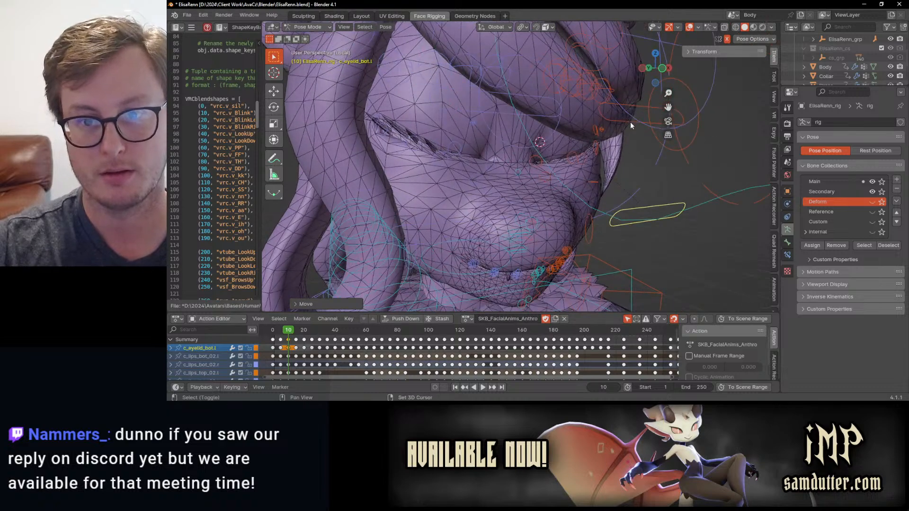
pyautogui.keyDown('shift'); pyautogui.click(630, 121); pyautogui.keyUp('shift')
pyautogui.keyDown('shift'); pyautogui.click(542, 114); pyautogui.keyUp('shift')
pyautogui.keyDown('shift'); pyautogui.click(429, 227); pyautogui.keyUp('shift')
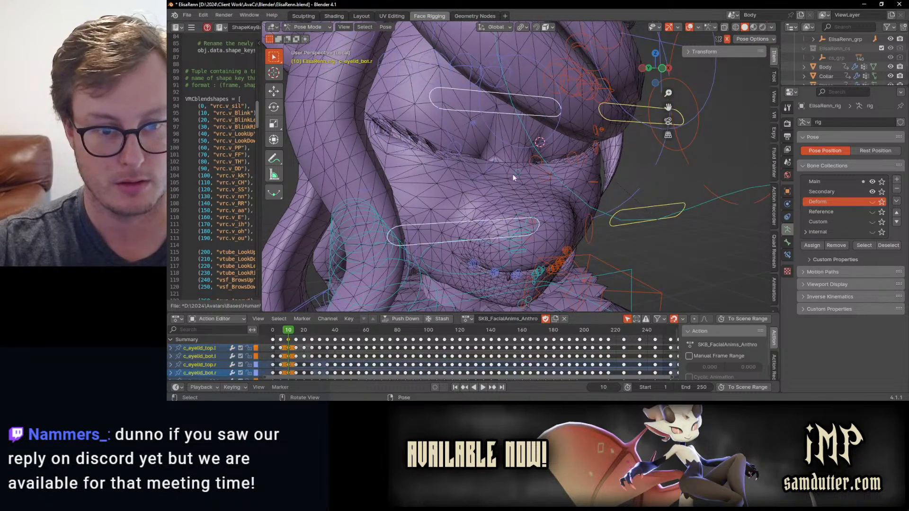
pyautogui.moveTo(556, 182); pyautogui.dragTo(546, 189, button='middle')
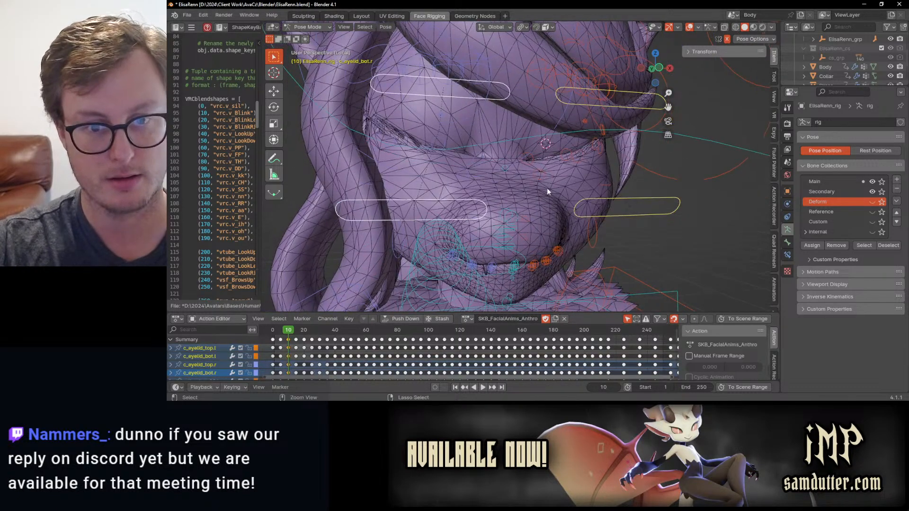
pyautogui.scroll(-7, 544, 176)
# Leave Pose Mode for Object Mode, save the file and return to frame 1.
pyautogui.hotkey('ctrl', 'Tab')
pyautogui.hotkey('ctrl', 's')
pyautogui.hotkey('shift', 'Left')
pyautogui.scroll(5, 537, 171)
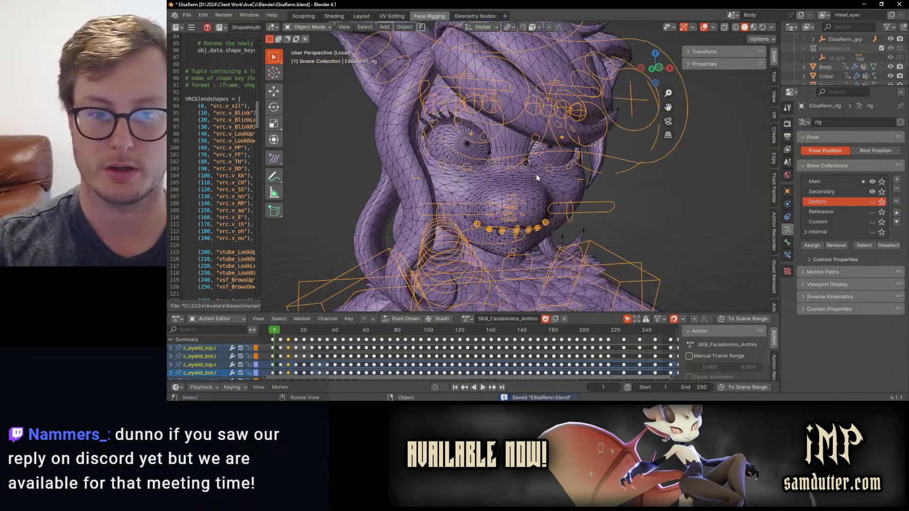
# Enter Edit Mode on the Body mesh and select the linked skin surface together with the upper eyelash band.
pyautogui.click(523, 183)
pyautogui.press('Tab')
pyautogui.click(524, 183)
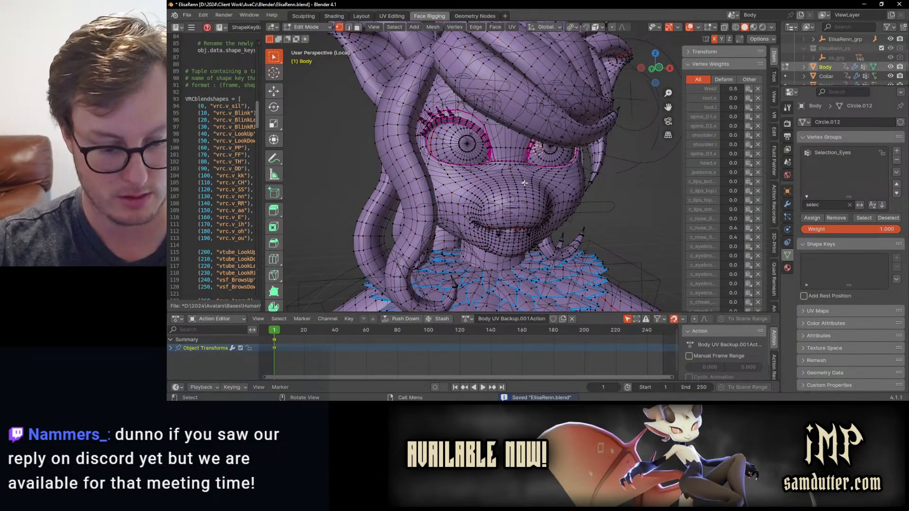
pyautogui.press('l')
pyautogui.scroll(2, 493, 136)
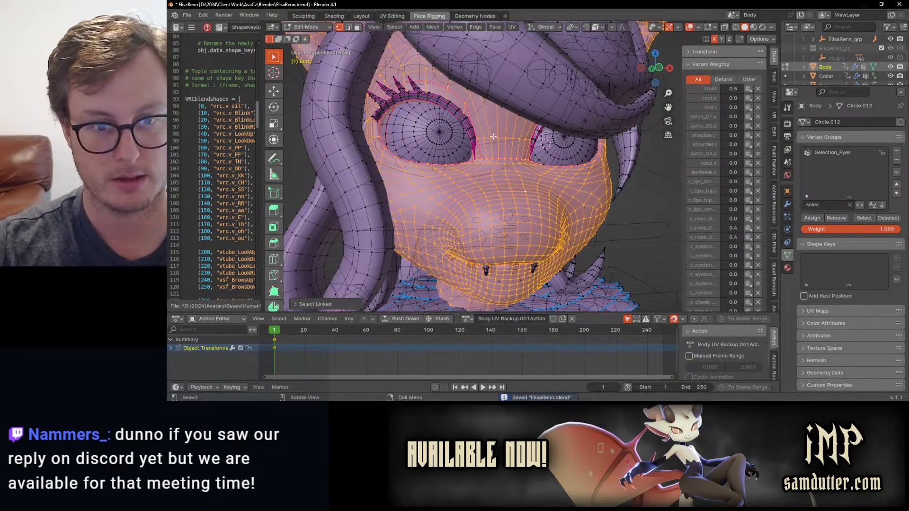
pyautogui.click(338, 304)
pyautogui.press('l')
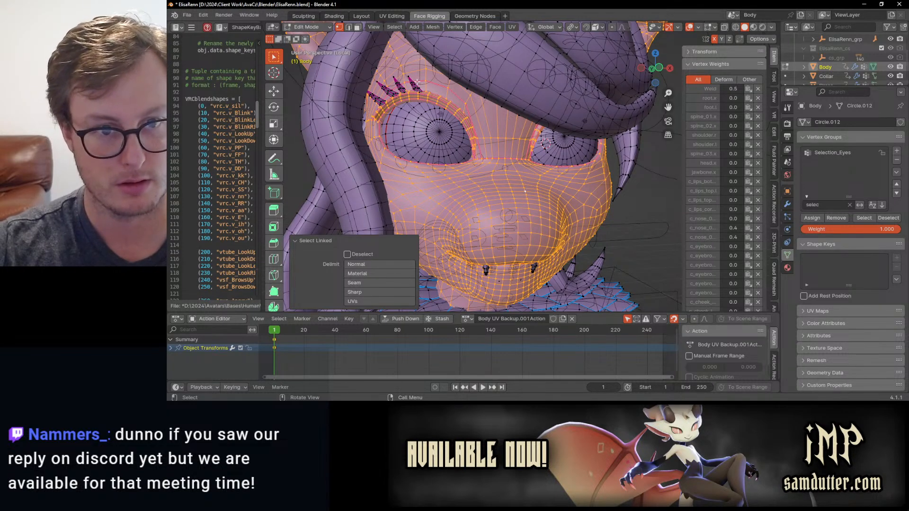
# Add the remaining linked eyelash pieces around the eyes to the skin selection.
pyautogui.moveTo(572, 104)
pyautogui.mouseDown(button='middle')
pyautogui.moveTo(527, 55)
pyautogui.moveTo(474, 129)
pyautogui.moveTo(507, 166)
pyautogui.moveTo(544, 151)
pyautogui.mouseUp(button='middle')
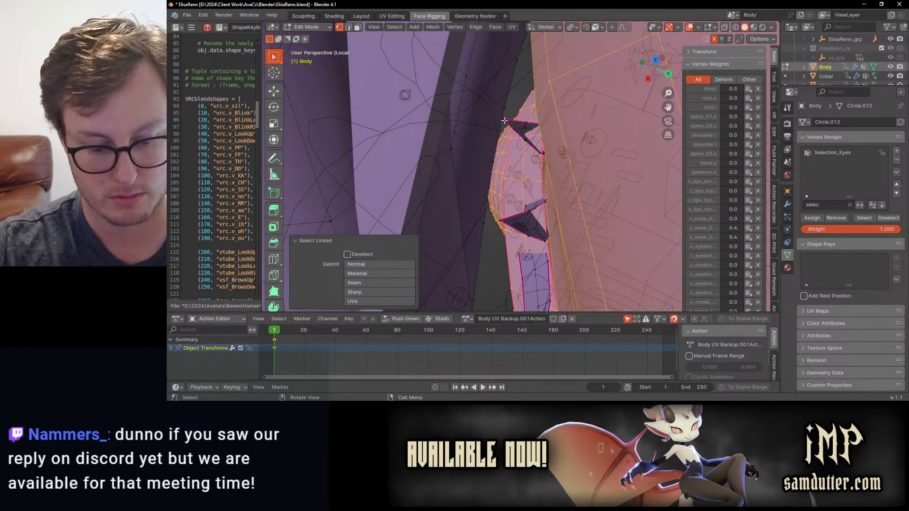
pyautogui.press('l')
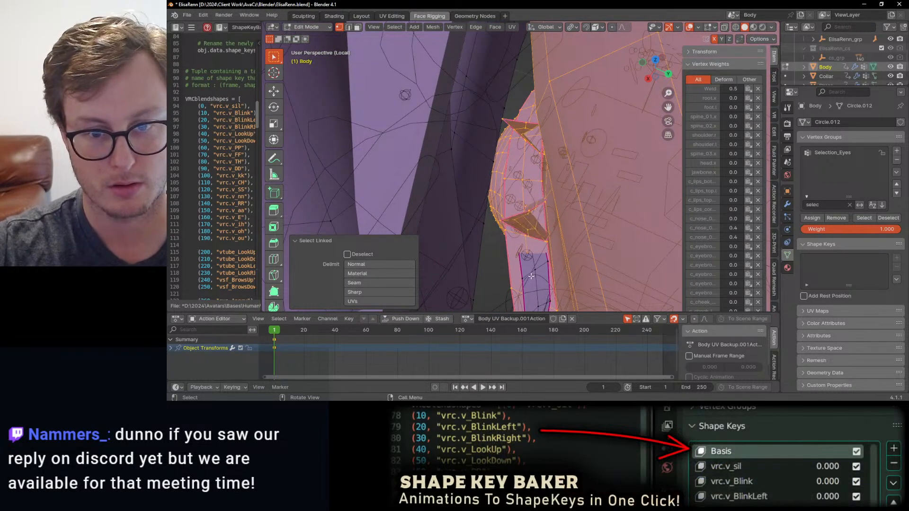
pyautogui.press('l')
pyautogui.moveTo(531, 277); pyautogui.dragTo(584, 192, button='middle')
pyautogui.press('l')
pyautogui.scroll(-12, 502, 246)
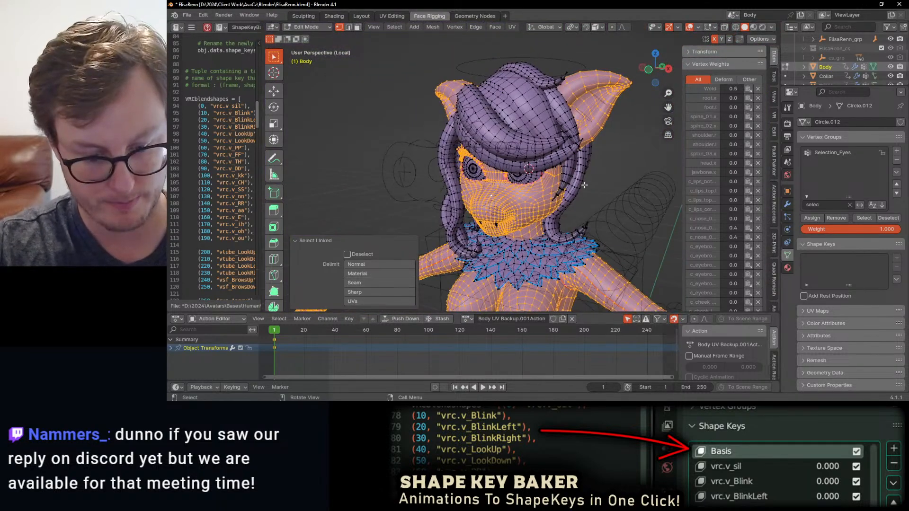
# Separate the selected skin and eyelashes from Body into their own object and return to Object Mode.
pyautogui.press('p')
pyautogui.click(584, 183)
pyautogui.press('Tab')
# Isolate the separated Body.001 object in local view, look at it from the front and save the file.
pyautogui.scroll(-4, 580, 188)
pyautogui.scroll(2, 607, 256)
pyautogui.click(607, 257)
pyautogui.press('KP_Divide')
pyautogui.press('KP_Divide')
pyautogui.scroll(-2, 564, 181)
pyautogui.moveTo(524, 212); pyautogui.dragTo(515, 165, button='middle')
pyautogui.press('KP_1')
pyautogui.hotkey('ctrl', 's')
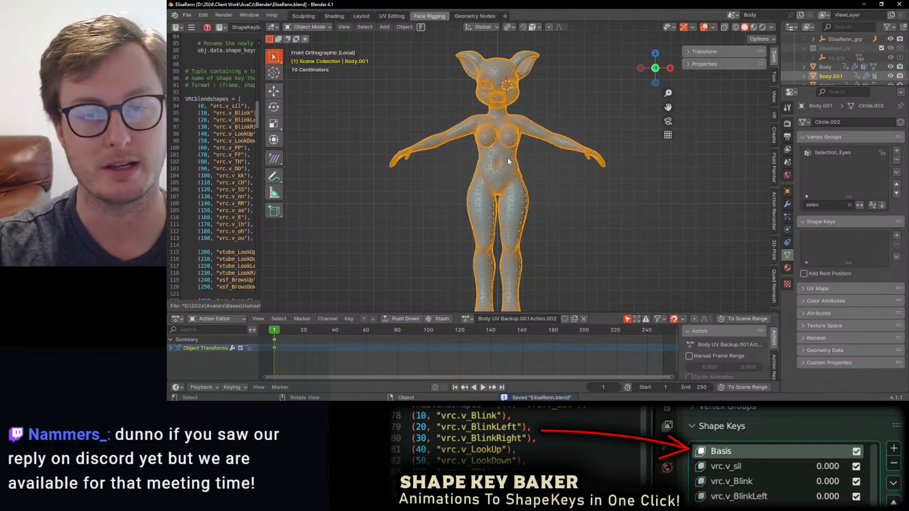
# Enter Edit Mode on Body.001 and switch the viewport to wireframe shading.
pyautogui.press('Tab')
pyautogui.scroll(5, 507, 158)
pyautogui.press('z')
pyautogui.click(476, 207)
pyautogui.scroll(-5, 539, 166)
pyautogui.scroll(8, 537, 137)
pyautogui.scroll(-5, 524, 175)
pyautogui.scroll(-3, 505, 127)
pyautogui.scroll(6, 468, 142)
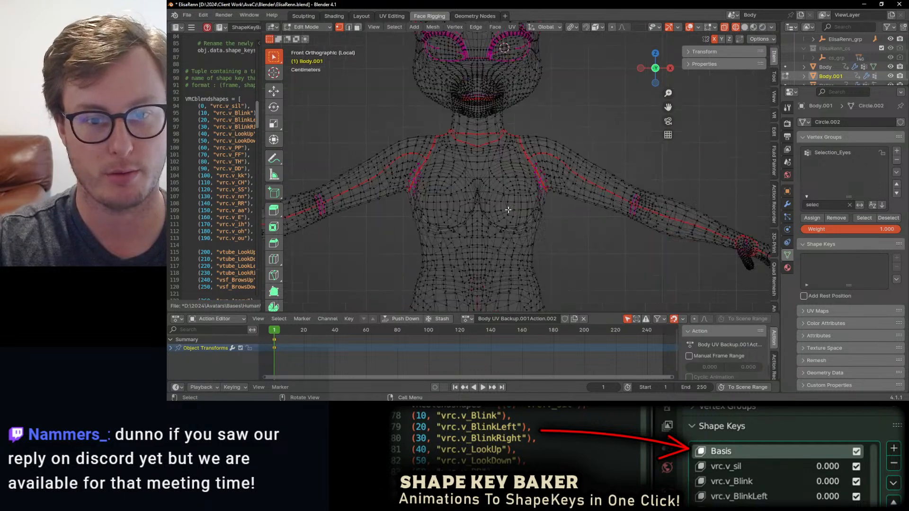
# Select all vertices on the positive local X side of the active vertex with Side of Active.
pyautogui.click(468, 142)
pyautogui.keyDown('shift'); pyautogui.moveTo(516, 132); pyautogui.dragTo(537, 144, button='middle'); pyautogui.keyUp('shift')
pyautogui.press('q')
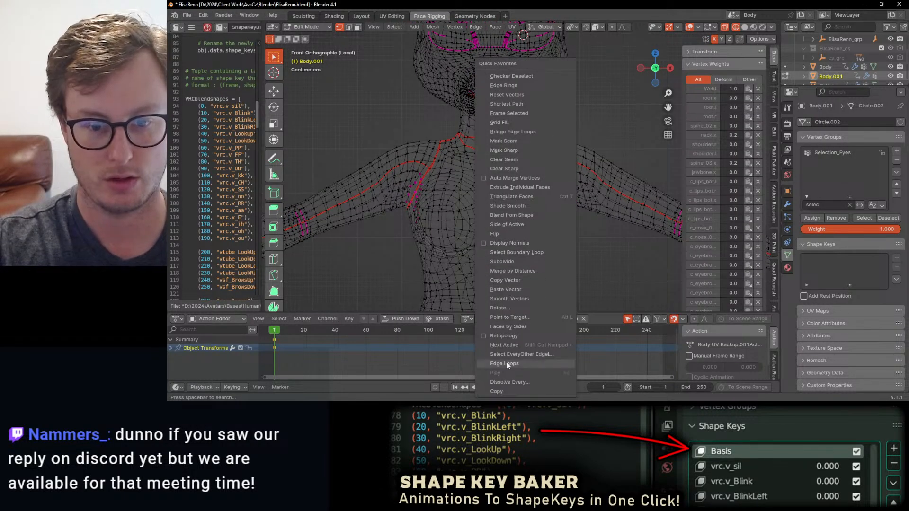
pyautogui.click(507, 225)
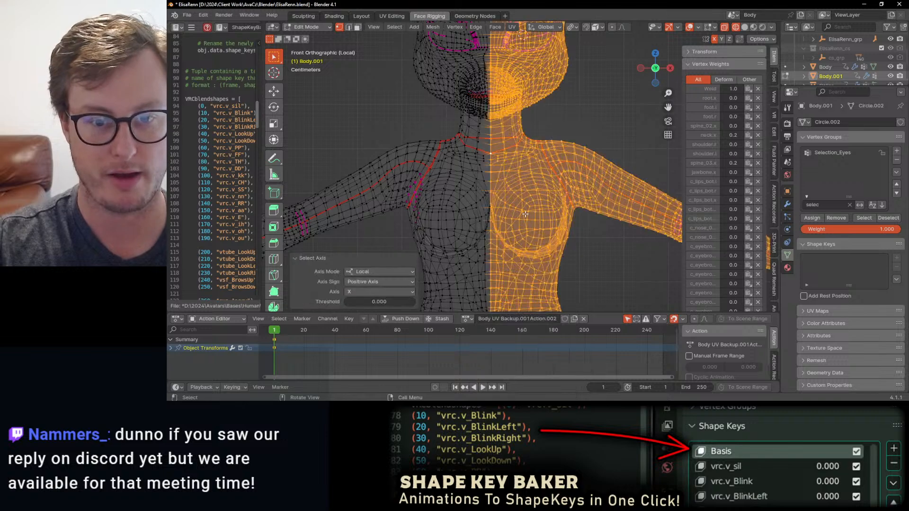
# Switch to face selection and check the selection boundary along the body's centre line.
pyautogui.click(358, 27)
pyautogui.scroll(-6, 527, 183)
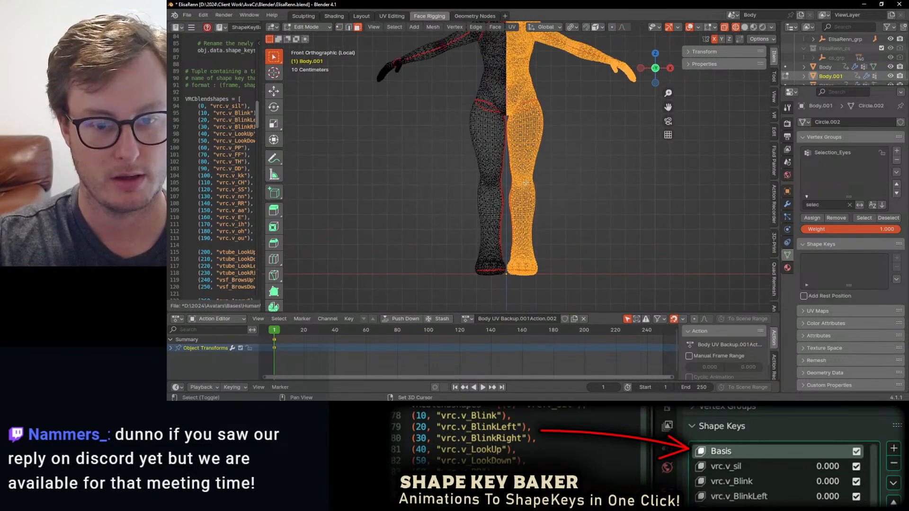
pyautogui.scroll(10, 526, 184)
pyautogui.scroll(8, 544, 143)
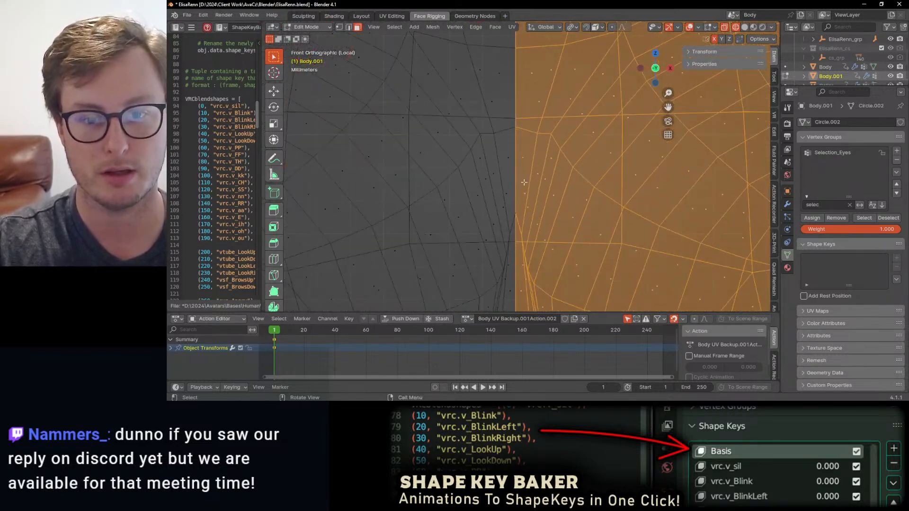
pyautogui.keyDown('shift'); pyautogui.moveTo(541, 145); pyautogui.dragTo(535, 260, button='middle'); pyautogui.keyUp('shift')
pyautogui.keyDown('shift'); pyautogui.moveTo(525, 118); pyautogui.dragTo(520, 260, button='middle'); pyautogui.keyUp('shift')
pyautogui.moveTo(515, 134)
pyautogui.keyDown('shift'); pyautogui.mouseDown(button='middle')
pyautogui.moveTo(507, 262)
pyautogui.moveTo(498, 264)
pyautogui.mouseUp(button='middle'); pyautogui.keyUp('shift')
pyautogui.keyDown('shift'); pyautogui.moveTo(500, 110); pyautogui.dragTo(504, 263, button='middle'); pyautogui.keyUp('shift')
pyautogui.keyDown('shift'); pyautogui.moveTo(513, 126); pyautogui.dragTo(515, 260, button='middle'); pyautogui.keyUp('shift')
pyautogui.keyDown('ctrl'); pyautogui.moveTo(529, 92); pyautogui.dragTo(564, 182, button='middle'); pyautogui.keyUp('ctrl')
# Invert the selection, delete the faces of the opposite body half, and return to Object Mode with solid shading.
pyautogui.hotkey('ctrl', 'i')
pyautogui.press('x')
pyautogui.click(563, 181)
pyautogui.press('Tab')
pyautogui.hotkey('shift', 'z')
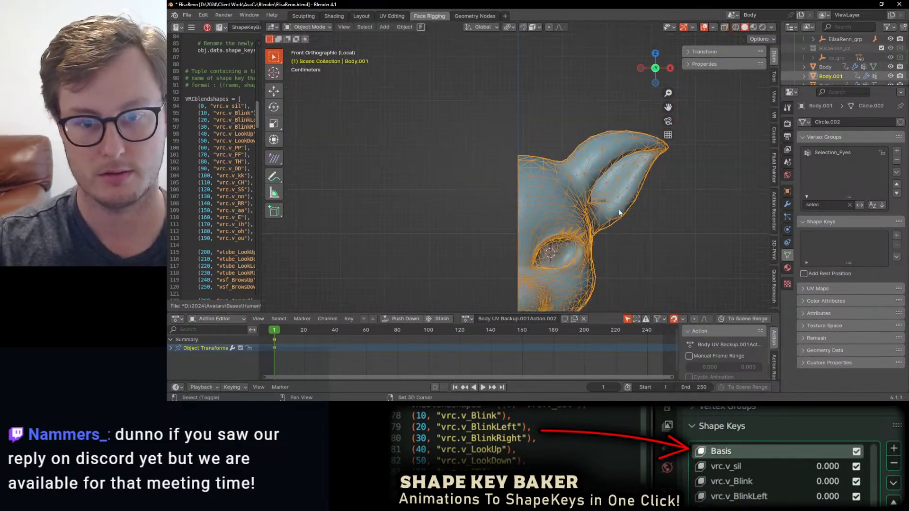
pyautogui.scroll(-1, 624, 214)
pyautogui.keyDown('shift'); pyautogui.moveTo(626, 218); pyautogui.dragTo(624, 104, button='middle'); pyautogui.keyUp('shift')
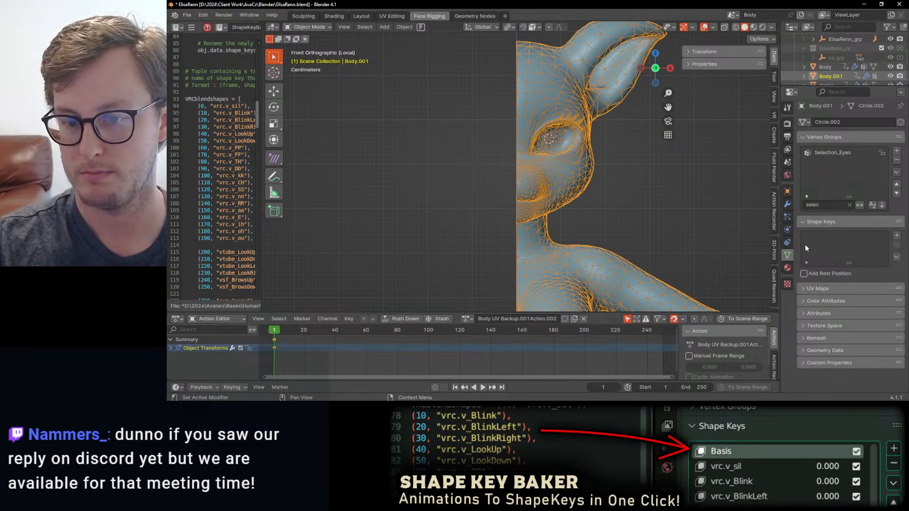
pyautogui.moveTo(564, 192); pyautogui.dragTo(550, 181, button='middle')
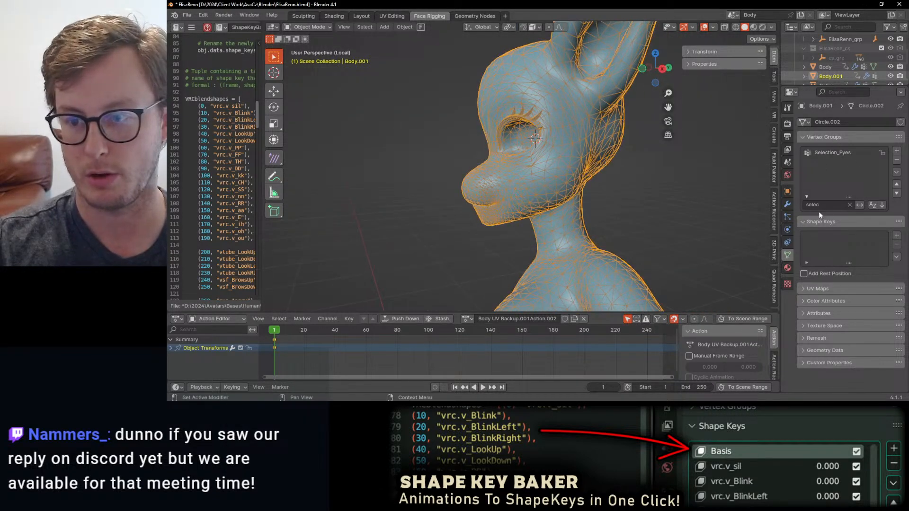
# Clear the vertex group filter and add an X-axis Mirror modifier to Body.001, placed above the Triangulate and rig modifiers.
pyautogui.click(849, 205)
pyautogui.scroll(-4, 495, 197)
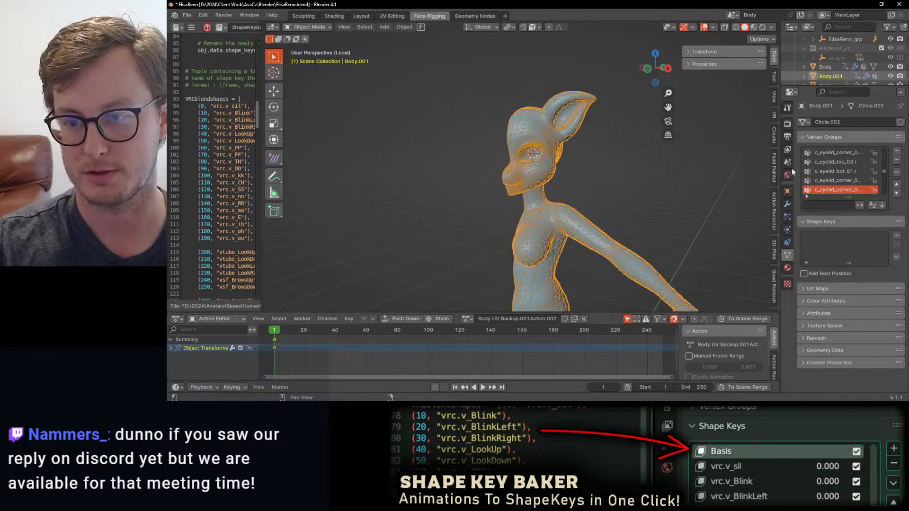
pyautogui.click(787, 205)
pyautogui.click(819, 143)
pyautogui.moveTo(784, 179)
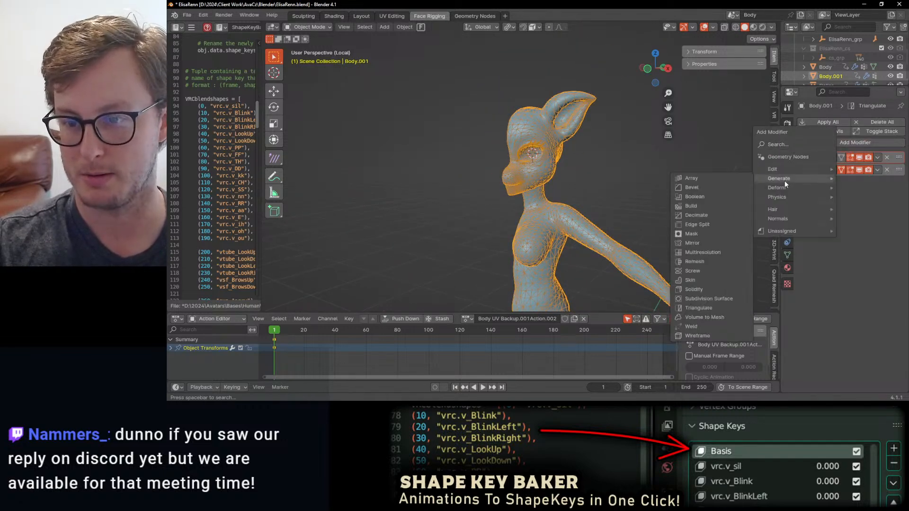
pyautogui.click(705, 243)
pyautogui.moveTo(896, 183); pyautogui.dragTo(896, 148)
pyautogui.moveTo(490, 196); pyautogui.dragTo(527, 193, button='middle')
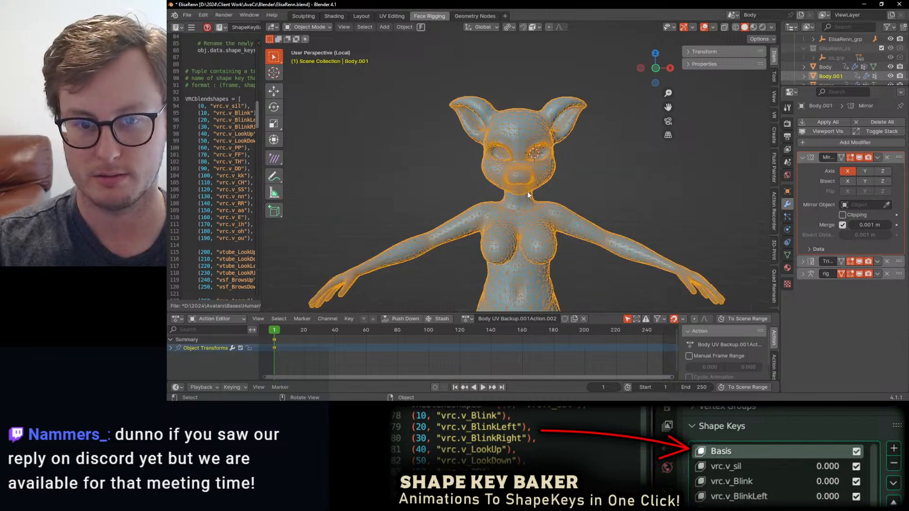
pyautogui.scroll(3, 528, 195)
pyautogui.scroll(2, 528, 195)
pyautogui.scroll(-5, 622, 168)
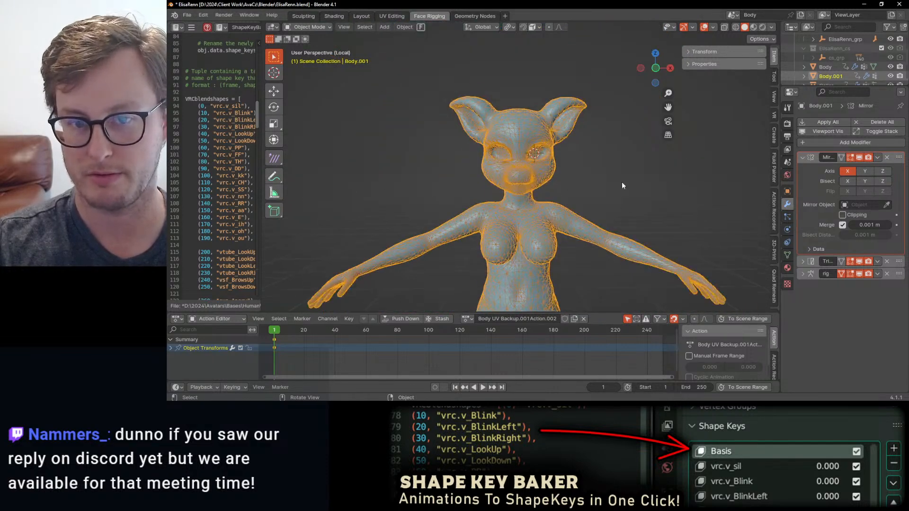
pyautogui.keyDown('shift'); pyautogui.scroll(-4, 515, 185); pyautogui.keyUp('shift')
# Set the Mirror modifier's merge distance to 0.0001 m and apply the modifier.
pyautogui.click(877, 158)
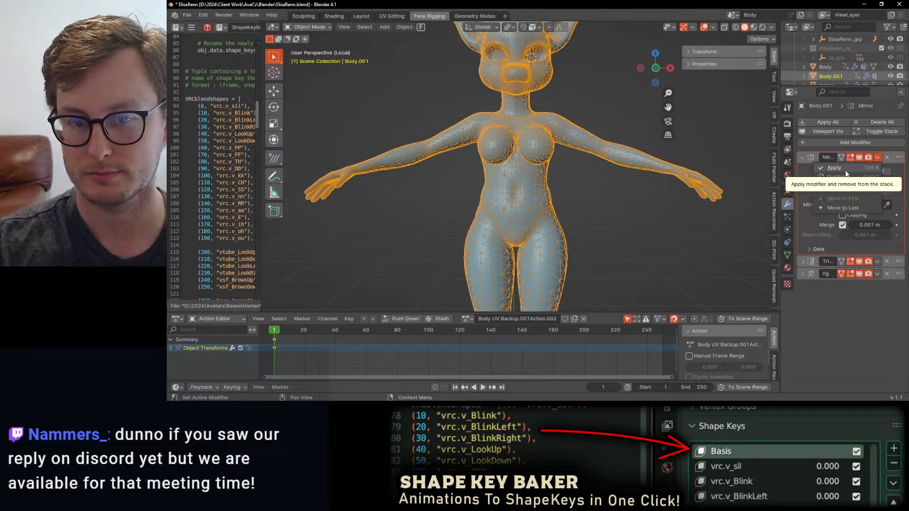
pyautogui.click(862, 225)
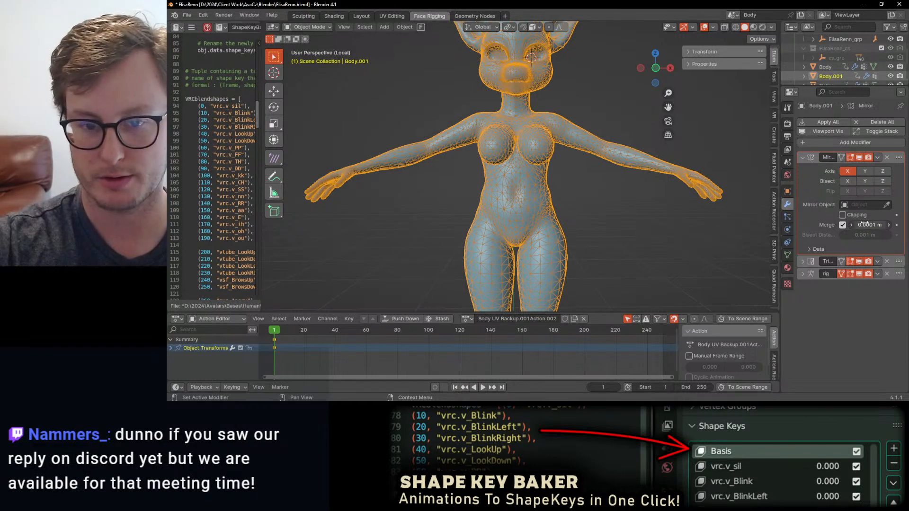
pyautogui.write('0')
pyautogui.press('Return')
pyautogui.click(869, 167)
# Save the file, leave local view and join Body.001 back into Body.
pyautogui.moveTo(529, 113)
pyautogui.mouseDown(button='middle')
pyautogui.moveTo(486, 146)
pyautogui.moveTo(531, 155)
pyautogui.moveTo(528, 178)
pyautogui.moveTo(531, 98)
pyautogui.mouseUp(button='middle')
pyautogui.hotkey('ctrl', 's')
pyautogui.press('KP_Divide')
pyautogui.click(530, 97)
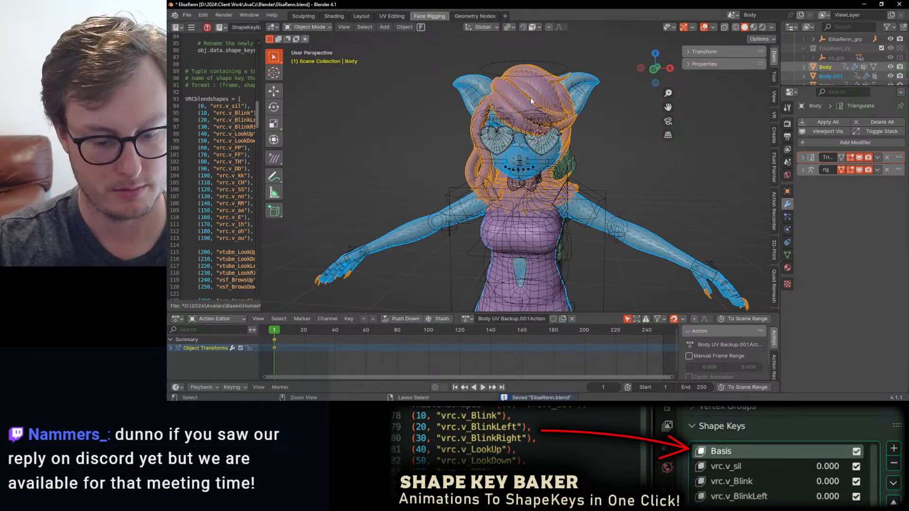
pyautogui.hotkey('ctrl', 'j')
pyautogui.moveTo(539, 141); pyautogui.dragTo(548, 142, button='middle')
pyautogui.scroll(8, 549, 143)
pyautogui.scroll(-2, 540, 148)
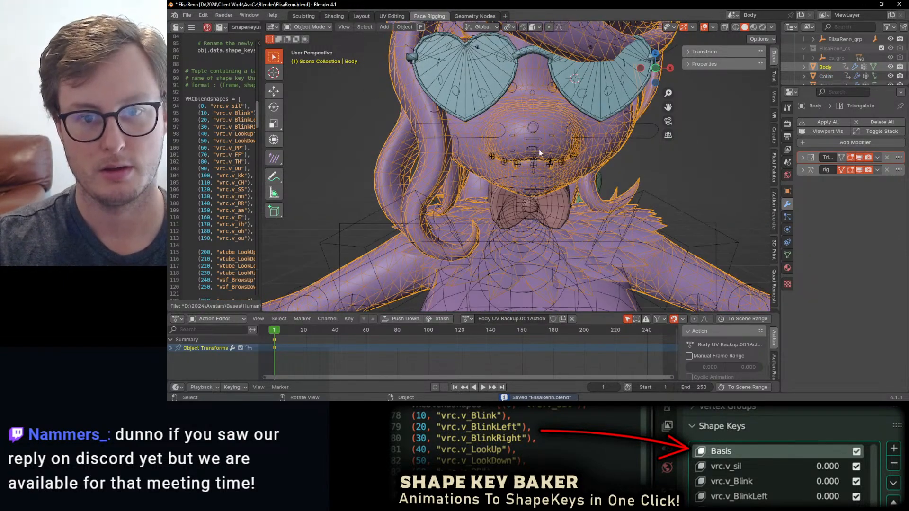
# Isolate the rig and the Body mesh in local view and frame the face from the front.
pyautogui.click(606, 138)
pyautogui.keyDown('shift'); pyautogui.click(530, 114); pyautogui.keyUp('shift')
pyautogui.press('KP_Divide')
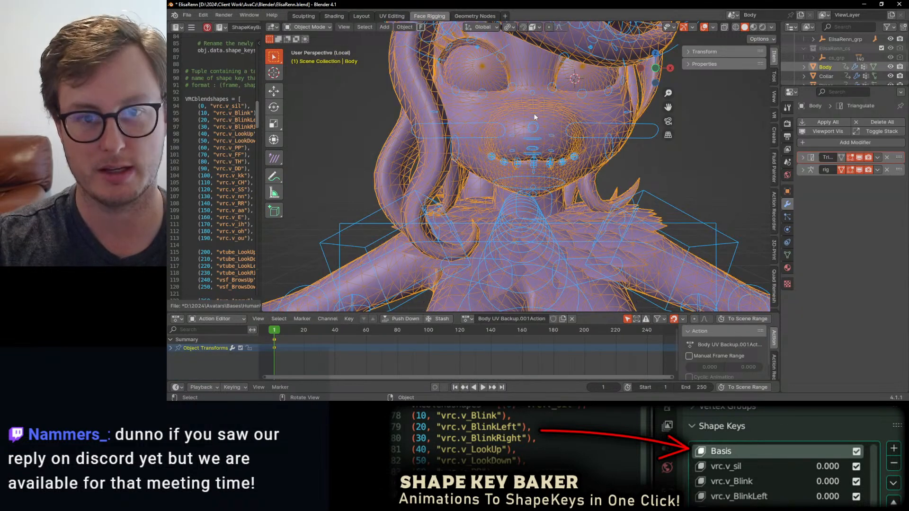
pyautogui.press('KP_1')
pyautogui.scroll(3, 549, 104)
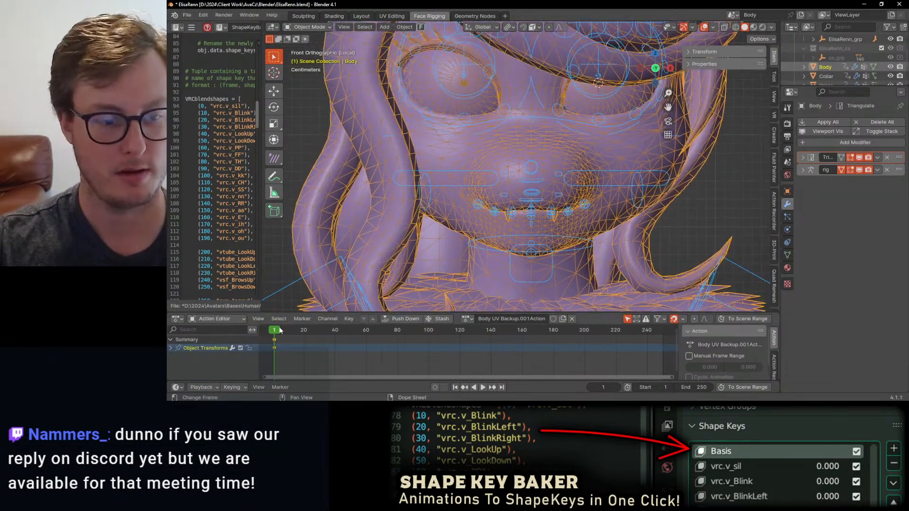
# Go to frame 10 and examine how the eyelids of the rejoined Body mesh close.
pyautogui.click(617, 387)
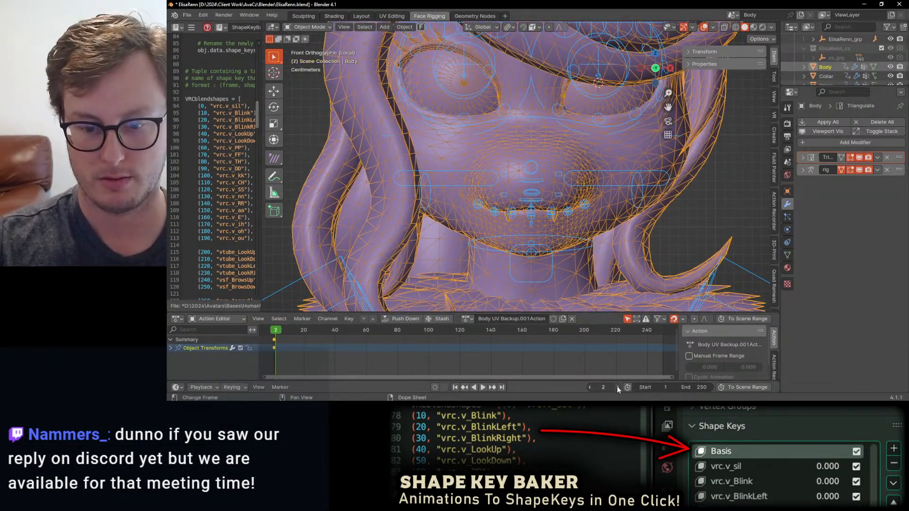
pyautogui.doubleClick(605, 387)
pyautogui.write('10')
pyautogui.press('Return')
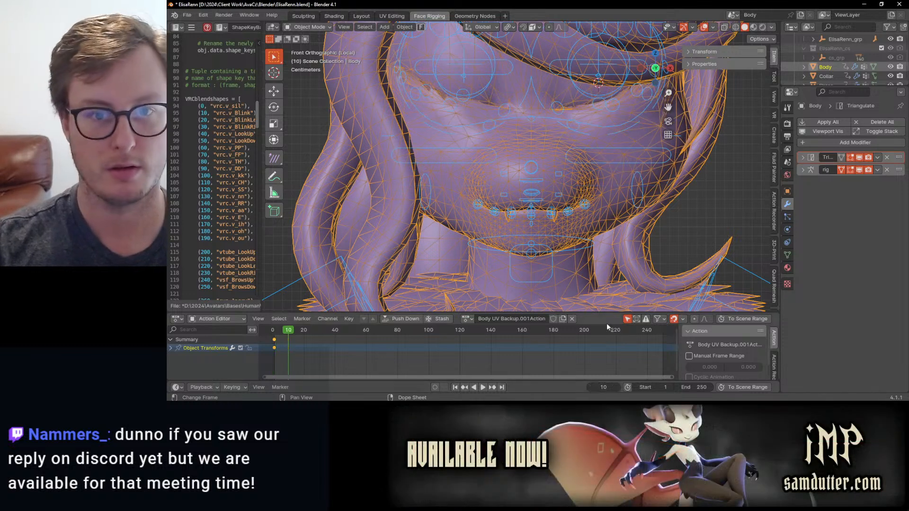
pyautogui.scroll(4, 552, 151)
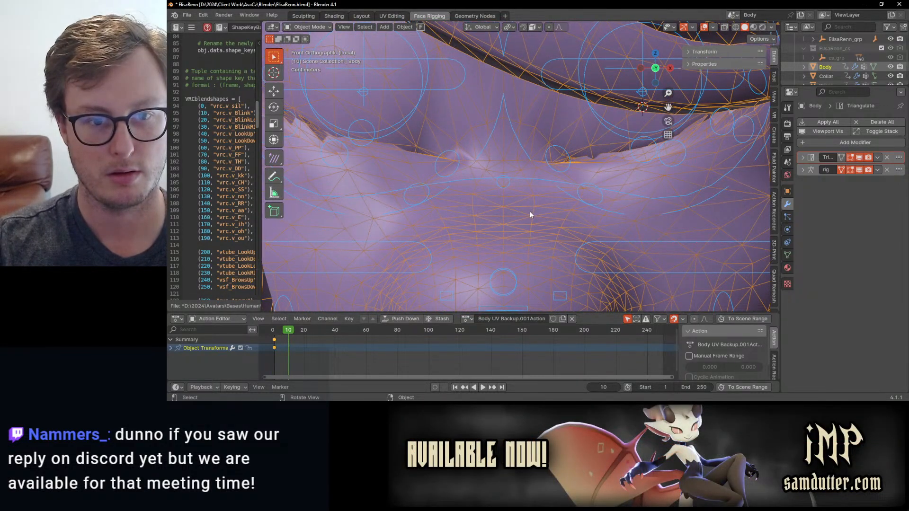
pyautogui.press('z')
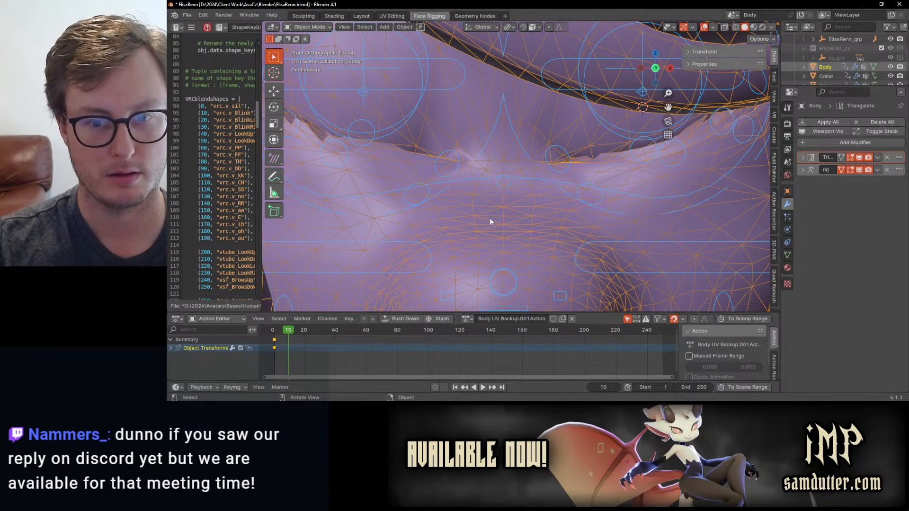
# Turn off the viewport's wireframe overlay, select the Body mesh and save the file.
pyautogui.scroll(-2, 490, 218)
pyautogui.click(433, 218)
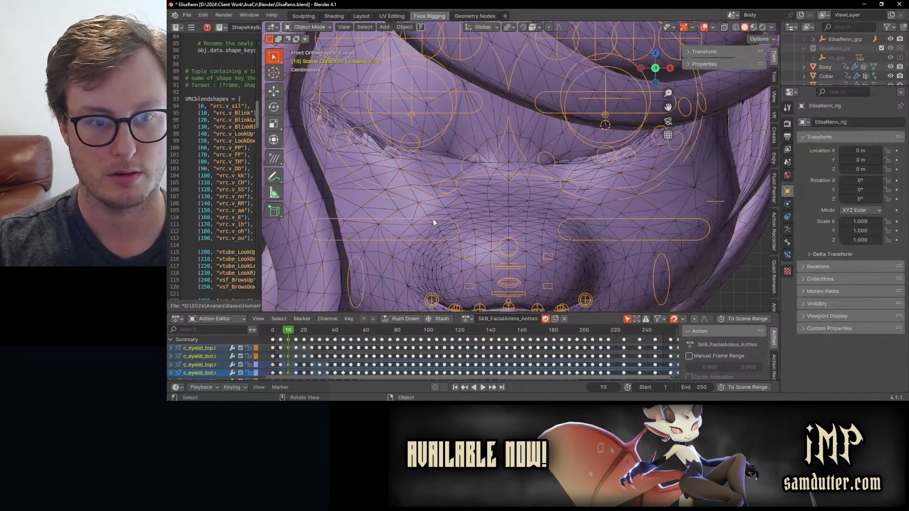
pyautogui.press('q')
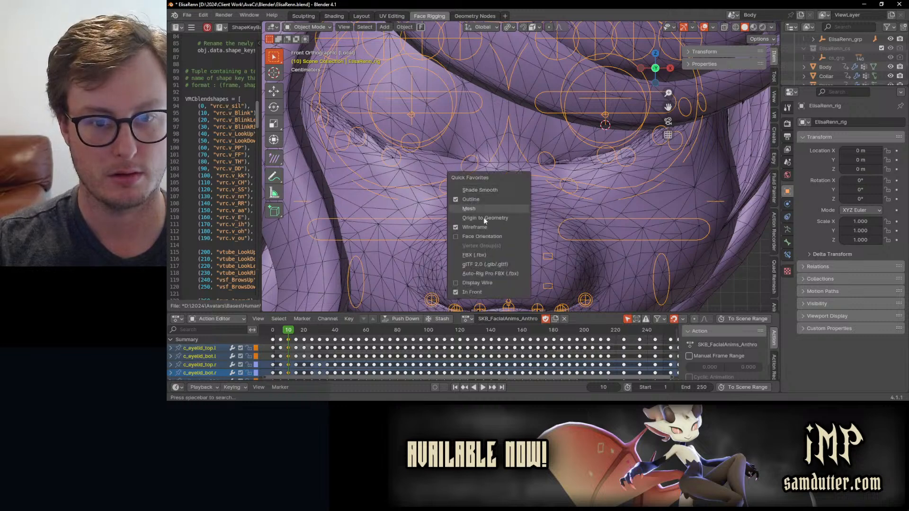
pyautogui.click(476, 226)
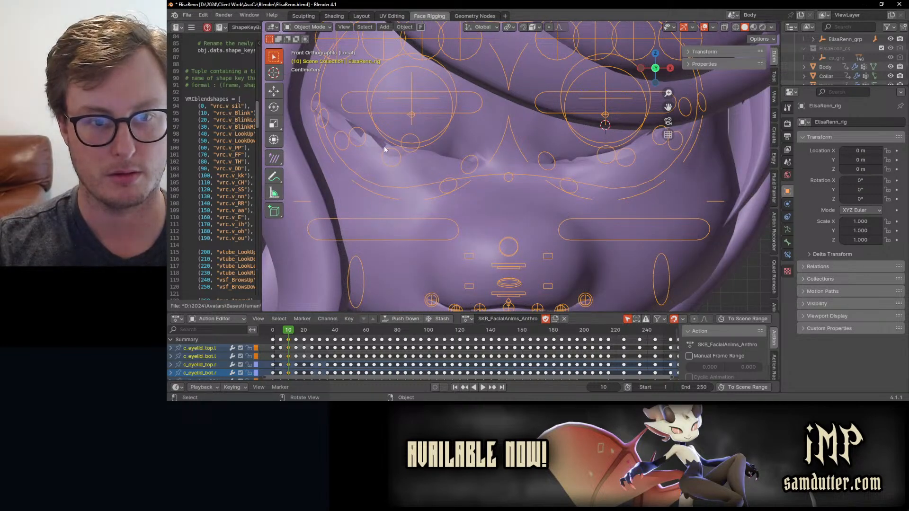
pyautogui.click(385, 150)
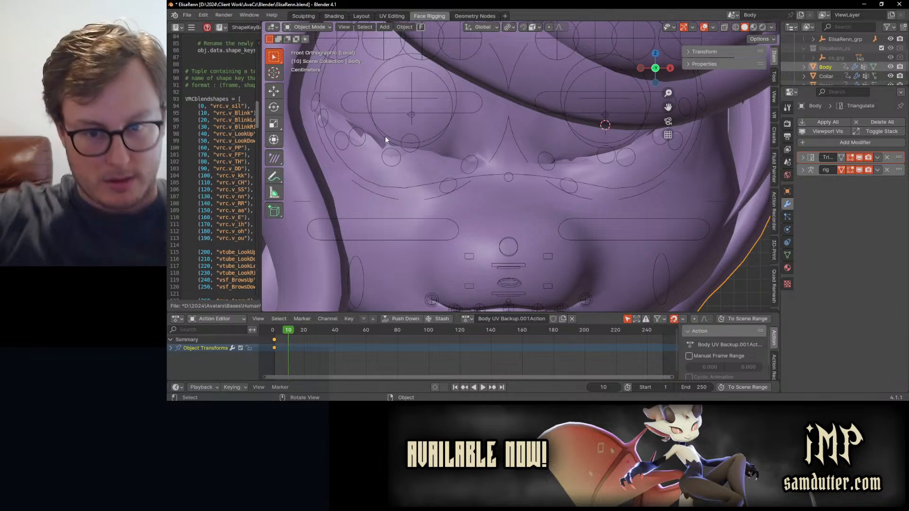
pyautogui.scroll(-7, 498, 183)
pyautogui.hotkey('ctrl', 's')
# Switch to the Shading workspace, frame the avatar's upper body and enlarge the shader editor.
pyautogui.click(333, 15)
pyautogui.scroll(-6, 550, 267)
pyautogui.moveTo(550, 267); pyautogui.dragTo(585, 232, button='middle')
pyautogui.keyDown('shift'); pyautogui.moveTo(526, 252); pyautogui.dragTo(528, 211, button='middle'); pyautogui.keyUp('shift')
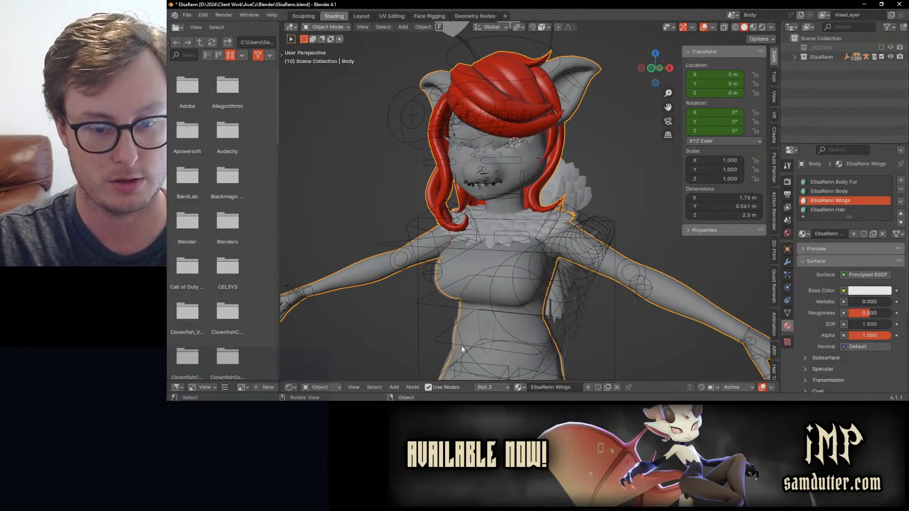
pyautogui.moveTo(402, 381); pyautogui.dragTo(517, 108)
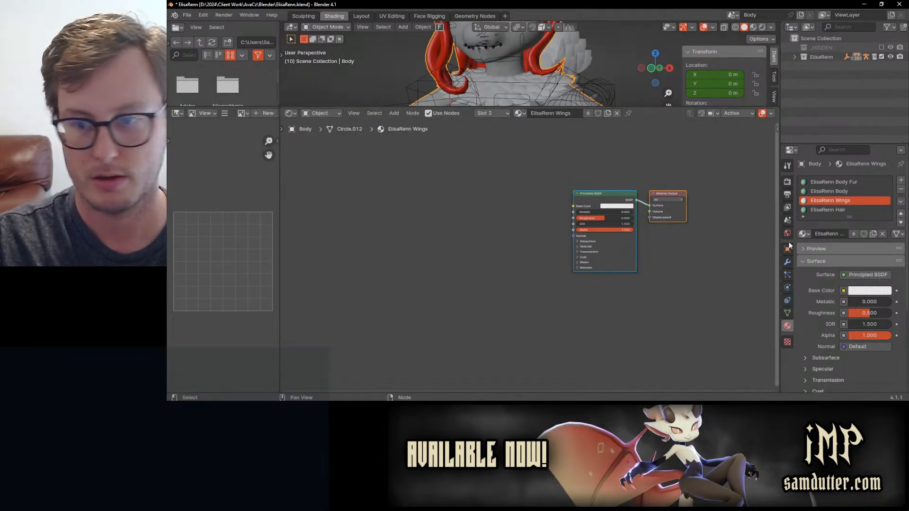
# Delete the UVs image texture node from the ElisaRenn Body material.
pyautogui.click(837, 190)
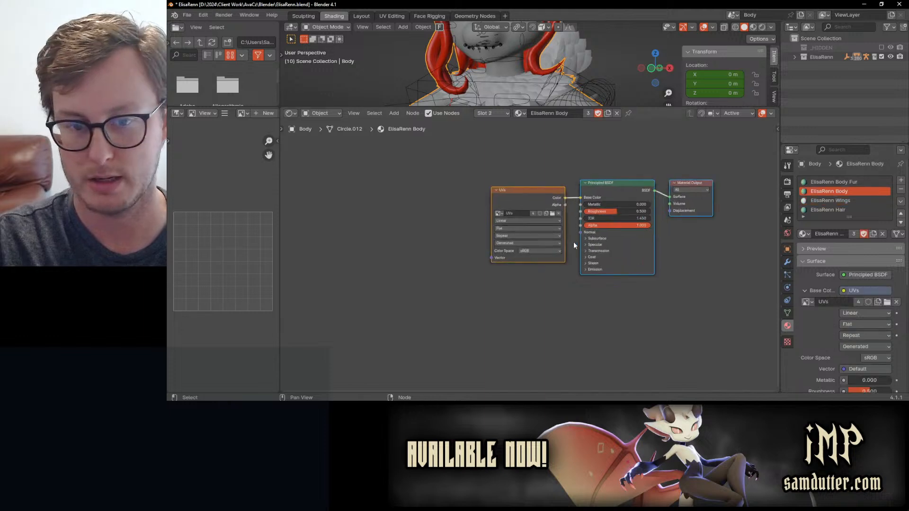
pyautogui.scroll(3, 573, 245)
pyautogui.press('x')
pyautogui.moveTo(533, 203); pyautogui.dragTo(442, 194, button='middle')
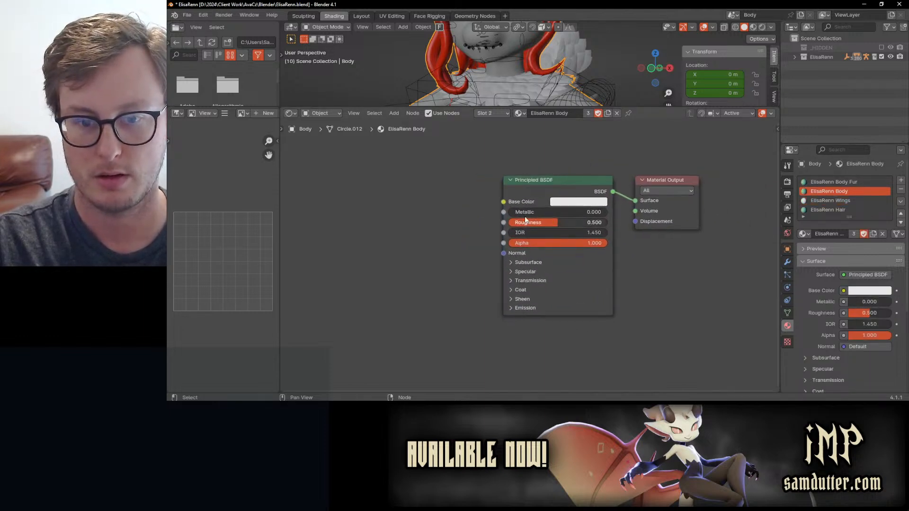
# Run Principled Texture Setup on the Principled BSDF with AlbedoTransparency.png.meta, Metallic.png and Normal.png from the ElisaRenn Textures/Body folder.
pyautogui.click(520, 180)
pyautogui.hotkey('ctrl', 'shift', 't')
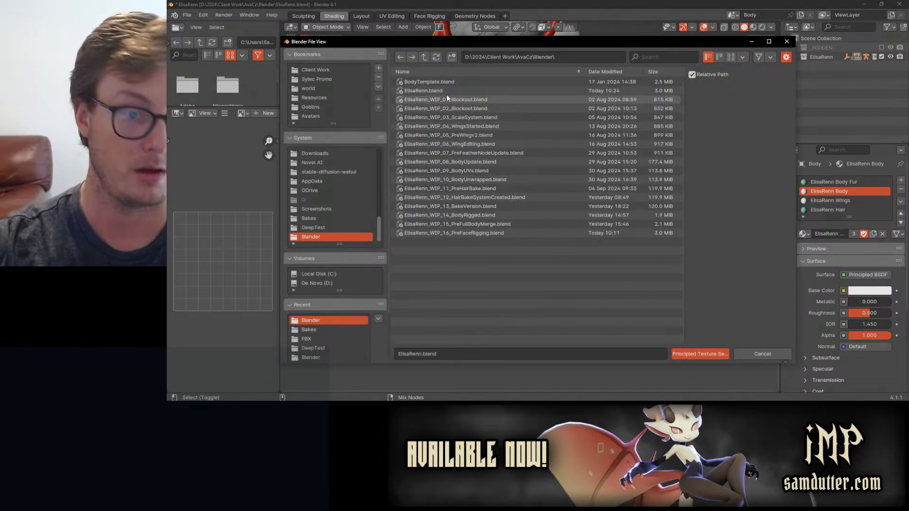
pyautogui.click(305, 339)
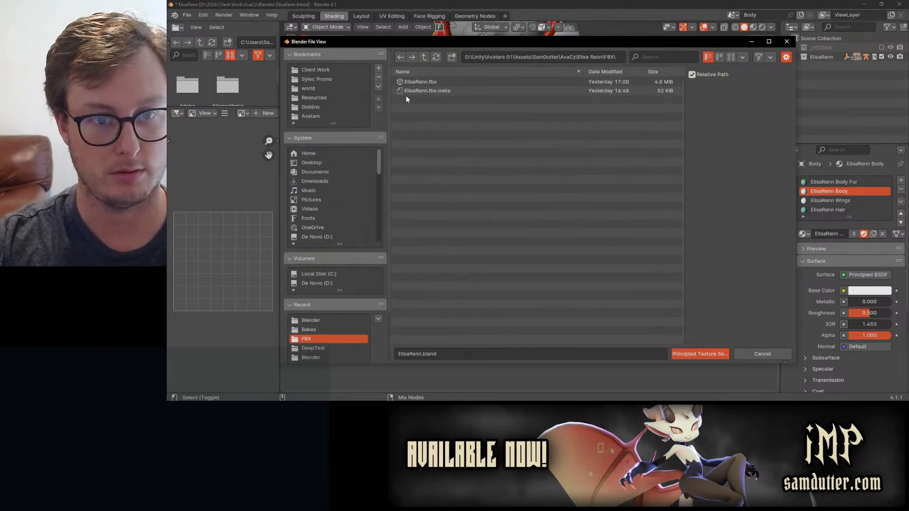
pyautogui.click(423, 58)
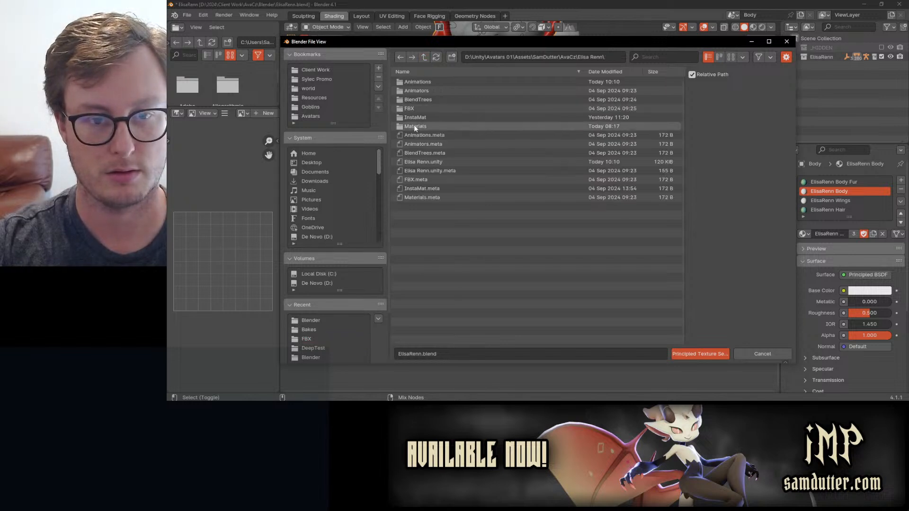
pyautogui.click(413, 126)
pyautogui.click(424, 89)
pyautogui.click(425, 80)
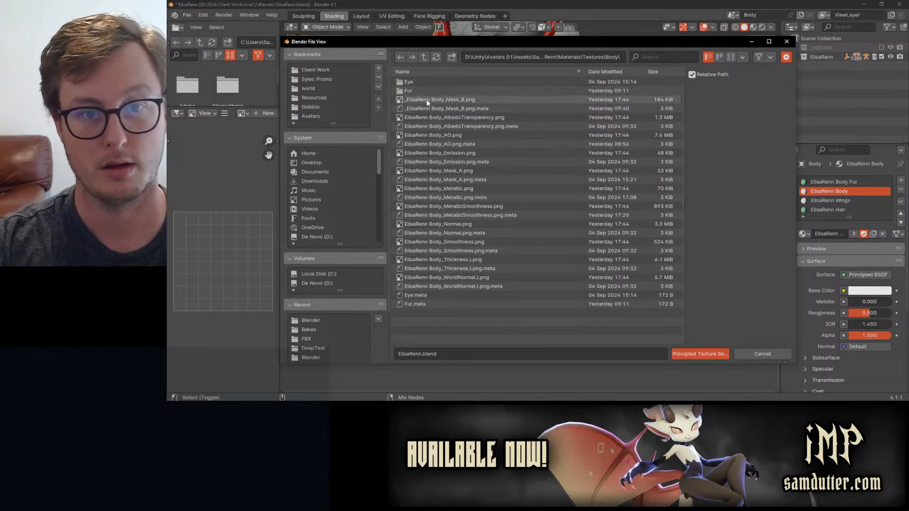
pyautogui.click(461, 126)
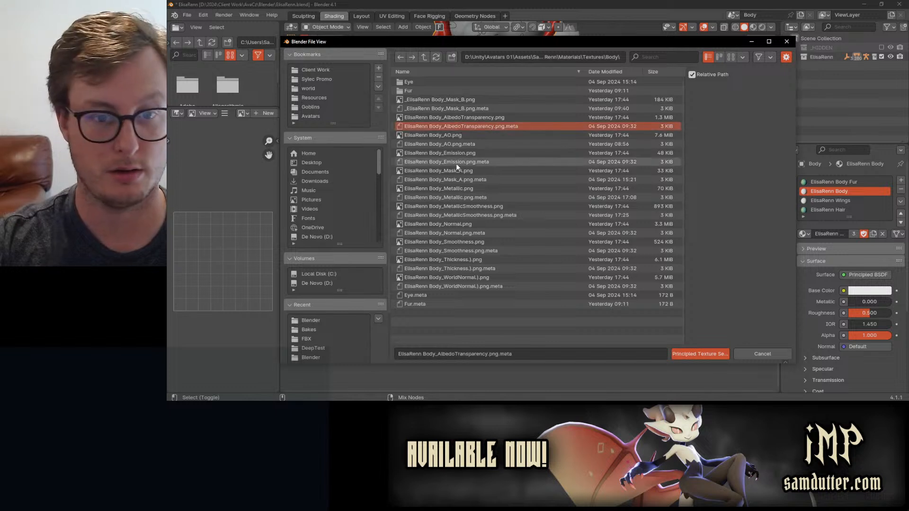
pyautogui.keyDown('ctrl'); pyautogui.click(461, 189); pyautogui.keyUp('ctrl')
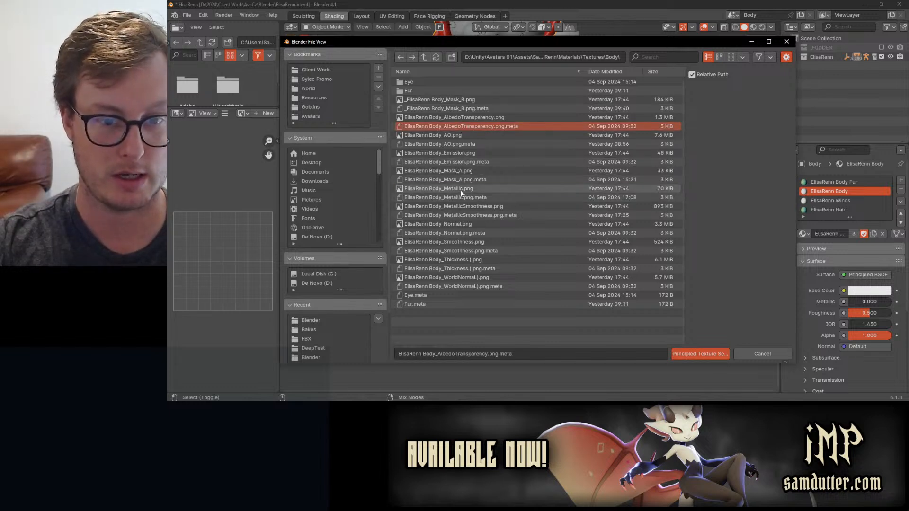
pyautogui.keyDown('ctrl'); pyautogui.click(516, 224); pyautogui.keyUp('ctrl')
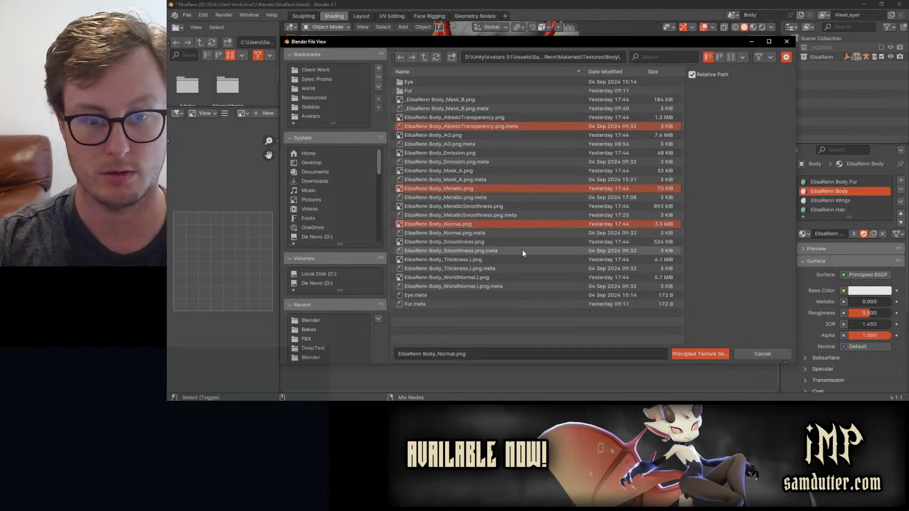
pyautogui.click(702, 354)
# Unlink the Transmission Weight texture from the Principled BSDF and load the body's smoothness image into that node.
pyautogui.moveTo(469, 335); pyautogui.dragTo(537, 261, button='middle')
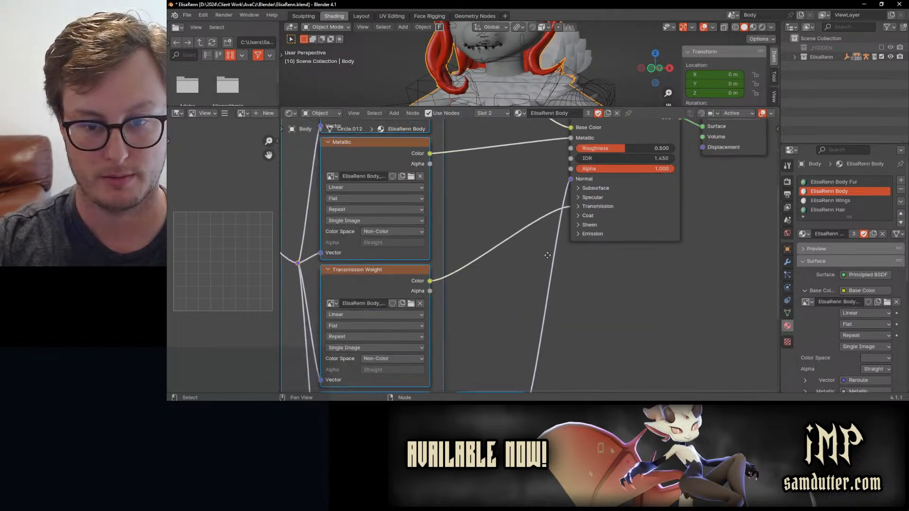
pyautogui.keyDown('ctrl'); pyautogui.moveTo(497, 236); pyautogui.dragTo(499, 289, button='right'); pyautogui.keyUp('ctrl')
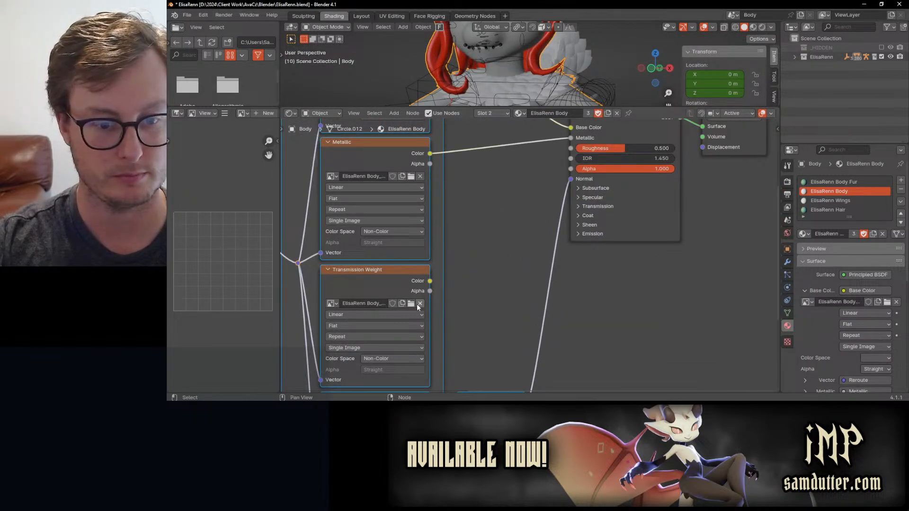
pyautogui.click(411, 306)
pyautogui.click(453, 169)
pyautogui.click(699, 354)
# Add an Invert Color node after the Transmission Weight texture and connect its output to the Principled BSDF's Roughness.
pyautogui.moveTo(430, 281); pyautogui.dragTo(486, 204)
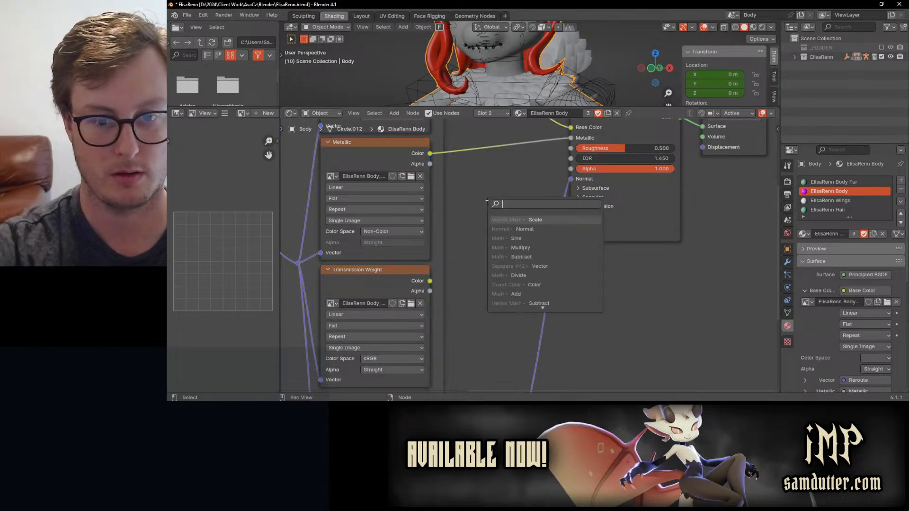
pyautogui.write('in')
pyautogui.press('Down')
pyautogui.press('Down')
pyautogui.press('Return')
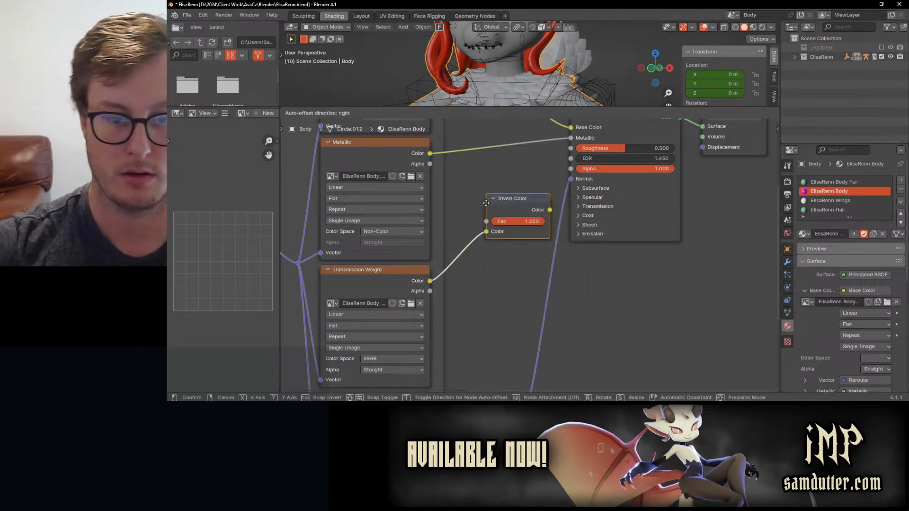
pyautogui.click(480, 189)
pyautogui.moveTo(521, 193); pyautogui.dragTo(509, 239, button='middle')
pyautogui.moveTo(533, 242); pyautogui.dragTo(558, 195)
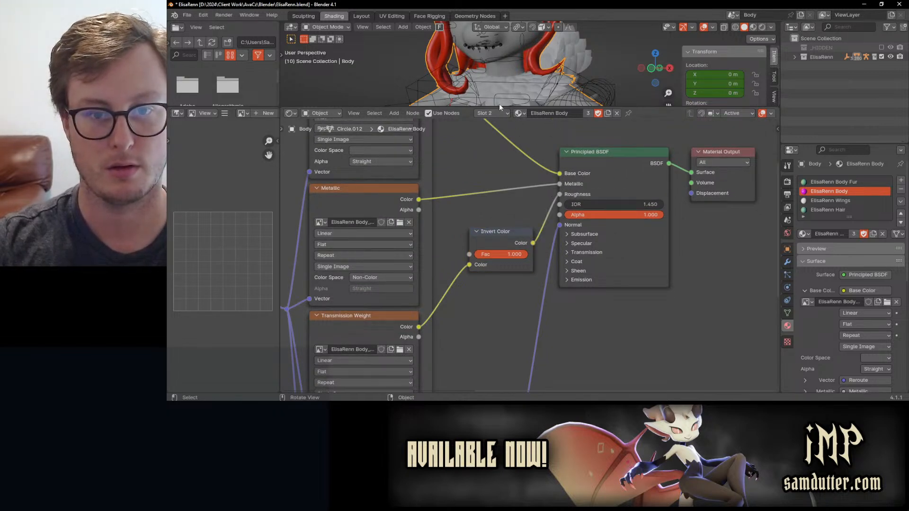
# Replace the ElisaRenn Body Fur material's nodes with a copy of the ElisaRenn Body node setup and save the file.
pyautogui.scroll(-12, 518, 197)
pyautogui.moveTo(339, 172); pyautogui.dragTo(633, 376)
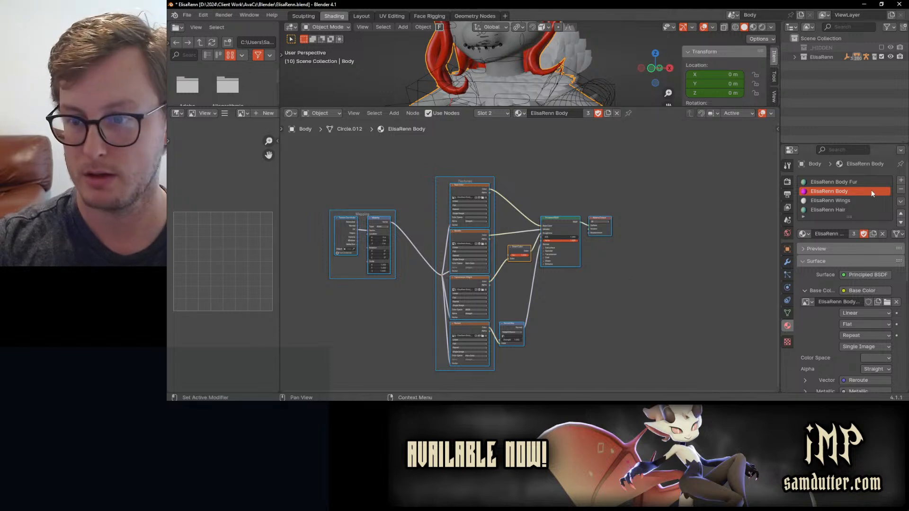
pyautogui.click(850, 183)
pyautogui.moveTo(436, 181); pyautogui.dragTo(631, 302)
pyautogui.press('x')
pyautogui.hotkey('ctrl', 'v')
pyautogui.scroll(2, 552, 239)
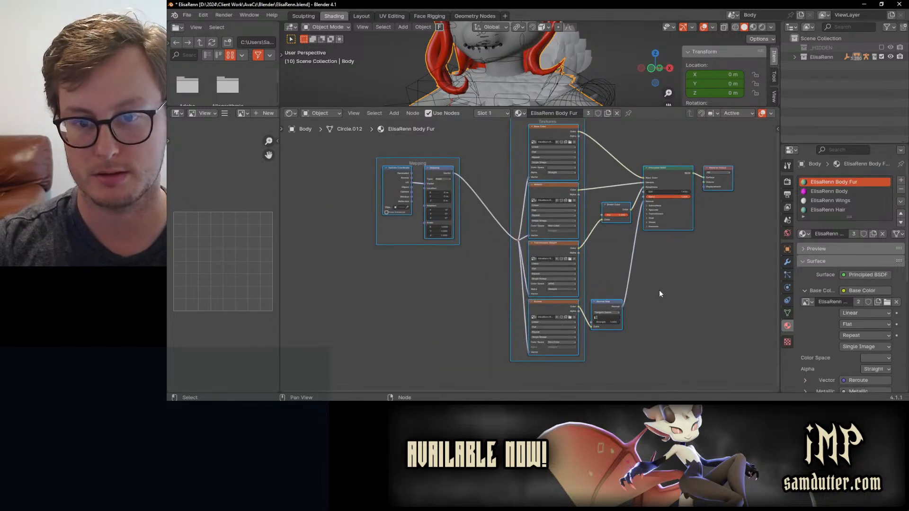
pyautogui.hotkey('ctrl', 's')
# Return to the ElisaRenn Body material, switch the viewport to Material Preview and enlarge the 3D view.
pyautogui.click(829, 192)
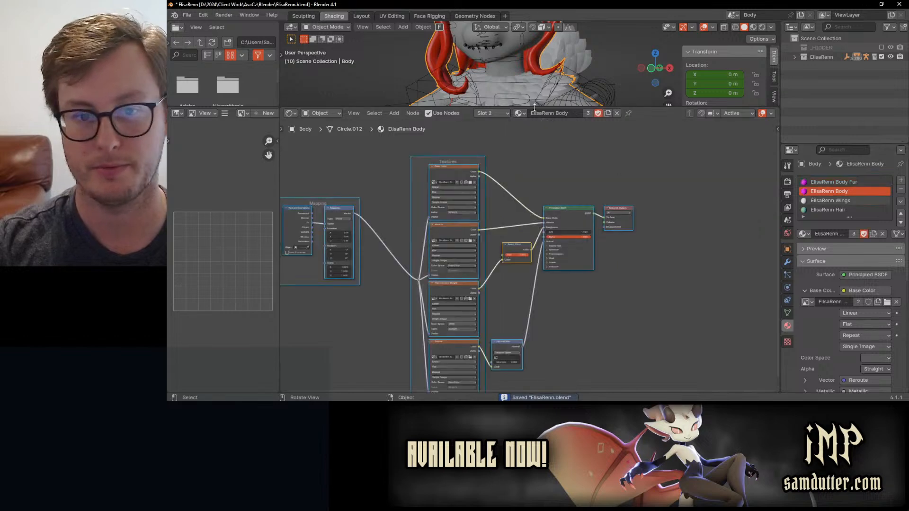
pyautogui.press('z')
pyautogui.moveTo(495, 108); pyautogui.dragTo(495, 243)
pyautogui.moveTo(499, 122); pyautogui.dragTo(520, 119, button='middle')
pyautogui.moveTo(490, 310); pyautogui.dragTo(500, 336, button='middle')
# Examine the images and color spaces of the Base Color, Metallic, Transmission Weight and Normal texture nodes.
pyautogui.scroll(1, 490, 310)
pyautogui.scroll(5, 484, 299)
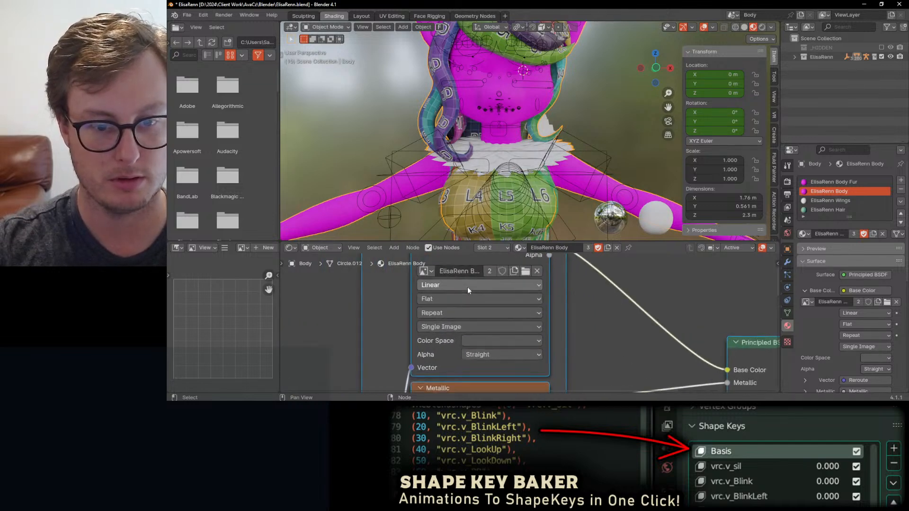
pyautogui.scroll(2, 520, 95)
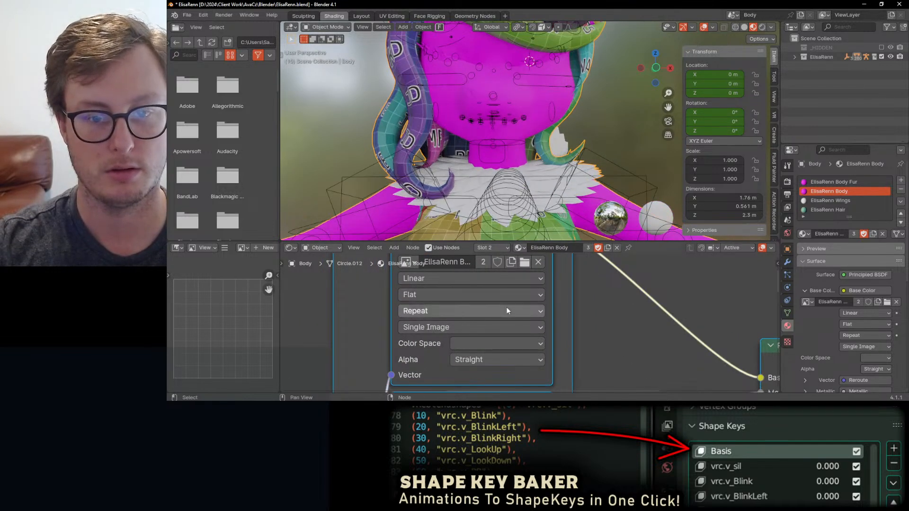
pyautogui.scroll(-5, 626, 287)
pyautogui.moveTo(634, 360); pyautogui.dragTo(543, 303, button='middle')
pyautogui.moveTo(511, 389); pyautogui.dragTo(503, 310, button='middle')
pyautogui.moveTo(501, 359); pyautogui.dragTo(531, 277, button='middle')
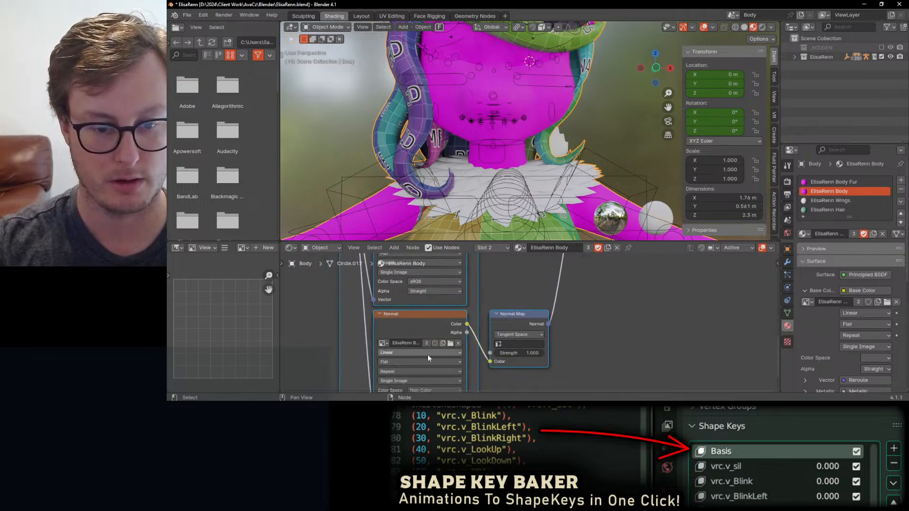
pyautogui.moveTo(375, 332); pyautogui.dragTo(503, 357, button='middle')
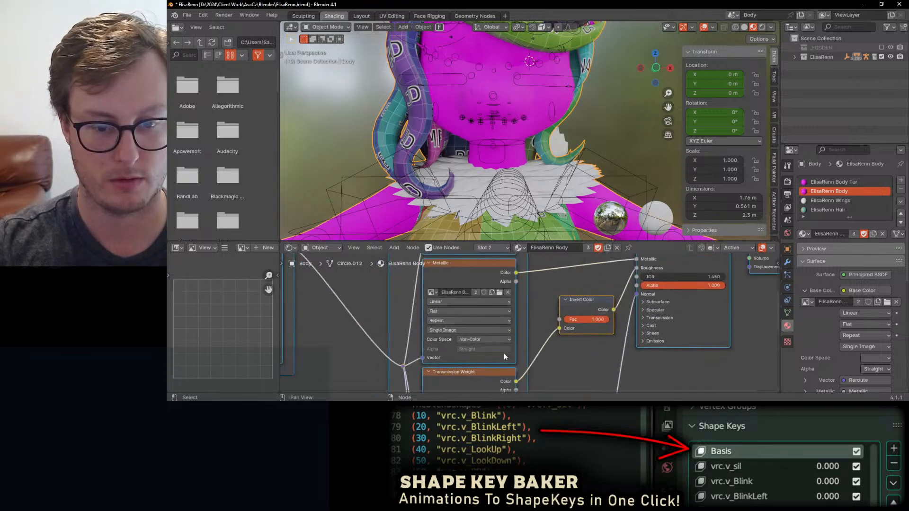
pyautogui.moveTo(532, 317); pyautogui.dragTo(560, 330, button='middle')
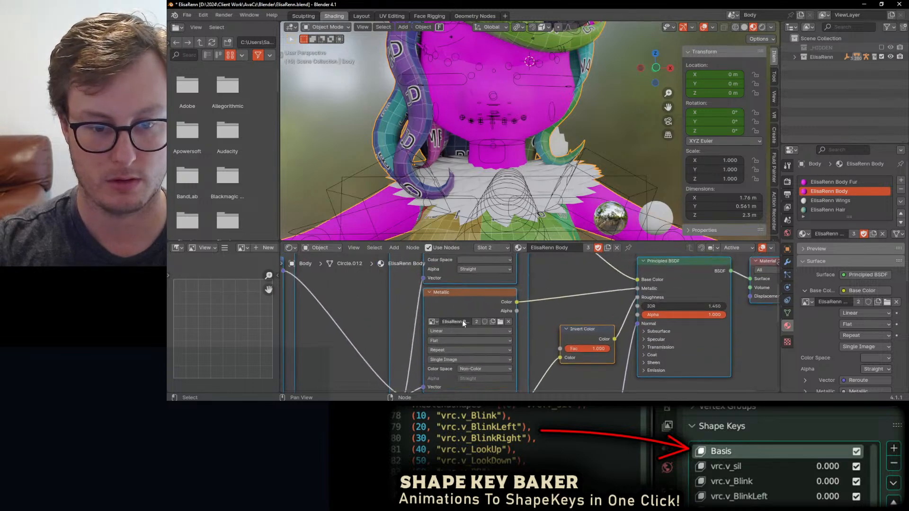
pyautogui.moveTo(466, 298); pyautogui.dragTo(480, 390, button='middle')
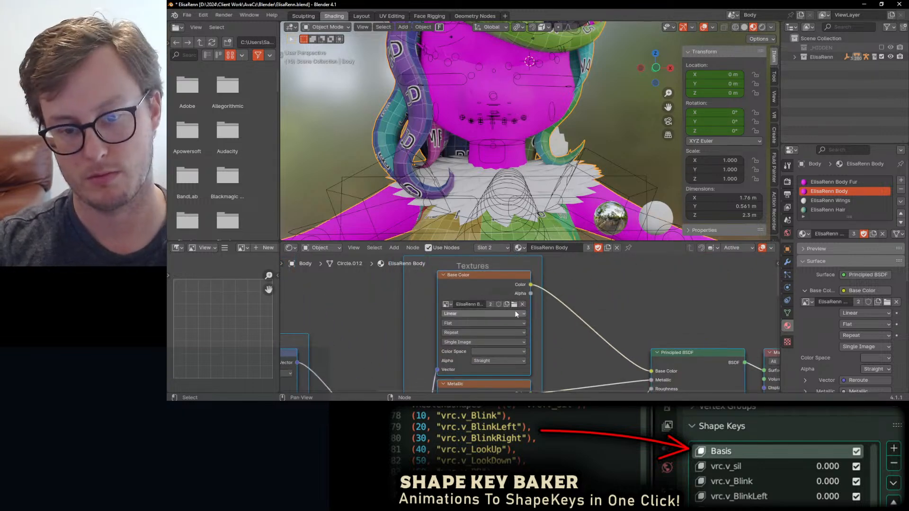
# Widen the 3D viewport, return to the first frame and save the file.
pyautogui.hotkey('ctrl', 's')
pyautogui.scroll(3, 506, 93)
pyautogui.moveTo(506, 92); pyautogui.dragTo(393, 189, button='middle')
pyautogui.moveTo(280, 176); pyautogui.dragTo(217, 177)
pyautogui.scroll(-7, 576, 222)
pyautogui.moveTo(552, 114); pyautogui.dragTo(563, 144, button='middle')
pyautogui.hotkey('shift', 'Left')
pyautogui.hotkey('ctrl', 's')
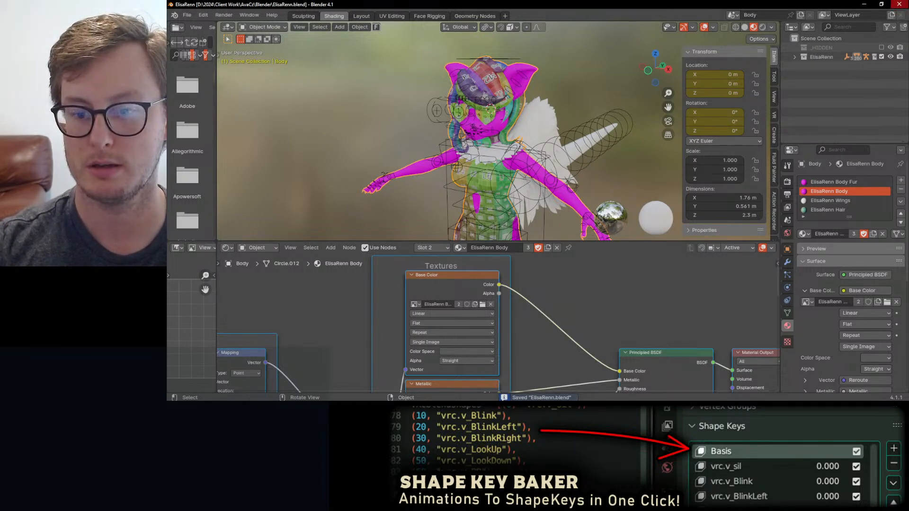
# Close and restart Blender, and reopen the recent file ElisaRenn.blend.
pyautogui.click(905, 2)
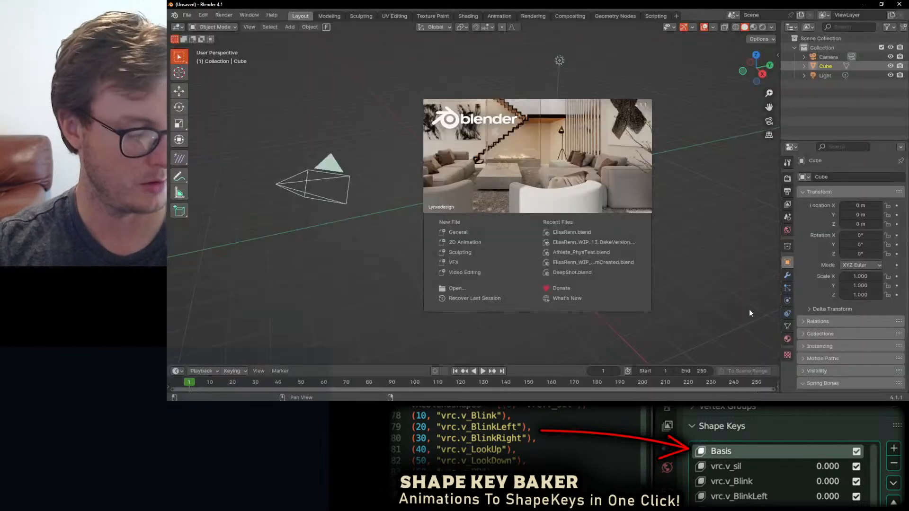
pyautogui.click(570, 232)
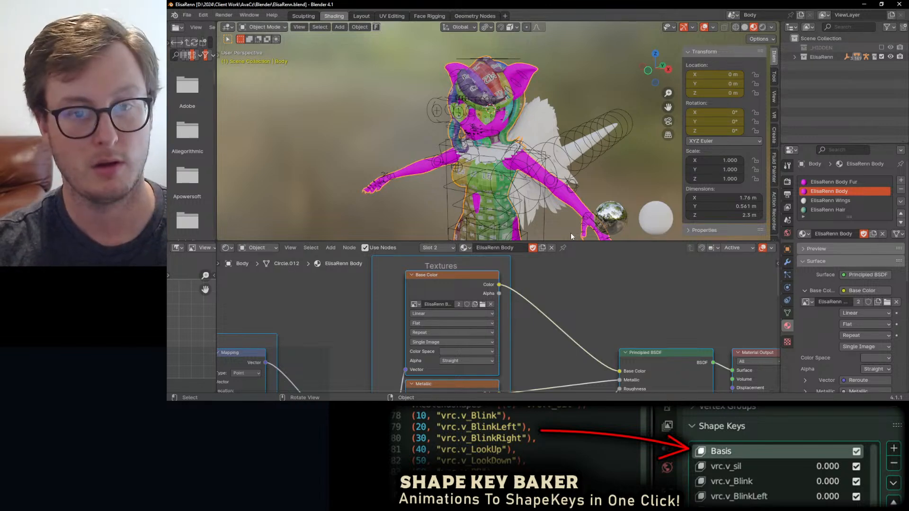
pyautogui.scroll(4, 569, 232)
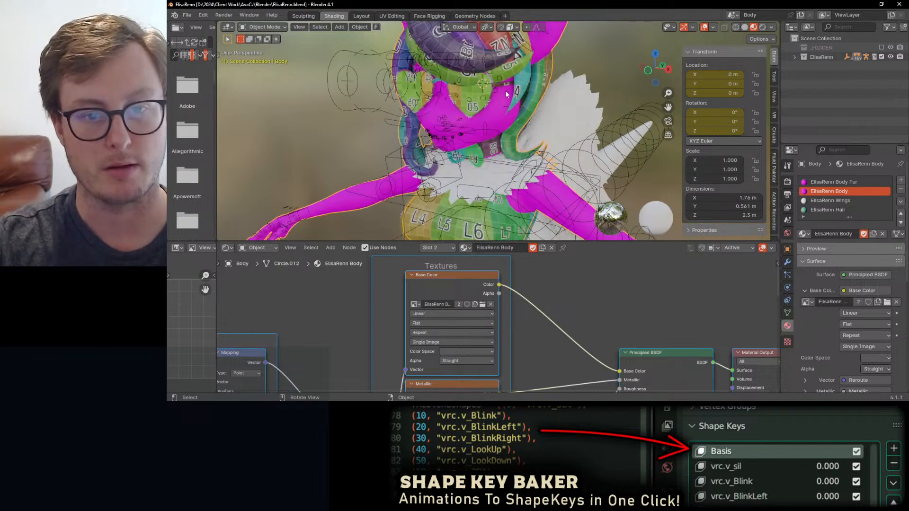
# Unlink the Base Color images from the ElisaRenn Body and ElisaRenn Body Fur materials and save the file.
pyautogui.click(491, 305)
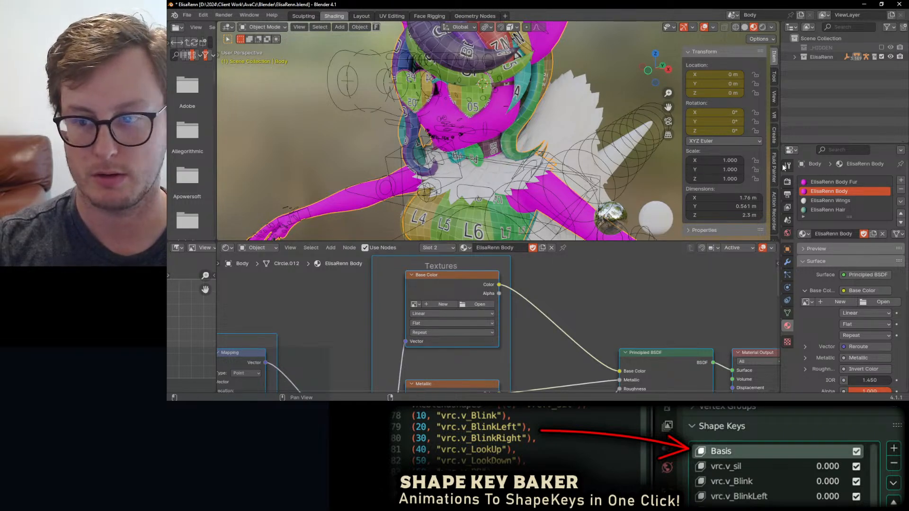
pyautogui.click(825, 183)
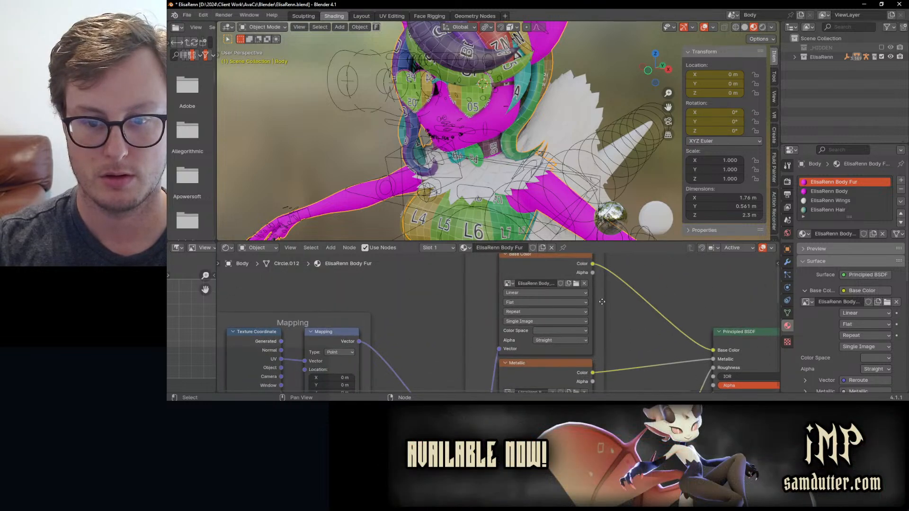
pyautogui.click(584, 283)
pyautogui.hotkey('ctrl', 's')
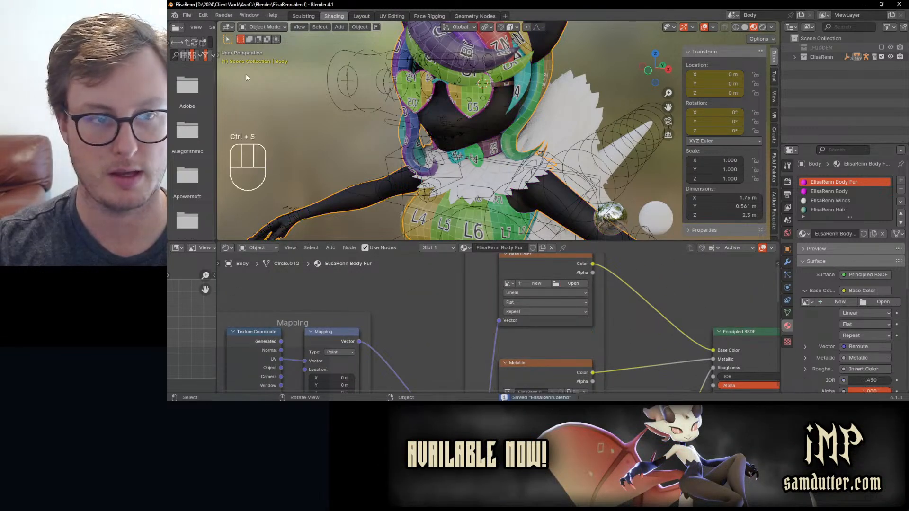
# Close and relaunch Blender, and reopen the recent ElisaRenn.blend with the unlinked images purged.
pyautogui.click(899, 4)
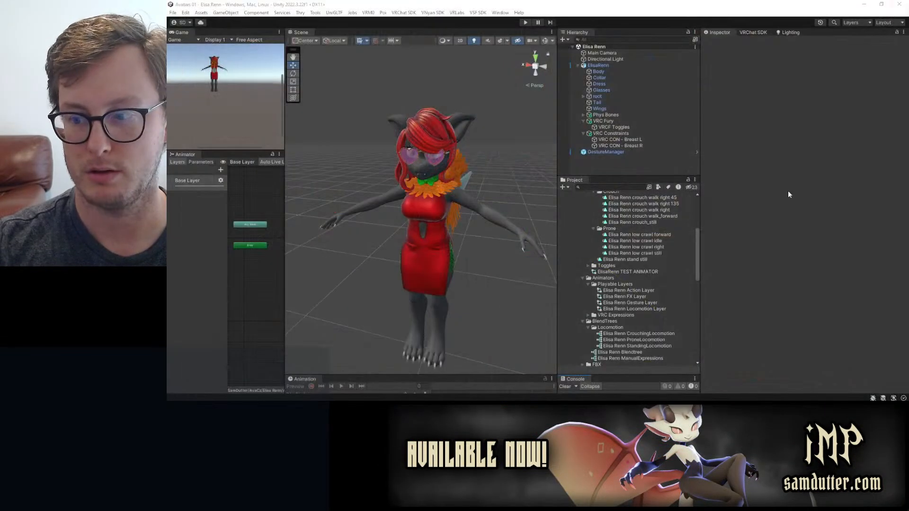
pyautogui.click(591, 408)
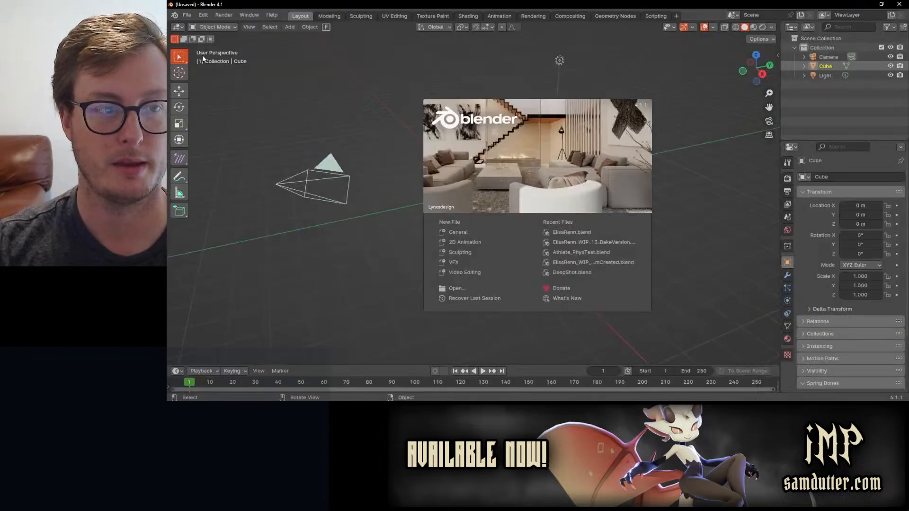
pyautogui.click(571, 232)
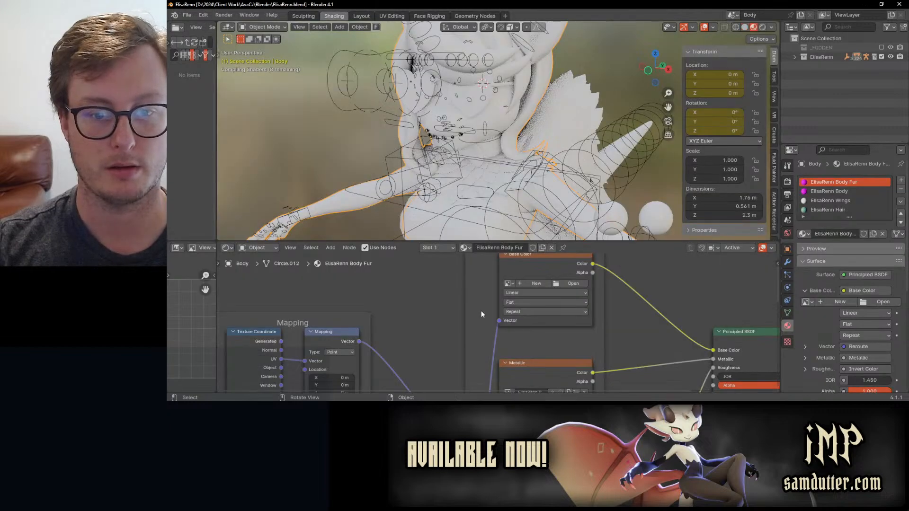
# Load ElisaRenn Body_AlbedoTransparency.png from the Body textures folder into the ElisaRenn Body Fur material's Base Color node and save the file.
pyautogui.moveTo(475, 320); pyautogui.dragTo(441, 325, button='middle')
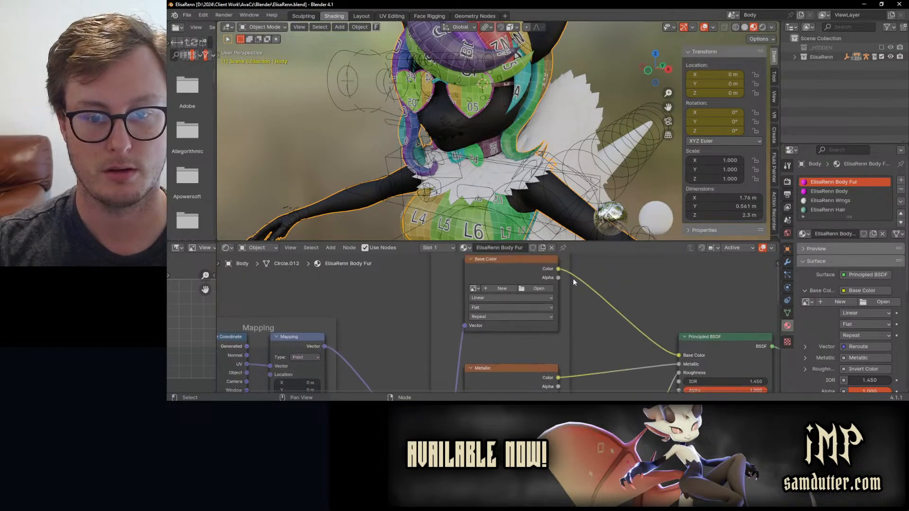
pyautogui.click(538, 288)
pyautogui.click(315, 321)
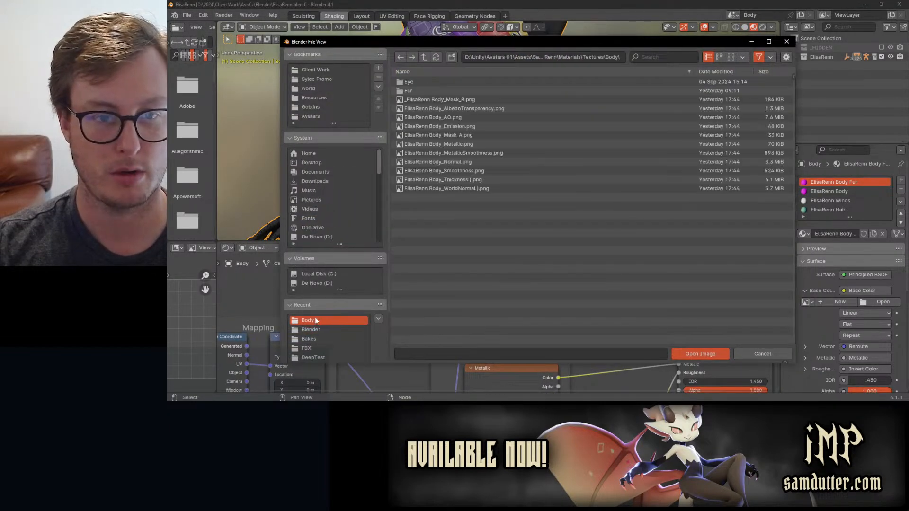
pyautogui.click(434, 108)
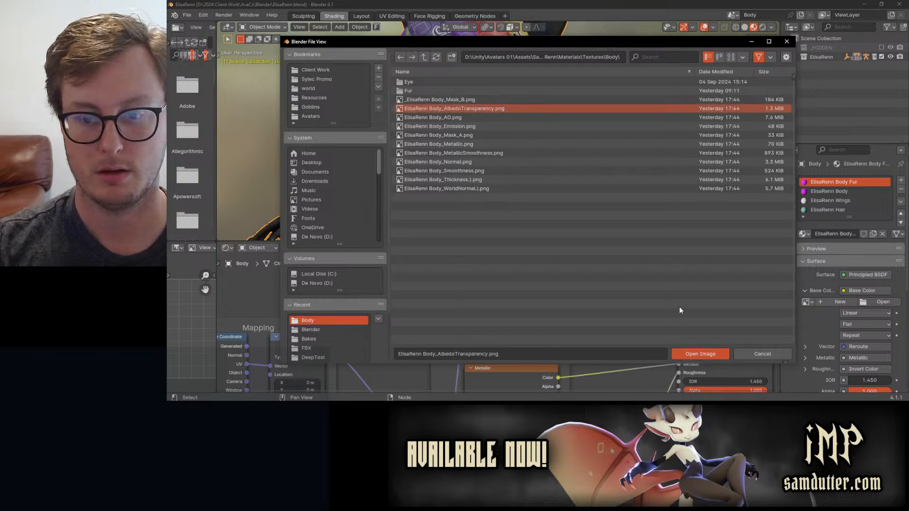
pyautogui.click(700, 354)
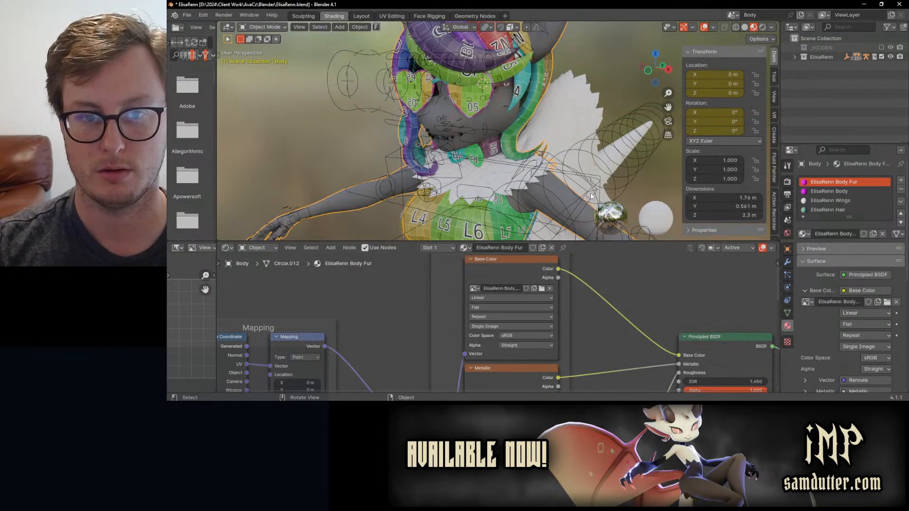
pyautogui.moveTo(457, 116); pyautogui.dragTo(430, 98, button='middle')
pyautogui.scroll(3, 481, 110)
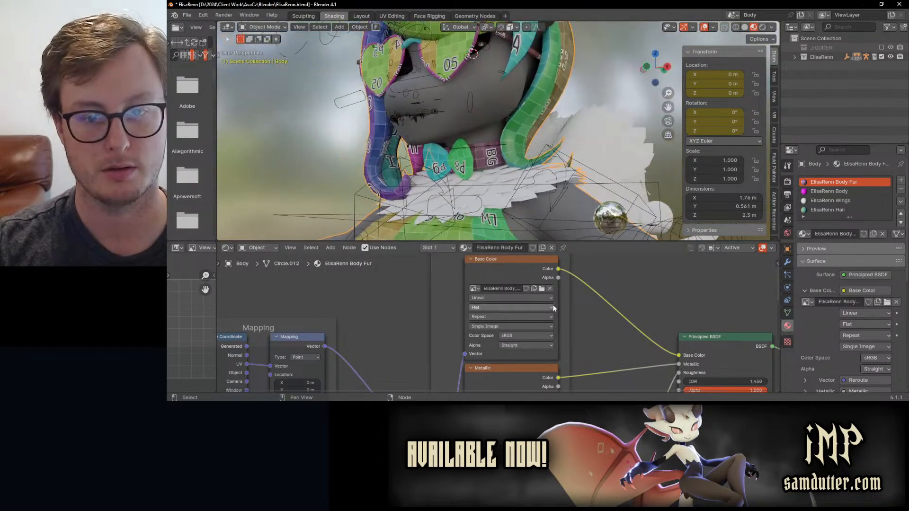
pyautogui.hotkey('ctrl', 's')
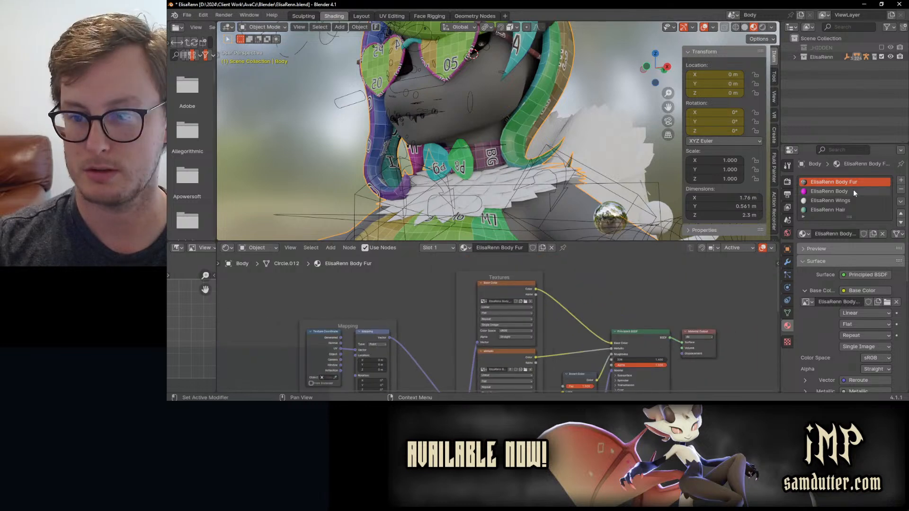
# Assign the existing ElisaRenn Body_AlbedoTransparency.png image to the ElisaRenn Body material's Base Color node and save the file.
pyautogui.click(847, 190)
pyautogui.moveTo(410, 317); pyautogui.dragTo(529, 307, button='middle')
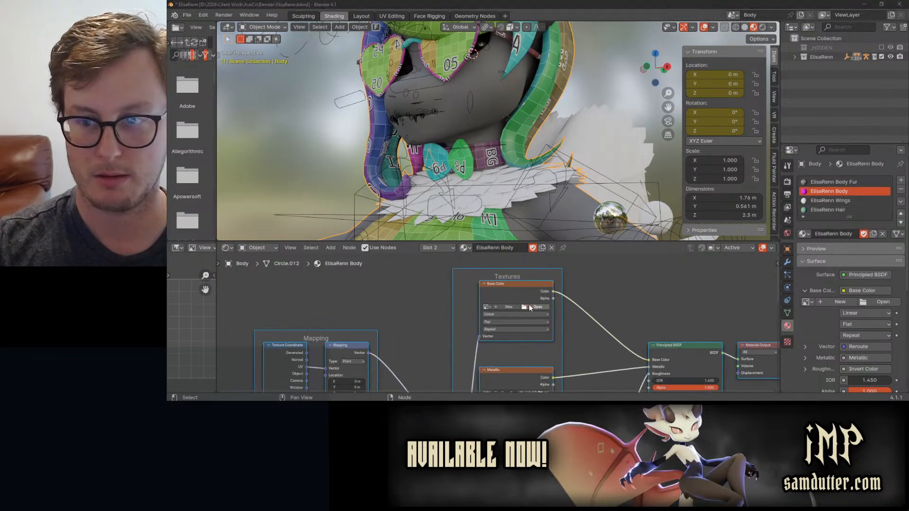
pyautogui.click(535, 306)
pyautogui.click(331, 320)
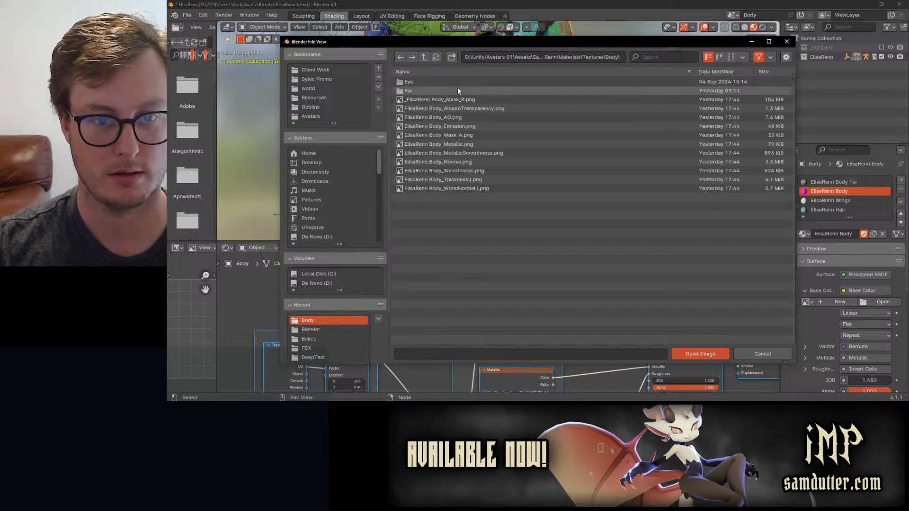
pyautogui.press('Escape')
pyautogui.click(486, 307)
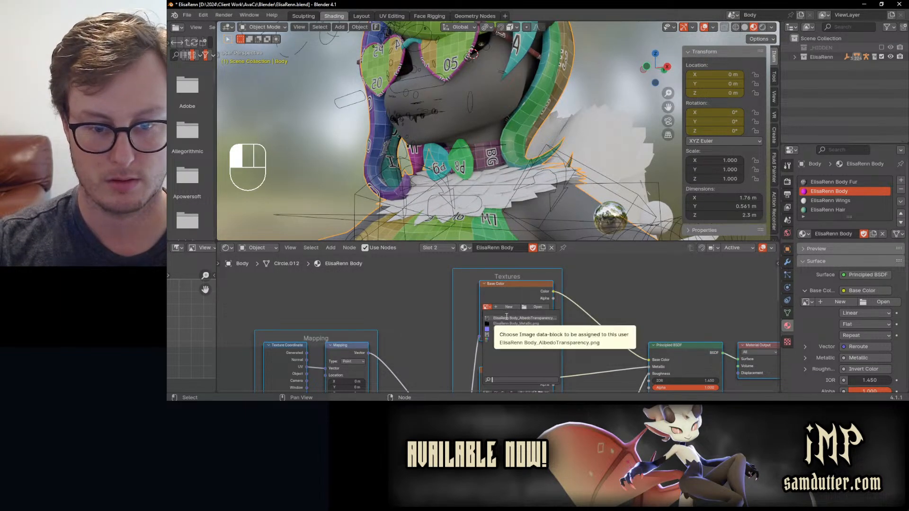
pyautogui.click(506, 318)
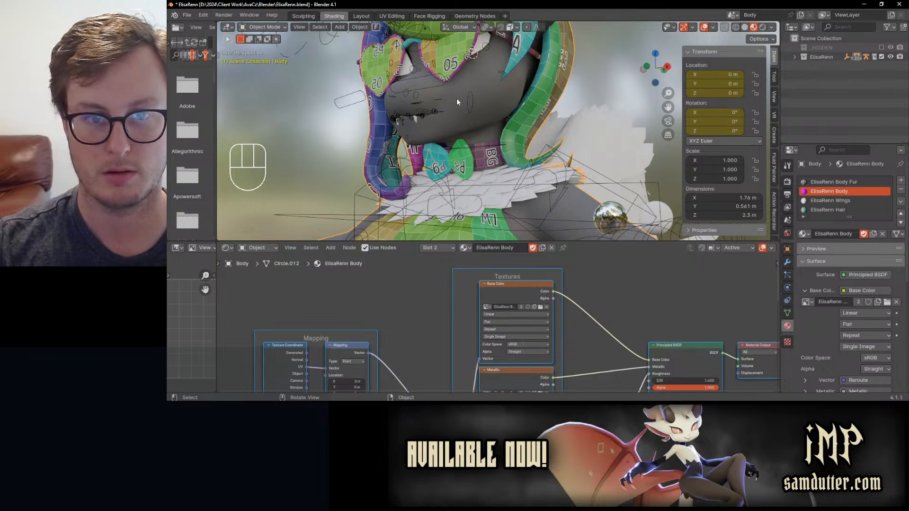
pyautogui.moveTo(454, 101); pyautogui.dragTo(506, 115, button='middle')
pyautogui.hotkey('ctrl', 's')
pyautogui.moveTo(545, 142); pyautogui.dragTo(537, 126, button='middle')
pyautogui.scroll(-3, 542, 137)
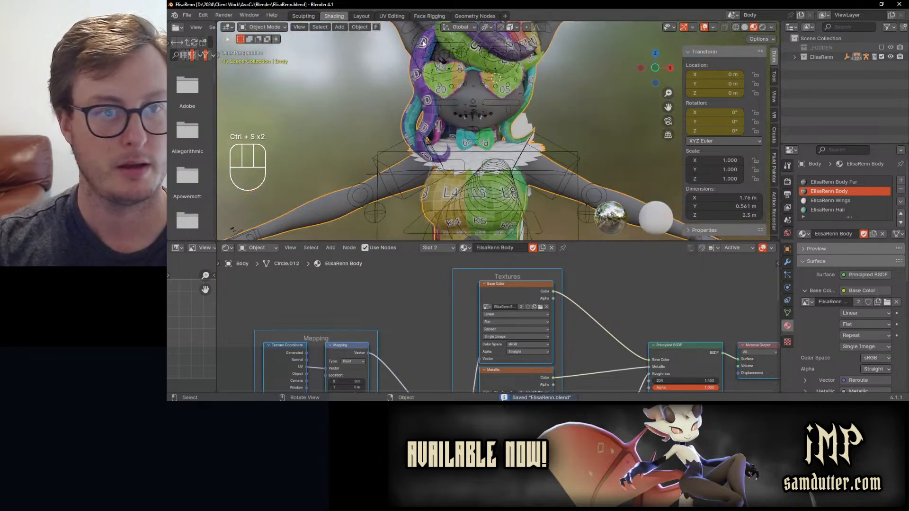
# Switch to the Face Rigging workspace and go to frame 10, the blink pose.
pyautogui.click(429, 16)
pyautogui.scroll(6, 535, 211)
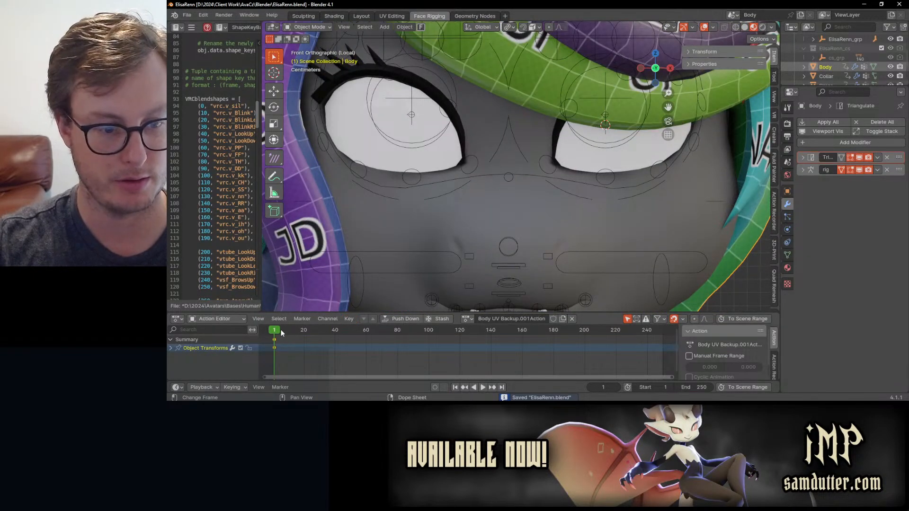
pyautogui.press('space')
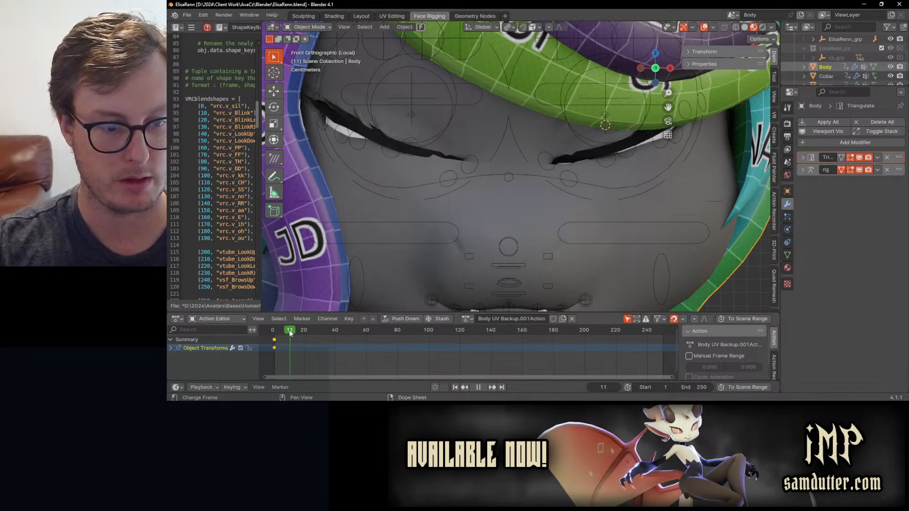
pyautogui.moveTo(290, 330); pyautogui.dragTo(288, 330)
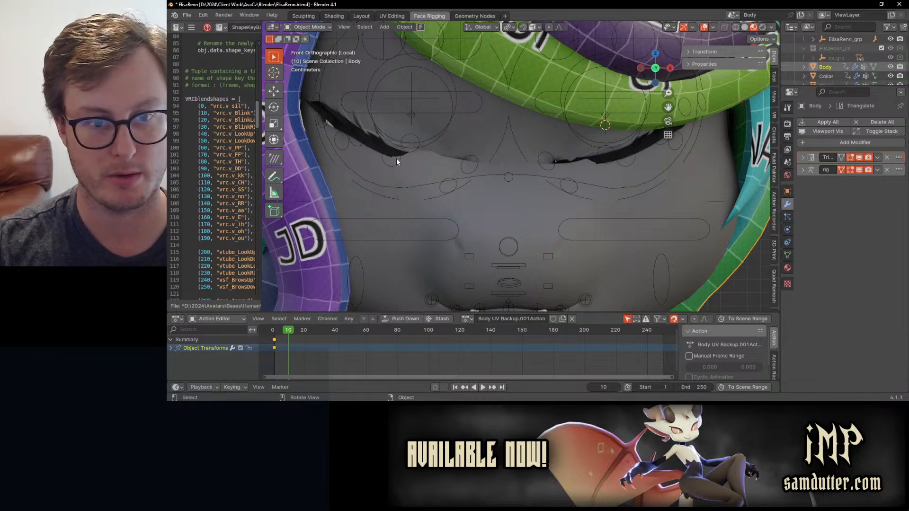
# Put ElisaRenn_rig in Pose Mode, select all face controls and clear their pose at frame 10.
pyautogui.click(439, 217)
pyautogui.hotkey('ctrl', 'Tab')
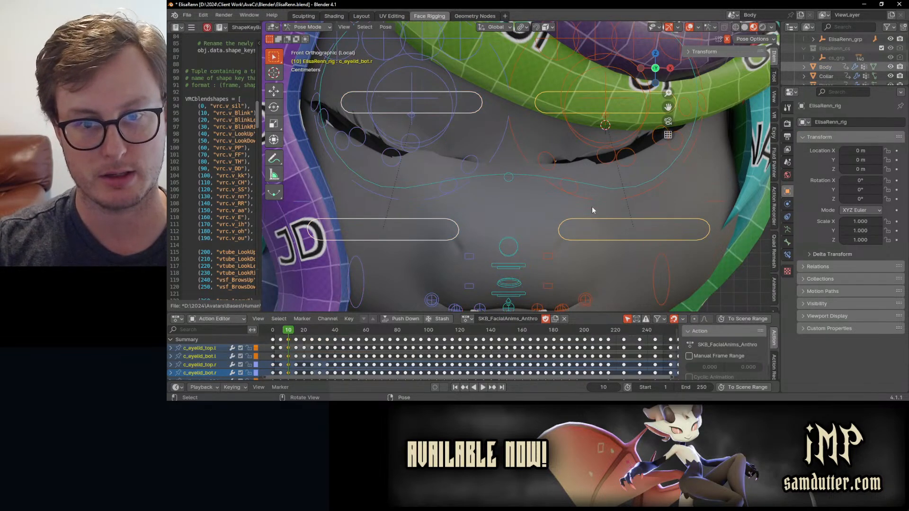
pyautogui.scroll(-4, 585, 216)
pyautogui.click(432, 104)
pyautogui.moveTo(384, 62); pyautogui.dragTo(624, 245)
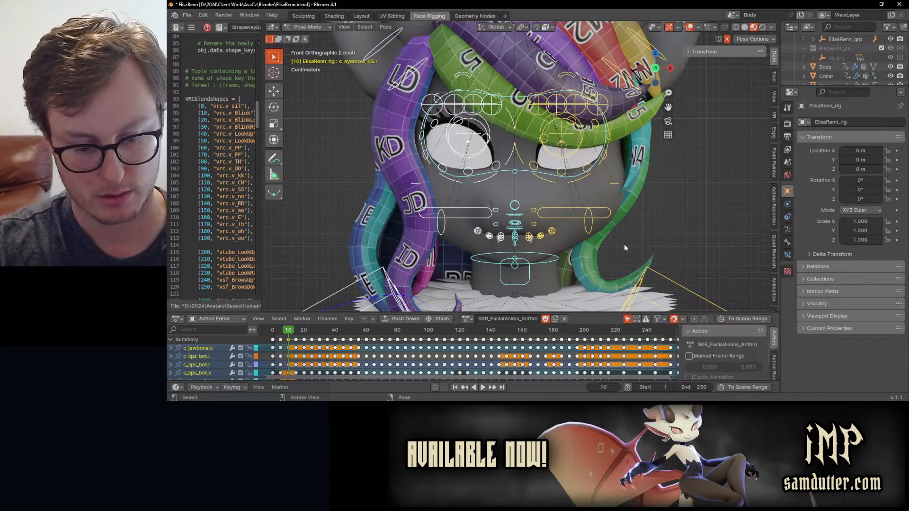
# Try raising the left lower eyelid control about 0.026 m along global Z.
pyautogui.click(575, 213)
pyautogui.scroll(3, 596, 180)
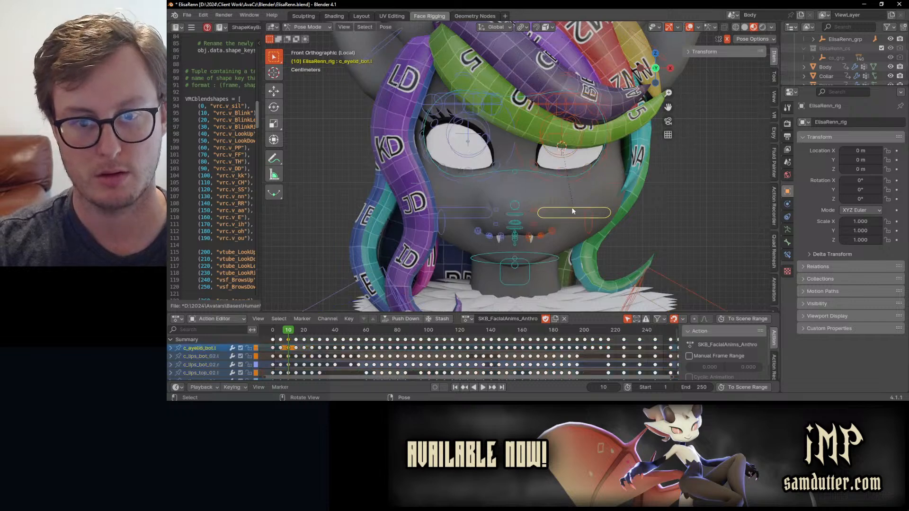
pyautogui.keyDown('shift'); pyautogui.moveTo(597, 168); pyautogui.dragTo(588, 185, button='middle'); pyautogui.keyUp('shift')
pyautogui.press('g')
pyautogui.press('z')
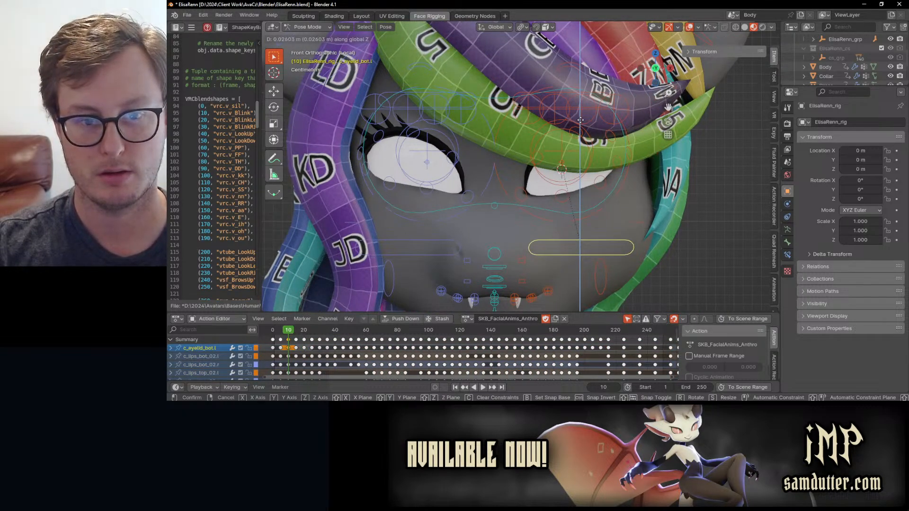
pyautogui.click(581, 123)
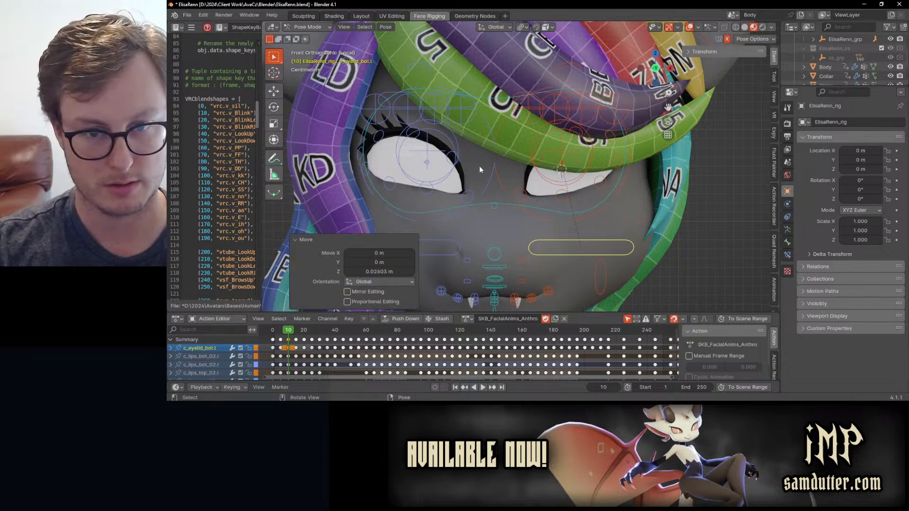
# Try lowering the left upper eyelid control along global Z, and undo both eyelid moves.
pyautogui.click(602, 97)
pyautogui.press('g')
pyautogui.press('z')
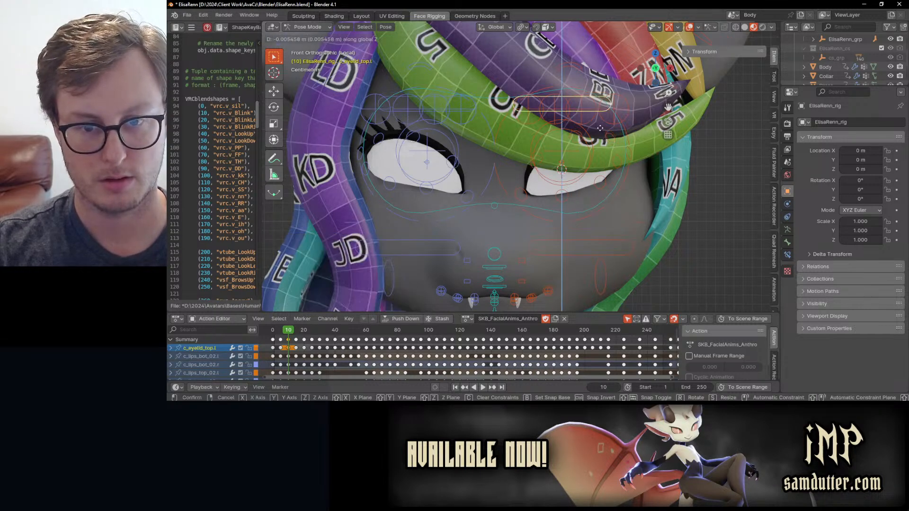
pyautogui.click(595, 159)
pyautogui.hotkey('ctrl', 'z')
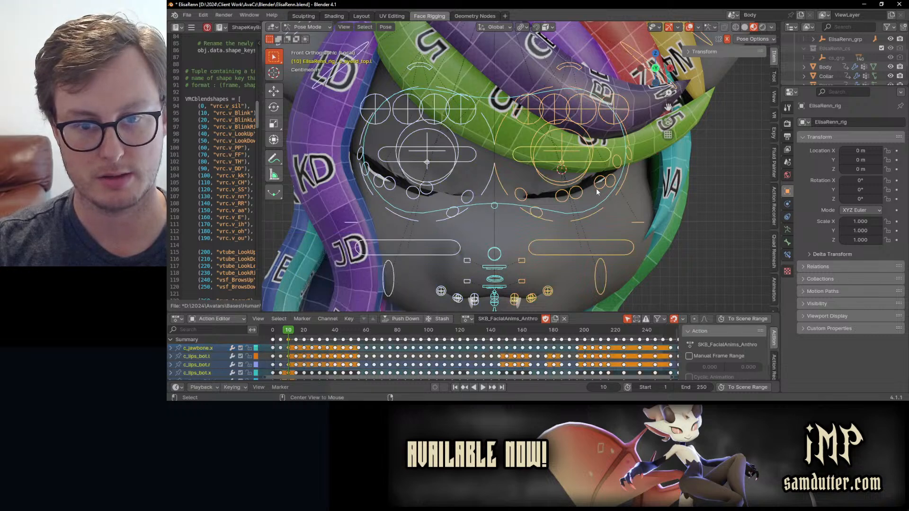
pyautogui.hotkey('ctrl', 'z')
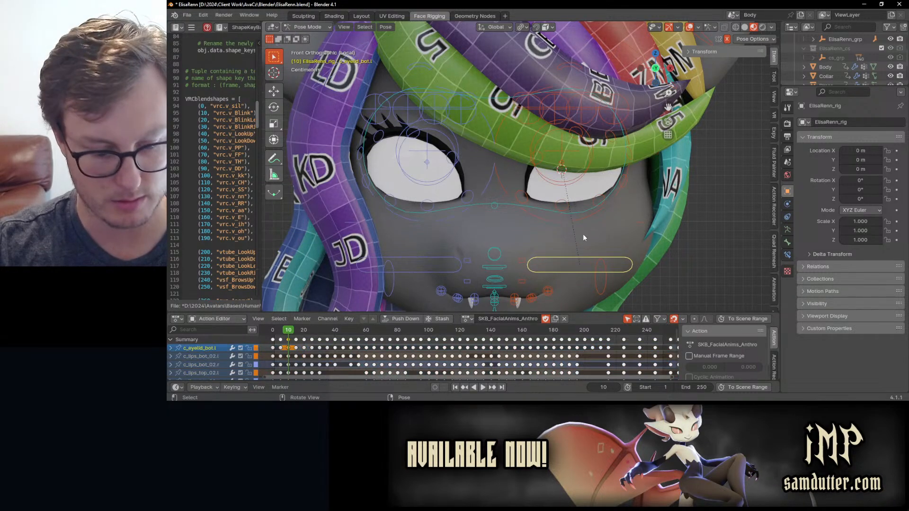
# Bring up the Auto-Rig Pro tools and raise the left lower eyelid control about 0.029 m along global Z.
pyautogui.scroll(-4, 774, 189)
pyautogui.click(775, 224)
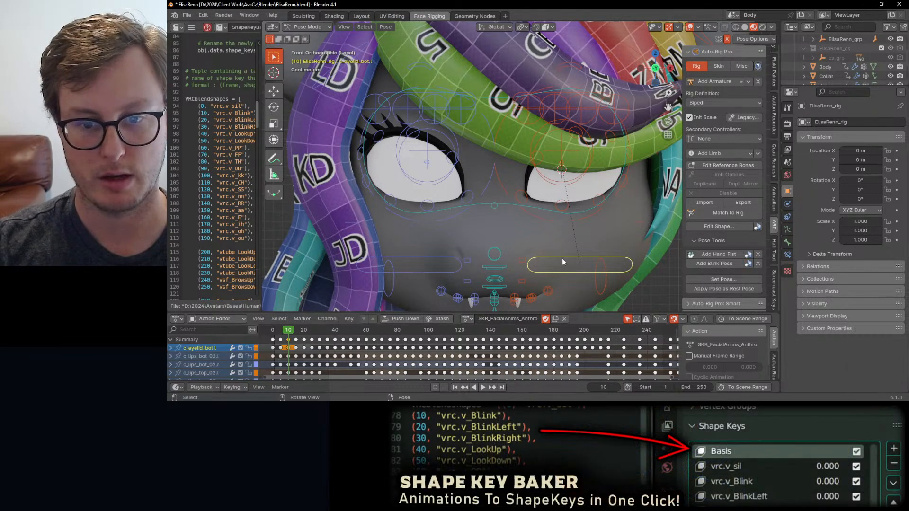
pyautogui.press('g')
pyautogui.press('z')
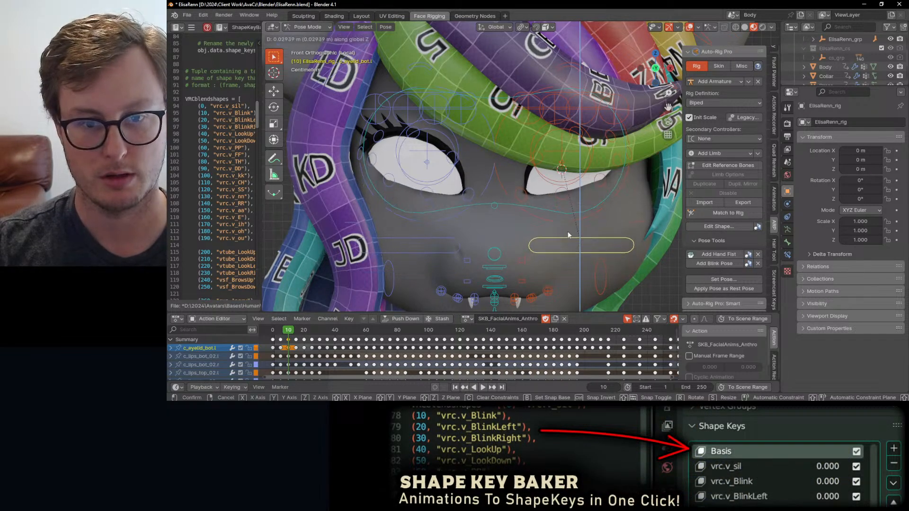
pyautogui.click(569, 235)
# Lower the left upper eyelid control about 0.068 m along global Z to close the eye.
pyautogui.click(523, 94)
pyautogui.press('g')
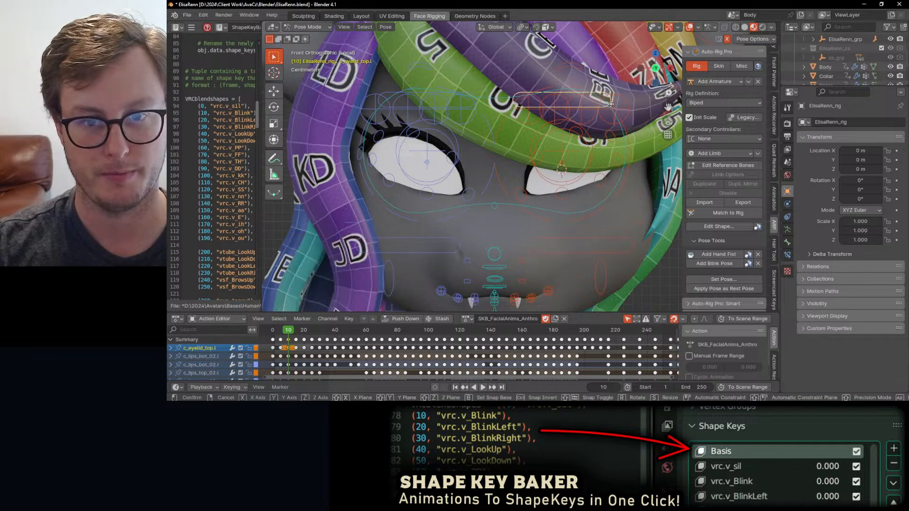
pyautogui.press('z')
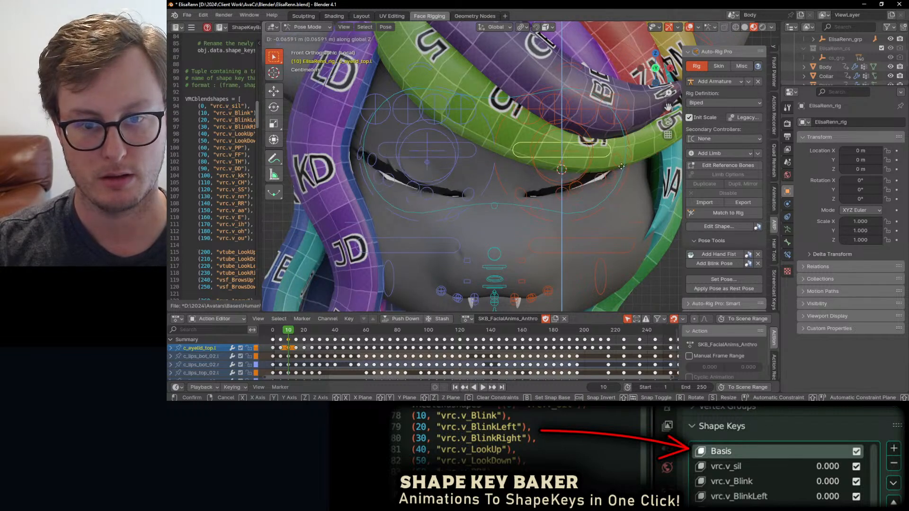
pyautogui.click(603, 242)
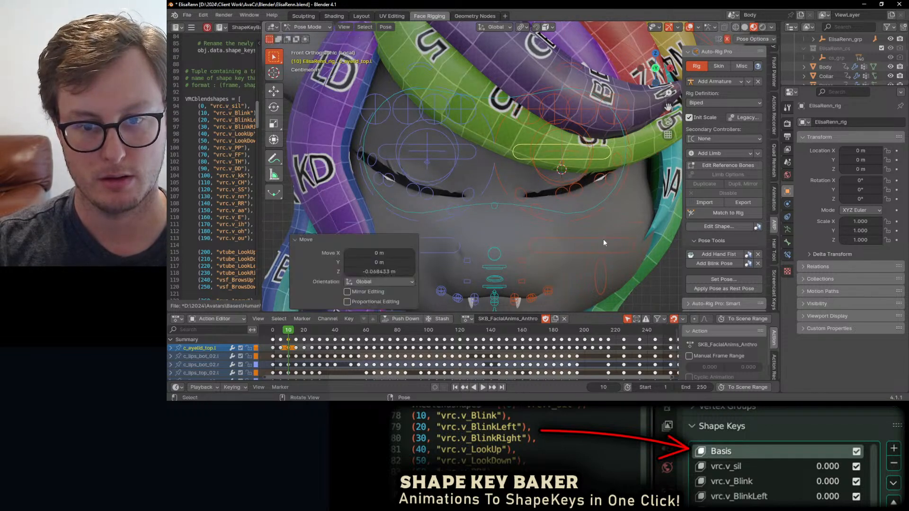
# Raise the left lower eyelid control another 0.0013 m or so along global Z and check the closed eyes from other angles.
pyautogui.click(609, 238)
pyautogui.press('g')
pyautogui.press('z')
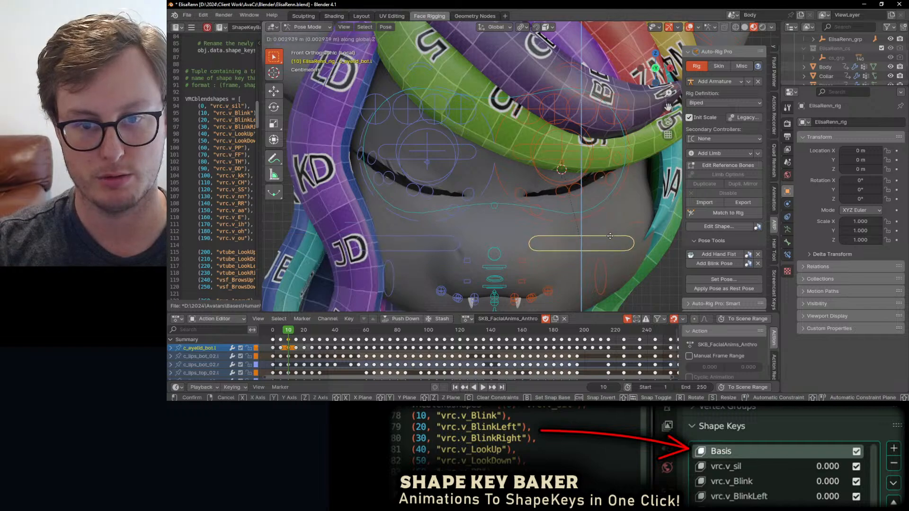
pyautogui.click(612, 230)
pyautogui.moveTo(612, 229); pyautogui.dragTo(526, 189, button='middle')
pyautogui.scroll(-5, 489, 171)
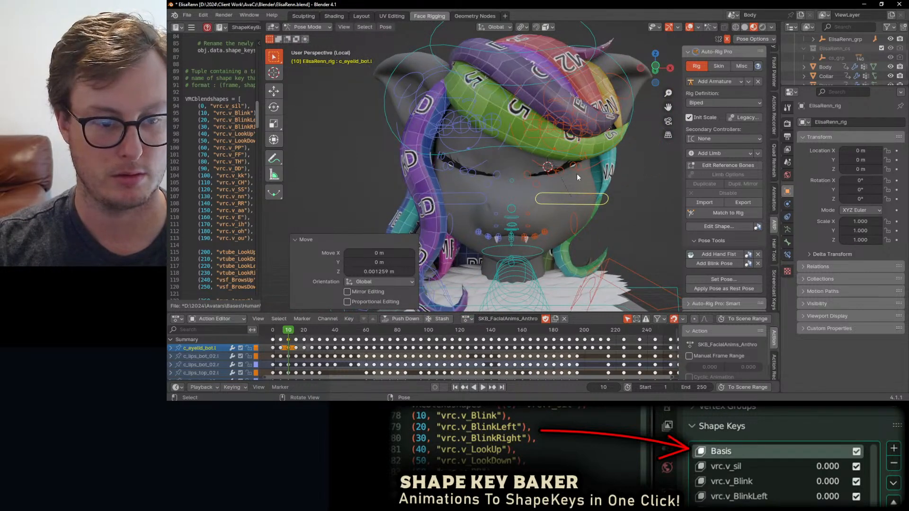
# Add the left upper eyelid control to the selection, inspect the closed left eyelid for gaps, and save the file.
pyautogui.scroll(4, 573, 179)
pyautogui.moveTo(572, 185); pyautogui.dragTo(551, 177, button='middle')
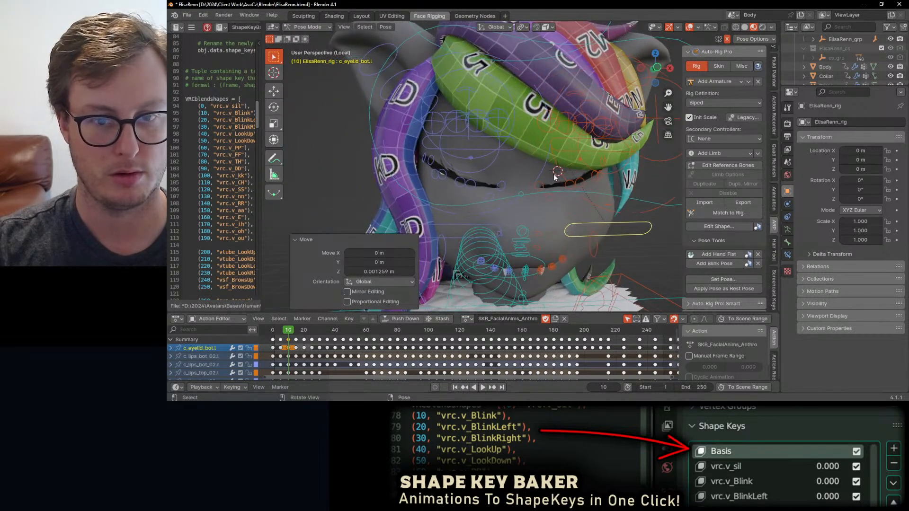
pyautogui.keyDown('shift'); pyautogui.click(568, 149); pyautogui.keyUp('shift')
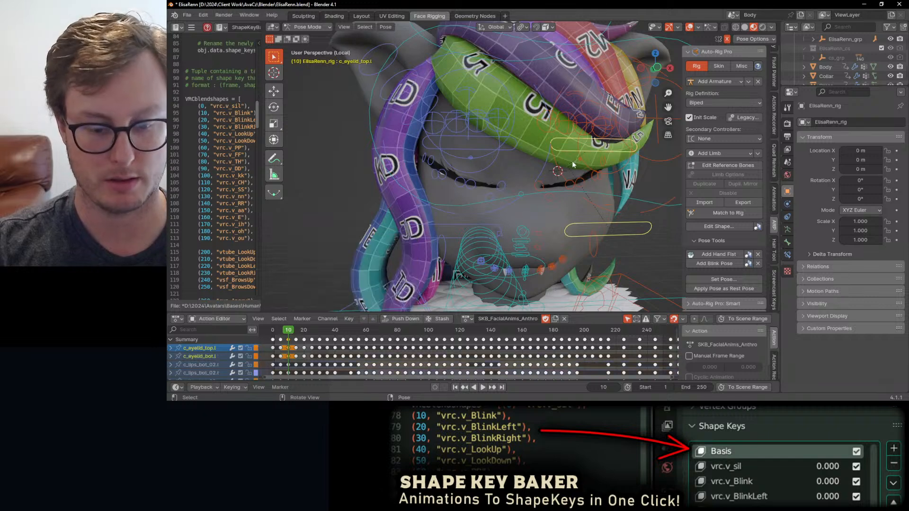
pyautogui.scroll(6, 567, 163)
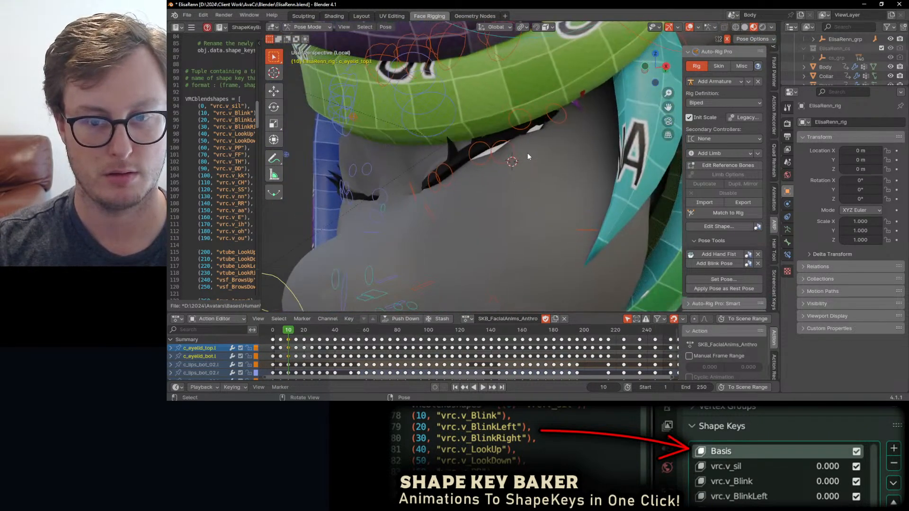
pyautogui.scroll(-6, 513, 194)
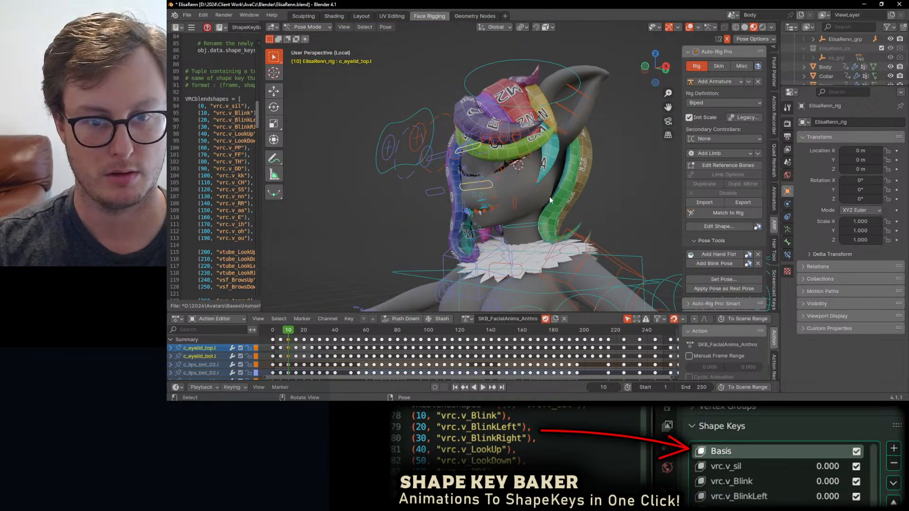
pyautogui.hotkey('ctrl', 's')
# In Edit Mode on the Body mesh, select all faces using the ElisaRenn Hair and ElisaRenn Wings materials.
pyautogui.click(521, 186)
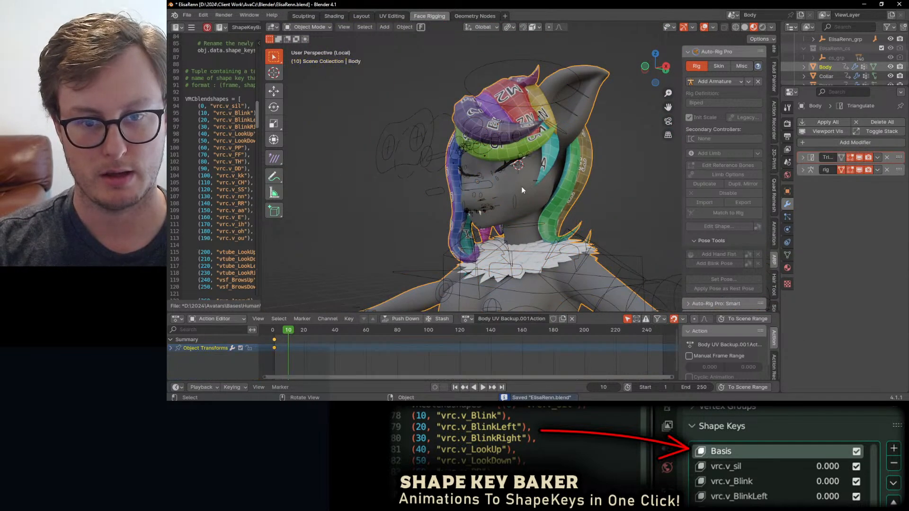
pyautogui.press('Tab')
pyautogui.hotkey('ctrl', 'l')
pyautogui.scroll(4, 520, 186)
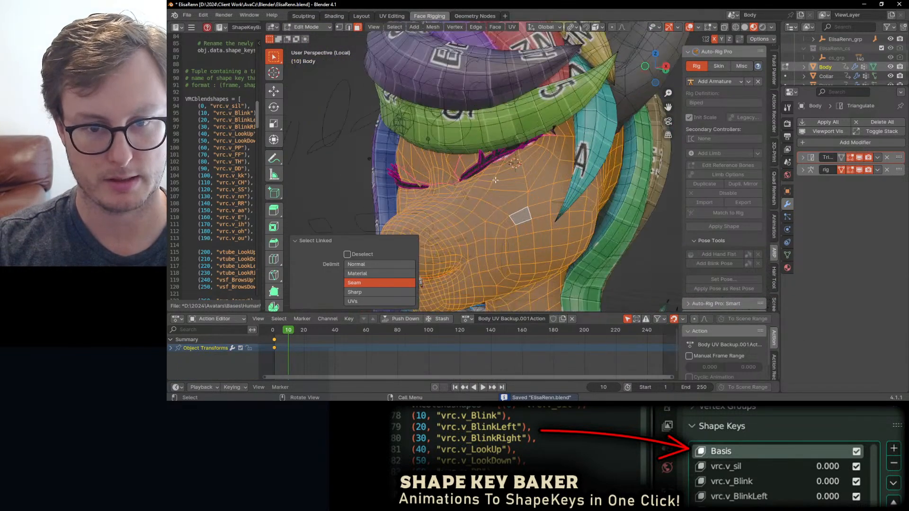
pyautogui.hotkey('alt', 'a')
pyautogui.click(786, 268)
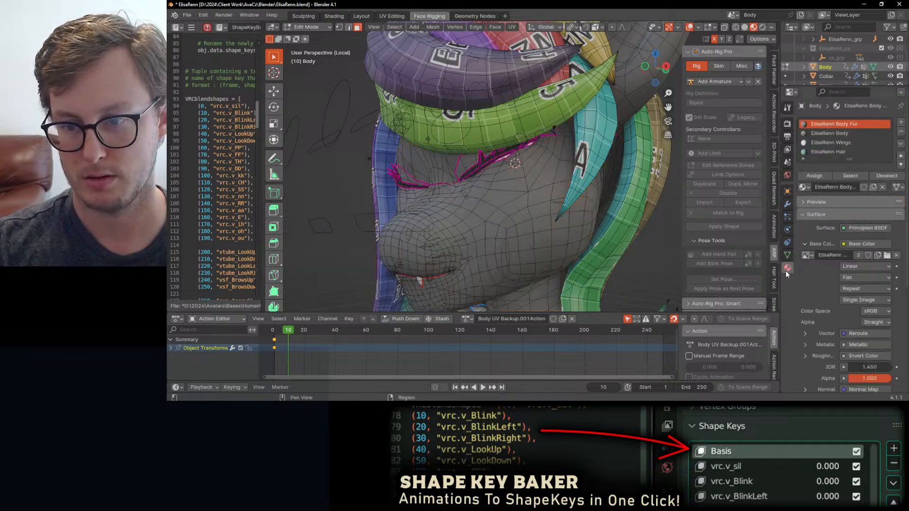
pyautogui.click(839, 151)
pyautogui.click(850, 175)
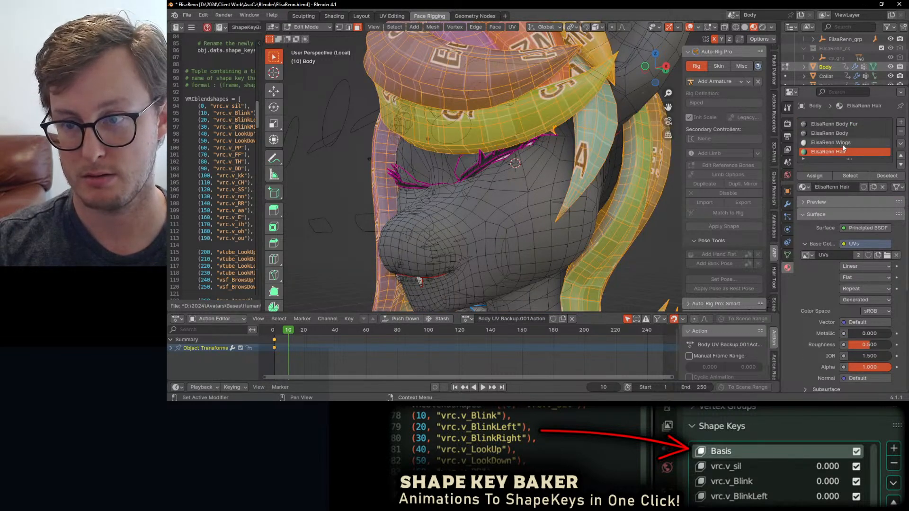
pyautogui.press('KP_Decimal')
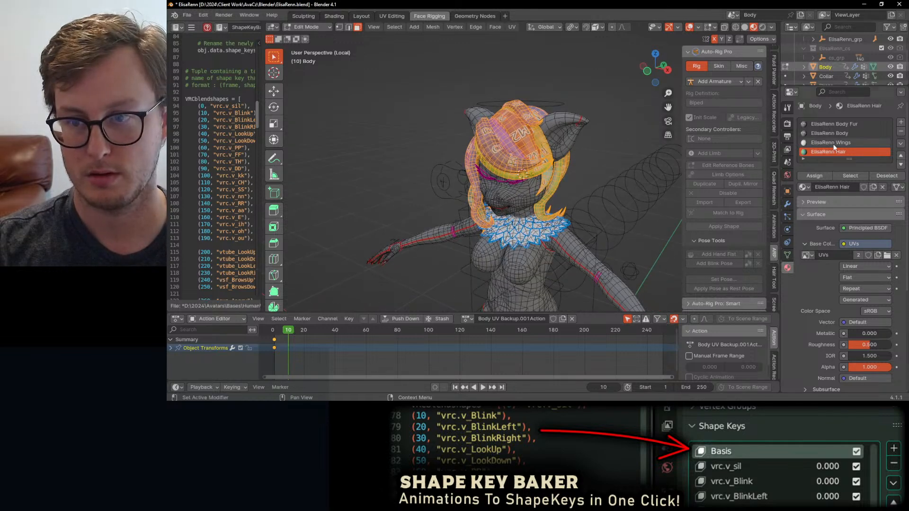
pyautogui.click(824, 142)
pyautogui.click(842, 175)
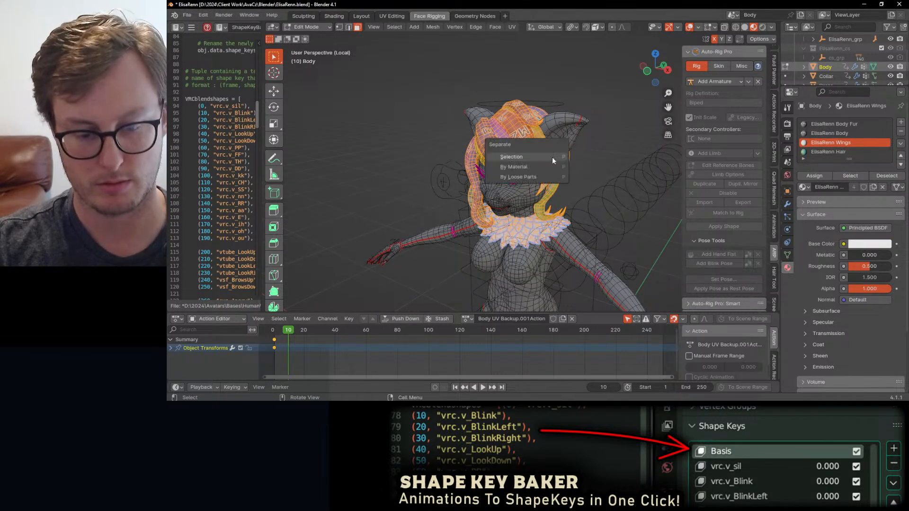
# Separate the selected hair and chest fluff faces into their own object, hide that object, and save the file.
pyautogui.press('p')
pyautogui.click(552, 157)
pyautogui.press('Tab')
pyautogui.click(520, 129)
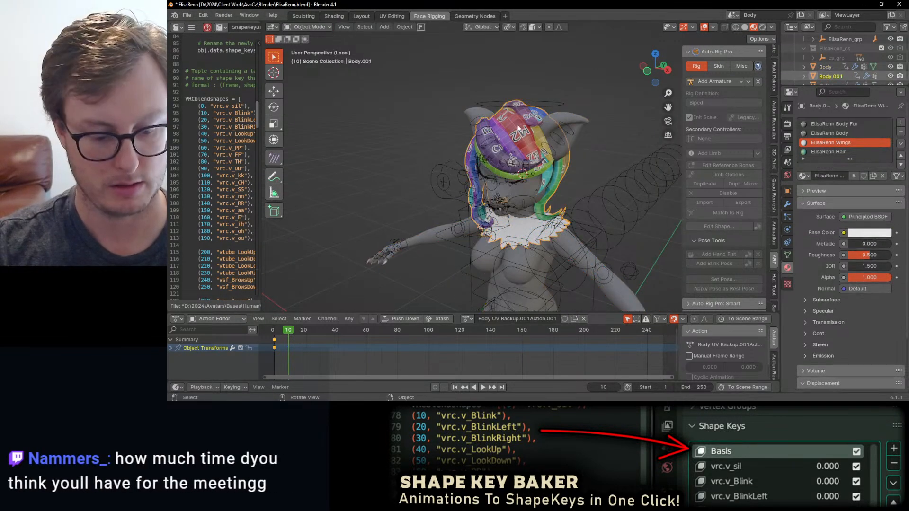
pyautogui.press('h')
pyautogui.scroll(8, 519, 155)
pyautogui.hotkey('ctrl', 's')
# Select the rig together with the Body mesh and put the mesh into Weight Paint mode near the left eye.
pyautogui.moveTo(553, 169); pyautogui.dragTo(544, 217, button='middle')
pyautogui.click(531, 187)
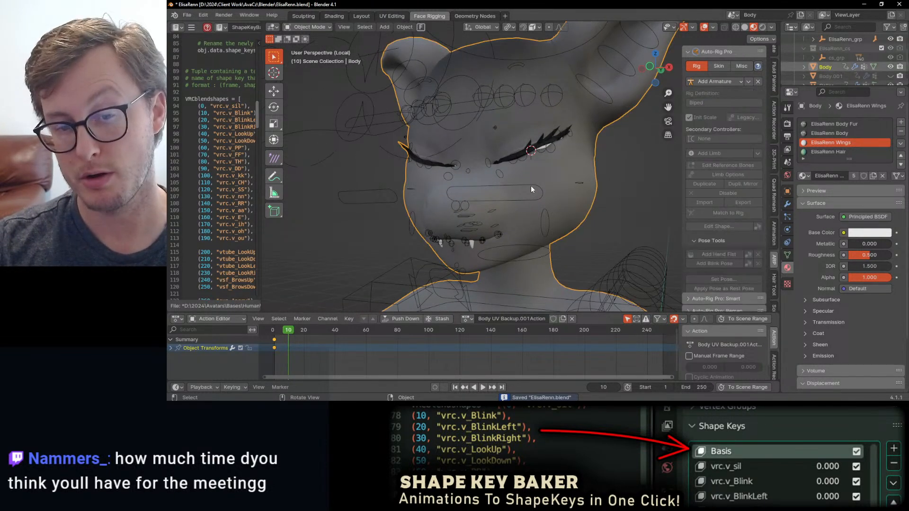
pyautogui.scroll(4, 535, 184)
pyautogui.click(541, 204)
pyautogui.keyDown('shift'); pyautogui.click(555, 178); pyautogui.keyUp('shift')
pyautogui.hotkey('ctrl', 'Tab')
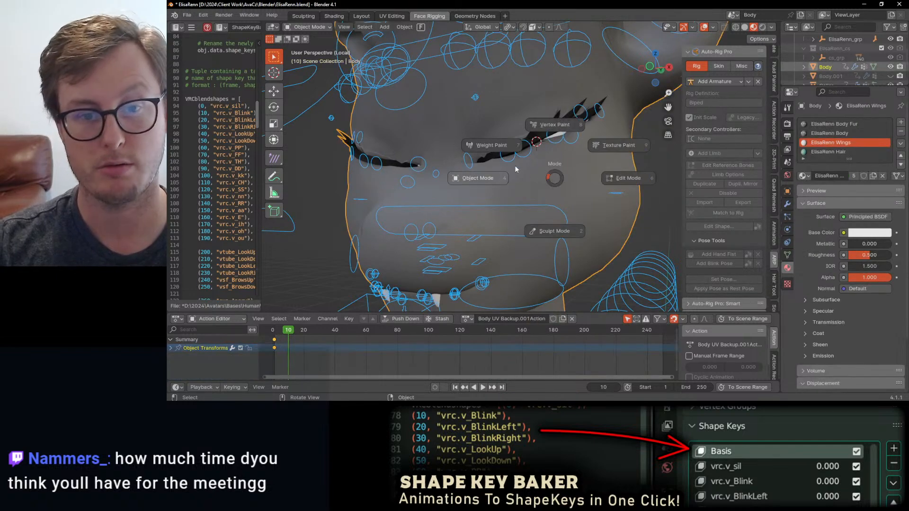
pyautogui.click(513, 157)
pyautogui.moveTo(513, 164); pyautogui.dragTo(521, 174, button='middle')
pyautogui.scroll(4, 521, 174)
pyautogui.press('q')
pyautogui.click(521, 175)
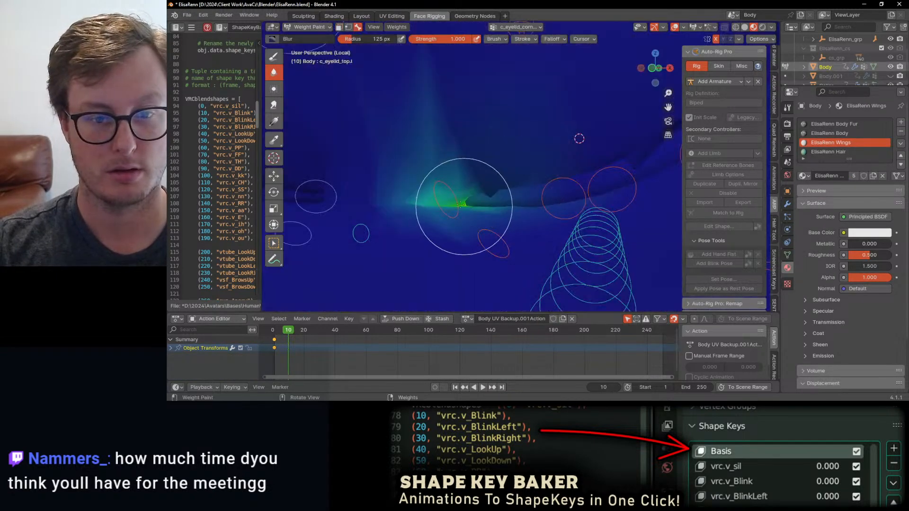
# Examine the inner left eyelid corner bone's weights in wireframe and return to Object Mode.
pyautogui.moveTo(450, 197)
pyautogui.mouseDown(button='middle')
pyautogui.moveTo(464, 206)
pyautogui.moveTo(495, 180)
pyautogui.mouseUp(button='middle')
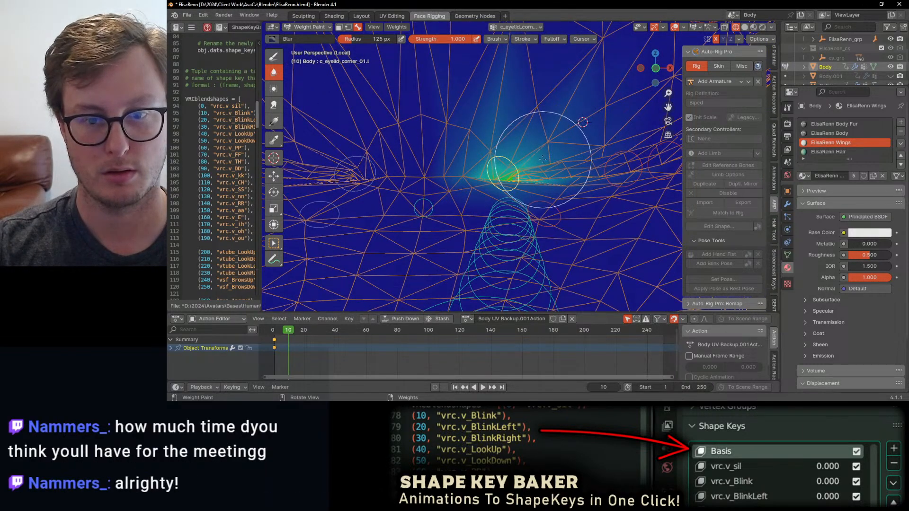
pyautogui.scroll(-2, 549, 157)
pyautogui.scroll(-1, 525, 173)
pyautogui.scroll(1, 525, 174)
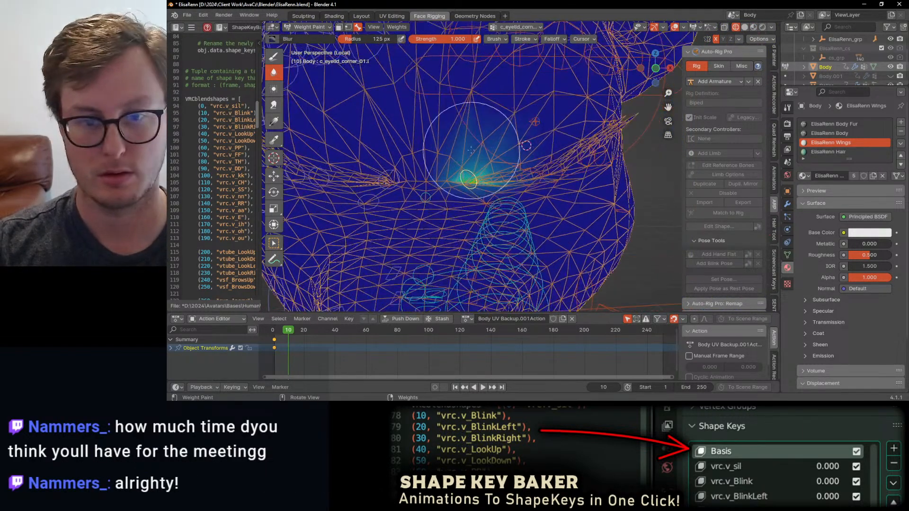
pyautogui.scroll(1, 515, 182)
pyautogui.hotkey('ctrl', 'Tab')
pyautogui.scroll(-4, 450, 146)
pyautogui.scroll(6, 482, 148)
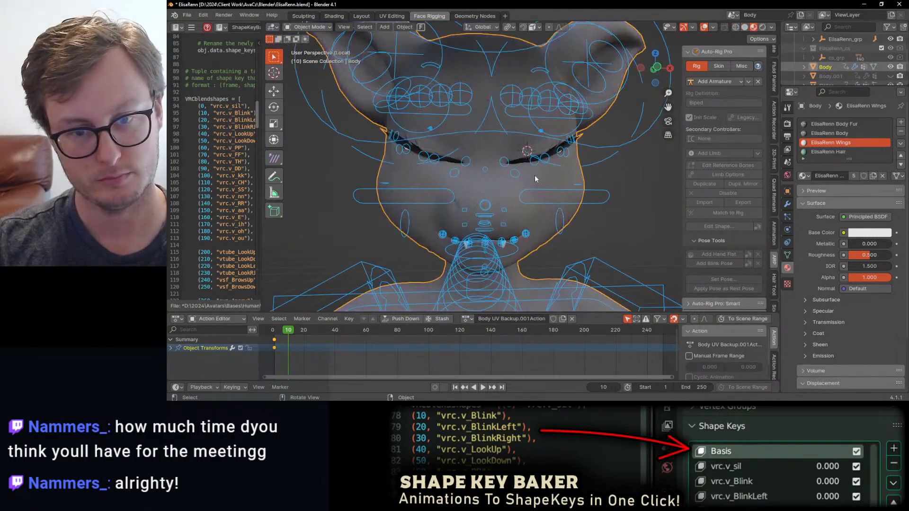
# Re-enter Weight Paint on the Body with the rig selected, switch to wireframe, and show the left smile cheek bone's weights.
pyautogui.click(529, 135)
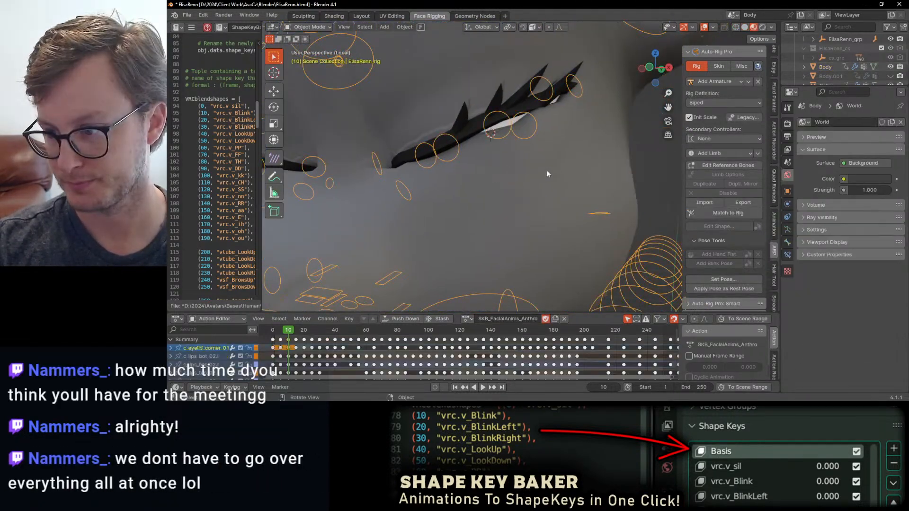
pyautogui.keyDown('shift'); pyautogui.click(541, 165); pyautogui.keyUp('shift')
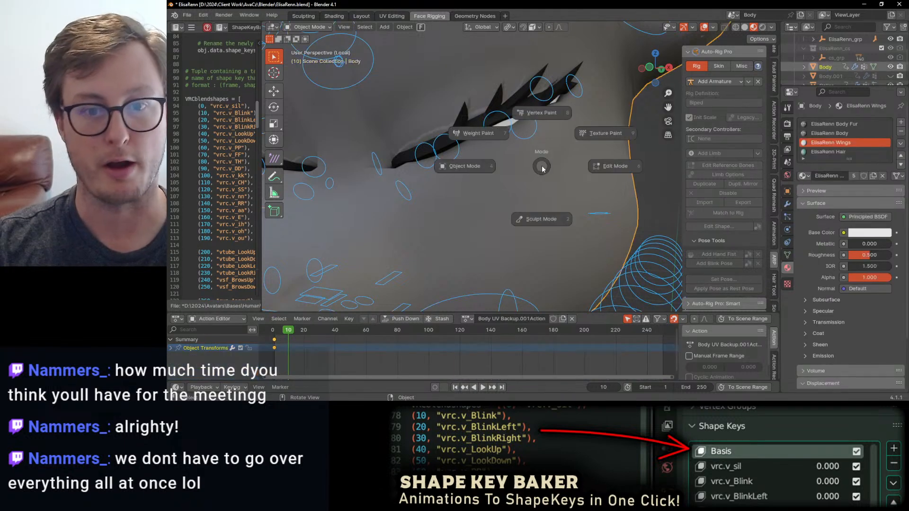
pyautogui.hotkey('ctrl', 'Tab')
pyautogui.keyDown('shift'); pyautogui.moveTo(524, 139); pyautogui.dragTo(504, 178, button='middle'); pyautogui.keyUp('shift')
pyautogui.scroll(2, 511, 163)
pyautogui.keyDown('alt'); pyautogui.click(492, 162); pyautogui.keyUp('alt')
pyautogui.press('z')
pyautogui.click(426, 184)
pyautogui.moveTo(426, 184); pyautogui.dragTo(430, 182, button='middle')
pyautogui.moveTo(367, 204)
pyautogui.mouseDown(button='middle')
pyautogui.moveTo(417, 157)
pyautogui.moveTo(488, 151)
pyautogui.moveTo(545, 175)
pyautogui.moveTo(520, 169)
pyautogui.moveTo(502, 191)
pyautogui.moveTo(526, 215)
pyautogui.moveTo(566, 210)
pyautogui.mouseUp(button='middle')
pyautogui.keyDown('alt'); pyautogui.click(555, 201); pyautogui.keyUp('alt')
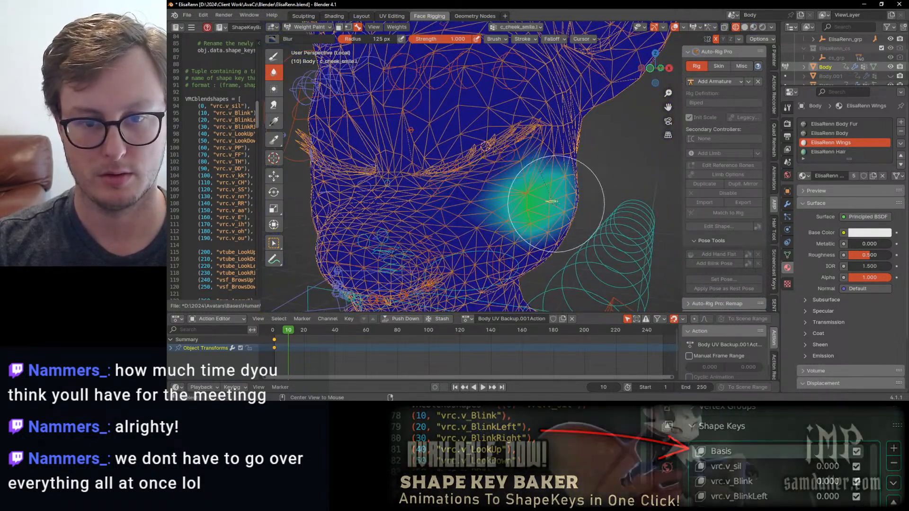
# Apply a linear gradient of weight 0 beside the outer left eyelid corner bone c_eyelid_corner_02.l and switch to the Blur brush.
pyautogui.scroll(2, 556, 203)
pyautogui.scroll(1, 503, 175)
pyautogui.keyDown('alt'); pyautogui.click(503, 170); pyautogui.keyUp('alt')
pyautogui.moveTo(504, 169); pyautogui.dragTo(514, 188, button='middle')
pyautogui.keyDown('alt'); pyautogui.click(553, 145); pyautogui.keyUp('alt')
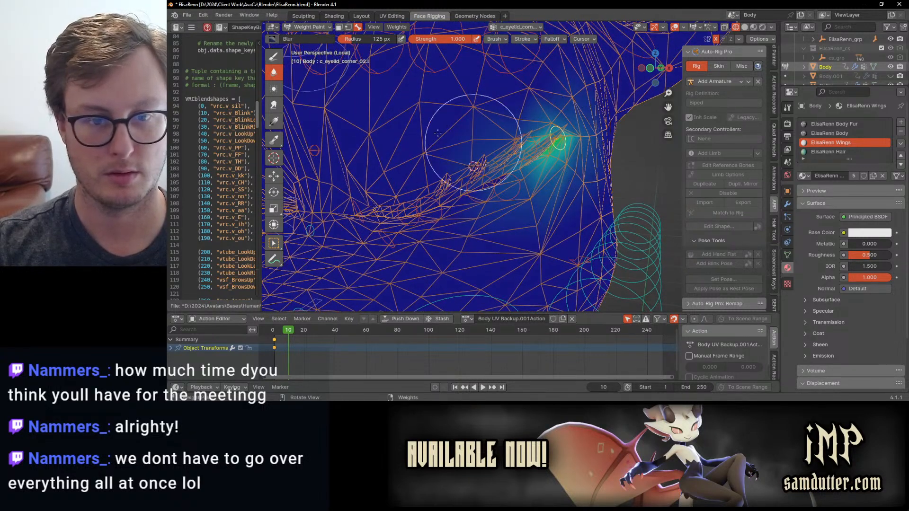
pyautogui.click(280, 57)
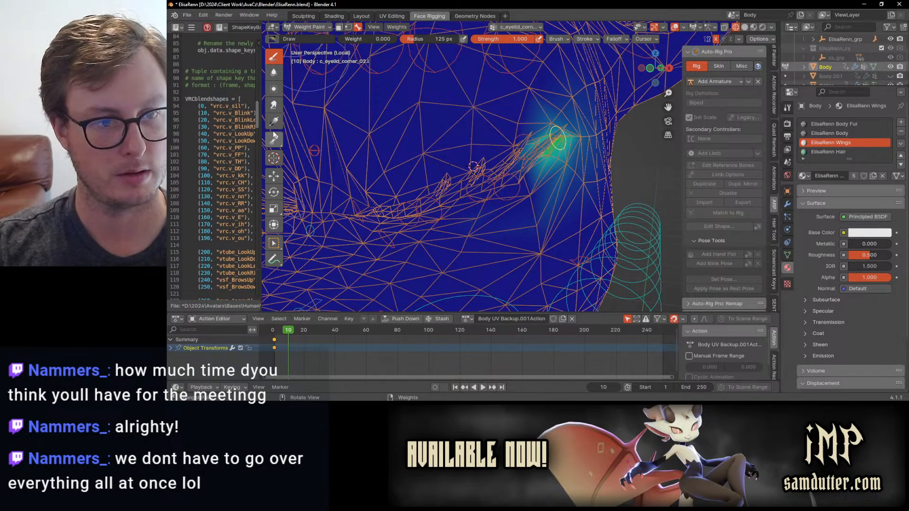
pyautogui.click(274, 124)
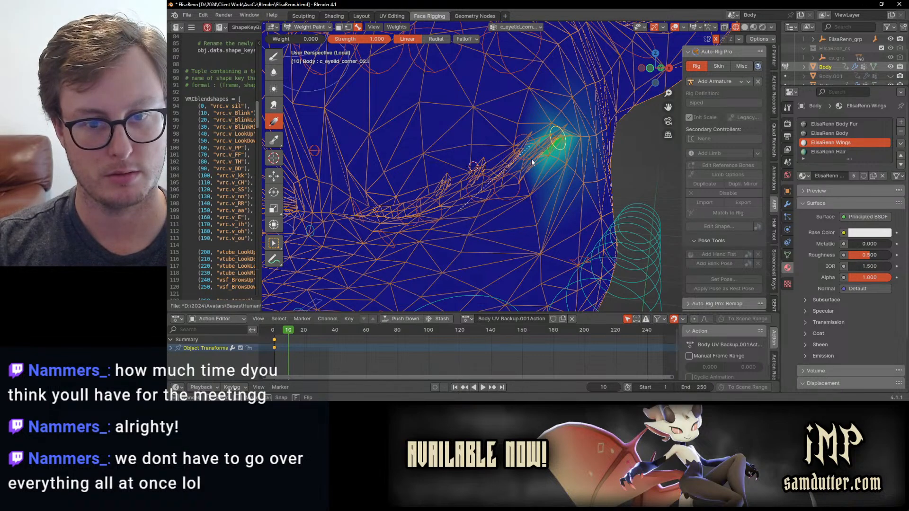
pyautogui.moveTo(531, 150); pyautogui.dragTo(537, 174)
pyautogui.click(273, 71)
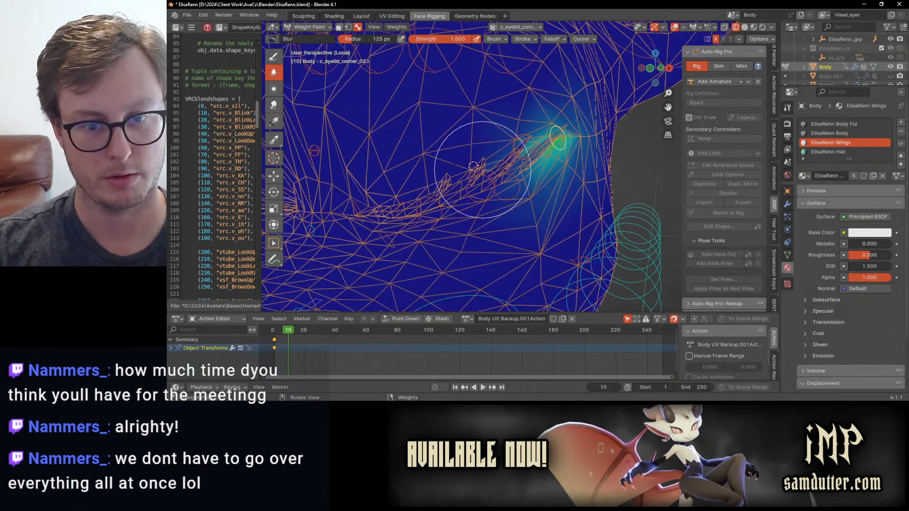
pyautogui.scroll(-5, 506, 173)
pyautogui.scroll(6, 503, 180)
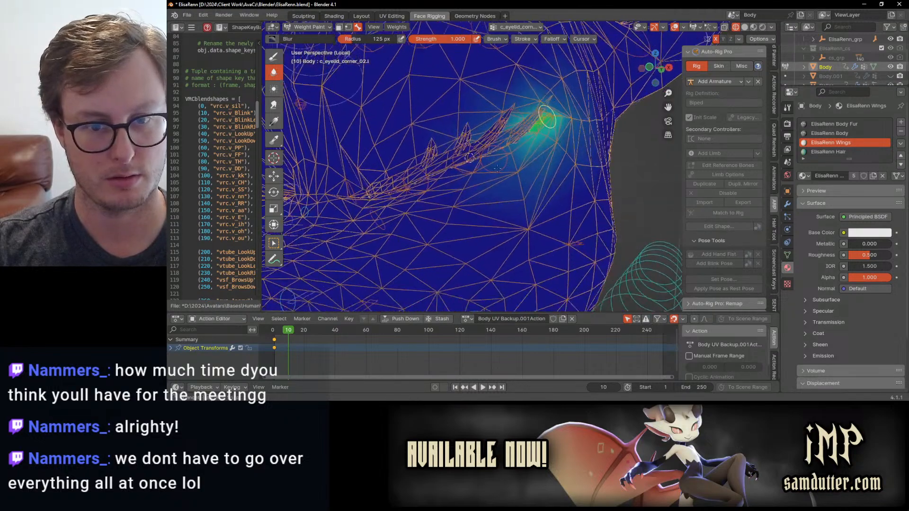
pyautogui.scroll(3, 490, 182)
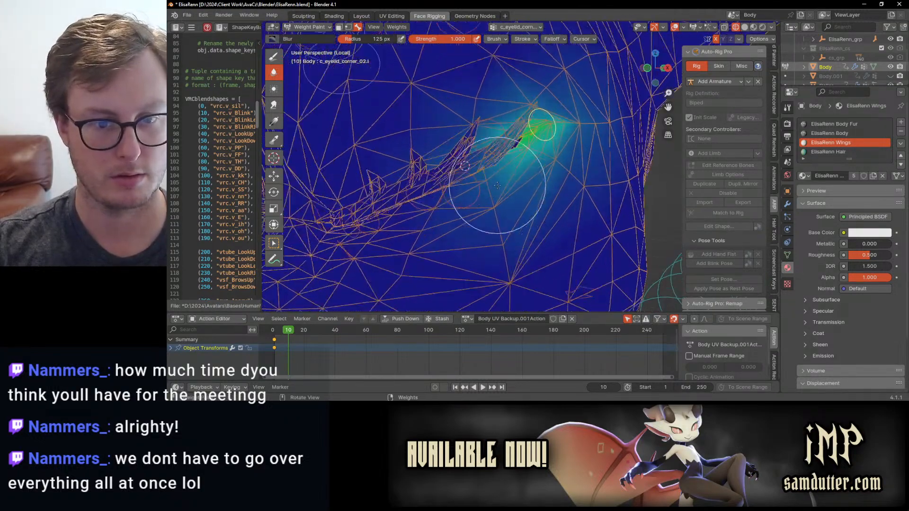
# Paint weight 0 for c_eyebrow_03.l across the left eyelid area with the Draw brush.
pyautogui.moveTo(398, 217); pyautogui.dragTo(530, 171, button='middle')
pyautogui.keyDown('alt'); pyautogui.click(513, 159); pyautogui.keyUp('alt')
pyautogui.keyDown('ctrl'); pyautogui.click(525, 84); pyautogui.keyUp('ctrl')
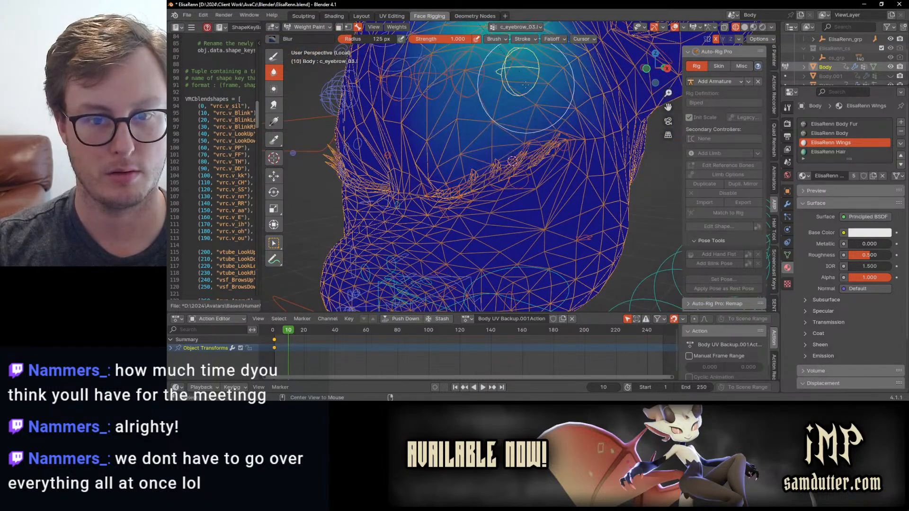
pyautogui.click(274, 57)
pyautogui.moveTo(623, 165)
pyautogui.mouseDown()
pyautogui.moveTo(454, 163)
pyautogui.moveTo(530, 157)
pyautogui.moveTo(461, 163)
pyautogui.mouseUp()
# Check the c_eyebrow_01.l weights, and blur the c_eyebrow_02.l and c_eyebrow_03.l weights above the left eye.
pyautogui.keyDown('ctrl'); pyautogui.click(466, 71); pyautogui.keyUp('ctrl')
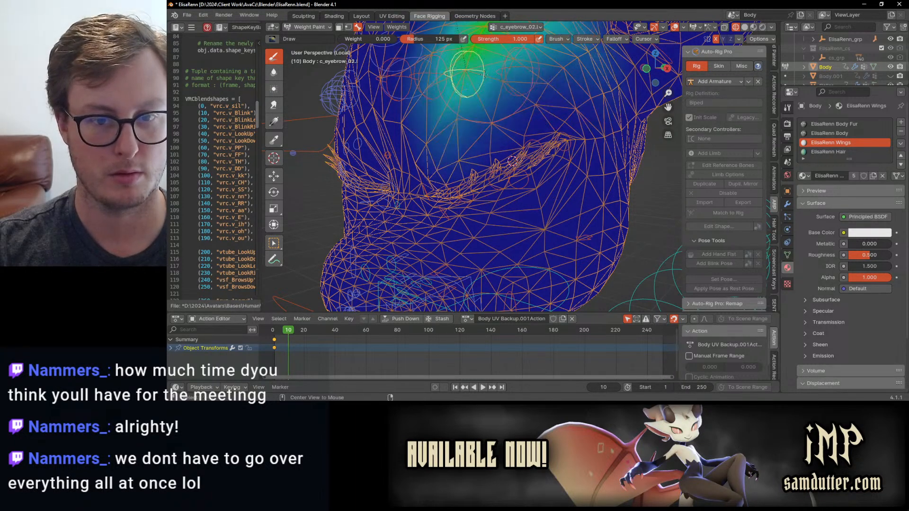
pyautogui.keyDown('alt'); pyautogui.click(429, 96); pyautogui.keyUp('alt')
pyautogui.moveTo(458, 124); pyautogui.dragTo(476, 129, button='middle')
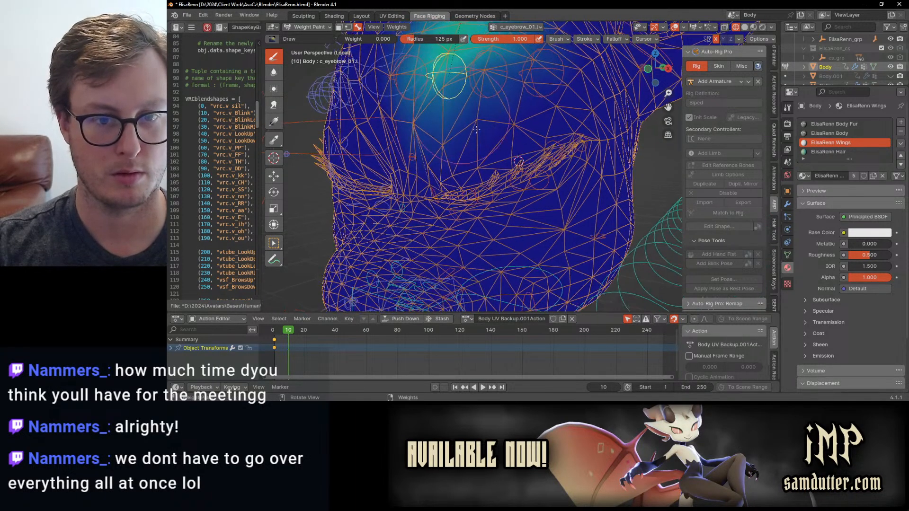
pyautogui.keyDown('alt'); pyautogui.click(484, 94); pyautogui.keyUp('alt')
pyautogui.click(273, 73)
pyautogui.moveTo(503, 84)
pyautogui.mouseDown()
pyautogui.moveTo(448, 90)
pyautogui.moveTo(446, 144)
pyautogui.moveTo(529, 102)
pyautogui.mouseUp()
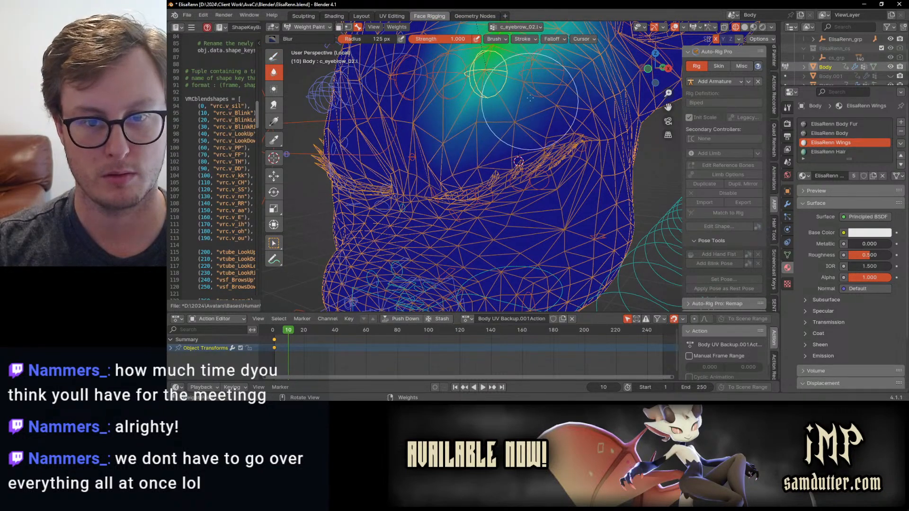
pyautogui.keyDown('alt'); pyautogui.click(534, 93); pyautogui.keyUp('alt')
pyautogui.moveTo(460, 136)
pyautogui.mouseDown()
pyautogui.moveTo(556, 123)
pyautogui.moveTo(461, 132)
pyautogui.mouseUp()
# Return to Object Mode with shaded display, view the closed eyes from the front and side, and save the file.
pyautogui.moveTo(461, 132); pyautogui.dragTo(580, 122, button='middle')
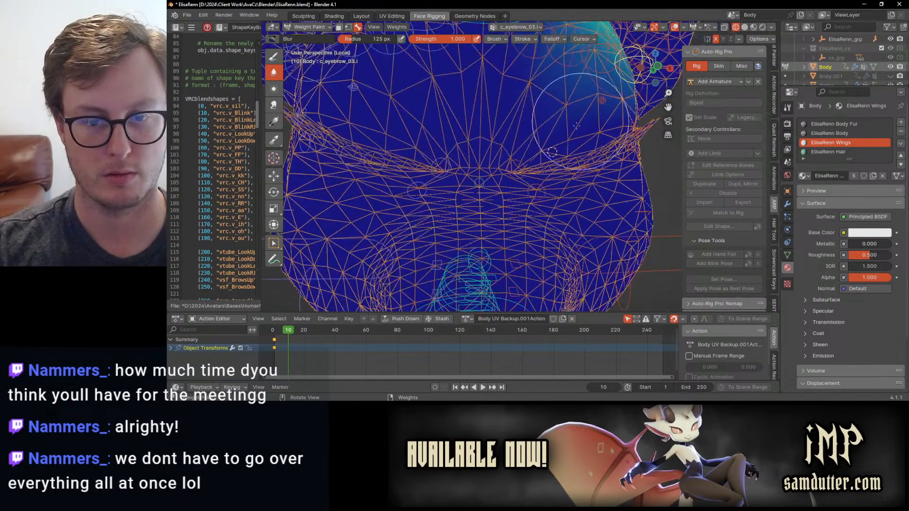
pyautogui.scroll(-2, 579, 122)
pyautogui.hotkey('ctrl', 'Tab')
pyautogui.click(397, 183)
pyautogui.hotkey('shift', 'z')
pyautogui.moveTo(609, 203)
pyautogui.keyDown('shift'); pyautogui.mouseDown(button='middle')
pyautogui.moveTo(511, 211)
pyautogui.moveTo(447, 197)
pyautogui.moveTo(526, 211)
pyautogui.moveTo(450, 254)
pyautogui.moveTo(403, 242)
pyautogui.moveTo(441, 171)
pyautogui.moveTo(520, 141)
pyautogui.moveTo(478, 143)
pyautogui.mouseUp(button='middle'); pyautogui.keyUp('shift')
pyautogui.scroll(6, 571, 202)
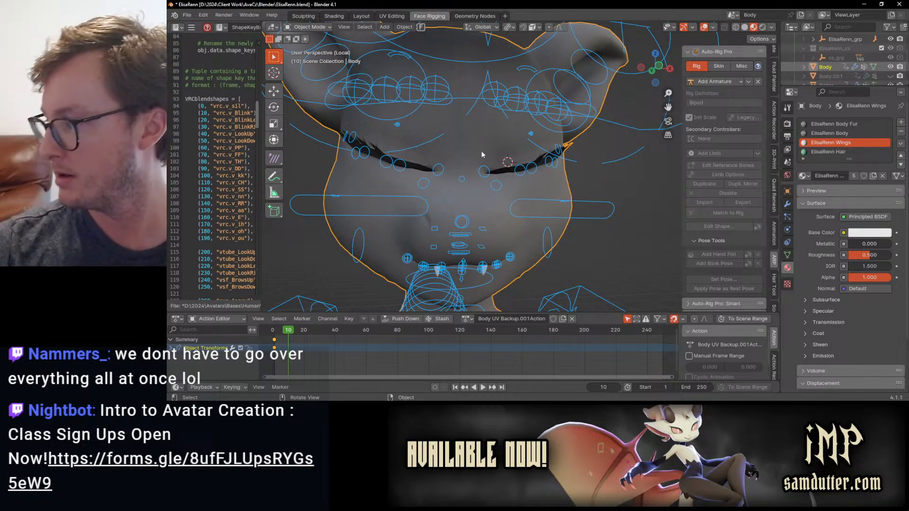
pyautogui.moveTo(489, 110); pyautogui.dragTo(456, 186, button='middle')
pyautogui.hotkey('ctrl', 's')
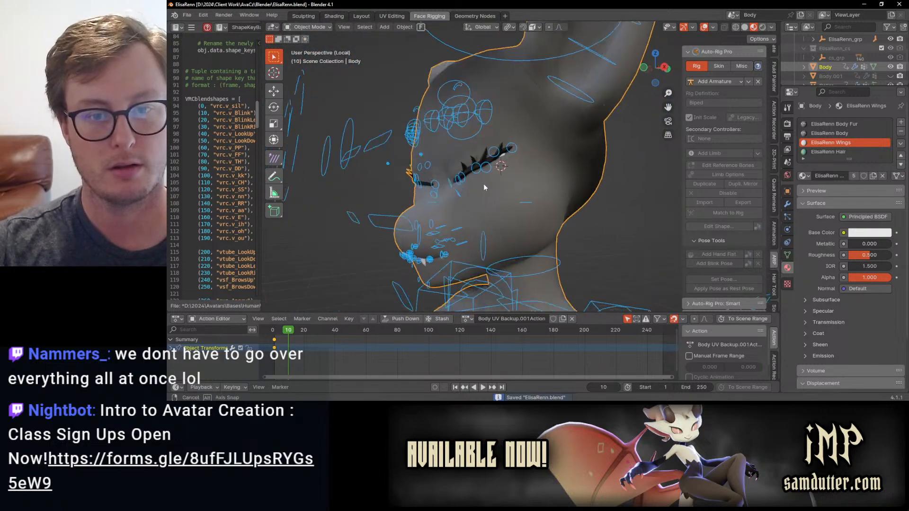
# Put the body in Weight Paint mode with the rig selected and check the c_eyelid_bot_03.l and c_eyelid_top_03.l weights.
pyautogui.scroll(5, 515, 186)
pyautogui.moveTo(515, 185); pyautogui.dragTo(491, 174, button='middle')
pyautogui.scroll(-3, 575, 188)
pyautogui.scroll(3, 472, 198)
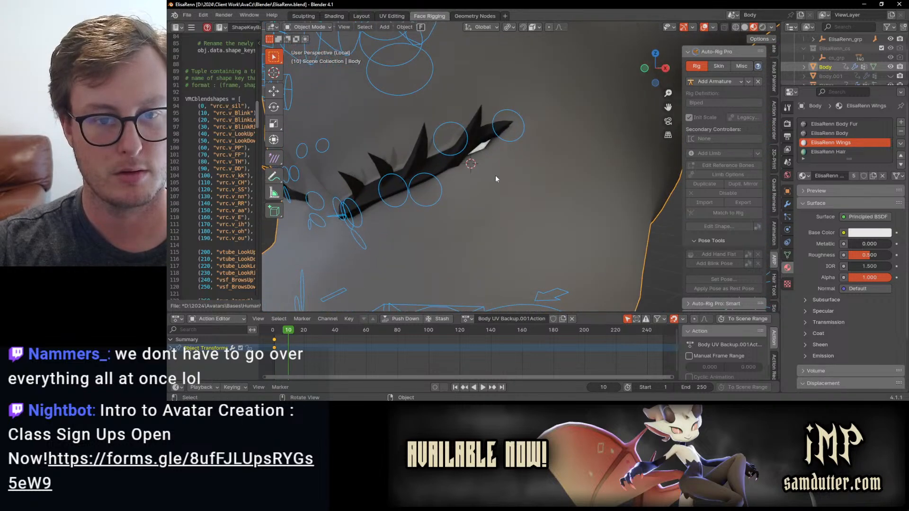
pyautogui.click(552, 185)
pyautogui.click(505, 140)
pyautogui.keyDown('shift'); pyautogui.click(541, 178); pyautogui.keyUp('shift')
pyautogui.hotkey('ctrl', 'Tab')
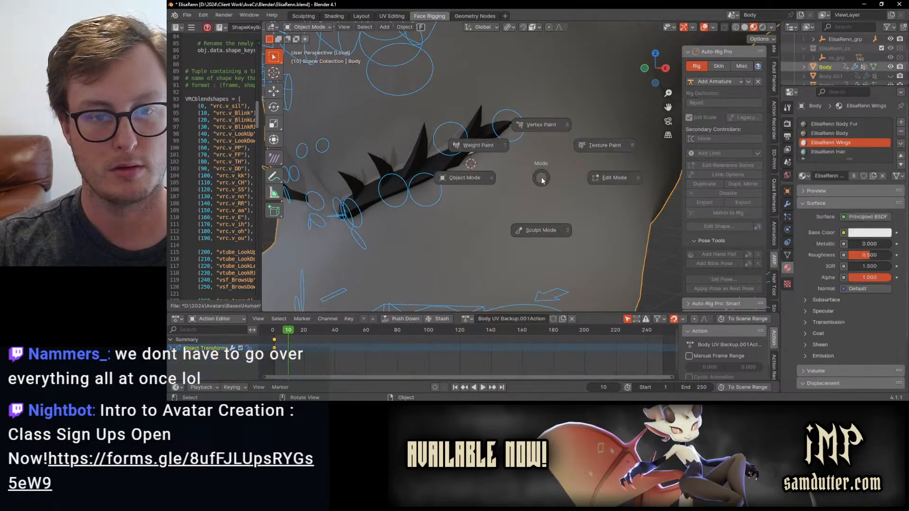
pyautogui.click(511, 150)
pyautogui.keyDown('ctrl'); pyautogui.click(450, 138); pyautogui.keyUp('ctrl')
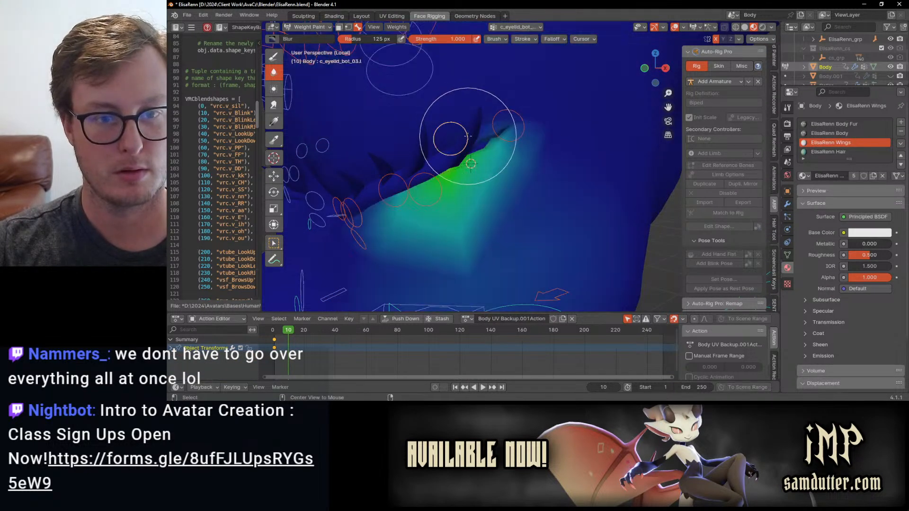
pyautogui.keyDown('ctrl'); pyautogui.click(426, 189); pyautogui.keyUp('ctrl')
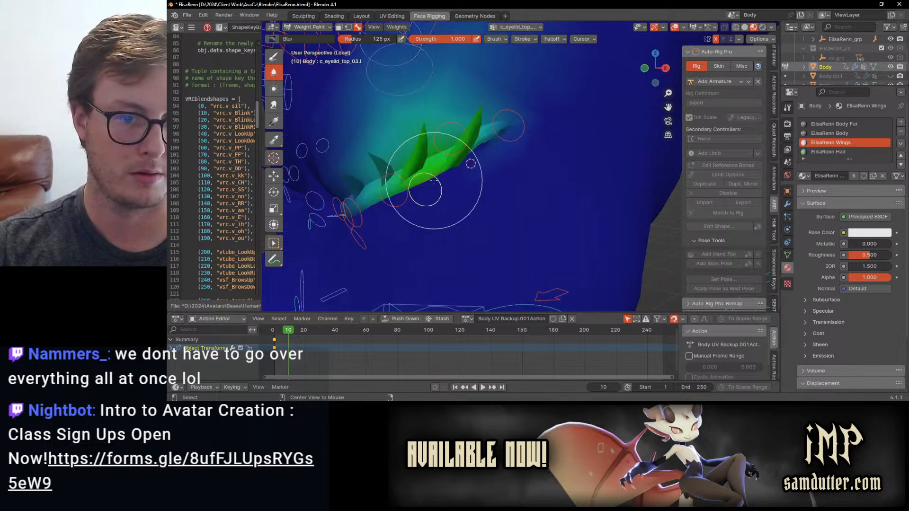
# Fade the c_eyelid_corner_02.l weights with a linear gradient of weight 0 across the left eyelid, and blur the area below the corner.
pyautogui.keyDown('ctrl'); pyautogui.click(507, 126); pyautogui.keyUp('ctrl')
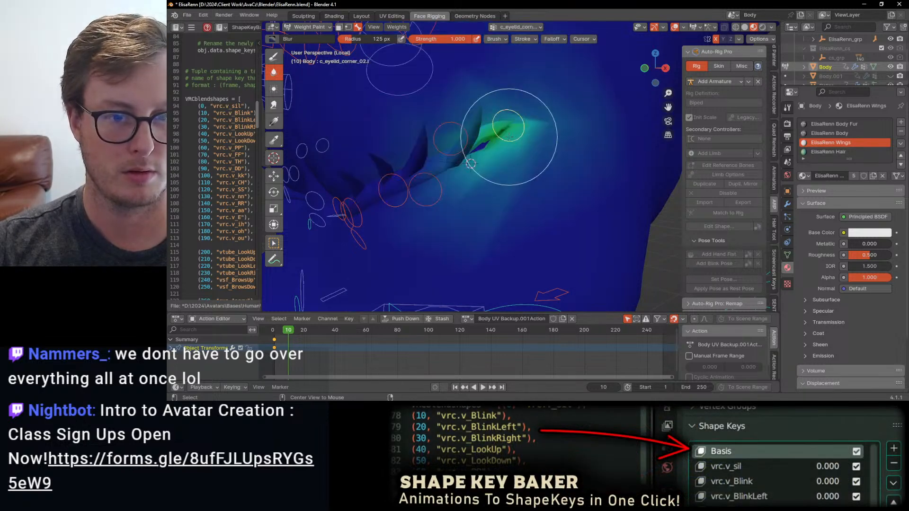
pyautogui.click(273, 121)
pyautogui.moveTo(478, 164); pyautogui.dragTo(483, 153)
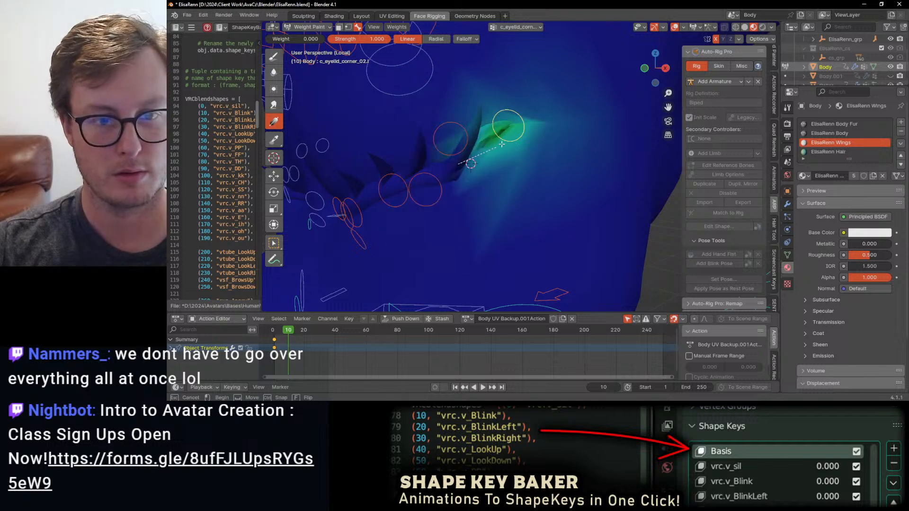
pyautogui.moveTo(519, 123); pyautogui.dragTo(585, 98)
pyautogui.hotkey('ctrl', 'z')
pyautogui.moveTo(369, 202); pyautogui.dragTo(592, 74)
pyautogui.click(274, 72)
pyautogui.moveTo(473, 161); pyautogui.dragTo(493, 172, button='middle')
pyautogui.click(494, 172)
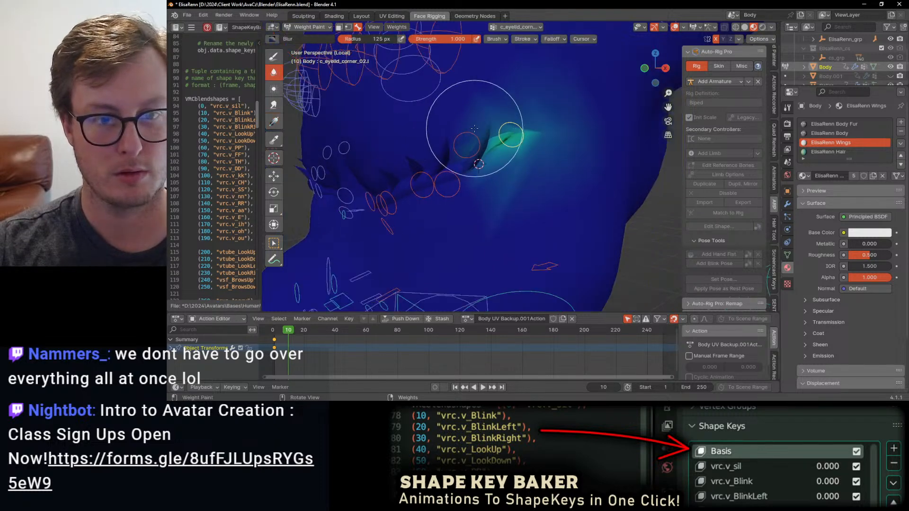
# Return to Object Mode and examine both closed eyes for remaining gaps, up close and from a distance.
pyautogui.scroll(-5, 494, 172)
pyautogui.moveTo(494, 164)
pyautogui.mouseDown(button='middle')
pyautogui.moveTo(583, 169)
pyautogui.moveTo(553, 156)
pyautogui.moveTo(512, 172)
pyautogui.moveTo(542, 176)
pyautogui.moveTo(519, 195)
pyautogui.moveTo(490, 194)
pyautogui.moveTo(564, 181)
pyautogui.moveTo(521, 177)
pyautogui.moveTo(506, 188)
pyautogui.moveTo(564, 192)
pyautogui.moveTo(515, 194)
pyautogui.mouseUp(button='middle')
pyautogui.scroll(4, 512, 172)
pyautogui.hotkey('ctrl', 'Tab')
pyautogui.scroll(-5, 487, 156)
pyautogui.scroll(5, 521, 199)
pyautogui.scroll(-4, 530, 189)
pyautogui.scroll(2, 522, 191)
pyautogui.scroll(5, 481, 187)
pyautogui.scroll(-6, 511, 195)
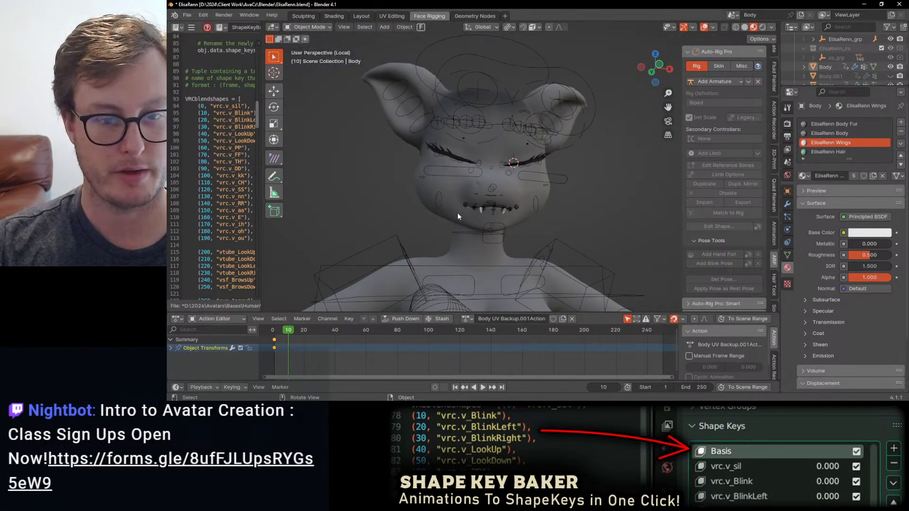
# Put ElisaRenn_rig in Pose Mode and copy the closed pose of the left upper and lower eyelid controllers at frame 10.
pyautogui.click(534, 173)
pyautogui.scroll(2, 534, 172)
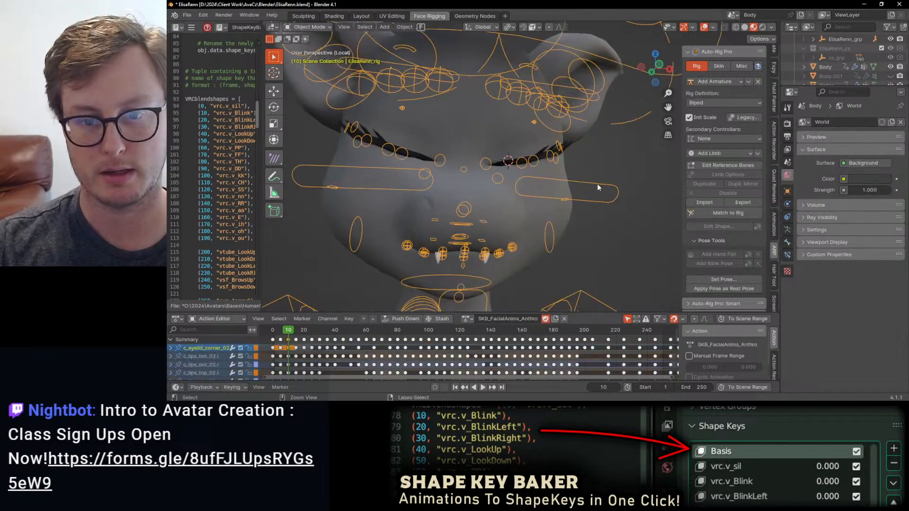
pyautogui.hotkey('ctrl', 'Tab')
pyautogui.click(594, 185)
pyautogui.keyDown('shift'); pyautogui.click(600, 105); pyautogui.keyUp('shift')
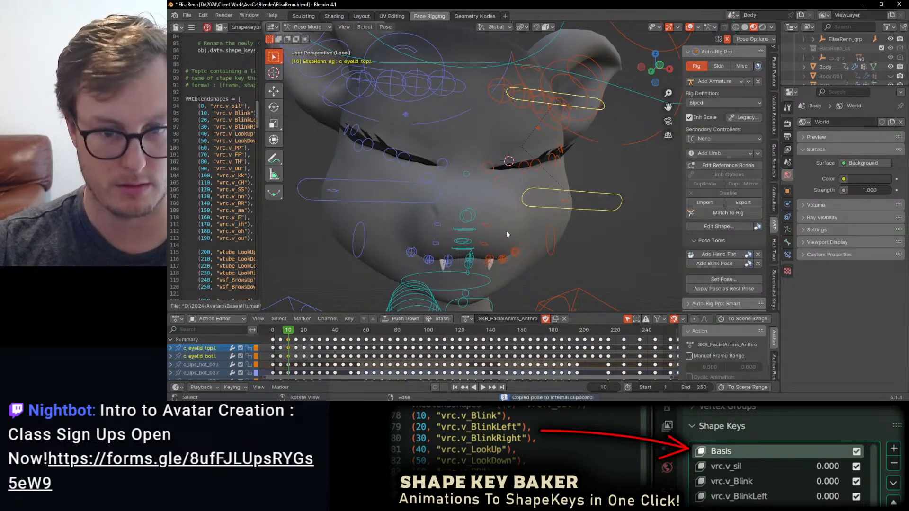
# At frame 20, reset all pose controls, paste the copied left eyelid pose, and keyframe it.
pyautogui.press('space')
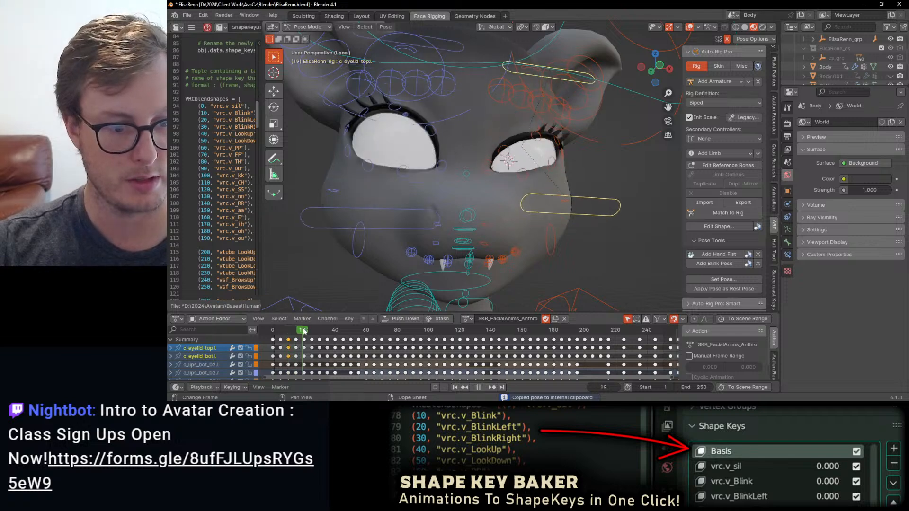
pyautogui.press('a')
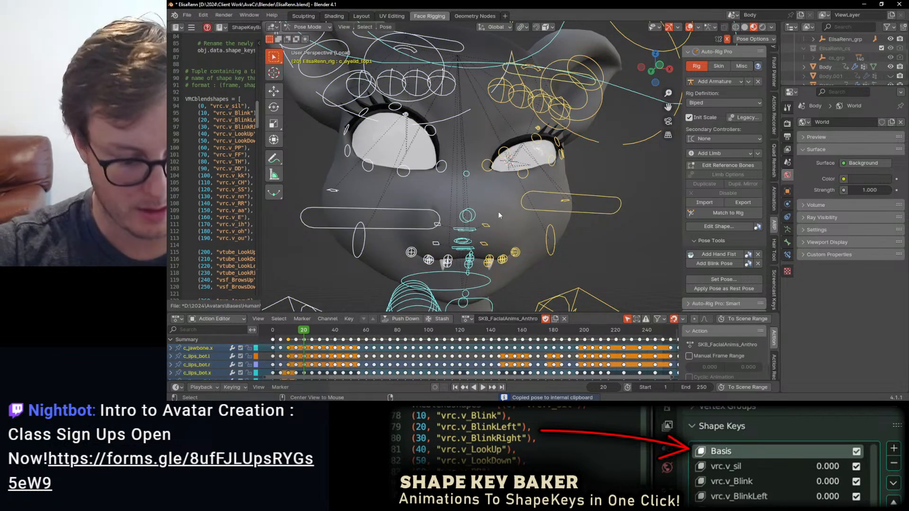
pyautogui.hotkey('ctrl', 'shift', 'v')
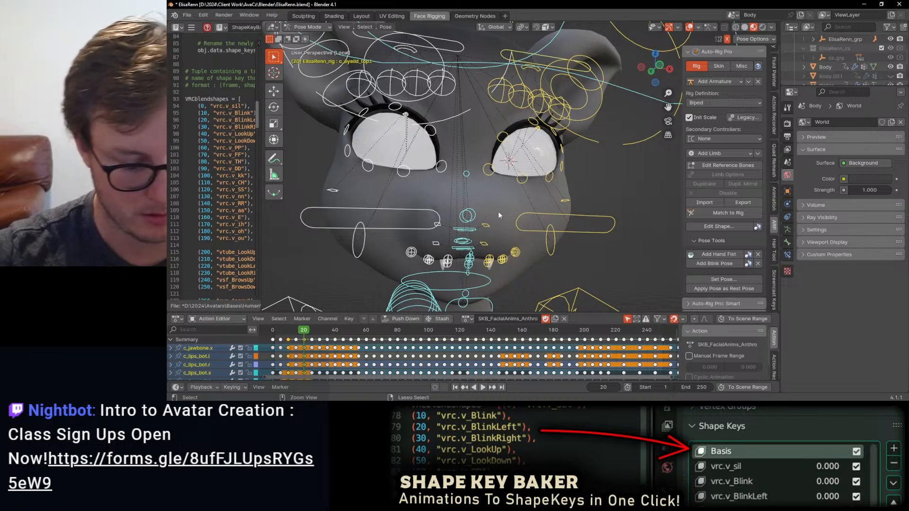
pyautogui.hotkey('ctrl', 'v')
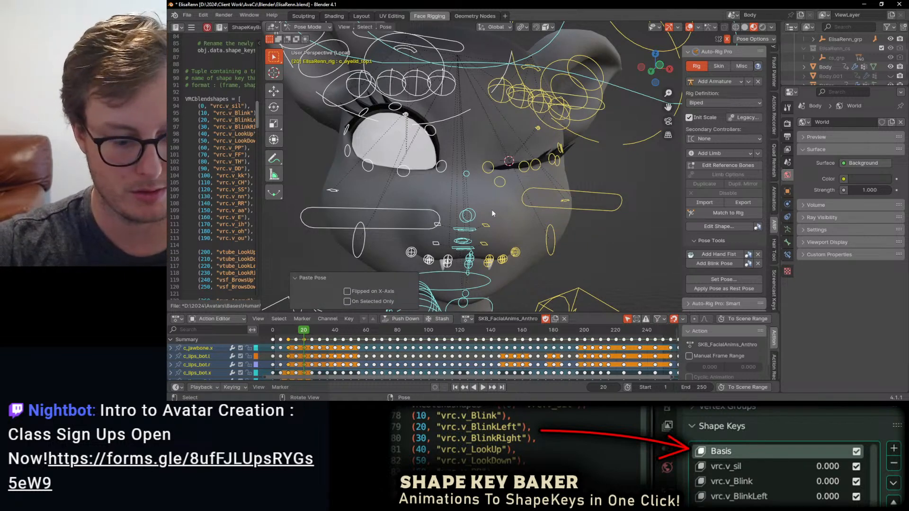
pyautogui.press('i')
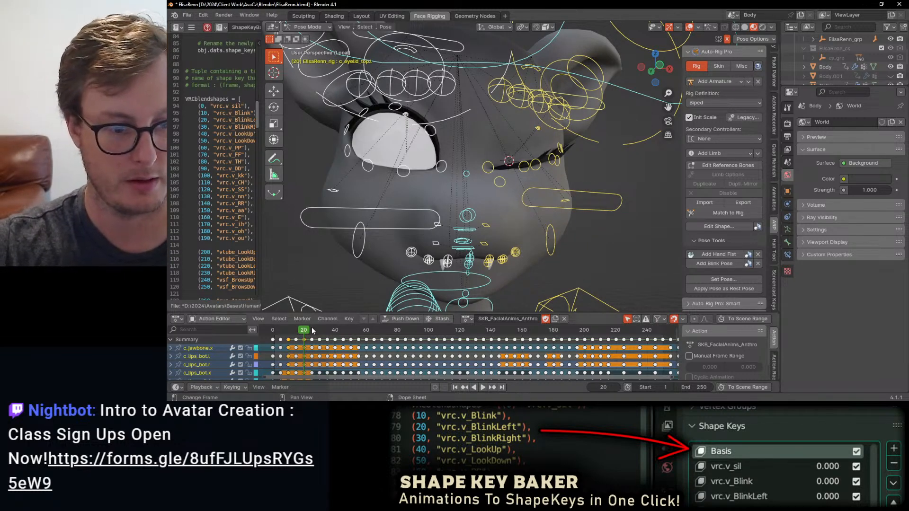
# At frame 30, reset all pose controls, paste the eyelid pose flipped on the X axis, and keyframe it.
pyautogui.moveTo(311, 328); pyautogui.dragTo(320, 328)
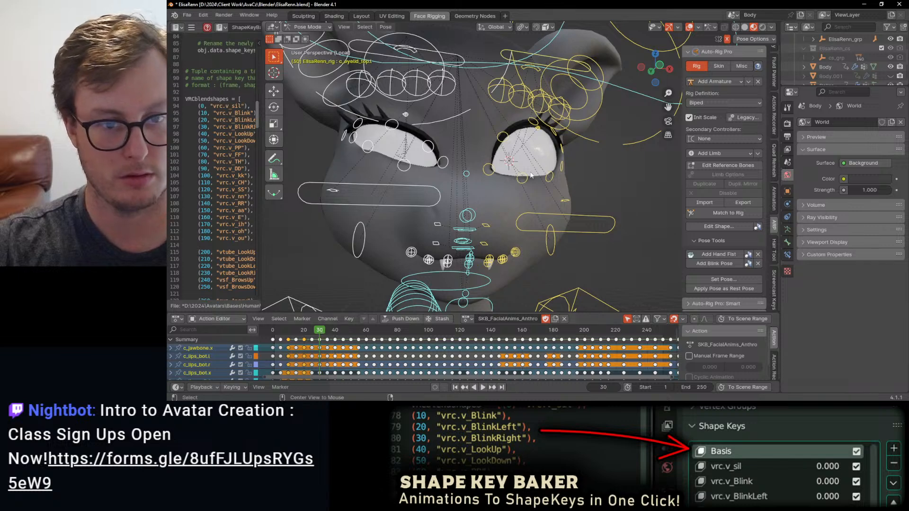
pyautogui.hotkey('alt', 'r')
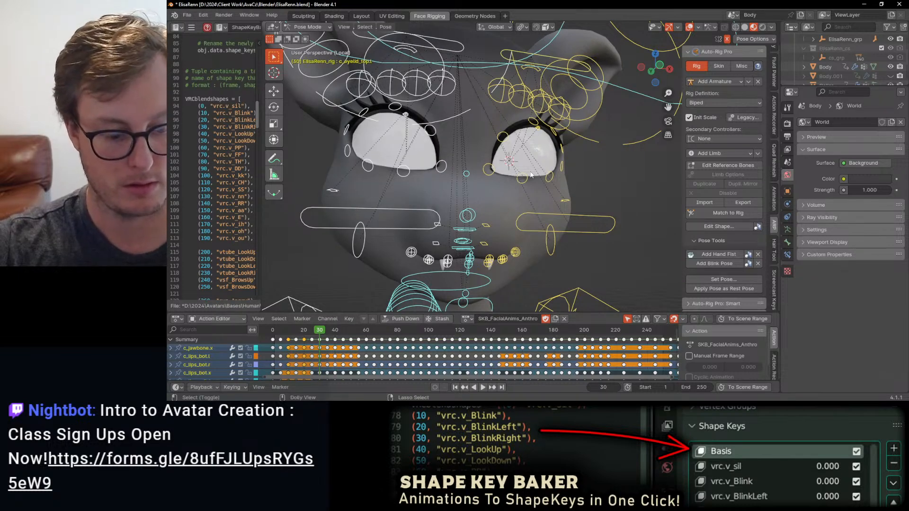
pyautogui.hotkey('ctrl', 'shift', 'v')
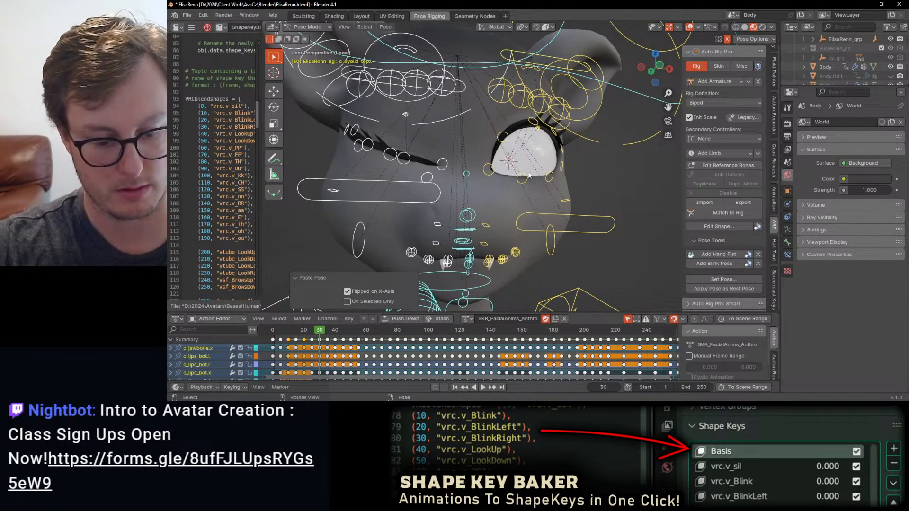
pyautogui.press('i')
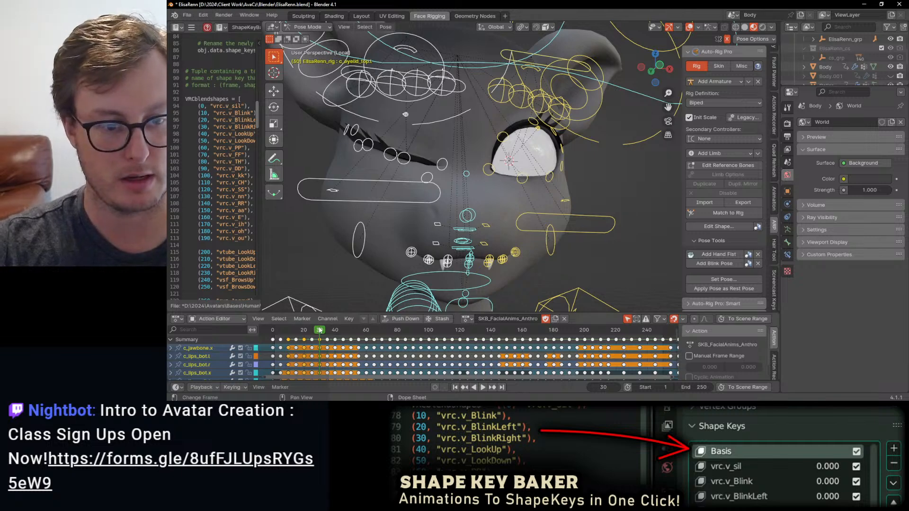
# At frame 40, raise the c_eye_target.x controller about 0.22 m along global Z for the look-up pose.
pyautogui.press('space')
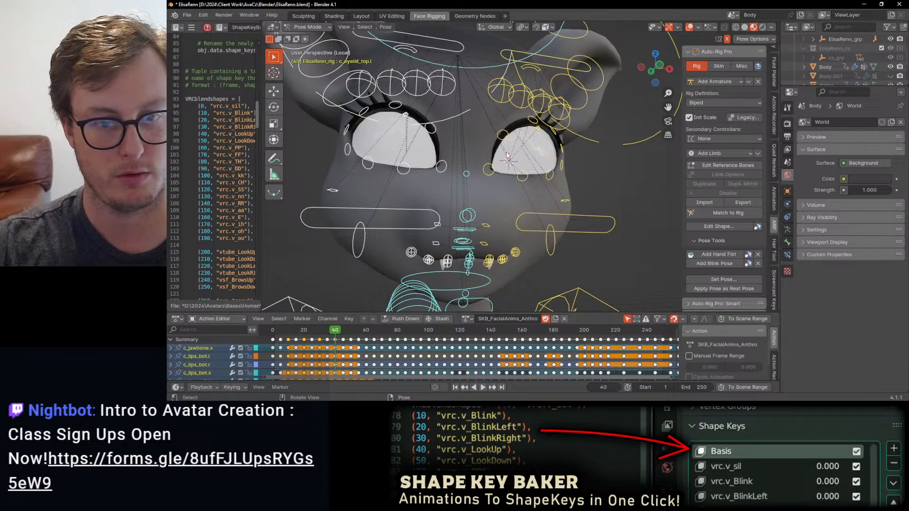
pyautogui.scroll(-5, 502, 160)
pyautogui.hotkey('ctrl', 'Tab')
pyautogui.hotkey('ctrl', 'Tab')
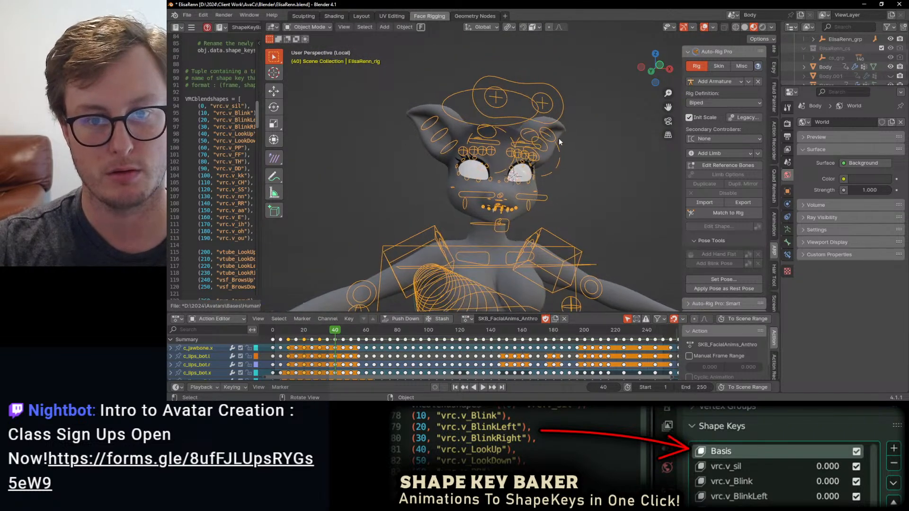
pyautogui.click(555, 121)
pyautogui.press('g')
pyautogui.press('z')
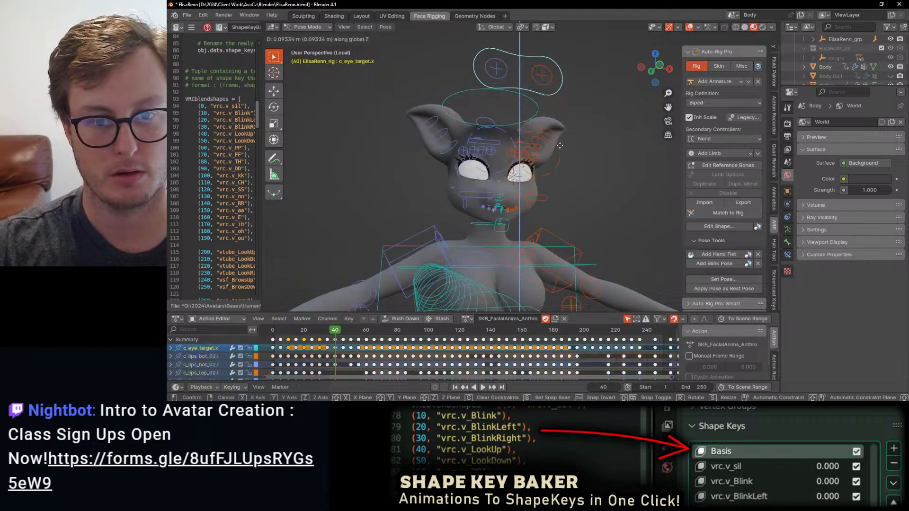
pyautogui.click(554, 115)
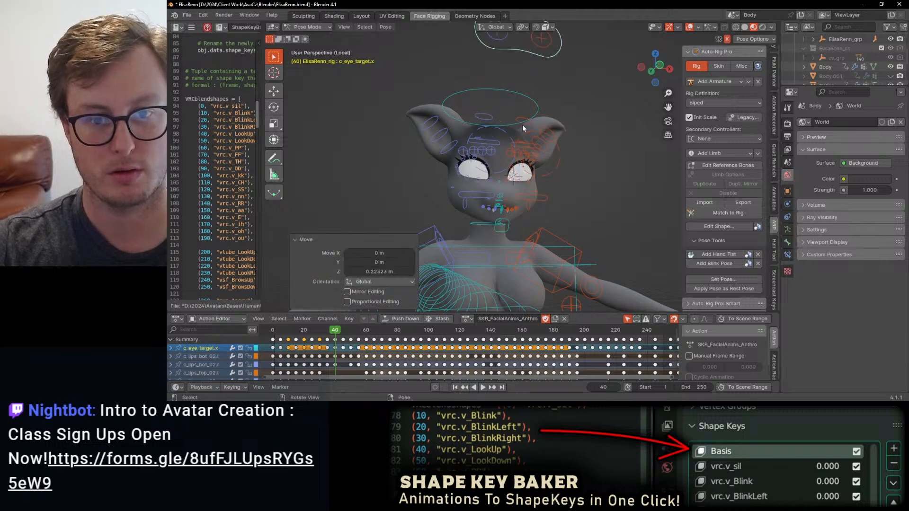
# Move the raised eye target about 0.21 m along global Y and keyframe it at frame 40.
pyautogui.moveTo(553, 115); pyautogui.dragTo(552, 122, button='middle')
pyautogui.press('g')
pyautogui.press('y')
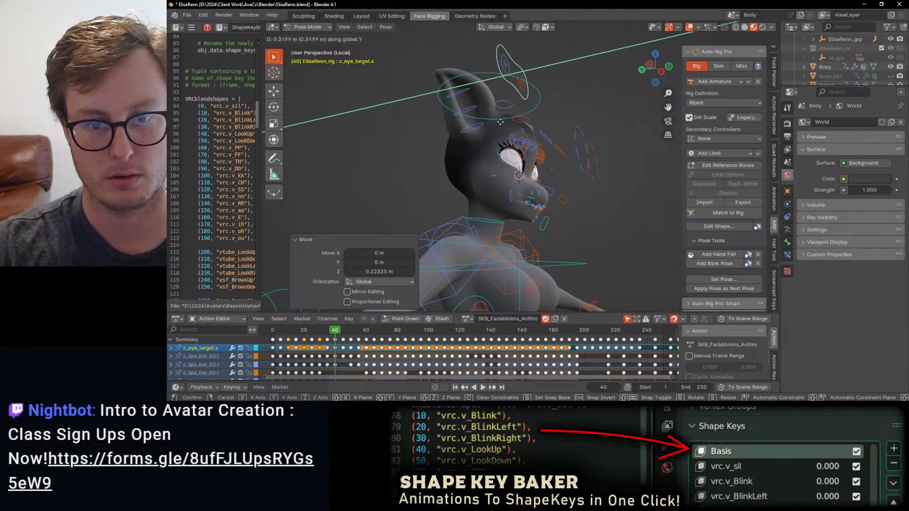
pyautogui.click(523, 152)
pyautogui.moveTo(551, 177); pyautogui.dragTo(521, 193, button='middle')
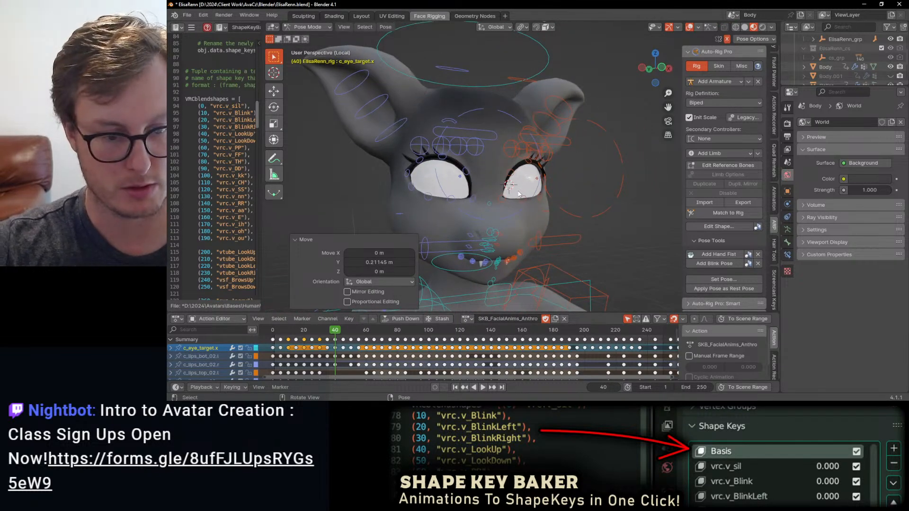
# At frame 50, lower the eye target about 0.089 m along global Z, shift it along global Y, and keyframe it.
pyautogui.press('space')
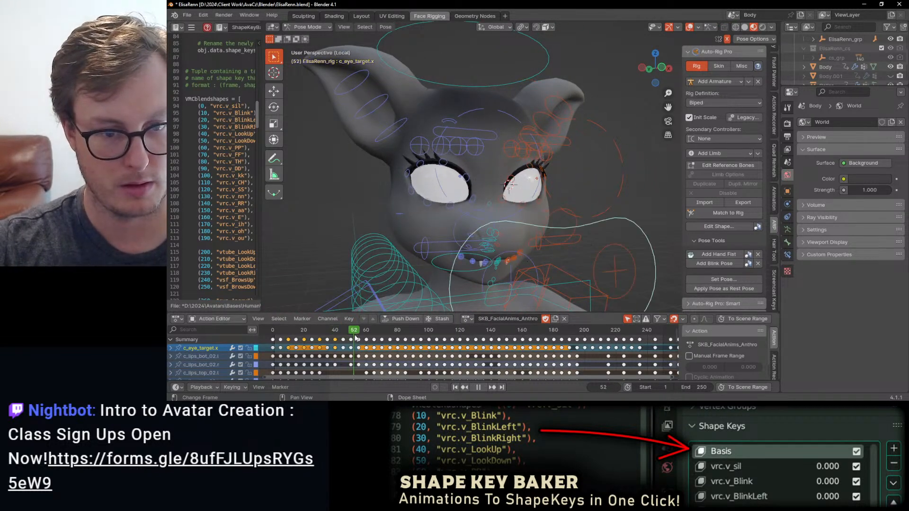
pyautogui.moveTo(353, 339)
pyautogui.mouseDown()
pyautogui.moveTo(341, 338)
pyautogui.moveTo(350, 339)
pyautogui.mouseUp()
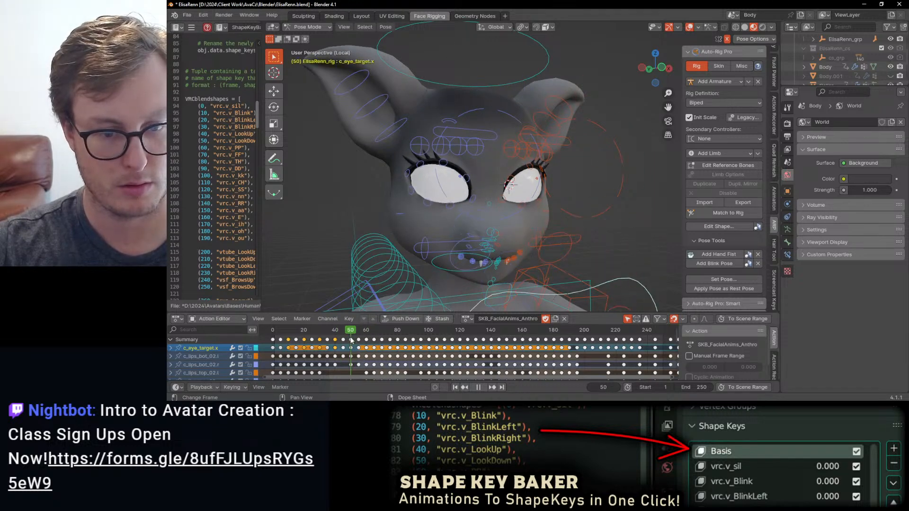
pyautogui.press('g')
pyautogui.press('z')
pyautogui.click(544, 261)
pyautogui.moveTo(544, 260); pyautogui.dragTo(582, 264, button='middle')
pyautogui.press('g')
pyautogui.press('y')
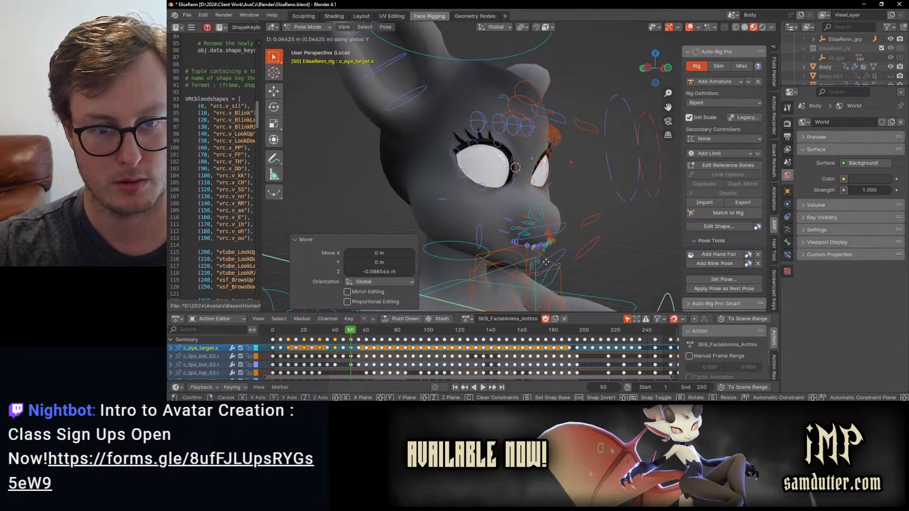
pyautogui.click(545, 261)
pyautogui.press('i')
# Check the script's shape key list and go to frame 60 to view the vrc.v_PP mouth pose from the front.
pyautogui.press('space')
pyautogui.moveTo(425, 335); pyautogui.dragTo(358, 340)
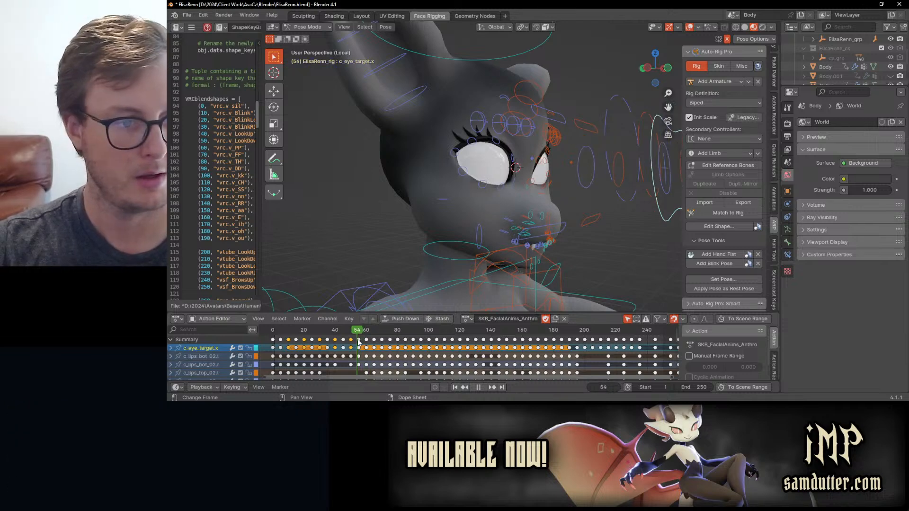
pyautogui.scroll(-2, 223, 161)
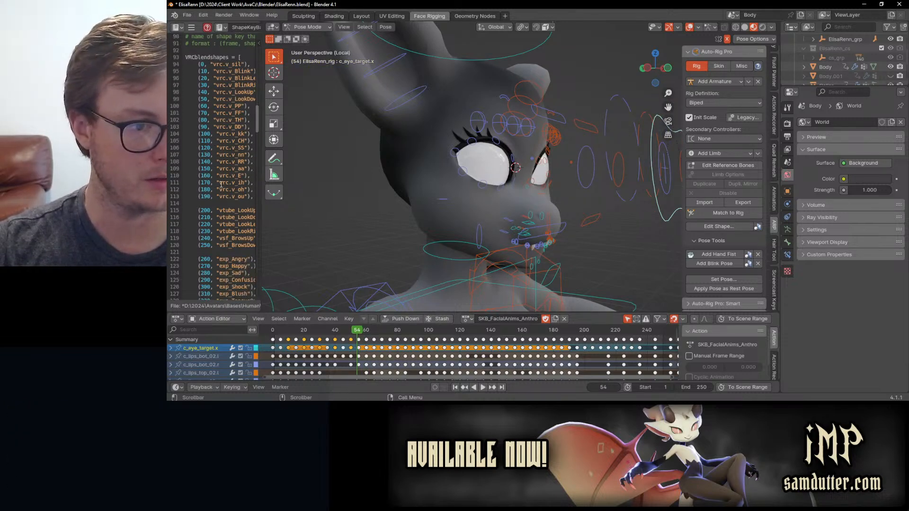
pyautogui.scroll(4, 328, 349)
pyautogui.scroll(2, 329, 349)
pyautogui.moveTo(284, 349); pyautogui.dragTo(369, 349, button='middle')
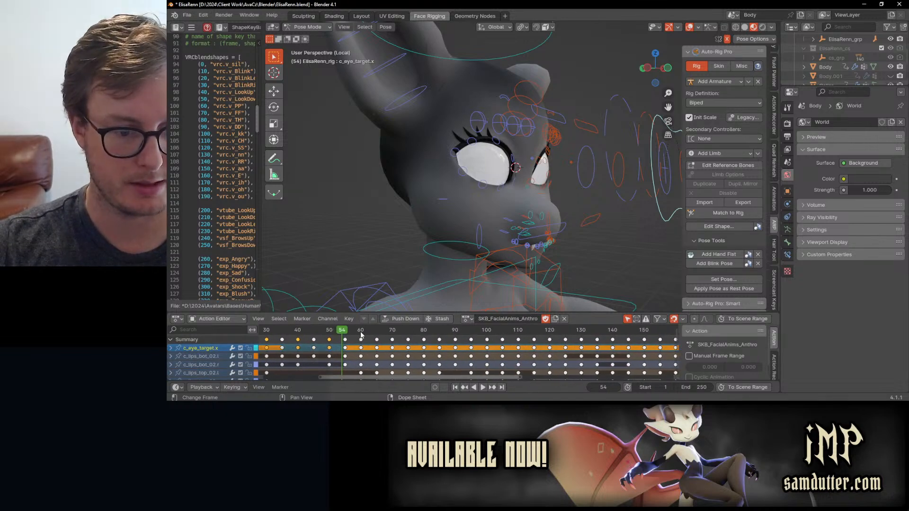
pyautogui.click(361, 334)
pyautogui.moveTo(450, 293); pyautogui.dragTo(493, 195, button='middle')
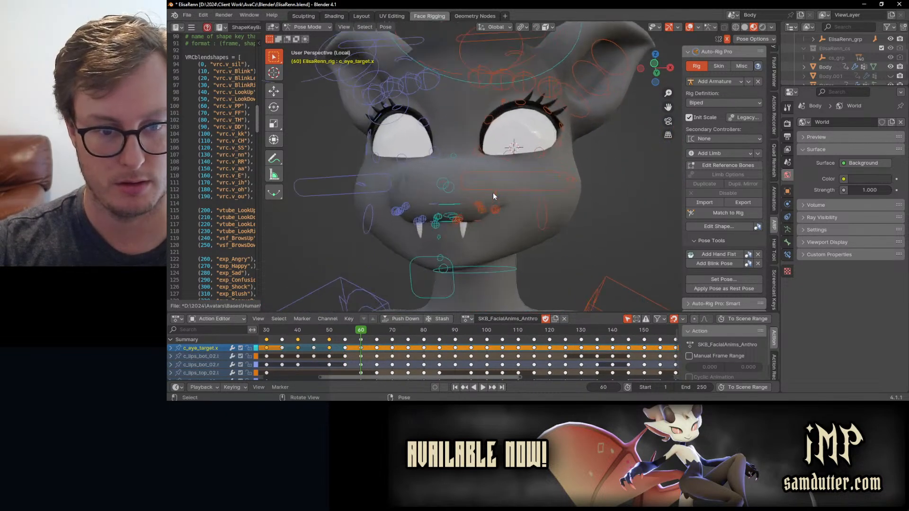
# Go to frame 70 and examine the lips and teeth of the vrc.v_FF mouth pose up close.
pyautogui.scroll(2, 365, 302)
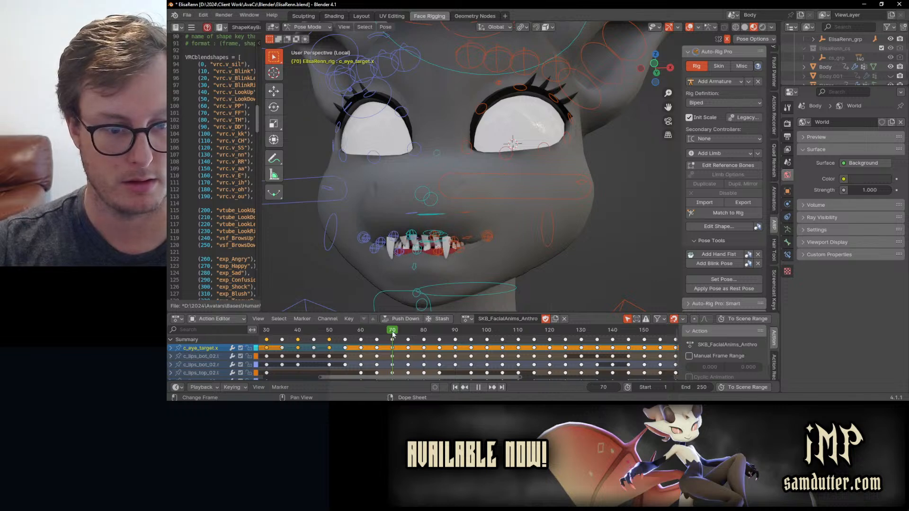
pyautogui.press('space')
pyautogui.scroll(5, 463, 214)
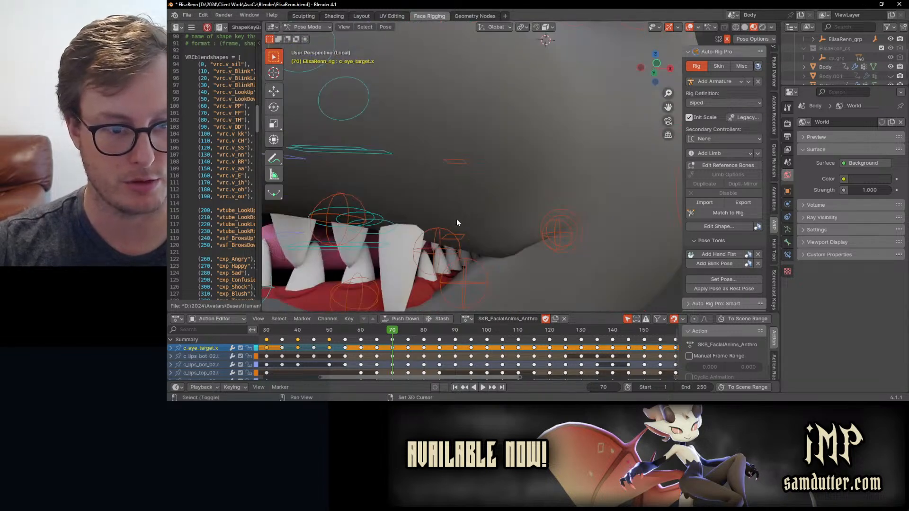
pyautogui.moveTo(490, 212); pyautogui.dragTo(507, 208, button='middle')
pyautogui.scroll(-4, 465, 207)
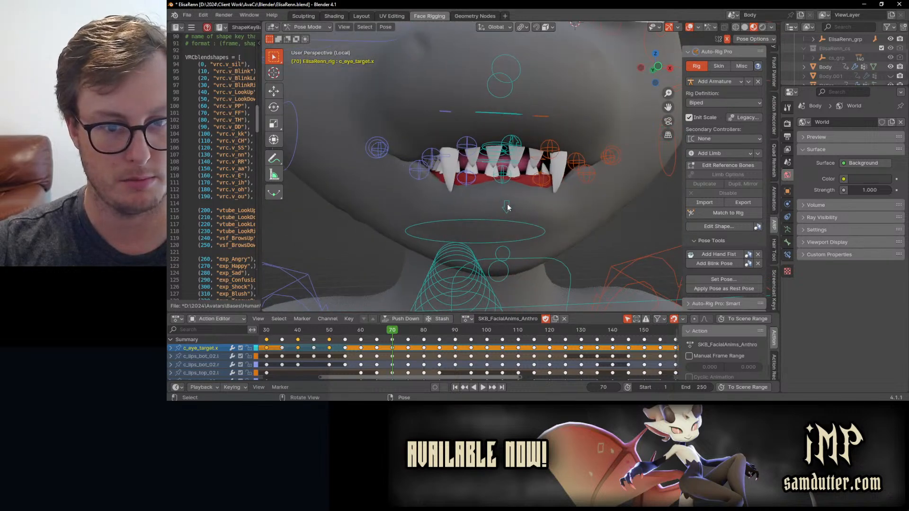
# Relax the vrc.v_FF pose of all face bones at frame 70 toward the breakdown with a factor of 0.74.
pyautogui.press('a')
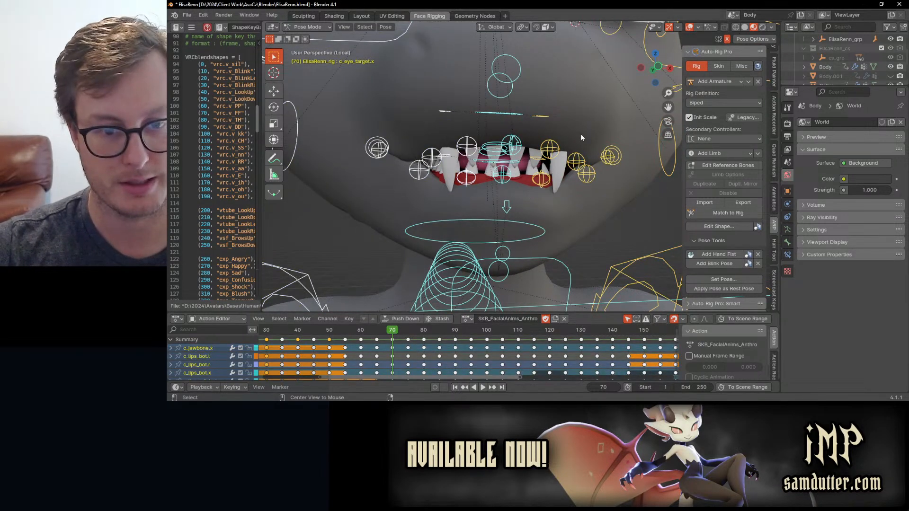
pyautogui.hotkey('alt', 'e')
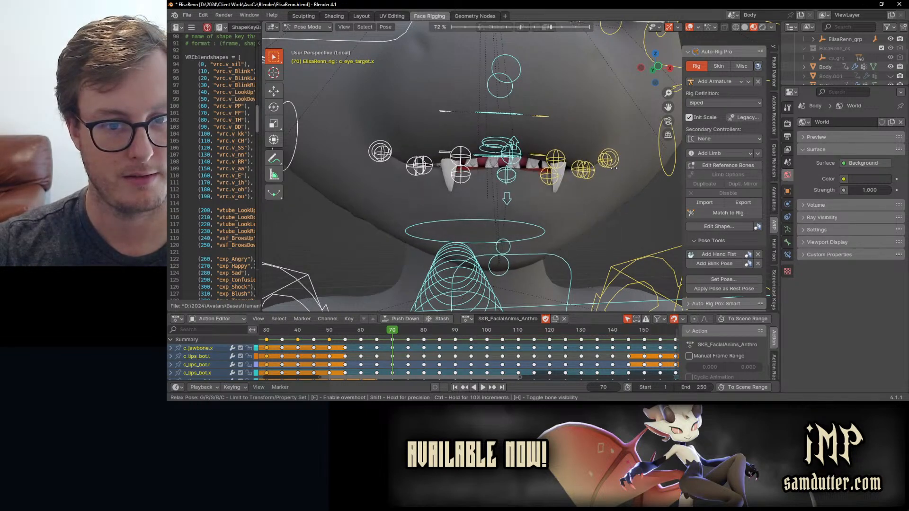
pyautogui.click(614, 171)
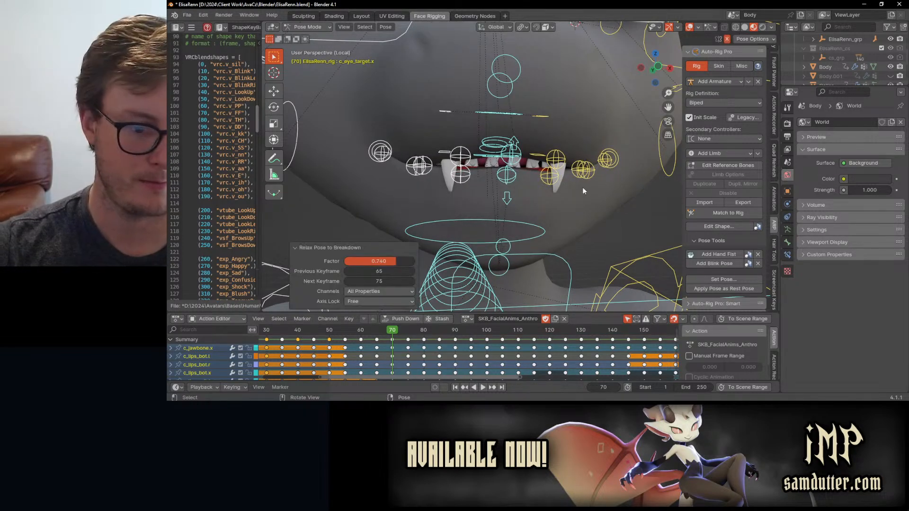
# Raise the lower-lip centre control about 0.0024 m and lower the smile corner control about 0.0022 m along global Z.
pyautogui.click(515, 174)
pyautogui.press('g')
pyautogui.press('z')
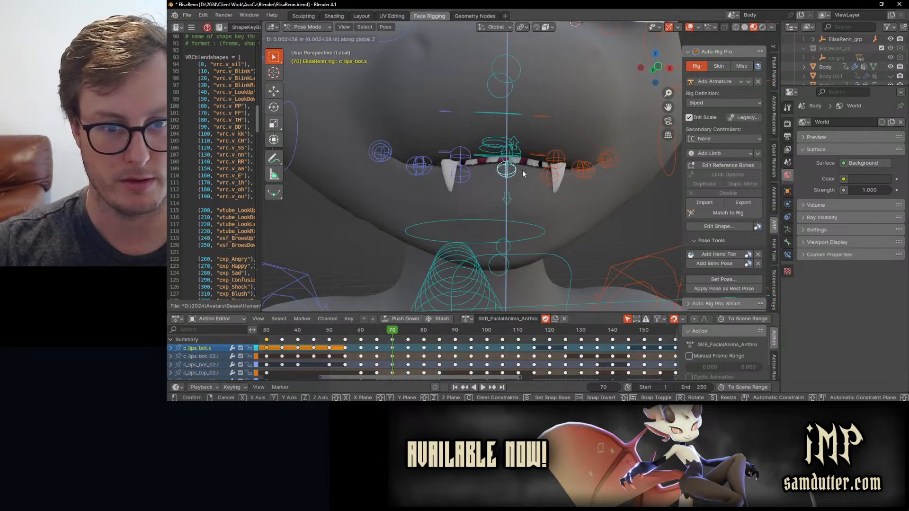
pyautogui.click(514, 169)
pyautogui.click(607, 160)
pyautogui.press('g')
pyautogui.press('z')
pyautogui.click(550, 170)
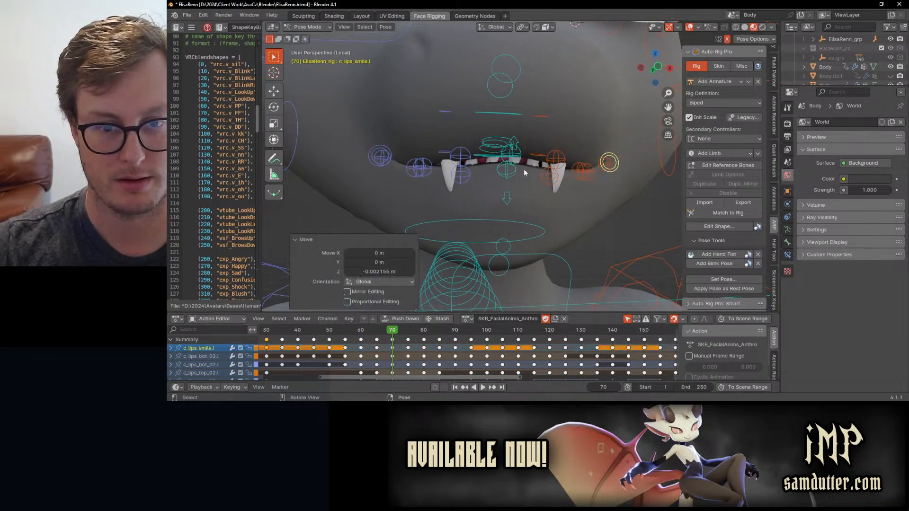
# Shift the upper side-lip control outward about 0.003 m and raise the upper-lip centre control about 0.002 m along global Z.
pyautogui.click(554, 156)
pyautogui.press('g')
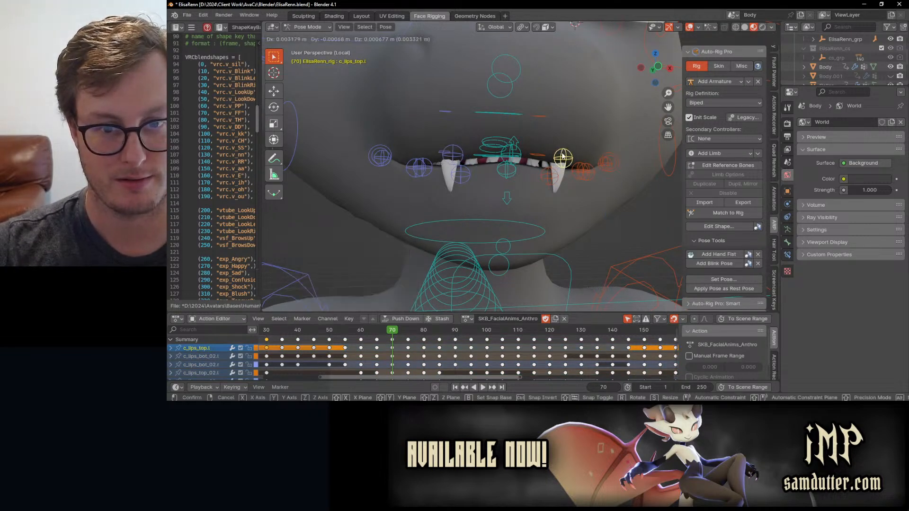
pyautogui.click(561, 153)
pyautogui.click(514, 156)
pyautogui.press('g')
pyautogui.press('z')
pyautogui.click(515, 151)
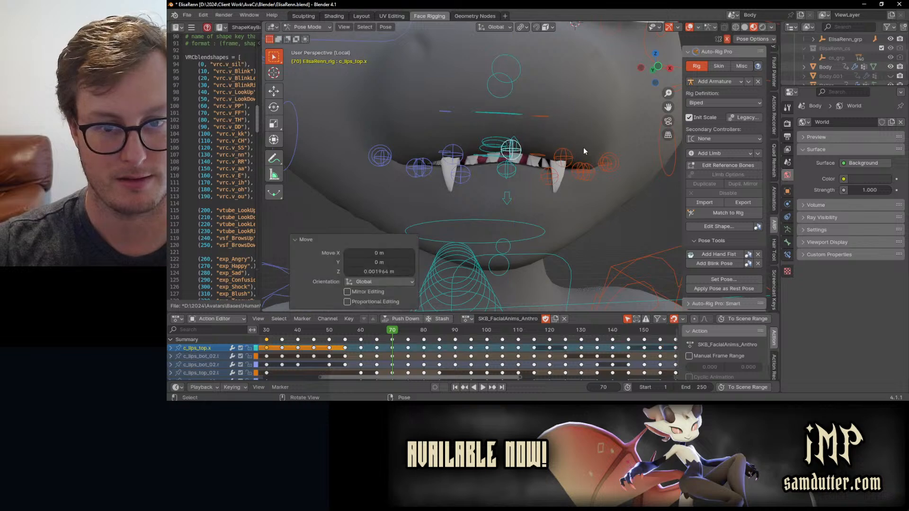
# Add the upper side-lip control to the selection and raise both upper-lip controls about 0.0019 m along global Z.
pyautogui.keyDown('shift'); pyautogui.click(569, 151); pyautogui.keyUp('shift')
pyautogui.press('g')
pyautogui.press('z')
pyautogui.click(570, 148)
# Shift the lower-lip centre control slightly along global Y and keyframe all bones at frame 70.
pyautogui.click(516, 169)
pyautogui.moveTo(516, 170)
pyautogui.mouseDown(button='middle')
pyautogui.moveTo(590, 174)
pyautogui.moveTo(532, 164)
pyautogui.mouseUp(button='middle')
pyautogui.press('g')
pyautogui.press('y')
pyautogui.click(611, 156)
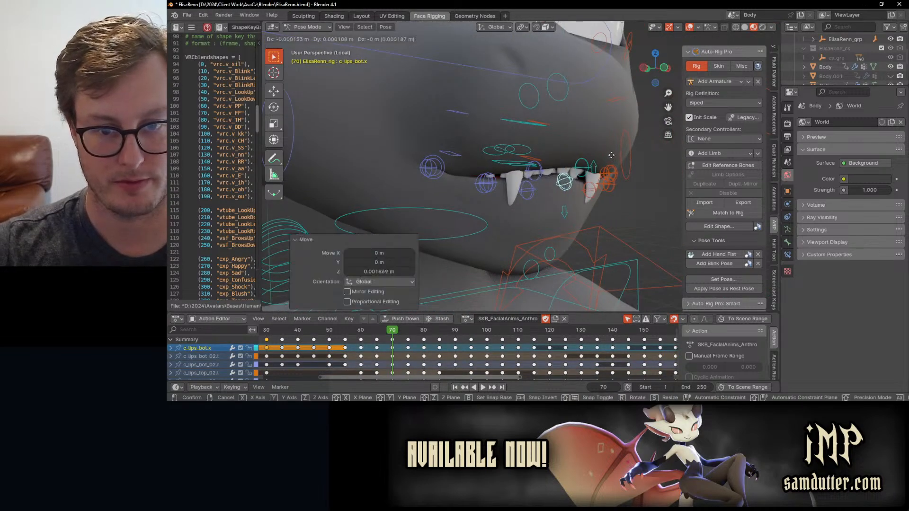
pyautogui.moveTo(611, 155); pyautogui.dragTo(524, 176, button='middle')
pyautogui.press('a')
pyautogui.press('i')
# At frame 80, relax the vrc.v_TH pose of all bones with a factor of 0.33 and show the side view in wireframe.
pyautogui.scroll(-2, 524, 176)
pyautogui.moveTo(404, 329); pyautogui.dragTo(423, 331)
pyautogui.moveTo(475, 249); pyautogui.dragTo(532, 185, button='middle')
pyautogui.press('KP_3')
pyautogui.scroll(3, 472, 186)
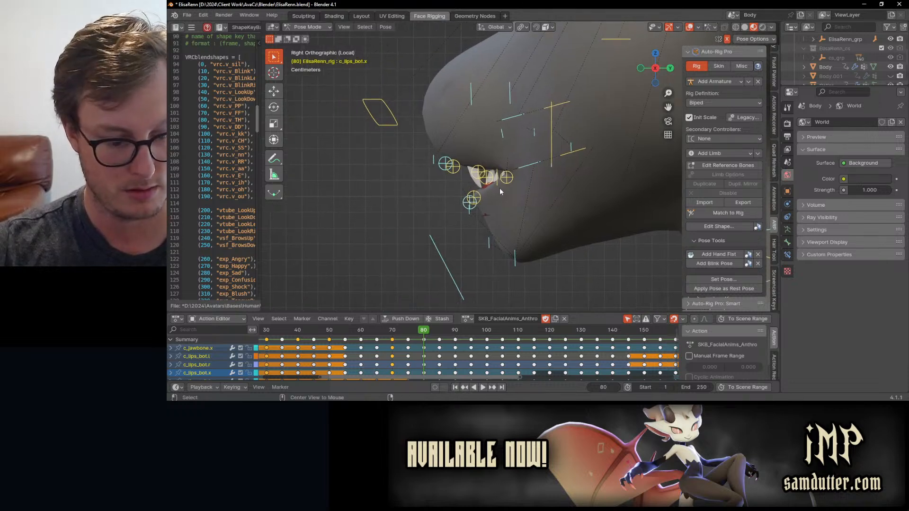
pyautogui.hotkey('alt', 'e')
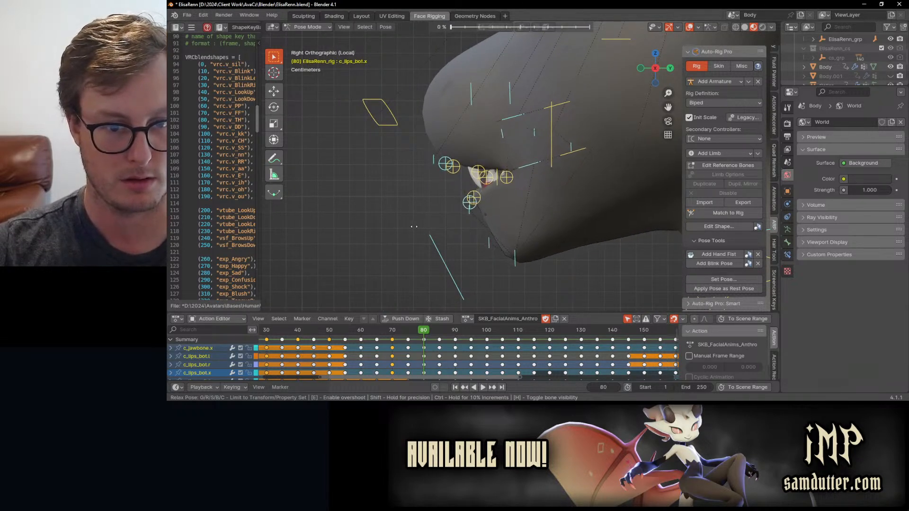
pyautogui.click(476, 229)
pyautogui.scroll(2, 532, 178)
pyautogui.hotkey('shift', 'z')
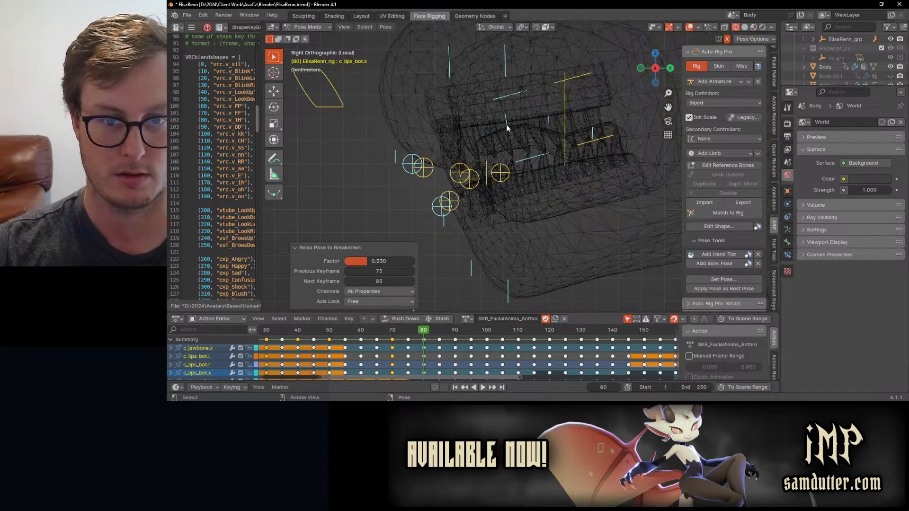
# In the right-side wireframe view, move the tongue tip control forward toward the front teeth at frame 80.
pyautogui.click(504, 116)
pyautogui.moveTo(497, 113); pyautogui.dragTo(558, 133)
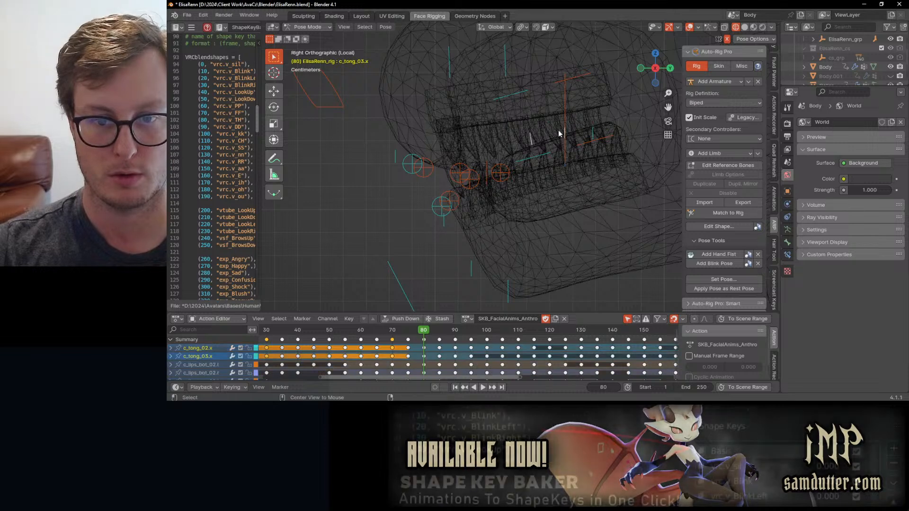
pyautogui.click(530, 141)
pyautogui.press('g')
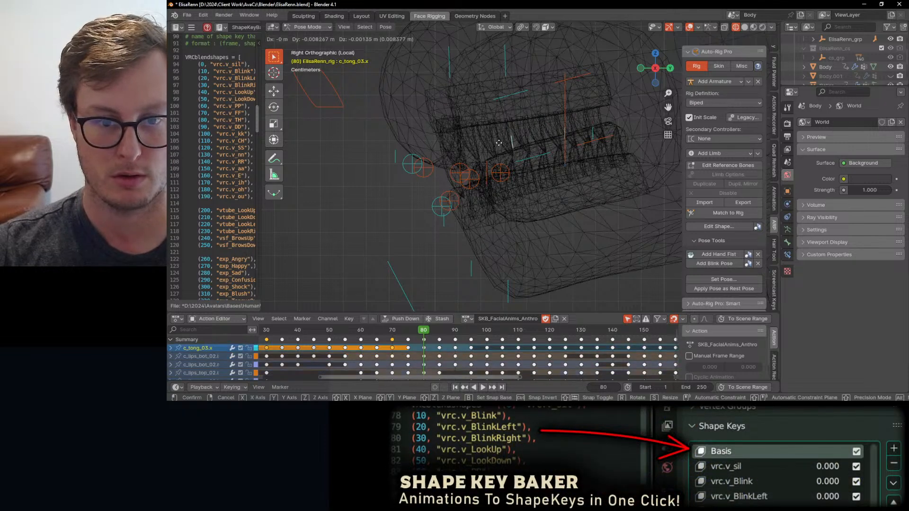
pyautogui.click(472, 150)
# Adjust the tongue tip control's height along global Z in shaded view, then key all rig controls at frame 80.
pyautogui.moveTo(469, 161)
pyautogui.mouseDown(button='middle')
pyautogui.moveTo(534, 172)
pyautogui.moveTo(596, 161)
pyautogui.moveTo(563, 171)
pyautogui.mouseUp(button='middle')
pyautogui.hotkey('shift', 'z')
pyautogui.scroll(-5, 564, 171)
pyautogui.press('z')
pyautogui.moveTo(562, 205)
pyautogui.mouseDown(button='middle')
pyautogui.moveTo(557, 186)
pyautogui.moveTo(529, 179)
pyautogui.moveTo(558, 194)
pyautogui.mouseUp(button='middle')
pyautogui.press('g')
pyautogui.press('z')
pyautogui.click(547, 180)
pyautogui.press('a')
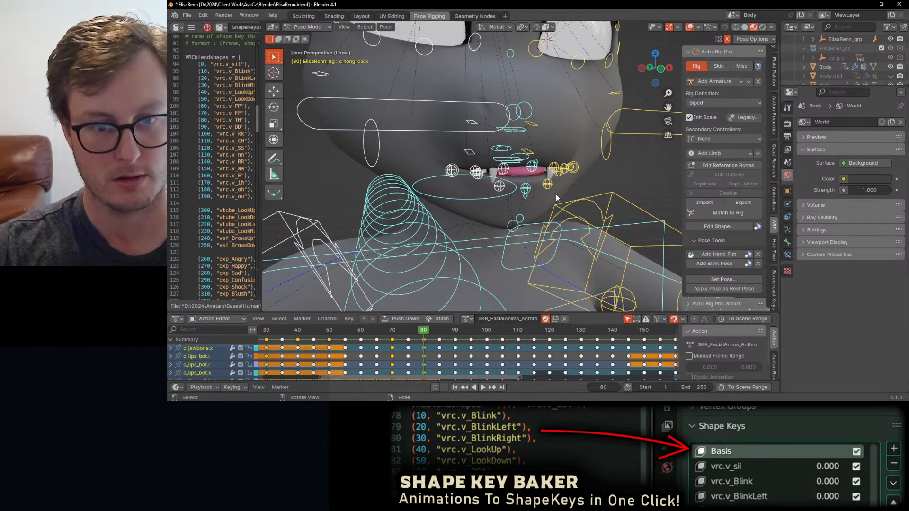
# Go to frame 90 and relax the full rig pose toward its neighbouring keyframes.
pyautogui.scroll(3, 555, 194)
pyautogui.moveTo(430, 334); pyautogui.dragTo(455, 331)
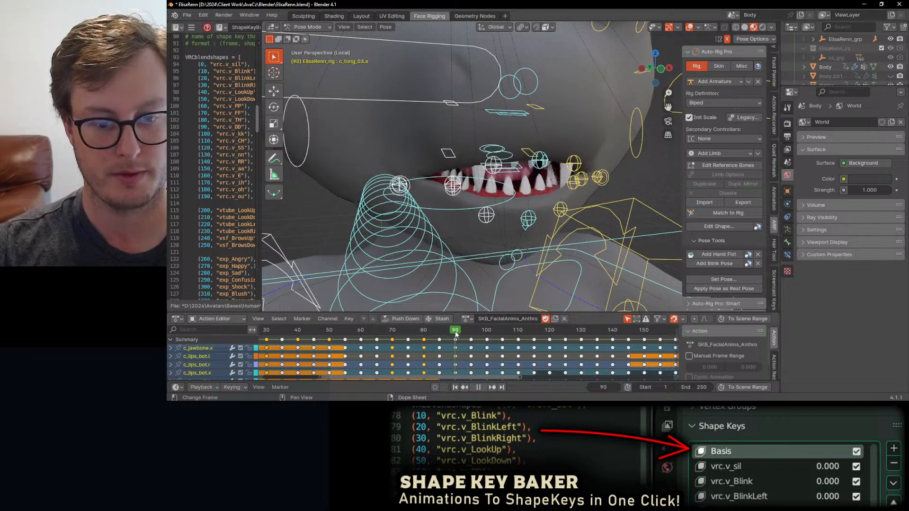
pyautogui.press('KP_1')
pyautogui.moveTo(540, 157)
pyautogui.mouseDown(button='middle')
pyautogui.moveTo(577, 157)
pyautogui.moveTo(545, 163)
pyautogui.mouseUp(button='middle')
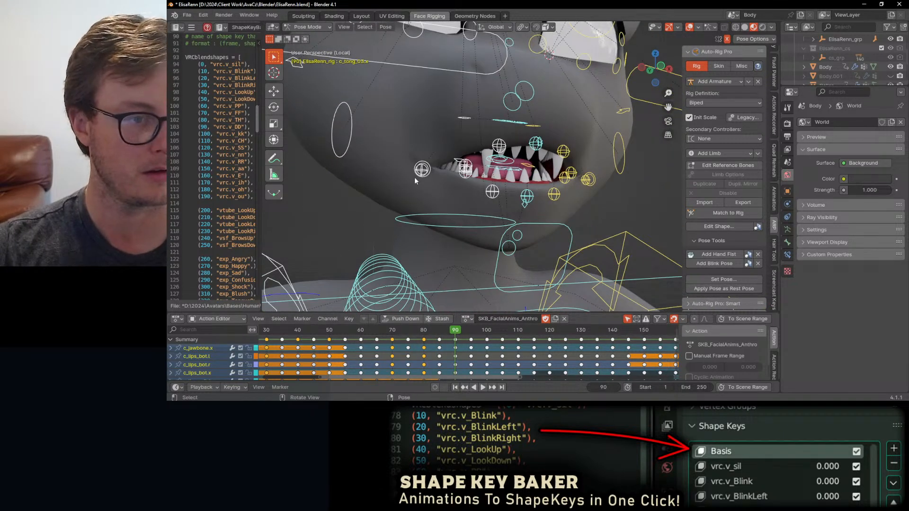
pyautogui.hotkey('alt', 'e')
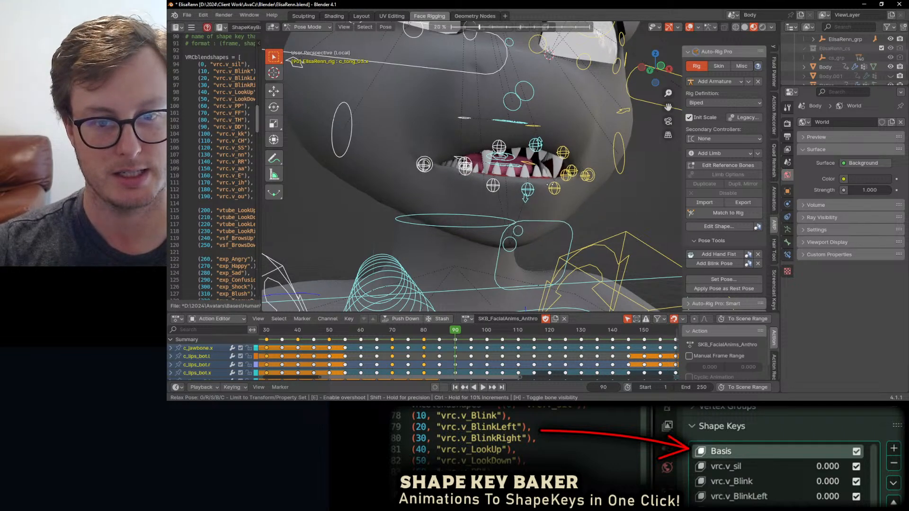
pyautogui.click(550, 185)
# Raise the jawbone control about 0.003 m along global Z at frame 90.
pyautogui.click(570, 220)
pyautogui.press('g')
pyautogui.press('z')
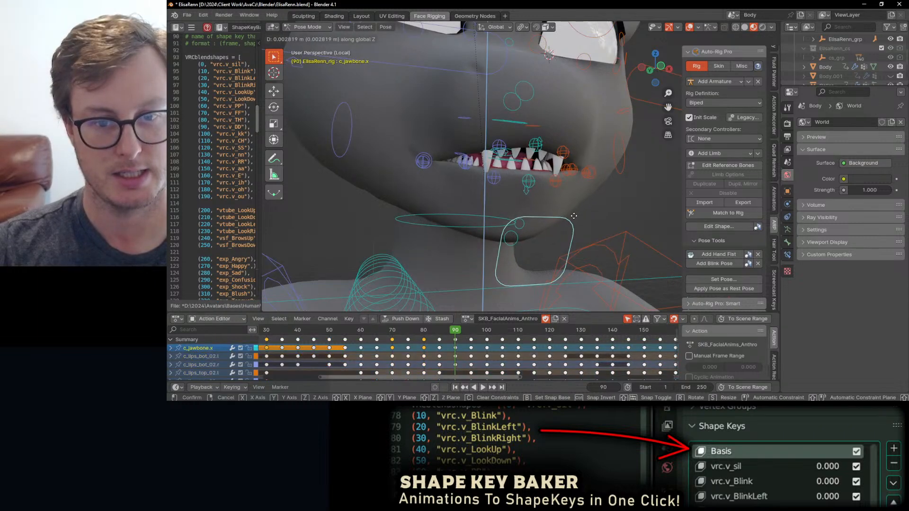
pyautogui.click(574, 217)
# Raise the centre, left and right upper-lip controls together by about 0.0037 m along global Z.
pyautogui.click(536, 144)
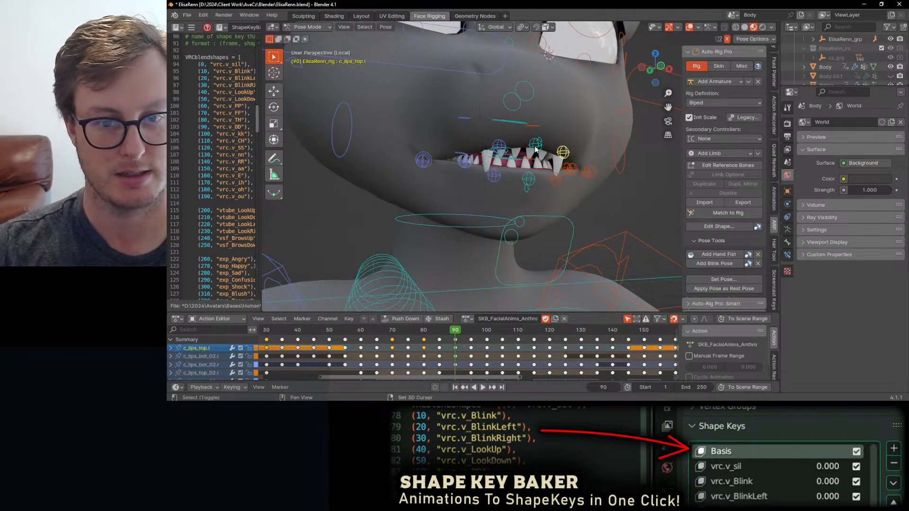
pyautogui.keyDown('shift'); pyautogui.click(499, 146); pyautogui.keyUp('shift')
pyautogui.keyDown('shift'); pyautogui.click(563, 151); pyautogui.keyUp('shift')
pyautogui.press('g')
pyautogui.press('z')
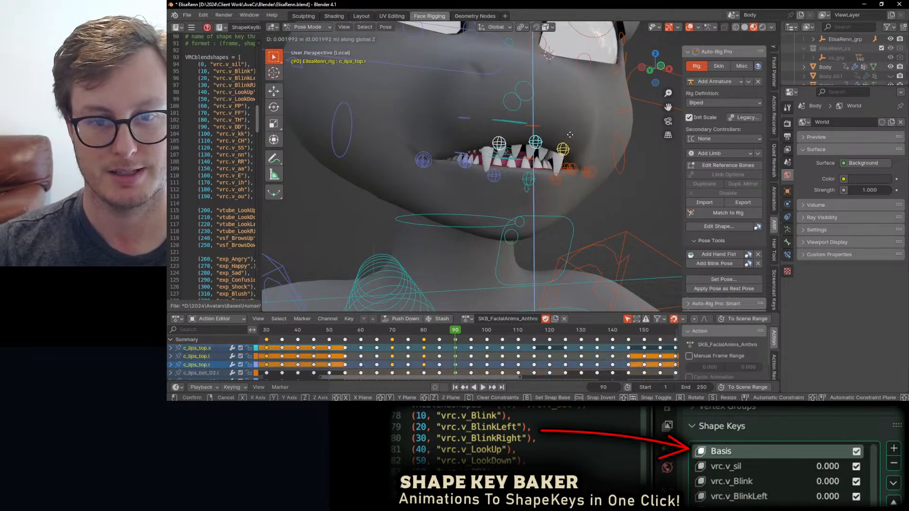
pyautogui.click(579, 157)
pyautogui.moveTo(570, 171); pyautogui.dragTo(594, 171, button='middle')
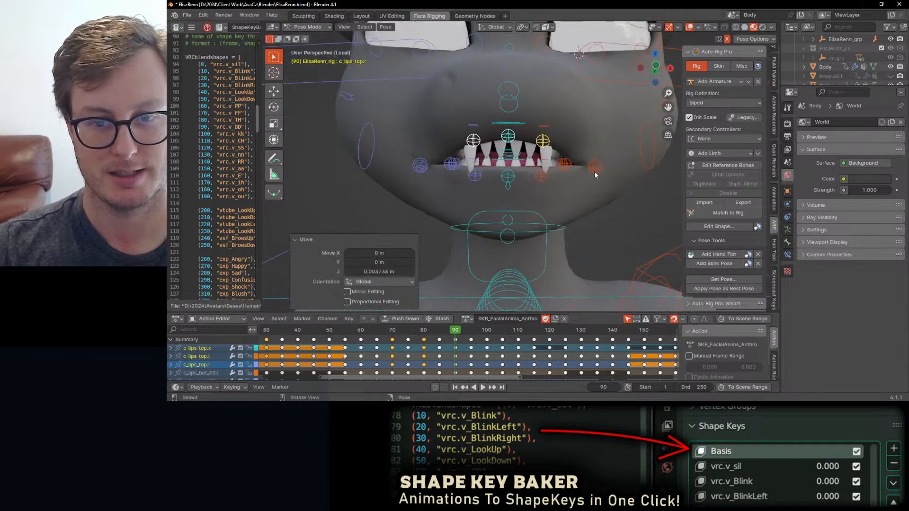
# Move the left smile control at the mouth corner inward by about 0.0026 m.
pyautogui.click(595, 172)
pyautogui.press('g')
pyautogui.click(589, 172)
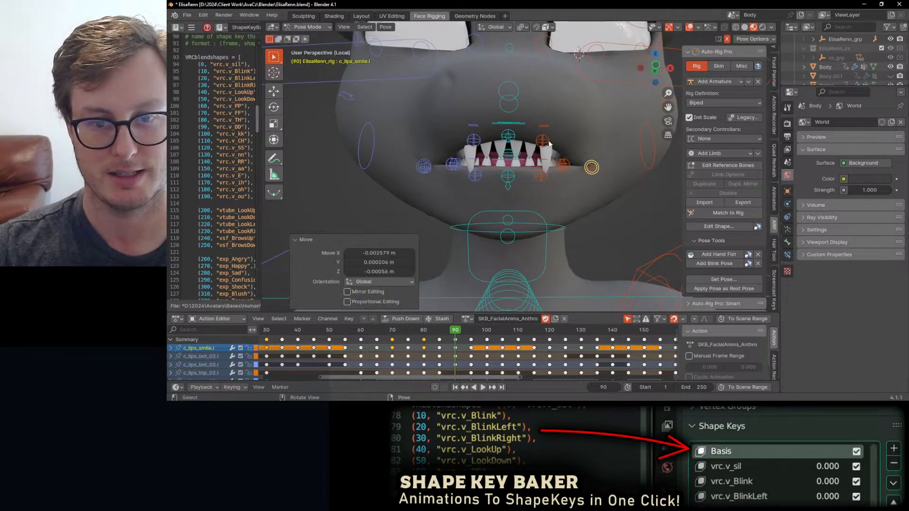
# Move the left upper-lip control outward about 0.0037 m, then key all rig controls at frame 90.
pyautogui.click(548, 142)
pyautogui.press('g')
pyautogui.click(562, 161)
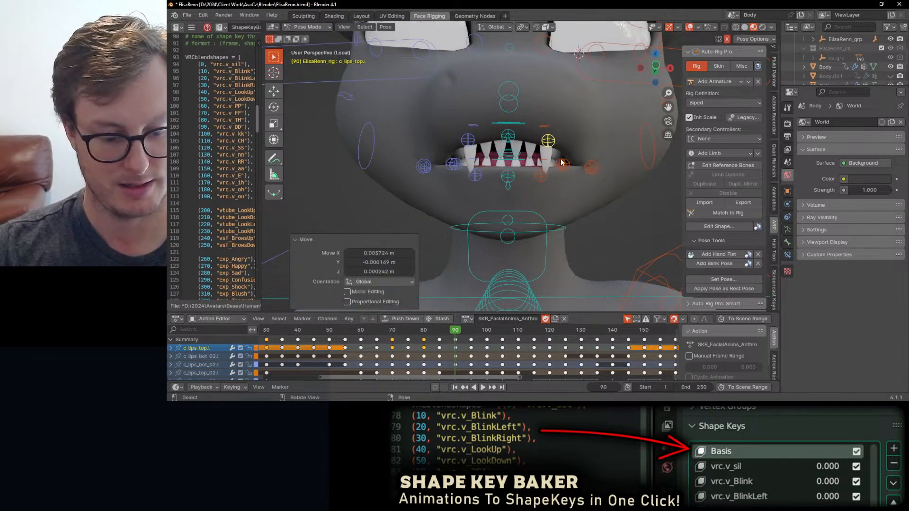
pyautogui.press('a')
pyautogui.press('i')
# Go to frame 100 and relax the full rig pose toward its neighbouring keyframes.
pyautogui.moveTo(457, 331); pyautogui.dragTo(487, 331)
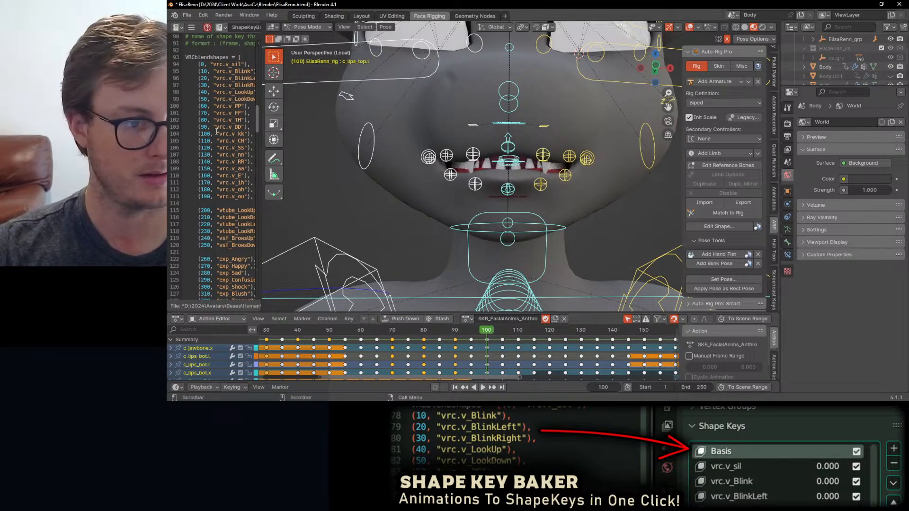
pyautogui.moveTo(411, 214); pyautogui.dragTo(548, 204, button='middle')
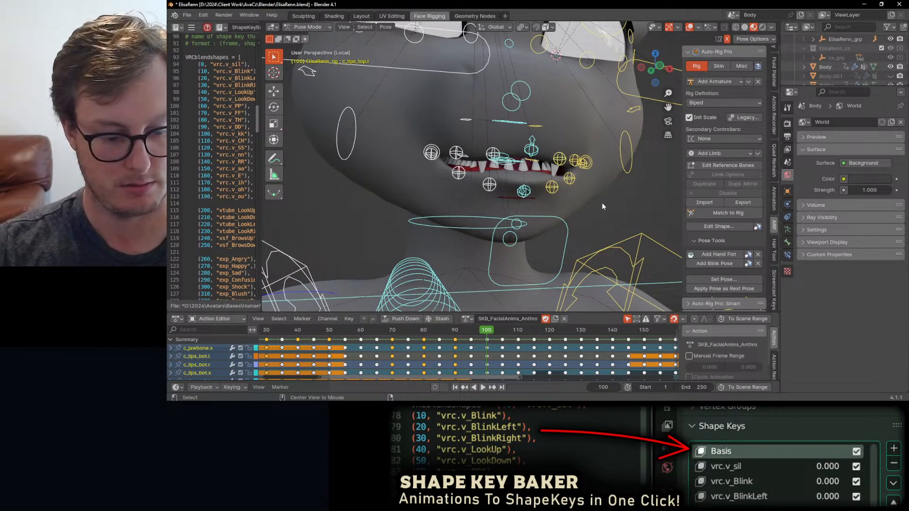
pyautogui.hotkey('alt', 'e')
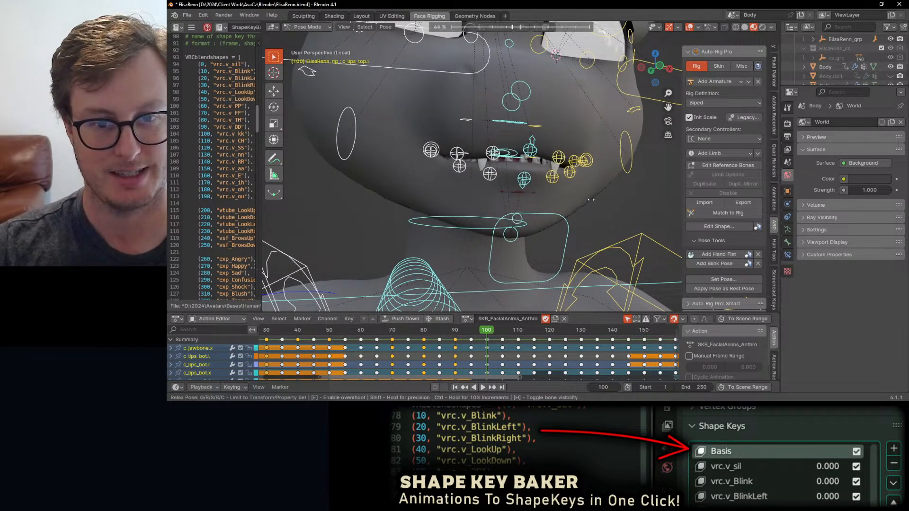
pyautogui.click(576, 196)
# Move the lower-lip control downward along global Z at frame 100.
pyautogui.moveTo(576, 197); pyautogui.dragTo(530, 201, button='middle')
pyautogui.click(535, 181)
pyautogui.press('g')
pyautogui.press('z')
pyautogui.click(534, 198)
# Raise the left and centre upper-lip controls together by about 0.005 m along global Z.
pyautogui.click(561, 164)
pyautogui.keyDown('shift'); pyautogui.click(527, 155); pyautogui.keyUp('shift')
pyautogui.press('g')
pyautogui.press('z')
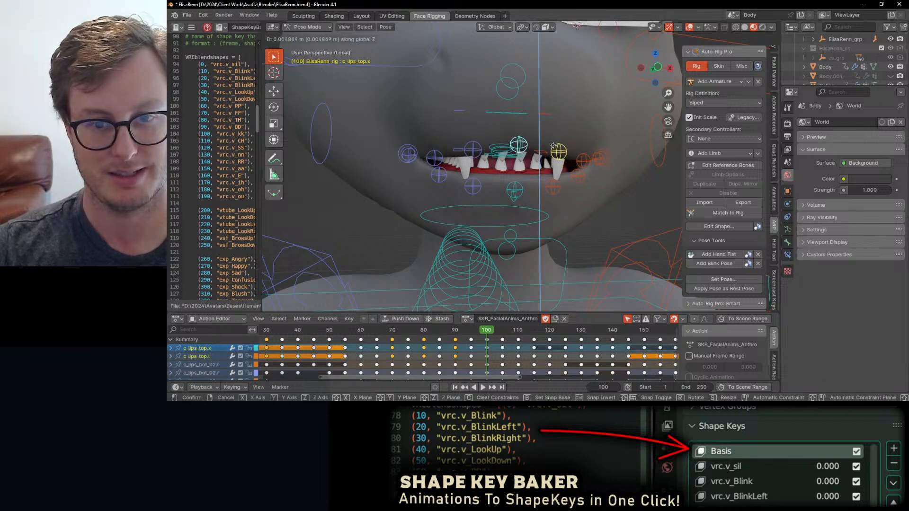
pyautogui.click(572, 174)
# Raise the outer left lower-lip control c_lips_bot_01.l about 0.0025 m along global Z.
pyautogui.click(571, 175)
pyautogui.press('g')
pyautogui.press('z')
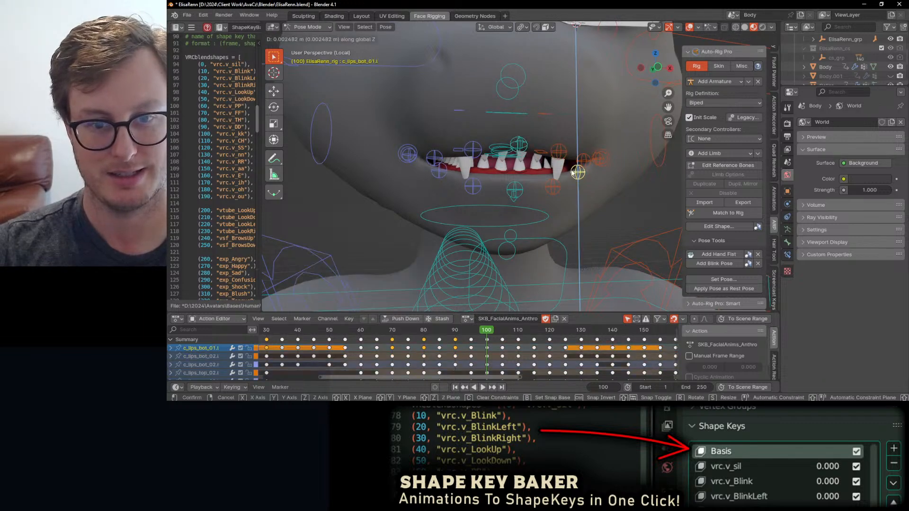
pyautogui.click(571, 169)
# Raise the left lower-lip control c_lips_bot.l slightly along global Z and fine-tune its position.
pyautogui.click(555, 187)
pyautogui.press('g')
pyautogui.press('z')
pyautogui.click(554, 182)
pyautogui.press('g')
pyautogui.moveTo(554, 182); pyautogui.dragTo(532, 201, button='middle')
pyautogui.click(583, 188)
# Key all rig controls at frame 100 and briefly play back the facial animation.
pyautogui.press('a')
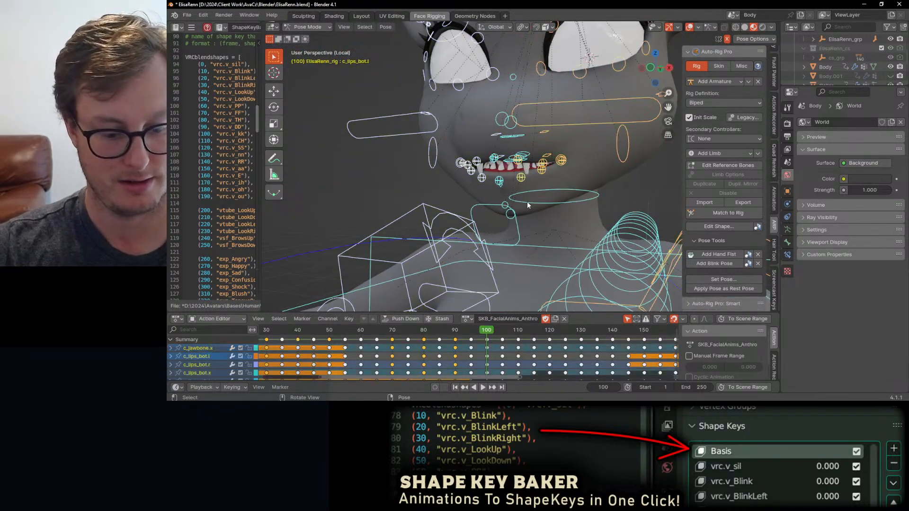
pyautogui.press('space')
pyautogui.press('space')
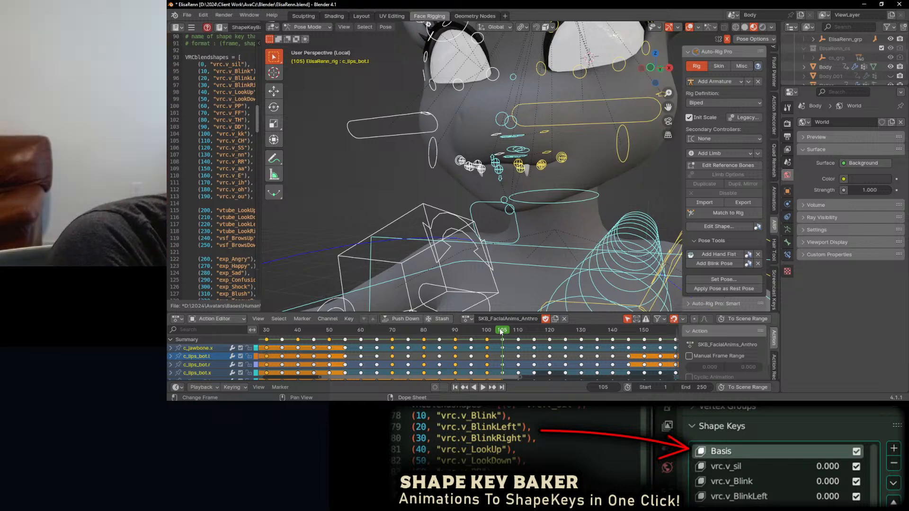
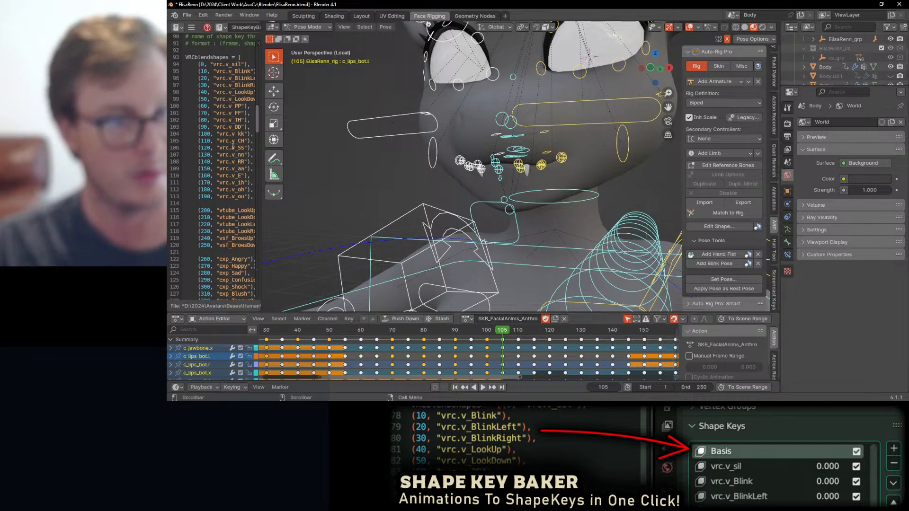
# Go to frame 110 and relax the full rig pose to match the neighbouring closed-mouth keyframes.
pyautogui.click(517, 330)
pyautogui.moveTo(522, 173); pyautogui.dragTo(562, 168, button='middle')
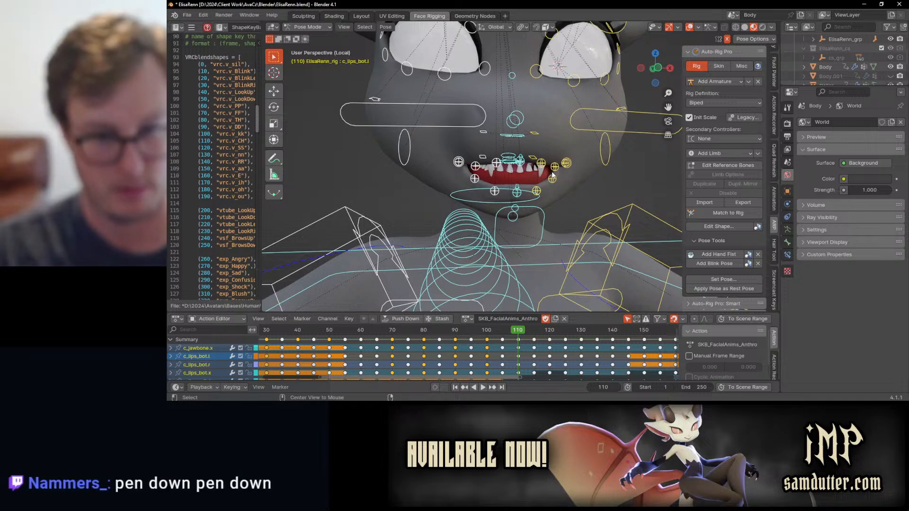
pyautogui.hotkey('alt', 'e')
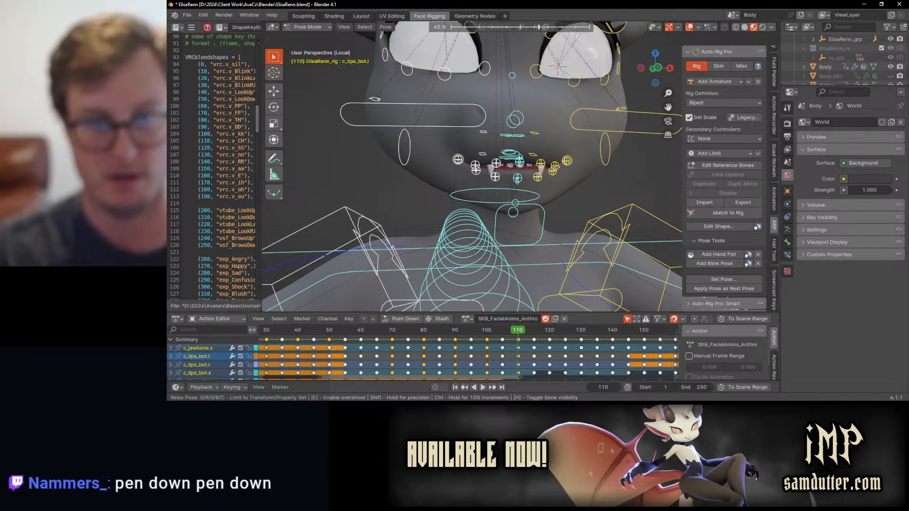
pyautogui.click(551, 170)
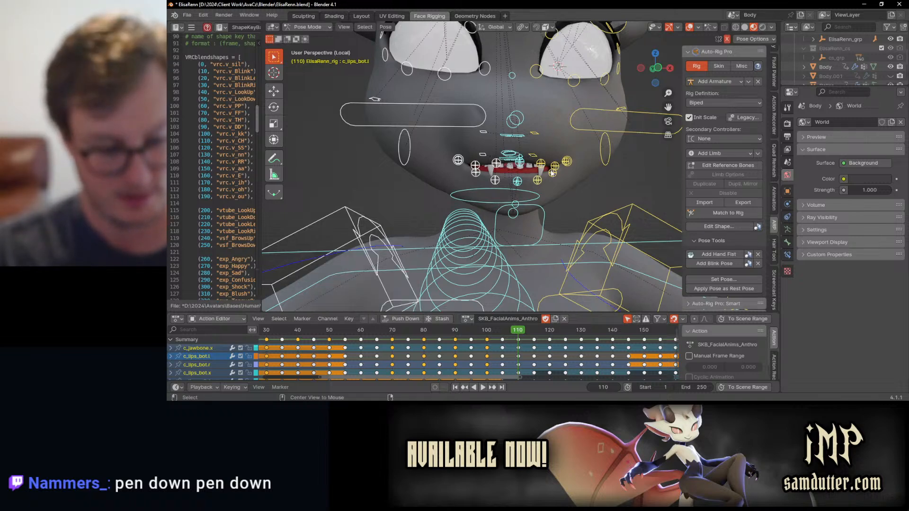
pyautogui.hotkey('ctrl', 'z')
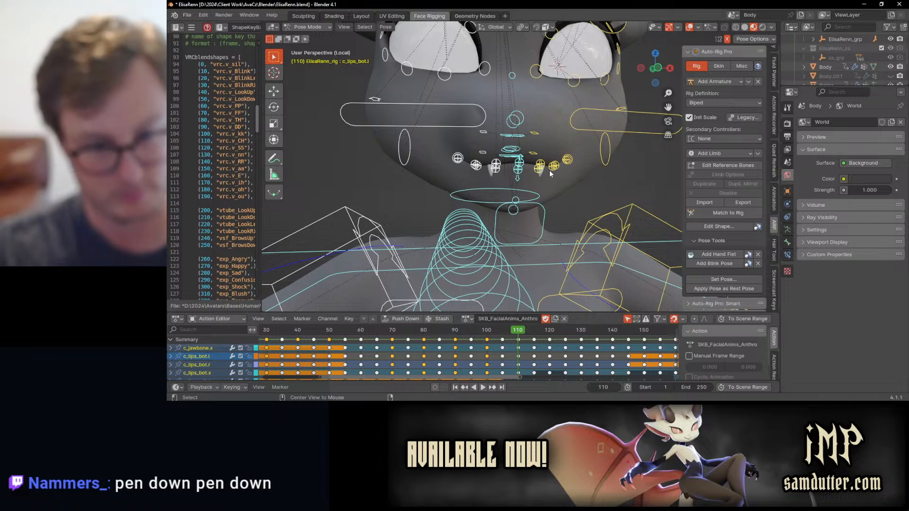
# Key all rig controls at frame 110 and save the file.
pyautogui.press('i')
pyautogui.hotkey('ctrl', 's')
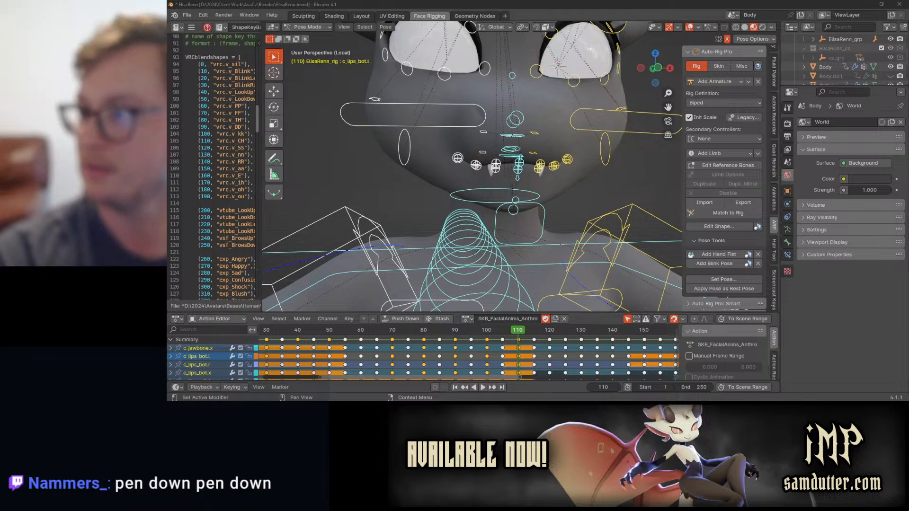
# Switch to the browser's Viseme Reference page and open the side-view reference image for the CH viseme.
pyautogui.moveTo(663, 398); pyautogui.dragTo(618, 2)
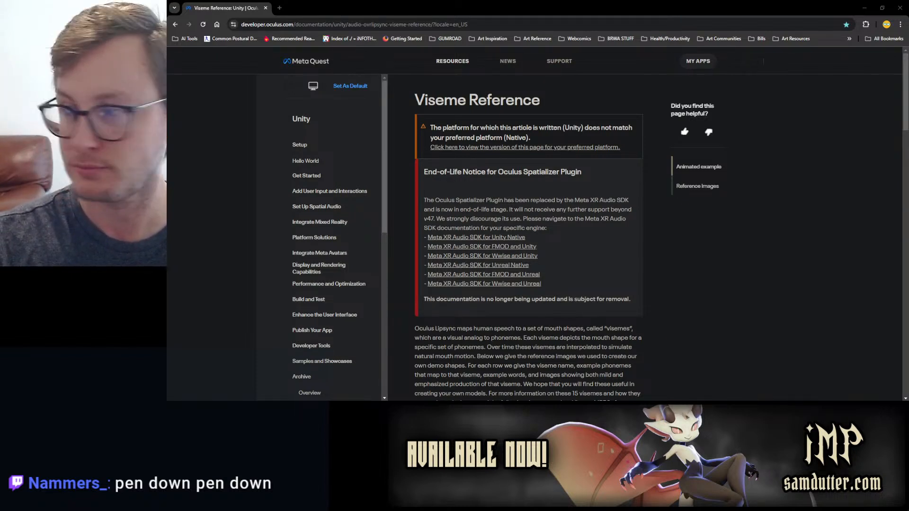
pyautogui.scroll(-15, 658, 259)
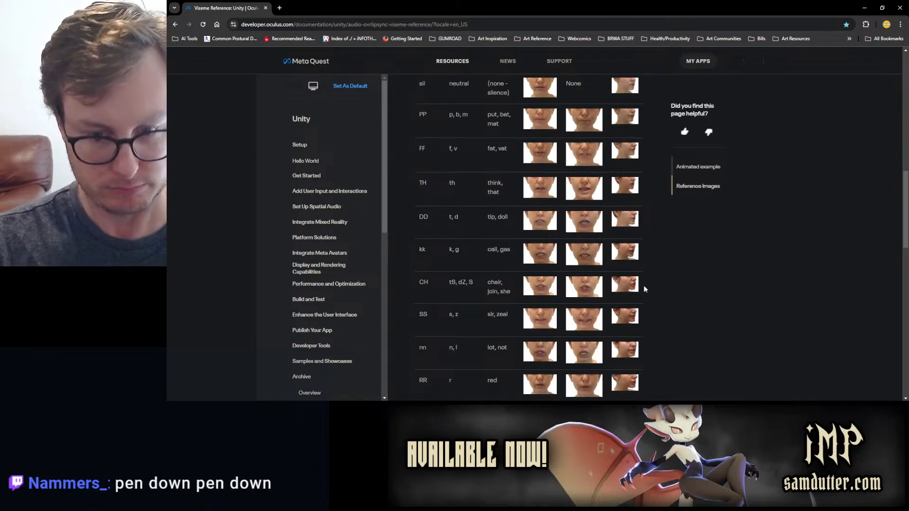
pyautogui.click(629, 285)
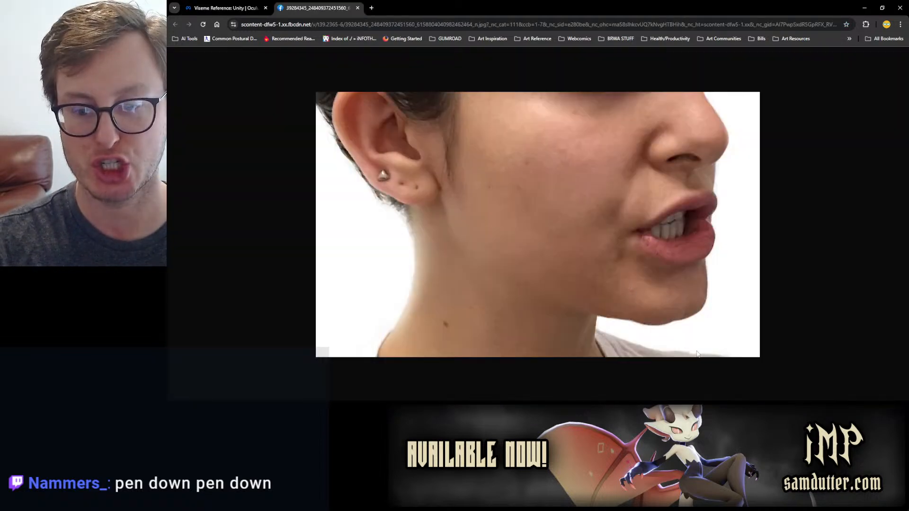
# Switch back to Blender and raise the right, centre and left upper-lip controls about 0.0106 m along global Z.
pyautogui.hotkey('alt', 'Tab')
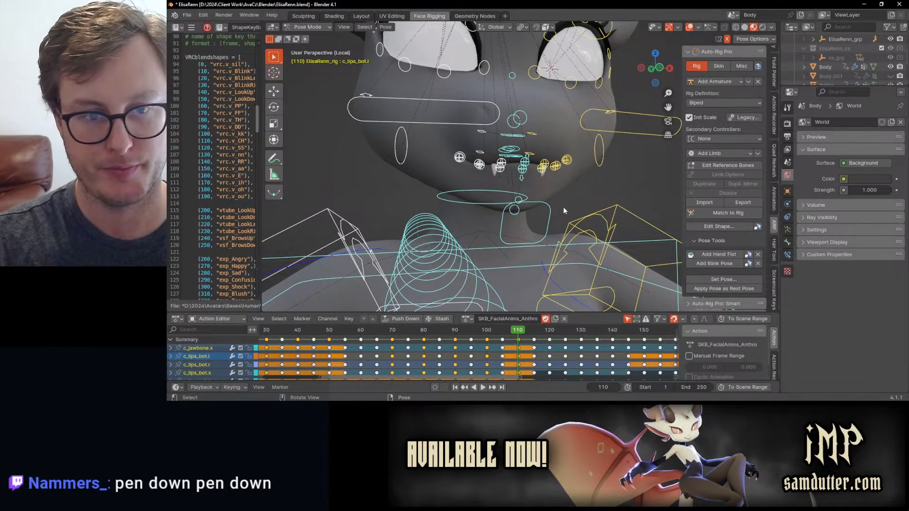
pyautogui.moveTo(570, 208); pyautogui.dragTo(563, 207, button='middle')
pyautogui.hotkey('alt', 'Tab')
pyautogui.hotkey('alt', 'Tab')
pyautogui.click(497, 161)
pyautogui.keyDown('shift'); pyautogui.click(526, 162); pyautogui.keyUp('shift')
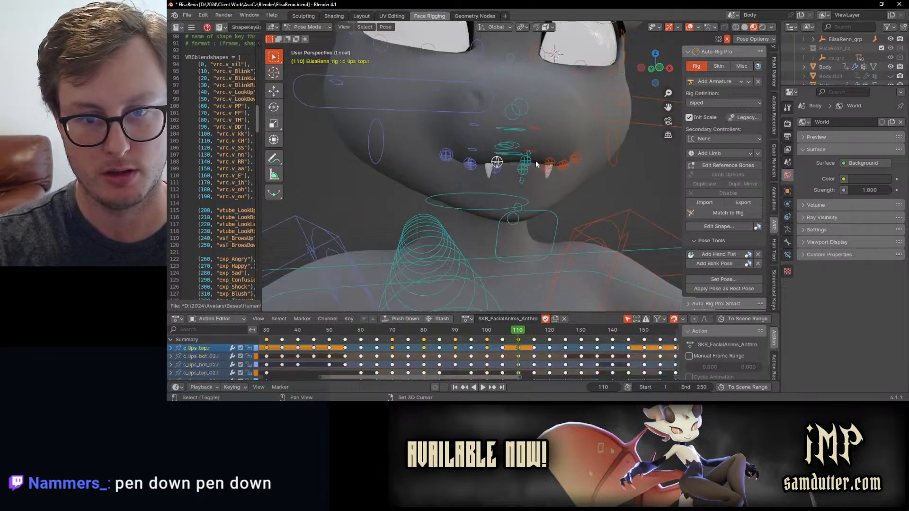
pyautogui.keyDown('shift'); pyautogui.click(555, 162); pyautogui.keyUp('shift')
pyautogui.press('g')
pyautogui.click(572, 147)
# Check the CH reference again, then lower the left and centre lower-lip controls about 0.007 m along global Z.
pyautogui.hotkey('alt', 'Tab')
pyautogui.hotkey('alt', 'Tab')
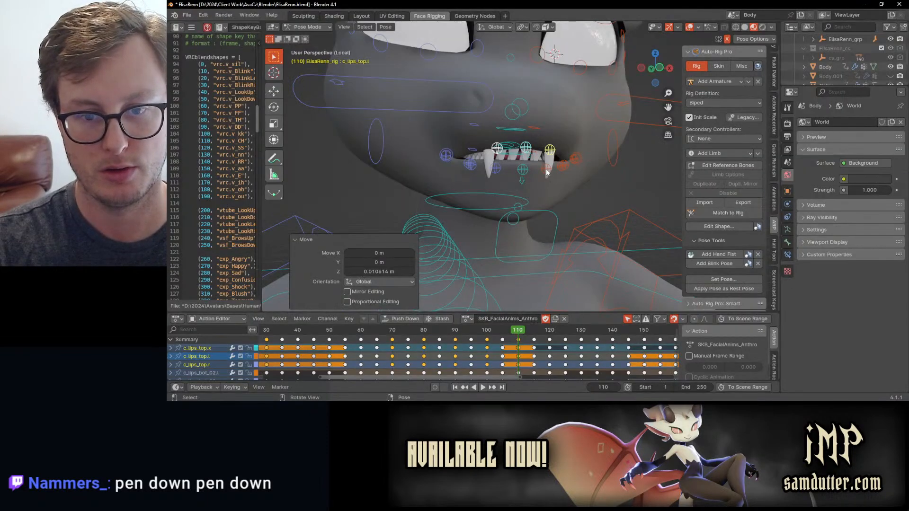
pyautogui.click(546, 169)
pyautogui.keyDown('shift'); pyautogui.click(523, 169); pyautogui.keyUp('shift')
pyautogui.press('g')
pyautogui.press('z')
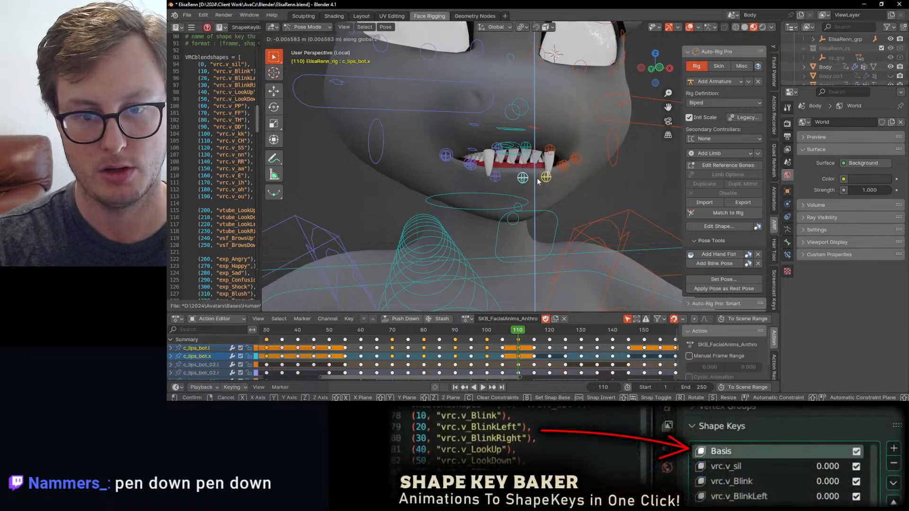
pyautogui.click(536, 180)
# Following the CH reference, rotate the lower-lip controls 22.7° about global X and move them forward about 0.007 m along Y.
pyautogui.hotkey('alt', 'Tab')
pyautogui.hotkey('alt', 'Tab')
pyautogui.press('r')
pyautogui.press('x')
pyautogui.click(574, 162)
pyautogui.press('g')
pyautogui.press('y')
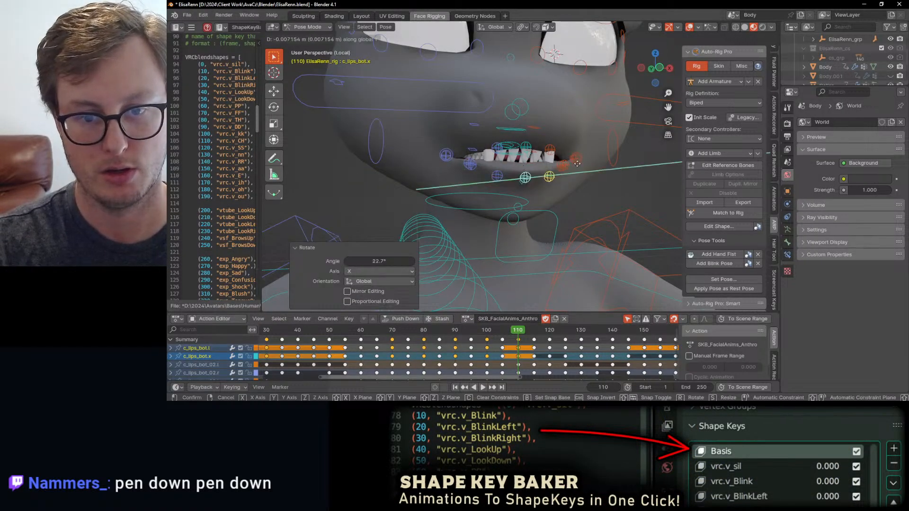
pyautogui.click(577, 164)
# Rotate the left and centre upper-lip controls about the global X axis to flare the lip.
pyautogui.moveTo(577, 164); pyautogui.dragTo(520, 161, button='middle')
pyautogui.click(517, 161)
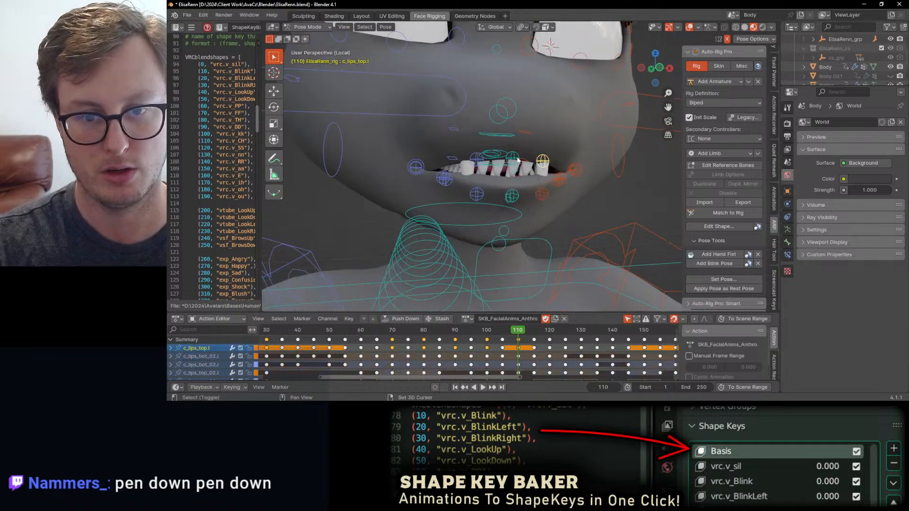
pyautogui.keyDown('shift'); pyautogui.click(513, 158); pyautogui.keyUp('shift')
pyautogui.press('r')
pyautogui.press('x')
pyautogui.click(565, 122)
# Raise the left and centre upper-lip controls slightly along Z and move them forward about 0.0028 m along Y.
pyautogui.press('g')
pyautogui.press('z')
pyautogui.click(564, 116)
pyautogui.moveTo(535, 172); pyautogui.dragTo(557, 178, button='middle')
pyautogui.press('g')
pyautogui.press('y')
pyautogui.click(562, 186)
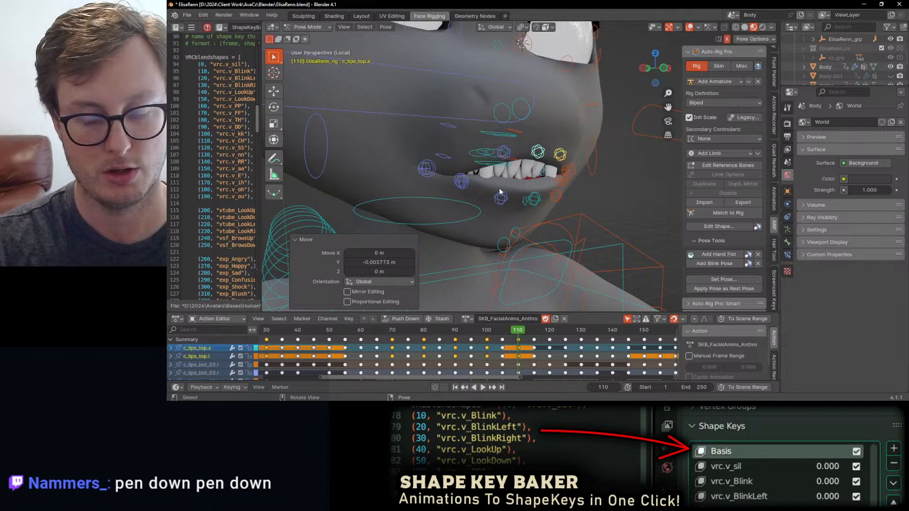
# Compare with the CH reference and move the left mouth-corner smile control inward about 0.0075 m and down about 0.003 m.
pyautogui.hotkey('alt', 'Tab')
pyautogui.hotkey('alt', 'Tab')
pyautogui.moveTo(499, 190); pyautogui.dragTo(475, 186, button='middle')
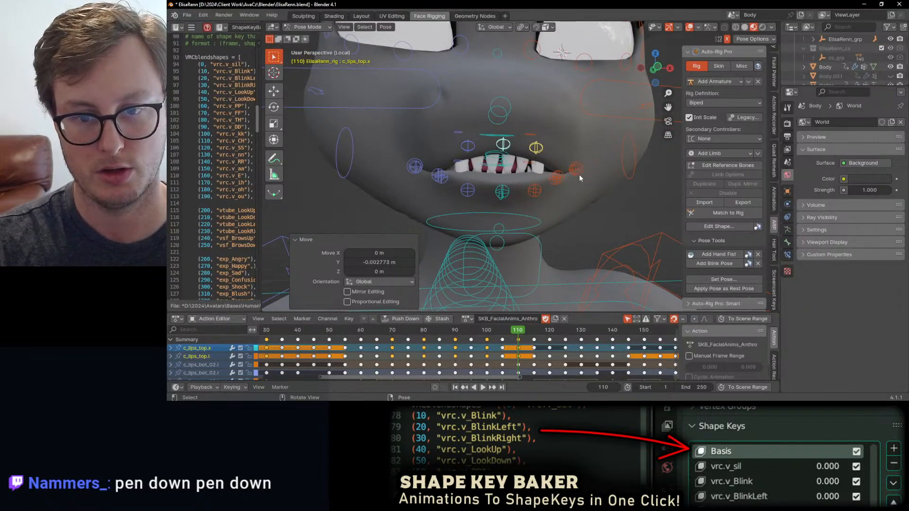
pyautogui.click(578, 176)
pyautogui.press('g')
pyautogui.click(554, 182)
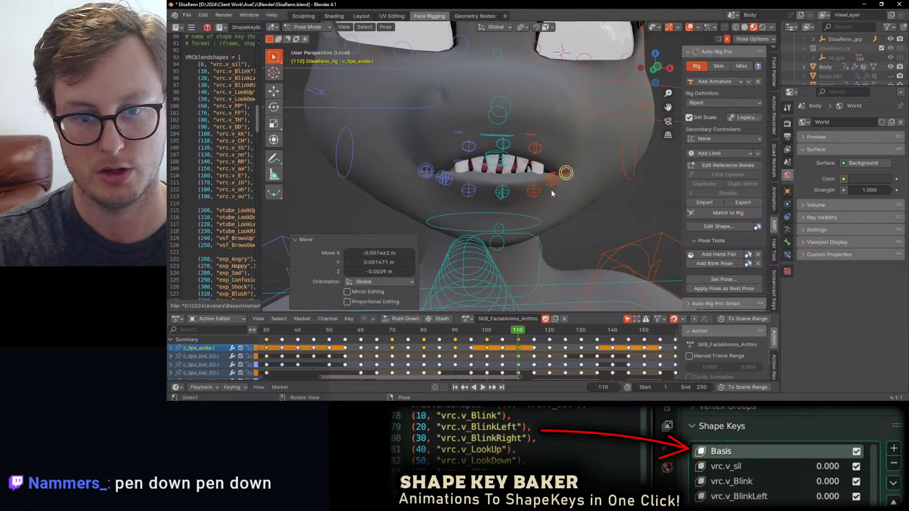
pyautogui.hotkey('alt', 'Tab')
pyautogui.hotkey('alt', 'Tab')
pyautogui.click(544, 183)
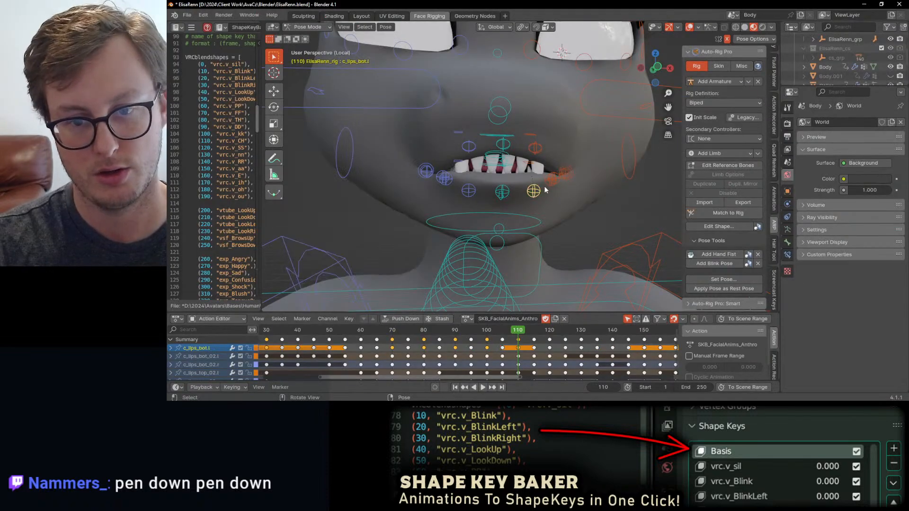
pyautogui.press('g')
pyautogui.rightClick(552, 184)
pyautogui.press('g')
pyautogui.click(541, 195)
pyautogui.hotkey('ctrl', 'z')
# Move the left lower-lip control slightly outward and down, and lower the centre lower-lip control slightly along global Z.
pyautogui.click(535, 194)
pyautogui.press('g')
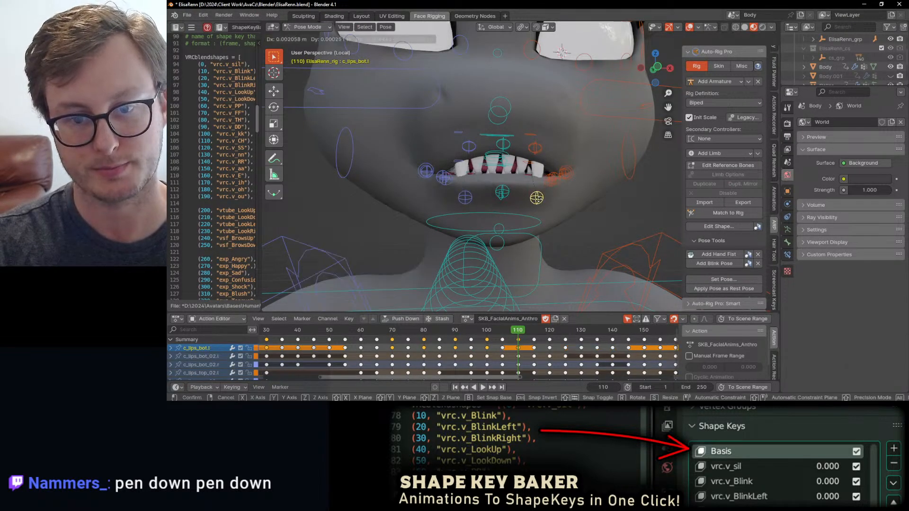
pyautogui.click(539, 199)
pyautogui.click(505, 190)
pyautogui.press('g')
pyautogui.press('z')
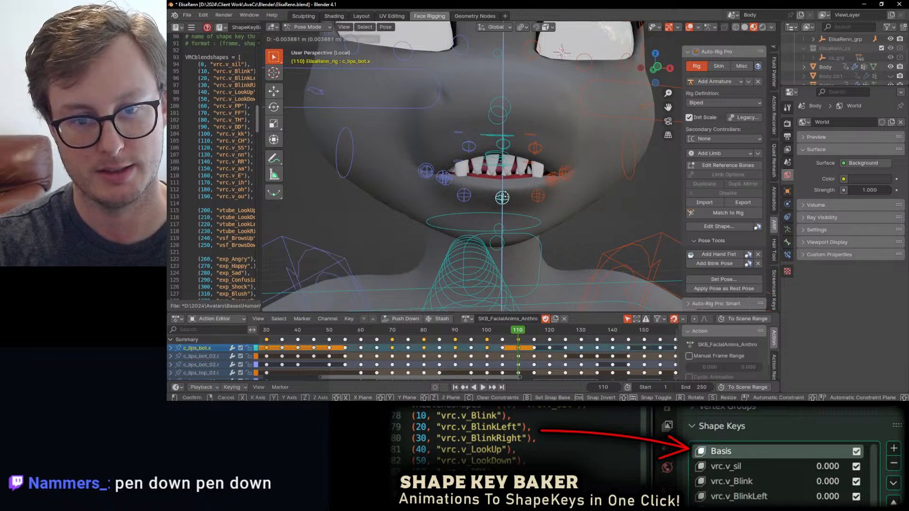
pyautogui.click(504, 194)
pyautogui.moveTo(544, 199); pyautogui.dragTo(559, 202, button='middle')
# Select all face controls, go to frame 130, clear their locations and key the reset pose.
pyautogui.press('a')
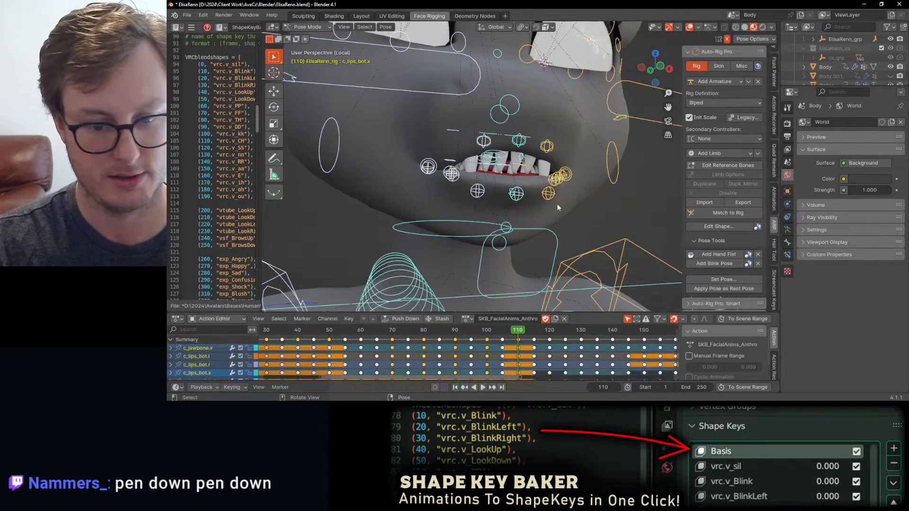
pyautogui.press('space')
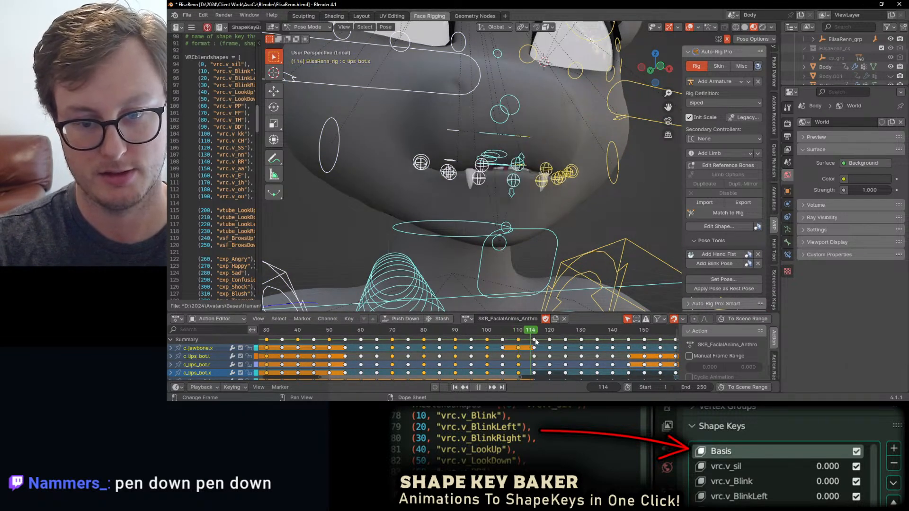
pyautogui.press('space')
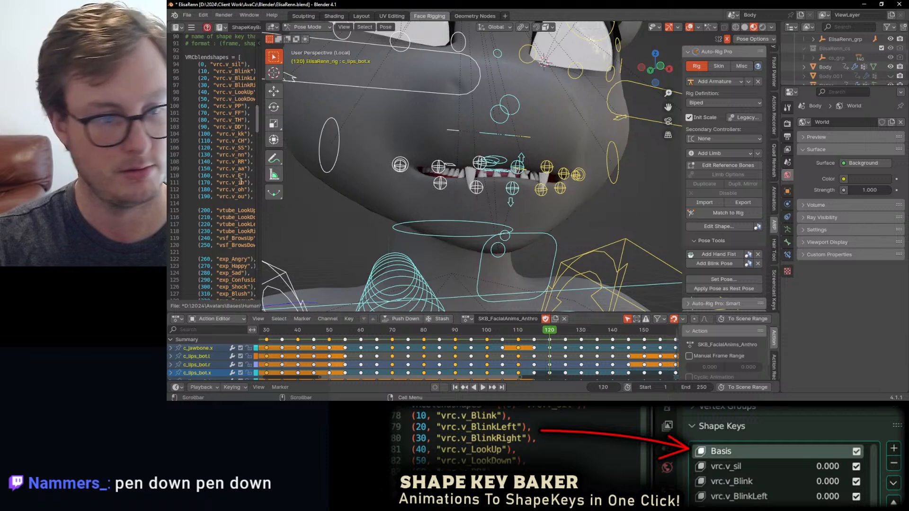
pyautogui.moveTo(516, 165); pyautogui.dragTo(558, 177, button='middle')
pyautogui.press('space')
pyautogui.press('space')
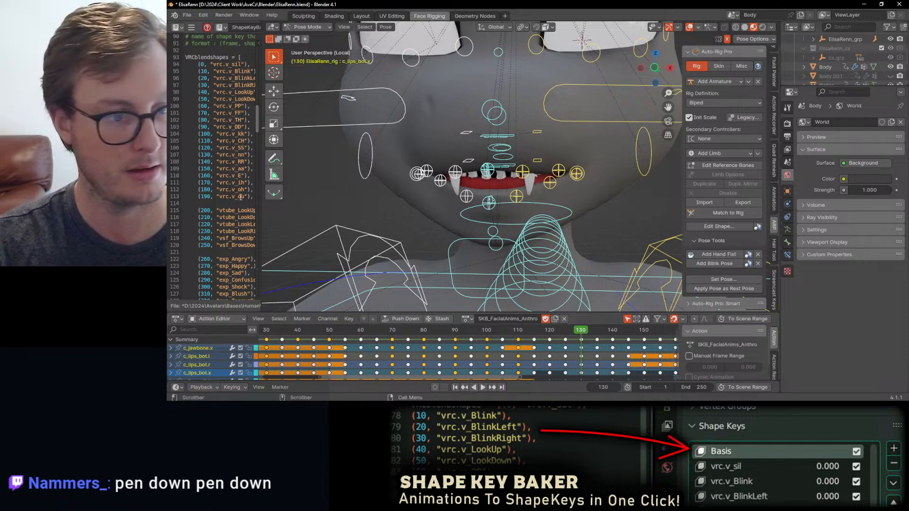
pyautogui.moveTo(285, 149); pyautogui.dragTo(552, 201, button='middle')
pyautogui.hotkey('alt', 'e')
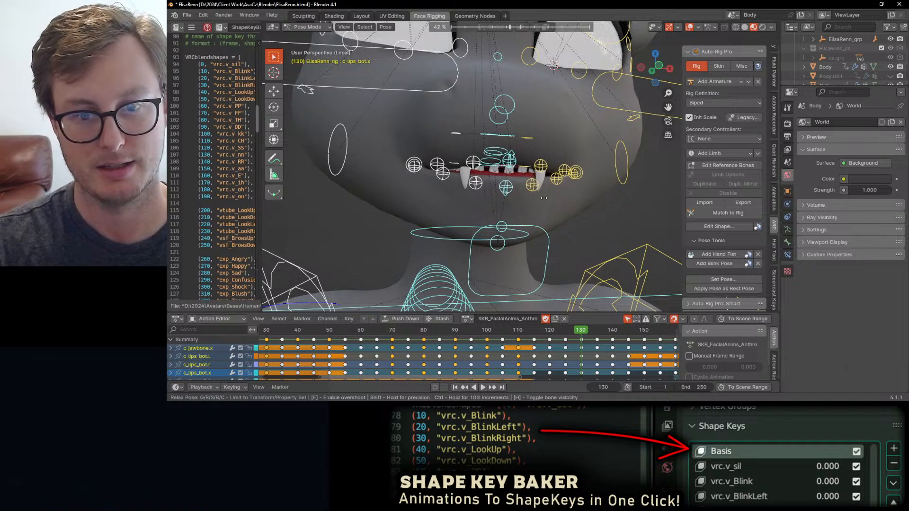
pyautogui.click(571, 201)
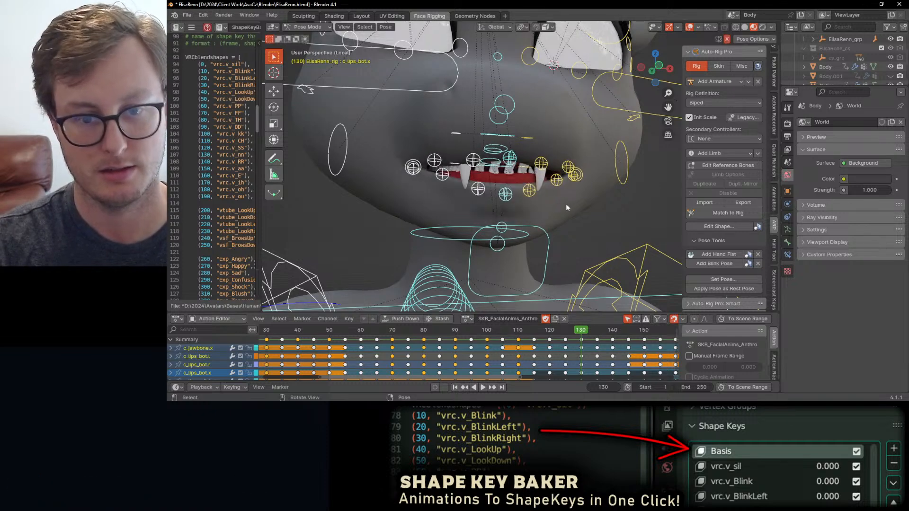
pyautogui.hotkey('alt', 'g')
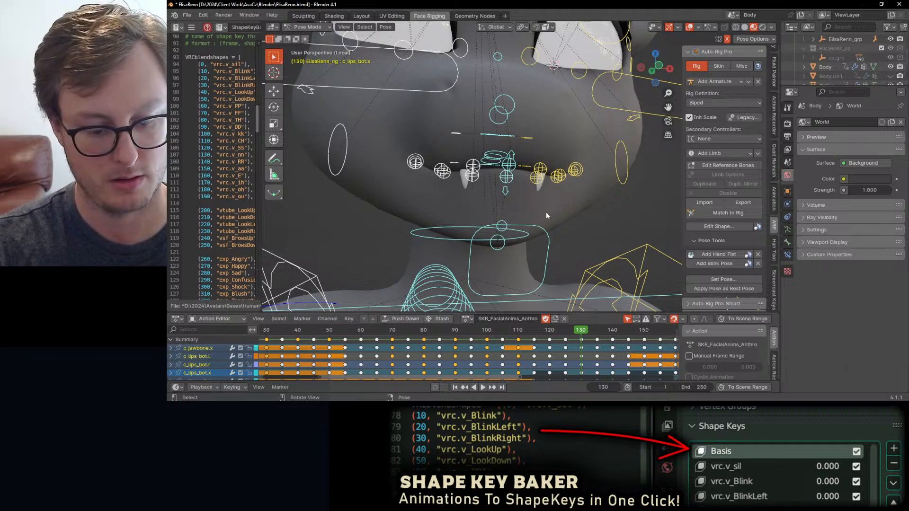
pyautogui.press('i')
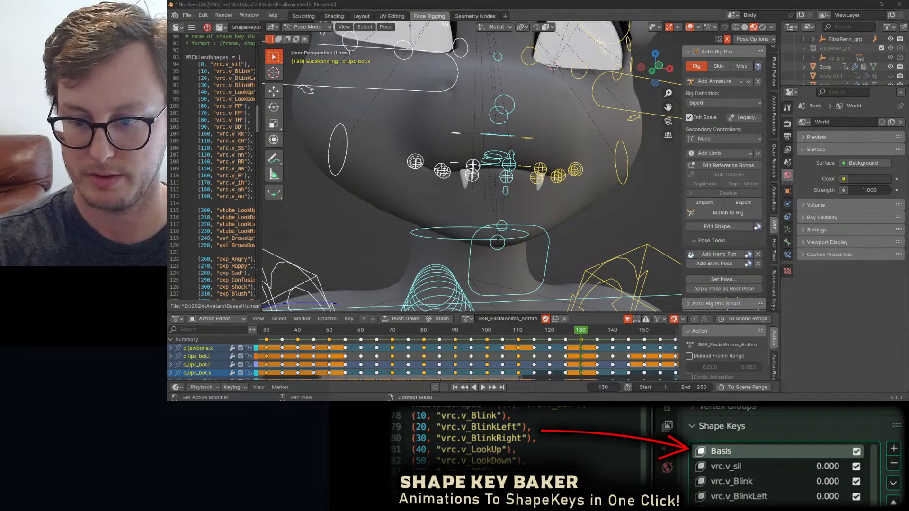
# Switch to the browser, examine the nn viseme's side-view photo on the Oculus viseme reference page, and return to Blender.
pyautogui.click(778, 394)
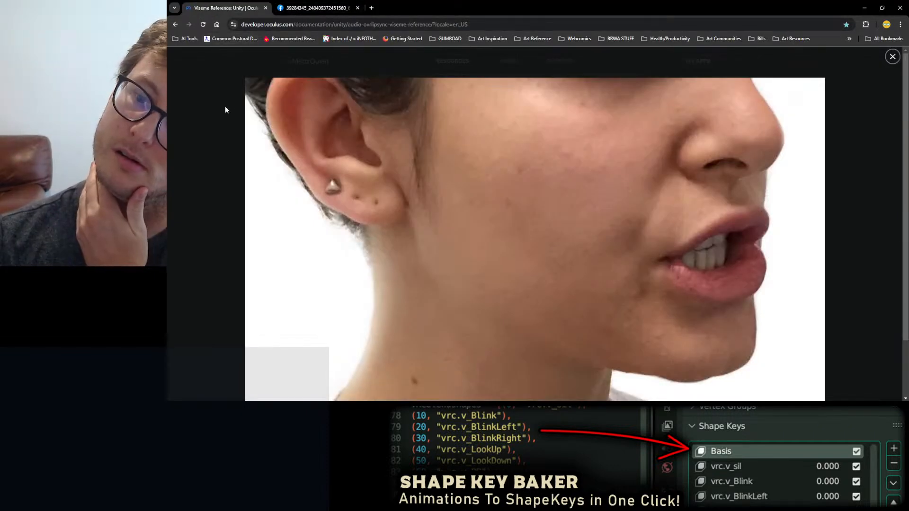
pyautogui.click(328, 8)
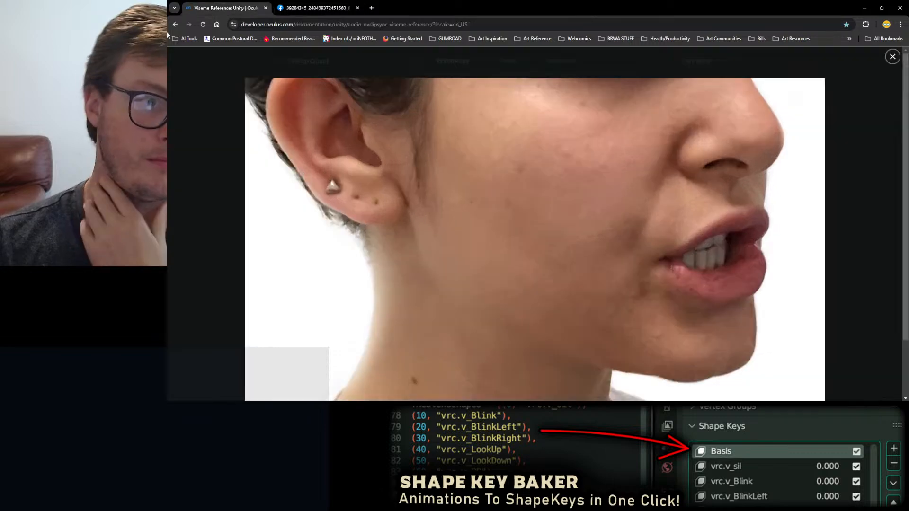
pyautogui.click(245, 8)
pyautogui.scroll(-5, 495, 252)
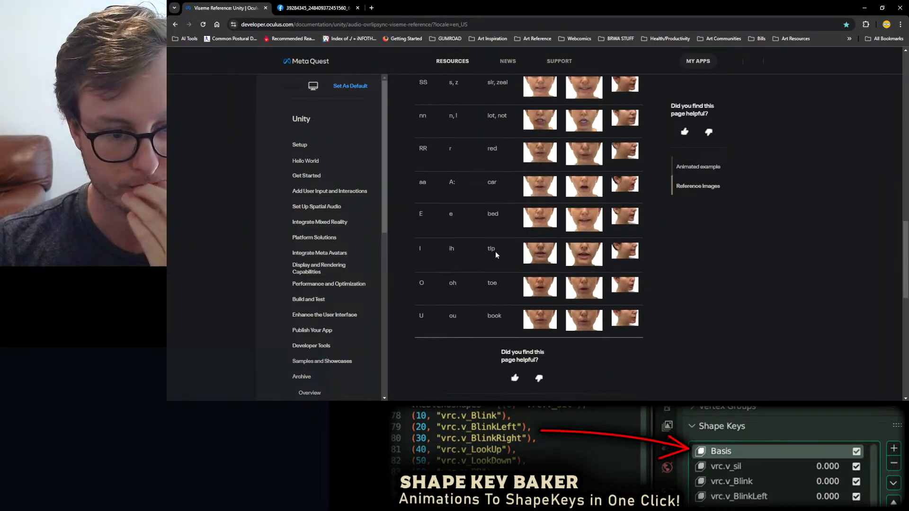
pyautogui.scroll(2, 460, 193)
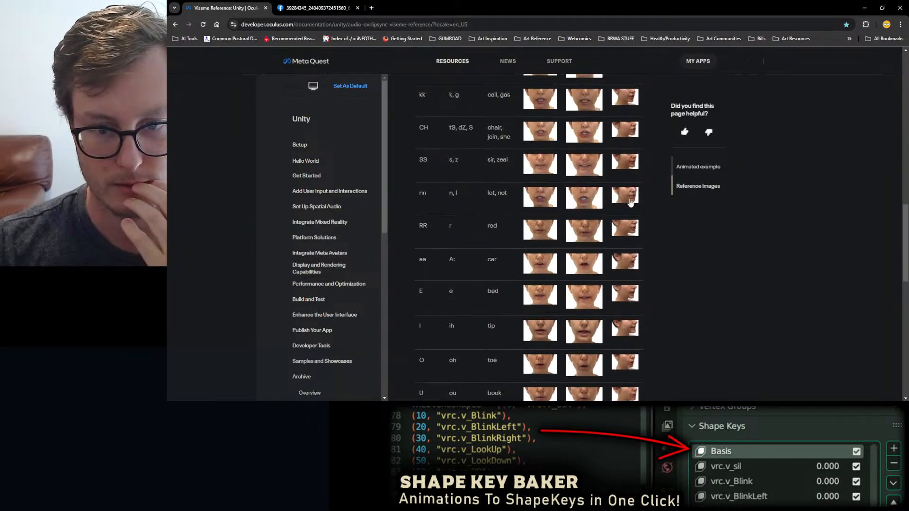
pyautogui.click(532, 287)
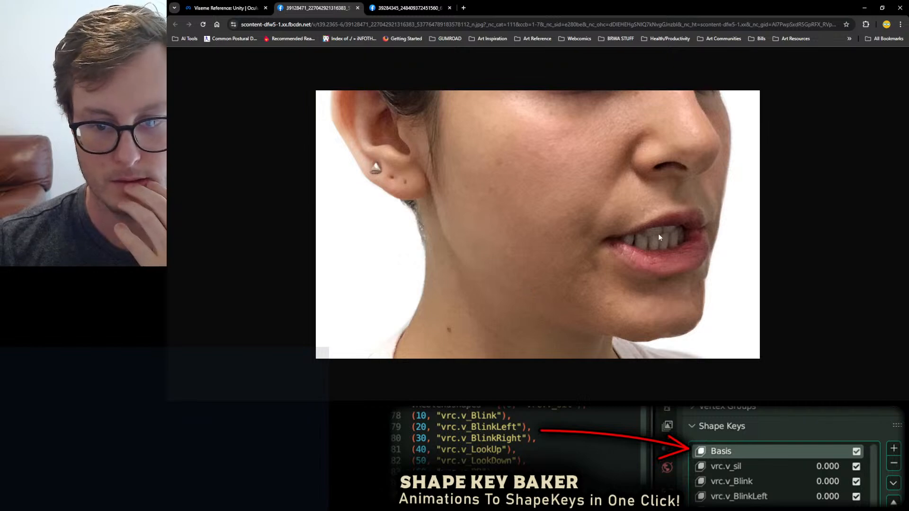
pyautogui.click(647, 408)
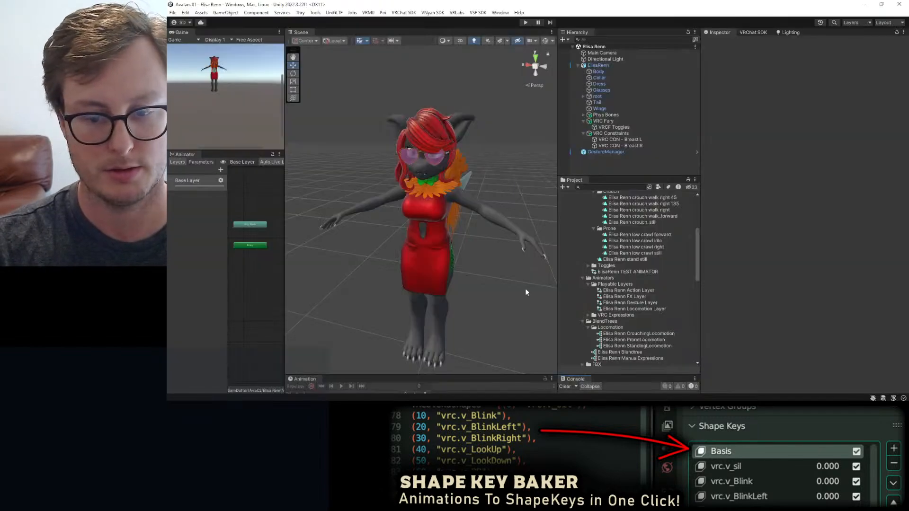
pyautogui.hotkey('alt', 'Tab')
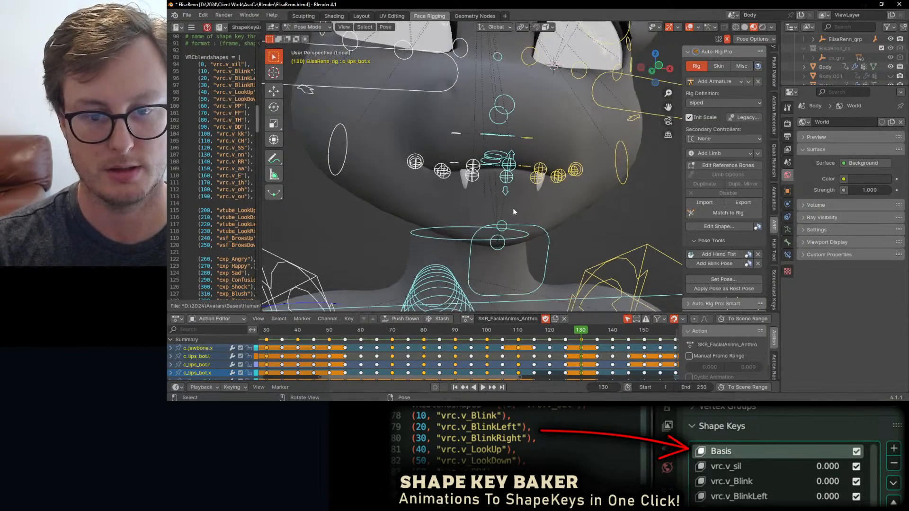
# Raise the left and centre upper-lip controls about 0.0068 m along global Z at frame 130.
pyautogui.click(509, 165)
pyautogui.keyDown('shift'); pyautogui.click(509, 165); pyautogui.keyUp('shift')
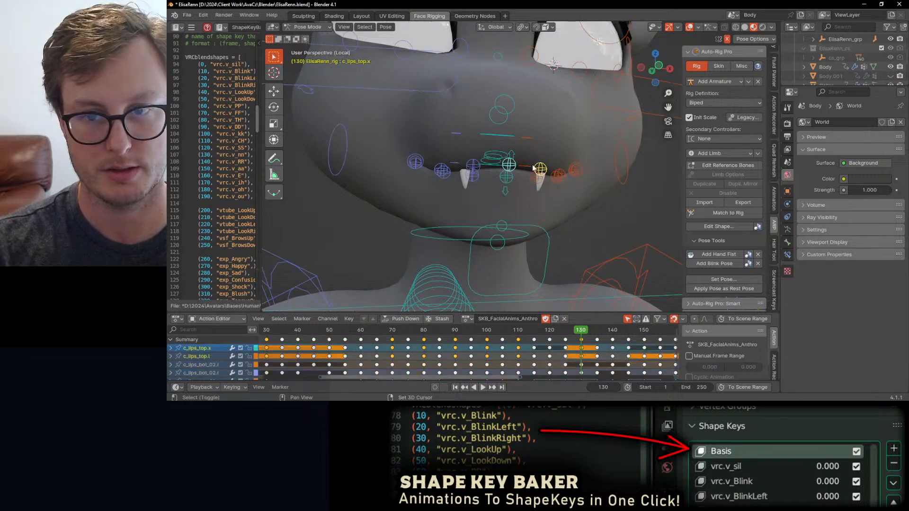
pyautogui.press('g')
pyautogui.press('z')
pyautogui.click(557, 156)
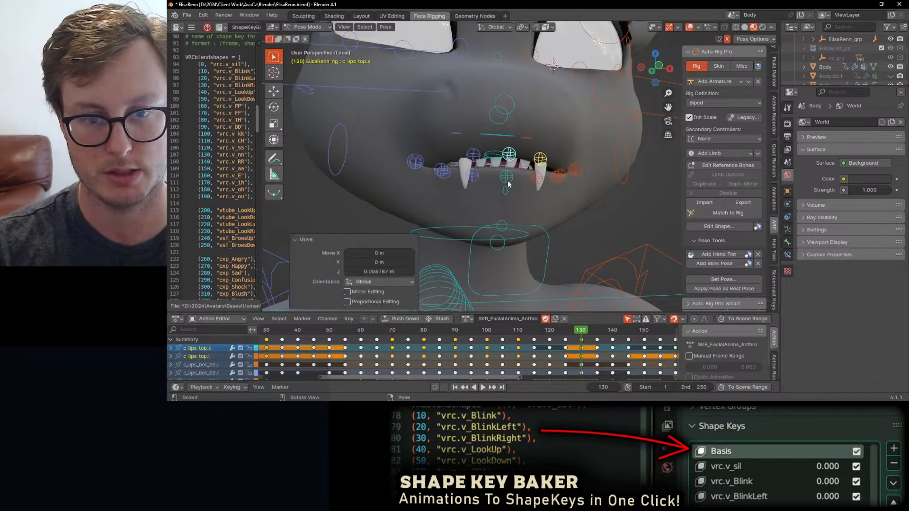
# Raise the jaw control slightly along global Z for the nn mouth shape.
pyautogui.click(536, 226)
pyautogui.press('g')
pyautogui.press('z')
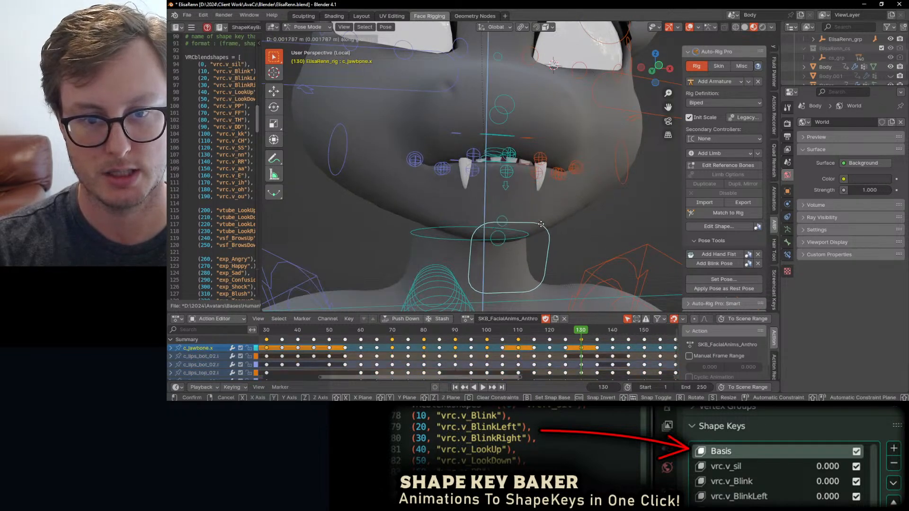
pyautogui.click(531, 213)
# Lower the centre and left lower-lip controls about 0.0057 m along global Z to part the lips.
pyautogui.click(507, 171)
pyautogui.keyDown('shift'); pyautogui.click(537, 171); pyautogui.keyUp('shift')
pyautogui.press('g')
pyautogui.press('z')
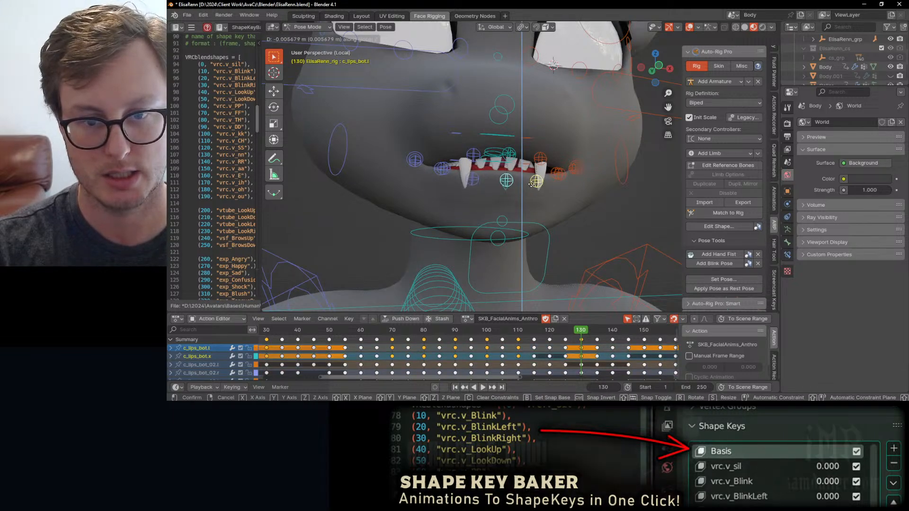
pyautogui.click(533, 181)
# Raise the left and centre upper-lip controls a further 0.004 m or so along global Z.
pyautogui.click(543, 158)
pyautogui.keyDown('shift'); pyautogui.click(510, 151); pyautogui.keyUp('shift')
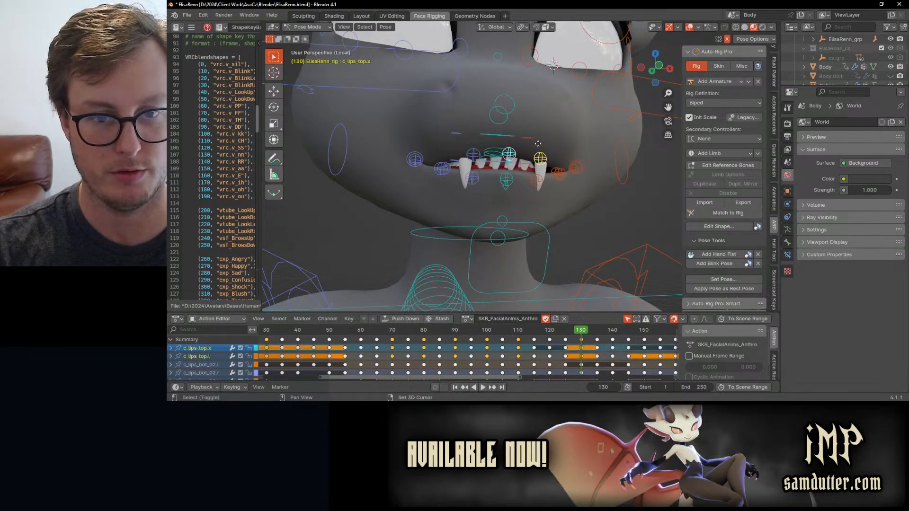
pyautogui.press('g')
pyautogui.press('z')
pyautogui.click(537, 137)
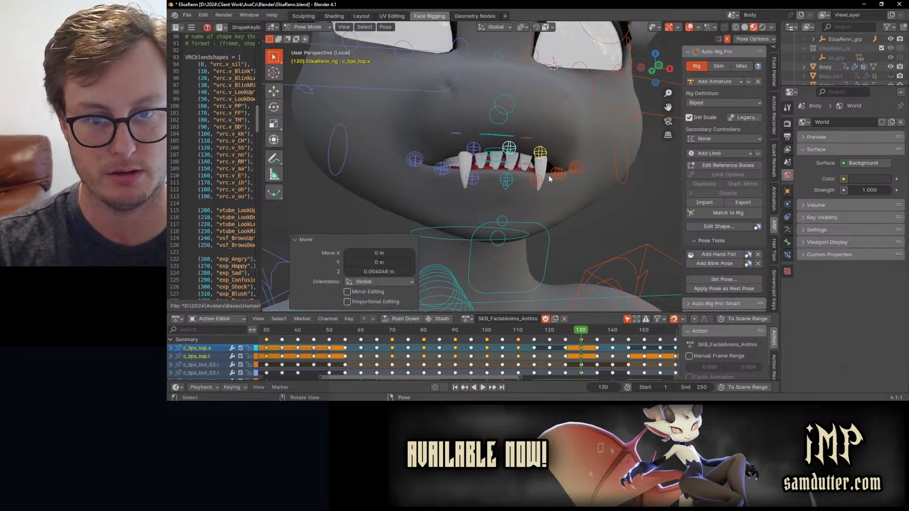
# Adjust the outer upper- and lower-lip controls near the left mouth corner along global Z, raising the lower one about 0.002 m.
pyautogui.click(556, 176)
pyautogui.press('g')
pyautogui.press('z')
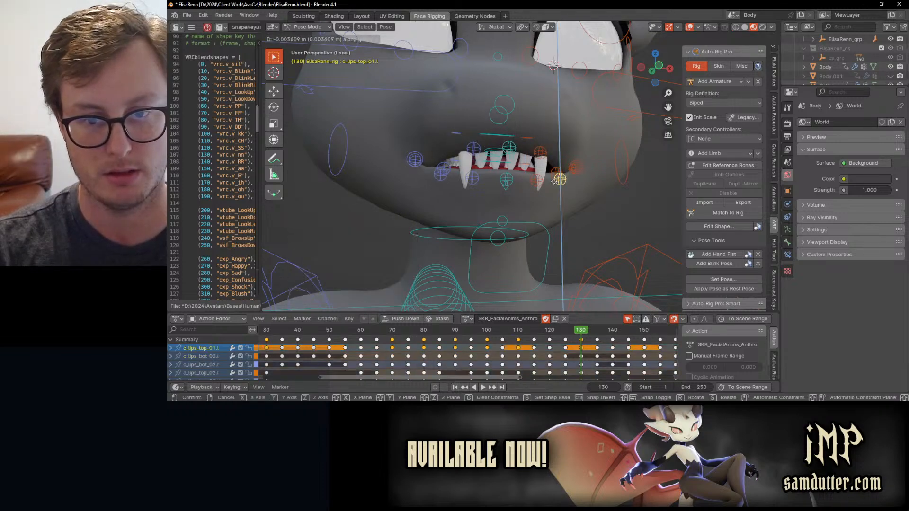
pyautogui.click(553, 181)
pyautogui.click(556, 179)
pyautogui.press('g')
pyautogui.press('z')
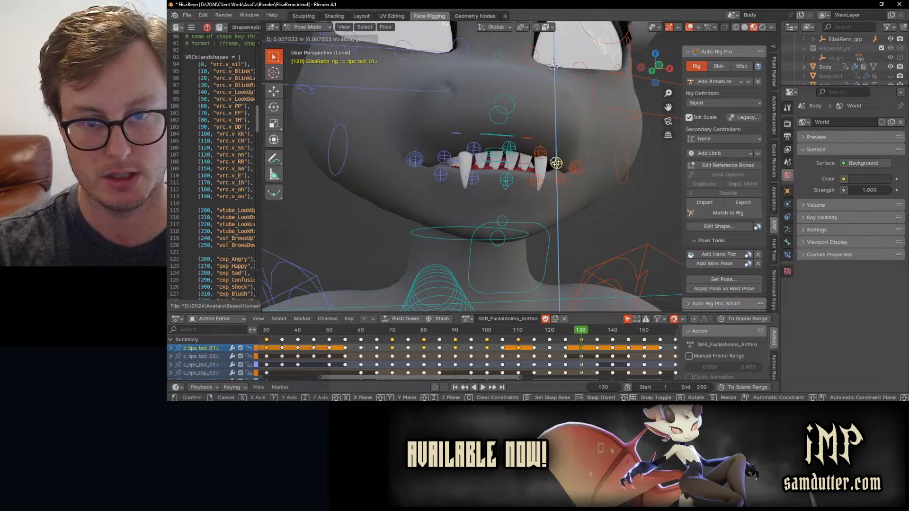
pyautogui.click(567, 174)
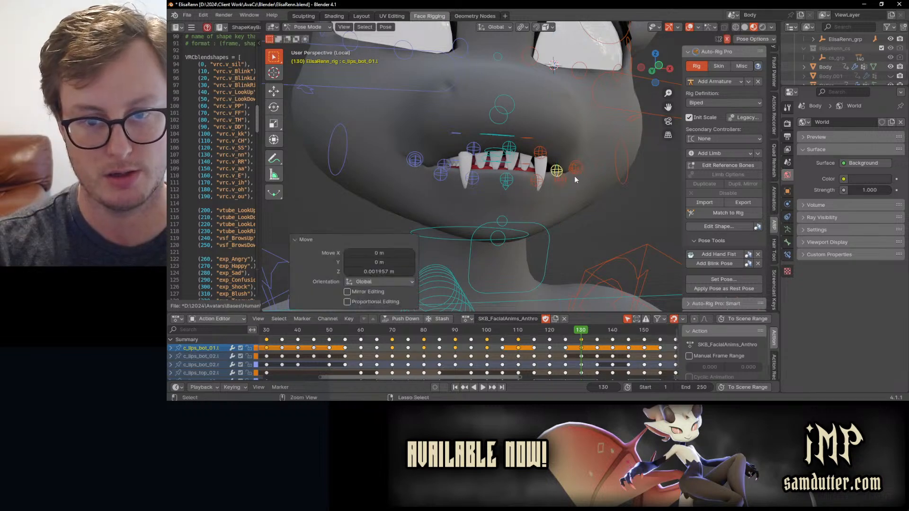
pyautogui.click(565, 183)
pyautogui.click(564, 184)
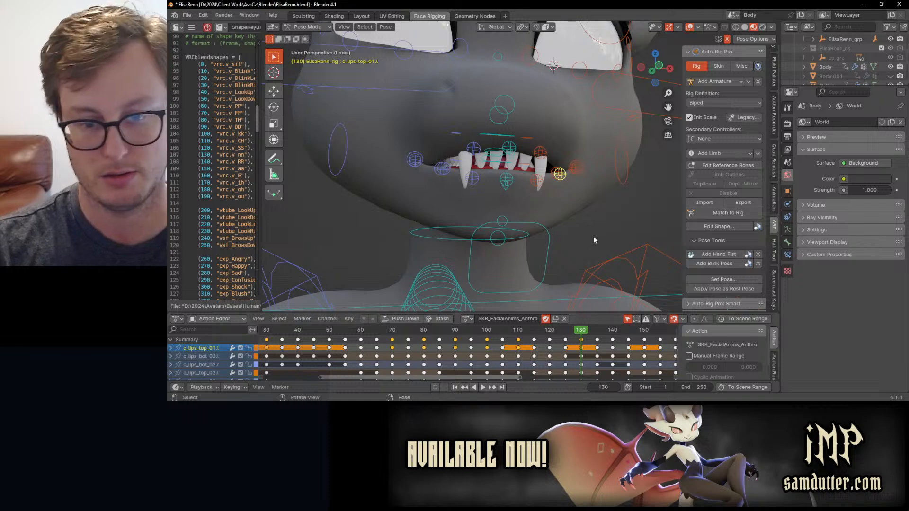
# Select all face controls, go to frame 140 and clear their locations for the RR viseme.
pyautogui.press('a')
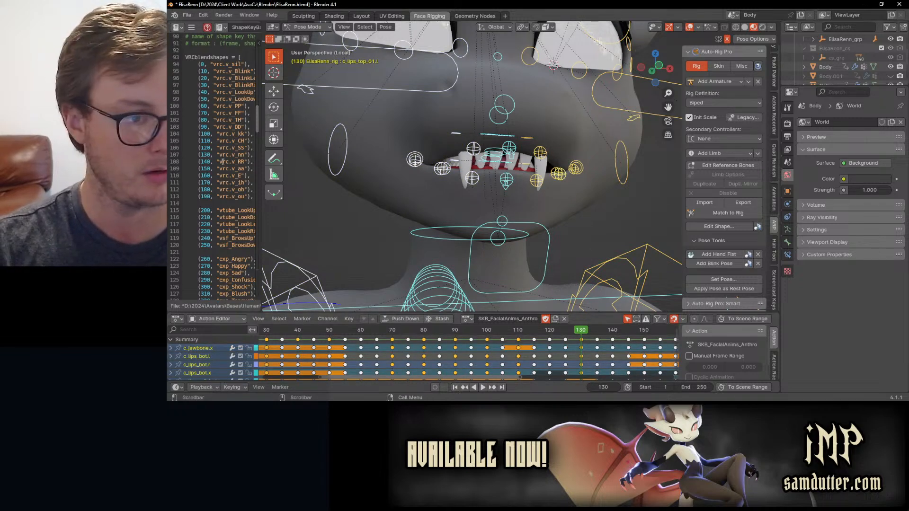
pyautogui.moveTo(580, 335); pyautogui.dragTo(613, 335)
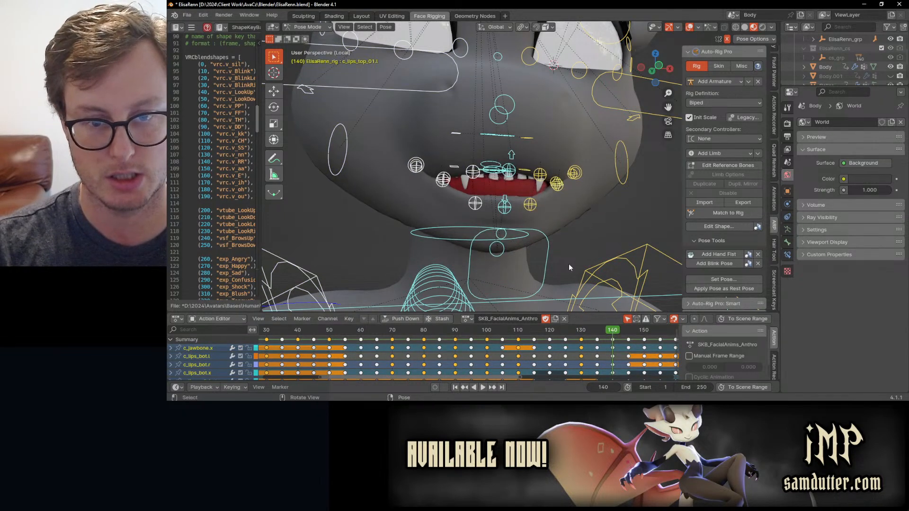
pyautogui.hotkey('alt', 'g')
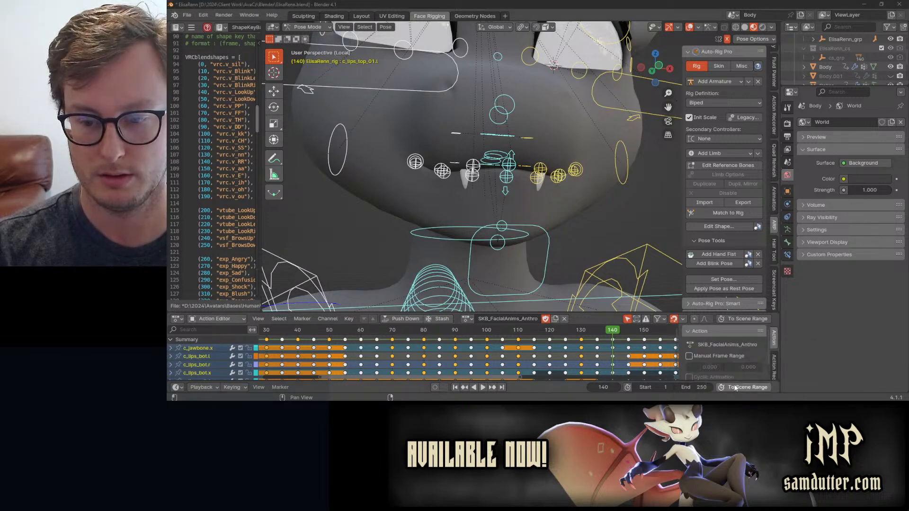
# Switch to the browser and close the two separately opened reference images, leaving the viseme reference page.
pyautogui.click(760, 391)
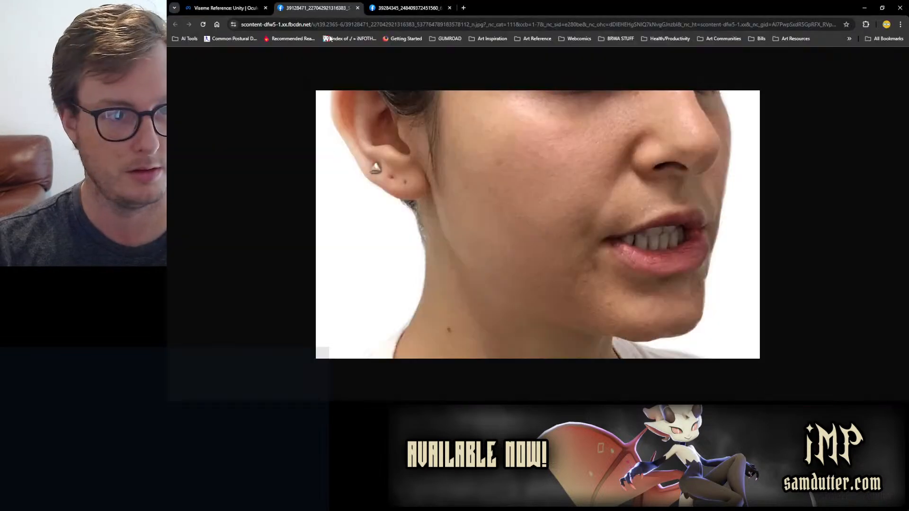
pyautogui.click(356, 8)
pyautogui.click(357, 8)
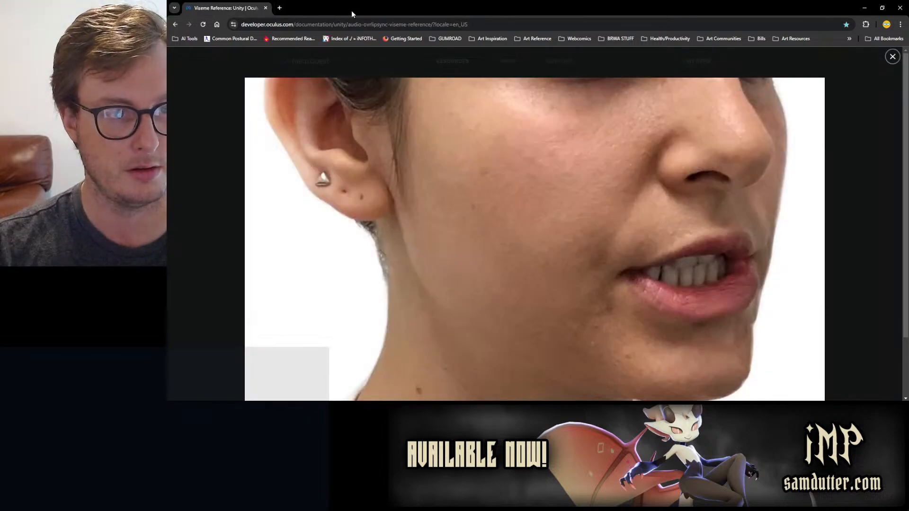
# Close the enlarged image, open the side-view reference image for the RR viseme, and return to Blender.
pyautogui.click(202, 233)
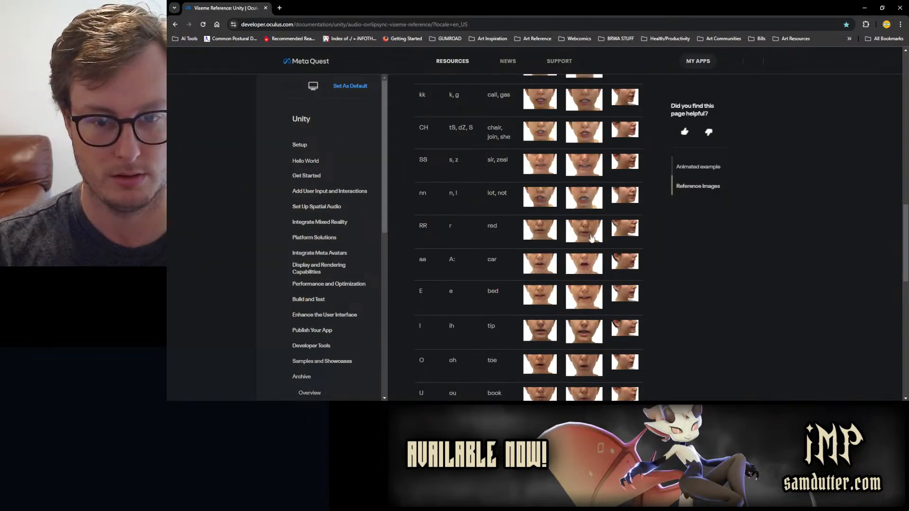
pyautogui.click(628, 234)
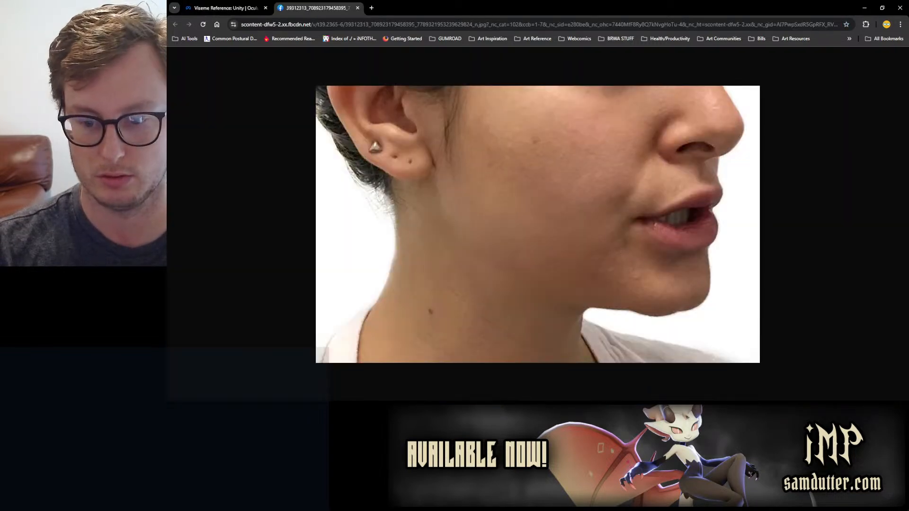
pyautogui.hotkey('alt', 'Tab')
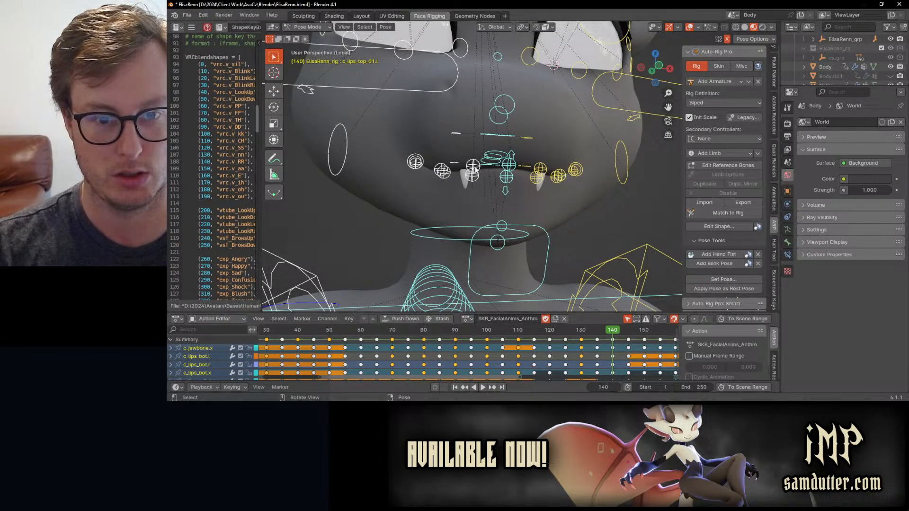
# Shift the centre and left upper-lip controls about -0.005 m along global Y at frame 140.
pyautogui.click(503, 166)
pyautogui.keyDown('shift'); pyautogui.click(508, 165); pyautogui.keyUp('shift')
pyautogui.keyDown('shift'); pyautogui.click(540, 168); pyautogui.keyUp('shift')
pyautogui.press('g')
pyautogui.press('y')
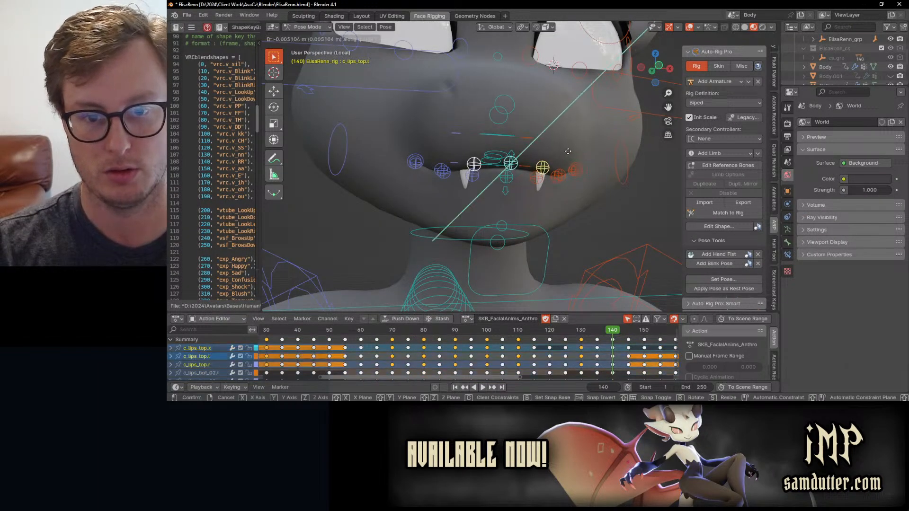
pyautogui.click(531, 171)
# Lower the centre and left lower-lip controls about 0.005 m along global Z and compare with the RR reference.
pyautogui.click(506, 177)
pyautogui.keyDown('shift'); pyautogui.click(531, 177); pyautogui.keyUp('shift')
pyautogui.press('g')
pyautogui.press('y')
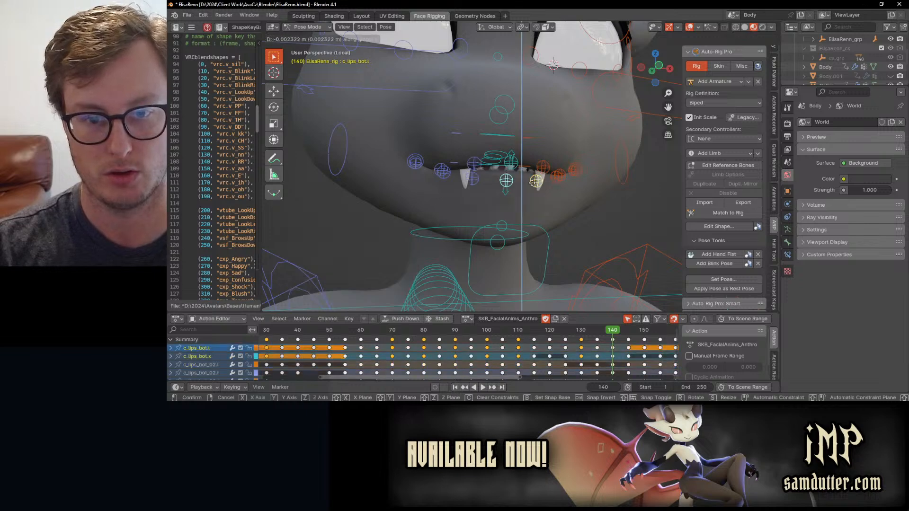
pyautogui.click(532, 185)
pyautogui.hotkey('alt', 'Tab')
pyautogui.hotkey('alt', 'Tab')
# Rotate the centre and left lower-lip controls about 14° around global X and adjust their position along global Y.
pyautogui.press('r')
pyautogui.press('x')
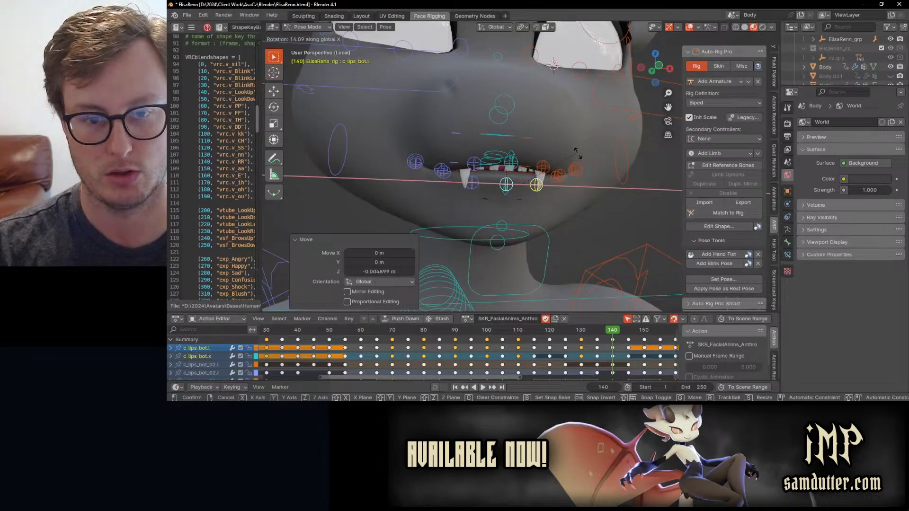
pyautogui.click(578, 153)
pyautogui.press('g')
pyautogui.press('y')
pyautogui.click(582, 158)
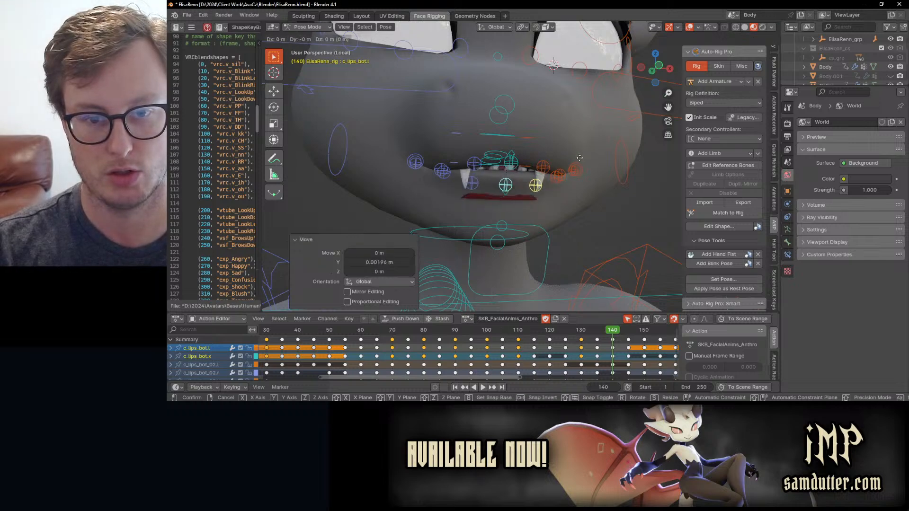
pyautogui.press('g')
pyautogui.press('y')
pyautogui.click(583, 159)
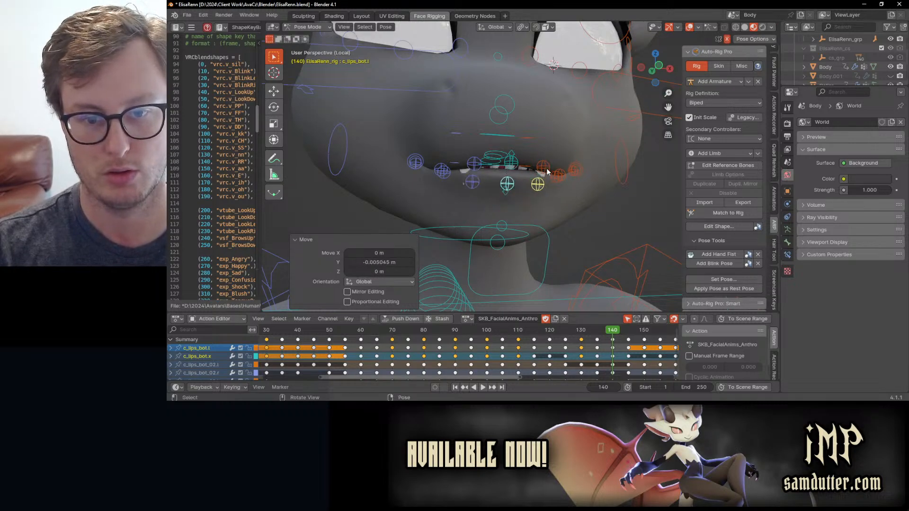
# Lower the centre lower-lip control alone about 0.006 m along global Z.
pyautogui.click(512, 182)
pyautogui.press('g')
pyautogui.press('z')
pyautogui.click(513, 193)
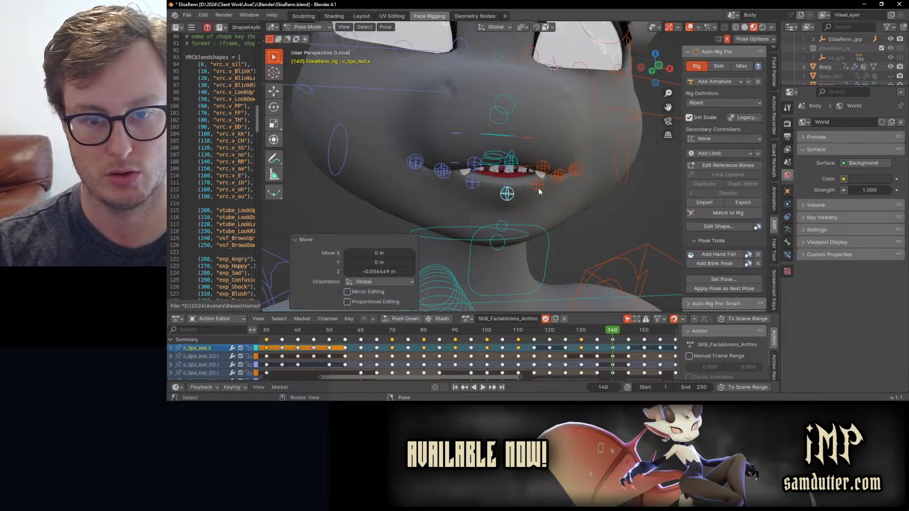
# Adjust the left lower-lip control along global X and Z, shift it about 0.005 m along Y, and recheck the RR reference.
pyautogui.click(537, 188)
pyautogui.moveTo(539, 196); pyautogui.dragTo(521, 169, button='middle')
pyautogui.press('g')
pyautogui.press('x')
pyautogui.click(552, 193)
pyautogui.press('g')
pyautogui.press('z')
pyautogui.click(546, 191)
pyautogui.press('g')
pyautogui.press('y')
pyautogui.click(541, 191)
pyautogui.hotkey('alt', 'Tab')
pyautogui.hotkey('alt', 'Tab')
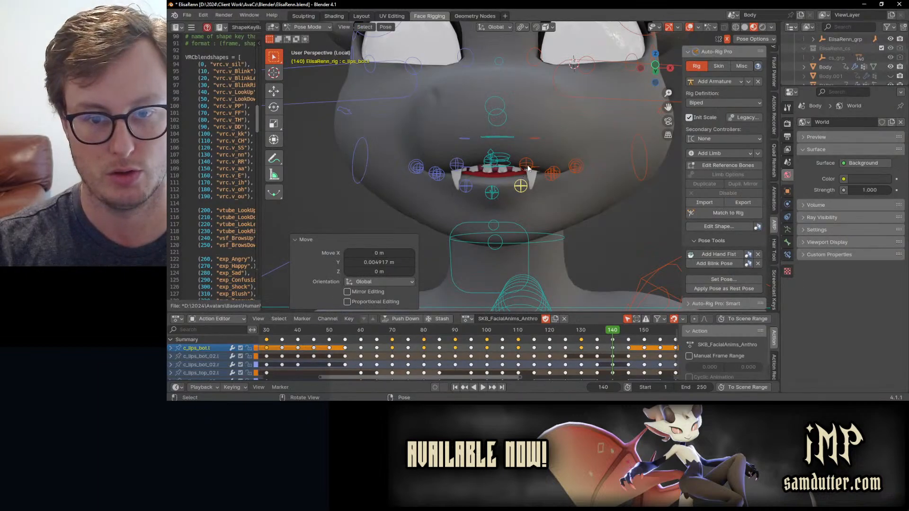
# Rotate the centre upper-lip control about -14° around global X and compare with the reference image.
pyautogui.click(491, 160)
pyautogui.press('r')
pyautogui.press('x')
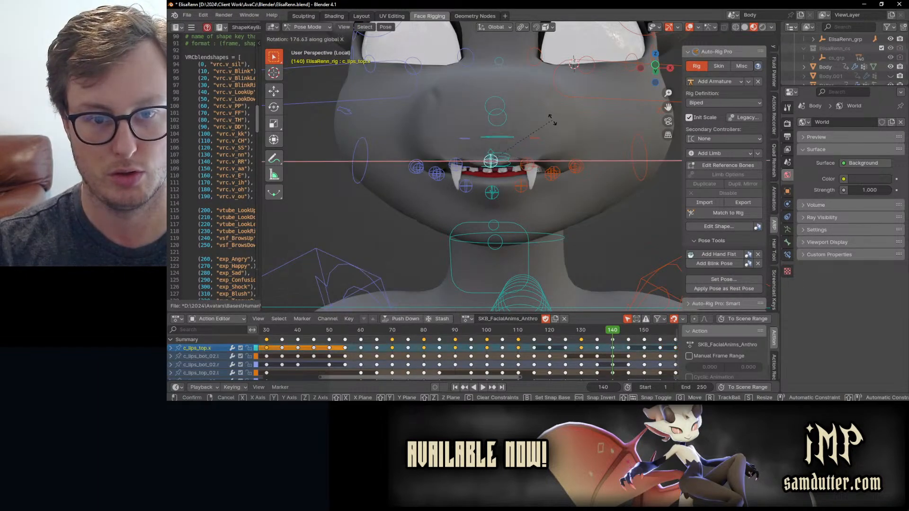
pyautogui.rightClick(557, 123)
pyautogui.moveTo(558, 124); pyautogui.dragTo(499, 136, button='middle')
pyautogui.press('r')
pyautogui.press('x')
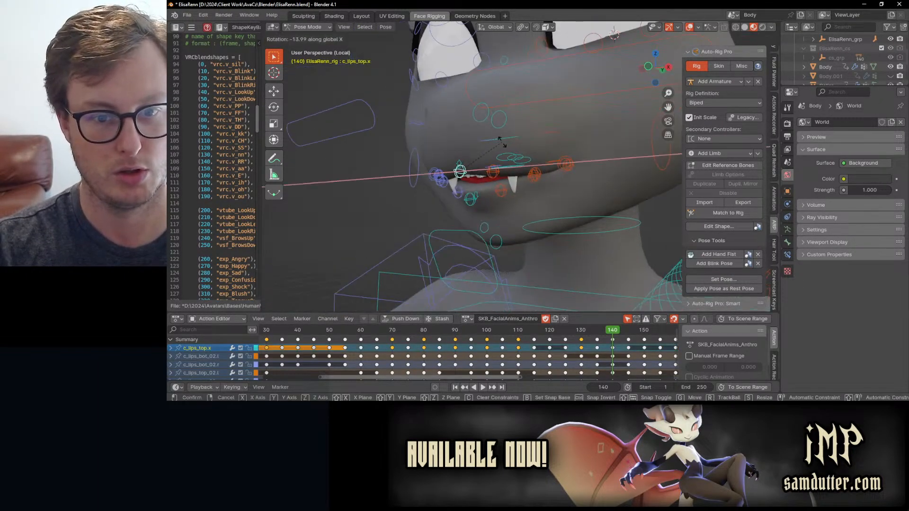
pyautogui.click(500, 140)
pyautogui.hotkey('alt', 'Tab')
pyautogui.hotkey('alt', 'Tab')
# Move the left mouth-corner control inward and down, about -0.011 m in X, -0.005 m in Y and -0.007 m in Z.
pyautogui.click(570, 163)
pyautogui.press('g')
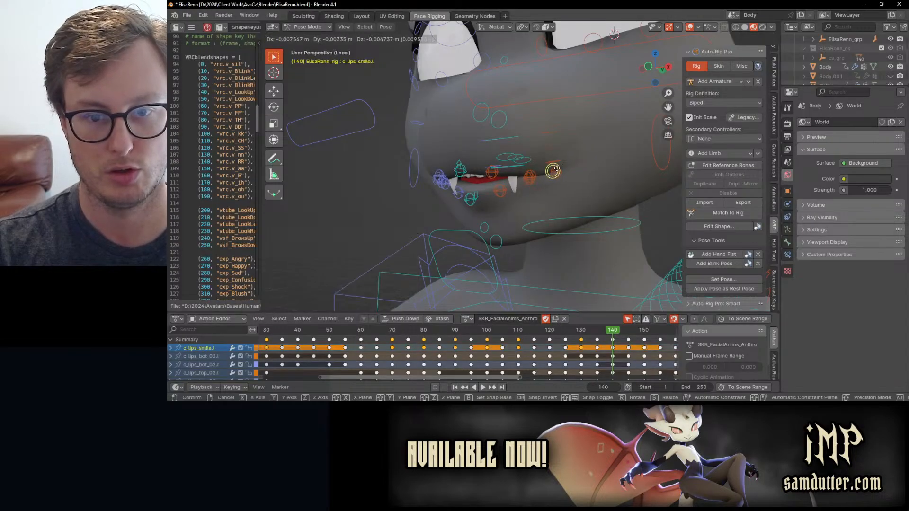
pyautogui.click(536, 181)
pyautogui.moveTo(516, 182); pyautogui.dragTo(539, 186, button='middle')
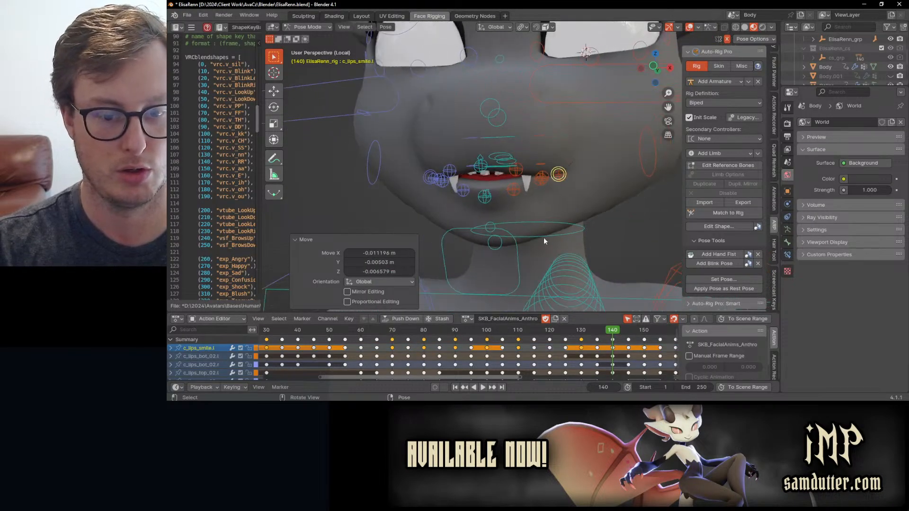
# Key all face controls at frame 140, and clear their locations at frame 150 for the aa viseme.
pyautogui.press('a')
pyautogui.press('i')
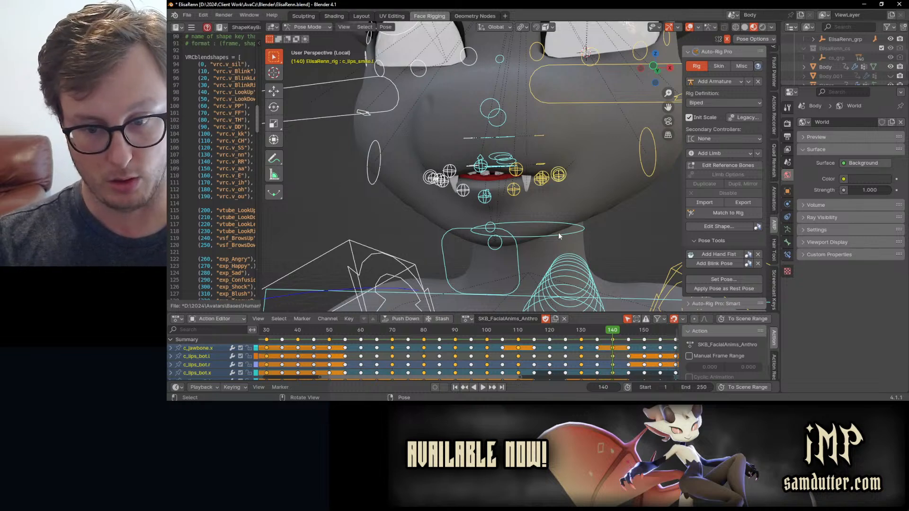
pyautogui.click(643, 331)
pyautogui.moveTo(501, 210); pyautogui.dragTo(577, 211, button='middle')
pyautogui.hotkey('alt', 'g')
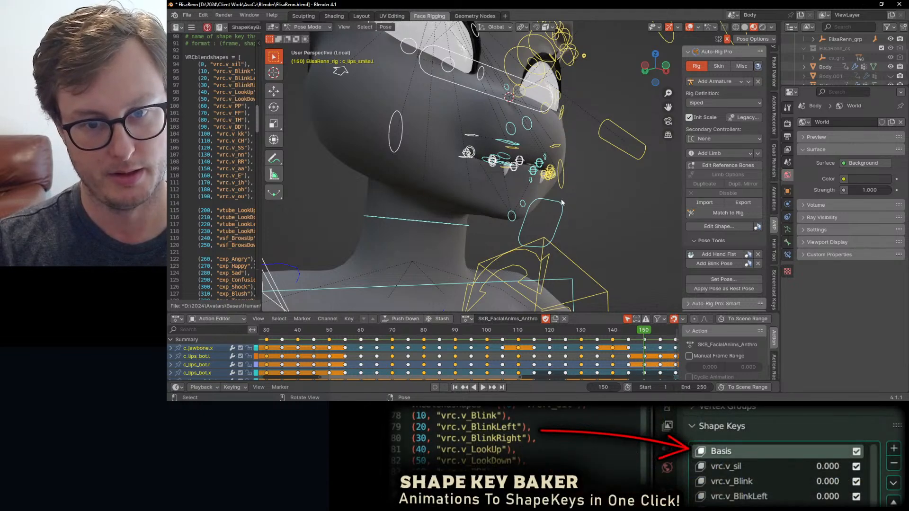
# Open the mouth for the aa viseme by lowering the jaw control along global Z, the last move about 0.018 m.
pyautogui.click(561, 205)
pyautogui.scroll(2, 561, 204)
pyautogui.press('g')
pyautogui.press('z')
pyautogui.click(602, 213)
pyautogui.moveTo(603, 213)
pyautogui.mouseDown(button='middle')
pyautogui.moveTo(572, 213)
pyautogui.moveTo(596, 212)
pyautogui.mouseUp(button='middle')
pyautogui.press('g')
pyautogui.press('z')
pyautogui.click(564, 216)
# Fine-tune the jaw control's height along global Z and check the open mouth from the front.
pyautogui.scroll(-5, 564, 216)
pyautogui.press('g')
pyautogui.press('z')
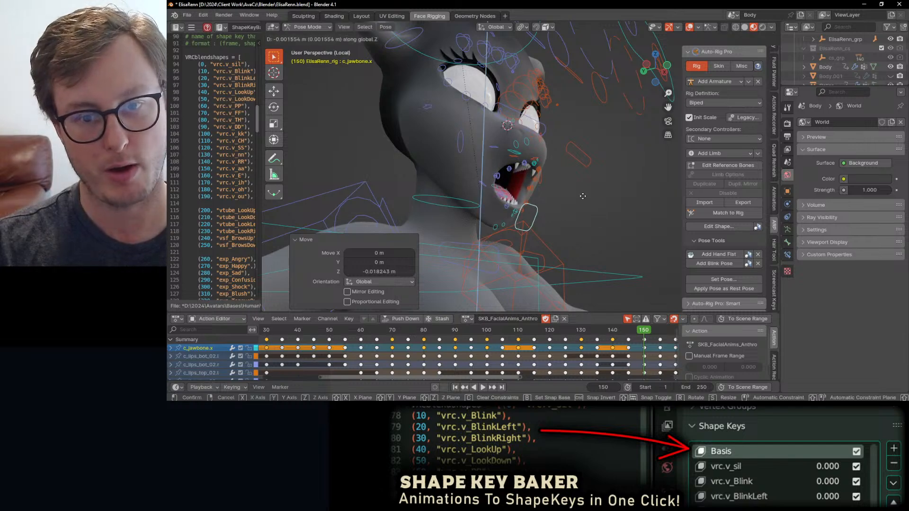
pyautogui.click(582, 195)
pyautogui.moveTo(569, 199); pyautogui.dragTo(567, 218, button='middle')
pyautogui.scroll(4, 537, 205)
pyautogui.moveTo(520, 238); pyautogui.dragTo(506, 211, button='middle')
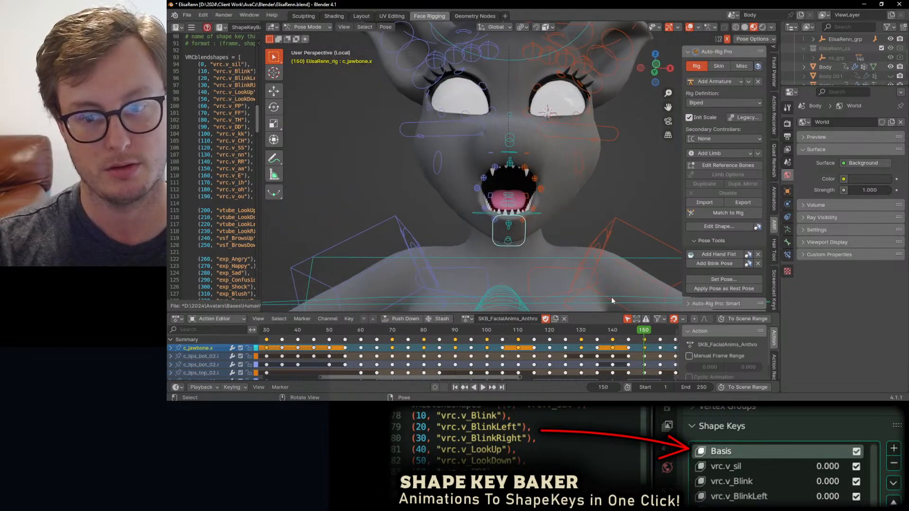
# Check frame 160, adjust the left outer upper- and lower-lip controls along global Z at frame 170, and select all face controls.
pyautogui.moveTo(661, 336); pyautogui.dragTo(424, 360, button='middle')
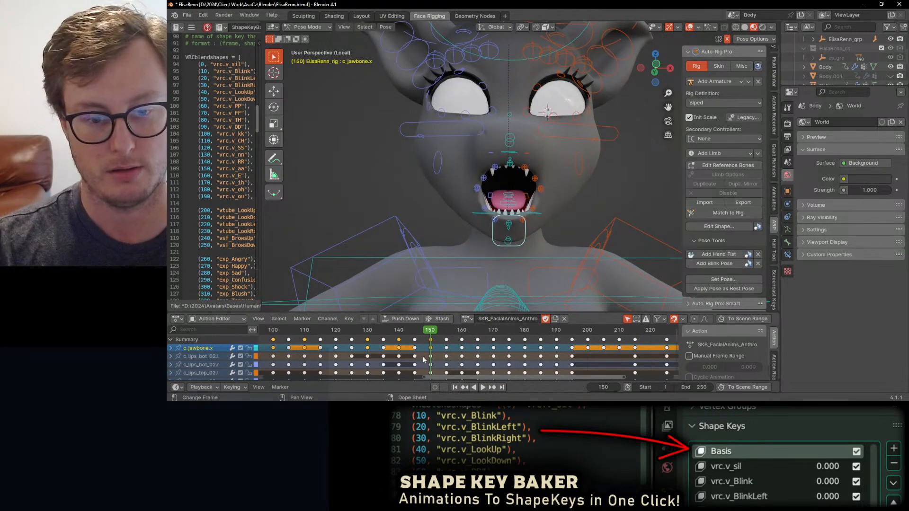
pyautogui.click(461, 337)
pyautogui.scroll(1, 508, 219)
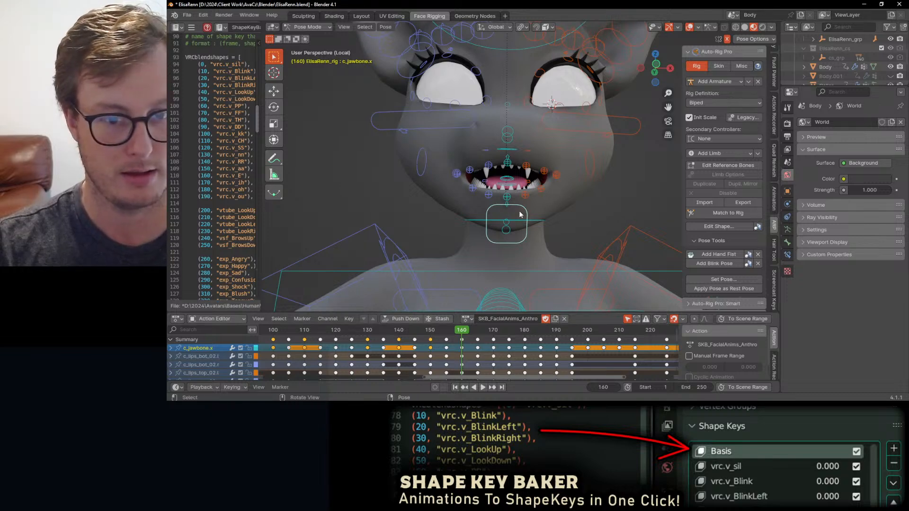
pyautogui.click(494, 334)
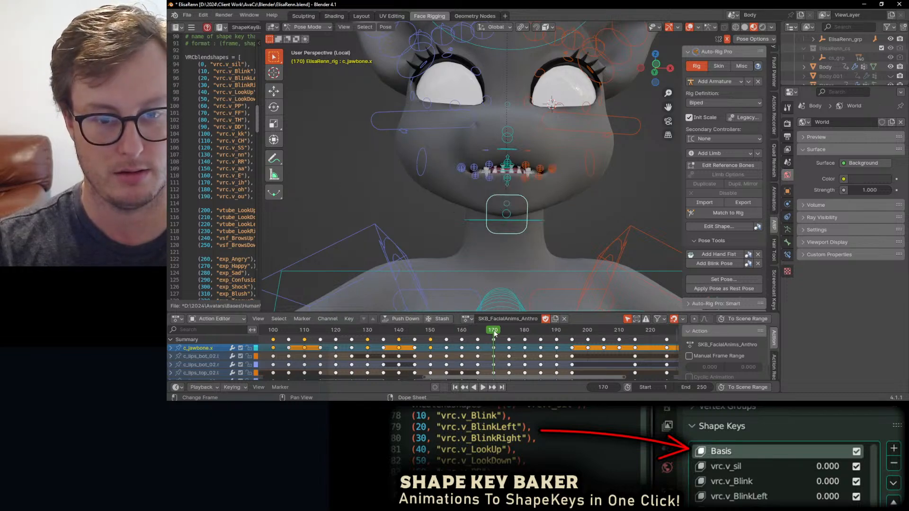
pyautogui.scroll(3, 543, 192)
pyautogui.click(552, 186)
pyautogui.press('g')
pyautogui.press('z')
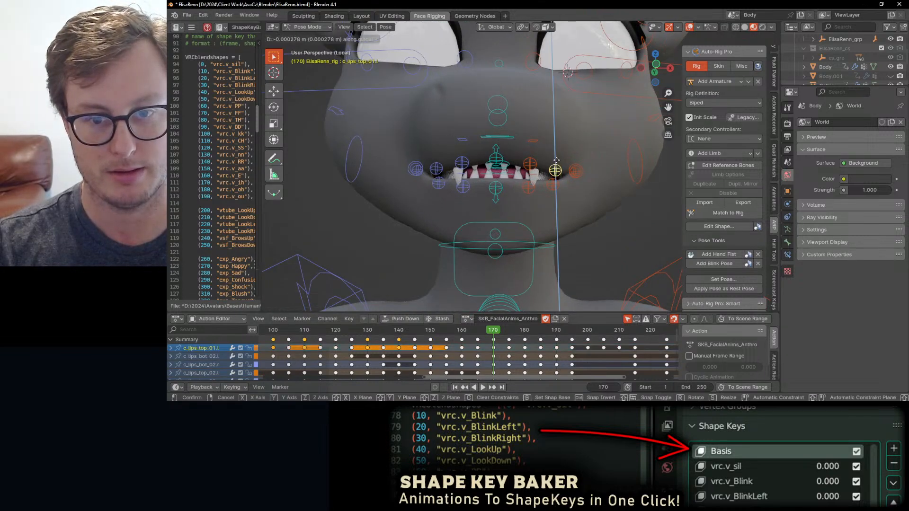
pyautogui.click(549, 188)
pyautogui.press('g')
pyautogui.press('z')
pyautogui.click(550, 200)
pyautogui.moveTo(549, 200); pyautogui.dragTo(511, 202, button='middle')
pyautogui.press('a')
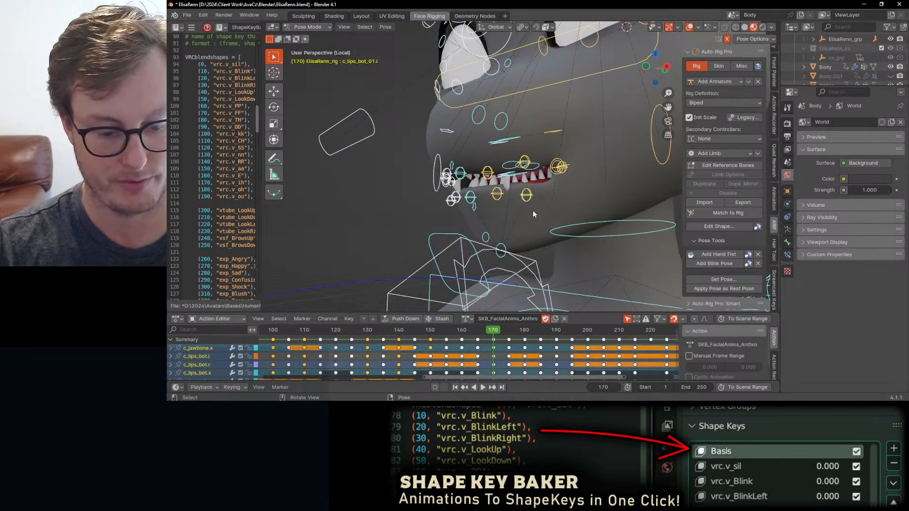
# Review the oh viseme pose at frame 180 and go to frame 190 for the ou viseme.
pyautogui.click(524, 330)
pyautogui.moveTo(529, 216); pyautogui.dragTo(557, 217, button='middle')
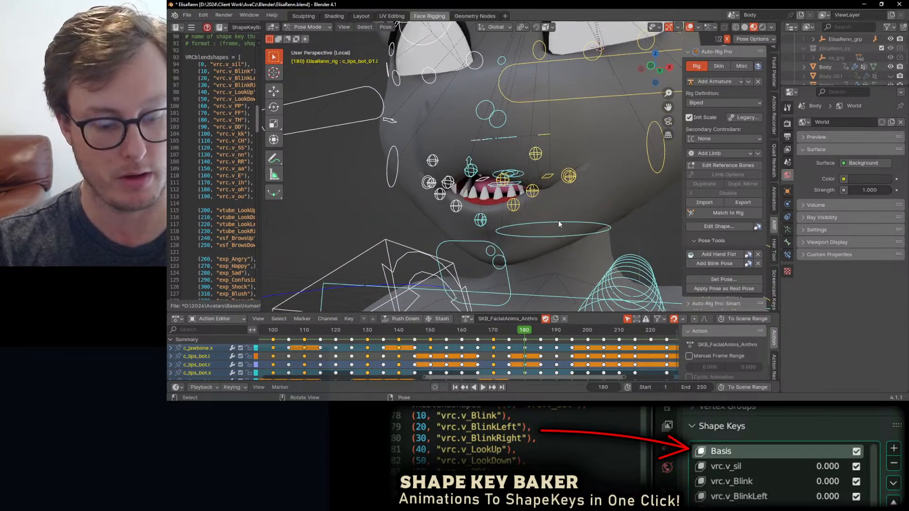
pyautogui.click(558, 332)
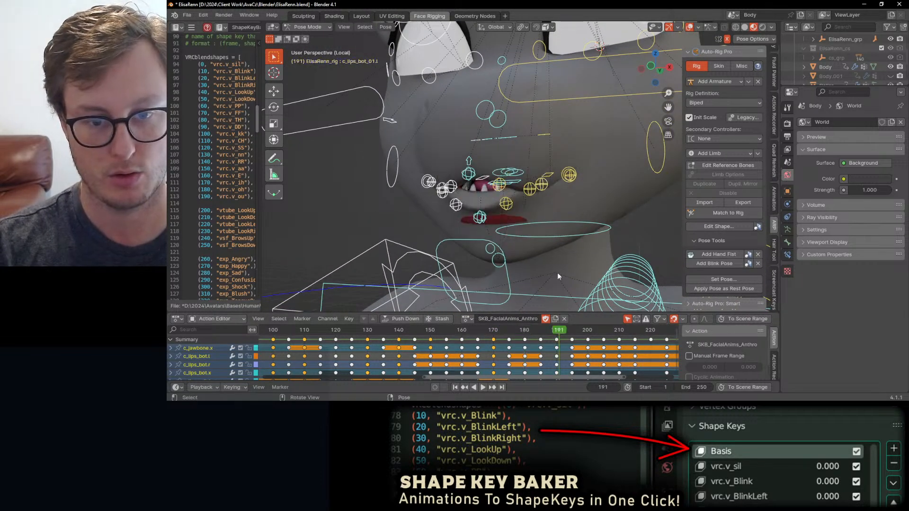
pyautogui.moveTo(558, 331); pyautogui.dragTo(556, 330)
pyautogui.moveTo(551, 265); pyautogui.dragTo(502, 258, button='middle')
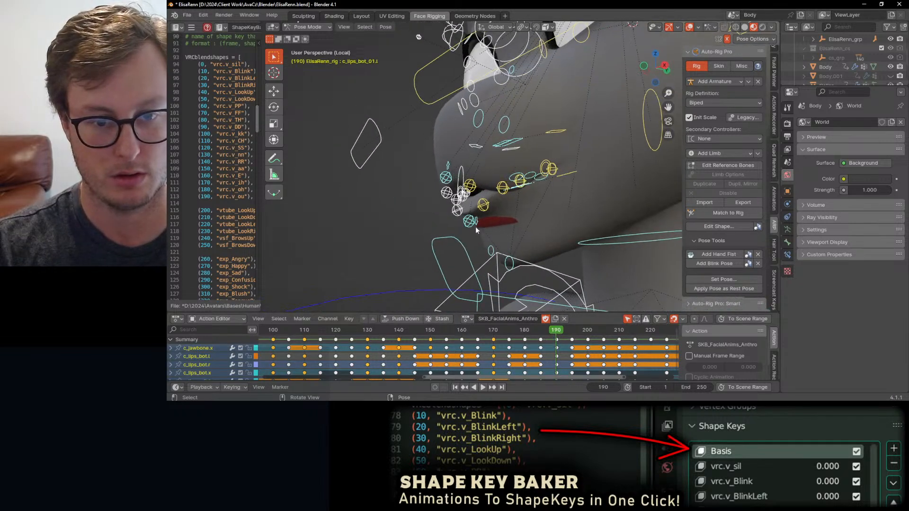
# Rotate the centre and left lower-lip controls -10.4° around global X and shift them about -0.005 m along global Y.
pyautogui.click(470, 222)
pyautogui.keyDown('shift'); pyautogui.click(485, 205); pyautogui.keyUp('shift')
pyautogui.press('g')
pyautogui.press('y')
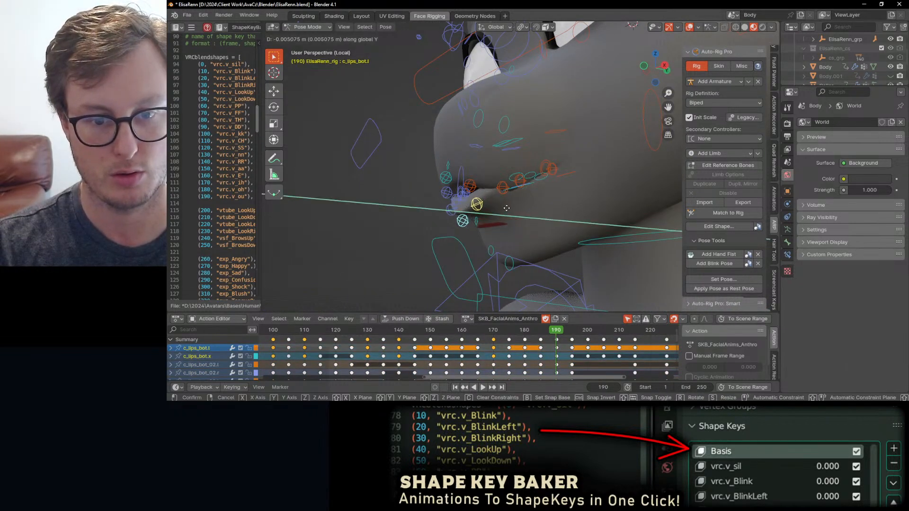
pyautogui.click(508, 211)
pyautogui.press('r')
pyautogui.press('x')
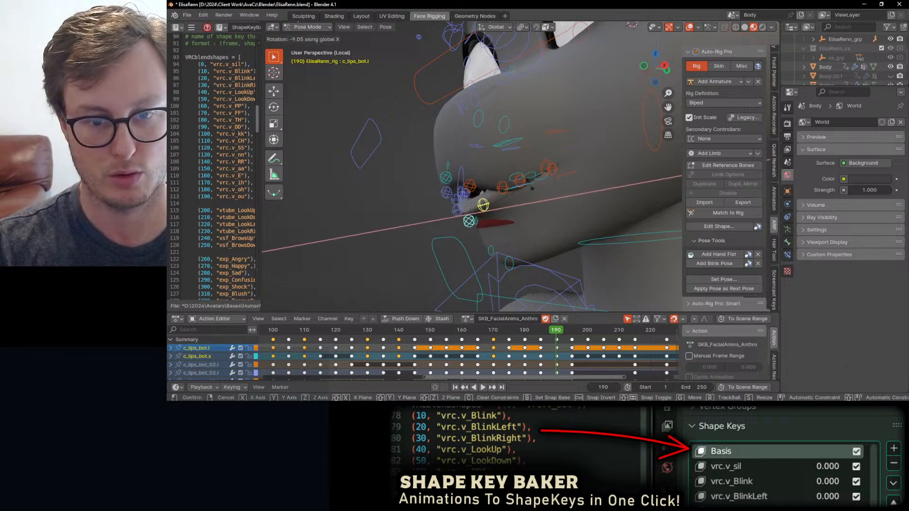
pyautogui.click(529, 186)
pyautogui.press('g')
pyautogui.press('y')
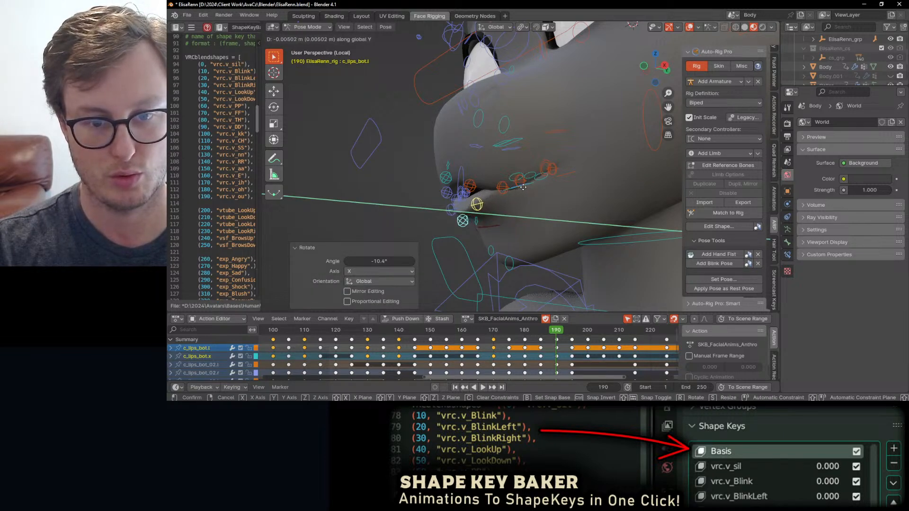
pyautogui.click(523, 187)
pyautogui.moveTo(523, 187); pyautogui.dragTo(463, 194, button='middle')
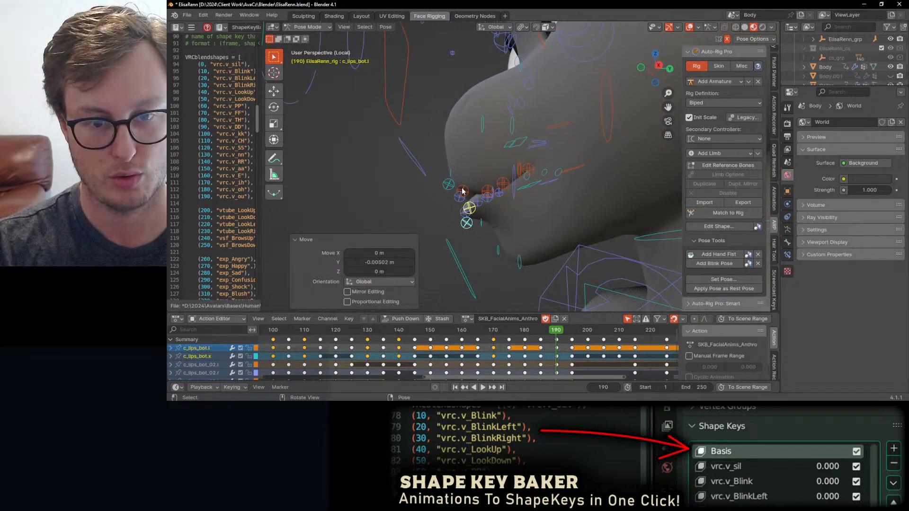
# Shift the centre and left upper-lip controls along global Y, rotate them around X, and raise them about 0.0015 m along Z.
pyautogui.click(463, 190)
pyautogui.press('g')
pyautogui.press('y')
pyautogui.click(482, 190)
pyautogui.press('r')
pyautogui.press('x')
pyautogui.click(485, 194)
pyautogui.press('g')
pyautogui.press('z')
pyautogui.click(482, 191)
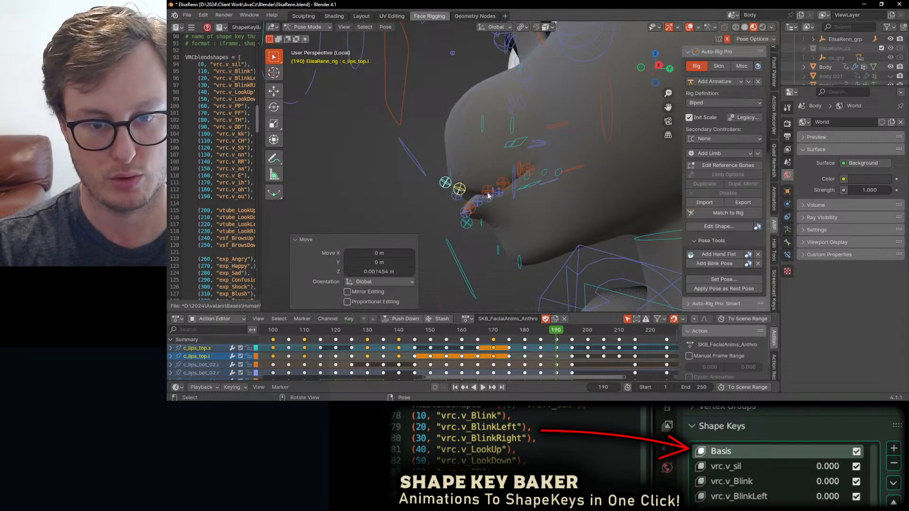
pyautogui.moveTo(478, 192); pyautogui.dragTo(493, 193, button='middle')
pyautogui.click(464, 222)
pyautogui.press('r')
pyautogui.press('x')
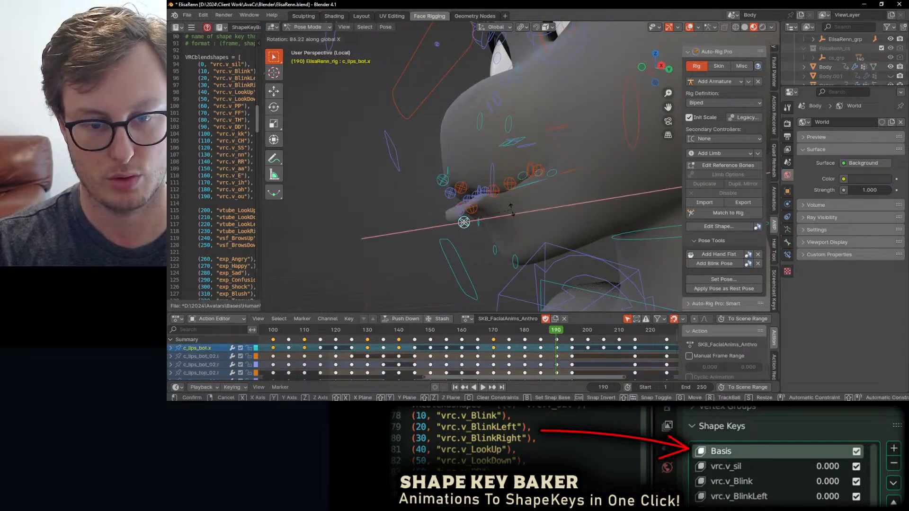
pyautogui.rightClick(468, 221)
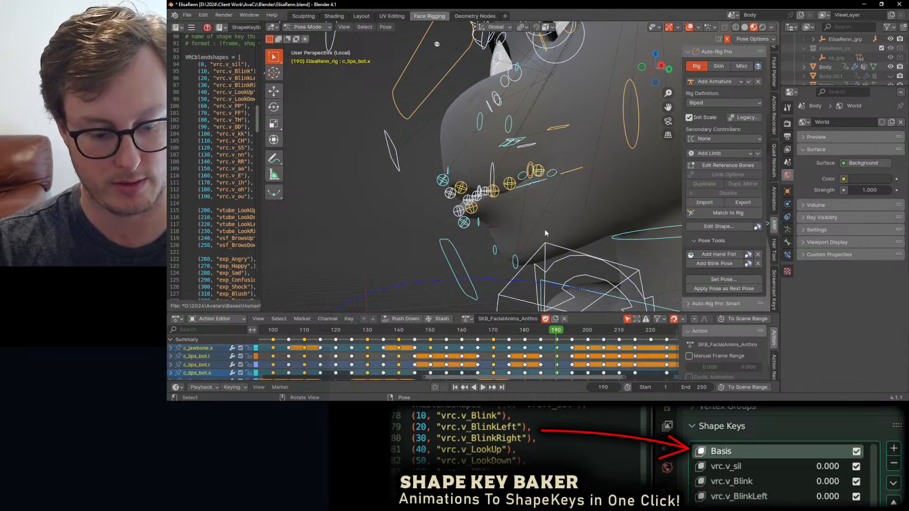
# Leave Pose Mode, select the Body mesh, and show it from the right side at frame 1.
pyautogui.hotkey('ctrl', 'Tab')
pyautogui.click(583, 196)
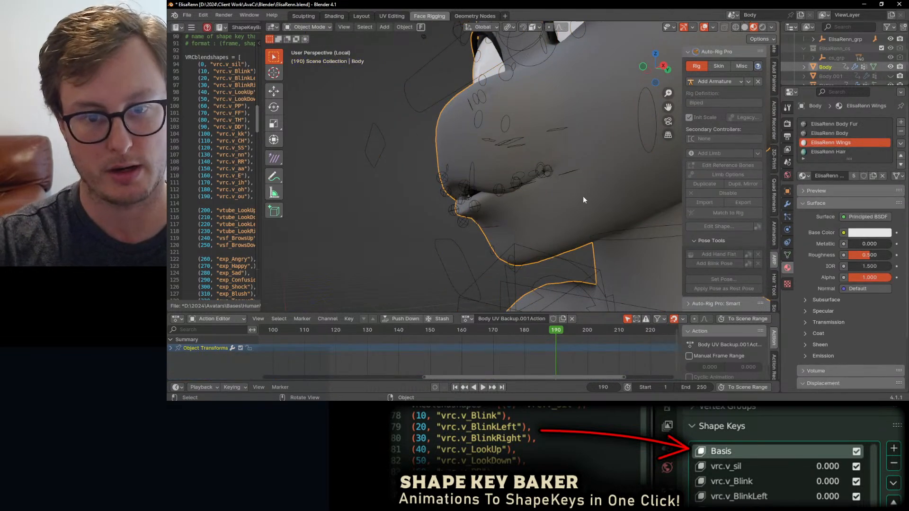
pyautogui.press('KP_3')
pyautogui.hotkey('shift', 'Left')
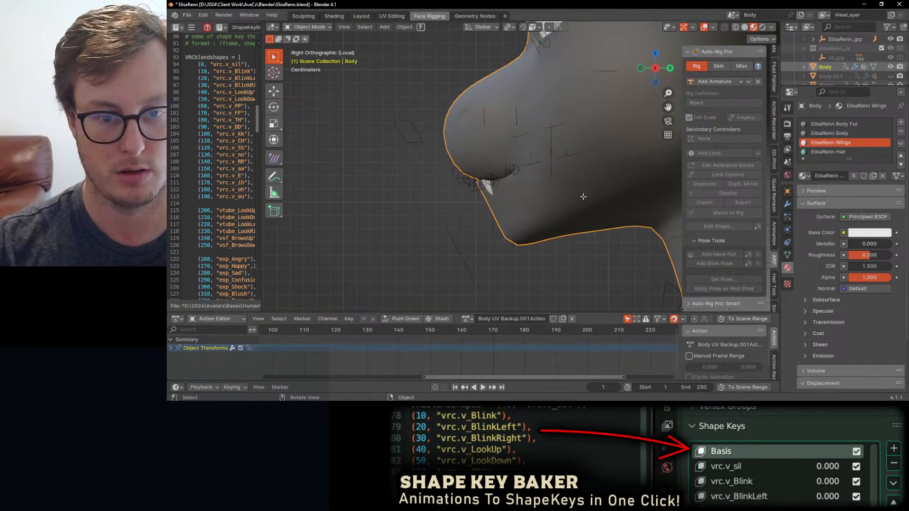
# Shift the inner mouth's lowest edge loop on Body about 0.0066 m along global Y, using Sharp proportional falloff sized about 0.029 m, and save.
pyautogui.press('Tab')
pyautogui.hotkey('alt', 'z')
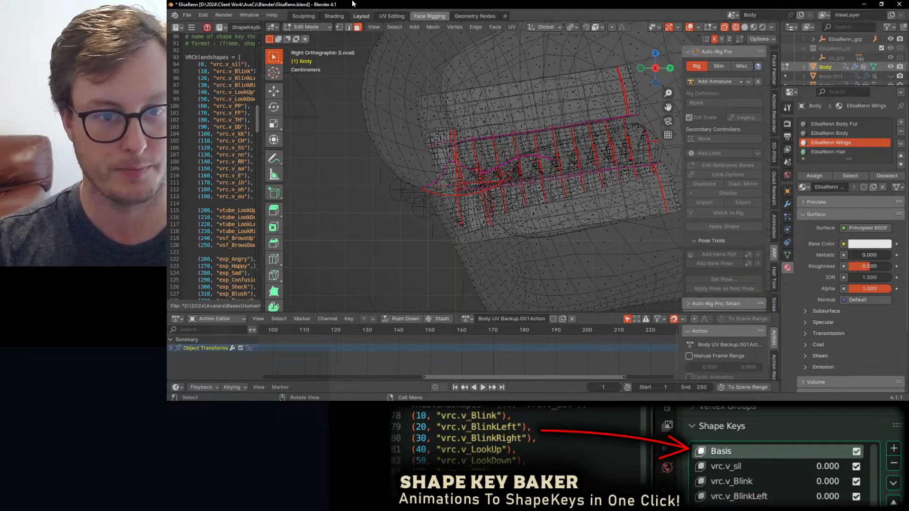
pyautogui.press('1')
pyautogui.keyDown('alt'); pyautogui.click(478, 242); pyautogui.keyUp('alt')
pyautogui.keyDown('shift'); pyautogui.moveTo(515, 236); pyautogui.dragTo(489, 219, button='middle'); pyautogui.keyUp('shift')
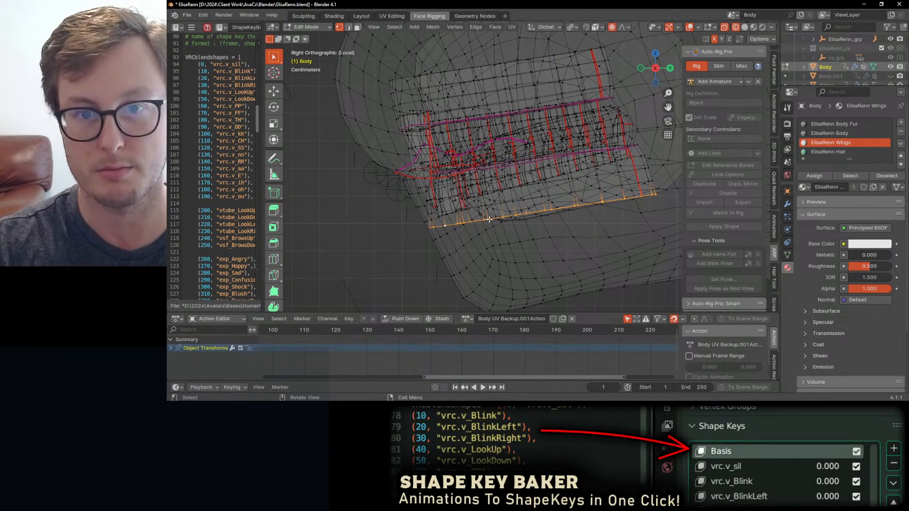
pyautogui.click(623, 27)
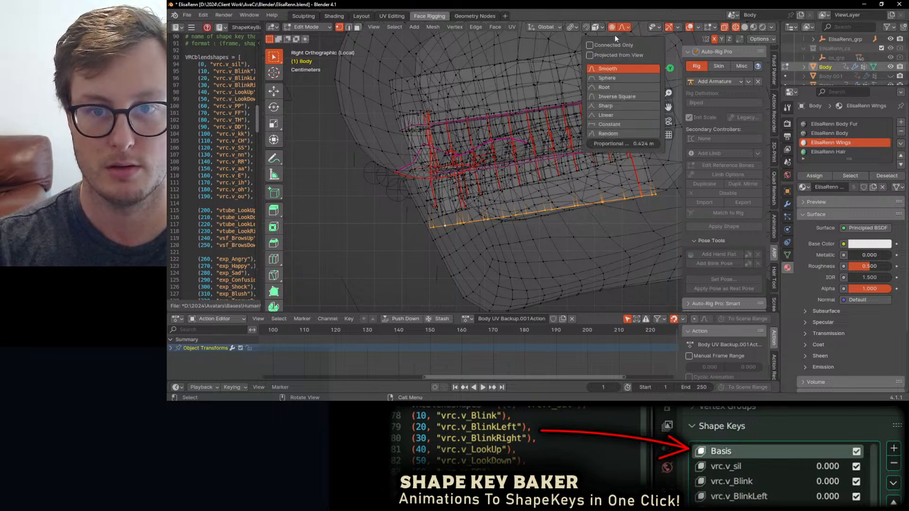
pyautogui.click(605, 106)
pyautogui.press('g')
pyautogui.press('y')
pyautogui.scroll(14, 505, 232)
pyautogui.scroll(14, 507, 234)
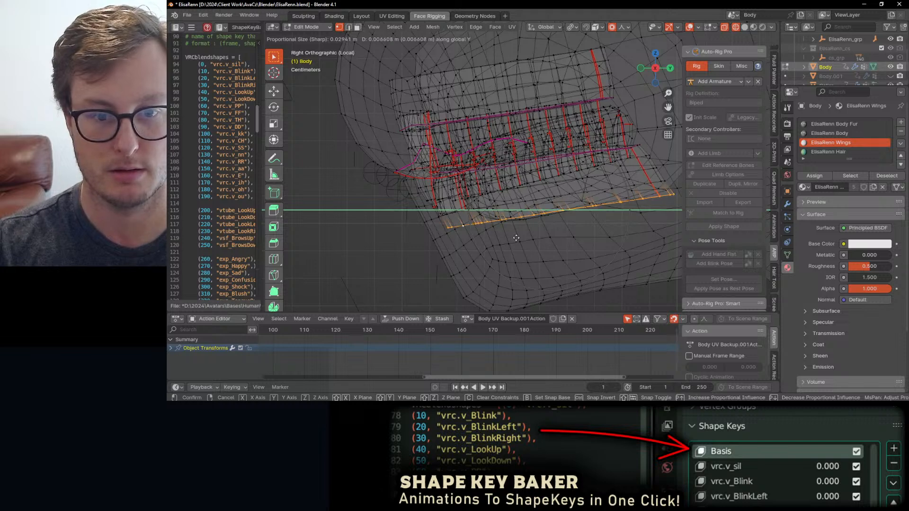
pyautogui.click(516, 238)
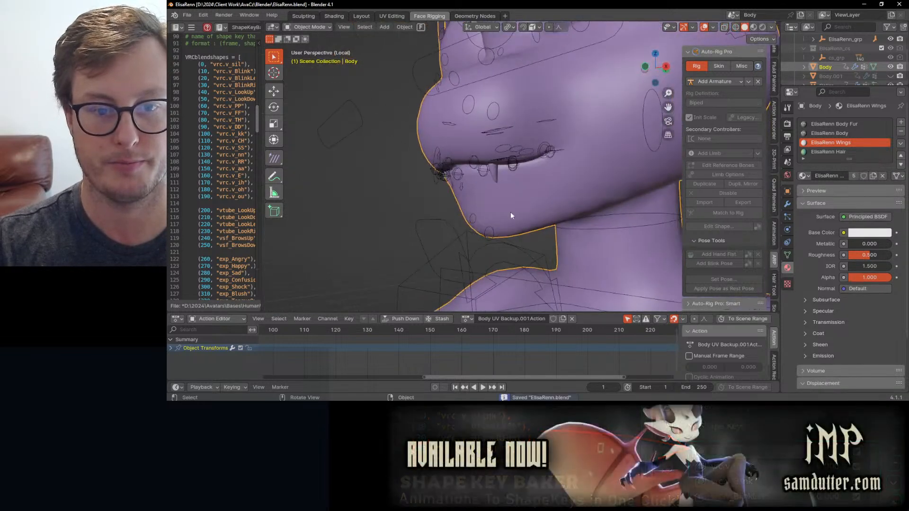
pyautogui.hotkey('ctrl', 's')
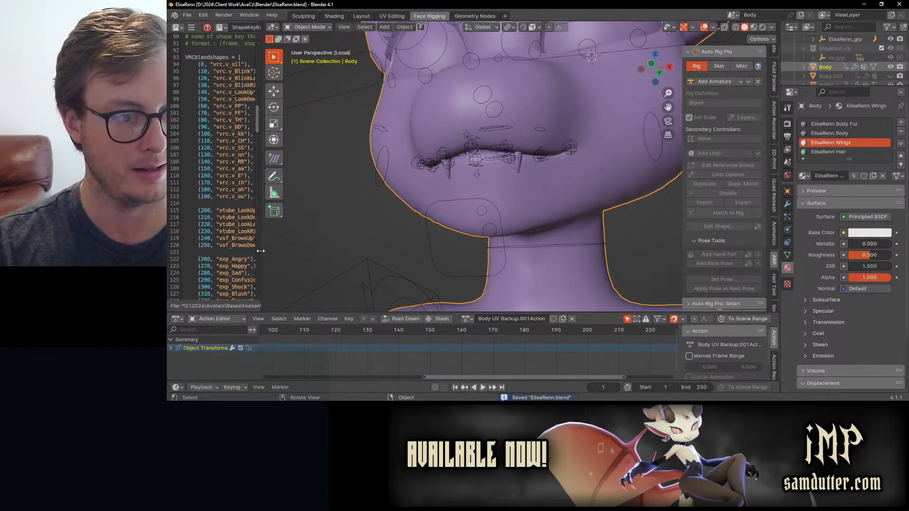
# Inspect the mouth and fangs on the Body mesh from the front and up close, and save the file.
pyautogui.scroll(-6, 559, 201)
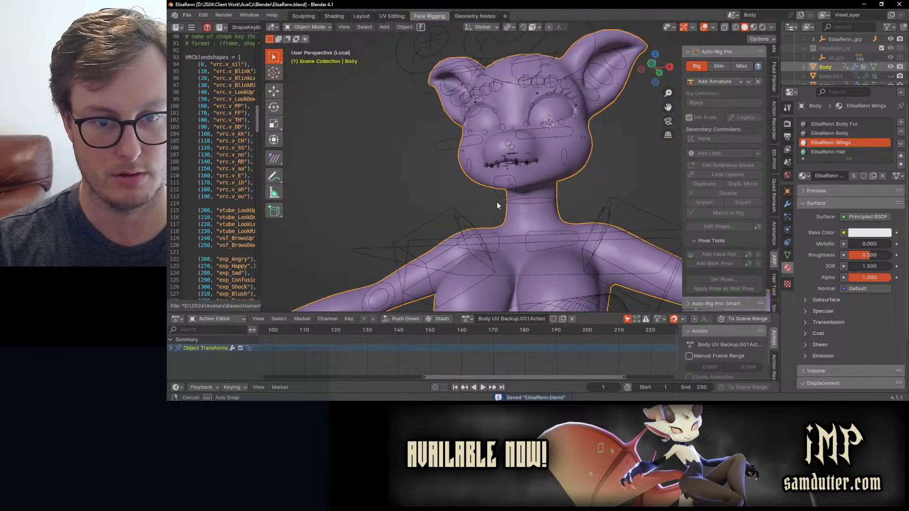
pyautogui.moveTo(493, 201); pyautogui.dragTo(520, 211, button='middle')
pyautogui.scroll(-1, 520, 211)
pyautogui.click(517, 208)
pyautogui.scroll(10, 515, 208)
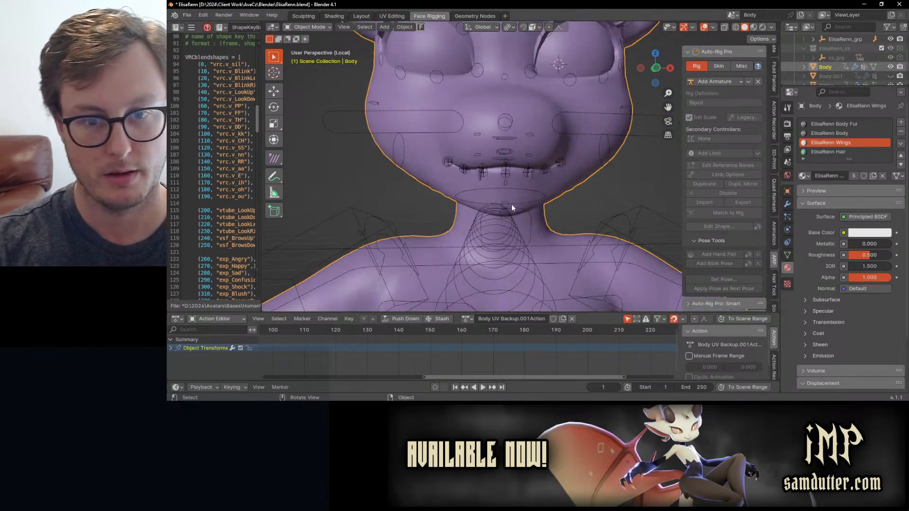
pyautogui.moveTo(493, 192); pyautogui.dragTo(492, 170, button='middle')
pyautogui.hotkey('ctrl', 's')
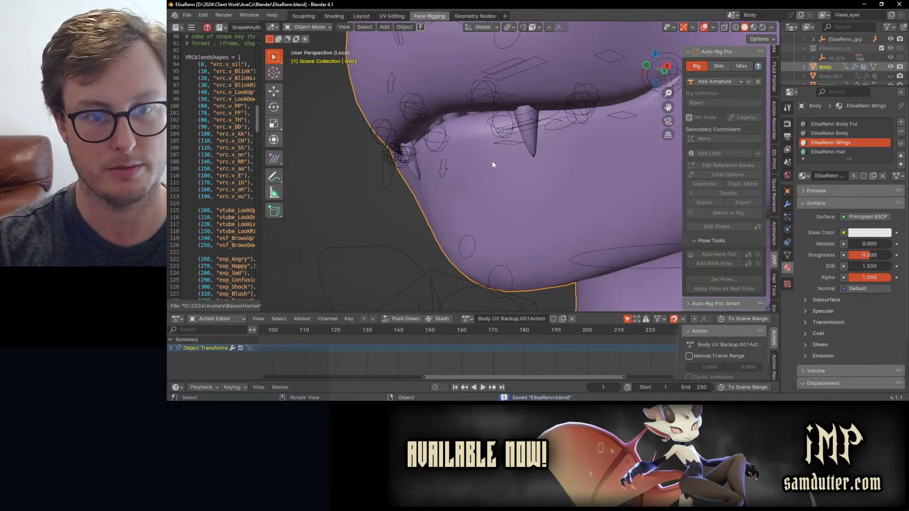
# Lower the front lip vertex about 0.0019 m along global Z with Smooth, Connected Only proportional editing sized about 0.069 m.
pyautogui.press('KP_3')
pyautogui.press('Tab')
pyautogui.hotkey('alt', 'z')
pyautogui.scroll(6, 472, 133)
pyautogui.click(472, 108)
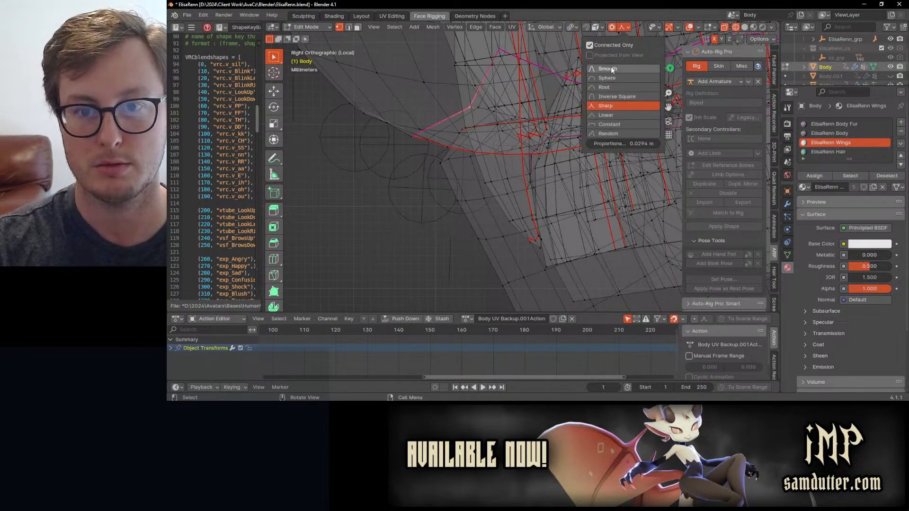
pyautogui.click(611, 69)
pyautogui.press('g')
pyautogui.press('z')
pyautogui.scroll(-7, 391, 250)
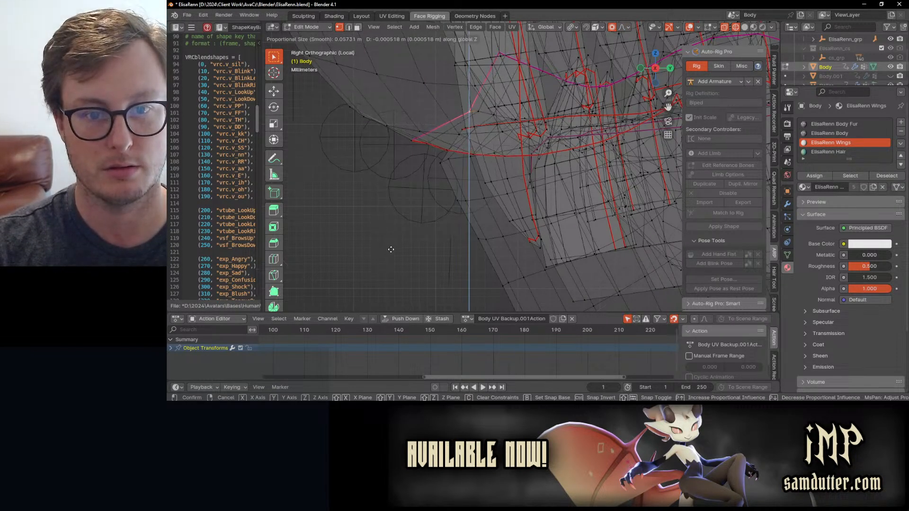
pyautogui.scroll(-2, 390, 256)
pyautogui.click(392, 258)
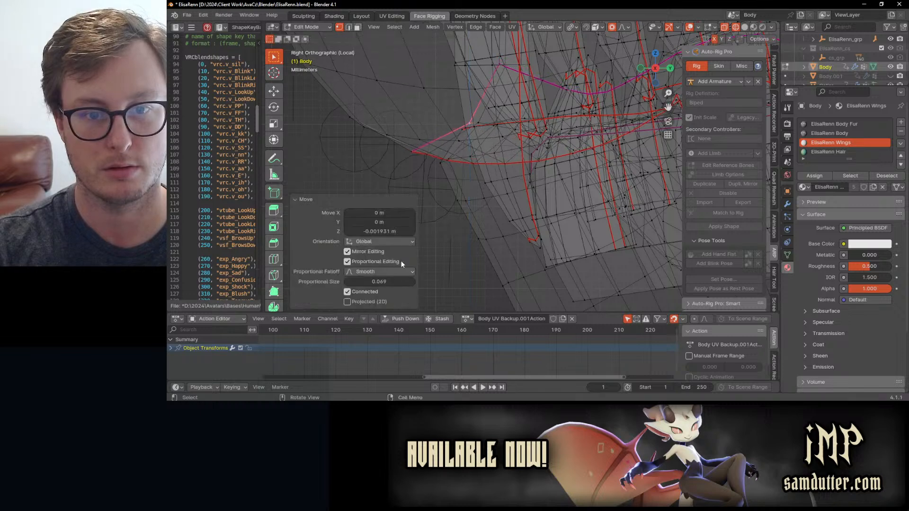
# Return Body to Object Mode with solid shading and save the file.
pyautogui.press('Tab')
pyautogui.hotkey('shift', 'z')
pyautogui.moveTo(479, 220)
pyautogui.mouseDown(button='middle')
pyautogui.moveTo(513, 186)
pyautogui.moveTo(549, 189)
pyautogui.moveTo(581, 151)
pyautogui.moveTo(518, 187)
pyautogui.moveTo(535, 199)
pyautogui.mouseUp(button='middle')
pyautogui.hotkey('ctrl', 's')
pyautogui.scroll(-5, 546, 212)
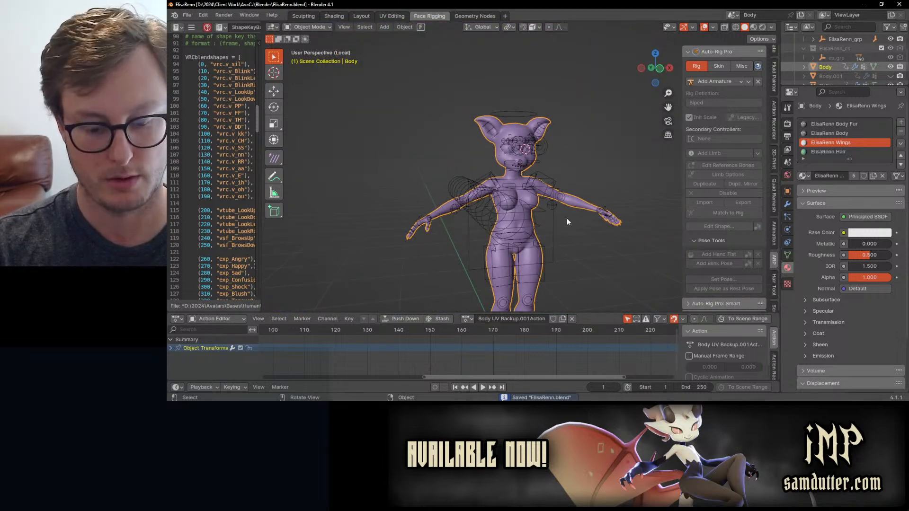
# Exit local view and reveal all hidden objects.
pyautogui.press('KP_Divide')
pyautogui.scroll(3, 534, 188)
pyautogui.hotkey('alt', 'h')
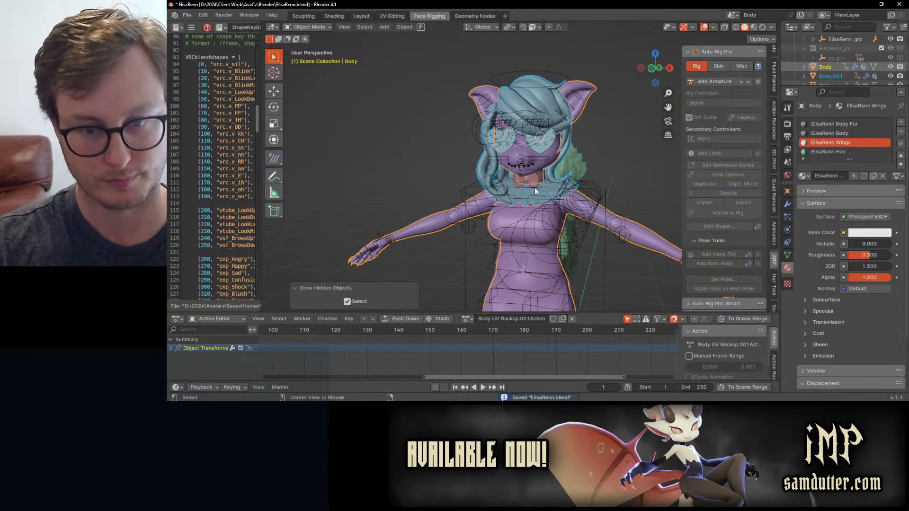
pyautogui.scroll(3, 552, 214)
# Join the hair and neck-fur mesh Body.001 into Body and save the file.
pyautogui.click(523, 72)
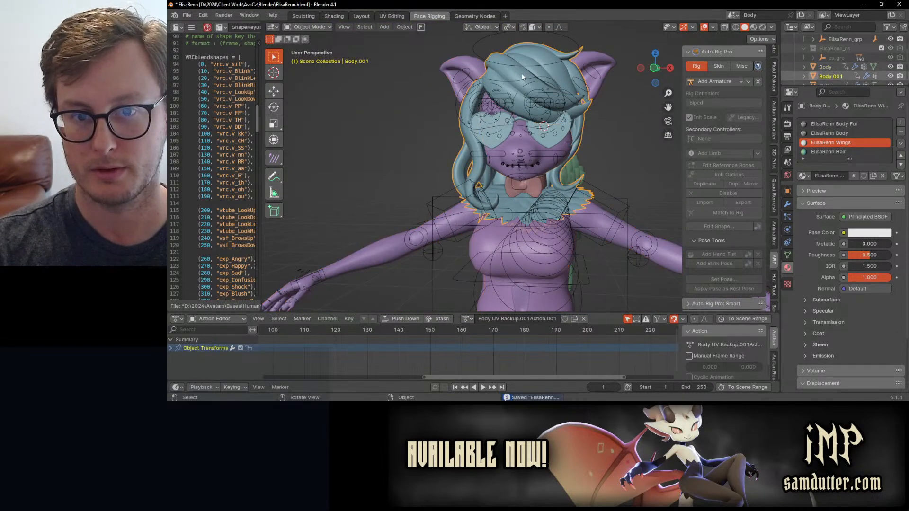
pyautogui.click(787, 191)
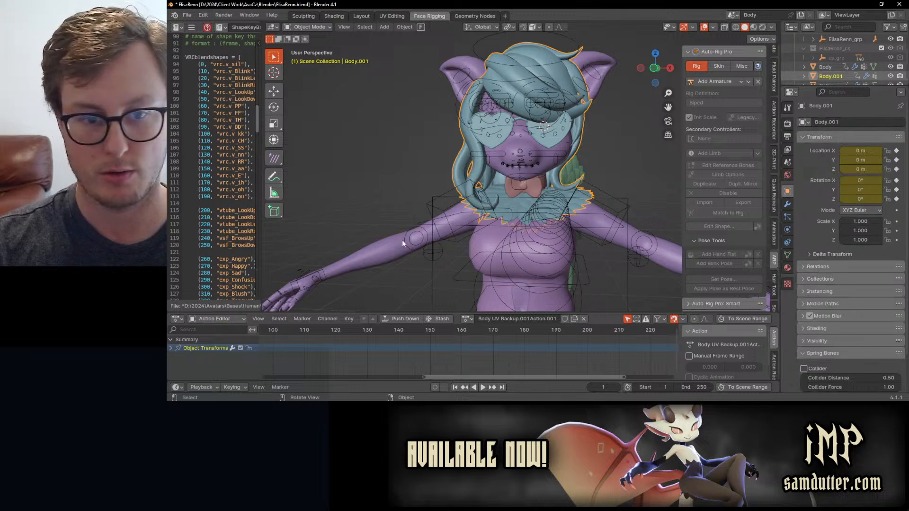
pyautogui.keyDown('shift'); pyautogui.click(387, 258); pyautogui.keyUp('shift')
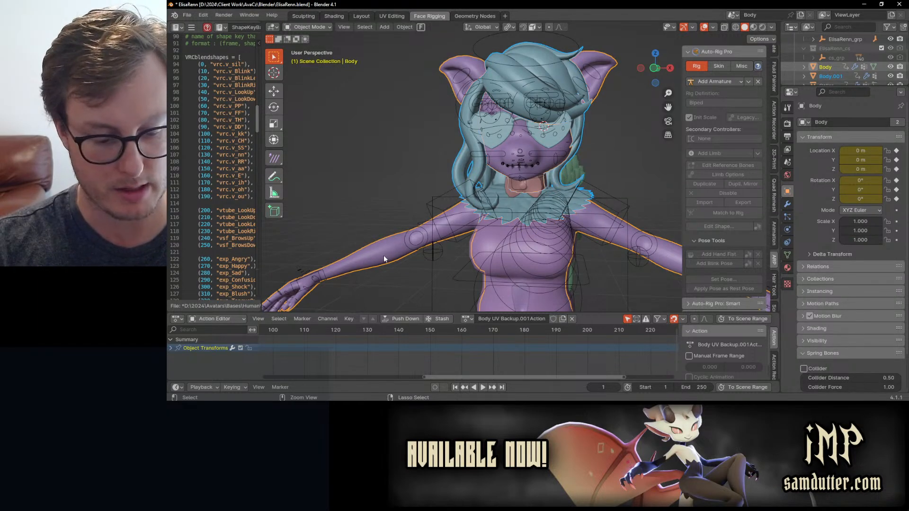
pyautogui.hotkey('ctrl', 'j')
pyautogui.scroll(-3, 416, 218)
pyautogui.moveTo(453, 180); pyautogui.dragTo(566, 204, button='middle')
pyautogui.hotkey('ctrl', 's')
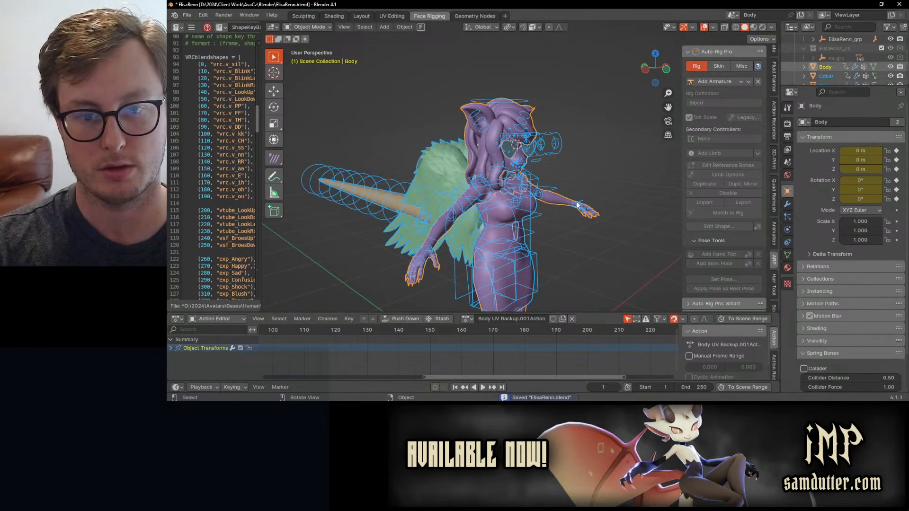
# Select only the joined Body mesh, save the file, and show its modifiers.
pyautogui.scroll(5, 575, 201)
pyautogui.click(464, 126)
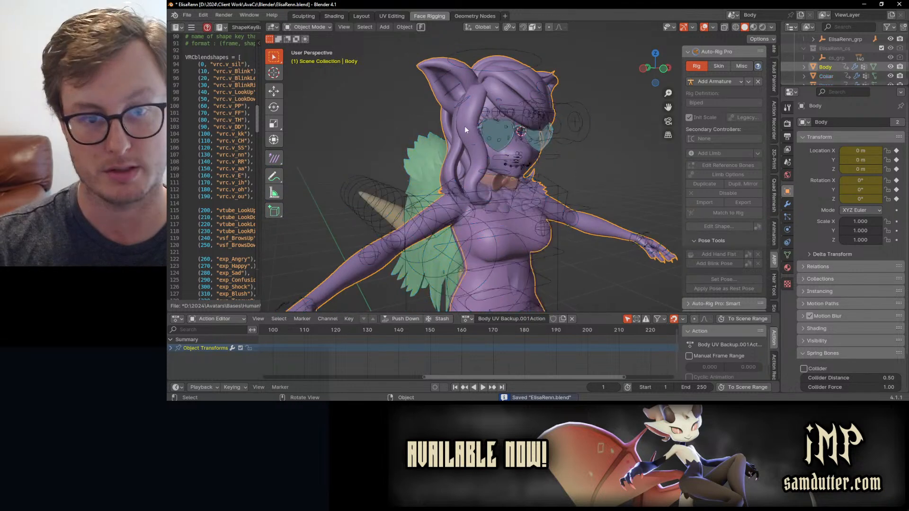
pyautogui.hotkey('ctrl', 's')
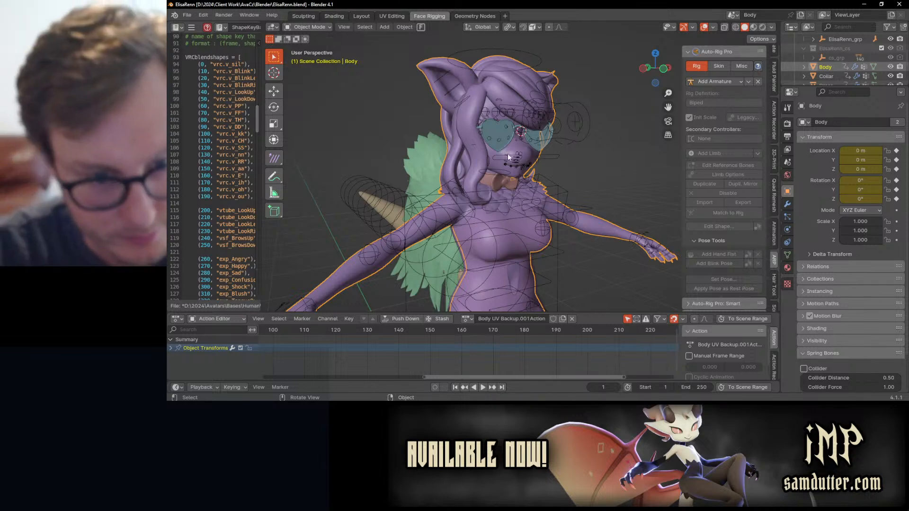
pyautogui.scroll(-4, 506, 153)
pyautogui.moveTo(505, 173); pyautogui.dragTo(481, 187, button='middle')
pyautogui.hotkey('ctrl', 's')
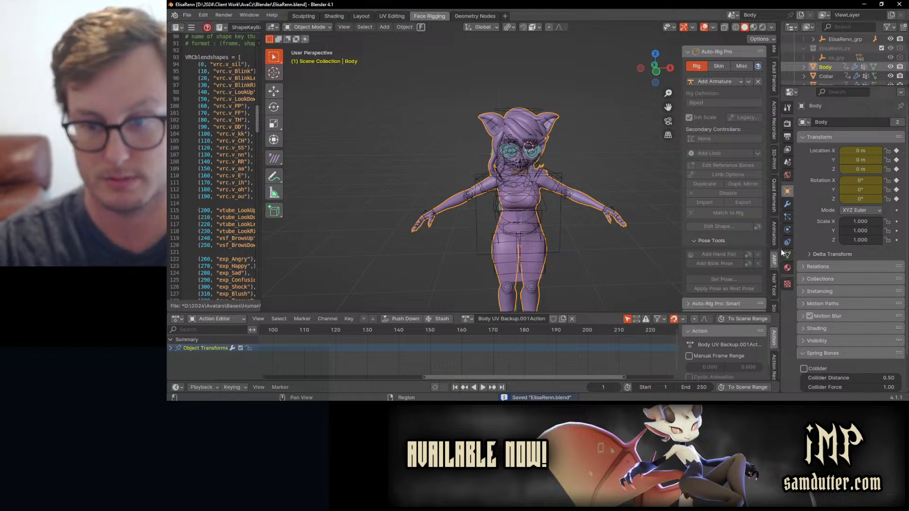
pyautogui.click(787, 204)
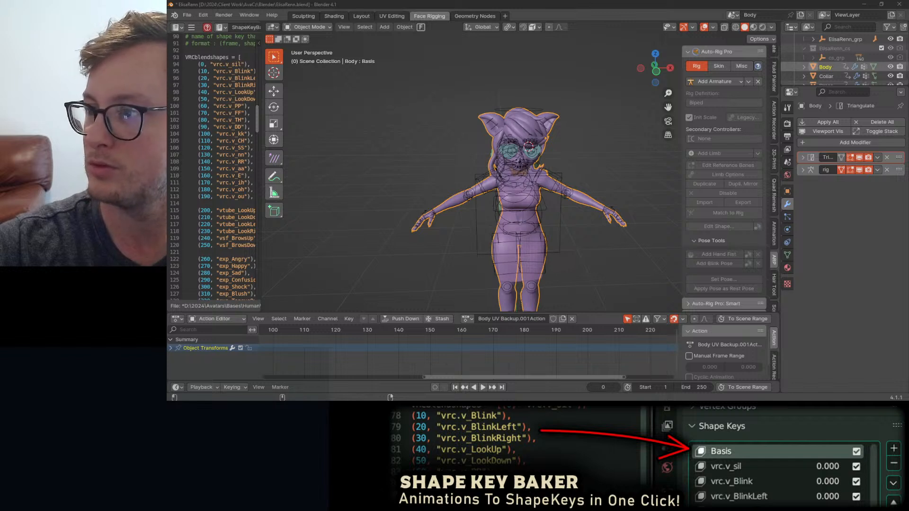
# Show the Body mesh's shape keys and isolate Body in local view with the face close up.
pyautogui.click(572, 206)
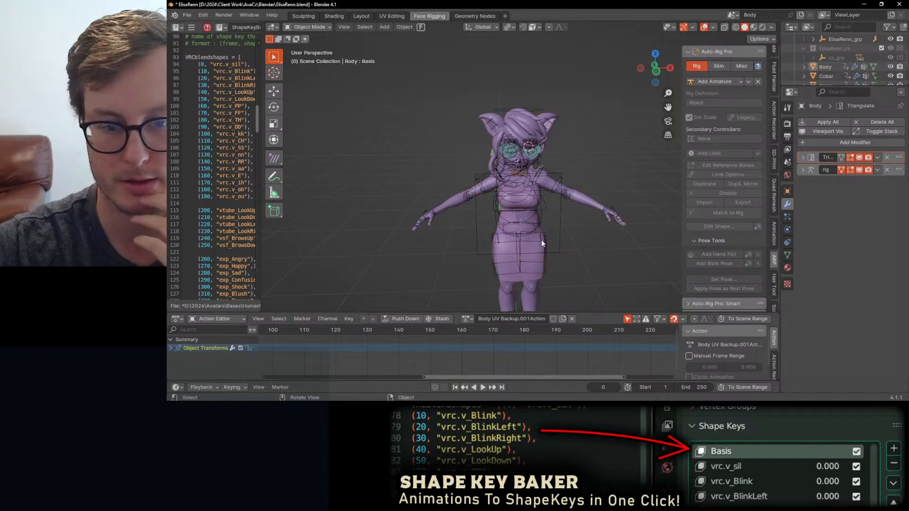
pyautogui.click(453, 209)
pyautogui.click(787, 255)
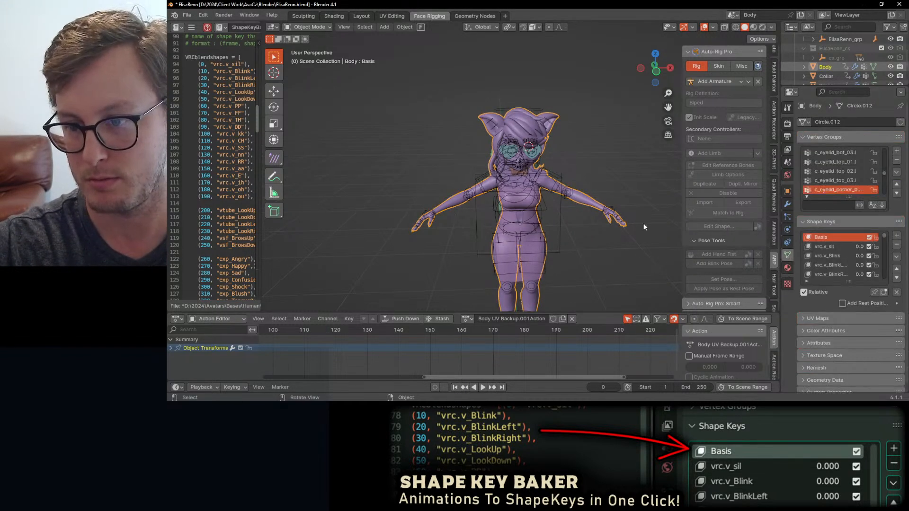
pyautogui.scroll(6, 558, 168)
pyautogui.moveTo(557, 167); pyautogui.dragTo(561, 154, button='middle')
pyautogui.press('KP_Divide')
pyautogui.scroll(5, 556, 163)
# Preview Body's baked shape keys one by one in solo mode, from vrc.v_sil through the Japanese mouth keys and back to Basis.
pyautogui.click(823, 246)
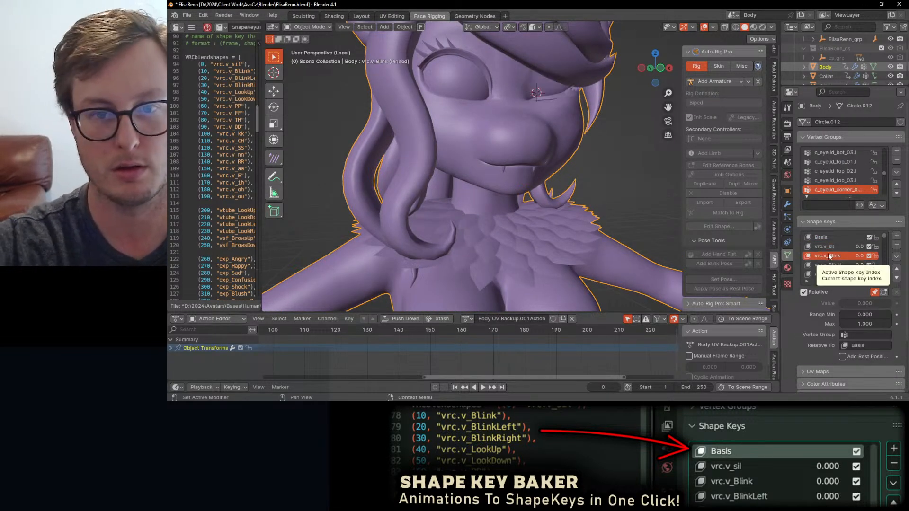
pyautogui.keyDown('ctrl'); pyautogui.scroll(-6, 827, 252); pyautogui.keyUp('ctrl')
pyautogui.keyDown('ctrl'); pyautogui.scroll(-7, 827, 253); pyautogui.keyUp('ctrl')
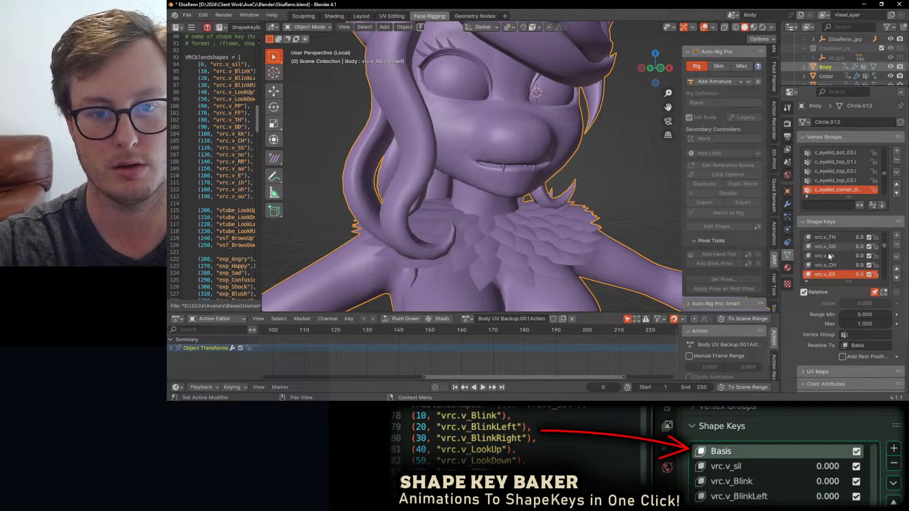
pyautogui.keyDown('ctrl'); pyautogui.scroll(1, 827, 253); pyautogui.keyUp('ctrl')
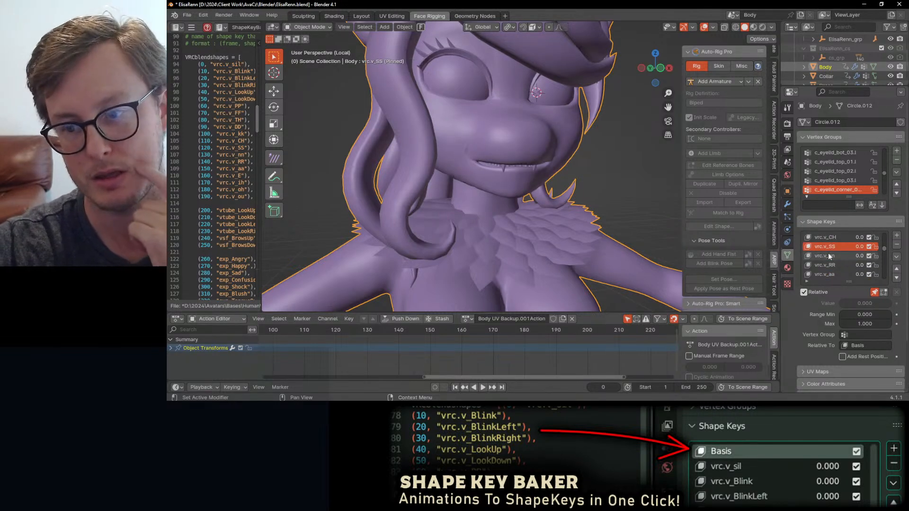
pyautogui.keyDown('ctrl'); pyautogui.scroll(-10, 827, 253); pyautogui.keyUp('ctrl')
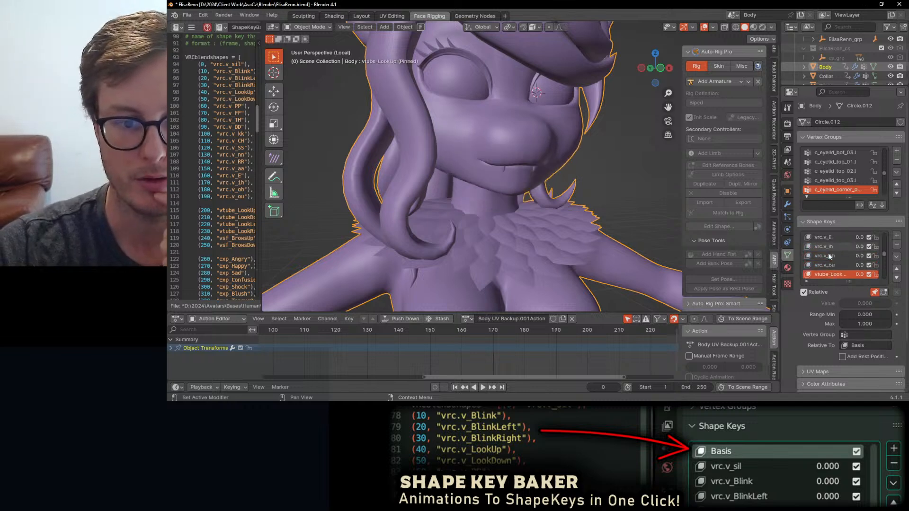
pyautogui.keyDown('ctrl'); pyautogui.scroll(-15, 828, 252); pyautogui.keyUp('ctrl')
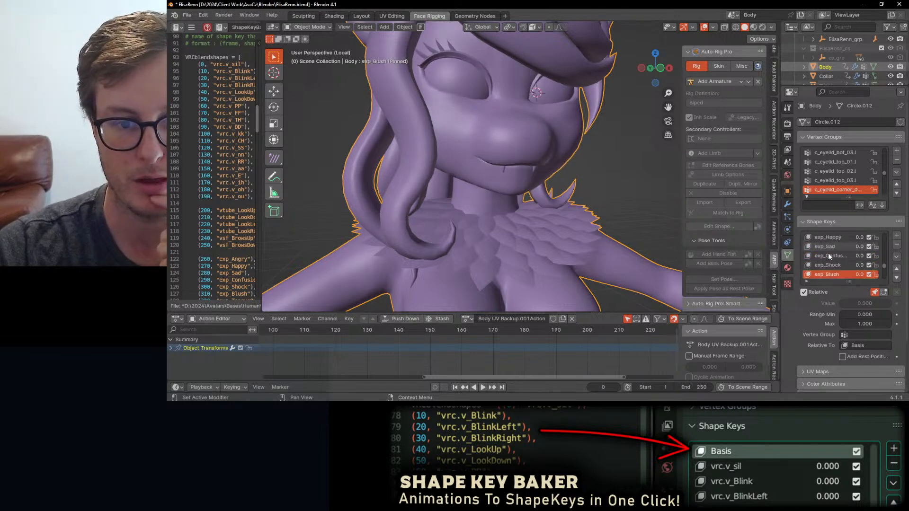
pyautogui.keyDown('ctrl'); pyautogui.scroll(-4, 828, 253); pyautogui.keyUp('ctrl')
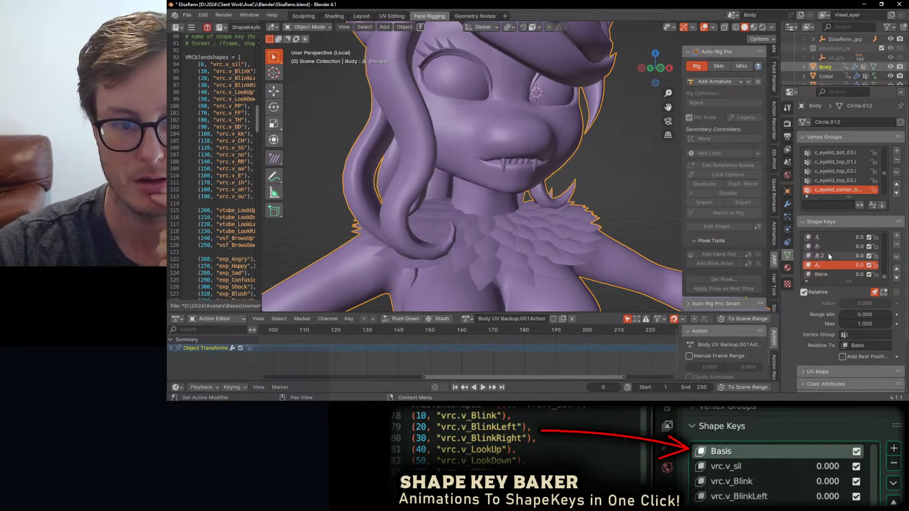
pyautogui.keyDown('ctrl'); pyautogui.scroll(20, 827, 253); pyautogui.keyUp('ctrl')
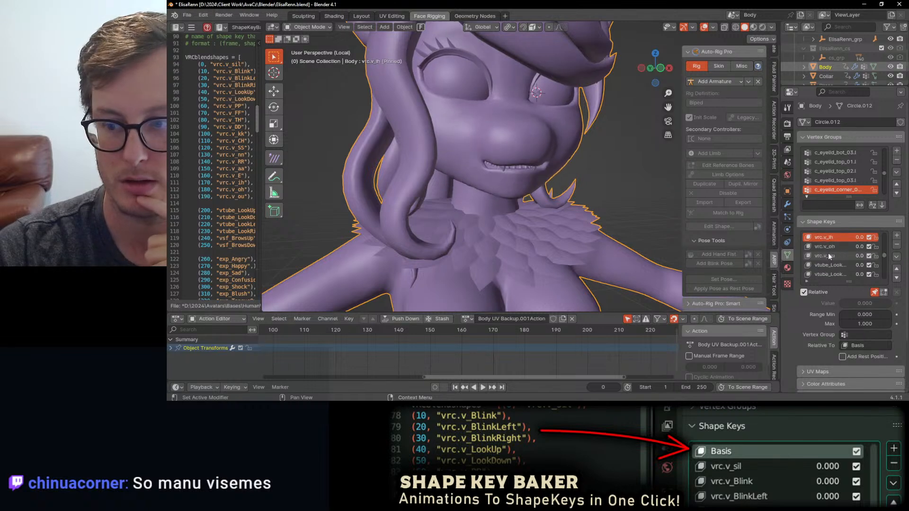
pyautogui.keyDown('ctrl'); pyautogui.scroll(13, 828, 253); pyautogui.keyUp('ctrl')
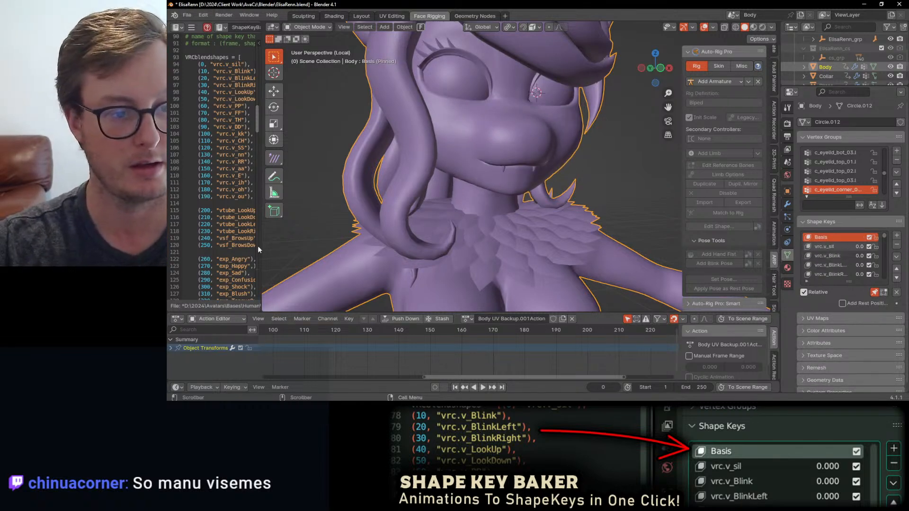
# Widen the text editor and examine the VRCblendshapes frame and name list in ShapeKeyBaker_v3.
pyautogui.moveTo(260, 246); pyautogui.dragTo(409, 246)
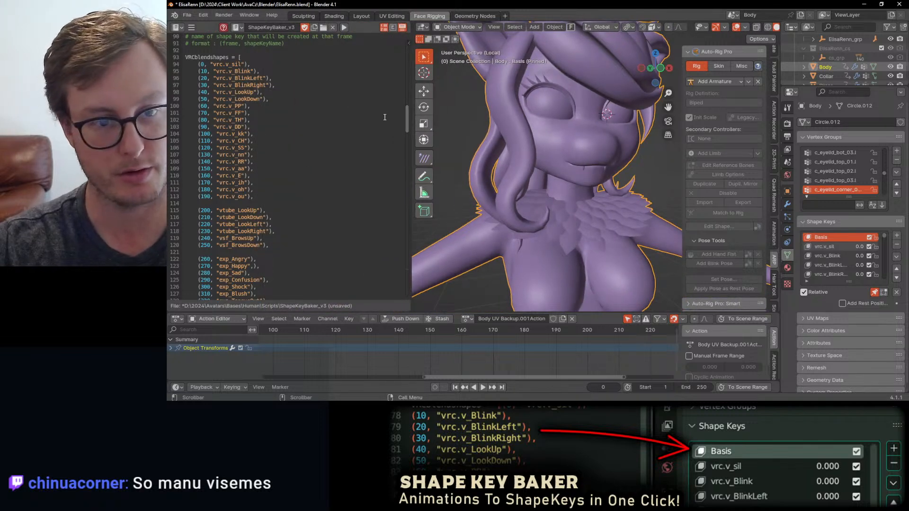
pyautogui.scroll(-2, 236, 246)
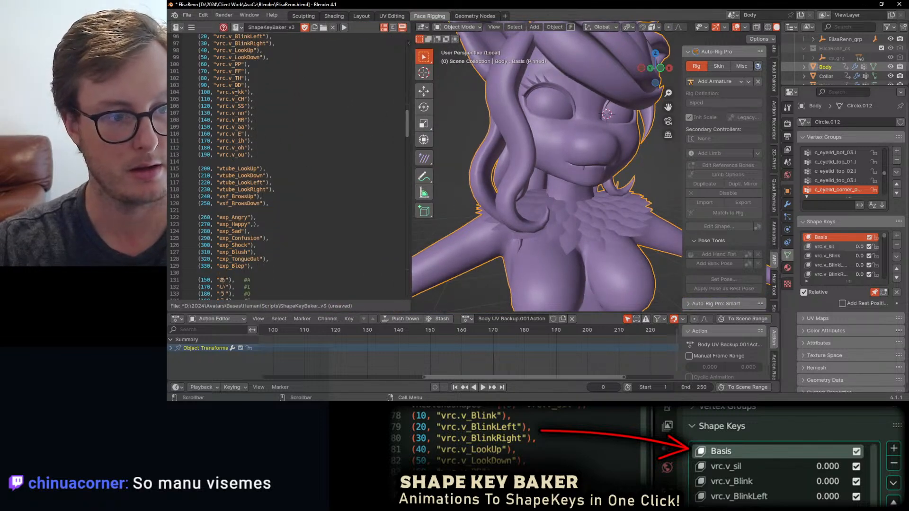
pyautogui.scroll(1, 237, 246)
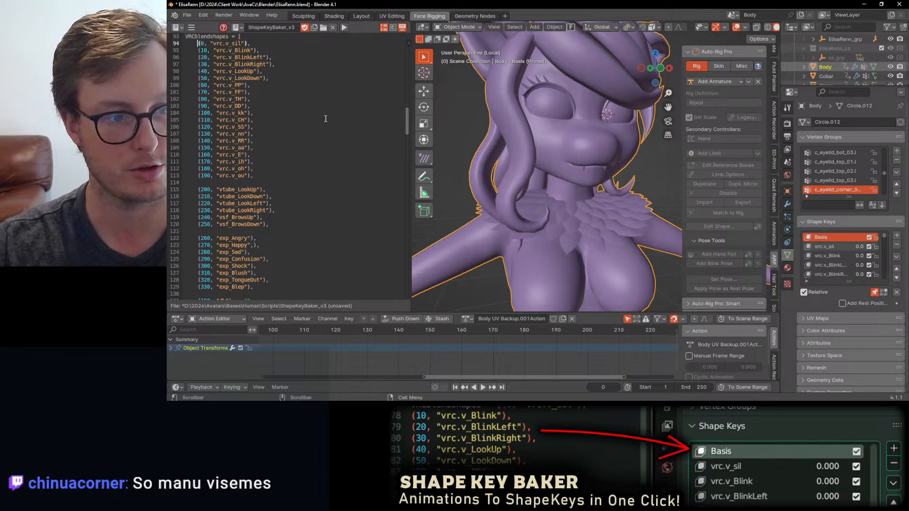
# Examine the UnifiedBlendshapes, ArKitBlendshapes, ResetShapeKeys and Commands sections of ShapeKeyBaker_v3, and narrow the text editor again.
pyautogui.scroll(-17, 290, 178)
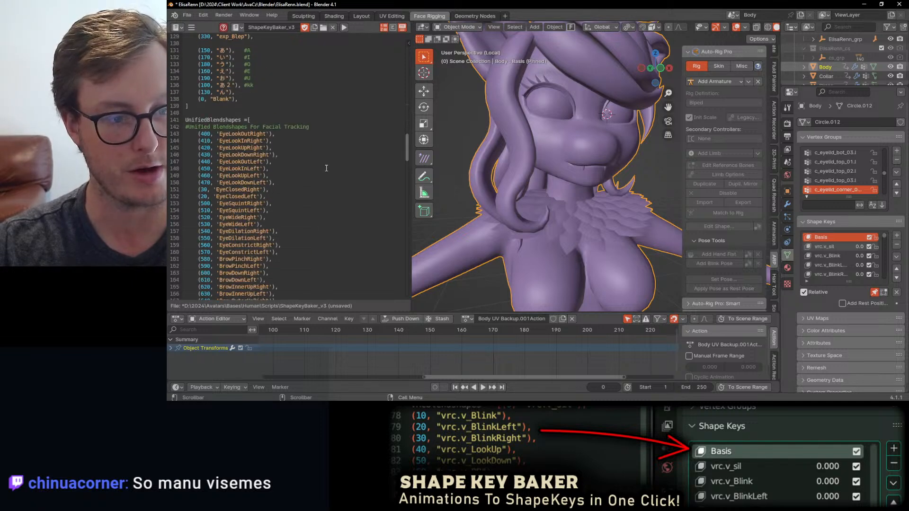
pyautogui.scroll(-20, 326, 168)
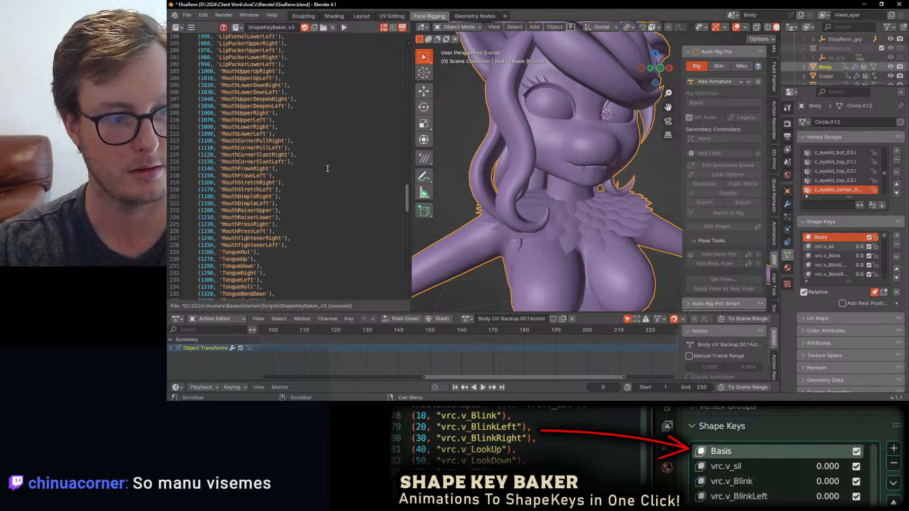
pyautogui.scroll(-13, 345, 165)
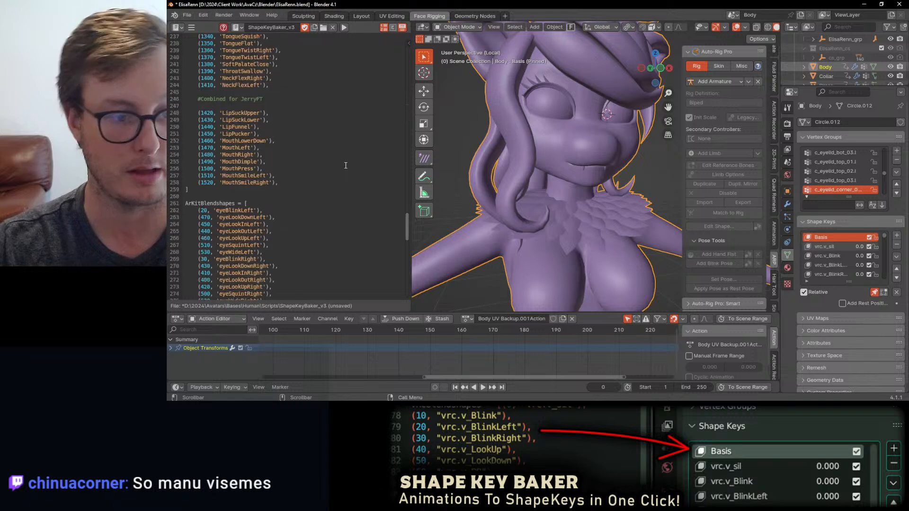
pyautogui.scroll(-18, 345, 166)
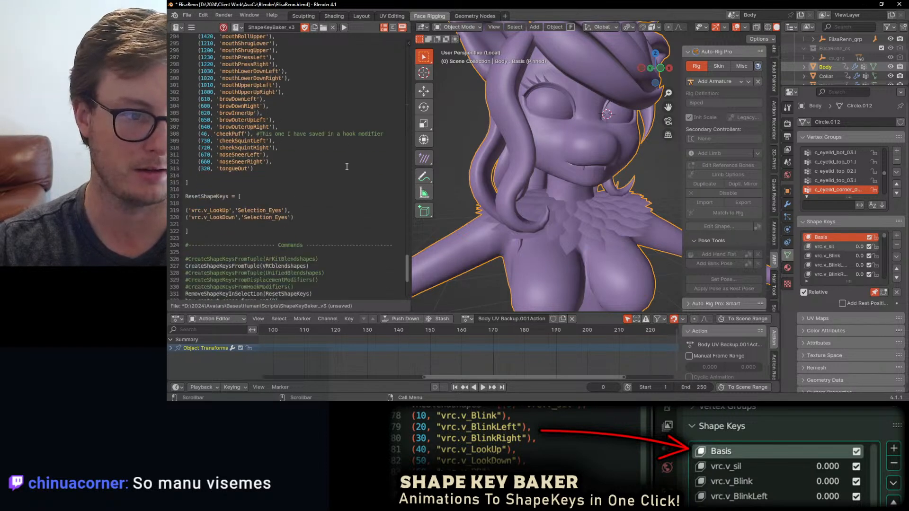
pyautogui.scroll(20, 350, 173)
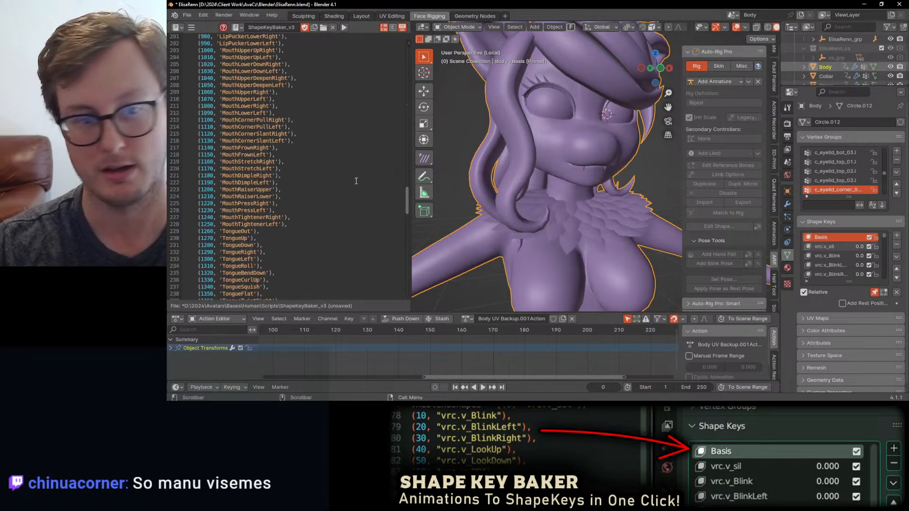
pyautogui.moveTo(409, 242); pyautogui.dragTo(261, 241)
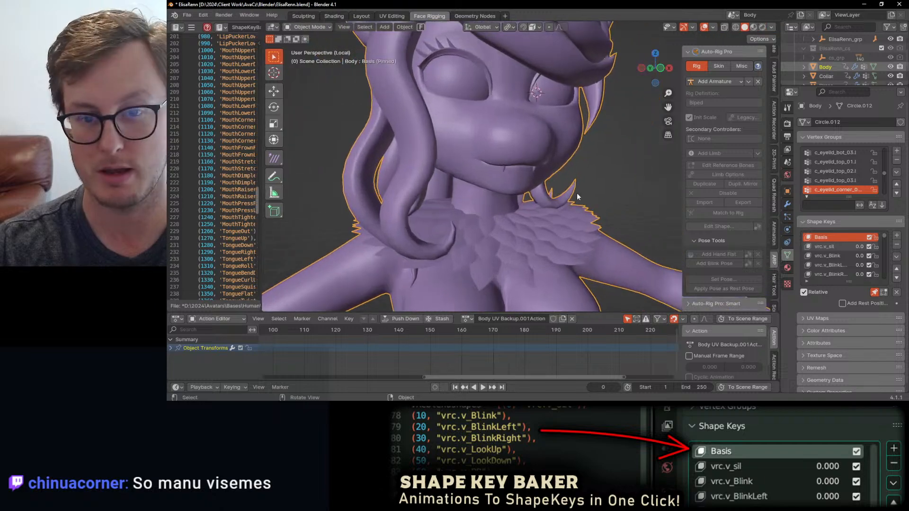
# Try to adjust the vertices on the underside of Body's jaw, below the mouth corner, in Edit Mode.
pyautogui.moveTo(536, 148); pyautogui.dragTo(511, 165, button='middle')
pyautogui.scroll(2, 445, 147)
pyautogui.press('Tab')
pyautogui.scroll(3, 511, 165)
pyautogui.moveTo(511, 166); pyautogui.dragTo(516, 215, button='middle')
pyautogui.scroll(3, 541, 203)
pyautogui.click(531, 212)
pyautogui.keyDown('shift'); pyautogui.click(560, 195); pyautogui.keyUp('shift')
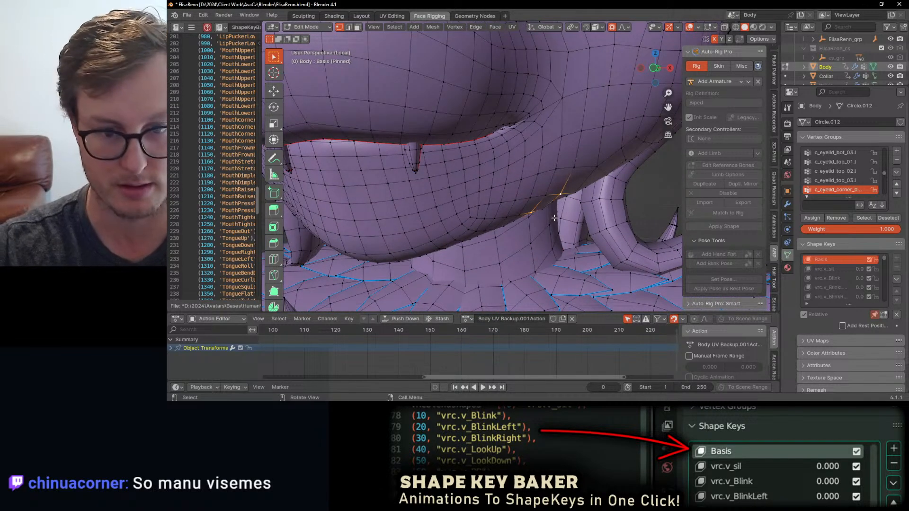
pyautogui.click(521, 213)
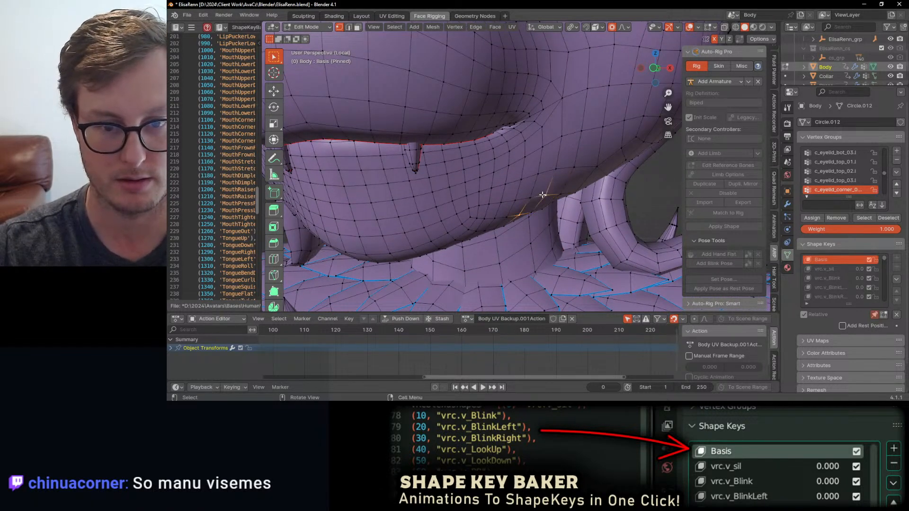
pyautogui.hotkey('ctrl', 'z')
pyautogui.press('Tab')
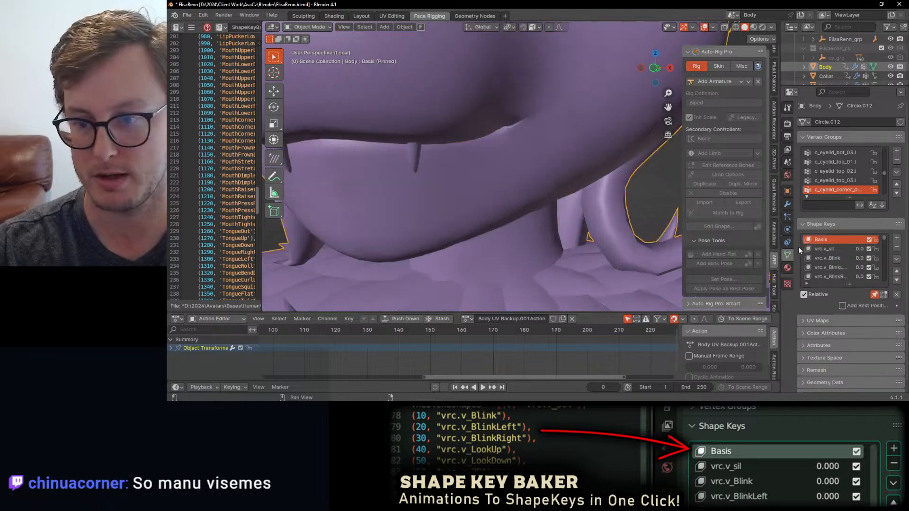
# Apply all of Body's shape keys, and separate the linked head and skin mesh into its own object.
pyautogui.click(896, 256)
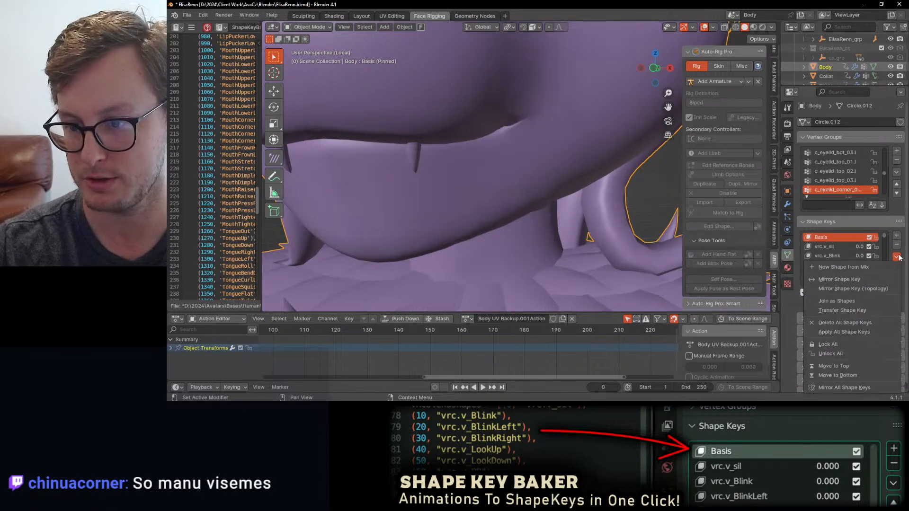
pyautogui.click(848, 332)
pyautogui.scroll(-4, 615, 227)
pyautogui.press('Tab')
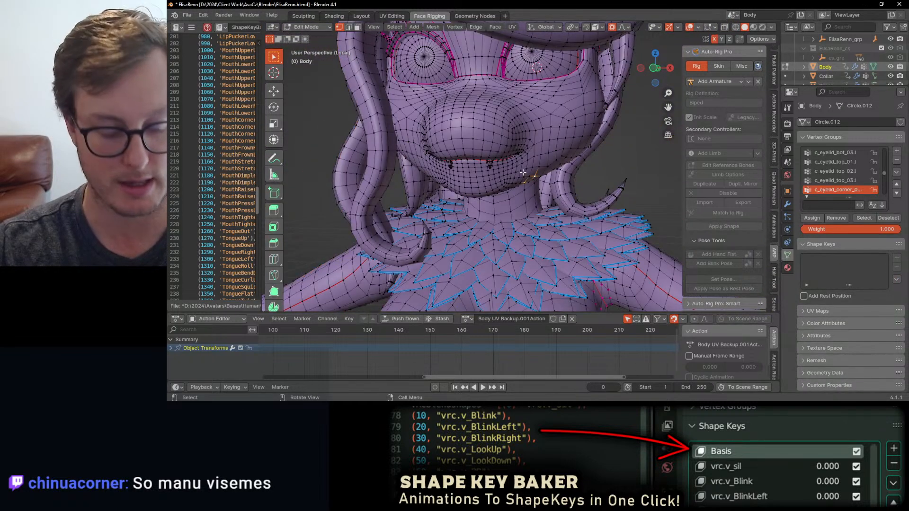
pyautogui.press('l')
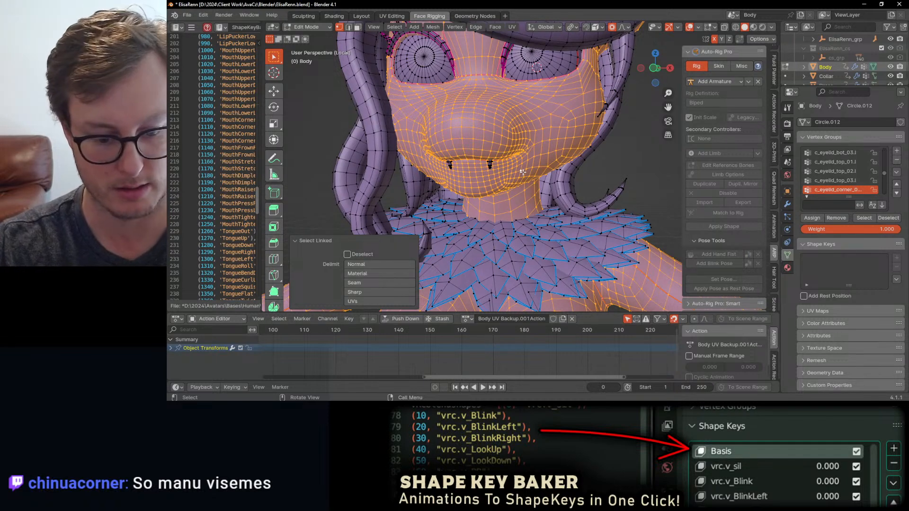
pyautogui.press('p')
pyautogui.click(522, 170)
pyautogui.press('Tab')
pyautogui.click(548, 138)
# Isolate Body.001 in local view and delete its negative-X half, keeping the positive-X side.
pyautogui.press('KP_Divide')
pyautogui.press('KP_Divide')
pyautogui.press('KP_1')
pyautogui.press('Tab')
pyautogui.scroll(-7, 547, 138)
pyautogui.scroll(6, 492, 135)
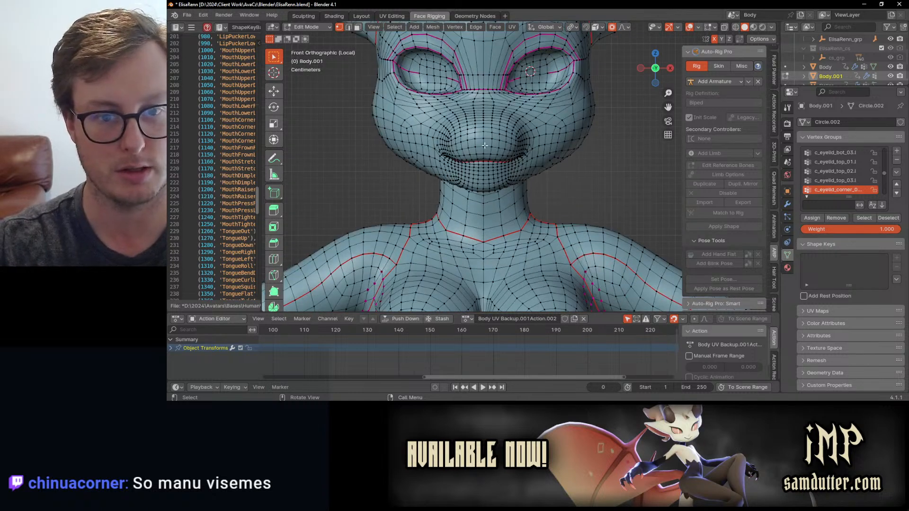
pyautogui.keyDown('shift'); pyautogui.moveTo(527, 130); pyautogui.dragTo(555, 178, button='middle'); pyautogui.keyUp('shift')
pyautogui.rightClick(504, 153)
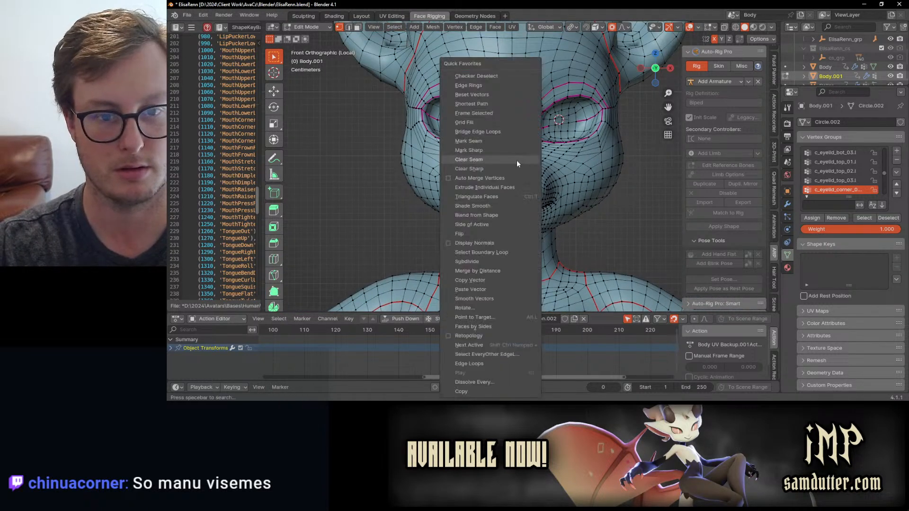
pyautogui.click(467, 221)
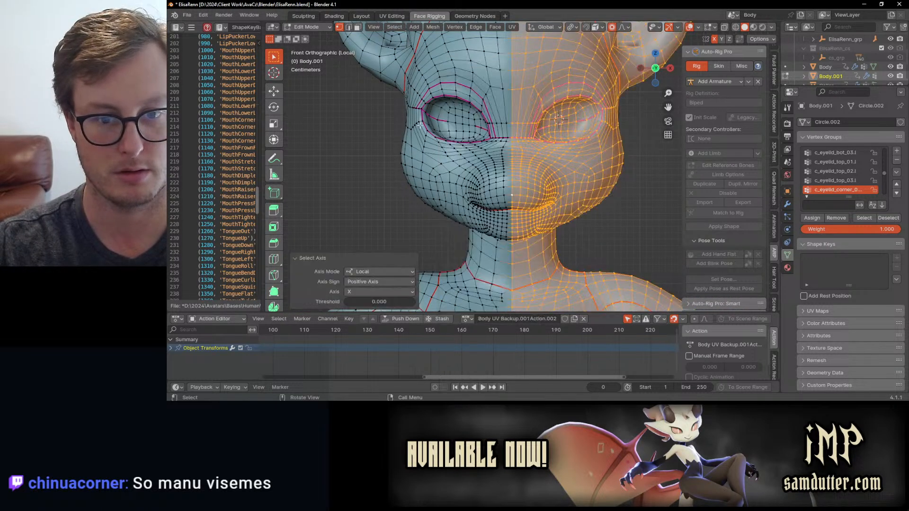
pyautogui.click(357, 27)
pyautogui.hotkey('ctrl', 'i')
pyautogui.press('h')
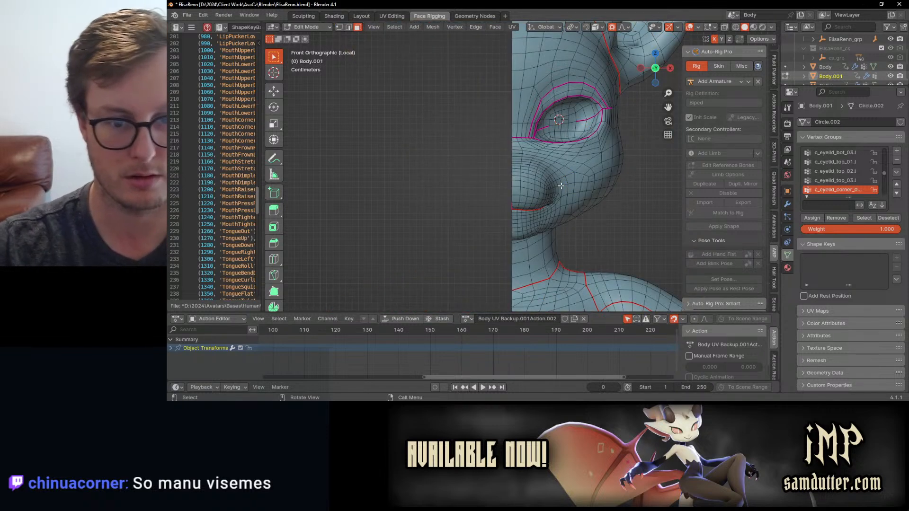
# Connect two vertices diagonally across a quad on Body.001's lower jaw edge, below the mouth corner.
pyautogui.press('Tab')
pyautogui.press('Tab')
pyautogui.moveTo(528, 227); pyautogui.dragTo(502, 176, button='middle')
pyautogui.scroll(5, 502, 176)
pyautogui.moveTo(444, 153); pyautogui.dragTo(468, 199, button='middle')
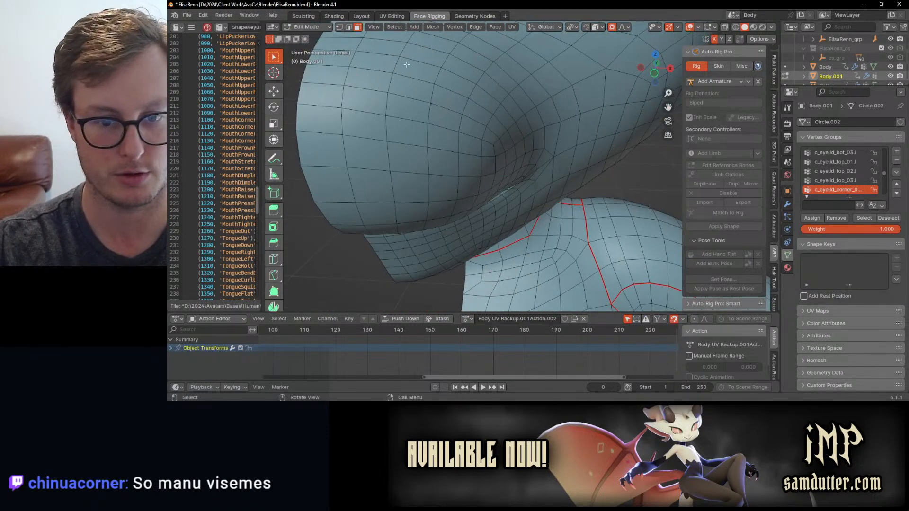
pyautogui.click(340, 27)
pyautogui.moveTo(537, 178); pyautogui.dragTo(516, 181, button='middle')
pyautogui.press('j')
pyautogui.click(456, 216)
pyautogui.keyDown('shift'); pyautogui.click(490, 199); pyautogui.keyUp('shift')
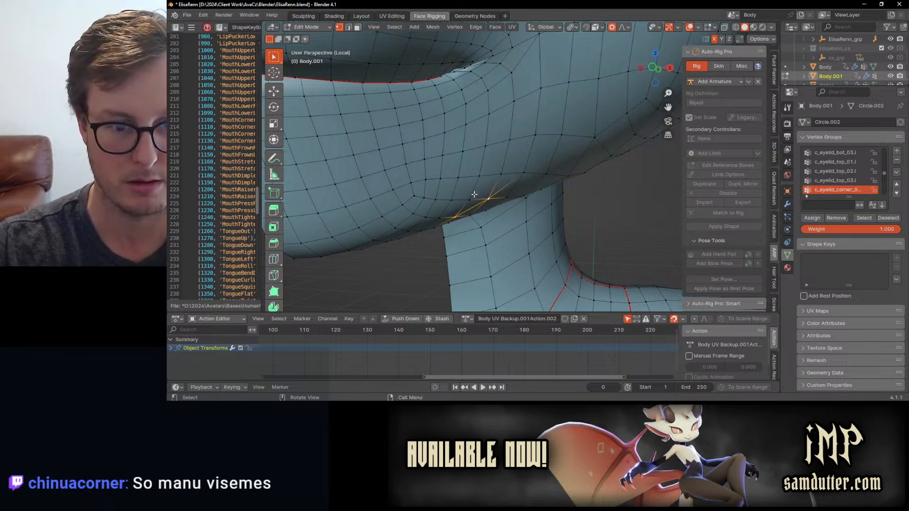
# Connect the neighbouring pair of vertices diagonally, higher on the jaw toward the cheek.
pyautogui.keyDown('shift'); pyautogui.click(500, 173); pyautogui.keyUp('shift')
pyautogui.keyDown('shift'); pyautogui.click(535, 135); pyautogui.keyUp('shift')
pyautogui.moveTo(548, 184); pyautogui.dragTo(479, 170, button='middle')
pyautogui.click(504, 149)
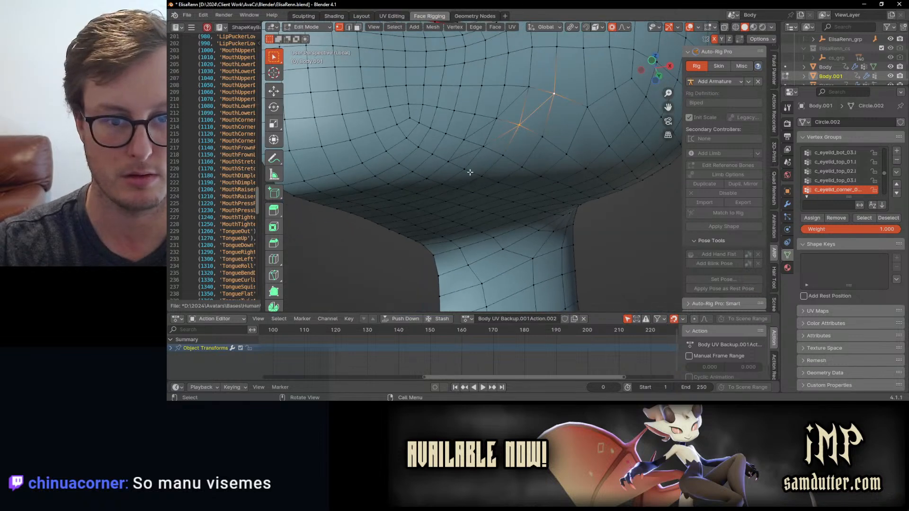
# Connect a diagonal row of five vertices along the jaw underside up to the cheek, and check the shading in Object Mode.
pyautogui.click(426, 179)
pyautogui.keyDown('shift'); pyautogui.click(464, 169); pyautogui.keyUp('shift')
pyautogui.keyDown('shift'); pyautogui.click(583, 115); pyautogui.keyUp('shift')
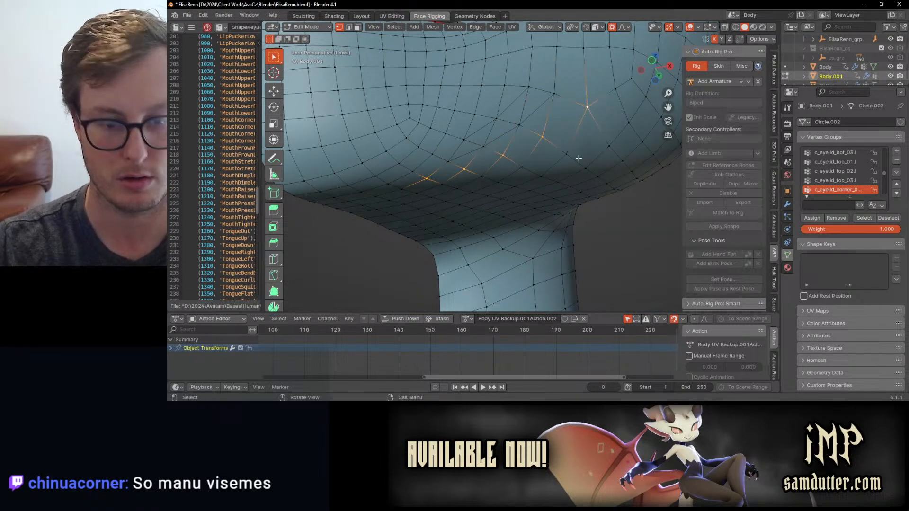
pyautogui.moveTo(561, 159); pyautogui.dragTo(454, 180, button='middle')
pyautogui.click(407, 186)
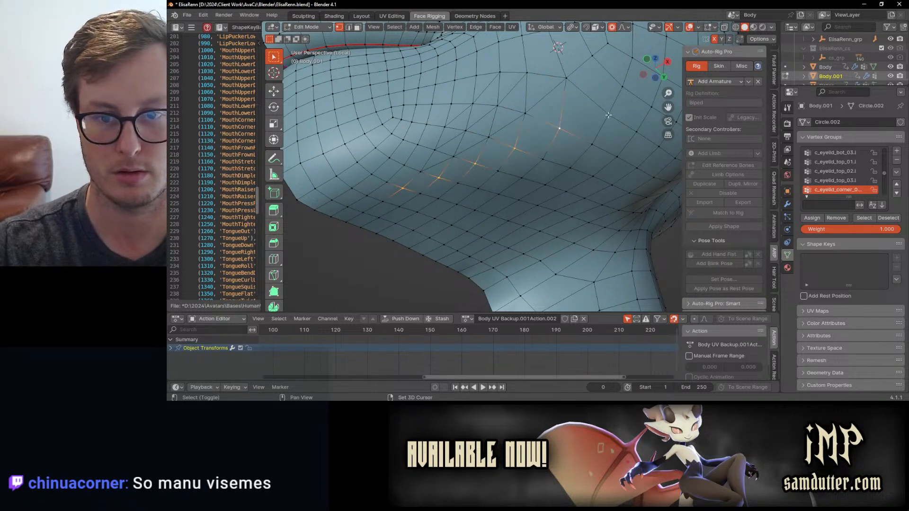
pyautogui.keyDown('shift'); pyautogui.moveTo(623, 98); pyautogui.dragTo(495, 180, button='middle'); pyautogui.keyUp('shift')
pyautogui.press('Tab')
pyautogui.scroll(3, 519, 238)
pyautogui.scroll(-4, 501, 208)
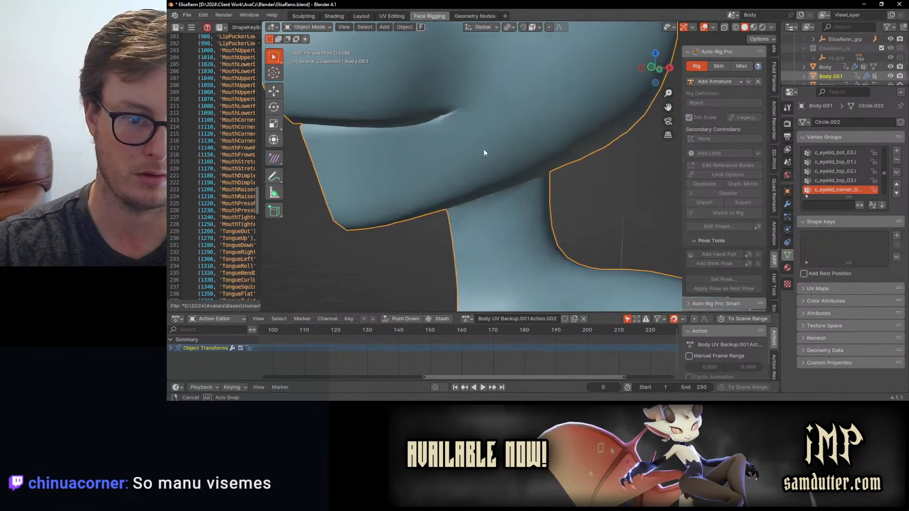
# Connect two parallel rows of three vertices under the jaw near the chin, and check the smoothed surface.
pyautogui.press('Tab')
pyautogui.scroll(-1, 451, 182)
pyautogui.moveTo(450, 182); pyautogui.dragTo(440, 149, button='middle')
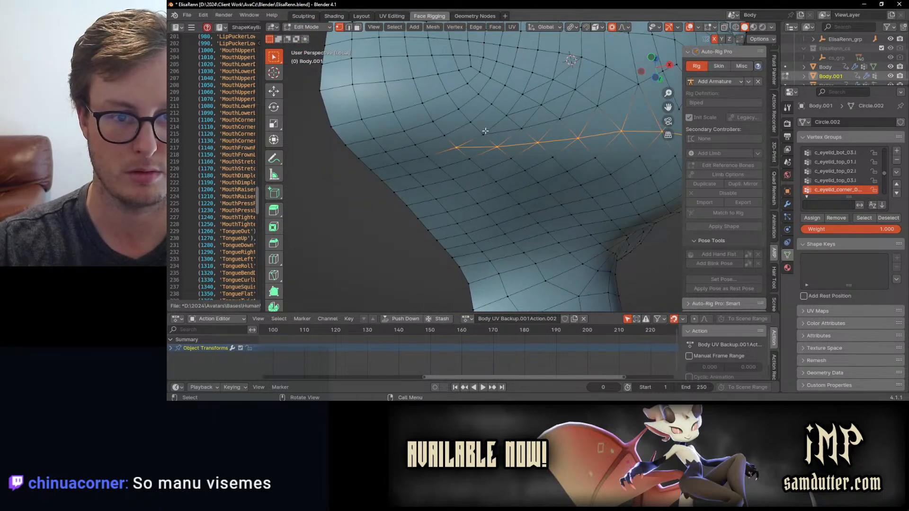
pyautogui.click(503, 117)
pyautogui.keyDown('shift'); pyautogui.click(463, 122); pyautogui.keyUp('shift')
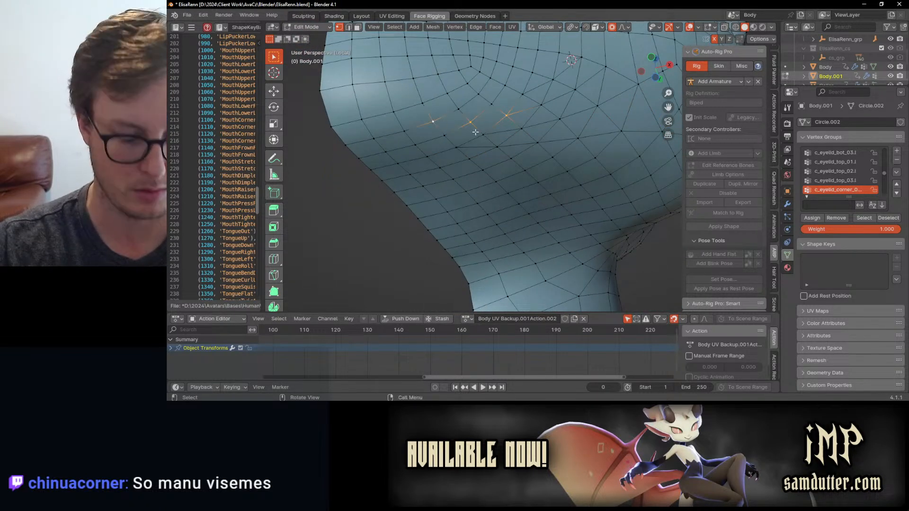
pyautogui.click(522, 94)
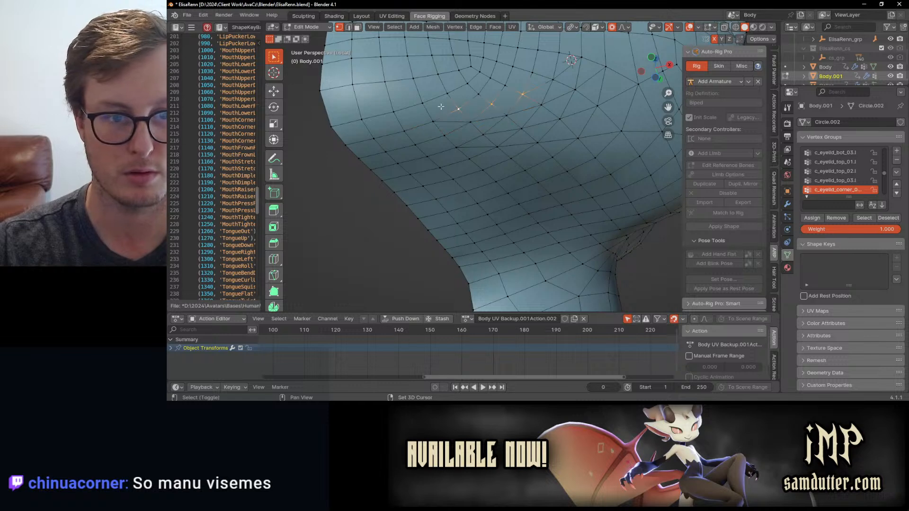
pyautogui.keyDown('ctrl'); pyautogui.click(422, 103); pyautogui.keyUp('ctrl')
pyautogui.press('Tab')
# Connect five vertices in a row along the underside of the jaw toward the neck, and check the shading.
pyautogui.moveTo(529, 134); pyautogui.dragTo(487, 187, button='middle')
pyautogui.press('Tab')
pyautogui.click(444, 188)
pyautogui.keyDown('shift'); pyautogui.click(485, 184); pyautogui.keyUp('shift')
pyautogui.keyDown('shift'); pyautogui.click(528, 178); pyautogui.keyUp('shift')
pyautogui.keyDown('shift'); pyautogui.click(567, 174); pyautogui.keyUp('shift')
pyautogui.keyDown('ctrl'); pyautogui.click(598, 167); pyautogui.keyUp('ctrl')
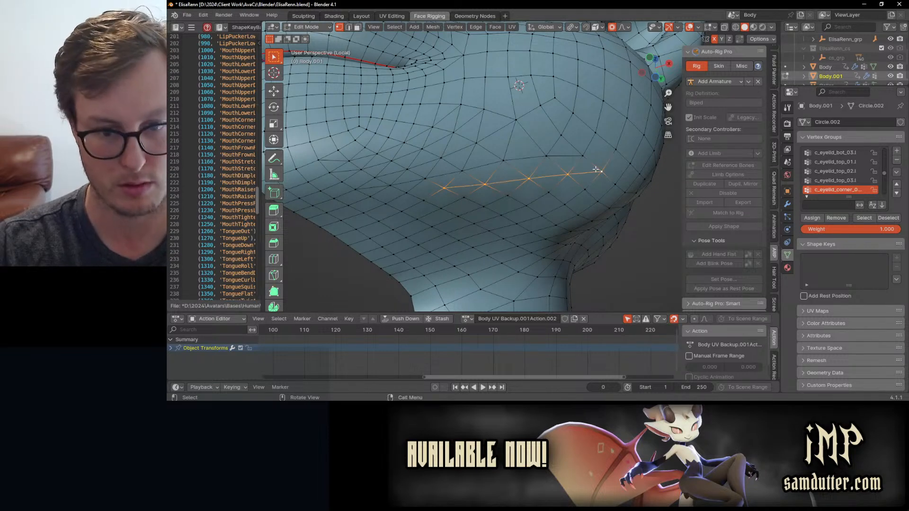
pyautogui.moveTo(597, 167); pyautogui.dragTo(438, 180, button='middle')
pyautogui.press('Tab')
# Connect three vertices diagonally across the quads on the rear of the cheek.
pyautogui.press('Tab')
pyautogui.click(607, 147)
pyautogui.keyDown('shift'); pyautogui.click(438, 181); pyautogui.keyUp('shift')
pyautogui.keyDown('shift'); pyautogui.click(519, 141); pyautogui.keyUp('shift')
pyautogui.press('j')
pyautogui.moveTo(533, 154); pyautogui.dragTo(510, 168, button='middle')
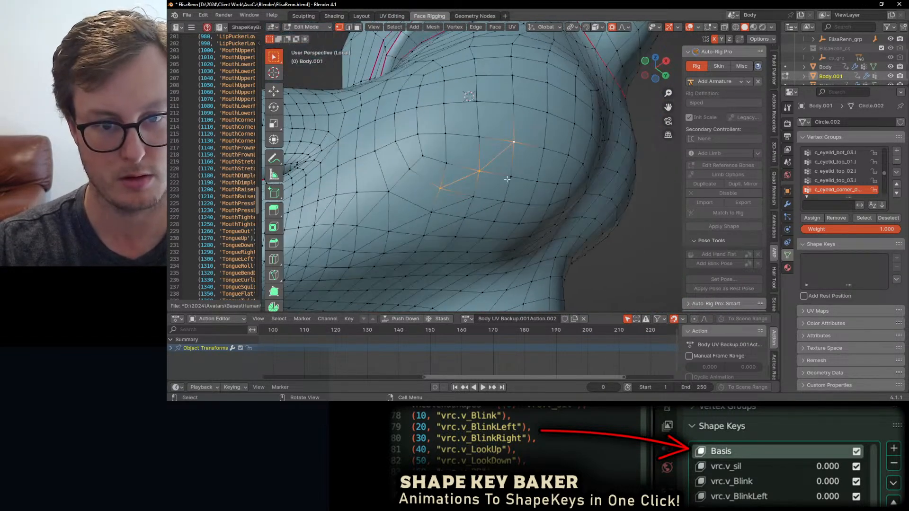
# Try to connect the adjacent three cheek vertices diagonally, and undo the attempt.
pyautogui.click(474, 198)
pyautogui.keyDown('shift'); pyautogui.click(547, 152); pyautogui.keyUp('shift')
pyautogui.keyDown('shift'); pyautogui.click(508, 177); pyautogui.keyUp('shift')
pyautogui.press('j')
pyautogui.click(508, 202)
pyautogui.hotkey('ctrl', 'z')
pyautogui.hotkey('ctrl', 'z')
# Connect the three vertices of the adjacent cheek row in order, and inspect the jaw in Object Mode.
pyautogui.click(477, 195)
pyautogui.keyDown('shift'); pyautogui.click(512, 176); pyautogui.keyUp('shift')
pyautogui.keyDown('shift'); pyautogui.click(542, 150); pyautogui.keyUp('shift')
pyautogui.press('j')
pyautogui.click(507, 202)
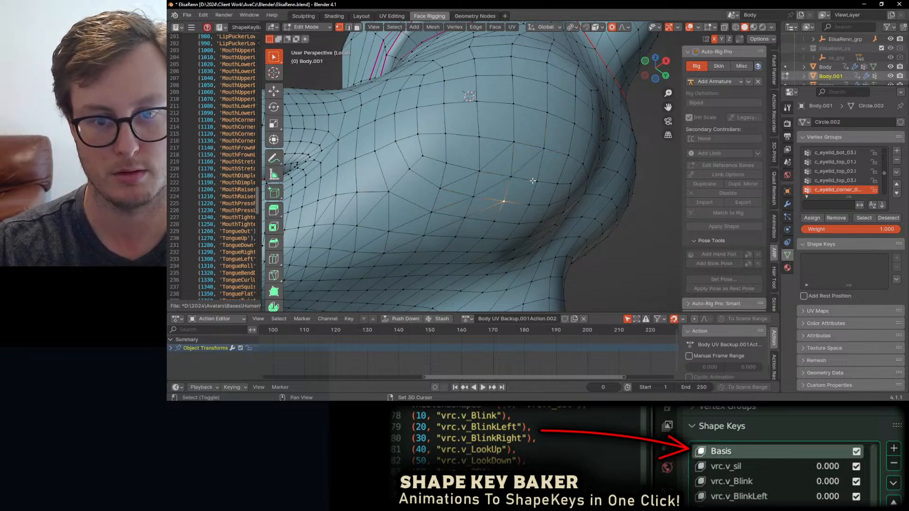
pyautogui.press('Tab')
pyautogui.moveTo(533, 187)
pyautogui.mouseDown(button='middle')
pyautogui.moveTo(575, 230)
pyautogui.moveTo(534, 196)
pyautogui.moveTo(543, 200)
pyautogui.mouseUp(button='middle')
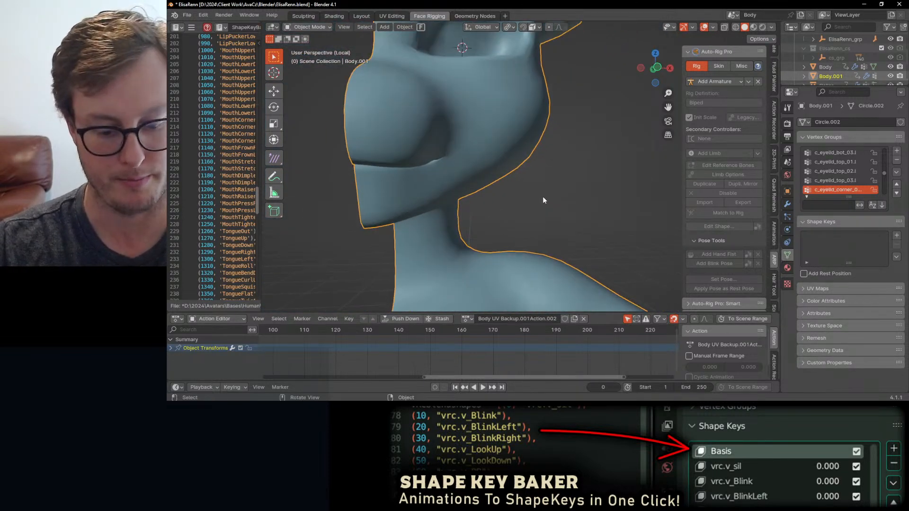
# Save the file, and add an X-axis Mirror modifier at the top of Body.001's modifier stack.
pyautogui.hotkey('ctrl', 's')
pyautogui.click(787, 204)
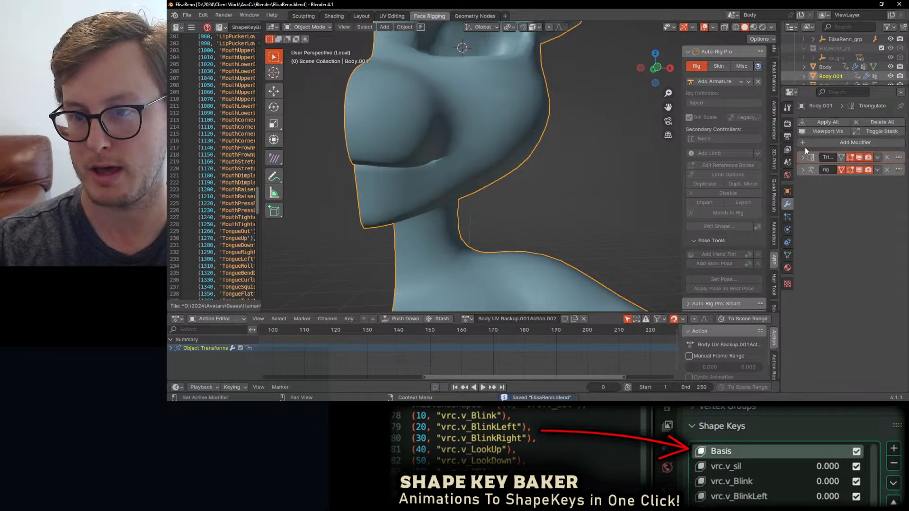
pyautogui.click(810, 144)
pyautogui.moveTo(774, 178)
pyautogui.click(704, 235)
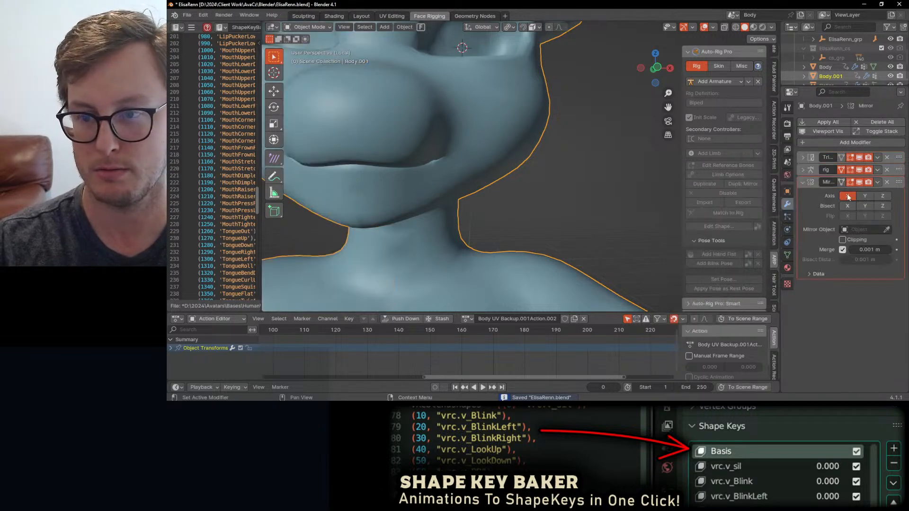
pyautogui.moveTo(897, 182); pyautogui.dragTo(896, 151)
# Reduce the Mirror modifier's merge distance and apply the modifier to Body.001.
pyautogui.click(867, 224)
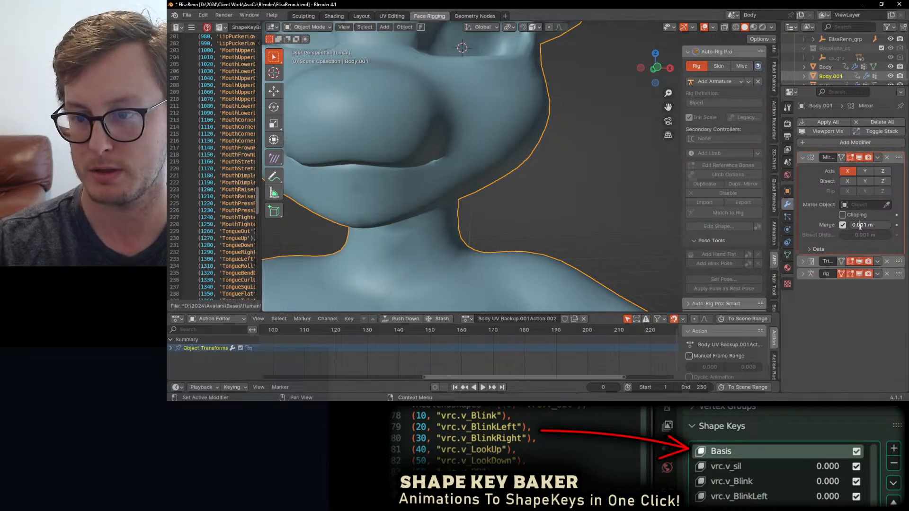
pyautogui.press('Left')
pyautogui.press('Right')
pyautogui.press('Right')
pyautogui.press('Right')
pyautogui.write('0')
pyautogui.press('Return')
pyautogui.click(877, 157)
pyautogui.click(875, 168)
# Leave local view, join Body.001 back into the Body mesh, and save the file.
pyautogui.scroll(-4, 538, 190)
pyautogui.press('KP_Divide')
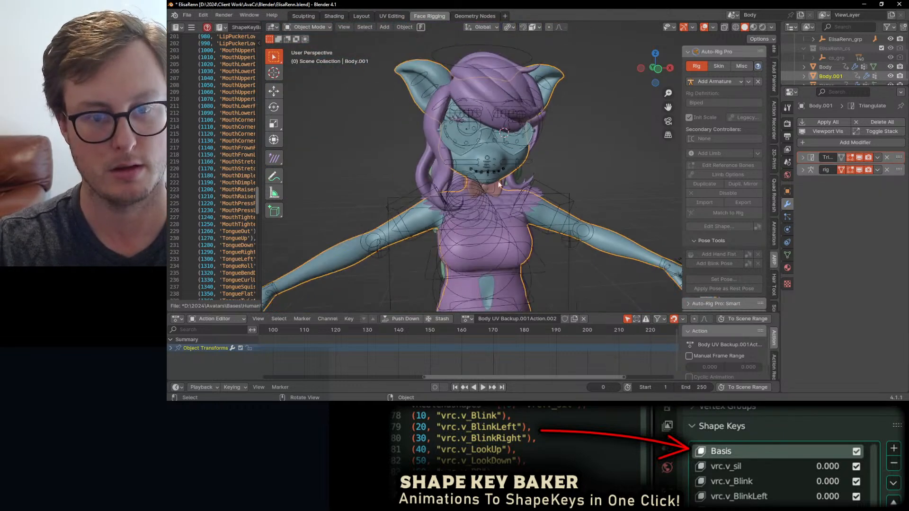
pyautogui.press('Delete')
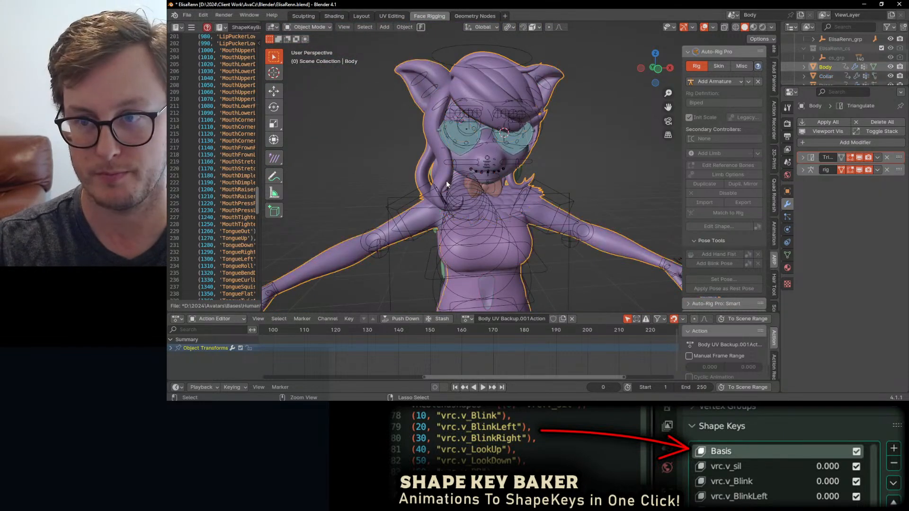
pyautogui.hotkey('ctrl', 's')
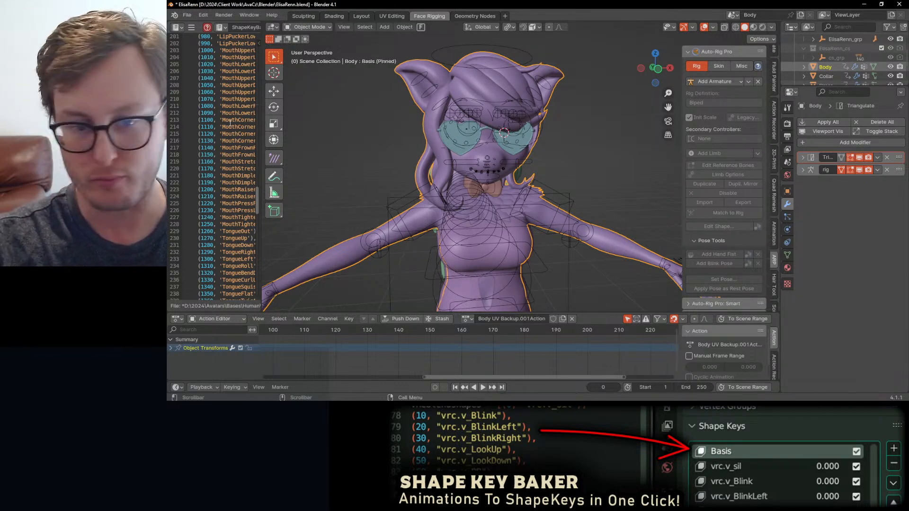
# Select everything in the scene, export the avatar over ElisaRenn.fbx with the Auto-Rig Pro FBX exporter, and save the Blender file.
pyautogui.click(600, 171)
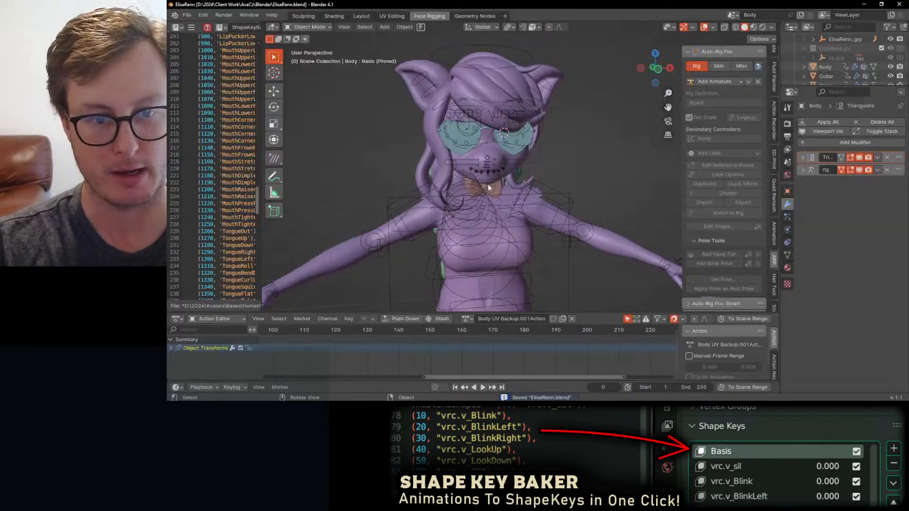
pyautogui.press('a')
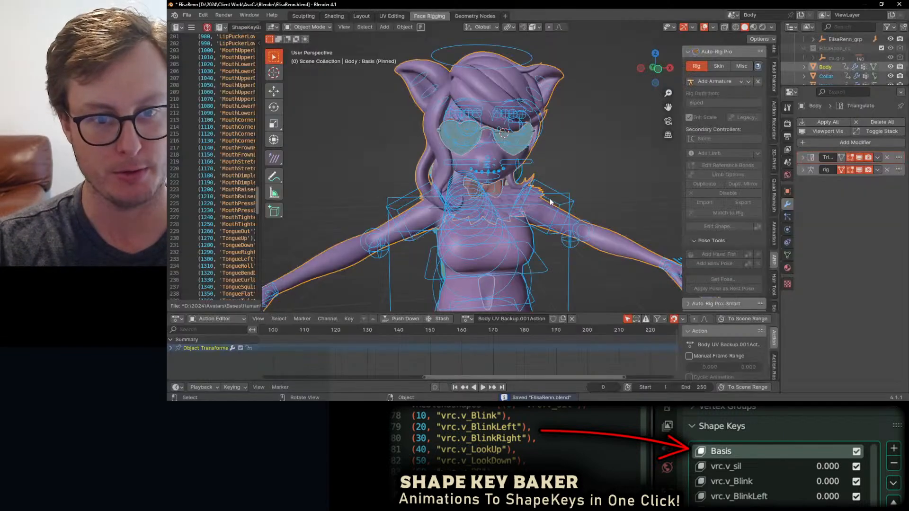
pyautogui.press('q')
pyautogui.click(534, 281)
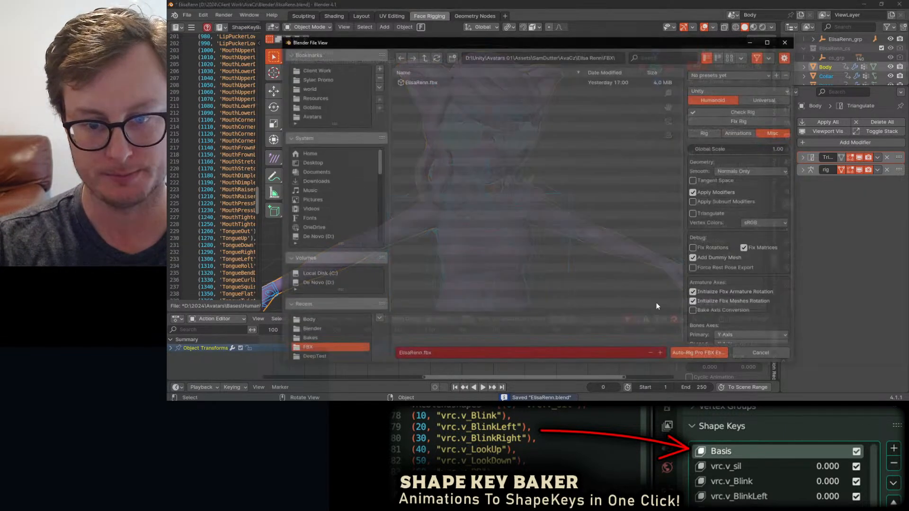
pyautogui.click(693, 352)
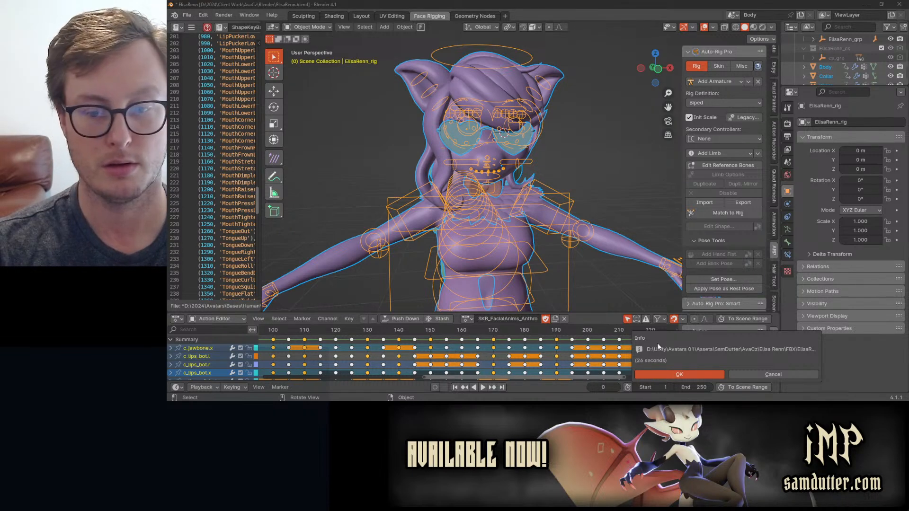
pyautogui.click(679, 374)
pyautogui.click(616, 134)
pyautogui.hotkey('ctrl', 's')
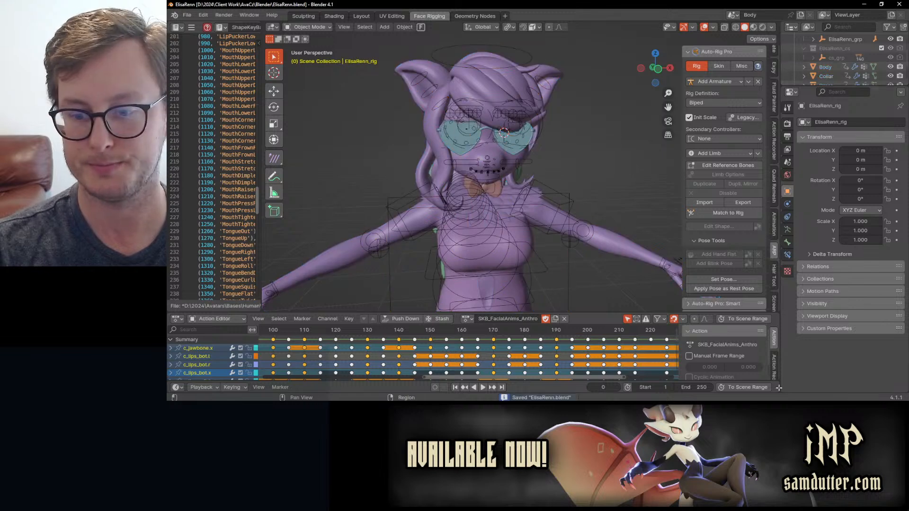
# Switch to Unity and test the Body mesh's vrc.v_Blink blend shape at 100, returning it to 0.
pyautogui.hotkey('alt', 'Tab')
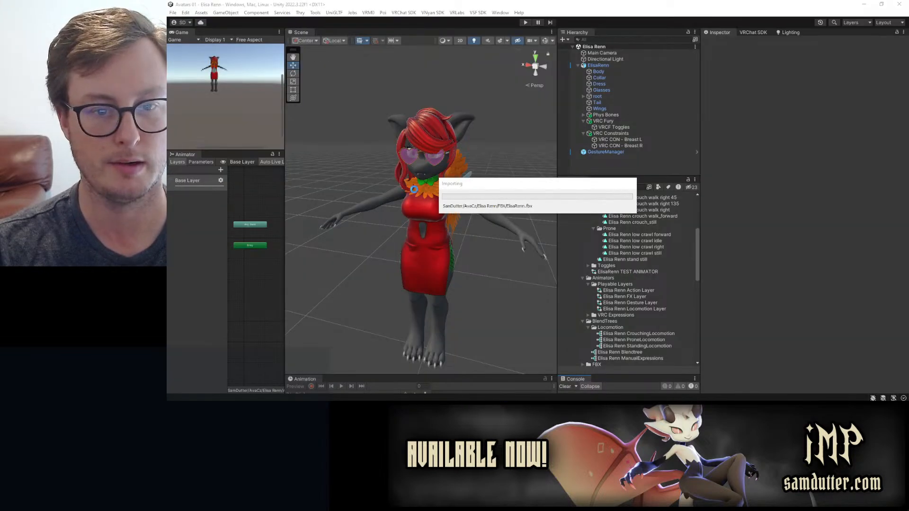
pyautogui.click(606, 72)
pyautogui.scroll(3, 417, 181)
pyautogui.keyDown('alt'); pyautogui.moveTo(417, 181); pyautogui.dragTo(466, 163); pyautogui.keyUp('alt')
pyautogui.scroll(5, 466, 163)
pyautogui.moveTo(467, 163); pyautogui.dragTo(422, 188, button='middle')
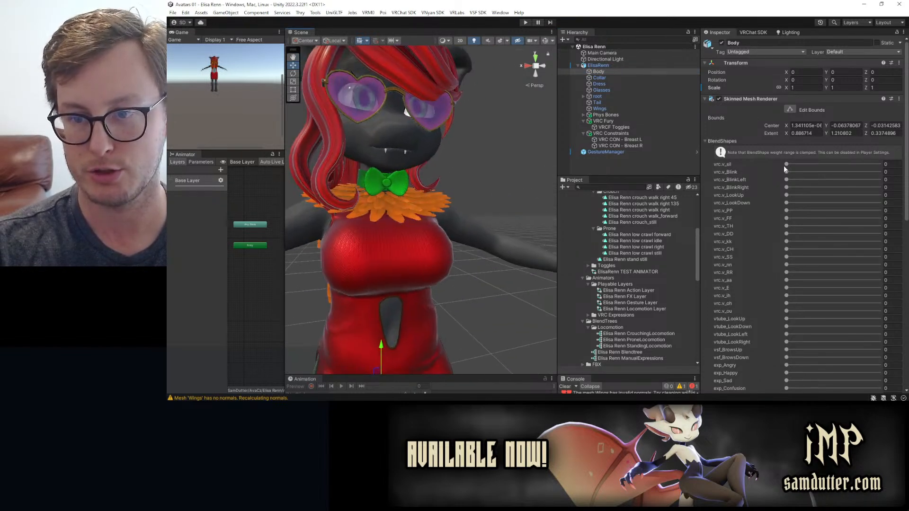
pyautogui.moveTo(786, 172); pyautogui.dragTo(881, 172)
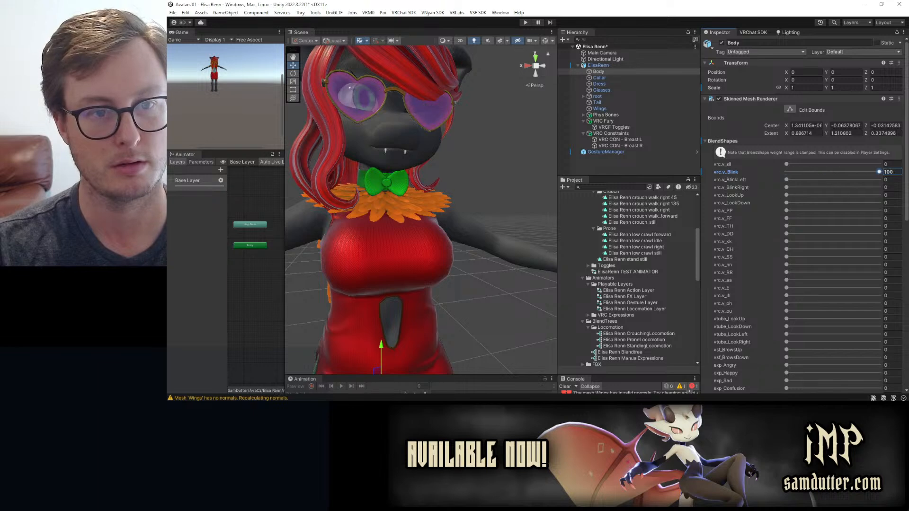
pyautogui.moveTo(878, 171); pyautogui.dragTo(774, 203)
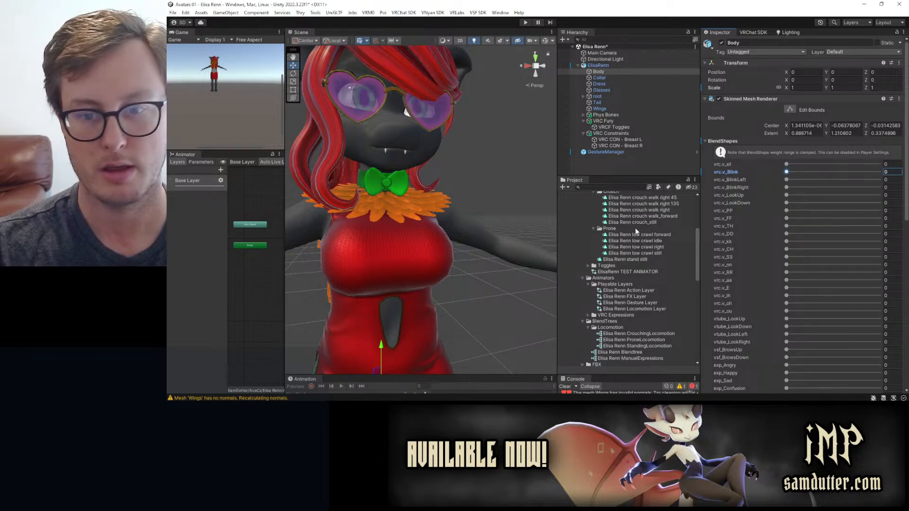
# Enable Legacy Blend Shape Normals and Read/Write in the ElisaRenn FBX model import settings and apply them.
pyautogui.scroll(3, 607, 286)
pyautogui.scroll(-5, 610, 277)
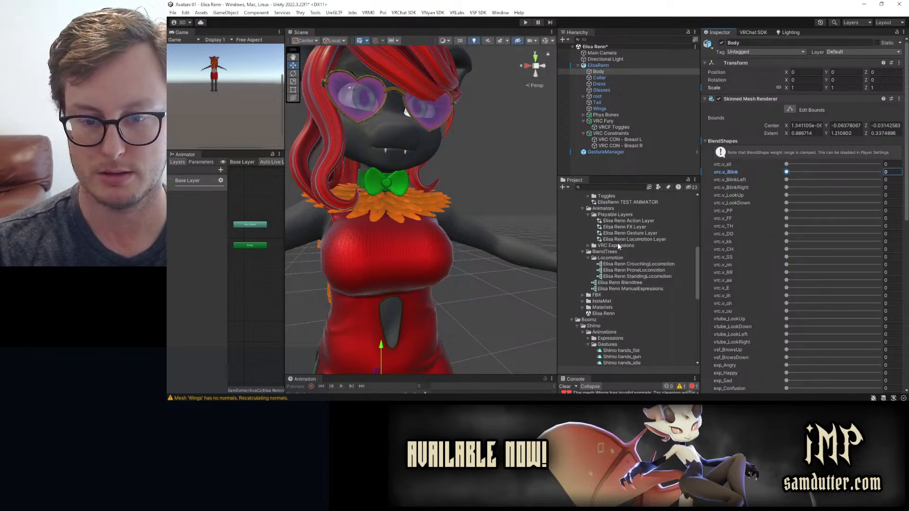
pyautogui.click(581, 295)
pyautogui.click(608, 301)
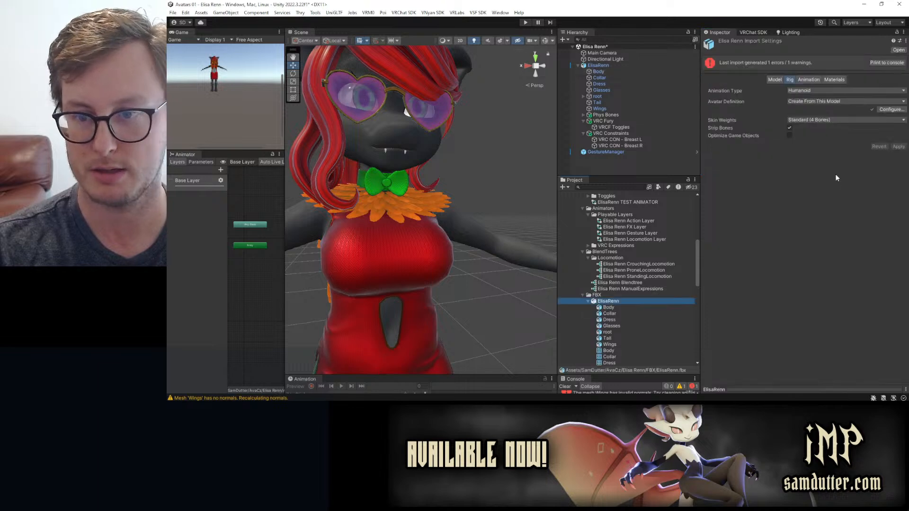
pyautogui.click(776, 81)
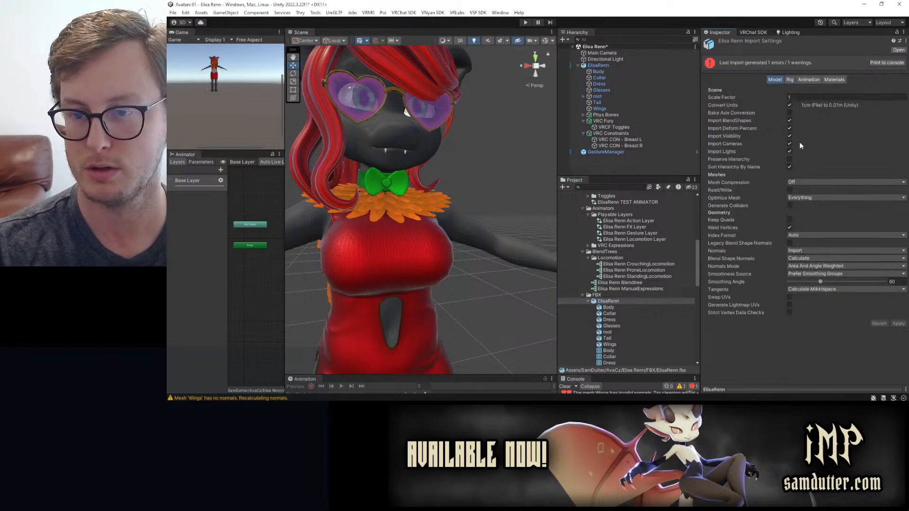
pyautogui.click(789, 243)
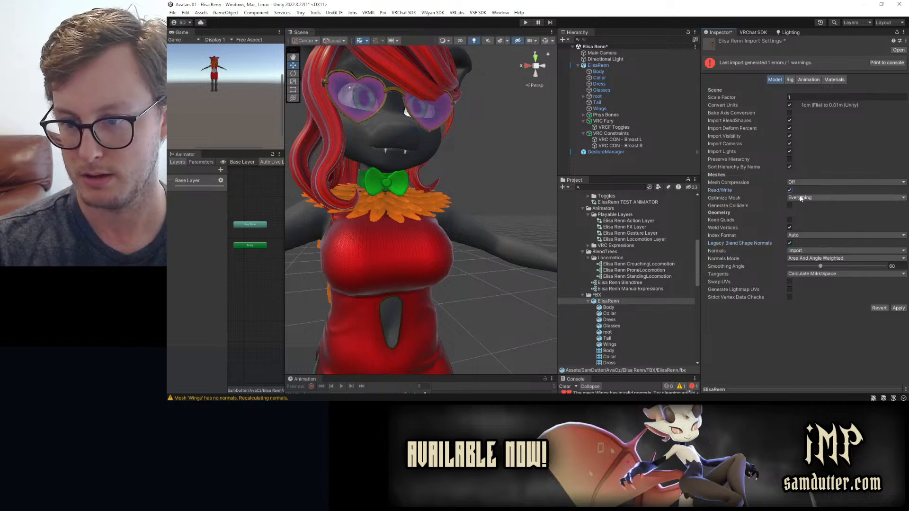
pyautogui.click(898, 308)
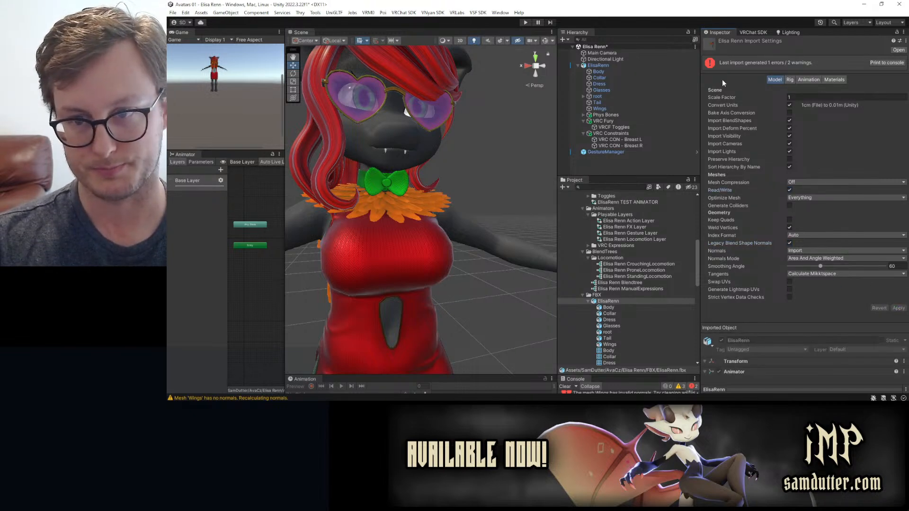
# Retest vrc.v_Blink at 100 on the Body mesh after the reimport, and reset it to 0.
pyautogui.click(620, 72)
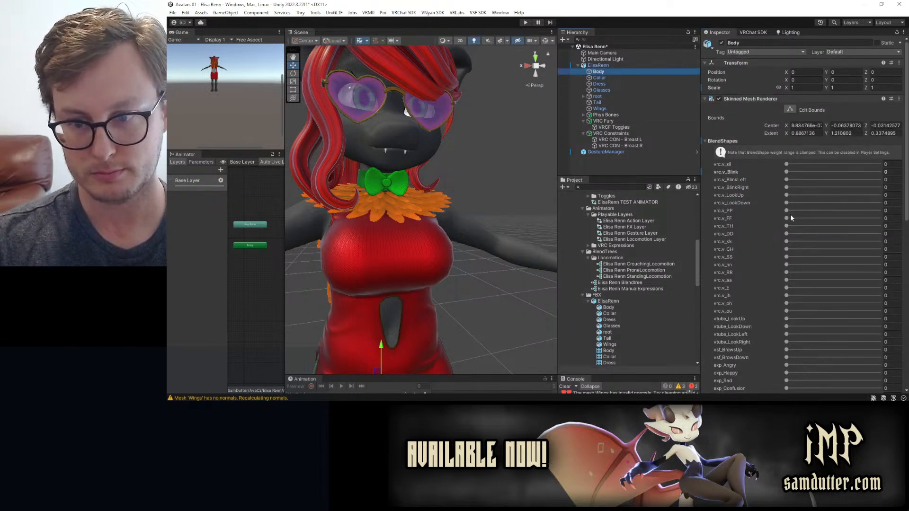
pyautogui.moveTo(786, 172); pyautogui.dragTo(879, 171)
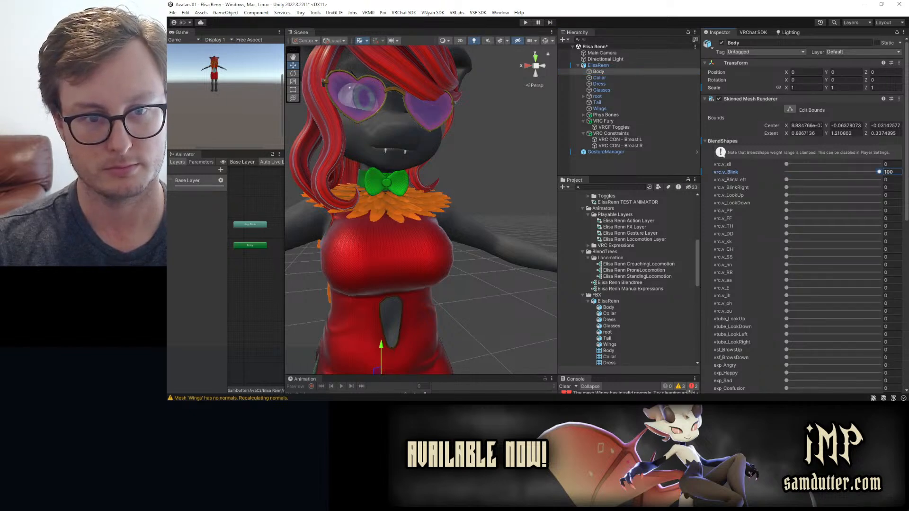
pyautogui.moveTo(767, 190); pyautogui.dragTo(745, 199)
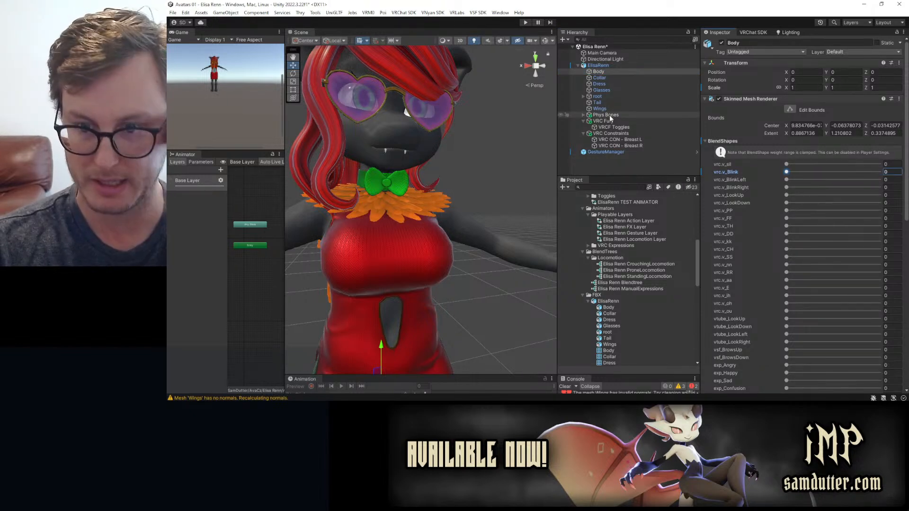
# Auto-detect the LipSync visemes in ElisaRenn's VRC Avatar Descriptor and collapse its expanded sections.
pyautogui.click(598, 66)
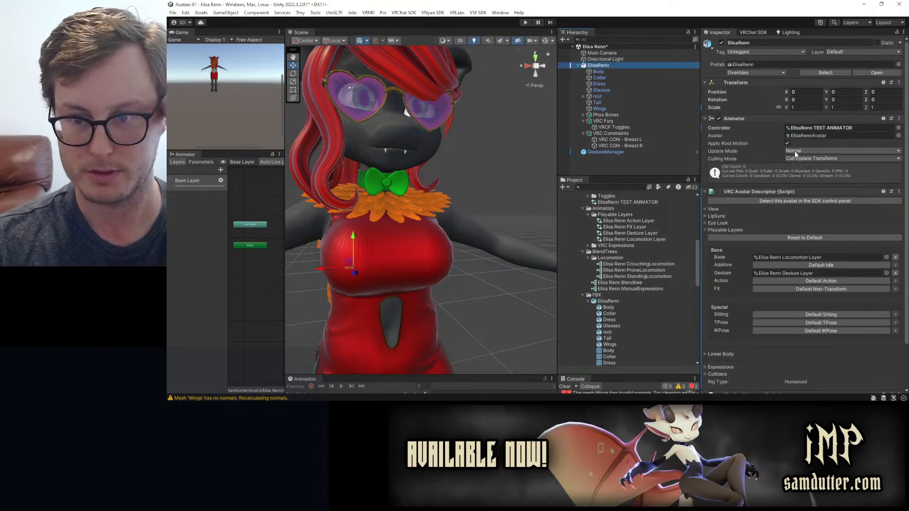
pyautogui.click(707, 216)
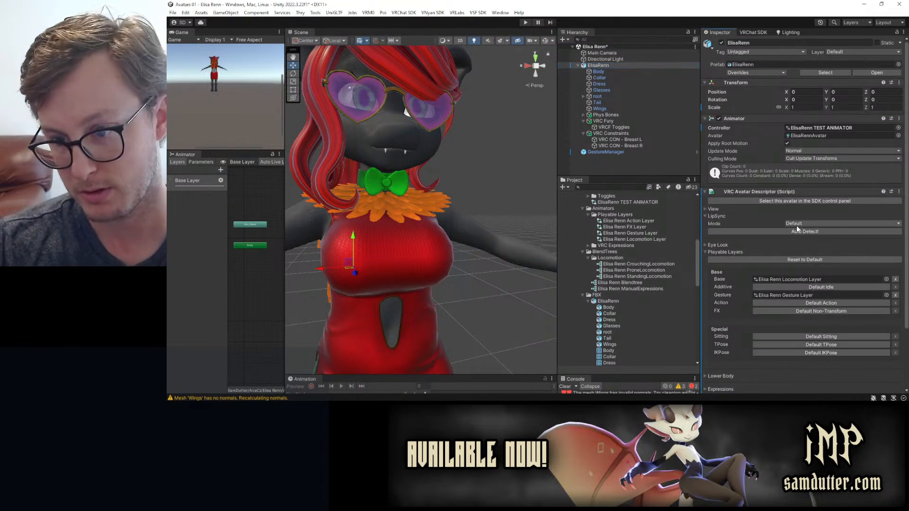
pyautogui.scroll(-4, 803, 239)
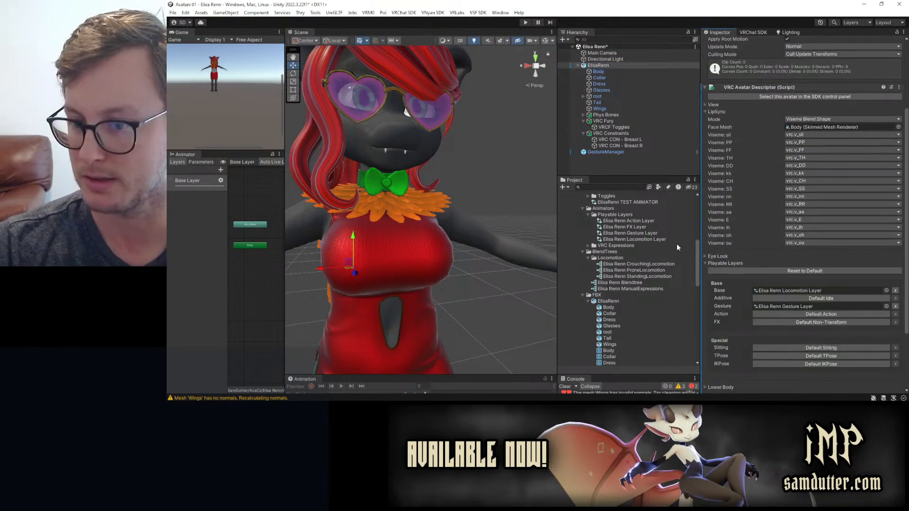
pyautogui.click(705, 112)
pyautogui.click(705, 179)
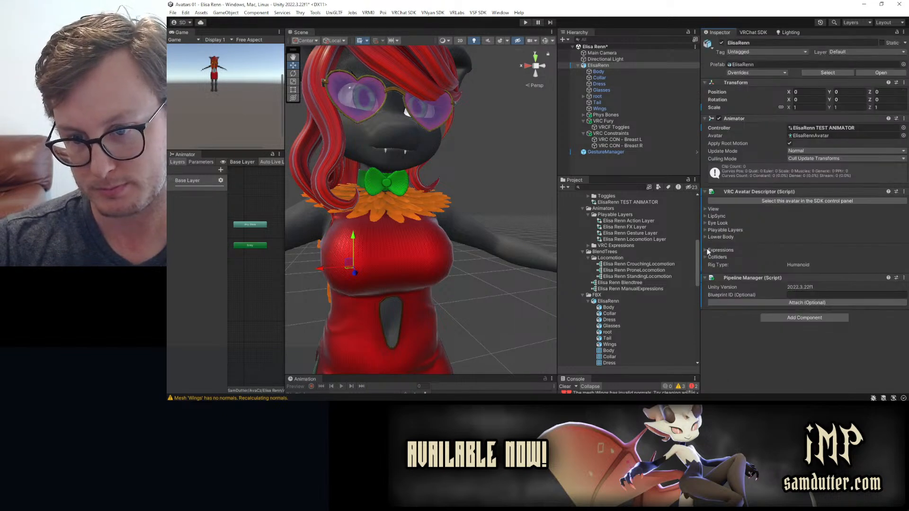
# Set the Eye Look eyelid type to Blendshapes and assign Body as the eyelids mesh.
pyautogui.click(704, 223)
pyautogui.scroll(-3, 757, 236)
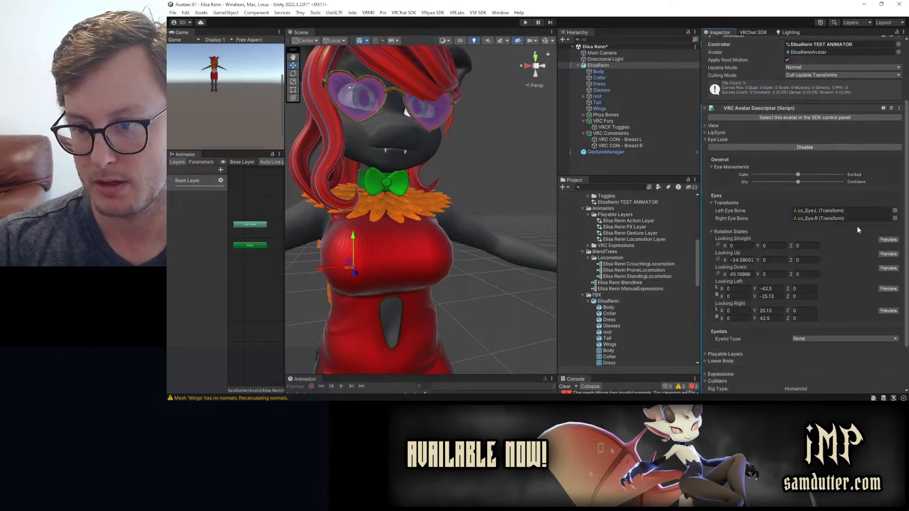
pyautogui.click(800, 339)
pyautogui.click(814, 365)
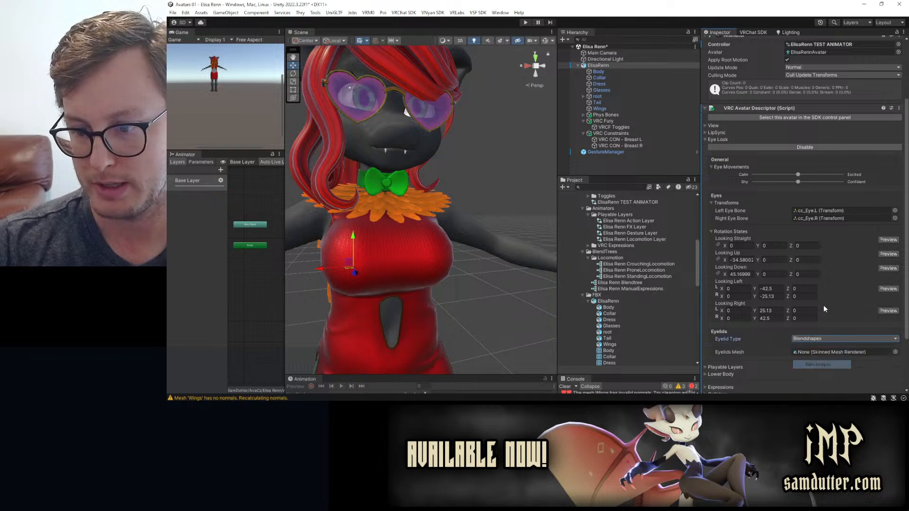
pyautogui.scroll(-3, 828, 293)
pyautogui.moveTo(599, 71); pyautogui.dragTo(828, 281)
# Set the eyelid blendshape states to -none- for Blink, vrc.v_LookUp for Looking Up and vrc.v_LookDown for Looking Down.
pyautogui.click(867, 297)
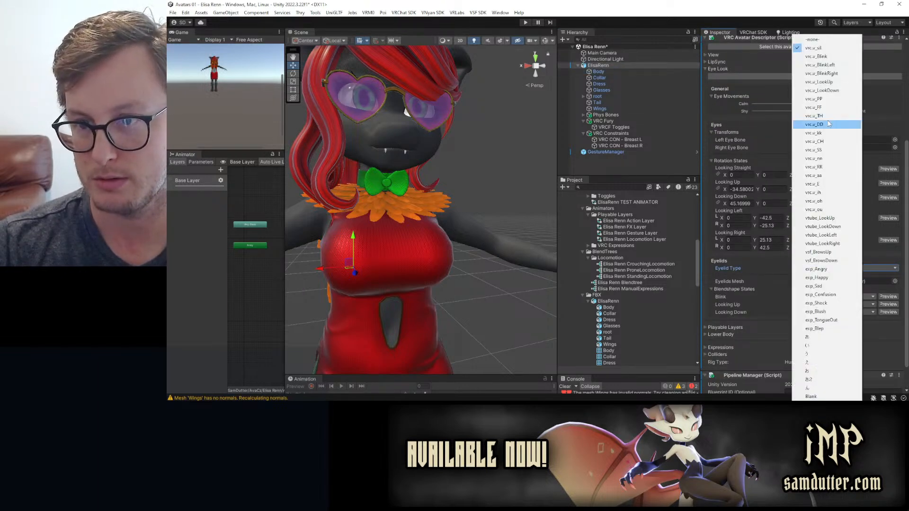
pyautogui.click(823, 38)
pyautogui.click(833, 304)
pyautogui.click(830, 83)
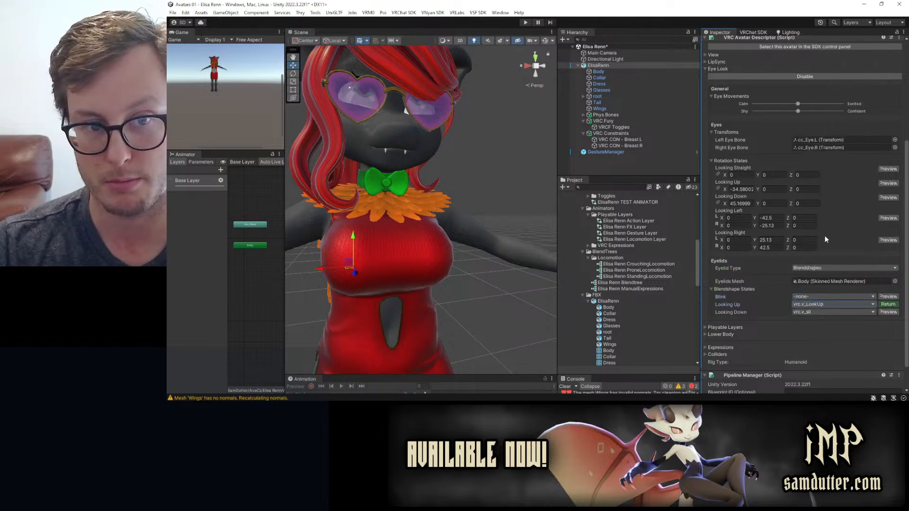
pyautogui.click(825, 313)
pyautogui.click(821, 91)
# Preview the avatar's eye rotation states for looking left, down, straight and right, ending on Looking Straight.
pyautogui.keyDown('alt'); pyautogui.moveTo(331, 142); pyautogui.dragTo(467, 157); pyautogui.keyUp('alt')
pyautogui.click(886, 218)
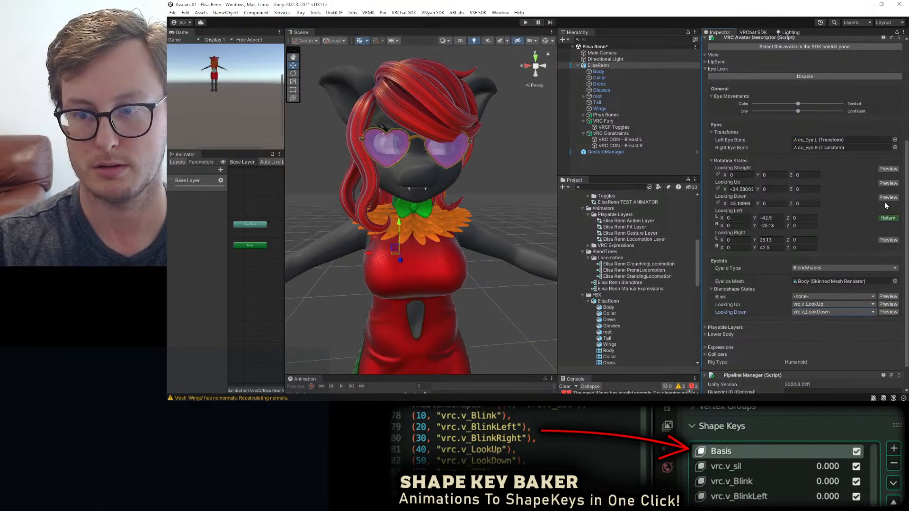
pyautogui.click(886, 197)
pyautogui.click(886, 169)
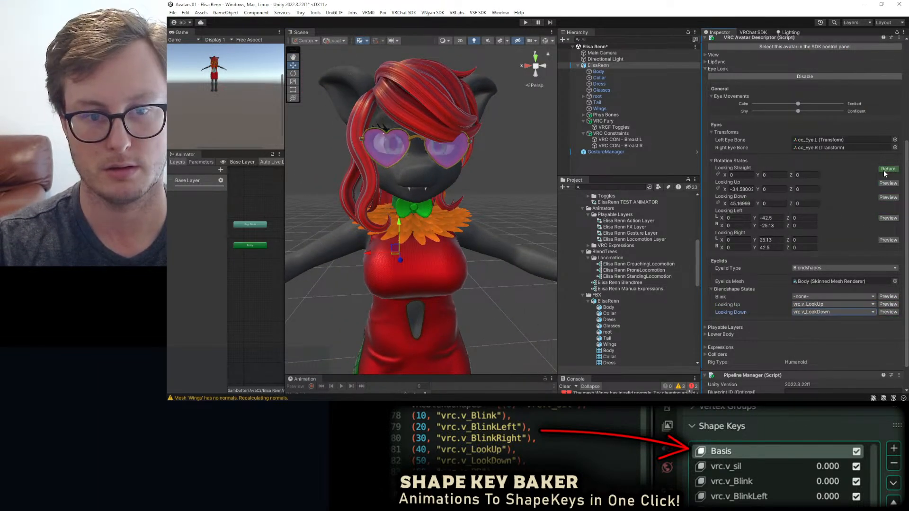
pyautogui.click(888, 218)
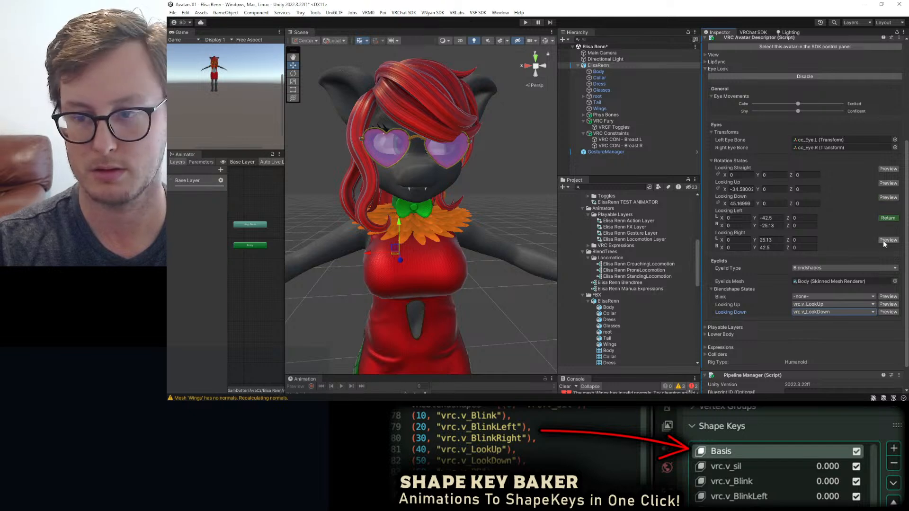
pyautogui.click(887, 240)
pyautogui.click(887, 169)
# Save the scene, end the Looking Straight preview, and collapse the Eye Look settings.
pyautogui.keyDown('alt'); pyautogui.moveTo(377, 205); pyautogui.dragTo(403, 154); pyautogui.keyUp('alt')
pyautogui.scroll(3, 483, 166)
pyautogui.hotkey('ctrl', 's')
pyautogui.keyDown('alt'); pyautogui.moveTo(506, 173); pyautogui.dragTo(398, 190); pyautogui.keyUp('alt')
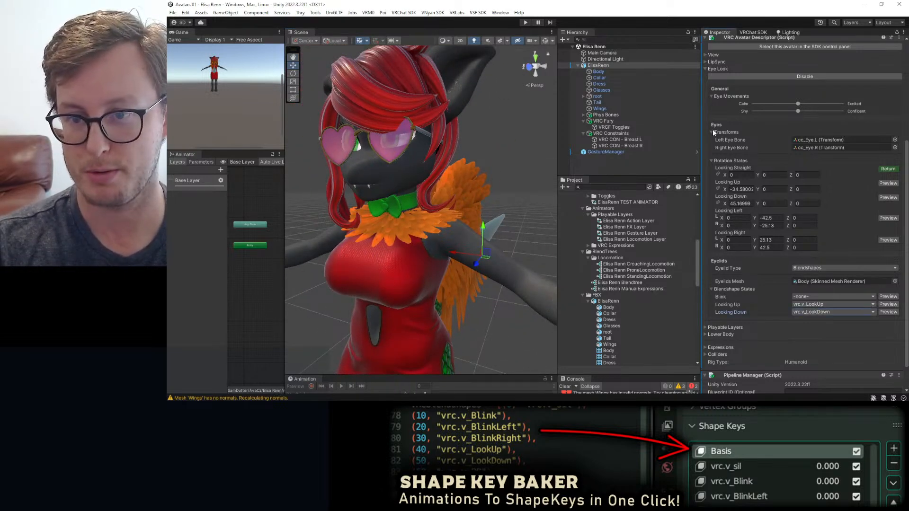
pyautogui.click(883, 171)
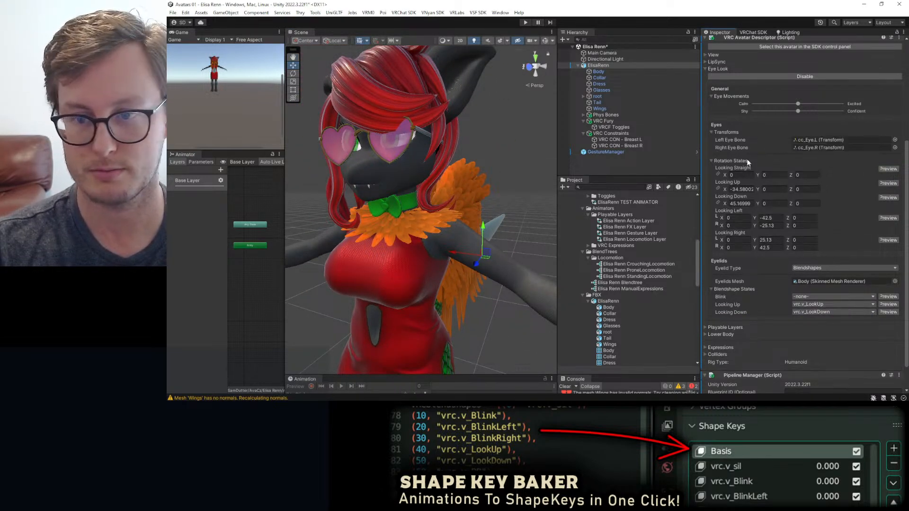
pyautogui.click(711, 132)
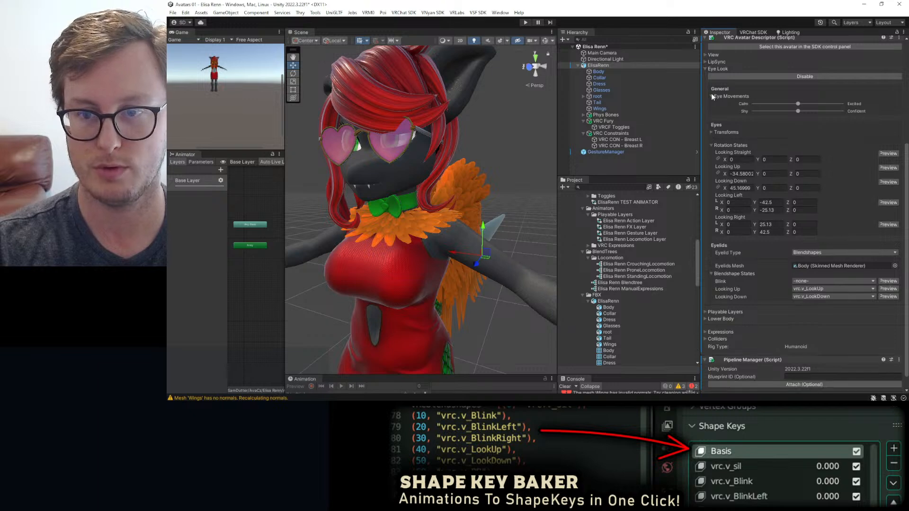
pyautogui.click(706, 69)
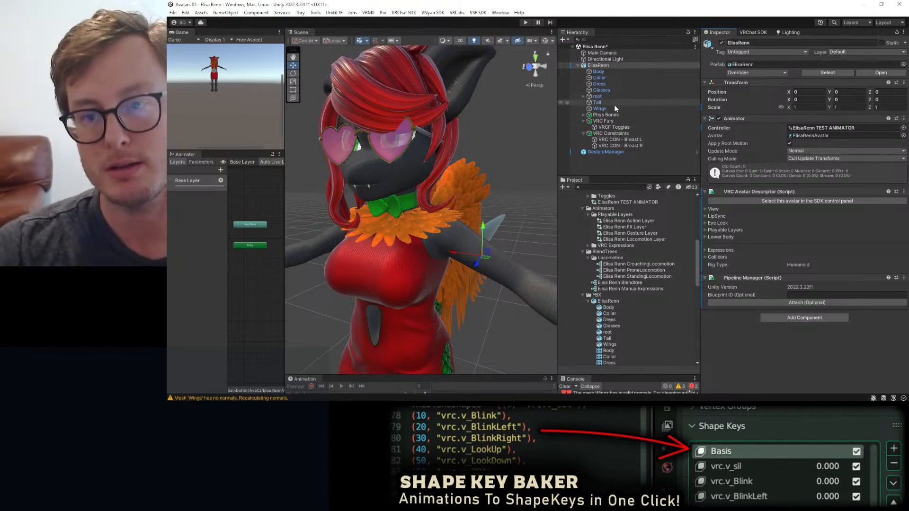
# Clear the Animator controller on ElisaRenn and set the avatar descriptor's LipSync mode to Default.
pyautogui.click(843, 131)
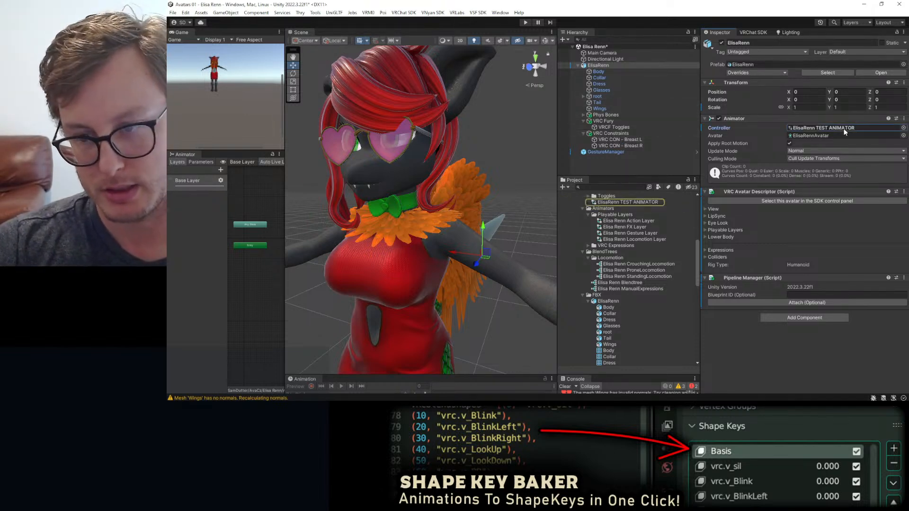
pyautogui.click(592, 71)
pyautogui.click(613, 66)
pyautogui.click(704, 216)
pyautogui.click(834, 223)
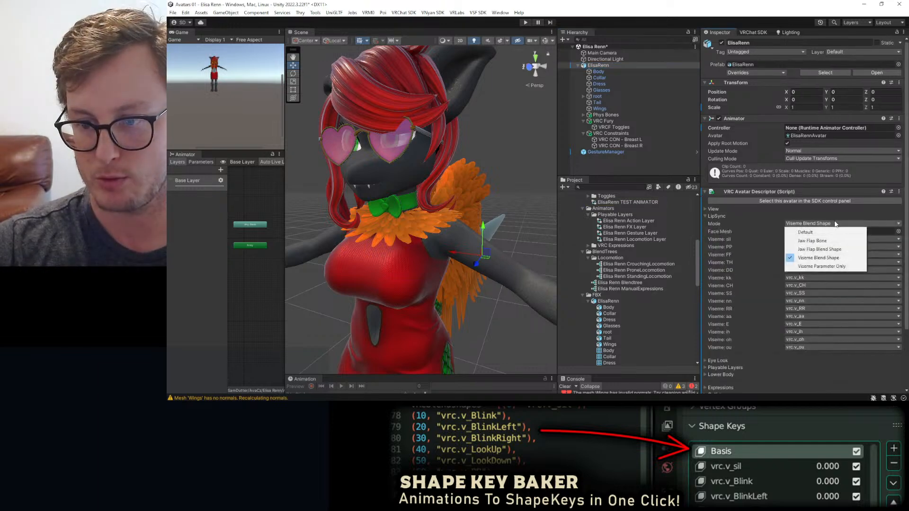
pyautogui.click(805, 231)
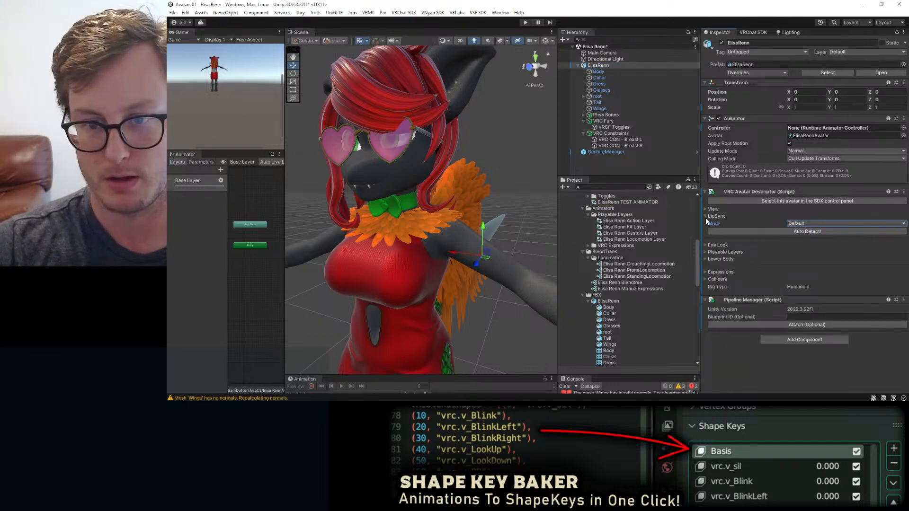
# Create an empty child object named VRCF Gestures under the VRC Fury object.
pyautogui.click(607, 126)
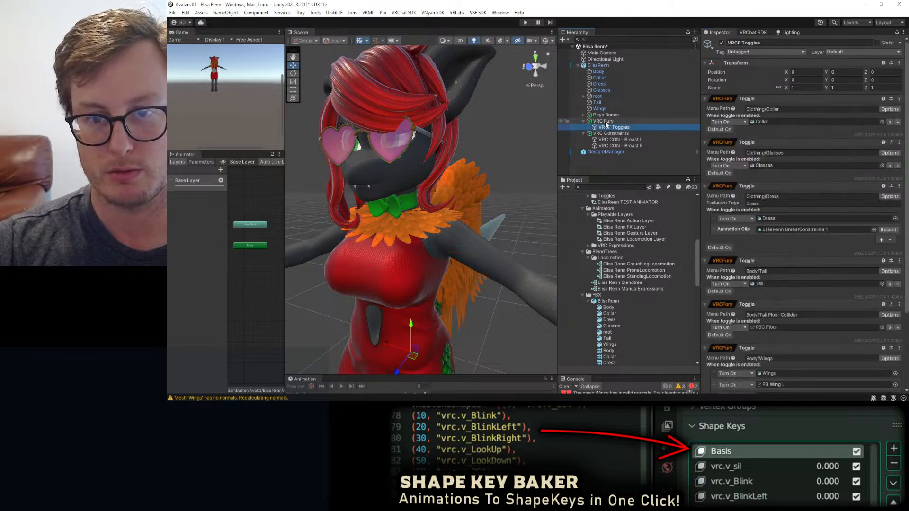
pyautogui.rightClick(606, 121)
pyautogui.click(625, 239)
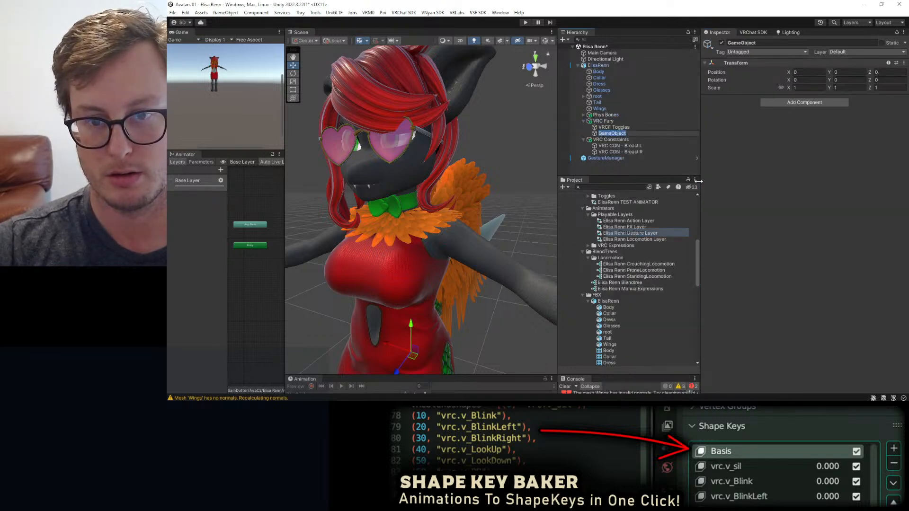
pyautogui.write('VRC ')
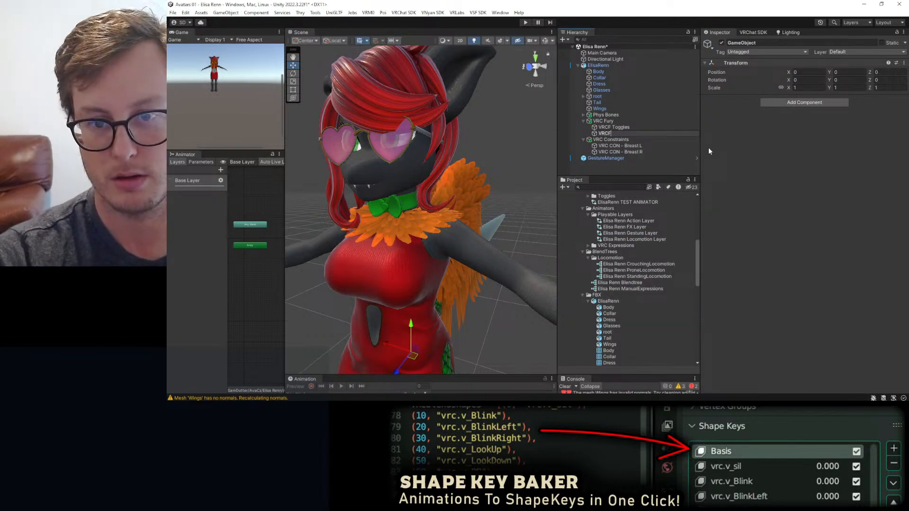
pyautogui.write(' Ge')
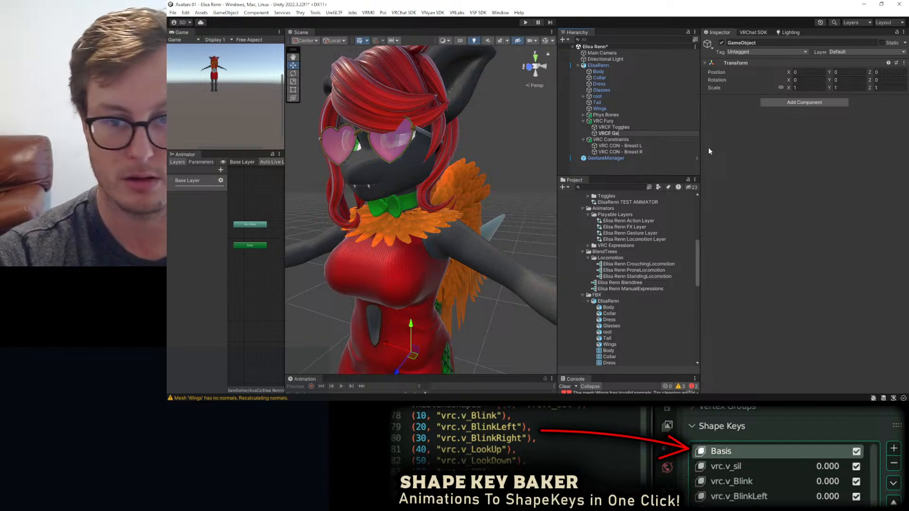
pyautogui.write('stures')
pyautogui.press('Return')
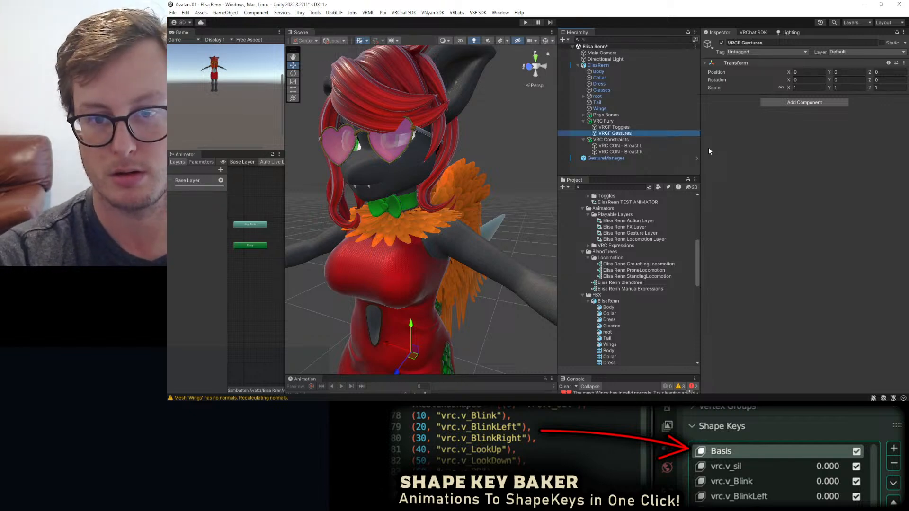
# Add the VRCFury Advanced Visemes component to VRCF Gestures.
pyautogui.click(772, 103)
pyautogui.write('vie')
pyautogui.press('BackSpace')
pyautogui.write('s')
pyautogui.press('Return')
# Add a BlendShape action to each of the U, O, I, E and aa visemes.
pyautogui.click(783, 216)
pyautogui.click(802, 226)
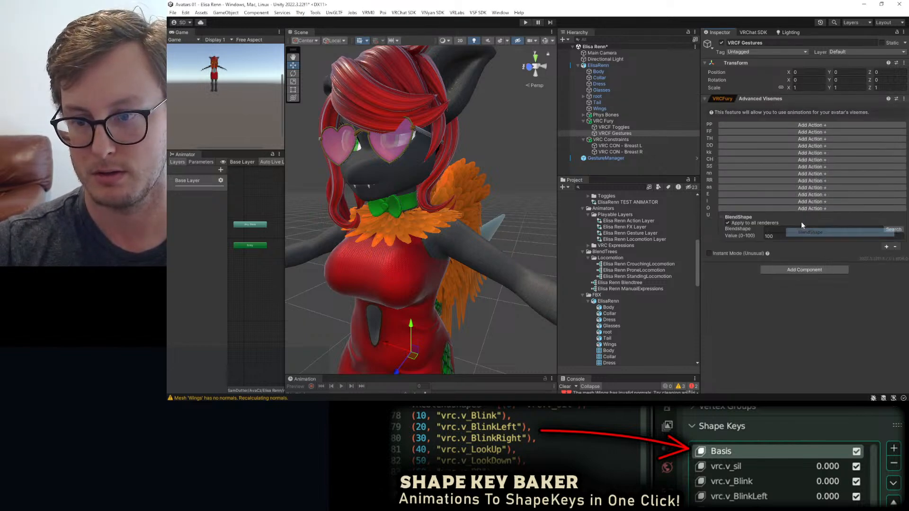
pyautogui.click(798, 209)
pyautogui.click(805, 224)
pyautogui.click(802, 202)
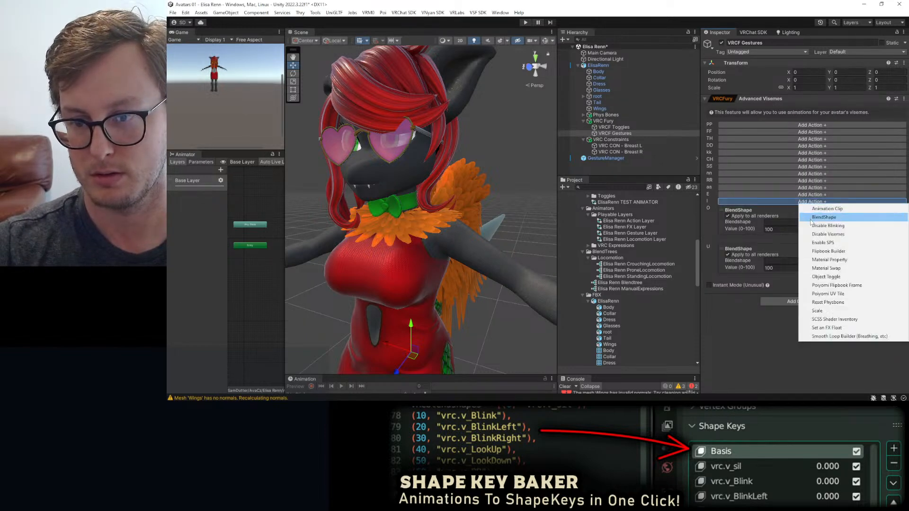
pyautogui.click(809, 222)
pyautogui.click(805, 196)
pyautogui.click(812, 210)
pyautogui.click(807, 188)
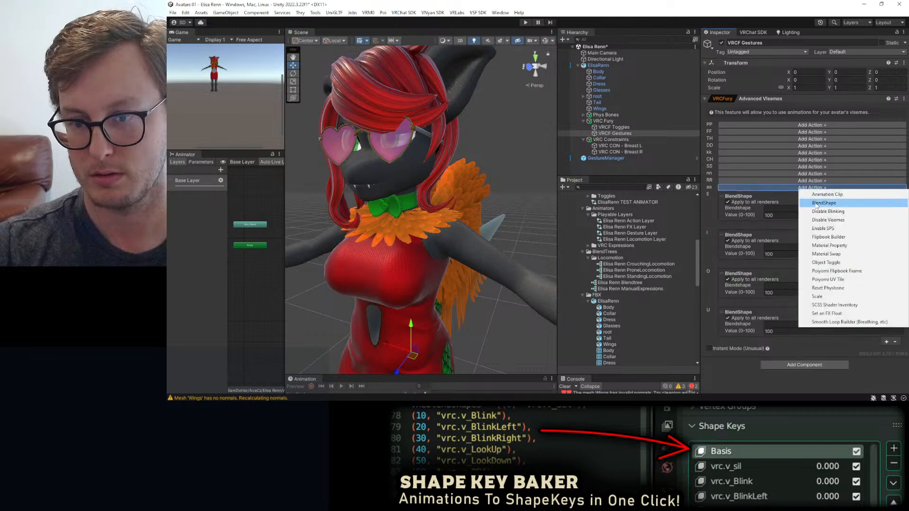
pyautogui.click(816, 206)
# Add a BlendShape action to each of the RR, nn, SS and CH visemes.
pyautogui.click(808, 182)
pyautogui.click(810, 196)
pyautogui.click(811, 174)
pyautogui.click(819, 188)
pyautogui.click(811, 167)
pyautogui.click(821, 182)
pyautogui.click(814, 161)
pyautogui.click(821, 178)
pyautogui.click(817, 153)
pyautogui.click(824, 174)
pyautogui.click(890, 164)
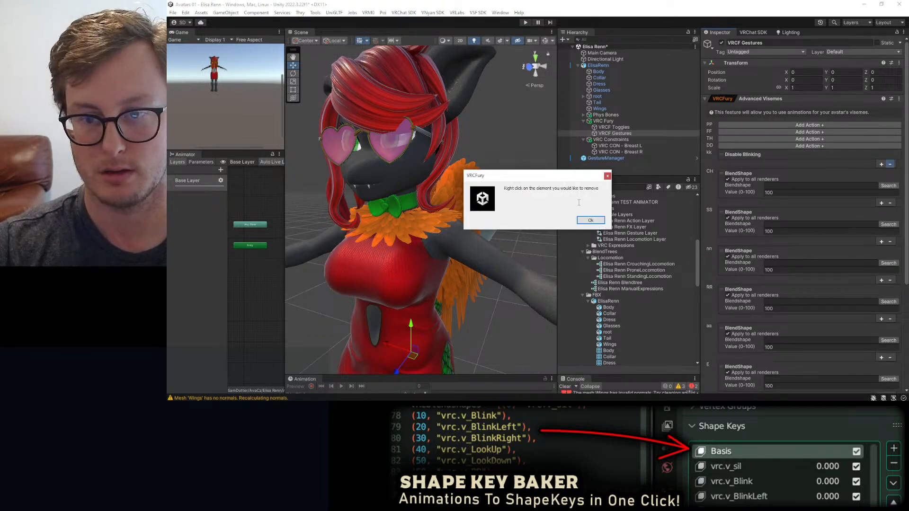
pyautogui.press('Return')
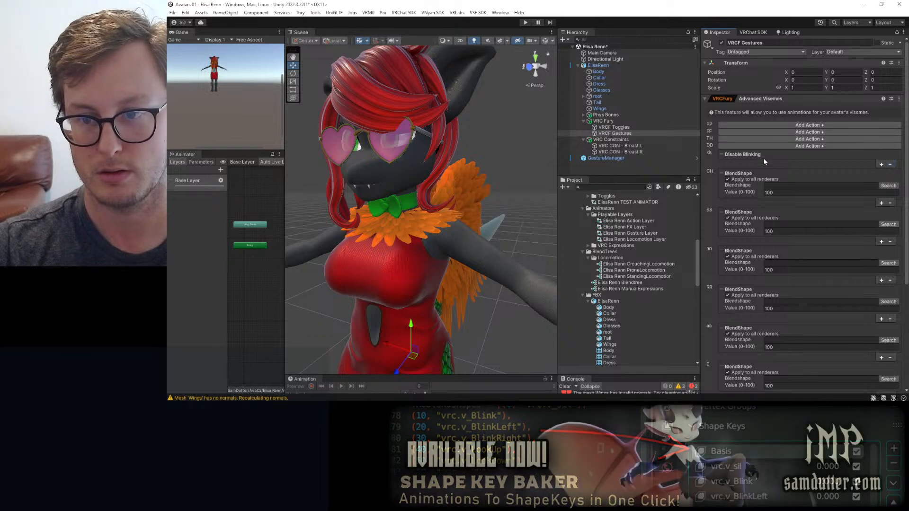
pyautogui.rightClick(765, 157)
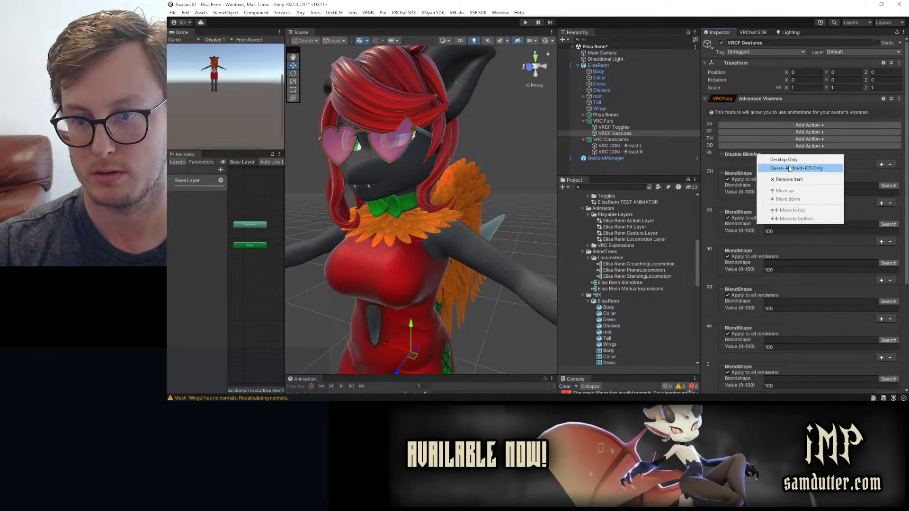
pyautogui.click(787, 179)
# Add a BlendShape action to each of the kk, DD, TH, FF and PP visemes.
pyautogui.click(766, 152)
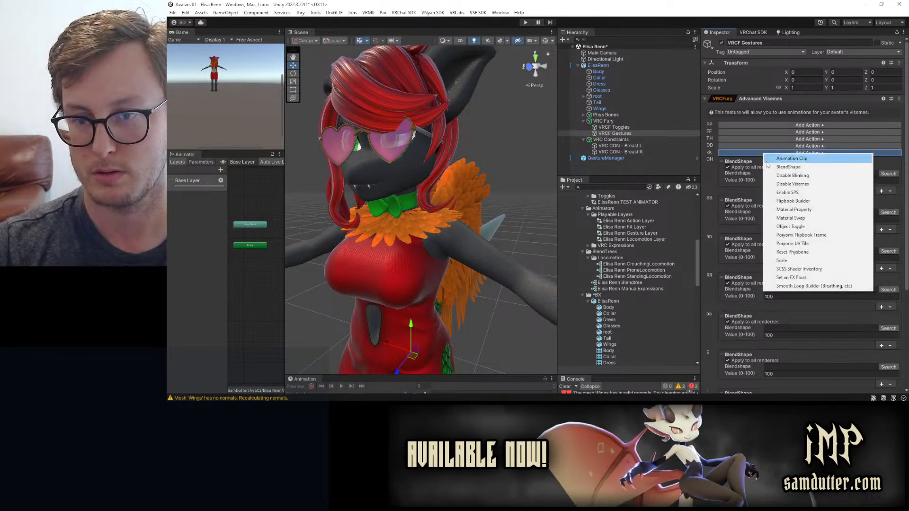
pyautogui.click(776, 167)
pyautogui.click(756, 146)
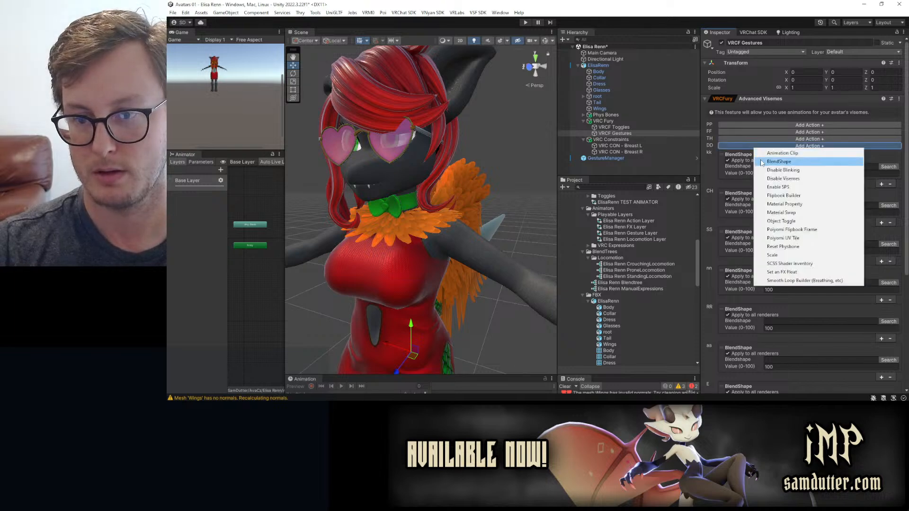
pyautogui.click(776, 160)
pyautogui.click(750, 138)
pyautogui.click(766, 152)
pyautogui.click(748, 132)
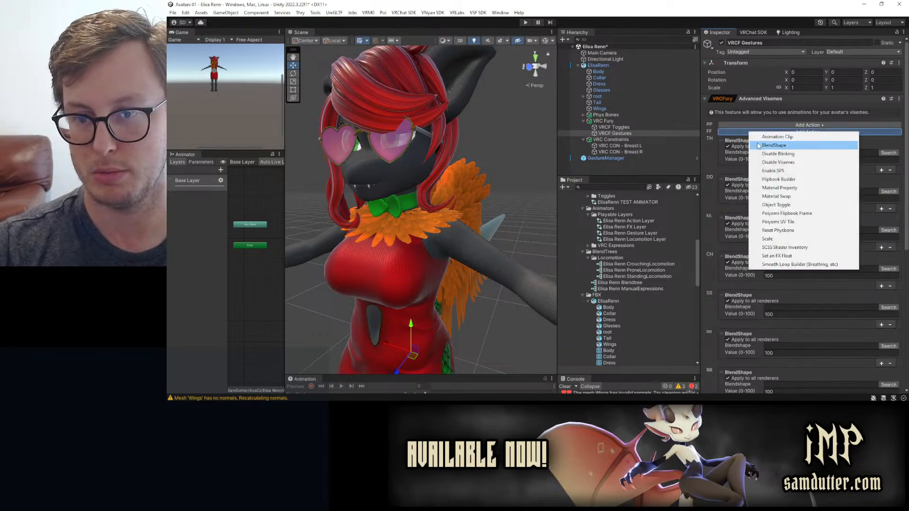
pyautogui.click(762, 146)
pyautogui.click(752, 128)
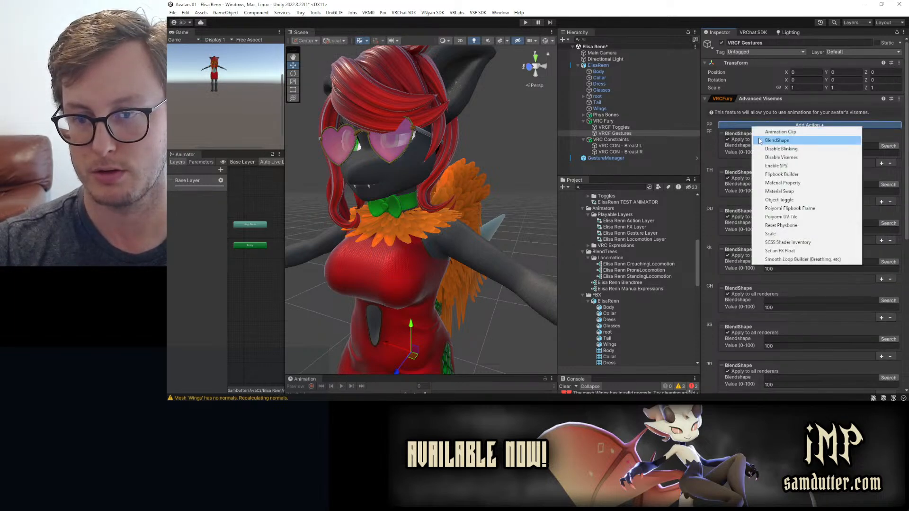
pyautogui.click(756, 142)
# Assign the vrc.v_ou blendshape of the Body mesh to the U viseme.
pyautogui.scroll(-3, 760, 169)
pyautogui.scroll(-10, 760, 169)
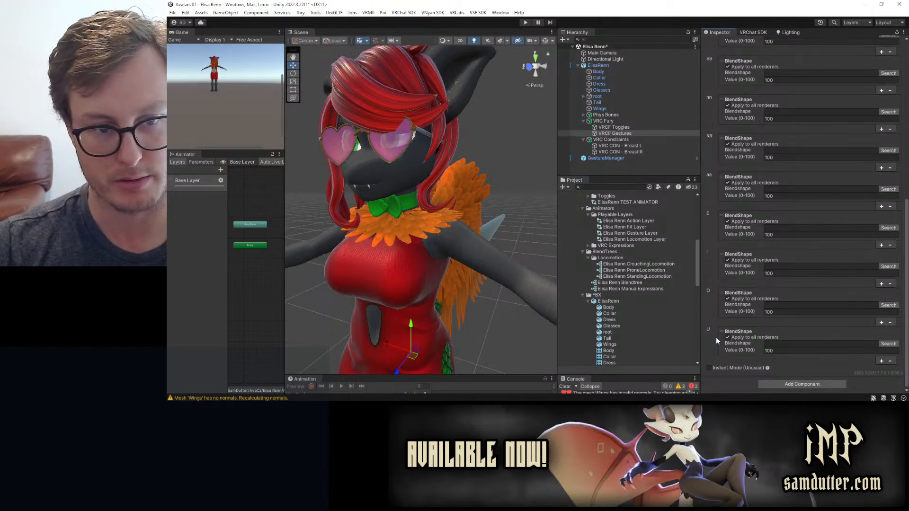
pyautogui.click(888, 343)
pyautogui.click(862, 331)
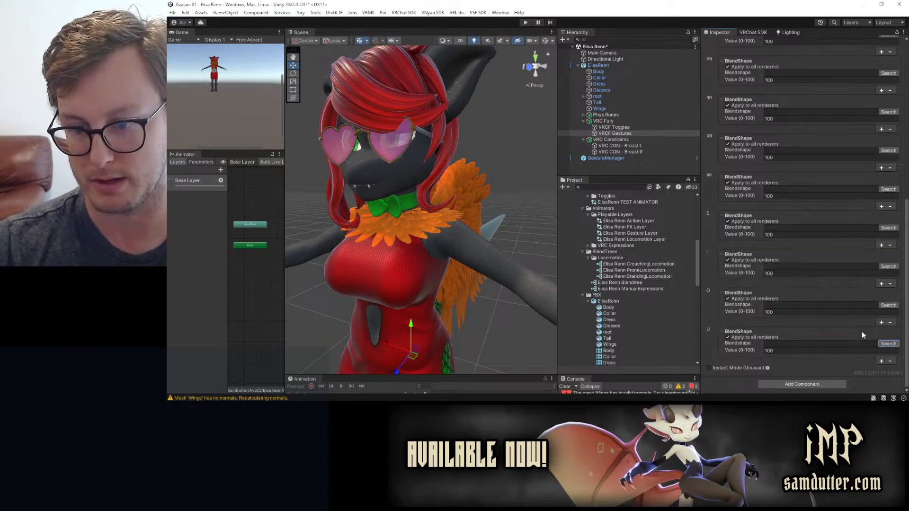
pyautogui.click(888, 344)
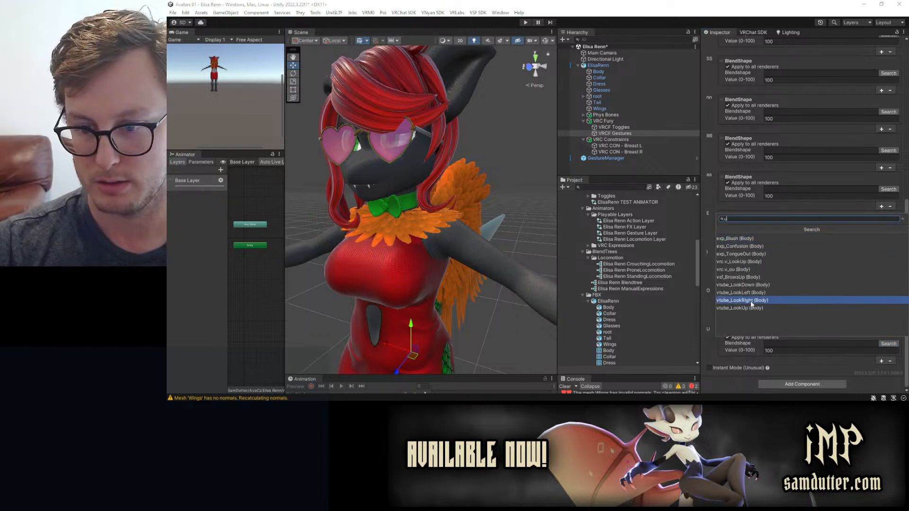
pyautogui.click(743, 269)
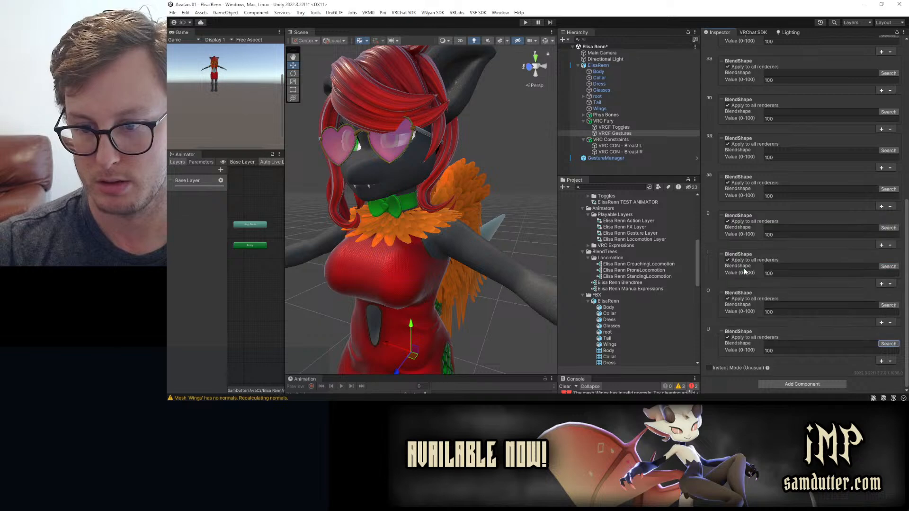
pyautogui.click(888, 306)
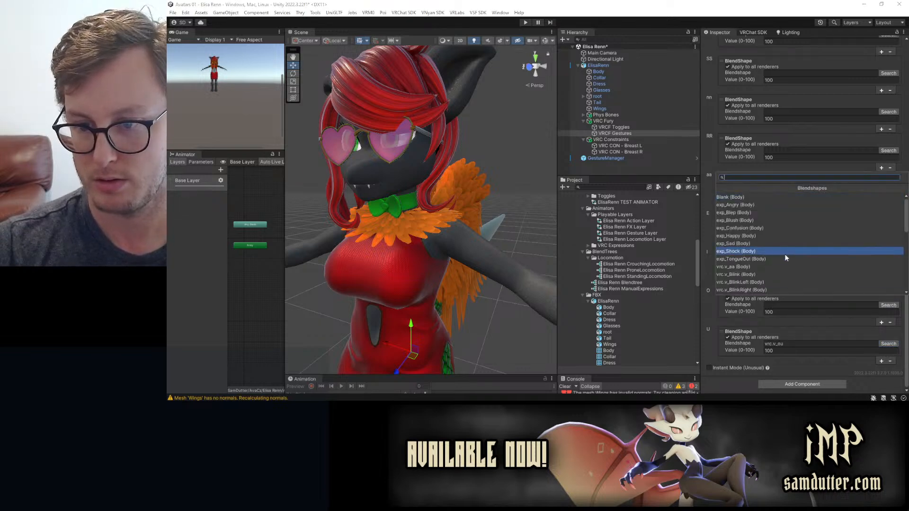
pyautogui.write('o')
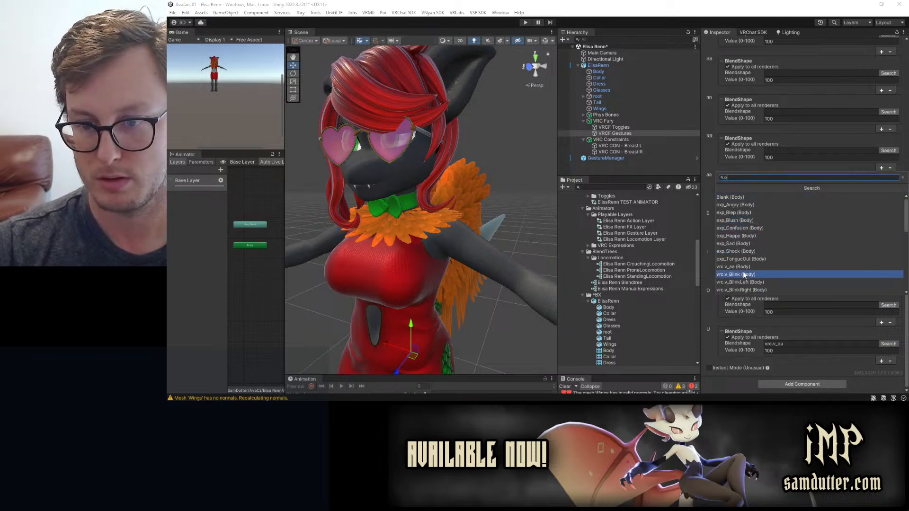
pyautogui.scroll(-10, 746, 270)
pyautogui.scroll(1, 751, 255)
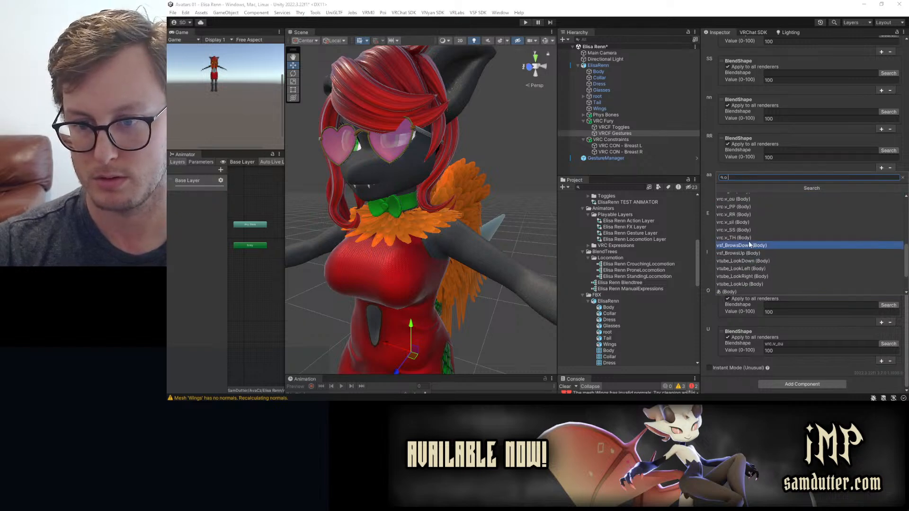
pyautogui.click(736, 200)
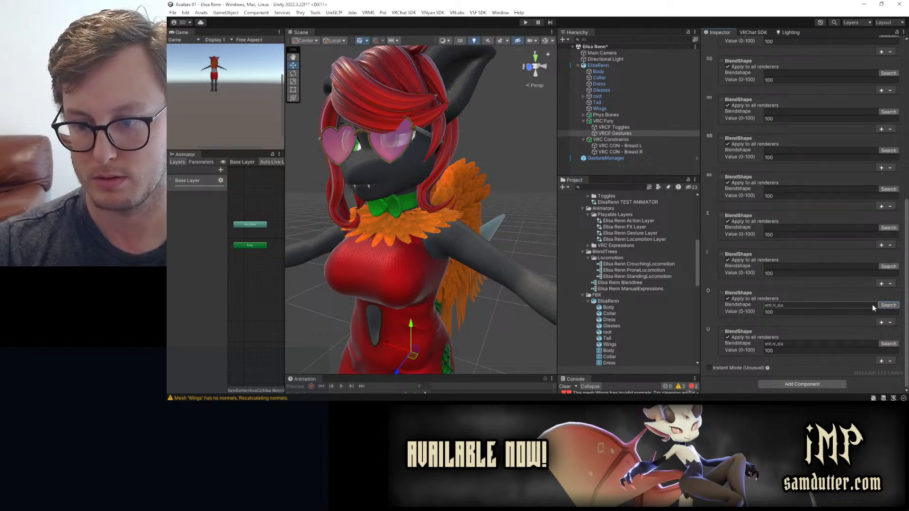
# Set the O viseme's blendshape to vrc.v_oh and the I viseme's blendshape to vrc.v_ih.
pyautogui.click(888, 305)
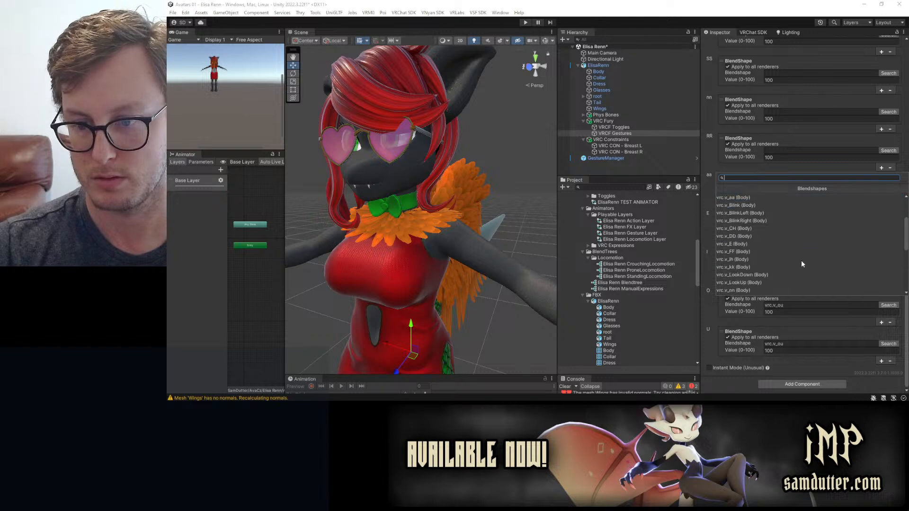
pyautogui.scroll(-4, 792, 249)
pyautogui.click(743, 275)
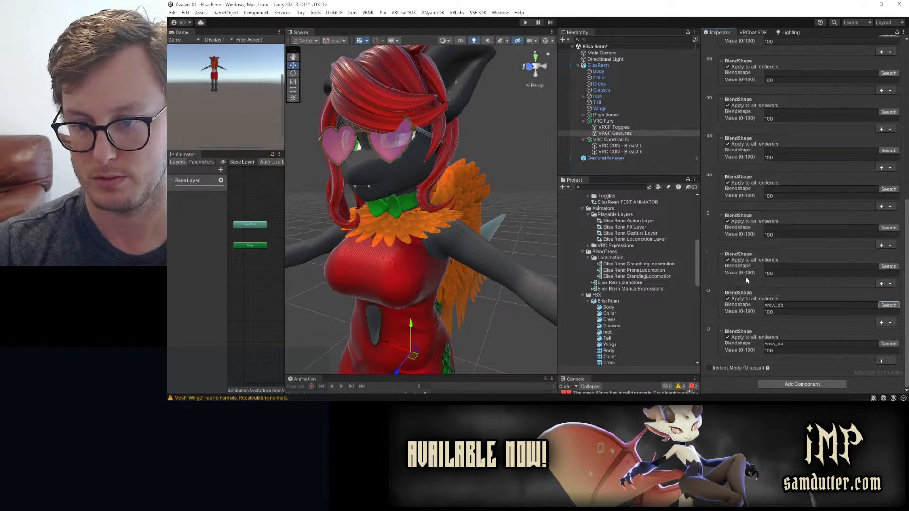
pyautogui.click(888, 266)
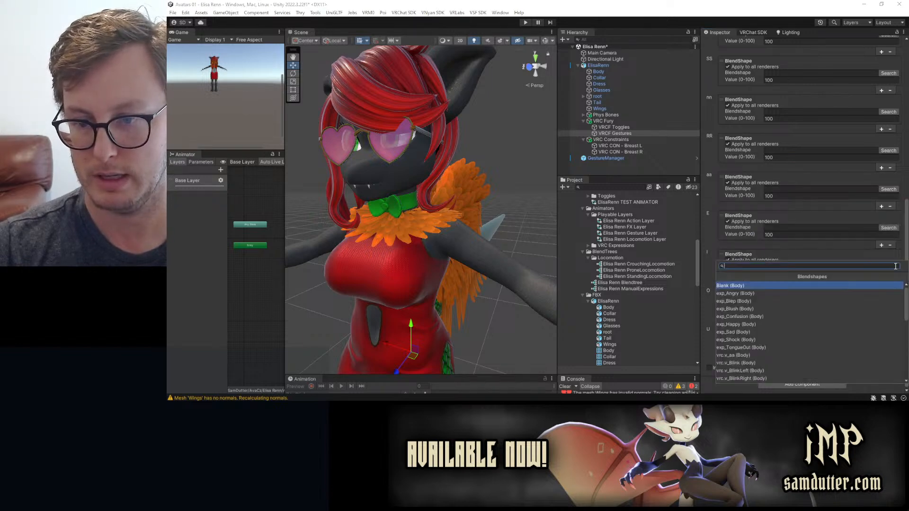
pyautogui.write('i')
pyautogui.click(741, 316)
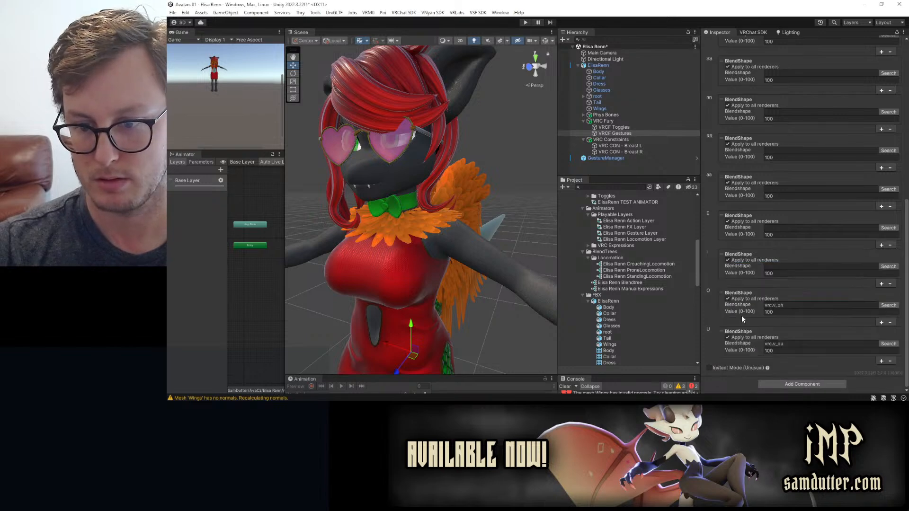
# Set the E viseme's blendshape to vrc.v_E and the aa viseme's blendshape to vrc.v_aa.
pyautogui.click(887, 228)
pyautogui.write('e')
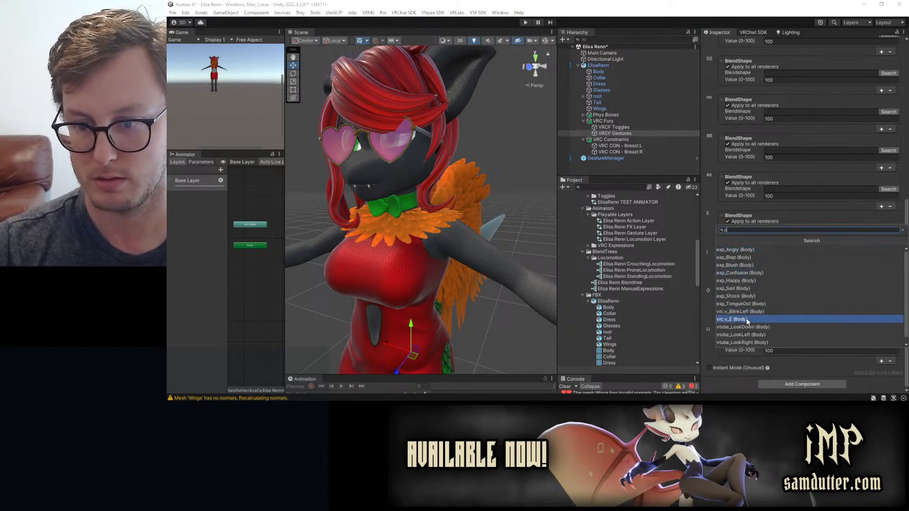
pyautogui.click(731, 319)
pyautogui.click(884, 189)
pyautogui.write('a')
pyautogui.click(741, 239)
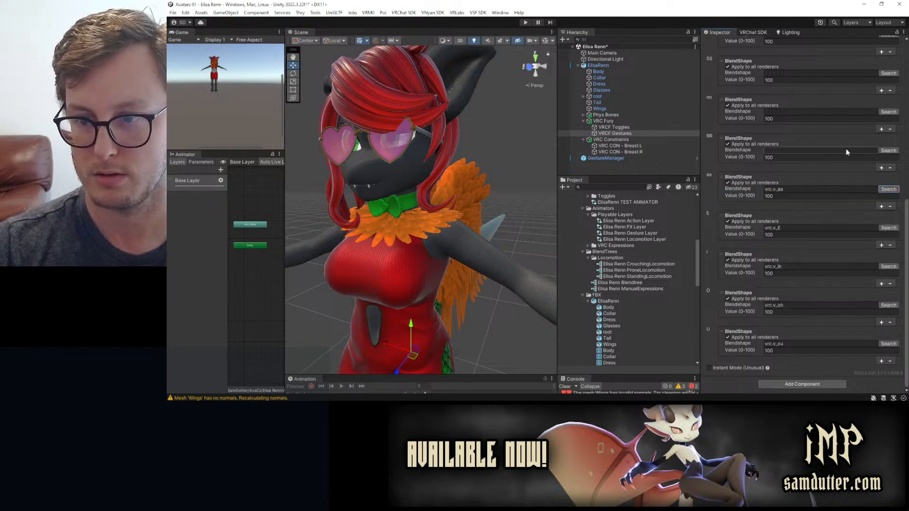
# Set the RR viseme's blendshape to vrc.v_RR and the nn viseme's blendshape to vrc.v_nn.
pyautogui.click(887, 151)
pyautogui.write('r')
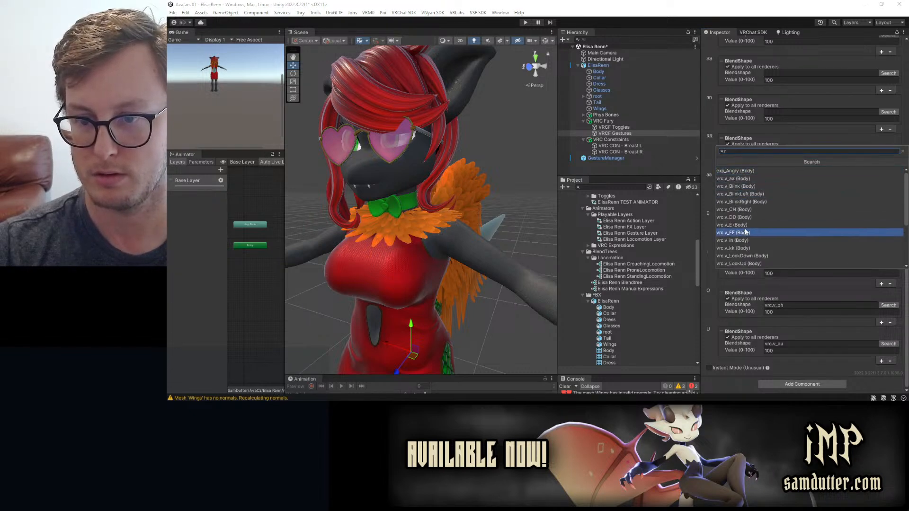
pyautogui.write('r')
pyautogui.click(740, 171)
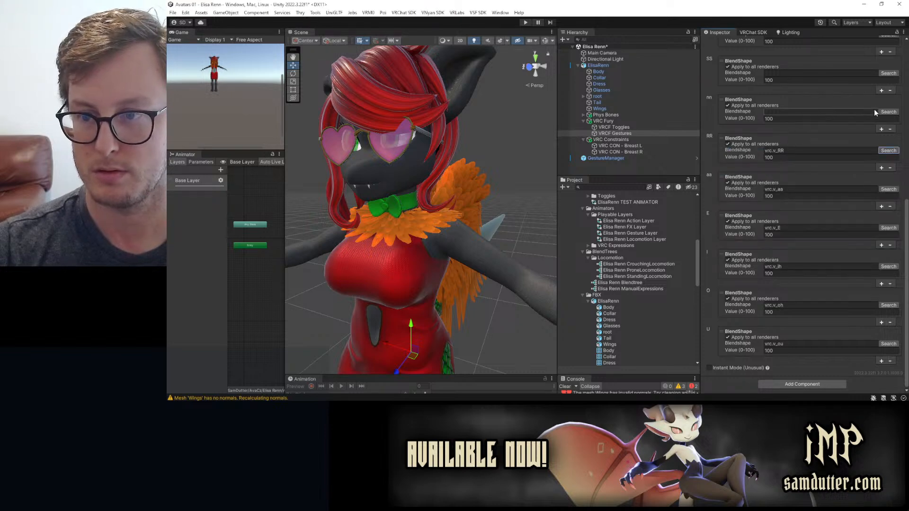
pyautogui.click(887, 112)
pyautogui.write('nn')
pyautogui.click(739, 124)
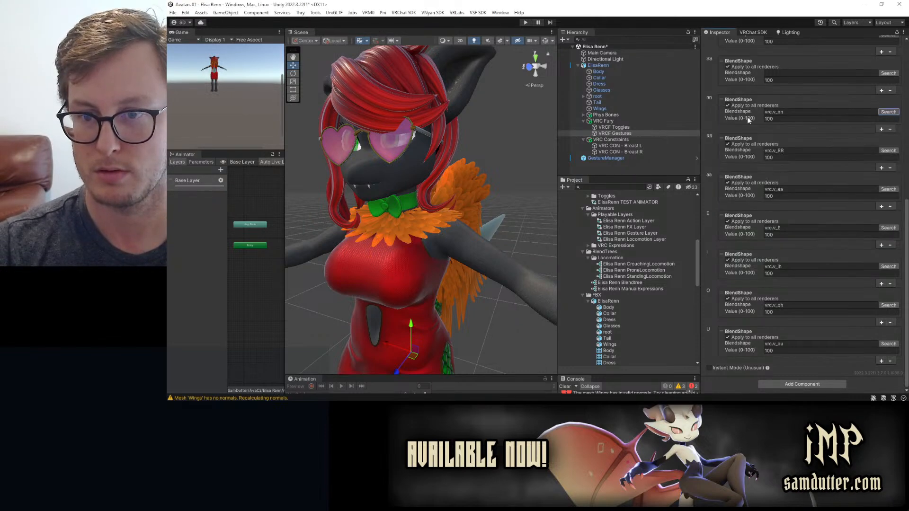
# Set the SS viseme's blendshape to vrc.v_SS and the CH viseme's blendshape to vrc.v_CH.
pyautogui.click(887, 73)
pyautogui.write('ss')
pyautogui.click(777, 92)
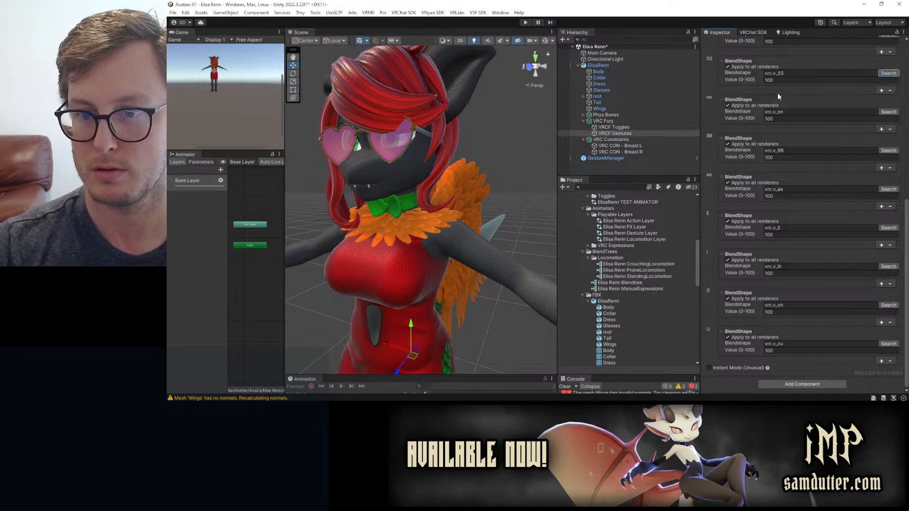
pyautogui.scroll(3, 777, 99)
pyautogui.click(885, 97)
pyautogui.write('ch')
pyautogui.press('Return')
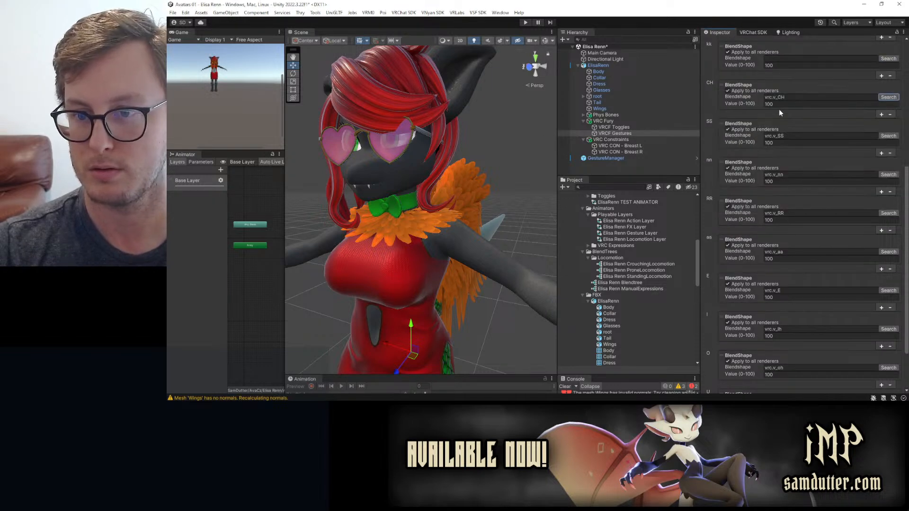
pyautogui.scroll(2, 766, 127)
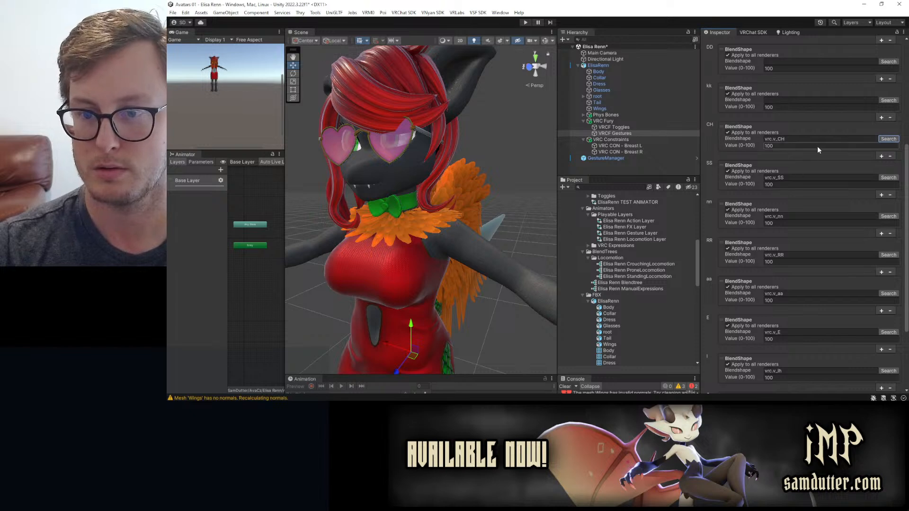
# Set the kk viseme's blendshape to vrc.v_kk and the DD viseme's blendshape to vrc.v_DD.
pyautogui.click(889, 100)
pyautogui.write('kk')
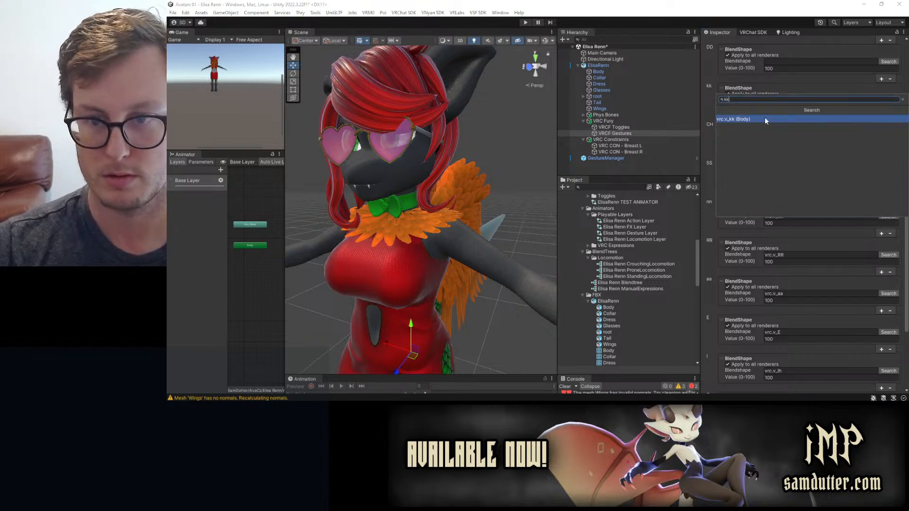
pyautogui.click(730, 118)
pyautogui.click(884, 61)
pyautogui.write('dd')
pyautogui.click(745, 80)
# Set the TH viseme's blendshape to vrc.v_TH and the FF viseme's blendshape to vrc.v_FF.
pyautogui.scroll(4, 790, 129)
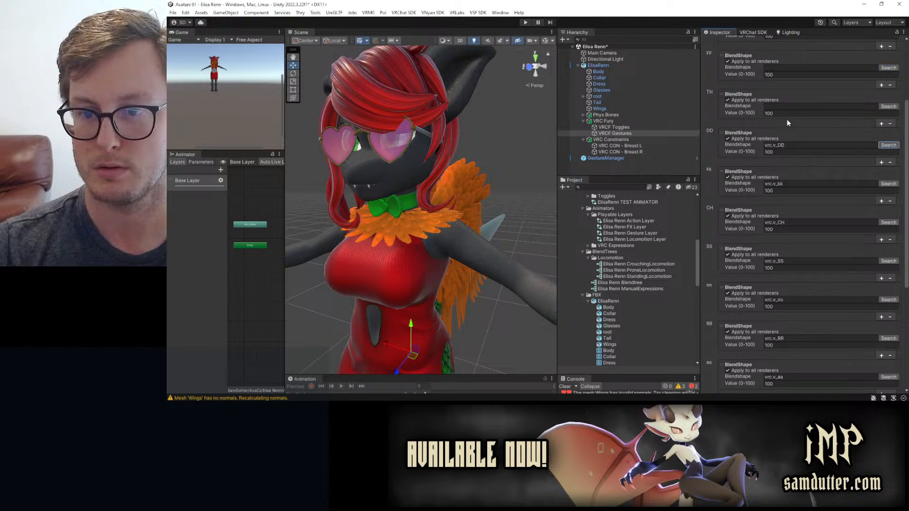
pyautogui.click(888, 106)
pyautogui.write('th')
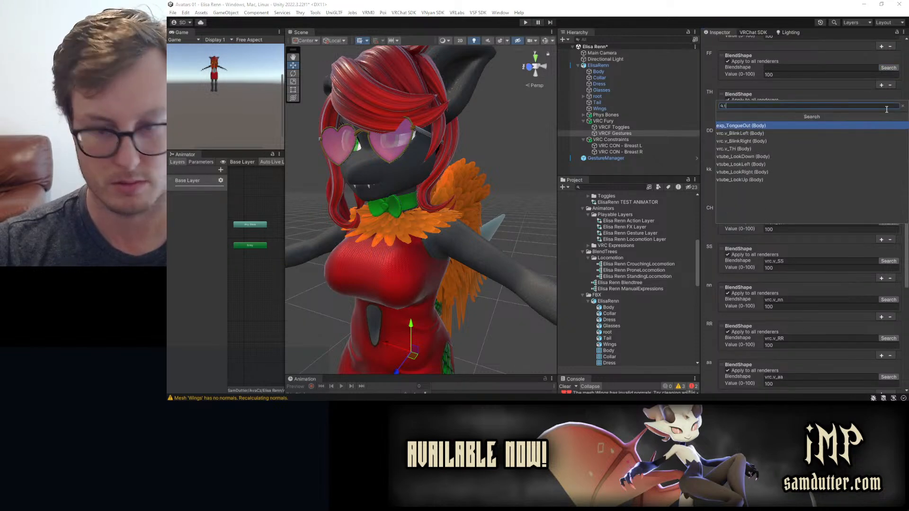
pyautogui.click(763, 125)
pyautogui.click(887, 68)
pyautogui.write('ff')
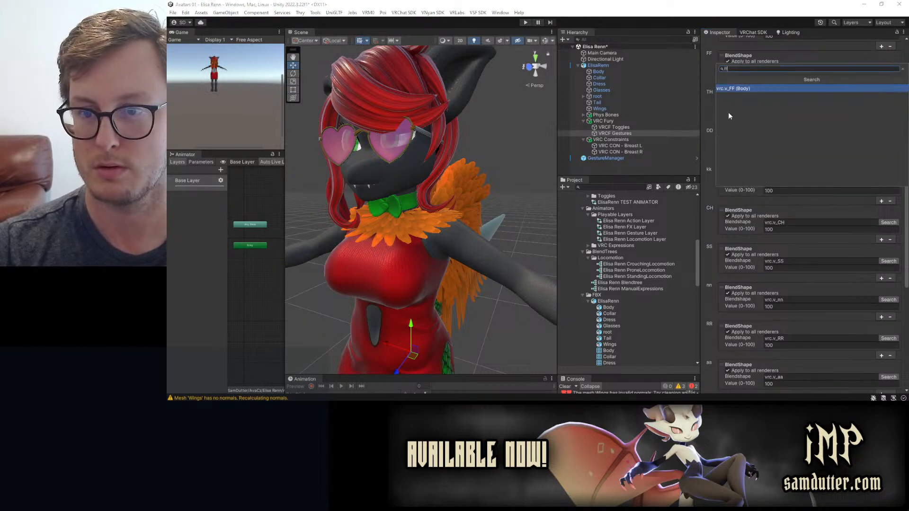
pyautogui.click(739, 88)
# Set the PP viseme's blendshape to vrc.v_PP, then collapse the Advanced Visemes component.
pyautogui.scroll(3, 757, 113)
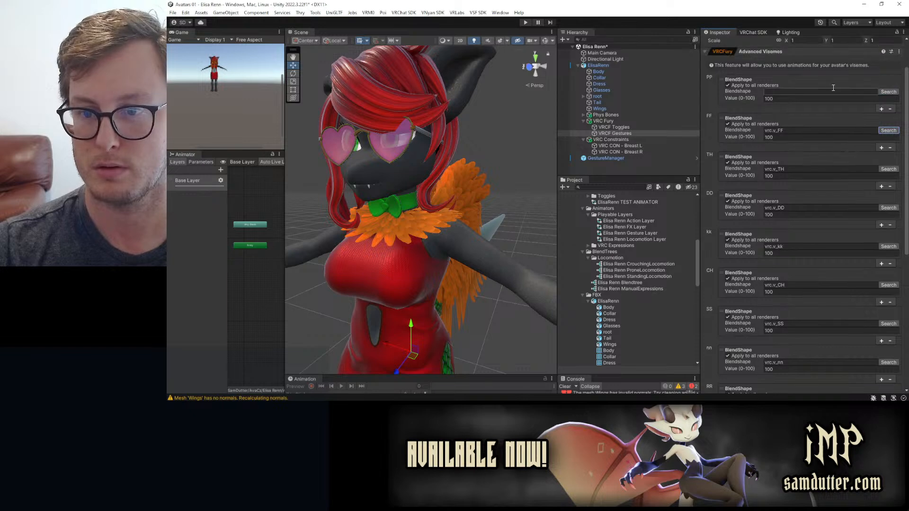
pyautogui.click(888, 91)
pyautogui.write('pp')
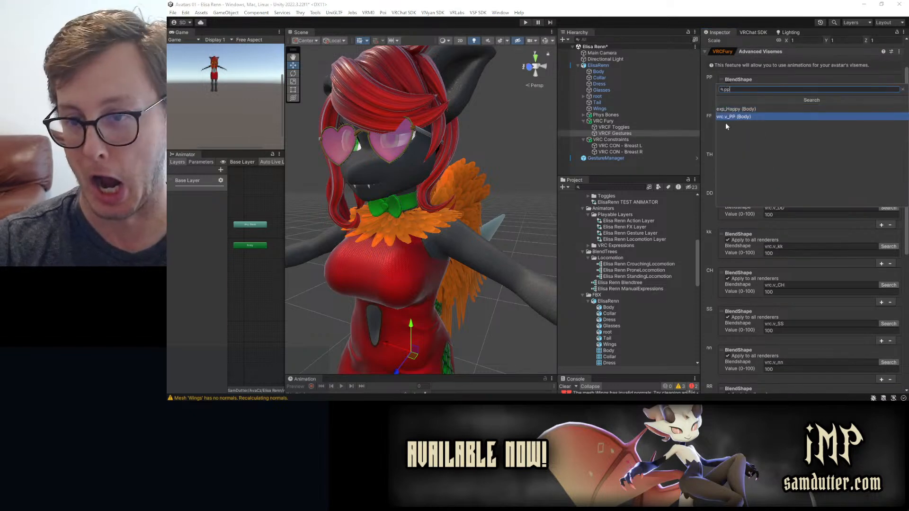
pyautogui.click(730, 118)
pyautogui.scroll(-3, 760, 152)
pyautogui.scroll(-2, 759, 154)
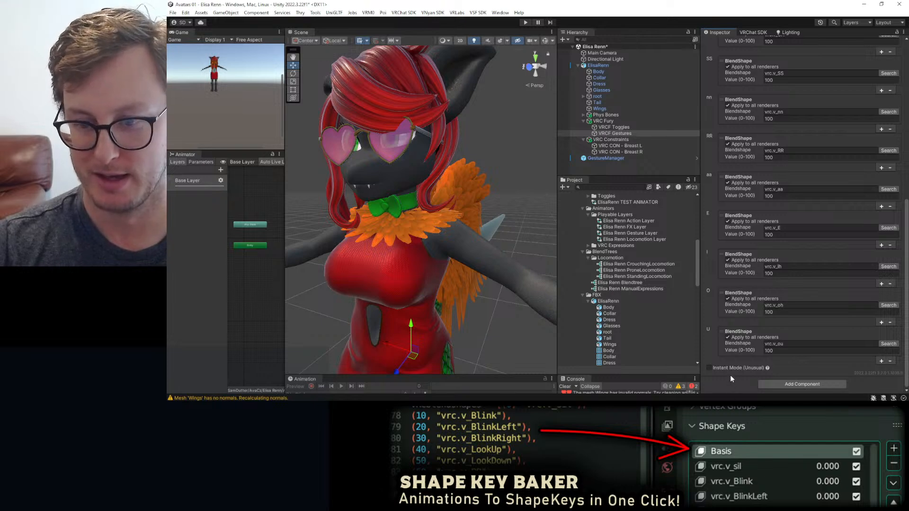
pyautogui.scroll(3, 752, 306)
pyautogui.scroll(3, 752, 306)
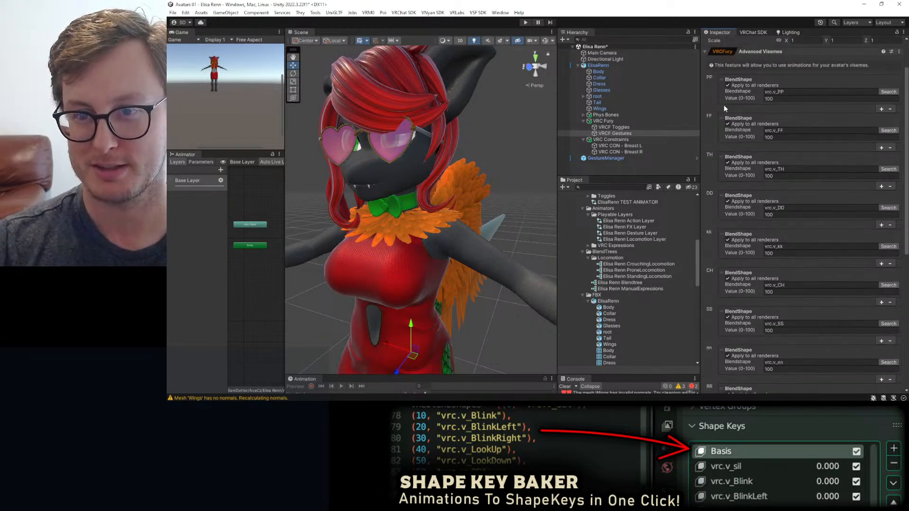
pyautogui.click(704, 52)
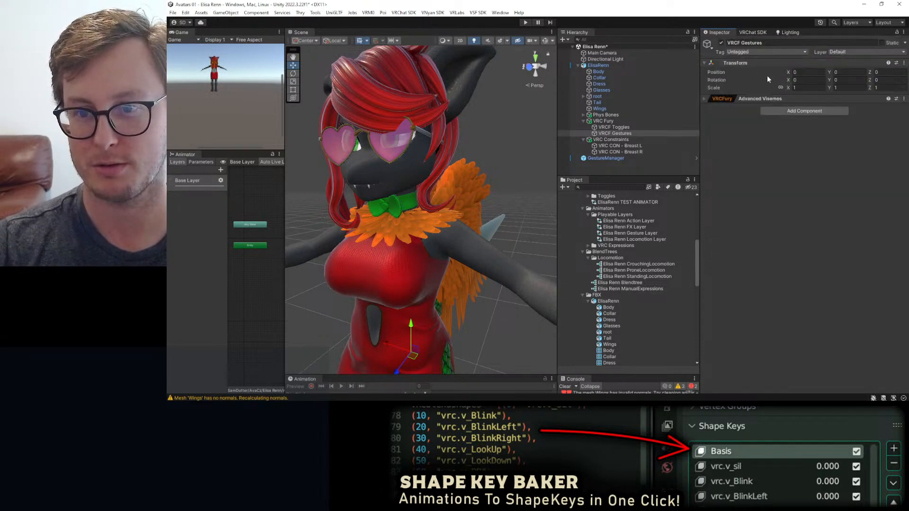
# Add a VRCFury Gestures component to the VRCF Gestures object and expand it.
pyautogui.click(773, 111)
pyautogui.write('ges')
pyautogui.click(785, 138)
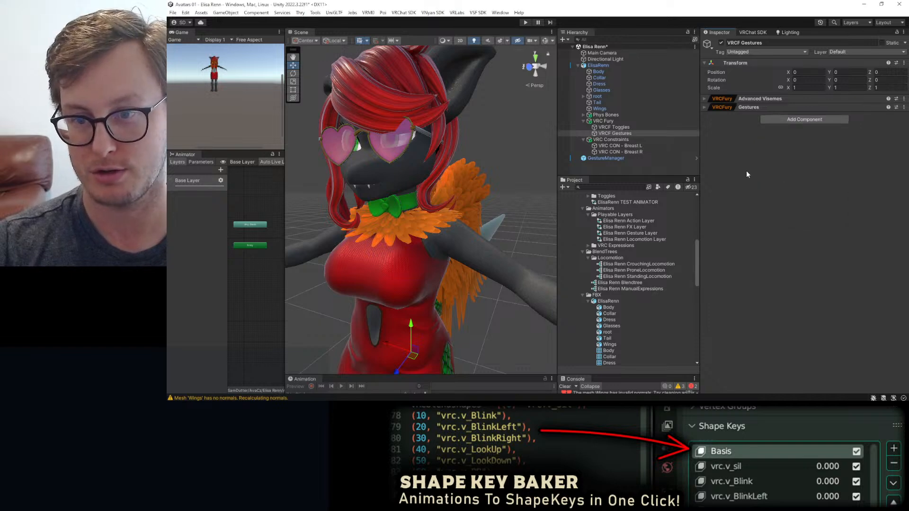
pyautogui.click(703, 107)
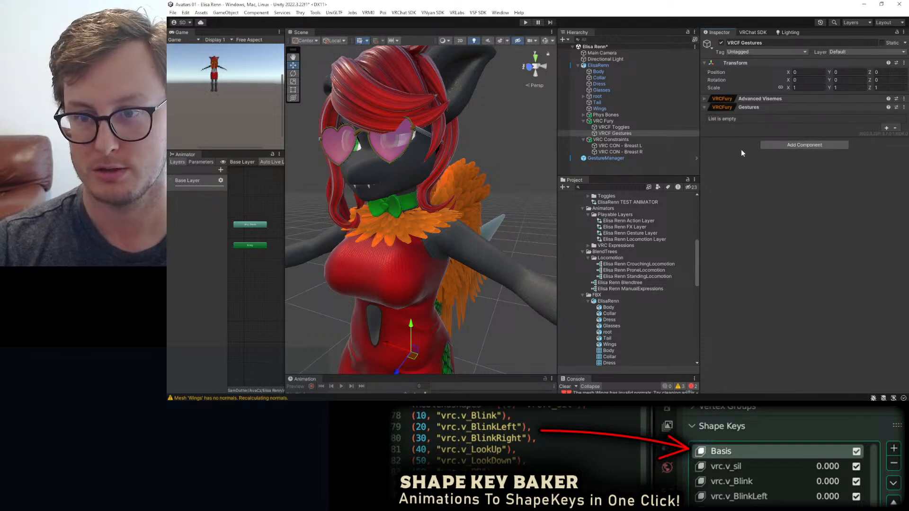
# Add six gesture entries to the empty VRCFury Gestures component and save the scene.
pyautogui.click(887, 137)
pyautogui.click(887, 138)
pyautogui.click(887, 157)
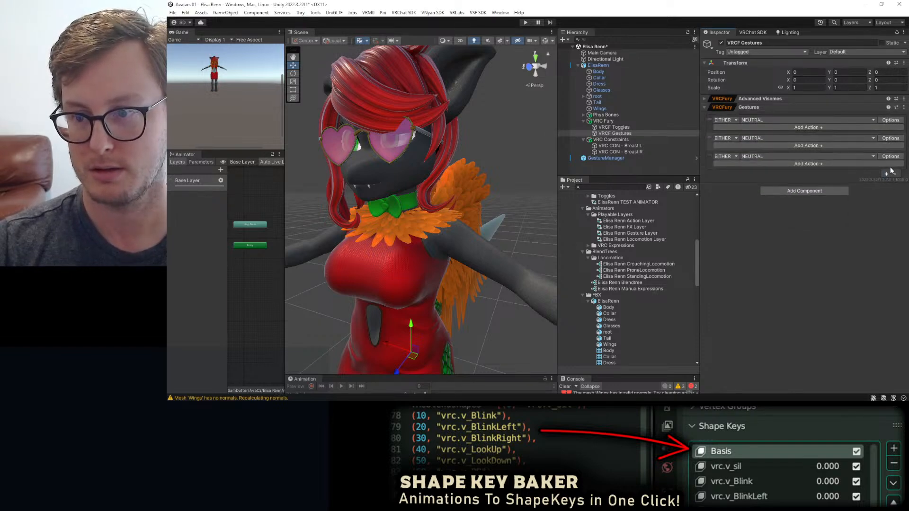
pyautogui.click(886, 175)
pyautogui.click(886, 192)
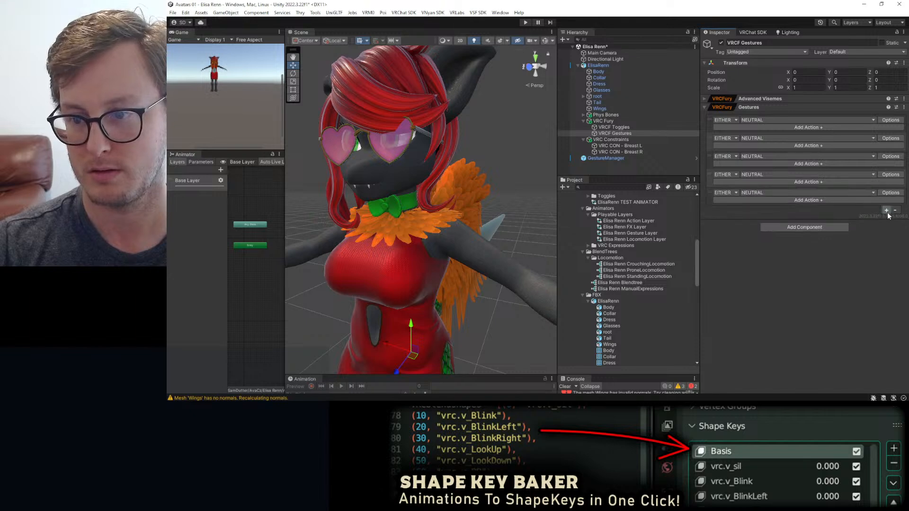
pyautogui.click(886, 210)
pyautogui.hotkey('ctrl', 's')
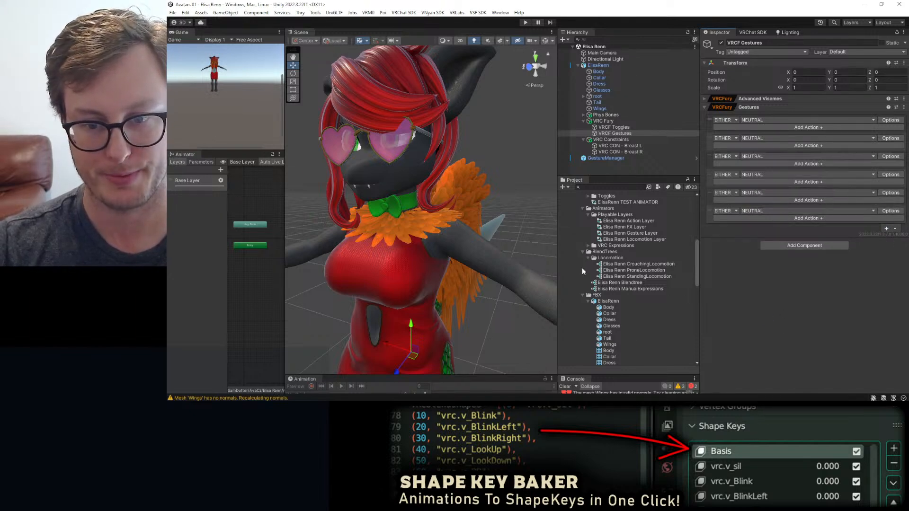
# Examine which hand gesture animation clips exist in the avatar's Animations/Gestures folder.
pyautogui.scroll(6, 581, 268)
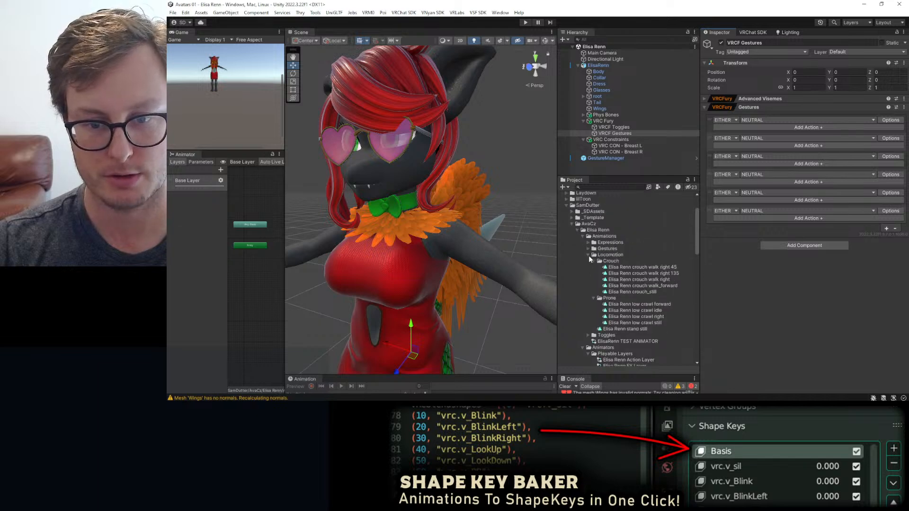
pyautogui.click(588, 255)
pyautogui.click(586, 249)
pyautogui.click(586, 248)
pyautogui.click(583, 240)
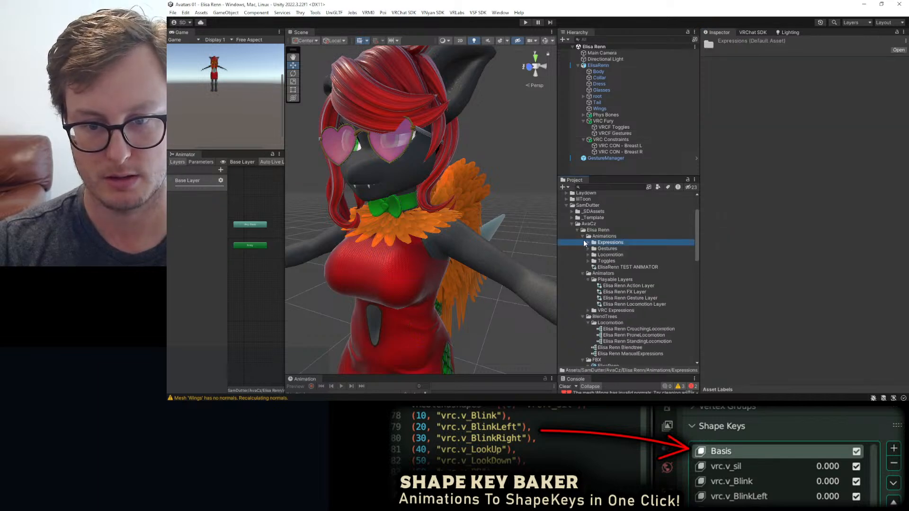
pyautogui.click(587, 248)
pyautogui.click(632, 254)
pyautogui.click(636, 262)
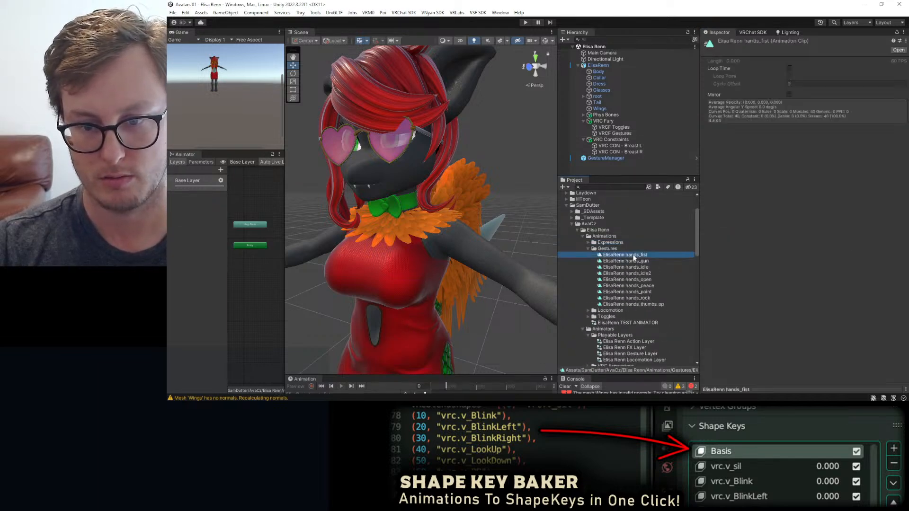
pyautogui.click(630, 267)
pyautogui.click(634, 285)
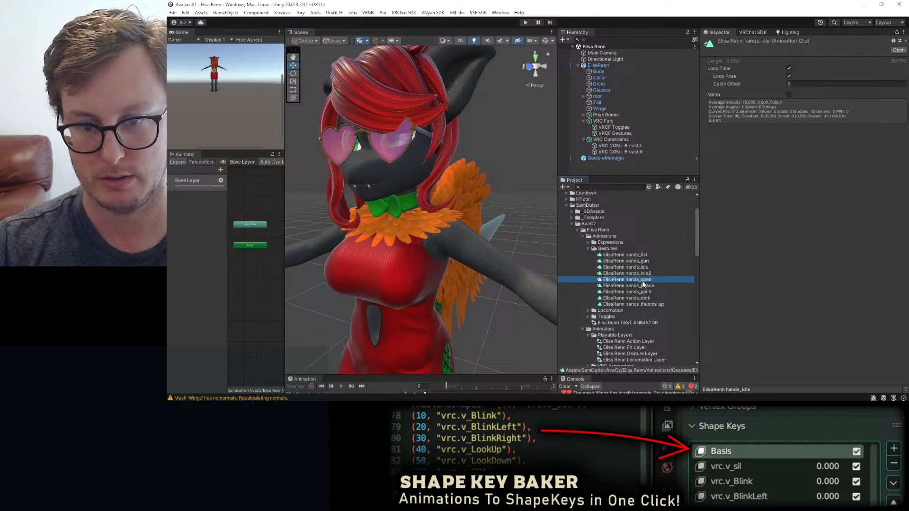
pyautogui.click(643, 292)
pyautogui.click(643, 297)
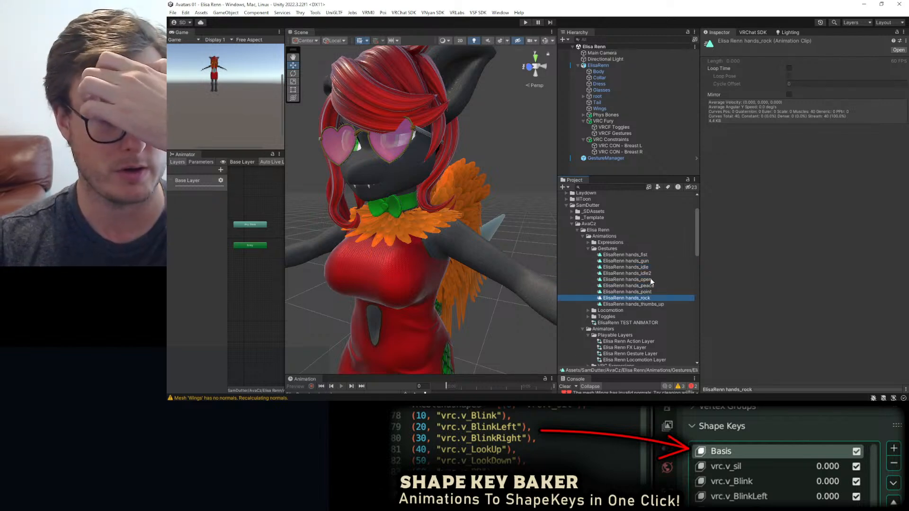
# Add a seventh gesture entry to the Gestures component of the VRCF Gestures object.
pyautogui.click(616, 133)
pyautogui.scroll(-8, 777, 163)
pyautogui.scroll(7, 777, 164)
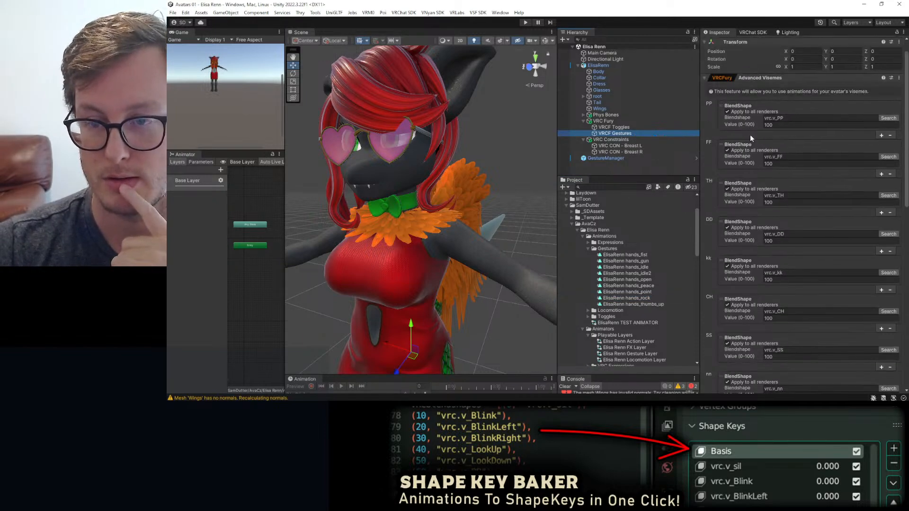
pyautogui.click(711, 76)
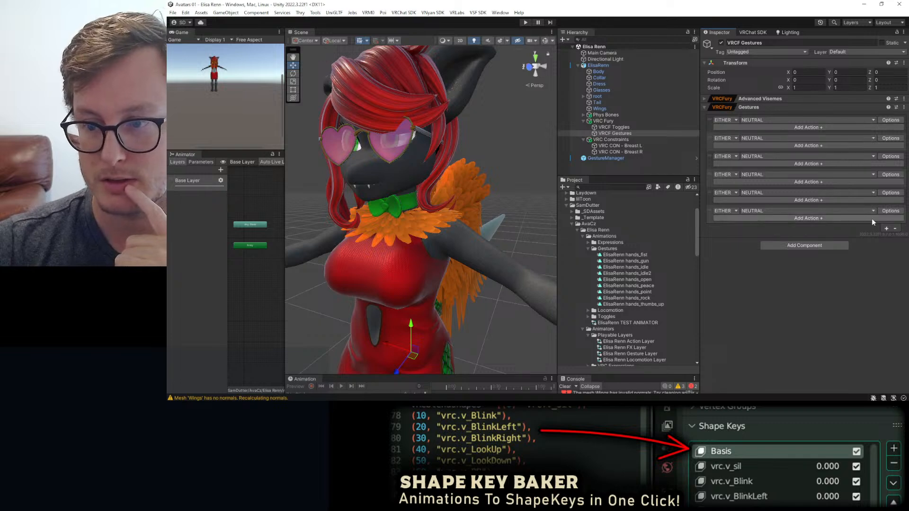
pyautogui.click(885, 228)
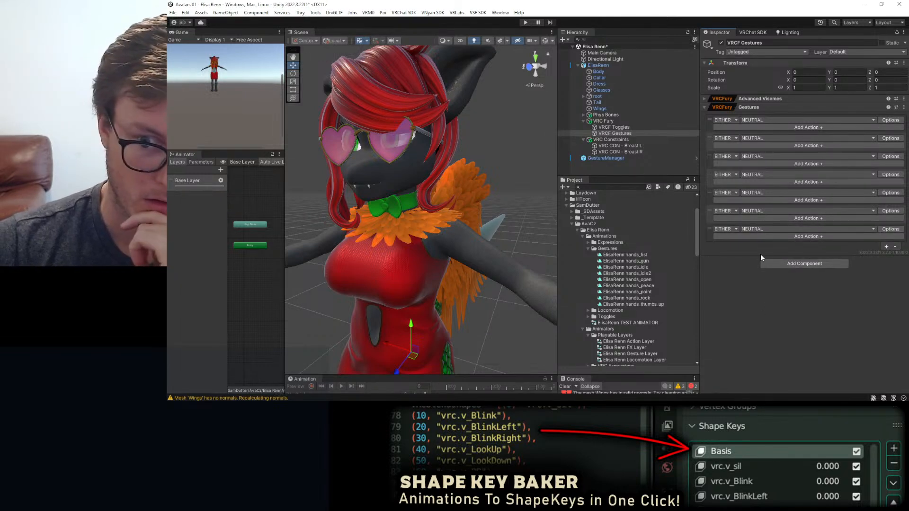
# Add a BlendShape action to each of the seven gesture entries.
pyautogui.click(811, 237)
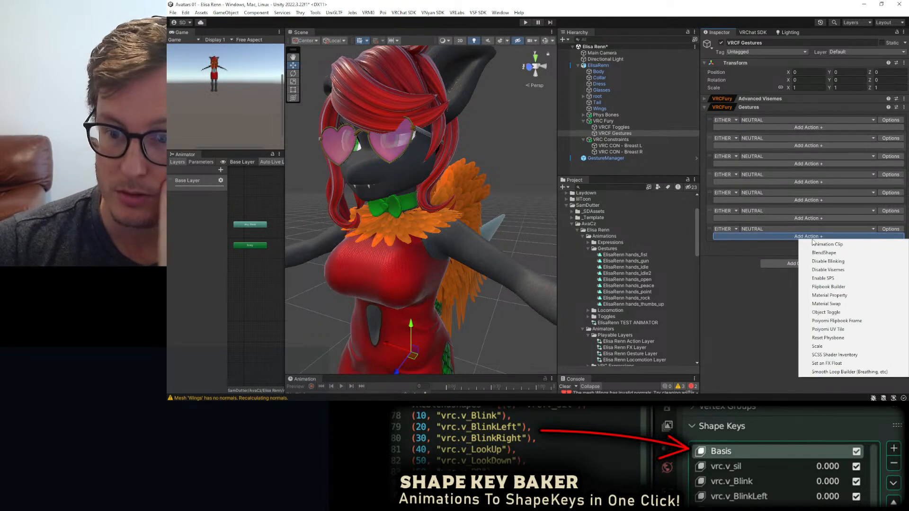
pyautogui.click(811, 249)
pyautogui.click(813, 218)
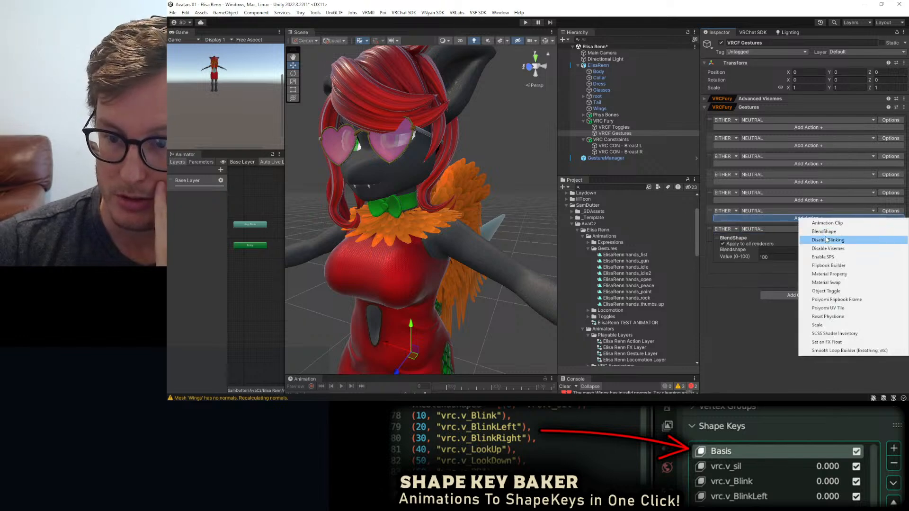
pyautogui.click(815, 233)
pyautogui.click(816, 201)
pyautogui.click(814, 182)
pyautogui.click(825, 198)
pyautogui.click(811, 164)
pyautogui.click(818, 180)
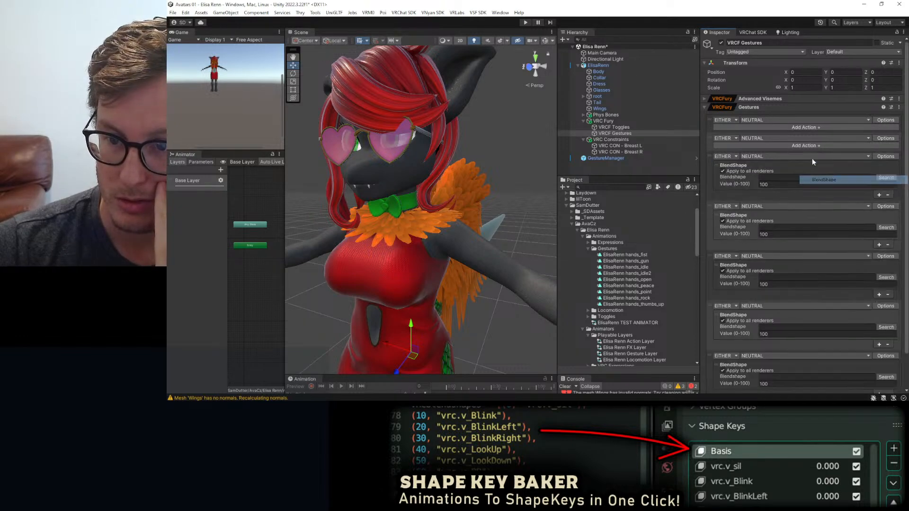
pyautogui.click(806, 146)
pyautogui.click(811, 163)
pyautogui.click(803, 128)
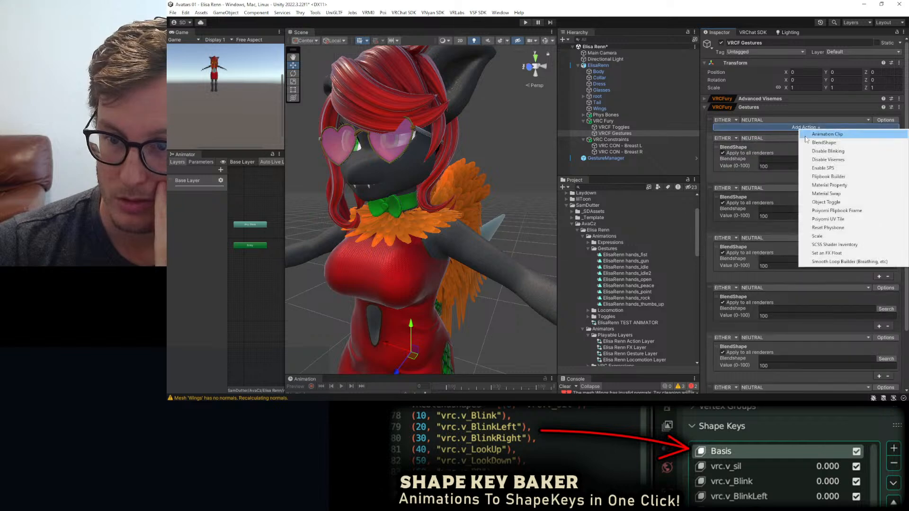
pyautogui.click(810, 144)
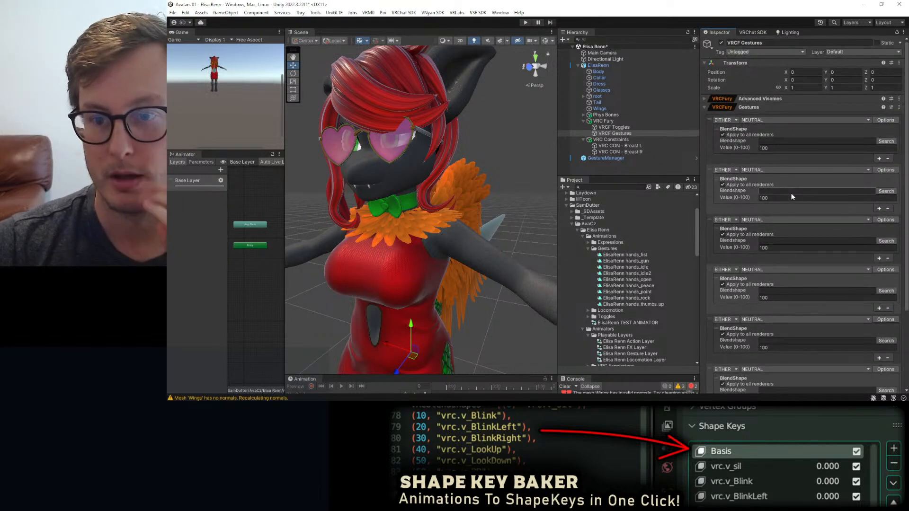
# Set the first gesture entry to COMBO with FIST for both the left and right hand.
pyautogui.click(724, 120)
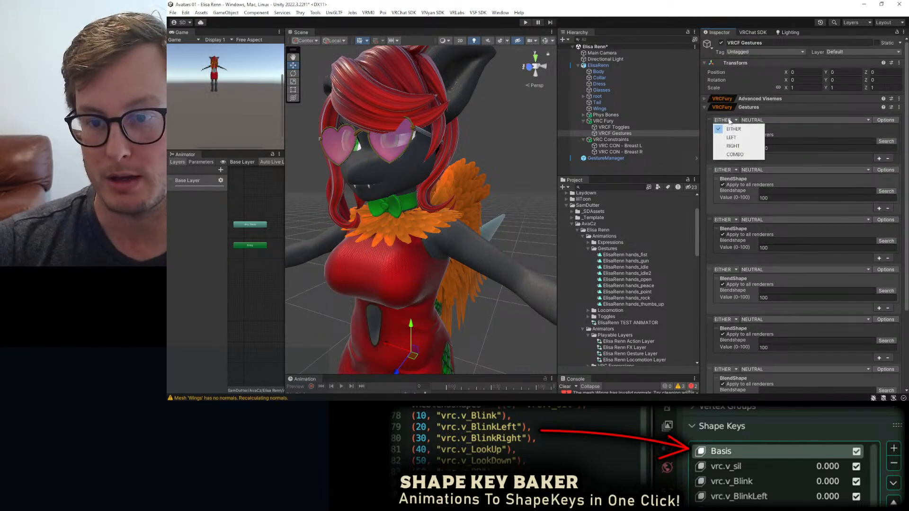
pyautogui.click(735, 154)
pyautogui.click(760, 121)
pyautogui.click(767, 138)
pyautogui.click(837, 120)
pyautogui.click(826, 137)
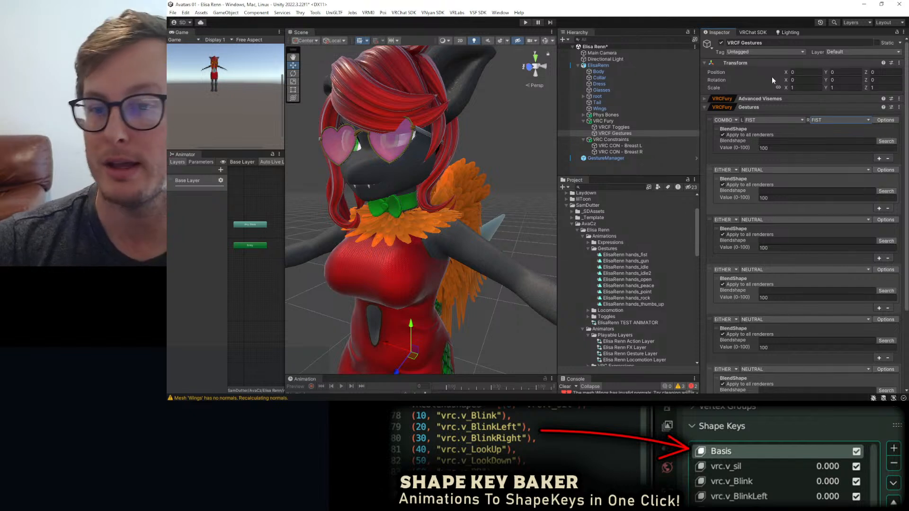
# Set the blendshape of the first gesture entry, the double-fist combo, to exp_Angry.
pyautogui.click(772, 99)
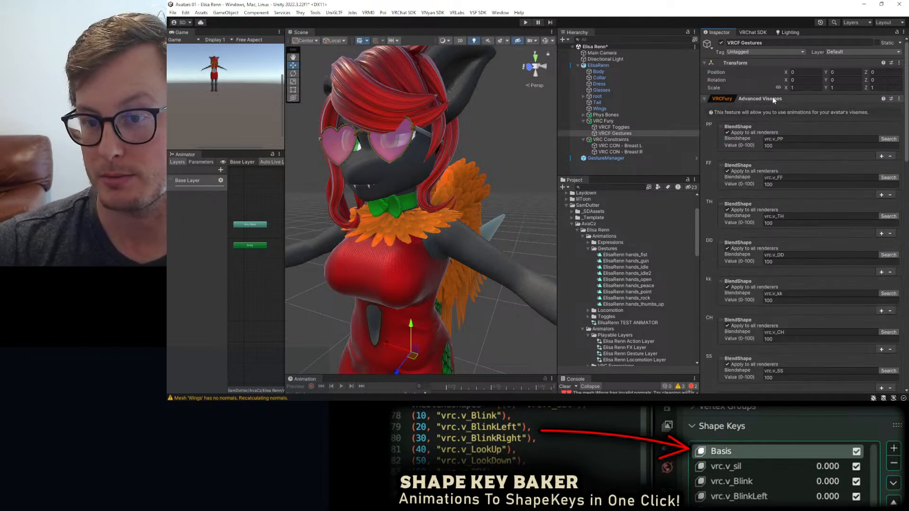
pyautogui.click(772, 99)
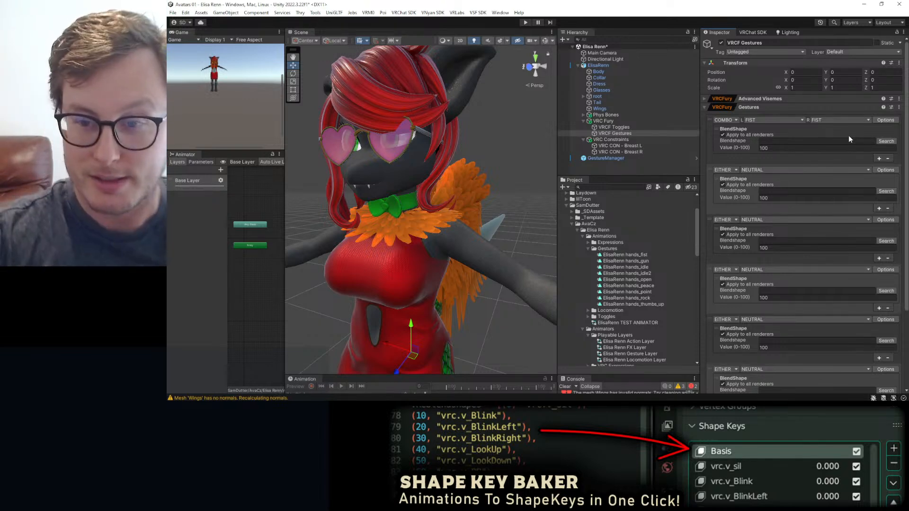
pyautogui.click(885, 141)
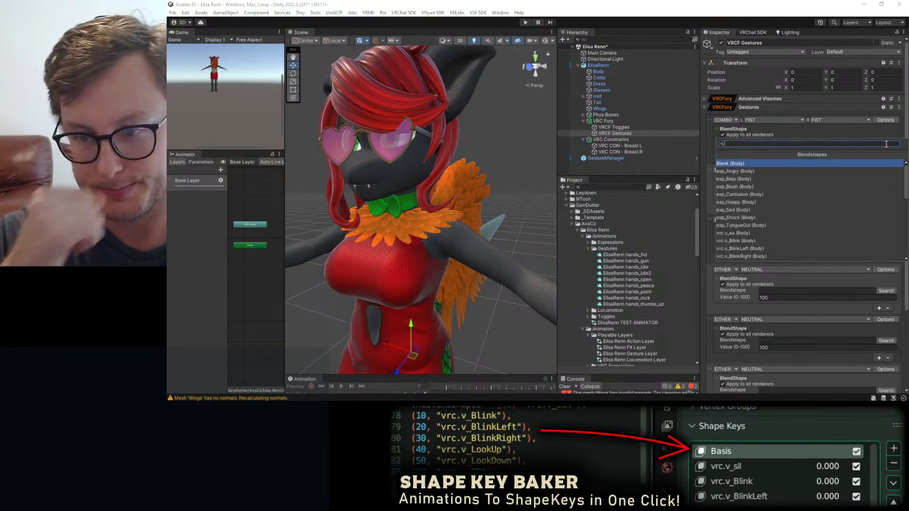
pyautogui.write('an')
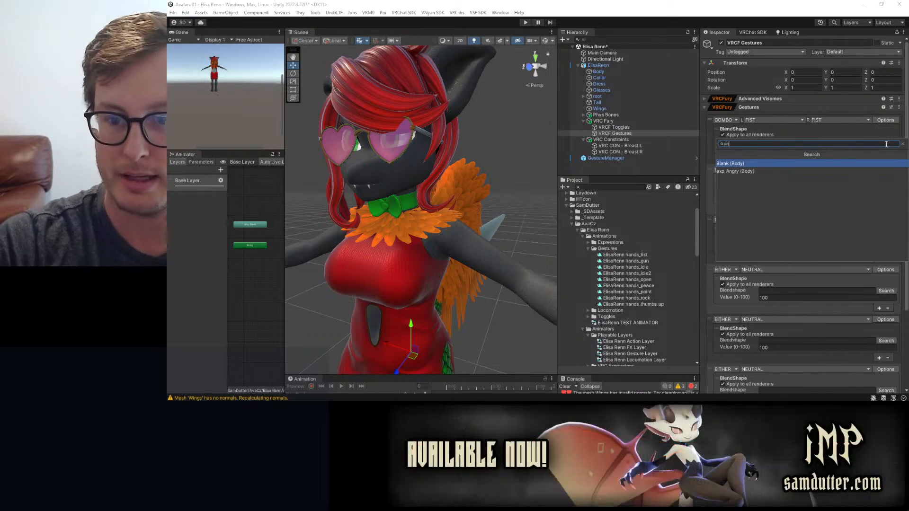
pyautogui.click(767, 170)
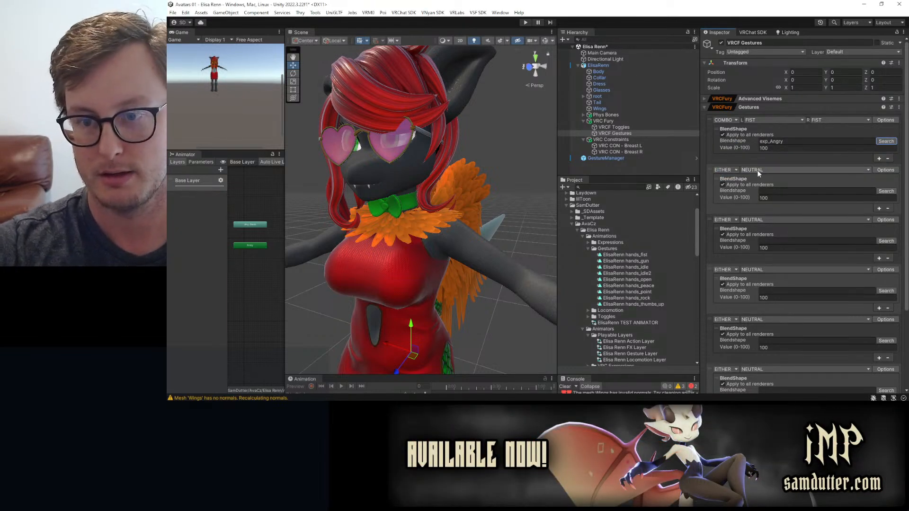
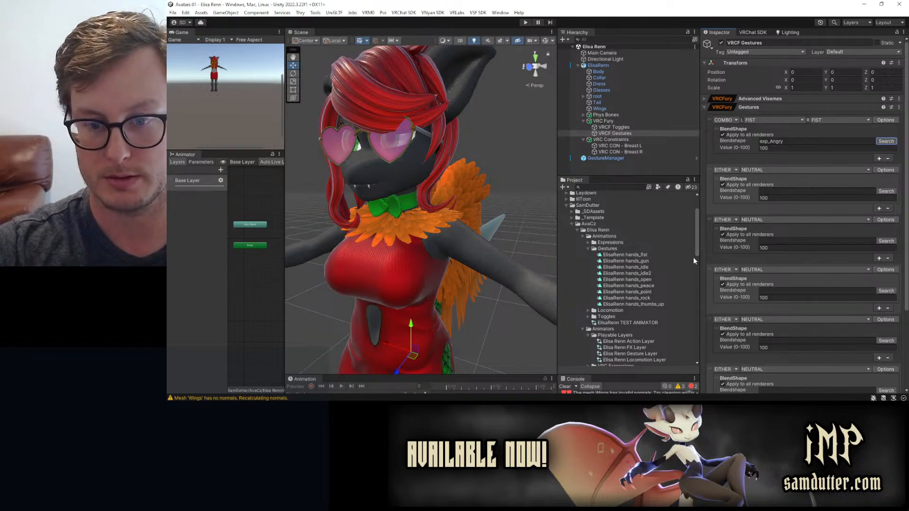
# Open the Shimo scene and examine the VRCFury toggles on its VRC Fury - Shimo - Gesture Toggles object.
pyautogui.scroll(-10, 622, 276)
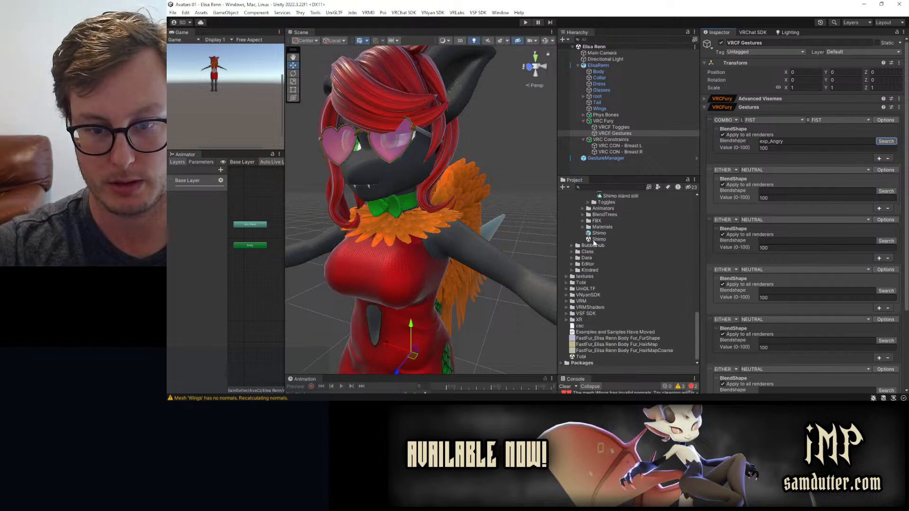
pyautogui.doubleClick(595, 240)
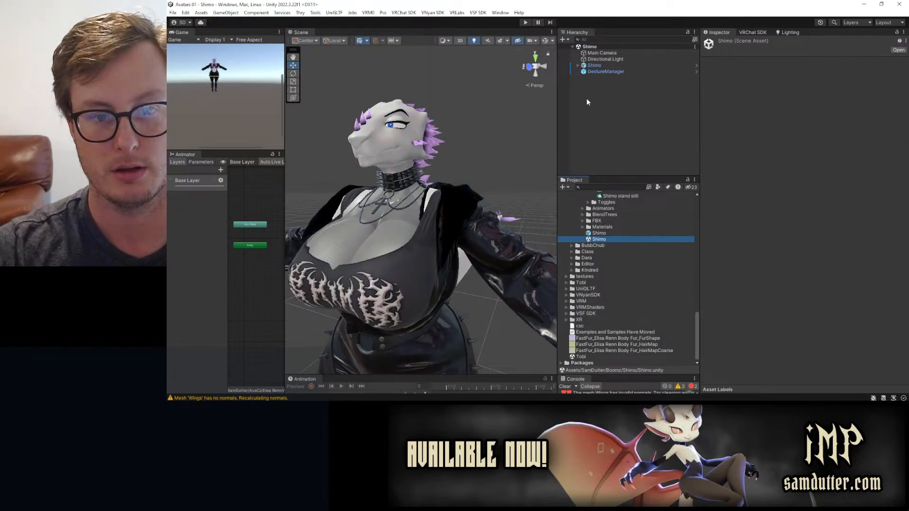
pyautogui.click(578, 65)
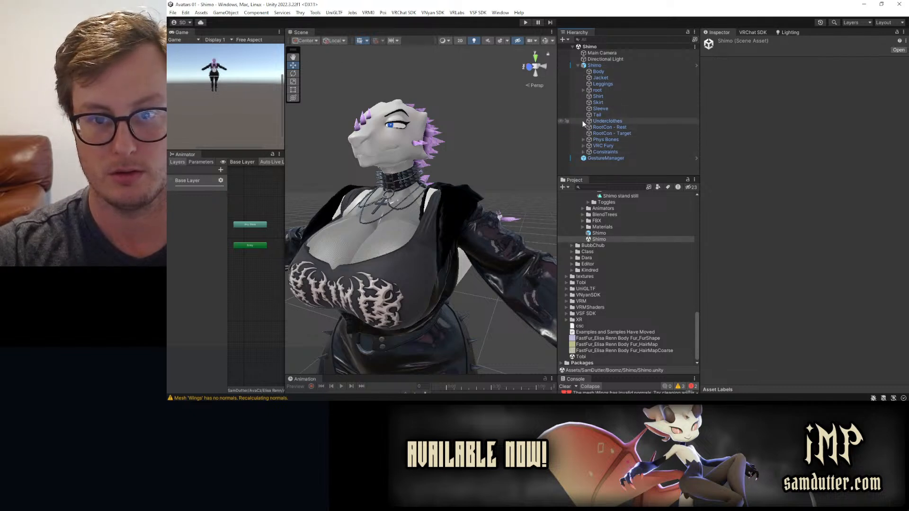
pyautogui.click(582, 146)
pyautogui.click(619, 159)
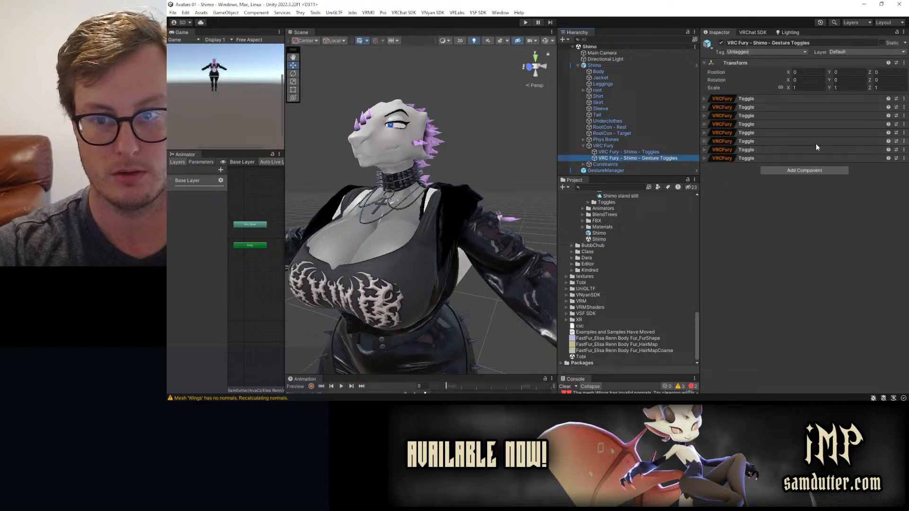
pyautogui.click(757, 159)
pyautogui.click(756, 159)
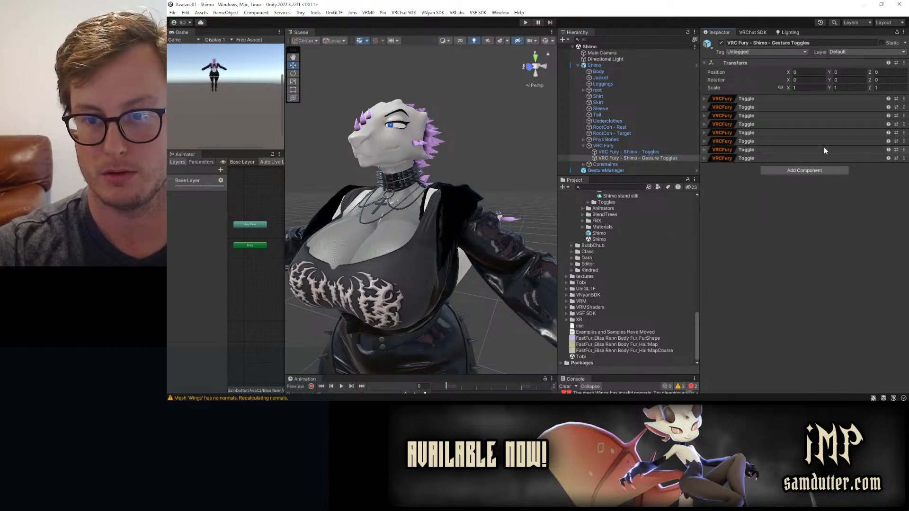
pyautogui.click(752, 158)
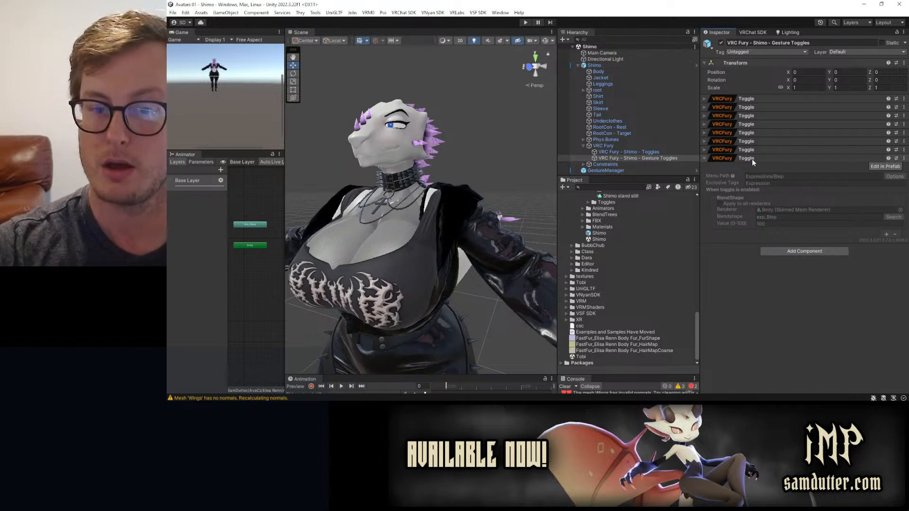
pyautogui.click(752, 158)
# Reopen the Elisa Renn scene.
pyautogui.scroll(2, 622, 266)
pyautogui.scroll(6, 621, 262)
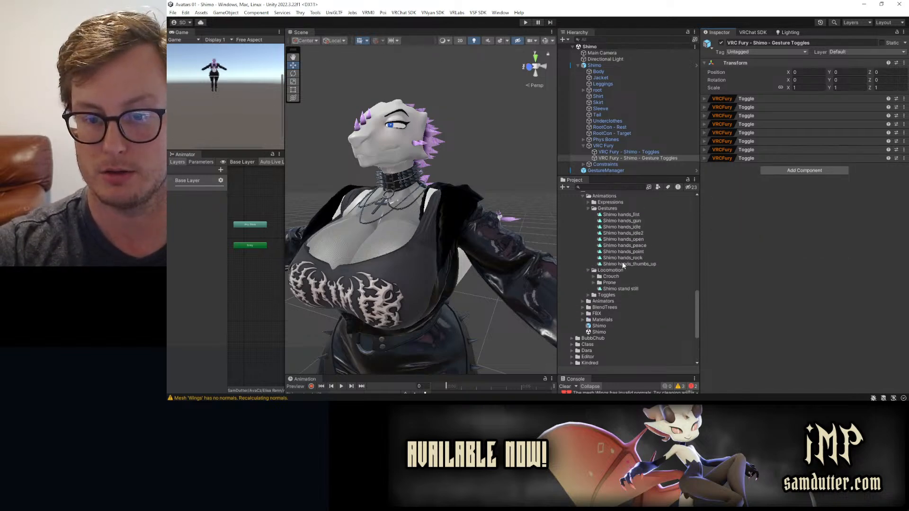
pyautogui.click(604, 247)
pyautogui.doubleClick(604, 246)
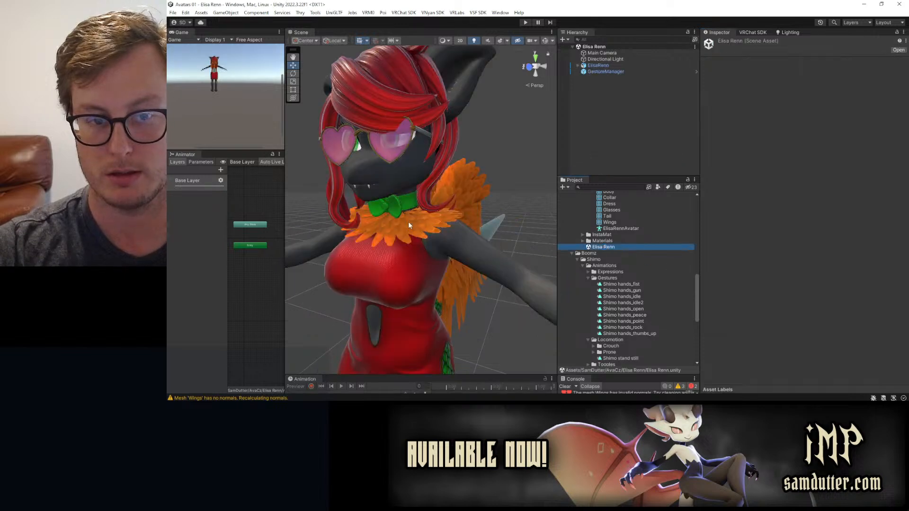
pyautogui.scroll(-5, 370, 271)
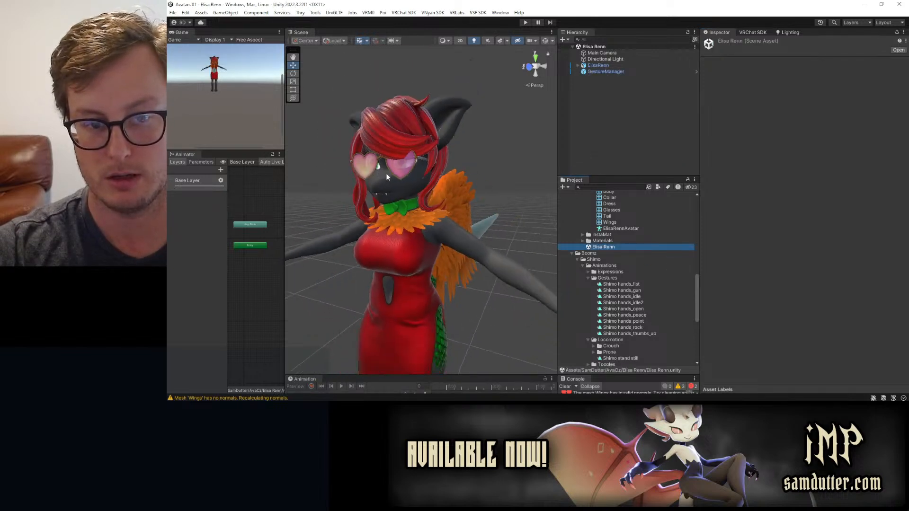
pyautogui.scroll(5, 430, 222)
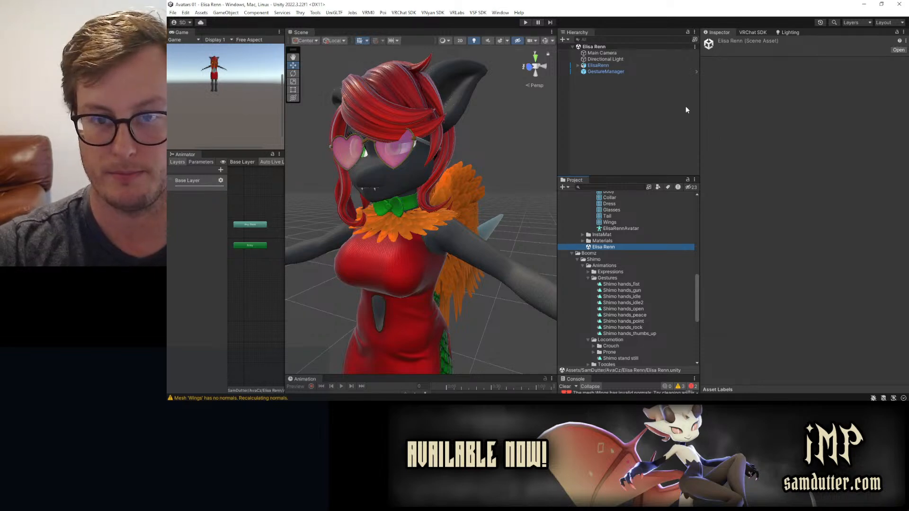
pyautogui.click(619, 72)
pyautogui.click(612, 65)
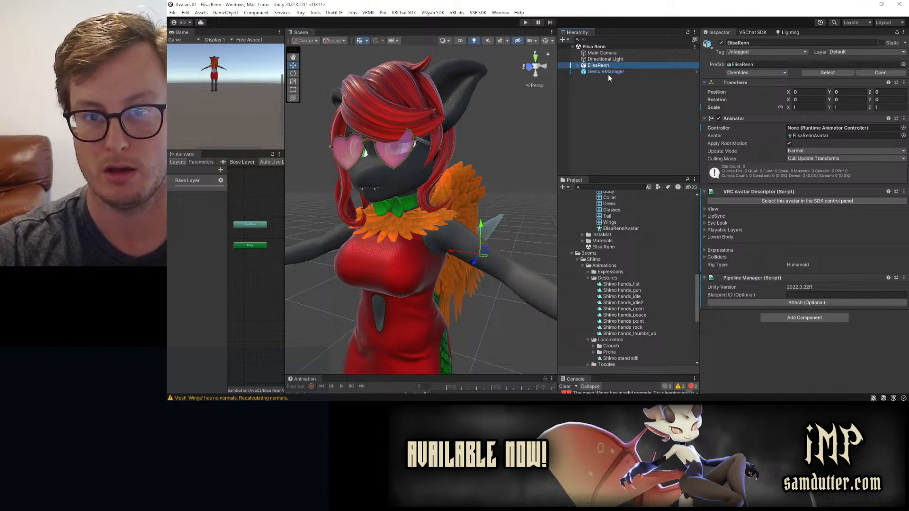
pyautogui.click(607, 71)
pyautogui.click(598, 65)
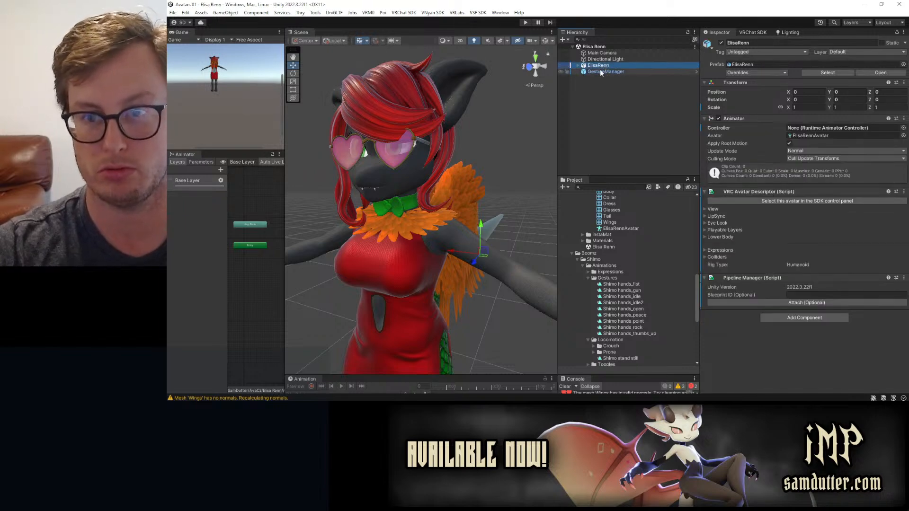
pyautogui.click(600, 71)
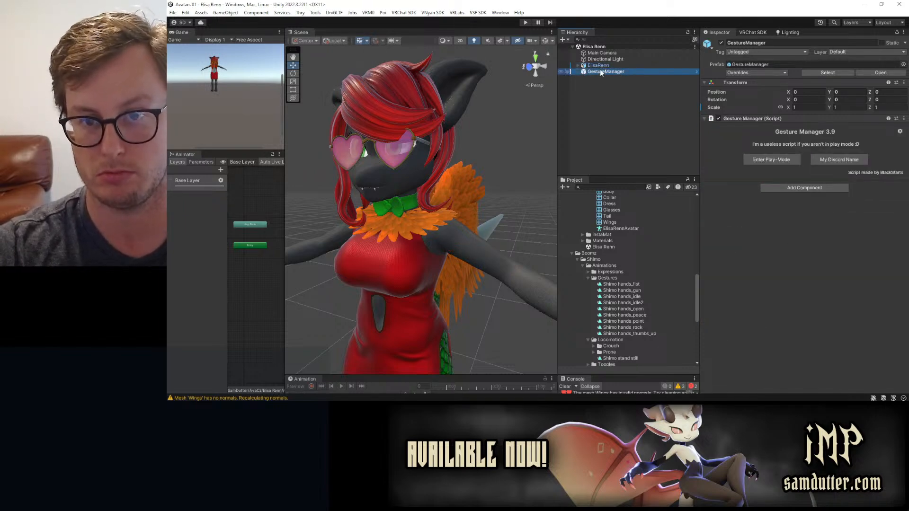
# Select the VRCF Gestures object inside the ElisaRenn avatar's VRC Fury group and expand its Gestures component.
pyautogui.click(577, 65)
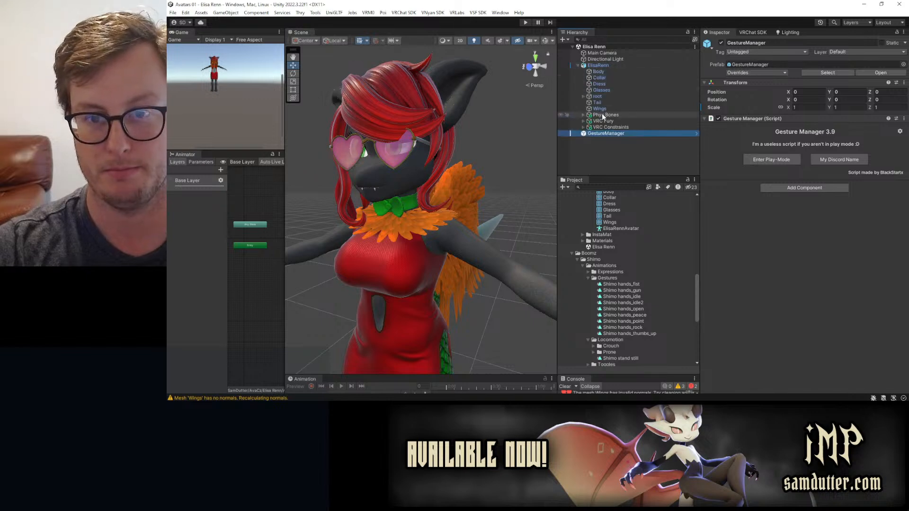
pyautogui.click(608, 126)
pyautogui.click(587, 122)
pyautogui.click(583, 120)
pyautogui.click(614, 127)
pyautogui.click(614, 133)
pyautogui.click(757, 107)
pyautogui.scroll(-5, 789, 287)
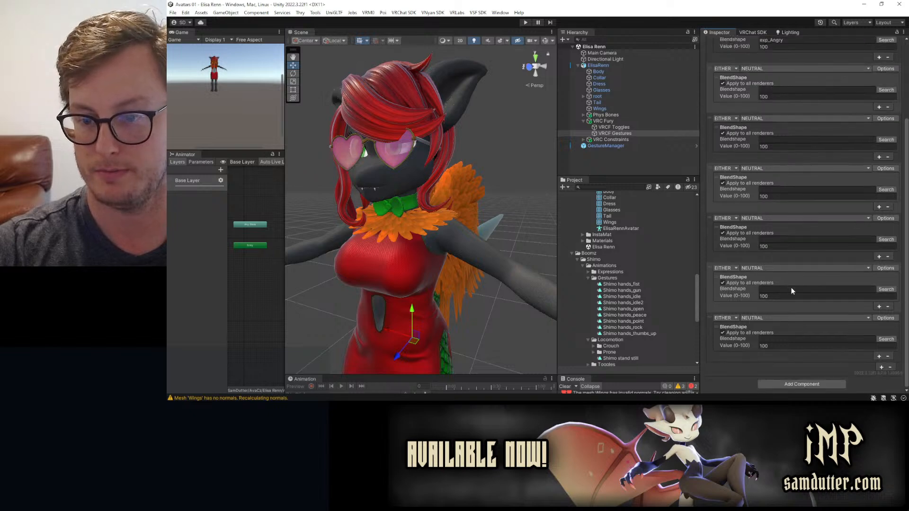
# Set the blendshape of the second gesture entry to exp_Blep and of the third to exp_Blush.
pyautogui.scroll(3, 826, 238)
pyautogui.scroll(4, 826, 237)
pyautogui.click(889, 191)
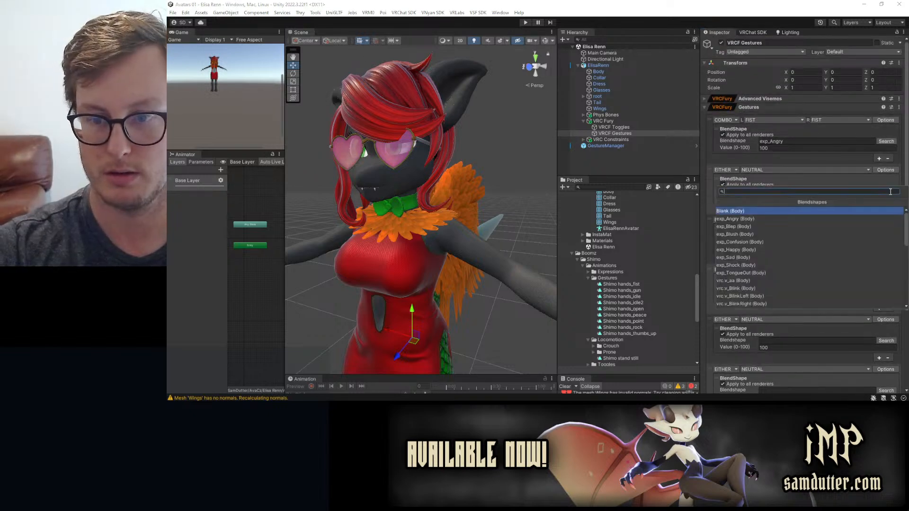
pyautogui.click(733, 226)
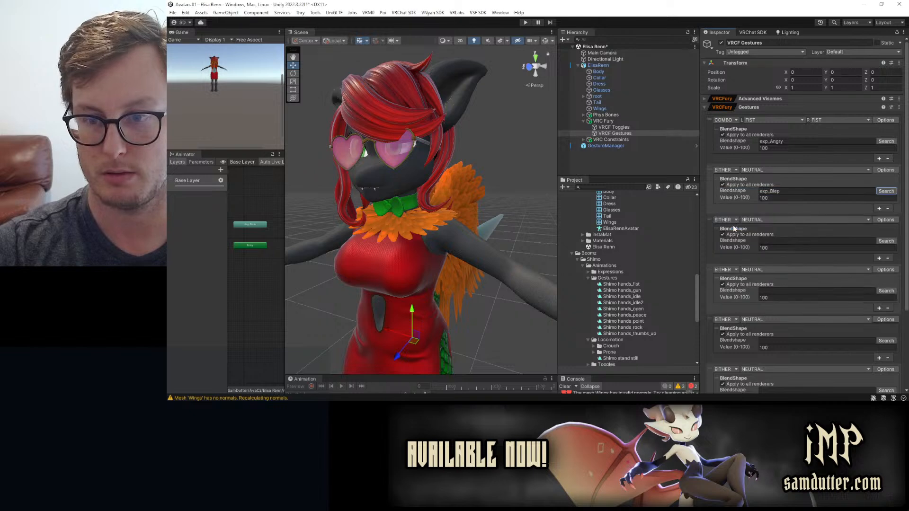
pyautogui.click(886, 241)
pyautogui.click(763, 279)
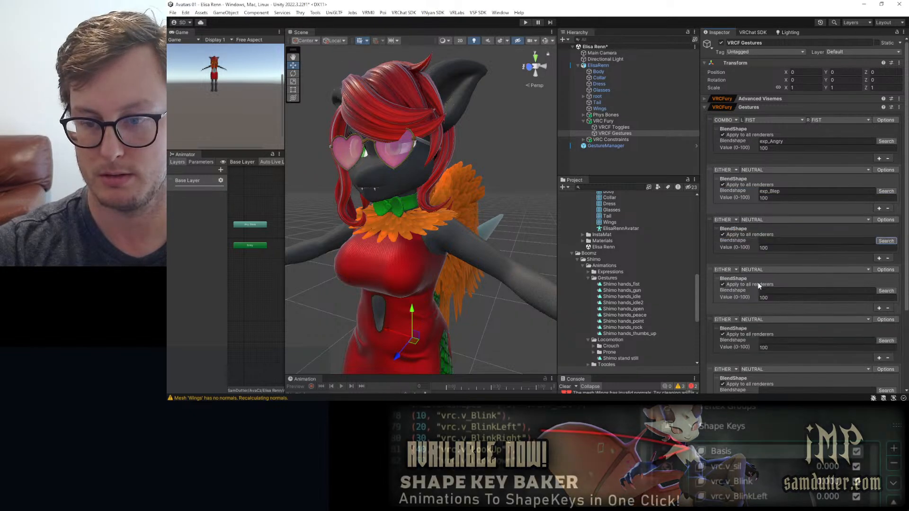
# Set the blendshape of the fourth gesture entry to exp_Confusion and of the fifth to exp_Happy.
pyautogui.click(886, 291)
pyautogui.click(754, 217)
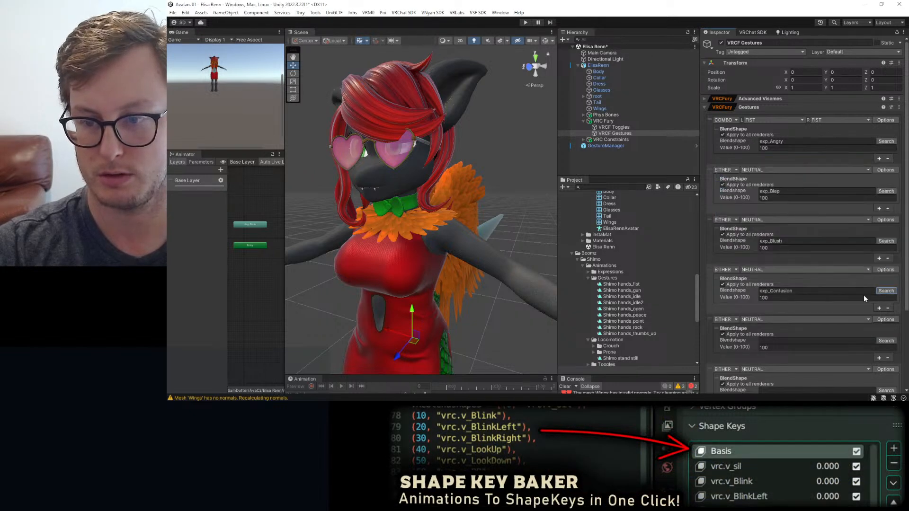
pyautogui.click(886, 341)
pyautogui.click(757, 274)
# Set the blendshape of the sixth gesture entry to exp_Sad and of the seventh to exp_Shock.
pyautogui.scroll(-3, 885, 322)
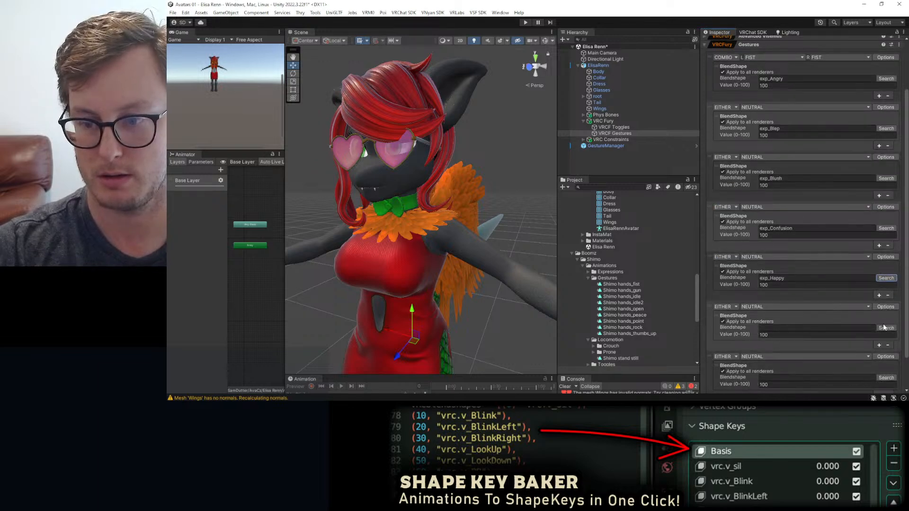
pyautogui.click(886, 328)
pyautogui.click(732, 266)
pyautogui.scroll(-3, 885, 317)
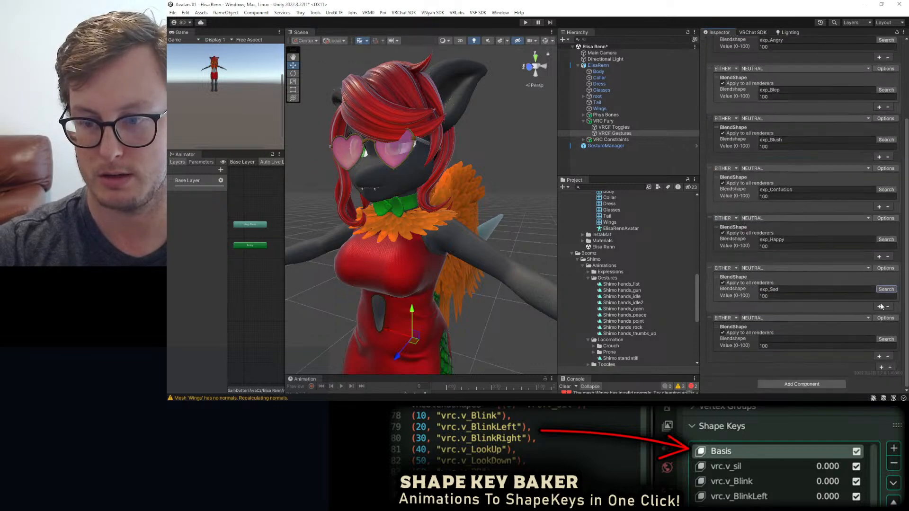
pyautogui.click(885, 318)
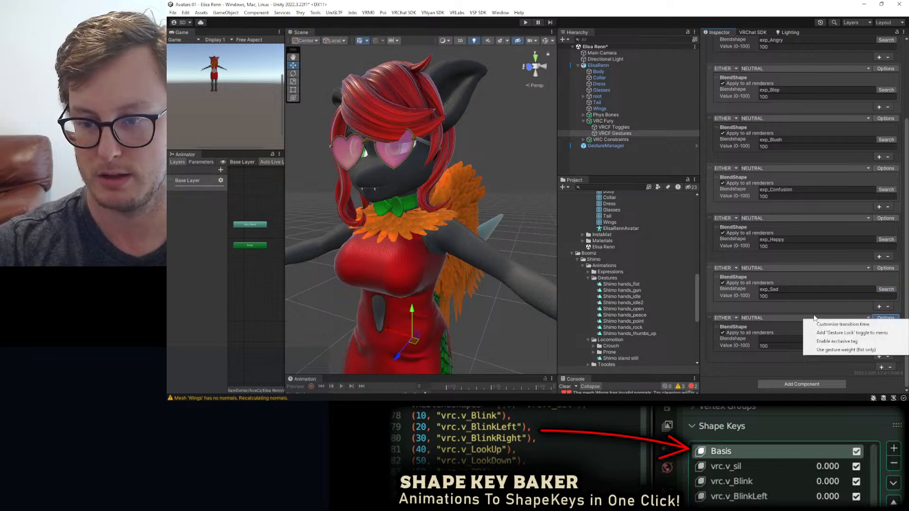
pyautogui.click(887, 334)
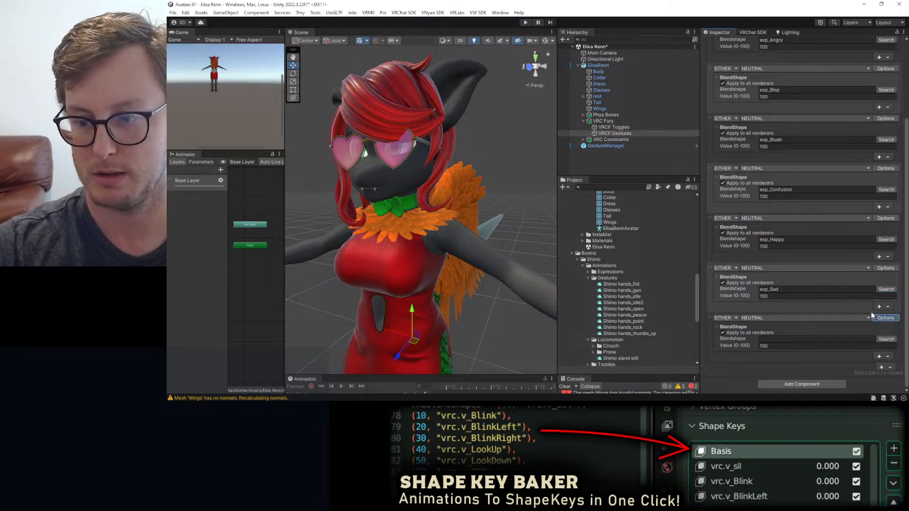
pyautogui.click(885, 339)
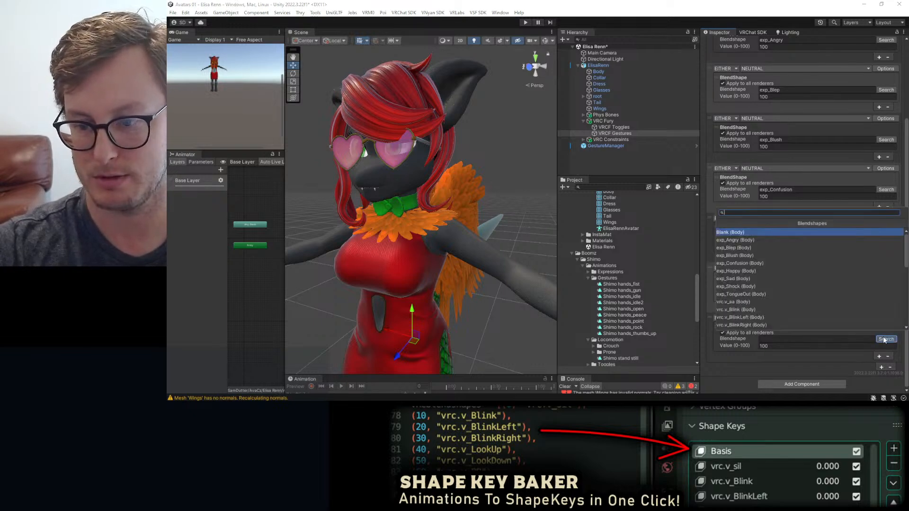
pyautogui.click(745, 287)
# Add an eighth gesture entry with a BlendShape action that uses the exp_TongueOut blendshape.
pyautogui.click(881, 367)
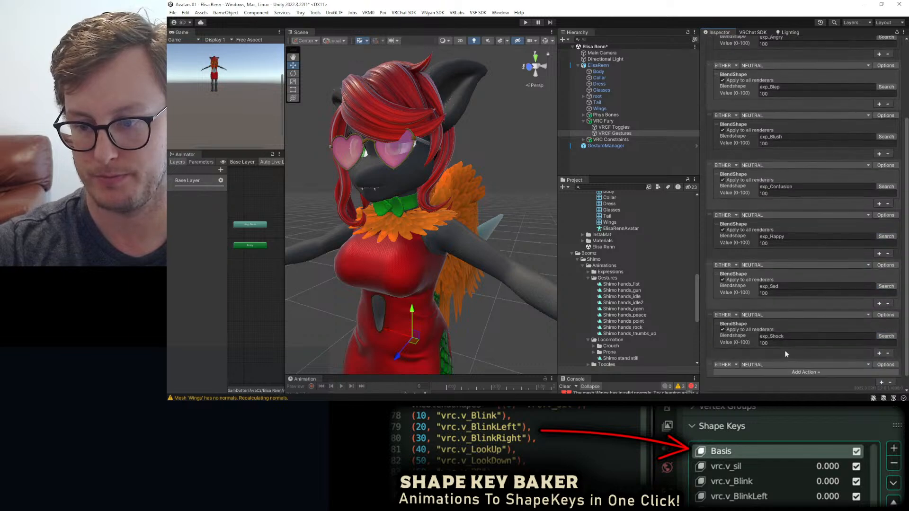
pyautogui.click(770, 358)
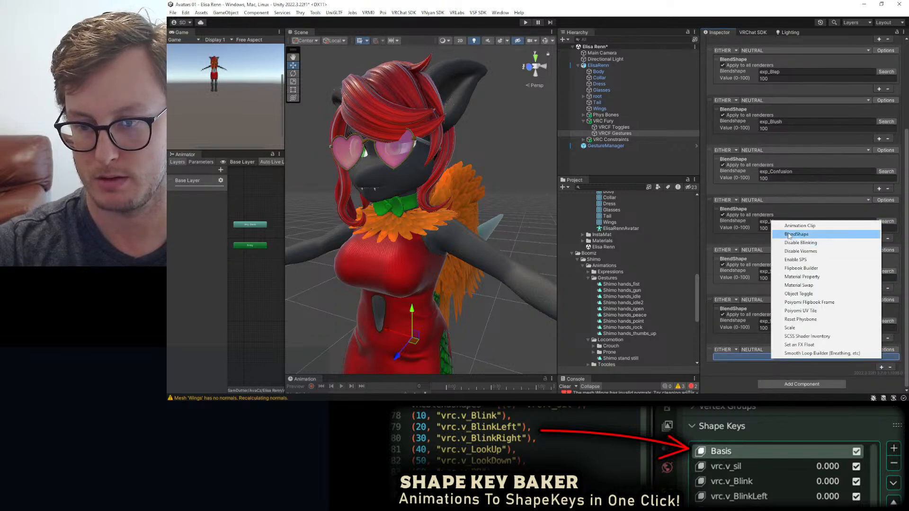
pyautogui.click(804, 234)
pyautogui.click(880, 389)
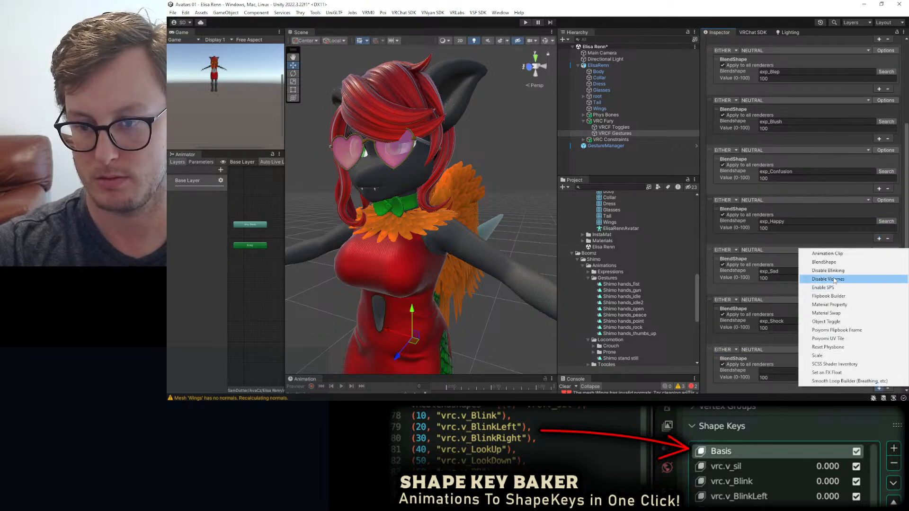
pyautogui.click(900, 395)
pyautogui.click(886, 371)
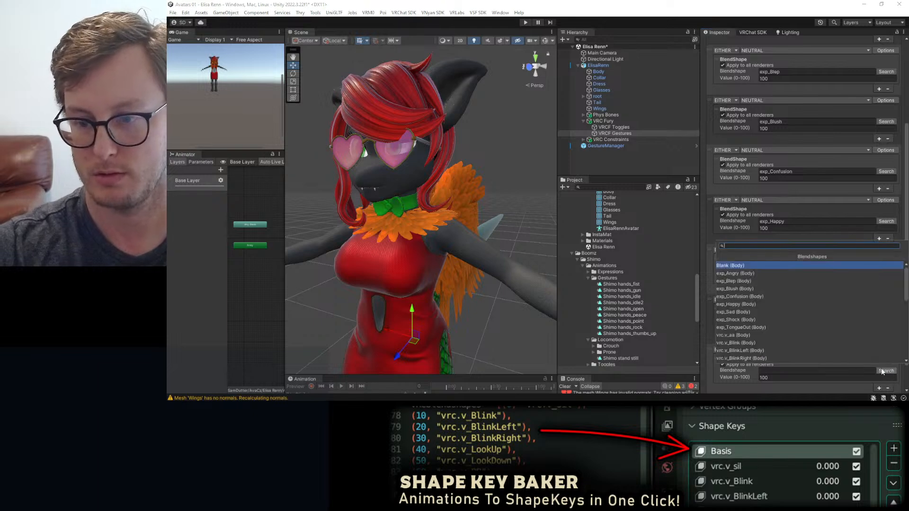
pyautogui.click(758, 327)
# Set the exp_Blep gesture entry to COMBO with FINGERPOINT for both the left and right hand.
pyautogui.scroll(5, 788, 270)
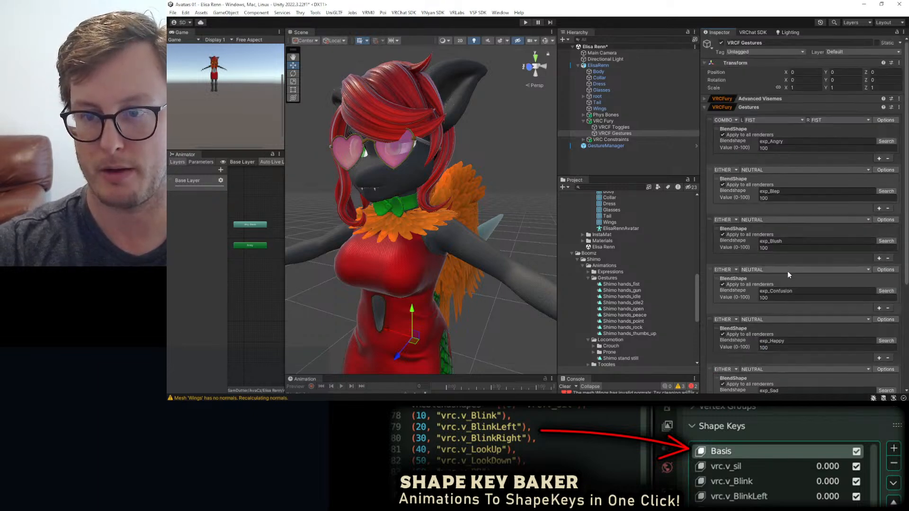
pyautogui.scroll(-2, 768, 173)
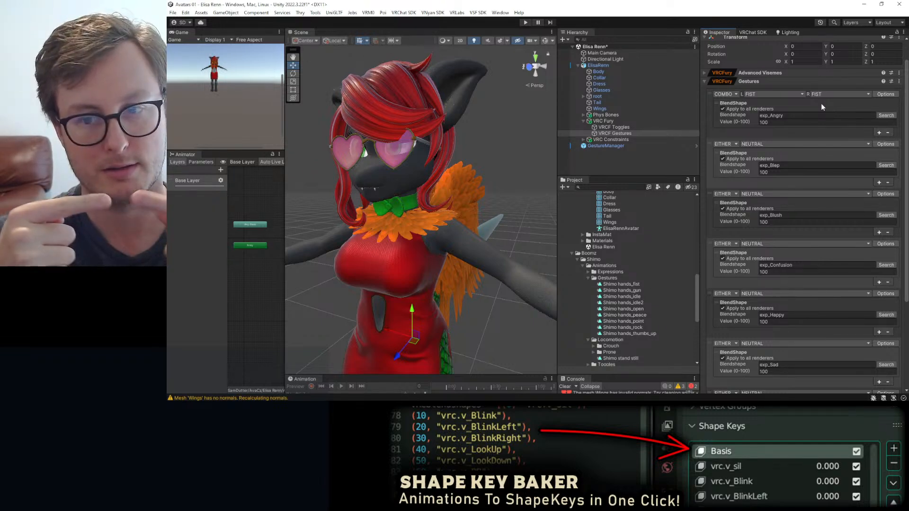
pyautogui.click(736, 144)
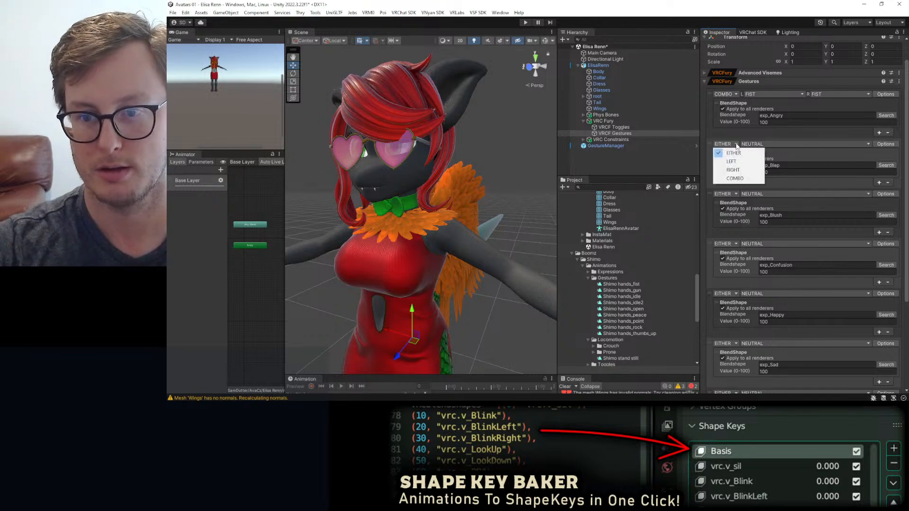
pyautogui.click(734, 179)
pyautogui.click(772, 144)
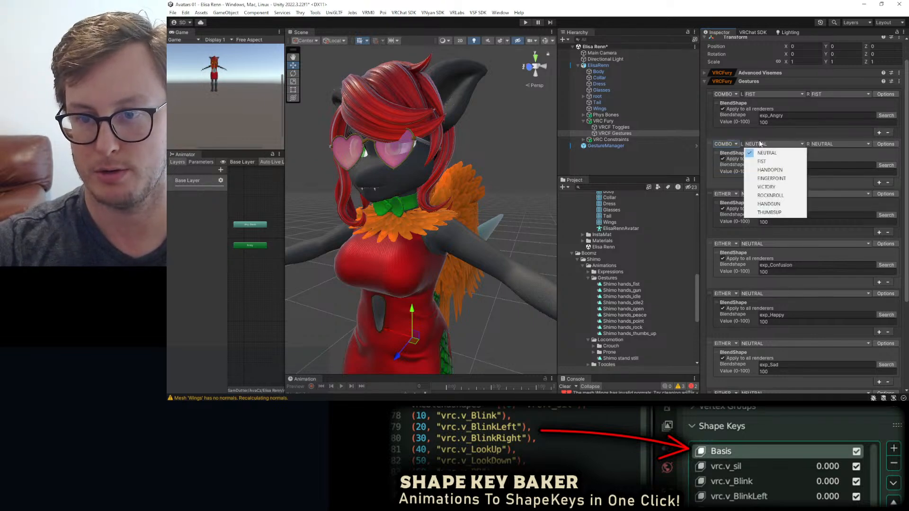
pyautogui.click(771, 178)
pyautogui.click(818, 144)
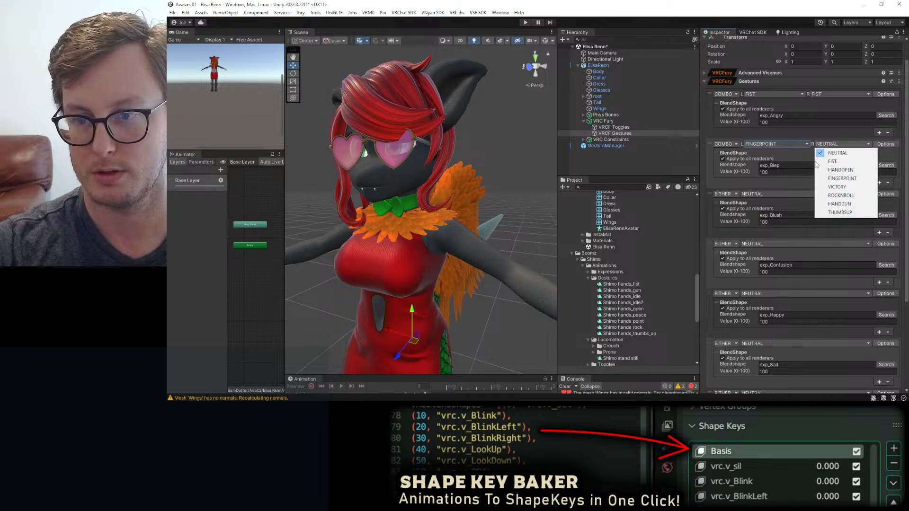
pyautogui.click(842, 178)
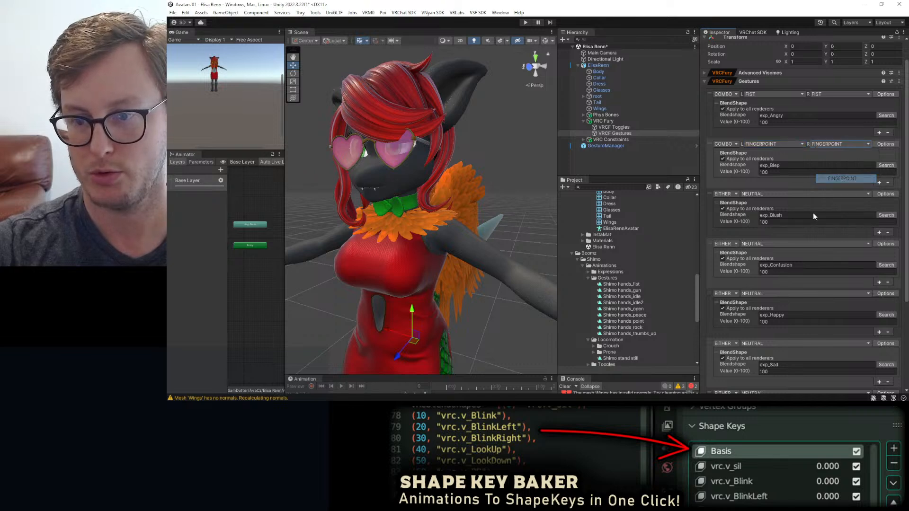
# Set the exp_Blush gesture entry to LEFT with VICTORY and the exp_Confusion entry to LEFT with FINGERPOINT.
pyautogui.click(734, 195)
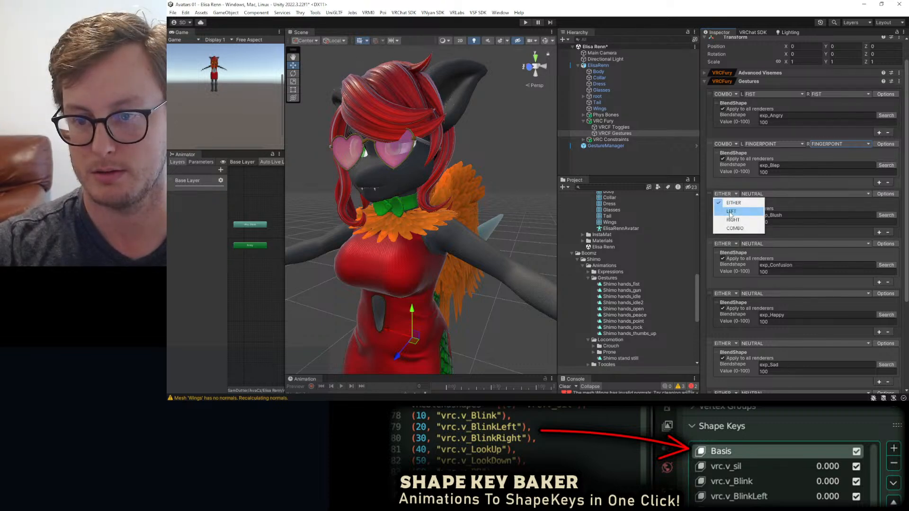
pyautogui.click(730, 213)
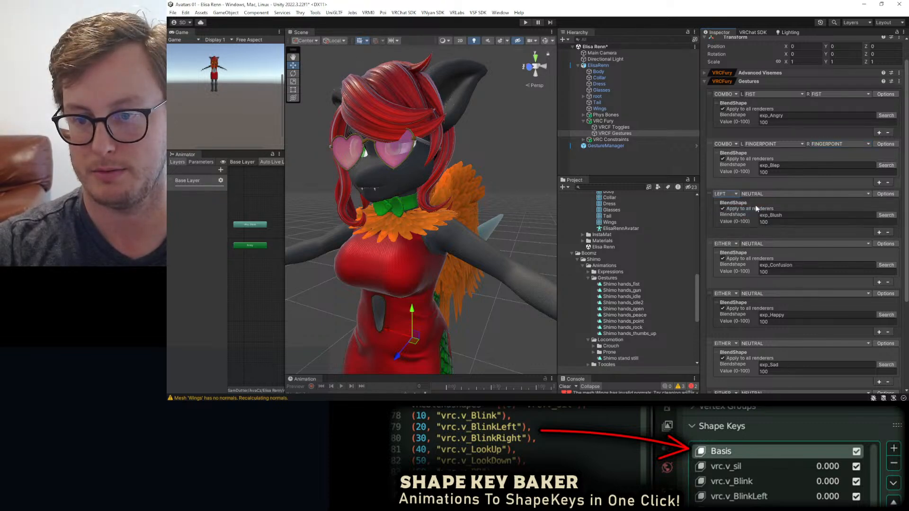
pyautogui.click(754, 195)
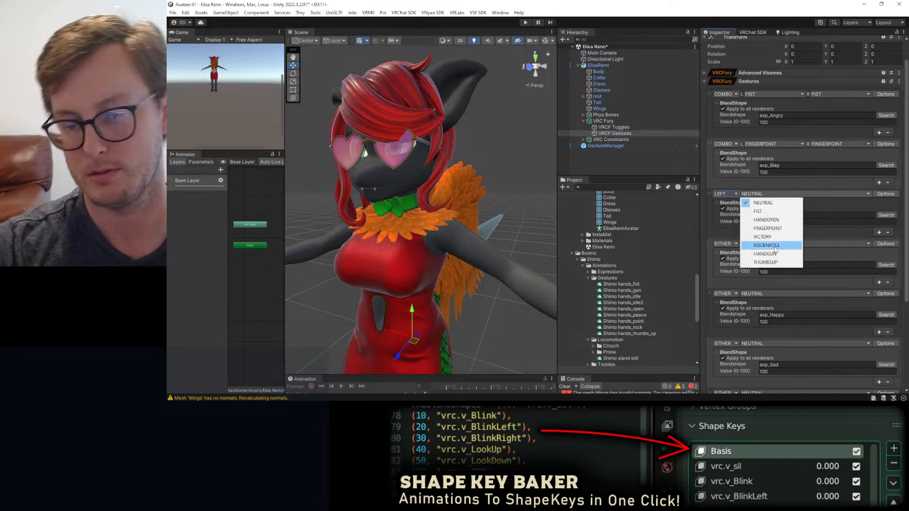
pyautogui.click(764, 236)
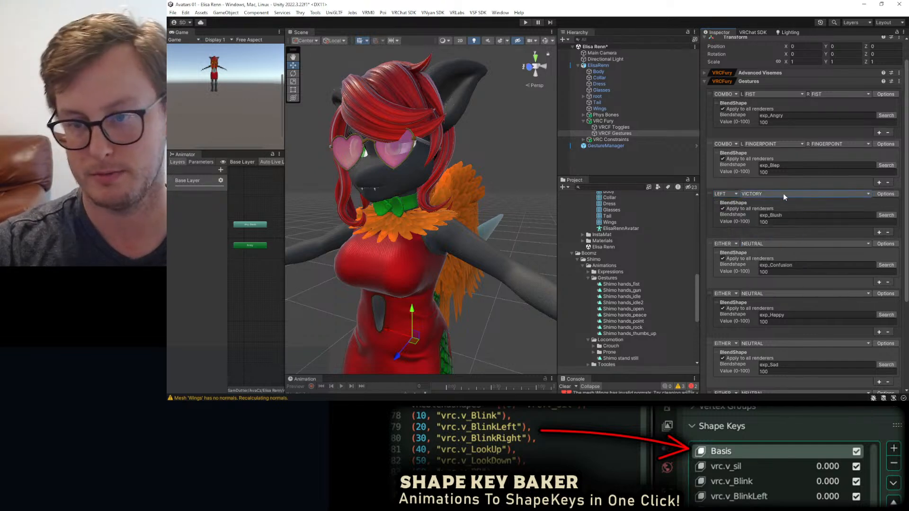
pyautogui.click(728, 244)
pyautogui.click(729, 261)
pyautogui.click(758, 244)
pyautogui.click(763, 278)
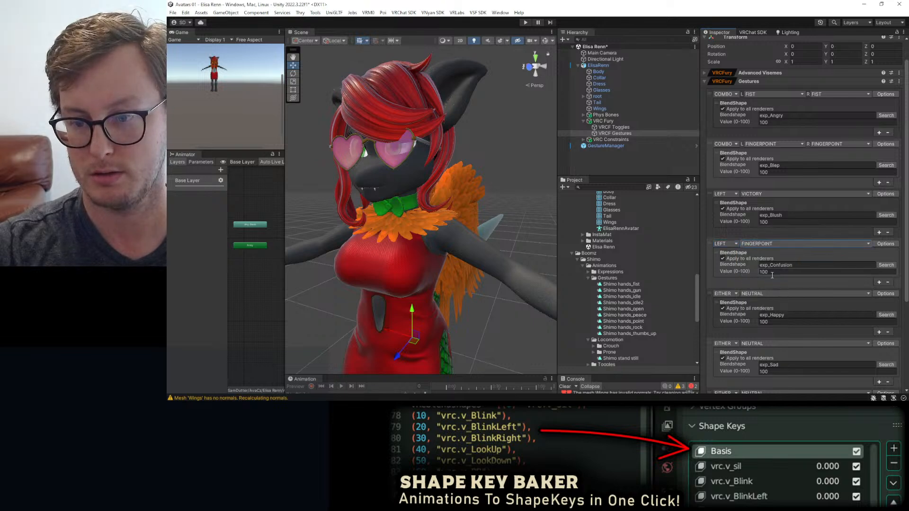
# Set the exp_Happy gesture entry to RIGHT with the VICTORY hand sign.
pyautogui.scroll(-2, 774, 285)
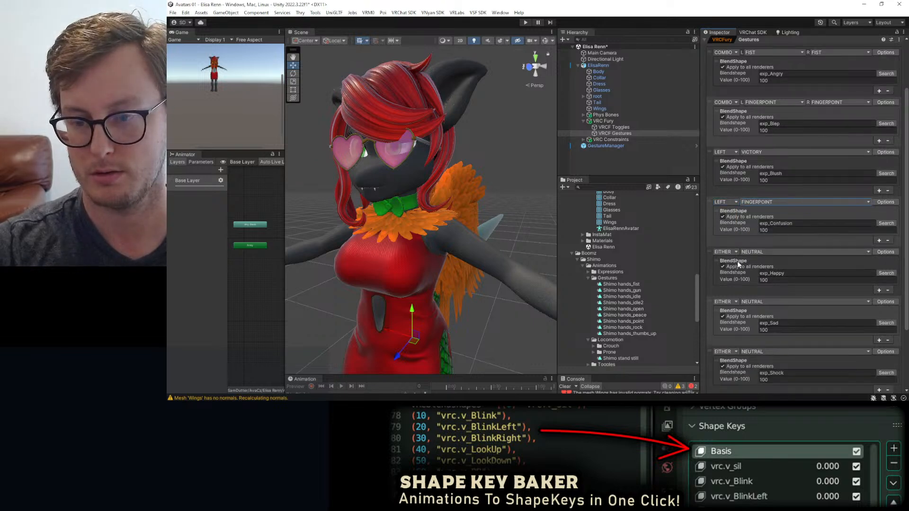
pyautogui.click(724, 251)
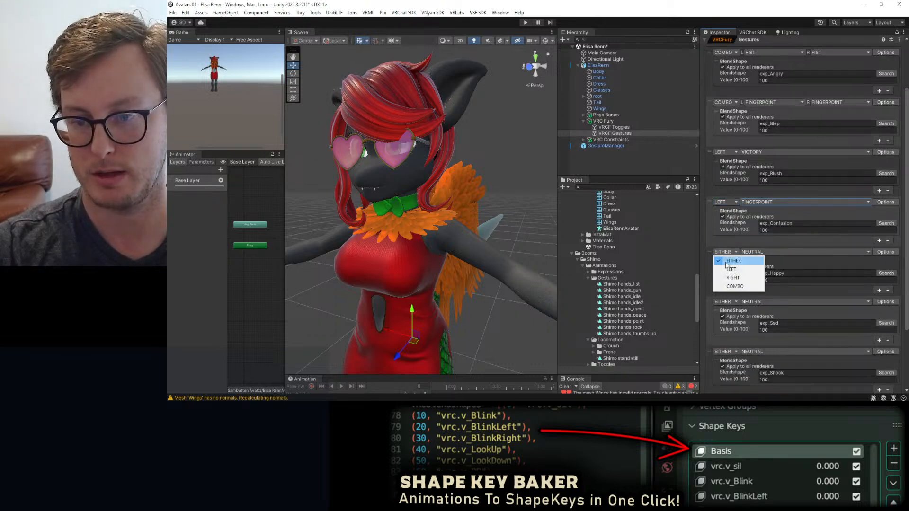
pyautogui.click(733, 278)
pyautogui.click(757, 252)
pyautogui.click(762, 294)
# Set the exp_Sad gesture entry to LEFT with THUMBSUP and the exp_Shock entry to RIGHT with FINGERPOINT.
pyautogui.scroll(-3, 792, 258)
pyautogui.click(724, 239)
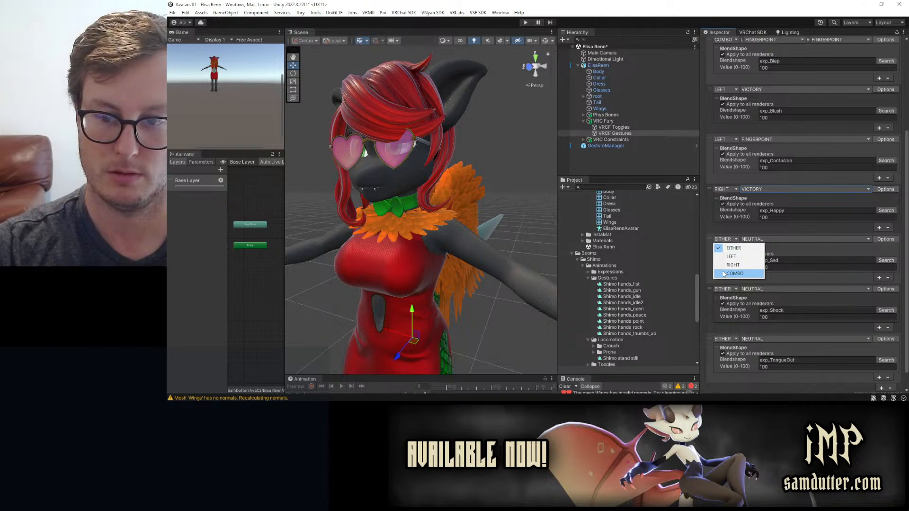
pyautogui.click(755, 239)
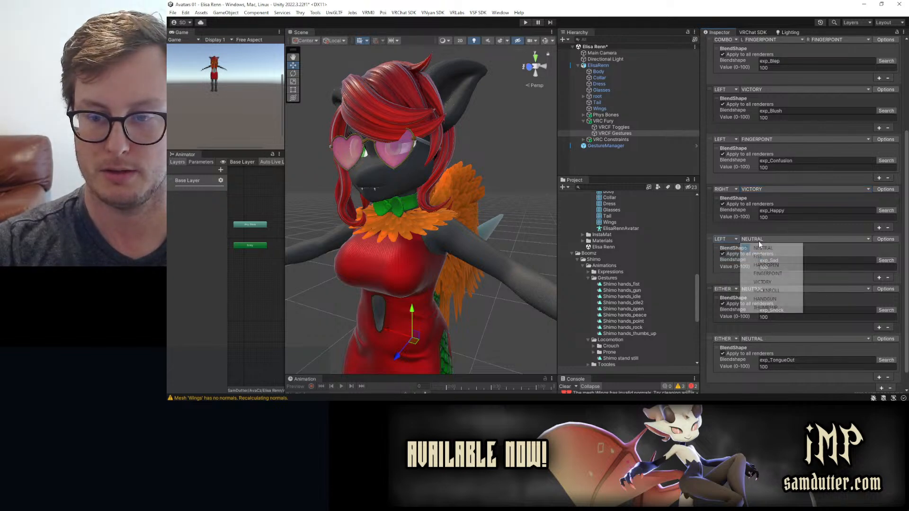
pyautogui.click(761, 307)
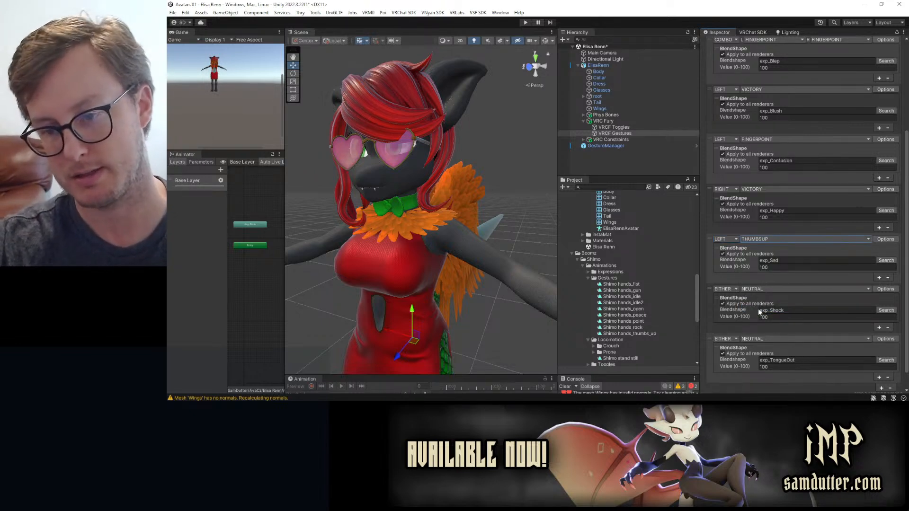
pyautogui.click(735, 289)
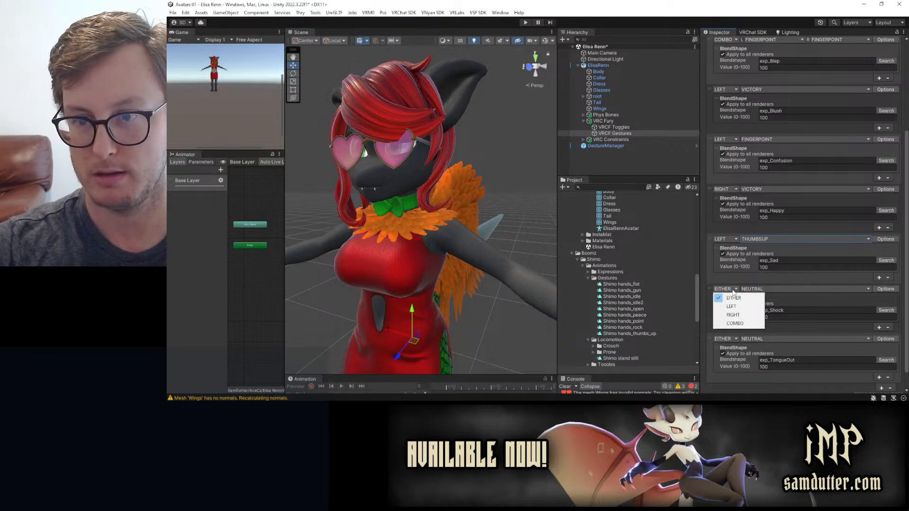
pyautogui.click(732, 314)
pyautogui.click(752, 290)
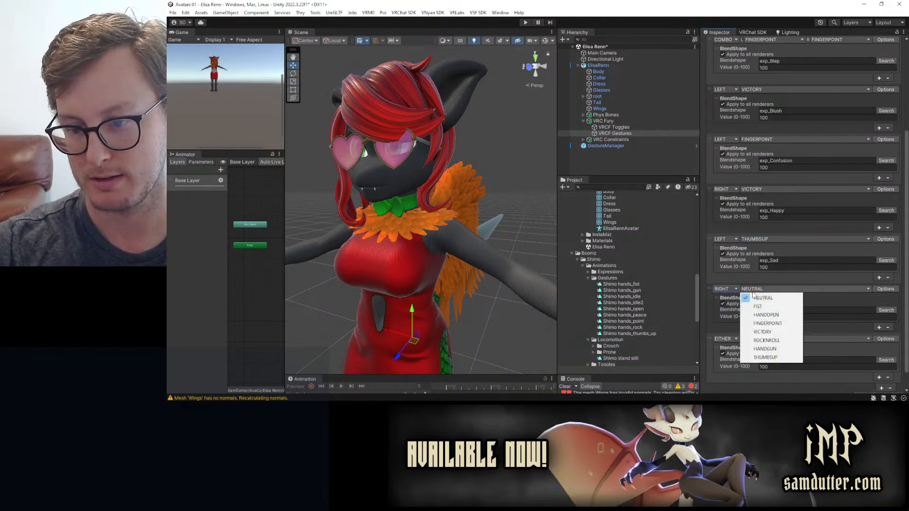
pyautogui.click(757, 323)
# Set the exp_TongueOut gesture entry to LEFT with the ROCKNROLL hand sign.
pyautogui.scroll(-1, 753, 327)
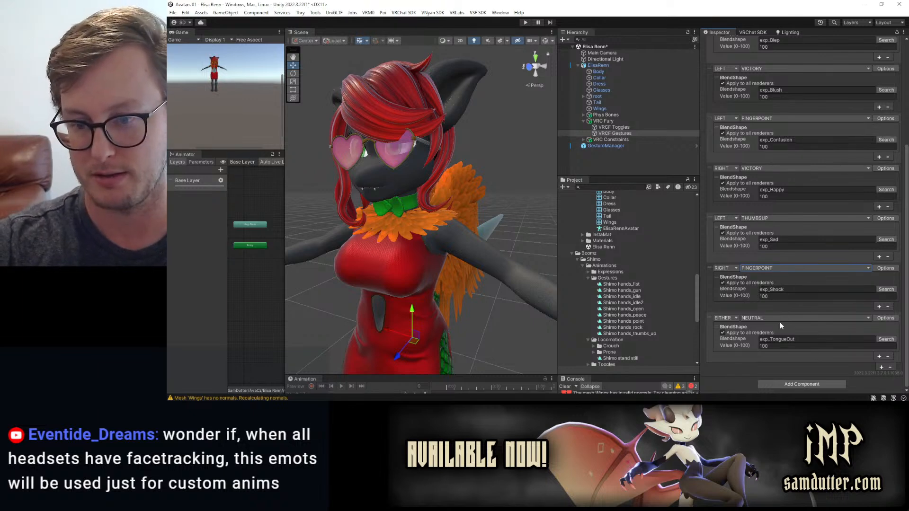
pyautogui.click(768, 319)
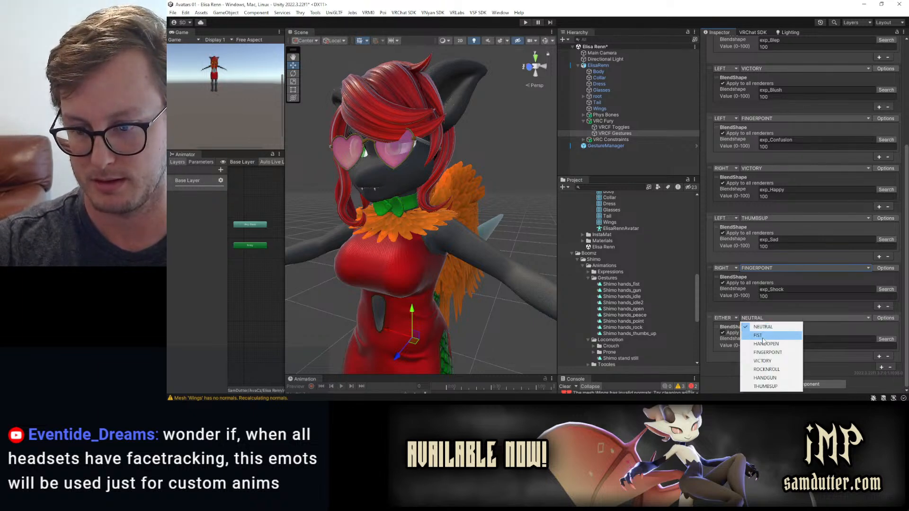
pyautogui.click(765, 369)
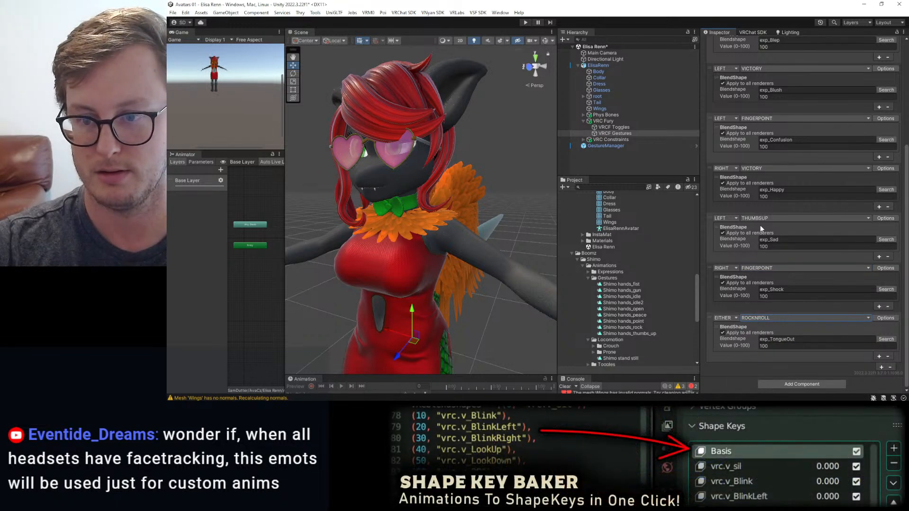
pyautogui.scroll(3, 761, 226)
pyautogui.scroll(-3, 771, 221)
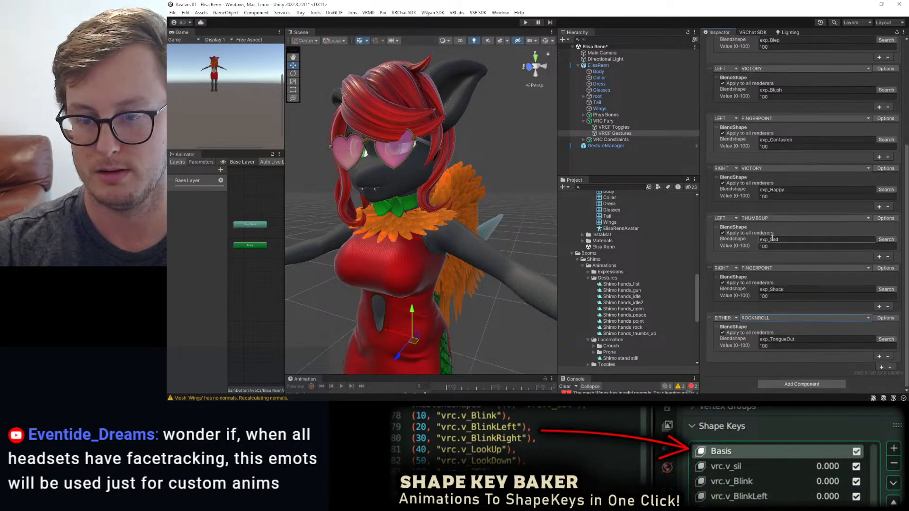
pyautogui.click(732, 318)
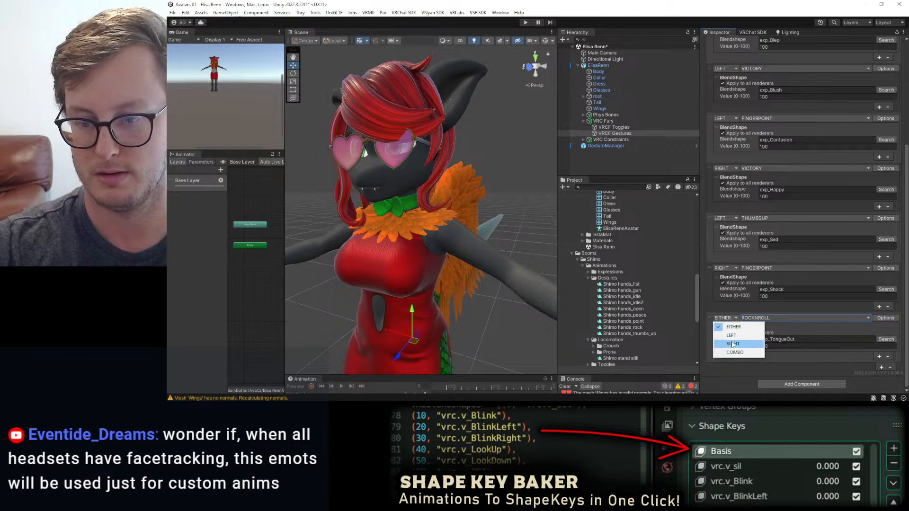
pyautogui.click(732, 344)
pyautogui.scroll(10, 816, 312)
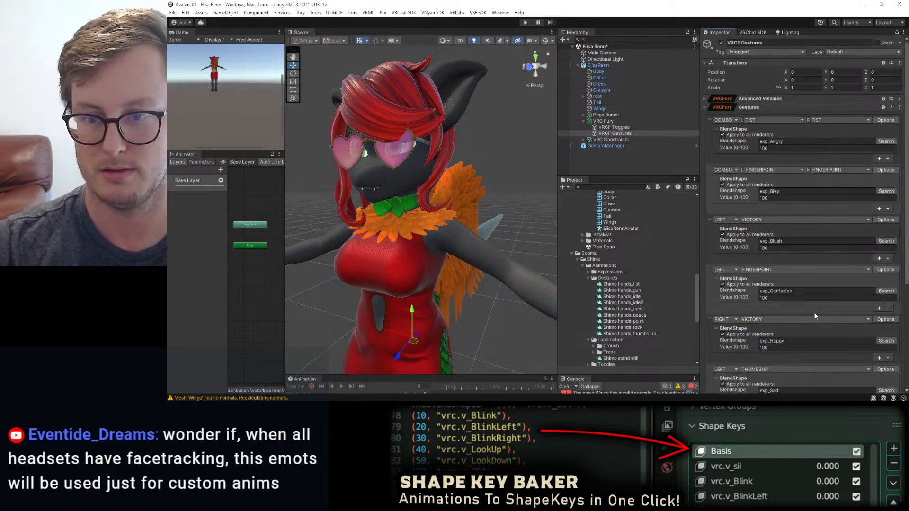
pyautogui.scroll(-5, 788, 252)
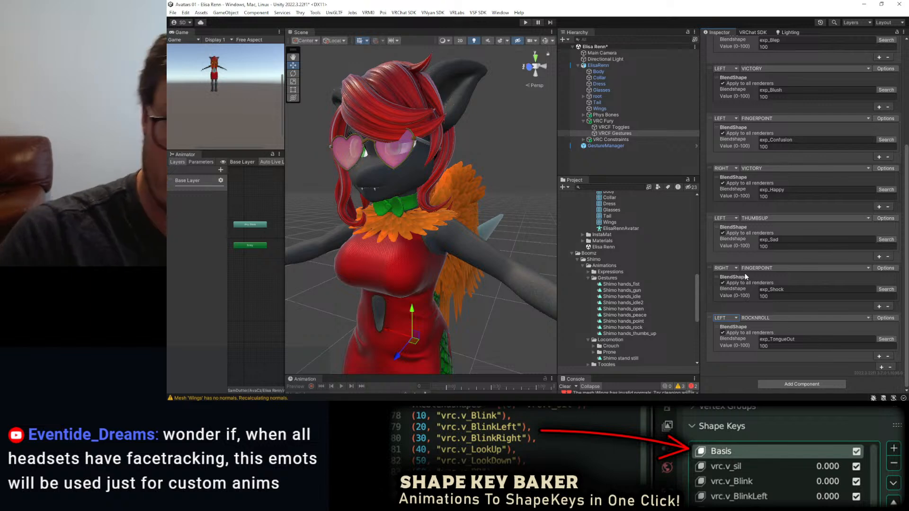
# Collapse the Gestures component and add a VRCFury Blink Controller component to the VRCF Gestures object.
pyautogui.scroll(10, 807, 195)
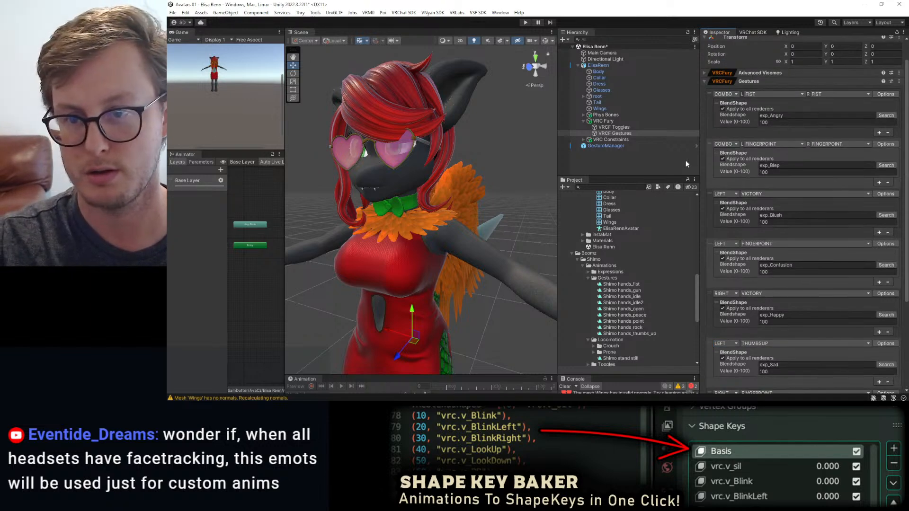
pyautogui.click(705, 85)
pyautogui.click(772, 121)
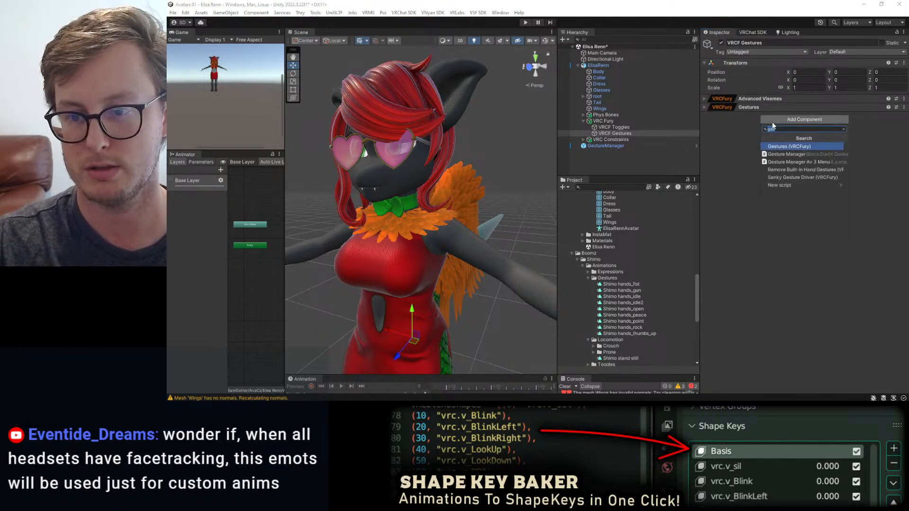
pyautogui.write('blink')
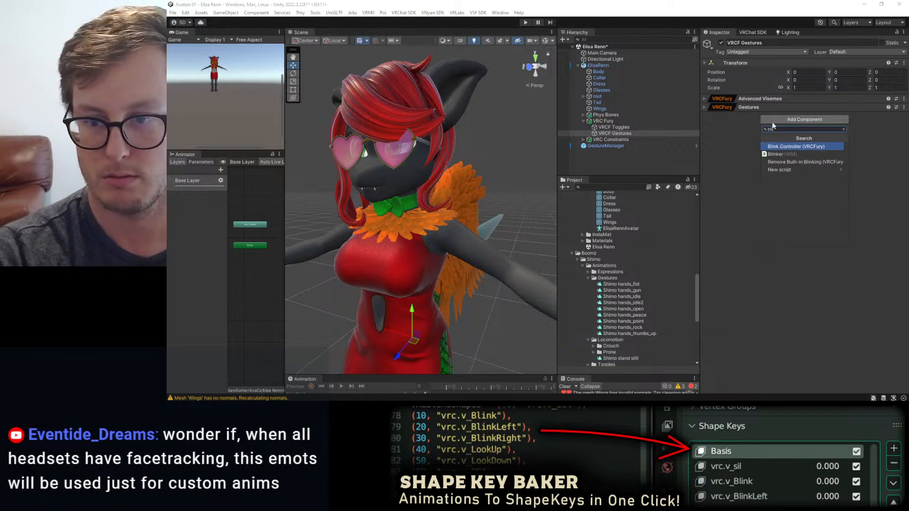
pyautogui.press('Return')
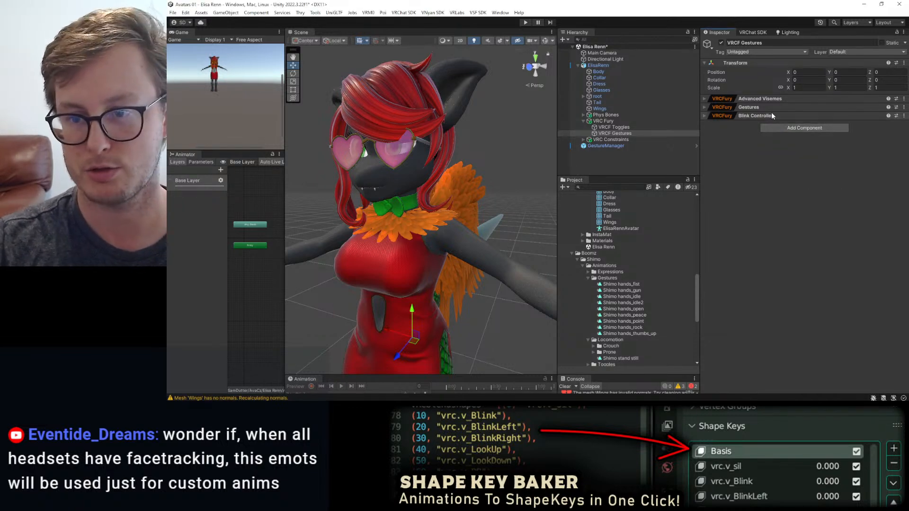
# Give the Blink Controller's blinking state a BlendShape action that uses the vrc.v_Blink blendshape.
pyautogui.click(703, 116)
pyautogui.click(755, 149)
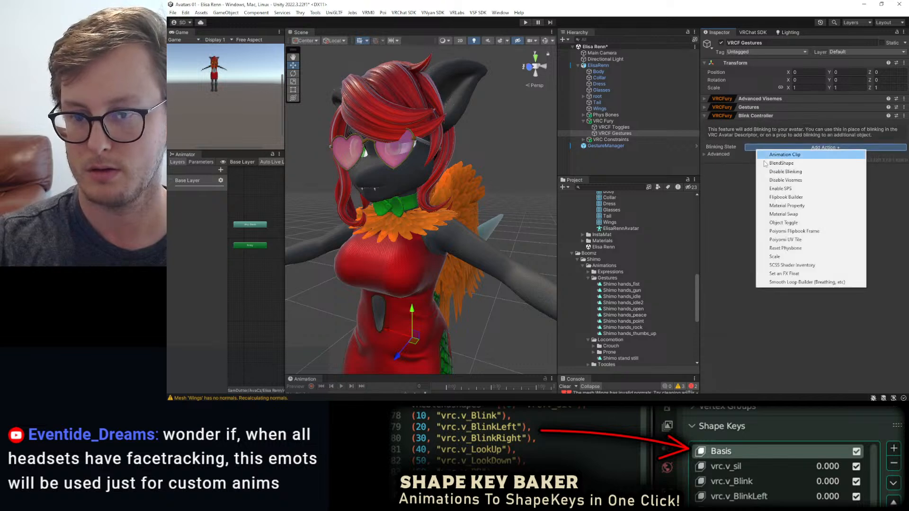
pyautogui.click(772, 164)
pyautogui.click(893, 167)
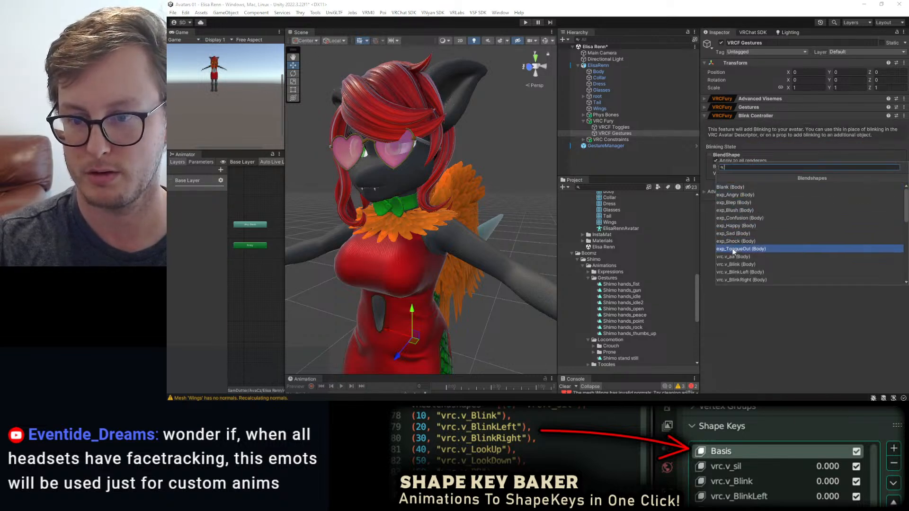
pyautogui.write('blink')
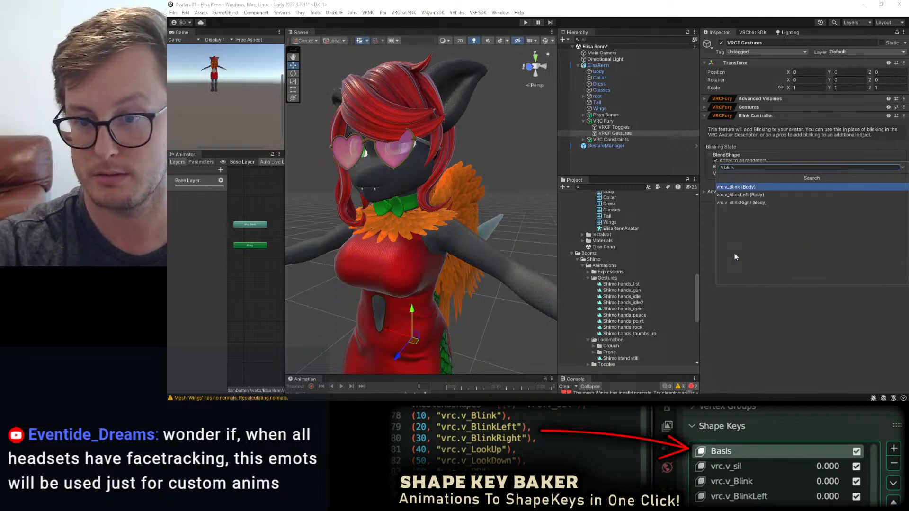
pyautogui.press('Return')
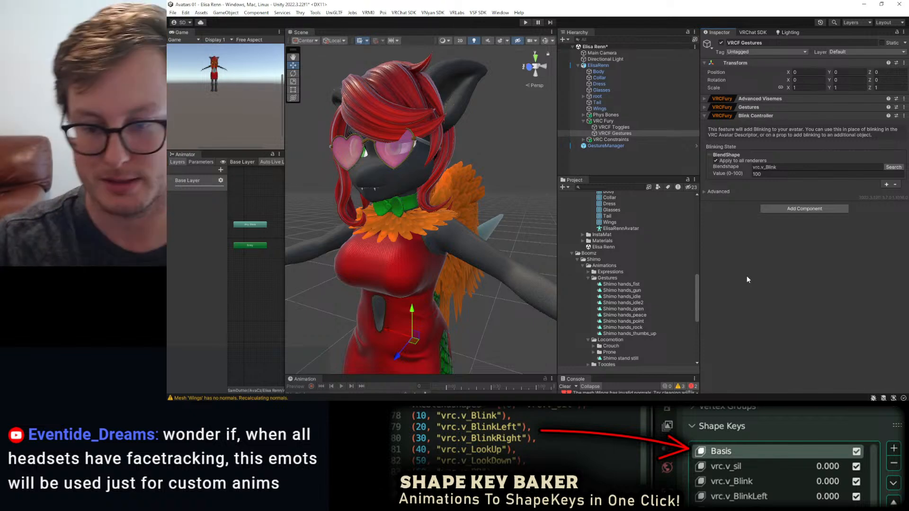
# Clear the console messages and save the Elisa Renn scene.
pyautogui.click(565, 386)
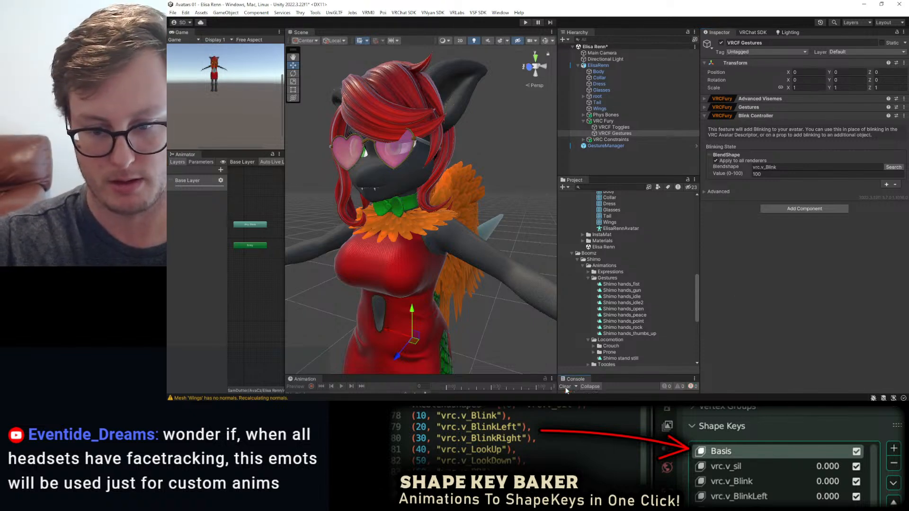
pyautogui.click(523, 337)
pyautogui.hotkey('ctrl', 's')
pyautogui.scroll(-3, 496, 288)
pyautogui.scroll(-3, 497, 287)
pyautogui.keyDown('alt'); pyautogui.moveTo(497, 288); pyautogui.dragTo(466, 260); pyautogui.keyUp('alt')
pyautogui.moveTo(467, 260); pyautogui.dragTo(469, 222, button='middle')
# Search the system for Adobe Substance 3D Painter and launch it.
pyautogui.press('super')
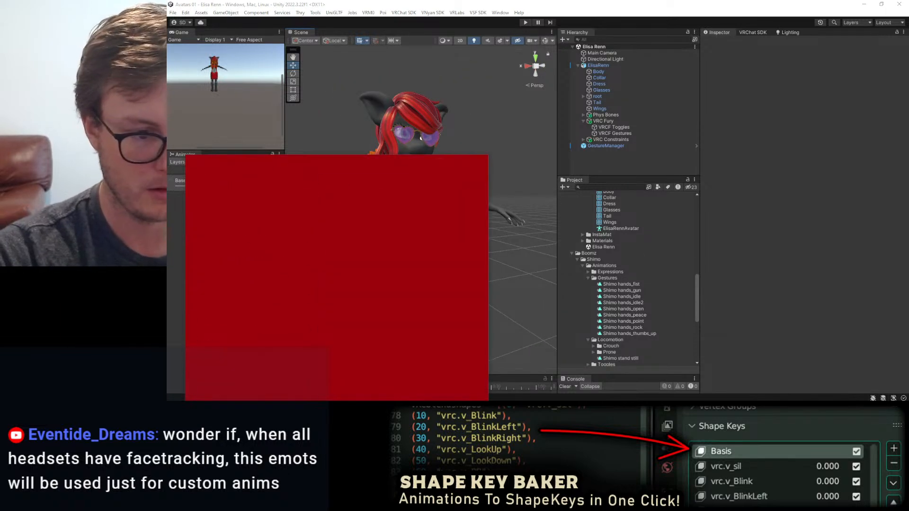
pyautogui.write('ubs')
pyautogui.press('BackSpace')
pyautogui.press('BackSpace')
pyautogui.press('BackSpace')
pyautogui.write('sub')
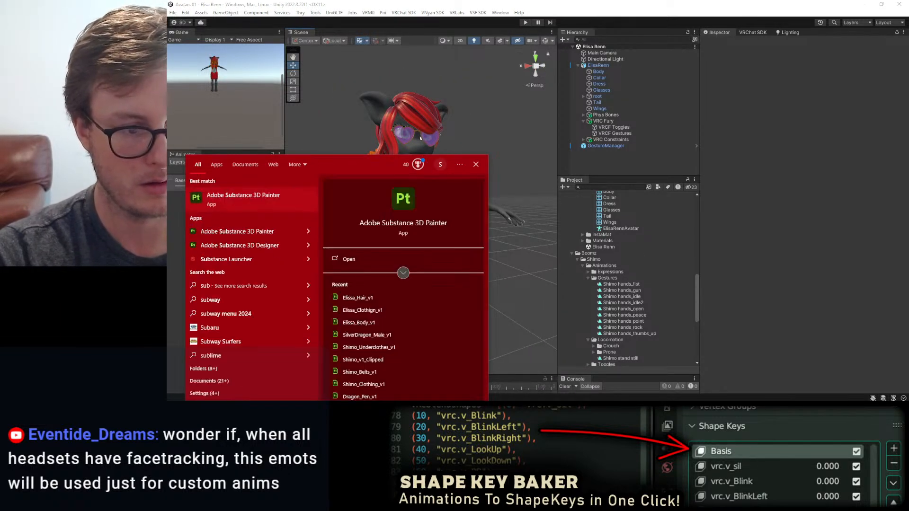
pyautogui.press('Return')
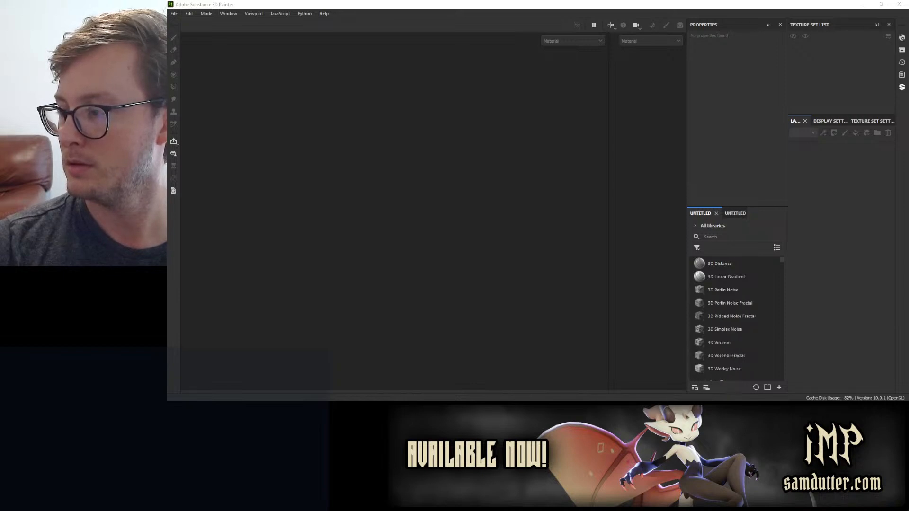
# Open the recent Elissa_Body_v1 project in Substance 3D Painter.
pyautogui.click(175, 14)
pyautogui.moveTo(186, 39)
pyautogui.click(377, 41)
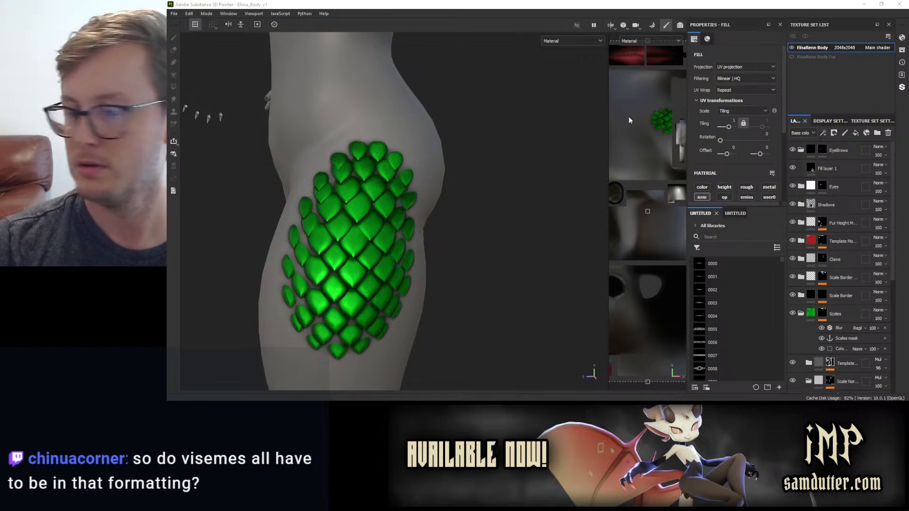
pyautogui.click(520, 204)
pyautogui.keyDown('alt'); pyautogui.moveTo(519, 205); pyautogui.dragTo(473, 197, button='right'); pyautogui.keyUp('alt')
pyautogui.keyDown('alt'); pyautogui.moveTo(294, 124); pyautogui.dragTo(367, 253, button='middle'); pyautogui.keyUp('alt')
pyautogui.keyDown('alt'); pyautogui.moveTo(367, 253); pyautogui.dragTo(403, 164); pyautogui.keyUp('alt')
pyautogui.keyDown('alt'); pyautogui.moveTo(403, 165); pyautogui.dragTo(390, 191, button='middle'); pyautogui.keyUp('alt')
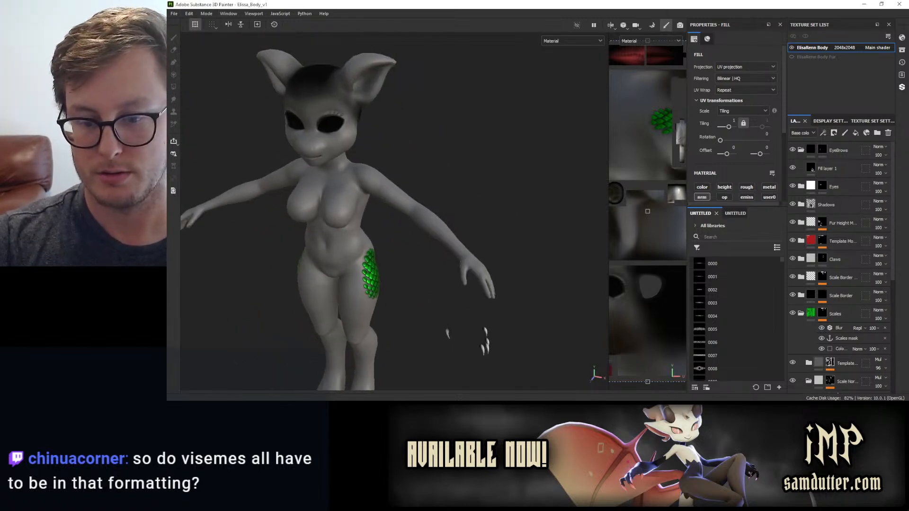
# Switch to Blender, save ElisaRenn.blend and open the recent file ElisaRenn_WIP_13_BakeVersion.blend.
pyautogui.hotkey('alt', 'Tab')
pyautogui.hotkey('ctrl', 's')
pyautogui.click(187, 15)
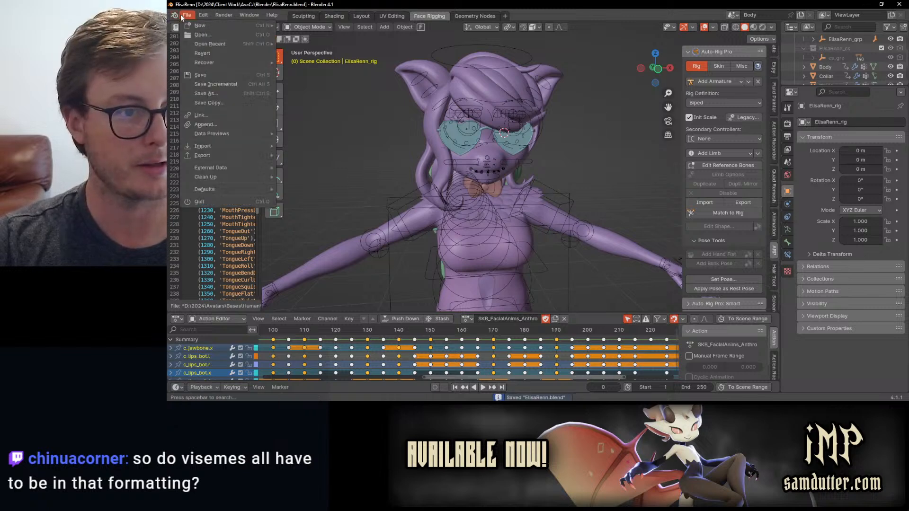
pyautogui.moveTo(202, 44)
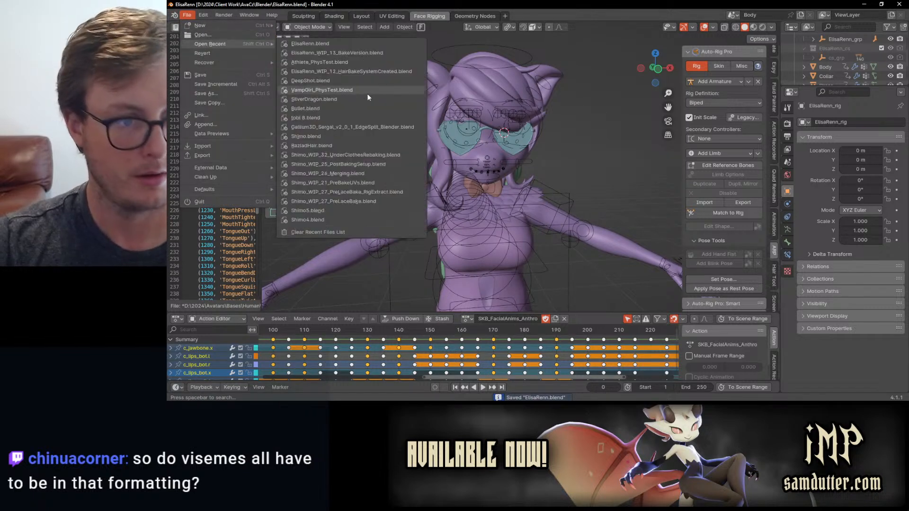
pyautogui.click(330, 52)
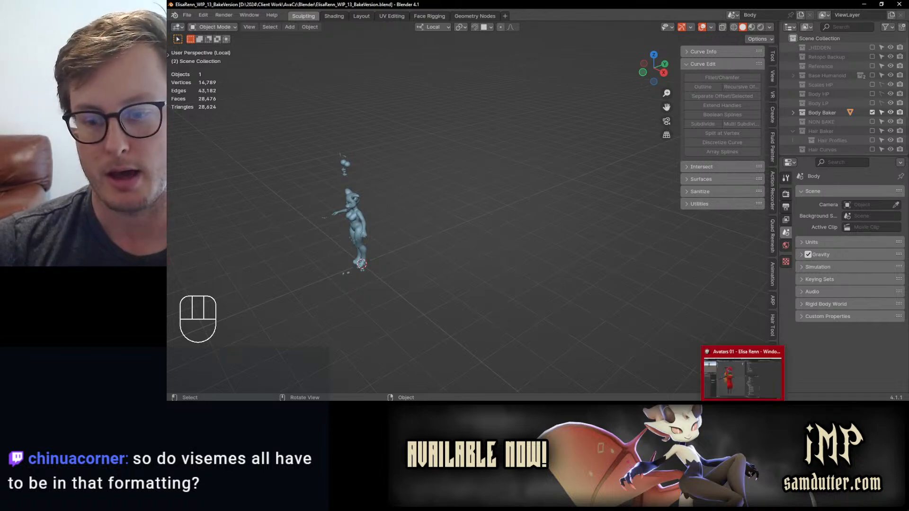
# Switch to Unity and examine the LipSync viseme blend shape assignments in the ElisaRenn avatar descriptor.
pyautogui.click(742, 408)
pyautogui.click(599, 67)
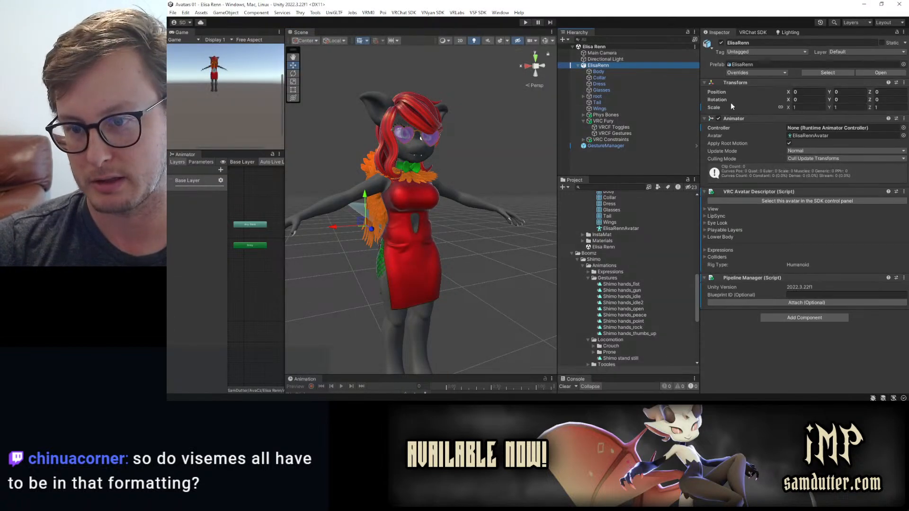
pyautogui.click(714, 216)
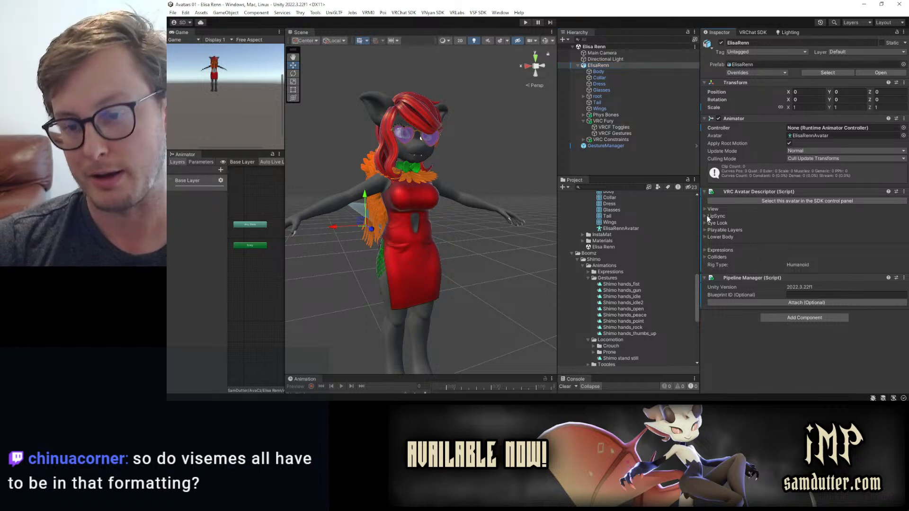
pyautogui.click(794, 231)
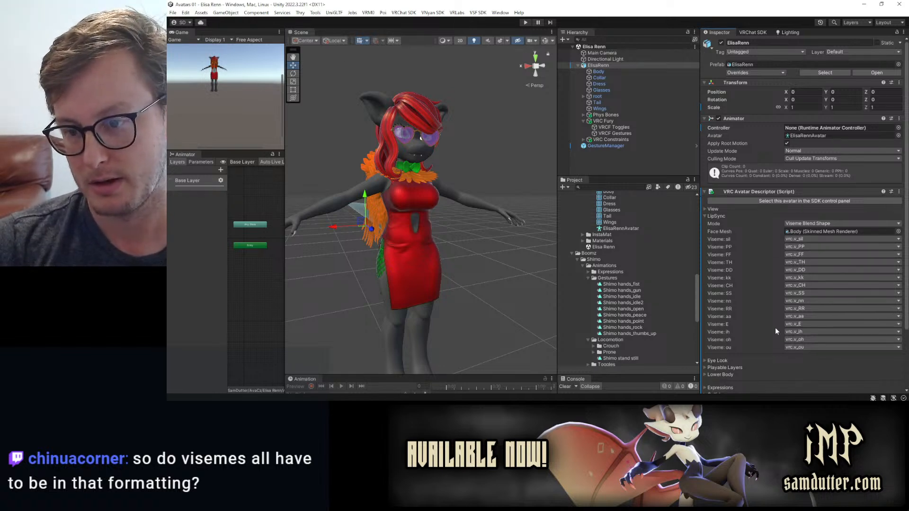
pyautogui.click(803, 227)
pyautogui.click(800, 231)
pyautogui.click(715, 216)
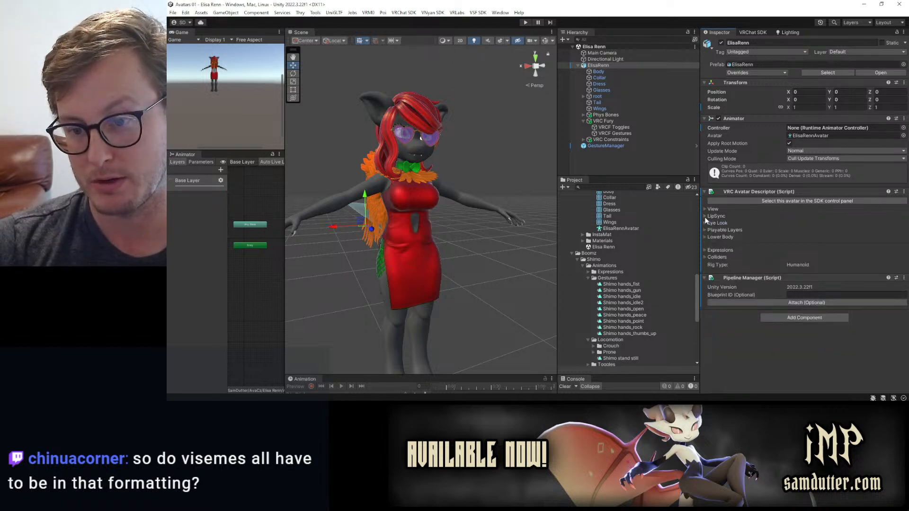
# Review the VRCF Gestures object's Advanced Visemes entries and the action types available for the PP viseme.
pyautogui.click(614, 134)
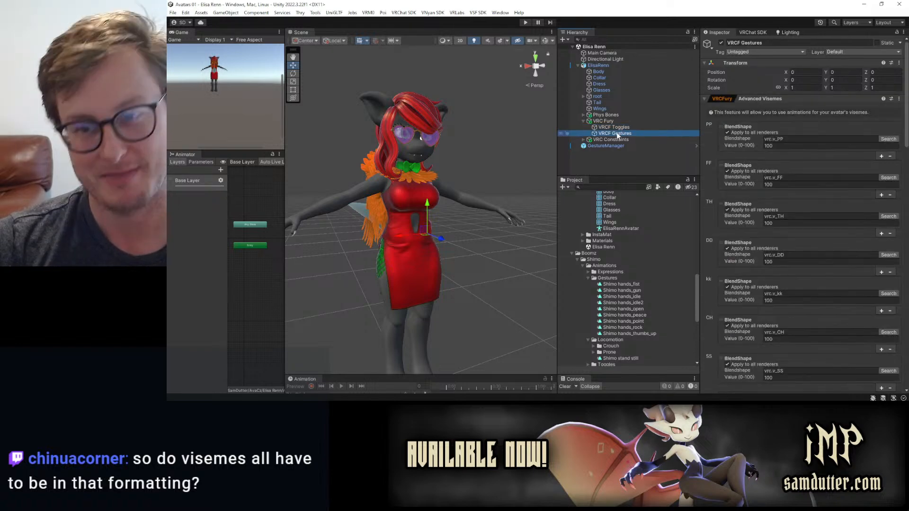
pyautogui.scroll(-3, 788, 114)
pyautogui.scroll(-10, 790, 112)
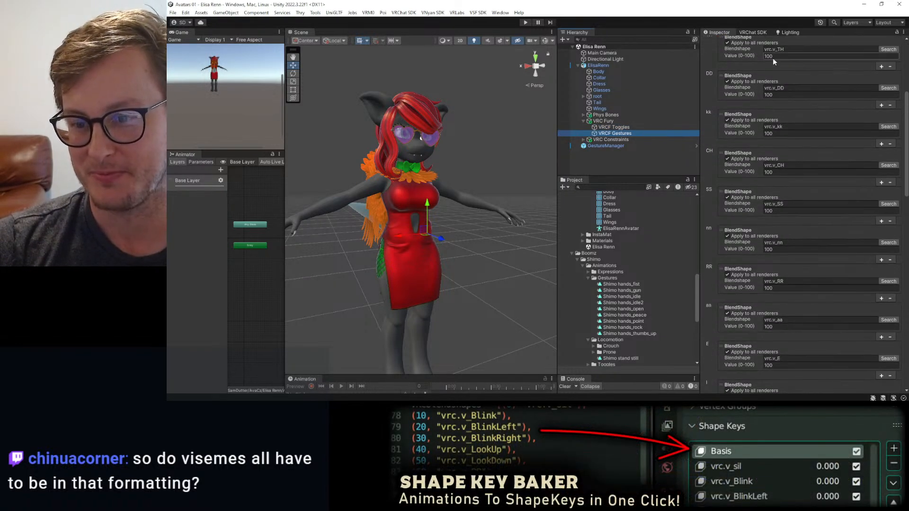
pyautogui.scroll(12, 790, 236)
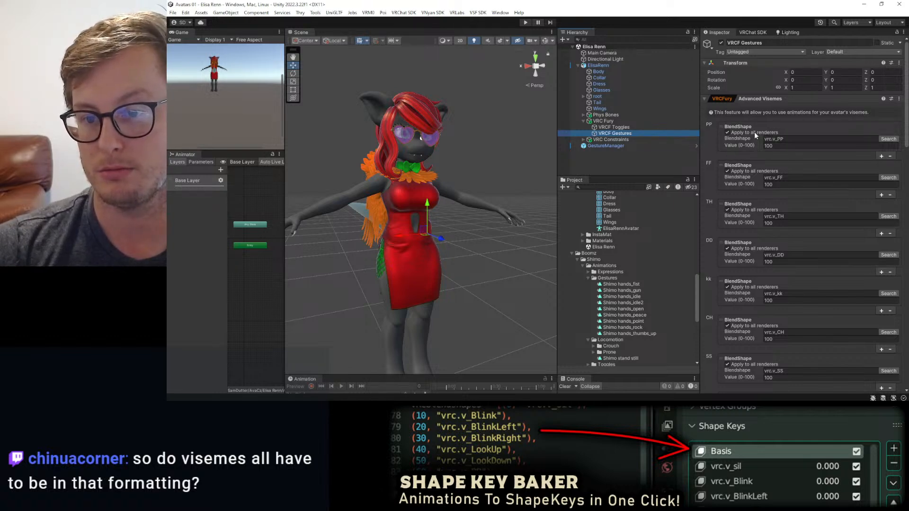
pyautogui.click(880, 156)
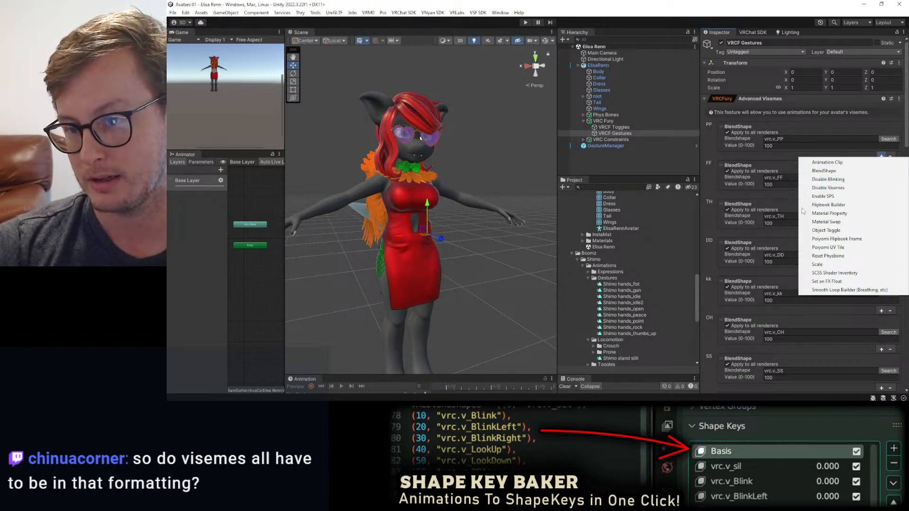
pyautogui.click(784, 171)
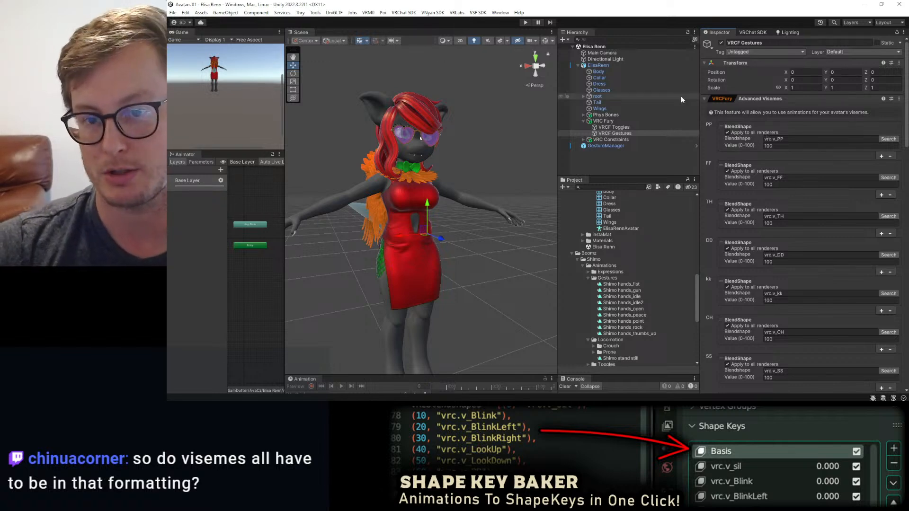
# Collapse Advanced Visemes and check the action types available for the FIST combo gesture.
pyautogui.scroll(-1, 741, 185)
pyautogui.click(766, 79)
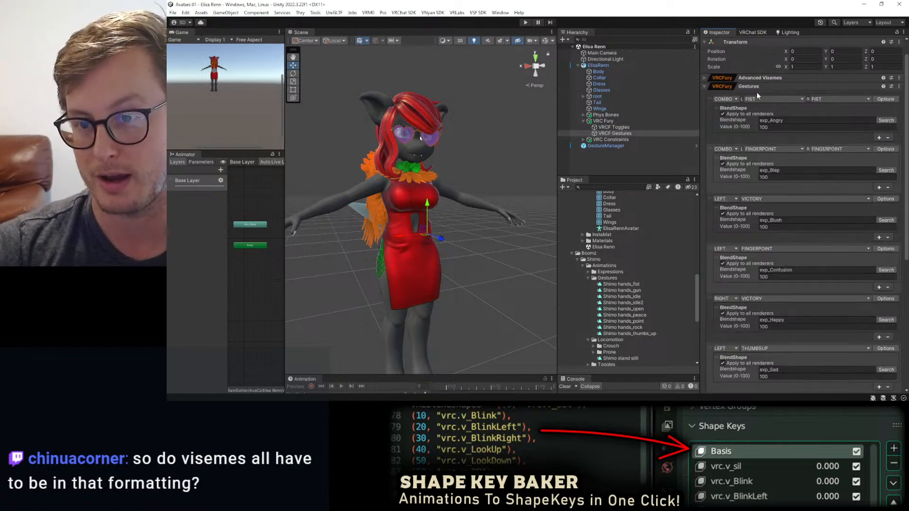
pyautogui.click(879, 138)
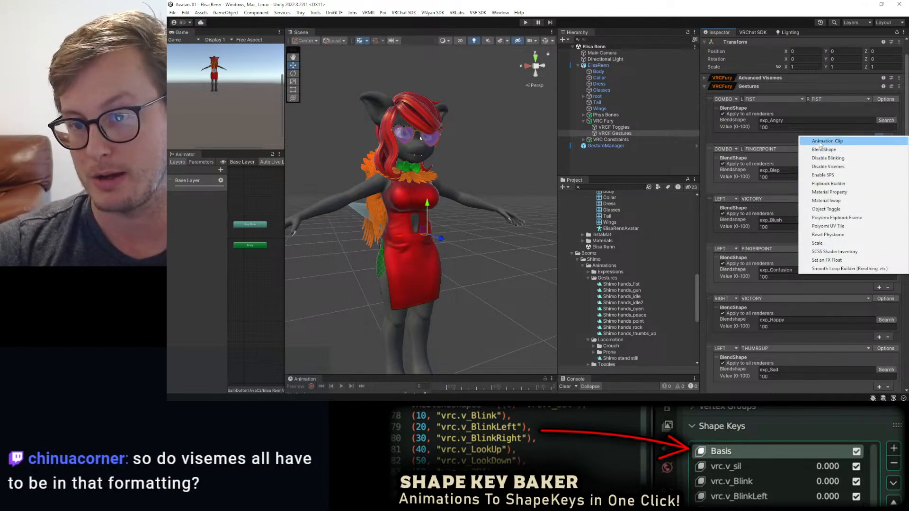
pyautogui.click(751, 137)
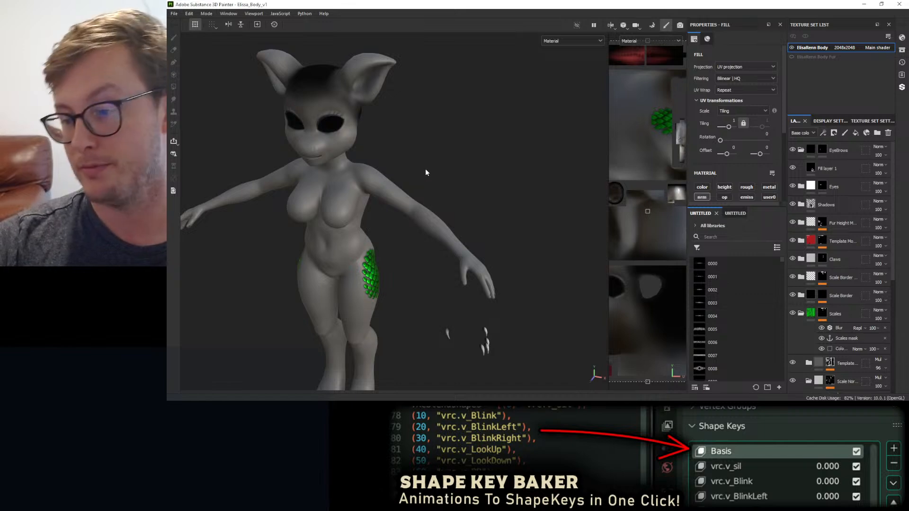
# In Substance 3D Painter, inspect the textured body's face, head and upper torso from several angles.
pyautogui.keyDown('alt'); pyautogui.moveTo(418, 172); pyautogui.dragTo(326, 190); pyautogui.keyUp('alt')
pyautogui.scroll(2, 408, 170)
pyautogui.keyDown('alt'); pyautogui.moveTo(409, 169); pyautogui.dragTo(393, 173); pyautogui.keyUp('alt')
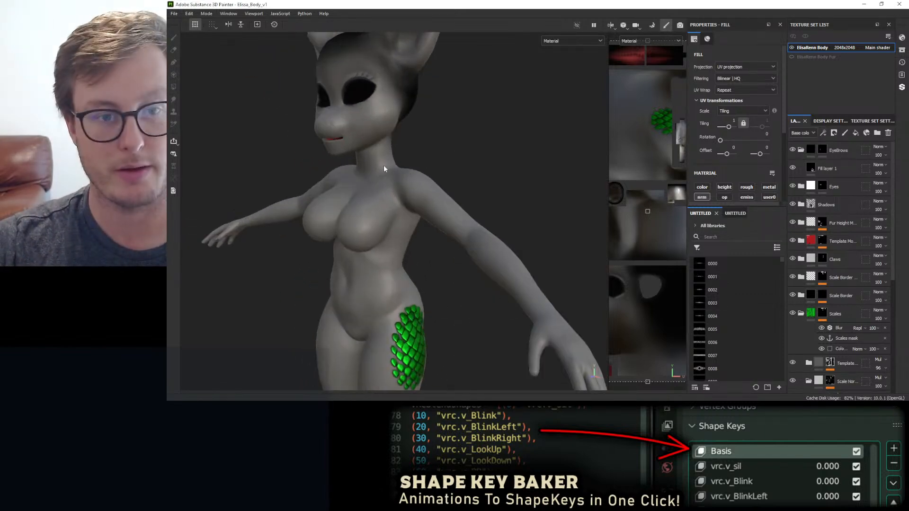
pyautogui.scroll(2, 393, 173)
pyautogui.keyDown('alt'); pyautogui.moveTo(394, 172); pyautogui.dragTo(401, 223, button='middle'); pyautogui.keyUp('alt')
pyautogui.scroll(1, 402, 223)
pyautogui.keyDown('alt'); pyautogui.moveTo(402, 222); pyautogui.dragTo(300, 216); pyautogui.keyUp('alt')
pyautogui.scroll(-4, 499, 197)
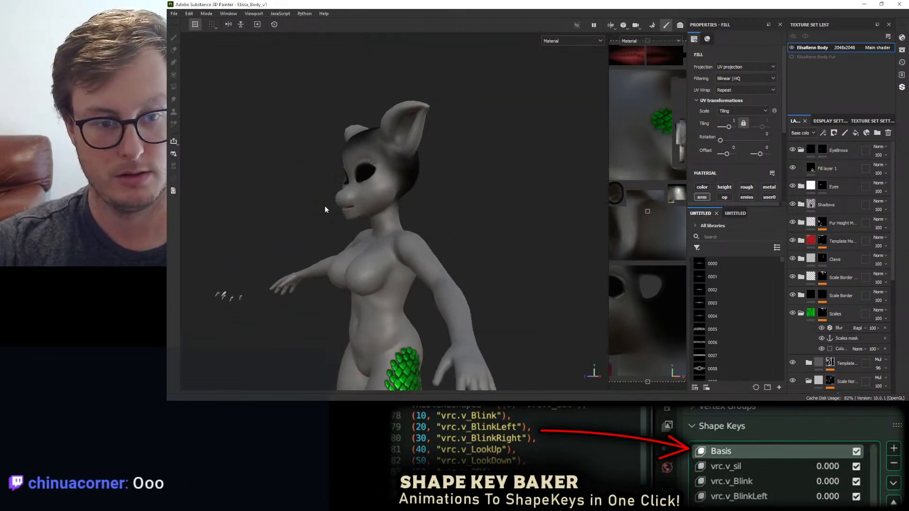
# Switch to Blender and examine the Body Baker model's head and the separate parts above it from the side.
pyautogui.hotkey('alt', 'Tab')
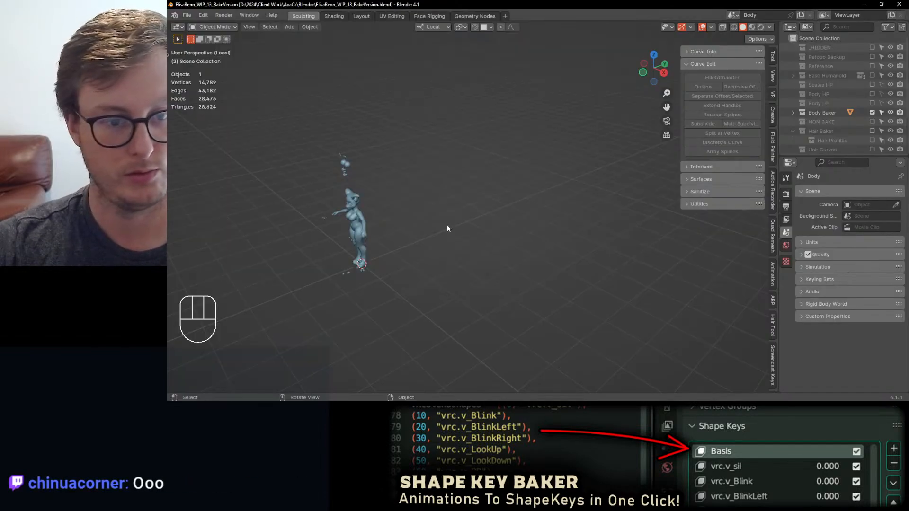
pyautogui.press('KP_3')
pyautogui.scroll(8, 337, 181)
pyautogui.scroll(4, 482, 194)
pyautogui.keyDown('shift'); pyautogui.moveTo(423, 115); pyautogui.dragTo(479, 229, button='middle'); pyautogui.keyUp('shift')
pyautogui.scroll(-6, 479, 229)
pyautogui.keyDown('shift'); pyautogui.moveTo(483, 89); pyautogui.dragTo(488, 177, button='middle'); pyautogui.keyUp('shift')
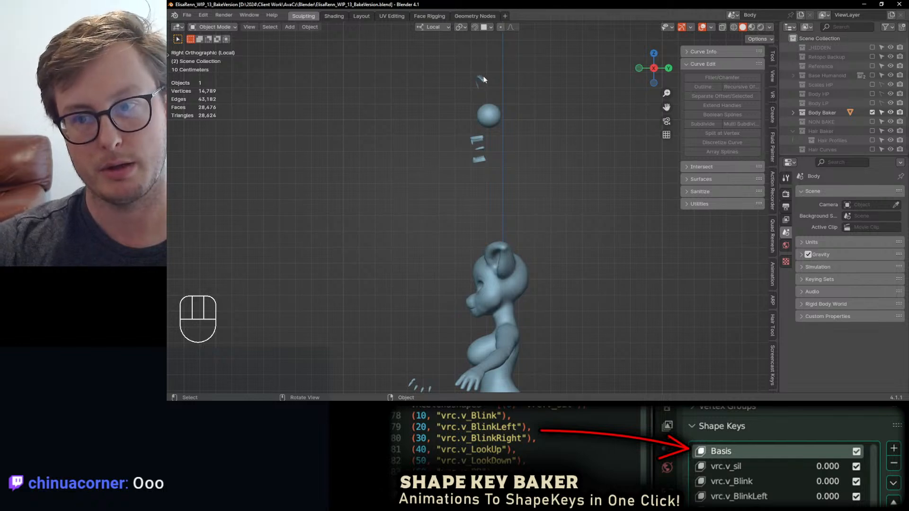
pyautogui.moveTo(486, 99); pyautogui.dragTo(602, 206, button='middle')
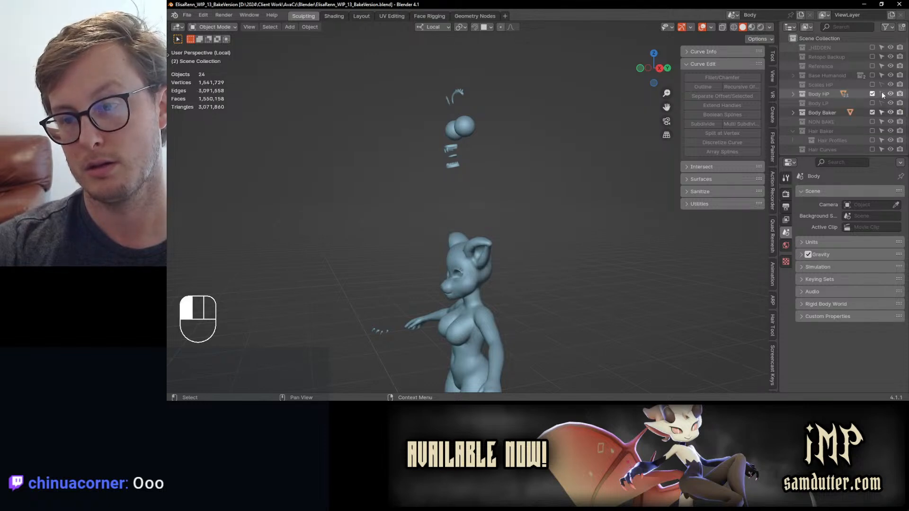
# Include the Body HP collection in the view layer and exclude the Body Baker collection.
pyautogui.click(871, 94)
pyautogui.click(871, 112)
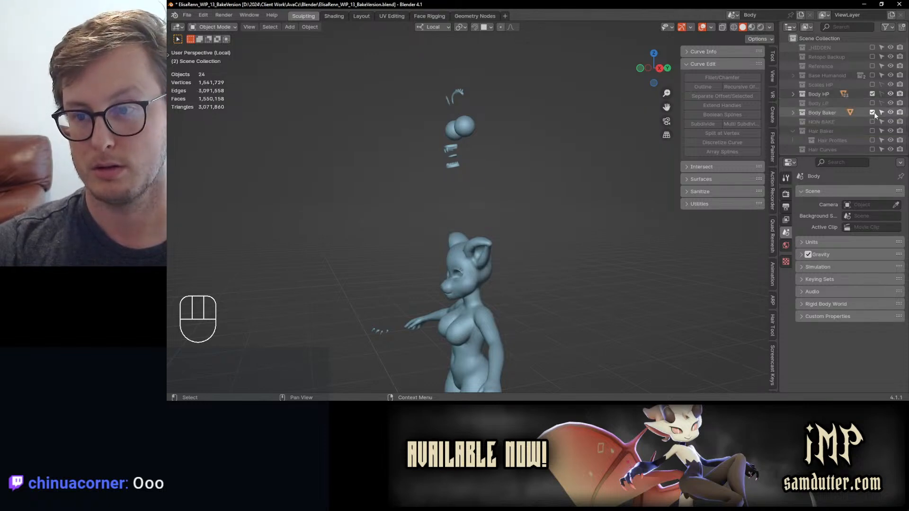
pyautogui.click(872, 113)
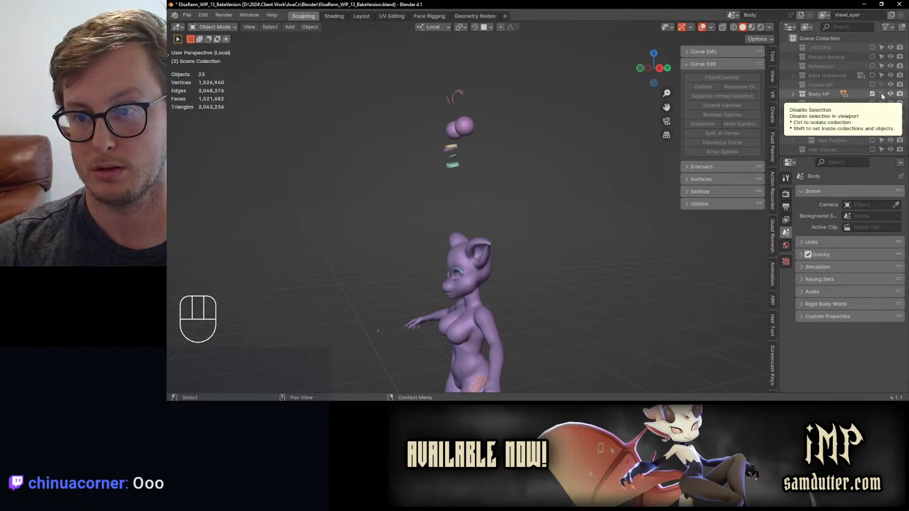
# Delete the eyelash mesh at the eyes of the high-poly body and save the bake file.
pyautogui.scroll(4, 496, 271)
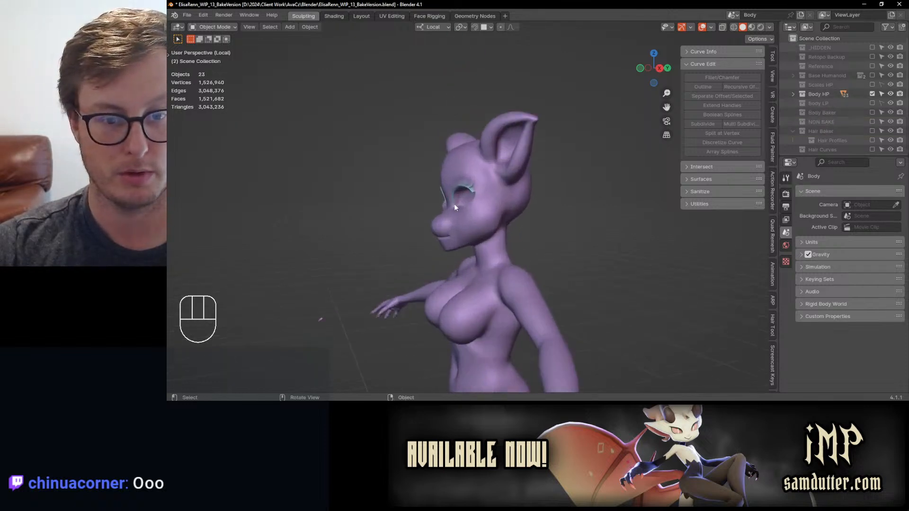
pyautogui.scroll(-3, 476, 236)
pyautogui.scroll(4, 478, 155)
pyautogui.scroll(-3, 478, 94)
pyautogui.scroll(3, 491, 152)
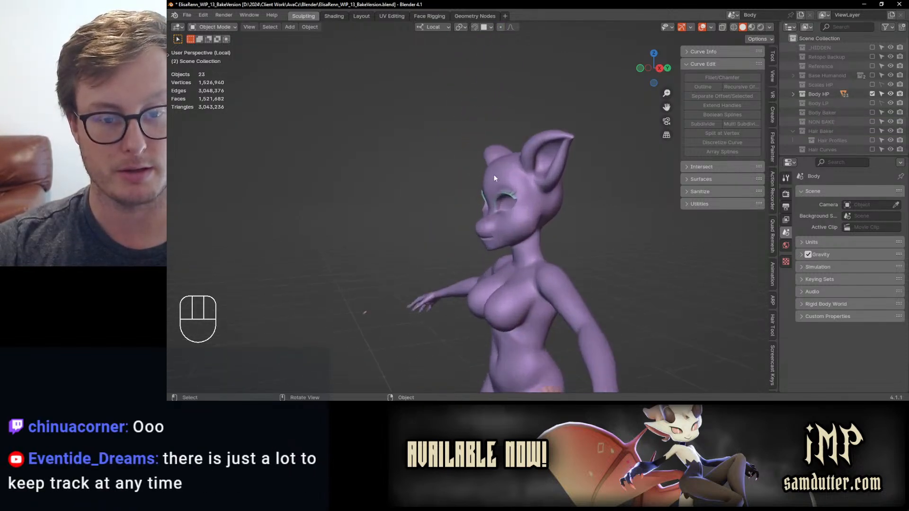
pyautogui.click(507, 192)
pyautogui.moveTo(559, 224); pyautogui.dragTo(478, 201, button='middle')
pyautogui.press('x')
pyautogui.scroll(-4, 554, 215)
pyautogui.hotkey('ctrl', 's')
pyautogui.press('KP_3')
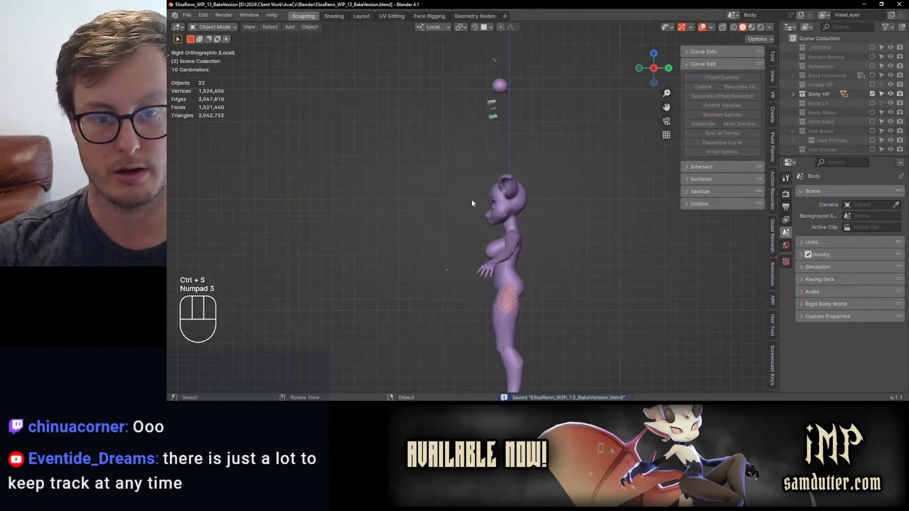
pyautogui.scroll(-2, 497, 209)
pyautogui.hotkey('ctrl', 's')
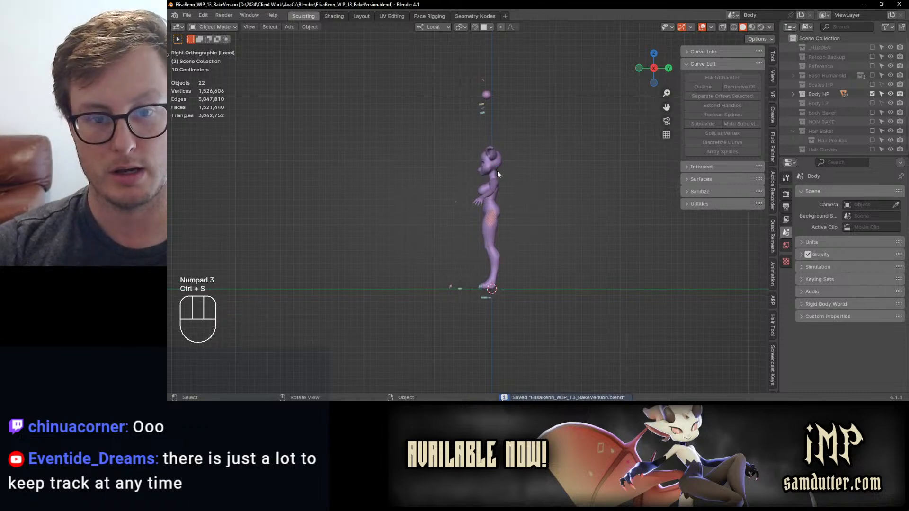
# Swap the Body HP collection for Body Baker, select the baker object and set its Baker Setup modifier's Output to 1.
pyautogui.scroll(5, 496, 169)
pyautogui.scroll(-4, 497, 174)
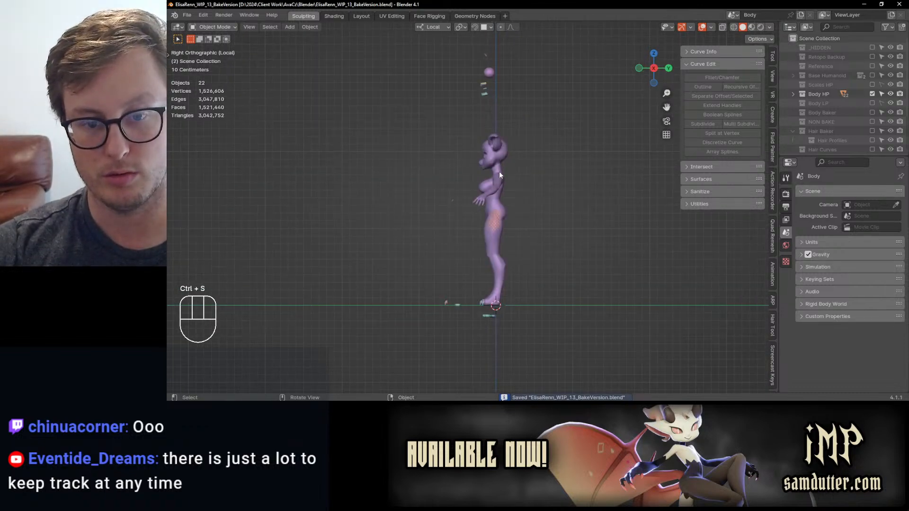
pyautogui.keyDown('shift'); pyautogui.moveTo(526, 139); pyautogui.dragTo(514, 168, button='middle'); pyautogui.keyUp('shift')
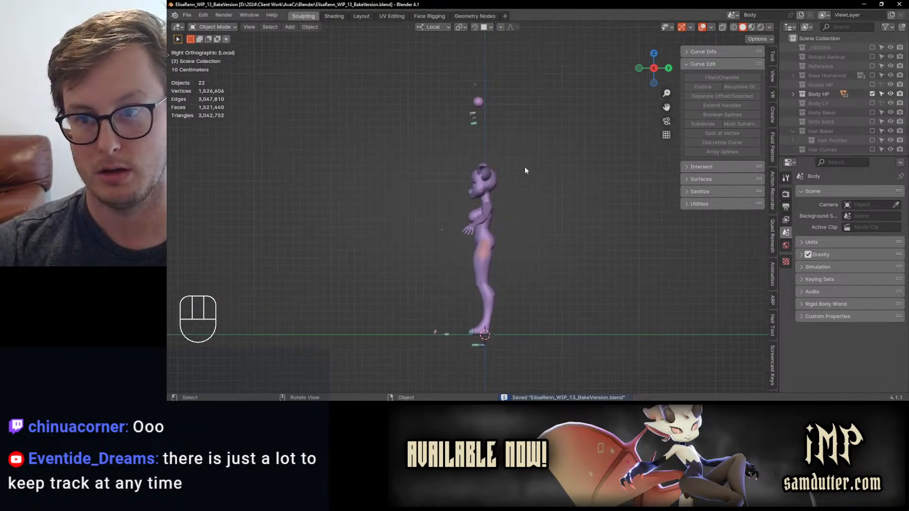
pyautogui.click(872, 94)
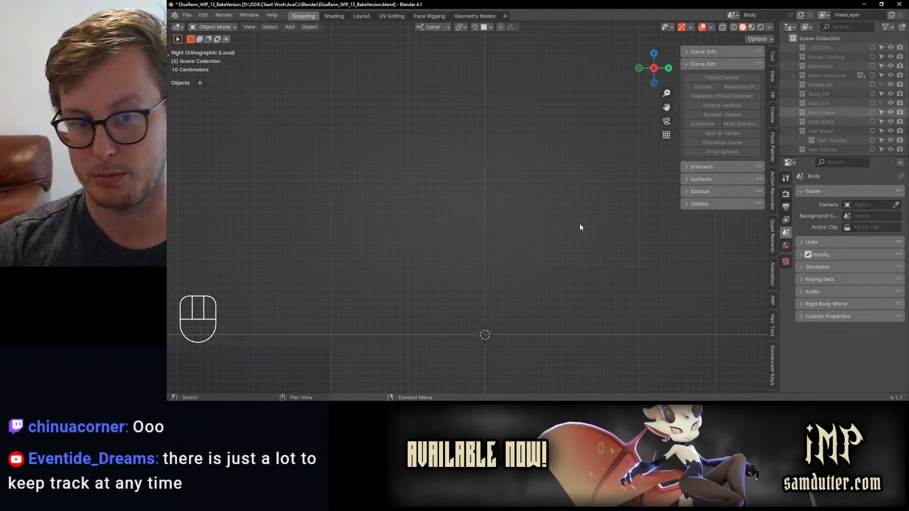
pyautogui.click(489, 233)
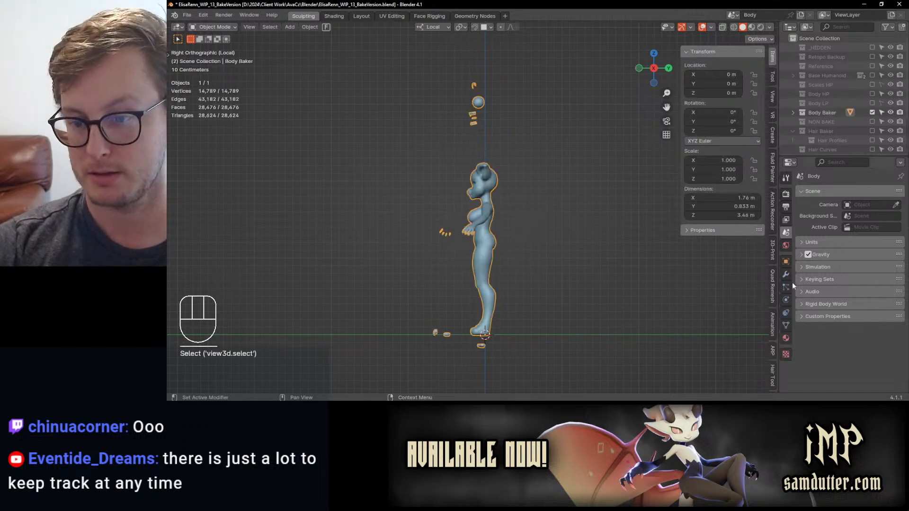
pyautogui.click(786, 274)
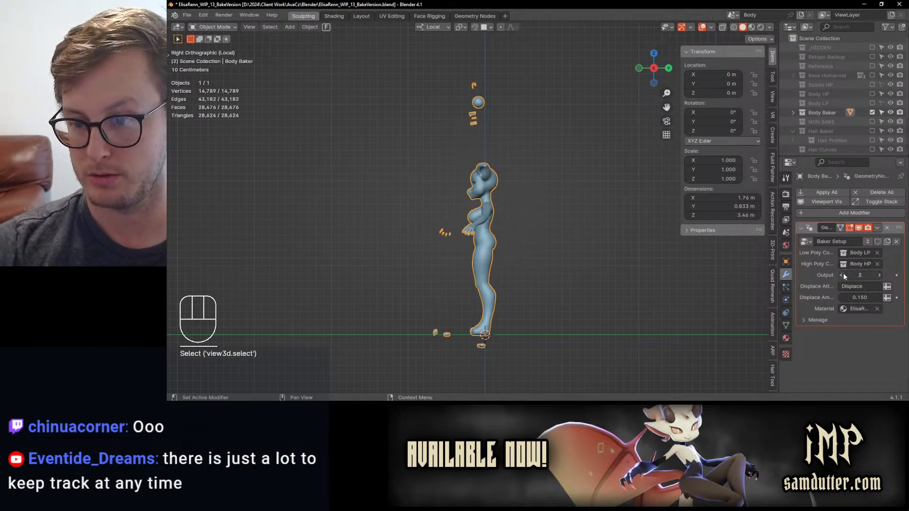
# Export the selected baker object as FBX, overwriting ElisaRenn_Body_HP.fbx in the Bakes folder.
pyautogui.press('q')
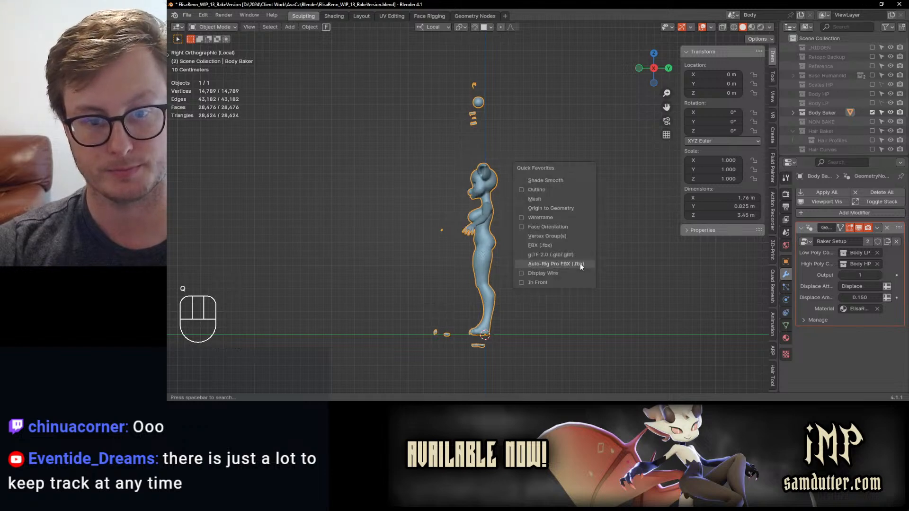
pyautogui.click(550, 246)
pyautogui.click(738, 74)
pyautogui.click(312, 320)
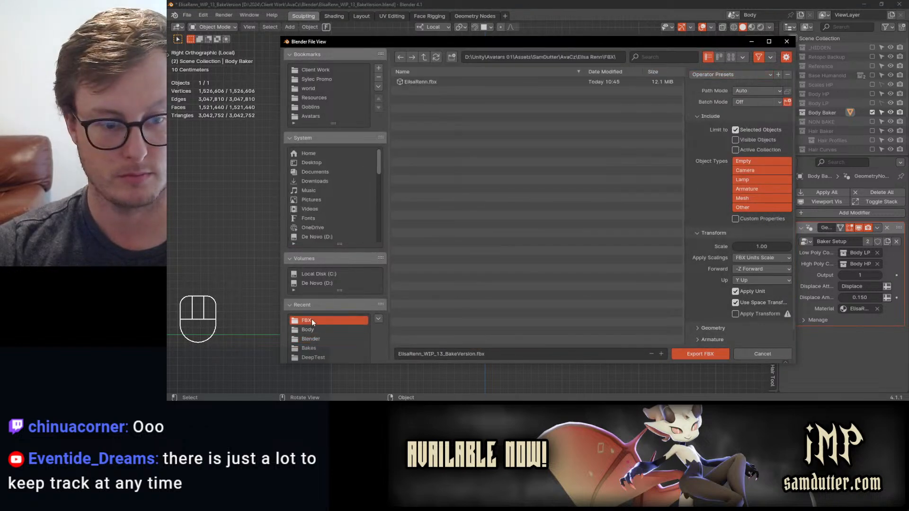
pyautogui.click(314, 348)
pyautogui.click(451, 97)
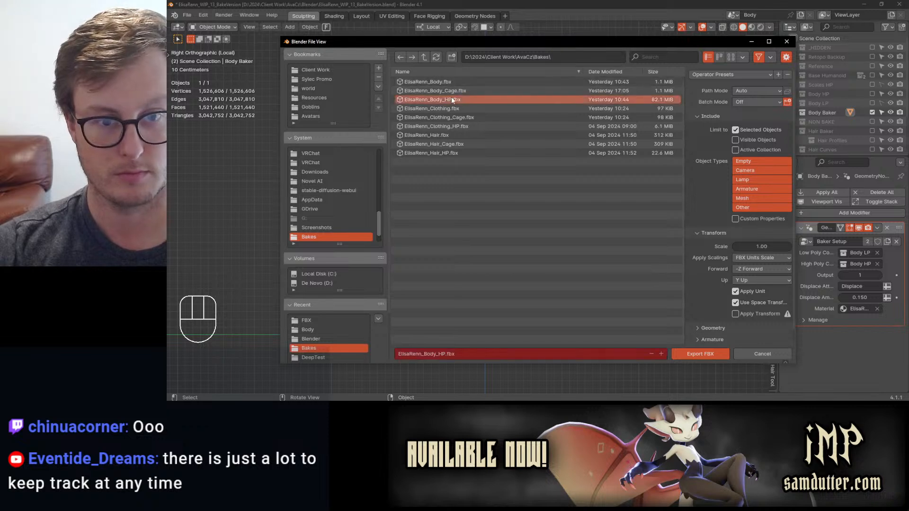
pyautogui.click(696, 352)
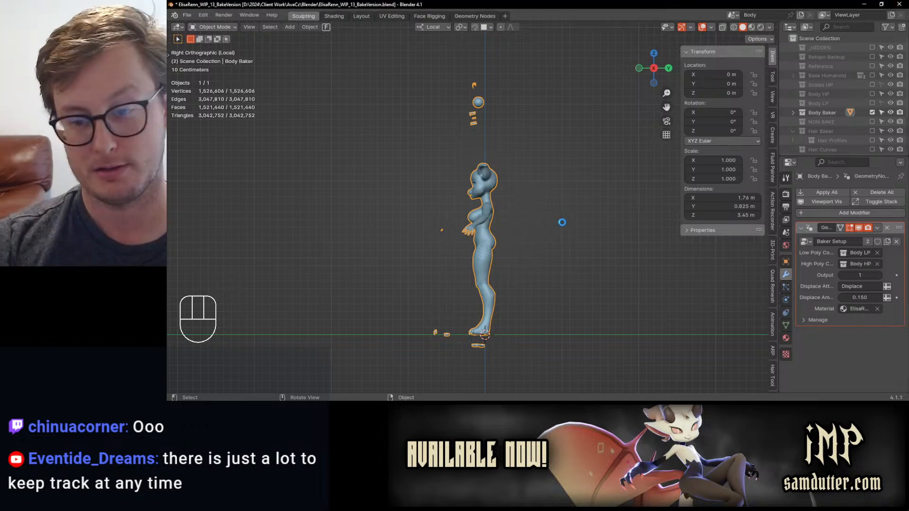
# Save the Blender file, switch to Substance 3D Painter and enter the mesh map baking mode.
pyautogui.hotkey('ctrl', 's')
pyautogui.hotkey('alt', 'Tab')
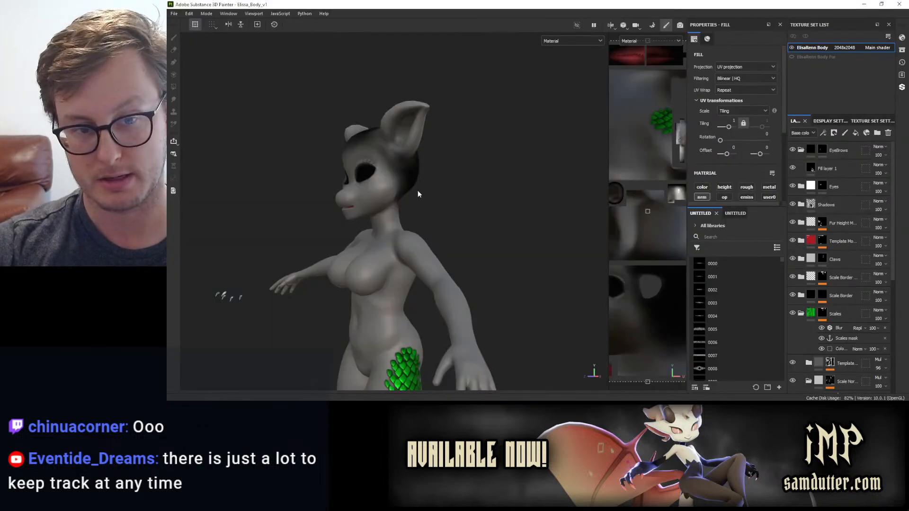
pyautogui.scroll(-3, 426, 184)
pyautogui.keyDown('alt'); pyautogui.moveTo(442, 179); pyautogui.dragTo(428, 216); pyautogui.keyUp('alt')
pyautogui.click(205, 14)
pyautogui.click(222, 31)
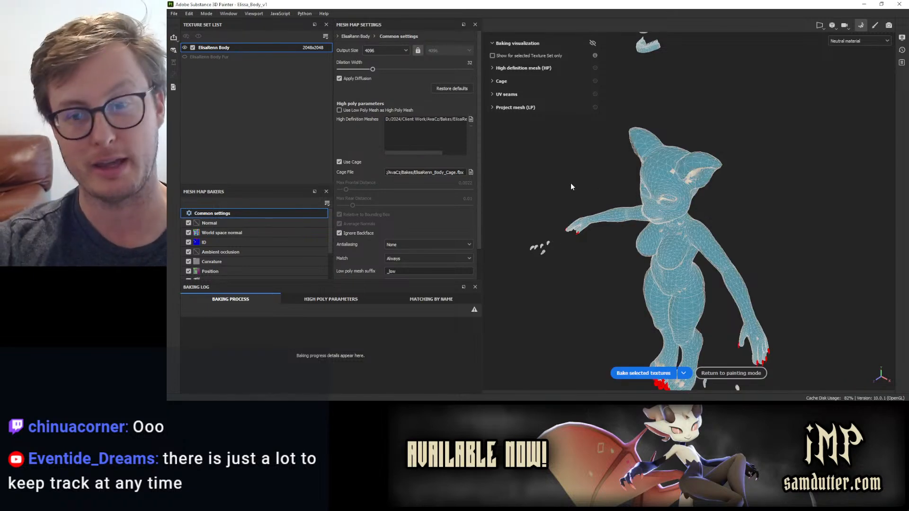
# Examine how the high-poly body and cage overlap around the head, ears, neck, toes and separated parts in the baking preview.
pyautogui.scroll(3, 752, 195)
pyautogui.keyDown('alt'); pyautogui.moveTo(747, 269); pyautogui.dragTo(728, 203); pyautogui.keyUp('alt')
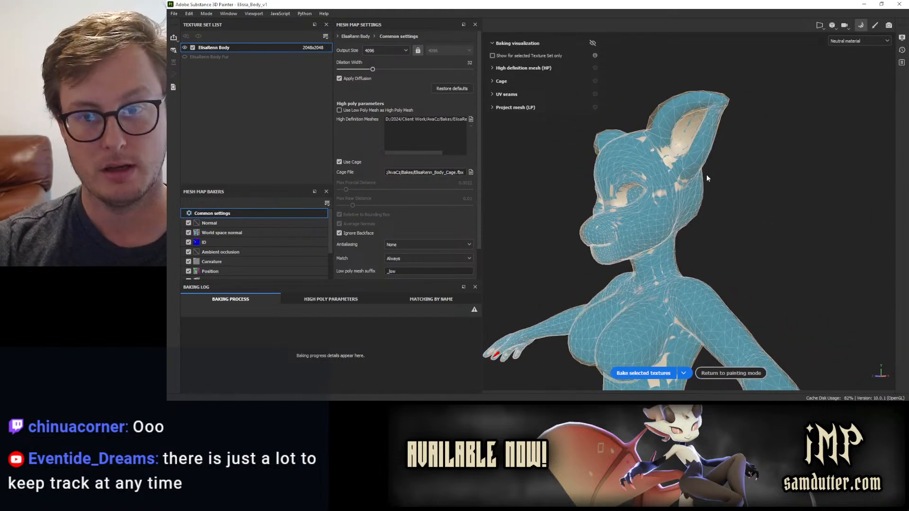
pyautogui.scroll(5, 706, 174)
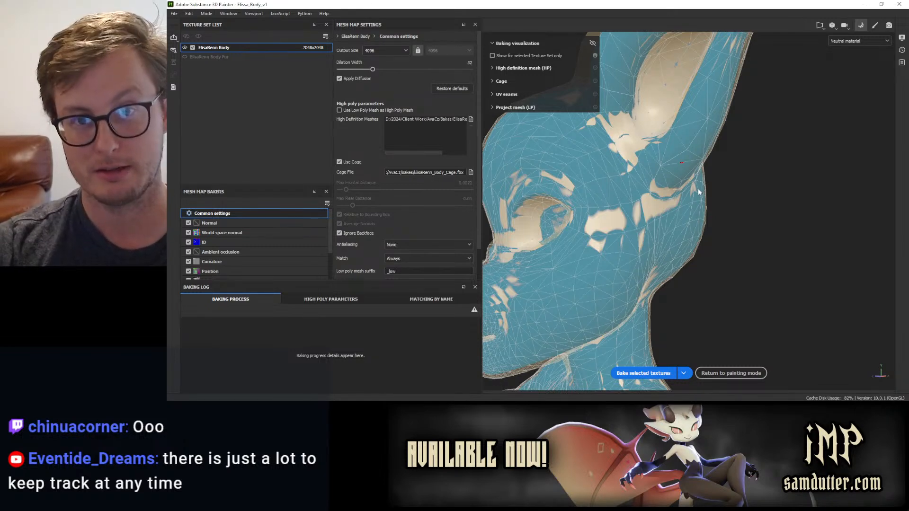
pyautogui.keyDown('alt'); pyautogui.moveTo(702, 189); pyautogui.dragTo(744, 164); pyautogui.keyUp('alt')
pyautogui.scroll(-4, 761, 180)
pyautogui.scroll(3, 743, 213)
pyautogui.keyDown('alt'); pyautogui.moveTo(743, 250); pyautogui.dragTo(666, 315, button='middle'); pyautogui.keyUp('alt')
pyautogui.keyDown('alt'); pyautogui.moveTo(695, 213); pyautogui.dragTo(722, 204); pyautogui.keyUp('alt')
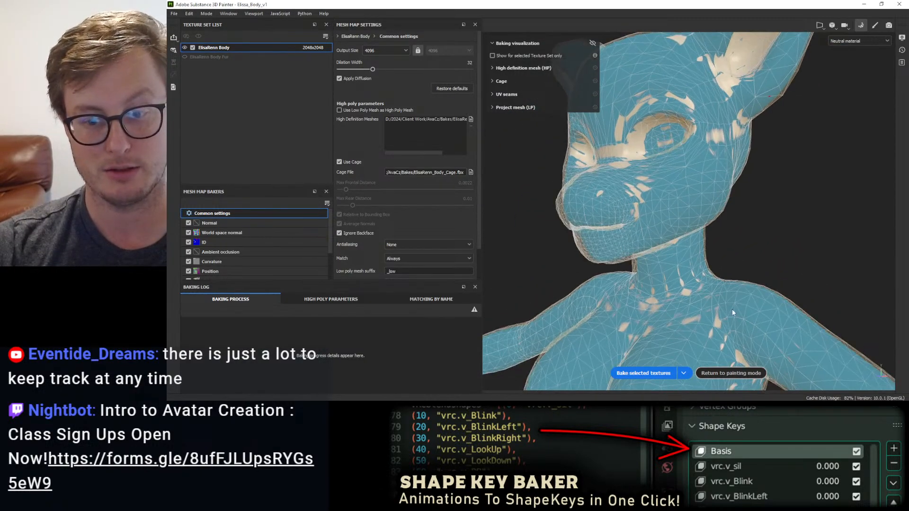
pyautogui.scroll(-10, 727, 252)
pyautogui.keyDown('alt'); pyautogui.moveTo(729, 249); pyautogui.dragTo(712, 279); pyautogui.keyUp('alt')
pyautogui.keyDown('alt'); pyautogui.moveTo(712, 279); pyautogui.dragTo(691, 217, button='middle'); pyautogui.keyUp('alt')
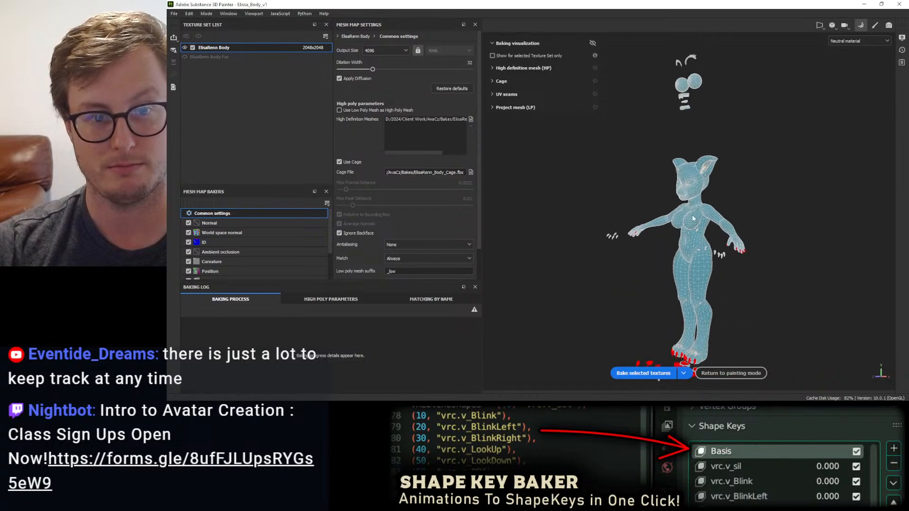
pyautogui.keyDown('alt'); pyautogui.moveTo(679, 313); pyautogui.dragTo(699, 238); pyautogui.keyUp('alt')
pyautogui.scroll(5, 700, 237)
pyautogui.scroll(5, 644, 339)
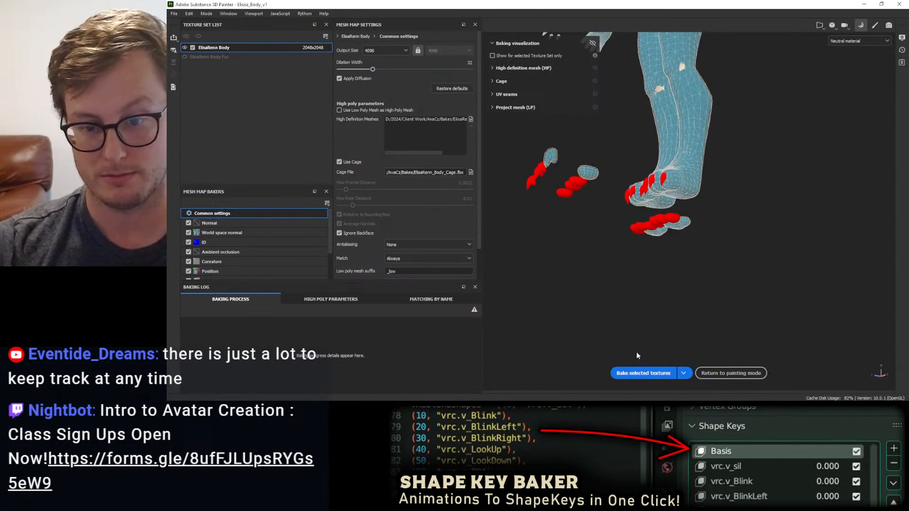
# Bake the selected mesh maps for the ElisaRenn Body texture set, return to painting mode and check the eye area.
pyautogui.click(644, 373)
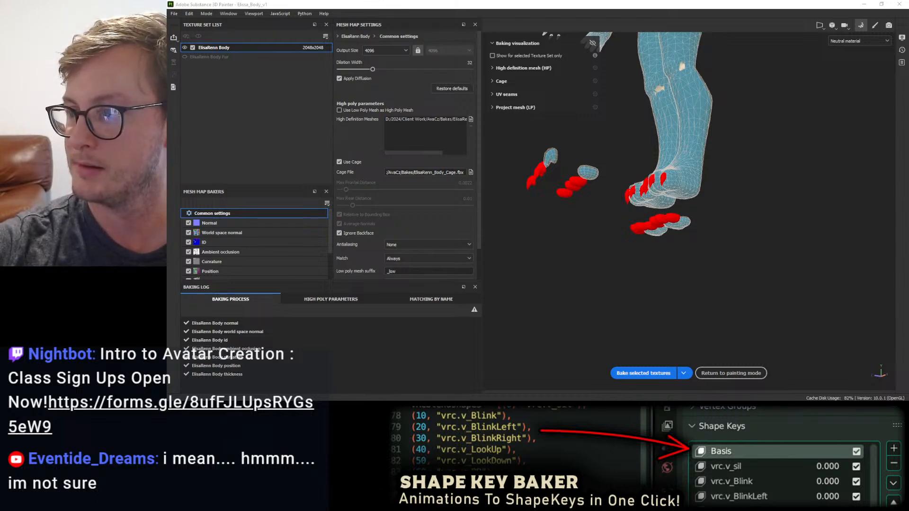
pyautogui.click(746, 374)
pyautogui.keyDown('alt'); pyautogui.moveTo(413, 127); pyautogui.dragTo(380, 152, button='middle'); pyautogui.keyUp('alt')
pyautogui.keyDown('alt'); pyautogui.moveTo(381, 152); pyautogui.dragTo(437, 92); pyautogui.keyUp('alt')
pyautogui.keyDown('alt'); pyautogui.moveTo(437, 91); pyautogui.dragTo(423, 163, button='middle'); pyautogui.keyUp('alt')
pyautogui.keyDown('alt'); pyautogui.moveTo(423, 163); pyautogui.dragTo(409, 199); pyautogui.keyUp('alt')
pyautogui.scroll(5, 410, 199)
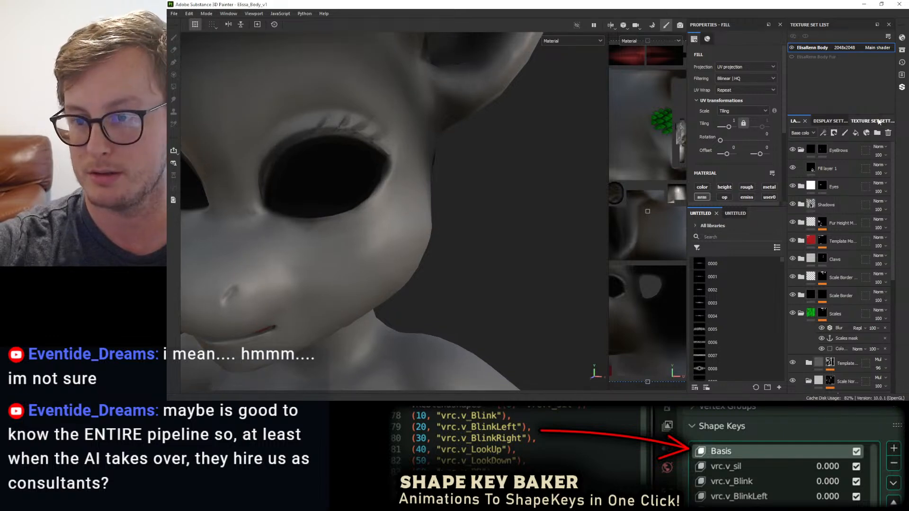
# Remove the normal and ambient occlusion maps from the texture set's mesh maps, then return to the layer stack.
pyautogui.click(862, 121)
pyautogui.scroll(-2, 870, 206)
pyautogui.click(884, 173)
pyautogui.click(884, 224)
pyautogui.click(795, 121)
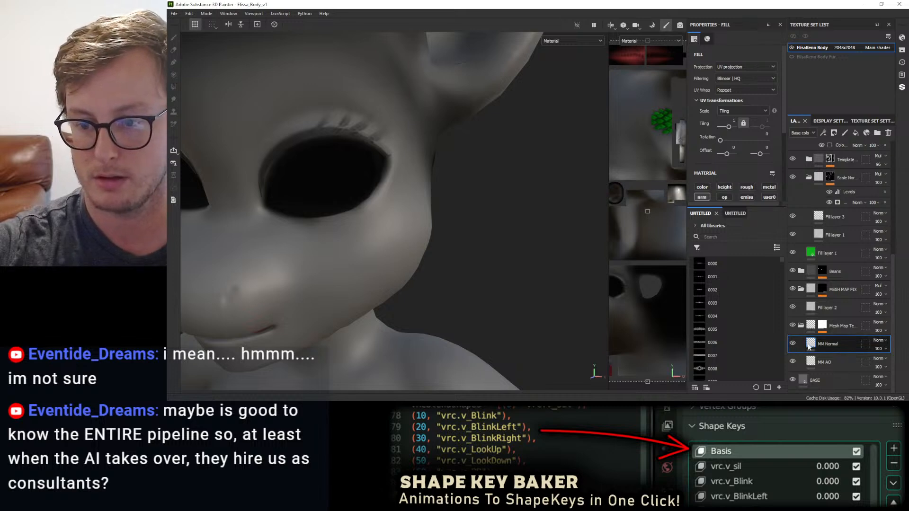
# Assign the baked ElisaRenn Body normal map to the MM Normal fill layer.
pyautogui.scroll(-4, 727, 197)
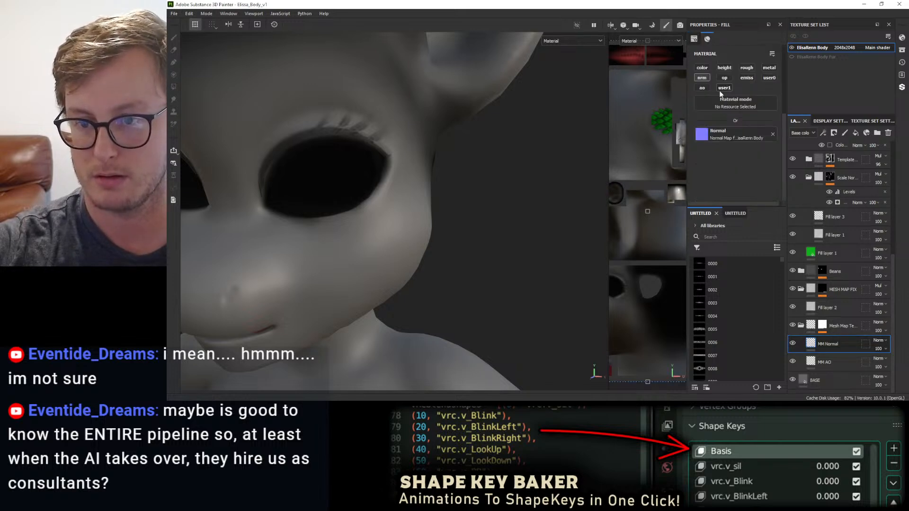
pyautogui.click(733, 129)
pyautogui.write('elisa')
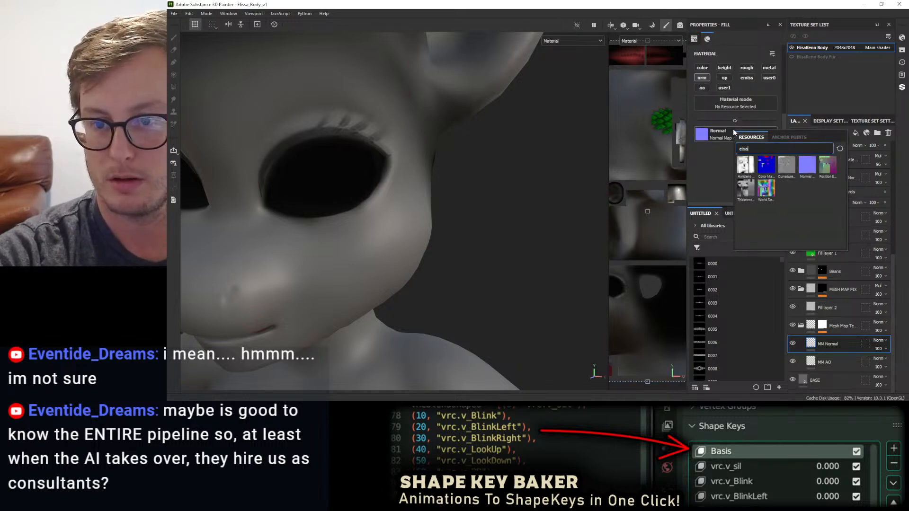
pyautogui.click(809, 168)
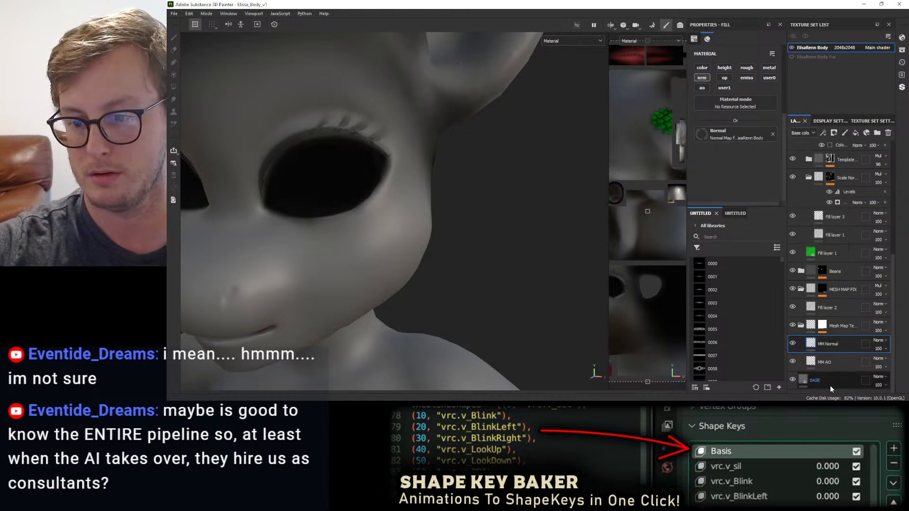
# Assign the baked ElisaRenn Body ambient occlusion map to the MM AO fill layer and save the project.
pyautogui.click(813, 362)
pyautogui.click(720, 139)
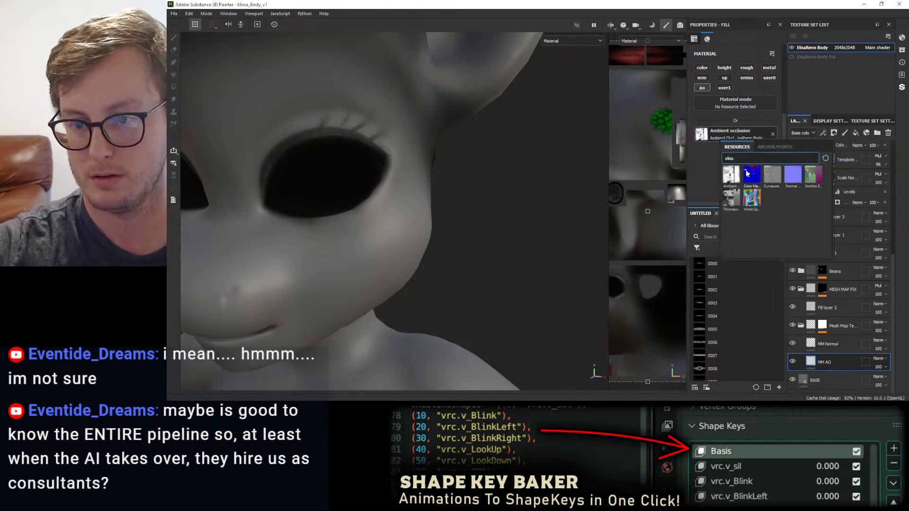
pyautogui.click(732, 175)
pyautogui.scroll(-5, 415, 190)
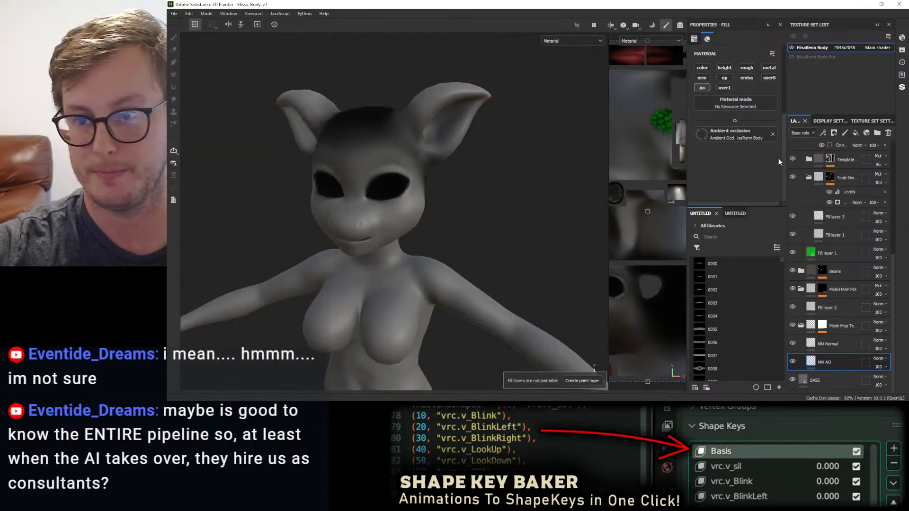
pyautogui.keyDown('alt'); pyautogui.moveTo(450, 183); pyautogui.dragTo(470, 182); pyautogui.keyUp('alt')
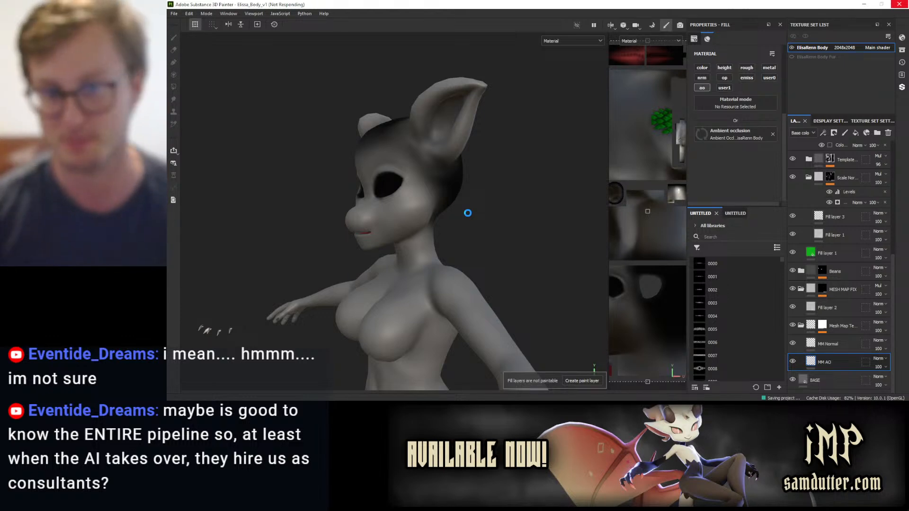
pyautogui.scroll(-3, 534, 193)
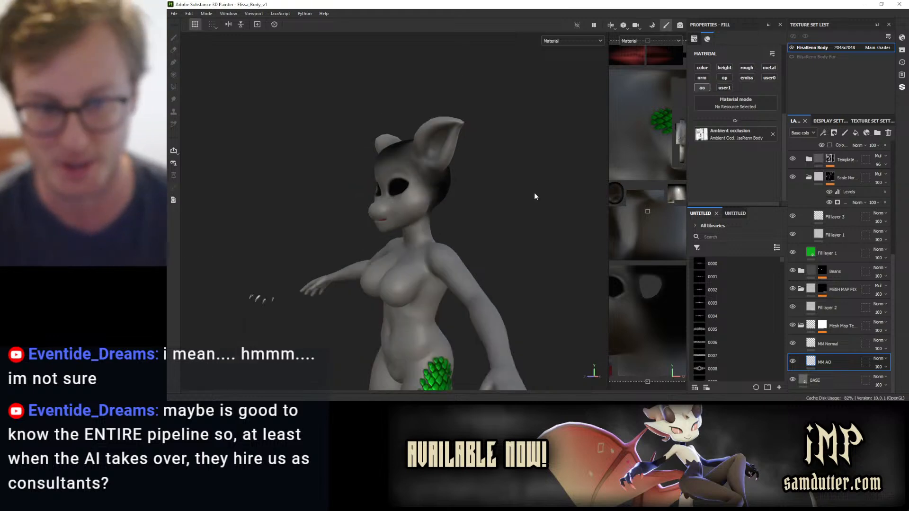
pyautogui.click(534, 193)
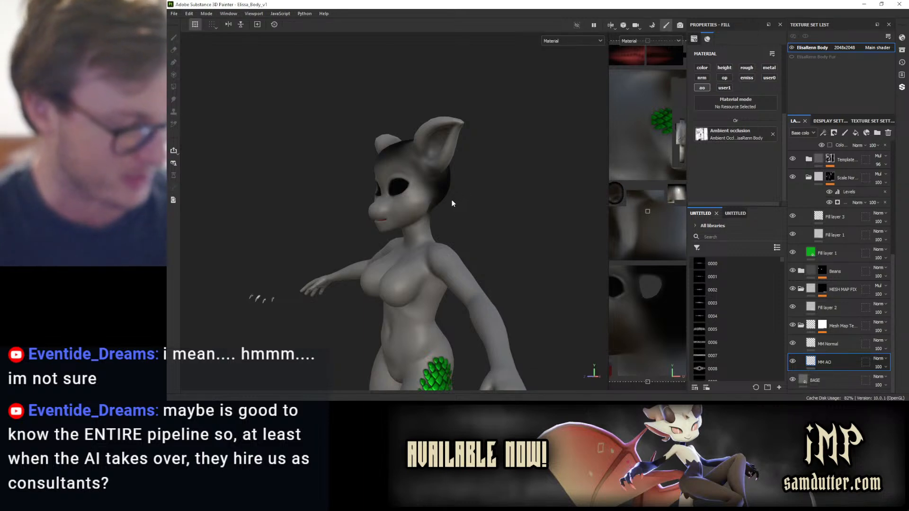
pyautogui.moveTo(453, 194)
pyautogui.keyDown('alt'); pyautogui.mouseDown()
pyautogui.moveTo(390, 169)
pyautogui.moveTo(470, 194)
pyautogui.mouseUp(); pyautogui.keyUp('alt')
pyautogui.hotkey('alt', 'Tab')
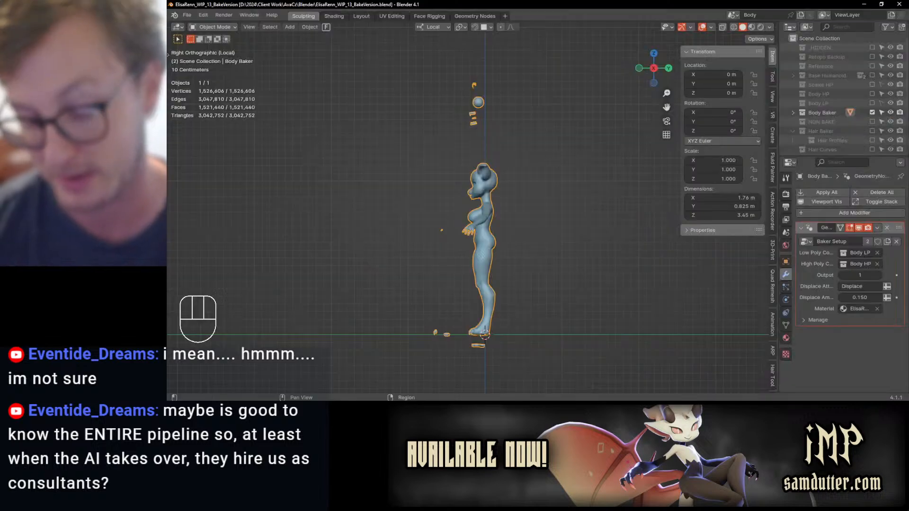
pyautogui.hotkey('alt', 'Tab')
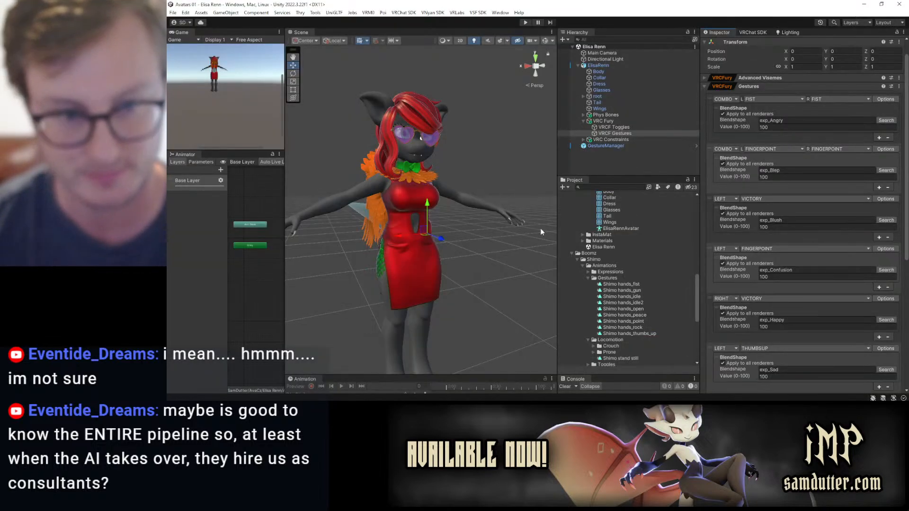
pyautogui.hotkey('alt', 'Tab')
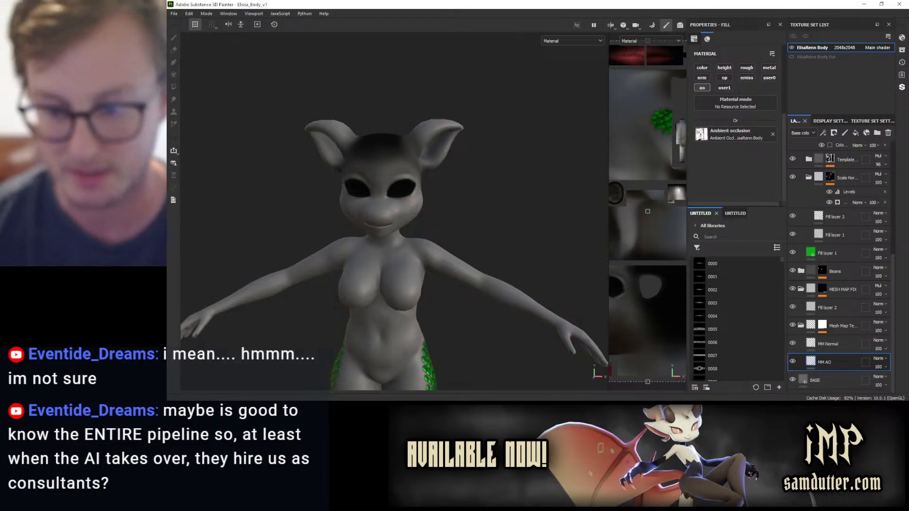
pyautogui.hotkey('alt', 'Tab')
pyautogui.hotkey('alt', 'Tab')
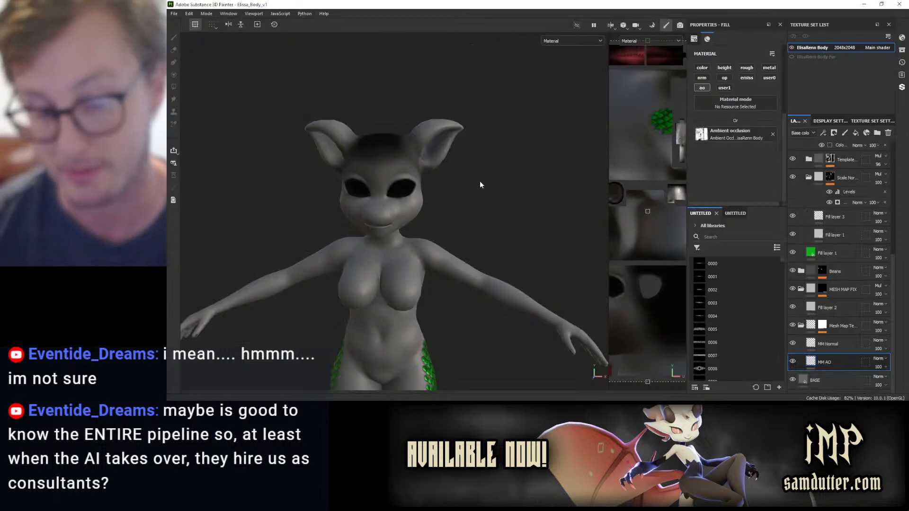
# Export the ElisaRenn Body textures and save the export settings.
pyautogui.click(174, 14)
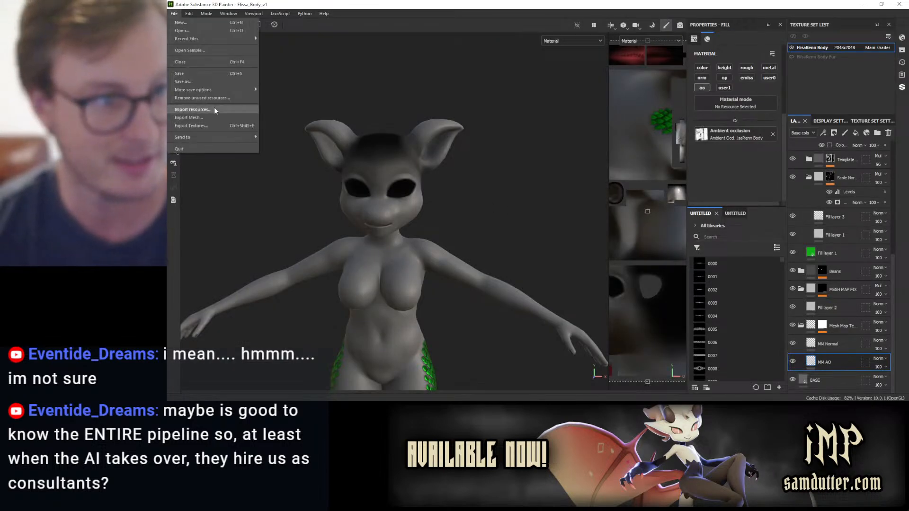
pyautogui.click(229, 124)
pyautogui.click(716, 342)
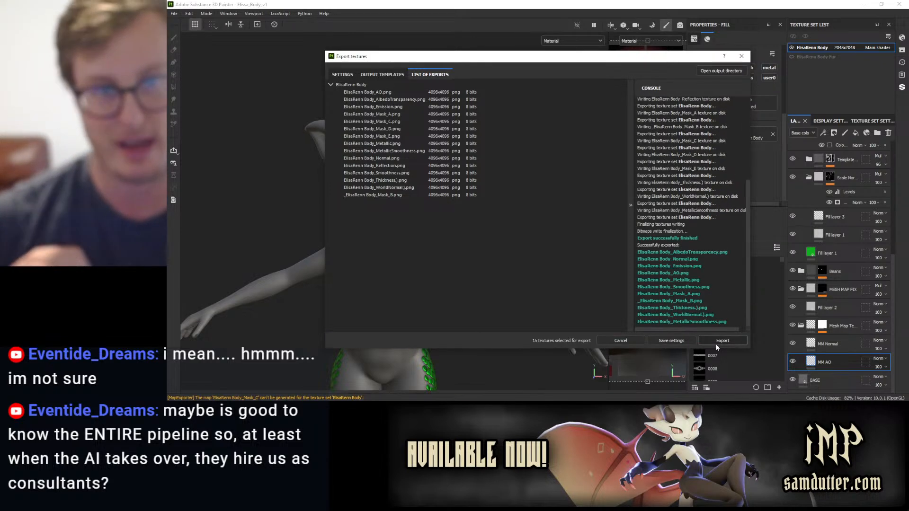
pyautogui.click(680, 343)
# Switch to Unity and examine the avatar's face, hair, ears and eyelashes with the reimported body textures.
pyautogui.hotkey('alt', 'Tab')
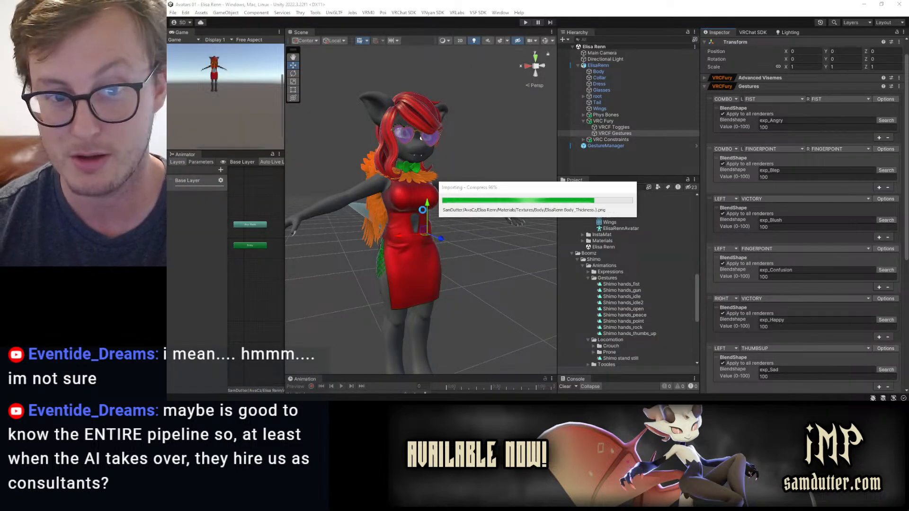
pyautogui.scroll(3, 444, 166)
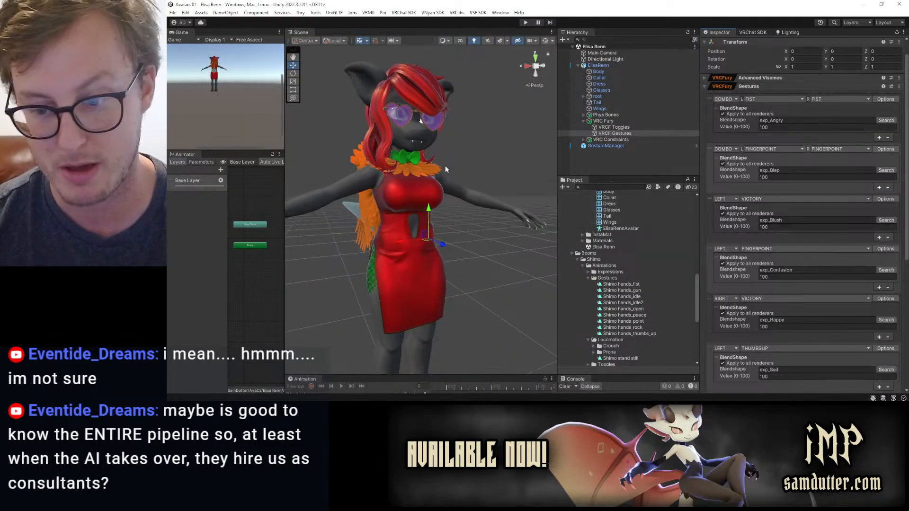
pyautogui.keyDown('alt'); pyautogui.moveTo(442, 136); pyautogui.dragTo(421, 121); pyautogui.keyUp('alt')
pyautogui.moveTo(421, 121); pyautogui.dragTo(414, 180, button='middle')
pyautogui.scroll(2, 414, 181)
pyautogui.moveTo(413, 181)
pyautogui.keyDown('alt'); pyautogui.mouseDown()
pyautogui.moveTo(409, 190)
pyautogui.moveTo(426, 182)
pyautogui.mouseUp(); pyautogui.keyUp('alt')
pyautogui.scroll(5, 410, 191)
pyautogui.scroll(-2, 411, 194)
pyautogui.scroll(-3, 426, 182)
pyautogui.keyDown('alt'); pyautogui.moveTo(467, 204); pyautogui.dragTo(341, 207); pyautogui.keyUp('alt')
pyautogui.scroll(4, 428, 213)
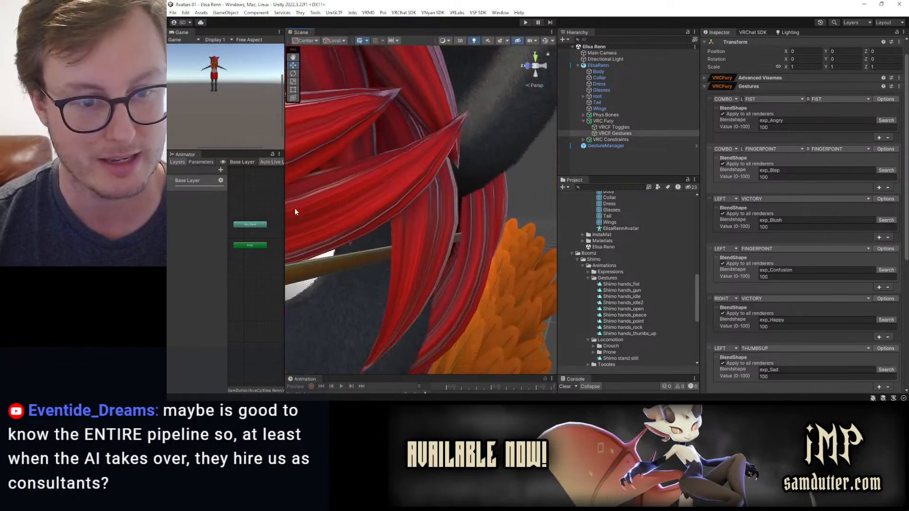
pyautogui.keyDown('alt'); pyautogui.moveTo(328, 175); pyautogui.dragTo(473, 220); pyautogui.keyUp('alt')
pyautogui.scroll(-3, 445, 148)
pyautogui.scroll(5, 473, 222)
pyautogui.moveTo(473, 223); pyautogui.dragTo(455, 219, button='middle')
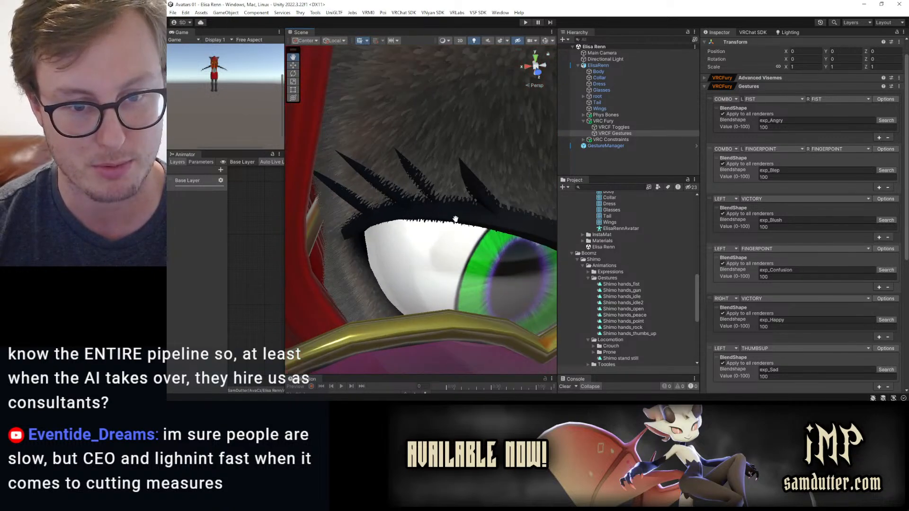
pyautogui.keyDown('alt'); pyautogui.moveTo(456, 222); pyautogui.dragTo(498, 166); pyautogui.keyUp('alt')
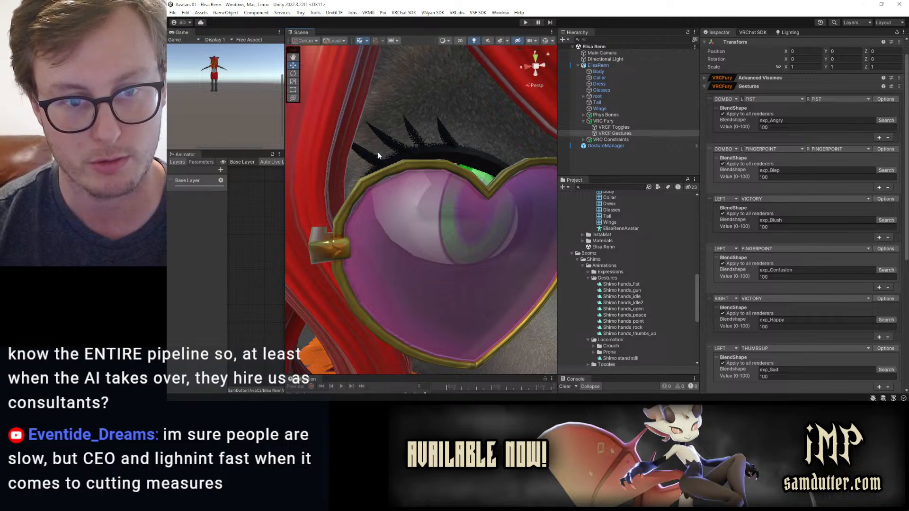
# Switch back to Substance 3D Painter, select the upper Paint effect in the Fur Height mask and display the User1 channel.
pyautogui.hotkey('alt', 'Tab')
pyautogui.keyDown('alt'); pyautogui.moveTo(371, 133); pyautogui.dragTo(422, 146); pyautogui.keyUp('alt')
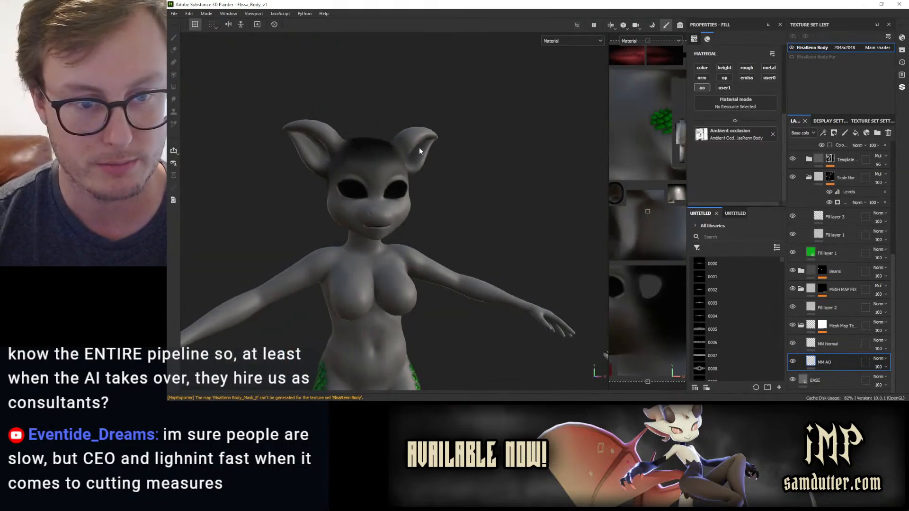
pyautogui.keyDown('alt'); pyautogui.moveTo(423, 146); pyautogui.dragTo(586, 167, button='right'); pyautogui.keyUp('alt')
pyautogui.scroll(5, 833, 180)
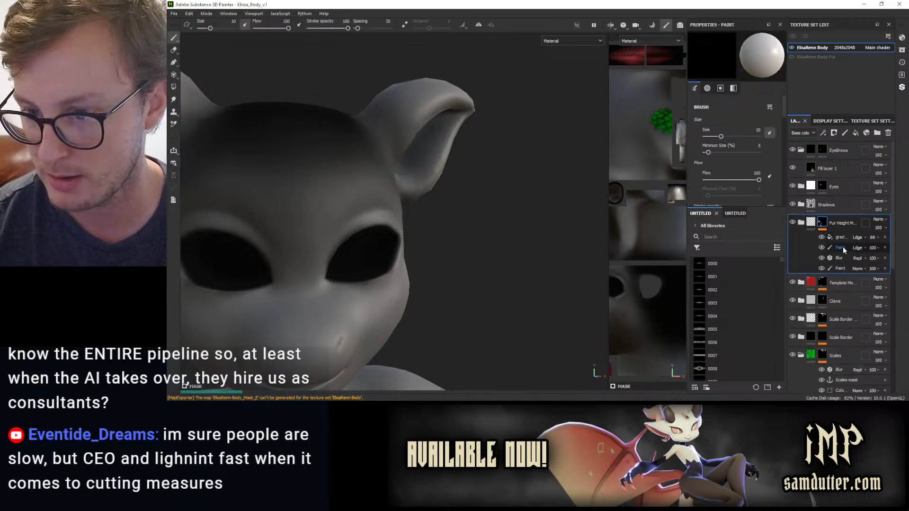
pyautogui.click(843, 247)
pyautogui.moveTo(403, 203)
pyautogui.keyDown('alt'); pyautogui.mouseDown()
pyautogui.moveTo(437, 181)
pyautogui.moveTo(454, 187)
pyautogui.mouseUp(); pyautogui.keyUp('alt')
pyautogui.click(572, 41)
pyautogui.click(552, 51)
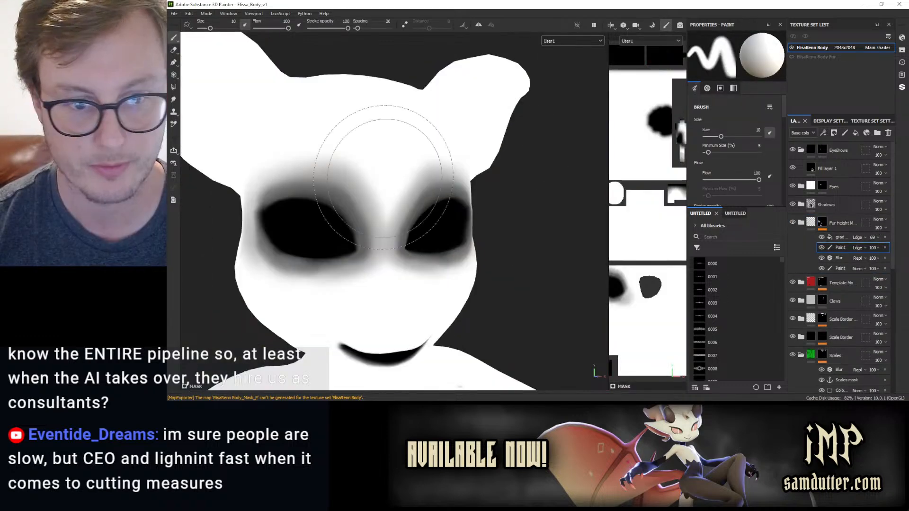
# Shrink the brush for work around the eyes and return the viewport display to the User1 channel.
pyautogui.scroll(1, 335, 198)
pyautogui.keyDown('ctrl'); pyautogui.moveTo(335, 198); pyautogui.dragTo(314, 184, button='right'); pyautogui.keyUp('ctrl')
pyautogui.press('d')
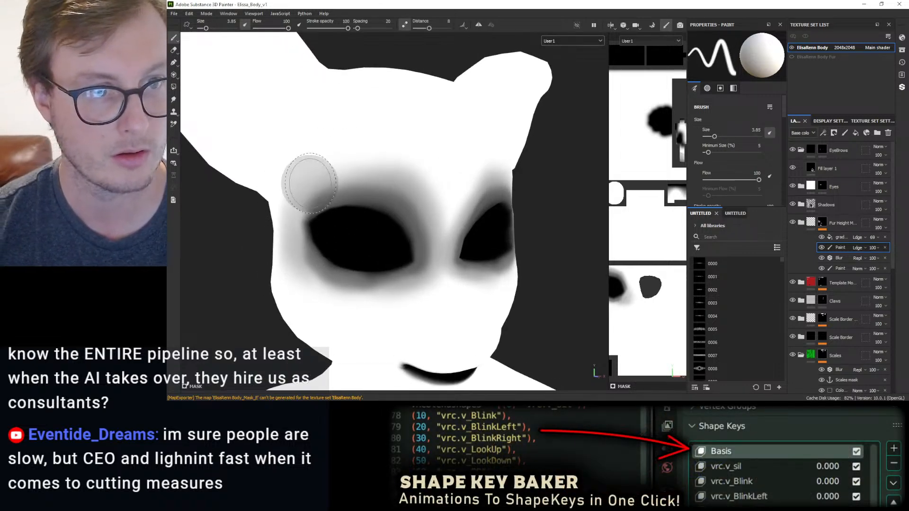
pyautogui.press('b')
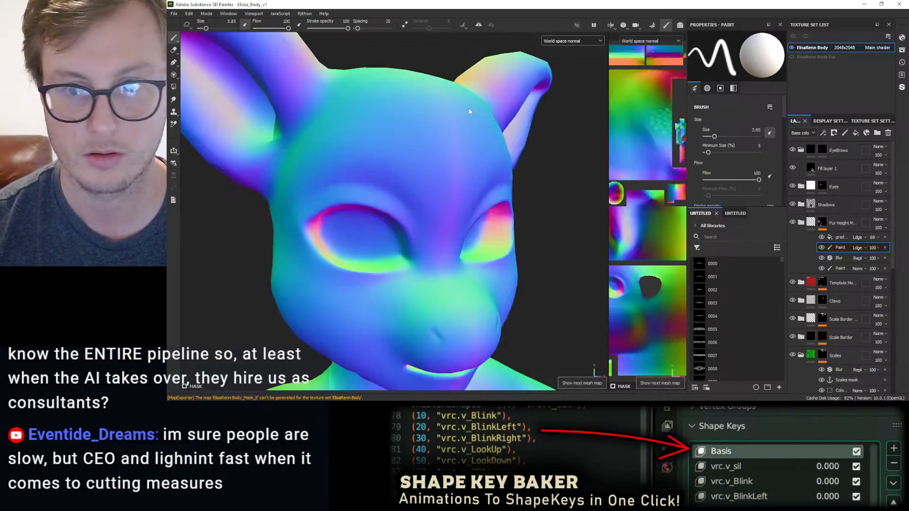
pyautogui.click(574, 42)
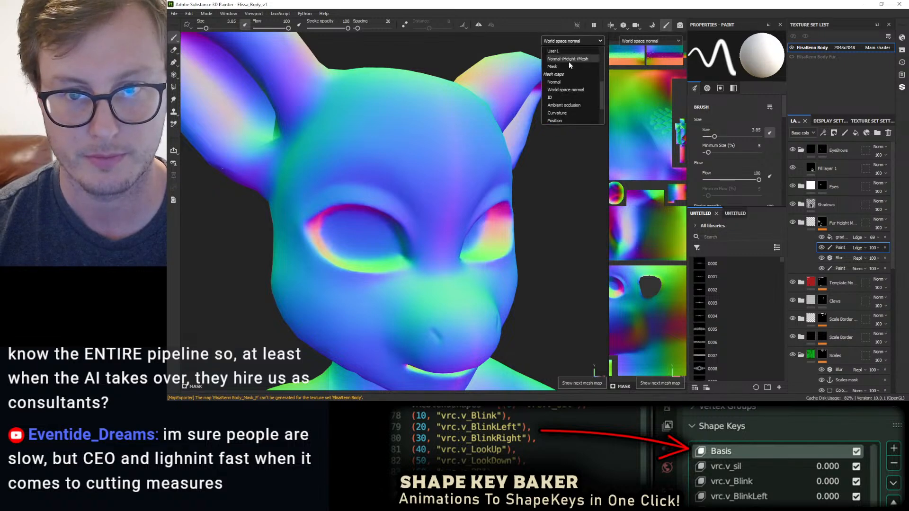
pyautogui.click(556, 51)
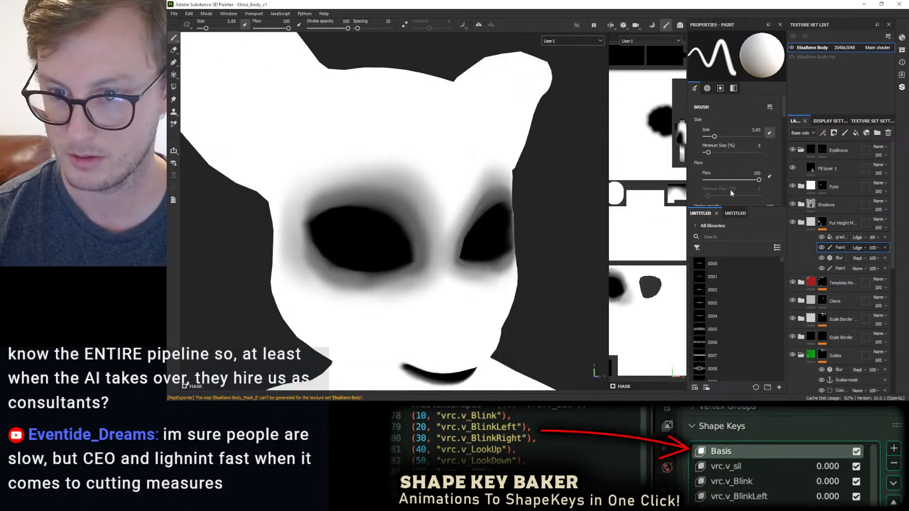
# Try full-opacity black and white strokes on the fur height mask above the eye, and undo the white stroke.
pyautogui.click(695, 141)
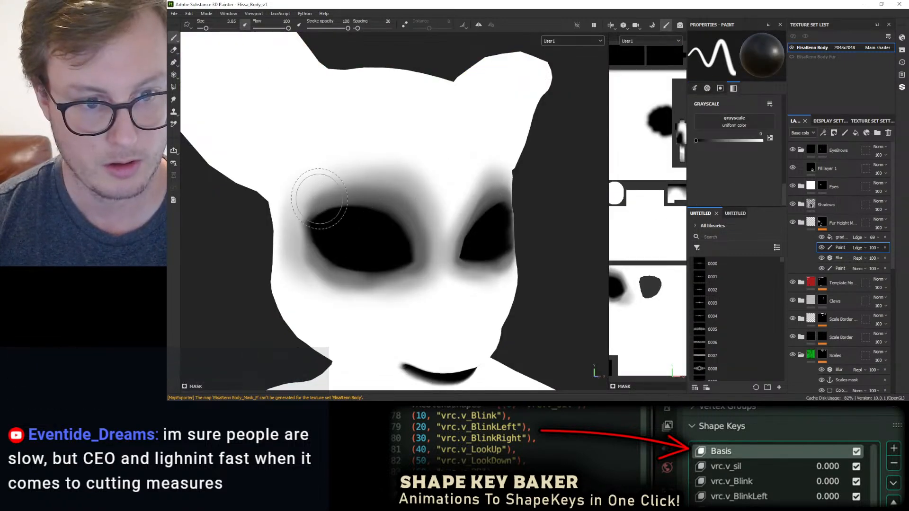
pyautogui.moveTo(350, 184); pyautogui.dragTo(388, 192)
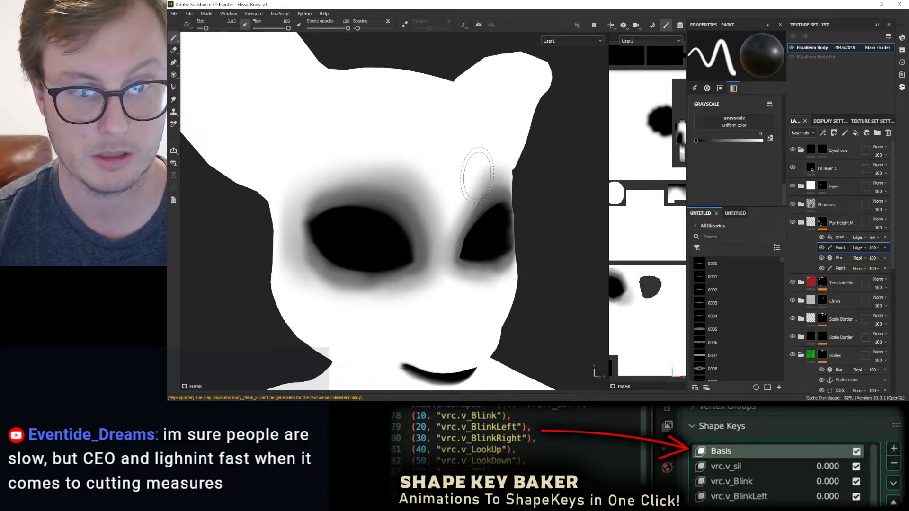
pyautogui.scroll(3, 750, 141)
pyautogui.scroll(4, 751, 143)
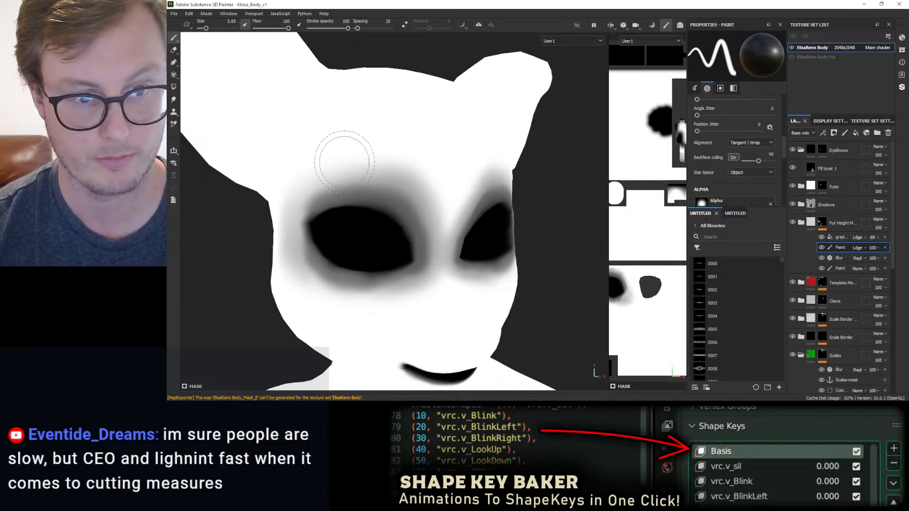
pyautogui.press('x')
pyautogui.moveTo(399, 158); pyautogui.dragTo(387, 170)
pyautogui.hotkey('ctrl', 'z')
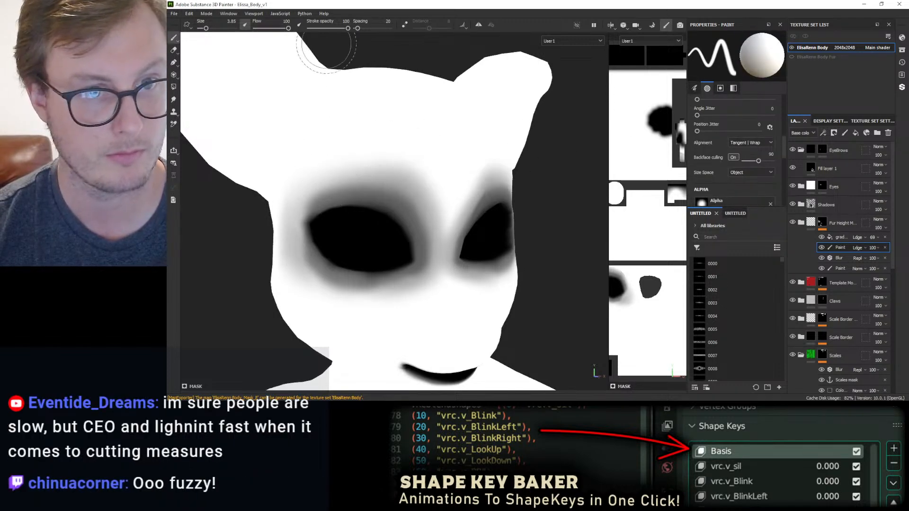
# Paint the fur height mask around the upper eye with white at 38 stroke opacity and soften it with black at 11.
pyautogui.click(324, 29)
pyautogui.moveTo(299, 194)
pyautogui.mouseDown()
pyautogui.moveTo(315, 203)
pyautogui.moveTo(359, 194)
pyautogui.moveTo(401, 210)
pyautogui.moveTo(406, 233)
pyautogui.moveTo(361, 199)
pyautogui.moveTo(316, 214)
pyautogui.mouseUp()
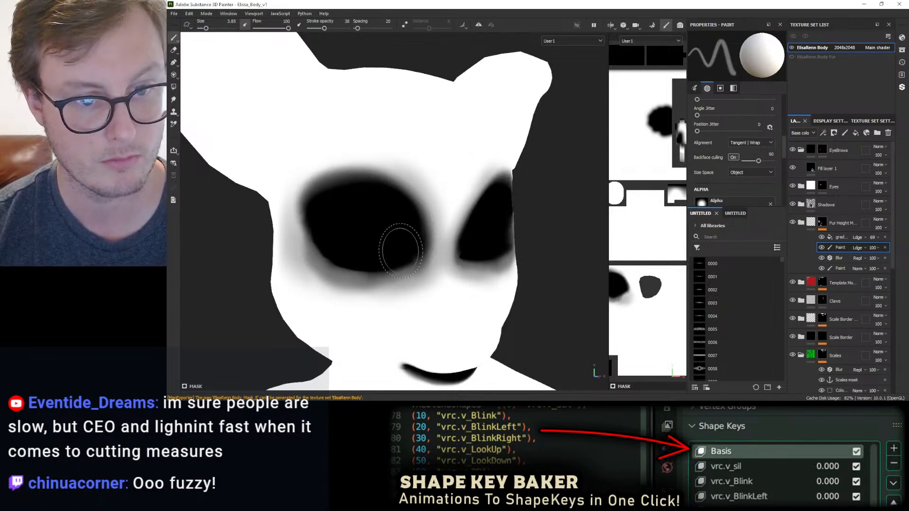
pyautogui.moveTo(324, 29); pyautogui.dragTo(314, 29)
pyautogui.moveTo(310, 200)
pyautogui.mouseDown()
pyautogui.moveTo(371, 205)
pyautogui.moveTo(410, 241)
pyautogui.moveTo(375, 203)
pyautogui.moveTo(310, 202)
pyautogui.moveTo(398, 211)
pyautogui.moveTo(375, 208)
pyautogui.moveTo(377, 201)
pyautogui.moveTo(382, 209)
pyautogui.moveTo(334, 197)
pyautogui.moveTo(306, 210)
pyautogui.mouseUp()
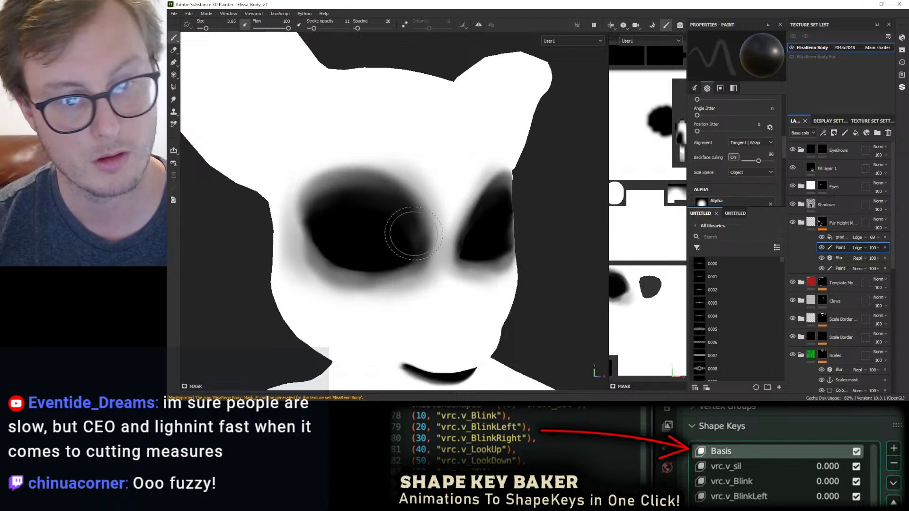
# Build up the mask along the upper eyelid with white at 11 stroke opacity and brush size 1.86.
pyautogui.press('x')
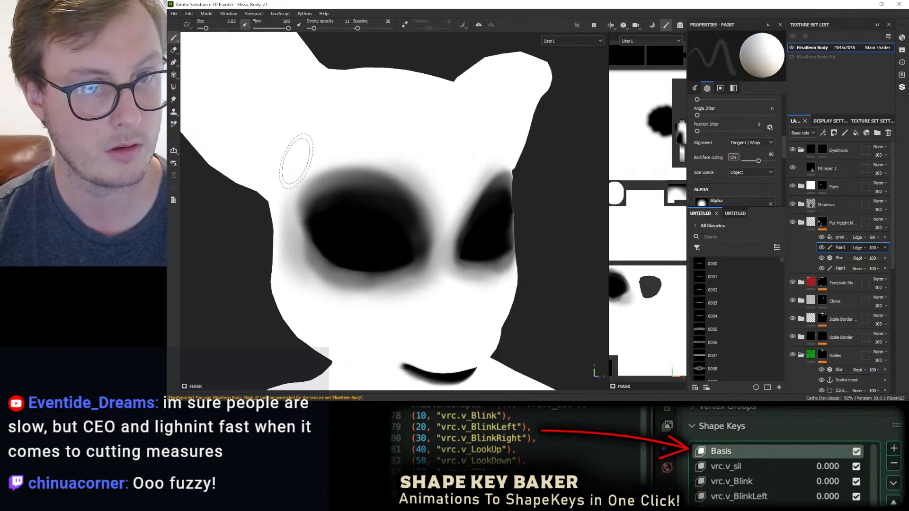
pyautogui.scroll(2, 300, 171)
pyautogui.moveTo(331, 189); pyautogui.dragTo(335, 184)
pyautogui.keyDown('ctrl'); pyautogui.moveTo(335, 184); pyautogui.dragTo(325, 182, button='right'); pyautogui.keyUp('ctrl')
pyautogui.moveTo(320, 193)
pyautogui.mouseDown()
pyautogui.moveTo(386, 187)
pyautogui.moveTo(310, 196)
pyautogui.moveTo(350, 179)
pyautogui.moveTo(323, 192)
pyautogui.mouseUp()
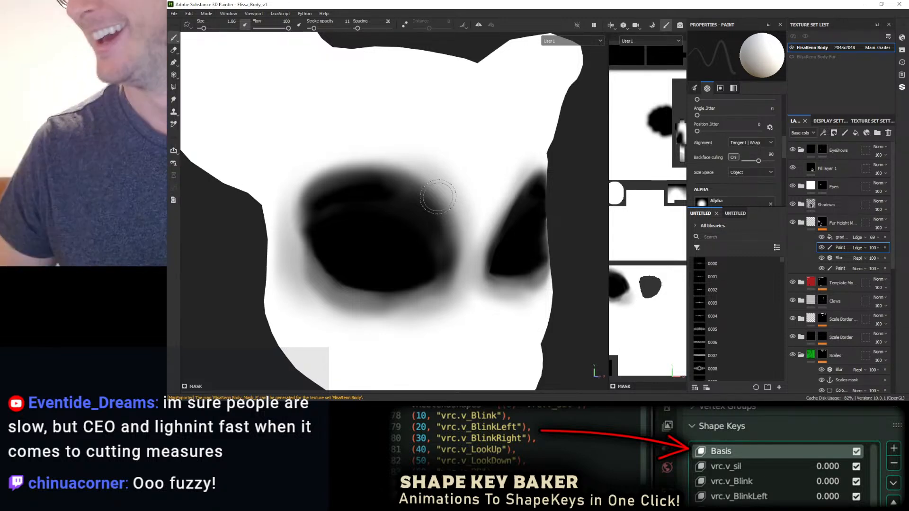
# Export the ElisaRenn Body textures as 4096 px 8-bit PNG files and save the export settings.
pyautogui.click(174, 13)
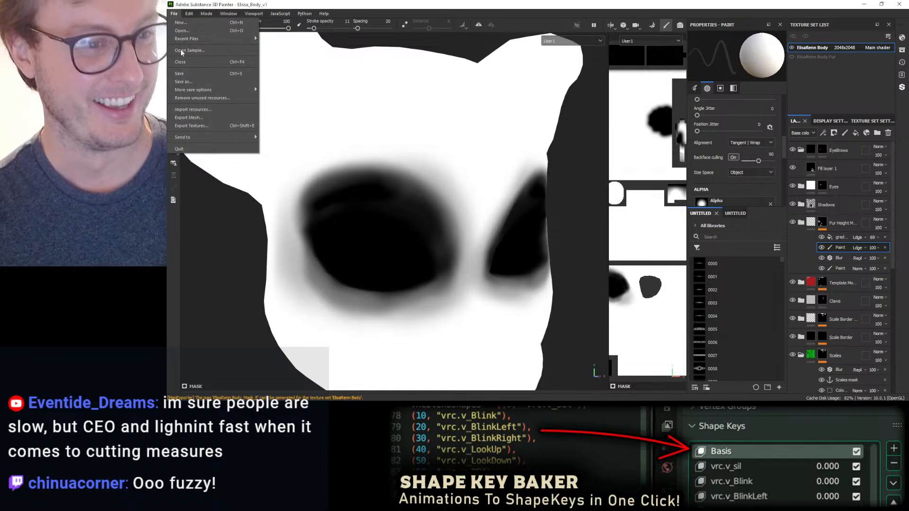
pyautogui.click(208, 127)
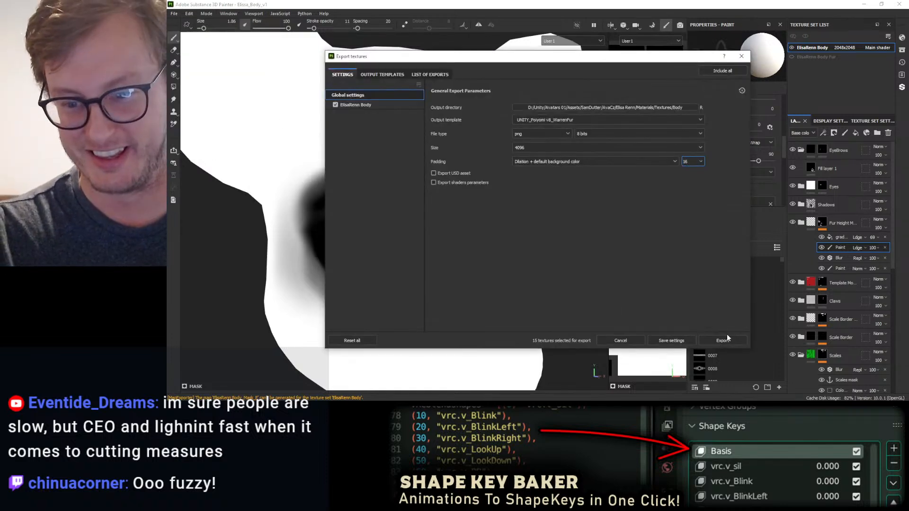
pyautogui.click(729, 336)
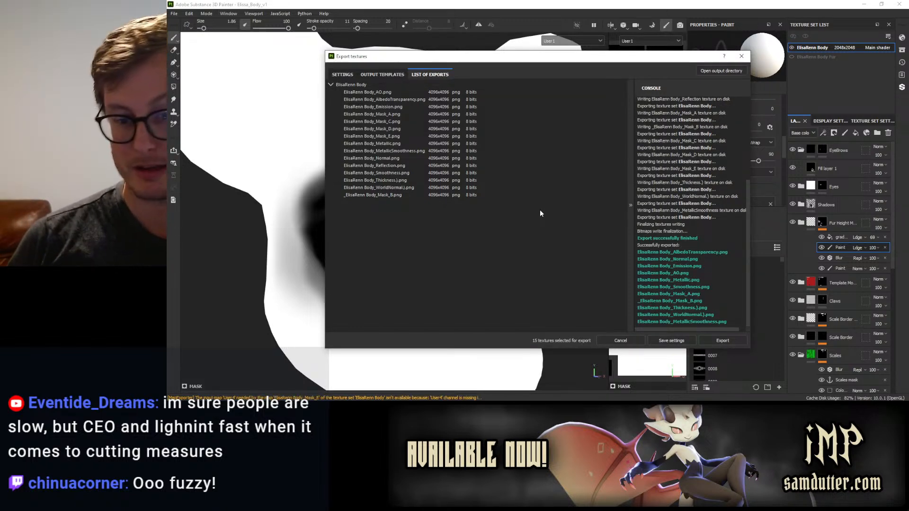
pyautogui.click(669, 343)
# Check the avatar's eye in Unity, return to Substance 3D Painter and soften the upper eyelid mask with black at brush size 3.12.
pyautogui.hotkey('alt', 'Tab')
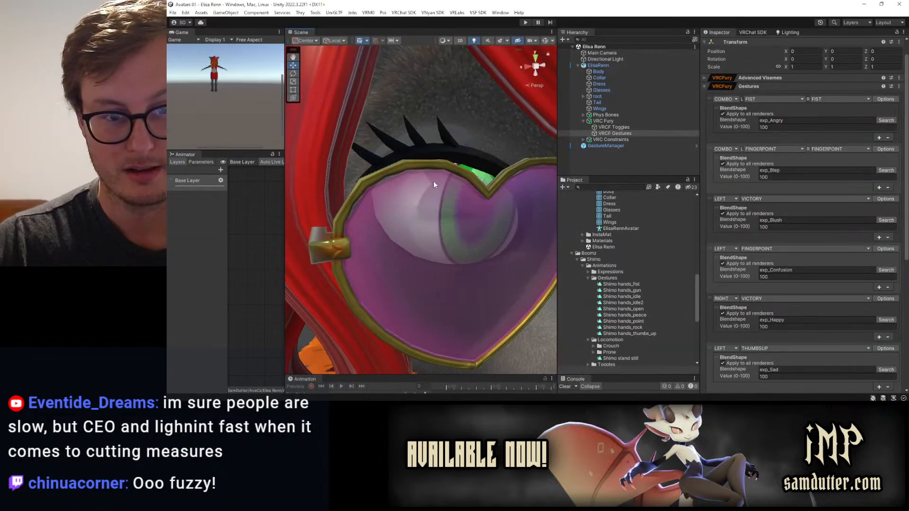
pyautogui.hotkey('alt', 'Tab')
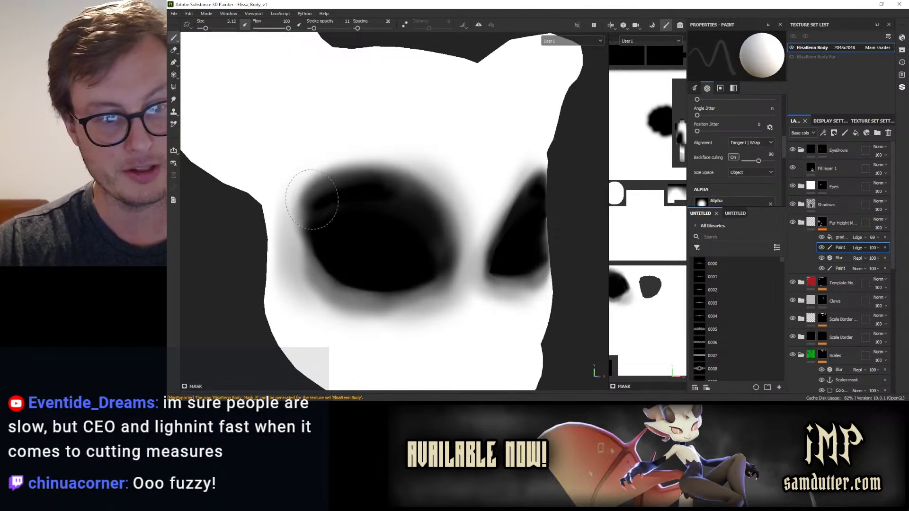
pyautogui.moveTo(376, 185)
pyautogui.mouseDown()
pyautogui.moveTo(383, 187)
pyautogui.moveTo(331, 193)
pyautogui.moveTo(389, 188)
pyautogui.moveTo(308, 203)
pyautogui.moveTo(355, 202)
pyautogui.moveTo(324, 203)
pyautogui.moveTo(332, 200)
pyautogui.mouseUp()
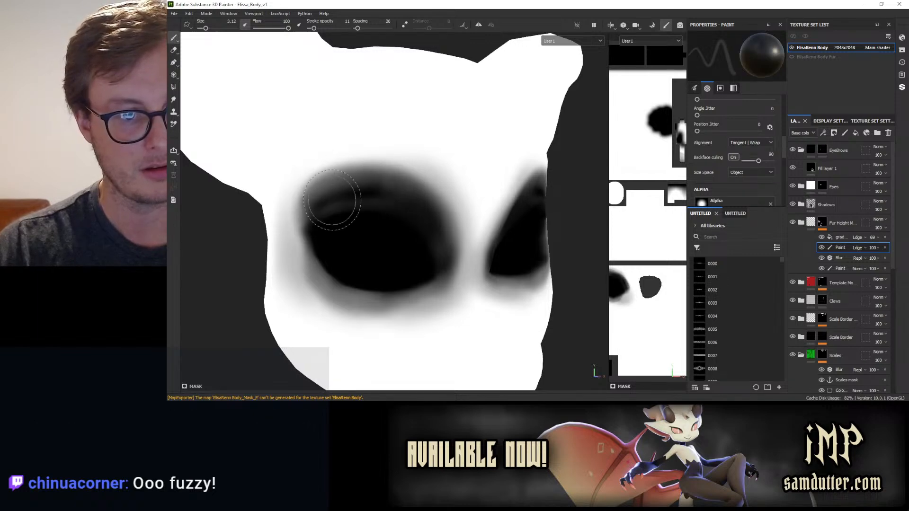
# Smudge the outer part of the mask above the eye with a reduced Smudge brush.
pyautogui.press('5')
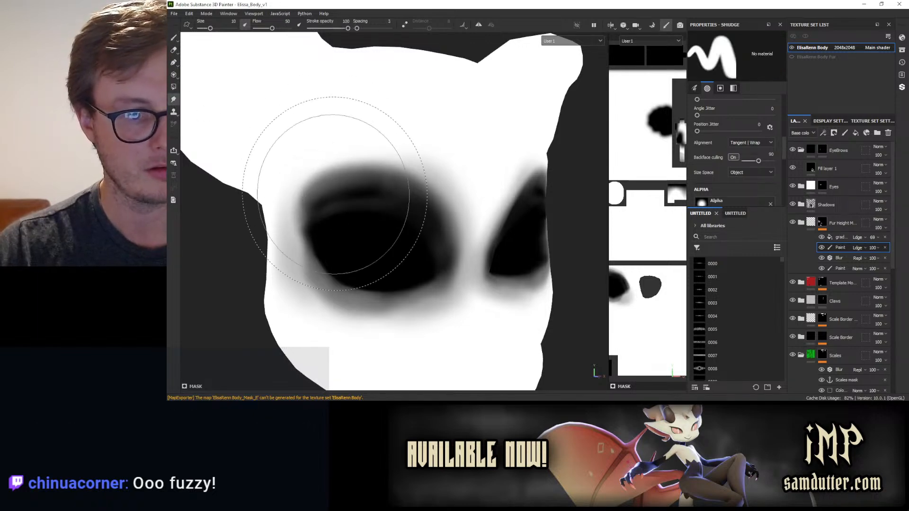
pyautogui.press('[')
pyautogui.press('[')
pyautogui.press('[')
pyautogui.press('[')
pyautogui.press('[')
pyautogui.press('[')
pyautogui.press('[')
pyautogui.press('[')
pyautogui.press('[')
pyautogui.moveTo(338, 195); pyautogui.dragTo(333, 188)
# Blend the dark streaks above the upper eyelid with the Smudge tool at brush size 3.09.
pyautogui.scroll(1, 332, 185)
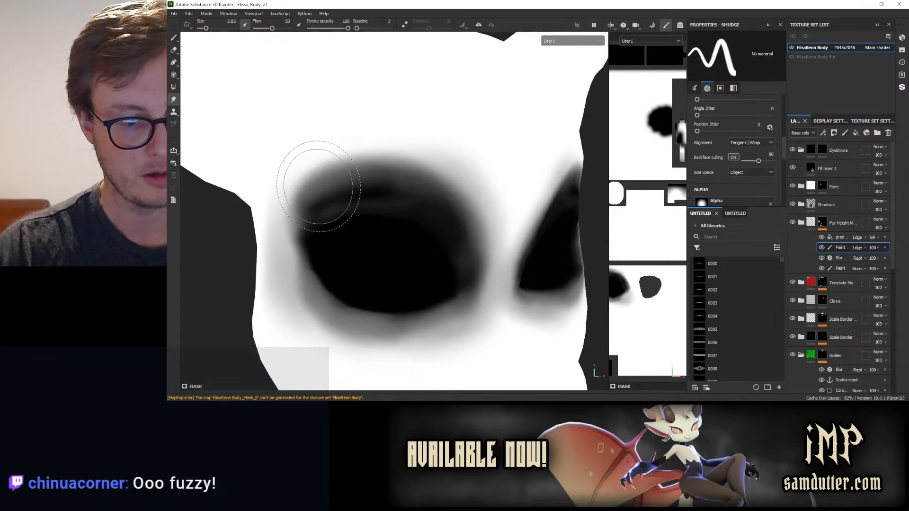
pyautogui.scroll(1, 317, 184)
pyautogui.press('[')
pyautogui.press('[')
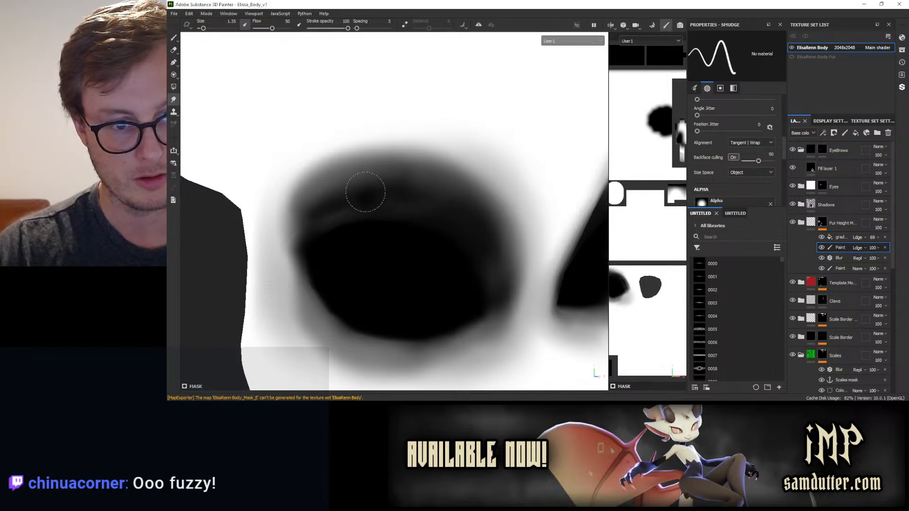
pyautogui.press(']')
pyautogui.press(']')
pyautogui.moveTo(353, 196)
pyautogui.mouseDown()
pyautogui.moveTo(315, 200)
pyautogui.moveTo(390, 199)
pyautogui.mouseUp()
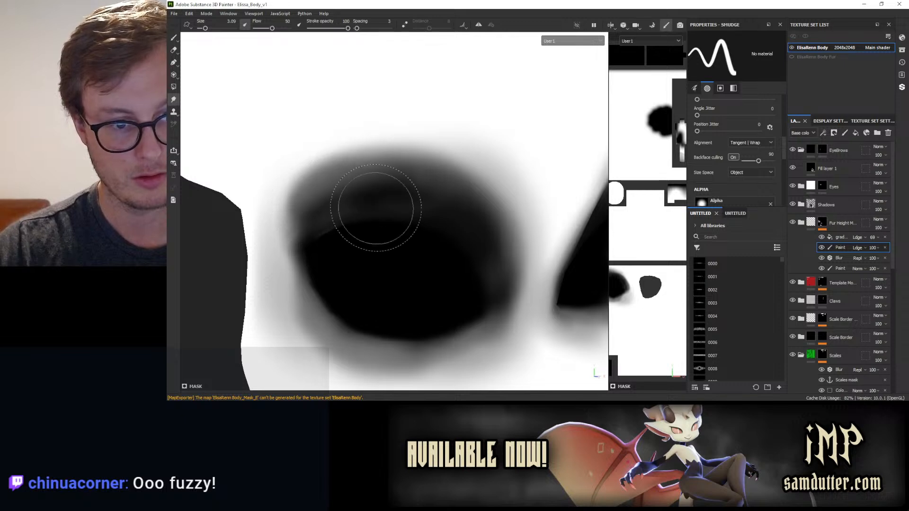
pyautogui.moveTo(331, 227)
pyautogui.mouseDown()
pyautogui.moveTo(326, 234)
pyautogui.moveTo(334, 234)
pyautogui.moveTo(338, 193)
pyautogui.moveTo(332, 198)
pyautogui.moveTo(346, 199)
pyautogui.mouseUp()
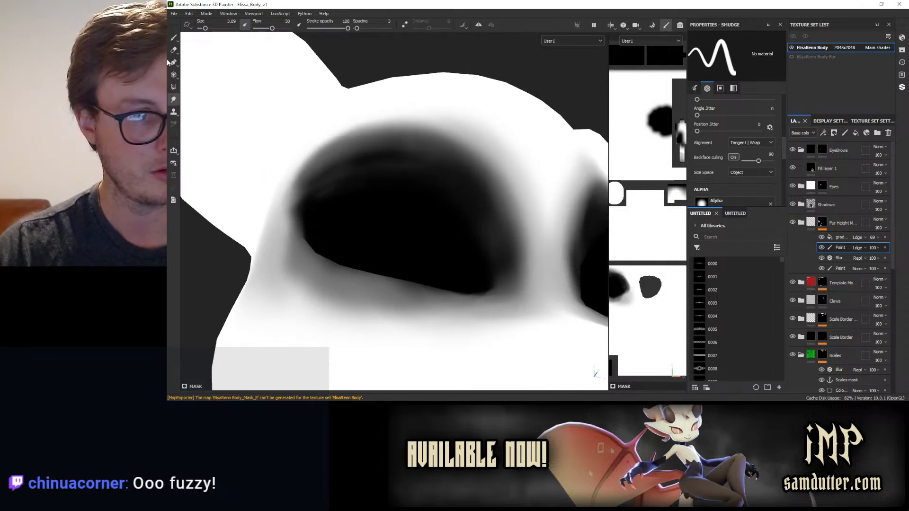
# Reactivate the Paint tool with the User1 channel displayed and try filling the upper eyelid with white at 100 stroke opacity, size 1.87.
pyautogui.click(174, 38)
pyautogui.press('b')
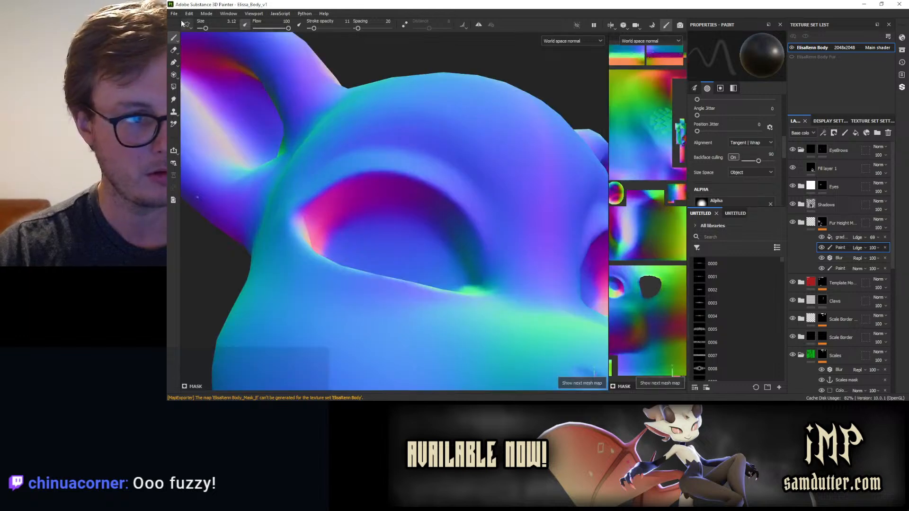
pyautogui.click(553, 41)
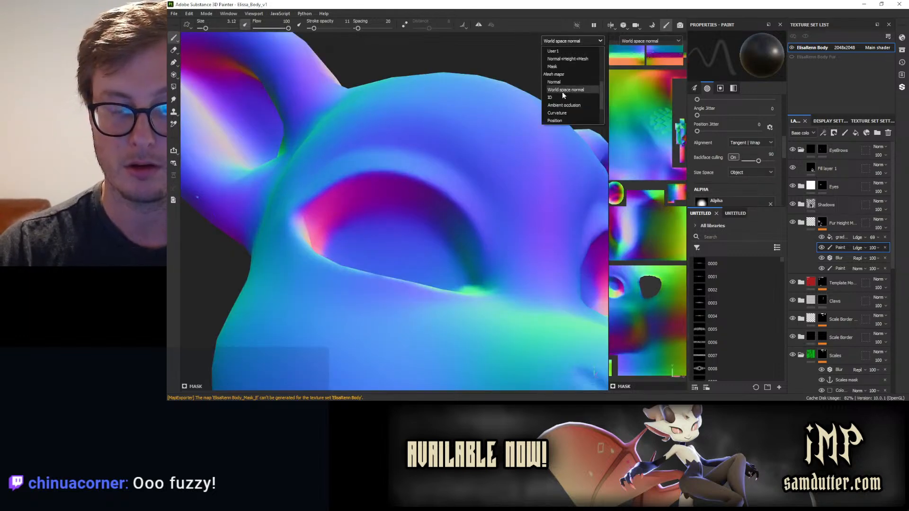
pyautogui.click(561, 58)
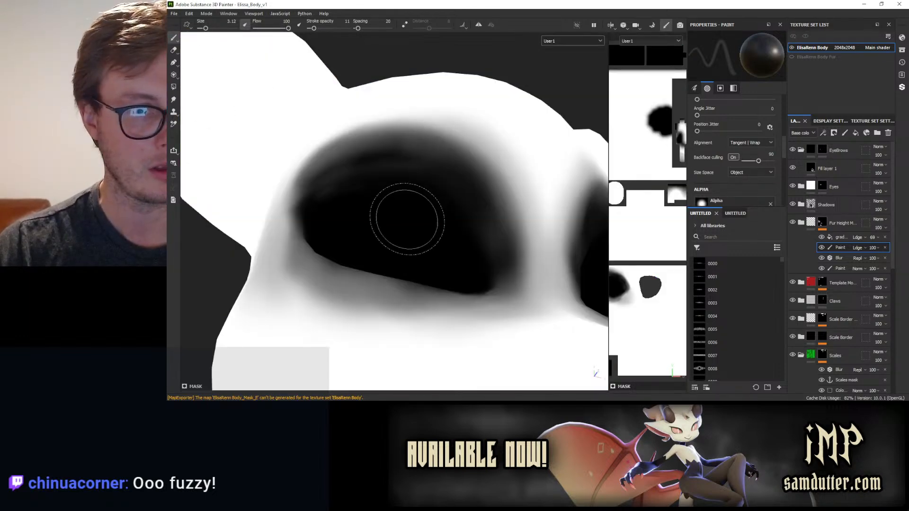
pyautogui.press('[')
pyautogui.press('[')
pyautogui.press('[')
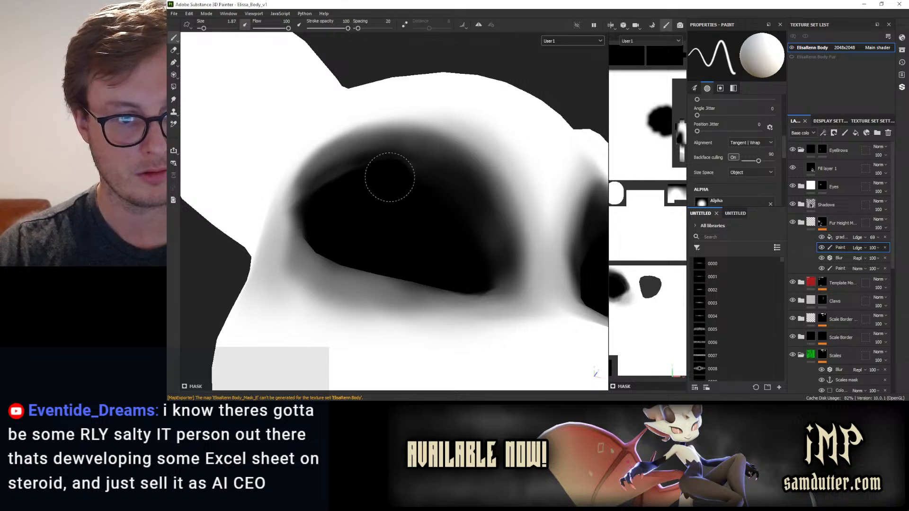
# Try again to cover the inner upper eyelid with a solid white area, testing brush sizes 0.93 and 1.87.
pyautogui.keyDown('alt'); pyautogui.moveTo(426, 199); pyautogui.dragTo(356, 212); pyautogui.keyUp('alt')
pyautogui.scroll(3, 356, 211)
pyautogui.press('[')
pyautogui.press('[')
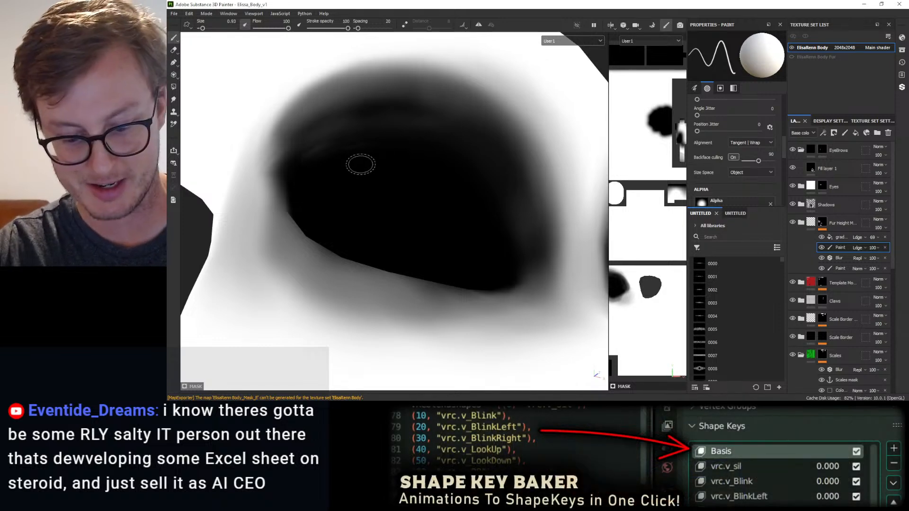
pyautogui.press(']')
pyautogui.press(']')
pyautogui.press(']')
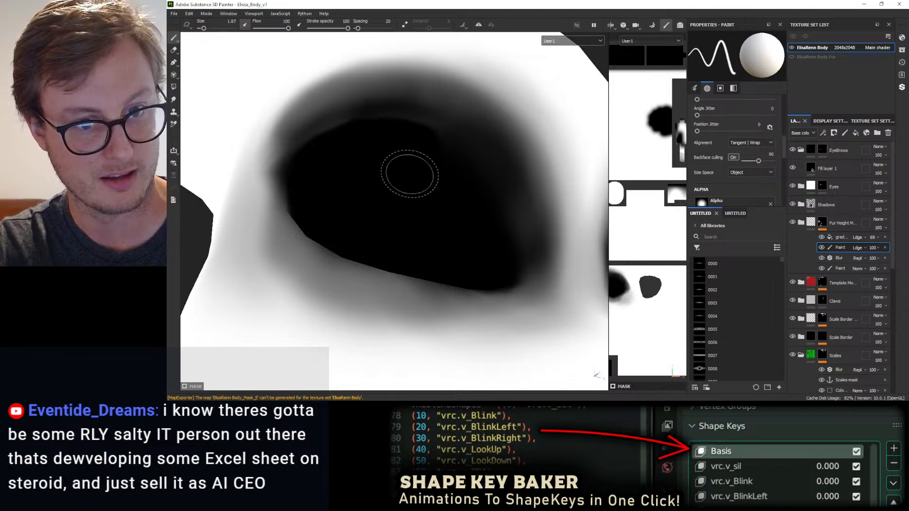
pyautogui.scroll(-5, 407, 189)
pyautogui.keyDown('alt'); pyautogui.moveTo(409, 201); pyautogui.dragTo(462, 236); pyautogui.keyUp('alt')
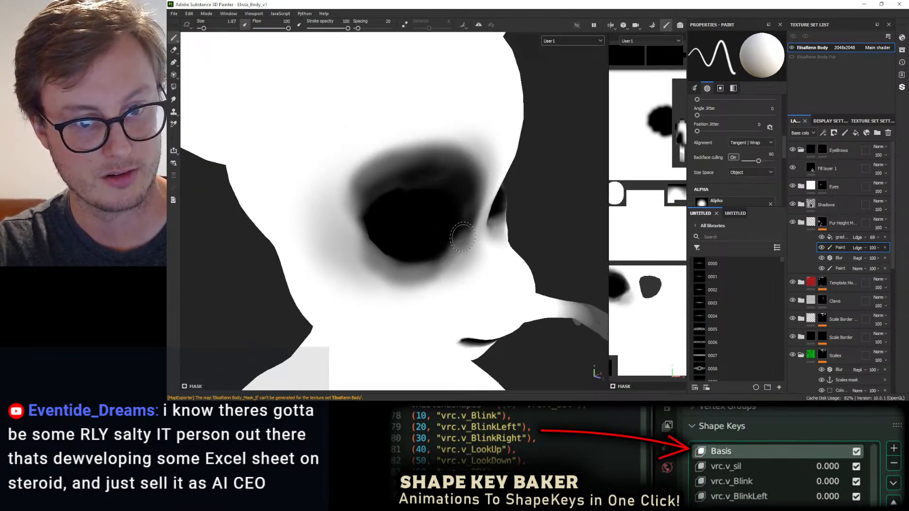
# Turn on the mesh wireframe display to reveal the eyelid topology.
pyautogui.click(843, 121)
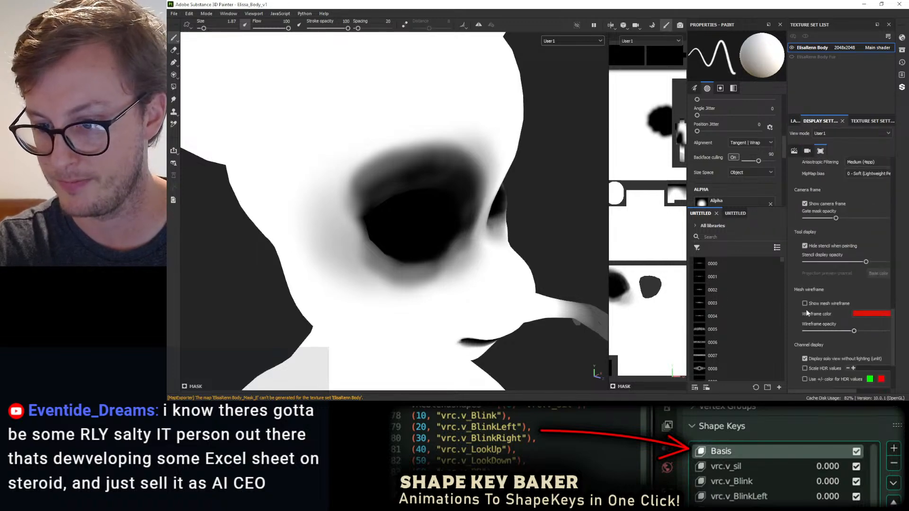
pyautogui.click(805, 304)
pyautogui.scroll(5, 372, 203)
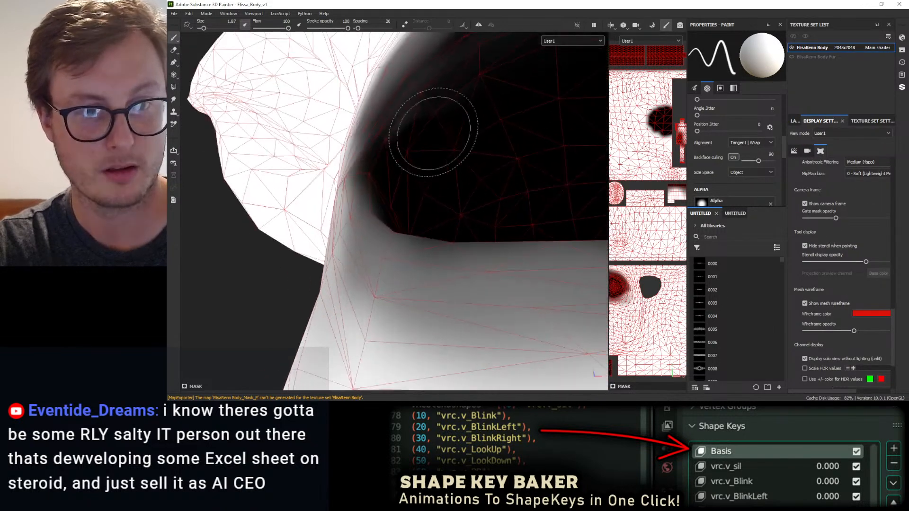
# Reduce the brush size to 0.58 and examine the wireframe topology and mask shading along the upper eyelid.
pyautogui.press('[')
pyautogui.press('[')
pyautogui.press('[')
pyautogui.press('[')
pyautogui.press('[')
pyautogui.press('[')
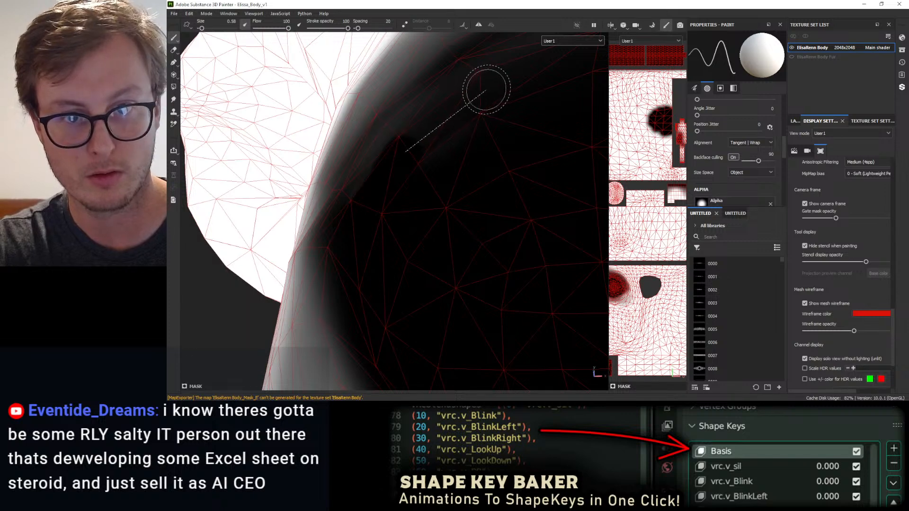
pyautogui.keyDown('alt'); pyautogui.moveTo(500, 125); pyautogui.dragTo(426, 133, button='middle'); pyautogui.keyUp('alt')
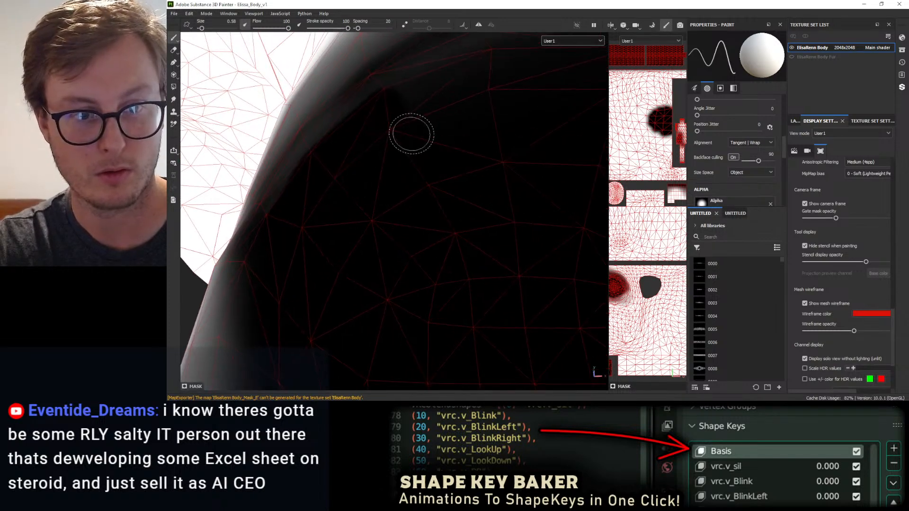
pyautogui.scroll(-2, 408, 140)
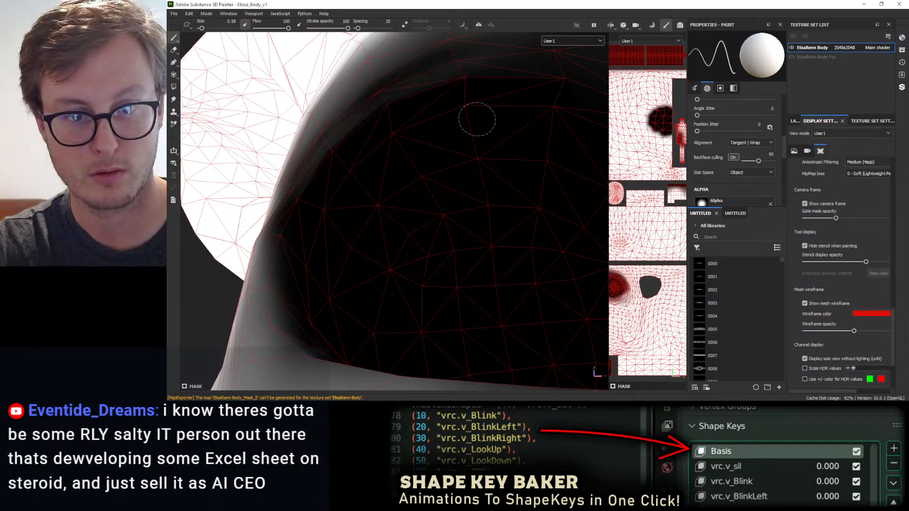
pyautogui.scroll(-3, 449, 166)
pyautogui.moveTo(450, 163)
pyautogui.keyDown('alt'); pyautogui.mouseDown()
pyautogui.moveTo(460, 138)
pyautogui.moveTo(466, 237)
pyautogui.moveTo(447, 213)
pyautogui.mouseUp(); pyautogui.keyUp('alt')
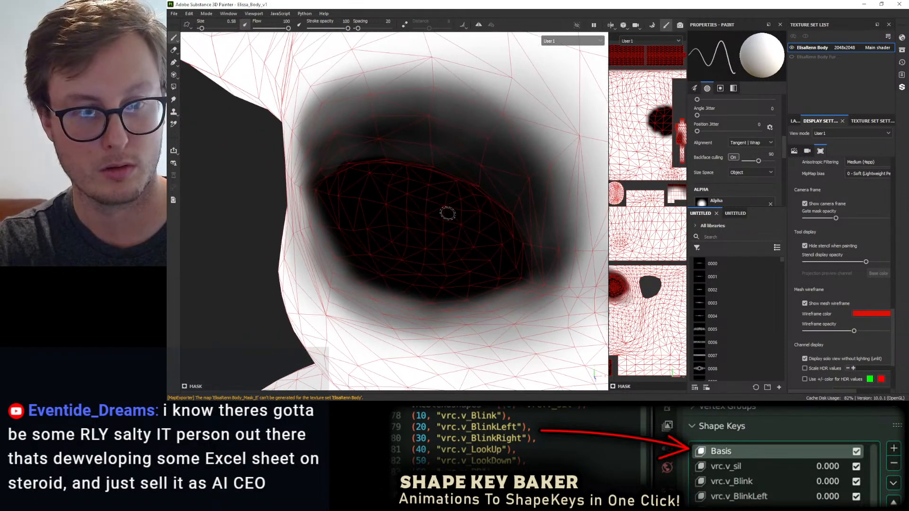
pyautogui.scroll(5, 447, 213)
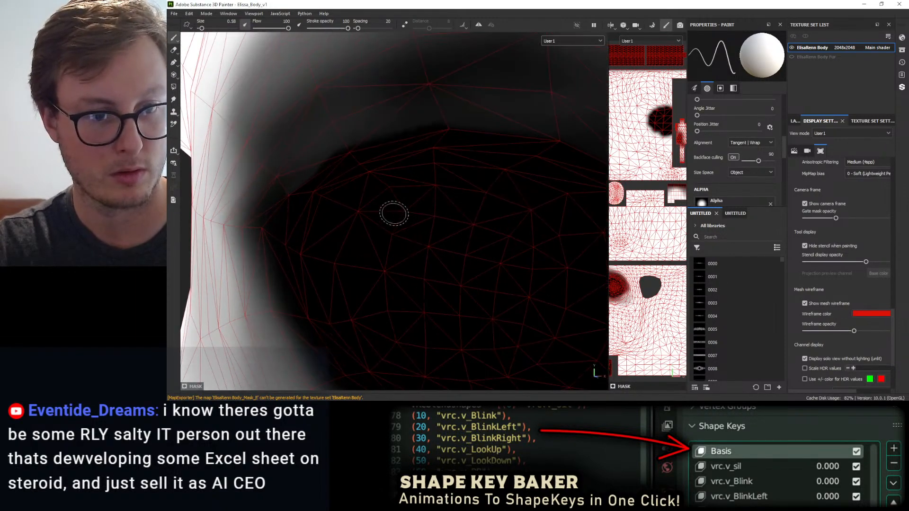
pyautogui.scroll(-5, 757, 182)
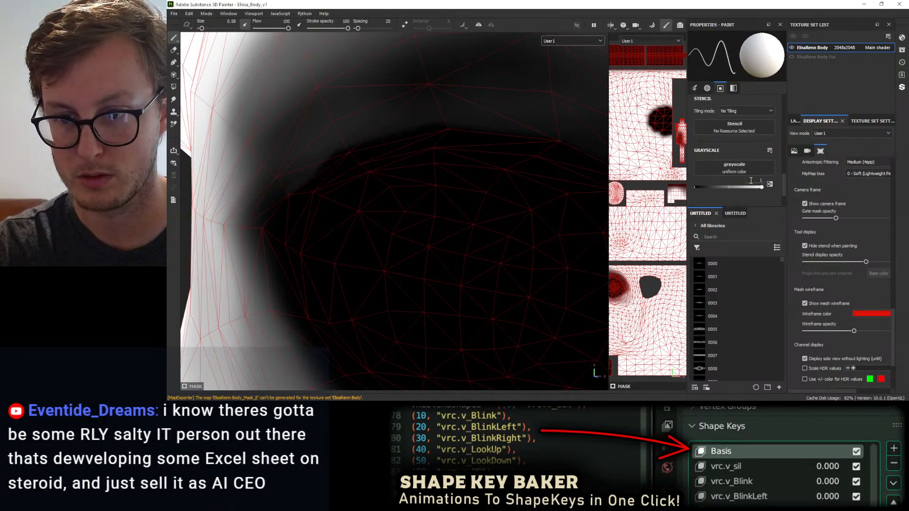
# Try a grey stroke across the upper eyelid with grayscale 0.2994 and brush size 1.34, and undo it.
pyautogui.click(729, 187)
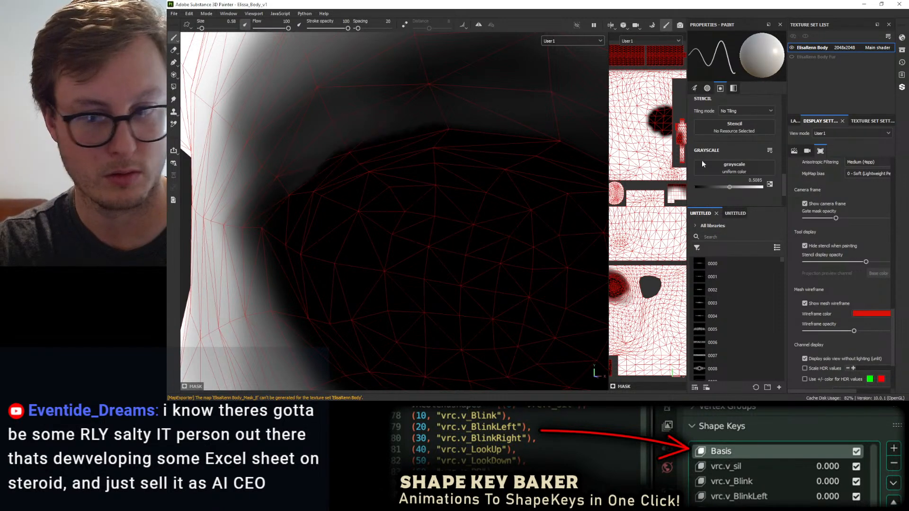
pyautogui.click(717, 187)
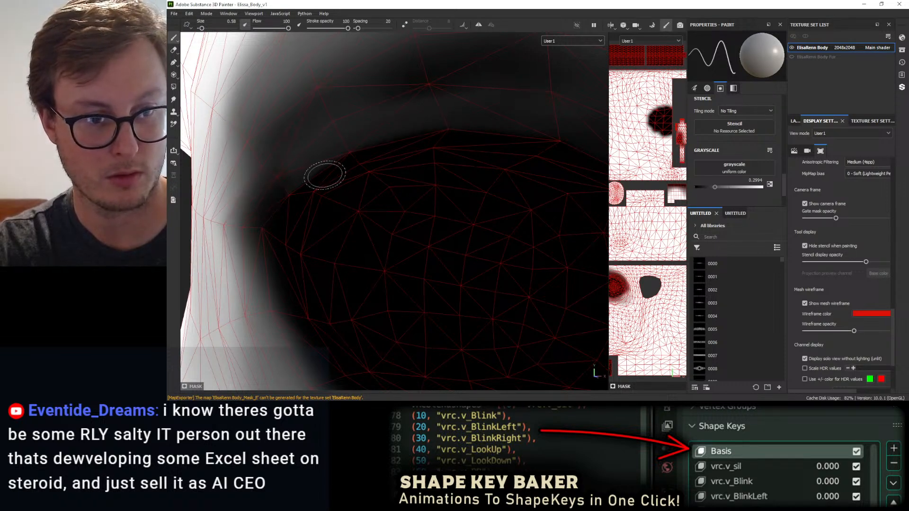
pyautogui.keyDown('alt'); pyautogui.moveTo(351, 162); pyautogui.dragTo(194, 109); pyautogui.keyUp('alt')
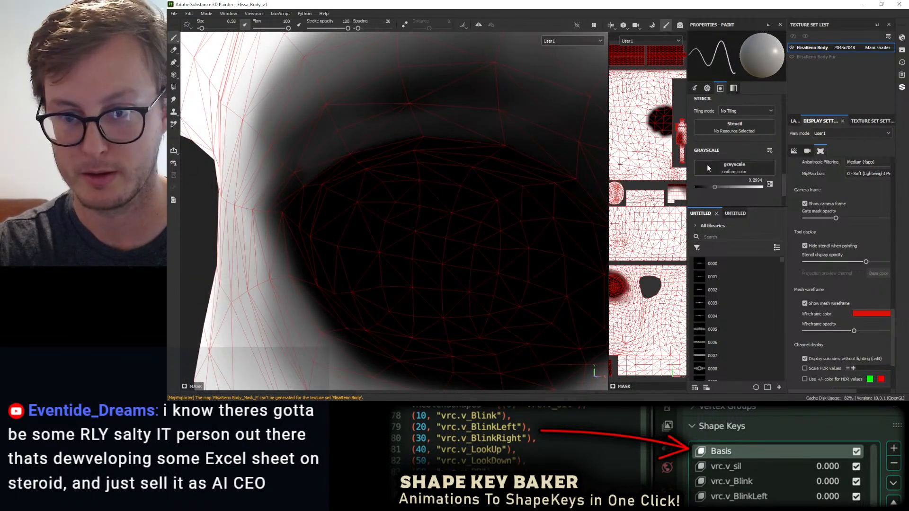
pyautogui.scroll(-5, 460, 166)
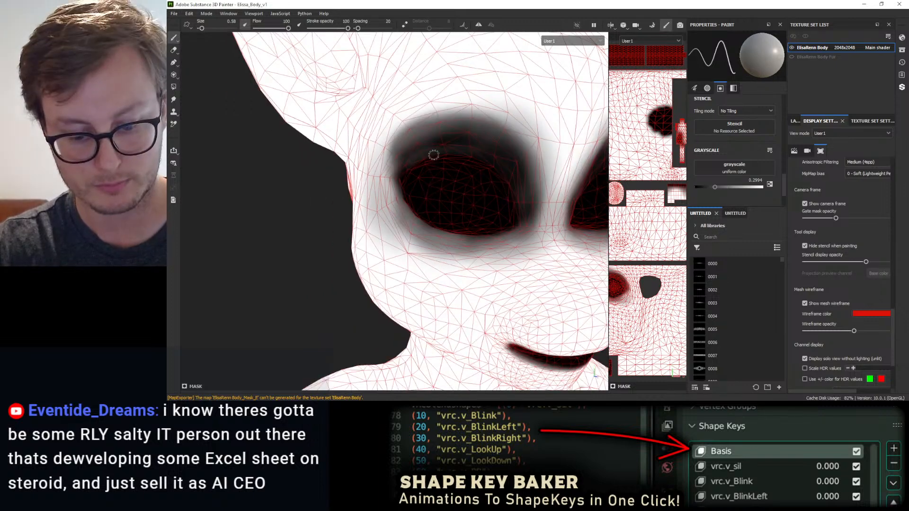
pyautogui.press(']')
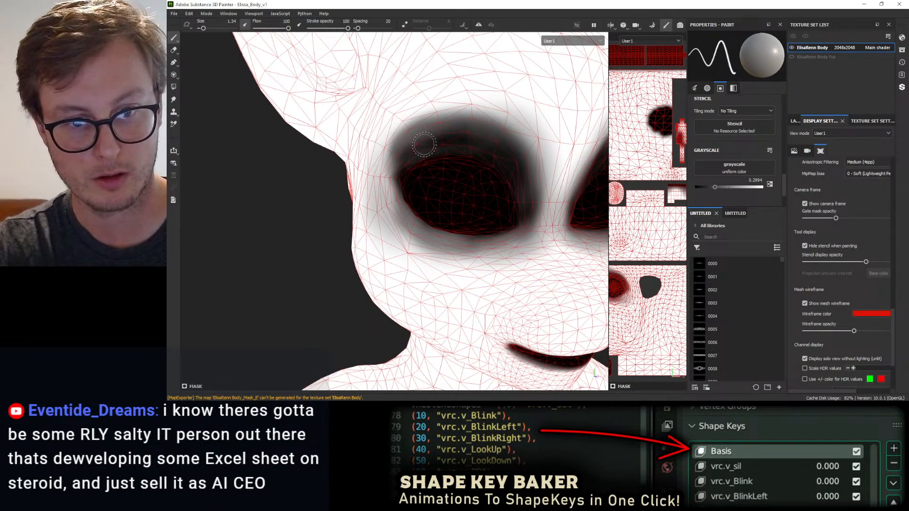
pyautogui.scroll(4, 443, 142)
pyautogui.moveTo(395, 178)
pyautogui.mouseDown()
pyautogui.moveTo(444, 158)
pyautogui.moveTo(487, 162)
pyautogui.mouseUp()
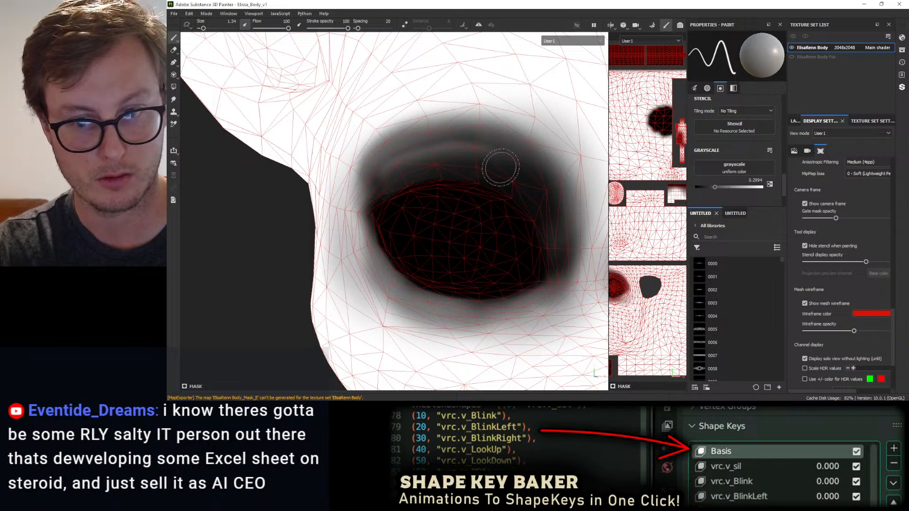
pyautogui.hotkey('ctrl', 'z')
# Test other grey tones with strokes over the upper eyelid, undo them and set the brush grayscale to 0.3842.
pyautogui.click(729, 187)
pyautogui.moveTo(380, 164)
pyautogui.mouseDown()
pyautogui.moveTo(390, 175)
pyautogui.moveTo(452, 159)
pyautogui.mouseUp()
pyautogui.moveTo(729, 187); pyautogui.dragTo(710, 192)
pyautogui.moveTo(397, 173); pyautogui.dragTo(487, 155)
pyautogui.hotkey('ctrl', 'z')
pyautogui.click(720, 187)
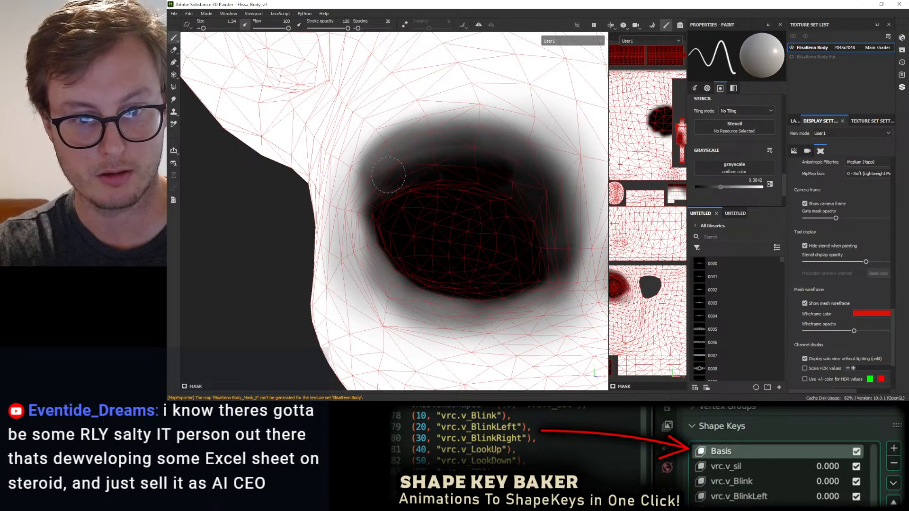
pyautogui.moveTo(507, 193)
pyautogui.keyDown('alt'); pyautogui.mouseDown()
pyautogui.moveTo(405, 191)
pyautogui.moveTo(450, 182)
pyautogui.mouseUp(); pyautogui.keyUp('alt')
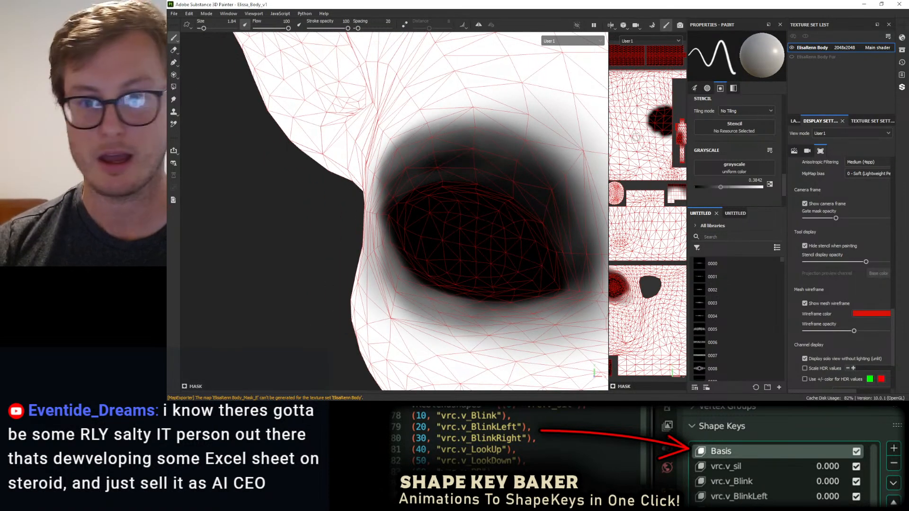
pyautogui.scroll(-4, 590, 146)
pyautogui.moveTo(533, 188)
pyautogui.keyDown('alt'); pyautogui.mouseDown()
pyautogui.moveTo(562, 172)
pyautogui.moveTo(518, 188)
pyautogui.mouseUp(); pyautogui.keyUp('alt')
pyautogui.keyDown('alt'); pyautogui.moveTo(518, 187); pyautogui.dragTo(450, 216, button='middle'); pyautogui.keyUp('alt')
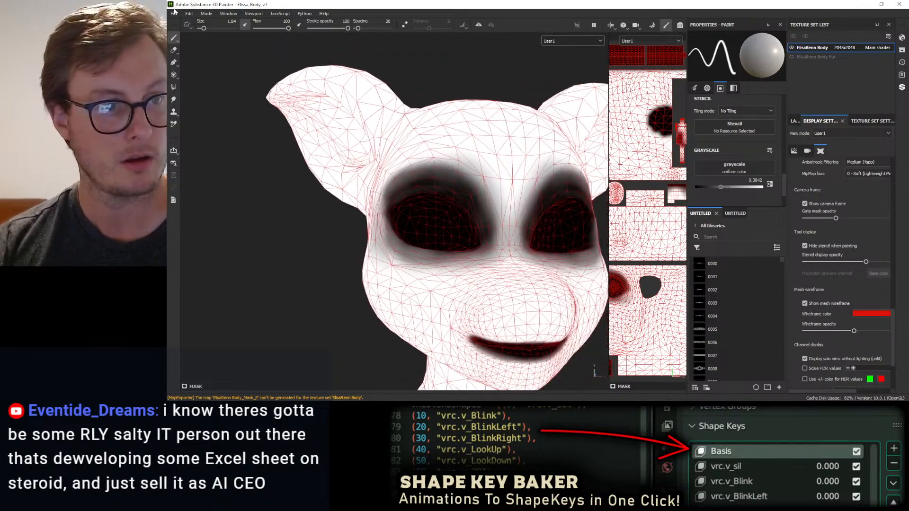
# Export the ElisaRenn Body texture set and save the export settings.
pyautogui.click(174, 13)
pyautogui.click(203, 126)
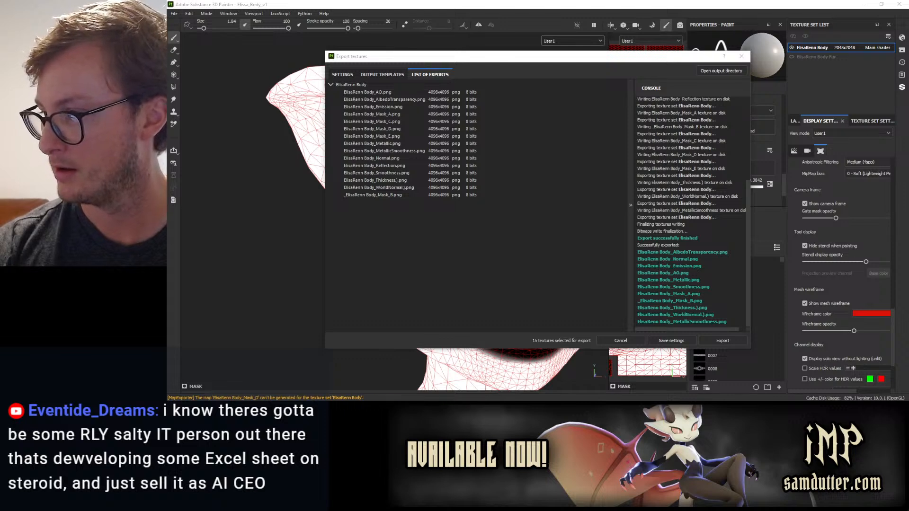
pyautogui.click(680, 339)
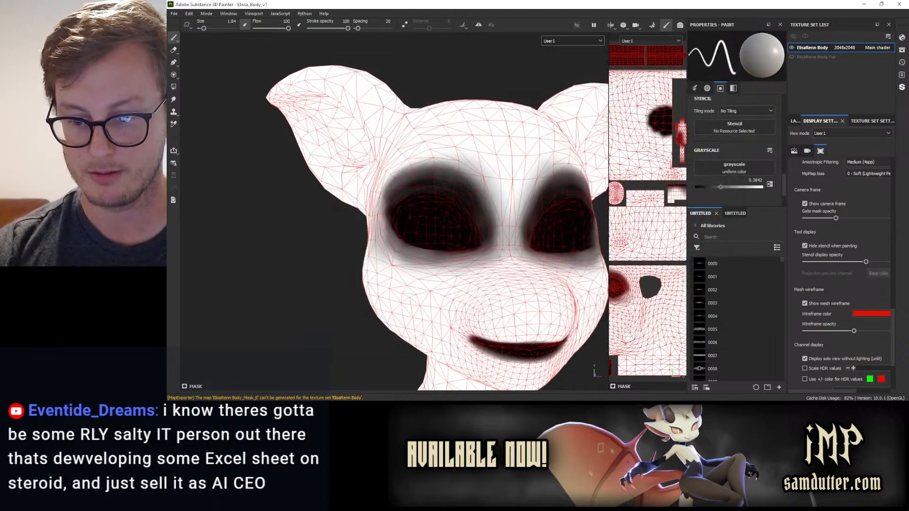
# Switch to Unity and close one of the avatar's eyes by raising the Body's vrc.v_BlinkRight blend shape to its maximum.
pyautogui.hotkey('alt', 'Tab')
pyautogui.scroll(-5, 419, 206)
pyautogui.keyDown('alt'); pyautogui.moveTo(434, 194); pyautogui.dragTo(438, 157); pyautogui.keyUp('alt')
pyautogui.scroll(5, 447, 234)
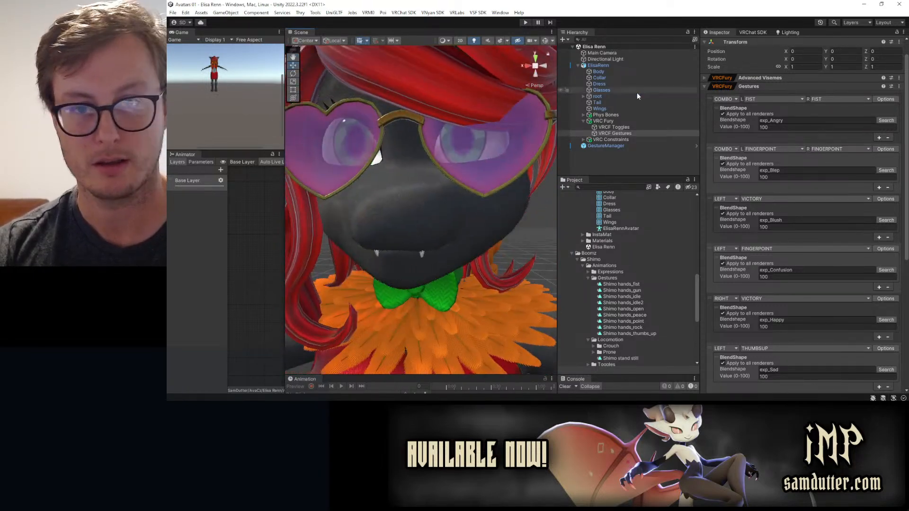
pyautogui.click(607, 67)
pyautogui.click(598, 72)
pyautogui.moveTo(789, 172); pyautogui.dragTo(869, 172)
pyautogui.moveTo(795, 184); pyautogui.dragTo(707, 188)
pyautogui.moveTo(786, 188); pyautogui.dragTo(875, 197)
# Deactivate the Glasses object and examine the fur on the closed eyelid up close.
pyautogui.keyDown('alt'); pyautogui.moveTo(393, 184); pyautogui.dragTo(452, 179); pyautogui.keyUp('alt')
pyautogui.click(601, 90)
pyautogui.hotkey('alt', 'shift', 'a')
pyautogui.scroll(10, 400, 188)
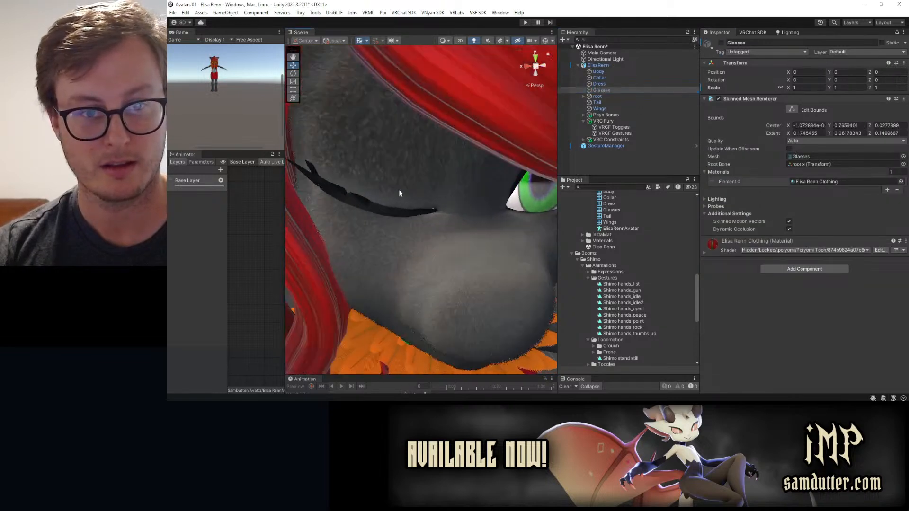
pyautogui.scroll(-10, 399, 188)
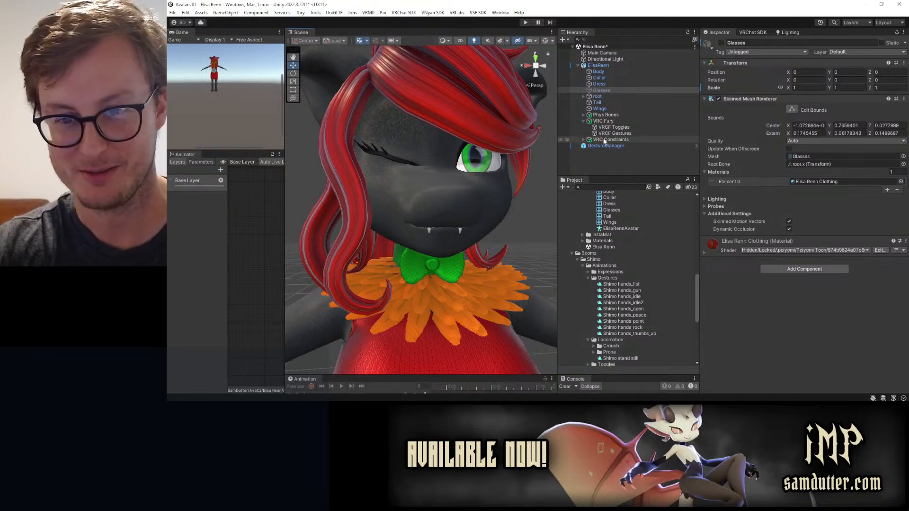
# Reactivate the Glasses, reset the Body's vrc.v_BlinkRight blend shape to 0 and save the scene.
pyautogui.click(721, 42)
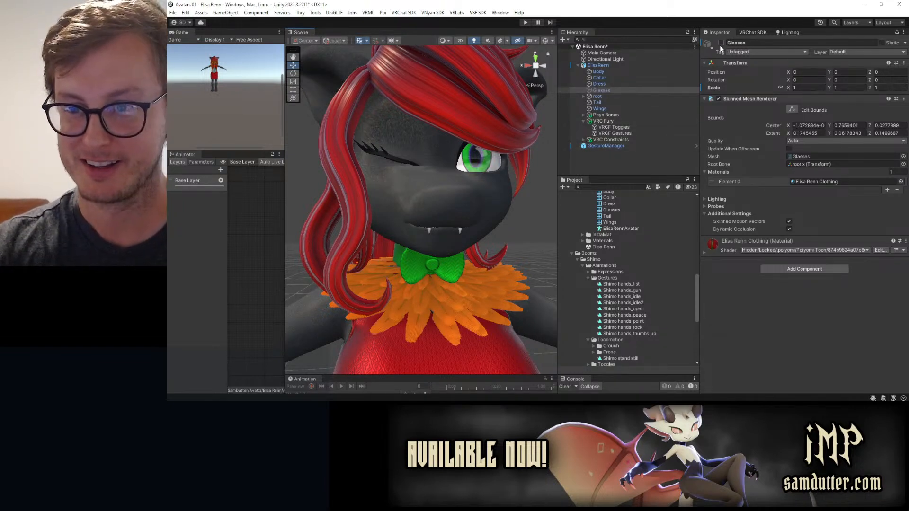
pyautogui.click(614, 72)
pyautogui.moveTo(879, 187); pyautogui.dragTo(776, 189)
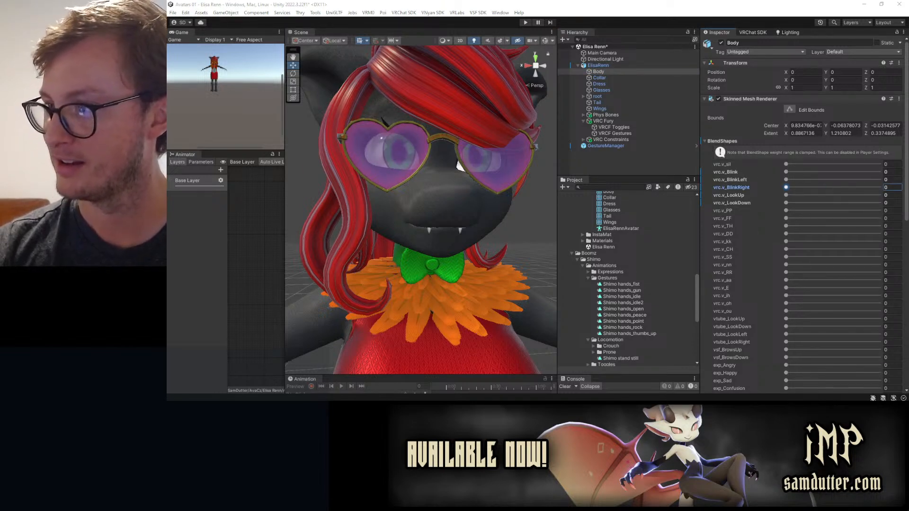
pyautogui.click(525, 228)
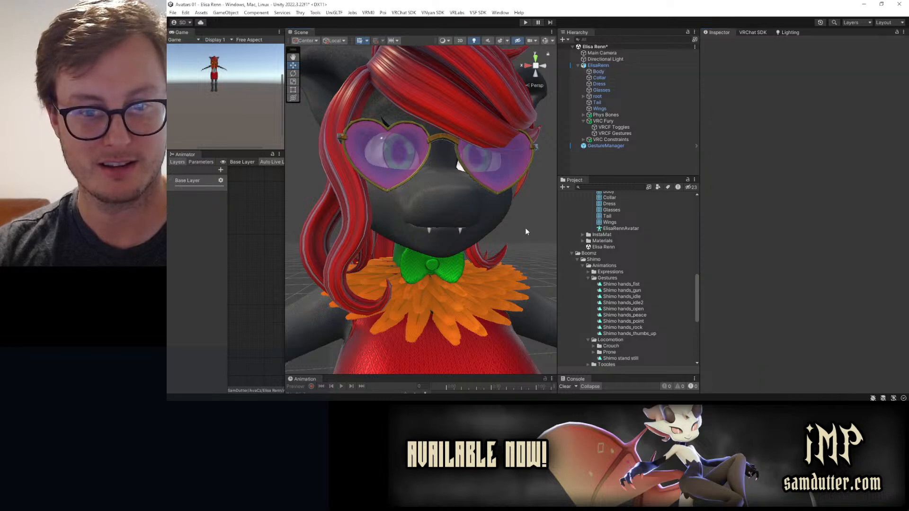
pyautogui.scroll(-2, 476, 218)
pyautogui.hotkey('ctrl', 's')
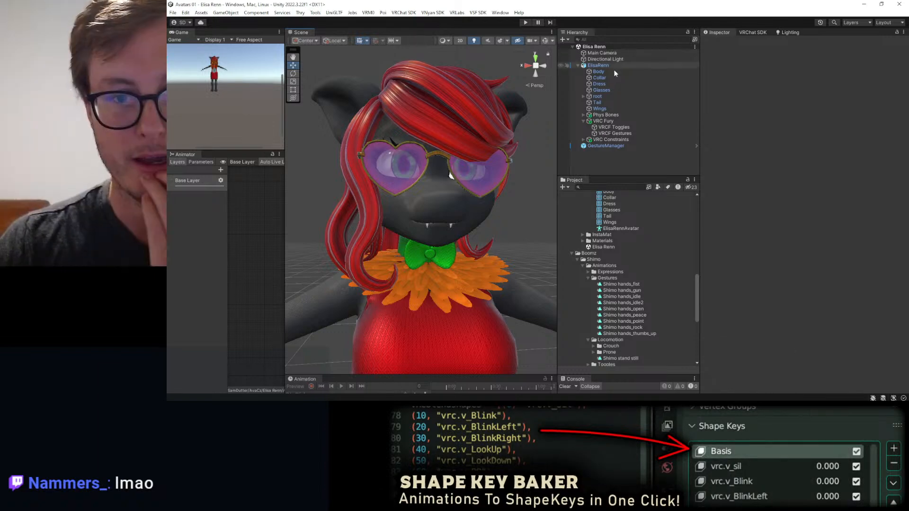
# Set the Body's vrc.v_aa blend shape to 100 and examine the inside of the open mouth.
pyautogui.click(598, 71)
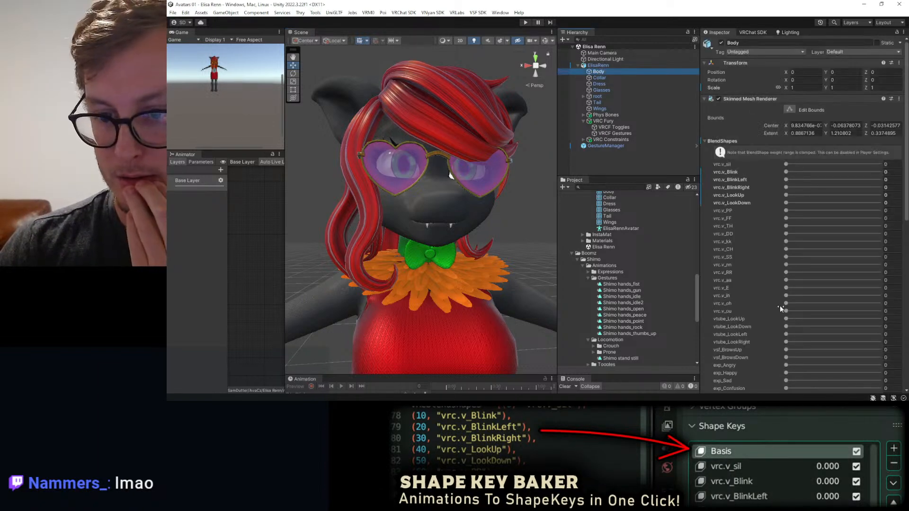
pyautogui.moveTo(786, 280); pyautogui.dragTo(886, 280)
pyautogui.moveTo(477, 227)
pyautogui.mouseDown(button='right')
pyautogui.moveTo(479, 252)
pyautogui.moveTo(492, 209)
pyautogui.moveTo(481, 211)
pyautogui.mouseUp(button='right')
pyautogui.press('w')
pyautogui.press('s')
pyautogui.press('w')
pyautogui.press('s')
pyautogui.press('w')
pyautogui.moveTo(404, 234); pyautogui.dragTo(430, 265, button='right')
pyautogui.press('s')
pyautogui.press('w')
pyautogui.press('s')
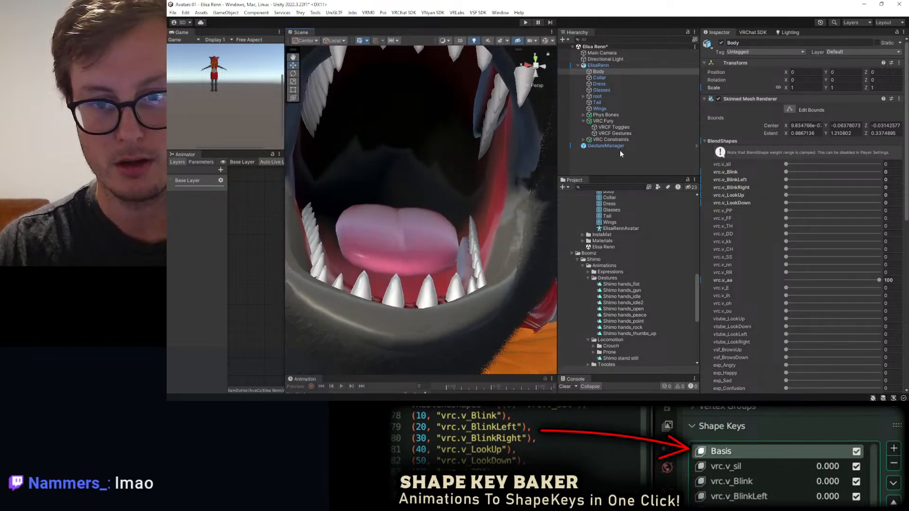
# Open the Shimo Body material from Shimo's Materials folder and unlock its shader.
pyautogui.scroll(-5, 594, 325)
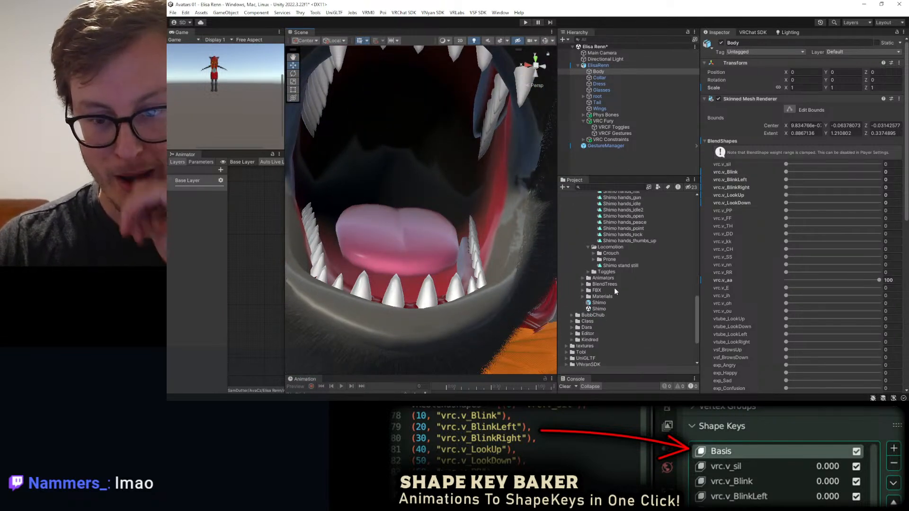
pyautogui.click(585, 297)
pyautogui.click(583, 297)
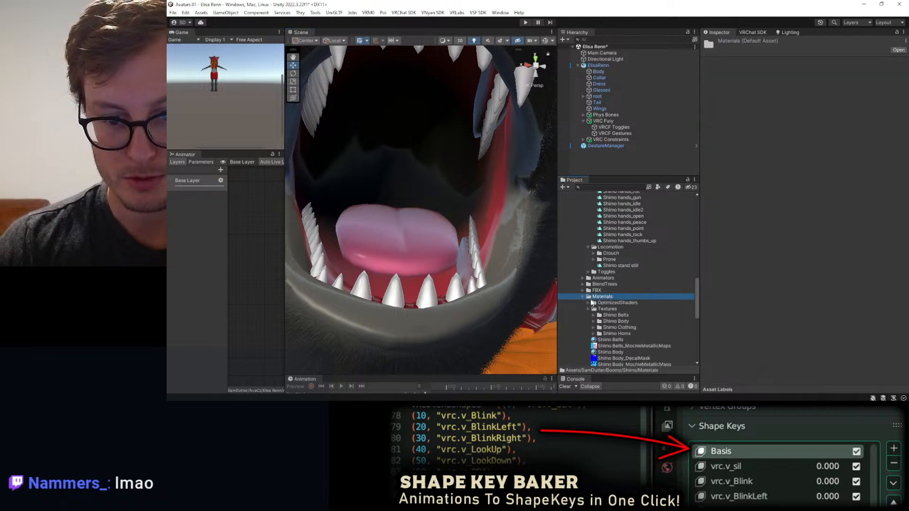
pyautogui.scroll(-1, 624, 333)
pyautogui.click(618, 329)
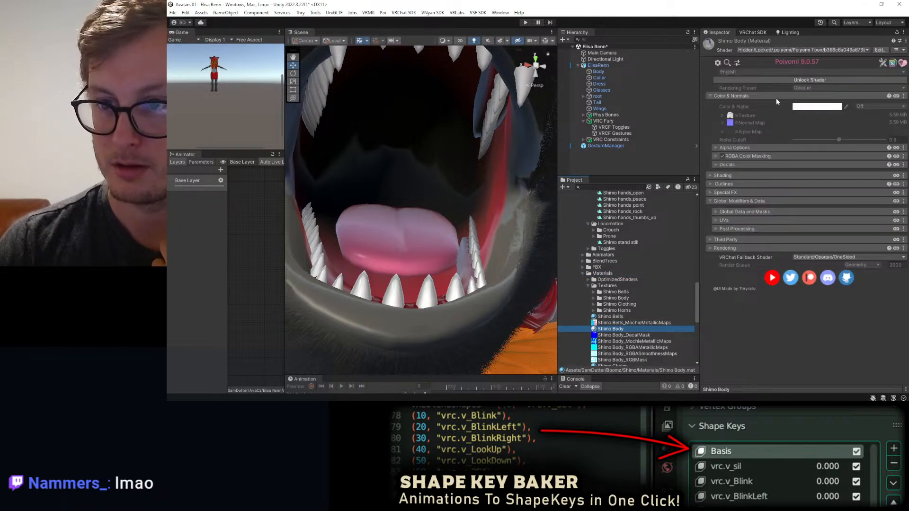
pyautogui.click(784, 80)
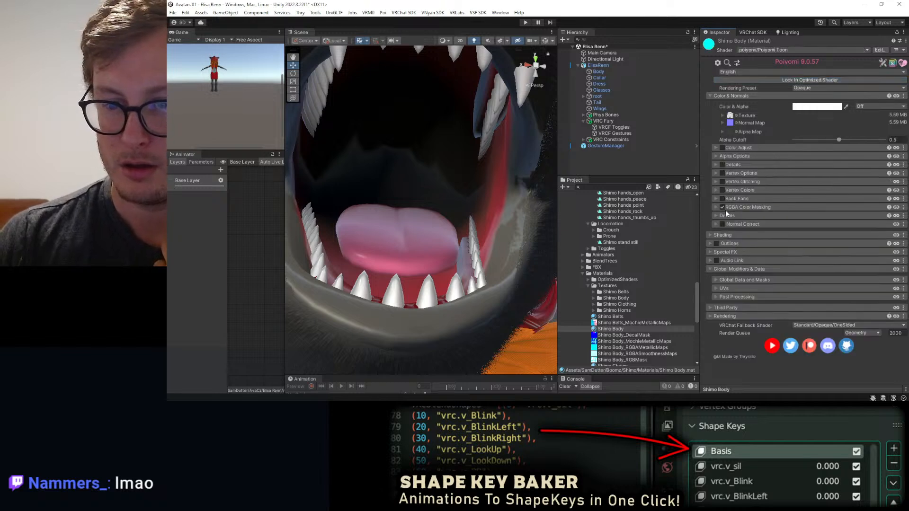
# Reveal the packed maps under the Shimo Body material's Reflections & Specular shading settings.
pyautogui.click(707, 234)
pyautogui.scroll(-3, 714, 298)
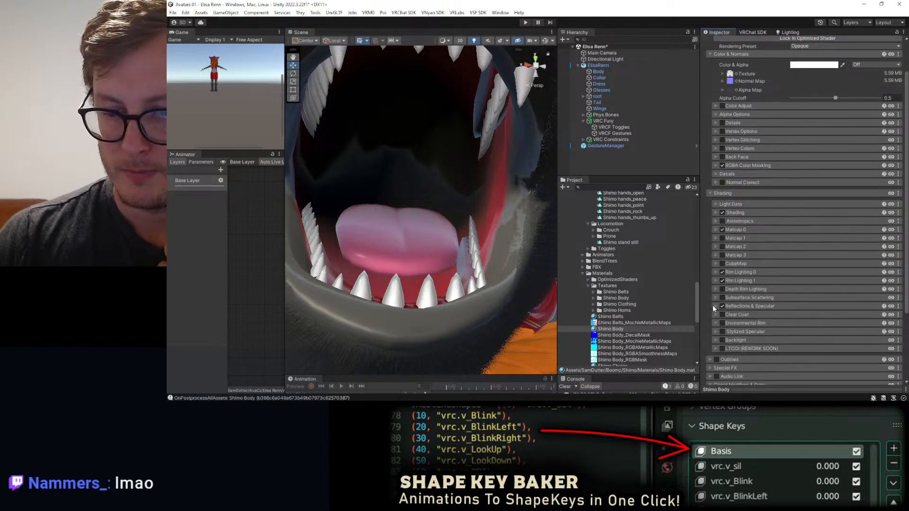
pyautogui.click(713, 306)
pyautogui.scroll(-1, 728, 326)
pyautogui.click(728, 327)
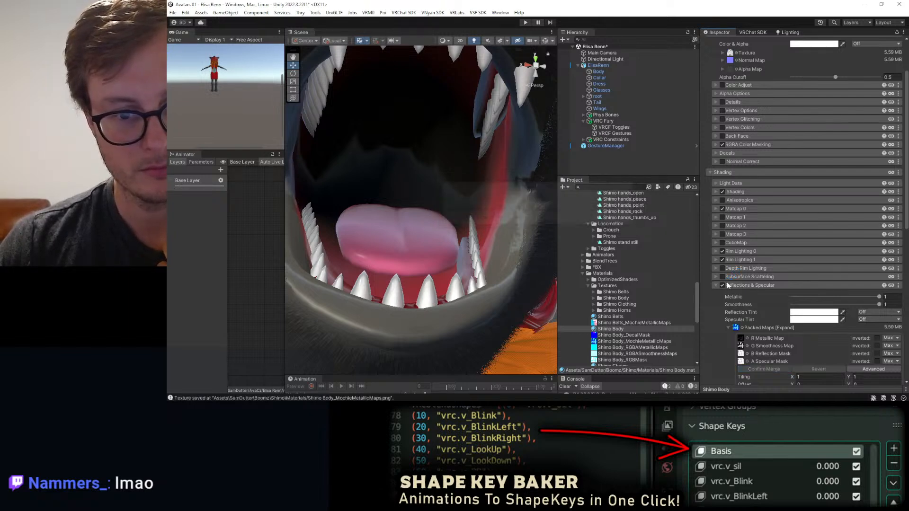
# Switch the Directional Light off and back on to compare the lighting inside the avatar's mouth.
pyautogui.moveTo(516, 177); pyautogui.dragTo(424, 175, button='right')
pyautogui.press('s')
pyautogui.click(605, 59)
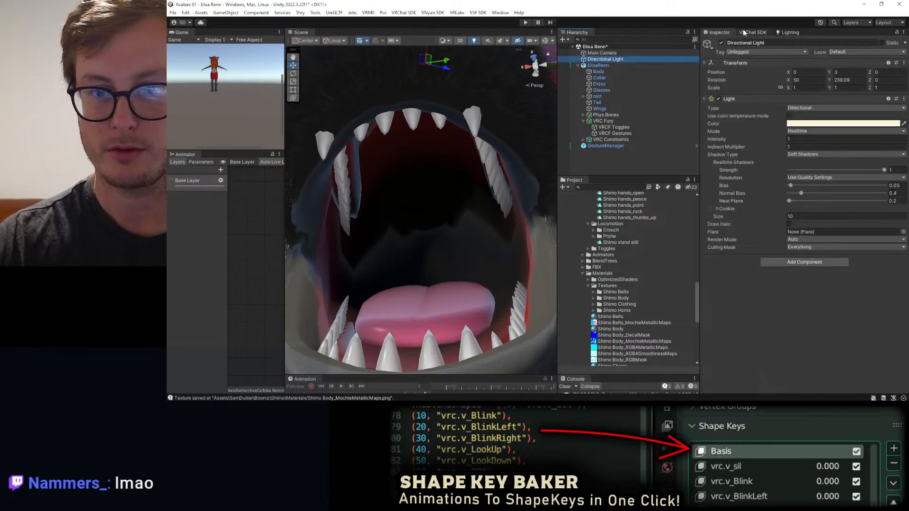
pyautogui.click(721, 43)
pyautogui.click(721, 43)
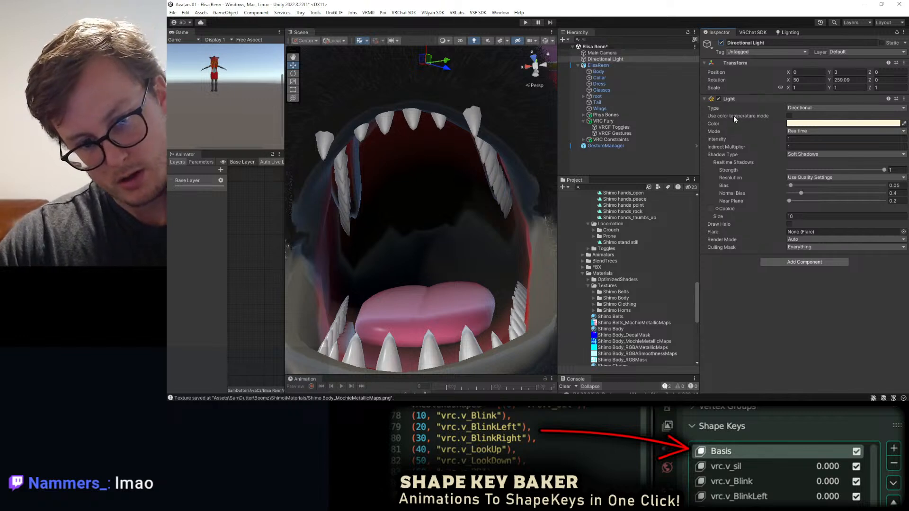
pyautogui.moveTo(733, 115)
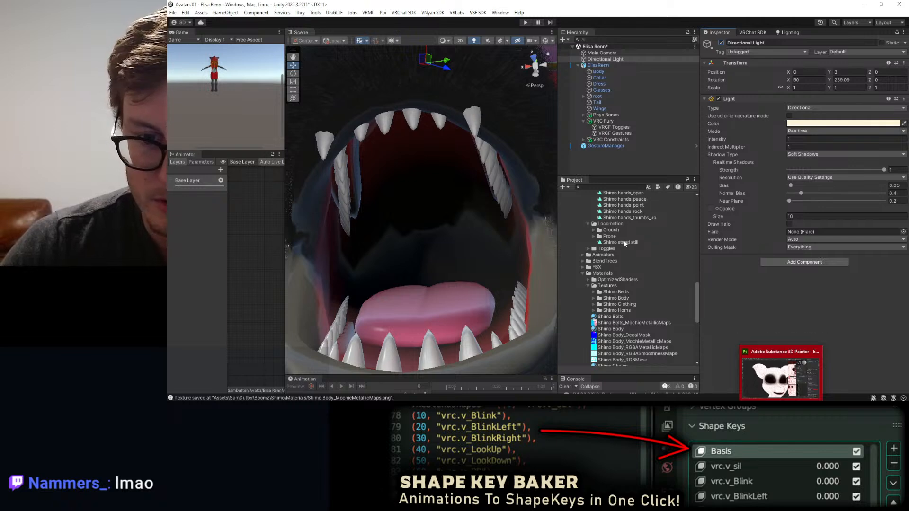
# Switch to Substance 3D Painter and display the Ambient occlusion mesh map on the avatar's head.
pyautogui.scroll(4, 627, 240)
pyautogui.scroll(-3, 628, 251)
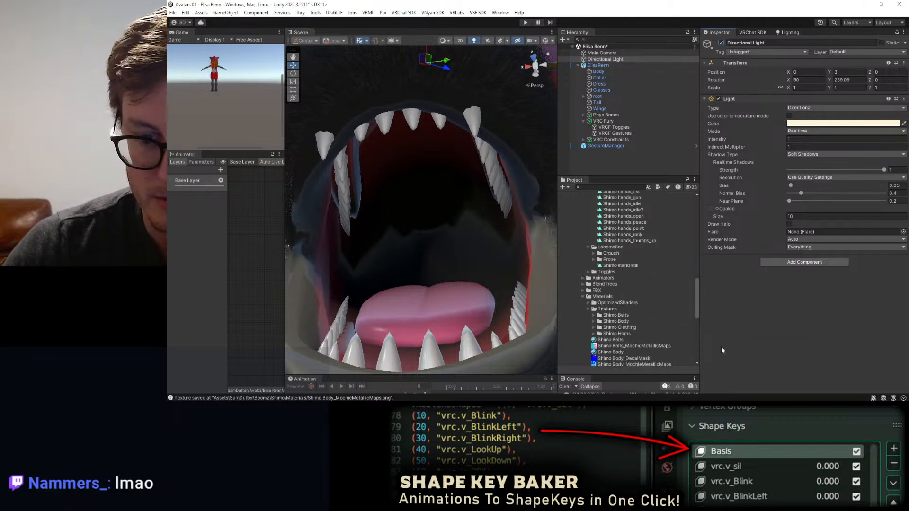
pyautogui.hotkey('alt', 'Tab')
pyautogui.scroll(-3, 422, 223)
pyautogui.keyDown('alt'); pyautogui.moveTo(421, 223); pyautogui.dragTo(385, 224); pyautogui.keyUp('alt')
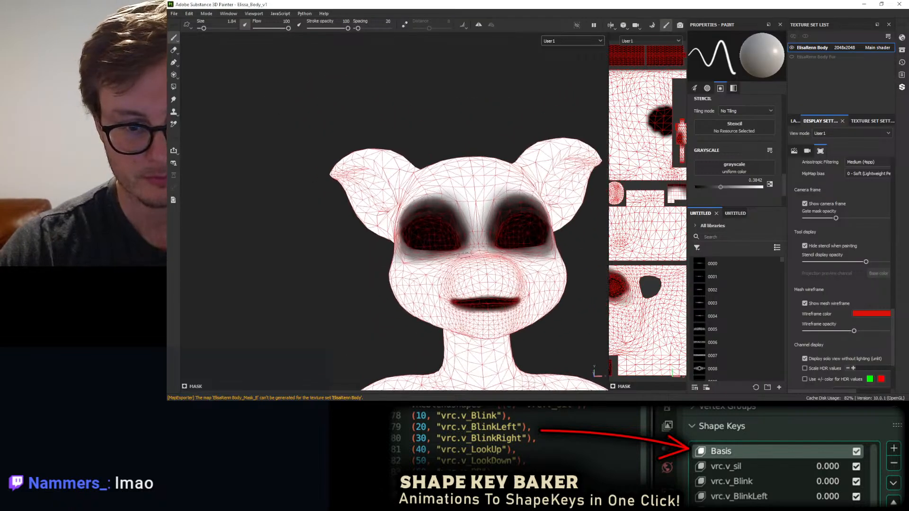
pyautogui.keyDown('alt'); pyautogui.moveTo(462, 263); pyautogui.dragTo(431, 220, button='middle'); pyautogui.keyUp('alt')
pyautogui.click(563, 40)
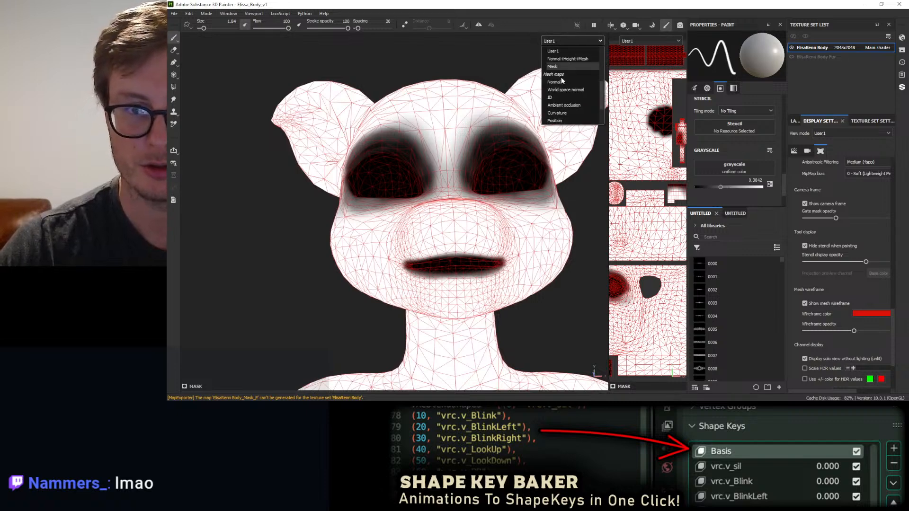
pyautogui.click(561, 105)
pyautogui.scroll(5, 536, 56)
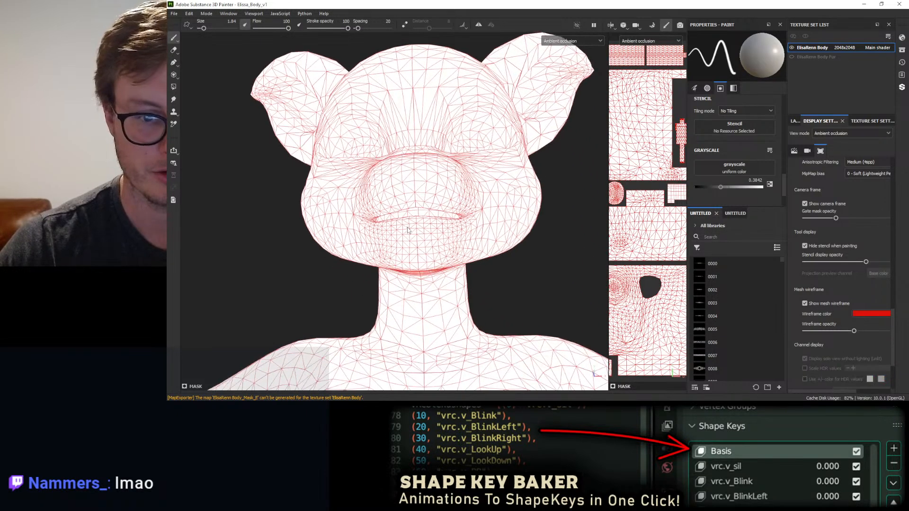
# Check the ElisaRenn Body texture set's mesh maps, return to the layer stack and change the channel displayed on the model.
pyautogui.click(862, 121)
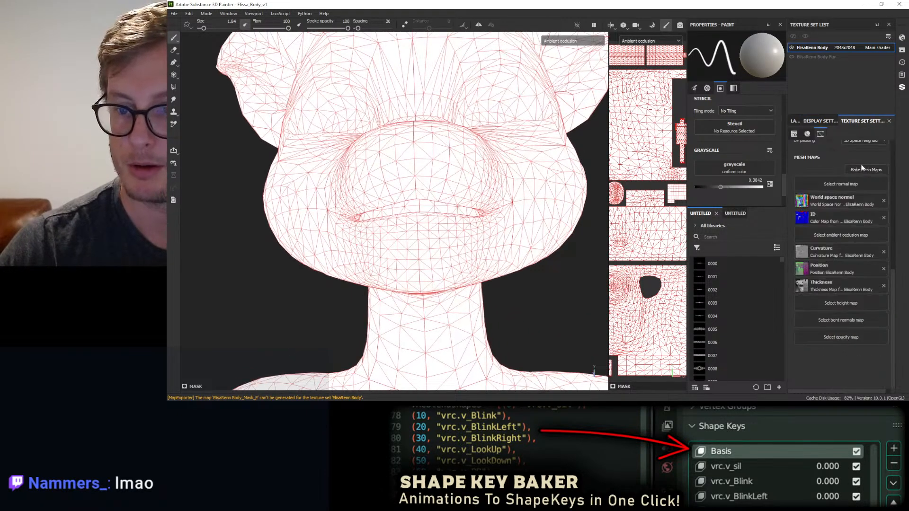
pyautogui.click(797, 121)
pyautogui.click(564, 40)
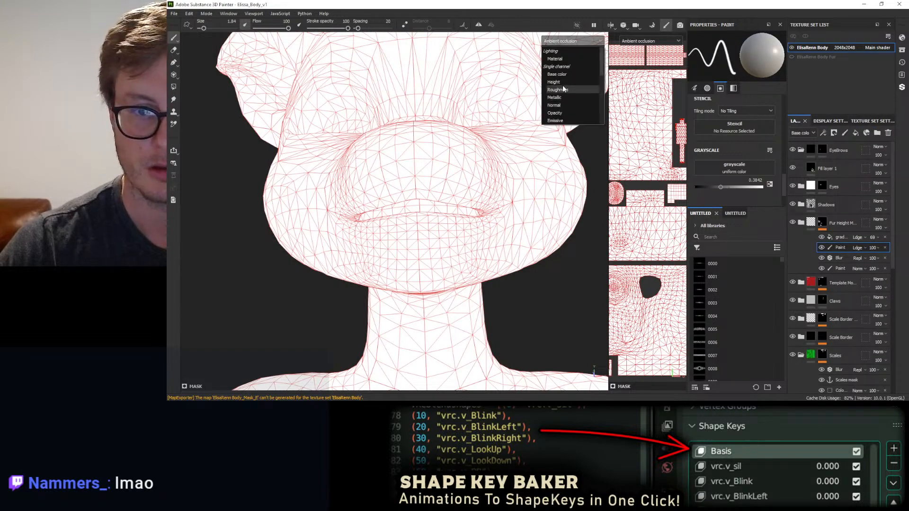
pyautogui.scroll(-2, 559, 90)
pyautogui.click(558, 89)
pyautogui.scroll(4, 470, 169)
pyautogui.moveTo(470, 169)
pyautogui.keyDown('alt'); pyautogui.mouseDown()
pyautogui.moveTo(481, 222)
pyautogui.moveTo(585, 219)
pyautogui.moveTo(507, 206)
pyautogui.moveTo(459, 213)
pyautogui.moveTo(577, 241)
pyautogui.mouseUp(); pyautogui.keyUp('alt')
# Display the full material and examine the dark and red shading on the body mesh up close.
pyautogui.hotkey('alt', 'Tab')
pyautogui.hotkey('alt', 'Tab')
pyautogui.press('m')
pyautogui.scroll(3, 468, 210)
pyautogui.keyDown('alt'); pyautogui.moveTo(578, 242); pyautogui.dragTo(567, 169, button='middle'); pyautogui.keyUp('alt')
pyautogui.keyDown('alt'); pyautogui.moveTo(567, 169); pyautogui.dragTo(528, 167); pyautogui.keyUp('alt')
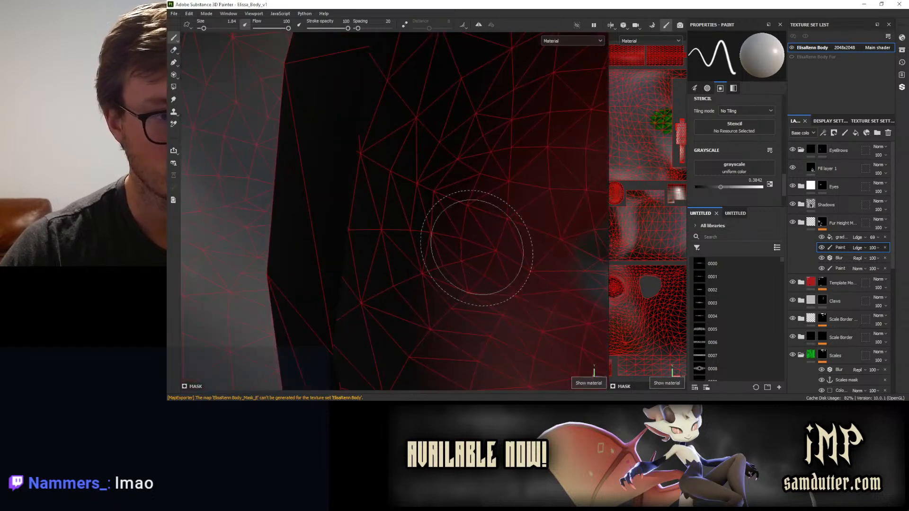
pyautogui.keyDown('alt'); pyautogui.moveTo(497, 245); pyautogui.dragTo(428, 241, button='middle'); pyautogui.keyUp('alt')
# Switch to Unity and lock the Shimo Body material in its optimized shader.
pyautogui.hotkey('alt', 'Tab')
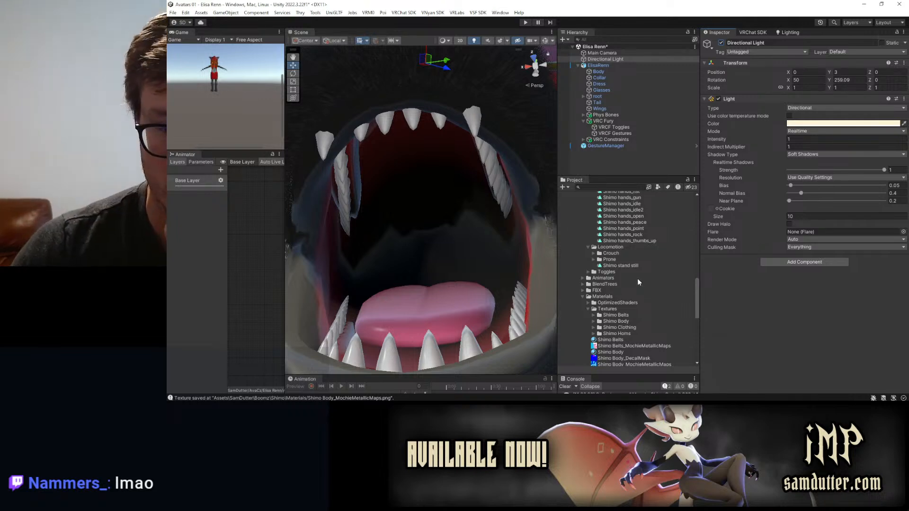
pyautogui.scroll(-1, 613, 330)
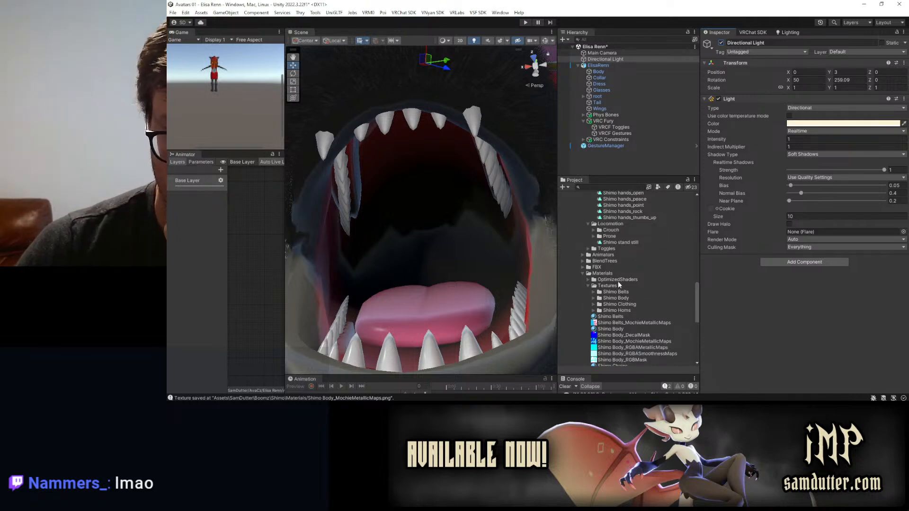
pyautogui.scroll(-2, 617, 284)
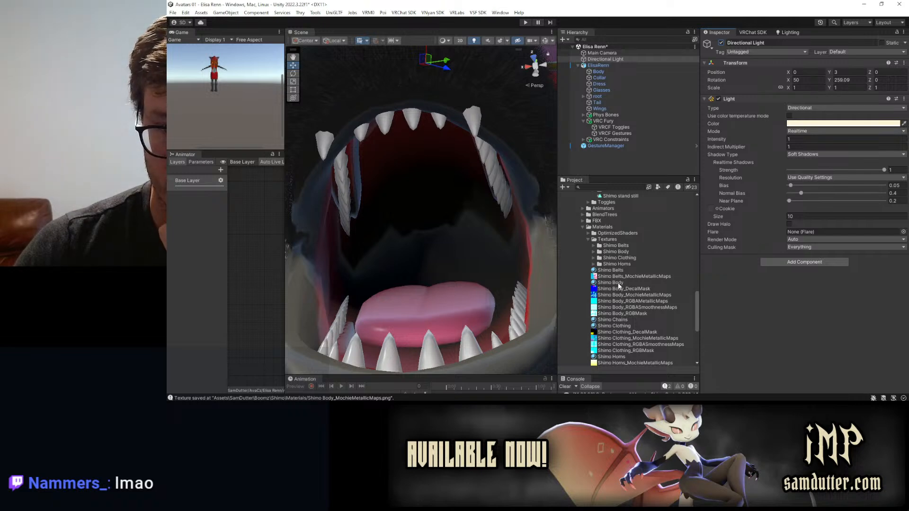
pyautogui.click(617, 282)
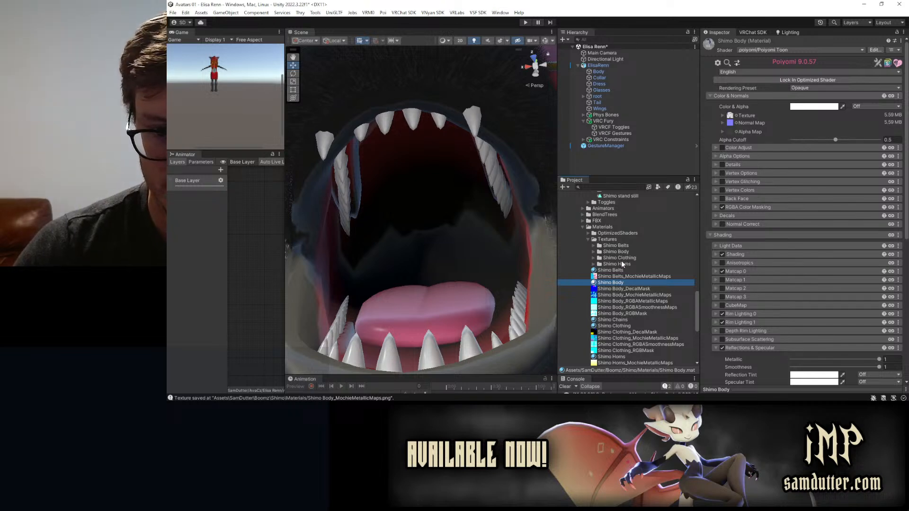
pyautogui.scroll(-1, 627, 317)
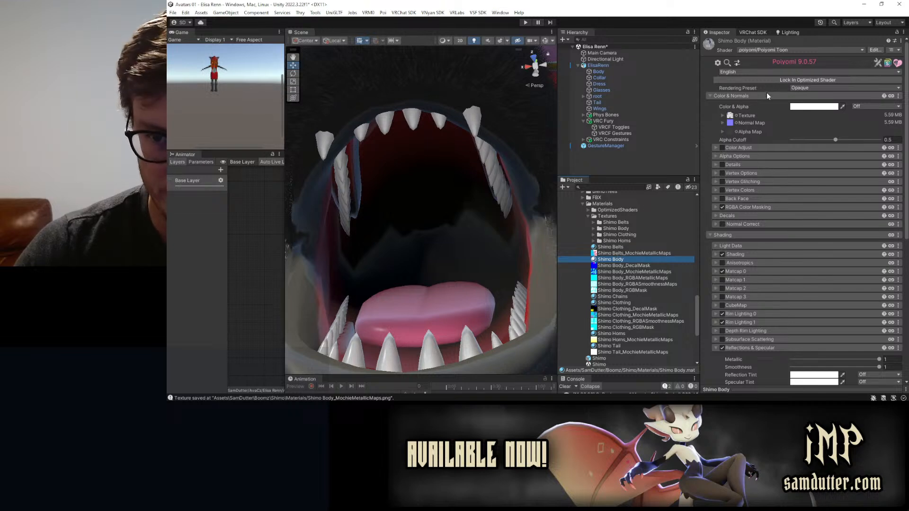
pyautogui.click(787, 79)
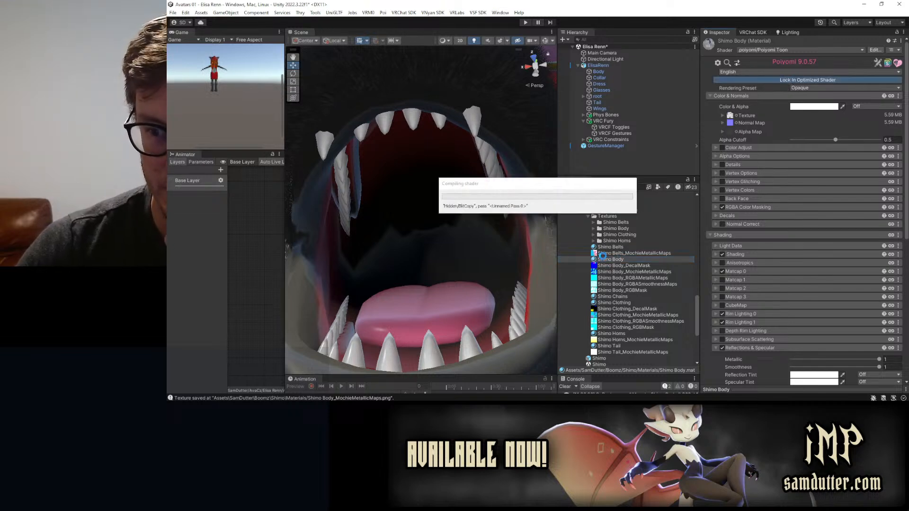
# Open the Elisa Renn Body Fur material from Elisa Renn's Materials folder.
pyautogui.click(585, 204)
pyautogui.scroll(2, 611, 261)
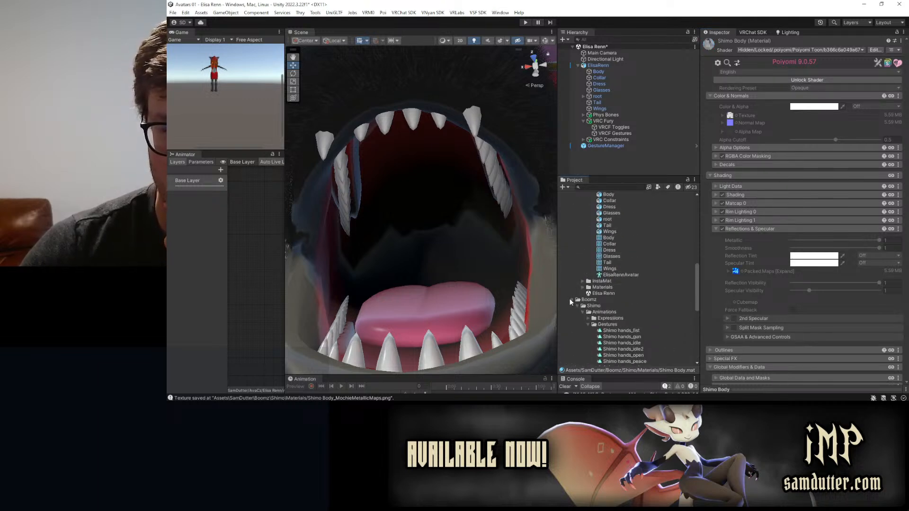
pyautogui.scroll(5, 582, 294)
pyautogui.click(581, 275)
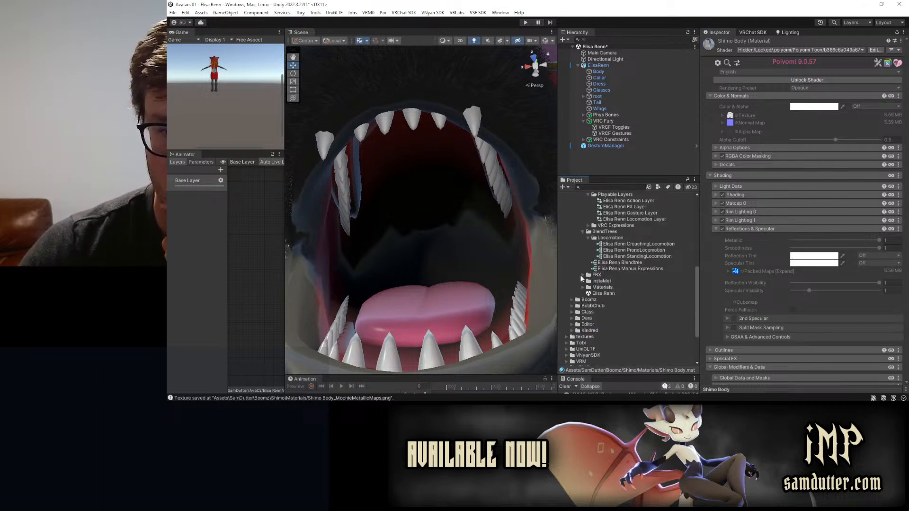
pyautogui.scroll(4, 582, 284)
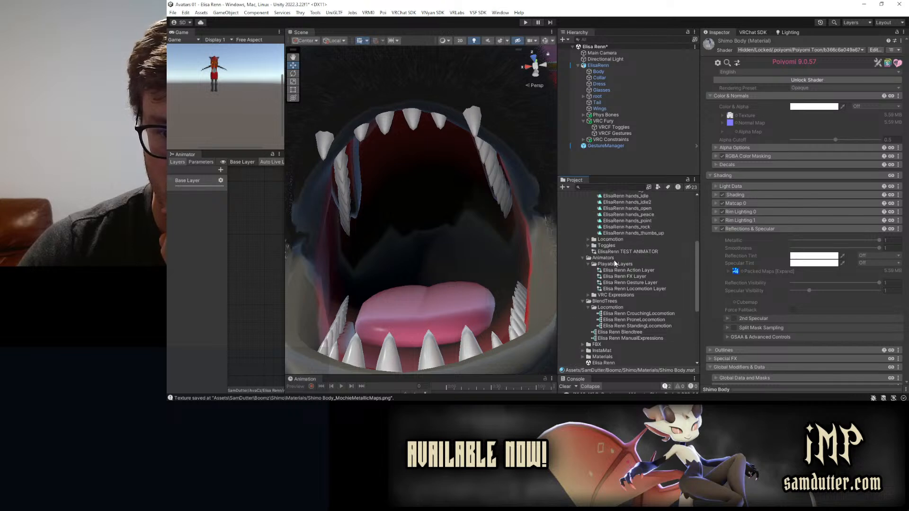
pyautogui.scroll(-2, 589, 334)
pyautogui.click(583, 311)
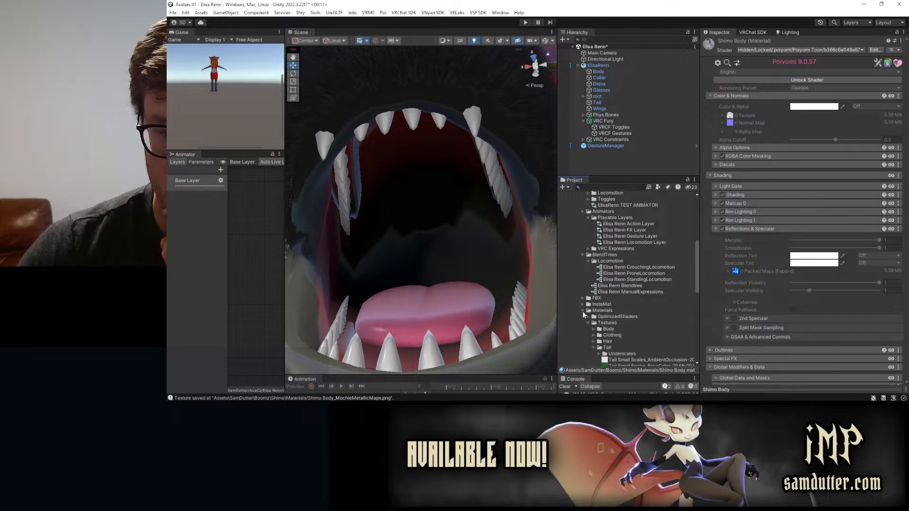
pyautogui.scroll(-5, 591, 327)
pyautogui.click(620, 275)
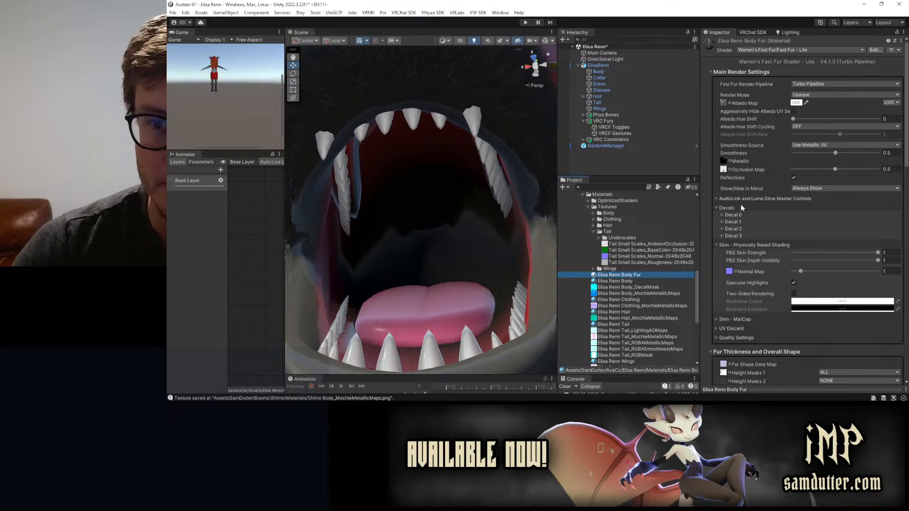
# Set the Occlusion Map strength of the Elisa Renn Body Fur material to 1.
pyautogui.click(795, 111)
pyautogui.click(794, 111)
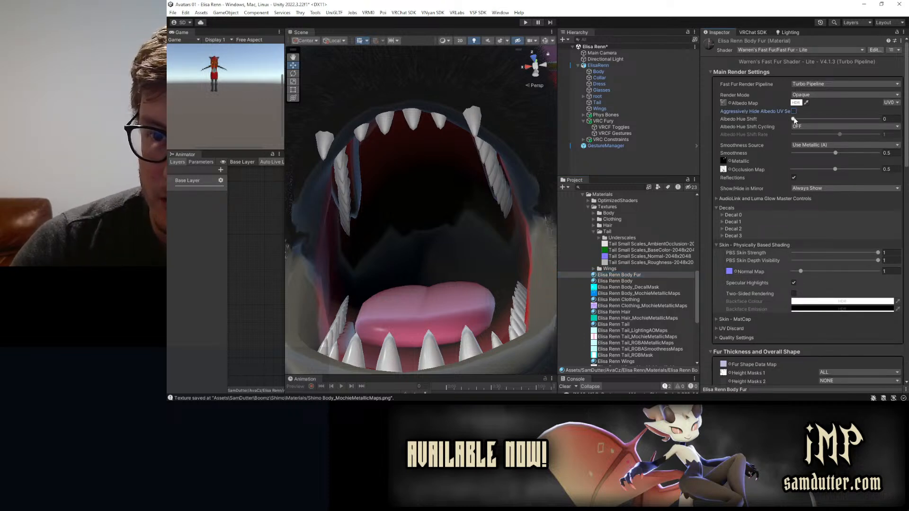
pyautogui.moveTo(845, 173); pyautogui.dragTo(898, 170)
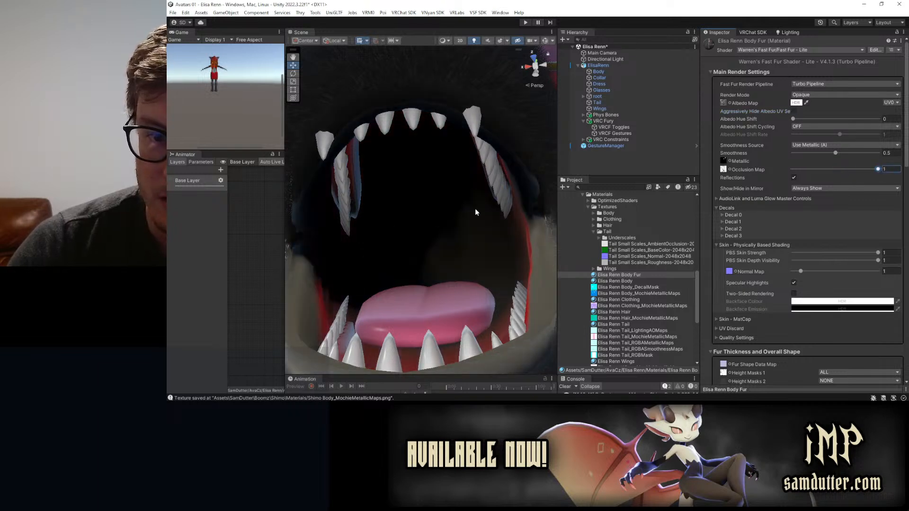
pyautogui.scroll(-5, 490, 227)
pyautogui.keyDown('alt'); pyautogui.moveTo(430, 161); pyautogui.dragTo(418, 189); pyautogui.keyUp('alt')
pyautogui.scroll(2, 417, 182)
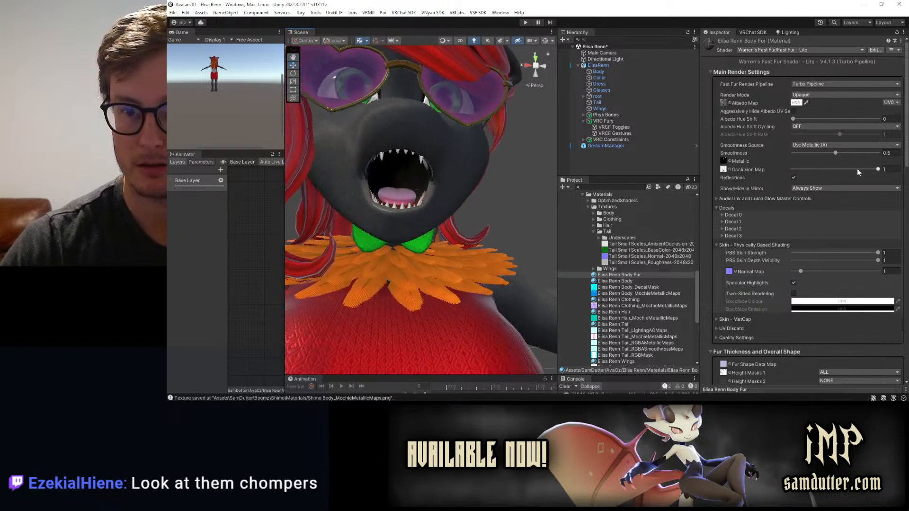
# Lower the Occlusion Map strength and restore it to 1, comparing the mouth's shading from near and far.
pyautogui.click(889, 169)
pyautogui.moveTo(830, 171); pyautogui.dragTo(788, 172)
pyautogui.moveTo(788, 172); pyautogui.dragTo(883, 172)
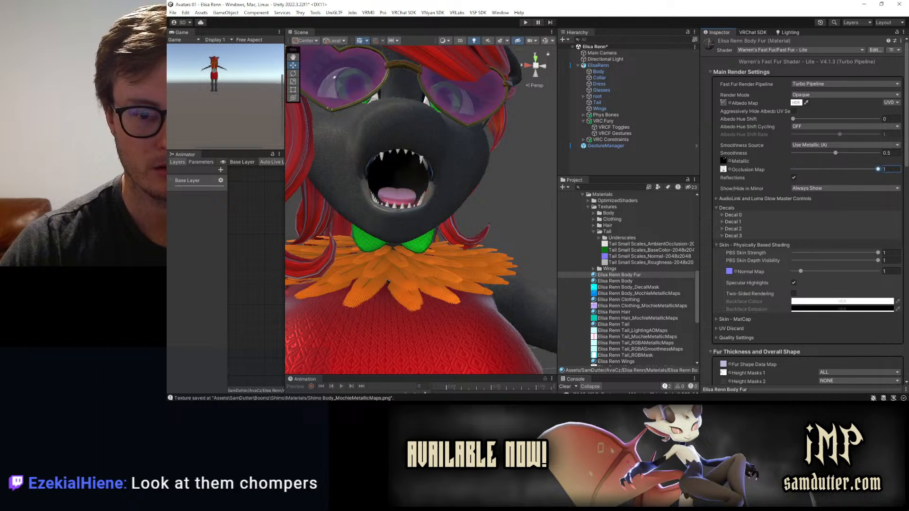
pyautogui.scroll(-10, 474, 224)
pyautogui.moveTo(416, 232)
pyautogui.keyDown('alt'); pyautogui.mouseDown()
pyautogui.moveTo(516, 244)
pyautogui.moveTo(378, 232)
pyautogui.moveTo(400, 221)
pyautogui.moveTo(392, 216)
pyautogui.moveTo(379, 223)
pyautogui.moveTo(407, 230)
pyautogui.mouseUp(); pyautogui.keyUp('alt')
pyautogui.scroll(8, 392, 216)
pyautogui.scroll(-5, 427, 223)
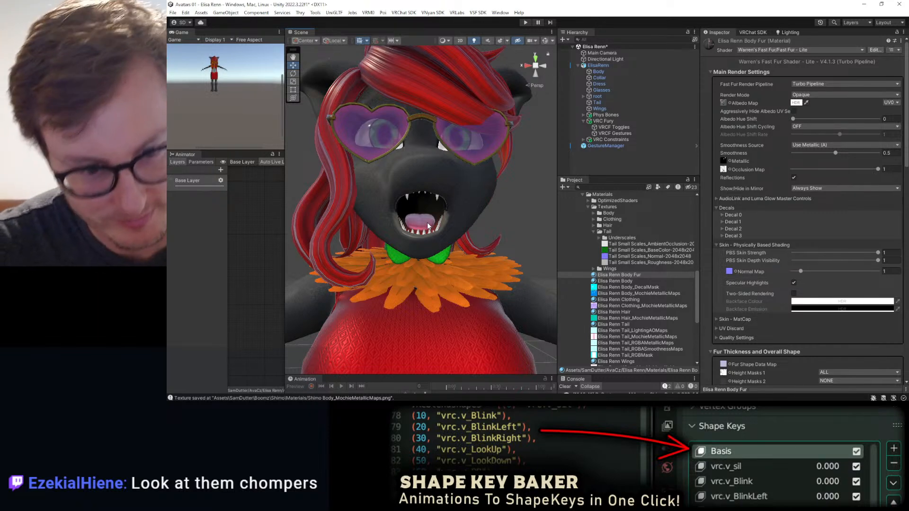
pyautogui.scroll(-5, 414, 231)
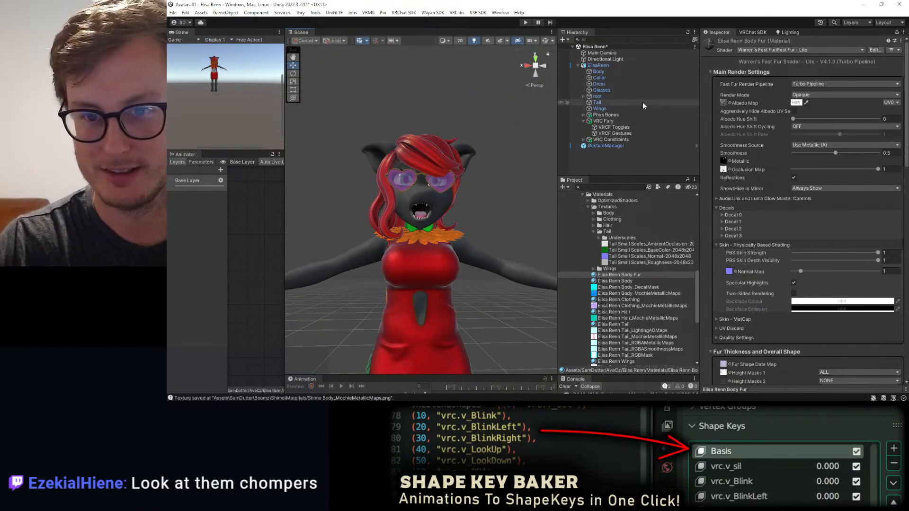
# Select the avatar's Body and reset its vrc.v_aa blend shape to 0.
pyautogui.click(629, 65)
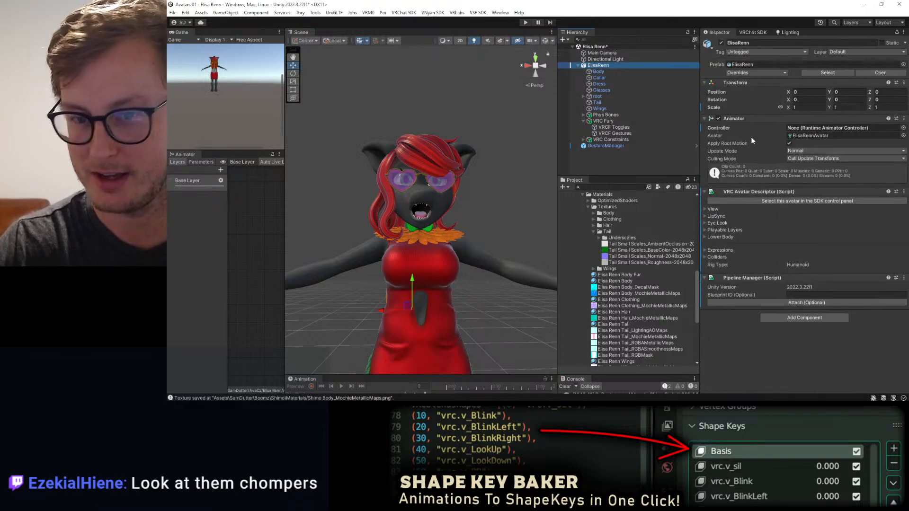
pyautogui.click(614, 73)
pyautogui.moveTo(853, 283); pyautogui.dragTo(694, 313)
pyautogui.click(796, 279)
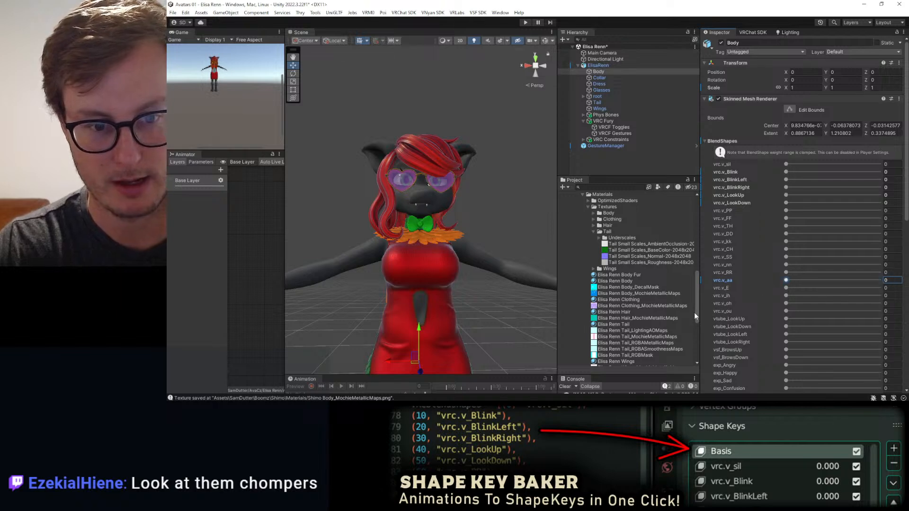
pyautogui.scroll(3, 457, 227)
pyautogui.scroll(5, 458, 226)
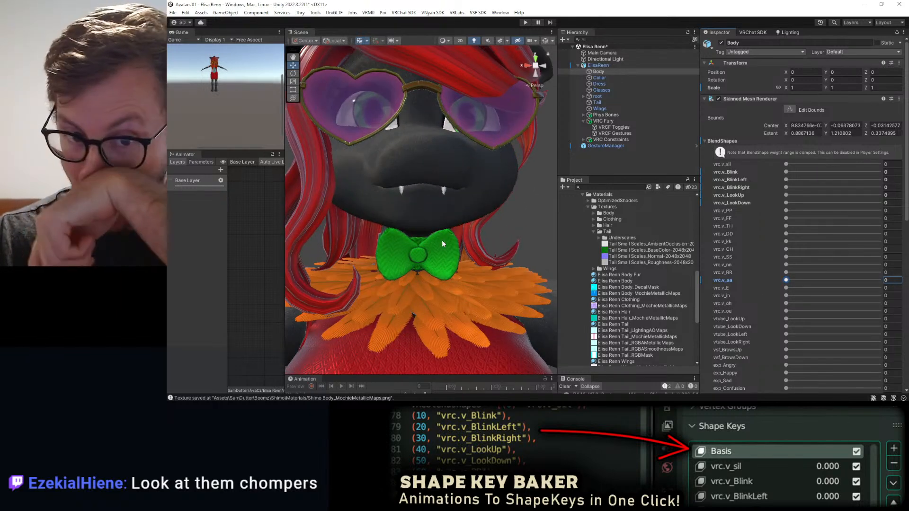
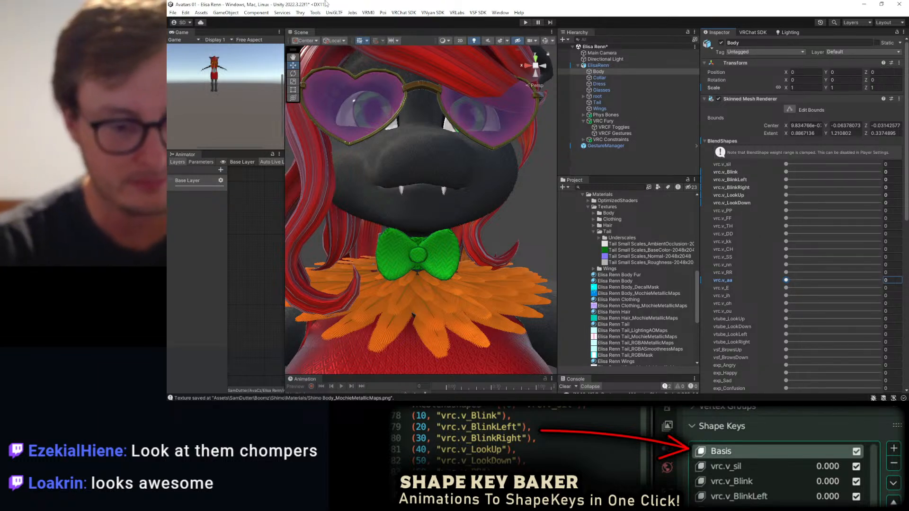
# Examine the orange feathers and the fur around the foot claws up close.
pyautogui.scroll(-8, 451, 189)
pyautogui.keyDown('alt'); pyautogui.moveTo(438, 203); pyautogui.dragTo(498, 275); pyautogui.keyUp('alt')
pyautogui.scroll(10, 397, 182)
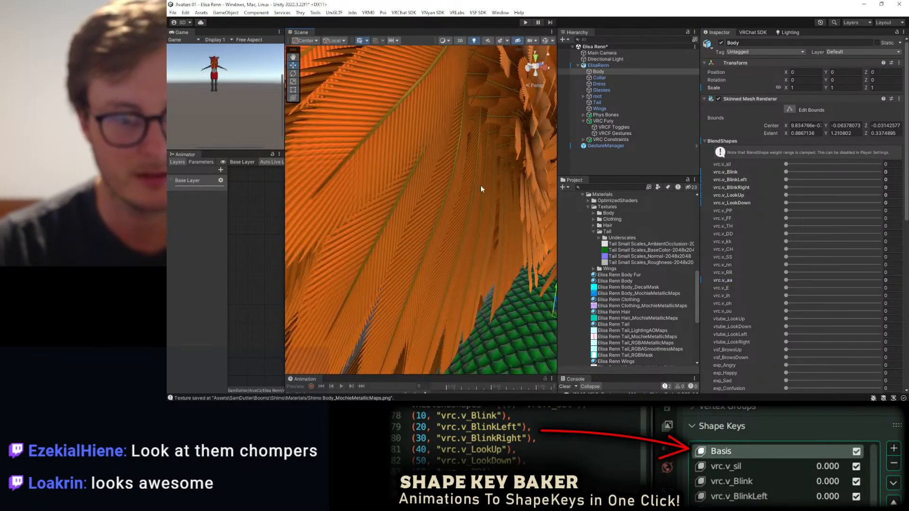
pyautogui.scroll(-6, 480, 186)
pyautogui.keyDown('alt'); pyautogui.moveTo(466, 148); pyautogui.dragTo(403, 184); pyautogui.keyUp('alt')
pyautogui.scroll(-3, 456, 158)
pyautogui.moveTo(395, 241); pyautogui.dragTo(387, 132, button='middle')
pyautogui.scroll(6, 379, 178)
pyautogui.moveTo(400, 251); pyautogui.dragTo(415, 190, button='middle')
pyautogui.scroll(3, 417, 216)
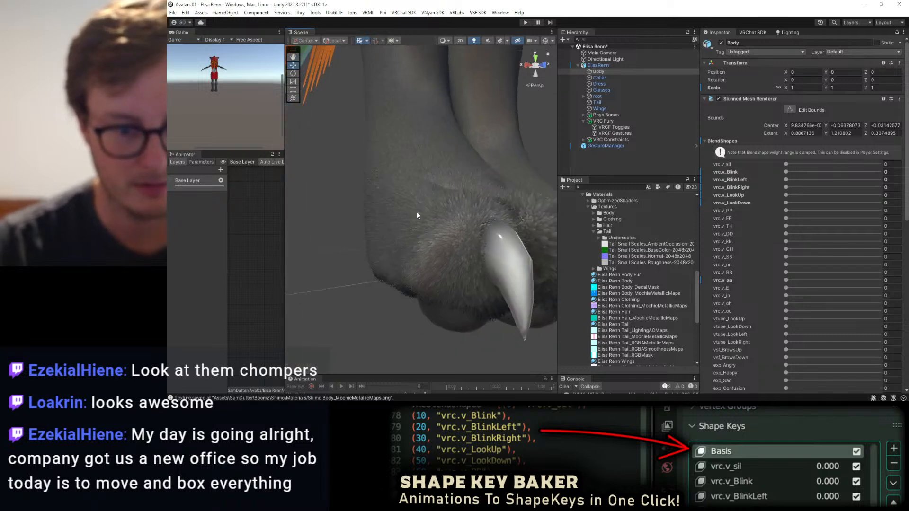
pyautogui.moveTo(417, 215)
pyautogui.keyDown('alt'); pyautogui.mouseDown()
pyautogui.moveTo(408, 180)
pyautogui.moveTo(408, 205)
pyautogui.mouseUp(); pyautogui.keyUp('alt')
pyautogui.scroll(-6, 416, 175)
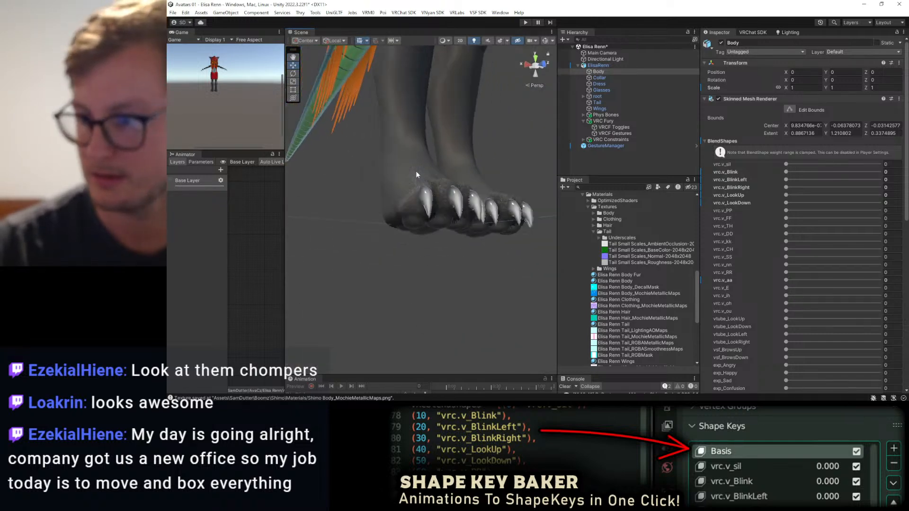
# Examine the avatar's full front, and the hair, eyelashes and heart-shaped glasses from several angles.
pyautogui.scroll(-4, 417, 175)
pyautogui.moveTo(401, 102); pyautogui.dragTo(373, 213, button='middle')
pyautogui.scroll(-2, 373, 211)
pyautogui.moveTo(400, 158); pyautogui.dragTo(391, 193, button='middle')
pyautogui.moveTo(397, 114); pyautogui.dragTo(404, 182, button='middle')
pyautogui.keyDown('alt'); pyautogui.moveTo(404, 179); pyautogui.dragTo(343, 197); pyautogui.keyUp('alt')
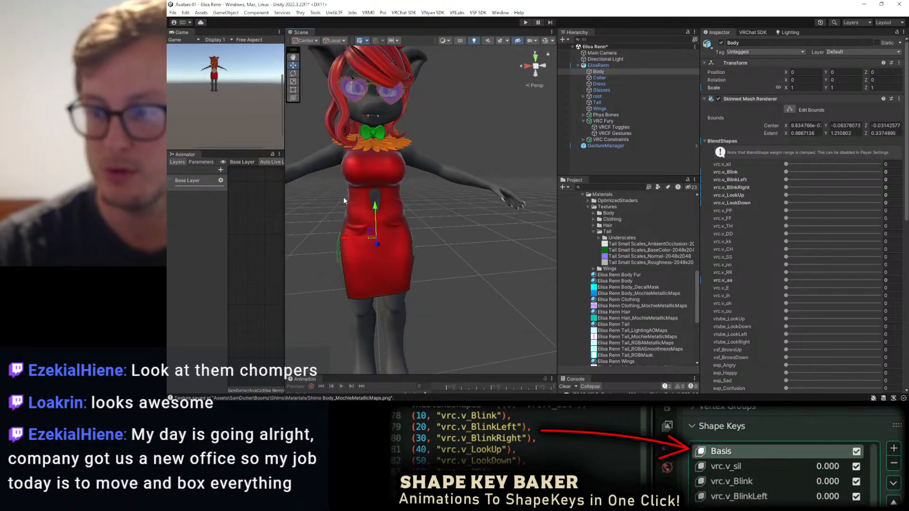
pyautogui.moveTo(357, 176); pyautogui.dragTo(375, 204, button='middle')
pyautogui.keyDown('alt'); pyautogui.moveTo(378, 162); pyautogui.dragTo(378, 185); pyautogui.keyUp('alt')
pyautogui.moveTo(378, 185); pyautogui.dragTo(410, 190, button='middle')
pyautogui.scroll(4, 411, 190)
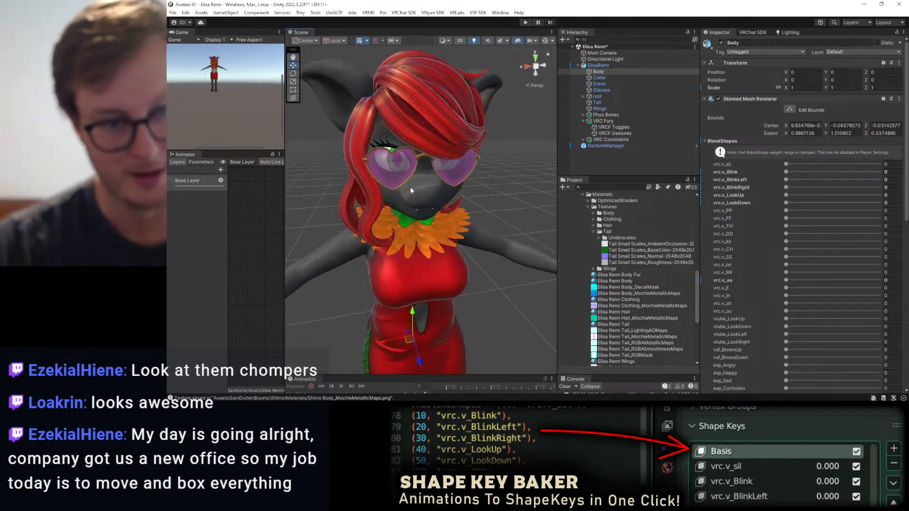
pyautogui.moveTo(406, 156); pyautogui.dragTo(407, 188, button='middle')
pyautogui.keyDown('alt'); pyautogui.moveTo(385, 173); pyautogui.dragTo(462, 156); pyautogui.keyUp('alt')
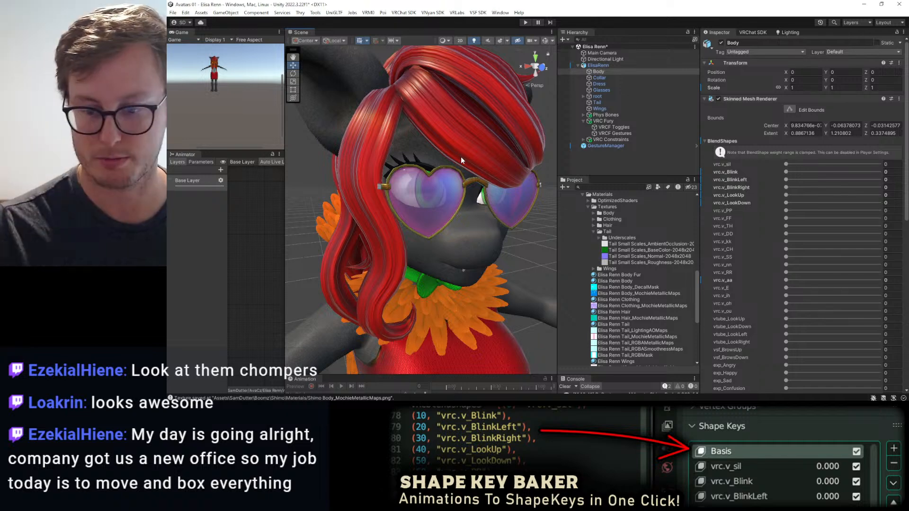
# Switch to Blender, save the bake version file and open the recent file ElisaRenn.blend.
pyautogui.hotkey('alt', 'Tab')
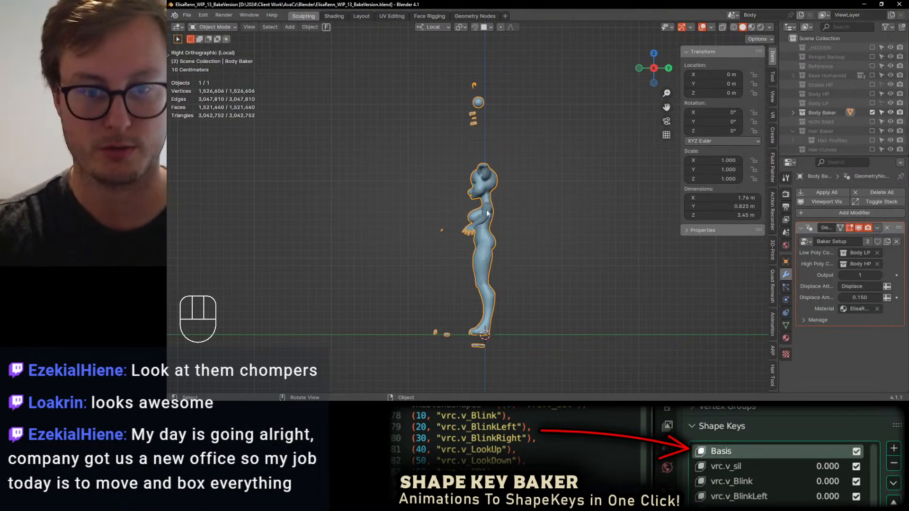
pyautogui.scroll(6, 469, 192)
pyautogui.hotkey('ctrl', 's')
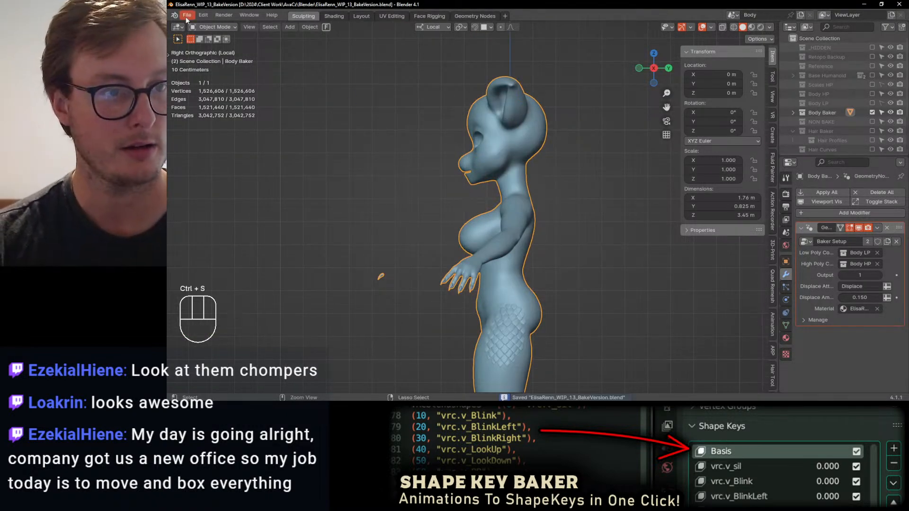
pyautogui.click(186, 16)
pyautogui.moveTo(199, 45)
pyautogui.click(310, 53)
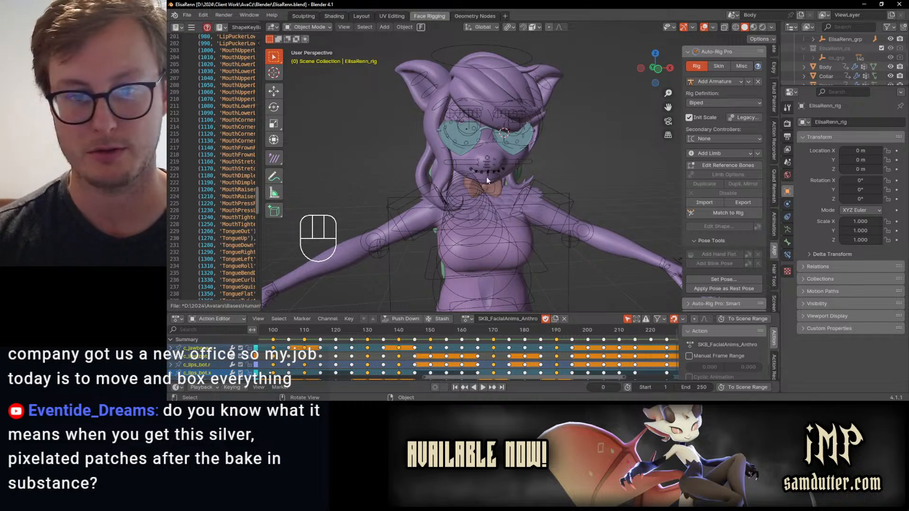
# Isolate the avatar's Body in local view, seen from the front, and save the file.
pyautogui.click(522, 161)
pyautogui.press('/')
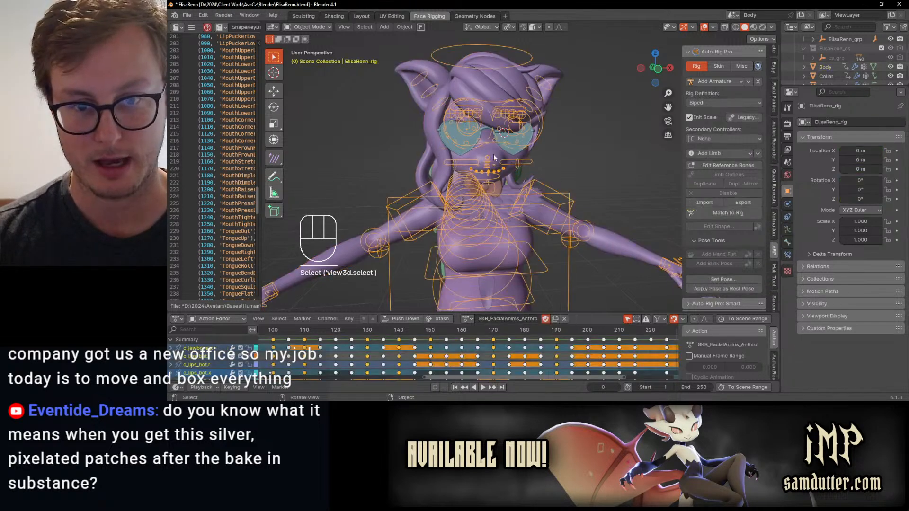
pyautogui.press('KP_1')
pyautogui.click(551, 163)
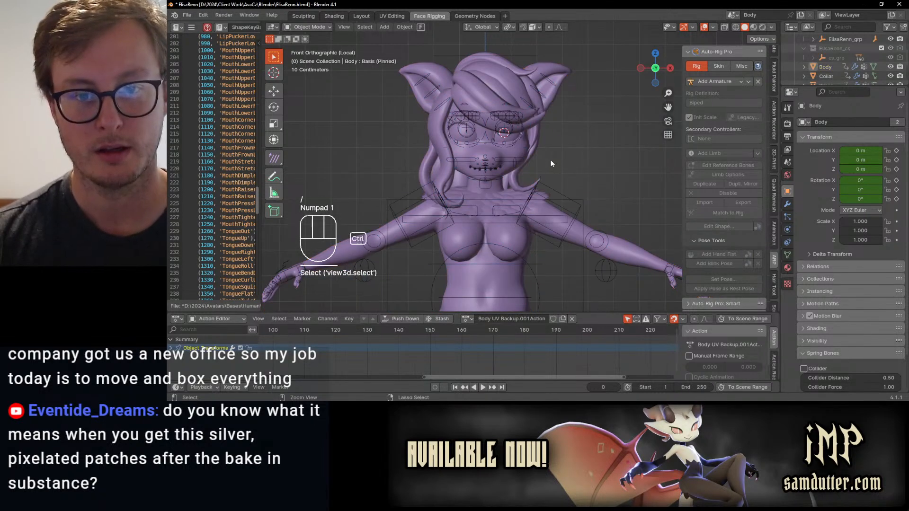
pyautogui.hotkey('ctrl', 's')
pyautogui.scroll(6, 553, 163)
pyautogui.press('/')
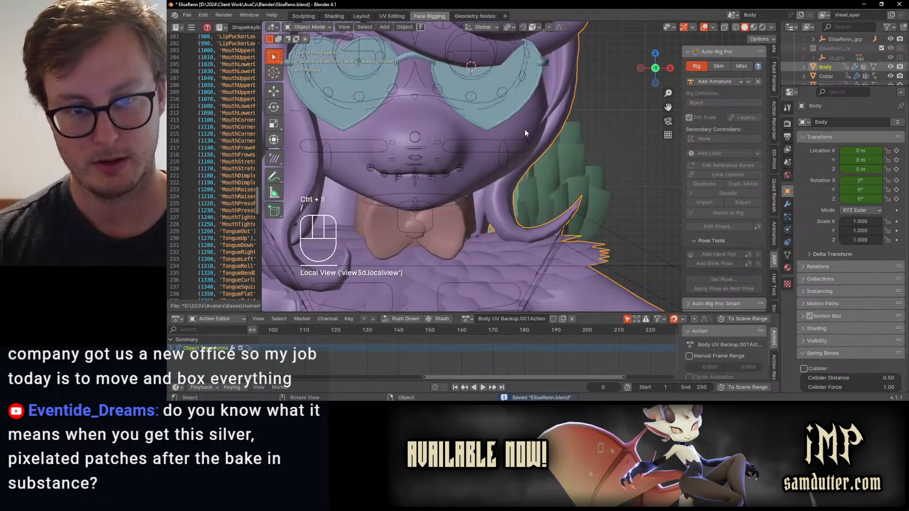
pyautogui.press('/')
pyautogui.hotkey('ctrl', 's')
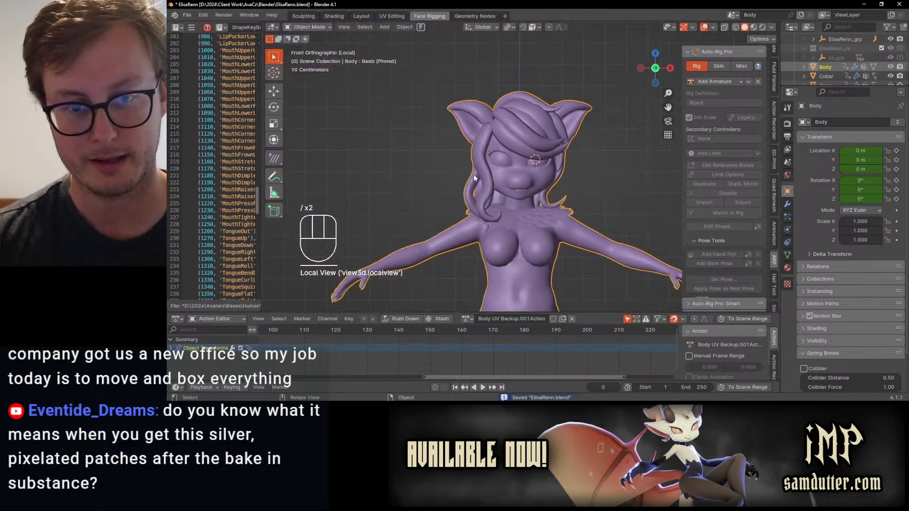
# Select the linked body skin mesh in Edit Mode and show its UVs in a widened UV editor in the UV Editing workspace.
pyautogui.scroll(5, 534, 187)
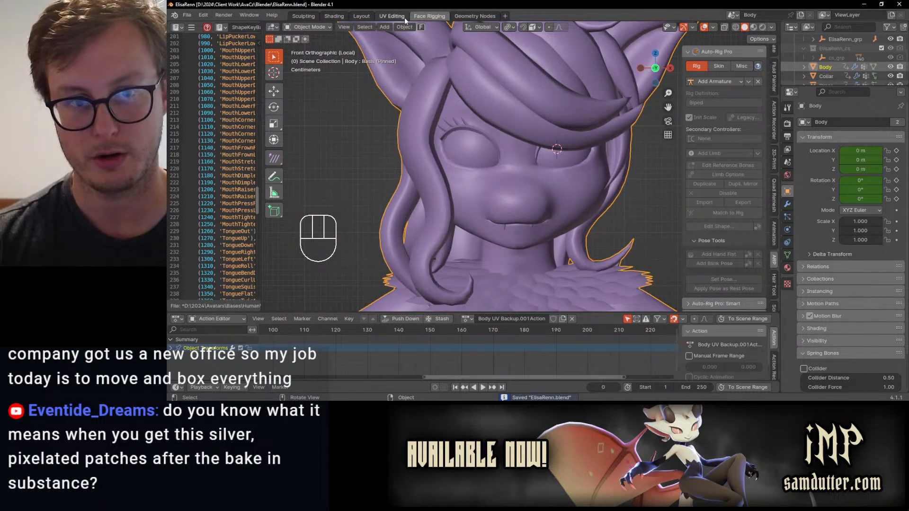
pyautogui.press('Tab')
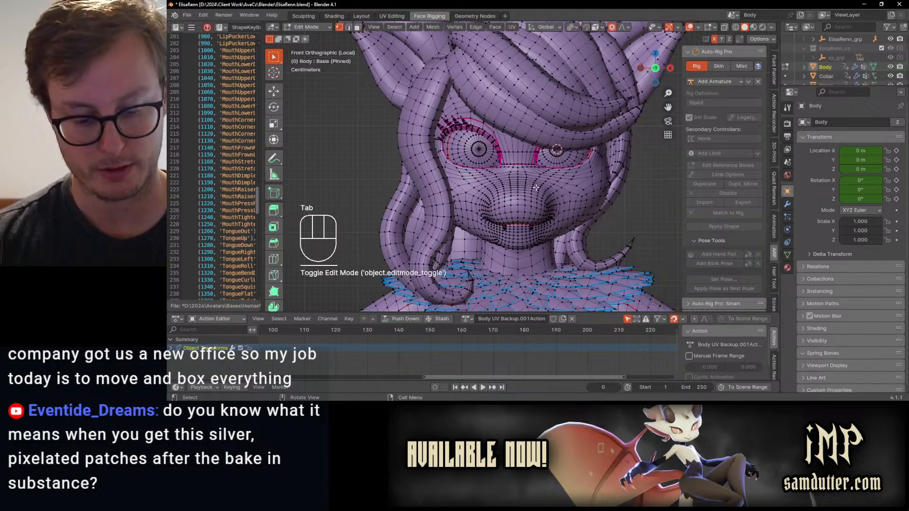
pyautogui.press('l')
pyautogui.click(386, 16)
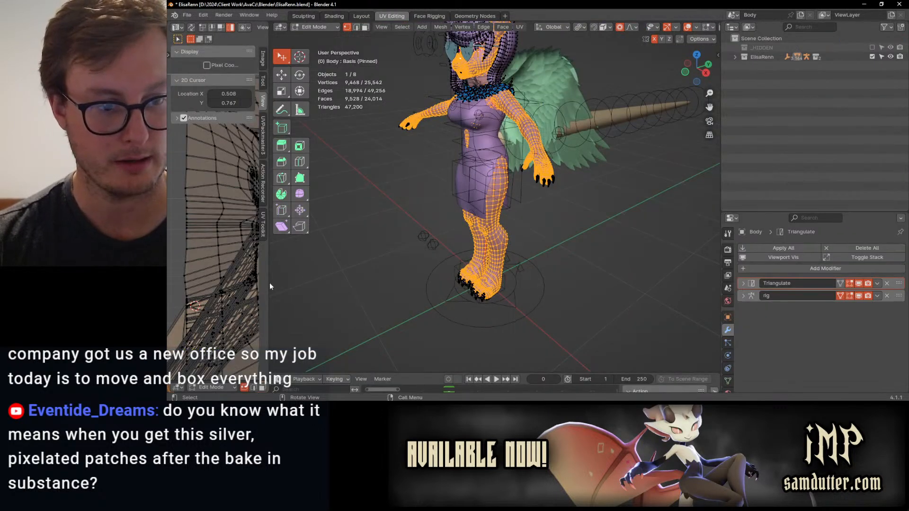
pyautogui.moveTo(269, 283); pyautogui.dragTo(523, 285)
pyautogui.scroll(-8, 284, 287)
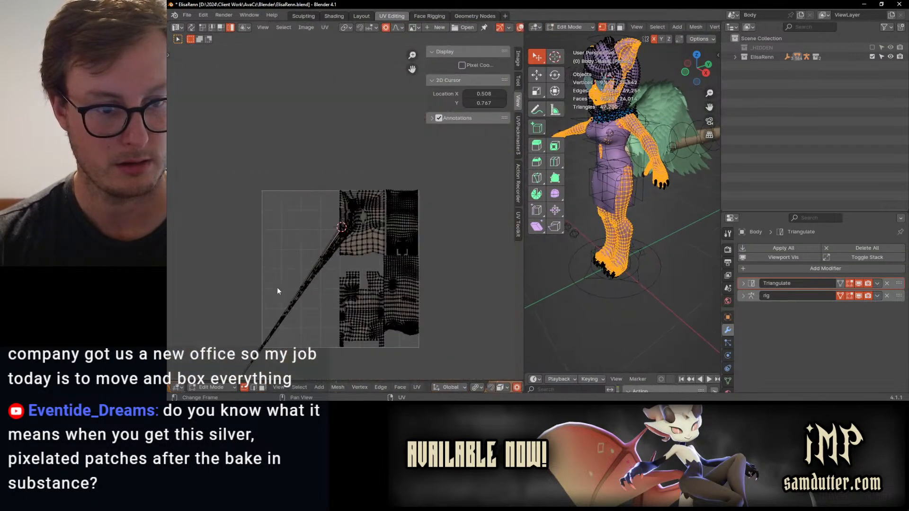
# Make UVMap the Body's active UV map and return to Edit Mode to show its layout.
pyautogui.scroll(6, 347, 262)
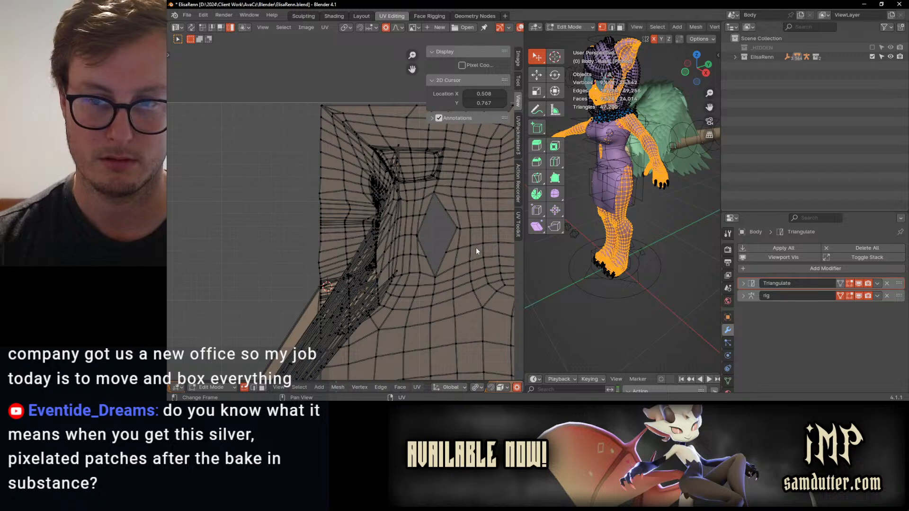
pyautogui.scroll(-6, 476, 248)
pyautogui.keyDown('shift'); pyautogui.moveTo(371, 314); pyautogui.dragTo(361, 223, button='middle'); pyautogui.keyUp('shift')
pyautogui.keyDown('shift'); pyautogui.moveTo(277, 291); pyautogui.dragTo(322, 232, button='middle'); pyautogui.keyUp('shift')
pyautogui.scroll(5, 322, 234)
pyautogui.press('Tab')
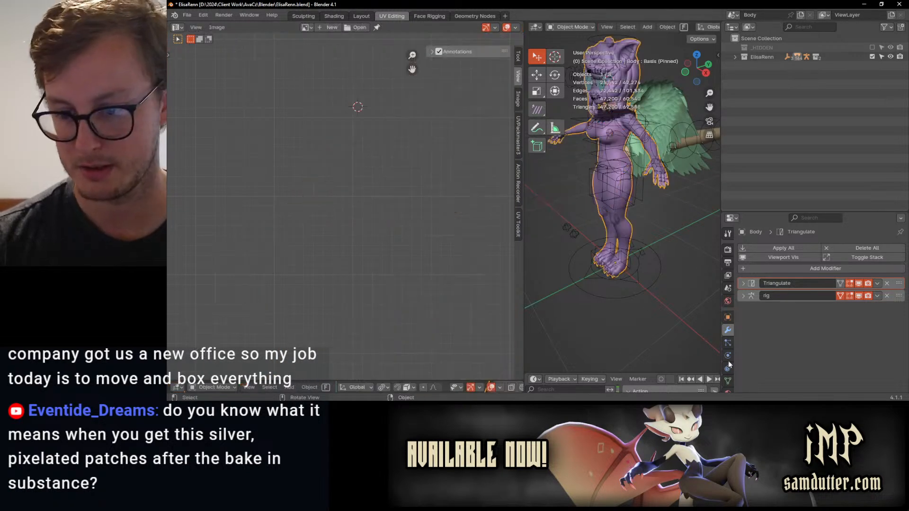
pyautogui.click(727, 380)
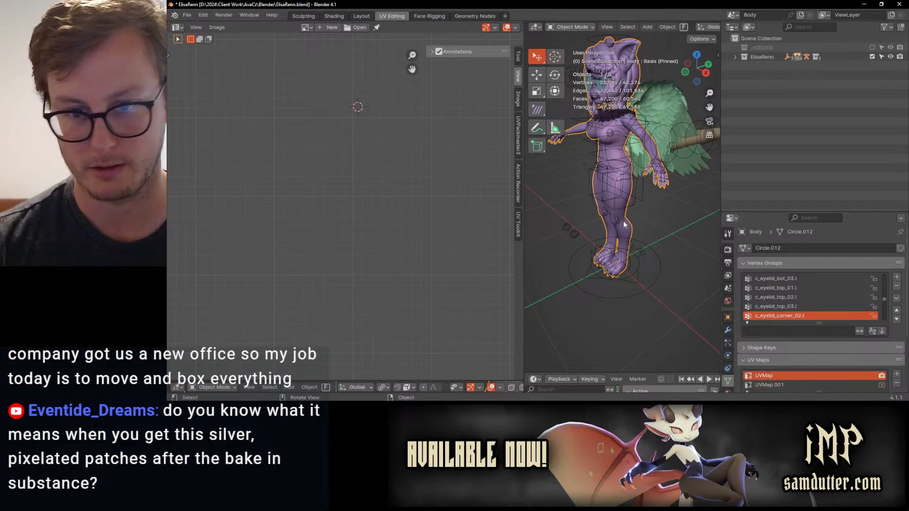
pyautogui.press('Tab')
# Examine the Body's UV islands up close and as a full layout, with the UV editor's side panels hidden.
pyautogui.scroll(-4, 413, 169)
pyautogui.scroll(4, 331, 203)
pyautogui.keyDown('shift'); pyautogui.moveTo(331, 203); pyautogui.dragTo(361, 223, button='middle'); pyautogui.keyUp('shift')
pyautogui.scroll(4, 333, 222)
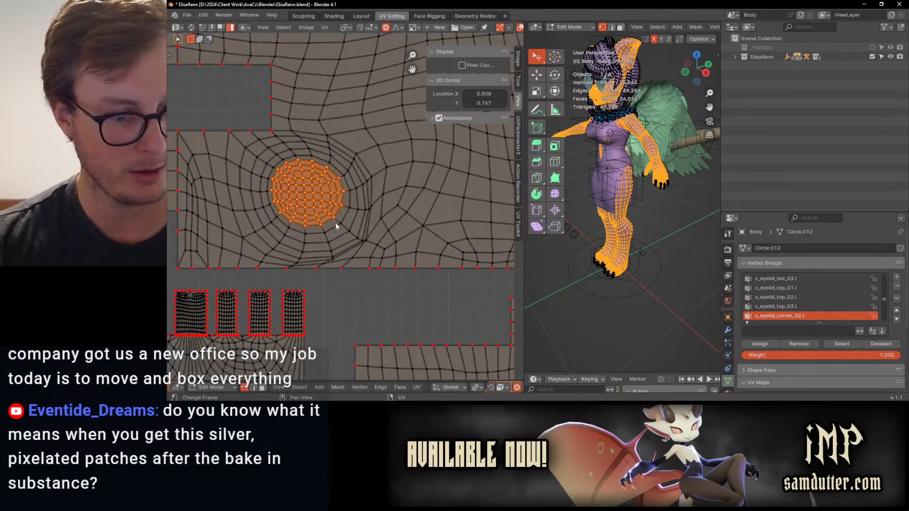
pyautogui.scroll(-5, 335, 226)
pyautogui.keyDown('shift'); pyautogui.scroll(-3, 337, 217); pyautogui.keyUp('shift')
pyautogui.keyDown('shift'); pyautogui.moveTo(337, 217); pyautogui.dragTo(381, 271, button='middle'); pyautogui.keyUp('shift')
pyautogui.scroll(3, 366, 195)
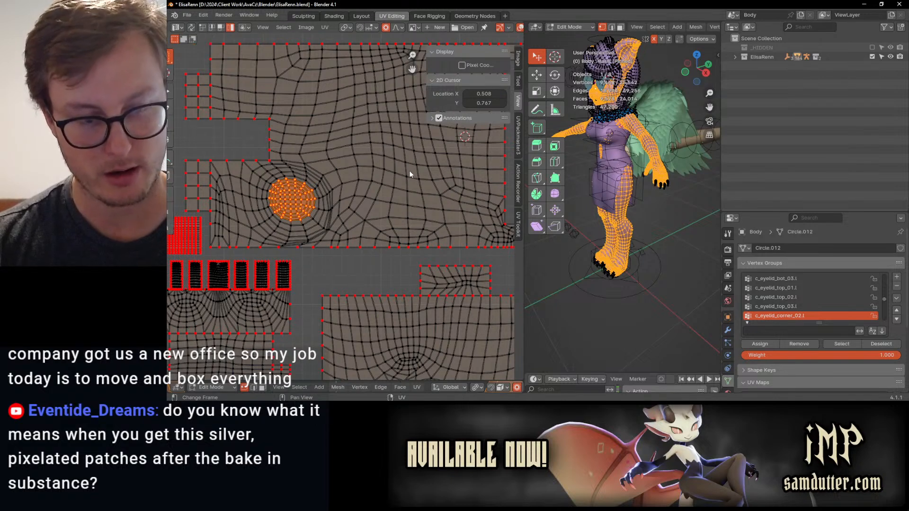
pyautogui.press('t')
pyautogui.scroll(-4, 398, 179)
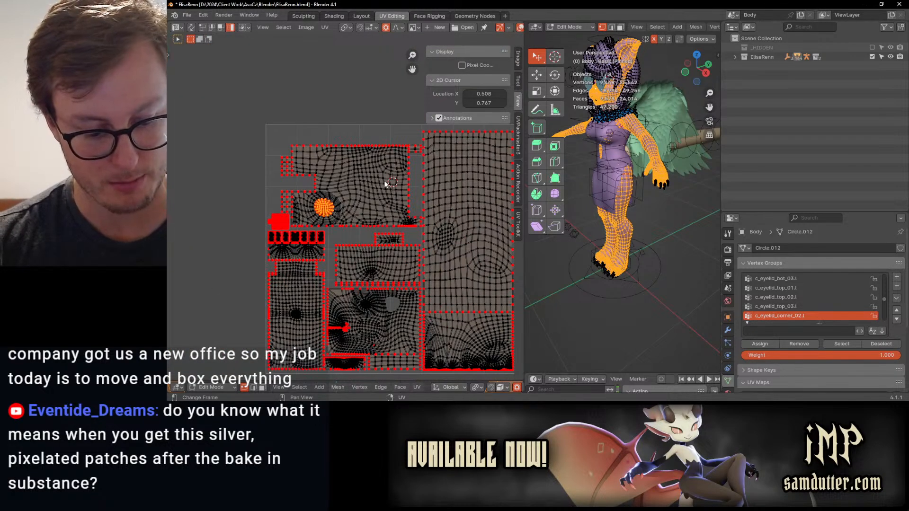
pyautogui.press('n')
pyautogui.moveTo(434, 237); pyautogui.dragTo(429, 221, button='middle')
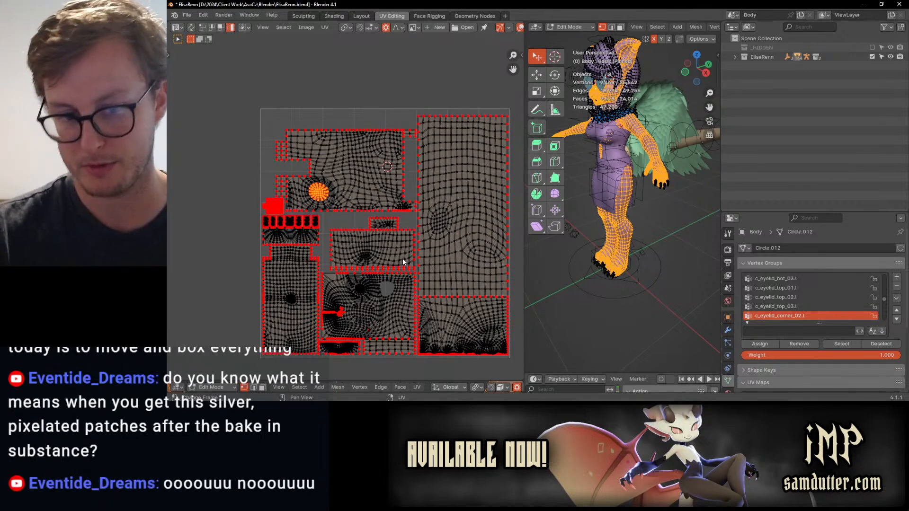
pyautogui.scroll(2, 402, 258)
# Check the Triangulate modifier on the Body alongside its UV topology.
pyautogui.click(727, 330)
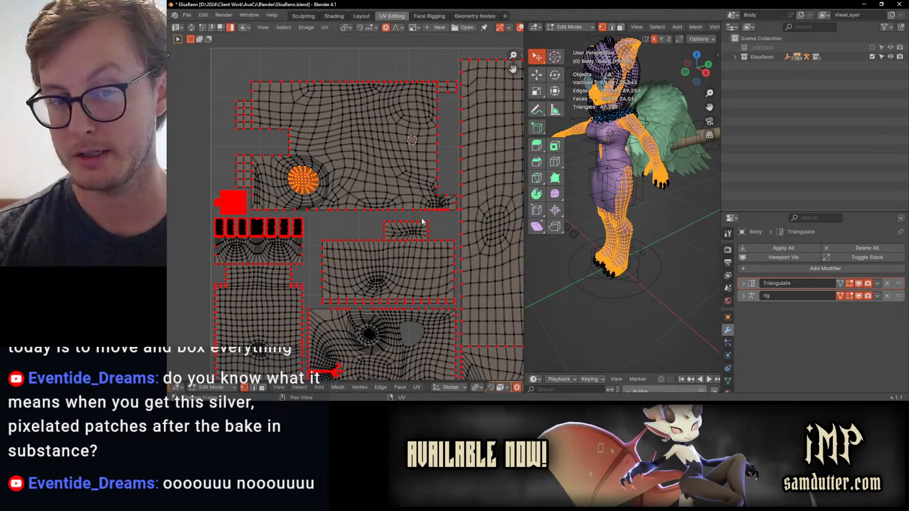
pyautogui.scroll(2, 423, 221)
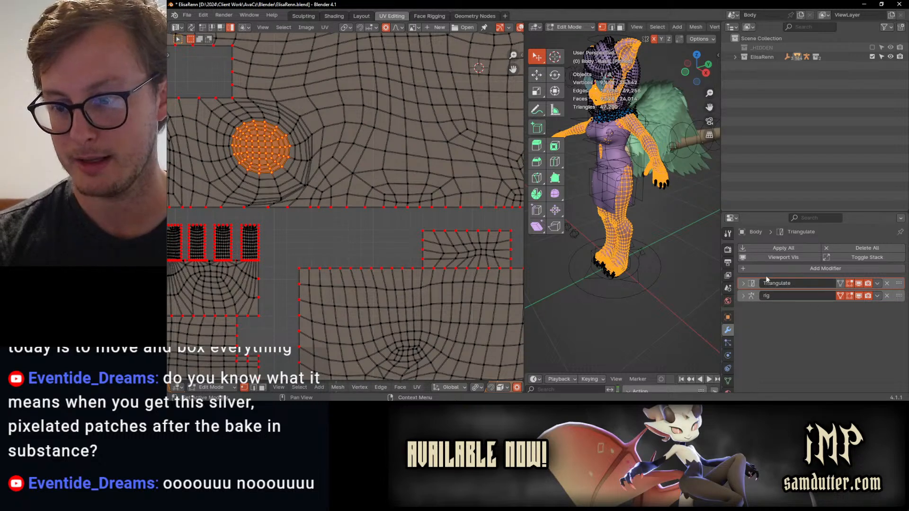
pyautogui.click(741, 283)
pyautogui.click(741, 283)
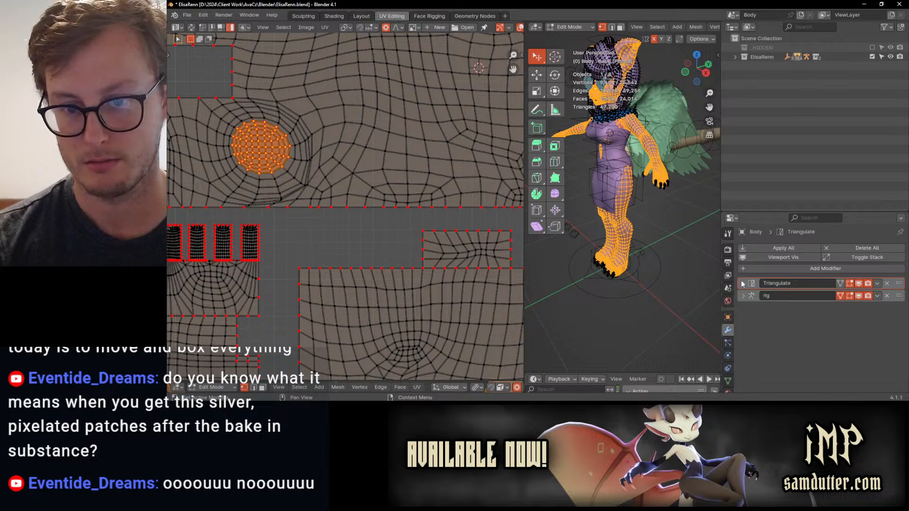
pyautogui.click(740, 280)
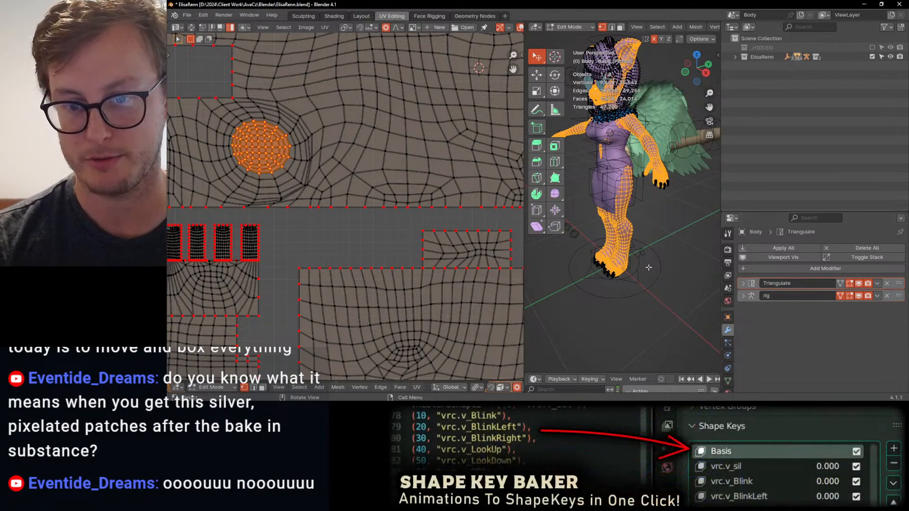
# Leave Edit Mode, shrink the UV editor to enlarge the 3D viewport, and save the file.
pyautogui.press('Tab')
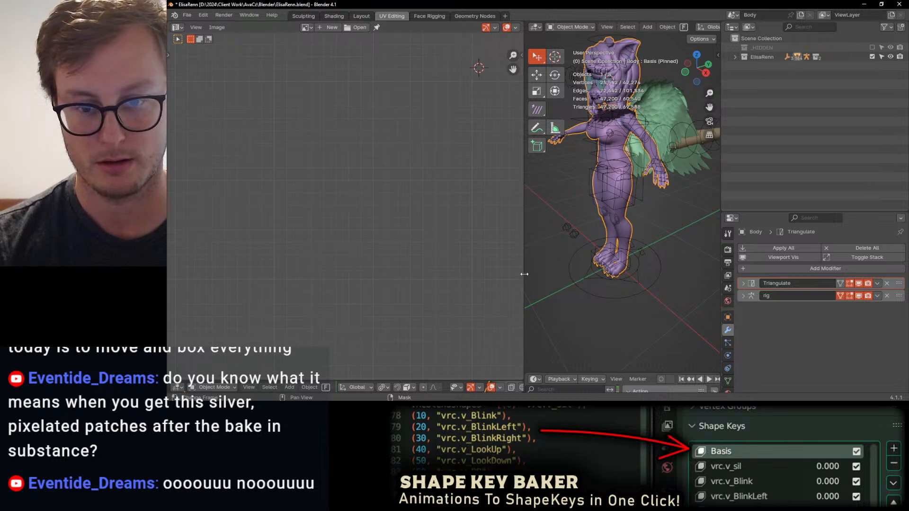
pyautogui.moveTo(522, 271); pyautogui.dragTo(233, 271)
pyautogui.scroll(-3, 473, 237)
pyautogui.hotkey('ctrl', 's')
# Switch to Substance 3D Painter and close it, discarding the project's changes.
pyautogui.hotkey('alt', 'Tab')
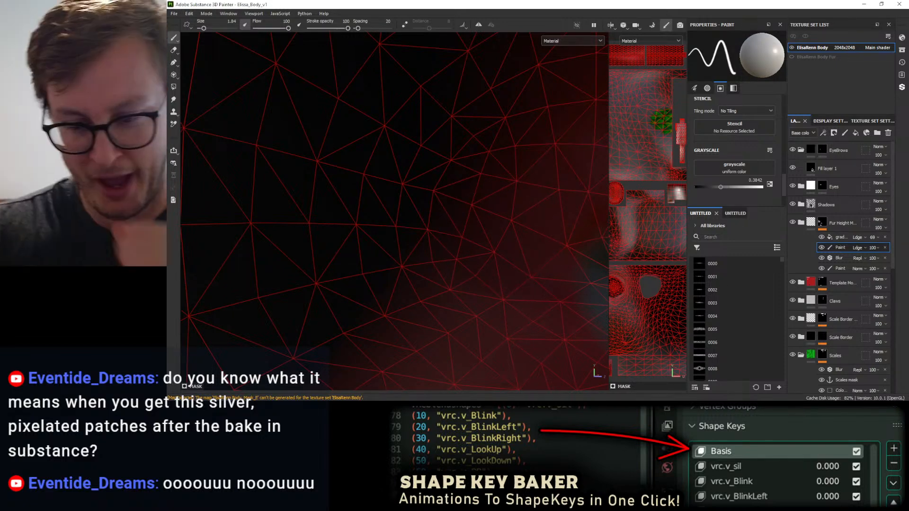
pyautogui.click(898, 4)
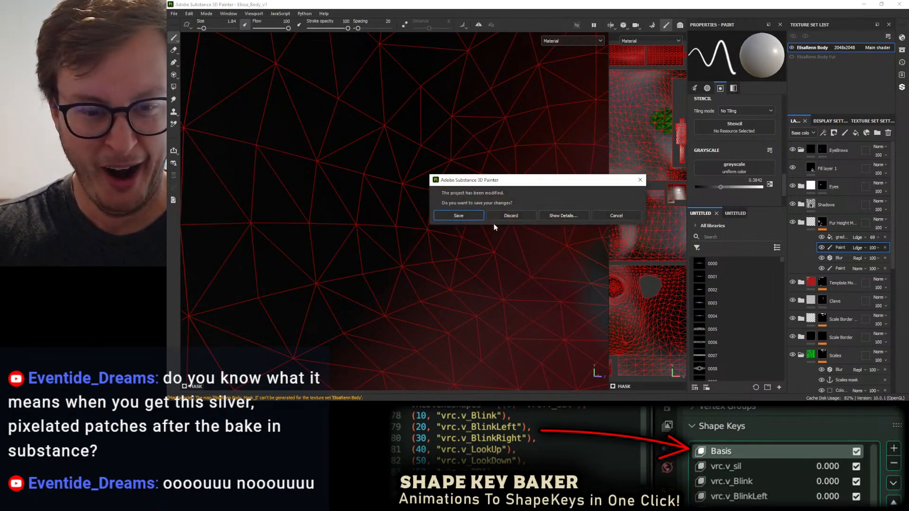
pyautogui.click(512, 216)
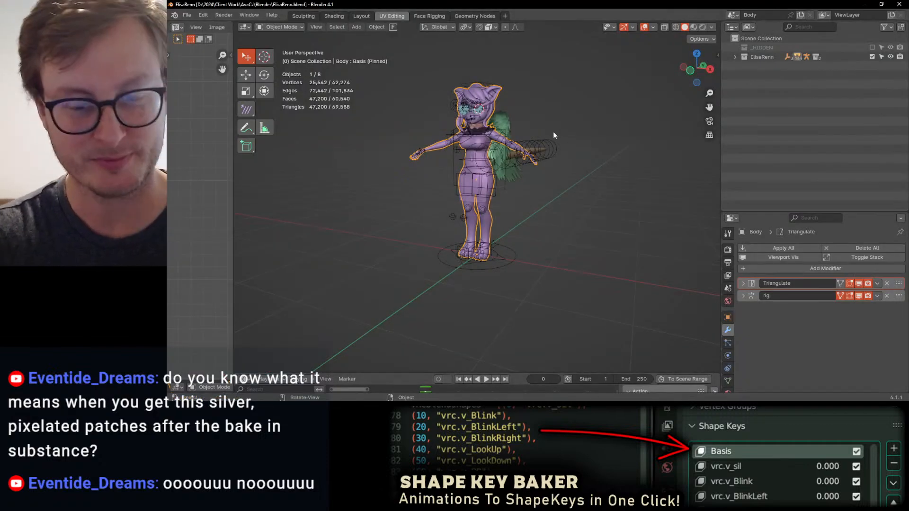
# In Blender's Face Rigging workspace, isolate the Body with its rig in the front view and select the rig.
pyautogui.press('KP_1')
pyautogui.scroll(6, 538, 149)
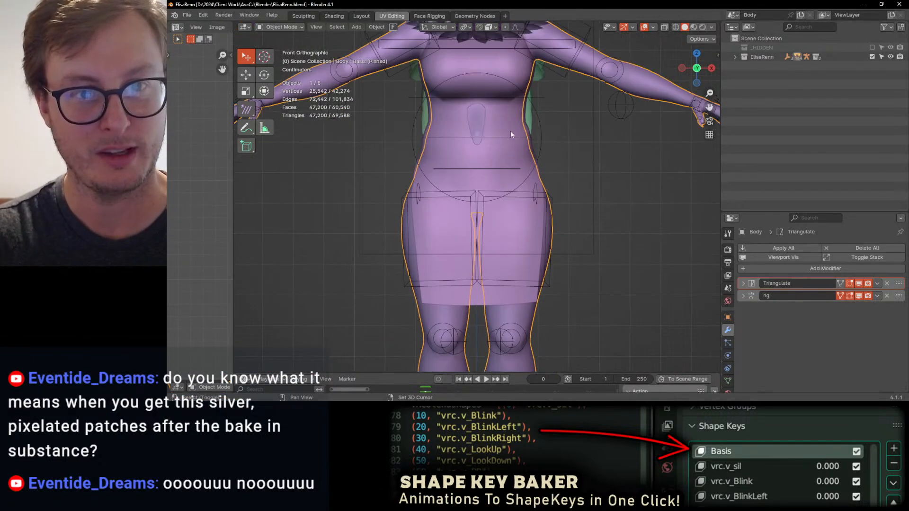
pyautogui.click(429, 16)
pyautogui.scroll(5, 475, 130)
pyautogui.scroll(-5, 504, 176)
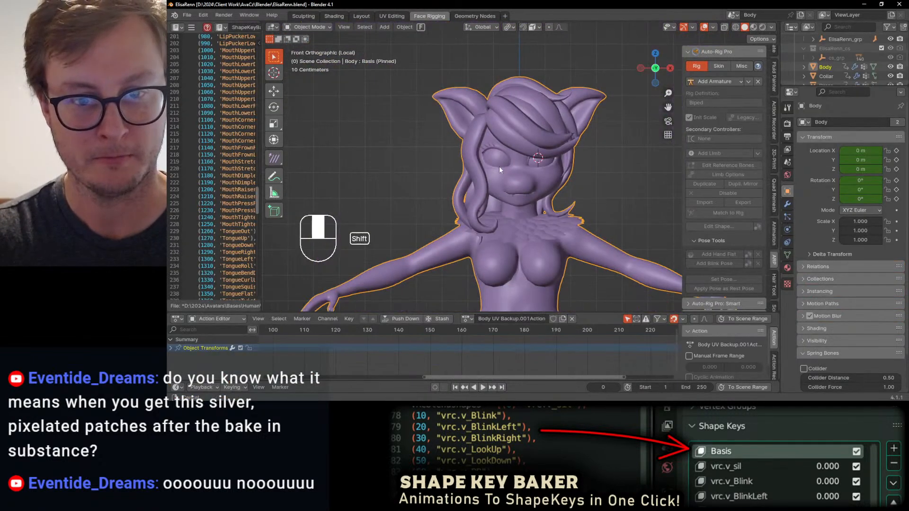
pyautogui.scroll(5, 507, 171)
pyautogui.press('/')
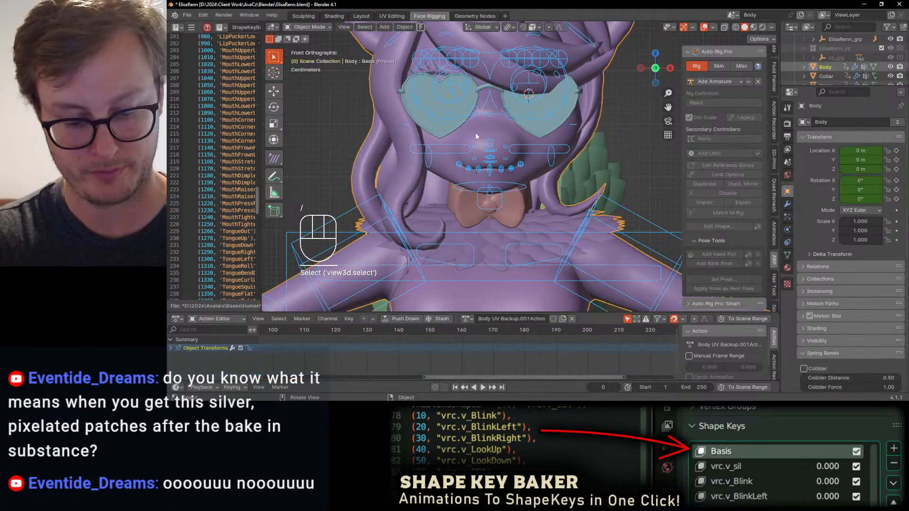
pyautogui.press('/')
pyautogui.click(517, 149)
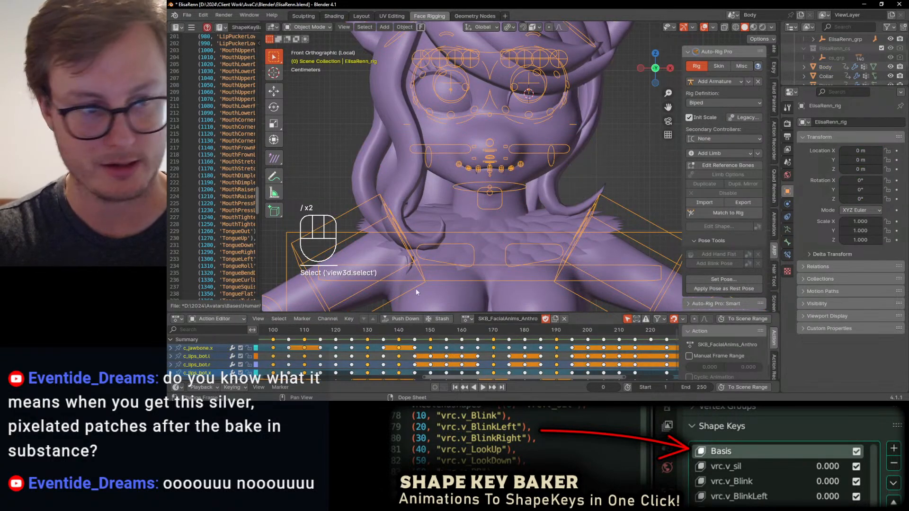
# Pose the face at frame 260, the script's exp_Angry expression, and display it with Material Preview shading.
pyautogui.scroll(20, 232, 203)
pyautogui.scroll(6, 231, 203)
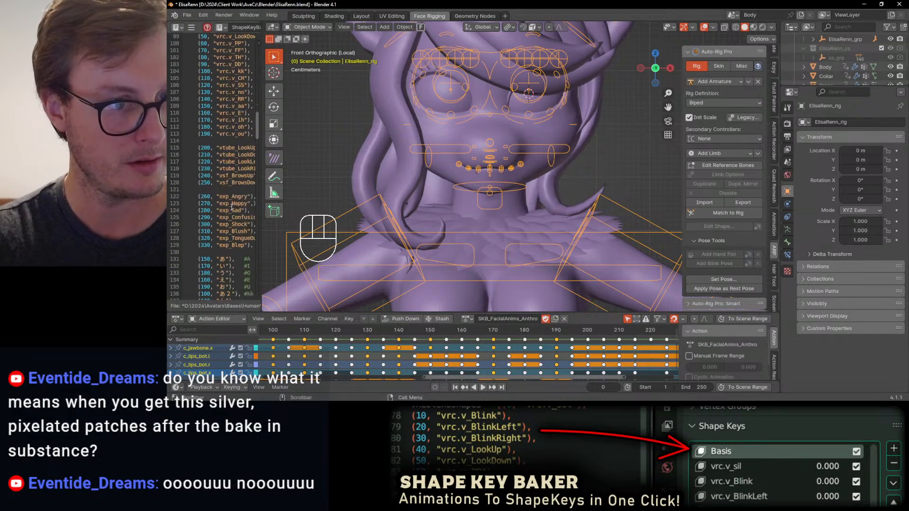
pyautogui.moveTo(238, 213)
pyautogui.mouseDown(button='middle')
pyautogui.moveTo(216, 214)
pyautogui.moveTo(228, 214)
pyautogui.mouseUp(button='middle')
pyautogui.moveTo(650, 350); pyautogui.dragTo(453, 343, button='middle')
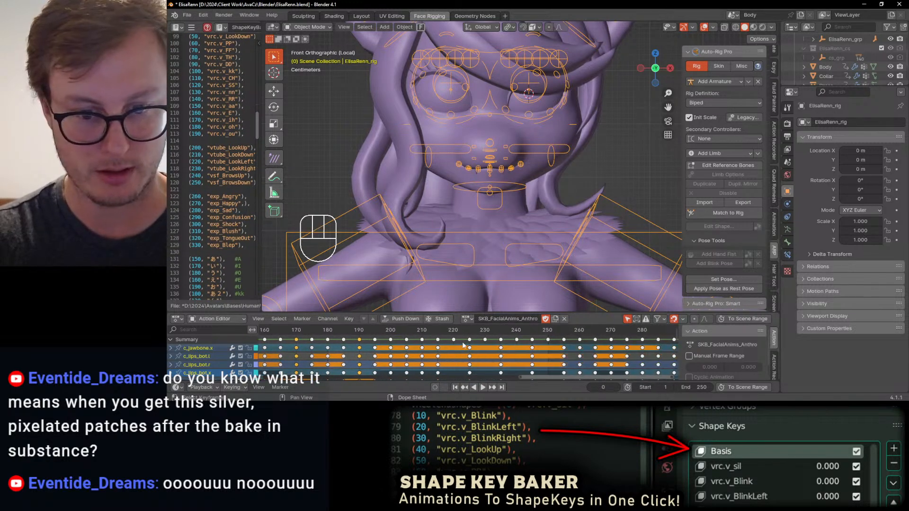
pyautogui.click(579, 331)
pyautogui.press('space')
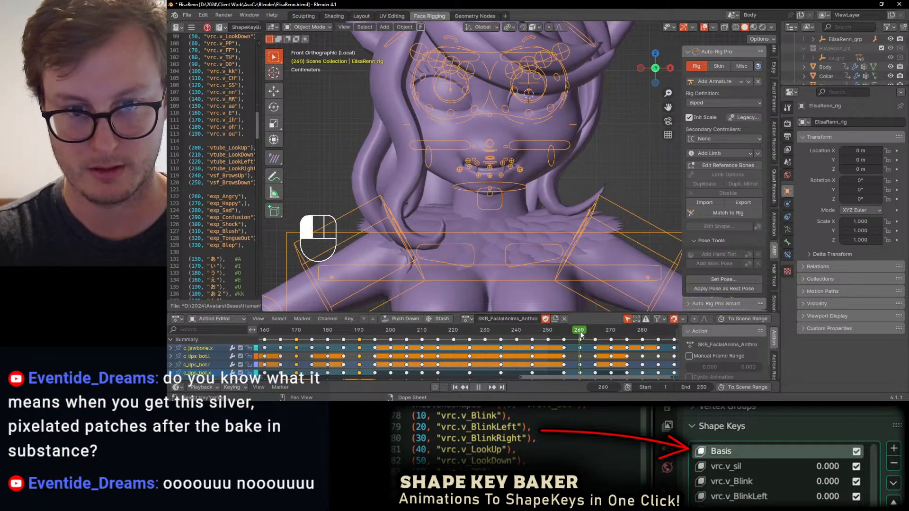
pyautogui.moveTo(495, 214)
pyautogui.mouseDown(button='middle')
pyautogui.moveTo(523, 122)
pyautogui.moveTo(532, 152)
pyautogui.mouseUp(button='middle')
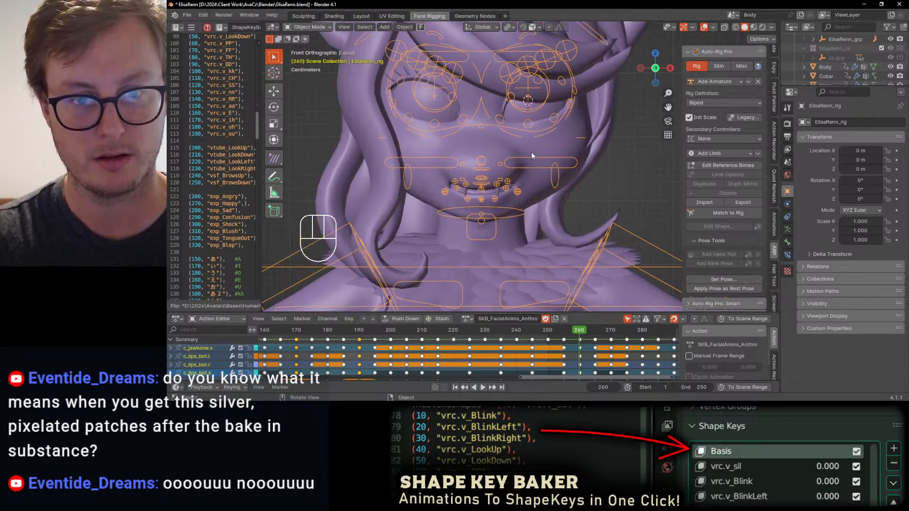
pyautogui.press('z')
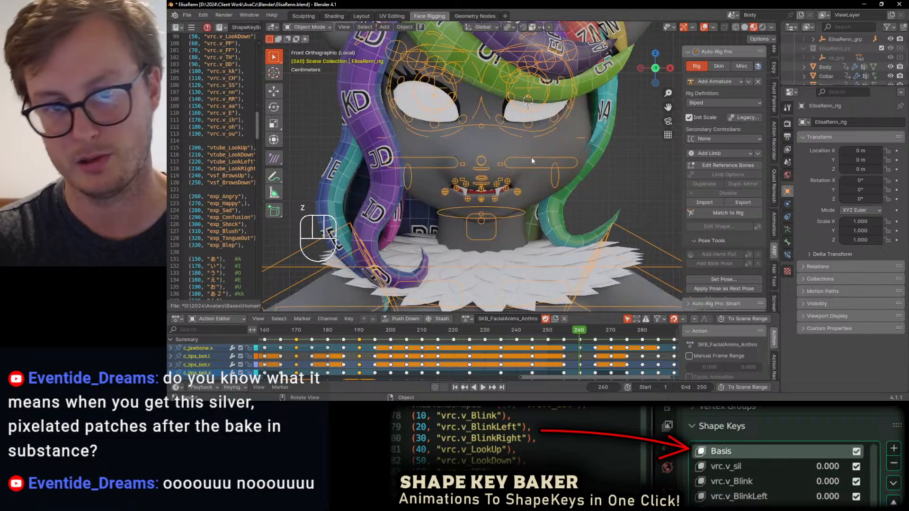
# Put the rig in Pose Mode and lower the upper eyelid control c_eyelid_top.r vertically in the front view.
pyautogui.keyDown('shift'); pyautogui.moveTo(466, 69); pyautogui.dragTo(478, 125, button='middle'); pyautogui.keyUp('shift')
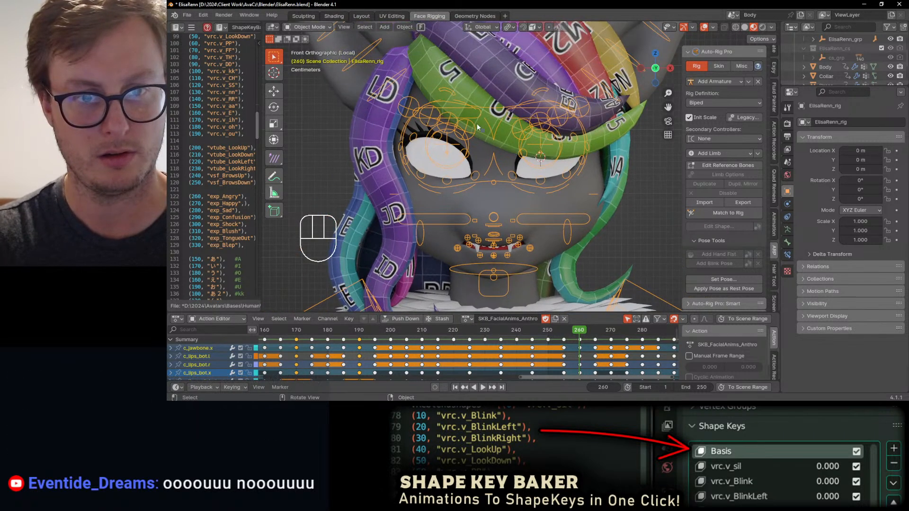
pyautogui.click(474, 117)
pyautogui.hotkey('ctrl', 'Tab')
pyautogui.click(478, 119)
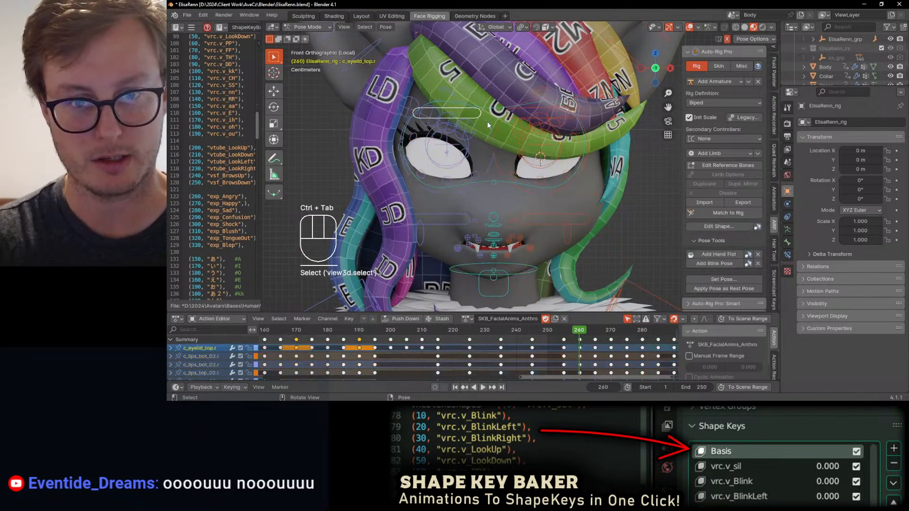
pyautogui.press('g')
pyautogui.press('z')
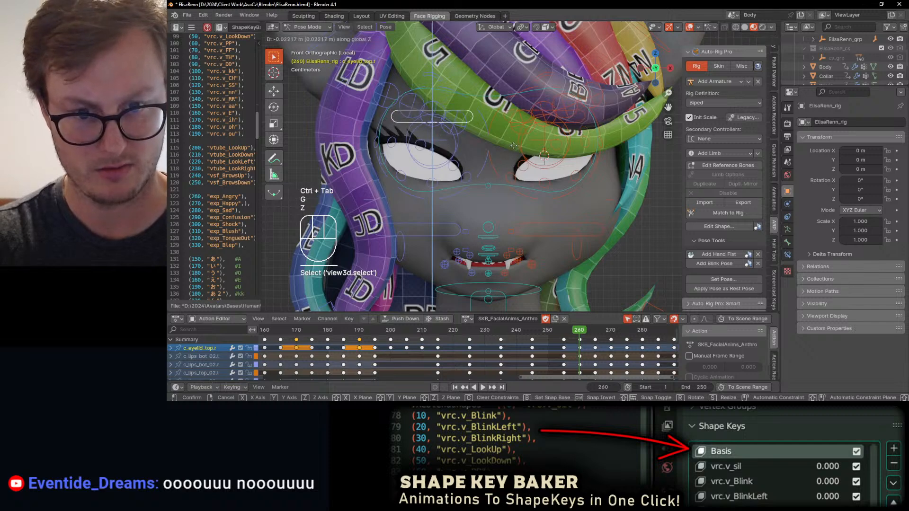
pyautogui.click(455, 234)
# Reshape the lower rim of the character's right eye by nudging c_eyelid_bot_02.r and its neighbouring eyelid controls.
pyautogui.click(407, 176)
pyautogui.press('g')
pyautogui.press('z')
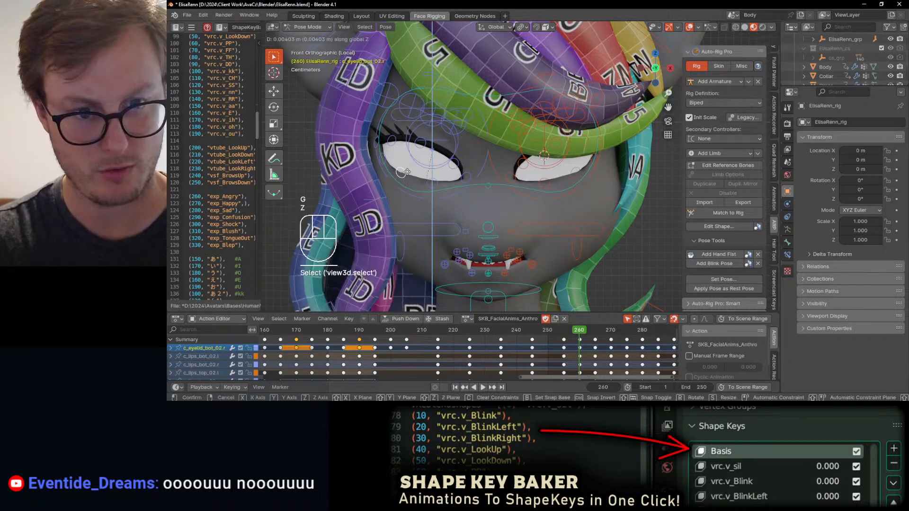
pyautogui.click(402, 168)
pyautogui.click(385, 156)
pyautogui.press('g')
pyautogui.click(401, 177)
pyautogui.click(402, 168)
pyautogui.press('g')
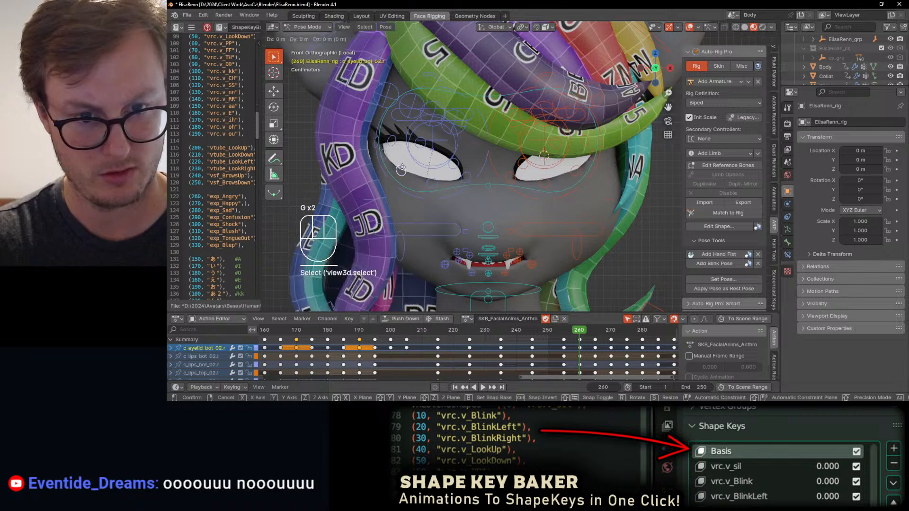
pyautogui.click(401, 169)
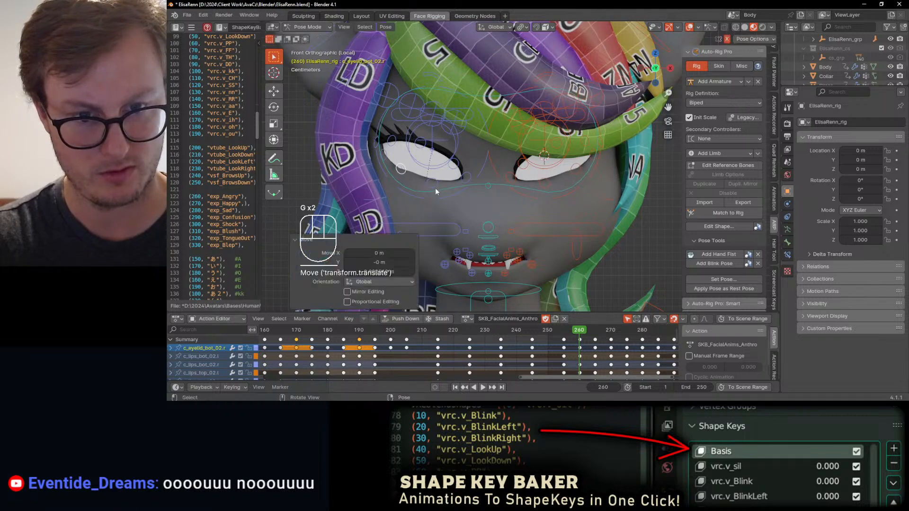
# Adjust the height of the main lower eyelid control c_eyelid_bot.r.
pyautogui.click(450, 230)
pyautogui.press('g')
pyautogui.press('z')
pyautogui.click(487, 252)
# From the side view, move and rotate the central lower lip control c_lips_bot.x to reshape the snarl.
pyautogui.moveTo(487, 252); pyautogui.dragTo(474, 154, button='middle')
pyautogui.press('KP_3')
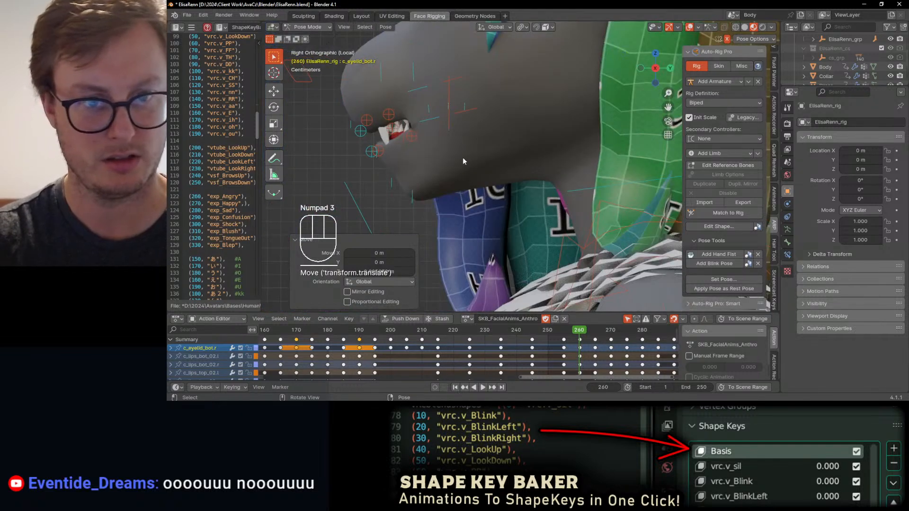
pyautogui.scroll(2, 390, 155)
pyautogui.keyDown('shift'); pyautogui.moveTo(390, 155); pyautogui.dragTo(513, 164, button='middle'); pyautogui.keyUp('shift')
pyautogui.click(484, 188)
pyautogui.press('g')
pyautogui.click(487, 189)
pyautogui.press('r')
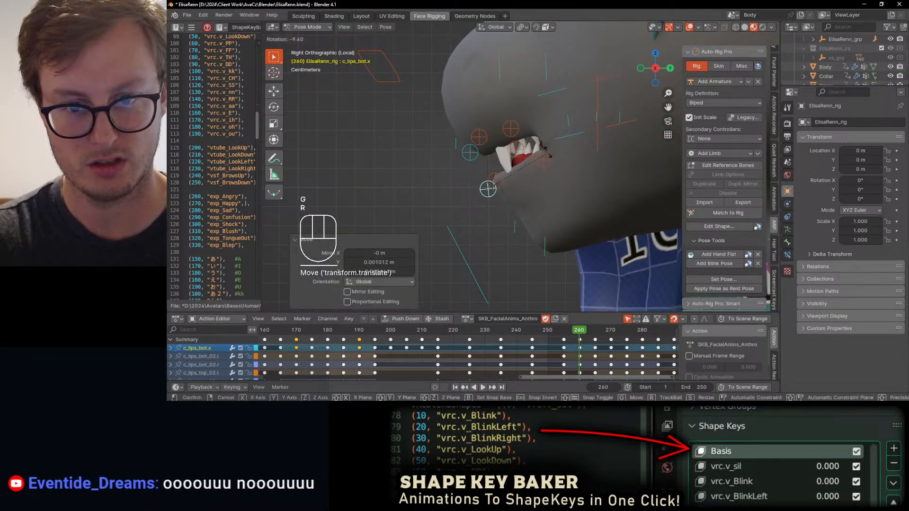
pyautogui.click(543, 157)
pyautogui.press('g')
pyautogui.click(524, 174)
# Reposition the left lower lip control and pull the smile control c_lips_smile.l backwards along the muzzle.
pyautogui.click(504, 175)
pyautogui.press('g')
pyautogui.click(510, 177)
pyautogui.click(533, 152)
pyautogui.press('g')
pyautogui.click(555, 144)
# Raise the jaw control c_jawbone.x vertically to narrow the mouth opening.
pyautogui.moveTo(555, 144)
pyautogui.mouseDown(button='middle')
pyautogui.moveTo(567, 143)
pyautogui.moveTo(562, 152)
pyautogui.mouseUp(button='middle')
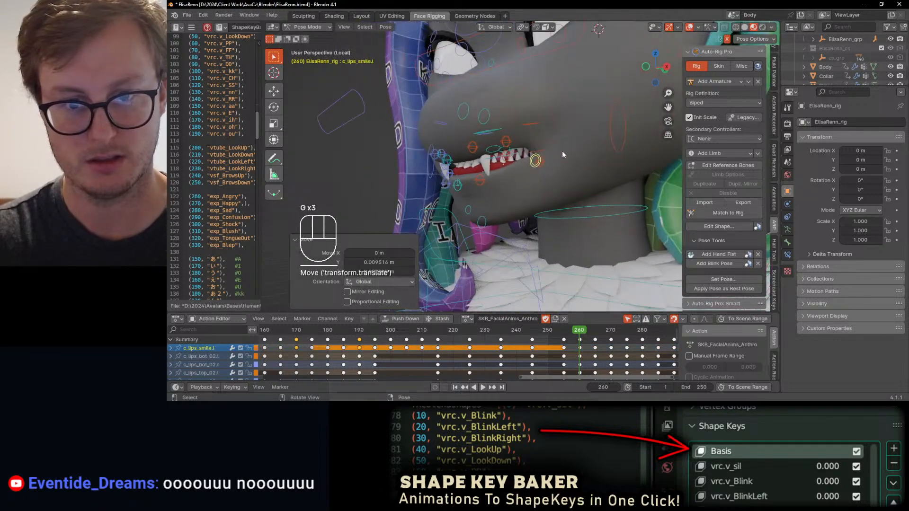
pyautogui.click(441, 206)
pyautogui.press('g')
pyautogui.press('z')
pyautogui.click(471, 155)
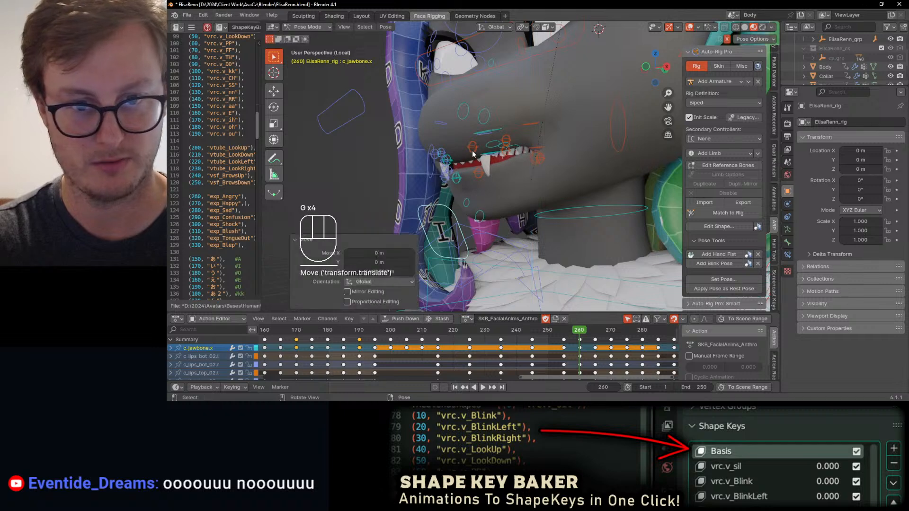
# Select the upper lip controls c_lips_top.x and c_lips_top.l, then move and rotate them upwards in the side view.
pyautogui.click(473, 147)
pyautogui.press('KP_3')
pyautogui.scroll(6, 468, 152)
pyautogui.keyDown('shift'); pyautogui.click(416, 136); pyautogui.keyUp('shift')
pyautogui.keyDown('shift'); pyautogui.moveTo(416, 134); pyautogui.dragTo(446, 220, button='middle'); pyautogui.keyUp('shift')
pyautogui.press('g')
pyautogui.hotkey('ctrl', 'z')
pyautogui.press('b')
pyautogui.moveTo(445, 204); pyautogui.dragTo(460, 240)
pyautogui.press('g')
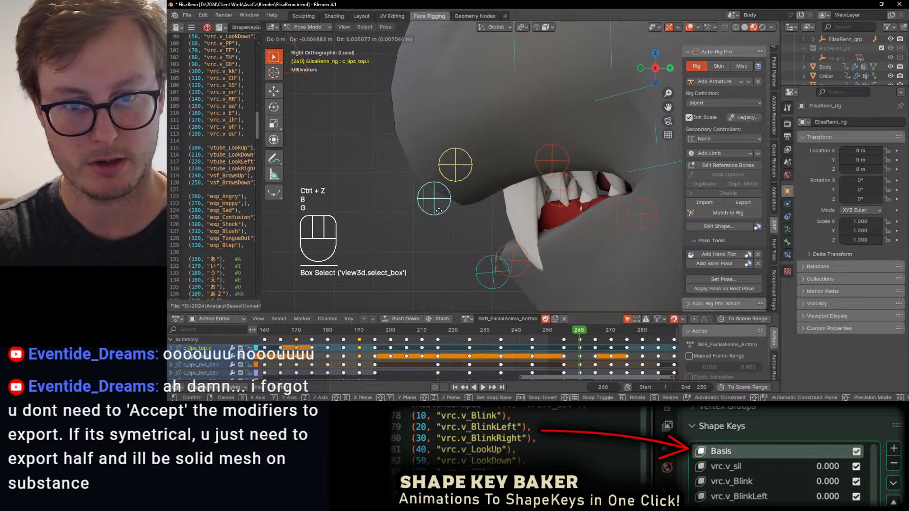
pyautogui.click(440, 213)
pyautogui.press('r')
pyautogui.click(502, 155)
pyautogui.press('g')
pyautogui.click(521, 203)
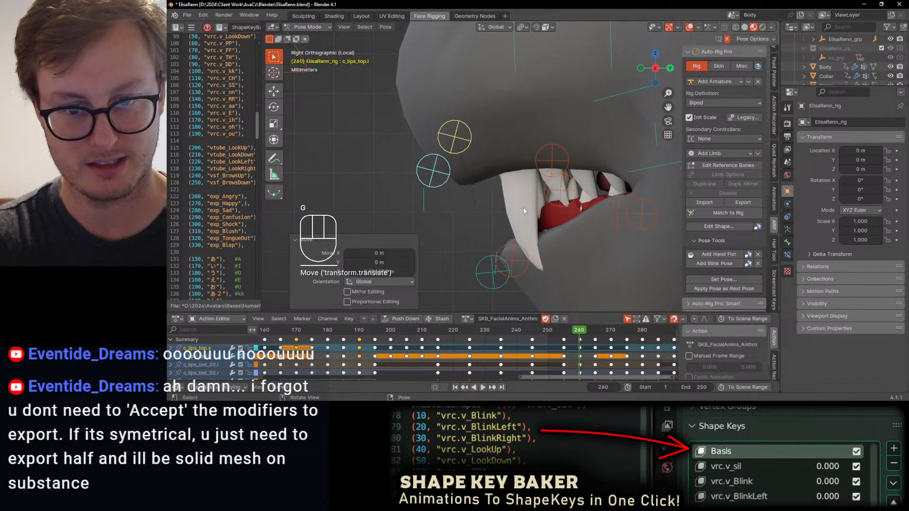
# Raise the selected upper lip controls about 0.001 m along Z.
pyautogui.scroll(-3, 525, 213)
pyautogui.moveTo(530, 223)
pyautogui.mouseDown(button='middle')
pyautogui.moveTo(554, 216)
pyautogui.moveTo(497, 188)
pyautogui.moveTo(531, 214)
pyautogui.mouseUp(button='middle')
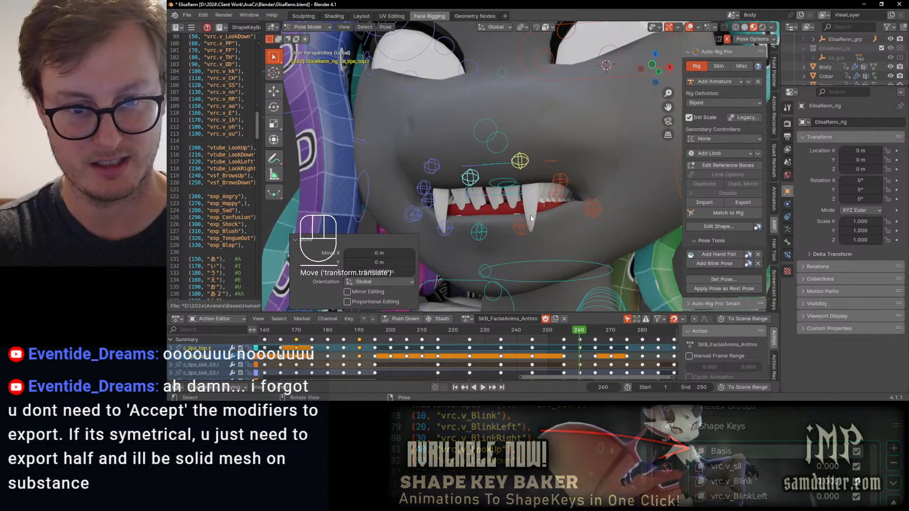
pyautogui.press('g')
pyautogui.press('z')
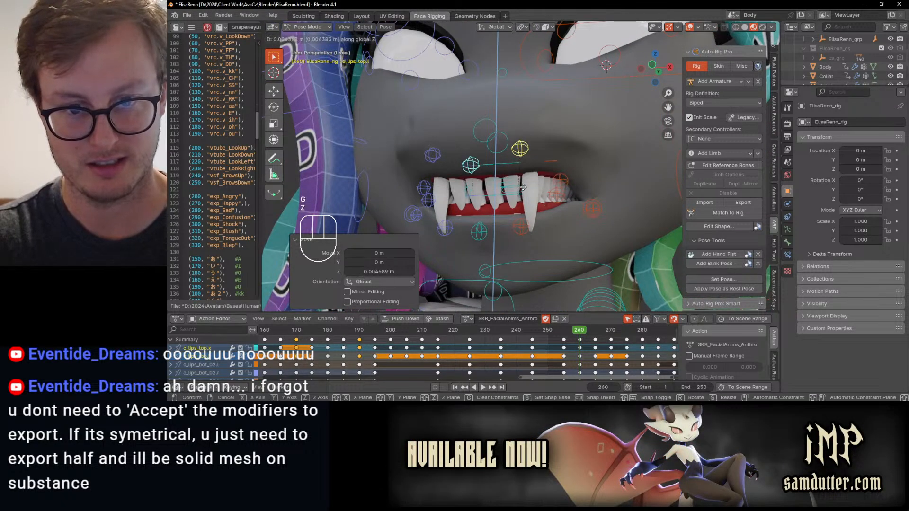
pyautogui.click(520, 201)
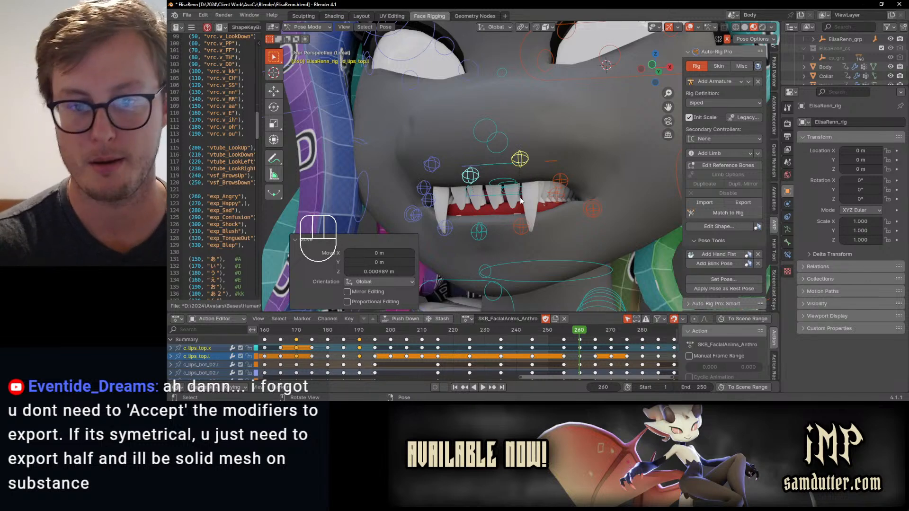
# Move the left mouth corner control to refine the crease at the edge of the mouth.
pyautogui.scroll(-3, 520, 200)
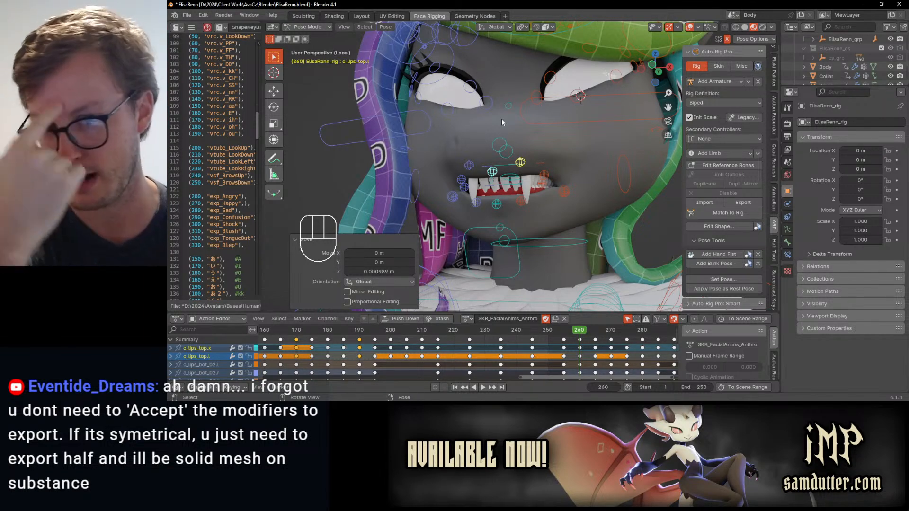
pyautogui.moveTo(500, 118); pyautogui.dragTo(496, 166, button='middle')
pyautogui.click(570, 166)
pyautogui.moveTo(600, 166)
pyautogui.keyDown('shift'); pyautogui.mouseDown(button='middle')
pyautogui.moveTo(578, 188)
pyautogui.moveTo(623, 195)
pyautogui.moveTo(497, 195)
pyautogui.mouseUp(button='middle'); pyautogui.keyUp('shift')
pyautogui.press('g')
pyautogui.click(586, 185)
# In Weight Paint mode on the Body, blur the weights of c_cheek_inflate.l and the mouth corner bone around the left cheek.
pyautogui.hotkey('ctrl', 'Tab')
pyautogui.click(643, 221)
pyautogui.hotkey('ctrl', 'Tab')
pyautogui.click(594, 200)
pyautogui.keyDown('alt'); pyautogui.click(474, 191); pyautogui.keyUp('alt')
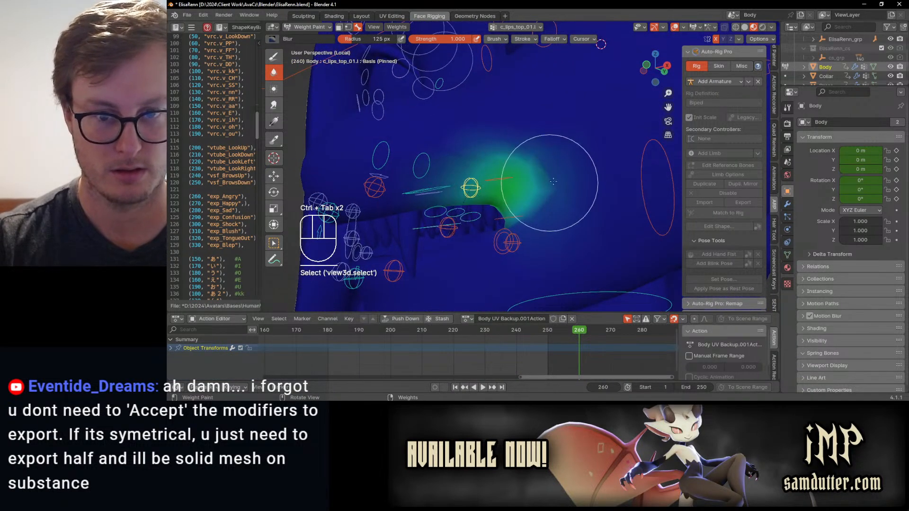
pyautogui.keyDown('alt'); pyautogui.click(642, 159); pyautogui.keyUp('alt')
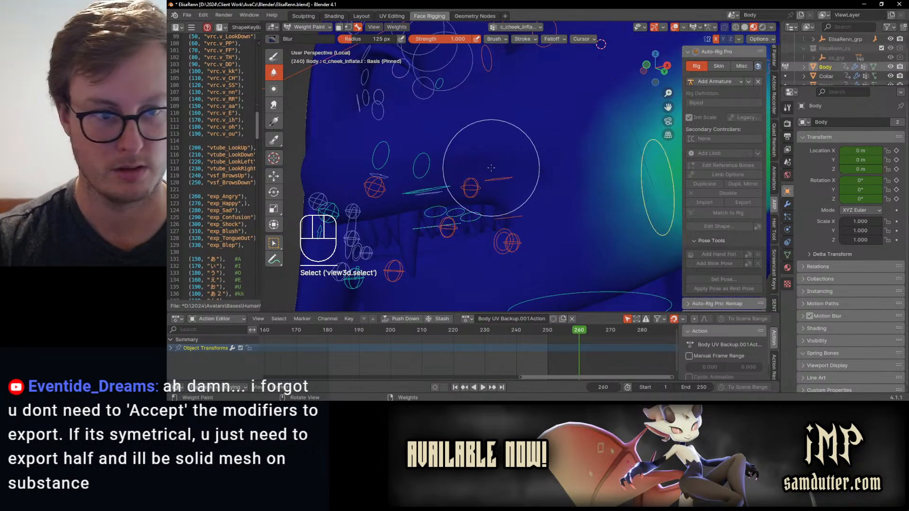
pyautogui.moveTo(543, 153); pyautogui.dragTo(523, 182)
pyautogui.keyDown('alt'); pyautogui.click(470, 188); pyautogui.keyUp('alt')
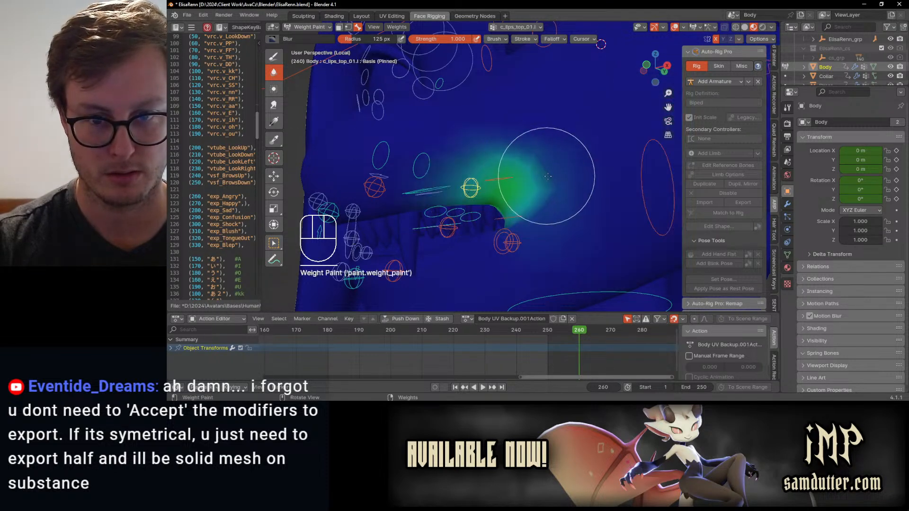
pyautogui.keyDown('alt'); pyautogui.click(511, 243); pyautogui.keyUp('alt')
pyautogui.moveTo(534, 171)
pyautogui.mouseDown()
pyautogui.moveTo(544, 192)
pyautogui.moveTo(548, 183)
pyautogui.moveTo(480, 202)
pyautogui.moveTo(536, 181)
pyautogui.mouseUp()
pyautogui.moveTo(536, 181); pyautogui.dragTo(543, 205, button='middle')
# Open the Body in Edit Mode with solid shading and connect two vertices with an edge behind the left mouth corner.
pyautogui.hotkey('ctrl', 'Tab')
pyautogui.click(466, 205)
pyautogui.press('z')
pyautogui.click(565, 196)
pyautogui.press('Tab')
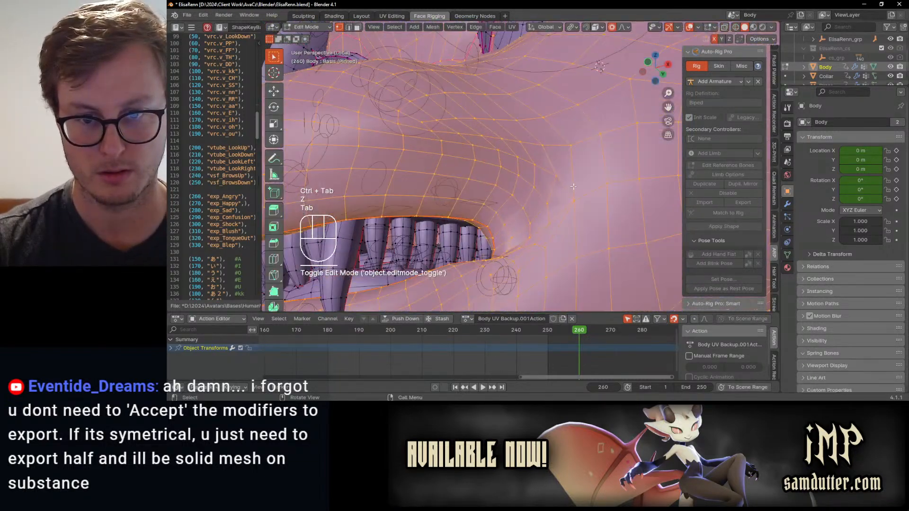
pyautogui.click(557, 175)
pyautogui.keyDown('shift'); pyautogui.click(571, 147); pyautogui.keyUp('shift')
pyautogui.press('j')
# Connect the matching two vertices on the opposite cheek, leave Edit Mode, and save the file.
pyautogui.moveTo(573, 162); pyautogui.dragTo(408, 153, button='middle')
pyautogui.click(386, 158)
pyautogui.keyDown('shift'); pyautogui.click(372, 134); pyautogui.keyUp('shift')
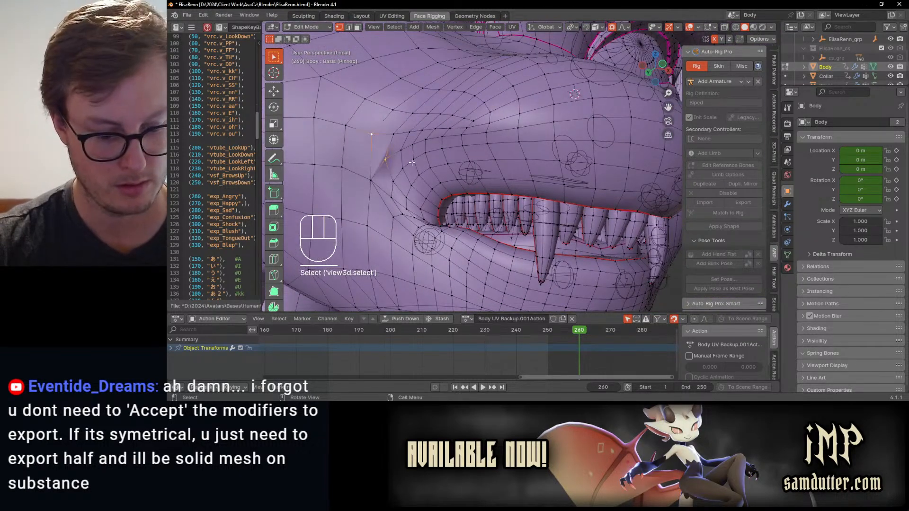
pyautogui.press('j')
pyautogui.press('Tab')
pyautogui.moveTo(412, 162); pyautogui.dragTo(557, 211, button='middle')
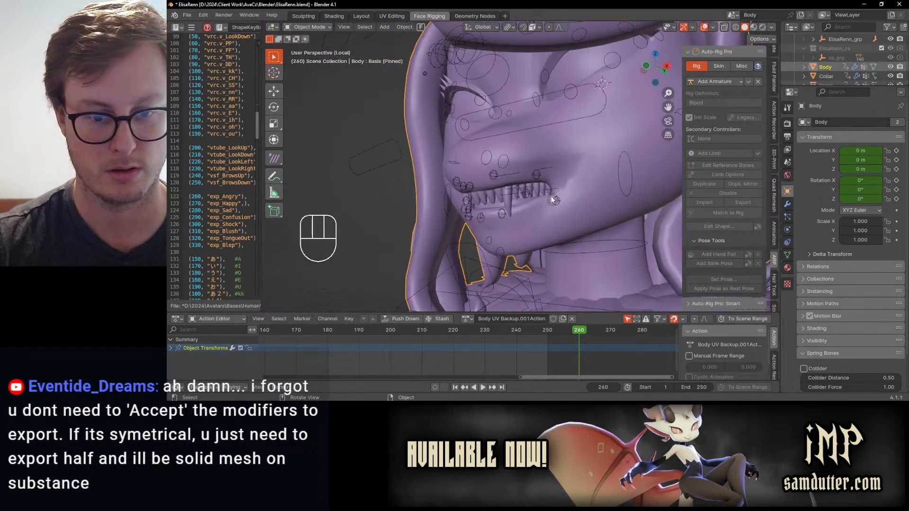
pyautogui.hotkey('ctrl', 's')
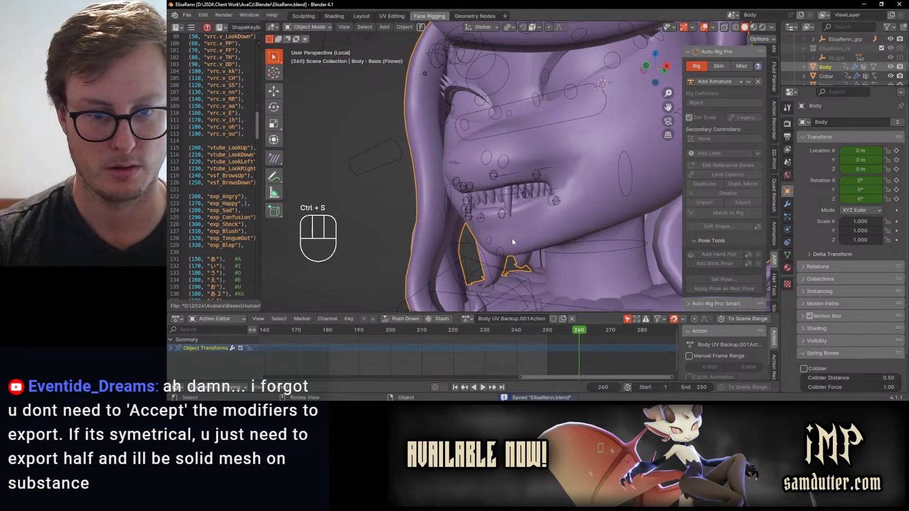
# Return the rig to Pose Mode and keyframe all its bones at frame 260.
pyautogui.click(526, 223)
pyautogui.hotkey('ctrl', 'Tab')
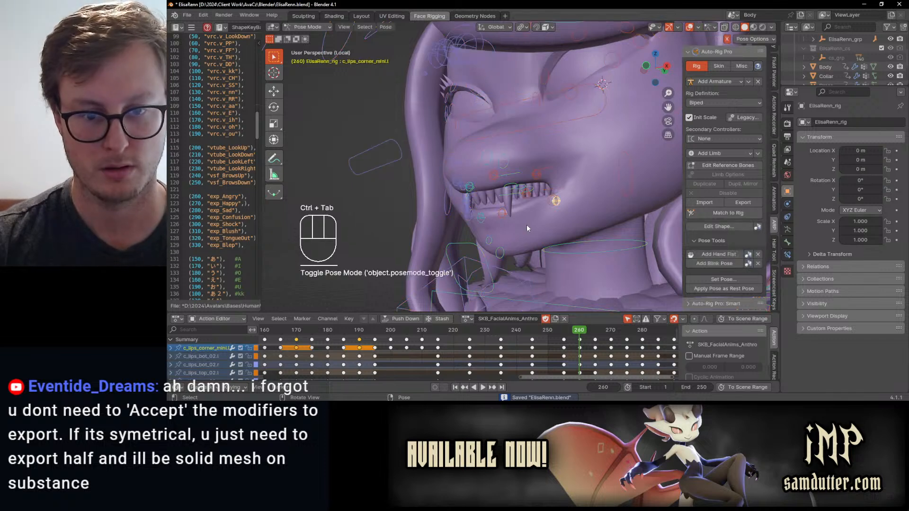
pyautogui.press('a')
pyautogui.press('i')
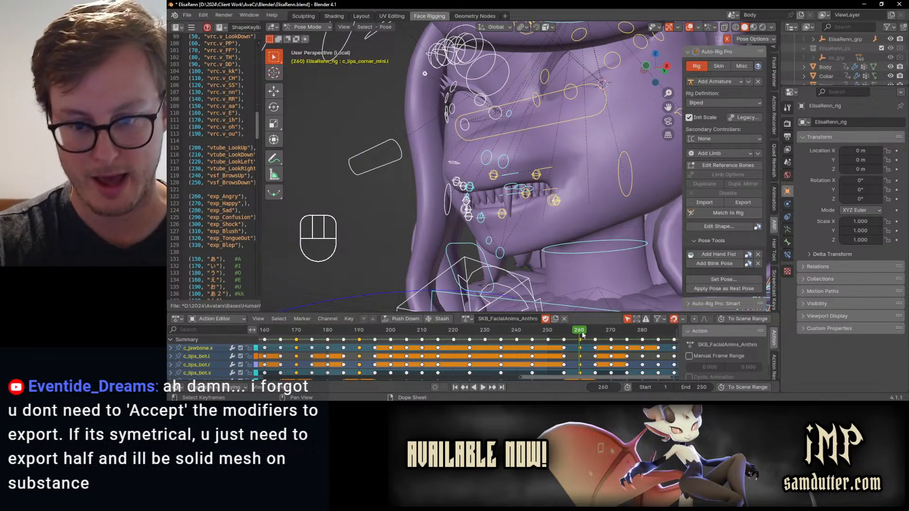
# At frame 270, the exp_Happy expression, raise the lower eyelid control c_eyelid_bot_01.l vertically in the front view.
pyautogui.click(613, 330)
pyautogui.moveTo(556, 233); pyautogui.dragTo(575, 220, button='middle')
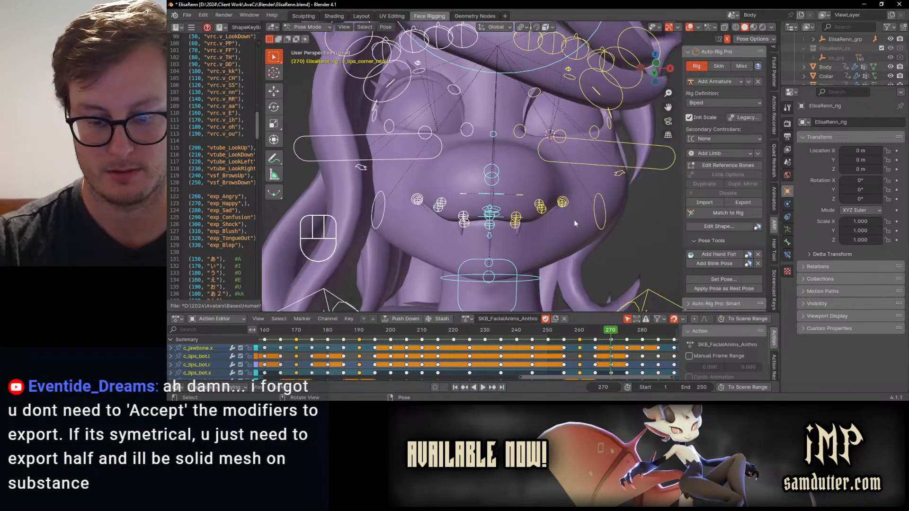
pyautogui.press('KP_1')
pyautogui.moveTo(608, 331)
pyautogui.mouseDown()
pyautogui.moveTo(600, 334)
pyautogui.moveTo(610, 331)
pyautogui.mouseUp()
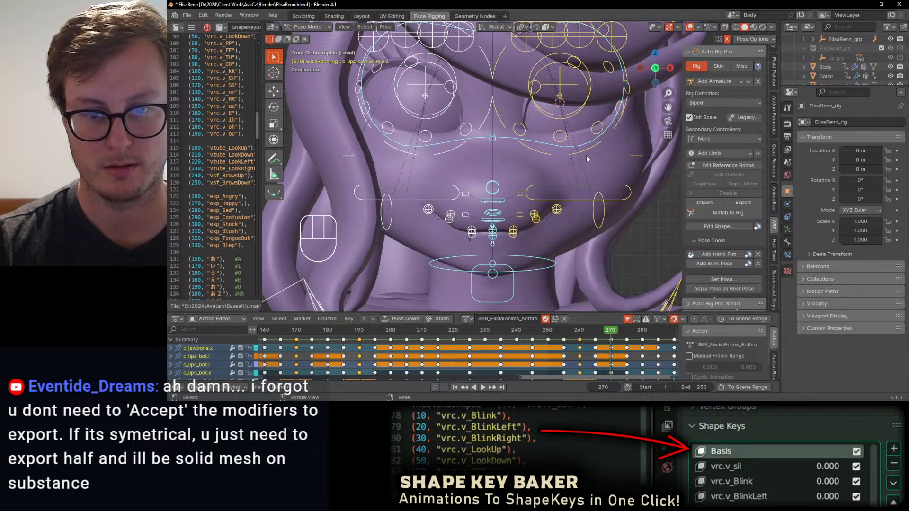
pyautogui.click(563, 137)
pyautogui.press('g')
pyautogui.press('z')
pyautogui.click(561, 124)
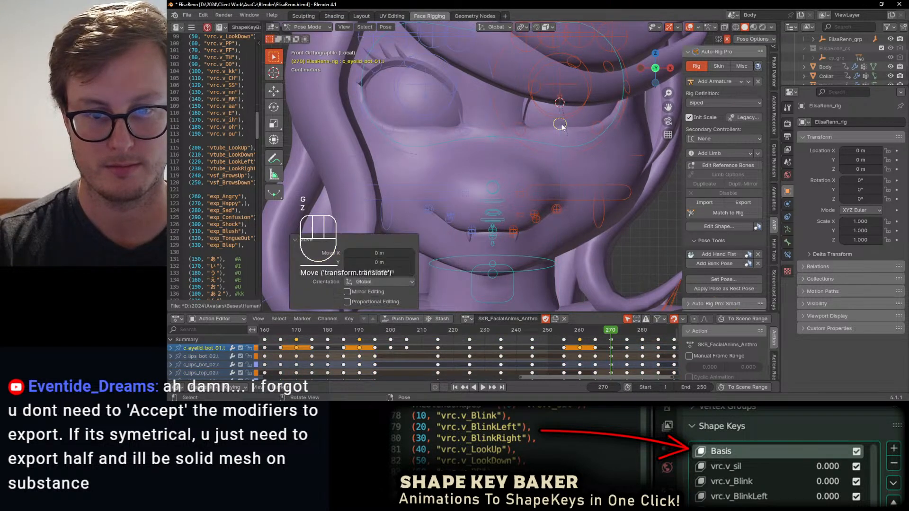
# Adjust the left corner and side lip controls of the smile, rotating c_lips_corner_mini.l by about -31.3°.
pyautogui.click(554, 210)
pyautogui.press('g')
pyautogui.click(539, 209)
pyautogui.click(538, 218)
pyautogui.press('g')
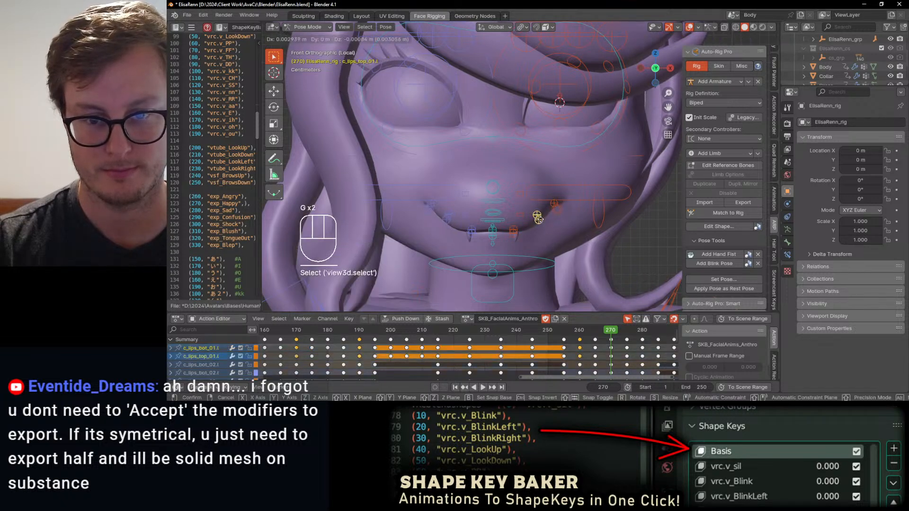
pyautogui.click(554, 210)
pyautogui.click(554, 205)
pyautogui.press('r')
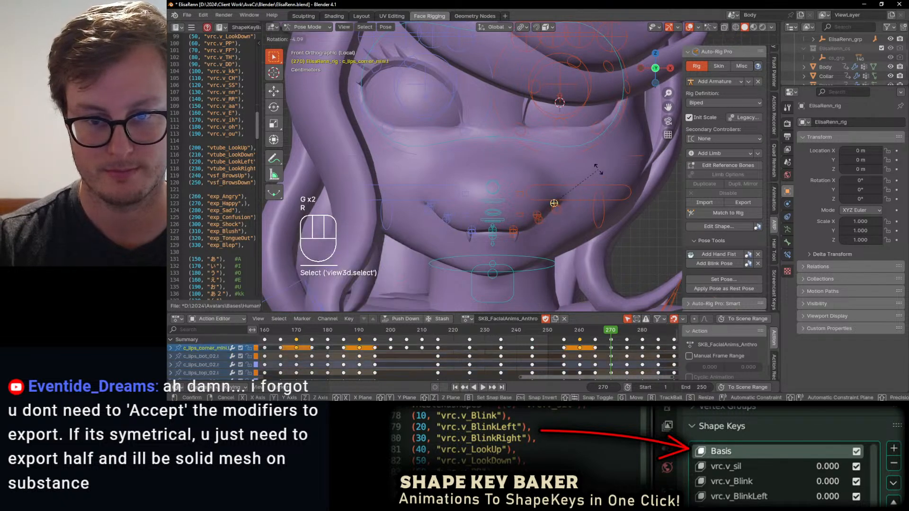
pyautogui.click(567, 163)
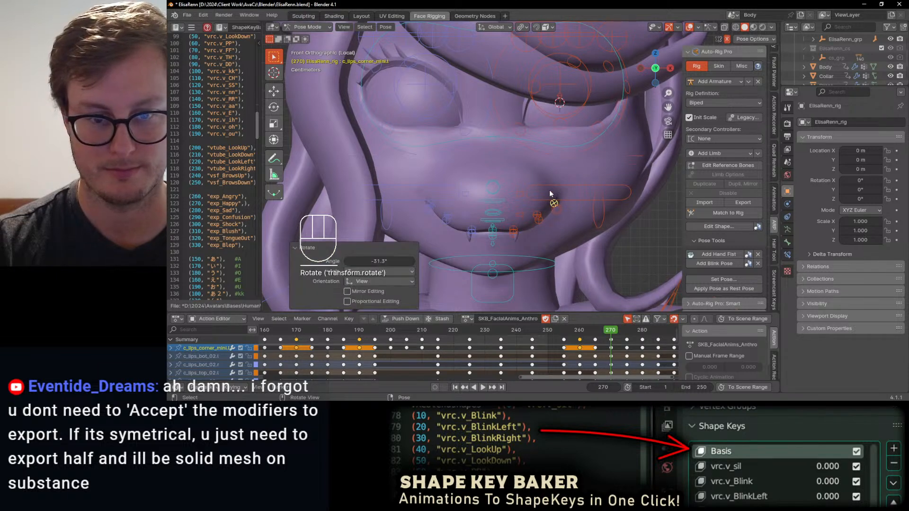
# Raise the jaw control c_jawbone.x slightly and keyframe all bones at frame 270.
pyautogui.click(512, 293)
pyautogui.press('g')
pyautogui.press('z')
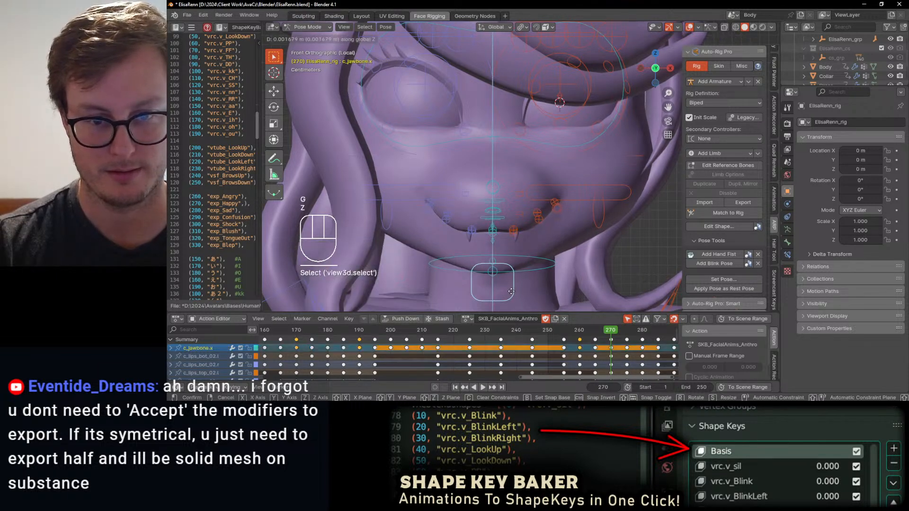
pyautogui.click(511, 291)
pyautogui.press('a')
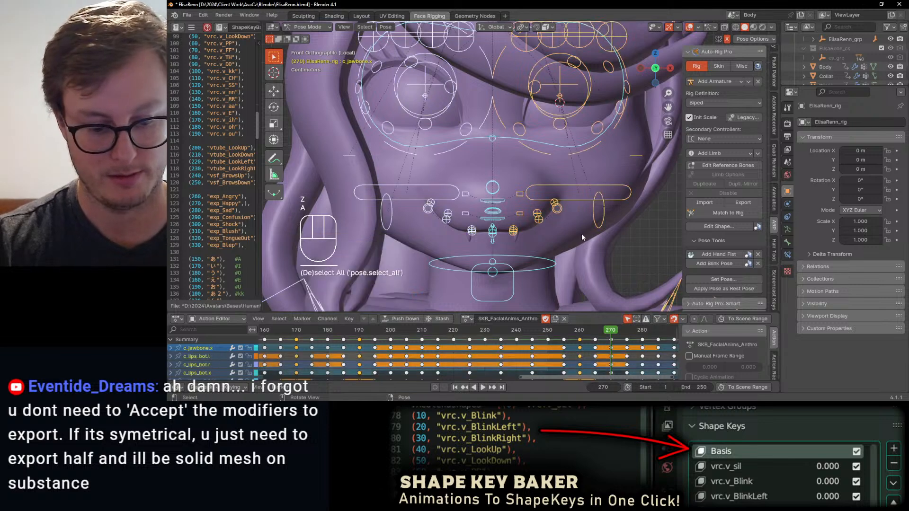
pyautogui.press('i')
# At frame 280, the exp_Sad expression, reset the location, rotation and scale of all rig bones and keyframe them.
pyautogui.moveTo(602, 331); pyautogui.dragTo(642, 339)
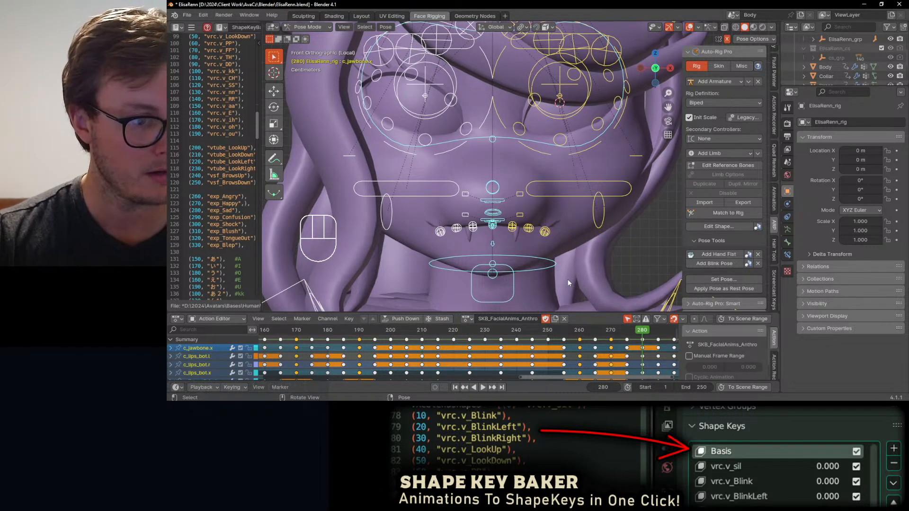
pyautogui.hotkey('alt', 'h')
pyautogui.hotkey('alt', 't')
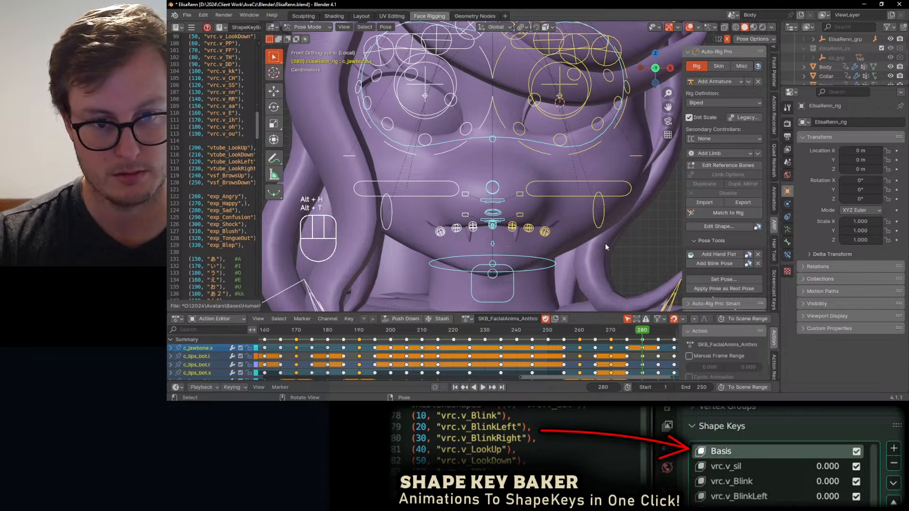
pyautogui.press('a')
pyautogui.hotkey('alt', 'g')
pyautogui.hotkey('alt', 'r')
pyautogui.hotkey('alt', 's')
pyautogui.press('i')
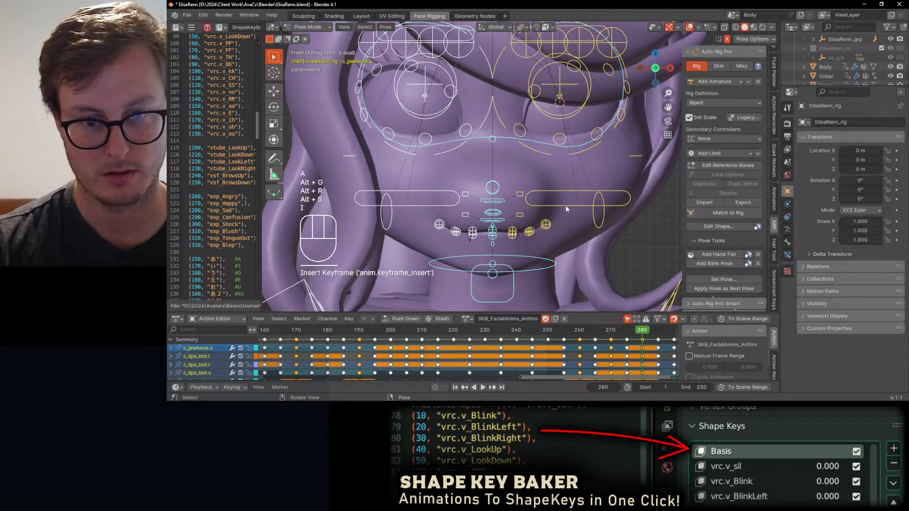
# Reposition the right eyebrow control c_eyebrow_full.r in the front view and rotate it by about -2.59°.
pyautogui.keyDown('shift'); pyautogui.moveTo(540, 127); pyautogui.dragTo(522, 143, button='middle'); pyautogui.keyUp('shift')
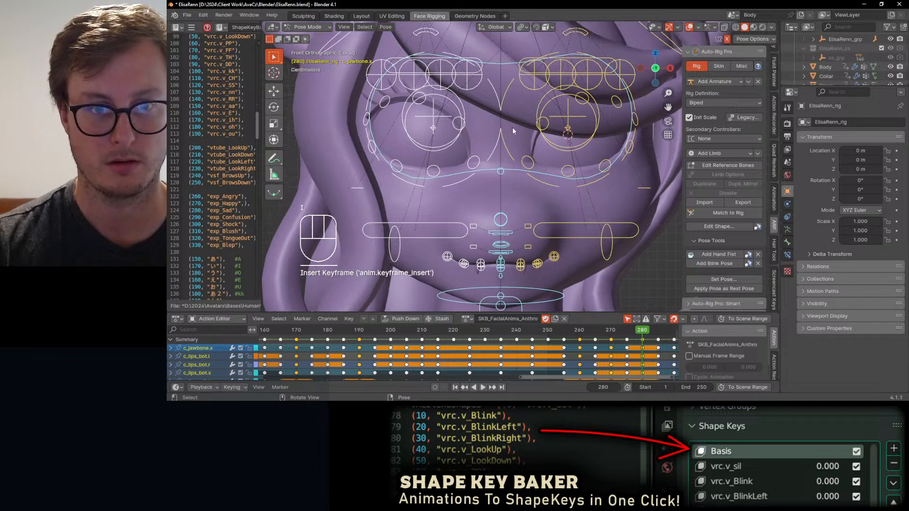
pyautogui.keyDown('shift'); pyautogui.moveTo(430, 33); pyautogui.dragTo(440, 80, button='middle'); pyautogui.keyUp('shift')
pyautogui.click(442, 81)
pyautogui.press('g')
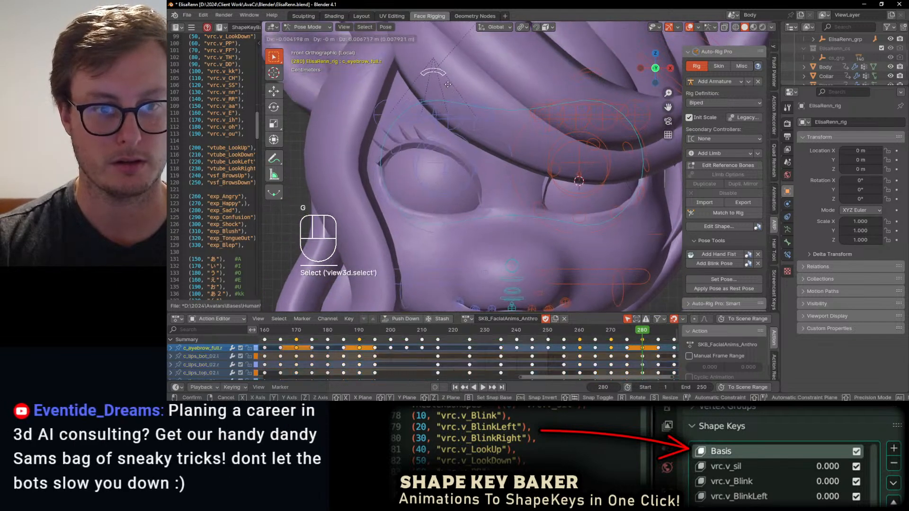
pyautogui.click(483, 82)
pyautogui.press('r')
pyautogui.click(482, 77)
pyautogui.keyDown('shift'); pyautogui.moveTo(466, 214); pyautogui.dragTo(476, 176, button='middle'); pyautogui.keyUp('shift')
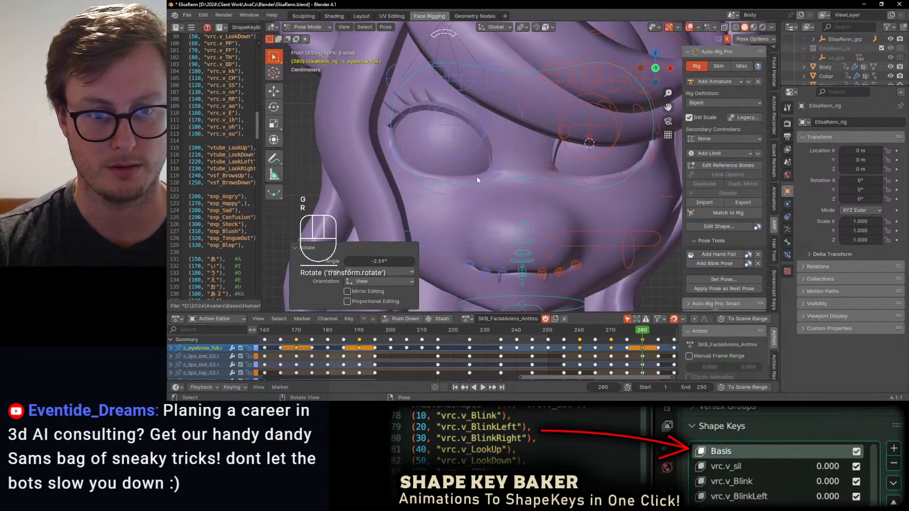
# Rotate and move the right upper eyelid control c_eyelid_top.r, and adjust the small lid control near the eye's inner corner.
pyautogui.click(419, 83)
pyautogui.press('r')
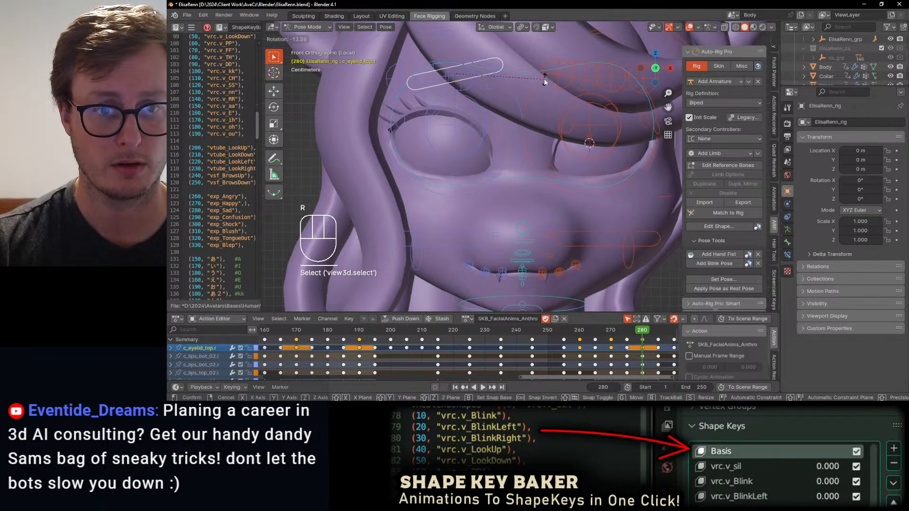
pyautogui.click(539, 86)
pyautogui.press('g')
pyautogui.click(500, 154)
pyautogui.click(478, 120)
pyautogui.press('g')
pyautogui.click(475, 115)
pyautogui.click(428, 108)
pyautogui.press('g')
pyautogui.click(430, 111)
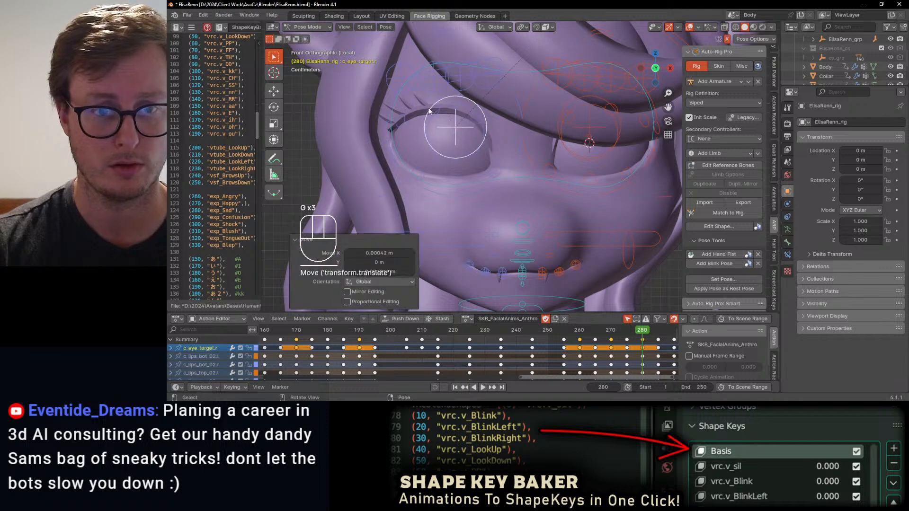
pyautogui.hotkey('ctrl', 'z')
# Reposition c_eyelid_top_02.r and the neighbouring outer-corner control to shape the right upper eyelid.
pyautogui.click(428, 114)
pyautogui.press('g')
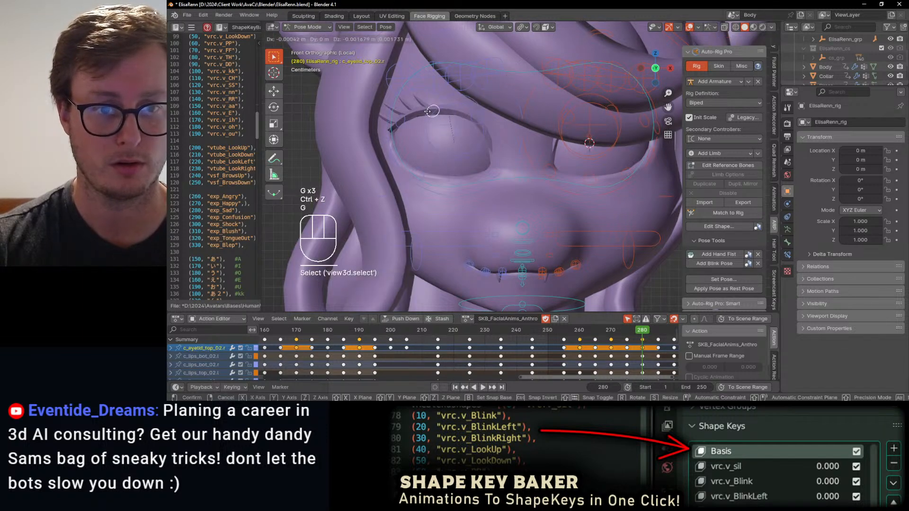
pyautogui.click(406, 118)
pyautogui.click(403, 123)
pyautogui.press('g')
pyautogui.click(402, 124)
# Adjust the right lower eyelid with its main control and two of the small controls along the lid edge.
pyautogui.click(459, 230)
pyautogui.press('r')
pyautogui.press('g')
pyautogui.click(465, 184)
pyautogui.click(462, 174)
pyautogui.press('g')
pyautogui.click(463, 175)
pyautogui.click(430, 177)
pyautogui.press('g')
pyautogui.click(429, 178)
# Lower the right mouth corner by moving the c_lips_smile.r control slightly down.
pyautogui.keyDown('shift'); pyautogui.moveTo(471, 200); pyautogui.dragTo(450, 137, button='middle'); pyautogui.keyUp('shift')
pyautogui.click(444, 203)
pyautogui.press('g')
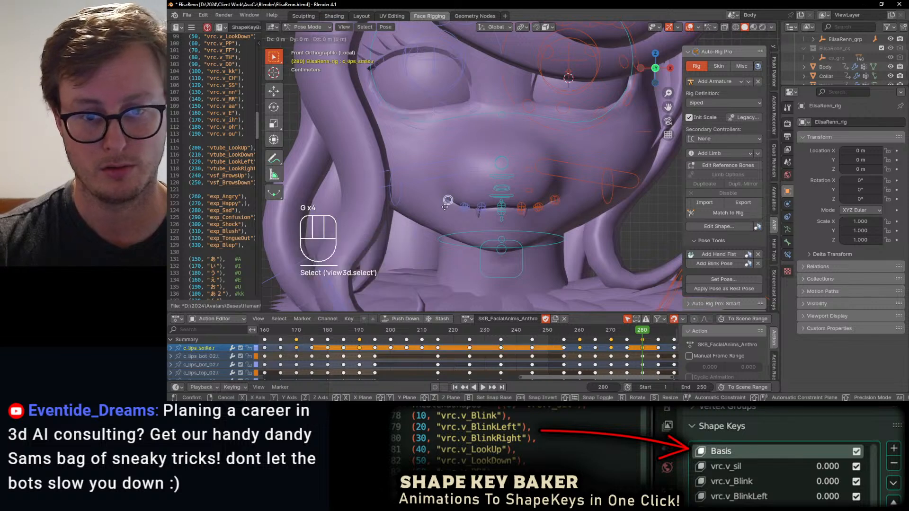
pyautogui.click(446, 209)
# Raise the left lip controls c_lips_top_01.l and c_lips_bot_01.l together by about 0.0062 m along Z.
pyautogui.moveTo(512, 194); pyautogui.dragTo(496, 217, button='middle')
pyautogui.click(497, 218)
pyautogui.press('b')
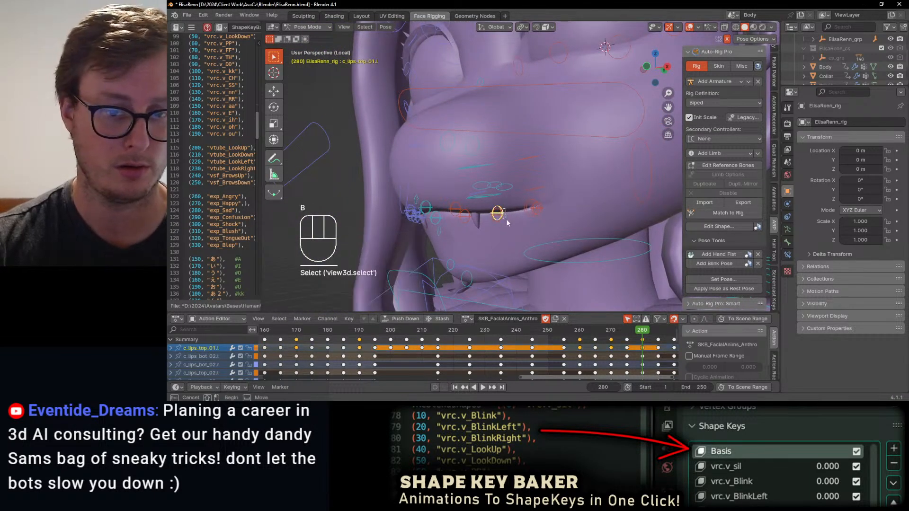
pyautogui.moveTo(488, 202); pyautogui.dragTo(506, 219)
pyautogui.press('g')
pyautogui.press('z')
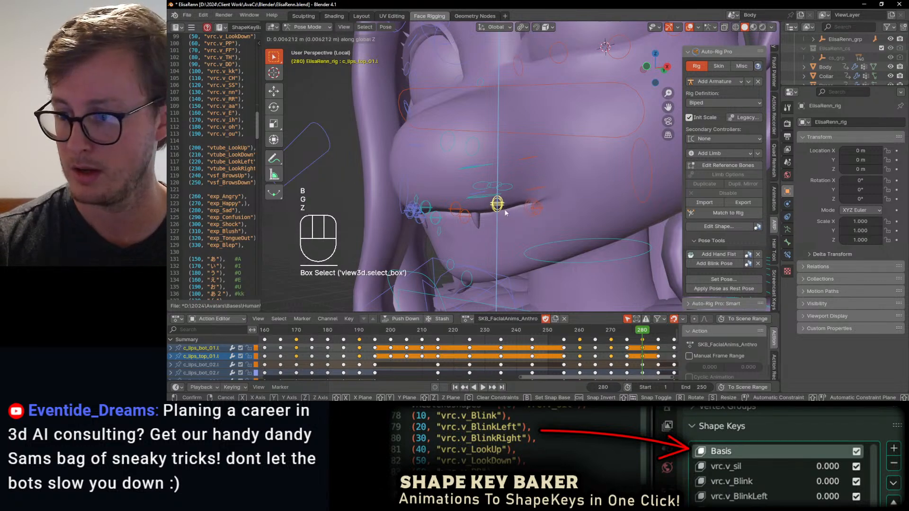
pyautogui.click(505, 210)
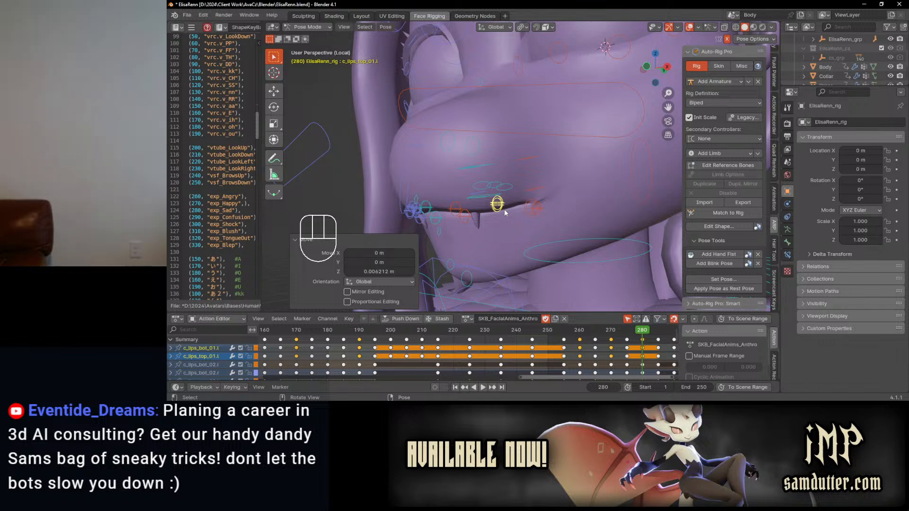
# Move the left lower lip control c_lips_bot_01.l by about 0.0014 m in X and 0.0043 m in Y.
pyautogui.moveTo(504, 209)
pyautogui.mouseDown(button='middle')
pyautogui.moveTo(512, 214)
pyautogui.moveTo(501, 212)
pyautogui.moveTo(504, 192)
pyautogui.mouseUp(button='middle')
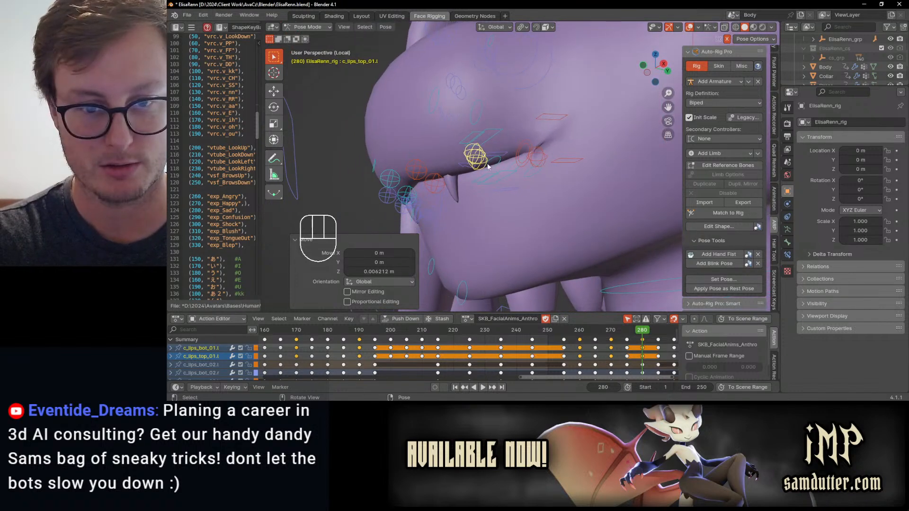
pyautogui.click(484, 162)
pyautogui.press('g')
pyautogui.press('Escape')
pyautogui.press('g')
pyautogui.press('Escape')
pyautogui.click(477, 161)
pyautogui.press('g')
pyautogui.click(493, 176)
pyautogui.moveTo(494, 177); pyautogui.dragTo(517, 199, button='middle')
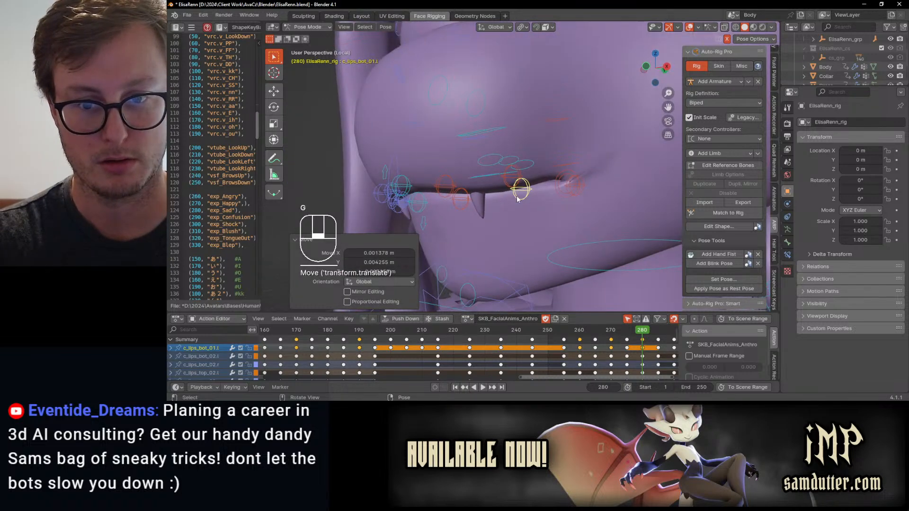
# Try repositioning the mini control at the left mouth corner, c_lips_corner_mini.l.
pyautogui.click(581, 189)
pyautogui.press('g')
pyautogui.click(571, 213)
pyautogui.scroll(1, 570, 213)
pyautogui.moveTo(570, 213); pyautogui.dragTo(604, 211, button='middle')
pyautogui.scroll(-1, 583, 205)
# Switch the Body mesh to Weight Paint mode and select the c_lips_corner_mini.l bone at the left mouth corner.
pyautogui.hotkey('ctrl', 'Tab')
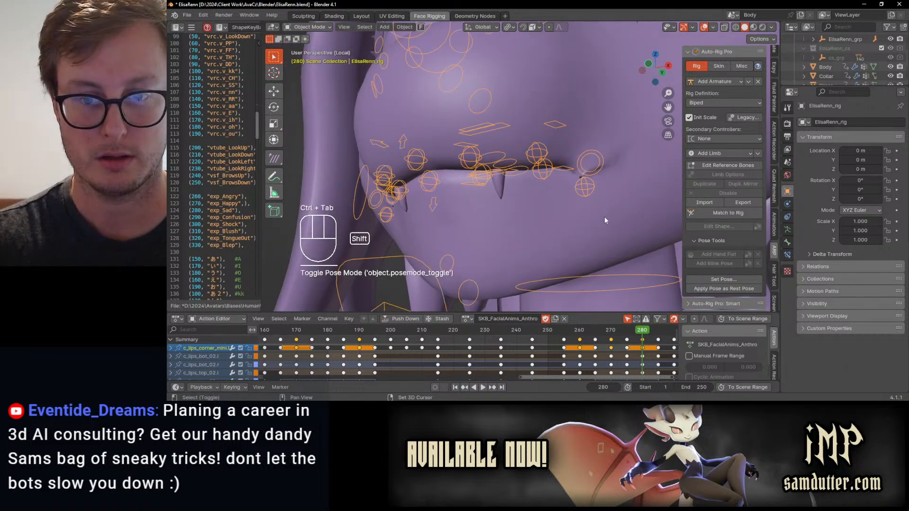
pyautogui.click(604, 216)
pyautogui.hotkey('ctrl', 'Tab')
pyautogui.click(561, 192)
pyautogui.moveTo(561, 192); pyautogui.dragTo(589, 194)
pyautogui.keyDown('alt'); pyautogui.click(591, 191); pyautogui.keyUp('alt')
pyautogui.keyDown('shift'); pyautogui.moveTo(590, 190); pyautogui.dragTo(532, 205, button='middle'); pyautogui.keyUp('shift')
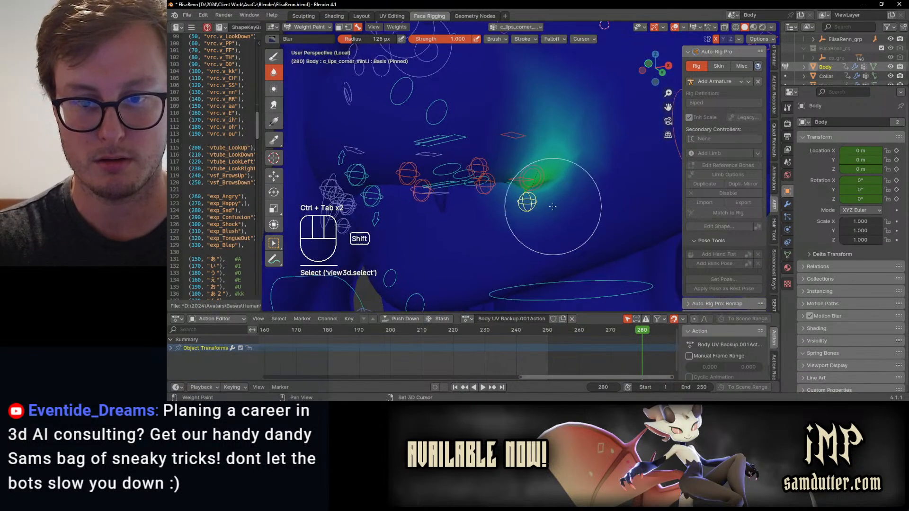
# Blur the c_lips_bot_01.l weights around the left mouth corner using full strength.
pyautogui.keyDown('alt'); pyautogui.click(493, 186); pyautogui.keyUp('alt')
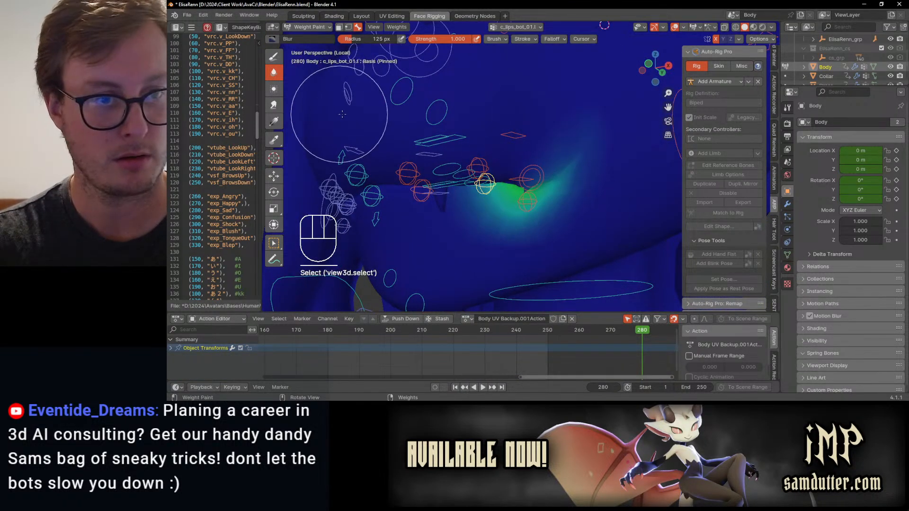
pyautogui.moveTo(500, 184)
pyautogui.mouseDown()
pyautogui.moveTo(532, 194)
pyautogui.moveTo(541, 183)
pyautogui.moveTo(519, 185)
pyautogui.mouseUp()
pyautogui.keyDown('alt'); pyautogui.click(483, 167); pyautogui.keyUp('alt')
pyautogui.keyDown('alt'); pyautogui.click(484, 184); pyautogui.keyUp('alt')
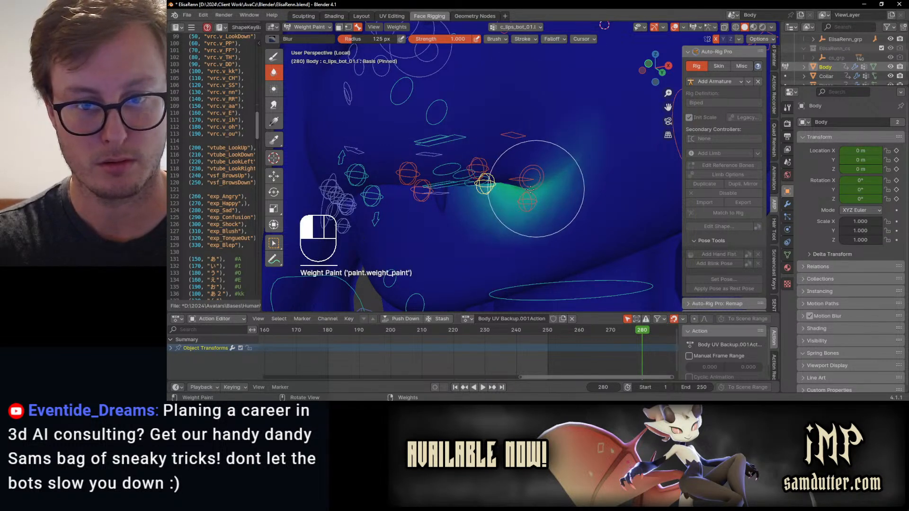
# Return the rig to Pose Mode and clear the location of the left mouth-corner control c_lips_corner_mini.l.
pyautogui.moveTo(516, 189)
pyautogui.mouseDown(button='middle')
pyautogui.moveTo(557, 192)
pyautogui.moveTo(520, 189)
pyautogui.moveTo(535, 224)
pyautogui.mouseUp(button='middle')
pyautogui.hotkey('ctrl', 'Tab')
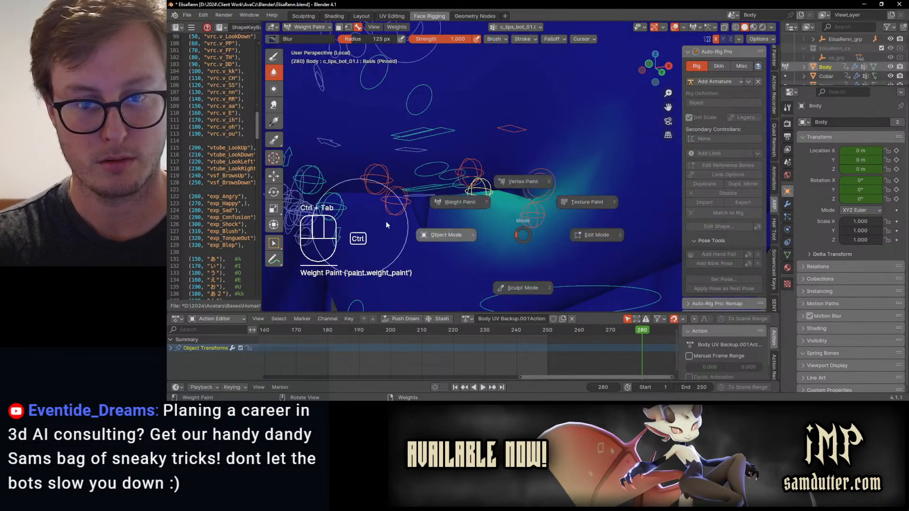
pyautogui.click(530, 216)
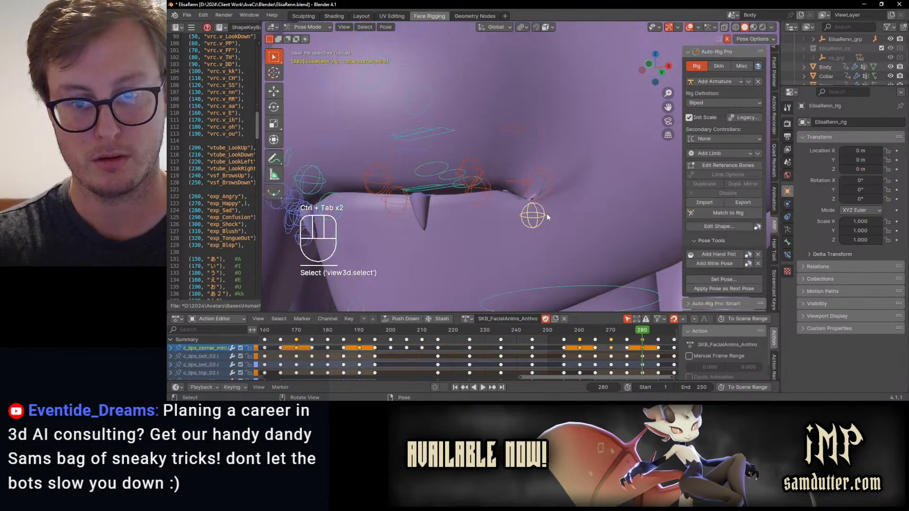
pyautogui.hotkey('ctrl', 'Tab')
pyautogui.press('g')
pyautogui.press('z')
pyautogui.click(540, 221)
pyautogui.moveTo(540, 221); pyautogui.dragTo(523, 211, button='middle')
pyautogui.hotkey('alt', 'g')
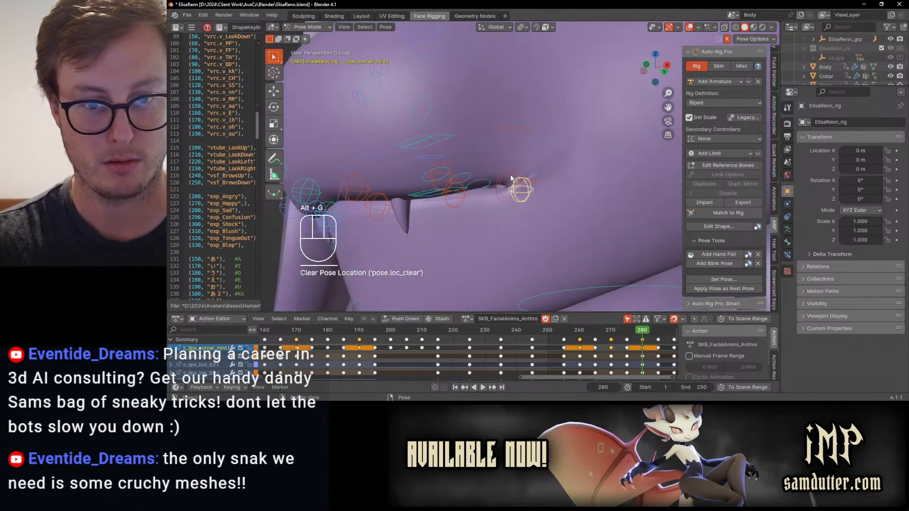
# Reposition the left smile control c_lips_smile.l to shape the downturned mouth corner.
pyautogui.click(513, 207)
pyautogui.press('g')
pyautogui.click(526, 209)
pyautogui.moveTo(526, 209); pyautogui.dragTo(559, 218, button='middle')
pyautogui.press('g')
pyautogui.click(540, 209)
# Move the upper and lower left lip controls nearest the mouth's centre together along the Z axis.
pyautogui.scroll(-5, 540, 208)
pyautogui.scroll(4, 523, 203)
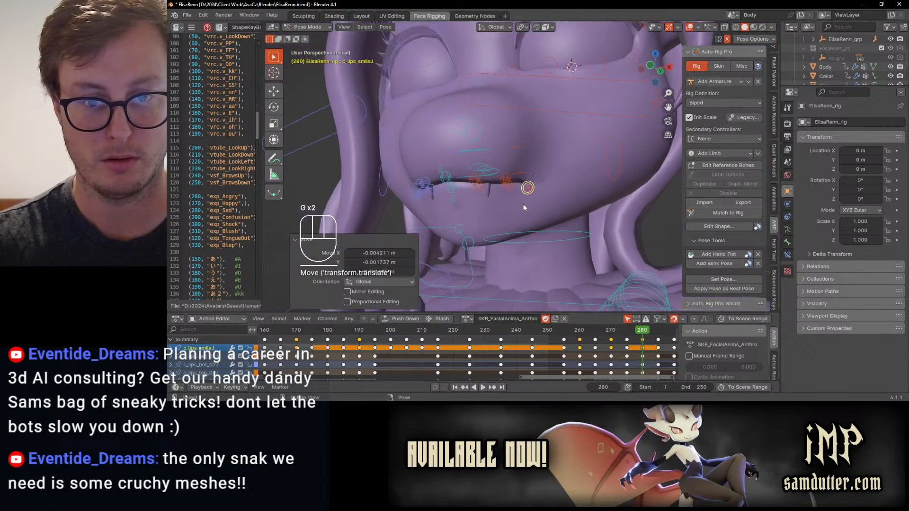
pyautogui.click(443, 182)
pyautogui.keyDown('shift'); pyautogui.click(453, 199); pyautogui.keyUp('shift')
pyautogui.press('g')
pyautogui.press('z')
pyautogui.click(490, 200)
pyautogui.press('g')
pyautogui.press('z')
pyautogui.click(403, 195)
# Move both centre lip controls together along Z and fine-tune the height of the lower one, c_lips_bot.x.
pyautogui.click(396, 197)
pyautogui.keyDown('shift'); pyautogui.click(383, 178); pyautogui.keyUp('shift')
pyautogui.press('g')
pyautogui.press('z')
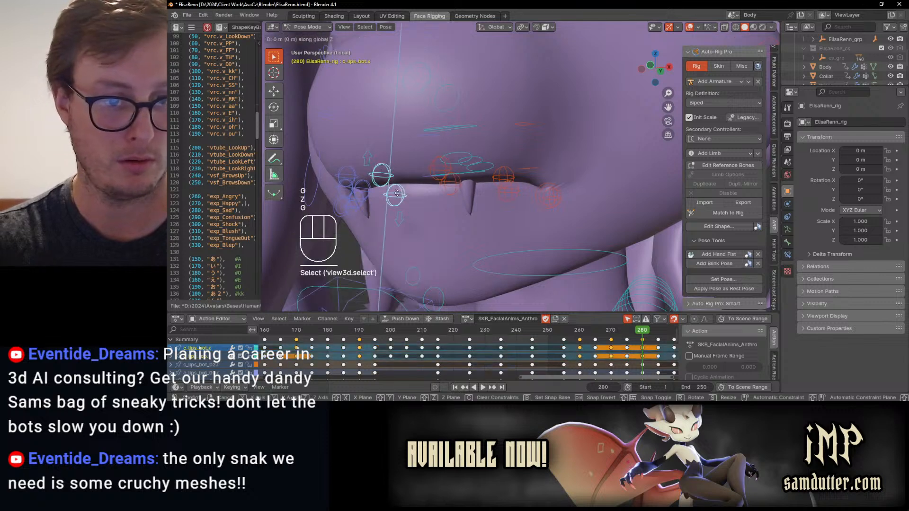
pyautogui.click(388, 183)
pyautogui.click(397, 194)
pyautogui.press('g')
pyautogui.press('g')
pyautogui.press('z')
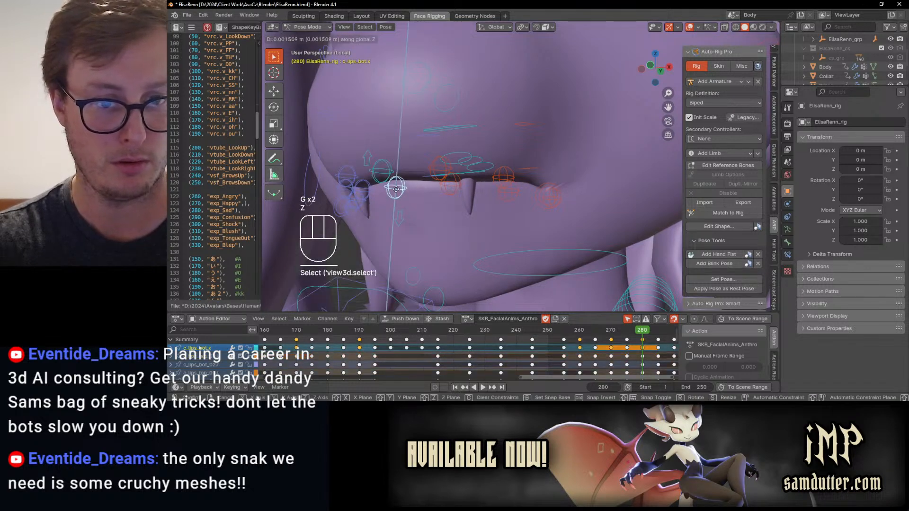
pyautogui.click(430, 195)
# Adjust the height of the left lip control beside the mouth's centre along the Z axis.
pyautogui.click(443, 192)
pyautogui.press('g')
pyautogui.press('z')
pyautogui.click(515, 195)
# Raise the left cheek control c_cheek_smile.l slightly.
pyautogui.scroll(-5, 520, 189)
pyautogui.moveTo(578, 173)
pyautogui.mouseDown(button='middle')
pyautogui.moveTo(562, 163)
pyautogui.moveTo(589, 182)
pyautogui.mouseUp(button='middle')
pyautogui.click(601, 171)
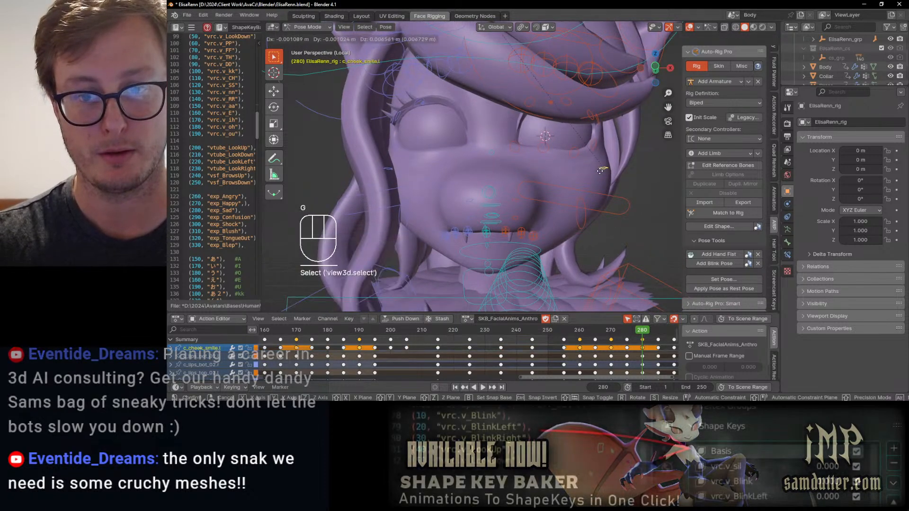
pyautogui.press('g')
pyautogui.click(601, 171)
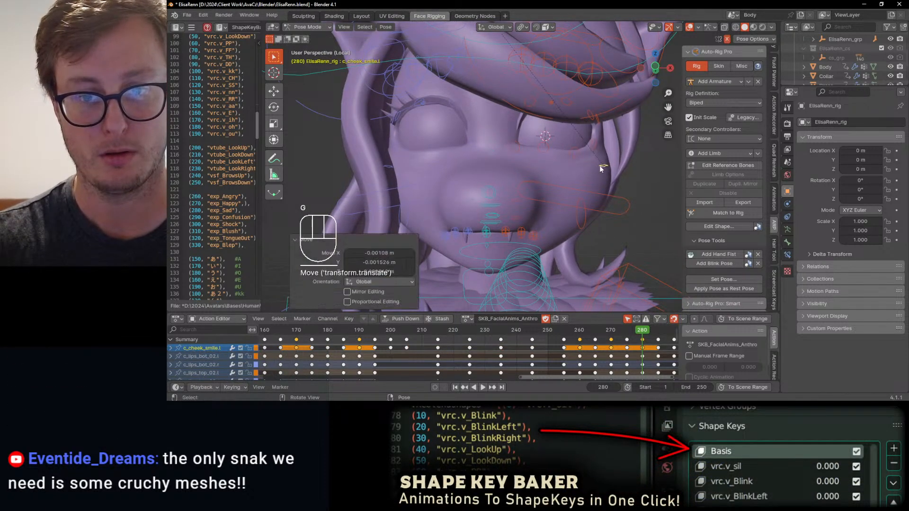
# Select all rig bones and keyframe the sad pose at frame 280.
pyautogui.press('a')
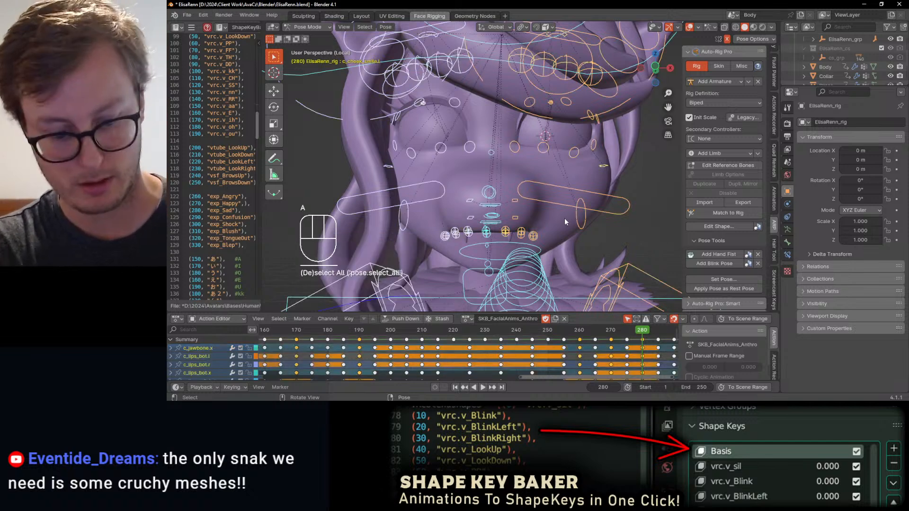
pyautogui.press('i')
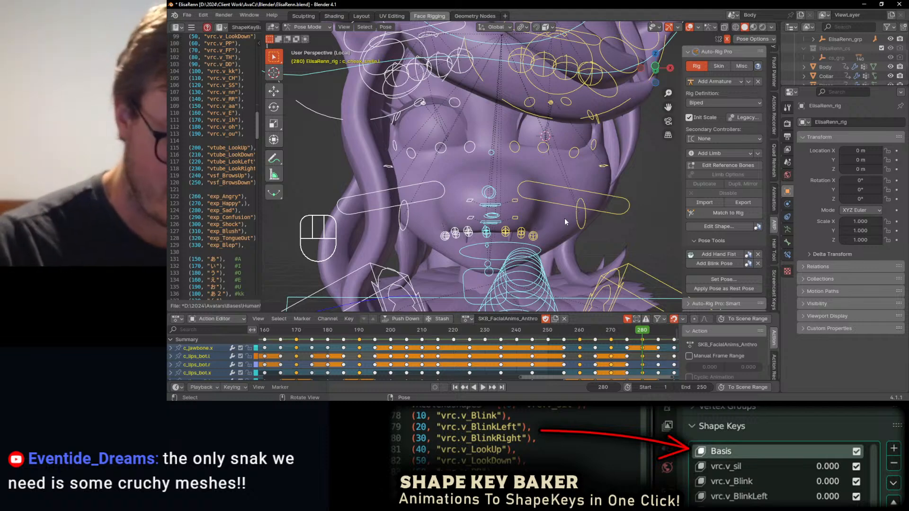
pyautogui.press('i')
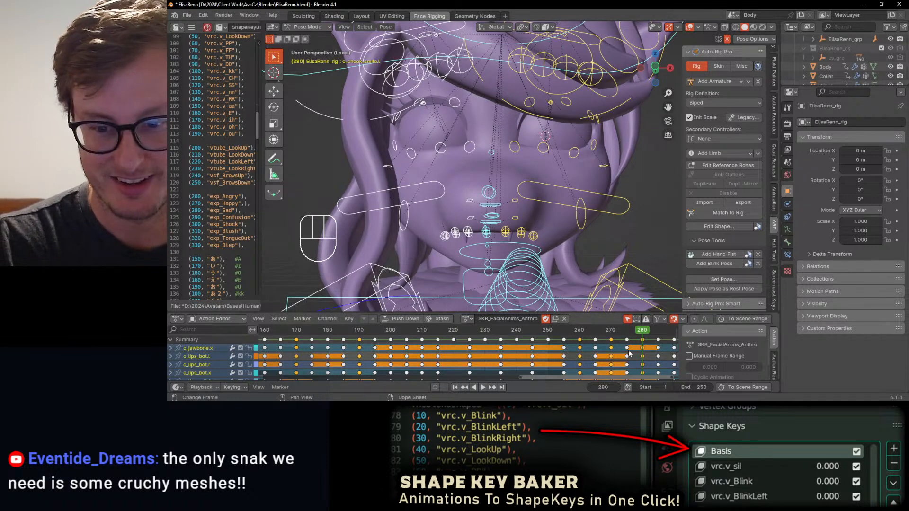
# Go to frame 290, the exp_Confusion expression, and examine the teeth, tongue and lips of the open mouth.
pyautogui.moveTo(629, 353); pyautogui.dragTo(517, 368, button='middle')
pyautogui.click(562, 332)
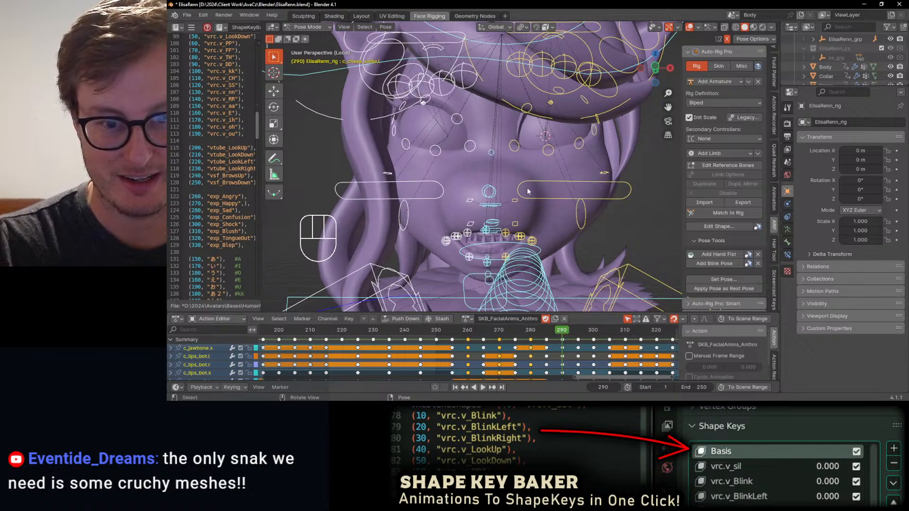
pyautogui.press('z')
pyautogui.click(518, 233)
pyautogui.moveTo(518, 232)
pyautogui.mouseDown(button='middle')
pyautogui.moveTo(556, 230)
pyautogui.moveTo(554, 239)
pyautogui.moveTo(575, 228)
pyautogui.moveTo(503, 226)
pyautogui.moveTo(548, 215)
pyautogui.moveTo(531, 183)
pyautogui.mouseUp(button='middle')
pyautogui.scroll(6, 534, 250)
pyautogui.hotkey('shift', 'z')
pyautogui.hotkey('shift', 'z')
pyautogui.click(524, 171)
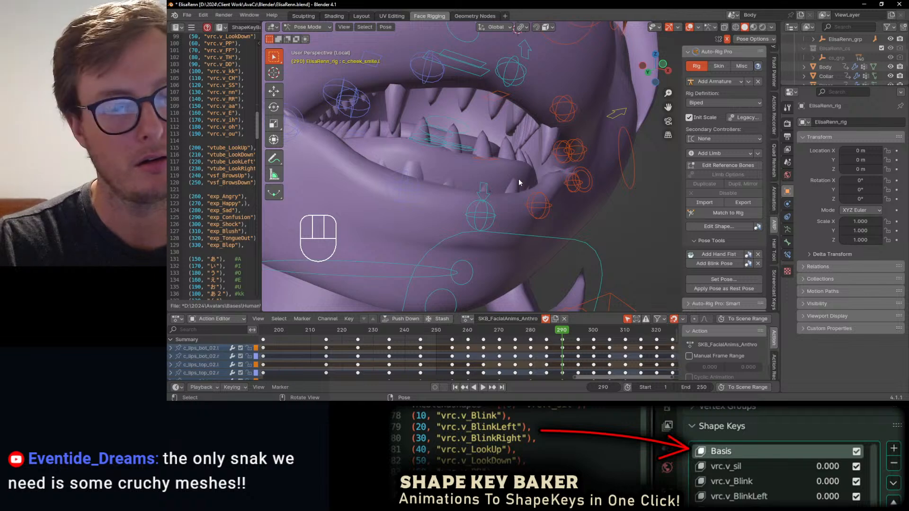
pyautogui.moveTo(518, 177); pyautogui.dragTo(429, 189, button='middle')
pyautogui.scroll(-2, 429, 189)
pyautogui.click(373, 235)
pyautogui.press('g')
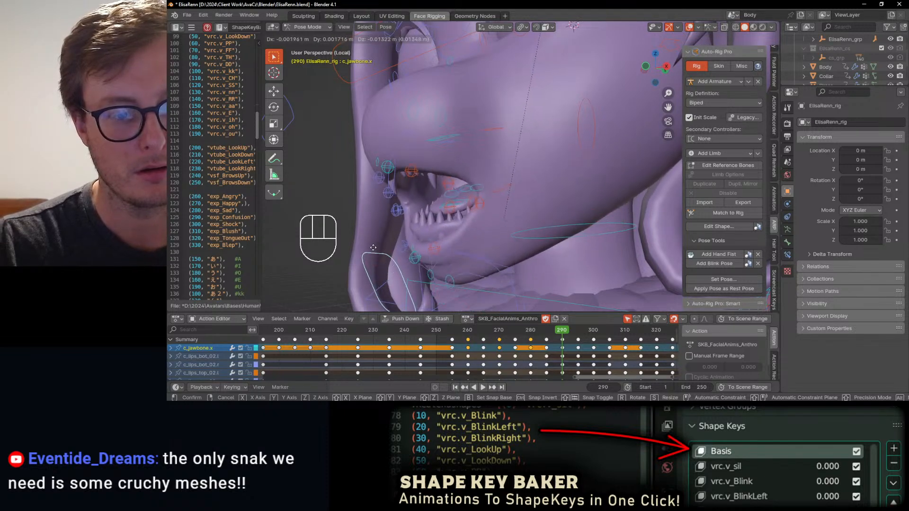
pyautogui.press('Escape')
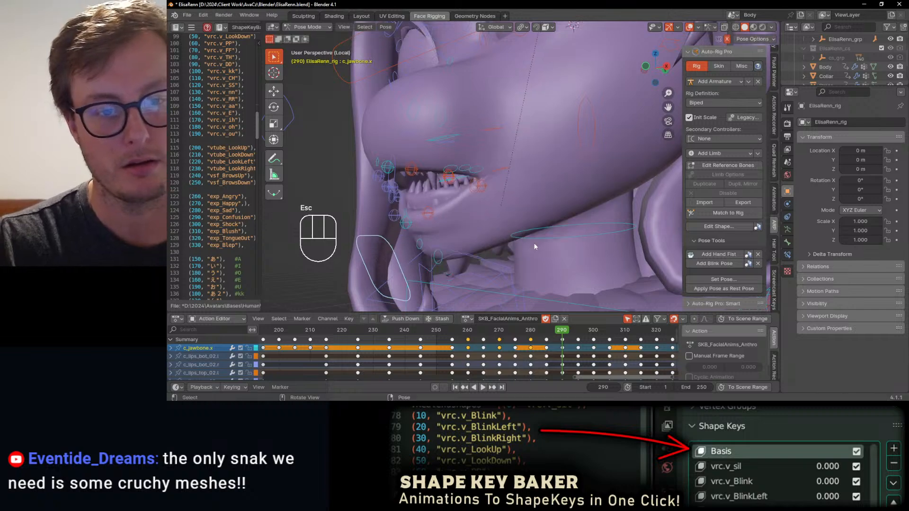
# Switch the rig to Object Mode and jump to the first frame of the animation.
pyautogui.hotkey('ctrl', 'Tab')
pyautogui.press('shift')
pyautogui.hotkey('shift', 'Left')
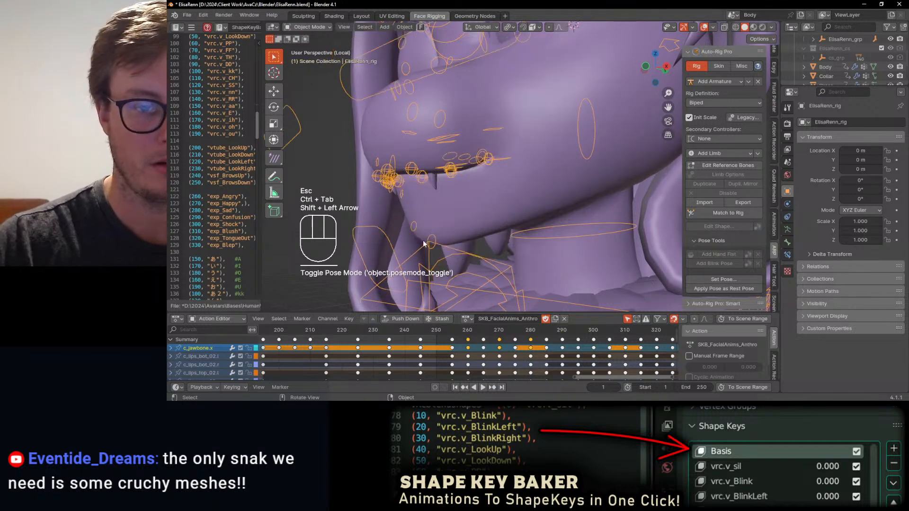
# Select the lower gum piece inside the mouth of the Body mesh in Edit Mode, using a right-side wireframe view.
pyautogui.click(501, 195)
pyautogui.press('KP_3')
pyautogui.press('Tab')
pyautogui.press('z')
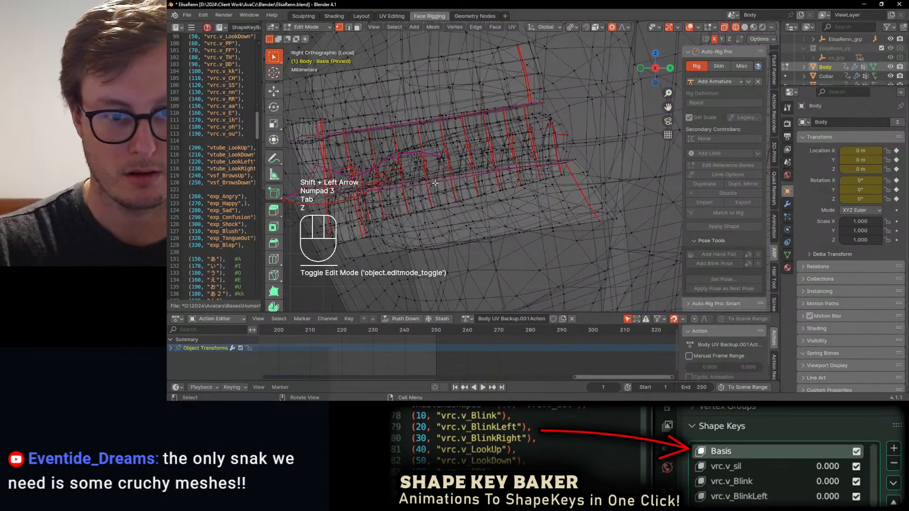
pyautogui.scroll(2, 486, 162)
pyautogui.scroll(1, 432, 213)
pyautogui.keyDown('shift'); pyautogui.moveTo(427, 234); pyautogui.dragTo(468, 201, button='middle'); pyautogui.keyUp('shift')
pyautogui.click(465, 204)
pyautogui.press('l')
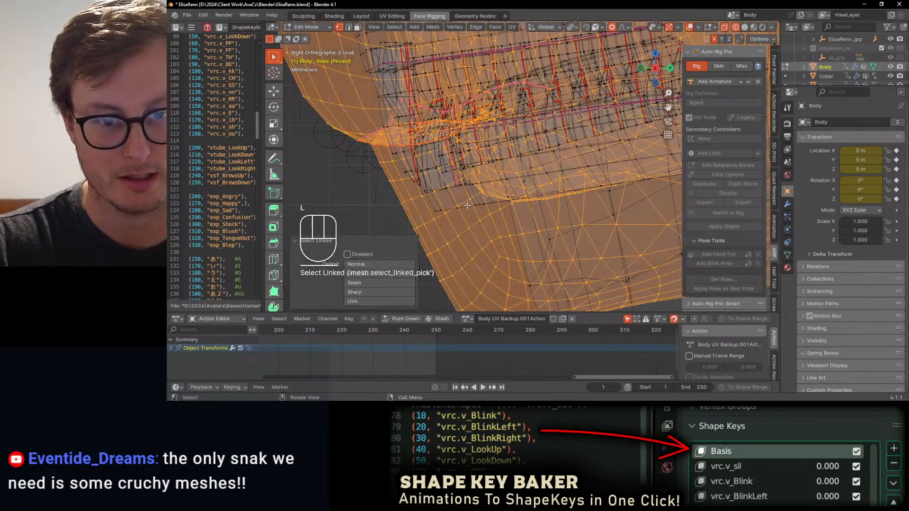
pyautogui.click(462, 207)
pyautogui.press('l')
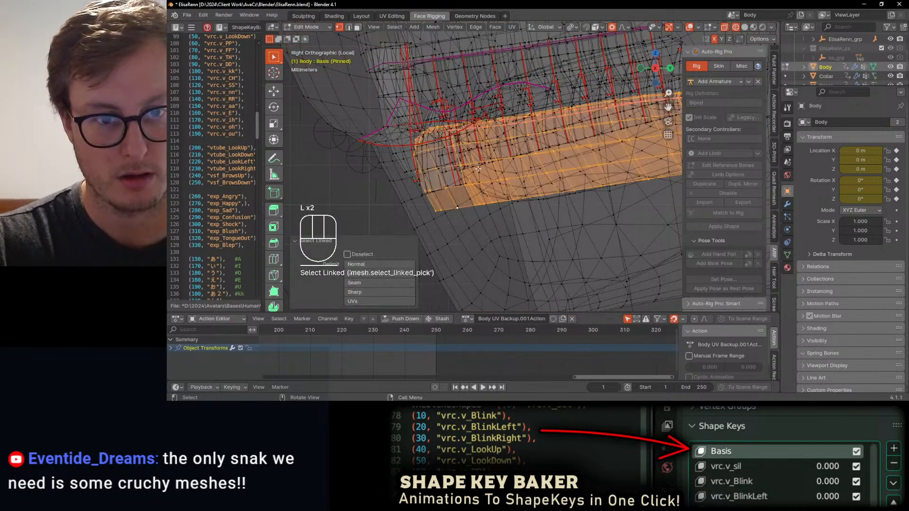
# Move the selected lower gum piece down in the jaw and turn off proportional editing.
pyautogui.press('g')
pyautogui.click(529, 141)
pyautogui.press('r')
pyautogui.press('Escape')
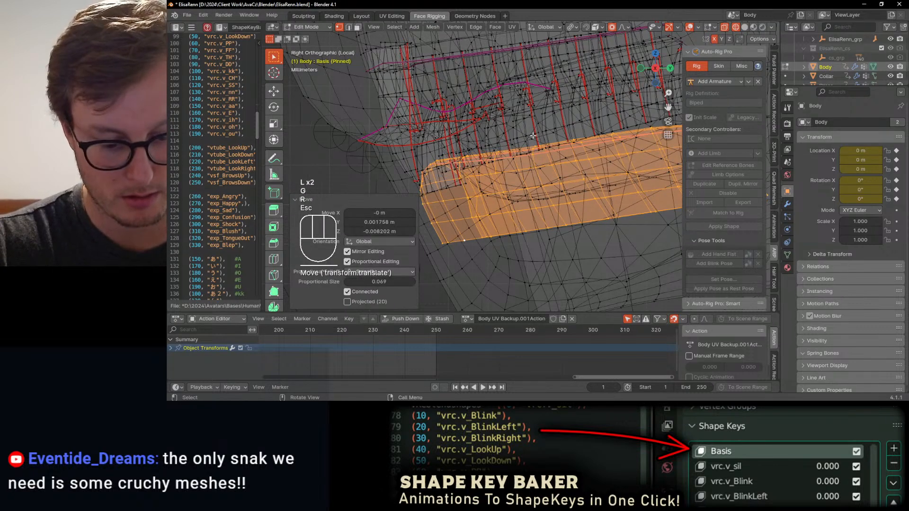
pyautogui.press('o')
pyautogui.press('g')
pyautogui.click(336, 298)
# Rotate the lower gum piece about 11 degrees to tilt it along the jaw, and nudge it into place below the teeth.
pyautogui.press('r')
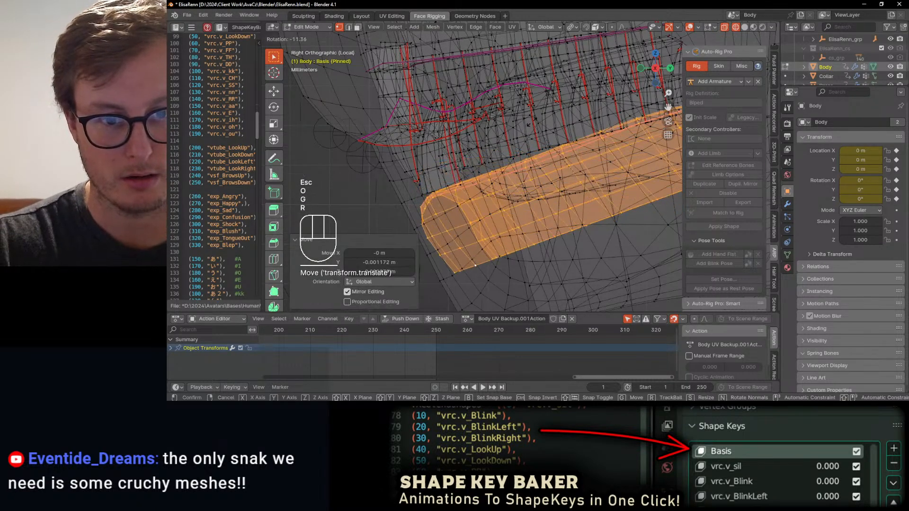
pyautogui.click(528, 114)
pyautogui.press('g')
pyautogui.click(529, 112)
pyautogui.press('g')
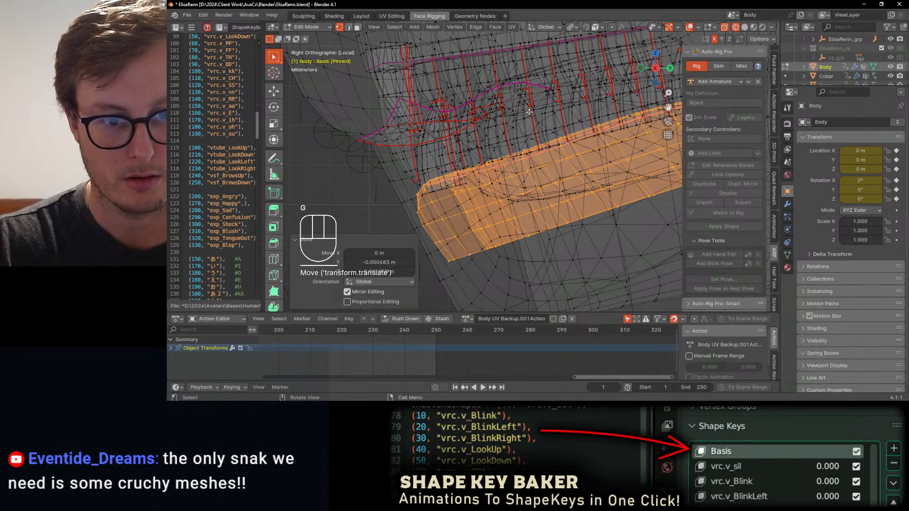
pyautogui.click(514, 165)
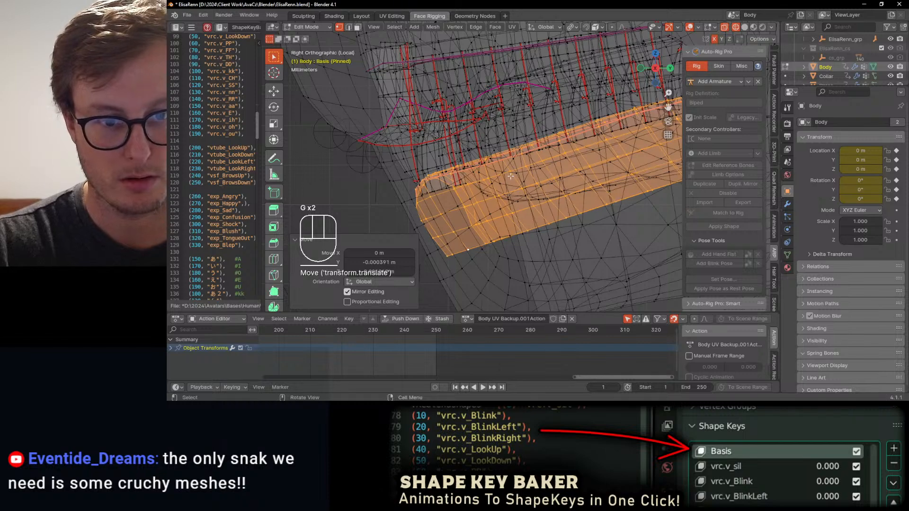
# Leave mesh editing, restore solid shading, and select the ElisaRenn_rig armature in Object Mode.
pyautogui.press('Tab')
pyautogui.press('z')
pyautogui.moveTo(528, 172); pyautogui.dragTo(608, 167, button='middle')
pyautogui.moveTo(406, 227); pyautogui.dragTo(434, 203, button='middle')
pyautogui.click(436, 199)
pyautogui.hotkey('ctrl', 'Tab')
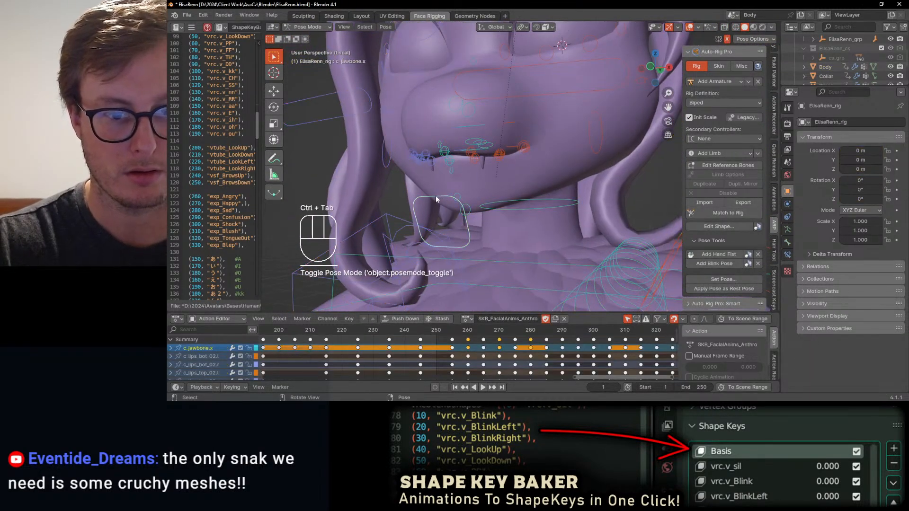
pyautogui.hotkey('ctrl', 'Tab')
# Go to frame 290, the exp_Confusion expression, and put the ElisaRenn_rig armature in Pose Mode.
pyautogui.scroll(-5, 416, 333)
pyautogui.scroll(-5, 361, 346)
pyautogui.moveTo(361, 345); pyautogui.dragTo(443, 341, button='middle')
pyautogui.moveTo(346, 332); pyautogui.dragTo(525, 374)
pyautogui.scroll(4, 497, 340)
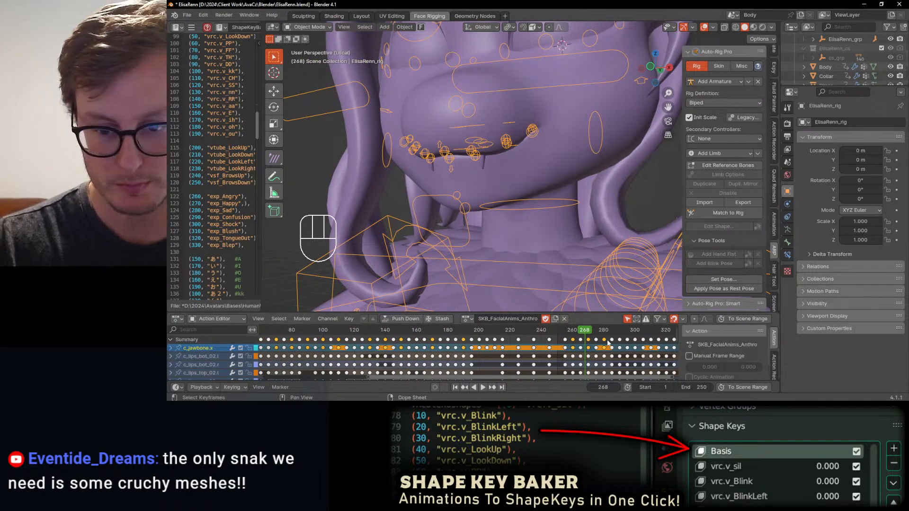
pyautogui.scroll(4, 607, 343)
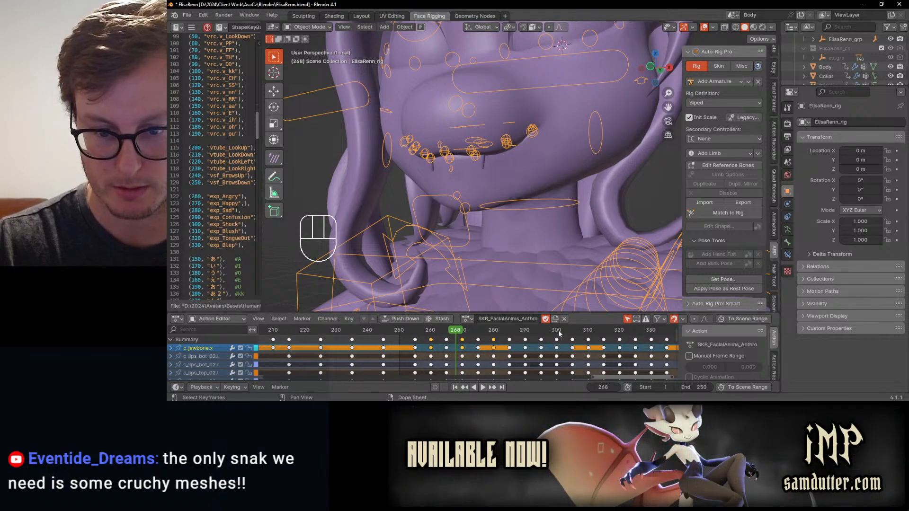
pyautogui.click(559, 333)
pyautogui.moveTo(537, 297); pyautogui.dragTo(490, 227, button='middle')
pyautogui.click(525, 333)
pyautogui.click(484, 239)
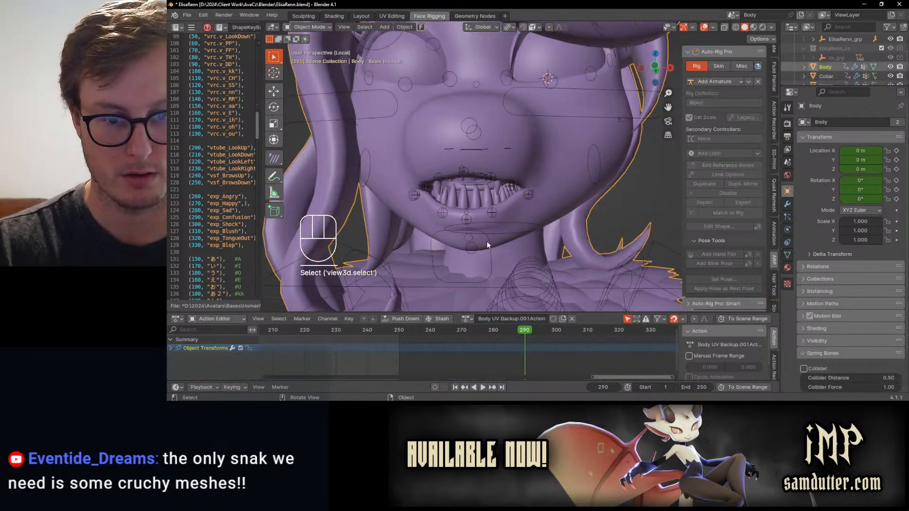
pyautogui.click(491, 240)
pyautogui.hotkey('ctrl', 'Tab')
# Reposition the left upper lip control c_lips_top_01.l upward and outward, undoing the first attempt and redoing it from a side angle.
pyautogui.scroll(2, 512, 205)
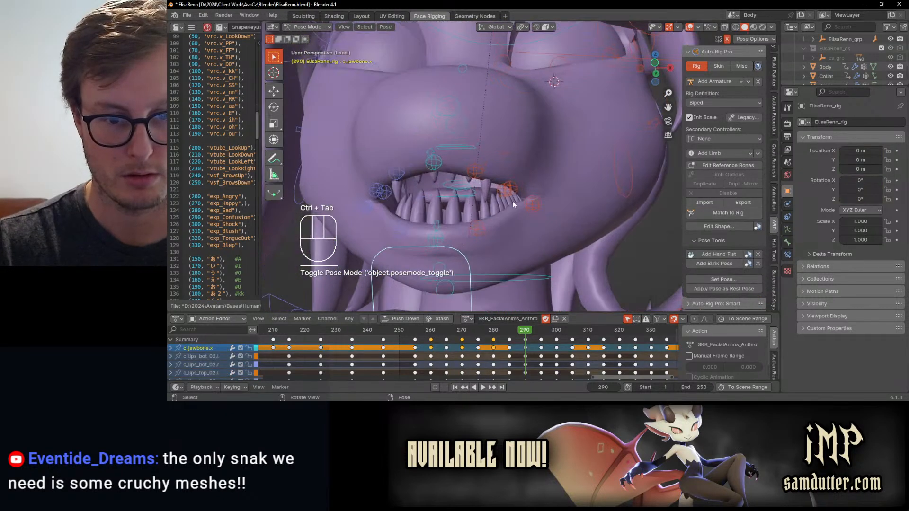
pyautogui.click(515, 177)
pyautogui.press('g')
pyautogui.click(518, 180)
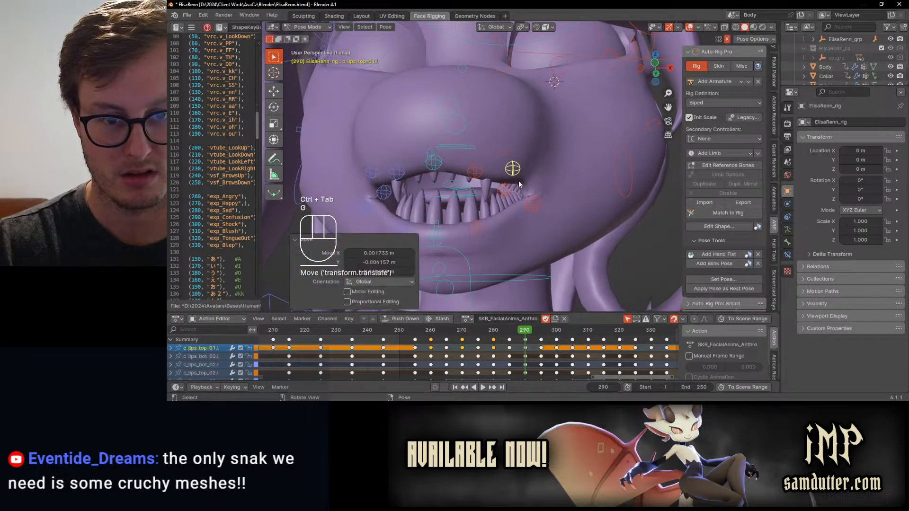
pyautogui.scroll(-1, 523, 181)
pyautogui.hotkey('ctrl', 'z')
pyautogui.moveTo(524, 185); pyautogui.dragTo(468, 180, button='middle')
pyautogui.press('g')
pyautogui.click(468, 181)
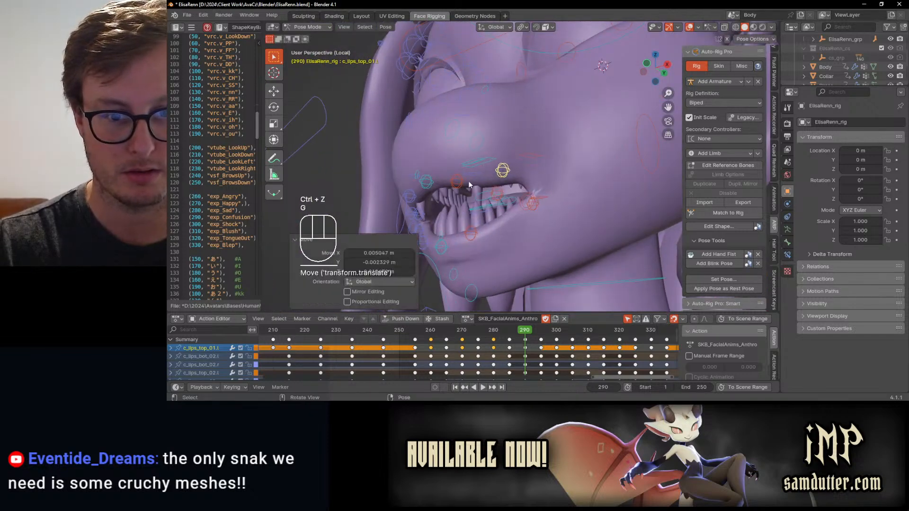
# Raise the left upper lip control c_lips_top.l, and lift it slightly further together with c_lips_top_01.l.
pyautogui.click(459, 181)
pyautogui.press('g')
pyautogui.click(457, 167)
pyautogui.scroll(-2, 462, 168)
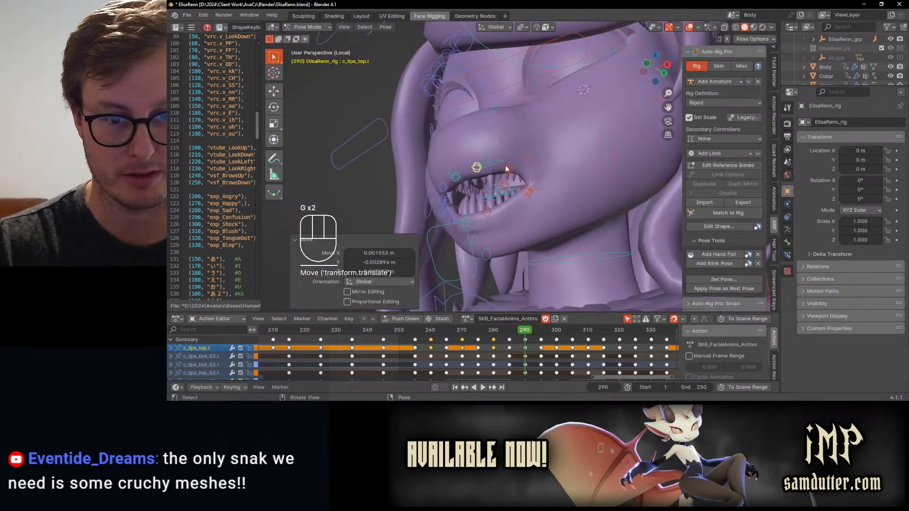
pyautogui.click(506, 169)
pyautogui.keyDown('shift'); pyautogui.click(476, 167); pyautogui.keyUp('shift')
pyautogui.press('g')
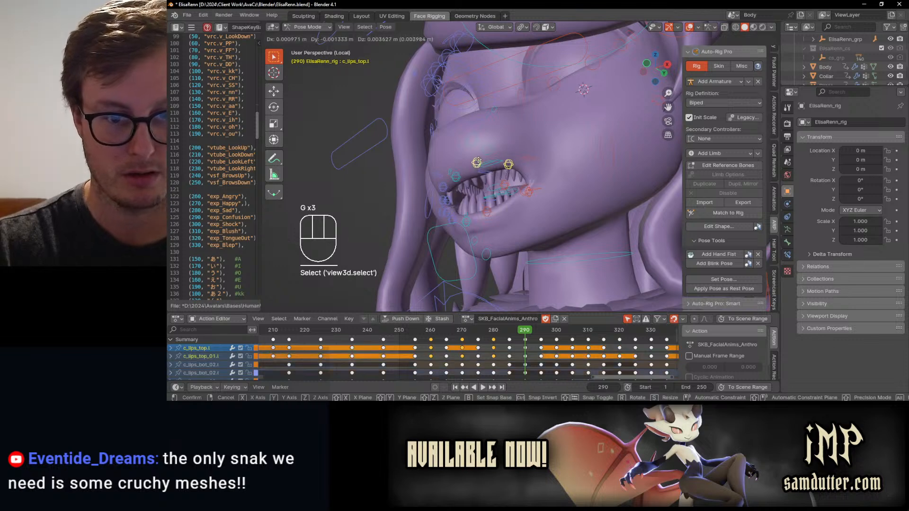
pyautogui.click(518, 178)
pyautogui.scroll(1, 518, 178)
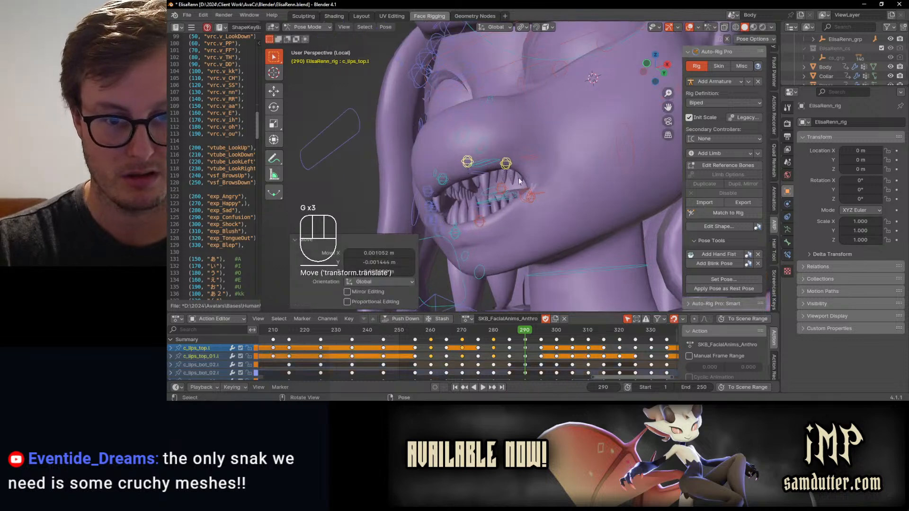
# Adjust the position of the left lower lip control c_lips_bot.l from two viewing angles.
pyautogui.click(487, 226)
pyautogui.press('g')
pyautogui.click(494, 224)
pyautogui.moveTo(493, 222); pyautogui.dragTo(530, 209, button='middle')
pyautogui.press('g')
pyautogui.click(521, 214)
# Raise the right lower eyelid control c_eyelid_bot.r along Z in the front view.
pyautogui.scroll(-3, 463, 214)
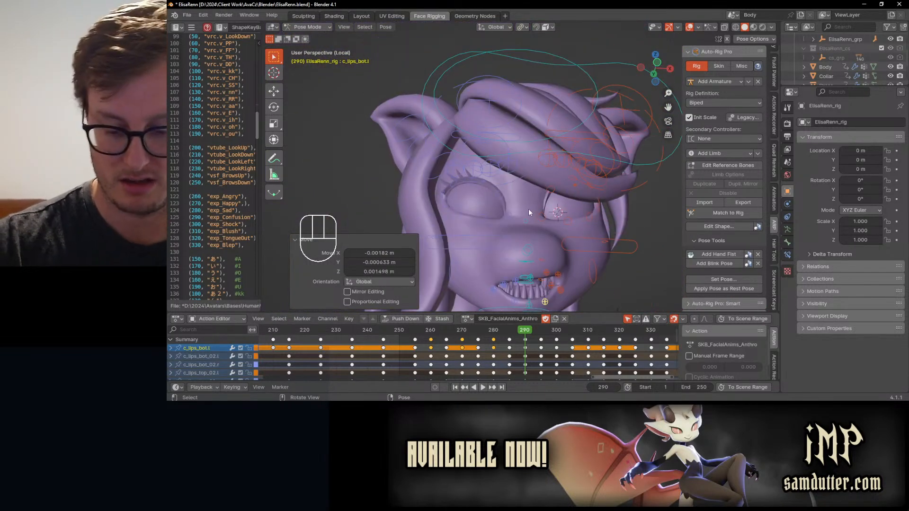
pyautogui.press('KP_1')
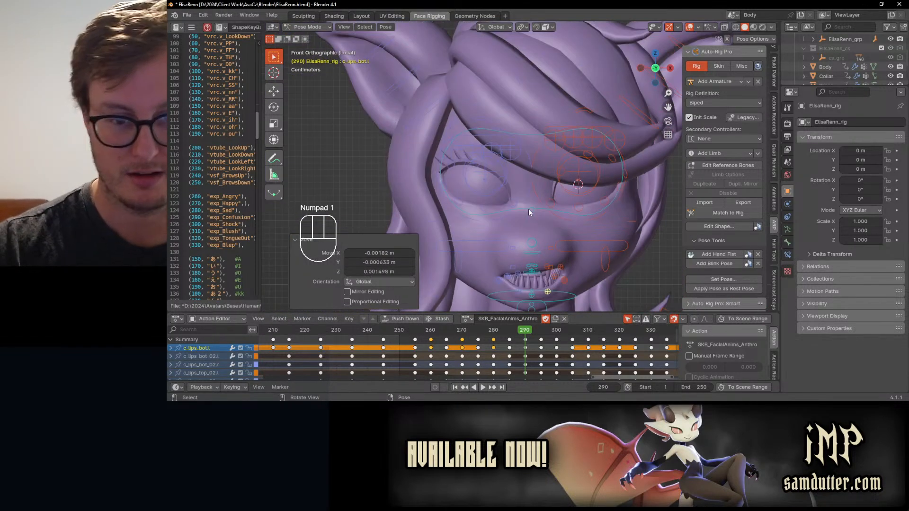
pyautogui.click(492, 241)
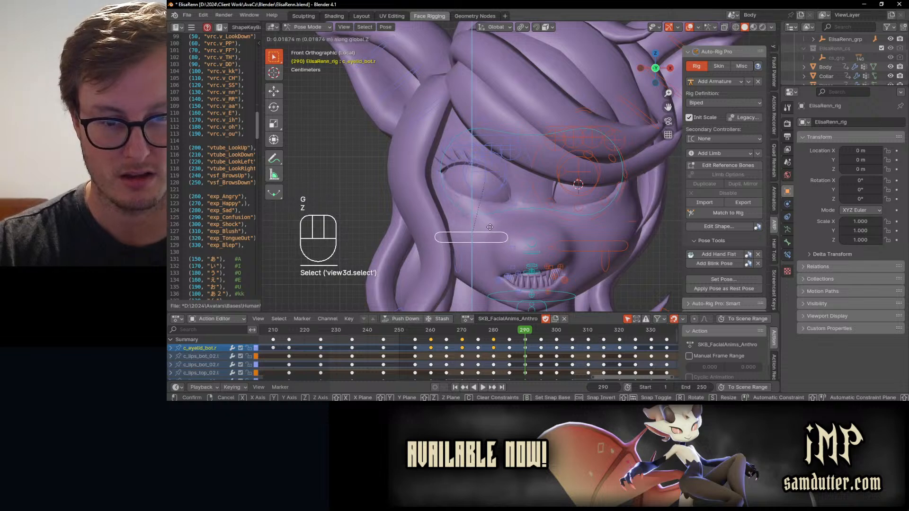
pyautogui.press('g')
pyautogui.press('z')
pyautogui.keyDown('shift'); pyautogui.moveTo(493, 223); pyautogui.dragTo(466, 211, button='middle'); pyautogui.keyUp('shift')
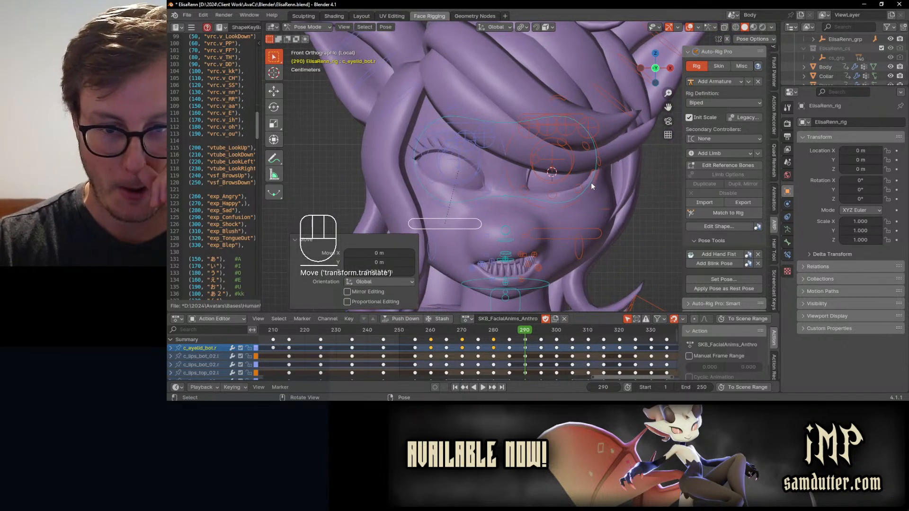
# Select all the eye, eyelid and brow controls and clear their pose location.
pyautogui.press('b')
pyautogui.moveTo(400, 88); pyautogui.dragTo(632, 230)
pyautogui.hotkey('alt', 'g')
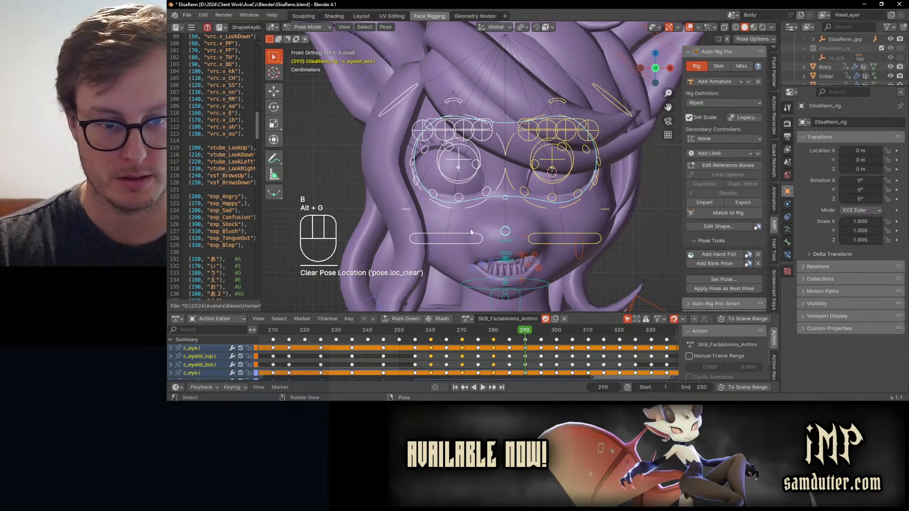
# Squint the left eye by raising c_eyelid_bot.l about 0.023 m and lowering c_eyelid_top.l about 0.027 m along Z.
pyautogui.click(566, 236)
pyautogui.press('g')
pyautogui.press('z')
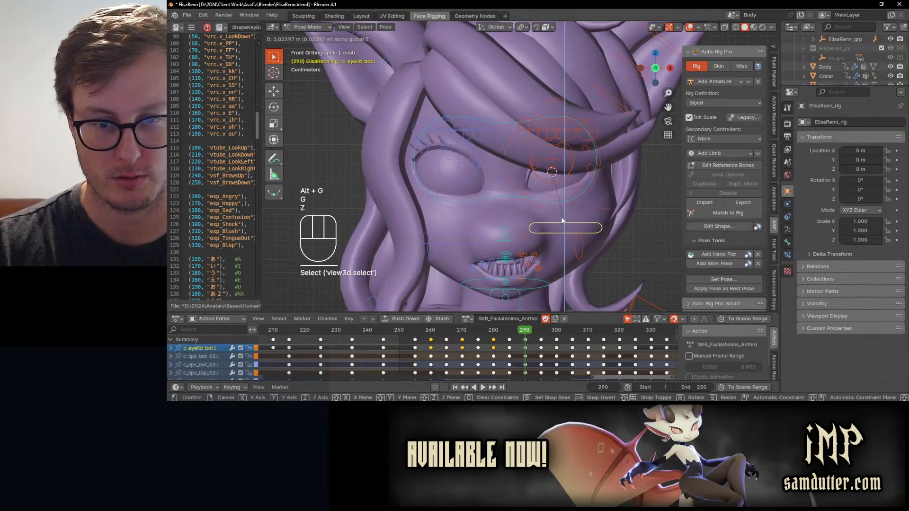
pyautogui.click(562, 107)
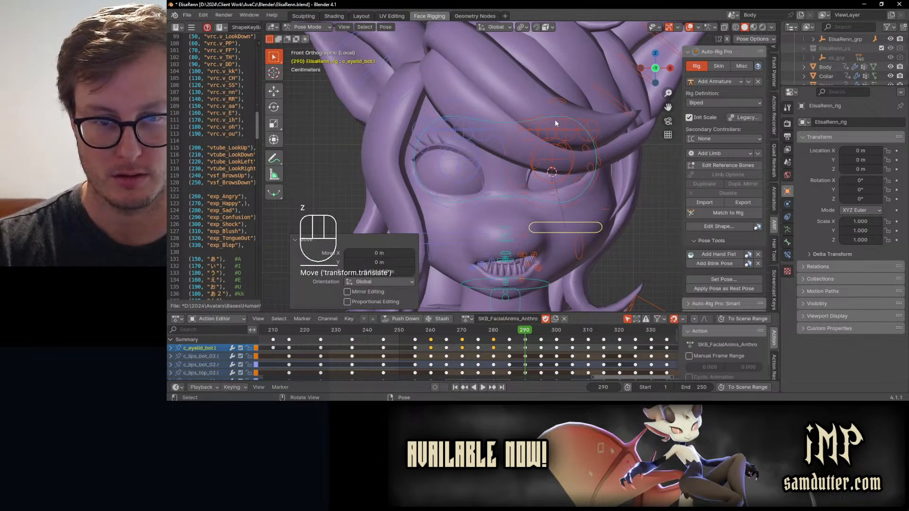
pyautogui.click(555, 121)
pyautogui.press('g')
pyautogui.press('z')
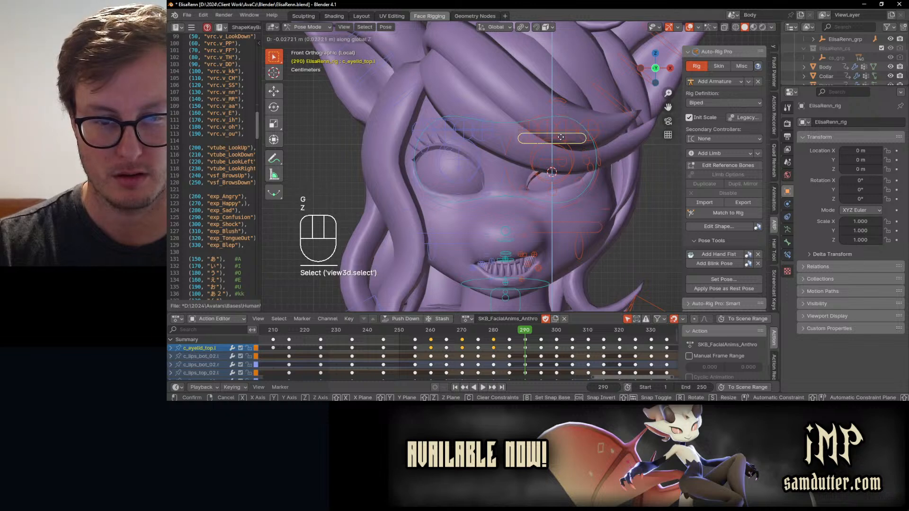
pyautogui.click(561, 137)
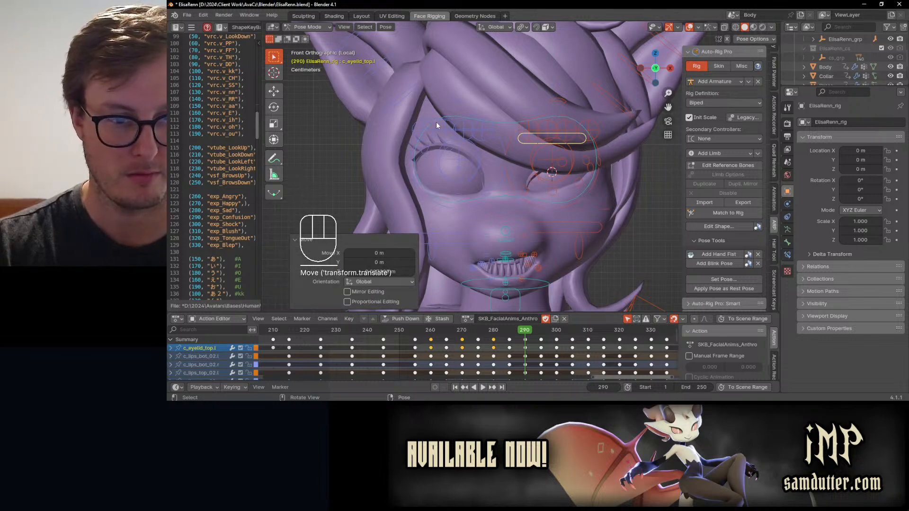
# Raise the right upper eyelid control c_eyelid_top.r about 0.015 m along Z, and raise the right lower eyelid control c_eyelid_bot.r.
pyautogui.click(457, 127)
pyautogui.press('g')
pyautogui.press('z')
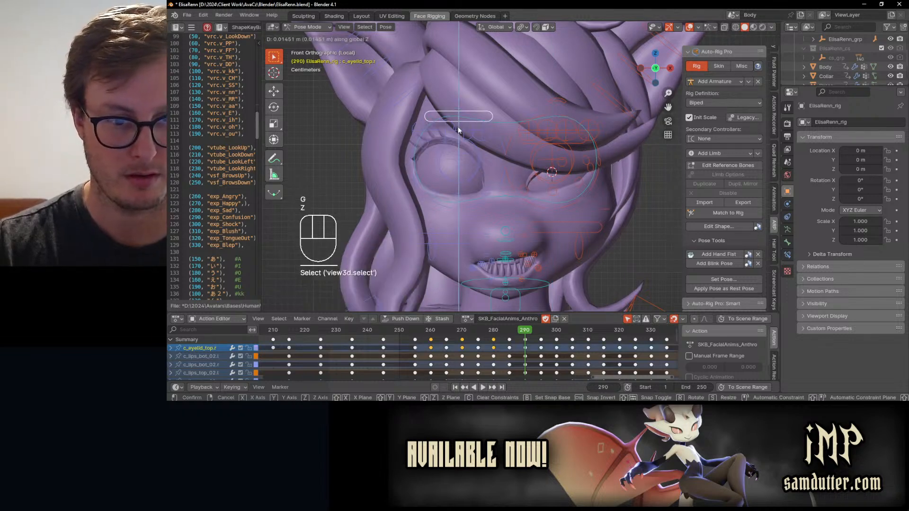
pyautogui.click(458, 131)
pyautogui.click(462, 237)
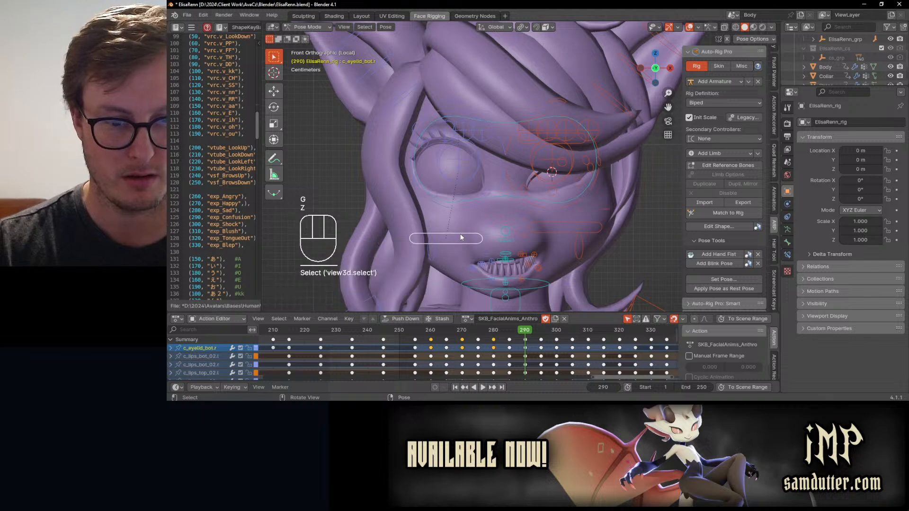
pyautogui.press('g')
pyautogui.click(456, 217)
pyautogui.moveTo(456, 217); pyautogui.dragTo(508, 200, button='middle')
# Show the character with its materials and nudge the left upper eyelid control c_eyelid_top_01.l slightly.
pyautogui.press('z')
pyautogui.keyDown('shift'); pyautogui.moveTo(511, 242); pyautogui.dragTo(568, 204, button='middle'); pyautogui.keyUp('shift')
pyautogui.moveTo(568, 204); pyautogui.dragTo(538, 200, button='middle')
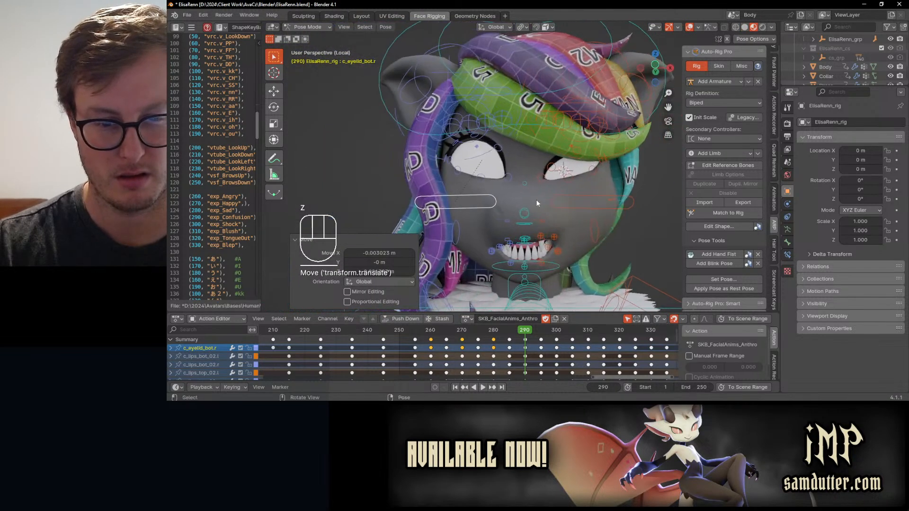
pyautogui.scroll(2, 540, 200)
pyautogui.click(559, 171)
pyautogui.press('g')
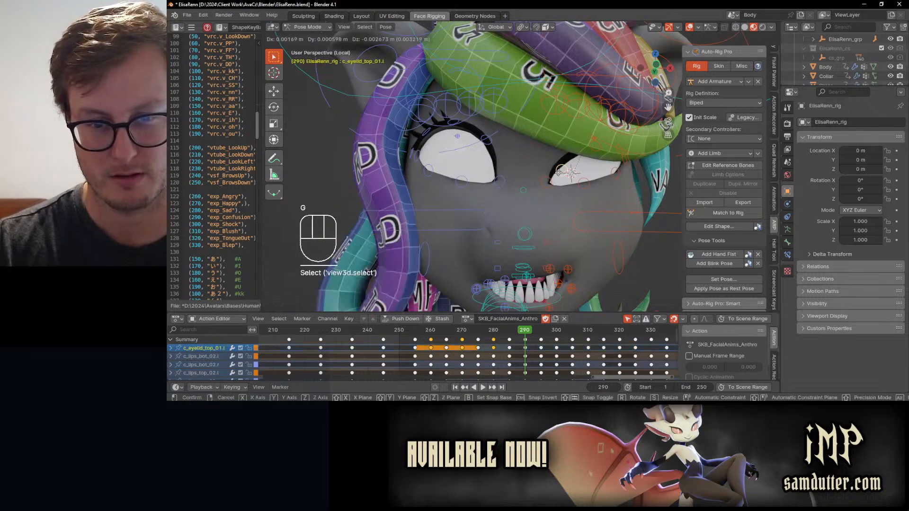
pyautogui.click(556, 171)
# Select all rig bones and keyframe the confusion pose at frame 290.
pyautogui.scroll(-3, 539, 177)
pyautogui.moveTo(508, 186); pyautogui.dragTo(565, 206, button='middle')
pyautogui.press('a')
pyautogui.press('i')
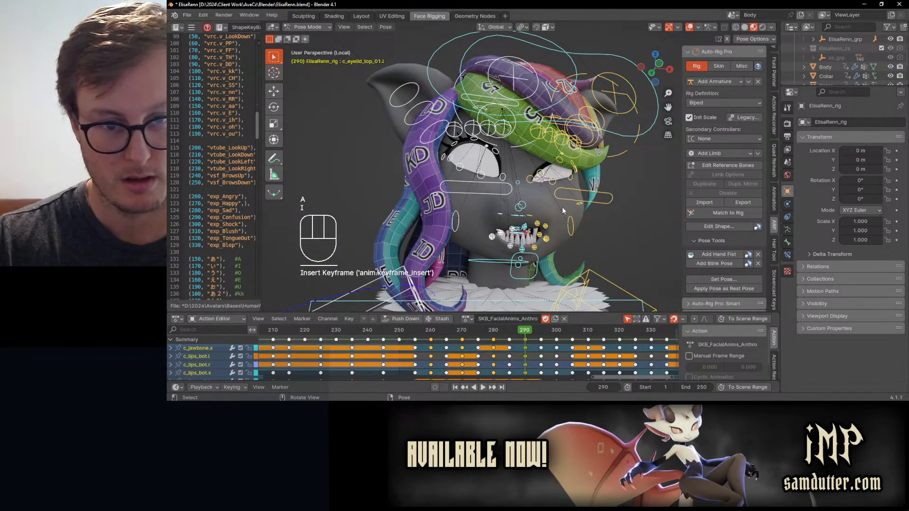
# Examine the exp_Shock pose at frame 300 and the exp_Blush pose at frame 310 from the front.
pyautogui.click(556, 330)
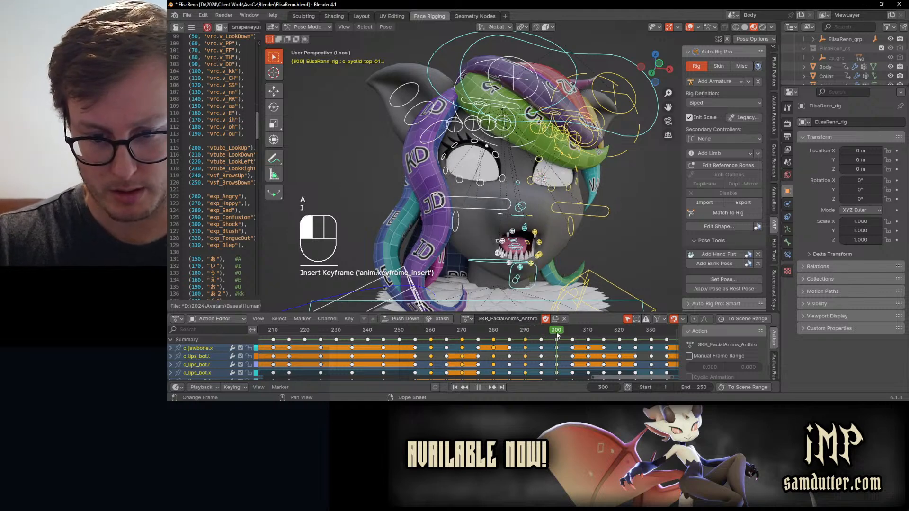
pyautogui.press('KP_1')
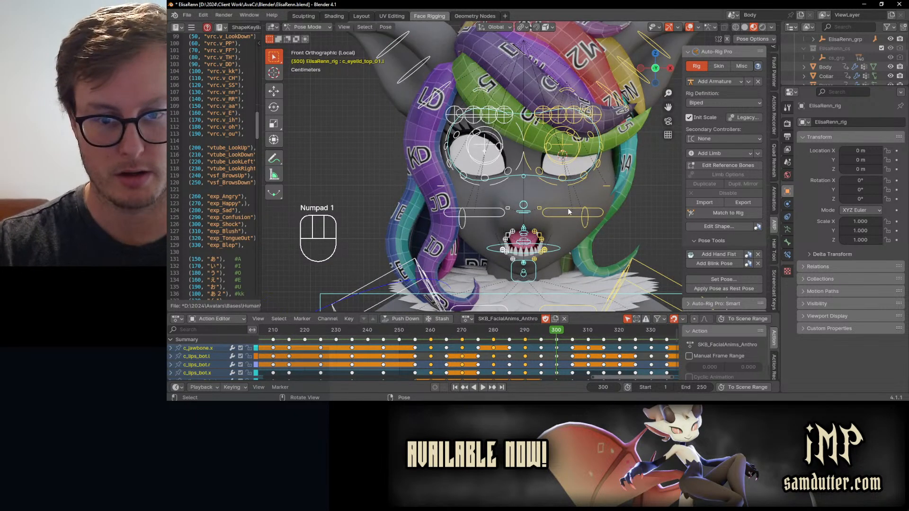
pyautogui.click(587, 331)
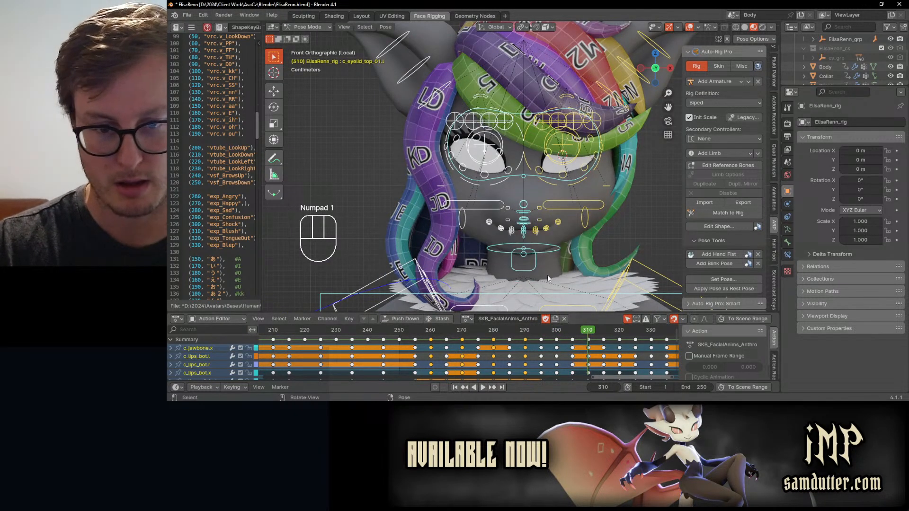
pyautogui.moveTo(480, 180); pyautogui.dragTo(497, 186, button='middle')
pyautogui.press('KP_1')
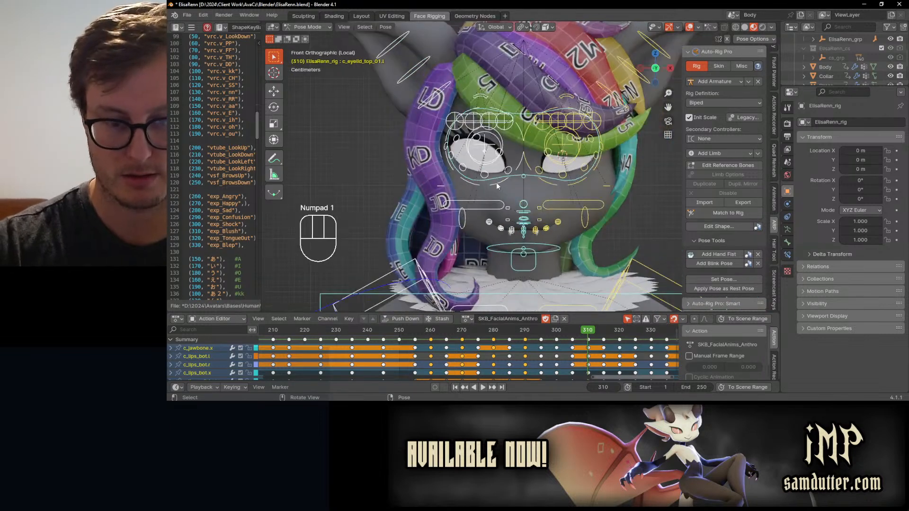
# Lower the right upper eyelid control c_eyelid_top.r along Z in the exp_Blush pose at frame 310.
pyautogui.scroll(3, 497, 186)
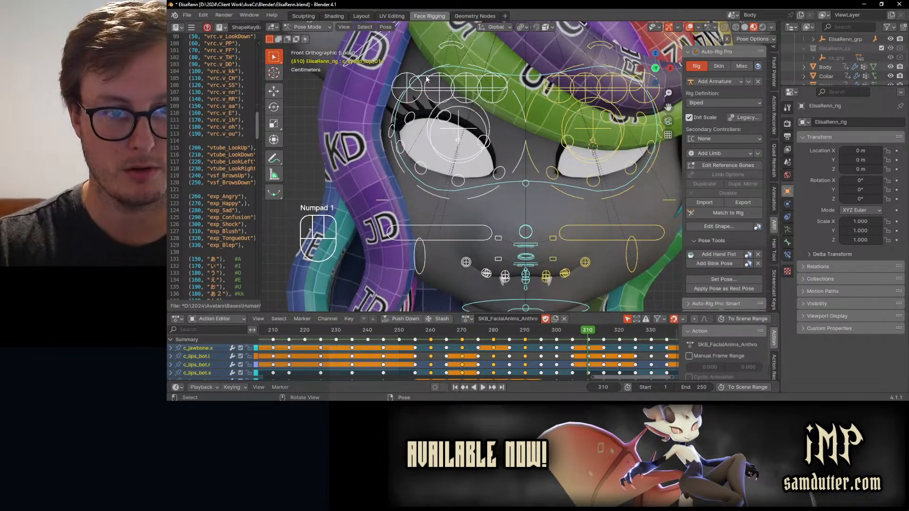
pyautogui.click(496, 69)
pyautogui.press('g')
pyautogui.press('z')
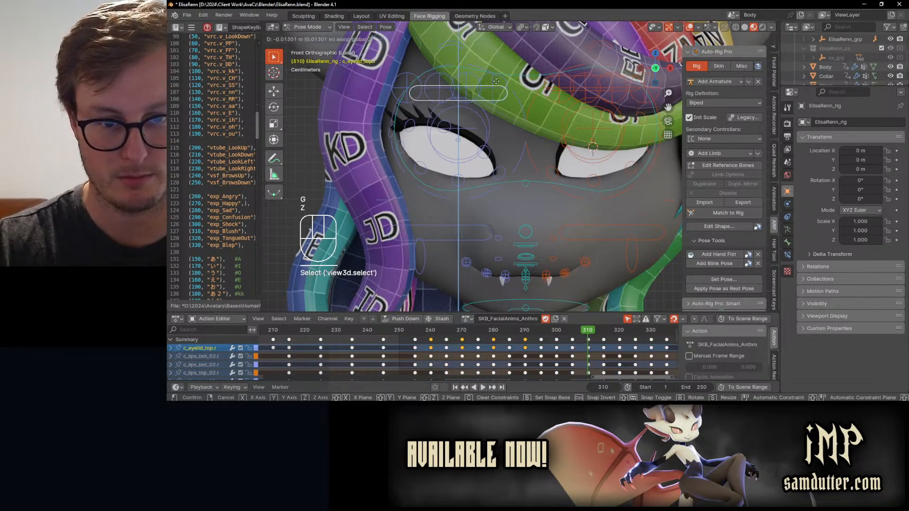
pyautogui.press('Escape')
pyautogui.press('g')
pyautogui.press('z')
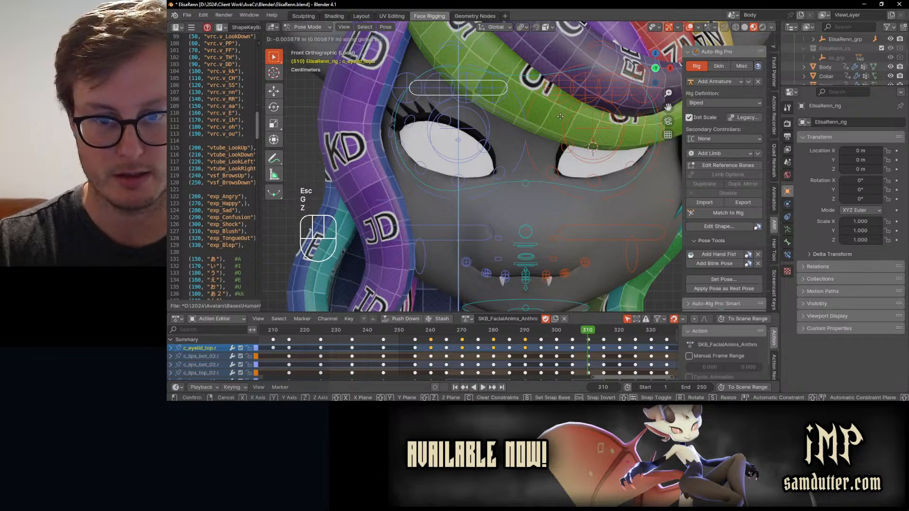
pyautogui.click(557, 121)
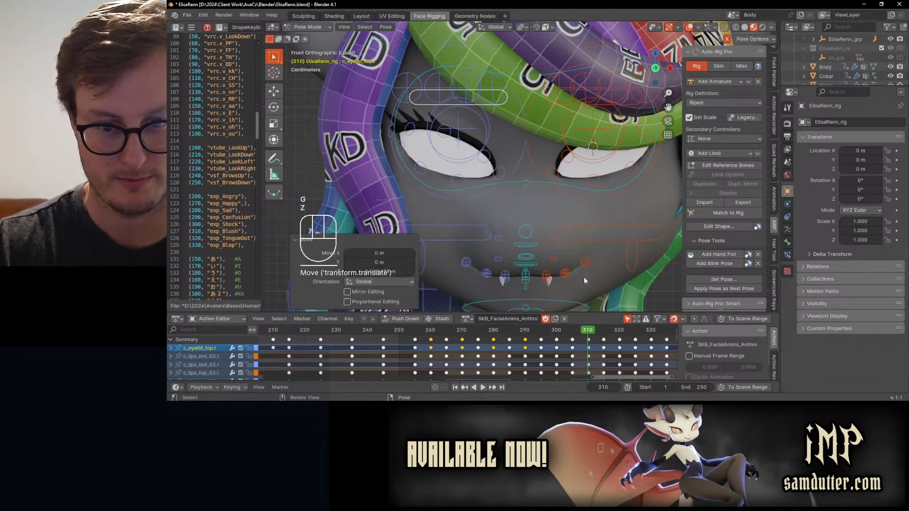
# Raise the left mouth corner control c_lips_smile.l slightly and rotate the right one, c_lips_smile.r, about 26°.
pyautogui.click(585, 263)
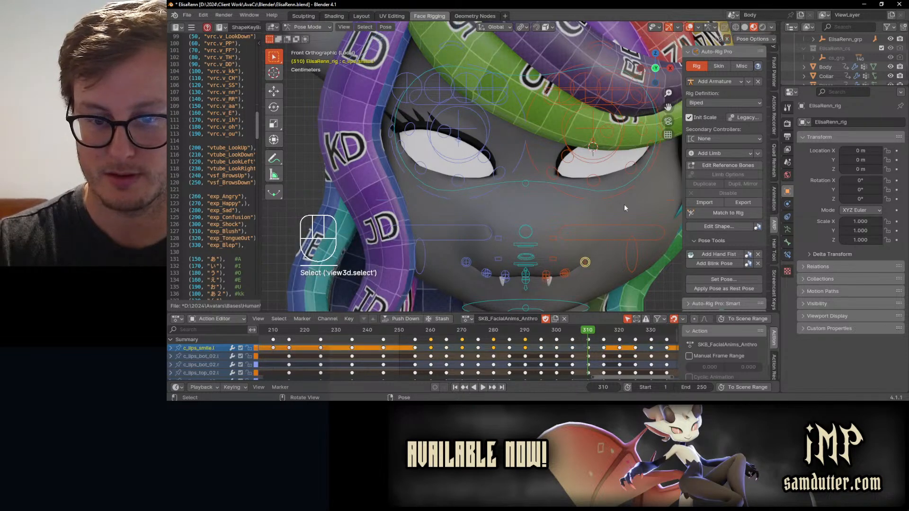
pyautogui.press('g')
pyautogui.click(625, 189)
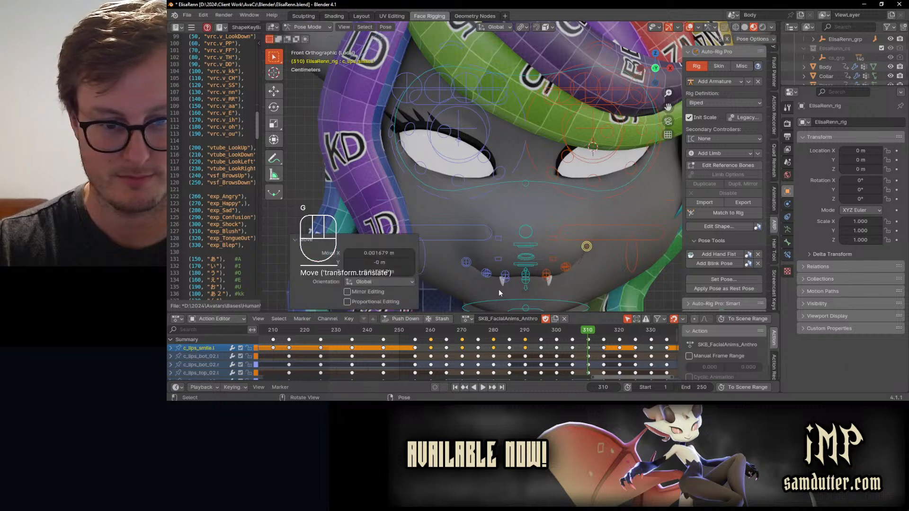
pyautogui.click(466, 262)
pyautogui.press('r')
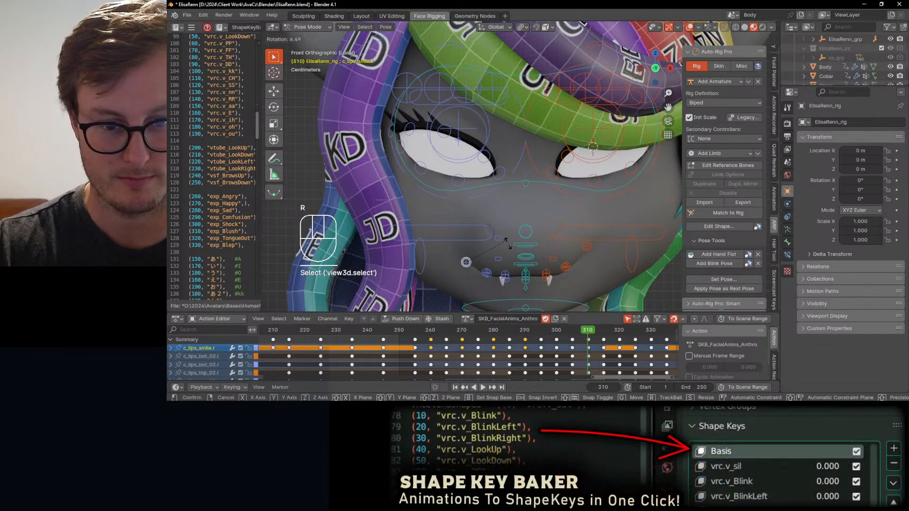
pyautogui.click(516, 258)
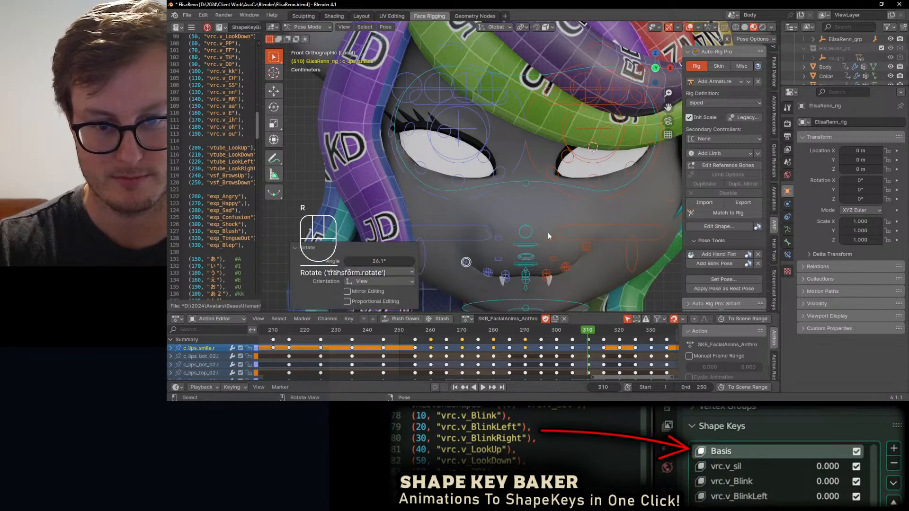
# Raise the left lower eyelid control c_eyelid_bot_01.l about 0.004 m along Z, and keyframe all rig bones at frame 310.
pyautogui.click(591, 182)
pyautogui.press('g')
pyautogui.press('z')
pyautogui.press('Escape')
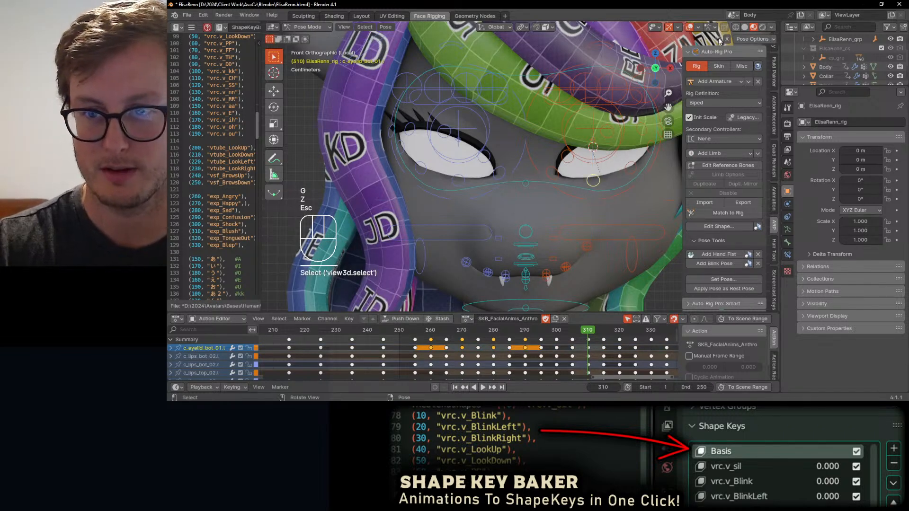
pyautogui.press('g')
pyautogui.press('z')
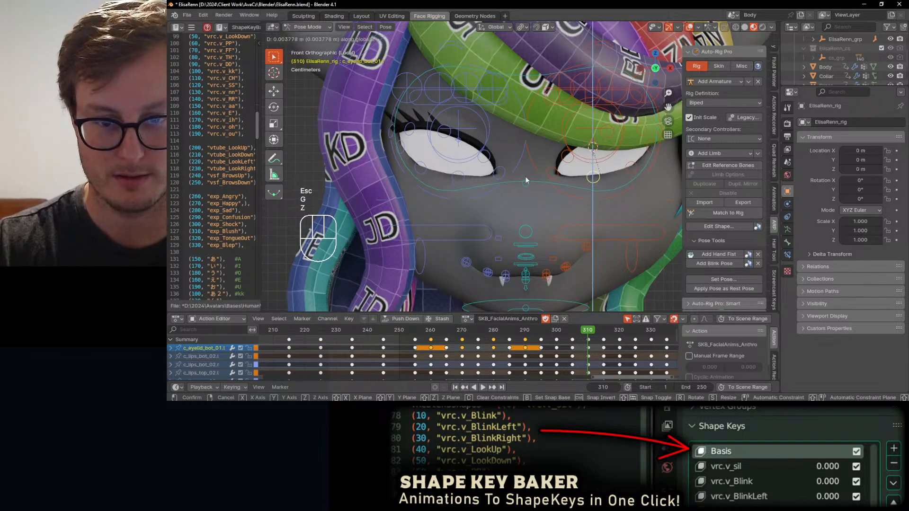
pyautogui.click(525, 179)
pyautogui.press('a')
pyautogui.press('i')
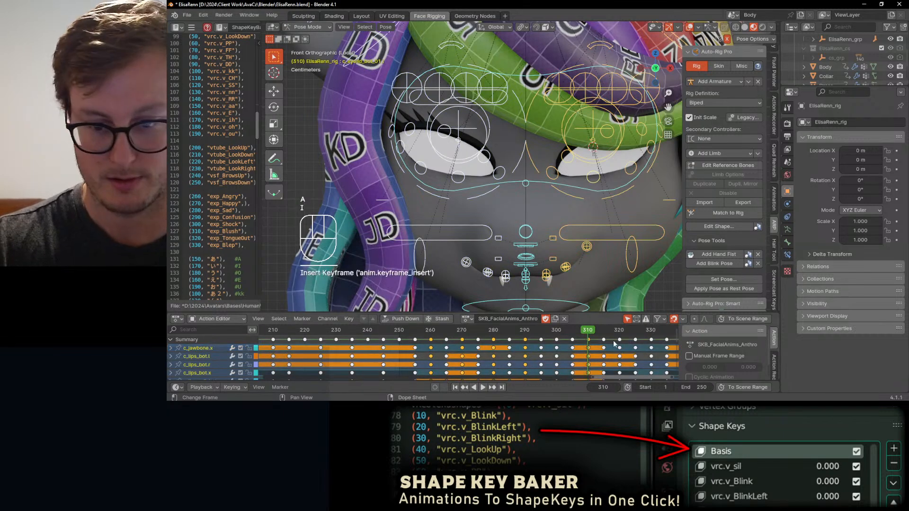
# At frame 320, clear the location and rotation of the tongue controls c_tong_02.x and c_tong_03.x.
pyautogui.click(619, 338)
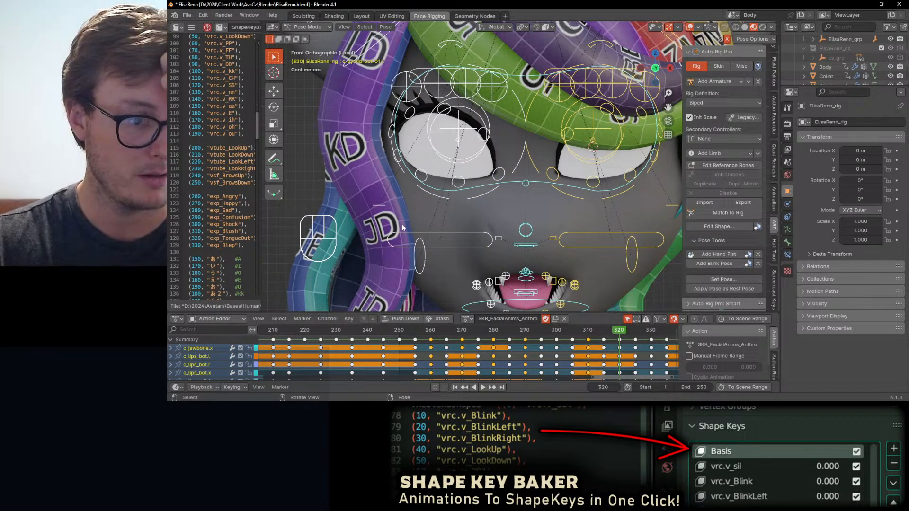
pyautogui.scroll(-3, 507, 202)
pyautogui.press('KP_3')
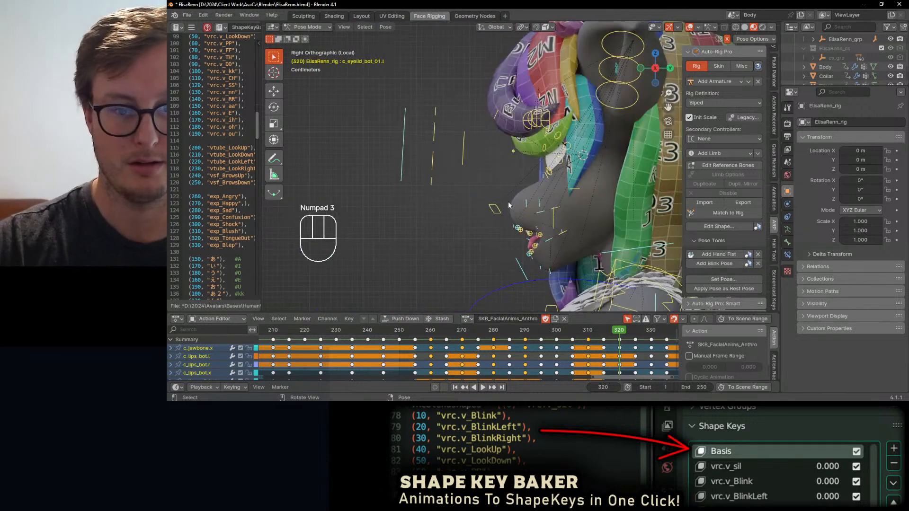
pyautogui.scroll(5, 507, 201)
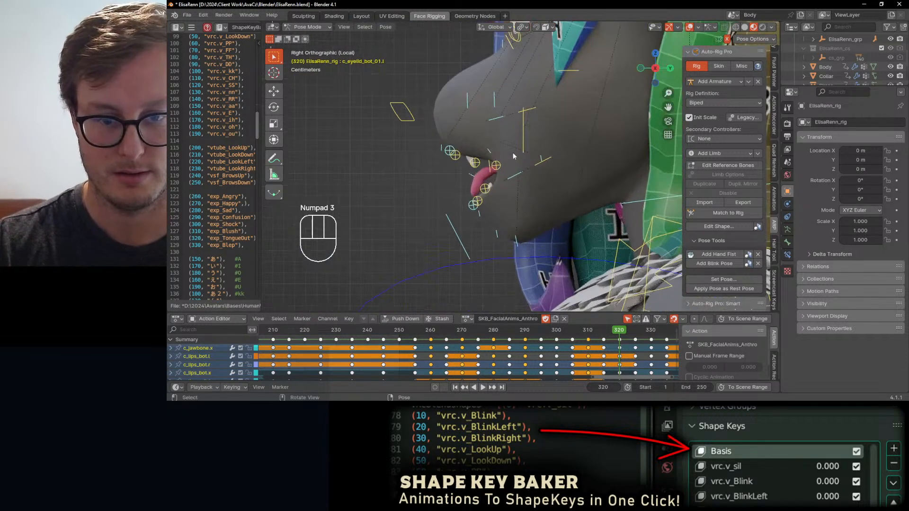
pyautogui.click(468, 175)
pyautogui.keyDown('shift'); pyautogui.click(439, 181); pyautogui.keyUp('shift')
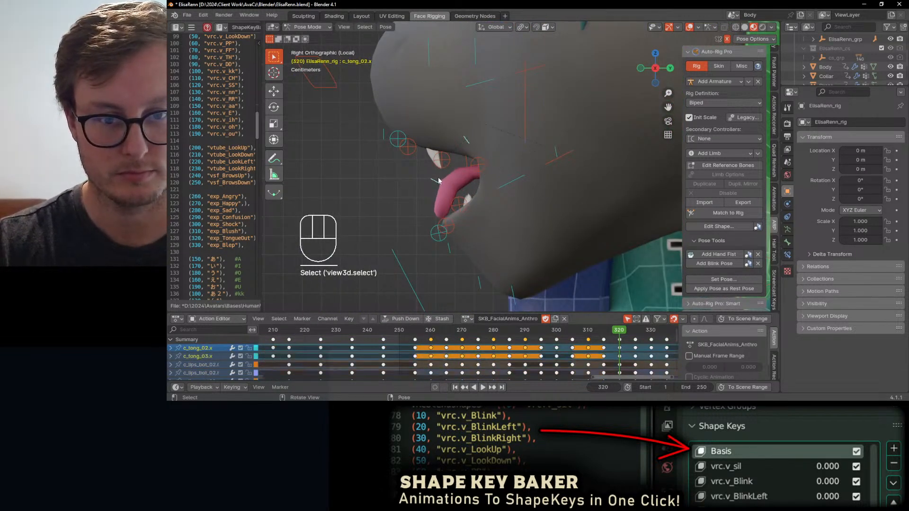
pyautogui.hotkey('alt', 'g')
pyautogui.hotkey('alt', 'r')
# Pull both tongue controls out of the mouth in side view, and move the tip control c_tong_03.x about 0.019 m further forward.
pyautogui.press('g')
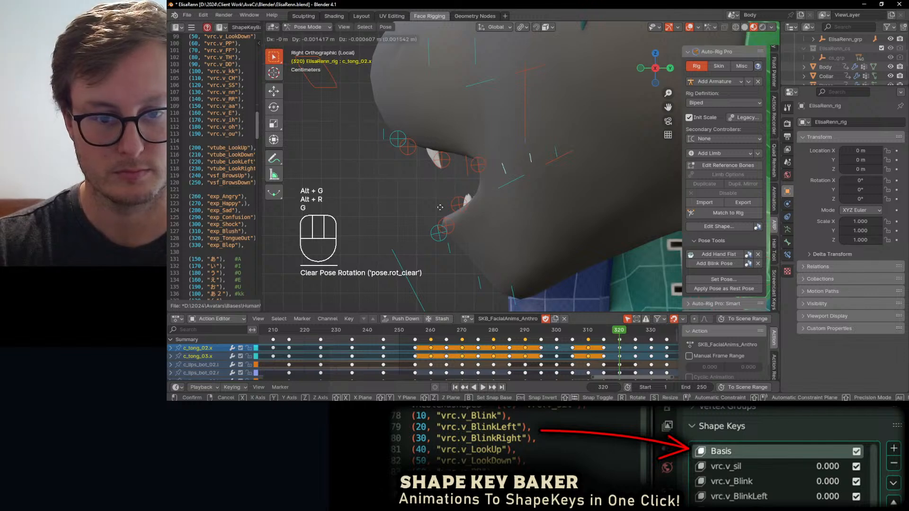
pyautogui.click(423, 218)
pyautogui.click(439, 194)
pyautogui.press('g')
pyautogui.click(401, 227)
# Rotate the tongue tip control c_tong_03.x in two passes, the second by 33°, to angle the tip forward and down.
pyautogui.keyDown('shift'); pyautogui.moveTo(403, 227); pyautogui.dragTo(406, 217, button='middle'); pyautogui.keyUp('shift')
pyautogui.press('r')
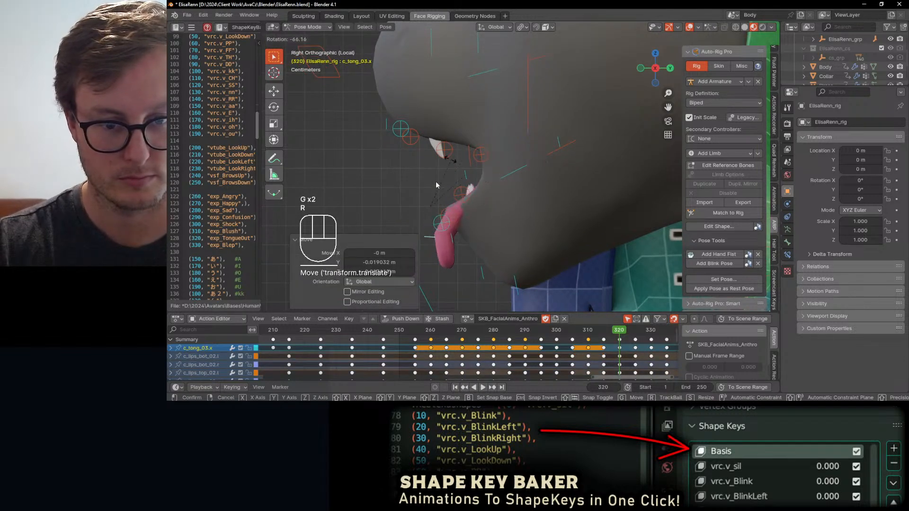
pyautogui.click(441, 177)
pyautogui.keyDown('shift'); pyautogui.moveTo(444, 179); pyautogui.dragTo(454, 176, button='middle'); pyautogui.keyUp('shift')
pyautogui.press('r')
pyautogui.click(519, 241)
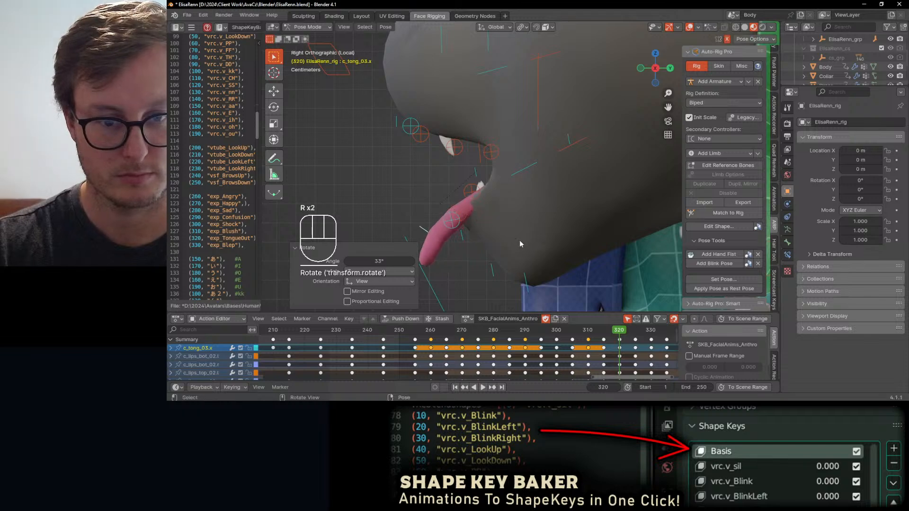
# Shift the tongue controls c_tong_03.x and c_tong_02.x slightly forward and up to smooth the tongue's curve.
pyautogui.click(425, 229)
pyautogui.press('g')
pyautogui.click(428, 220)
pyautogui.click(474, 166)
pyautogui.press('g')
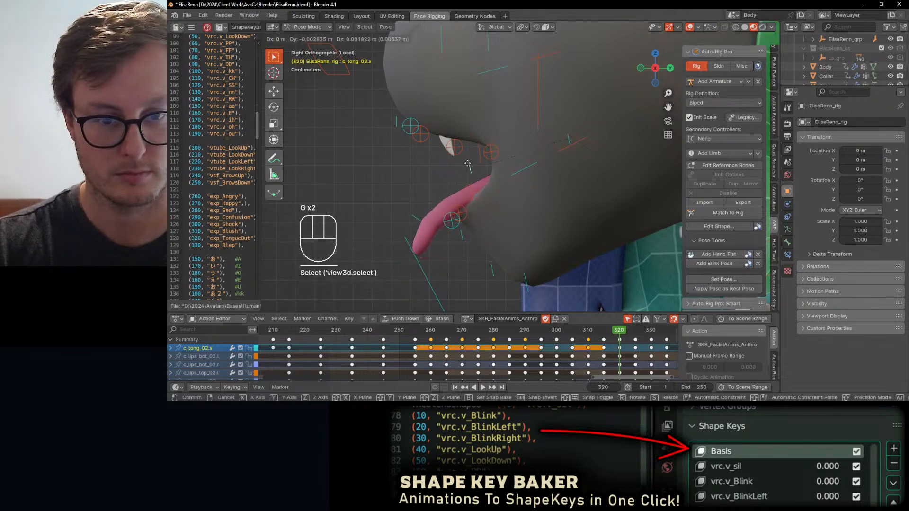
pyautogui.click(460, 157)
# Lower the tongue tip control c_tong_03.x along Z.
pyautogui.moveTo(460, 157); pyautogui.dragTo(589, 210, button='middle')
pyautogui.click(584, 202)
pyautogui.press('g')
pyautogui.press('z')
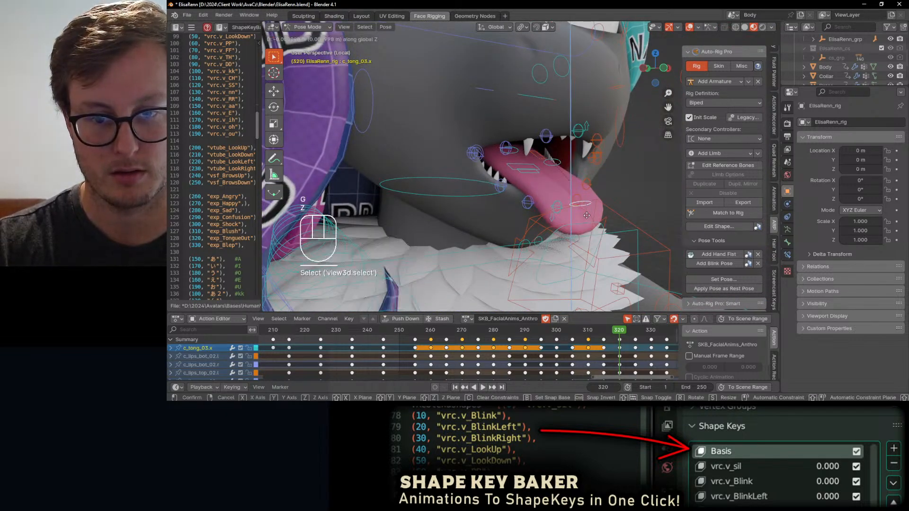
pyautogui.click(585, 218)
# Rotate the middle tongue control c_tong_02.x about 28° around X and move it about 0.028 m forward along Y.
pyautogui.click(576, 160)
pyautogui.press('r')
pyautogui.press('x')
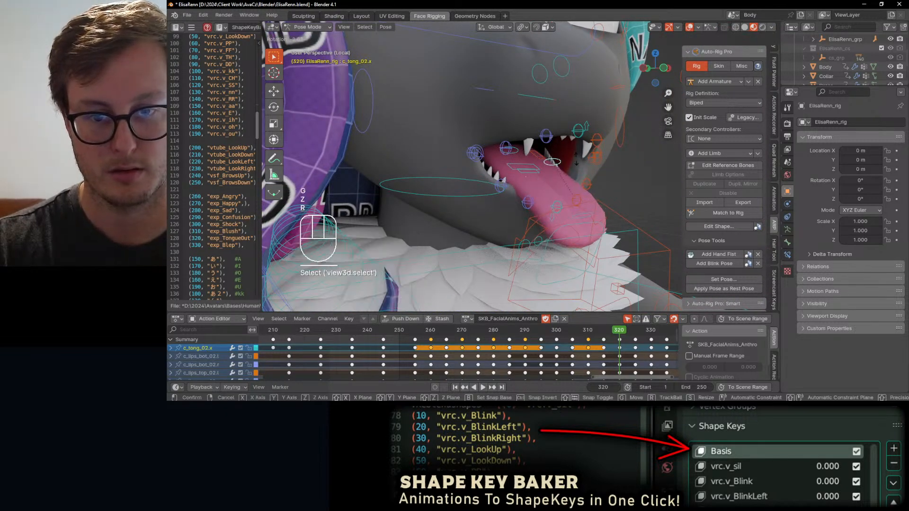
pyautogui.click(576, 162)
pyautogui.press('g')
pyautogui.press('z')
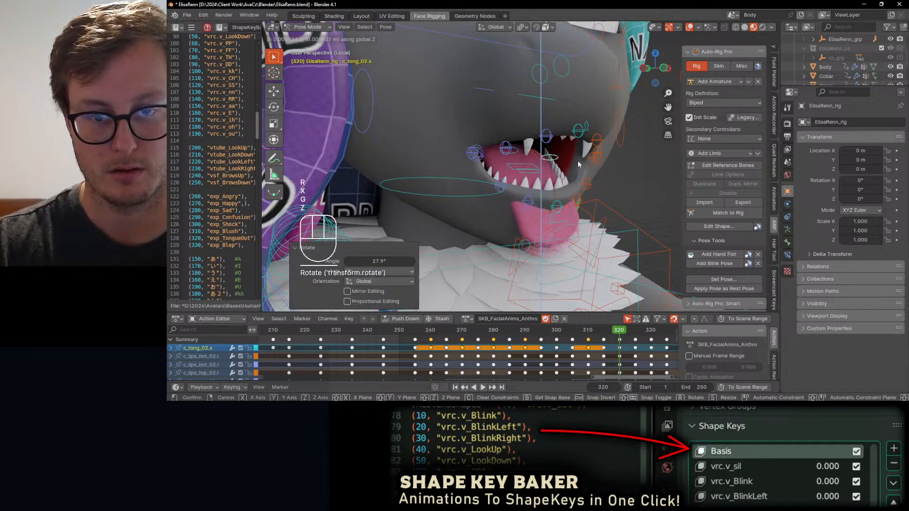
pyautogui.click(577, 160)
pyautogui.press('g')
pyautogui.press('y')
pyautogui.click(601, 172)
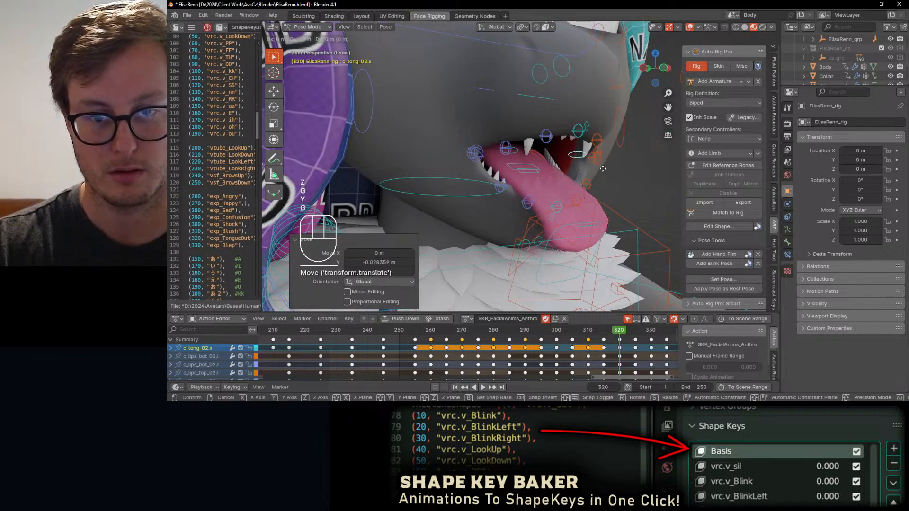
# Adjust a mouth control along Z and move the left mouth corner control c_lips_smile.l about 0.003 m forward.
pyautogui.moveTo(602, 166); pyautogui.dragTo(489, 219, button='middle')
pyautogui.click(526, 152)
pyautogui.press('g')
pyautogui.press('z')
pyautogui.click(545, 177)
pyautogui.scroll(-2, 562, 197)
pyautogui.scroll(3, 565, 182)
pyautogui.click(568, 182)
pyautogui.press('g')
pyautogui.click(565, 161)
pyautogui.scroll(-3, 578, 166)
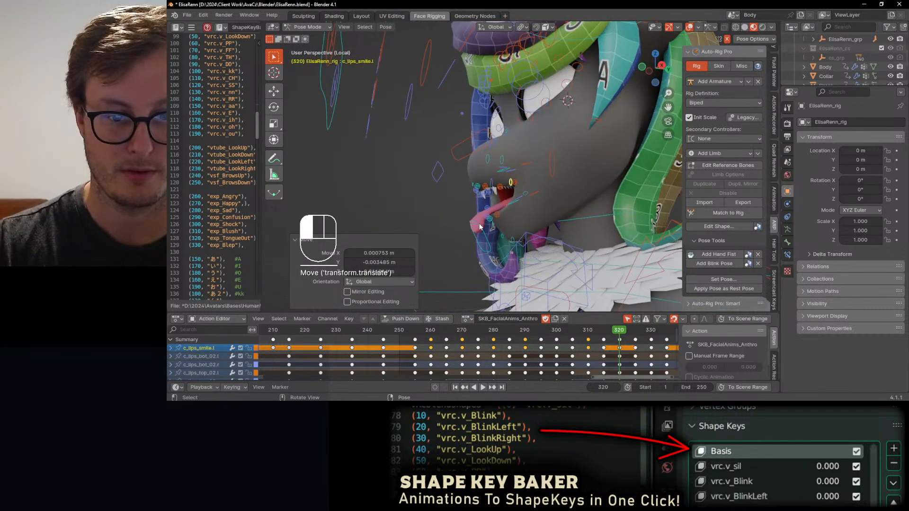
# Lower the jaw control c_jawbone.x along Z to open the mouth wider.
pyautogui.click(478, 223)
pyautogui.press('g')
pyautogui.press('z')
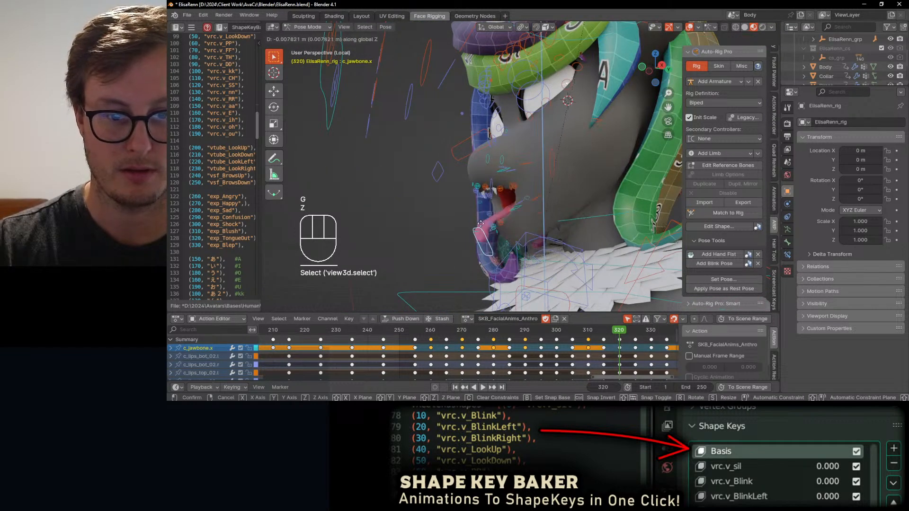
pyautogui.click(488, 223)
# Move the tongue tip control c_tong_03.x down and rotate it in side view so the tongue extends straight out.
pyautogui.moveTo(490, 215); pyautogui.dragTo(416, 133, button='middle')
pyautogui.scroll(2, 488, 207)
pyautogui.press('KP_3')
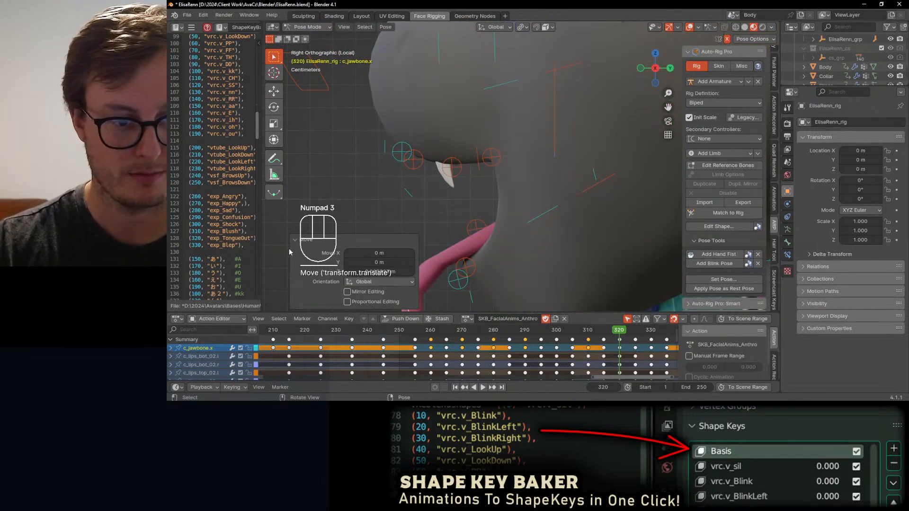
pyautogui.keyDown('shift'); pyautogui.moveTo(393, 294); pyautogui.dragTo(434, 220, button='middle'); pyautogui.keyUp('shift')
pyautogui.click(435, 222)
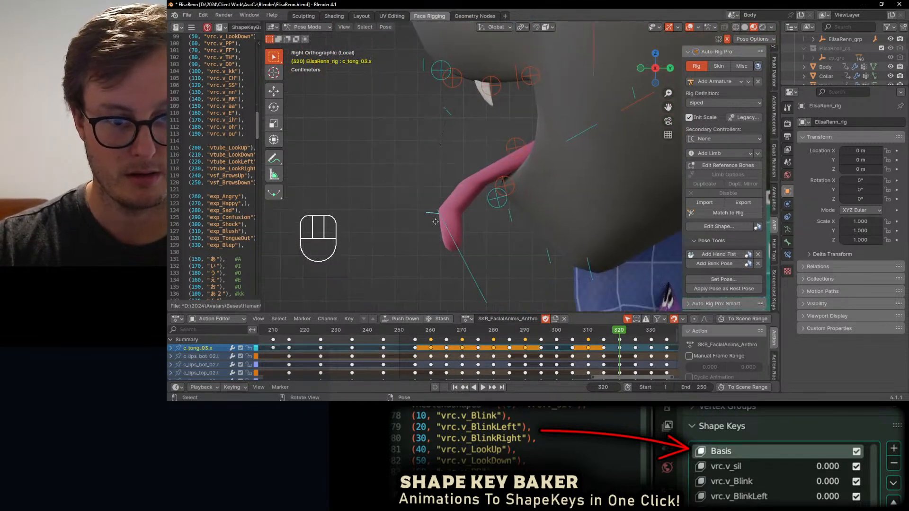
pyautogui.press('g')
pyautogui.click(440, 242)
pyautogui.press('r')
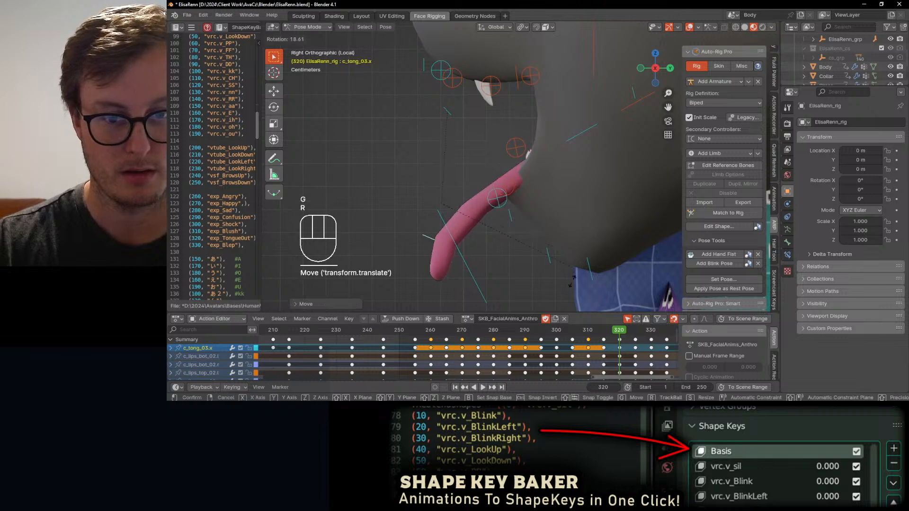
pyautogui.press('g')
pyautogui.press('g')
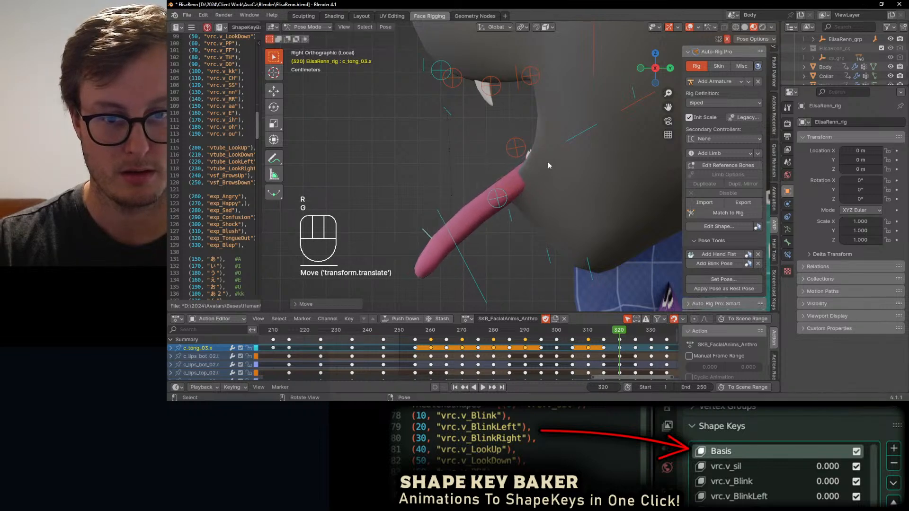
pyautogui.click(459, 198)
# Rotate the tongue tip control c_tong_03.x around X and adjust its height along Z.
pyautogui.moveTo(476, 184); pyautogui.dragTo(563, 171, button='middle')
pyautogui.press('r')
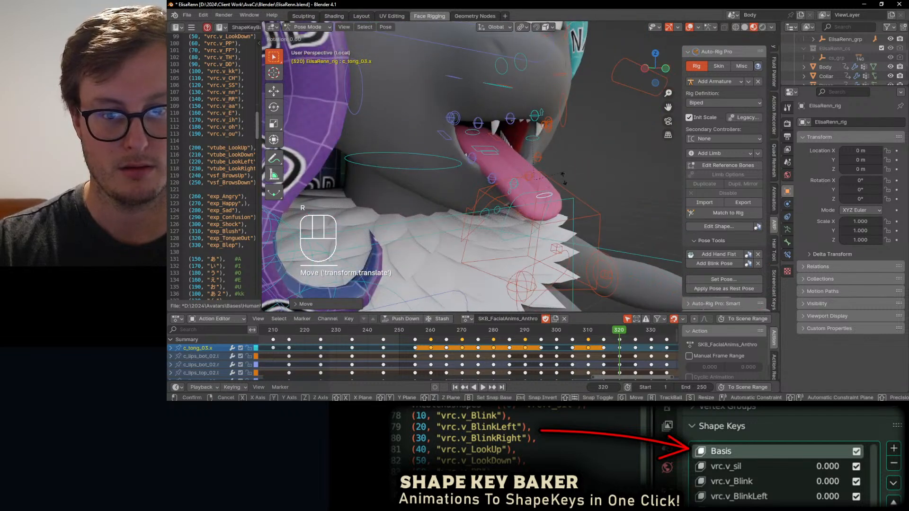
pyautogui.press('x')
pyautogui.click(555, 184)
pyautogui.press('g')
pyautogui.press('z')
pyautogui.click(551, 186)
# Save ElisaRenn.blend with the rig in Object Mode, and return the rig to Pose Mode.
pyautogui.moveTo(550, 186); pyautogui.dragTo(515, 184, button='middle')
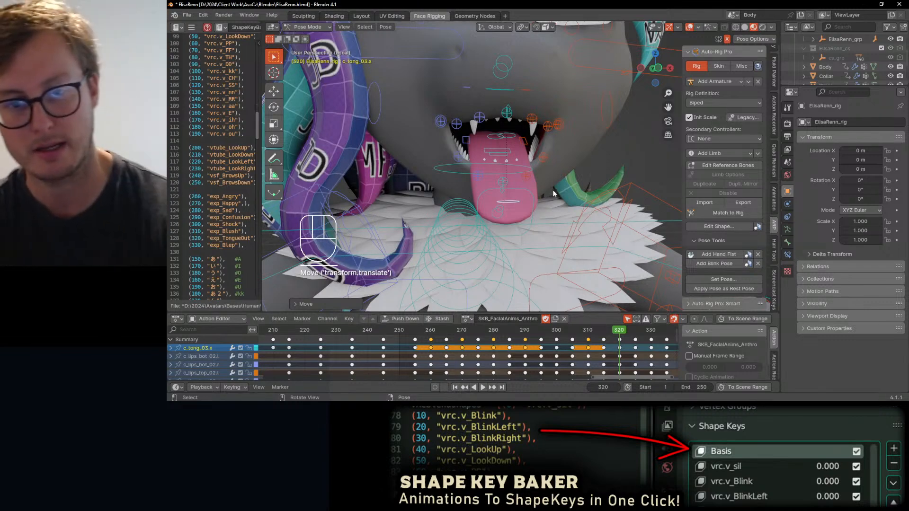
pyautogui.hotkey('ctrl', 'Tab')
pyautogui.hotkey('ctrl', 's')
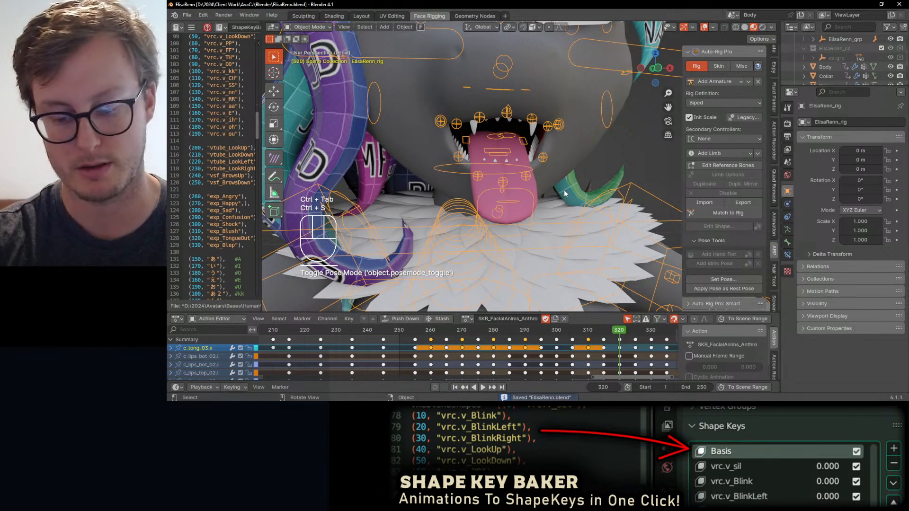
pyautogui.hotkey('ctrl', 'Tab')
# Reposition the lower eyelid controls c_eyelid_bot_01.l and c_eyelid_bot.r for the exp_TongueOut pose.
pyautogui.moveTo(561, 179); pyautogui.dragTo(438, 70, button='middle')
pyautogui.click(528, 160)
pyautogui.press('g')
pyautogui.click(510, 163)
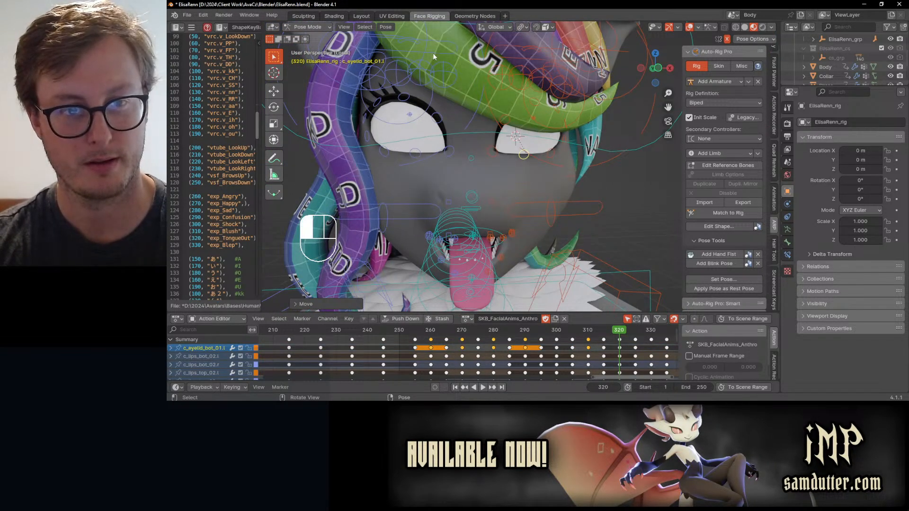
pyautogui.click(432, 52)
pyautogui.click(424, 206)
pyautogui.press('g')
pyautogui.click(424, 199)
# Select all rig bones, keyframe the exp_TongueOut pose at frame 320, and save the file.
pyautogui.press('a')
pyautogui.press('i')
pyautogui.moveTo(582, 168); pyautogui.dragTo(481, 171, button='middle')
pyautogui.hotkey('ctrl', 's')
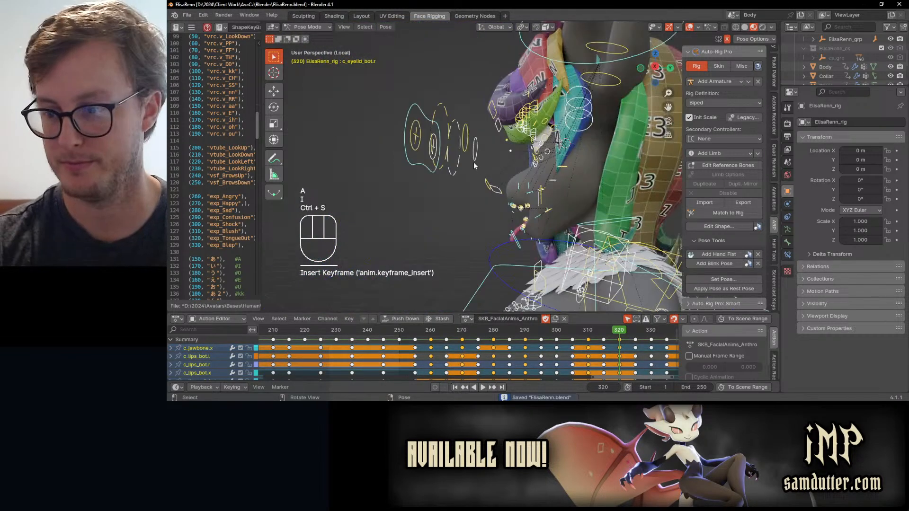
pyautogui.press('KP_3')
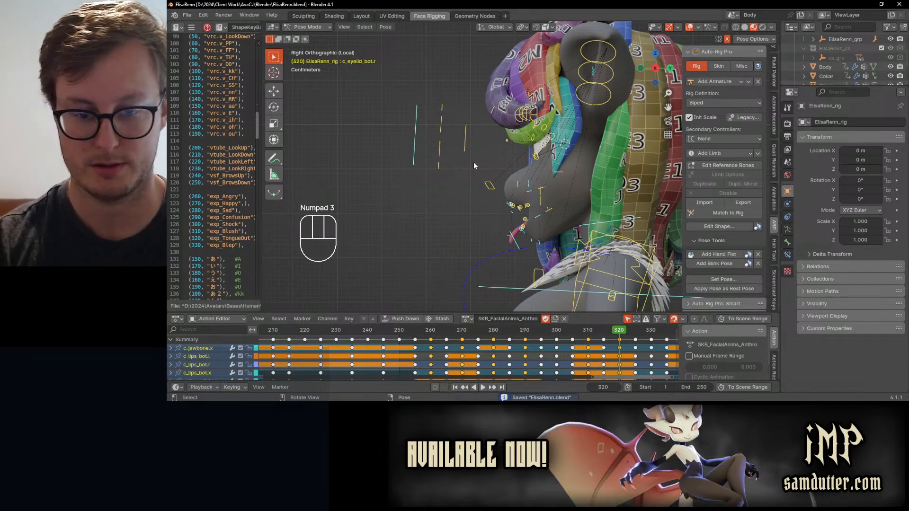
# Switch the rig to Object Mode, return the timeline to frame 1, and save ElisaRenn.blend.
pyautogui.hotkey('ctrl', 'Tab')
pyautogui.hotkey('ctrl', 's')
pyautogui.hotkey('shift', 'Left')
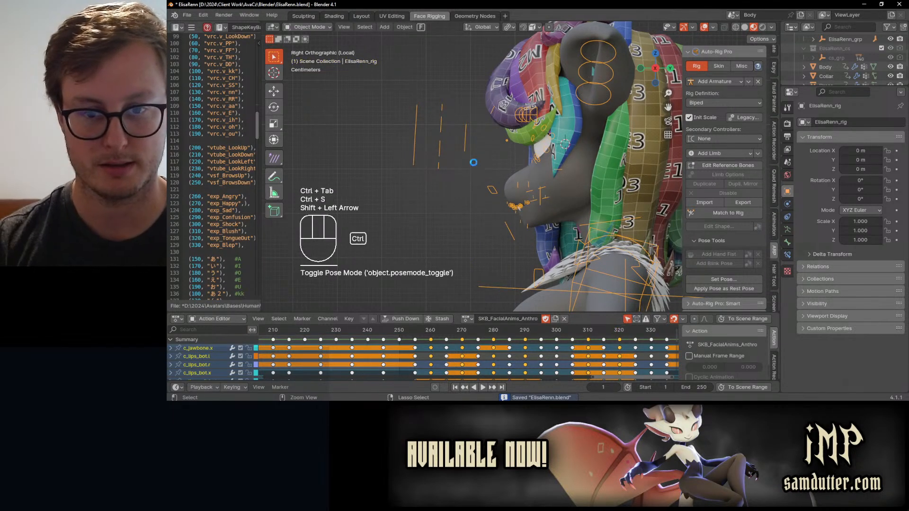
pyautogui.hotkey('ctrl', 's')
# Start Auto-Rig Pro's reference bone editing and select the linked chain of tongue reference bones in wireframe shading.
pyautogui.scroll(4, 483, 184)
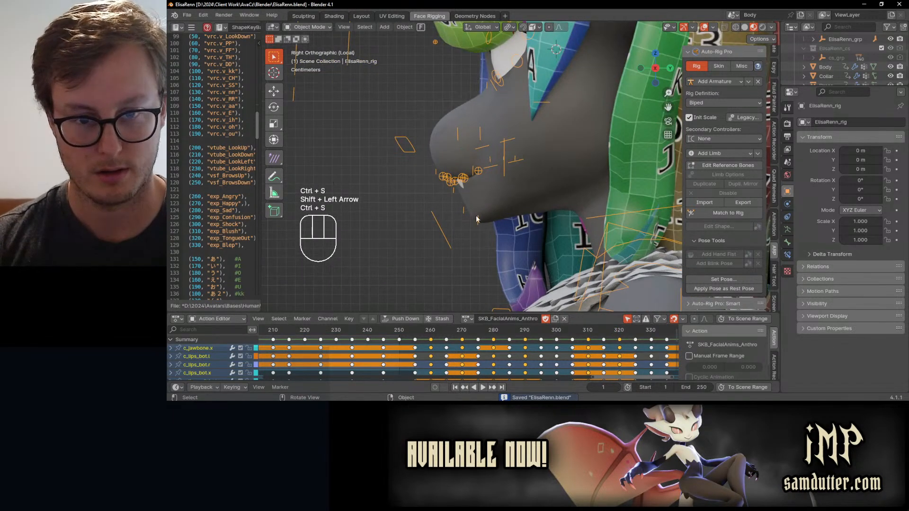
pyautogui.click(471, 208)
pyautogui.click(449, 180)
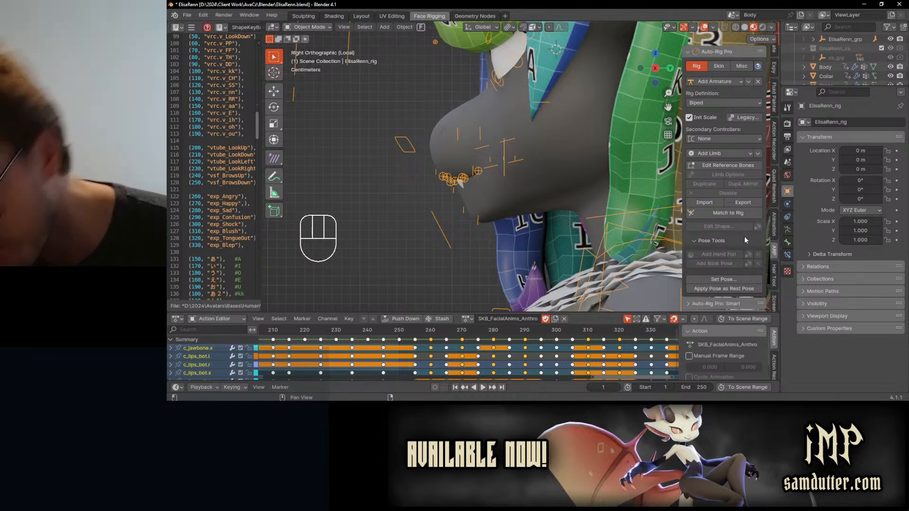
pyautogui.click(724, 165)
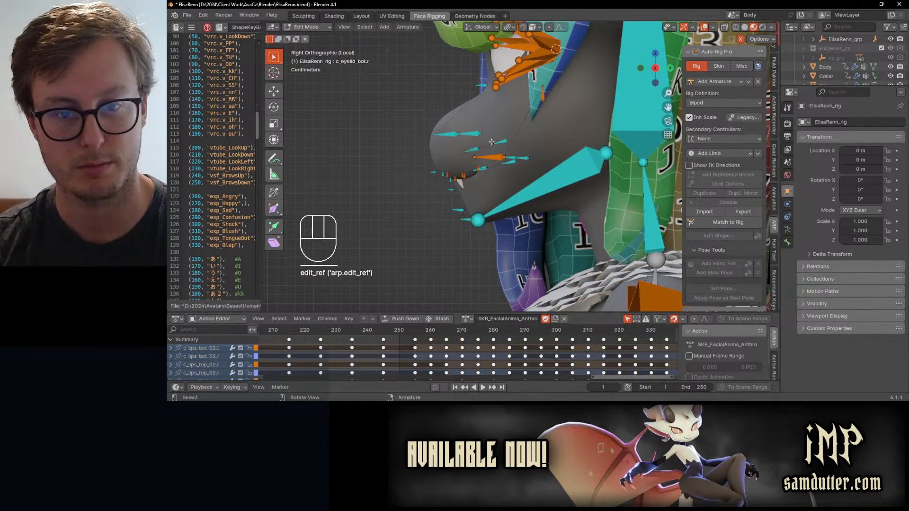
pyautogui.press('z')
pyautogui.scroll(5, 478, 143)
pyautogui.click(500, 143)
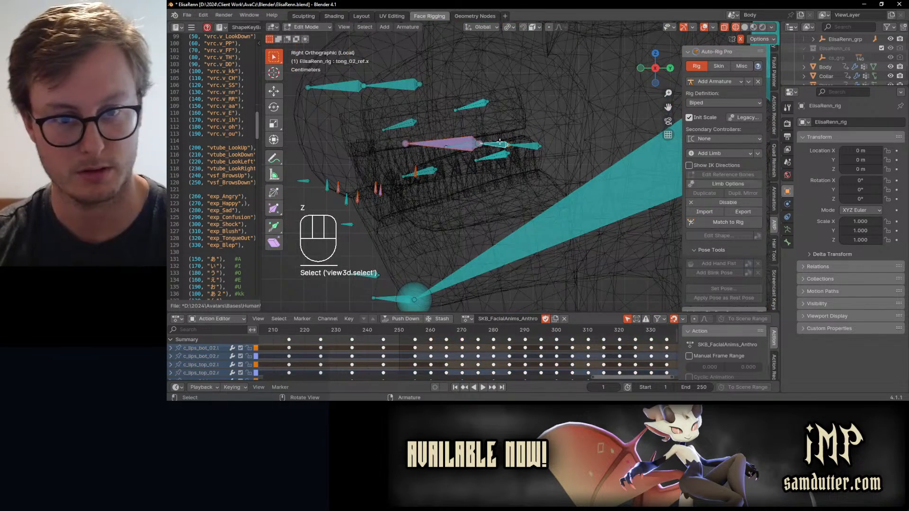
pyautogui.scroll(4, 499, 142)
pyautogui.press('l')
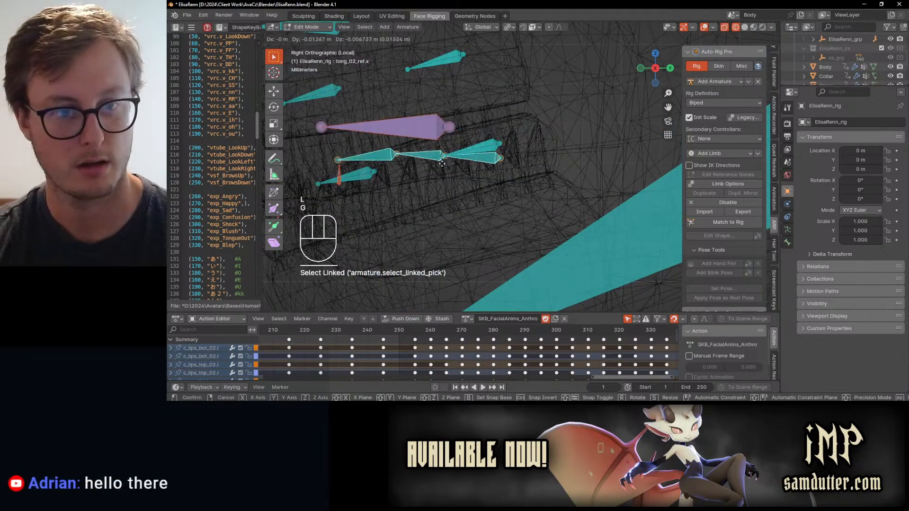
# Move the tongue reference bone chain down into the tongue mesh and set the pivot point to Median Point.
pyautogui.press('g')
pyautogui.press('r')
pyautogui.rightClick(493, 115)
pyautogui.press('.')
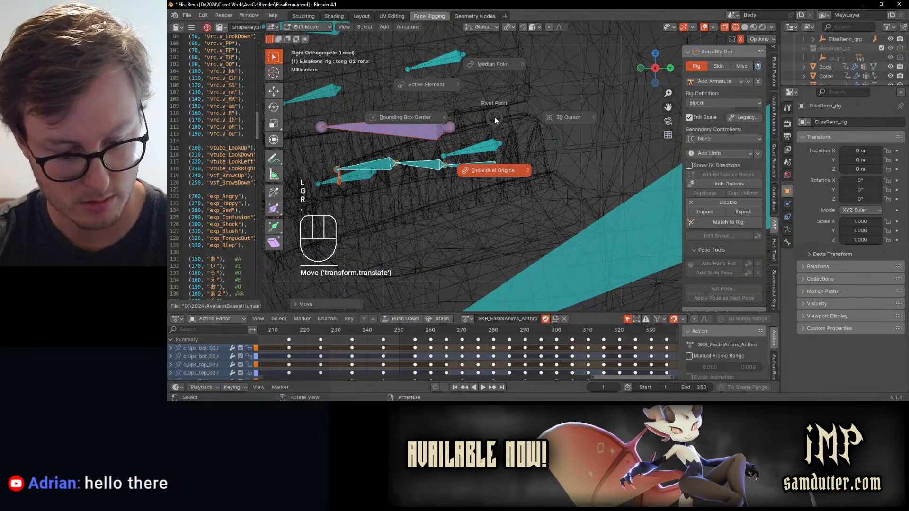
pyautogui.click(495, 85)
# Rotate, scale and move the tongue reference bones so the chain follows the length and slope of the tongue mesh.
pyautogui.press('r')
pyautogui.click(504, 108)
pyautogui.press('r')
pyautogui.click(516, 106)
pyautogui.press('s')
pyautogui.click(530, 105)
pyautogui.press('g')
pyautogui.click(542, 102)
pyautogui.press('r')
pyautogui.click(546, 100)
pyautogui.press('s')
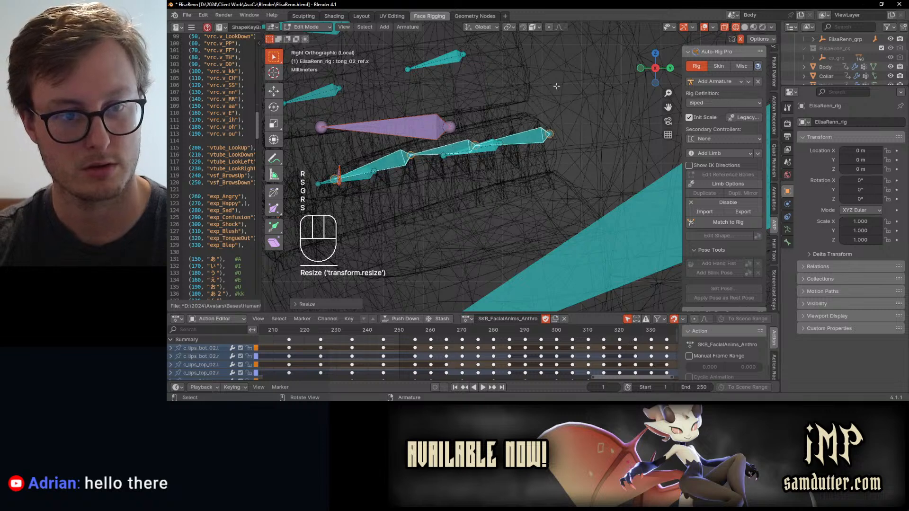
pyautogui.click(549, 97)
# Fine-tune the position, size and angle of the tongue reference bone chain inside the tongue mesh.
pyautogui.press('g')
pyautogui.click(551, 93)
pyautogui.press('s')
pyautogui.click(554, 90)
pyautogui.press('g')
pyautogui.click(552, 95)
pyautogui.press('g')
pyautogui.click(540, 125)
pyautogui.press('r')
pyautogui.click(536, 138)
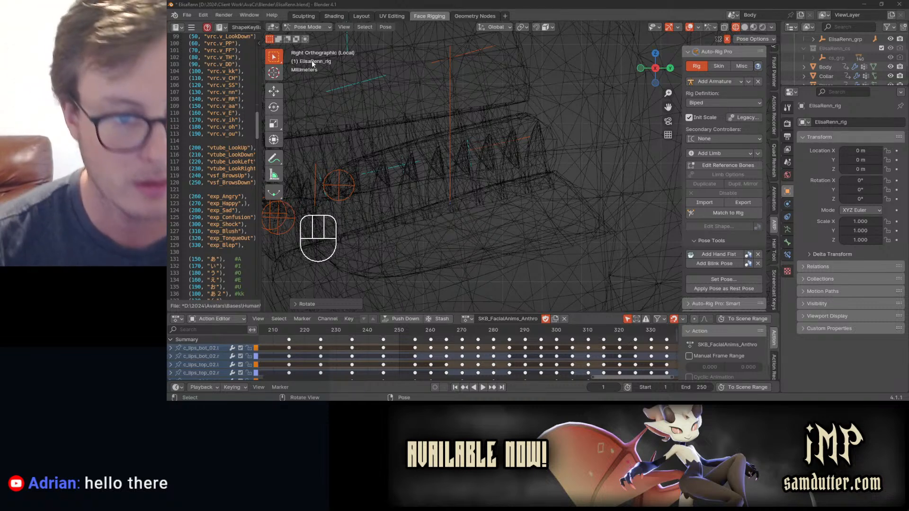
# Switch the rig from Pose Mode to Object Mode and save ElisaRenn.blend.
pyautogui.hotkey('ctrl', 'Tab')
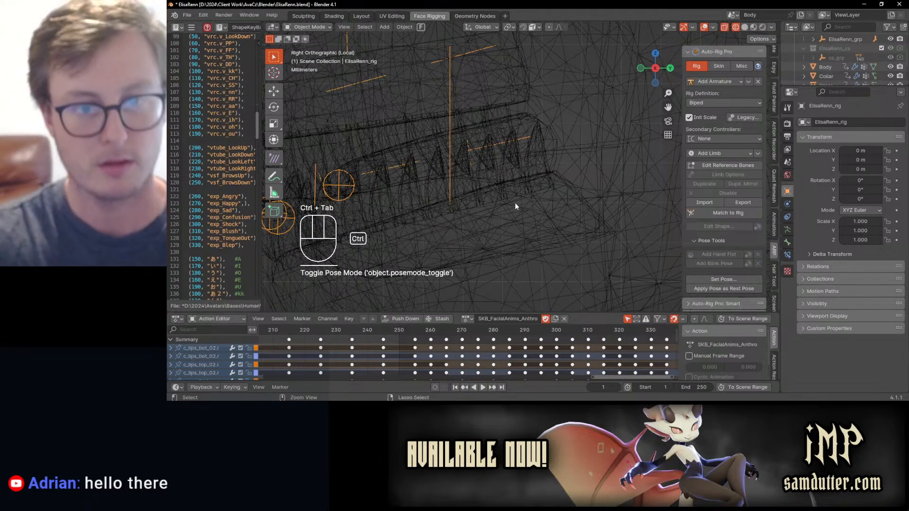
pyautogui.hotkey('ctrl', 's')
# Select the Body mesh, display it in solid shading, and enter Edit Mode with the tongue inside the mouth in view.
pyautogui.keyDown('shift'); pyautogui.moveTo(498, 234); pyautogui.dragTo(530, 170, button='middle'); pyautogui.keyUp('shift')
pyautogui.click(529, 155)
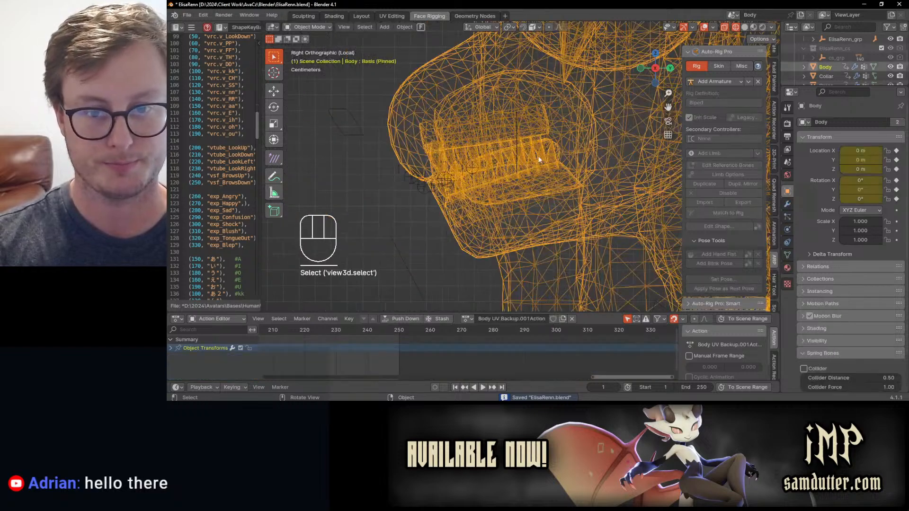
pyautogui.press('z')
pyautogui.scroll(5, 521, 242)
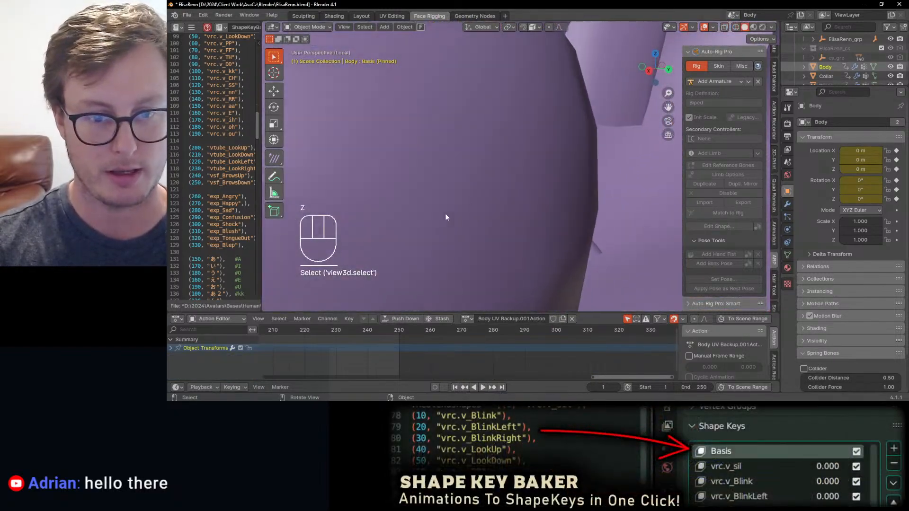
pyautogui.scroll(-5, 450, 218)
pyautogui.moveTo(434, 226); pyautogui.dragTo(525, 182, button='middle')
pyautogui.scroll(-2, 532, 195)
pyautogui.scroll(3, 531, 195)
pyautogui.press('Tab')
pyautogui.scroll(-5, 525, 183)
pyautogui.scroll(3, 525, 183)
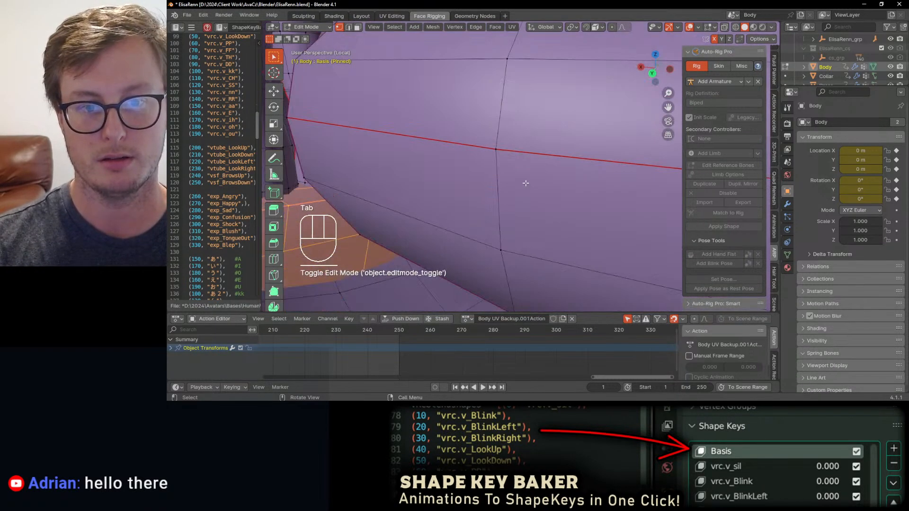
# Select all linked tongue geometry, separate the selection into its own object, and return to Object Mode.
pyautogui.click(506, 155)
pyautogui.press('l')
pyautogui.press('p')
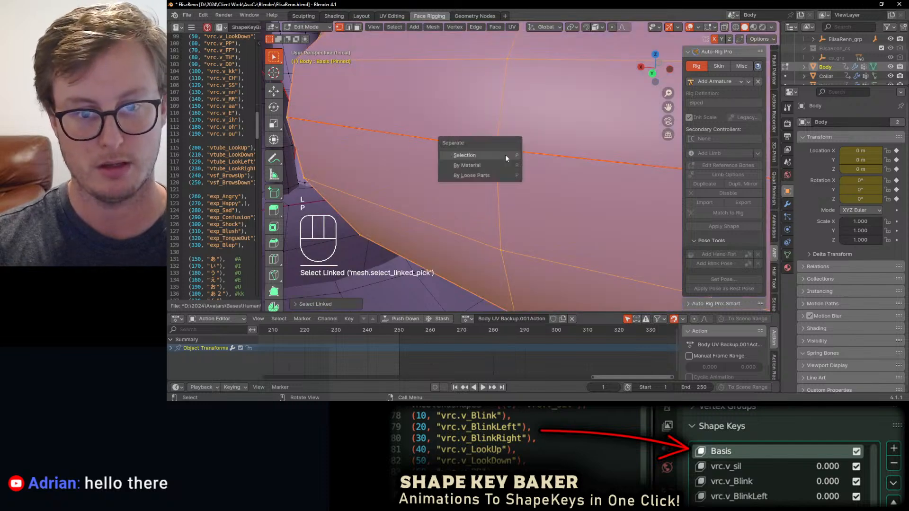
pyautogui.click(505, 154)
pyautogui.press('Tab')
# Hide the Body mesh so that only the separated tongue and the rig remain visible.
pyautogui.moveTo(507, 155); pyautogui.dragTo(531, 157, button='middle')
pyautogui.scroll(-5, 473, 146)
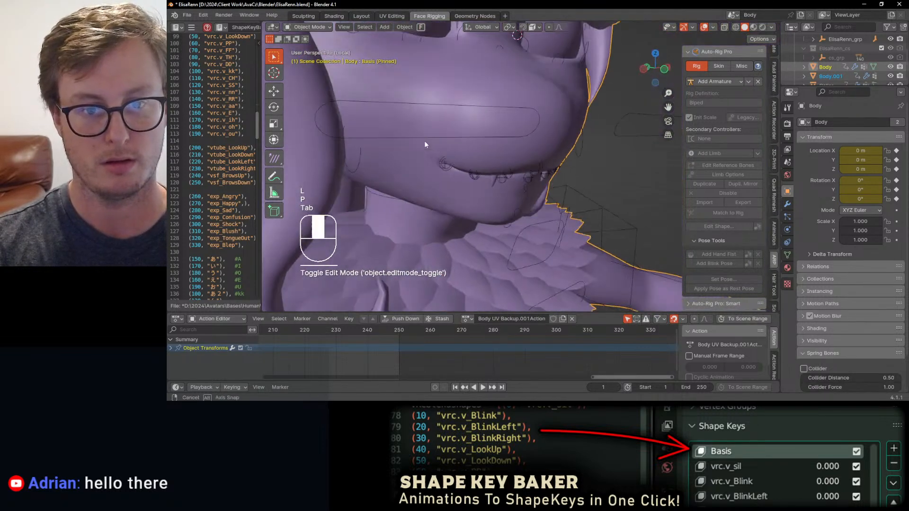
pyautogui.press('h')
pyautogui.moveTo(524, 125); pyautogui.dragTo(562, 159, button='middle')
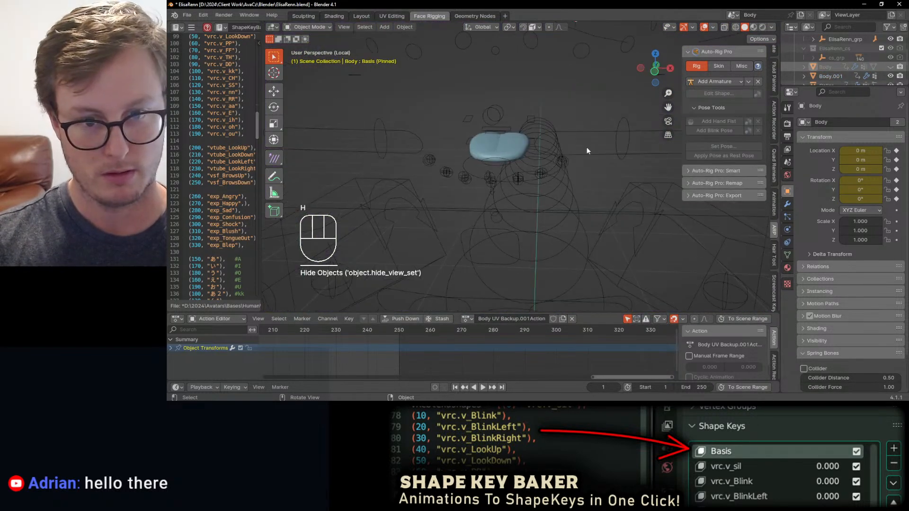
# Select the rig together with the separated tongue, enter Weight Paint mode, and pick the tongue tip control c_tong_03.x.
pyautogui.click(588, 134)
pyautogui.keyDown('shift'); pyautogui.click(483, 142); pyautogui.keyUp('shift')
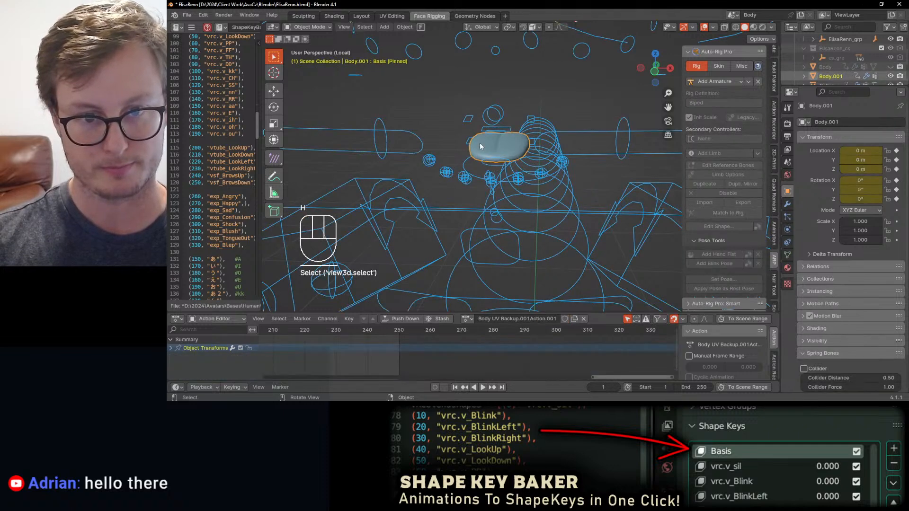
pyautogui.hotkey('ctrl', 'Tab')
pyautogui.click(442, 112)
pyautogui.press('KP_3')
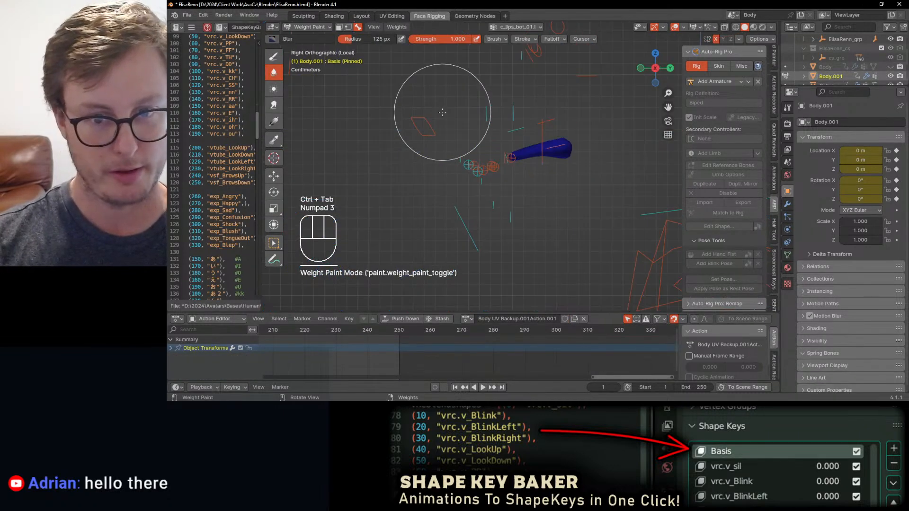
pyautogui.scroll(3, 518, 146)
pyautogui.keyDown('alt'); pyautogui.click(478, 135); pyautogui.keyUp('alt')
pyautogui.keyDown('shift'); pyautogui.moveTo(532, 119); pyautogui.dragTo(480, 217, button='middle'); pyautogui.keyUp('shift')
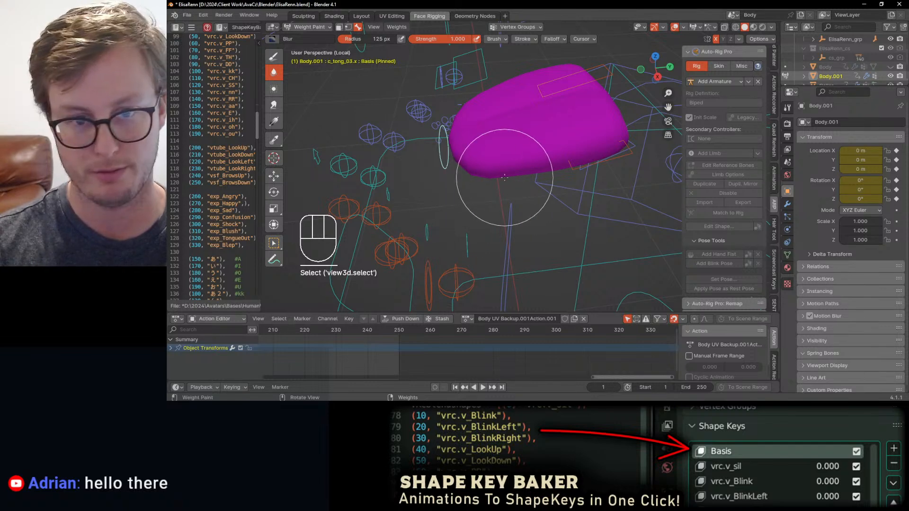
# Return to Object Mode, isolate the rig's Deform bone collection, and make the Main bone collection visible as well.
pyautogui.hotkey('ctrl', 'Tab')
pyautogui.click(787, 230)
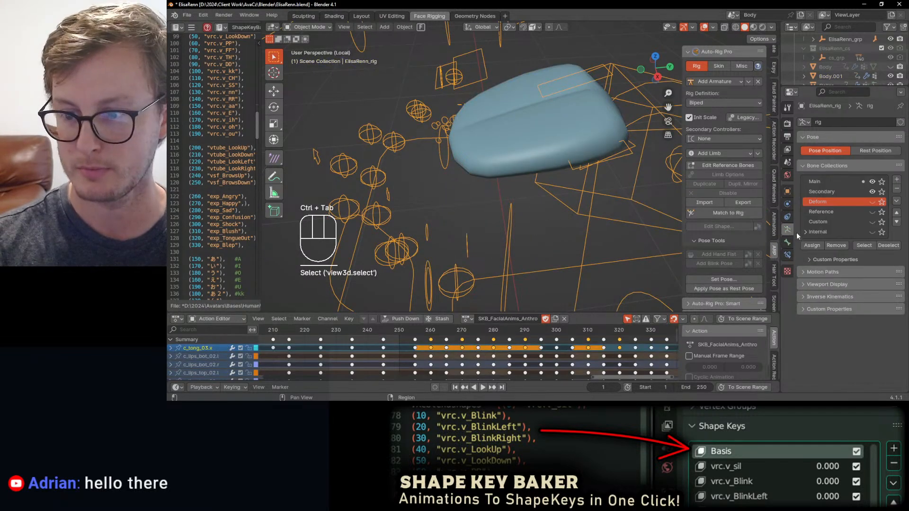
pyautogui.keyDown('ctrl'); pyautogui.click(872, 201); pyautogui.keyUp('ctrl')
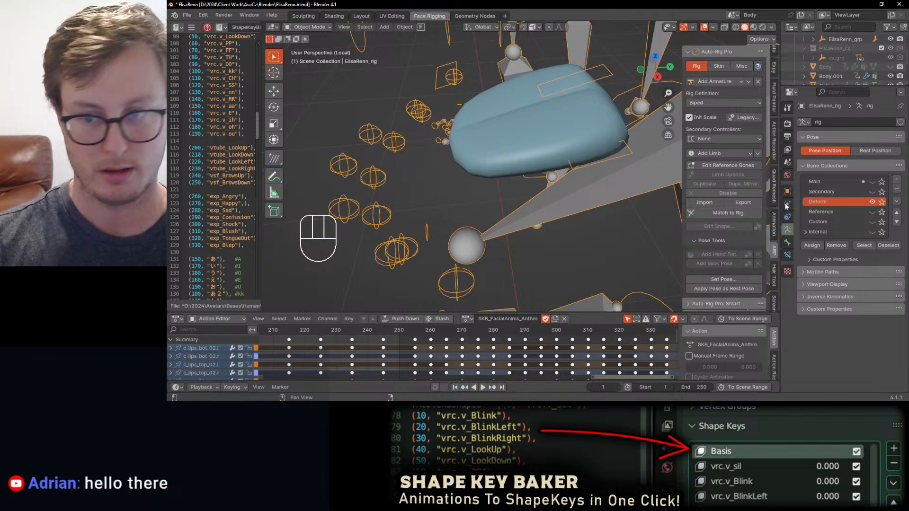
pyautogui.click(871, 182)
# Put the tongue object in Weight Paint mode with wireframe shading and display the tong_03.x weights in the side view.
pyautogui.click(475, 164)
pyautogui.hotkey('ctrl', 'Tab')
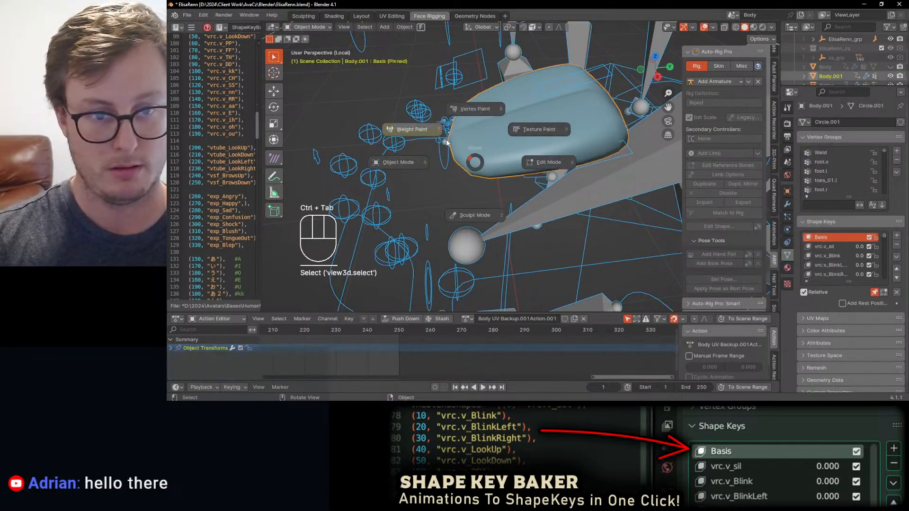
pyautogui.press('z')
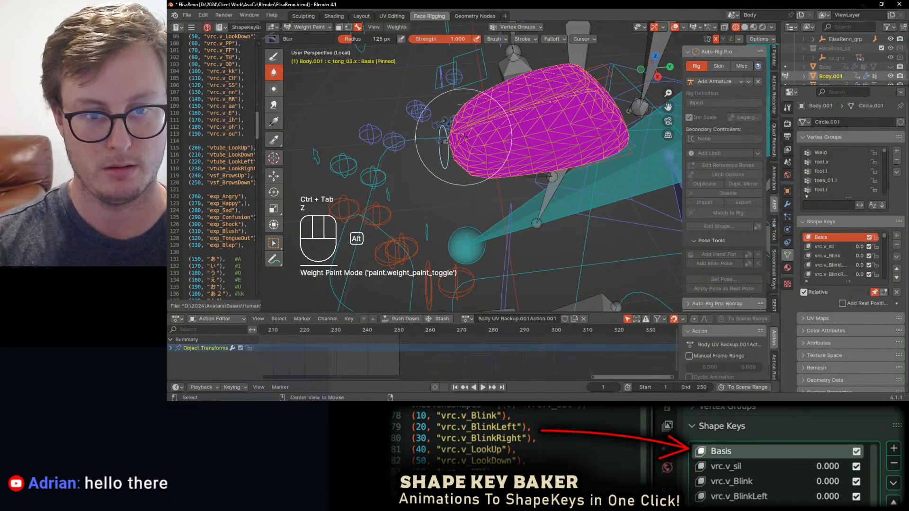
pyautogui.click(467, 145)
pyautogui.press('KP_3')
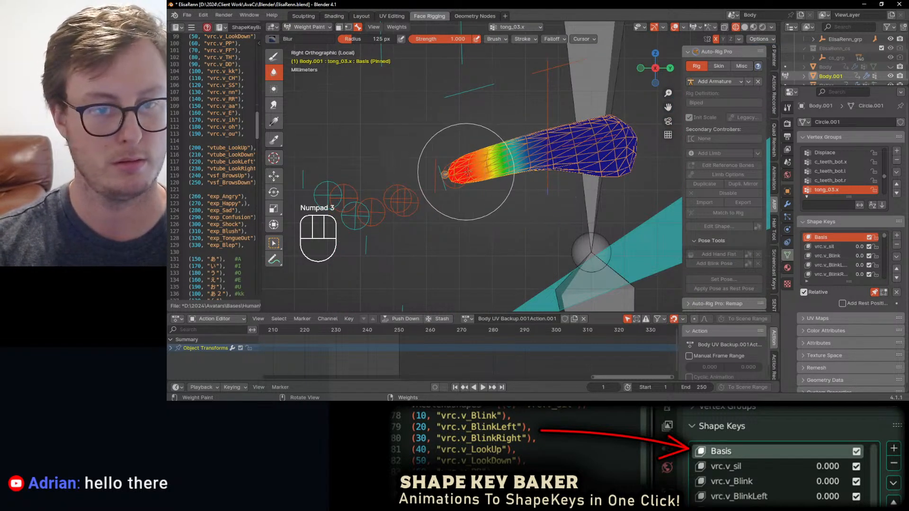
# Make the rig's bones display in front of the tongue mesh and bring the tongue back into Weight Paint mode.
pyautogui.hotkey('ctrl', 'Tab')
pyautogui.click(466, 106)
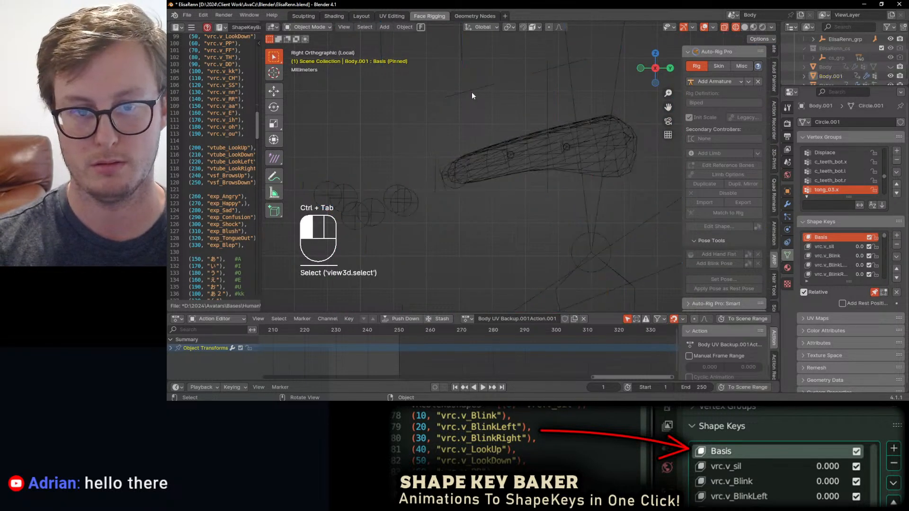
pyautogui.press('q')
pyautogui.keyDown('shift'); pyautogui.click(507, 179); pyautogui.keyUp('shift')
pyautogui.hotkey('ctrl', 'Tab')
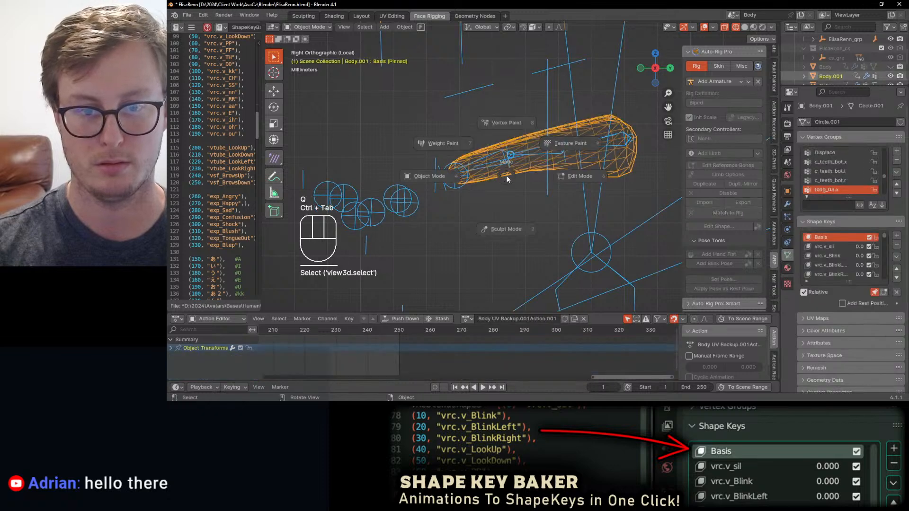
pyautogui.click(491, 146)
# Compare the tong_02.x and tong_01.x bone weights and leave tong_02.x as the active group.
pyautogui.keyDown('alt'); pyautogui.click(529, 150); pyautogui.keyUp('alt')
pyautogui.keyDown('shift'); pyautogui.moveTo(527, 161); pyautogui.dragTo(502, 169, button='middle'); pyautogui.keyUp('shift')
pyautogui.scroll(1, 502, 169)
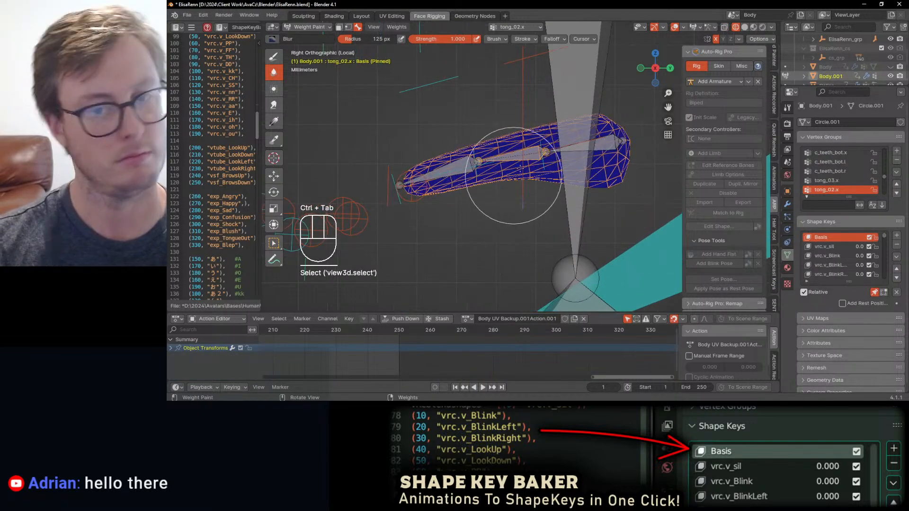
pyautogui.keyDown('alt'); pyautogui.click(605, 141); pyautogui.keyUp('alt')
pyautogui.keyDown('alt'); pyautogui.click(506, 160); pyautogui.keyUp('alt')
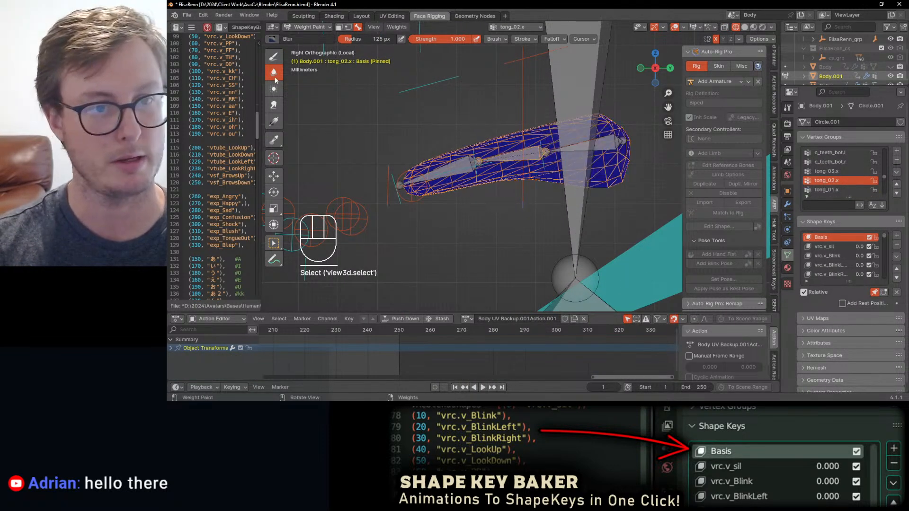
# Paint tong_02.x with linear gradients: weight 1.000 fading toward the tongue's base, and weight 0.000 fading in from the tip.
pyautogui.click(274, 123)
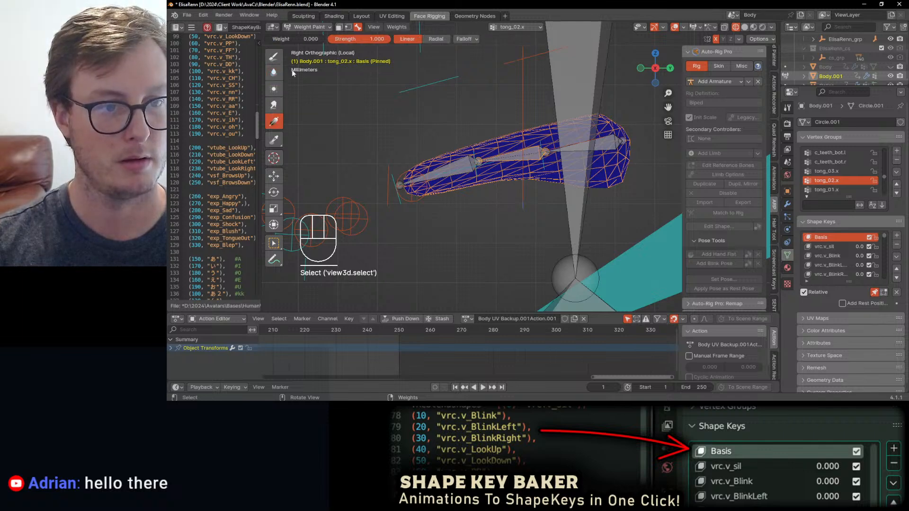
pyautogui.moveTo(537, 186); pyautogui.dragTo(602, 147)
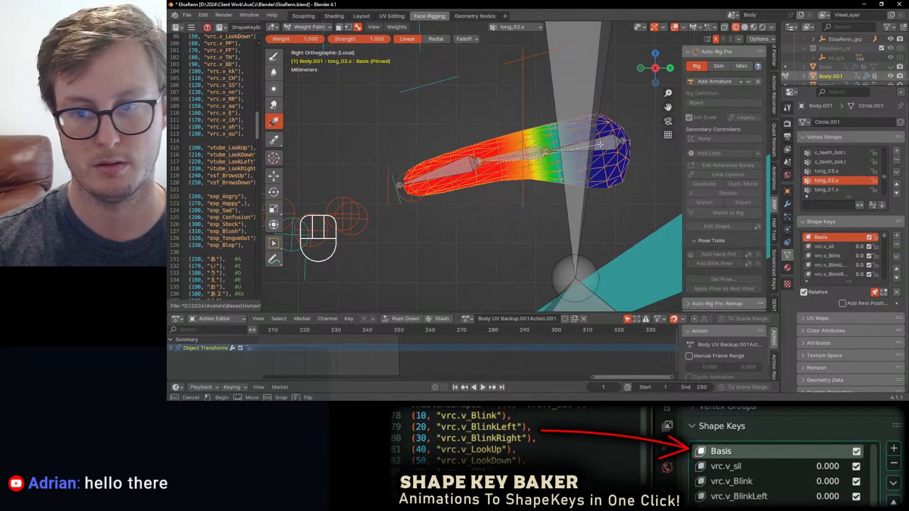
pyautogui.moveTo(311, 42); pyautogui.dragTo(255, 42)
pyautogui.moveTo(433, 174); pyautogui.dragTo(518, 169)
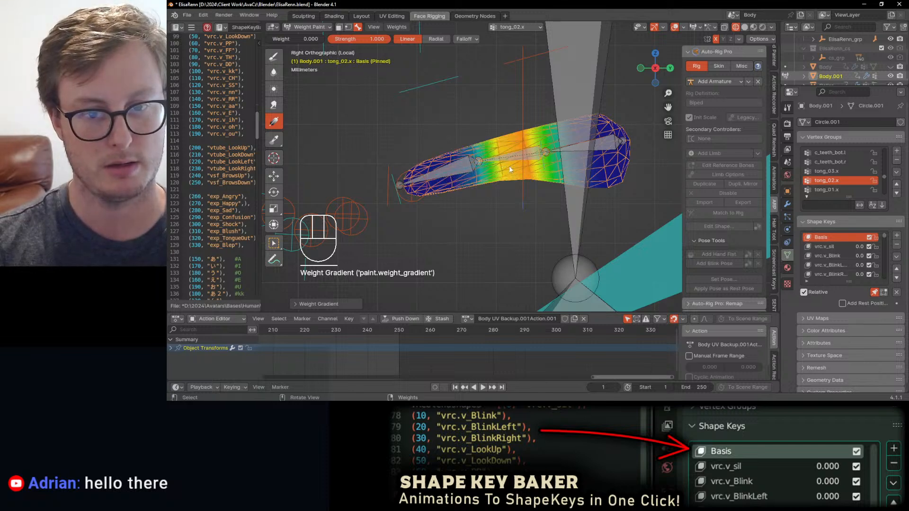
# Move the tongue tip control c_tong_03.x upward and rotate it about 48 degrees to test the tongue's deformation.
pyautogui.click(346, 195)
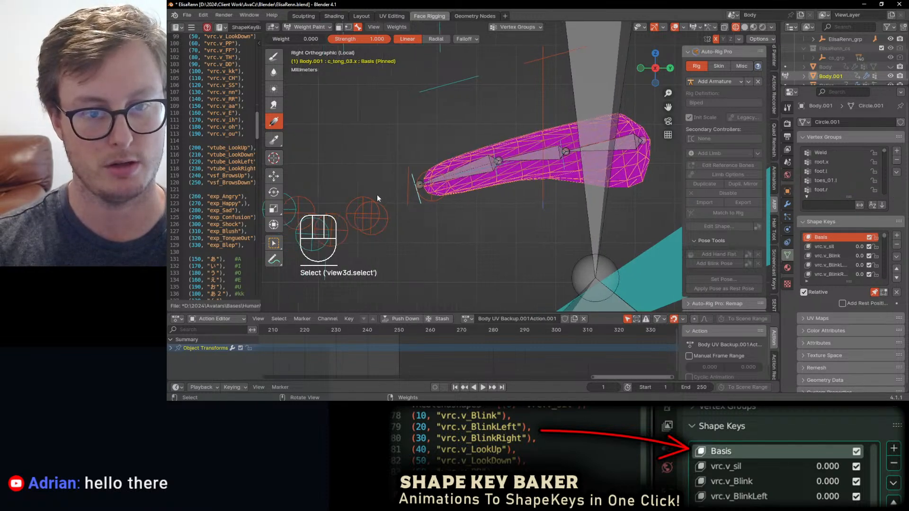
pyautogui.press('g')
pyautogui.click(348, 177)
pyautogui.press('r')
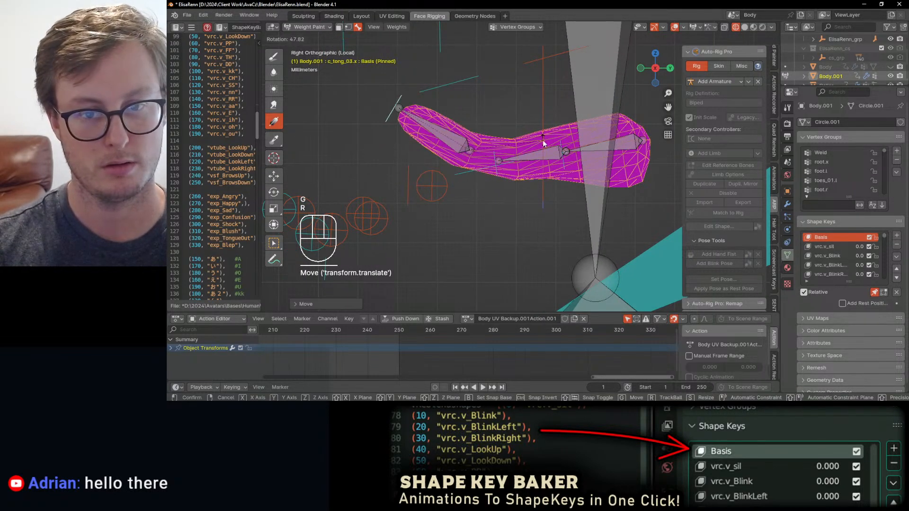
pyautogui.click(446, 145)
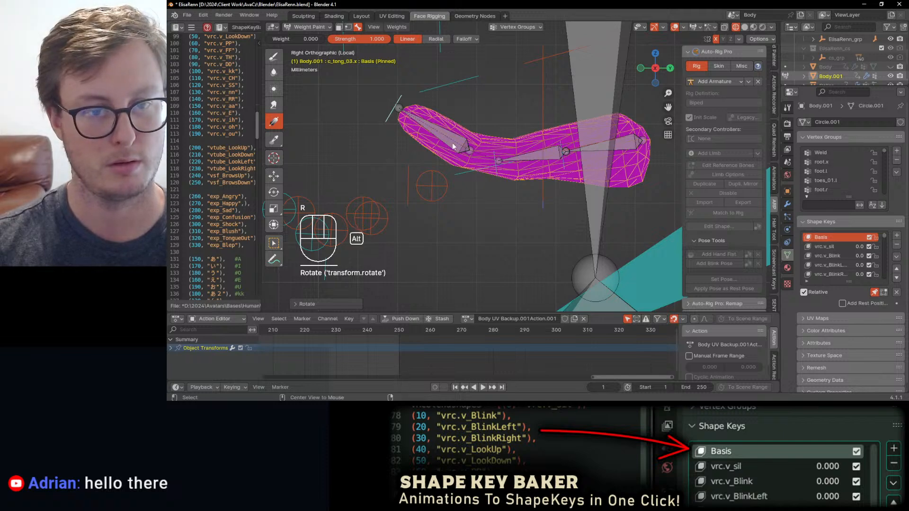
# Check the weights of the tongue bones in turn on the bent tongue, ending with tong_01.x.
pyautogui.keyDown('alt'); pyautogui.click(453, 145); pyautogui.keyUp('alt')
pyautogui.keyDown('alt'); pyautogui.keyDown('shift'); pyautogui.click(550, 151); pyautogui.keyUp('shift'); pyautogui.keyUp('alt')
pyautogui.keyDown('alt'); pyautogui.keyDown('shift'); pyautogui.click(621, 145); pyautogui.keyUp('shift'); pyautogui.keyUp('alt')
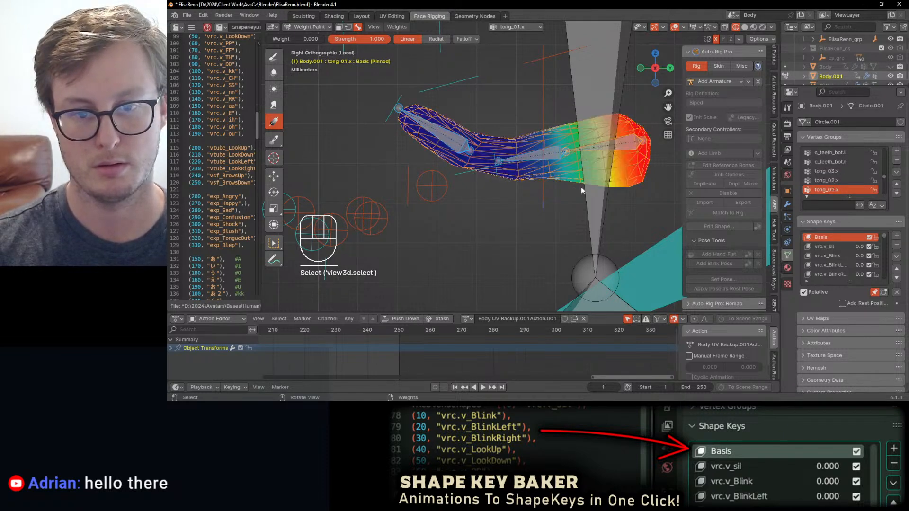
# Try smoothing the tong_01.x vertex weights with repeated passes of the Smooth operation and open its settings.
pyautogui.press('q')
pyautogui.click(548, 206)
pyautogui.hotkey('shift', 'r')
pyautogui.hotkey('shift', 'r')
pyautogui.hotkey('shift', 'r')
pyautogui.hotkey('shift', 'r')
pyautogui.hotkey('shift', 'r')
pyautogui.hotkey('shift', 'r')
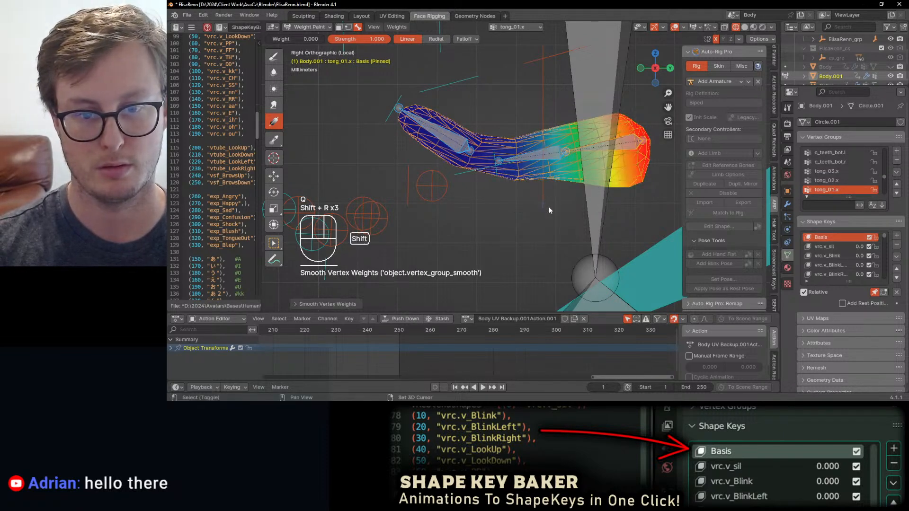
pyautogui.click(345, 303)
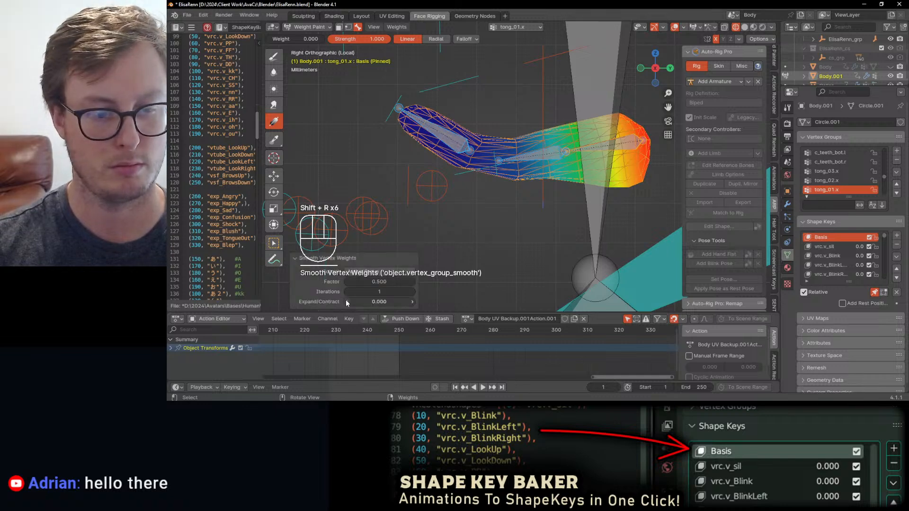
# Undo the repeated tong_01.x weight smoothing, stepping back to tong_02.x as the active group.
pyautogui.hotkey('ctrl', 'z')
pyautogui.hotkey('ctrl', 'z')
pyautogui.hotkey('ctrl', 'z')
pyautogui.hotkey('ctrl', 'z')
pyautogui.hotkey('ctrl', 'z')
pyautogui.hotkey('ctrl', 'z')
pyautogui.hotkey('ctrl', 'z')
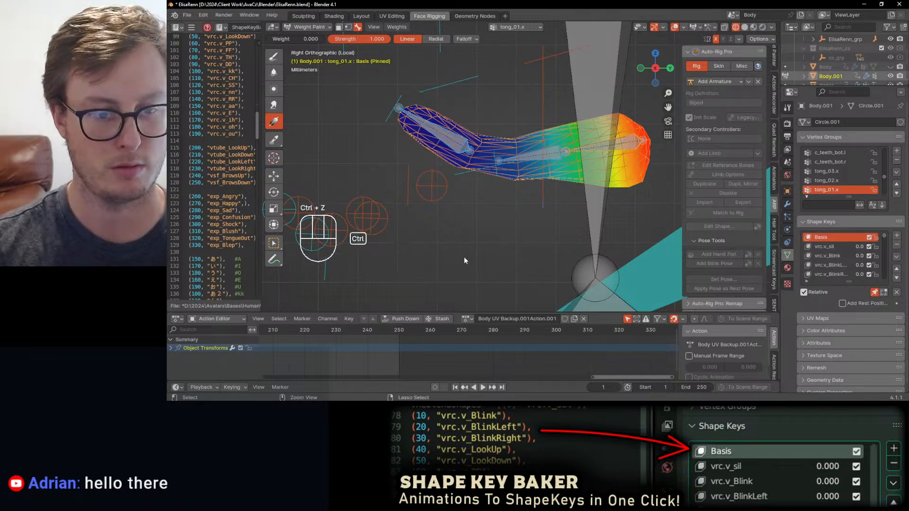
pyautogui.hotkey('ctrl', 'z')
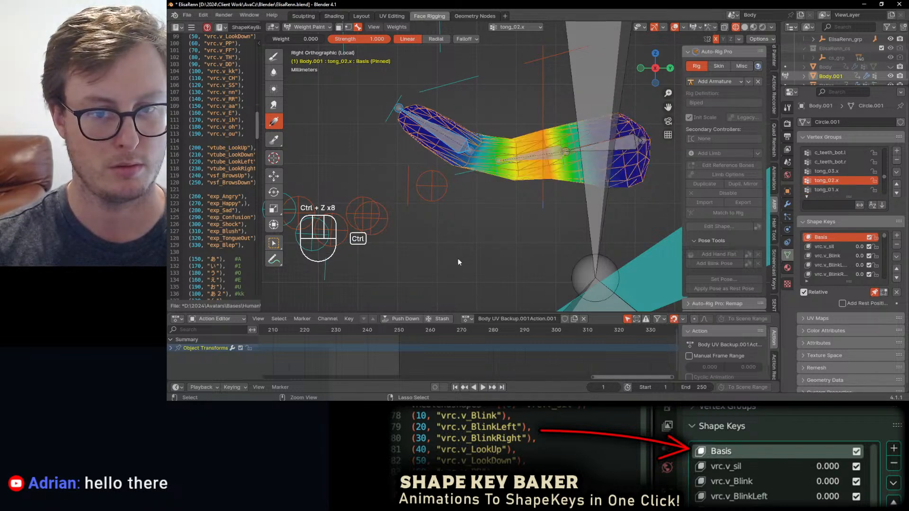
# Make tong_01.x active and smooth its weights with the subset Selected Pose Bones, repeating the smoothing five more times.
pyautogui.keyDown('ctrl'); pyautogui.click(627, 148); pyautogui.keyUp('ctrl')
pyautogui.press('q')
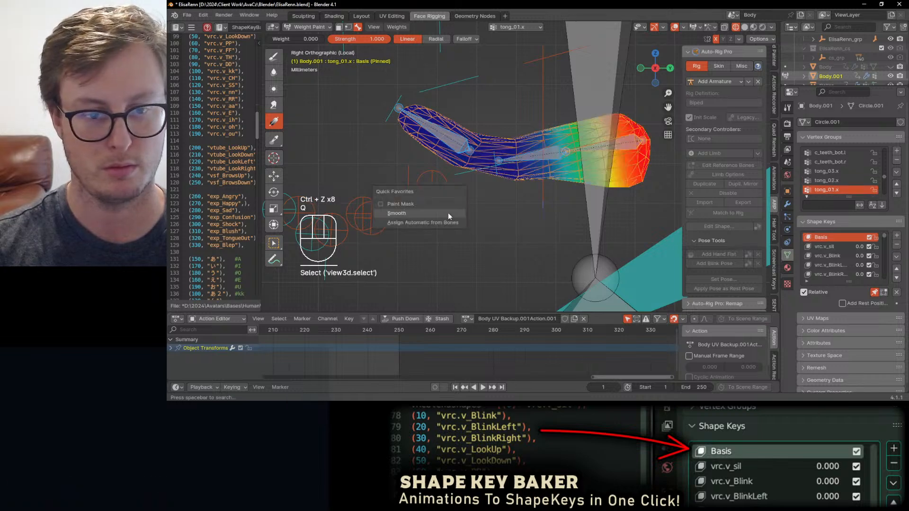
pyautogui.click(447, 212)
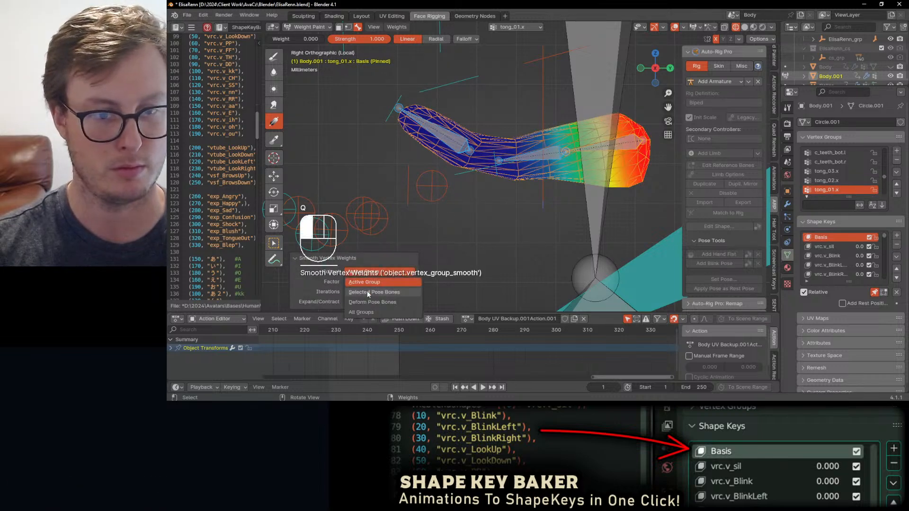
pyautogui.hotkey('shift', 'r')
pyautogui.hotkey('shift', 'r')
pyautogui.hotkey('shift', 'r')
pyautogui.hotkey('shift', 'r')
pyautogui.hotkey('shift', 'r')
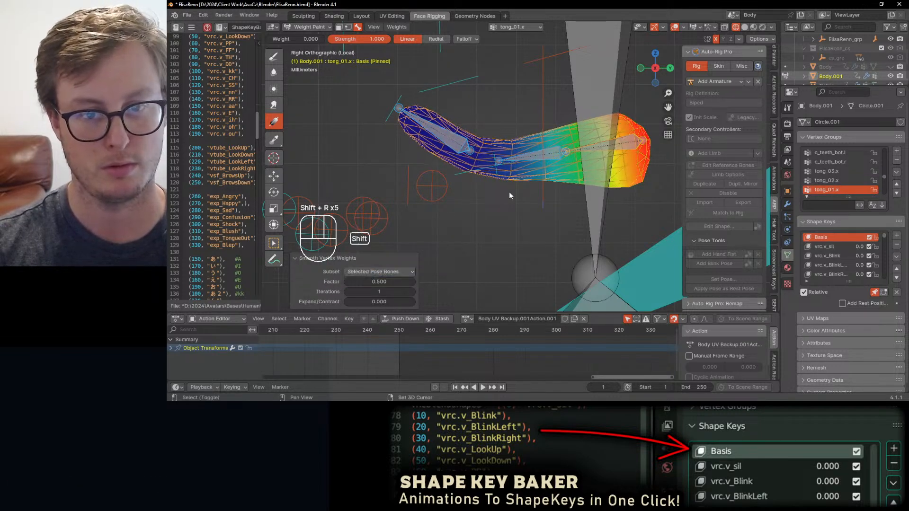
# Rotate the tongue tip control c_tong_03.x downward and move it to test the smoothed tongue's deformation.
pyautogui.keyDown('alt'); pyautogui.click(398, 102); pyautogui.keyUp('alt')
pyautogui.press('r')
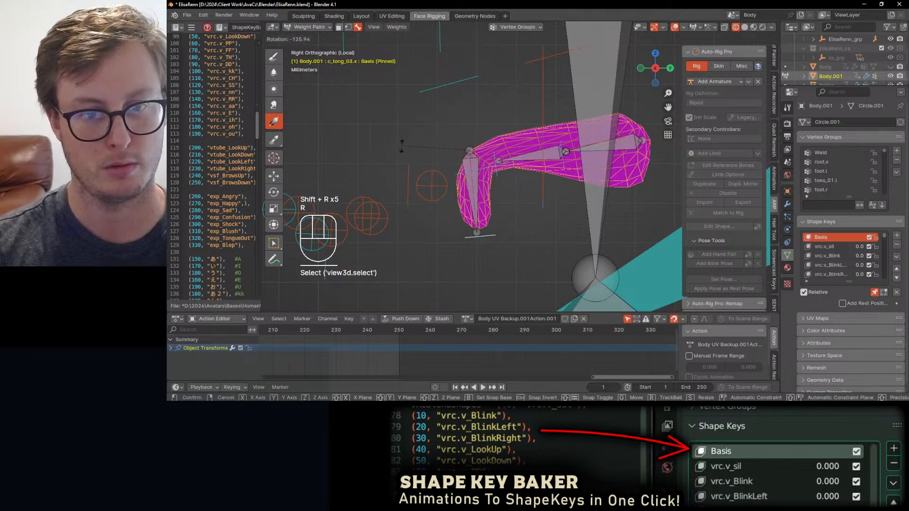
pyautogui.click(431, 170)
pyautogui.press('g')
pyautogui.click(501, 157)
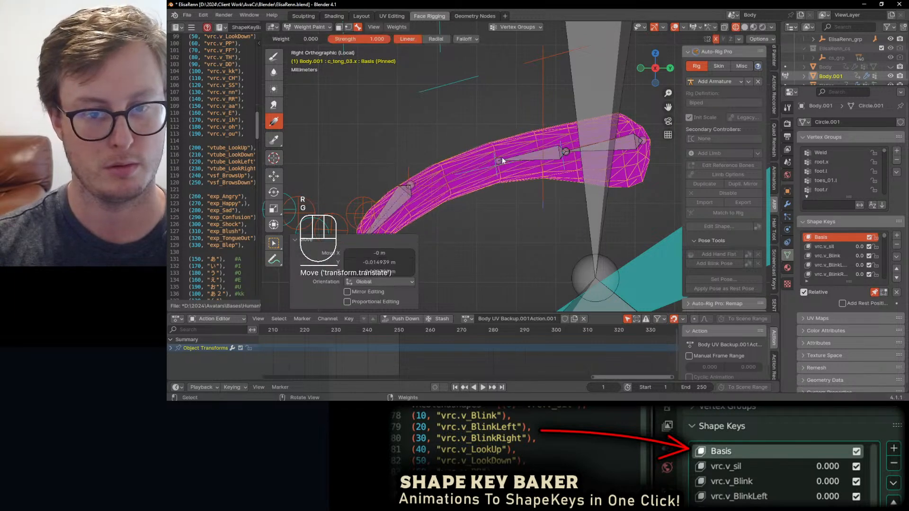
# Clear the rotation and location of all pose bones and return the tongue mesh to Object Mode.
pyautogui.press('a')
pyautogui.hotkey('alt', 'r')
pyautogui.hotkey('alt', 'g')
pyautogui.hotkey('ctrl', 'Tab')
pyautogui.scroll(-4, 520, 170)
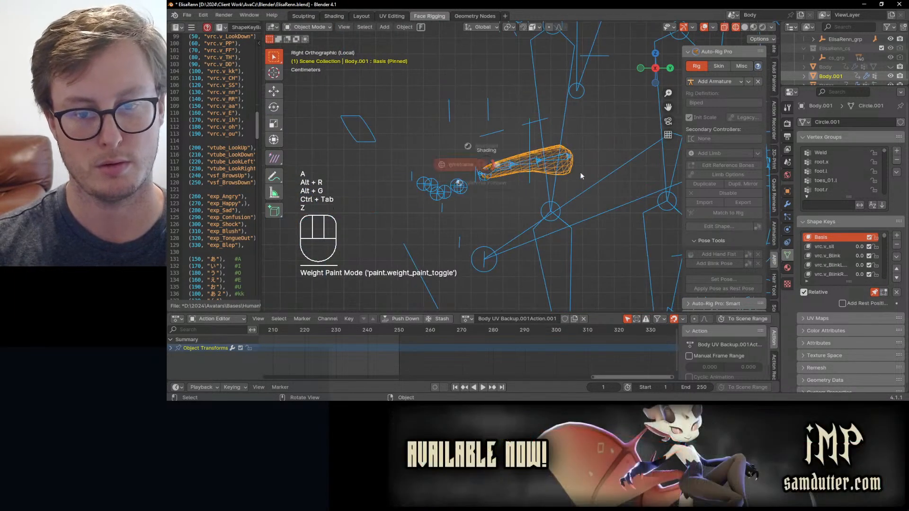
# Show the tongue in solid shading within the full scene and reveal the hidden objects.
pyautogui.press('z')
pyautogui.click(521, 170)
pyautogui.press('.')
pyautogui.press('Escape')
pyautogui.press('/')
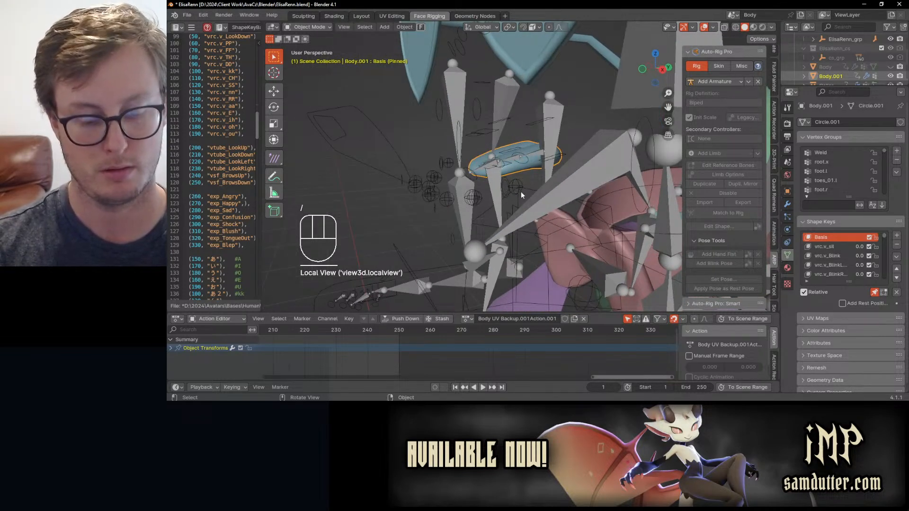
pyautogui.hotkey('alt', 'h')
# Join the separated tongue mesh into the Body object and save the file.
pyautogui.moveTo(532, 185); pyautogui.dragTo(396, 210, button='middle')
pyautogui.click(439, 147)
pyautogui.scroll(3, 503, 163)
pyautogui.scroll(5, 499, 191)
pyautogui.click(503, 189)
pyautogui.click(457, 204)
pyautogui.moveTo(455, 185); pyautogui.dragTo(519, 152, button='middle')
pyautogui.hotkey('ctrl', 'j')
pyautogui.scroll(-4, 452, 179)
pyautogui.hotkey('ctrl', 's')
pyautogui.scroll(-5, 519, 152)
pyautogui.scroll(2, 520, 158)
pyautogui.scroll(2, 489, 165)
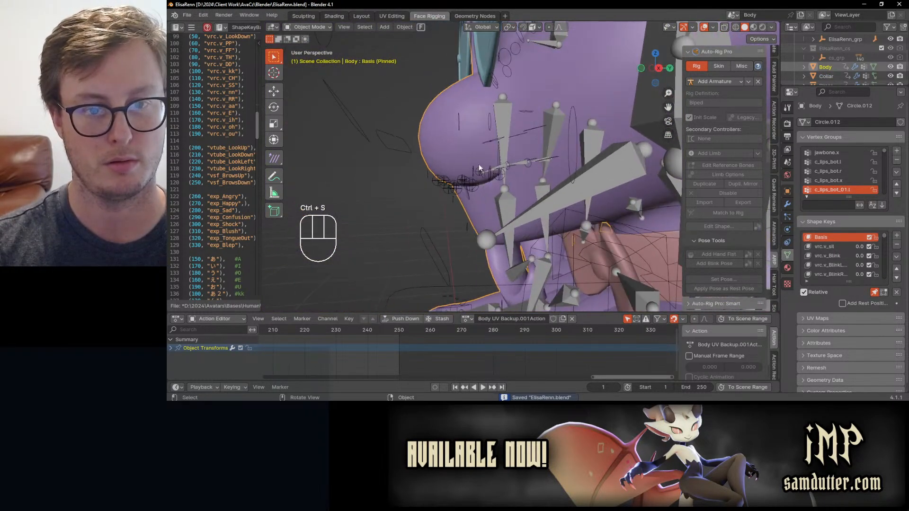
# Isolate Body in local view and remove all of its shape keys.
pyautogui.click(464, 152)
pyautogui.press('/')
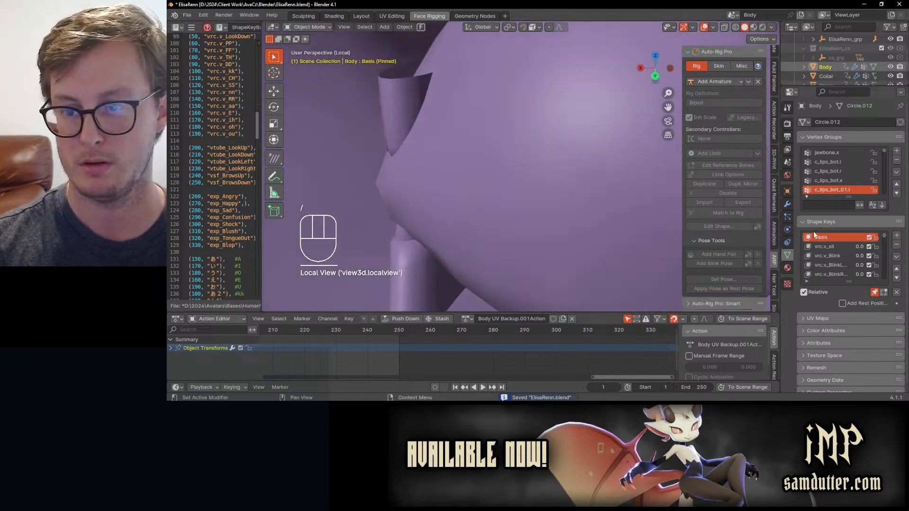
pyautogui.click(896, 257)
pyautogui.click(830, 332)
# Enter Edit Mode on Body and, in face select mode, select the linked faces inside the mouth, delimited by seams.
pyautogui.moveTo(634, 227); pyautogui.dragTo(595, 195, button='middle')
pyautogui.press('Tab')
pyautogui.keyDown('shift'); pyautogui.moveTo(525, 153); pyautogui.dragTo(501, 273, button='middle'); pyautogui.keyUp('shift')
pyautogui.click(500, 274)
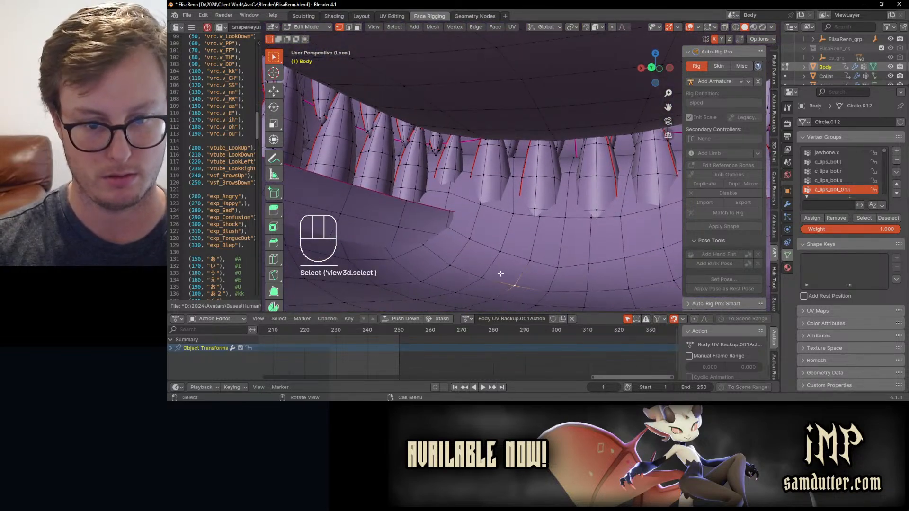
pyautogui.press('l')
pyautogui.scroll(-5, 500, 273)
pyautogui.scroll(5, 500, 273)
pyautogui.keyDown('shift'); pyautogui.moveTo(500, 273); pyautogui.dragTo(528, 201, button='middle'); pyautogui.keyUp('shift')
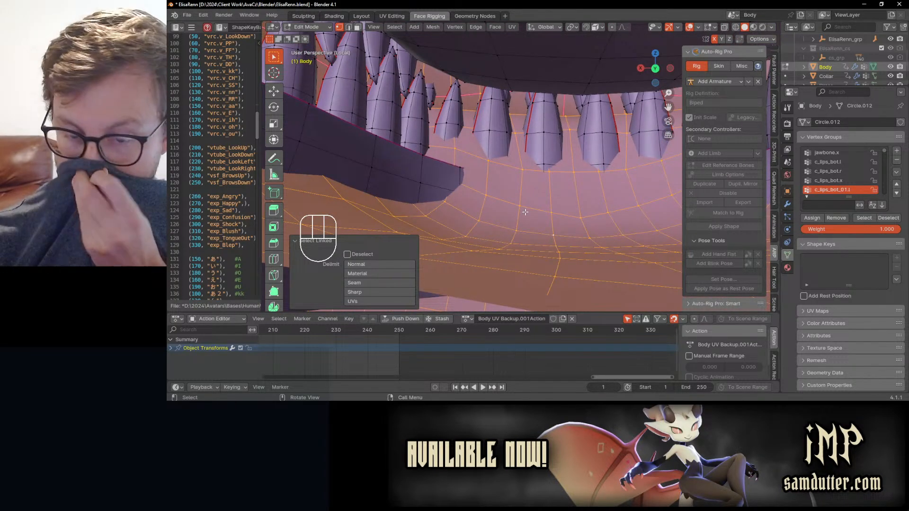
pyautogui.click(357, 27)
pyautogui.click(518, 188)
pyautogui.press('l')
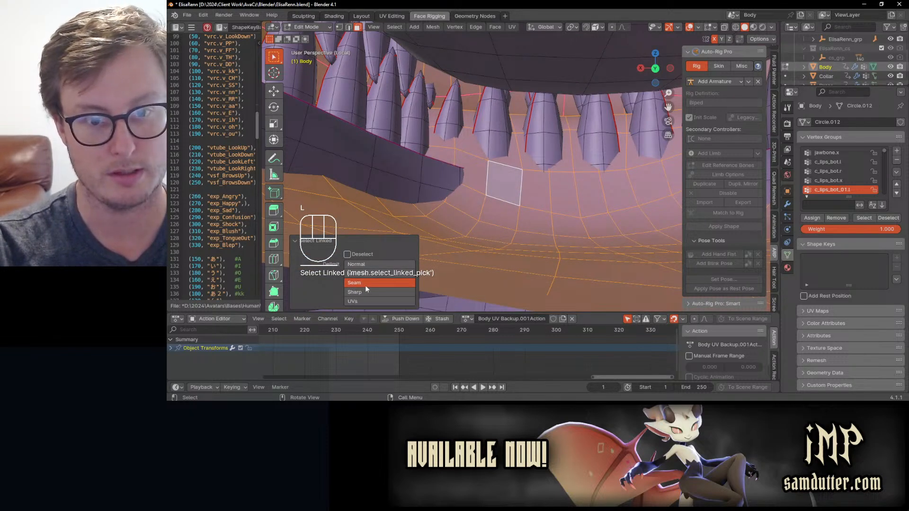
# Try to isolate the selected mouth faces by inverting the selection and hiding the rest of the mesh.
pyautogui.hotkey('ctrl', 'i')
pyautogui.press('h')
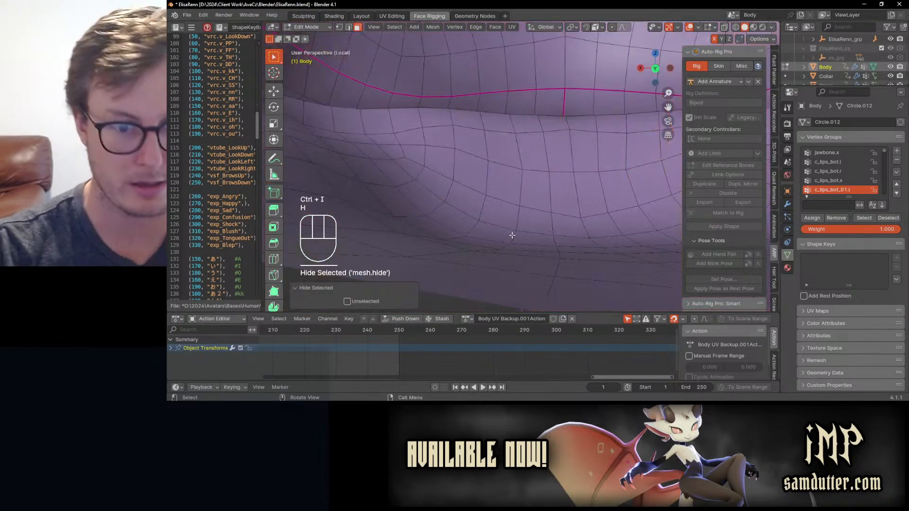
pyautogui.scroll(-5, 512, 235)
pyautogui.moveTo(426, 231); pyautogui.dragTo(497, 251, button='middle')
pyautogui.hotkey('ctrl', 'z')
pyautogui.hotkey('ctrl', 'z')
# Examine the selected mouth cavity faces around the teeth and lips in both wireframe and solid shading.
pyautogui.scroll(5, 496, 251)
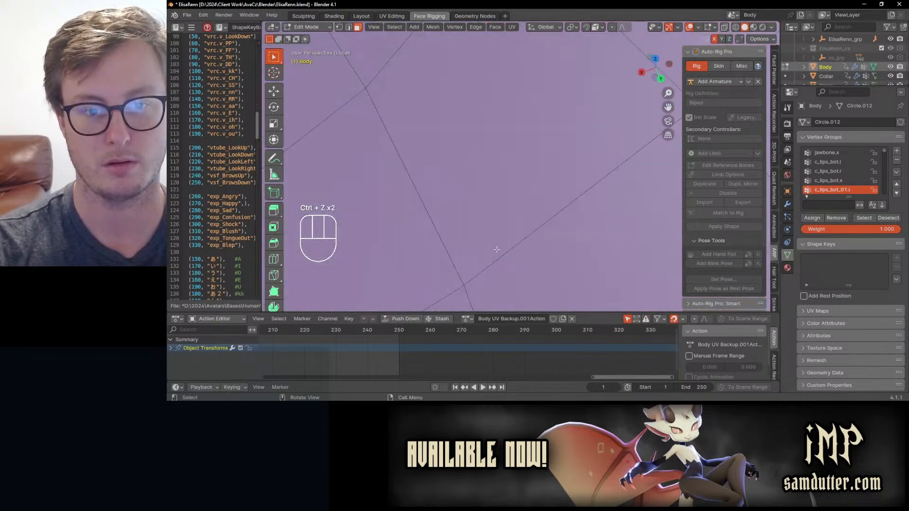
pyautogui.press('z')
pyautogui.moveTo(495, 208); pyautogui.dragTo(522, 198, button='middle')
pyautogui.scroll(2, 489, 178)
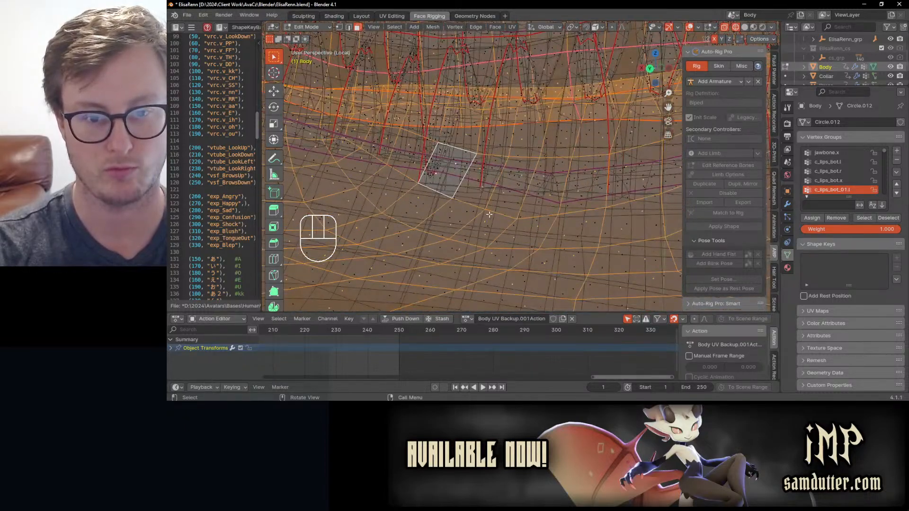
pyautogui.press('z')
pyautogui.click(543, 214)
pyautogui.moveTo(495, 222)
pyautogui.keyDown('shift'); pyautogui.mouseDown(button='middle')
pyautogui.moveTo(492, 186)
pyautogui.moveTo(502, 194)
pyautogui.moveTo(510, 137)
pyautogui.mouseUp(button='middle'); pyautogui.keyUp('shift')
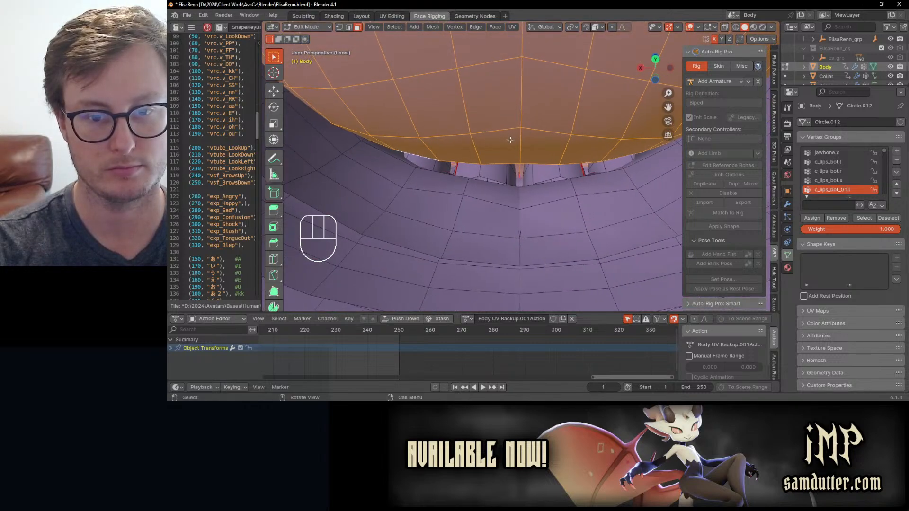
pyautogui.moveTo(536, 174)
pyautogui.mouseDown(button='middle')
pyautogui.moveTo(540, 189)
pyautogui.moveTo(521, 172)
pyautogui.mouseUp(button='middle')
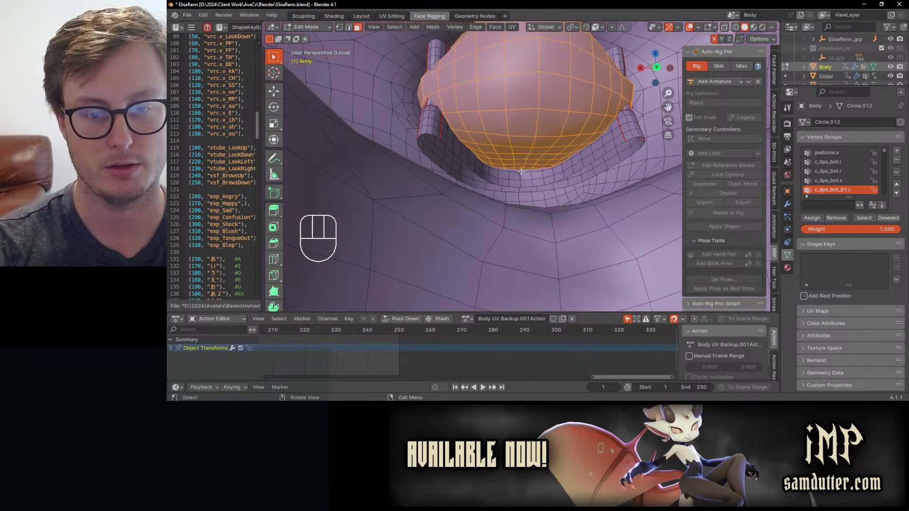
# Try to box-select the mouth region in wireframe from the right side and extend it to the linked faces.
pyautogui.press('KP_3')
pyautogui.press('z')
pyautogui.click(400, 154)
pyautogui.scroll(-3, 391, 132)
pyautogui.click(416, 124)
pyautogui.press('b')
pyautogui.moveTo(478, 109); pyautogui.dragTo(605, 179)
pyautogui.scroll(3, 532, 179)
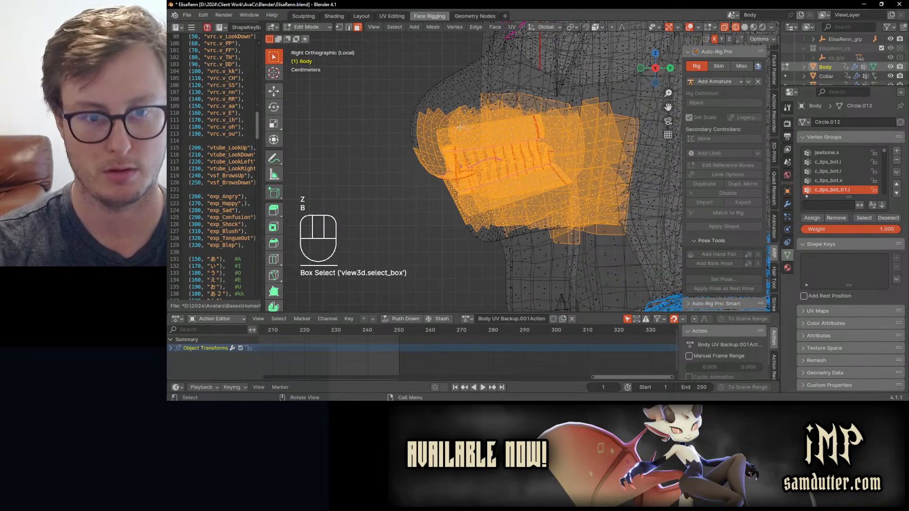
pyautogui.press('l')
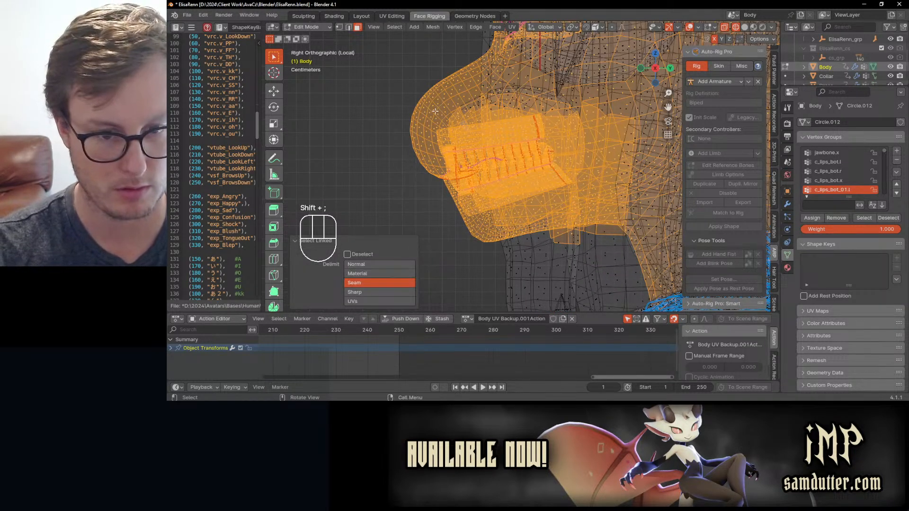
pyautogui.hotkey('ctrl', 'z')
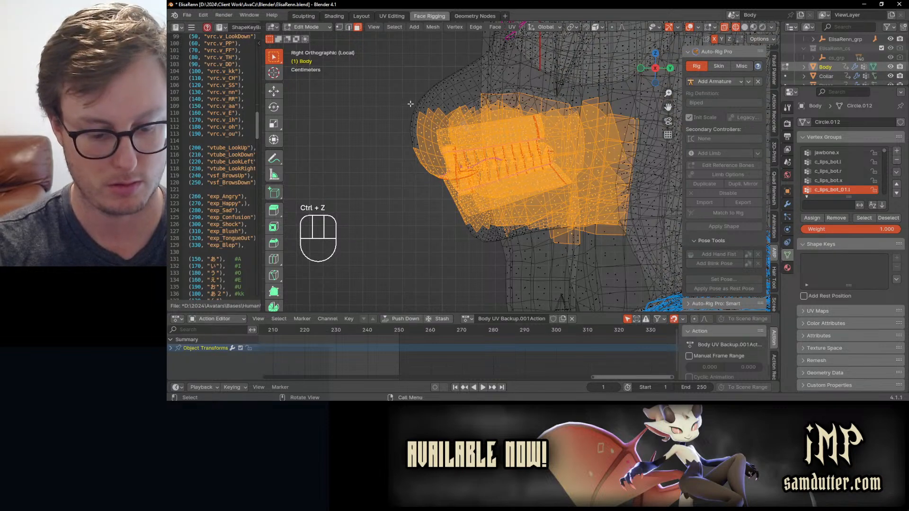
pyautogui.moveTo(410, 103); pyautogui.dragTo(435, 157, button='middle')
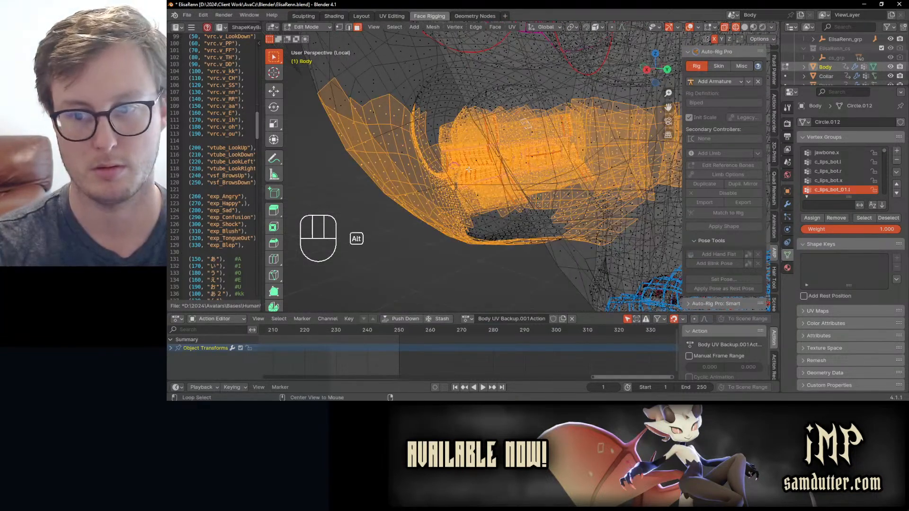
# Clear the selection and select all faces that use the ElisaRenn Hair and ElisaRenn Body Fur materials.
pyautogui.hotkey('alt', 'a')
pyautogui.click(787, 268)
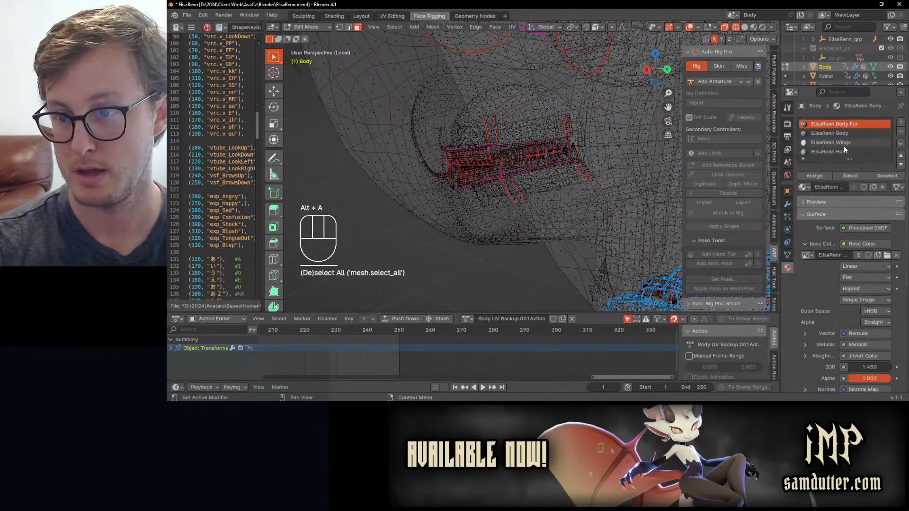
pyautogui.click(844, 151)
pyautogui.click(850, 176)
pyautogui.click(844, 143)
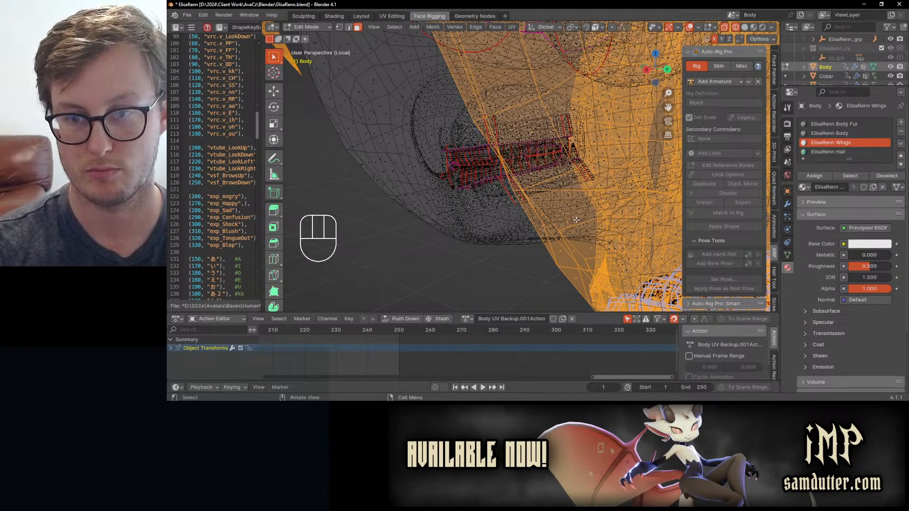
pyautogui.click(833, 124)
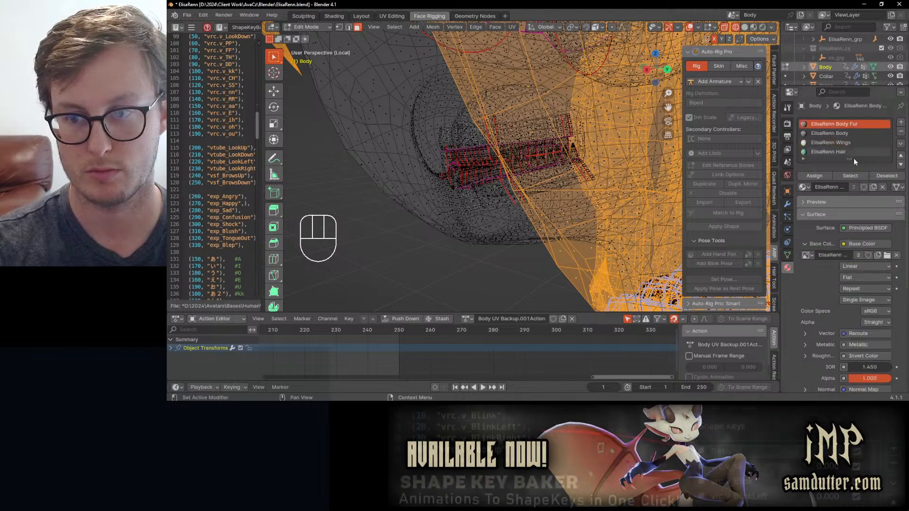
pyautogui.click(850, 176)
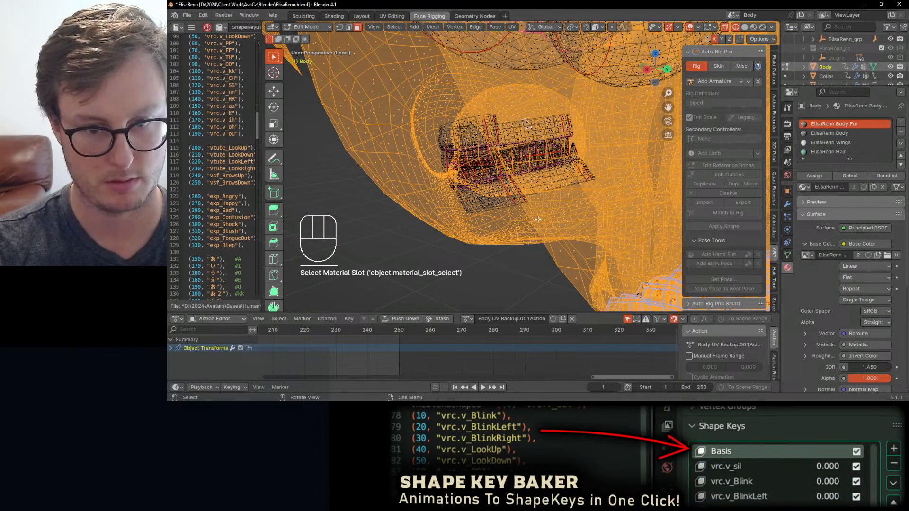
# Deselect the seam-bounded mouth cavity and hide the remaining selected body faces to isolate the mouth interior.
pyautogui.scroll(8, 490, 206)
pyautogui.press('z')
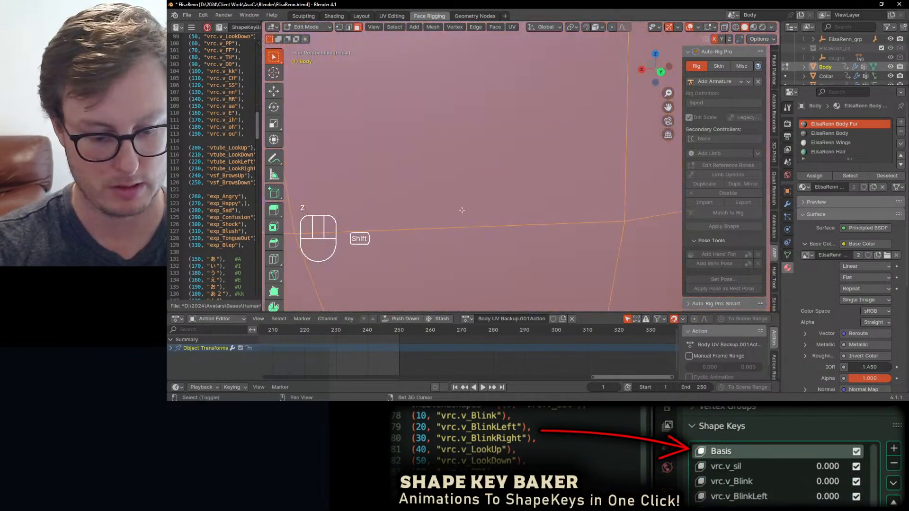
pyautogui.hotkey('shift', 'l')
pyautogui.scroll(-5, 459, 199)
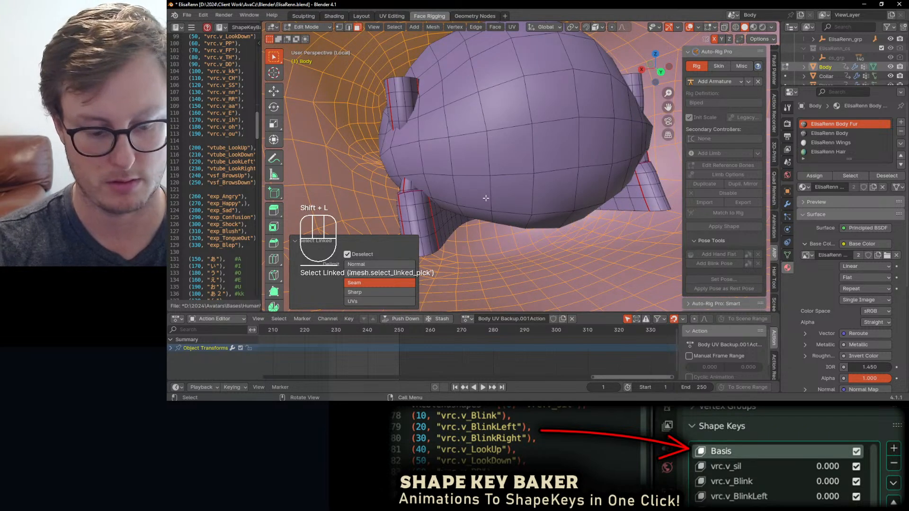
pyautogui.press('h')
# Switch to vertex selection in a see-through right side view of the isolated mouth interior.
pyautogui.moveTo(486, 197); pyautogui.dragTo(548, 152, button='middle')
pyautogui.press('KP_3')
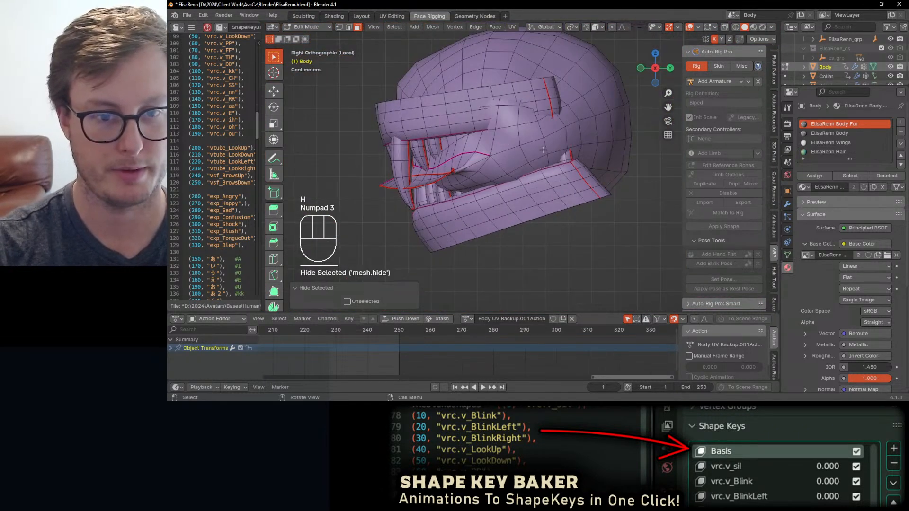
pyautogui.scroll(2, 546, 148)
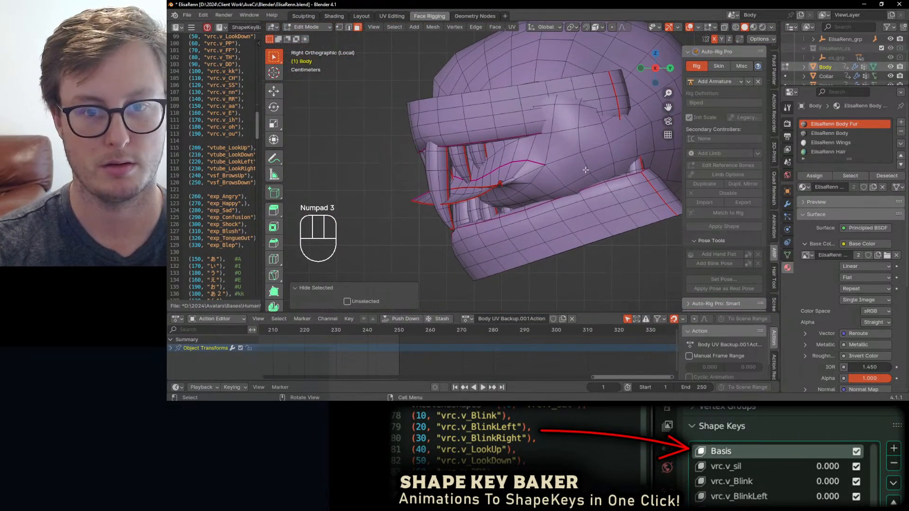
pyautogui.hotkey('ctrl', 'Tab')
pyautogui.press('Tab')
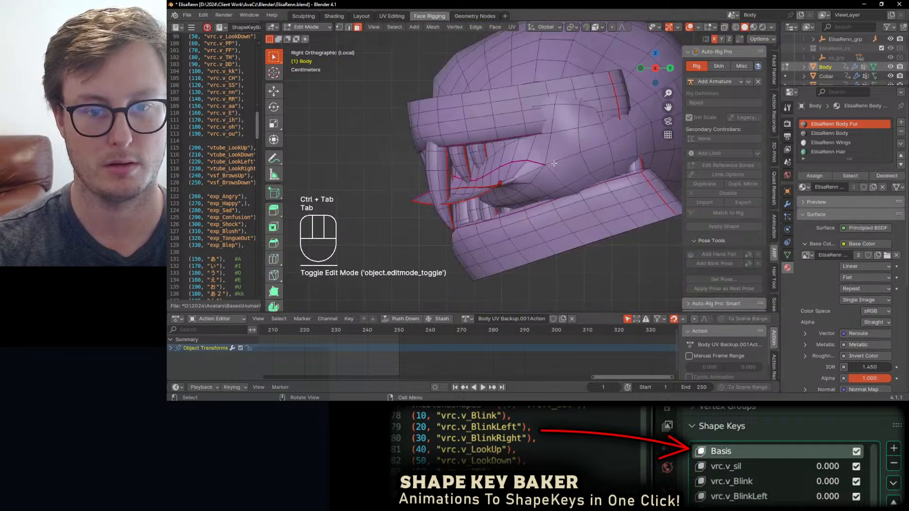
pyautogui.click(565, 168)
pyautogui.click(339, 27)
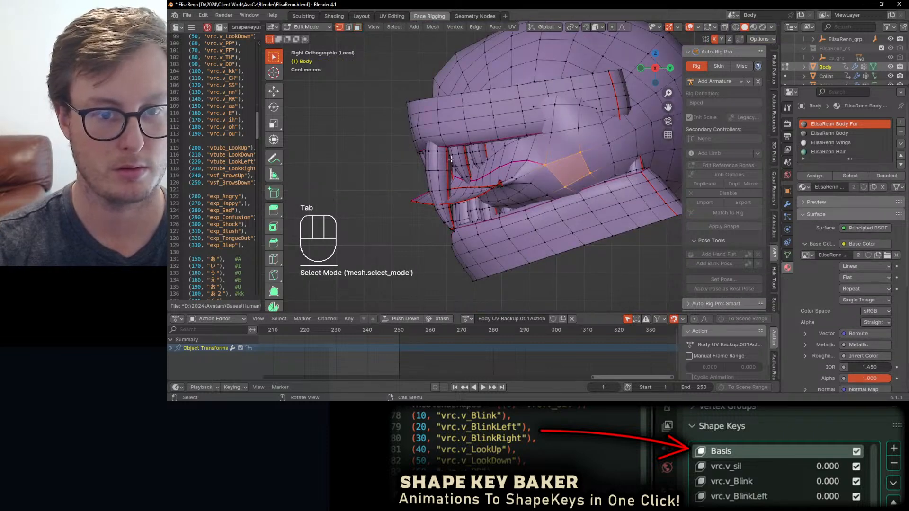
pyautogui.hotkey('alt', 'z')
# Turn on proportional editing and try moving a vertex near the front of the upper gum.
pyautogui.scroll(4, 386, 156)
pyautogui.click(427, 110)
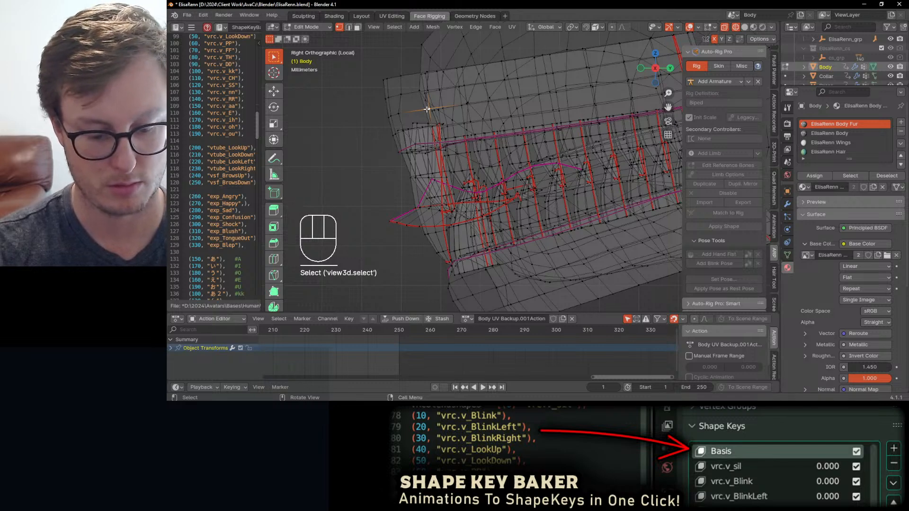
pyautogui.press('o')
pyautogui.press('g')
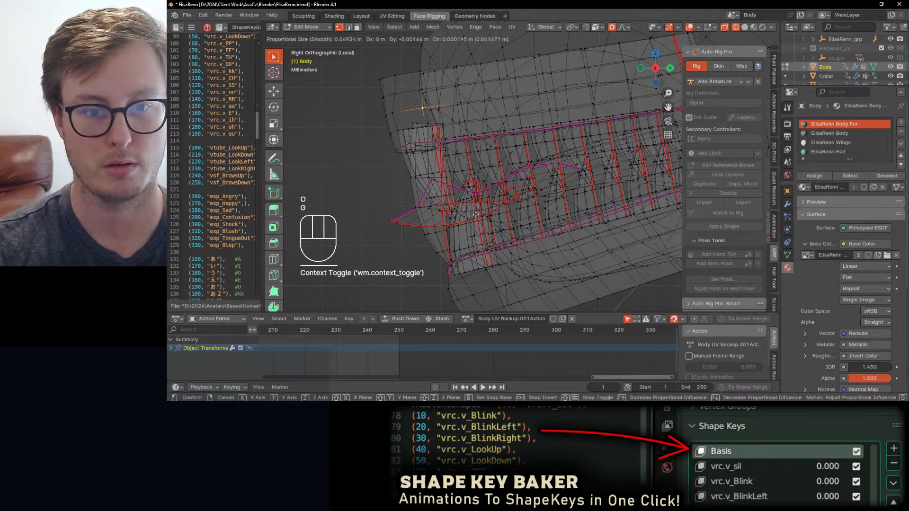
pyautogui.press('Escape')
# Move a vertex at the front of the upper mouth interior forward with smooth proportional editing, size about 0.032 m.
pyautogui.scroll(4, 447, 182)
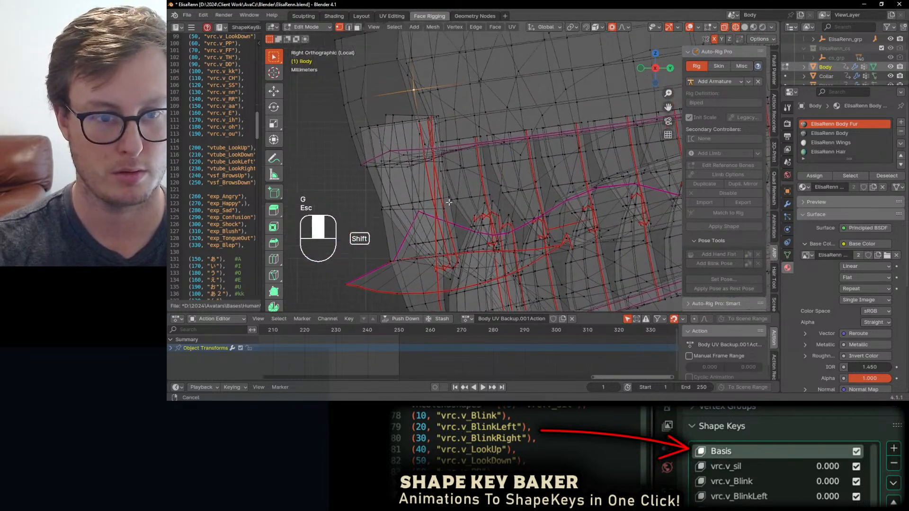
pyautogui.click(382, 125)
pyautogui.scroll(-5, 402, 156)
pyautogui.press('g')
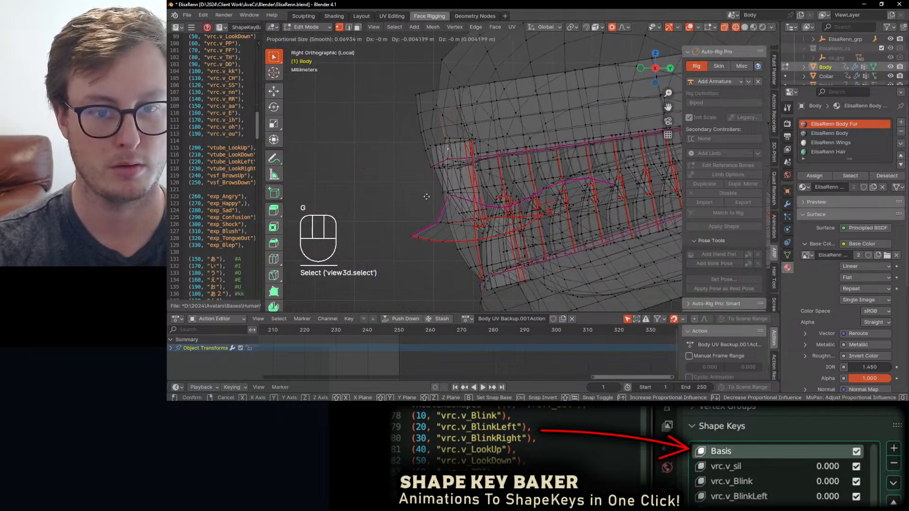
pyautogui.scroll(4, 403, 199)
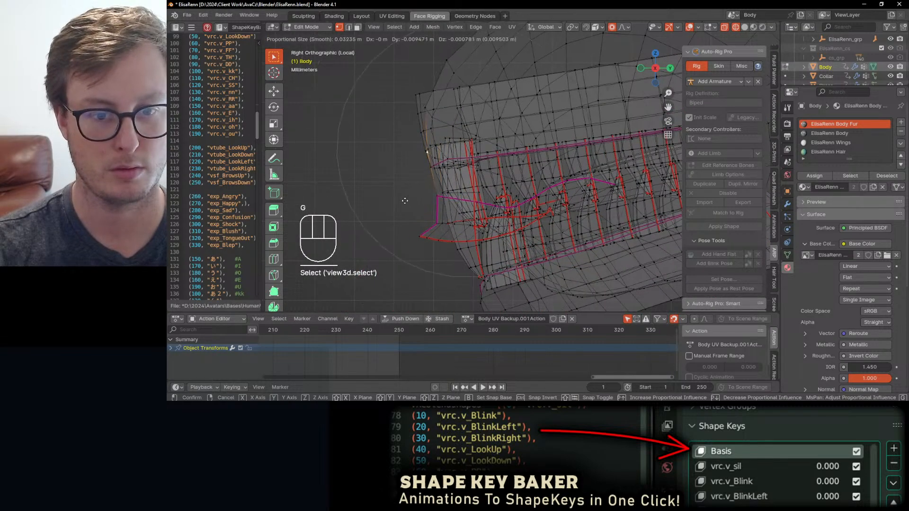
# Pull two vertices on the front upper outline of the mouth cavity forward with smooth proportional editing sized about 0.027 m.
pyautogui.scroll(1, 397, 202)
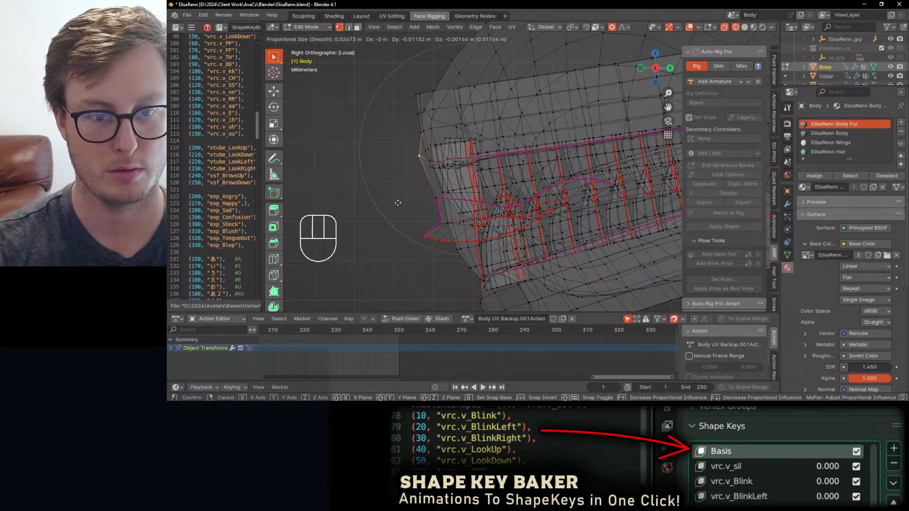
pyautogui.click(397, 202)
pyautogui.click(436, 57)
pyautogui.press('g')
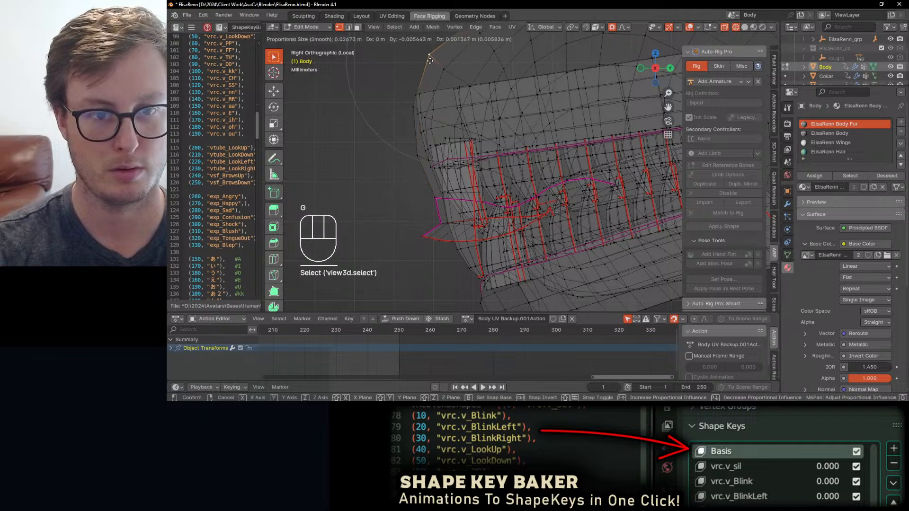
pyautogui.click(417, 81)
# Lower the vertex on the sloping top outline of the mouth cavity by about 0.015 m with a proportional size of about 0.063 m.
pyautogui.scroll(-3, 449, 85)
pyautogui.keyDown('shift'); pyautogui.moveTo(518, 85); pyautogui.dragTo(511, 106, button='middle'); pyautogui.keyUp('shift')
pyautogui.click(511, 90)
pyautogui.press('g')
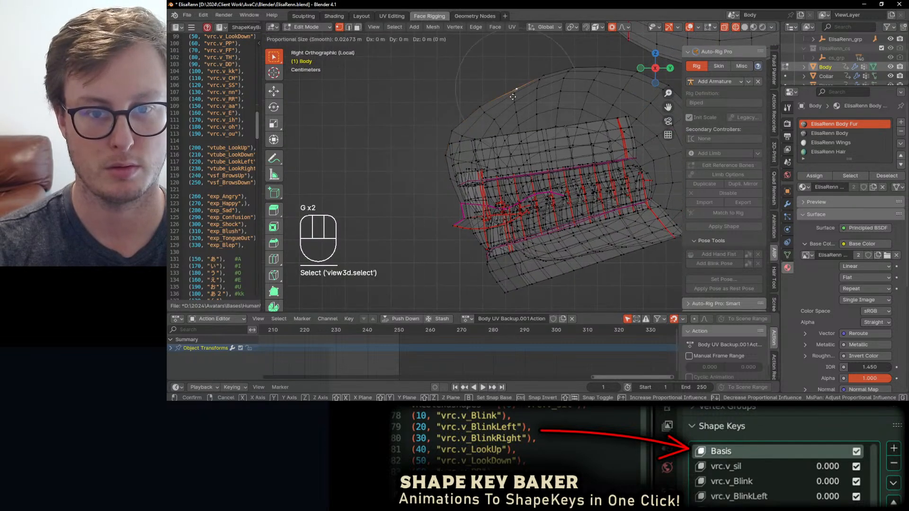
pyautogui.scroll(-9, 516, 109)
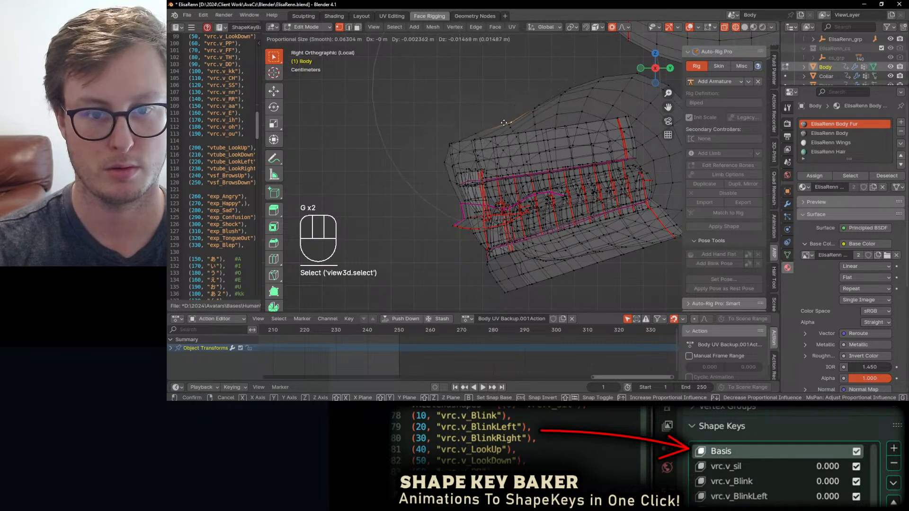
pyautogui.click(505, 122)
# Move two vertices on the rear top outline of the mouth cavity downward to flatten its contour.
pyautogui.click(571, 89)
pyautogui.keyDown('shift'); pyautogui.moveTo(602, 74); pyautogui.dragTo(540, 73, button='middle'); pyautogui.keyUp('shift')
pyautogui.press('g')
pyautogui.click(549, 97)
pyautogui.click(572, 93)
pyautogui.press('g')
pyautogui.click(578, 111)
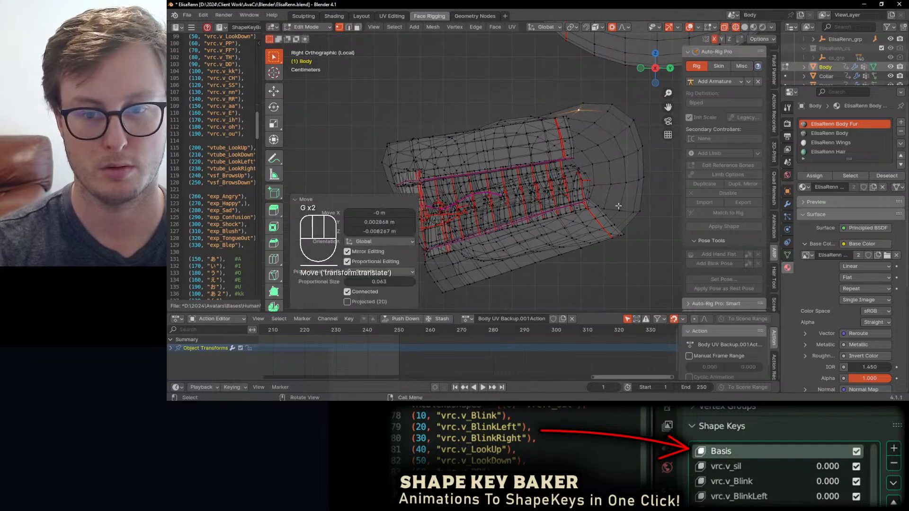
# Move the lower front corner of the mouth cavity about -0.013 m in Y and -0.016 m in Z, using proportional size 0.039 m.
pyautogui.scroll(3, 532, 211)
pyautogui.click(518, 217)
pyautogui.press('b')
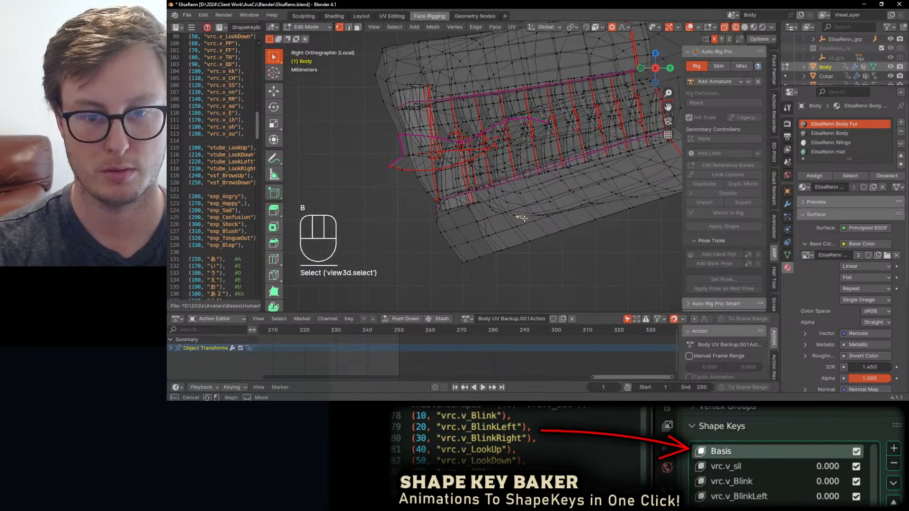
pyautogui.moveTo(522, 211); pyautogui.dragTo(515, 228)
pyautogui.press('g')
pyautogui.scroll(3, 487, 278)
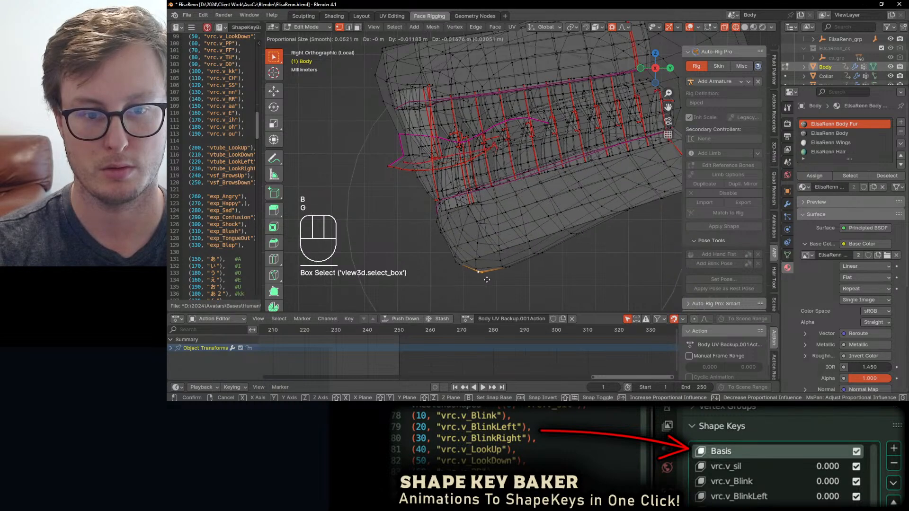
pyautogui.scroll(2, 490, 277)
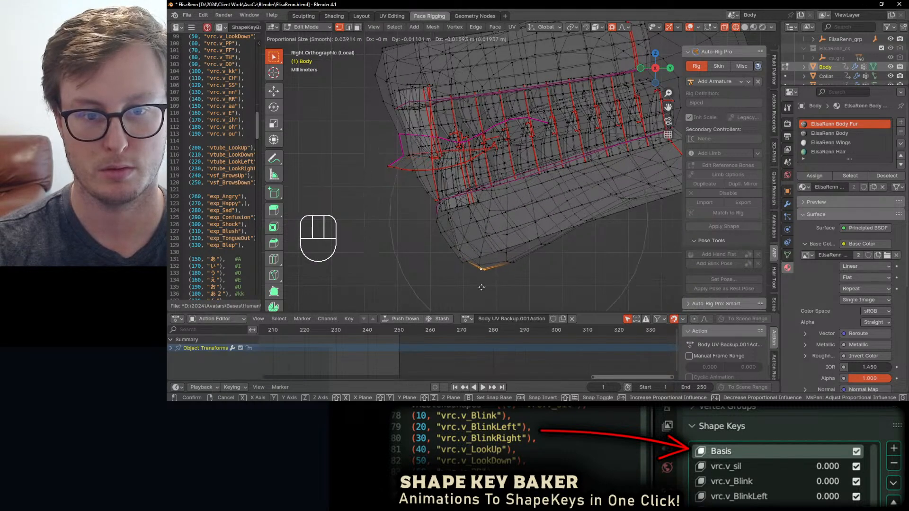
pyautogui.click(482, 278)
# Move a vertex on the lower rear edge of the mouth cavity about 0.004 m in Y and -0.006 m in Z.
pyautogui.keyDown('shift'); pyautogui.moveTo(604, 232); pyautogui.dragTo(512, 228, button='middle'); pyautogui.keyUp('shift')
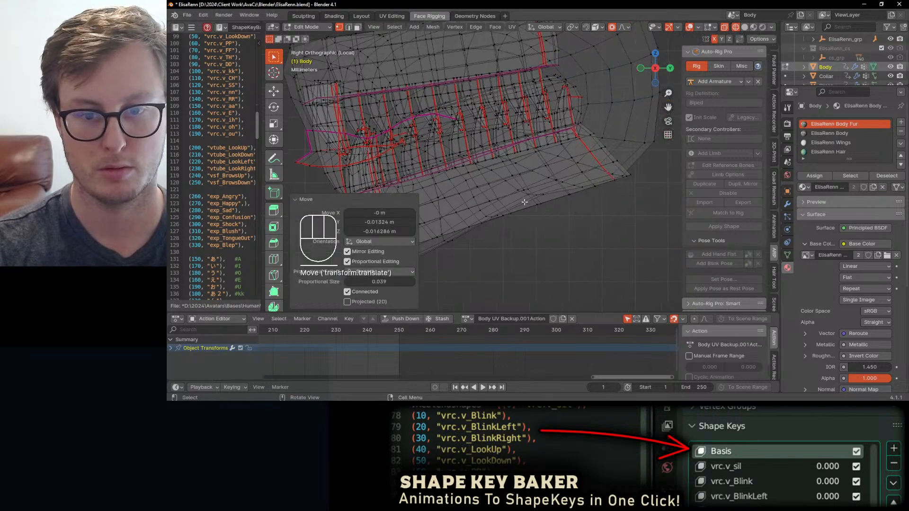
pyautogui.click(542, 195)
pyautogui.press('g')
pyautogui.click(554, 215)
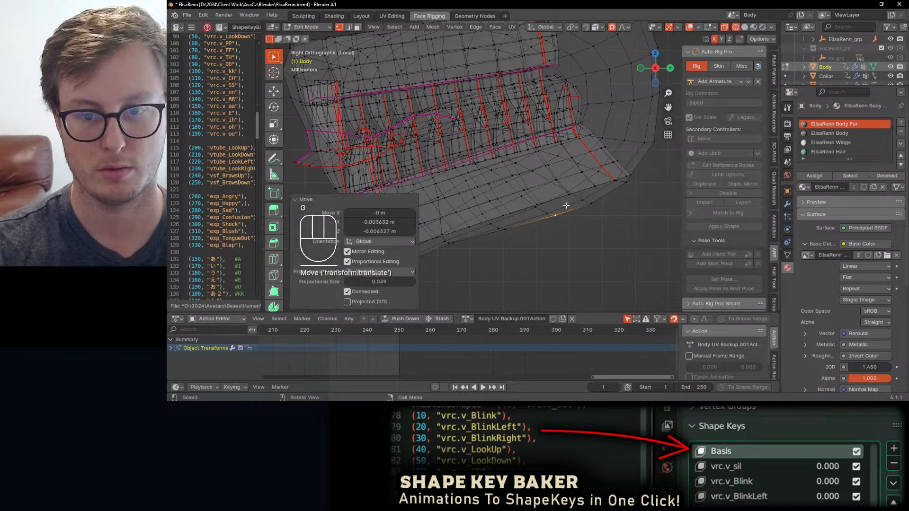
# In the top wireframe view, move a rear side vertex of the mouth cavity outward with a proportional size of about 0.029 m.
pyautogui.click(633, 150)
pyautogui.scroll(-3, 633, 148)
pyautogui.moveTo(473, 147)
pyautogui.mouseDown(button='middle')
pyautogui.moveTo(588, 149)
pyautogui.moveTo(612, 200)
pyautogui.moveTo(576, 174)
pyautogui.mouseUp(button='middle')
pyautogui.press('z')
pyautogui.press('KP_7')
pyautogui.press('z')
pyautogui.scroll(4, 565, 192)
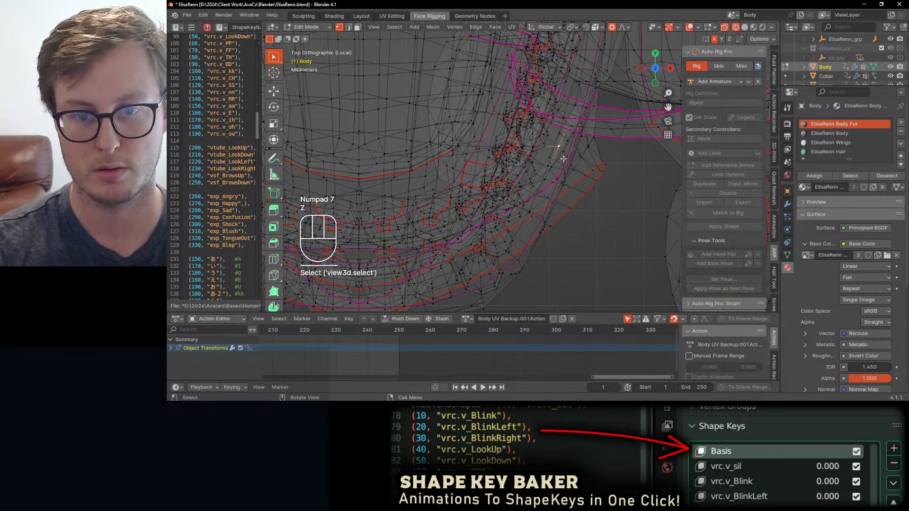
pyautogui.press('g')
pyautogui.scroll(5, 603, 180)
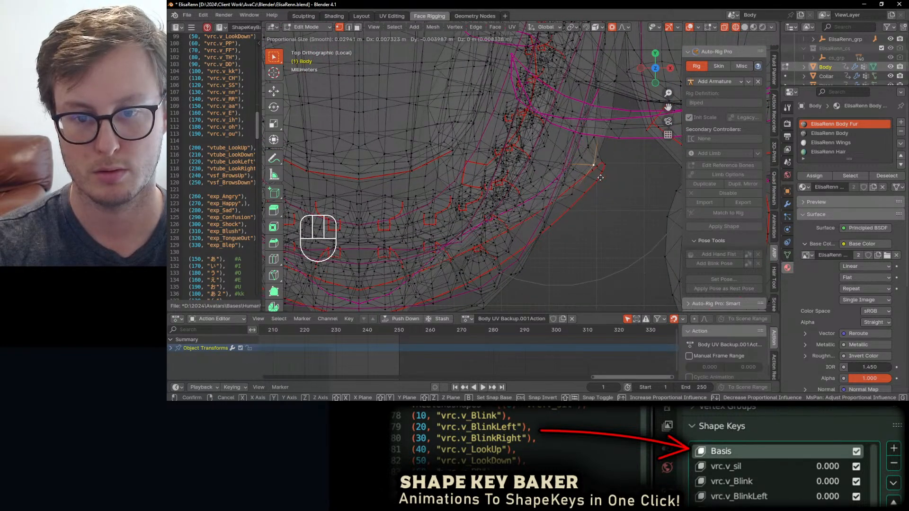
pyautogui.click(595, 160)
# Switch the viewport to solid shading and view the reshaped mouth cavity from the front in edit mode.
pyautogui.scroll(-4, 567, 172)
pyautogui.press('Tab')
pyautogui.press('z')
pyautogui.moveTo(527, 206)
pyautogui.mouseDown(button='middle')
pyautogui.moveTo(539, 148)
pyautogui.moveTo(513, 113)
pyautogui.moveTo(572, 114)
pyautogui.mouseUp(button='middle')
pyautogui.press('Tab')
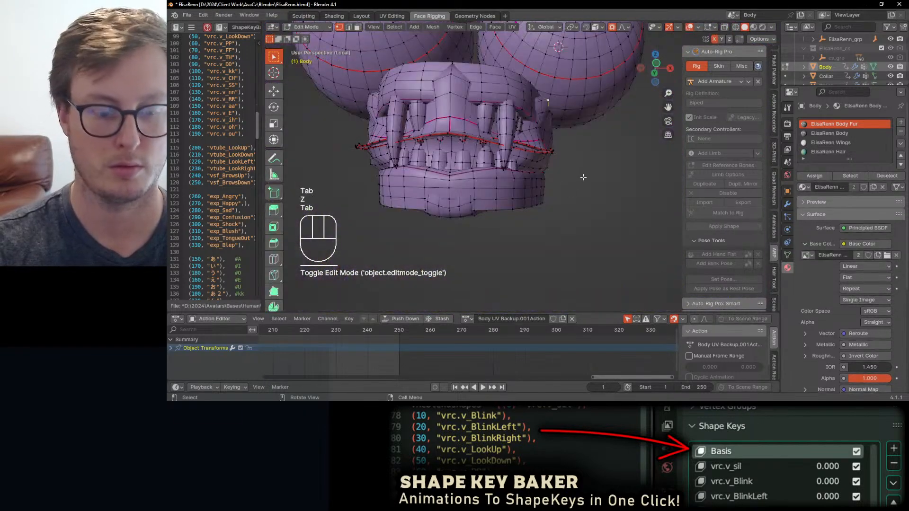
# Unhide all of the body's geometry, return to object mode and save the file.
pyautogui.hotkey('alt', 'h')
pyautogui.press('a')
pyautogui.press('q')
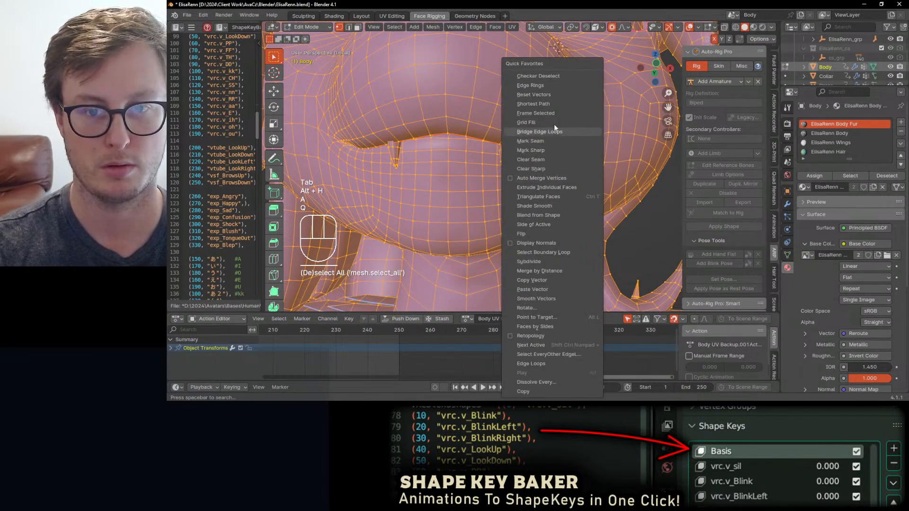
pyautogui.press('Tab')
pyautogui.moveTo(560, 160)
pyautogui.mouseDown(button='middle')
pyautogui.moveTo(537, 180)
pyautogui.moveTo(508, 185)
pyautogui.moveTo(573, 157)
pyautogui.mouseUp(button='middle')
pyautogui.hotkey('ctrl', 's')
# Examine the character's closed mouth and lower jaw from the outside for geometry poking through.
pyautogui.scroll(-6, 574, 157)
pyautogui.moveTo(515, 165); pyautogui.dragTo(548, 155, button='middle')
pyautogui.scroll(4, 558, 177)
pyautogui.scroll(2, 557, 177)
pyautogui.scroll(2, 523, 174)
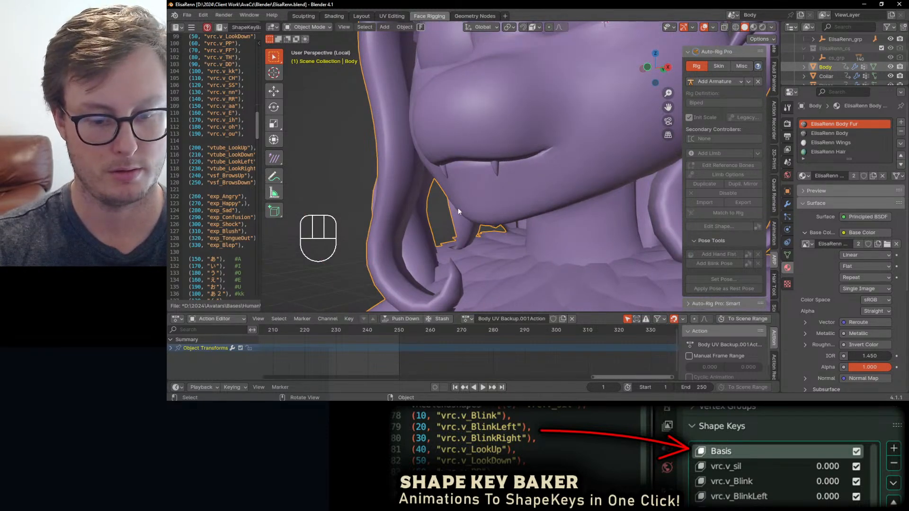
pyautogui.scroll(-5, 473, 206)
pyautogui.scroll(5, 493, 207)
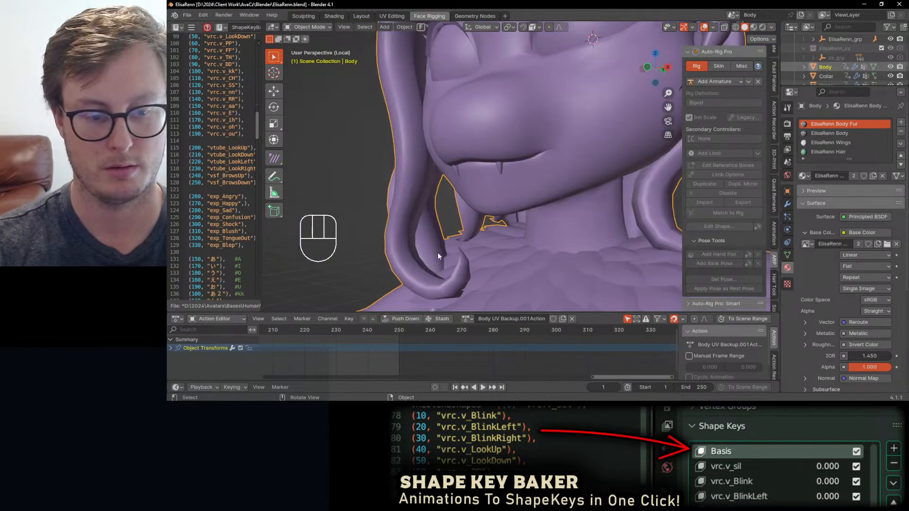
# Leave local view at frame 231 and select the character's rig.
pyautogui.moveTo(340, 330)
pyautogui.mouseDown()
pyautogui.moveTo(361, 330)
pyautogui.moveTo(339, 330)
pyautogui.mouseUp()
pyautogui.press('/')
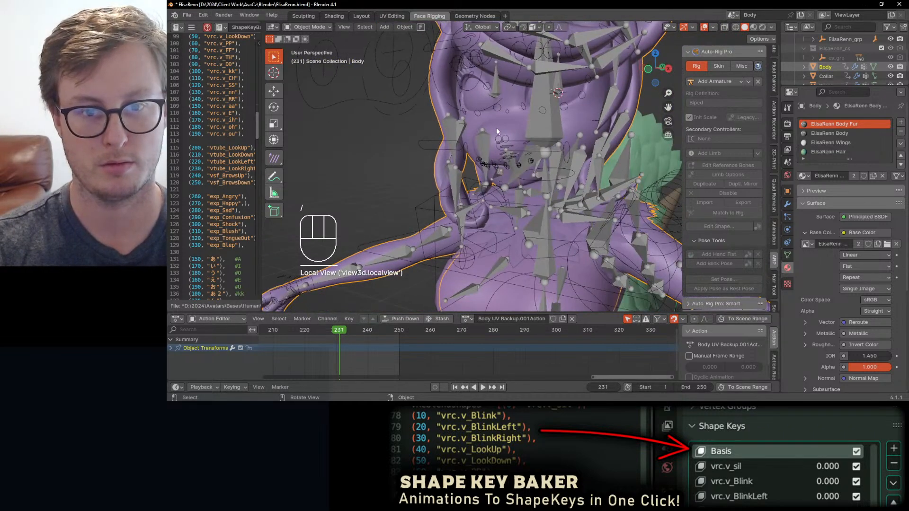
pyautogui.click(496, 126)
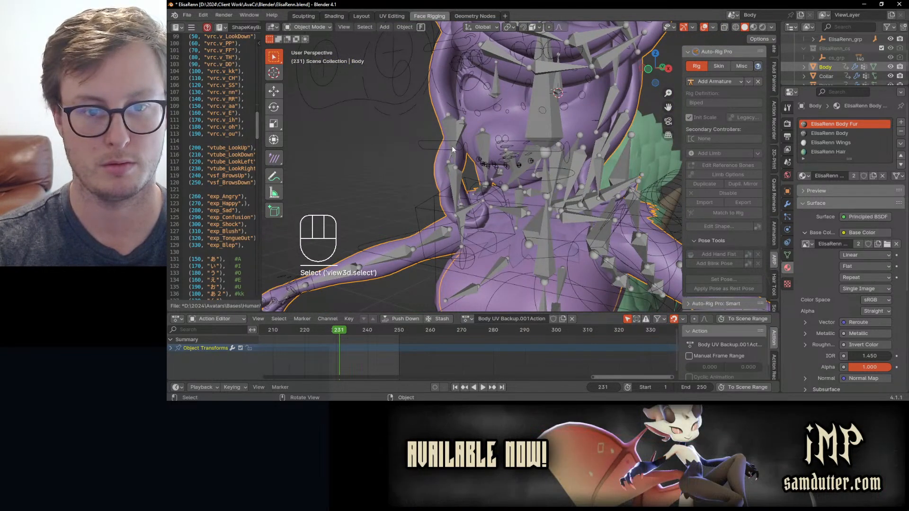
pyautogui.click(432, 150)
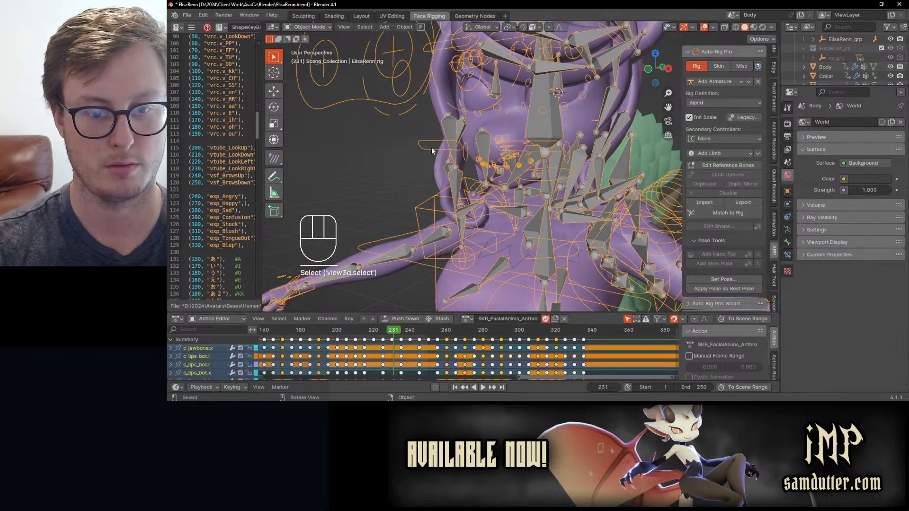
# Select the body mesh and expand the settings of its rig armature modifier.
pyautogui.click(481, 128)
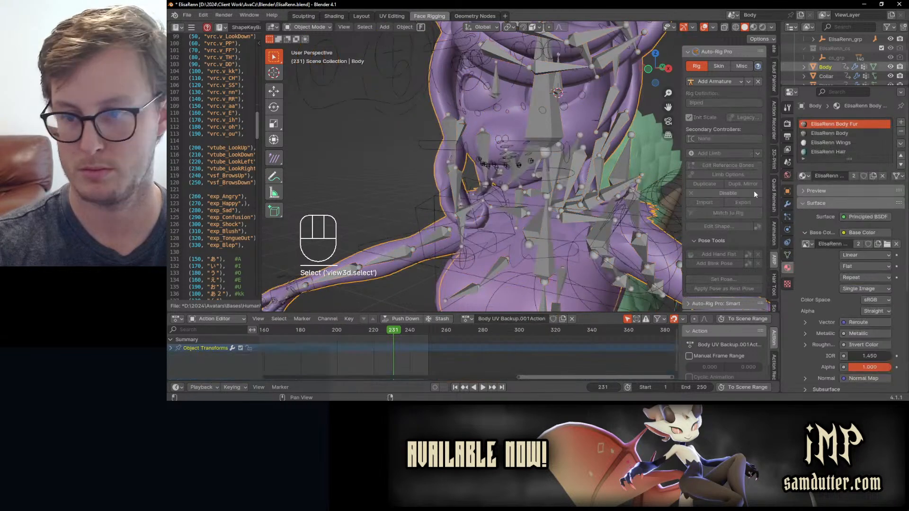
pyautogui.click(788, 204)
pyautogui.click(786, 256)
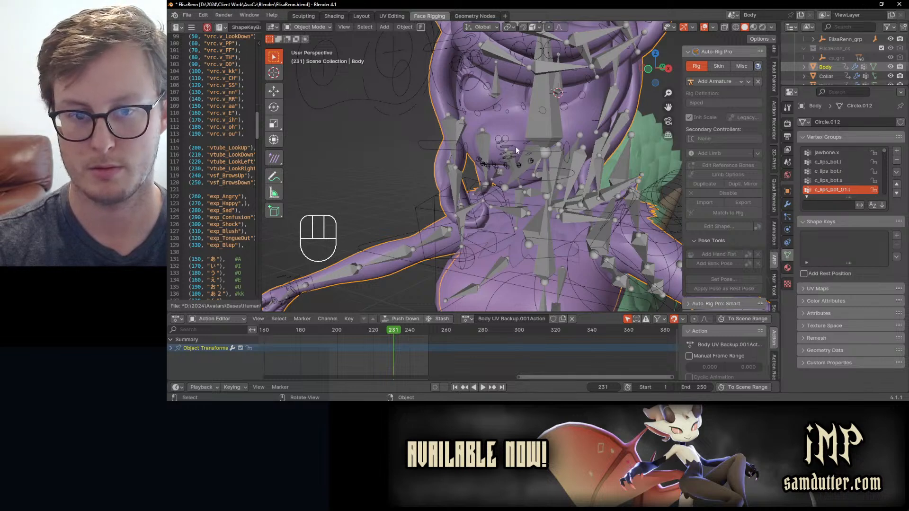
pyautogui.click(787, 205)
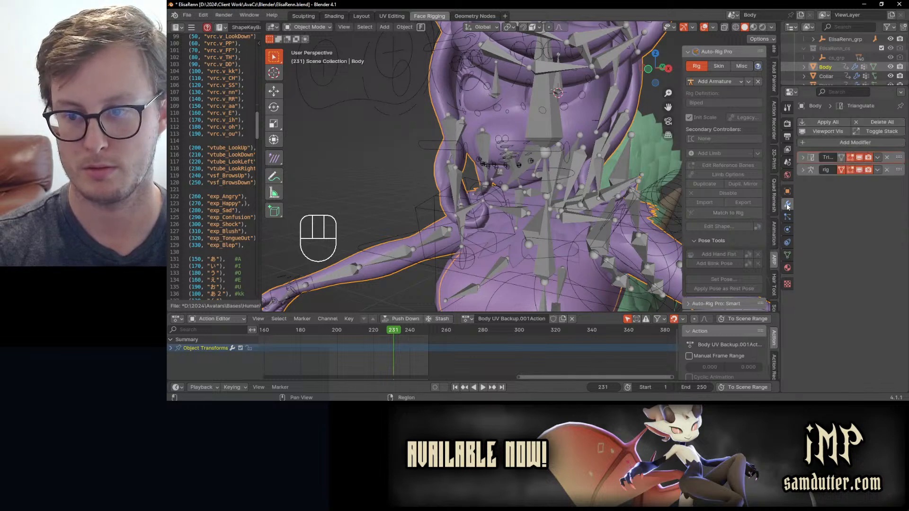
pyautogui.click(803, 170)
# Select the rig, scrub its facial animation to frame 302 and inspect the inside of the open mouth.
pyautogui.click(442, 146)
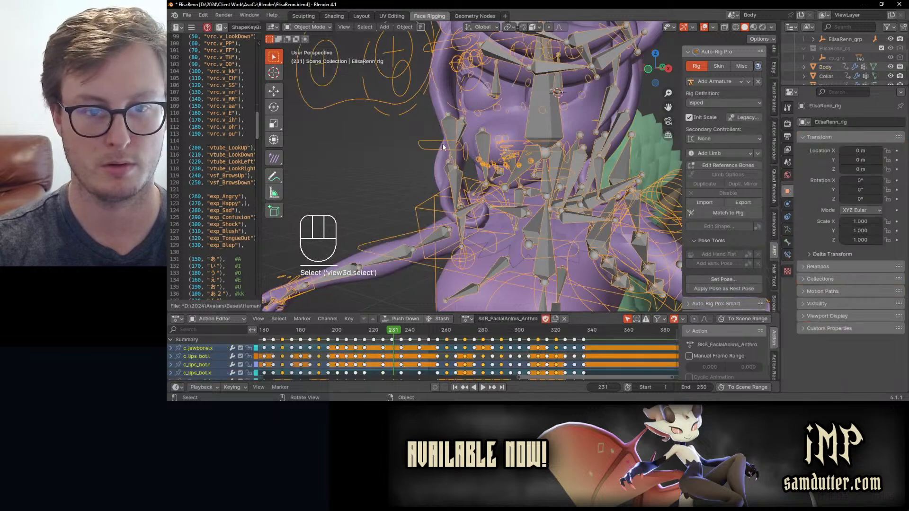
pyautogui.press('space')
pyautogui.click(524, 338)
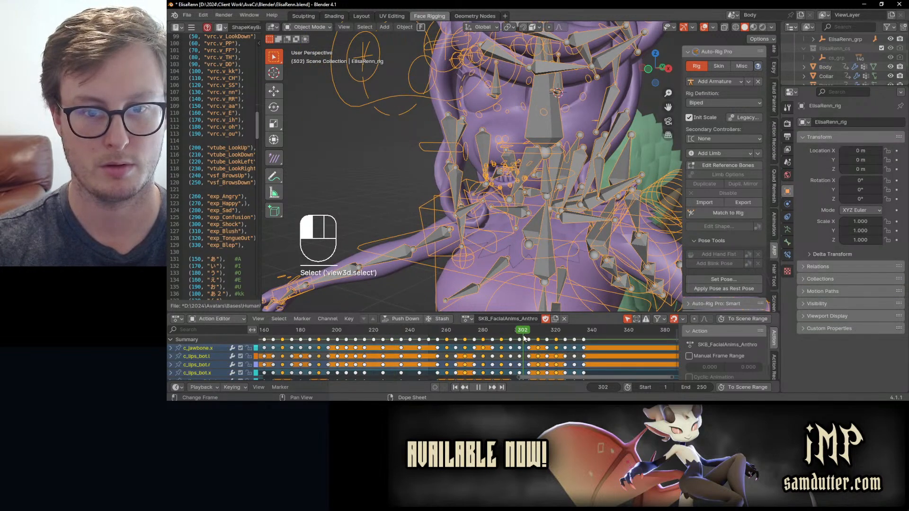
pyautogui.scroll(7, 516, 174)
pyautogui.moveTo(497, 175); pyautogui.dragTo(533, 164, button='middle')
pyautogui.scroll(3, 534, 176)
# Select the body mesh and go to frame 150 of the animation.
pyautogui.click(565, 132)
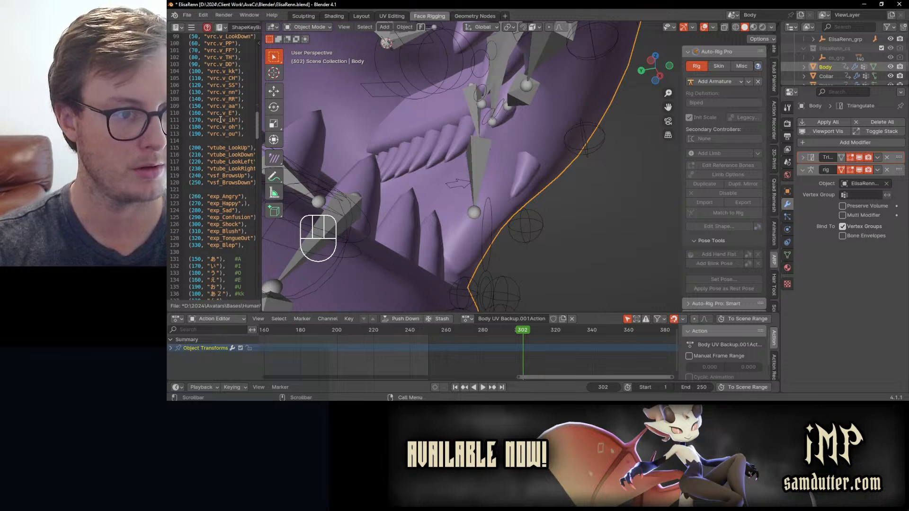
pyautogui.scroll(-2, 316, 336)
pyautogui.moveTo(314, 337); pyautogui.dragTo(406, 339, button='middle')
pyautogui.click(370, 330)
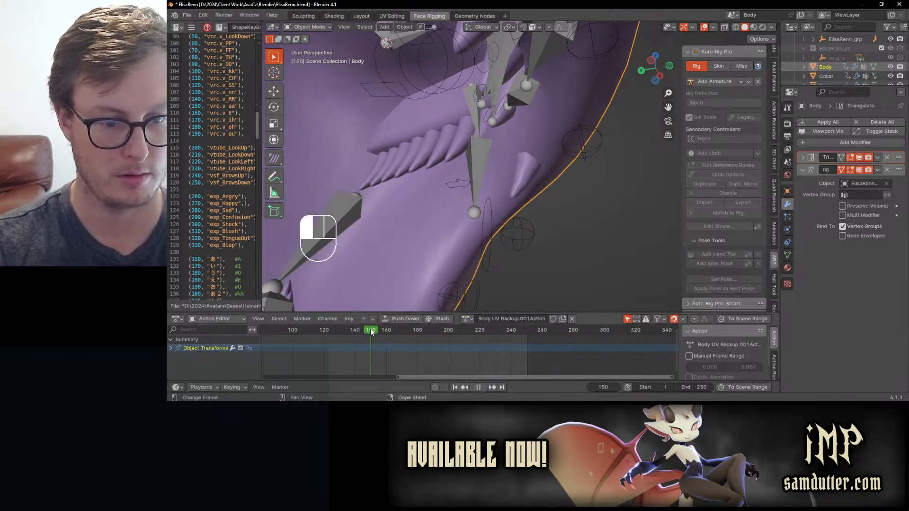
# Edit the posed body mesh and move a vertex between the inner lip and the teeth along the Y axis.
pyautogui.moveTo(563, 113); pyautogui.dragTo(539, 220, button='middle')
pyautogui.press('Tab')
pyautogui.click(516, 191)
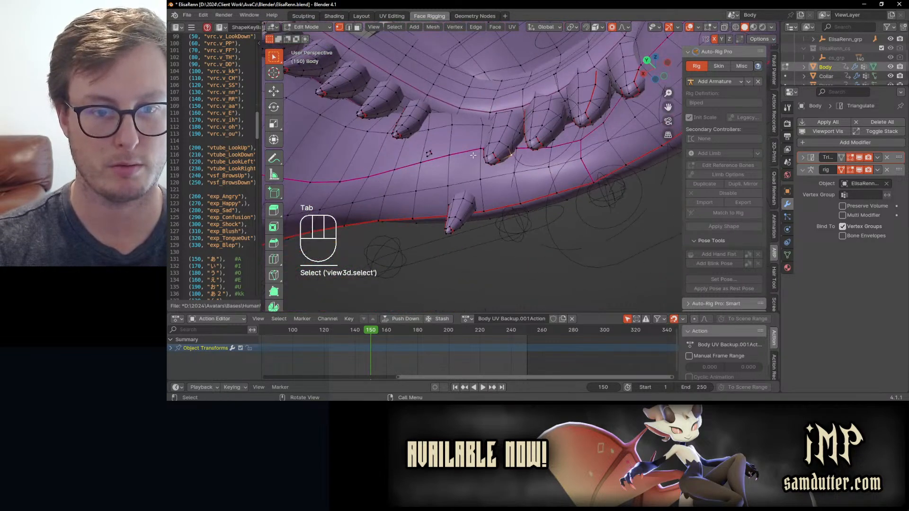
pyautogui.moveTo(486, 186); pyautogui.dragTo(624, 136, button='middle')
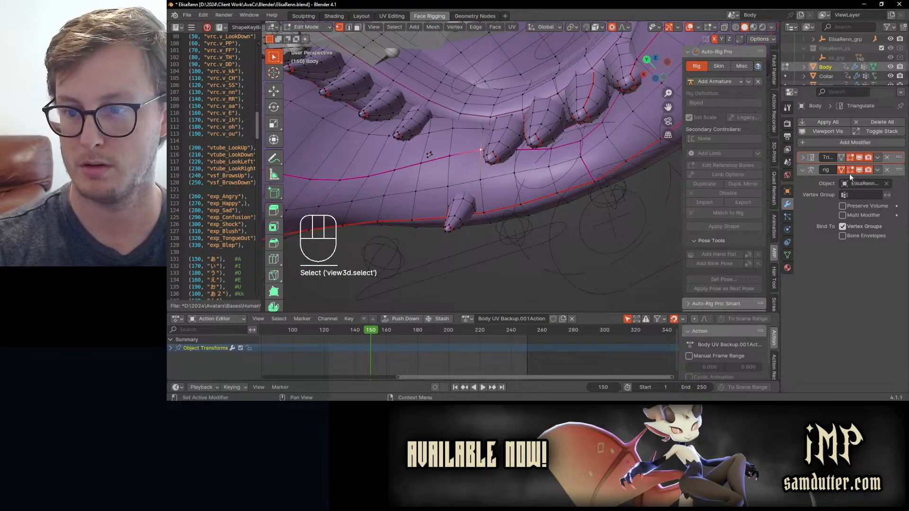
pyautogui.press('g')
pyautogui.press('y')
pyautogui.click(525, 190)
# Reposition several inner-mouth vertices around the protruding rear tooth, using a smaller proportional size of 0.020 m.
pyautogui.moveTo(521, 191); pyautogui.dragTo(540, 174, button='middle')
pyautogui.press('g')
pyautogui.click(531, 163)
pyautogui.click(519, 154)
pyautogui.press('g')
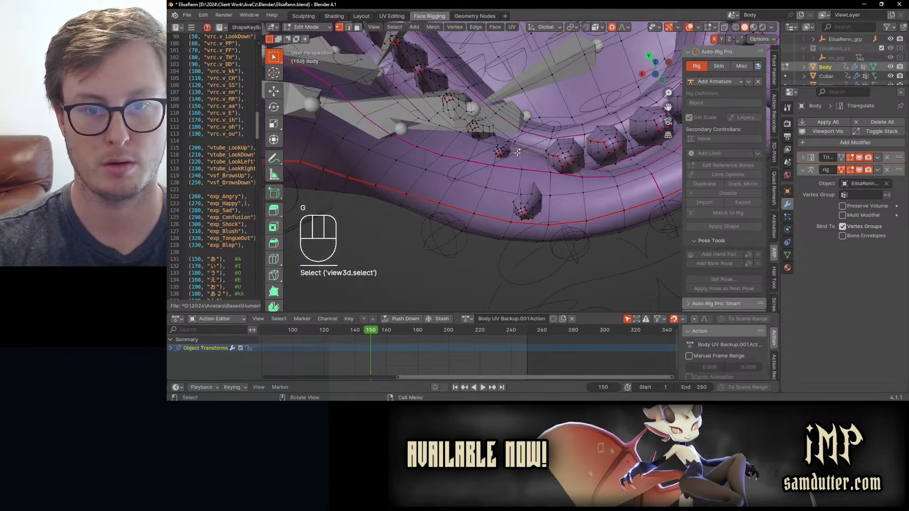
pyautogui.scroll(4, 516, 162)
pyautogui.click(512, 175)
pyautogui.click(459, 140)
pyautogui.press('g')
pyautogui.click(457, 154)
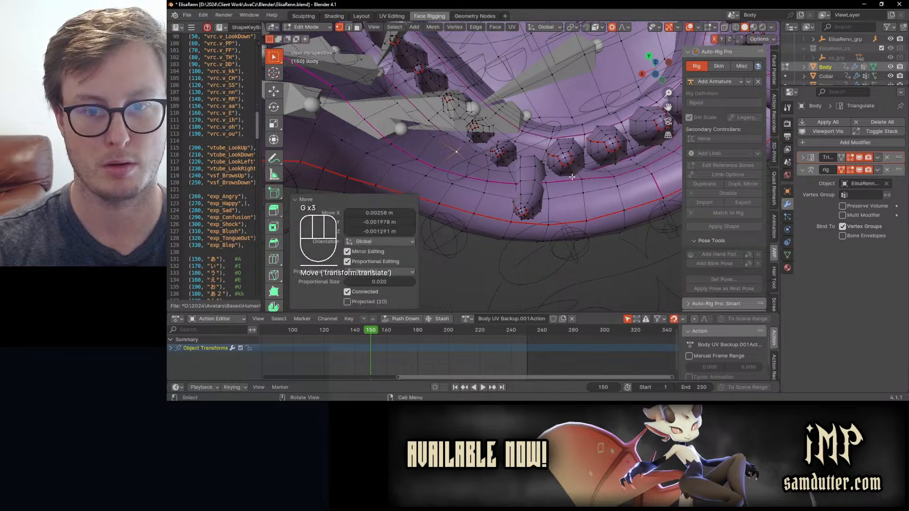
# Move another vertex of the inner mouth wall near the teeth from a new viewing angle.
pyautogui.moveTo(553, 183); pyautogui.dragTo(476, 117, button='middle')
pyautogui.click(526, 185)
pyautogui.press('g')
pyautogui.press('Escape')
pyautogui.press('g')
pyautogui.click(543, 165)
# Try to shift an inner-mouth vertex along the Y axis.
pyautogui.click(522, 130)
pyautogui.press('g')
pyautogui.press('y')
pyautogui.click(523, 124)
pyautogui.hotkey('ctrl', 'z')
# Move a vertex on the mouth cavity's inner cheek wall along the Y axis with a proportional size of about 0.076 m.
pyautogui.click(494, 175)
pyautogui.moveTo(493, 176); pyautogui.dragTo(463, 232, button='middle')
pyautogui.press('g')
pyautogui.press('y')
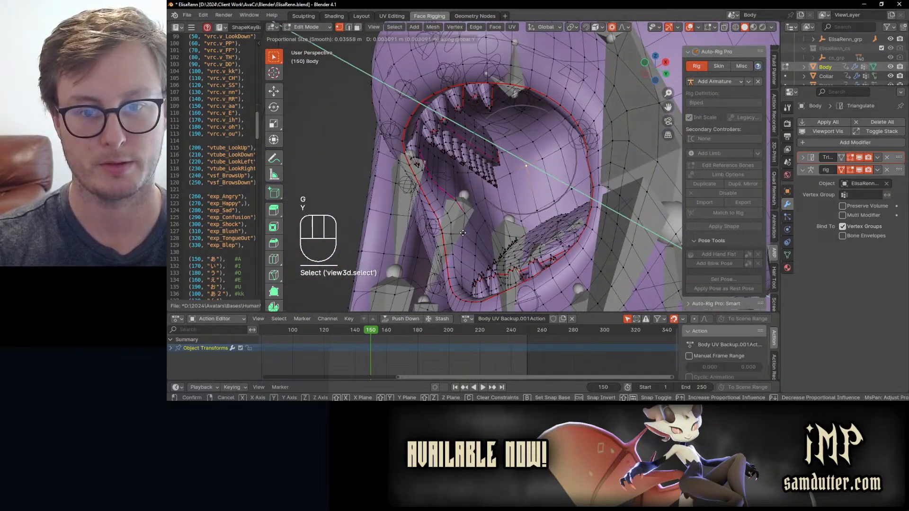
pyautogui.scroll(-3, 466, 233)
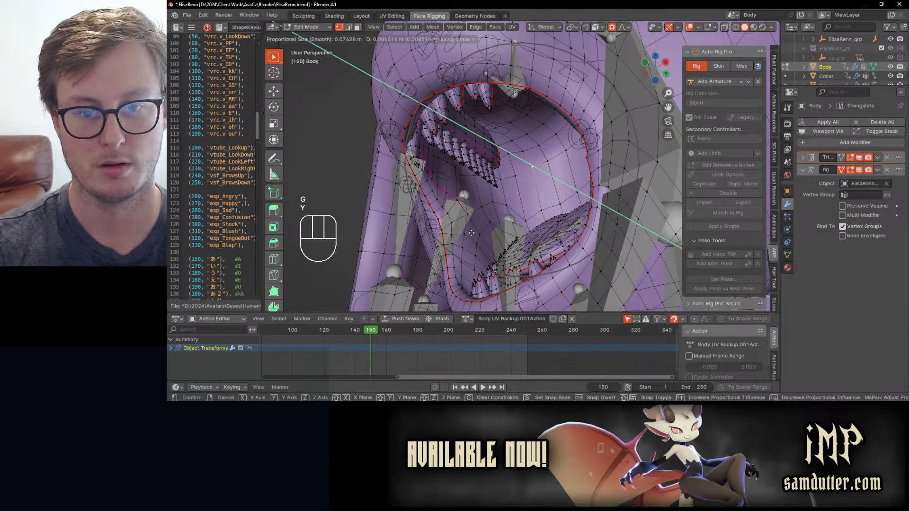
pyautogui.click(471, 233)
# Shift the same inner cheek wall area sideways along the X axis.
pyautogui.moveTo(472, 233); pyautogui.dragTo(548, 235, button='middle')
pyautogui.press('g')
pyautogui.press('x')
pyautogui.click(518, 222)
# Return to object mode and scrub the animation to frame 295 to check the mouth poses.
pyautogui.press('Tab')
pyautogui.scroll(-4, 516, 216)
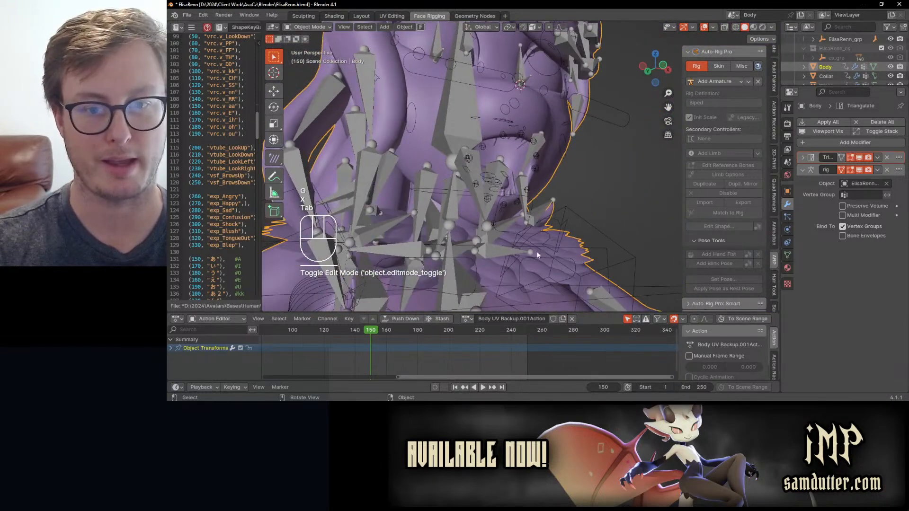
pyautogui.moveTo(372, 332); pyautogui.dragTo(574, 339)
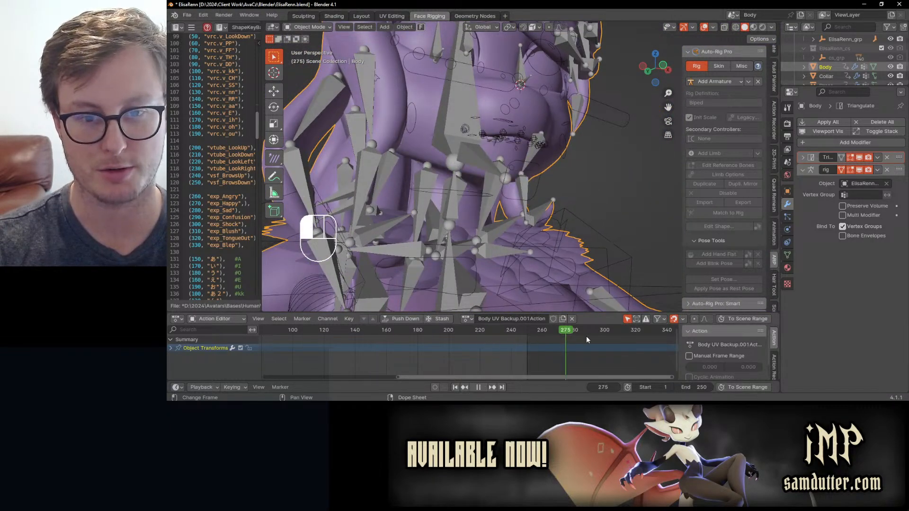
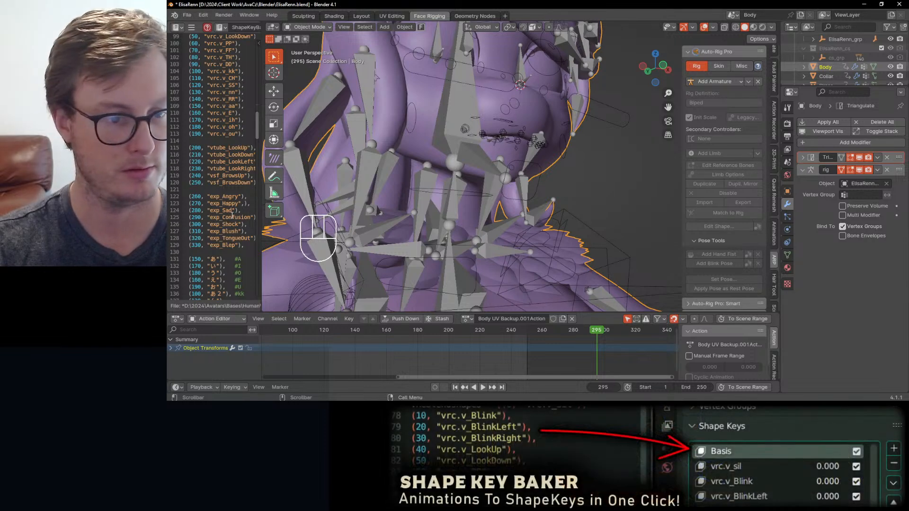
# Scrub the animation to frame 330 and back to frame 320 to examine the mouth and tongue poses.
pyautogui.keyDown('ctrl'); pyautogui.hscroll(6, 542, 360); pyautogui.keyUp('ctrl')
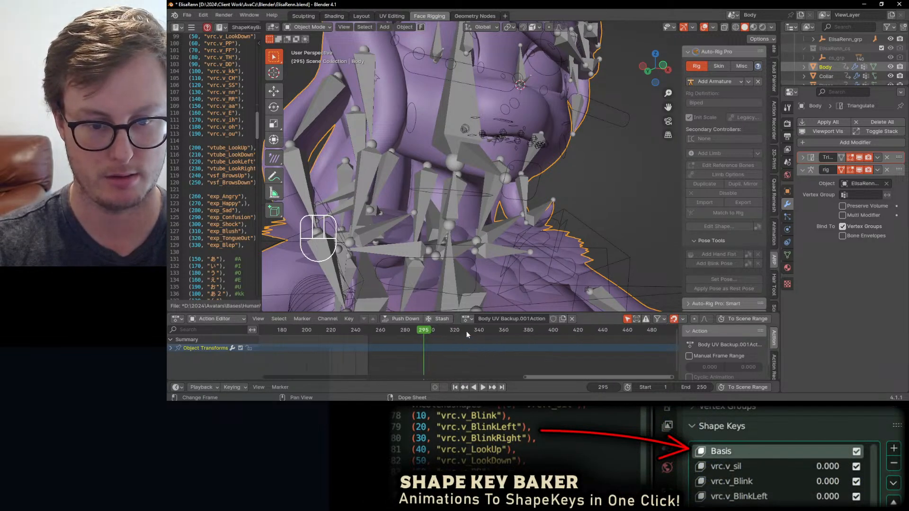
pyautogui.click(467, 331)
pyautogui.moveTo(528, 147); pyautogui.dragTo(462, 156, button='middle')
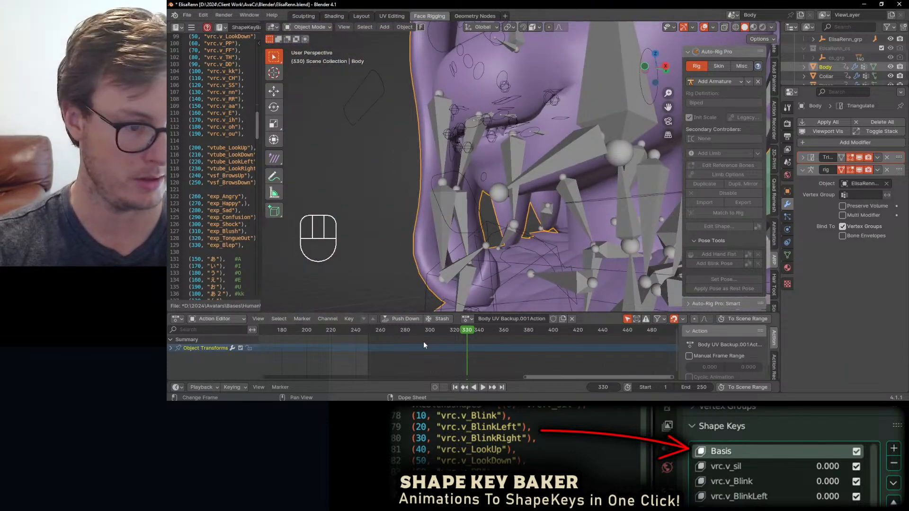
pyautogui.click(453, 330)
pyautogui.moveTo(516, 204); pyautogui.dragTo(481, 210, button='middle')
# Enter Pose mode on the character rig in the right side view and hide its Deform bone collection.
pyautogui.click(464, 195)
pyautogui.press('KP_3')
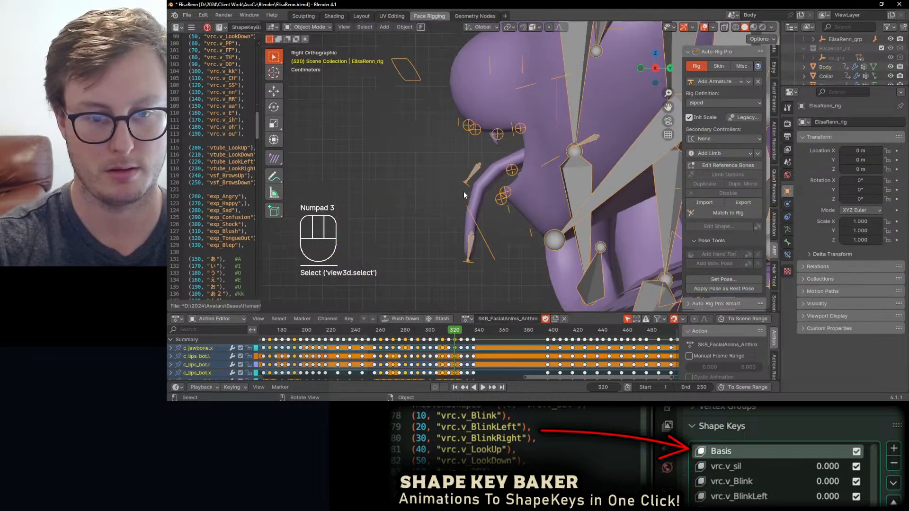
pyautogui.hotkey('ctrl', 'Tab')
pyautogui.click(470, 184)
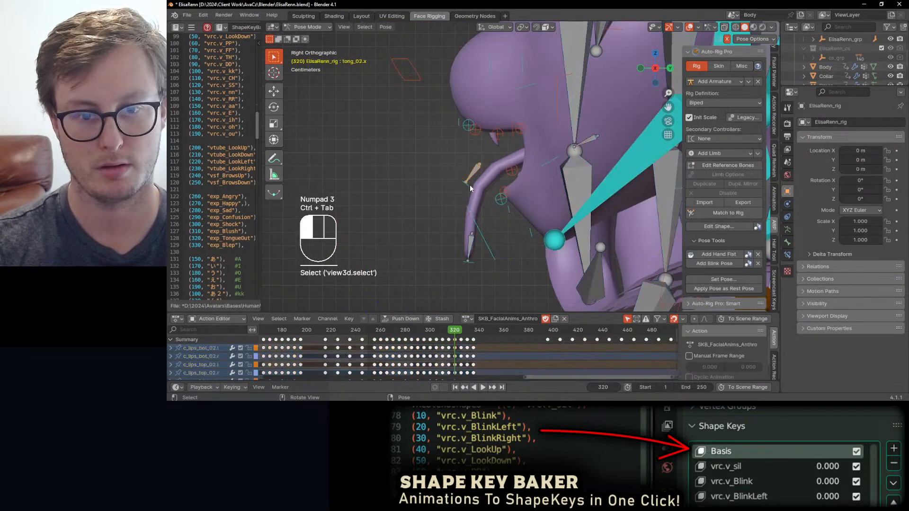
pyautogui.click(787, 229)
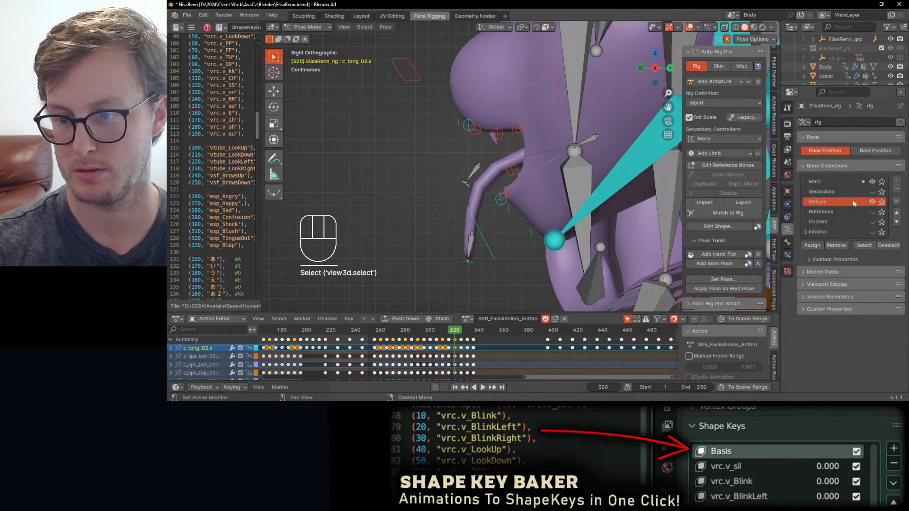
pyautogui.click(872, 202)
# Reposition the tongue control slightly in the side view and keyframe all bones at frame 320.
pyautogui.scroll(2, 521, 244)
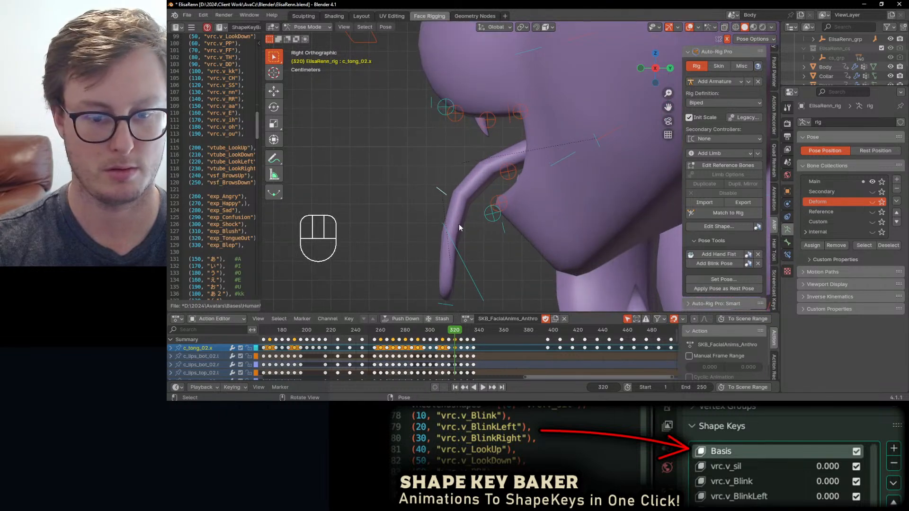
pyautogui.keyDown('shift'); pyautogui.moveTo(459, 224); pyautogui.dragTo(453, 191, button='middle'); pyautogui.keyUp('shift')
pyautogui.click(434, 153)
pyautogui.press('g')
pyautogui.click(439, 153)
pyautogui.moveTo(439, 152); pyautogui.dragTo(695, 232, button='middle')
pyautogui.press('a')
pyautogui.press('i')
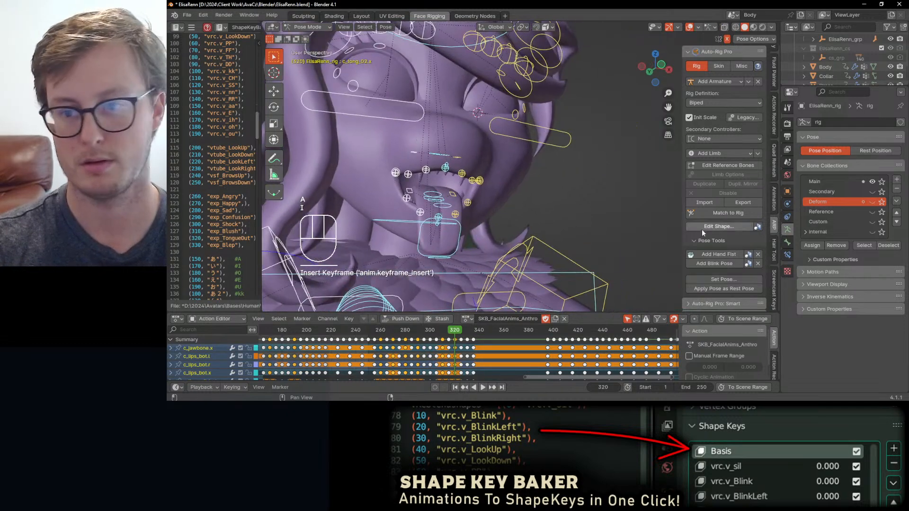
# Advance the animation to frame 330 and bring up the mouth controls in the right side view.
pyautogui.moveTo(499, 218); pyautogui.dragTo(527, 276, button='middle')
pyautogui.moveTo(449, 328); pyautogui.dragTo(463, 334)
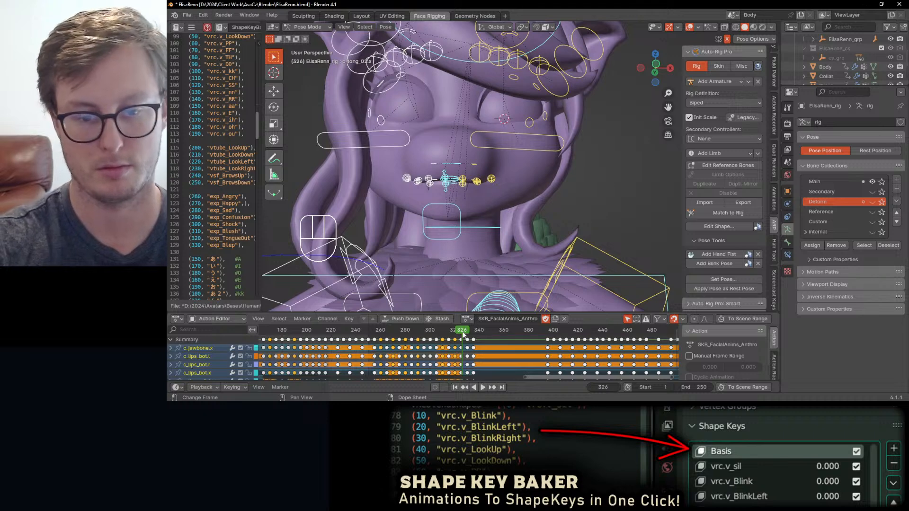
pyautogui.press('Right')
pyautogui.press('Right')
pyautogui.press('Right')
pyautogui.press('Right')
pyautogui.scroll(5, 458, 236)
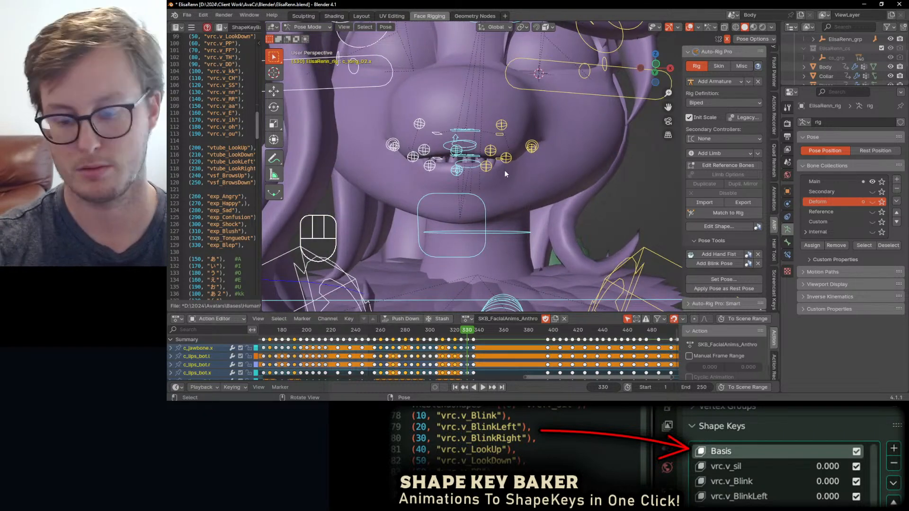
pyautogui.press('KP_3')
pyautogui.keyDown('shift'); pyautogui.moveTo(495, 158); pyautogui.dragTo(465, 178, button='middle'); pyautogui.keyUp('shift')
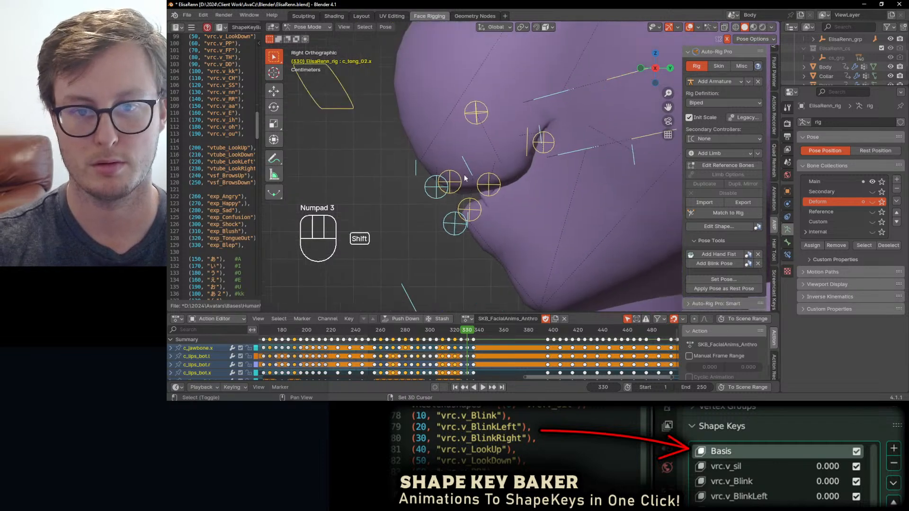
pyautogui.click(414, 167)
pyautogui.press('g')
pyautogui.press('Escape')
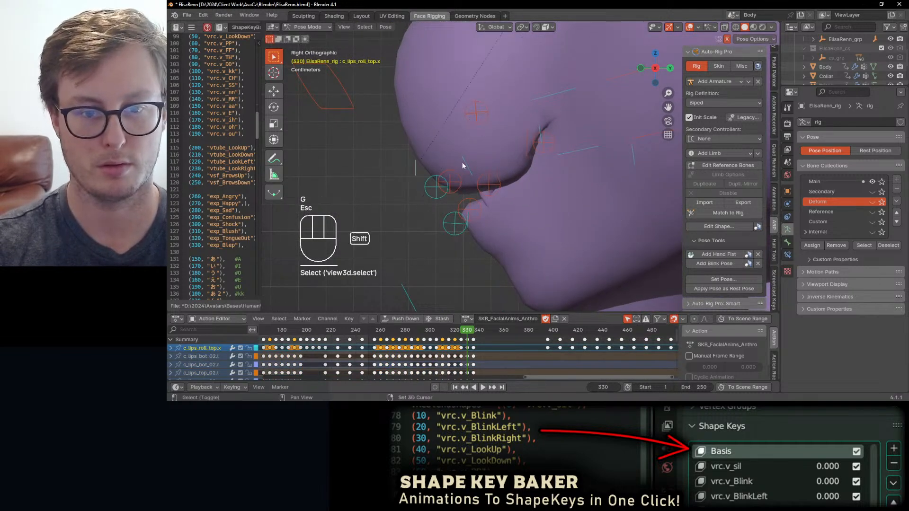
# Clear the location and rotation of the tongue controls, using wireframe shading to reach them inside the head.
pyautogui.click(527, 137)
pyautogui.keyDown('shift'); pyautogui.click(568, 150); pyautogui.keyUp('shift')
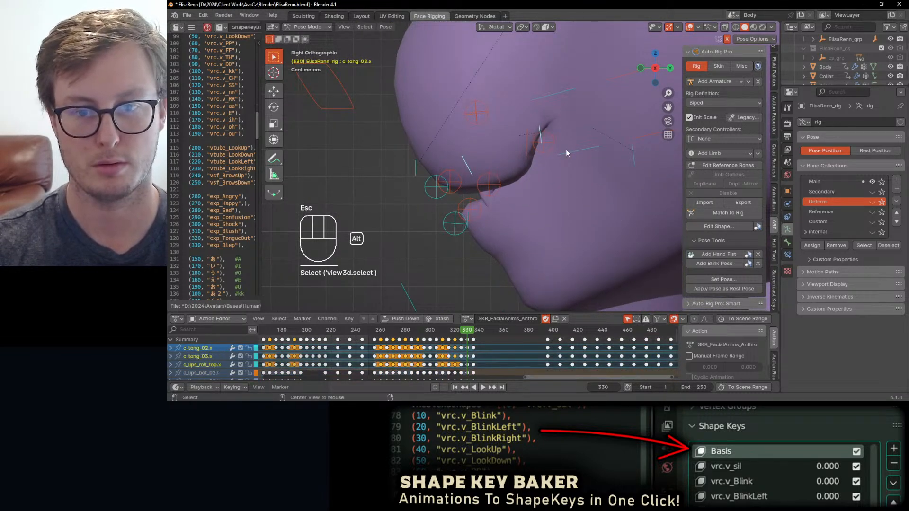
pyautogui.press('z')
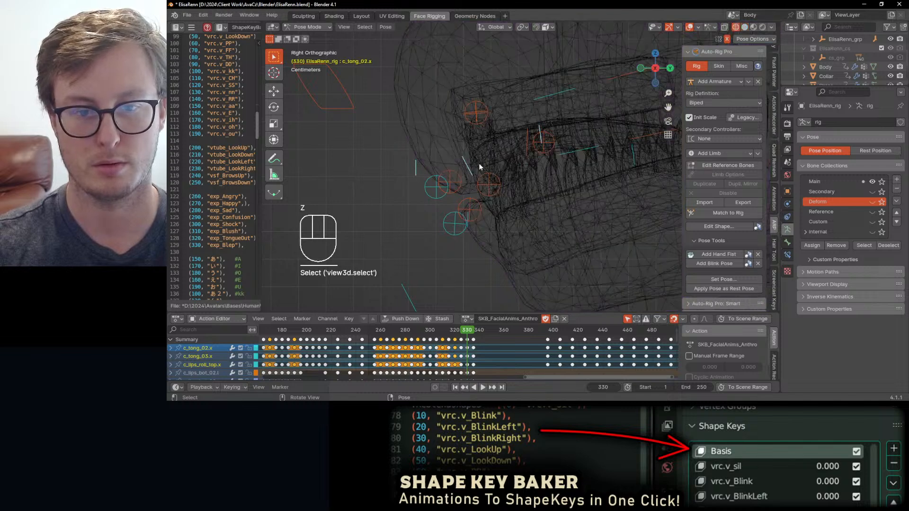
pyautogui.click(536, 129)
pyautogui.keyDown('shift'); pyautogui.click(635, 154); pyautogui.keyUp('shift')
pyautogui.hotkey('alt', 'g')
pyautogui.hotkey('alt', 'r')
# Move and rotate the tongue controls in the side view to pose the tongue forward between the lips at frame 330.
pyautogui.click(585, 160)
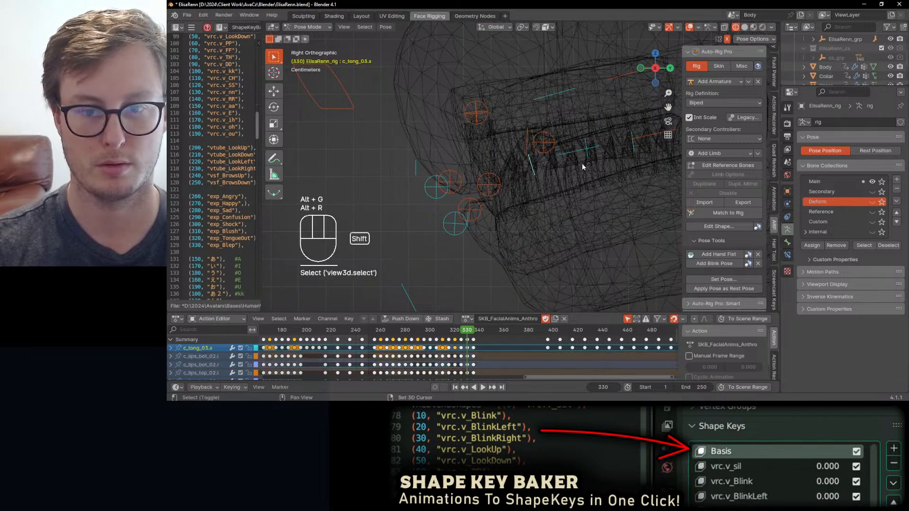
pyautogui.keyDown('shift'); pyautogui.click(584, 161); pyautogui.keyUp('shift')
pyautogui.press('g')
pyautogui.click(431, 216)
pyautogui.click(545, 150)
pyautogui.press('r')
pyautogui.click(476, 159)
pyautogui.press('g')
pyautogui.click(477, 156)
# Return to solid shading, then shift the tongue tip control along the Y axis and rotate it 7.44° about X.
pyautogui.press('z')
pyautogui.moveTo(512, 205); pyautogui.dragTo(607, 197, button='middle')
pyautogui.scroll(-4, 521, 192)
pyautogui.scroll(2, 505, 192)
pyautogui.moveTo(504, 194)
pyautogui.mouseDown(button='middle')
pyautogui.moveTo(526, 194)
pyautogui.moveTo(541, 249)
pyautogui.moveTo(495, 199)
pyautogui.mouseUp(button='middle')
pyautogui.press('g')
pyautogui.press('y')
pyautogui.click(544, 199)
pyautogui.press('r')
pyautogui.press('x')
pyautogui.click(554, 211)
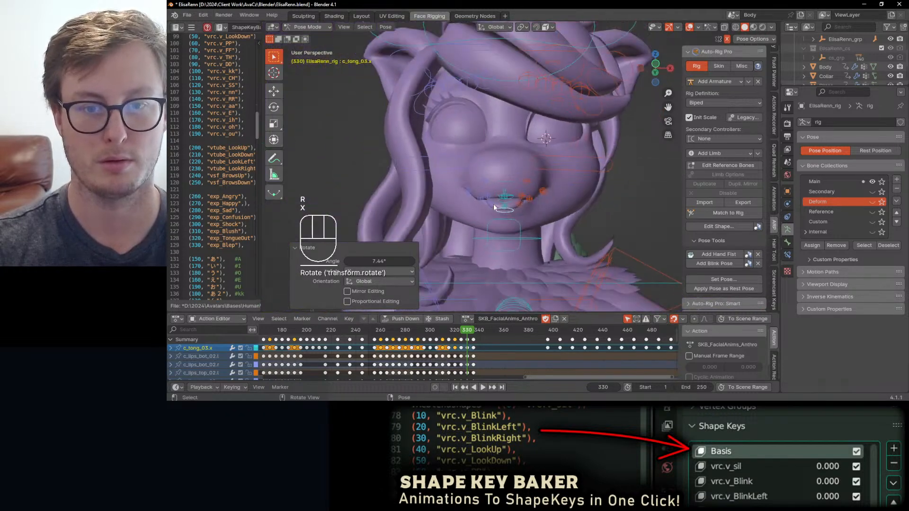
# Adjust the face and brow controls along the Z axis for the frame 330 expression.
pyautogui.click(308, 248)
pyautogui.click(448, 157)
pyautogui.press('g')
pyautogui.press('z')
pyautogui.keyDown('shift'); pyautogui.moveTo(463, 76); pyautogui.dragTo(550, 234, button='middle'); pyautogui.keyUp('shift')
pyautogui.click(492, 85)
pyautogui.press('g')
pyautogui.press('z')
pyautogui.click(490, 82)
# Reposition the full-eyebrow control and keyframe all bones at frame 330.
pyautogui.click(472, 75)
pyautogui.press('g')
pyautogui.click(473, 76)
pyautogui.press('a')
pyautogui.press('i')
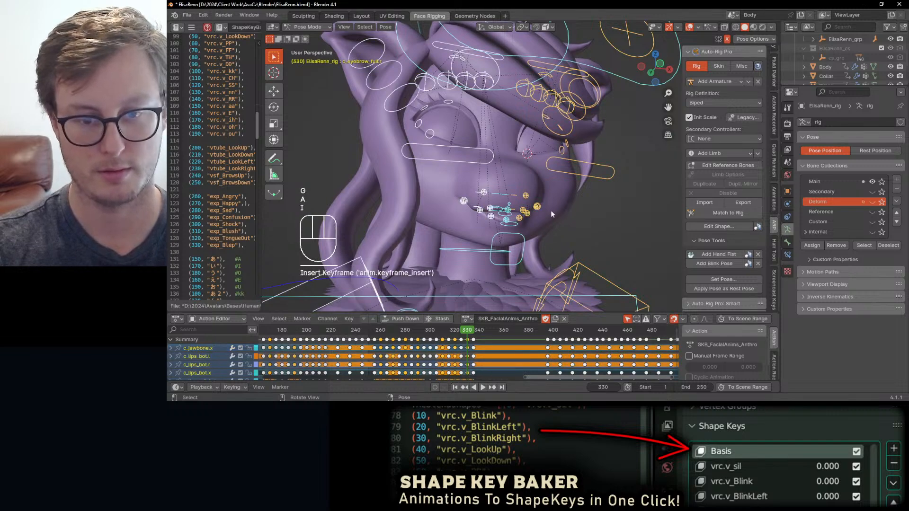
# Leave Pose mode, return the animation to frame 1 and save the file.
pyautogui.hotkey('ctrl', 'Tab')
pyautogui.scroll(-5, 521, 212)
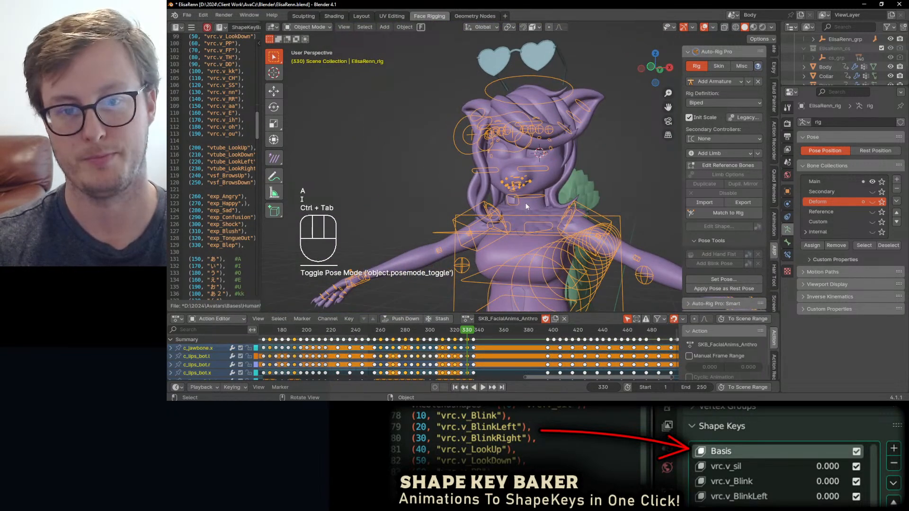
pyautogui.hotkey('shift', 'Left')
pyautogui.hotkey('ctrl', 's')
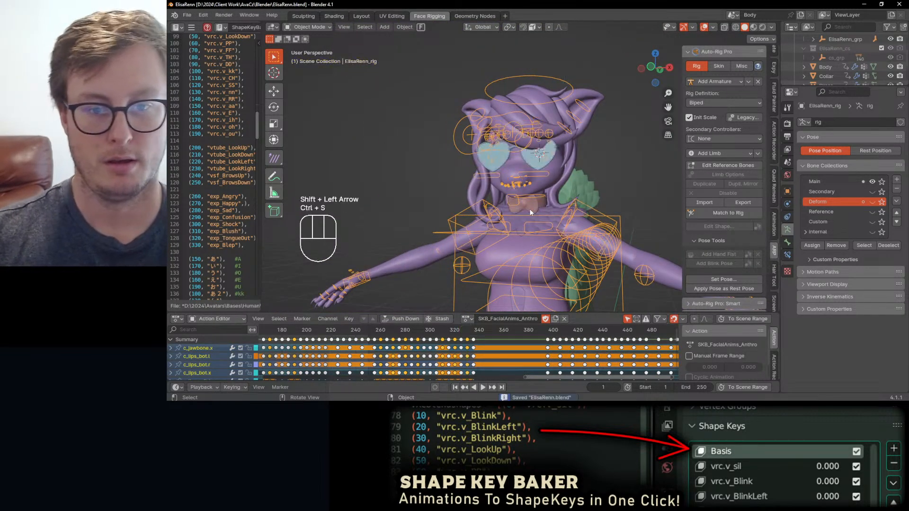
pyautogui.scroll(-3, 525, 222)
pyautogui.moveTo(522, 223); pyautogui.dragTo(533, 260, button='middle')
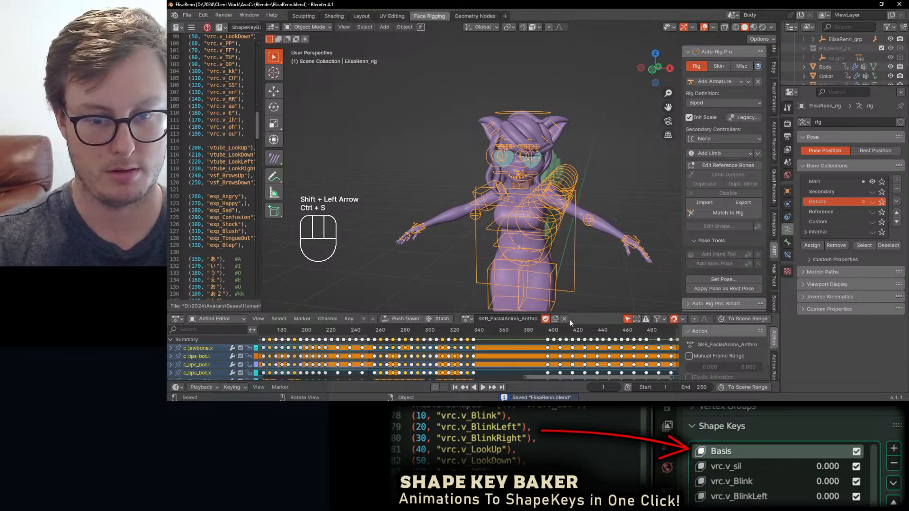
pyautogui.hotkey('ctrl', 's')
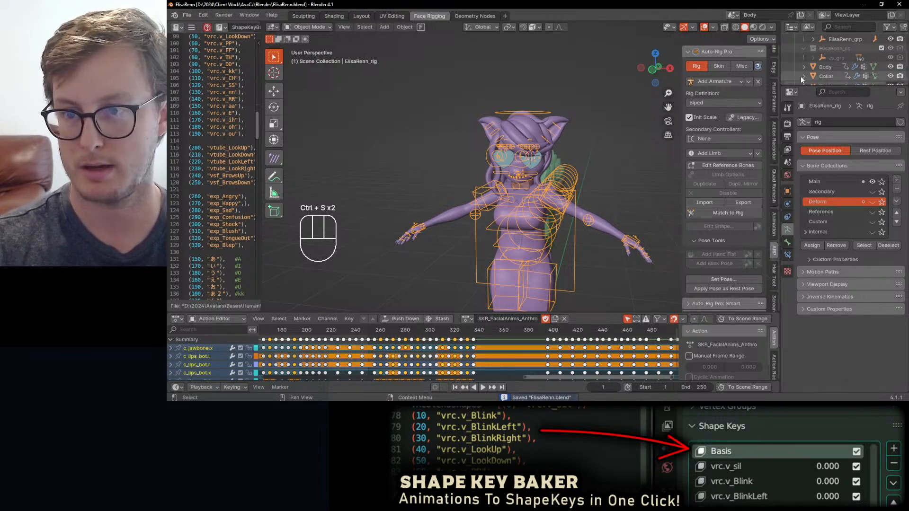
# Exclude the ElisaRenn_grp_rig collection from the view layer and delete the Dress object's keyframes.
pyautogui.moveTo(833, 86); pyautogui.dragTo(833, 153)
pyautogui.click(881, 63)
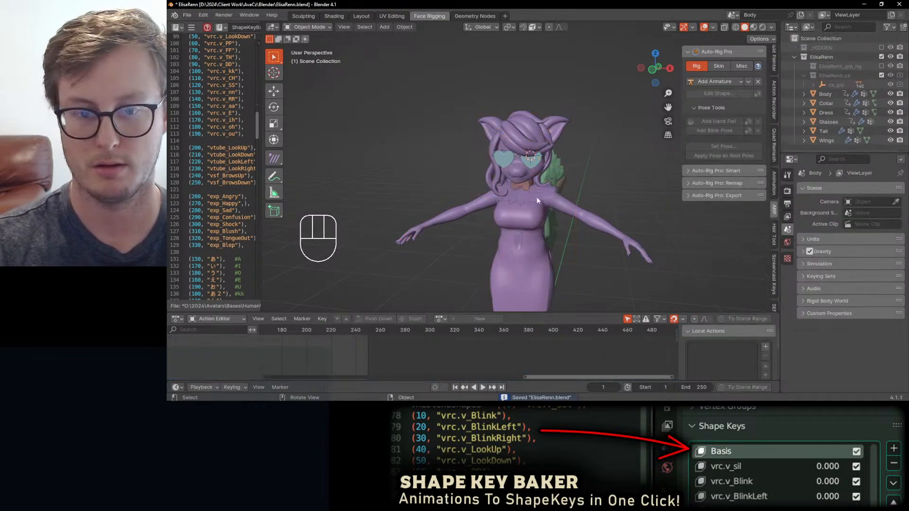
pyautogui.click(538, 238)
pyautogui.press('a')
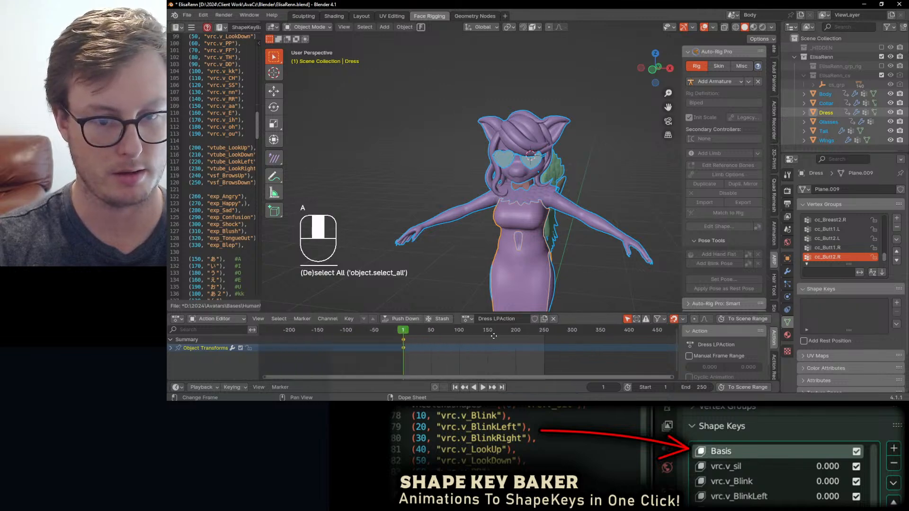
pyautogui.press('a')
pyautogui.press('x')
pyautogui.click(465, 345)
pyautogui.scroll(3, 501, 158)
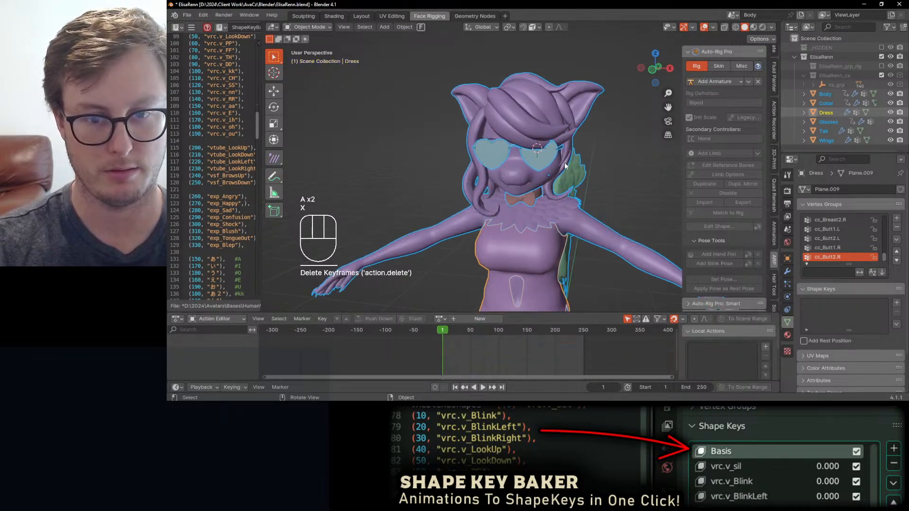
# Delete all keyframes from the Glasses object.
pyautogui.click(500, 157)
pyautogui.press('a')
pyautogui.press('x')
pyautogui.click(451, 342)
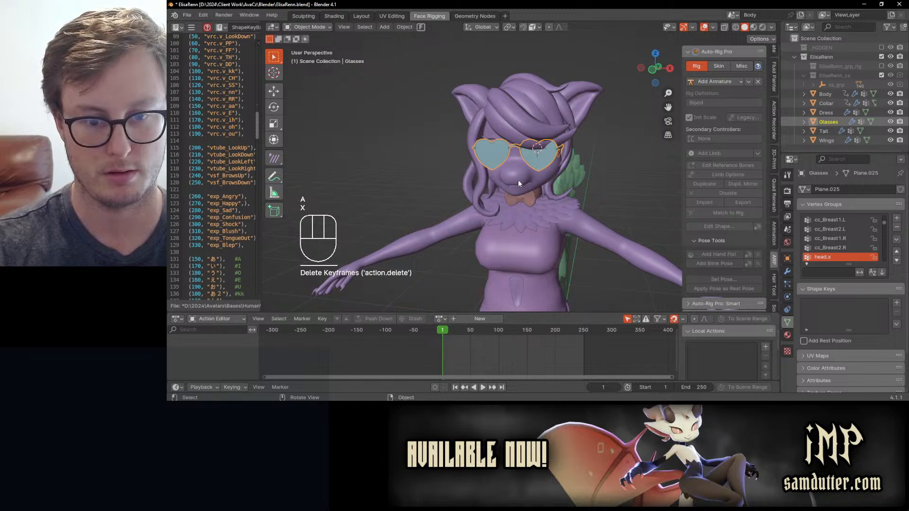
# Delete the object transform keyframes from the Body and Collar objects.
pyautogui.scroll(-4, 447, 110)
pyautogui.press('b')
pyautogui.moveTo(464, 102); pyautogui.dragTo(552, 205)
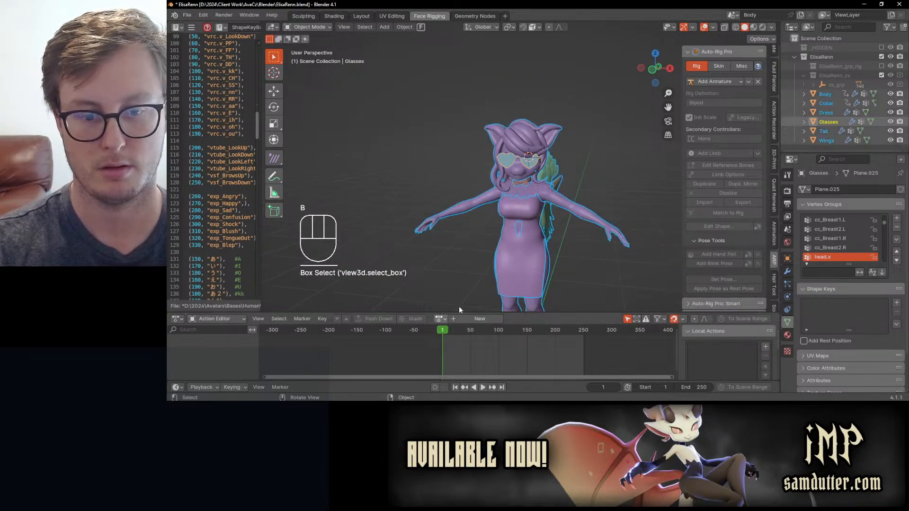
pyautogui.click(524, 167)
pyautogui.press('x')
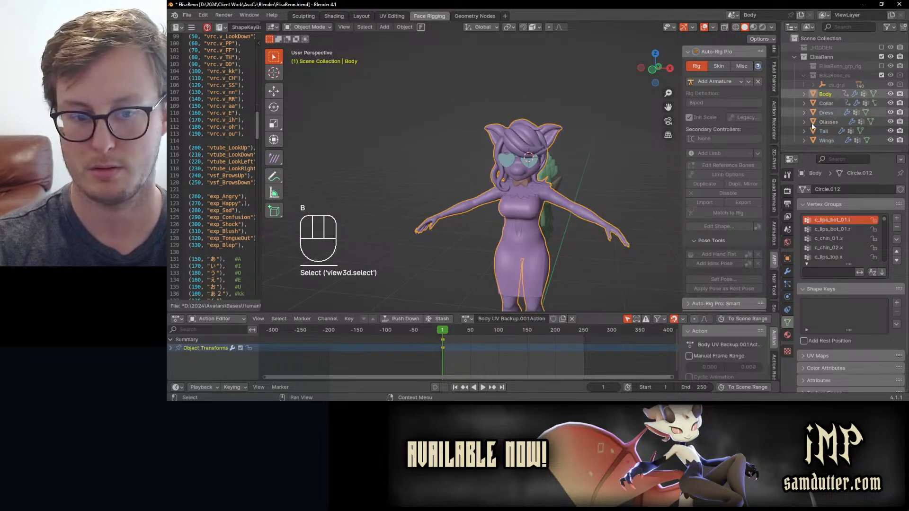
pyautogui.click(545, 342)
pyautogui.click(824, 103)
pyautogui.press('x')
pyautogui.click(566, 359)
# Check the Dress, Tail and Wings objects for leftover keyframes.
pyautogui.click(826, 113)
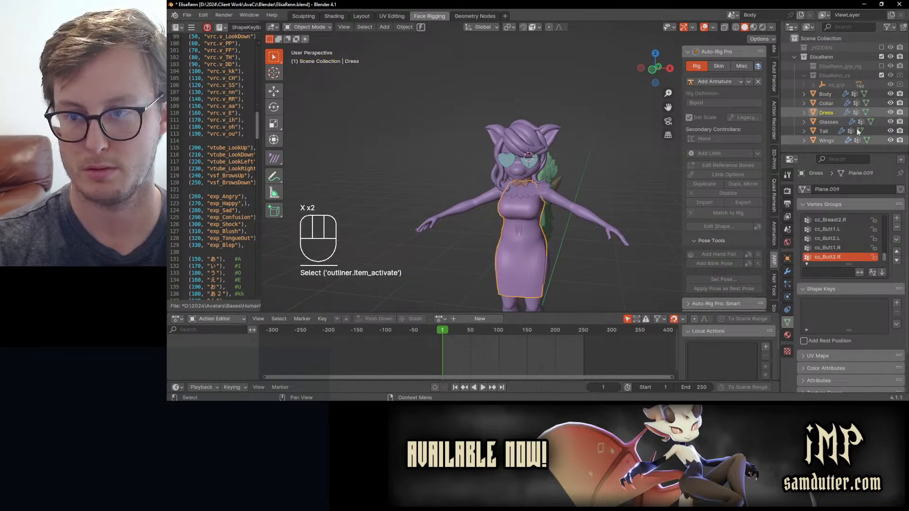
pyautogui.click(824, 131)
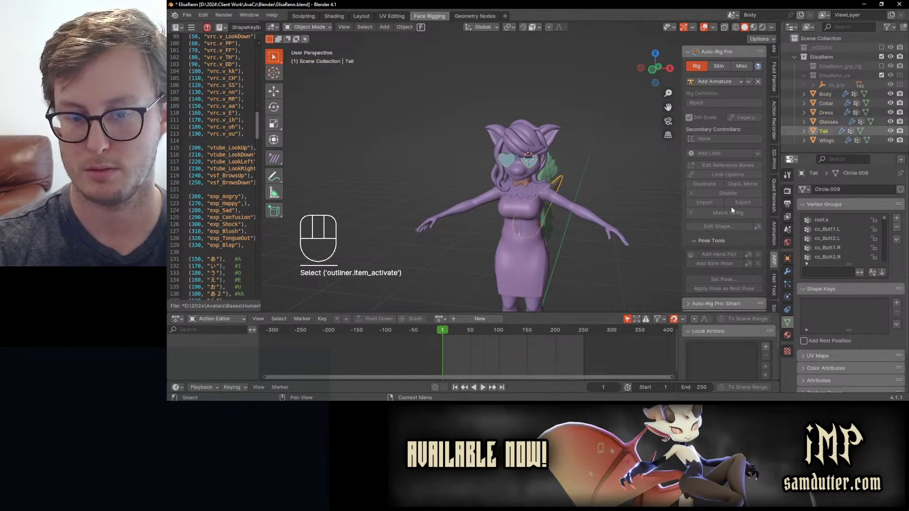
pyautogui.click(826, 141)
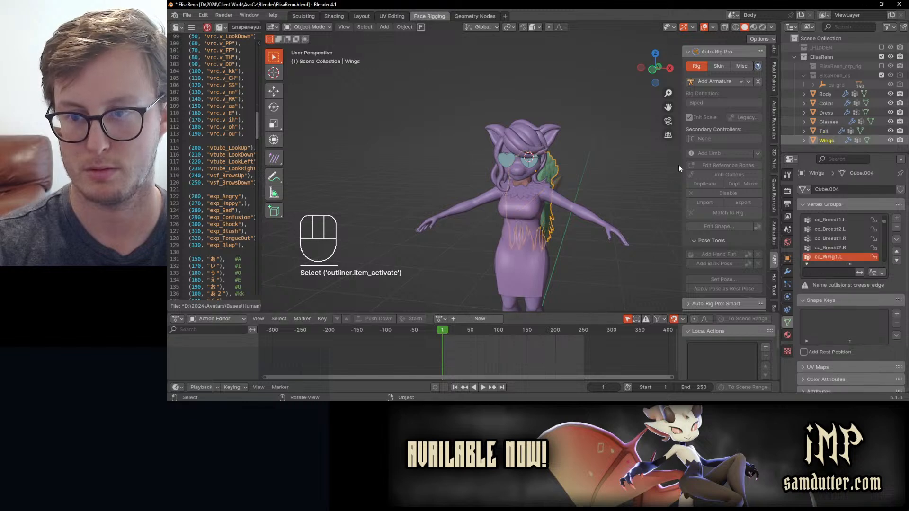
# Collapse the ElisaRenn_cs collection, re-enable the ElisaRenn_grp_rig collection and save the file.
pyautogui.click(803, 75)
pyautogui.moveTo(568, 190); pyautogui.dragTo(522, 175, button='middle')
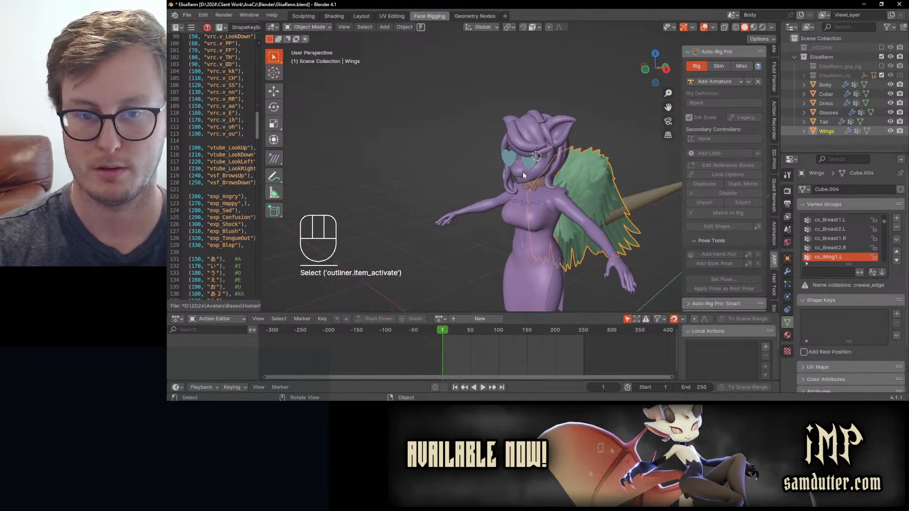
pyautogui.click(881, 66)
pyautogui.moveTo(534, 206); pyautogui.dragTo(529, 141, button='middle')
pyautogui.hotkey('ctrl', 's')
# Run the shape key baking script on the Body mesh from the first frame and save the file.
pyautogui.click(524, 124)
pyautogui.moveTo(456, 148); pyautogui.dragTo(499, 151, button='middle')
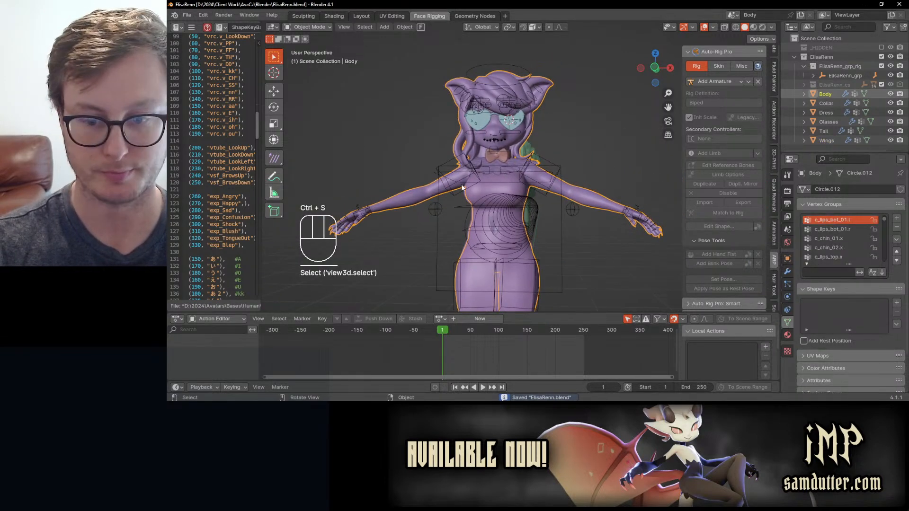
pyautogui.hotkey('shift', 'Left')
pyautogui.hotkey('ctrl', 's')
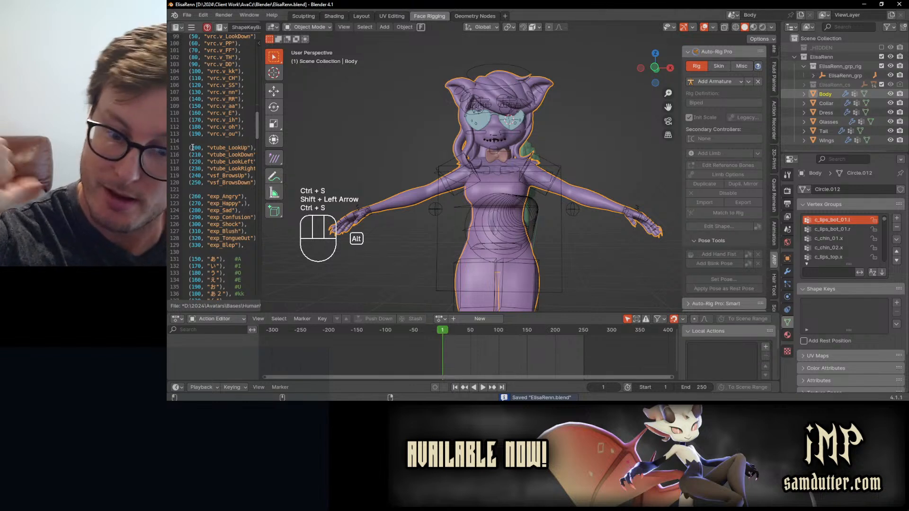
pyautogui.hotkey('alt', 'p')
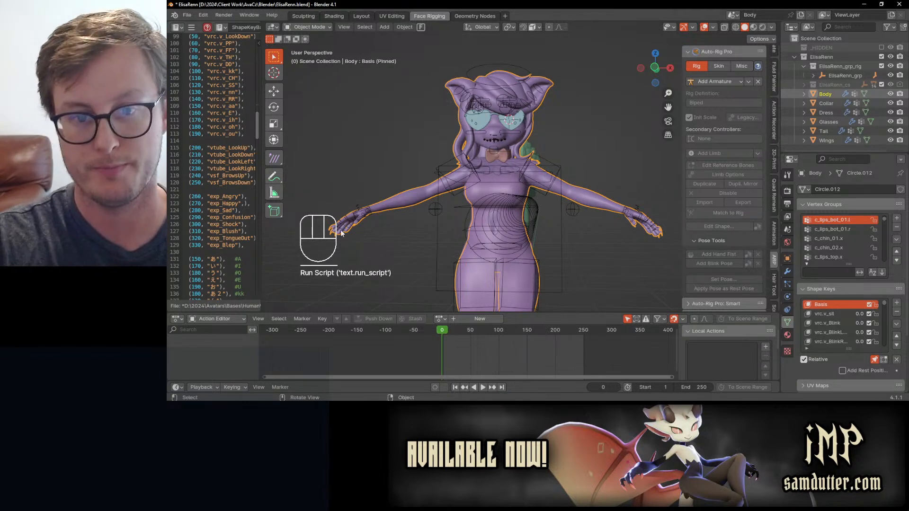
pyautogui.click(555, 134)
pyautogui.hotkey('ctrl', 's')
# Isolate the Body mesh in local view to inspect the face.
pyautogui.scroll(2, 570, 162)
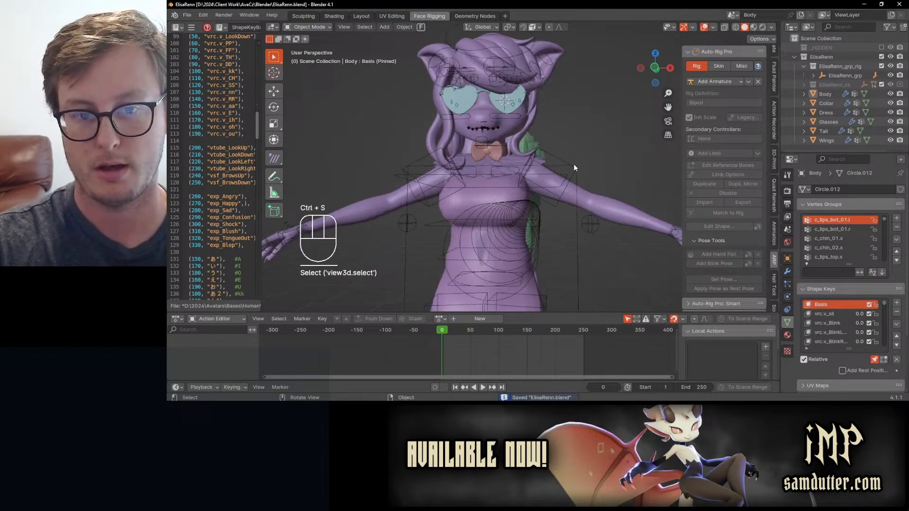
pyautogui.click(508, 132)
pyautogui.press('KP_Divide')
pyautogui.scroll(6, 508, 132)
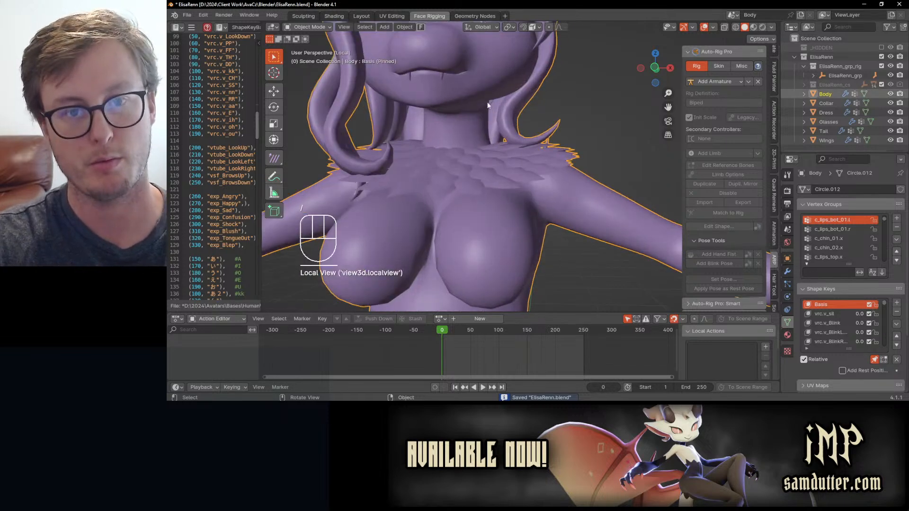
# Turn off shape key pinning on the Body mesh and set the vrc.v_aa shape key to 1.000.
pyautogui.scroll(-1, 848, 337)
pyautogui.scroll(-2, 847, 331)
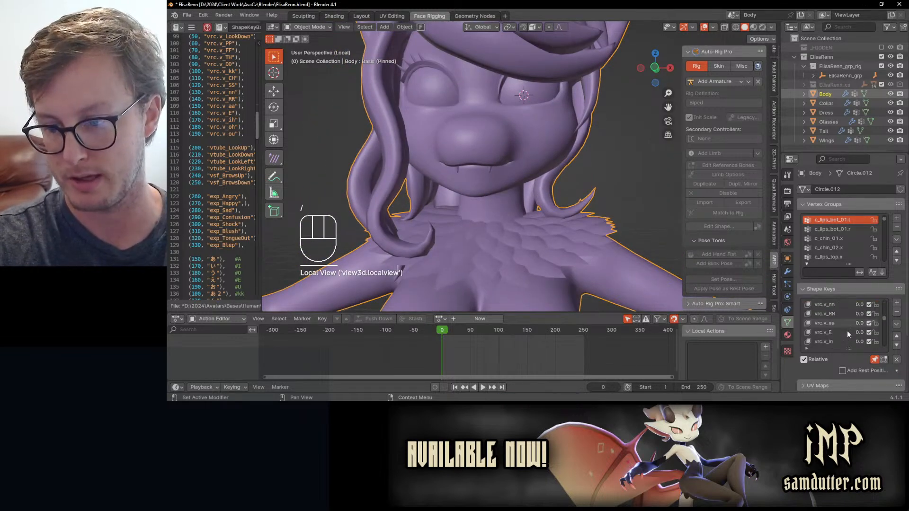
pyautogui.click(874, 360)
pyautogui.moveTo(494, 207); pyautogui.dragTo(503, 199, button='middle')
pyautogui.scroll(-6, 836, 317)
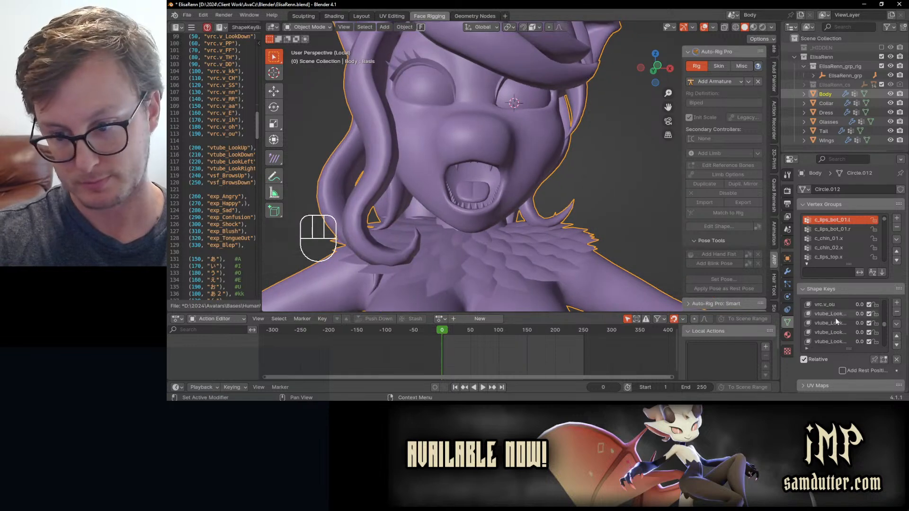
# Widen the properties editor and lengthen the shape key list so full names and more entries fit.
pyautogui.moveTo(777, 326); pyautogui.dragTo(718, 326)
pyautogui.scroll(-5, 800, 333)
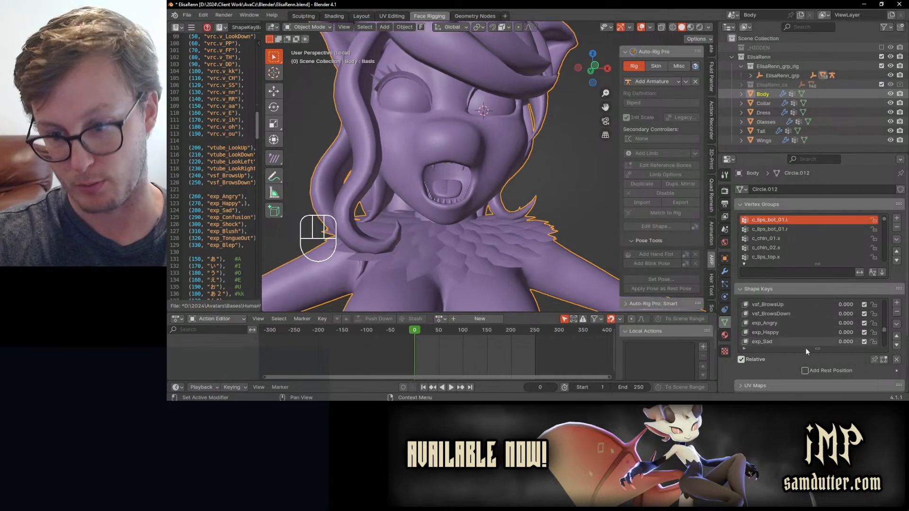
pyautogui.moveTo(814, 348); pyautogui.dragTo(817, 379)
pyautogui.scroll(6, 830, 340)
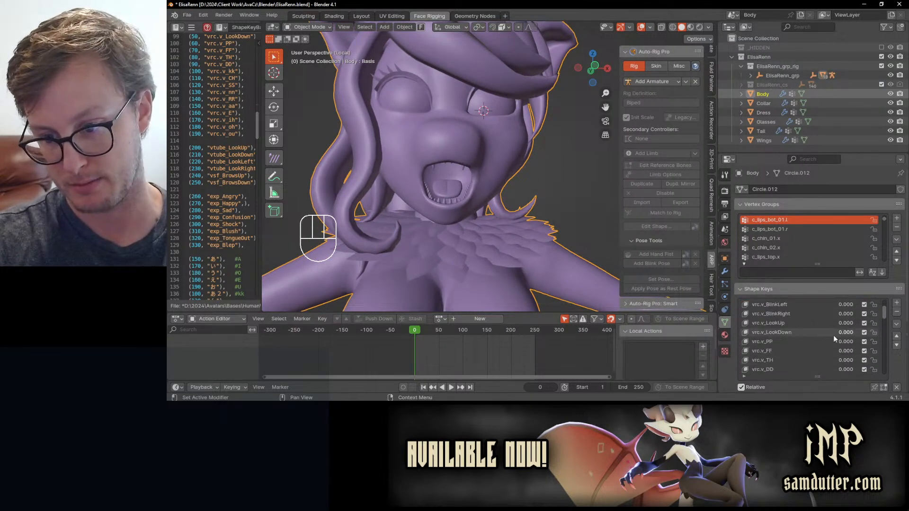
pyautogui.scroll(-10, 829, 343)
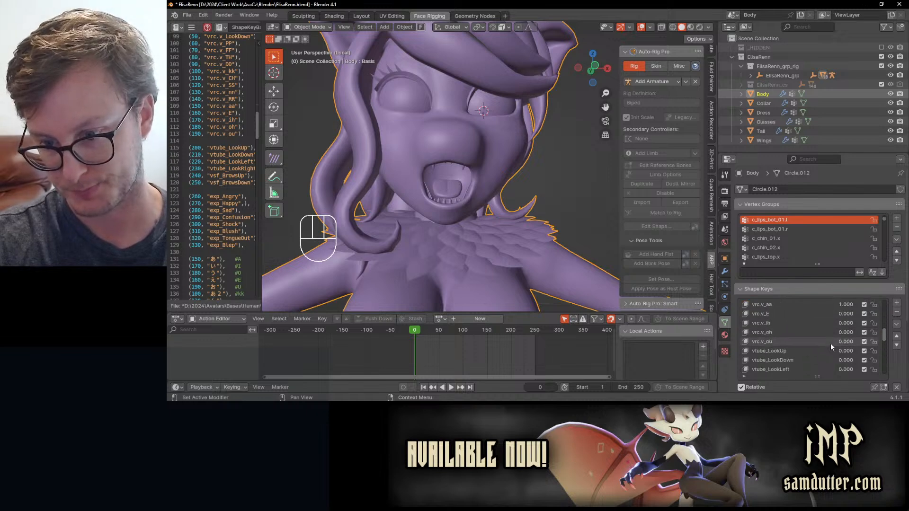
# Compare the exp_Sad shape key at 0.000 and 1.000 on the open mouth, leaving it at 1.000.
pyautogui.moveTo(838, 342); pyautogui.dragTo(861, 359)
pyautogui.scroll(5, 416, 233)
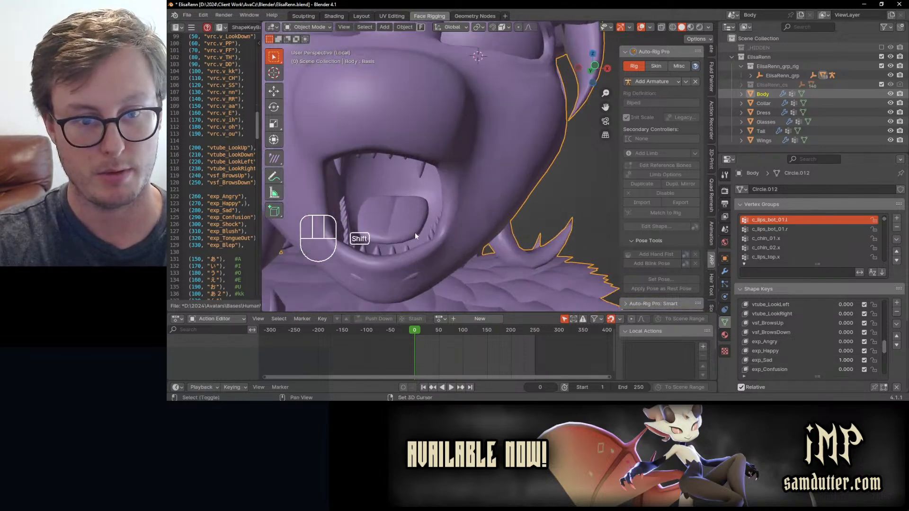
pyautogui.moveTo(487, 211); pyautogui.dragTo(523, 188, button='middle')
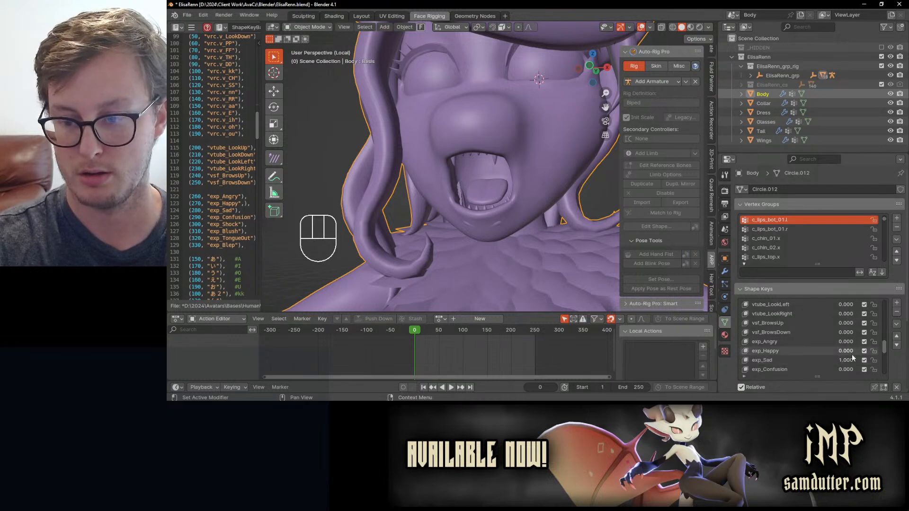
pyautogui.moveTo(851, 362); pyautogui.dragTo(836, 369)
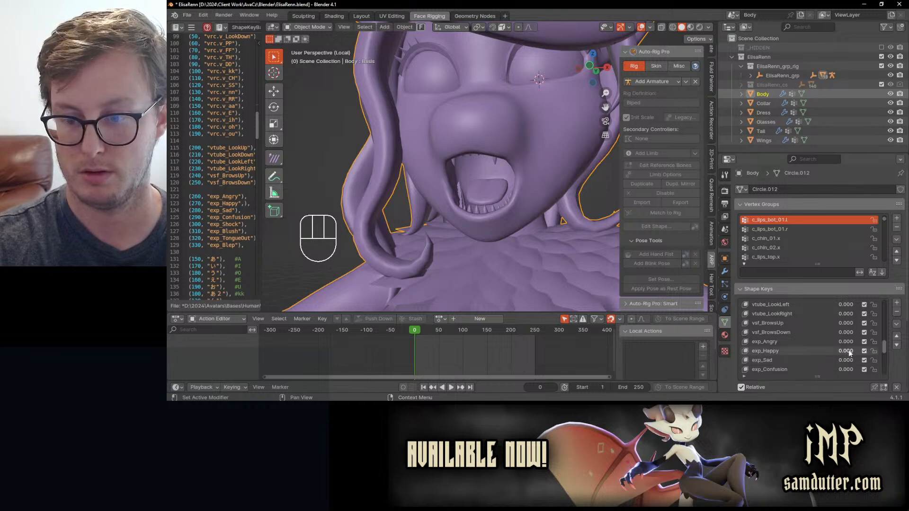
pyautogui.moveTo(845, 360); pyautogui.dragTo(866, 360)
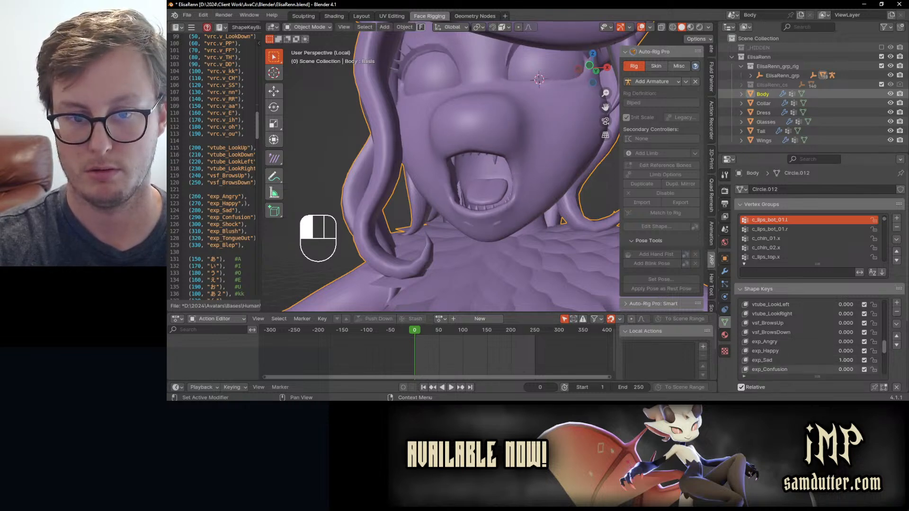
# Make Basis the active shape key and enter Edit Mode on the Body in a right-side wireframe view.
pyautogui.scroll(10, 797, 342)
pyautogui.click(761, 305)
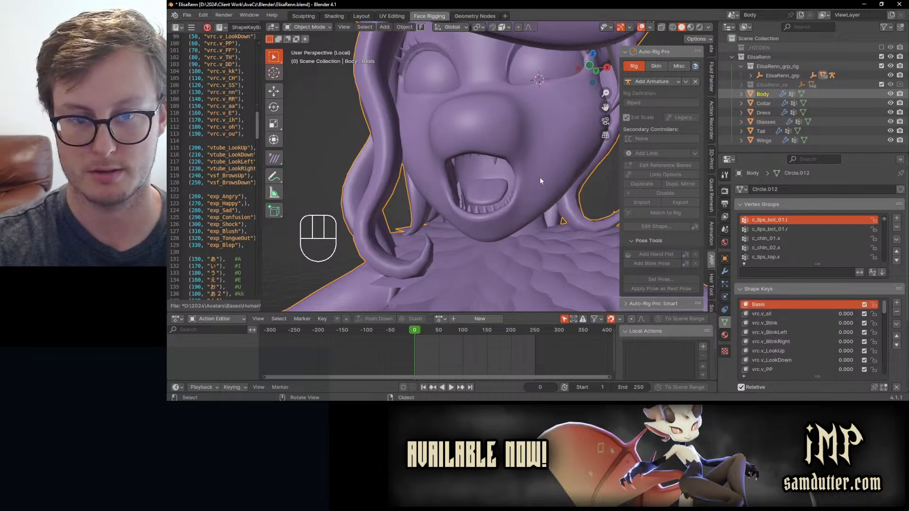
pyautogui.press('Tab')
pyautogui.press('KP_3')
pyautogui.press('z')
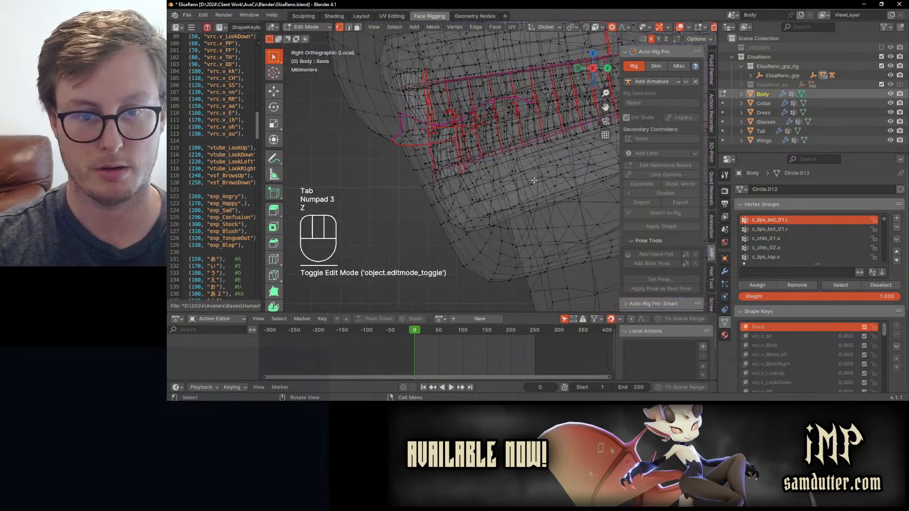
# Select the lower edge loop of the mouth interior and move it back along Y with Sharp proportional falloff.
pyautogui.scroll(5, 534, 180)
pyautogui.click(389, 212)
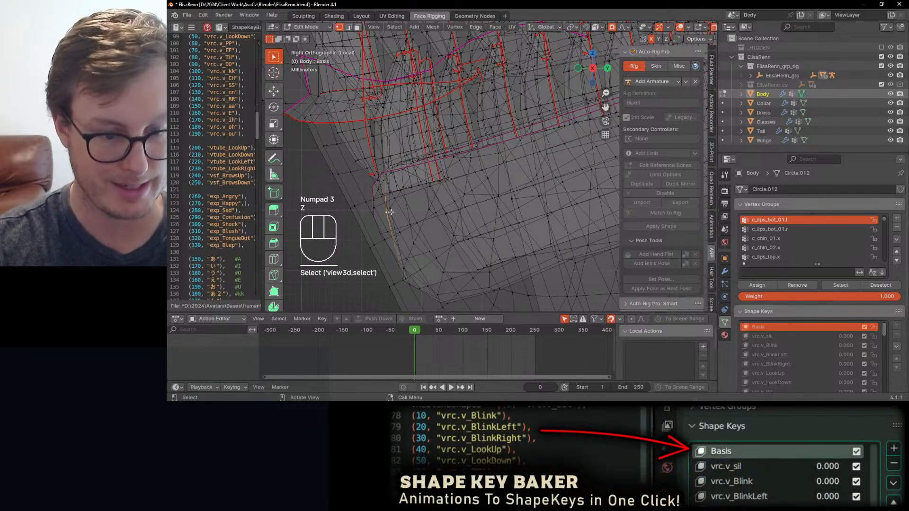
pyautogui.scroll(3, 489, 265)
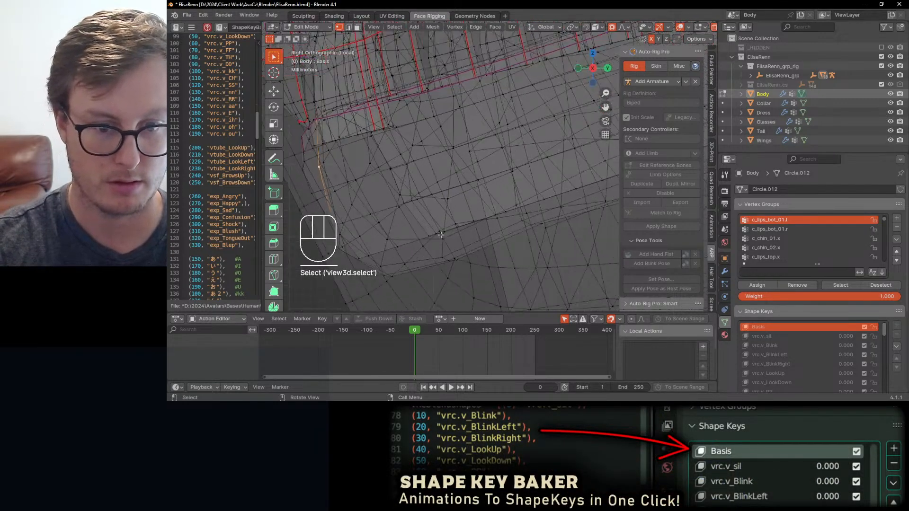
pyautogui.keyDown('alt'); pyautogui.click(385, 260); pyautogui.keyUp('alt')
pyautogui.scroll(-4, 426, 242)
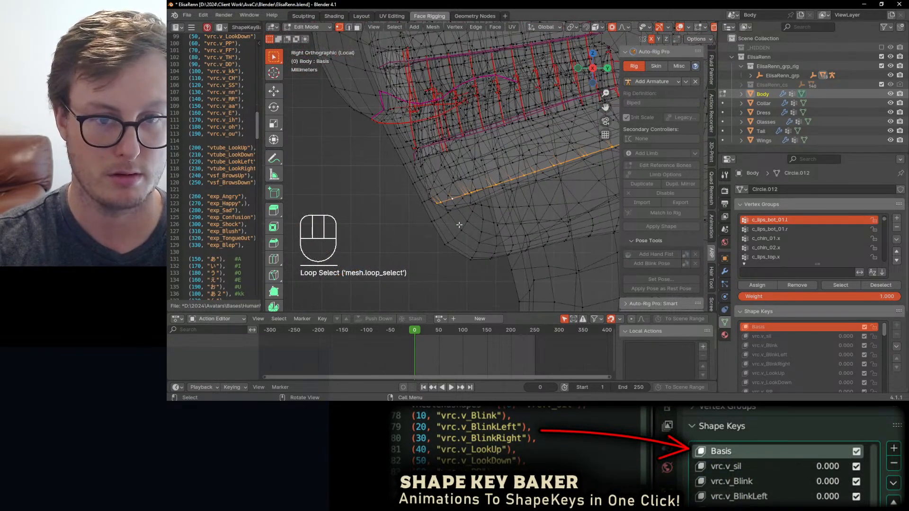
pyautogui.click(624, 27)
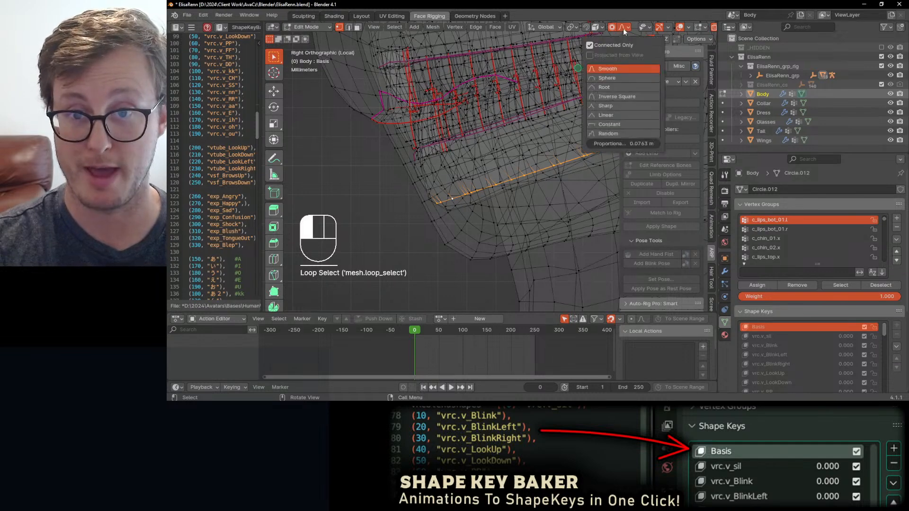
pyautogui.click(605, 106)
pyautogui.press('g')
pyautogui.press('y')
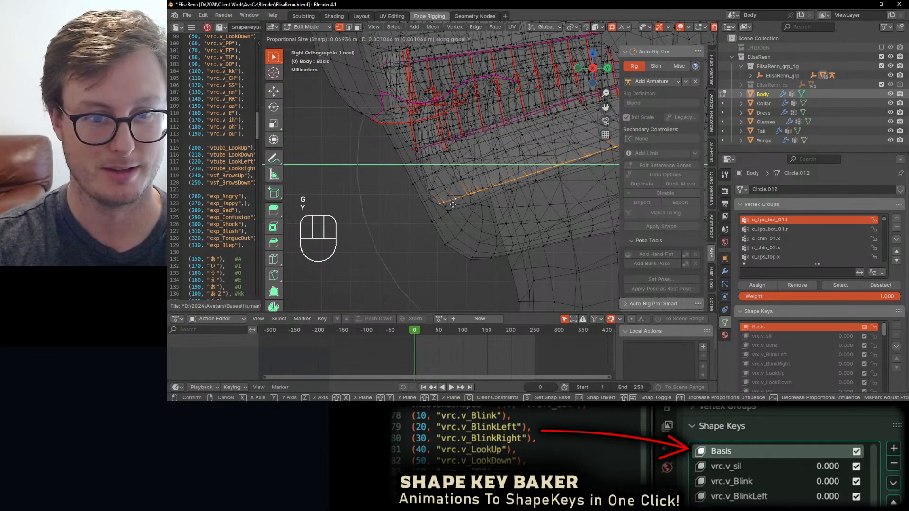
pyautogui.click(456, 202)
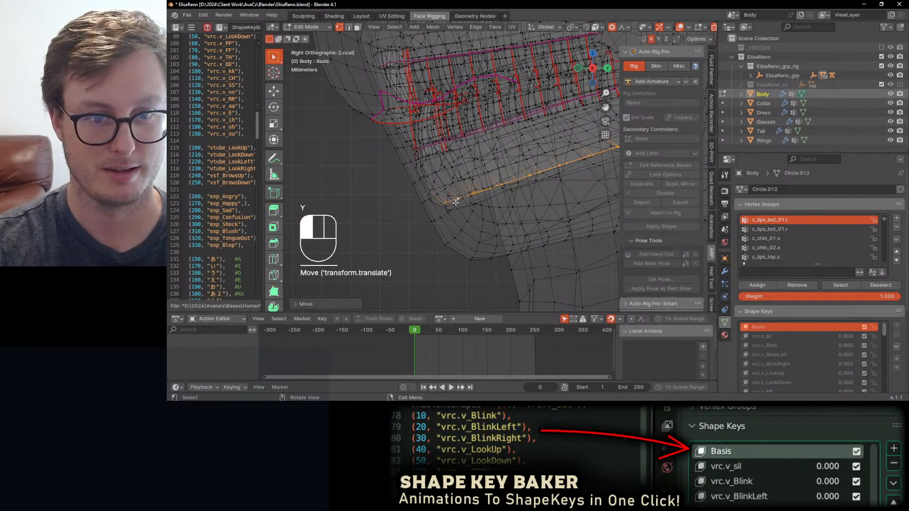
# Nudge the front vertex below the lower gum and shift the mouth interior's lower edge loop farther from the chin surface.
pyautogui.click(420, 167)
pyautogui.press('g')
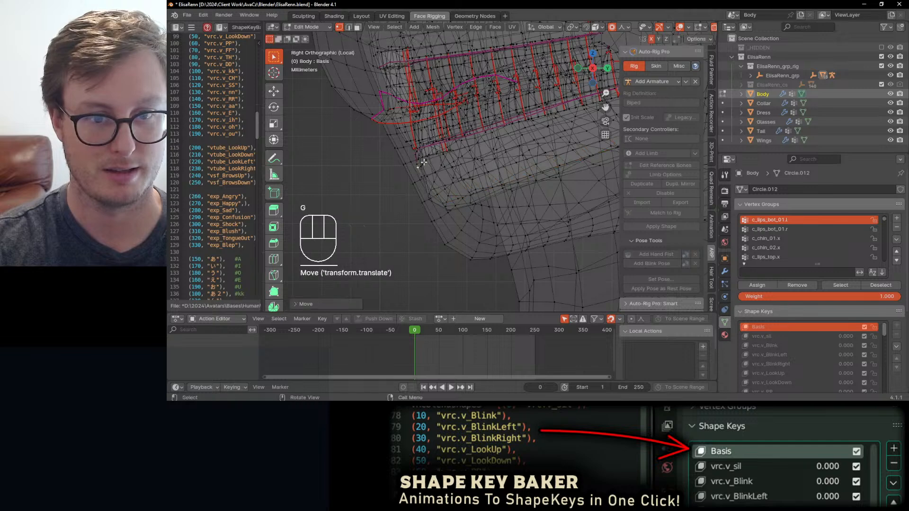
pyautogui.click(455, 211)
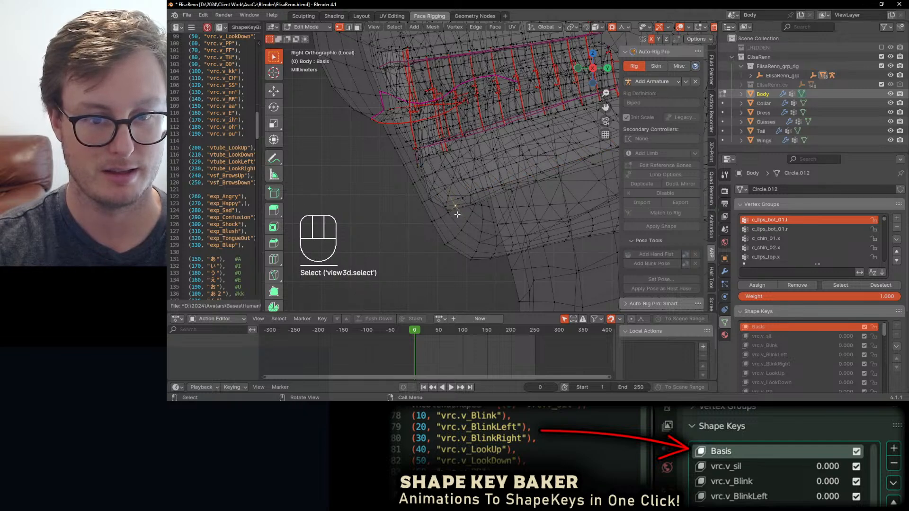
pyautogui.scroll(3, 461, 237)
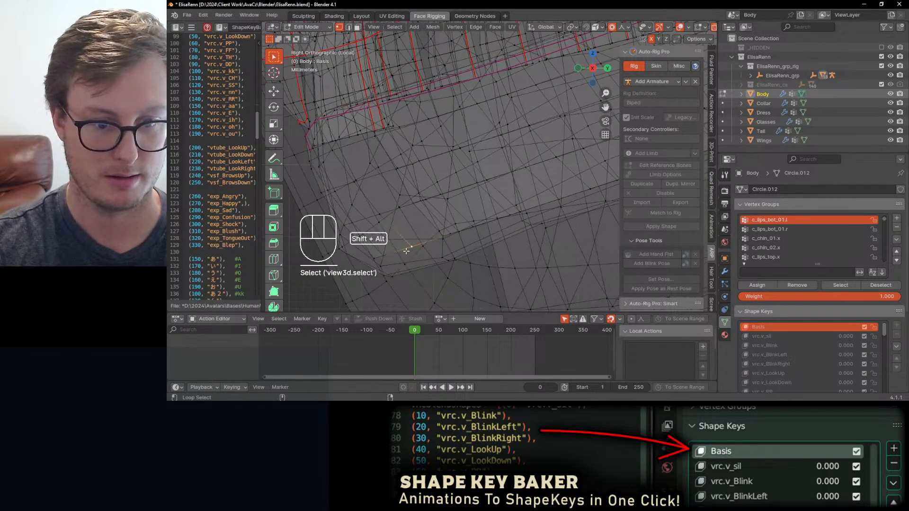
pyautogui.scroll(-3, 411, 244)
pyautogui.keyDown('alt'); pyautogui.click(427, 226); pyautogui.keyUp('alt')
pyautogui.press('g')
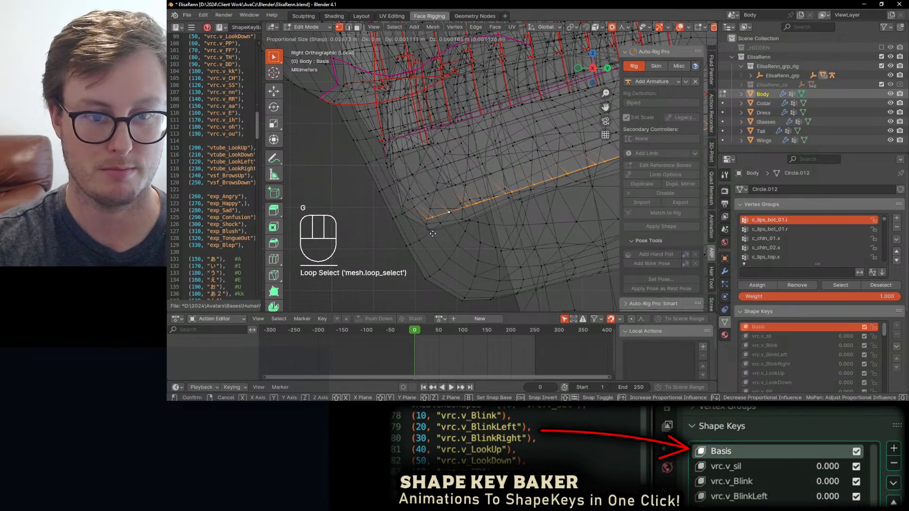
pyautogui.click(434, 233)
pyautogui.click(388, 170)
pyautogui.press('g')
pyautogui.click(391, 170)
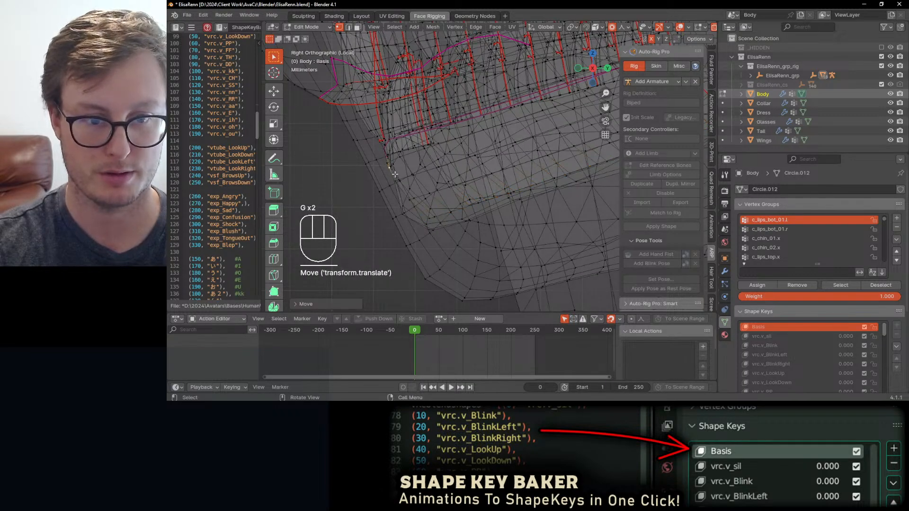
# Return to Object Mode with solid shading, check the open mouth and save the file.
pyautogui.press('Tab')
pyautogui.scroll(-6, 429, 187)
pyautogui.moveTo(429, 186); pyautogui.dragTo(452, 196, button='middle')
pyautogui.press('z')
pyautogui.moveTo(502, 184); pyautogui.dragTo(535, 175, button='middle')
pyautogui.scroll(-2, 473, 191)
pyautogui.moveTo(473, 191)
pyautogui.mouseDown(button='middle')
pyautogui.moveTo(545, 232)
pyautogui.moveTo(513, 174)
pyautogui.mouseUp(button='middle')
pyautogui.scroll(-5, 544, 228)
pyautogui.hotkey('ctrl', 's')
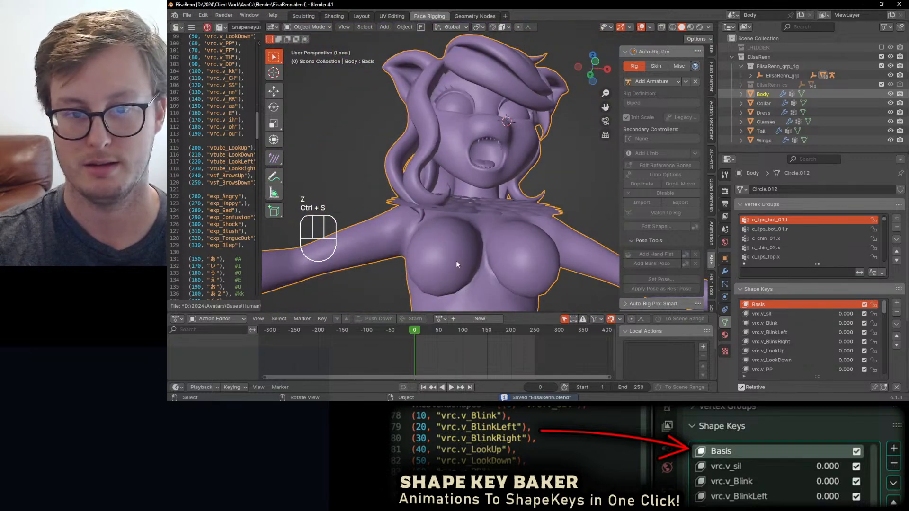
# Reset the exp_Sad shape key to 0.000, check the chin from the side and save the file.
pyautogui.scroll(2, 472, 268)
pyautogui.scroll(-10, 823, 344)
pyautogui.scroll(-2, 825, 343)
pyautogui.moveTo(839, 322)
pyautogui.mouseDown()
pyautogui.moveTo(856, 321)
pyautogui.moveTo(840, 323)
pyautogui.mouseUp()
pyautogui.scroll(5, 495, 182)
pyautogui.moveTo(495, 187); pyautogui.dragTo(465, 218, button='middle')
pyautogui.hotkey('ctrl', 's')
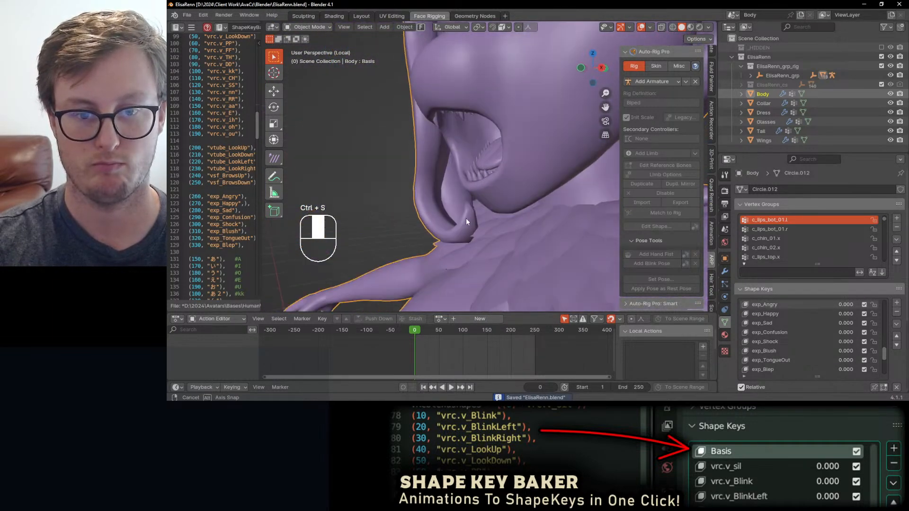
# Enter Edit Mode on the Body and frame the chin in a right-side wireframe view.
pyautogui.scroll(2, 465, 217)
pyautogui.press('KP_3')
pyautogui.press('Tab')
pyautogui.press('z')
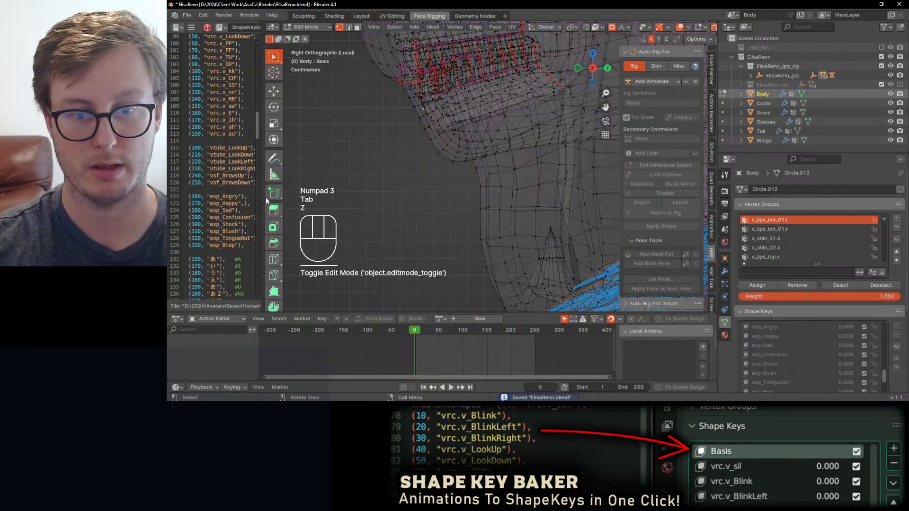
pyautogui.keyDown('shift'); pyautogui.moveTo(371, 170); pyautogui.dragTo(397, 258, button='middle'); pyautogui.keyUp('shift')
pyautogui.scroll(3, 417, 232)
pyautogui.scroll(2, 461, 184)
pyautogui.keyDown('shift'); pyautogui.moveTo(460, 203); pyautogui.dragTo(448, 161, button='middle'); pyautogui.keyUp('shift')
# Push two outer chin vertices slightly forward along Y using Smooth proportional falloff.
pyautogui.click(396, 212)
pyautogui.scroll(-3, 407, 199)
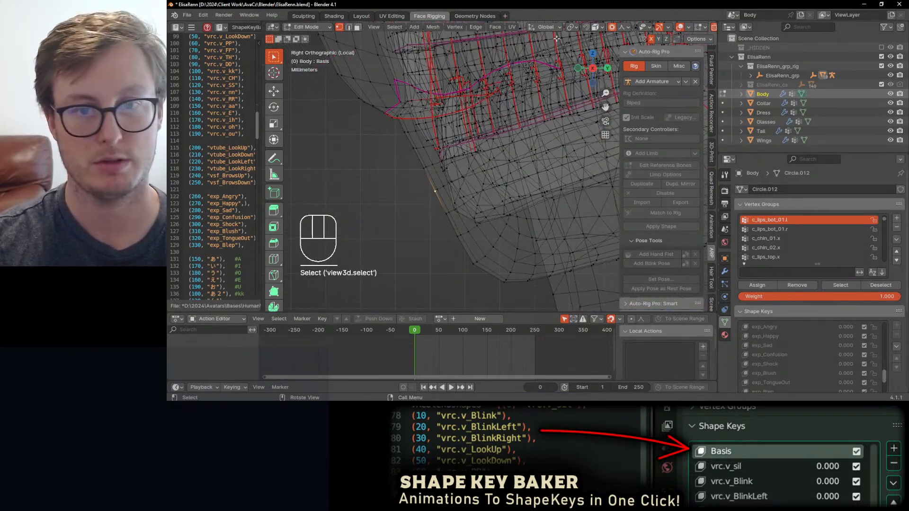
pyautogui.click(625, 27)
pyautogui.click(619, 69)
pyautogui.press('g')
pyautogui.press('y')
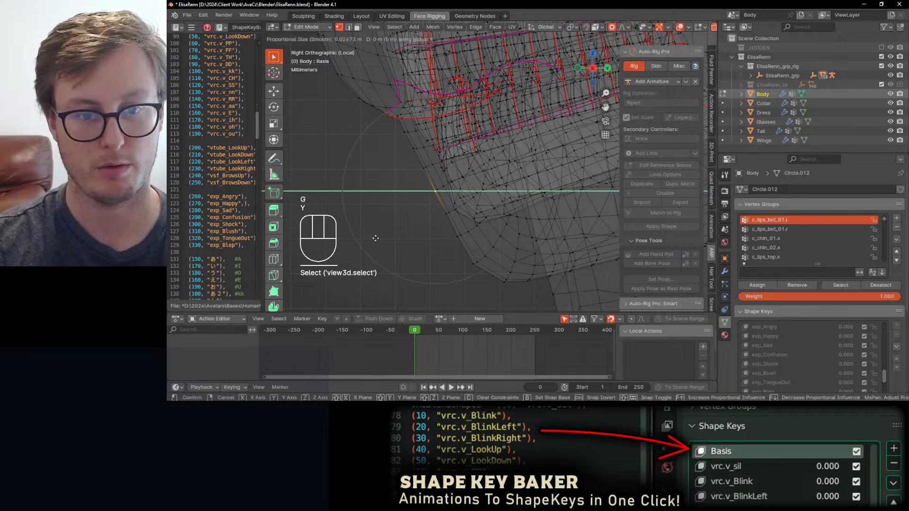
pyautogui.click(369, 239)
pyautogui.click(444, 233)
pyautogui.press('g')
pyautogui.press('y')
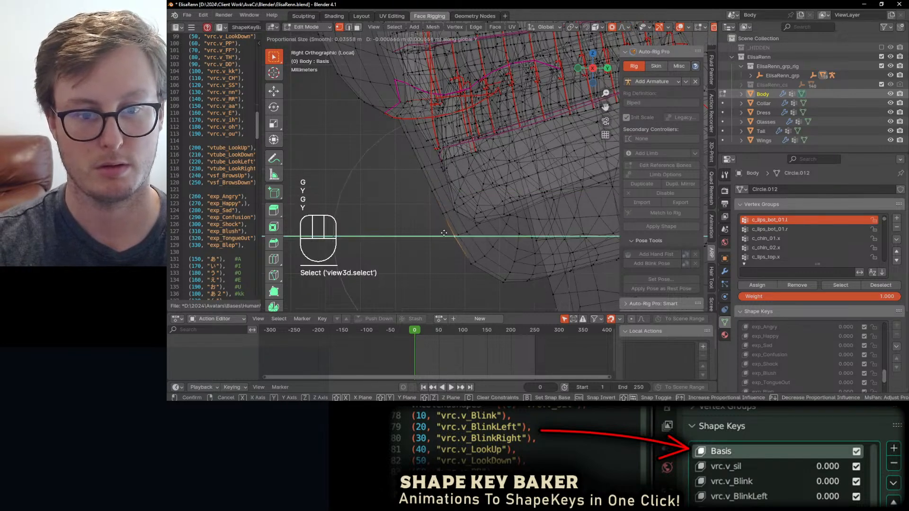
pyautogui.click(444, 233)
# Save the file from solid-shaded Object Mode and set the exp_Sad shape key to 1.000.
pyautogui.press('Tab')
pyautogui.scroll(-3, 463, 228)
pyautogui.press('z')
pyautogui.moveTo(506, 221)
pyautogui.mouseDown(button='middle')
pyautogui.moveTo(555, 205)
pyautogui.moveTo(580, 179)
pyautogui.mouseUp(button='middle')
pyautogui.moveTo(580, 180)
pyautogui.keyDown('shift'); pyautogui.mouseDown(button='middle')
pyautogui.moveTo(523, 194)
pyautogui.moveTo(504, 233)
pyautogui.mouseUp(button='middle'); pyautogui.keyUp('shift')
pyautogui.hotkey('ctrl', 's')
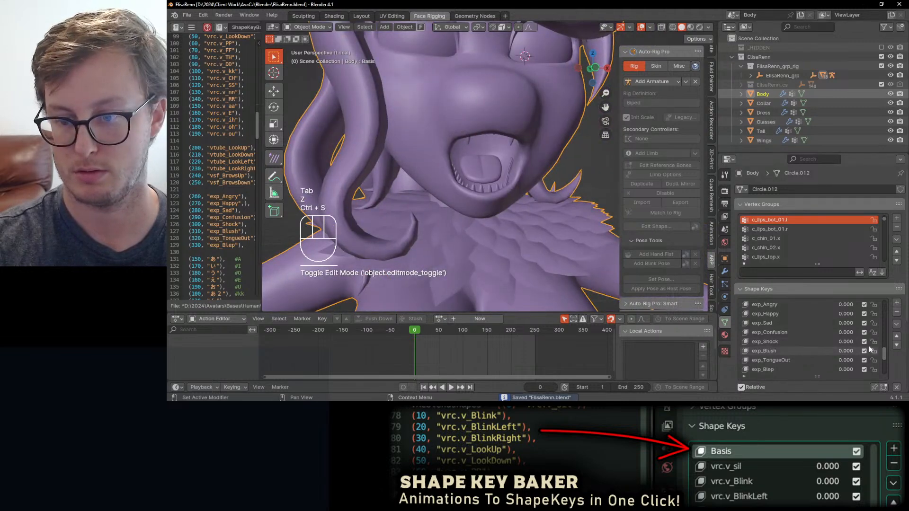
pyautogui.moveTo(844, 322); pyautogui.dragTo(866, 322)
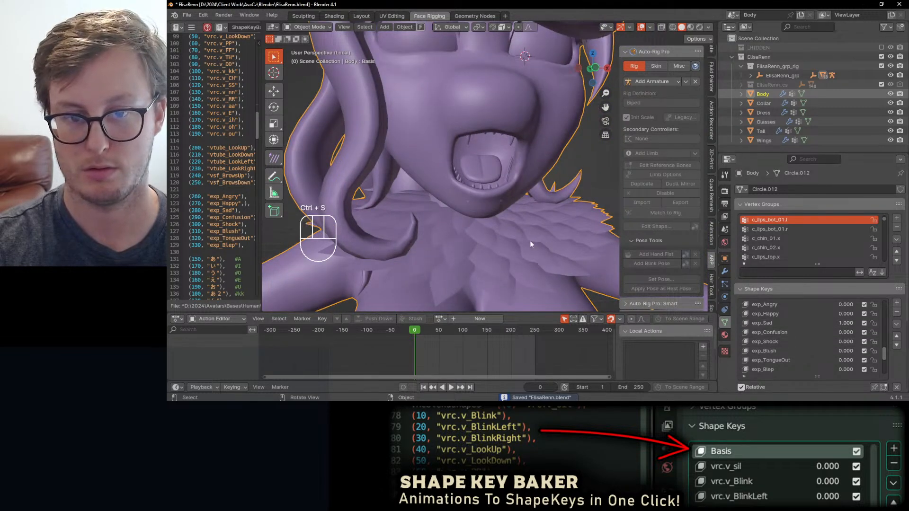
# Try to move the selected chin vertex forward along Y in Edit Mode with proportional editing, and undo the move.
pyautogui.press('Tab')
pyautogui.moveTo(529, 240); pyautogui.dragTo(440, 217, button='middle')
pyautogui.press('g')
pyautogui.press('y')
pyautogui.scroll(-2, 439, 217)
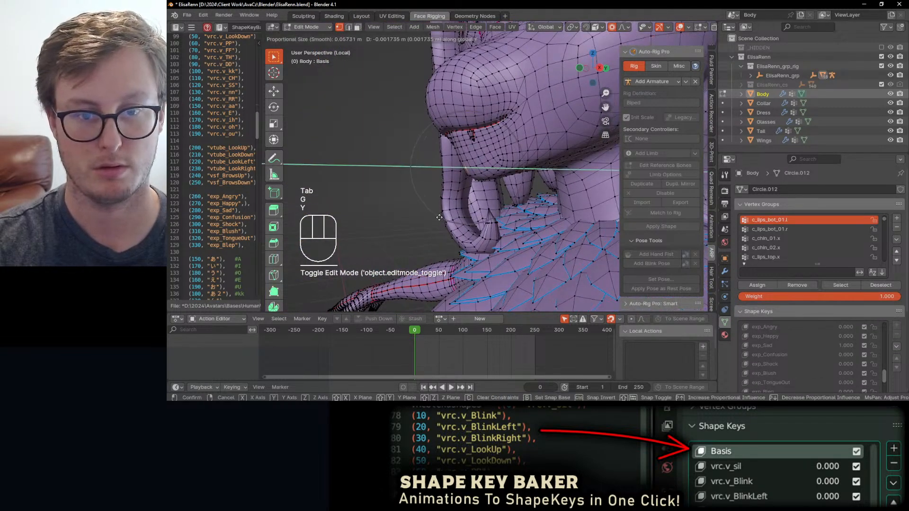
pyautogui.click(439, 217)
pyautogui.hotkey('ctrl', 'z')
# Select a chin vertex near the lower lip and reshape the chin with proportional moves along Y and X.
pyautogui.click(489, 162)
pyautogui.moveTo(488, 163); pyautogui.dragTo(539, 200, button='middle')
pyautogui.scroll(3, 450, 187)
pyautogui.press('g')
pyautogui.press('y')
pyautogui.click(449, 187)
pyautogui.press('g')
pyautogui.press('x')
pyautogui.click(502, 179)
# Return to Object Mode and reset the exp_Sad shape key to 0.000.
pyautogui.press('Tab')
pyautogui.scroll(-4, 502, 179)
pyautogui.scroll(3, 541, 178)
pyautogui.scroll(-5, 538, 200)
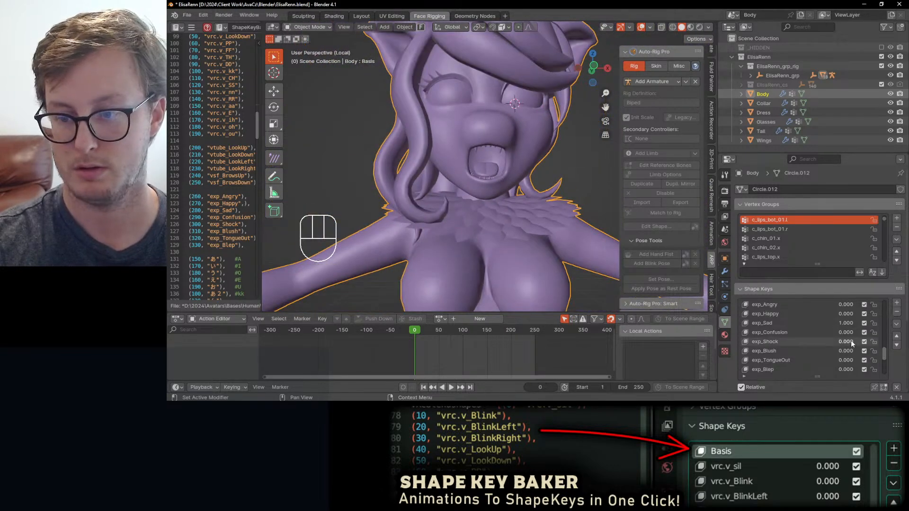
pyautogui.moveTo(847, 323); pyautogui.dragTo(832, 323)
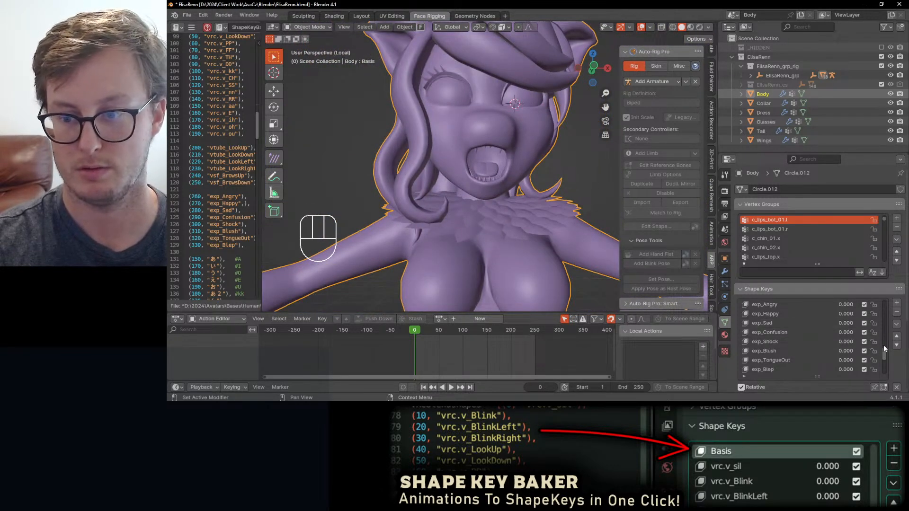
pyautogui.scroll(10, 881, 344)
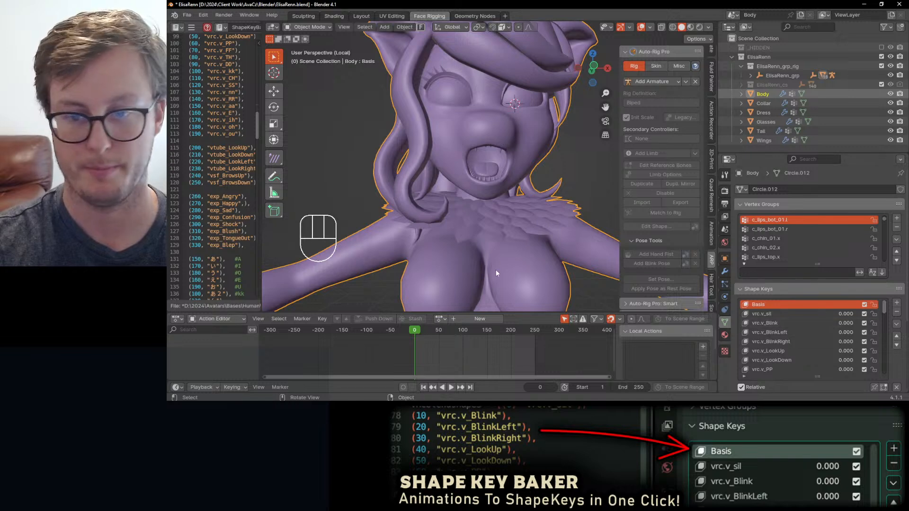
pyautogui.scroll(-12, 829, 342)
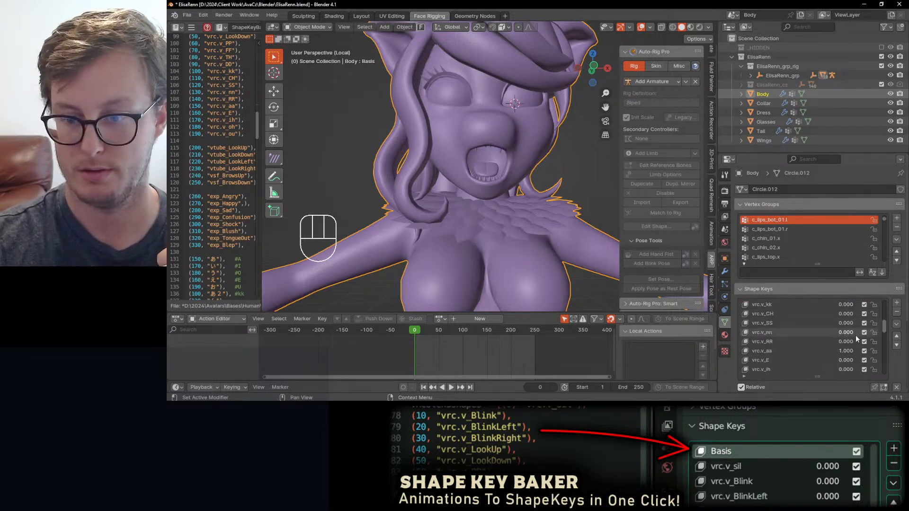
# Reset the vrc.v_aa shape key to 0.000, leave local view, and save the file.
pyautogui.moveTo(848, 351); pyautogui.dragTo(829, 351)
pyautogui.press('/')
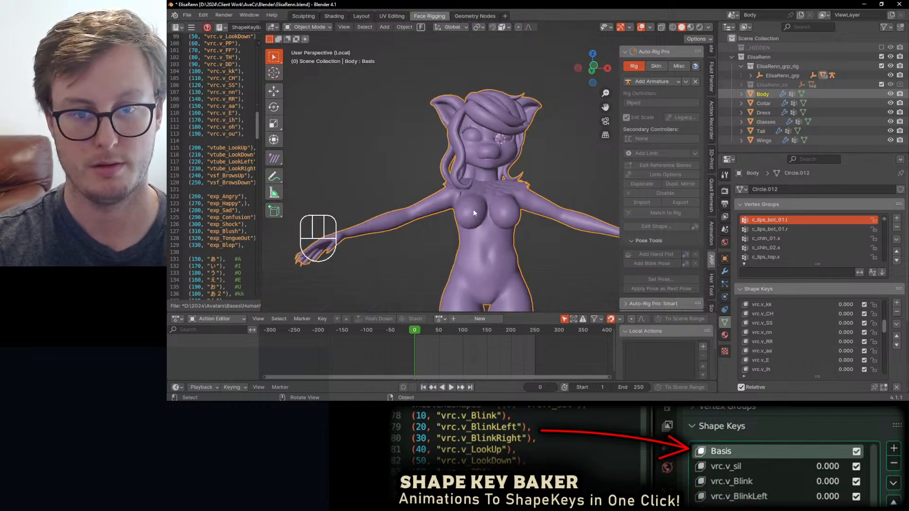
pyautogui.hotkey('ctrl', 's')
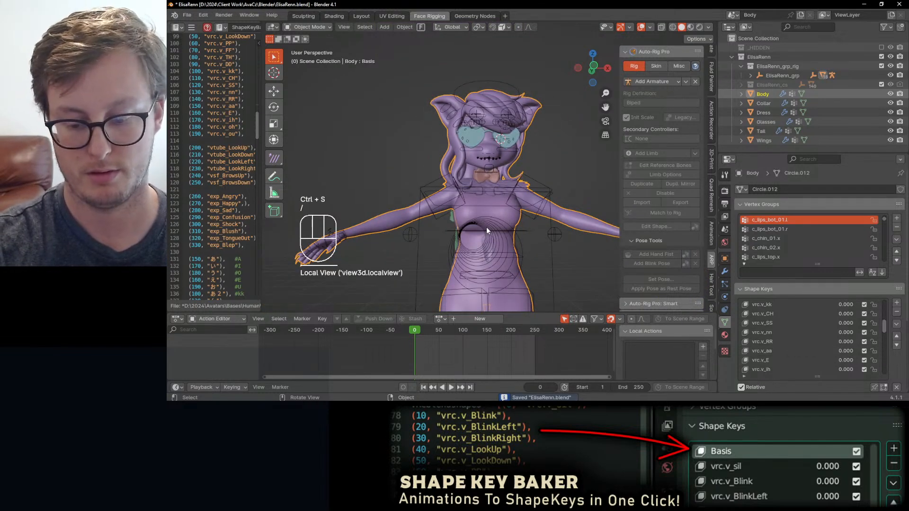
# Go to frame 1, select all objects, export them as an Auto-Rig Pro FBX, and save the file.
pyautogui.press('KP_1')
pyautogui.hotkey('shift', 'c')
pyautogui.hotkey('shift', 'Left')
pyautogui.hotkey('ctrl', 's')
pyautogui.moveTo(486, 226)
pyautogui.mouseDown(button='middle')
pyautogui.moveTo(442, 186)
pyautogui.moveTo(463, 217)
pyautogui.moveTo(493, 212)
pyautogui.mouseUp(button='middle')
pyautogui.hotkey('ctrl', 's')
pyautogui.press('a')
pyautogui.press('q')
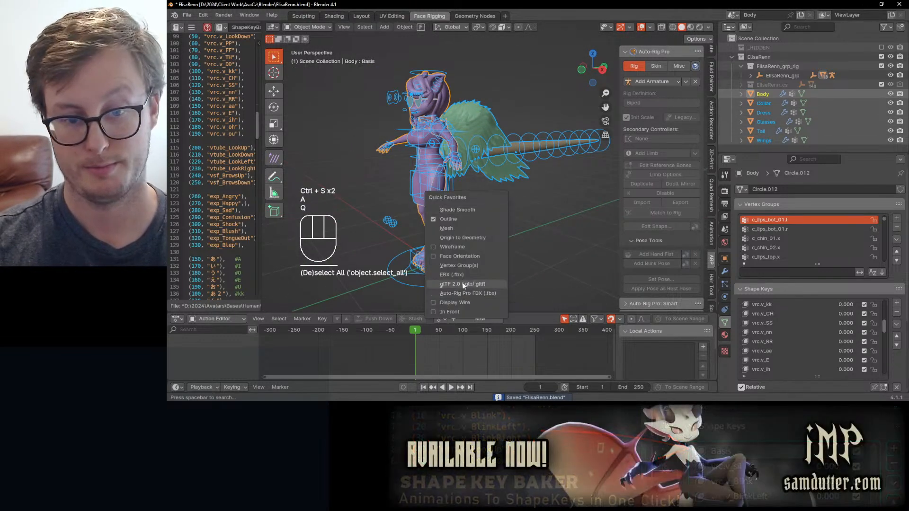
pyautogui.click(465, 293)
pyautogui.click(689, 355)
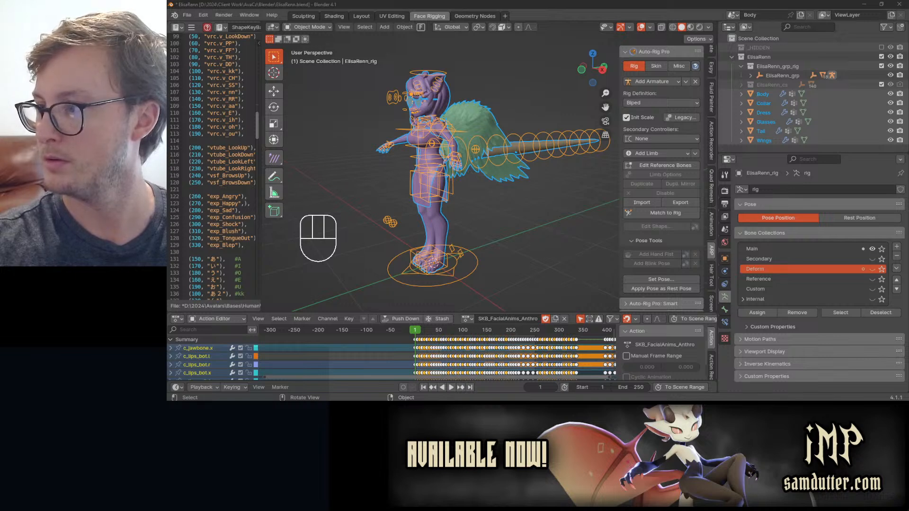
pyautogui.click(587, 223)
pyautogui.hotkey('ctrl', 's')
# Switch to Unity, test the vrc.v_Blink blend shape on the updated avatar, and clear the console messages.
pyautogui.hotkey('alt', 'Tab')
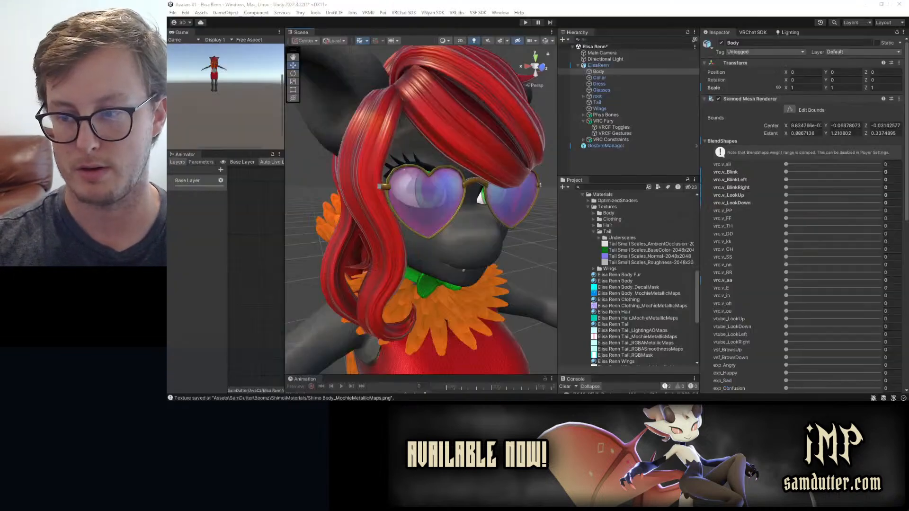
pyautogui.keyDown('alt'); pyautogui.moveTo(476, 258); pyautogui.dragTo(544, 223); pyautogui.keyUp('alt')
pyautogui.scroll(-4, 430, 223)
pyautogui.moveTo(802, 172); pyautogui.dragTo(499, 44)
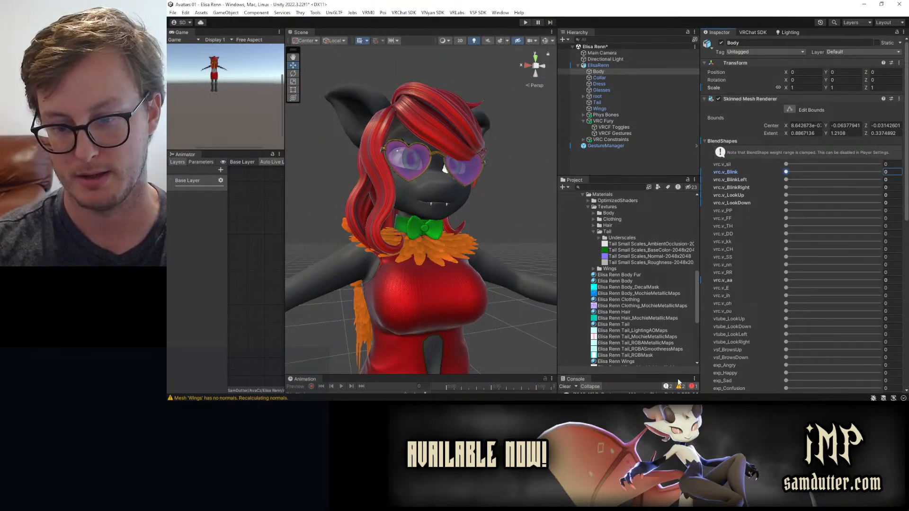
pyautogui.click(564, 386)
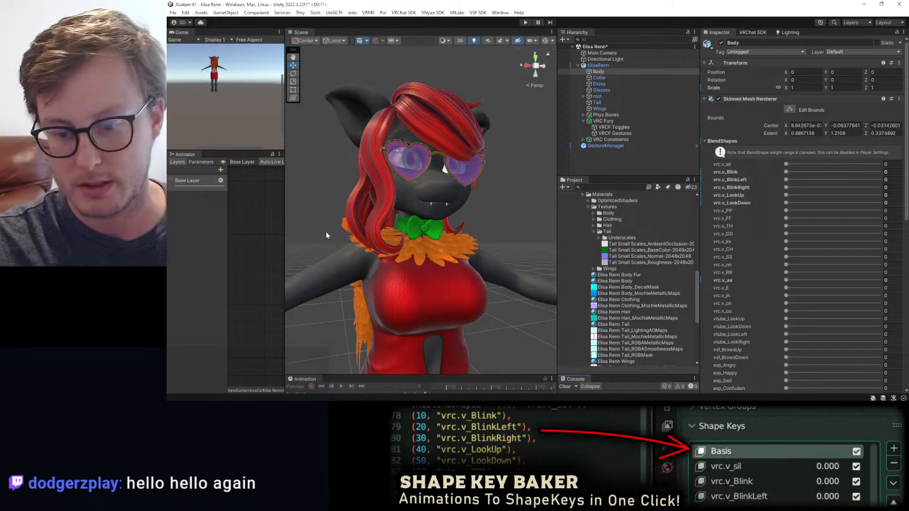
pyautogui.moveTo(454, 289); pyautogui.dragTo(479, 305, button='middle')
# Switch back to Blender, save the file, and delete all shape keys from the Body mesh.
pyautogui.hotkey('alt', 'Tab')
pyautogui.moveTo(475, 175)
pyautogui.mouseDown(button='middle')
pyautogui.moveTo(434, 145)
pyautogui.moveTo(469, 158)
pyautogui.mouseUp(button='middle')
pyautogui.scroll(4, 467, 171)
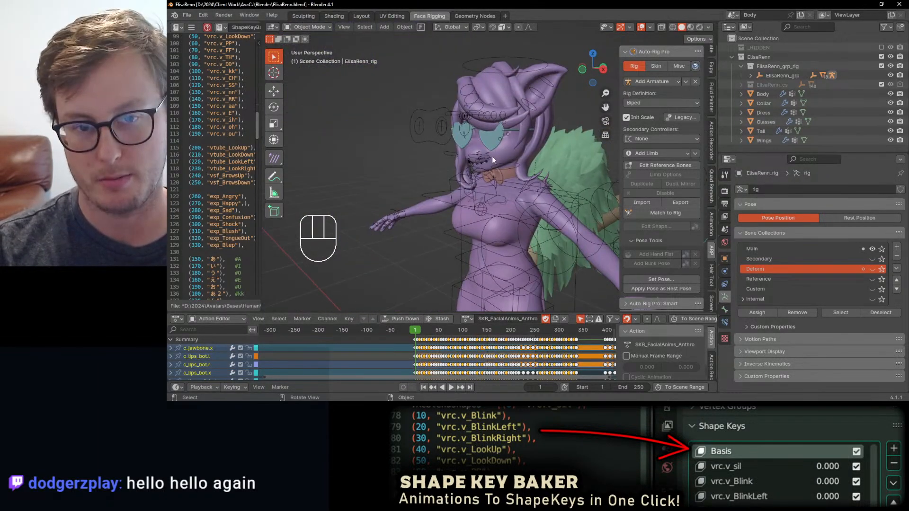
pyautogui.click(526, 175)
pyautogui.click(510, 155)
pyautogui.hotkey('ctrl', 's')
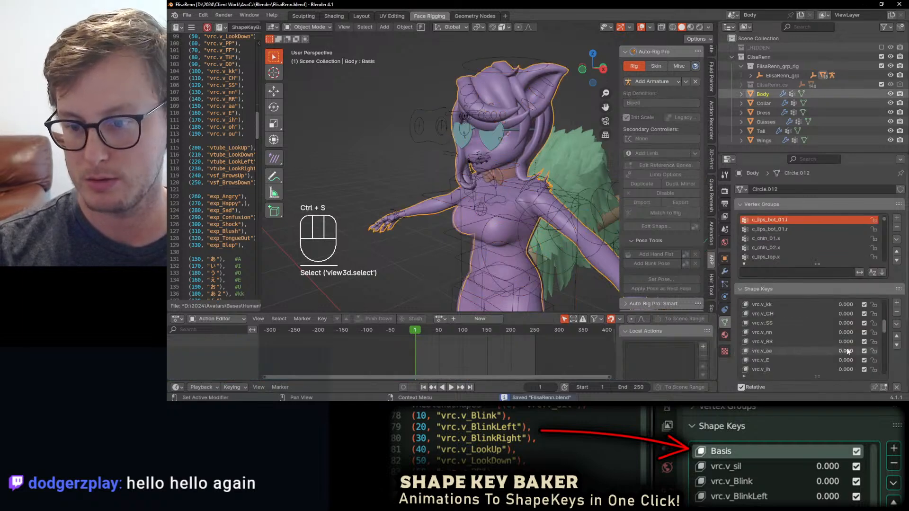
pyautogui.moveTo(882, 328); pyautogui.dragTo(880, 294)
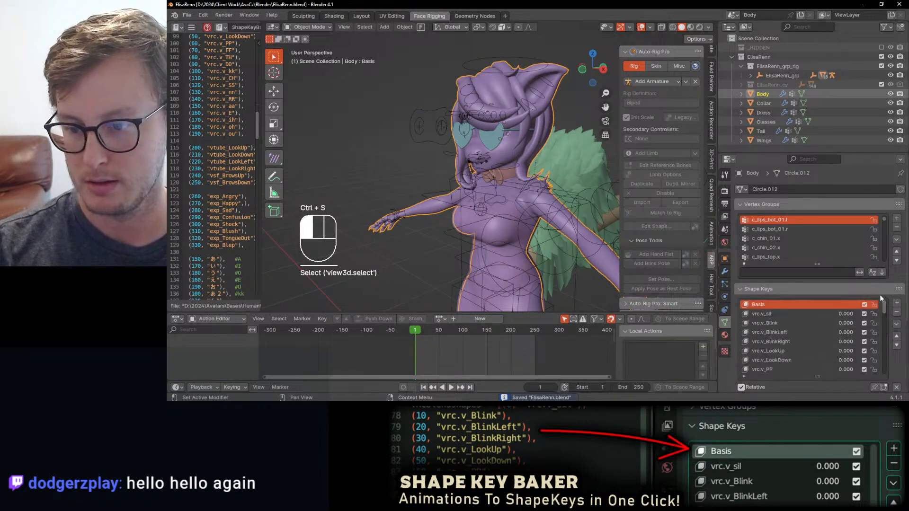
pyautogui.click(896, 323)
pyautogui.click(829, 249)
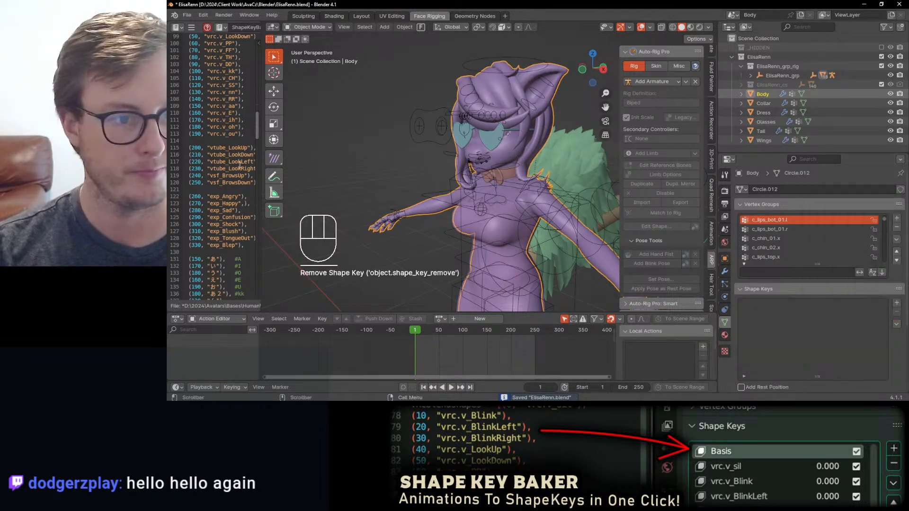
# Go to frame 10 of the facial animation and put the character rig in Pose Mode.
pyautogui.scroll(8, 221, 123)
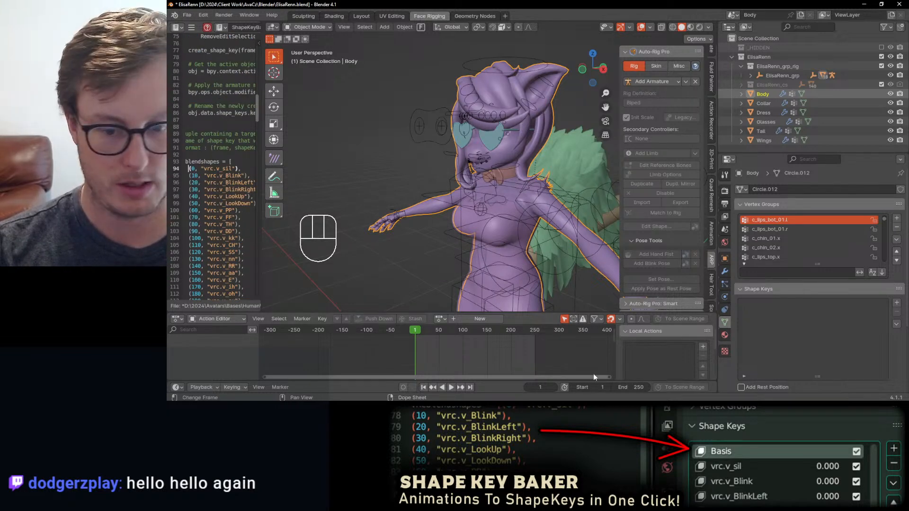
pyautogui.click(547, 386)
pyautogui.write('10')
pyautogui.press('Return')
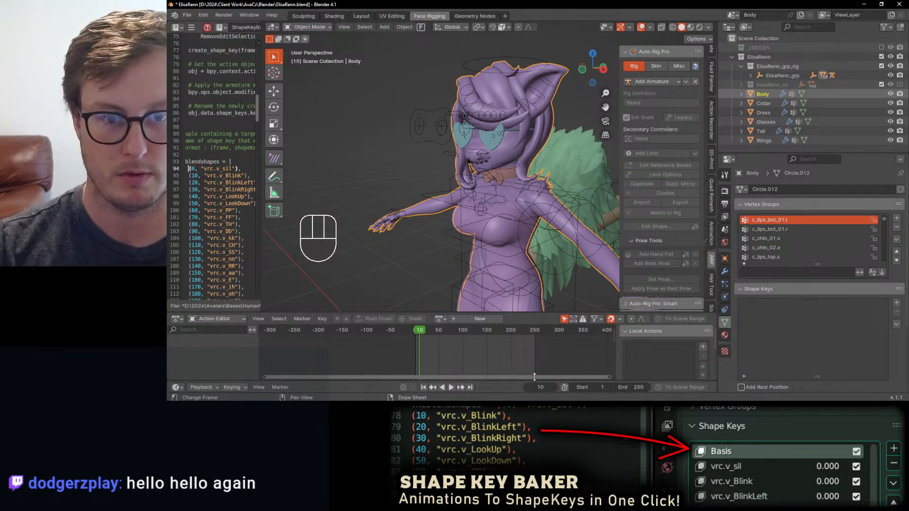
pyautogui.click(505, 152)
pyautogui.press('KP_1')
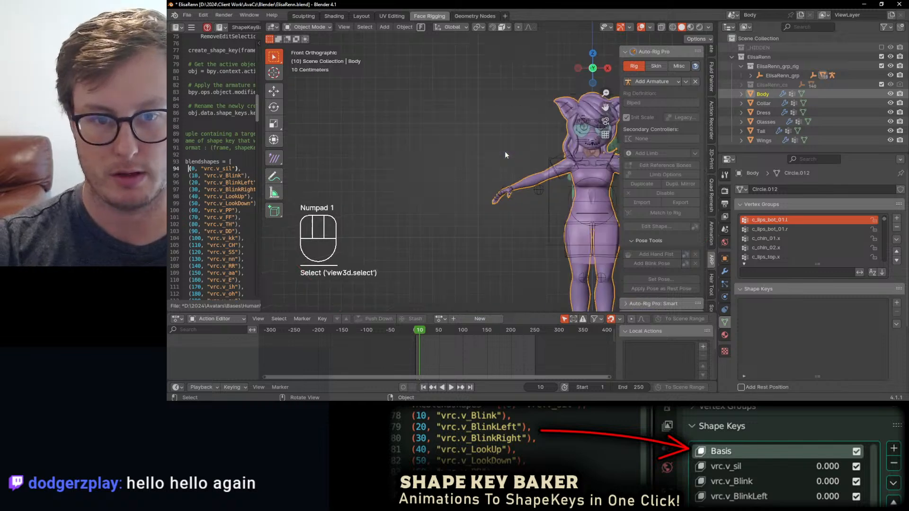
pyautogui.scroll(5, 513, 147)
pyautogui.keyDown('shift'); pyautogui.moveTo(515, 147); pyautogui.dragTo(415, 193, button='middle'); pyautogui.keyUp('shift')
pyautogui.scroll(3, 463, 183)
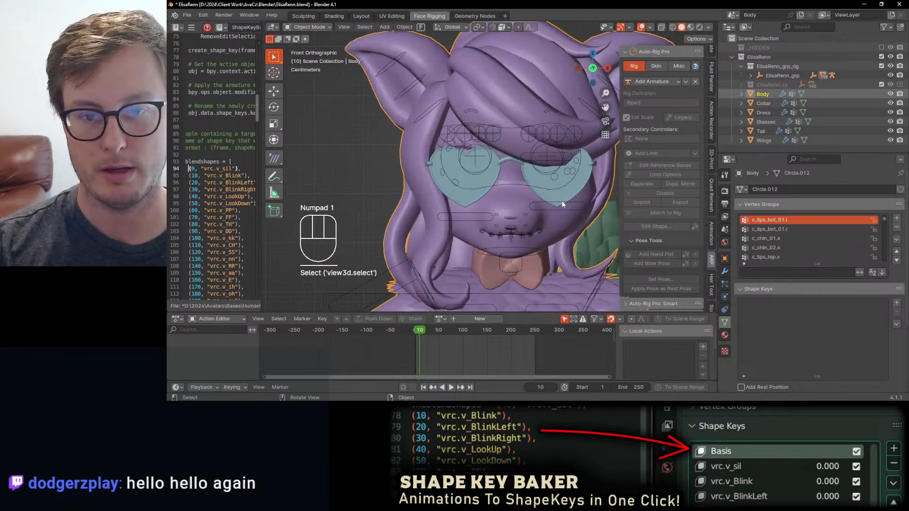
pyautogui.click(562, 204)
pyautogui.hotkey('ctrl', 'Tab')
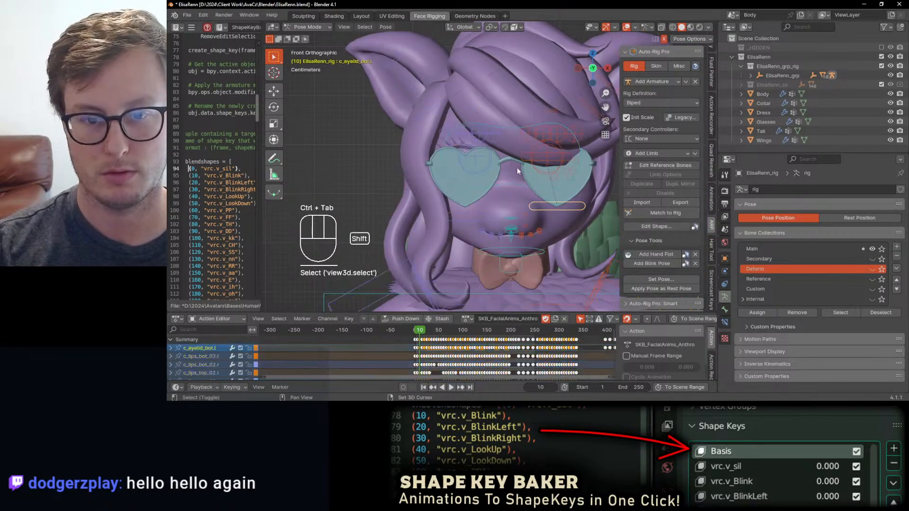
# Copy the pose of the left top and bottom eyelid controllers, paste it flipped, and keyframe all bones at frame 10.
pyautogui.keyDown('ctrl'); pyautogui.click(520, 154); pyautogui.keyUp('ctrl')
pyautogui.hotkey('ctrl', 'c')
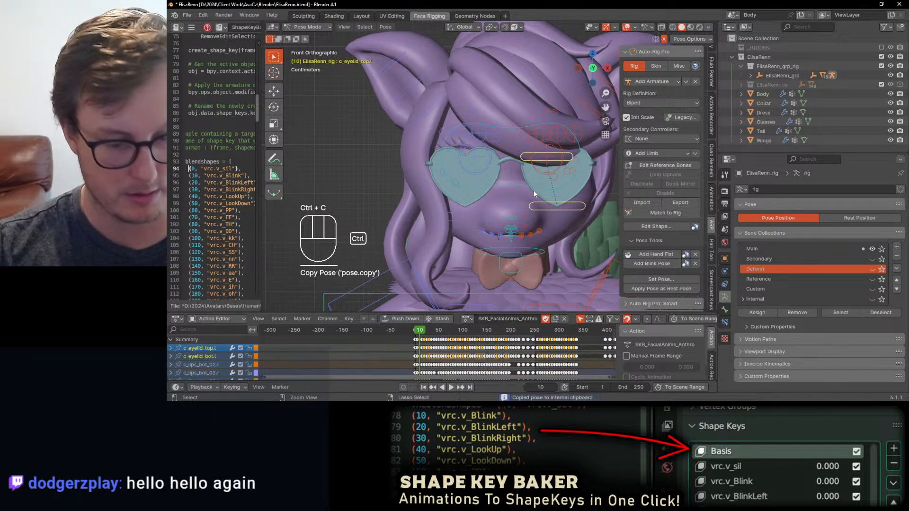
pyautogui.hotkey('ctrl', 'shift', 'v')
pyautogui.press('a')
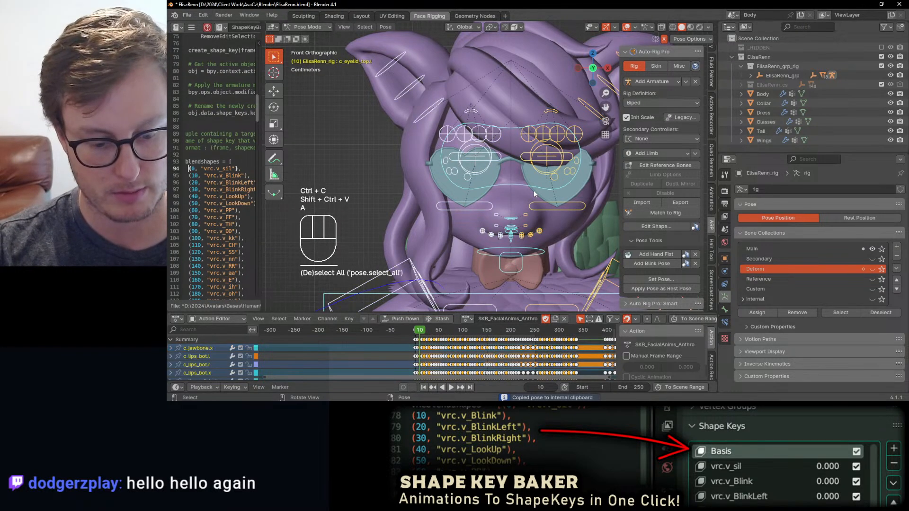
pyautogui.press('i')
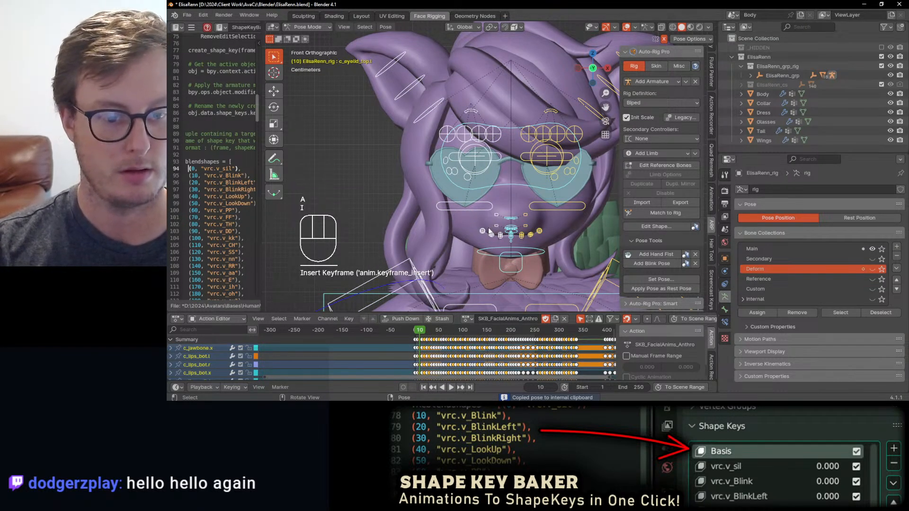
# Return the rig to Object Mode, go back to frame 1, and save the file.
pyautogui.hotkey('ctrl', 'Tab')
pyautogui.hotkey('ctrl', 's')
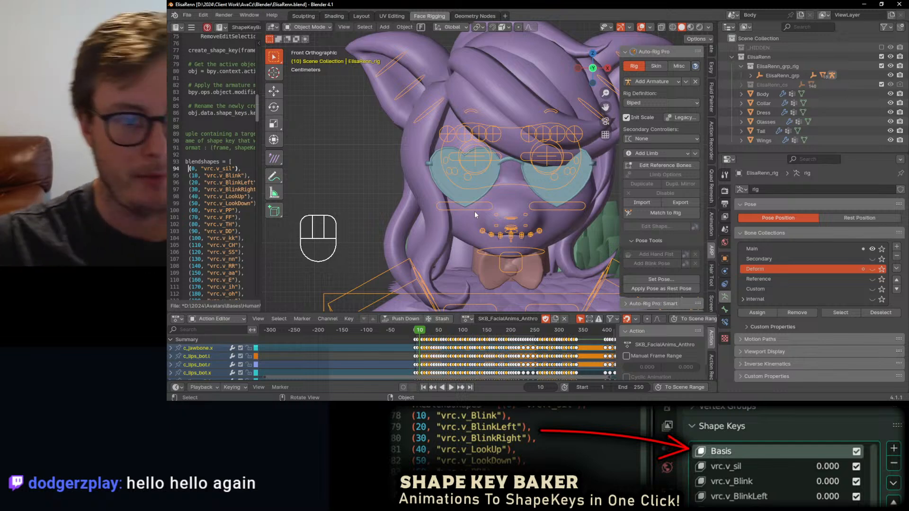
pyautogui.hotkey('shift', 'Left')
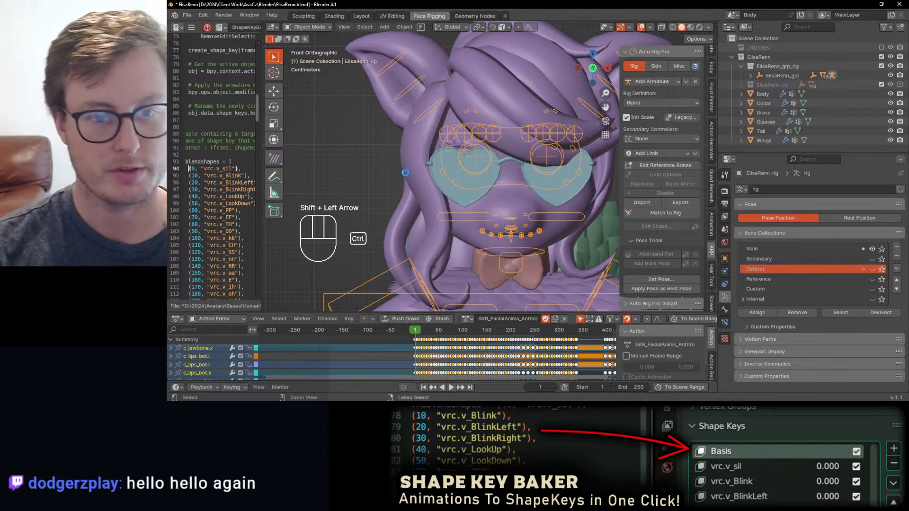
pyautogui.scroll(-5, 405, 172)
pyautogui.hotkey('ctrl', 's')
pyautogui.hotkey('ctrl', 's')
pyautogui.click(187, 14)
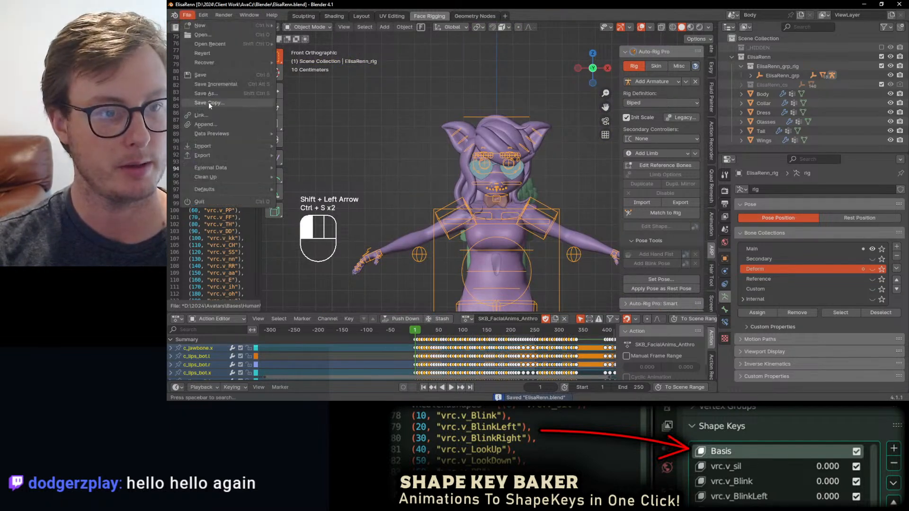
pyautogui.click(209, 101)
pyautogui.press('Escape')
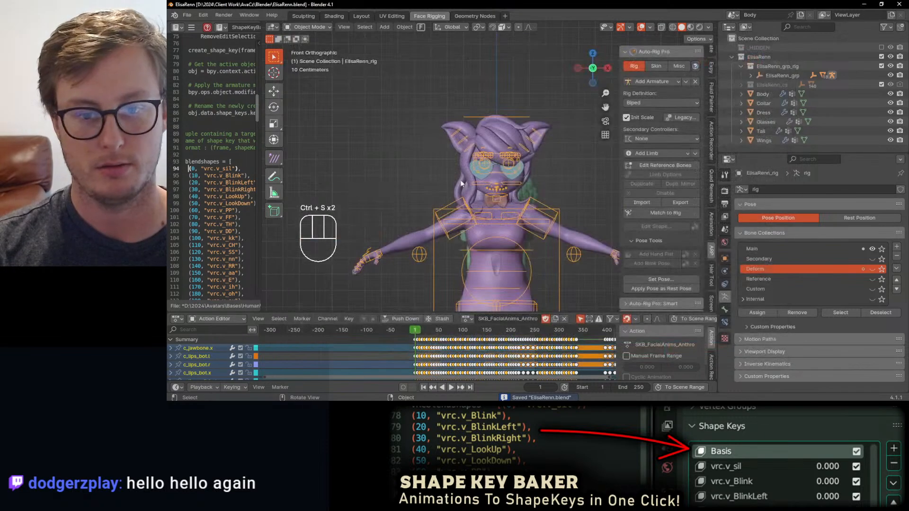
# Select the Body mesh, save the file, and run the script to bake the facial shape keys again.
pyautogui.click(507, 142)
pyautogui.hotkey('ctrl', 's')
pyautogui.press('alt')
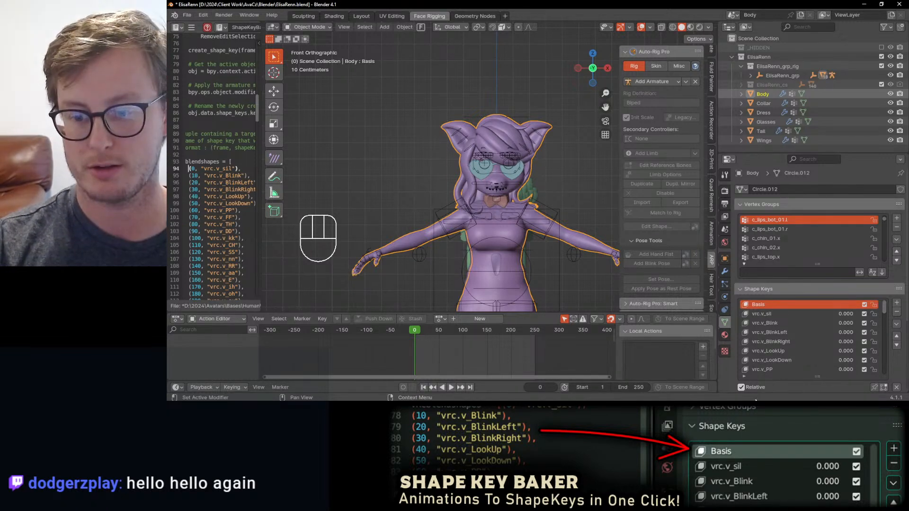
# Switch to Unity and examine the avatar's face, eyes and heart-shaped glasses from several angles and distances.
pyautogui.hotkey('alt', 'Tab')
pyautogui.scroll(-6, 381, 266)
pyautogui.keyDown('alt'); pyautogui.moveTo(382, 266); pyautogui.dragTo(400, 229); pyautogui.keyUp('alt')
pyautogui.keyDown('alt'); pyautogui.moveTo(438, 257); pyautogui.dragTo(458, 235); pyautogui.keyUp('alt')
pyautogui.scroll(8, 400, 190)
pyautogui.scroll(-3, 431, 231)
pyautogui.scroll(3, 458, 234)
pyautogui.moveTo(458, 234)
pyautogui.mouseDown(button='middle')
pyautogui.moveTo(440, 153)
pyautogui.moveTo(443, 238)
pyautogui.mouseUp(button='middle')
pyautogui.scroll(-3, 443, 239)
pyautogui.keyDown('alt'); pyautogui.moveTo(443, 238); pyautogui.dragTo(413, 258); pyautogui.keyUp('alt')
pyautogui.scroll(-3, 413, 258)
pyautogui.moveTo(413, 259); pyautogui.dragTo(428, 156, button='middle')
pyautogui.moveTo(428, 208)
pyautogui.keyDown('alt'); pyautogui.mouseDown()
pyautogui.moveTo(471, 219)
pyautogui.moveTo(434, 223)
pyautogui.mouseUp(); pyautogui.keyUp('alt')
pyautogui.scroll(6, 442, 221)
pyautogui.scroll(-4, 450, 223)
pyautogui.scroll(-4, 449, 226)
pyautogui.scroll(8, 435, 222)
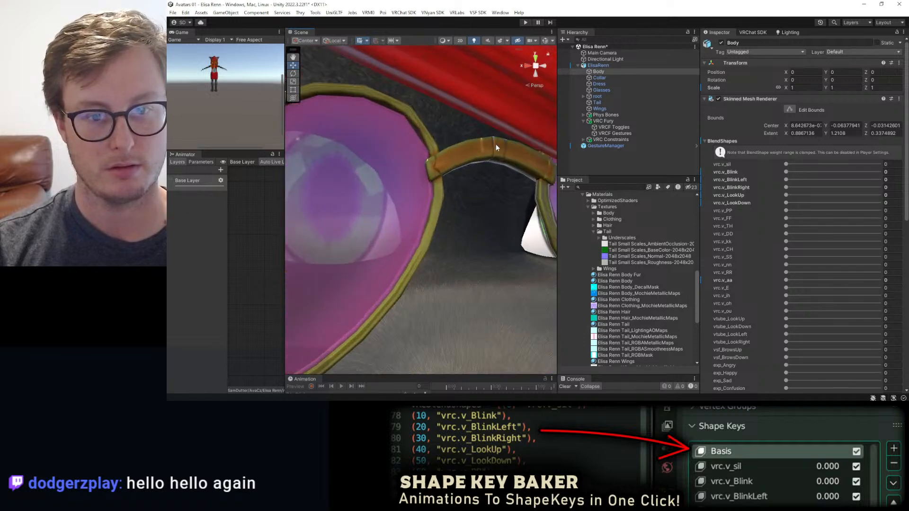
pyautogui.scroll(-8, 500, 142)
pyautogui.moveTo(404, 253); pyautogui.dragTo(408, 232, button='middle')
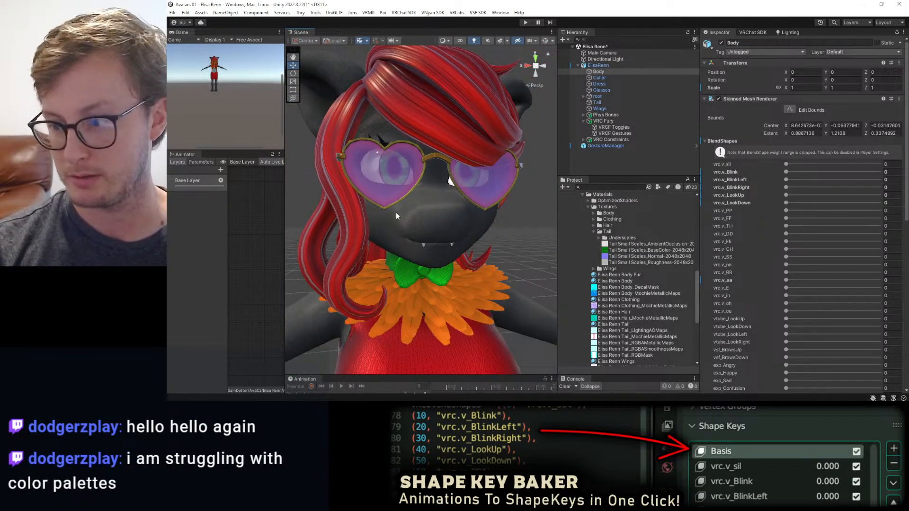
# Switch back to Blender, deselect the Body mesh, and save the file.
pyautogui.hotkey('alt', 'Tab')
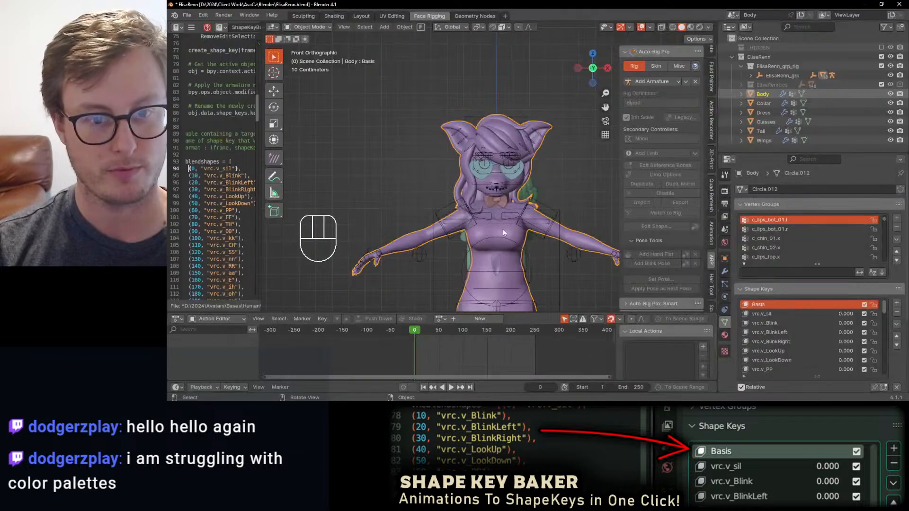
pyautogui.click(552, 158)
pyautogui.hotkey('ctrl', 's')
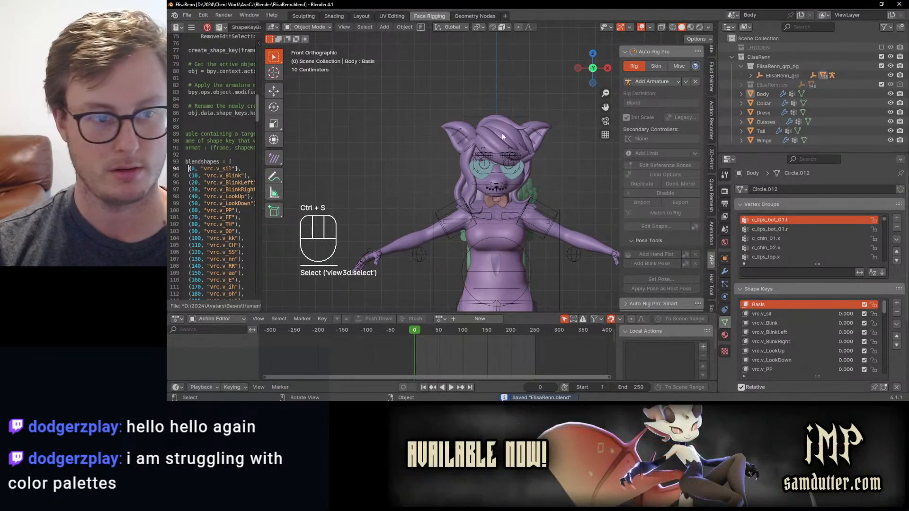
# Save a copy of the file as ElisaRenn_WIP_17_FaceRigged.blend, and save the working file.
pyautogui.click(187, 15)
pyautogui.click(218, 101)
pyautogui.click(474, 233)
pyautogui.click(445, 354)
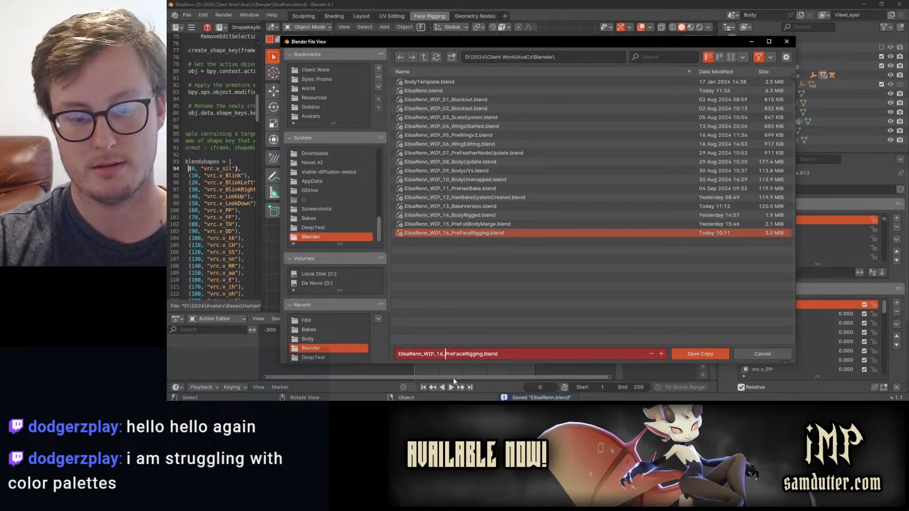
pyautogui.press('Left')
pyautogui.press('BackSpace')
pyautogui.write('7')
pyautogui.press('Right')
pyautogui.hotkey('ctrl', 'shift', 'Right')
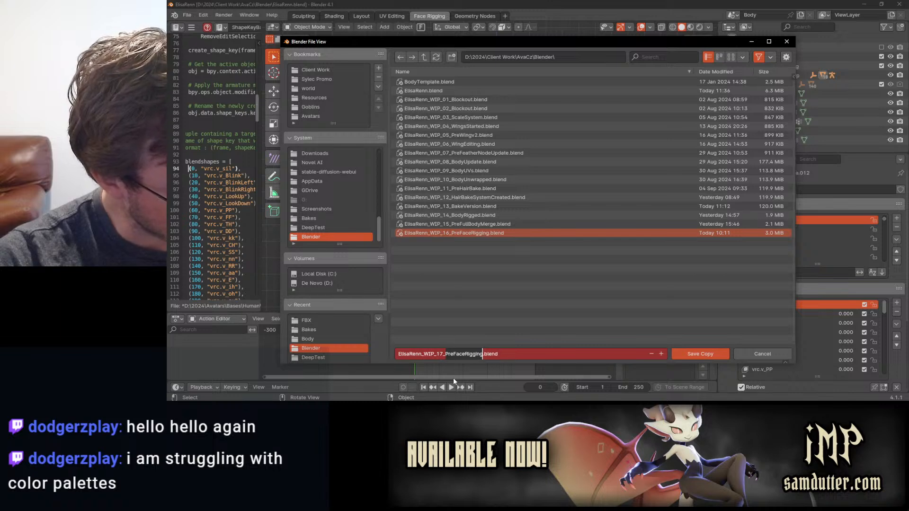
pyautogui.write('Fa')
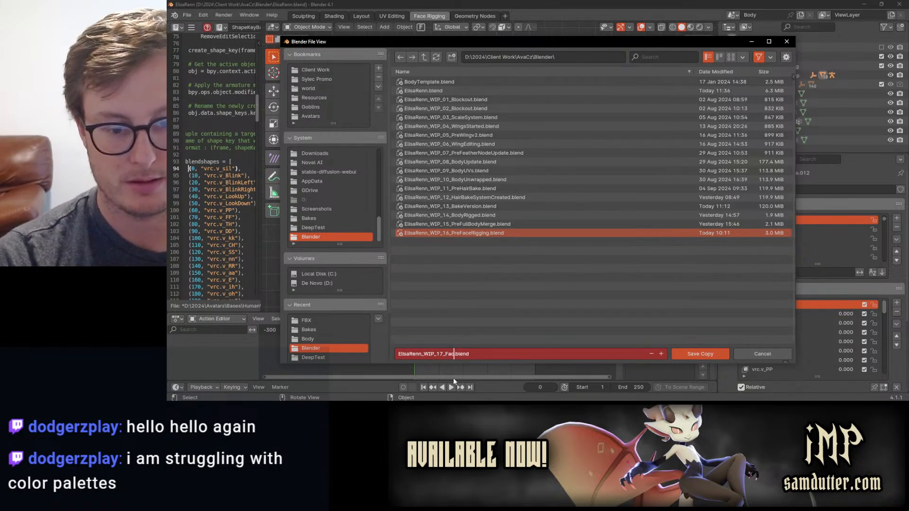
pyautogui.write('ceRigged')
pyautogui.press('Return')
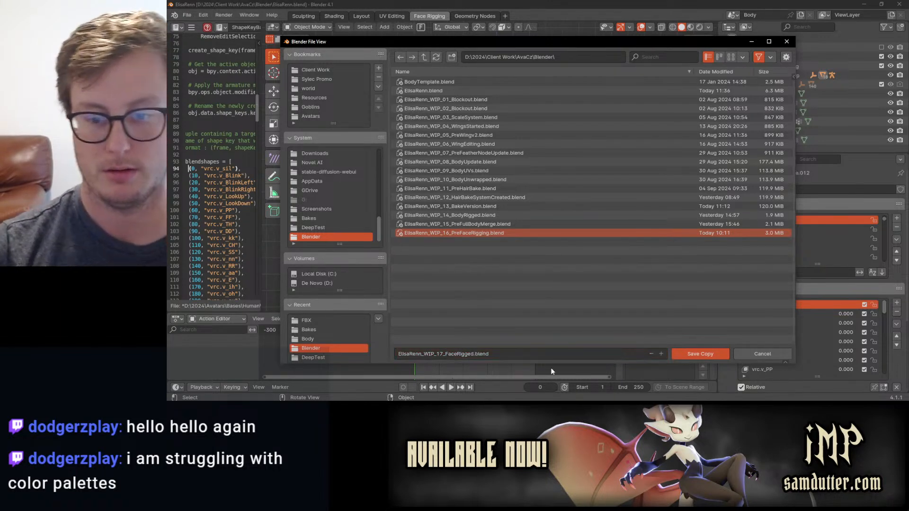
pyautogui.click(677, 355)
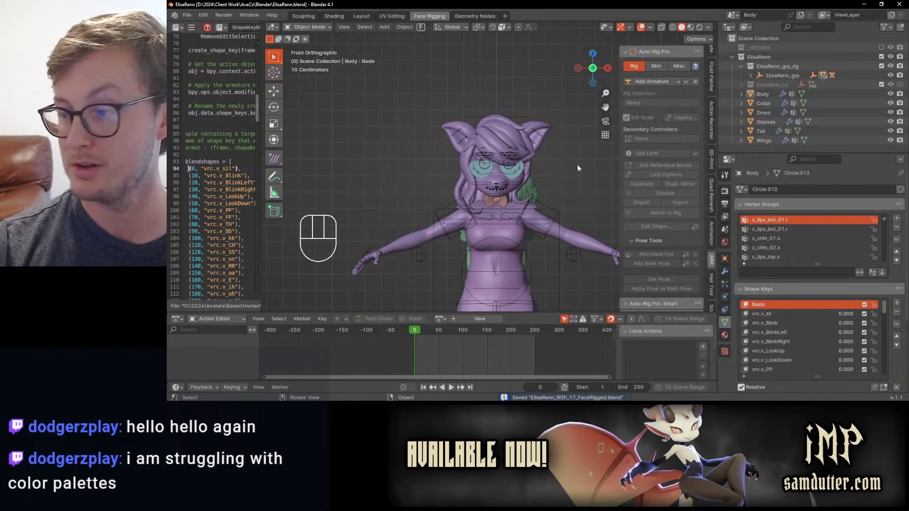
pyautogui.hotkey('ctrl', 's')
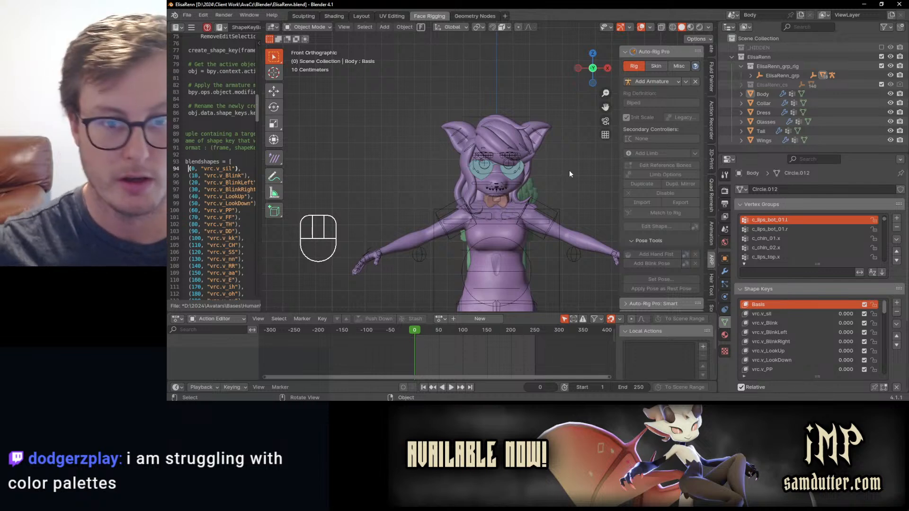
pyautogui.hotkey('shift', 's')
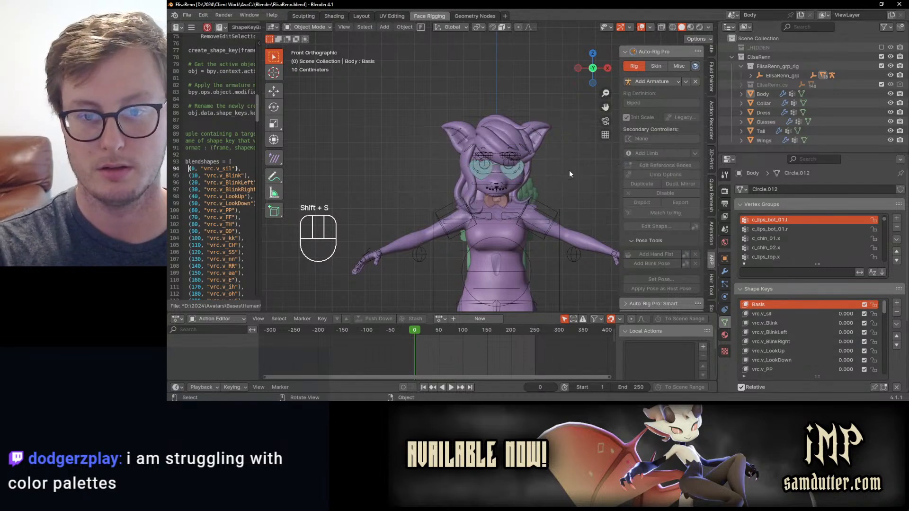
# Save the Blender file, then switch to Unity and widen the Scene view on both sides.
pyautogui.hotkey('ctrl', 's')
pyautogui.hotkey('alt', 'Tab')
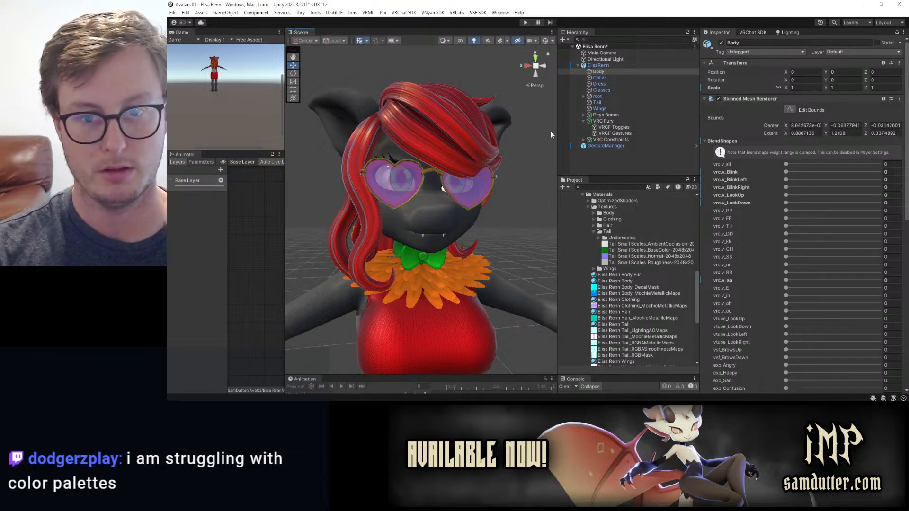
pyautogui.moveTo(558, 142); pyautogui.dragTo(601, 142)
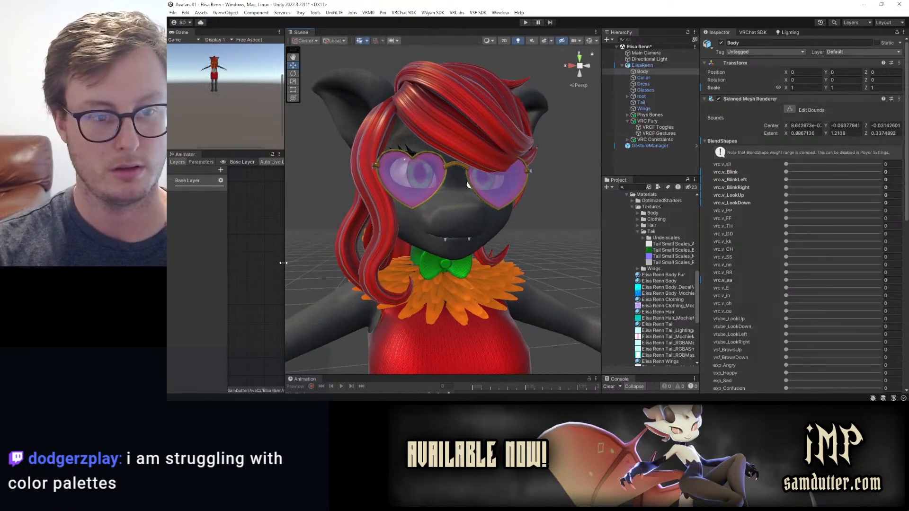
pyautogui.moveTo(284, 262); pyautogui.dragTo(259, 263)
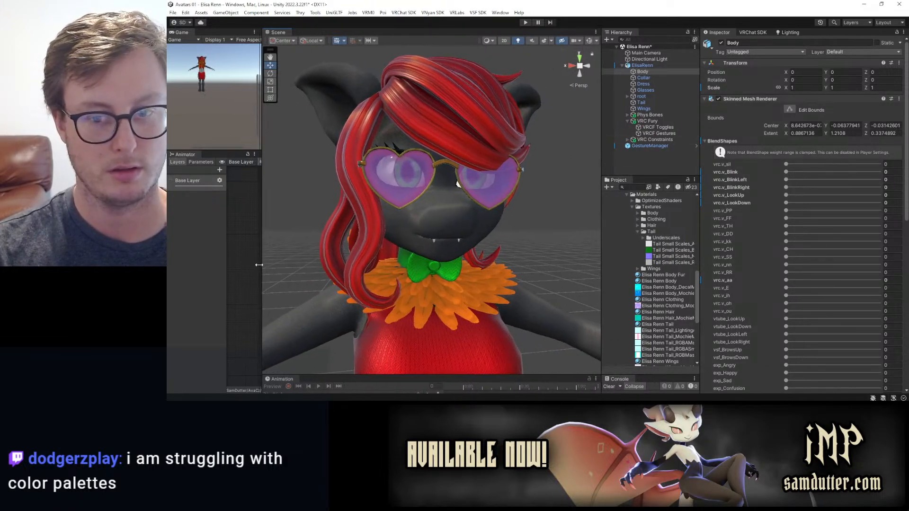
pyautogui.click(632, 207)
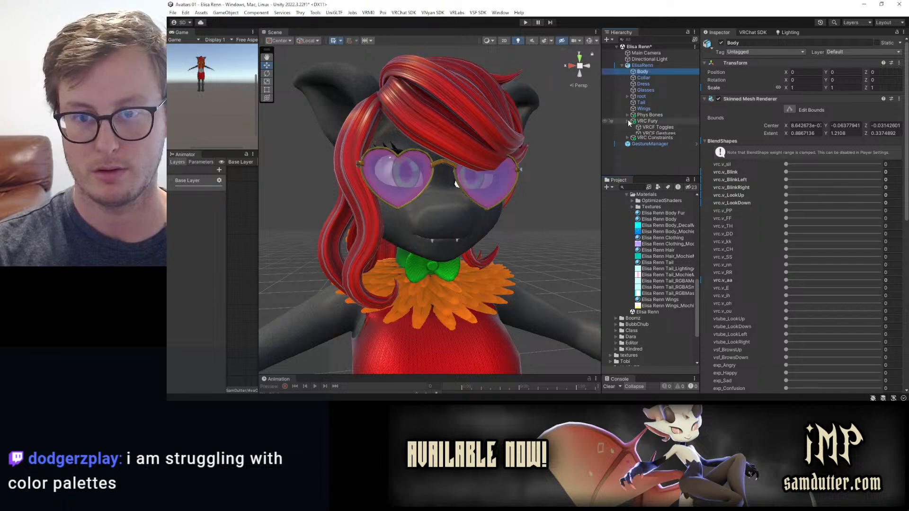
# Enable Is Animated on the PB Ear L and PB Ear R phys bones together.
pyautogui.click(627, 115)
pyautogui.click(651, 133)
pyautogui.keyDown('ctrl'); pyautogui.click(652, 139); pyautogui.keyUp('ctrl')
pyautogui.scroll(-2, 806, 343)
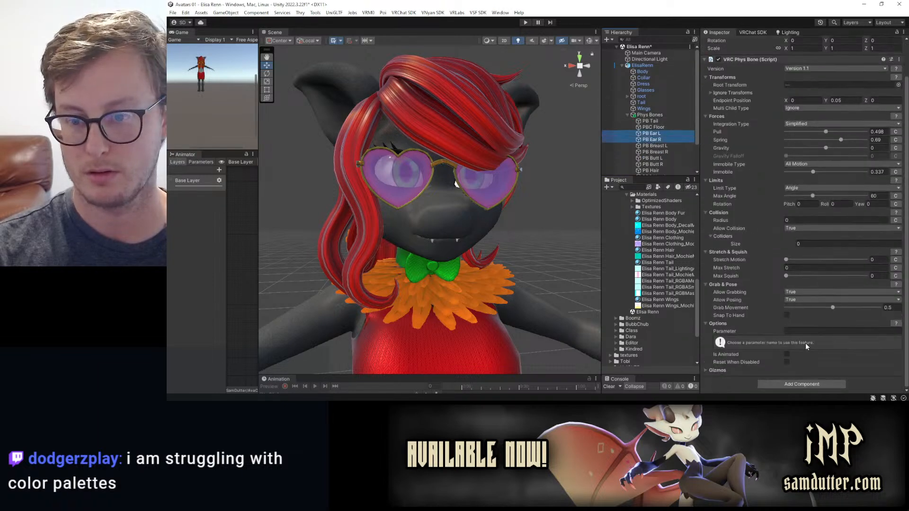
pyautogui.click(787, 354)
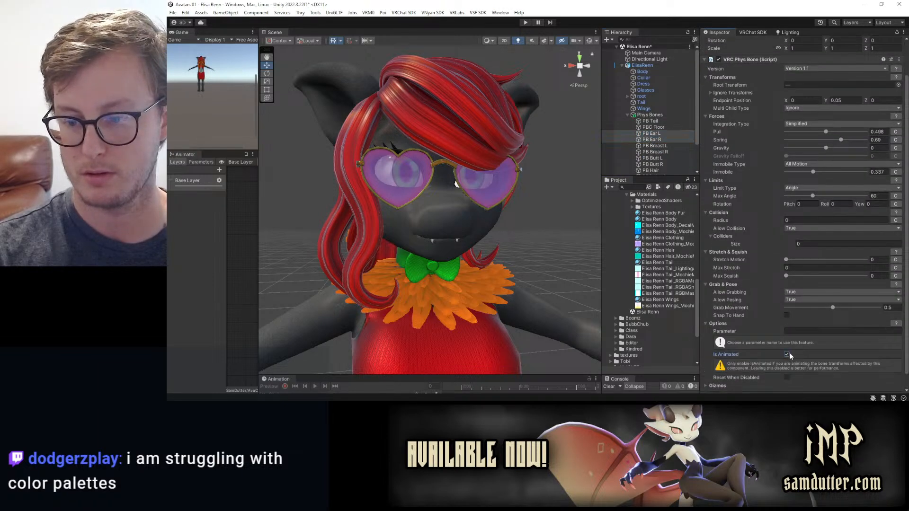
pyautogui.click(627, 115)
pyautogui.click(637, 154)
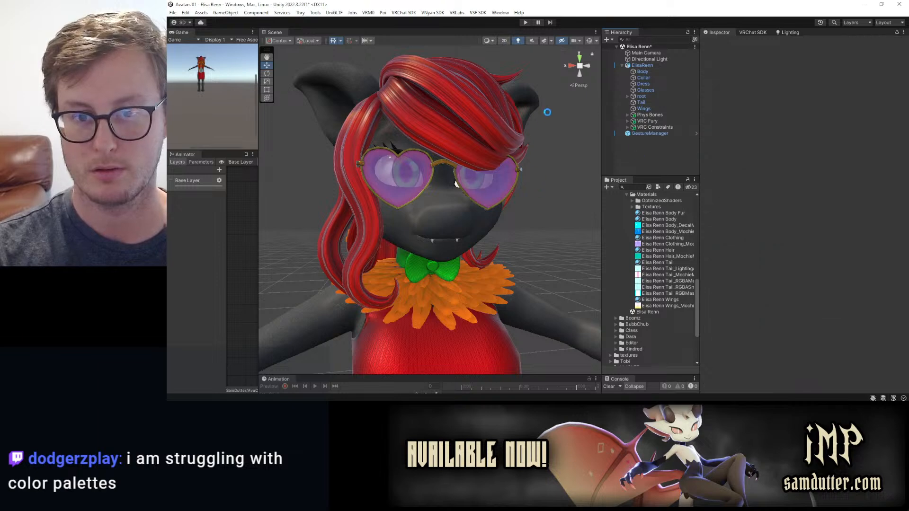
# Save the Elisa Renn scene and set the Scene view to face the avatar from the front.
pyautogui.click(570, 66)
pyautogui.hotkey('ctrl', 's')
pyautogui.click(590, 67)
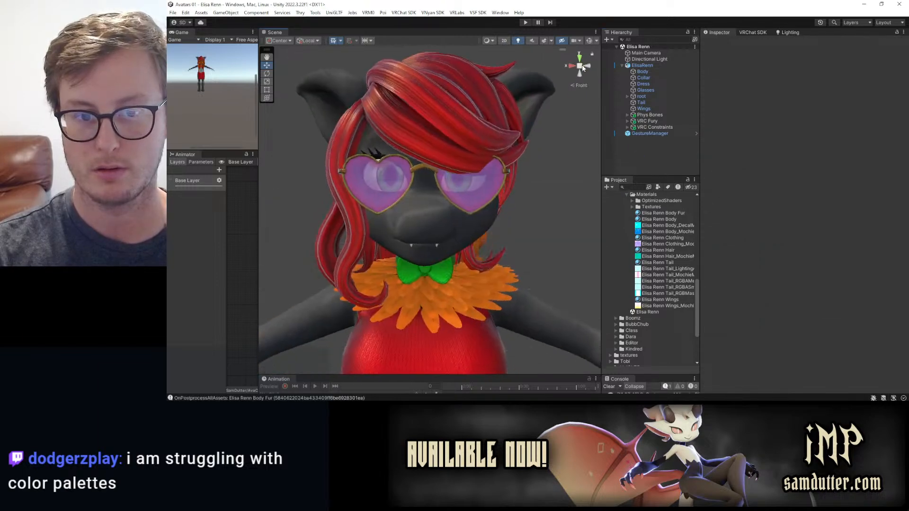
# Collapse the Materials and Gestures folders and expand the Expressions folder within Elisa Renn's Animations.
pyautogui.scroll(4, 634, 229)
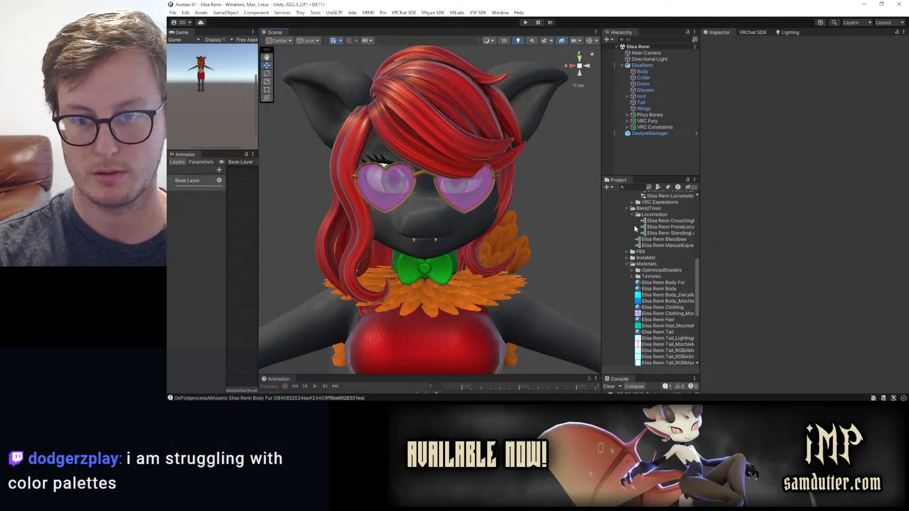
pyautogui.click(627, 264)
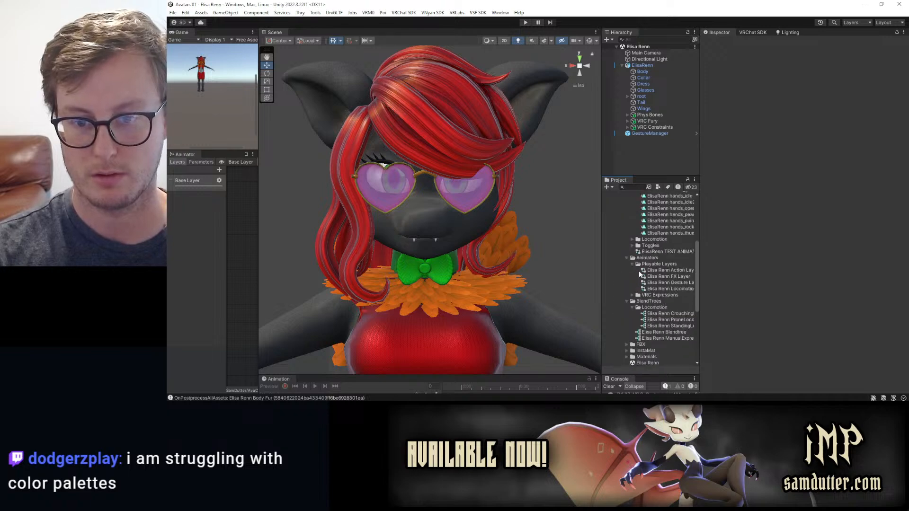
pyautogui.press('q')
pyautogui.moveTo(471, 229); pyautogui.dragTo(471, 229, button='right')
pyautogui.press('q')
pyautogui.press('e')
pyautogui.scroll(3, 660, 242)
pyautogui.click(632, 246)
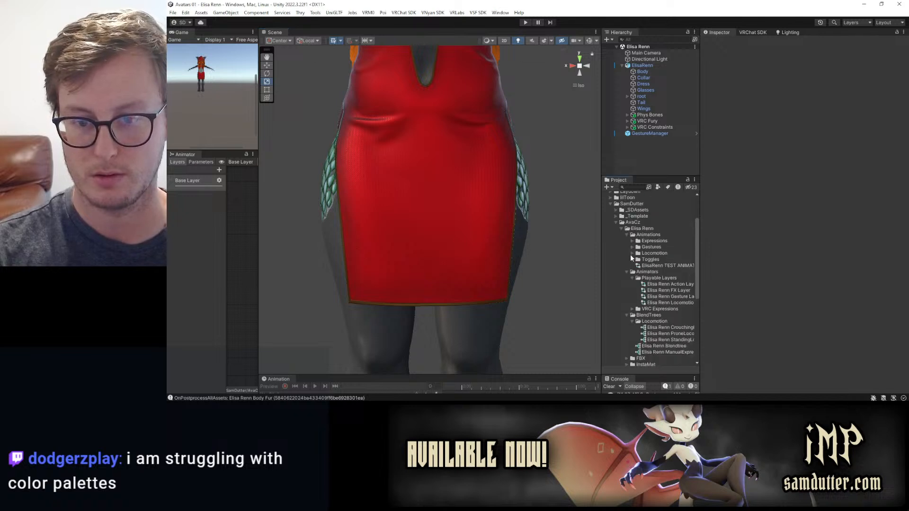
pyautogui.click(631, 240)
# Delete all the Elisa Renn EXP animation clips, from Angry to Tongue, from the Expressions folder.
pyautogui.moveTo(699, 283); pyautogui.dragTo(707, 283)
pyautogui.click(679, 253)
pyautogui.scroll(-3, 669, 259)
pyautogui.click(669, 200)
pyautogui.keyDown('shift'); pyautogui.click(673, 251); pyautogui.keyUp('shift')
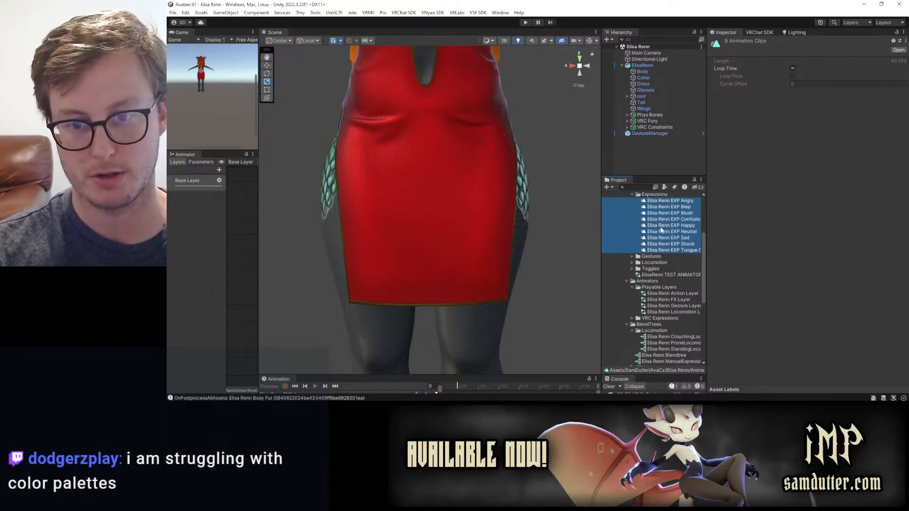
pyautogui.scroll(3, 658, 251)
pyautogui.press('Delete')
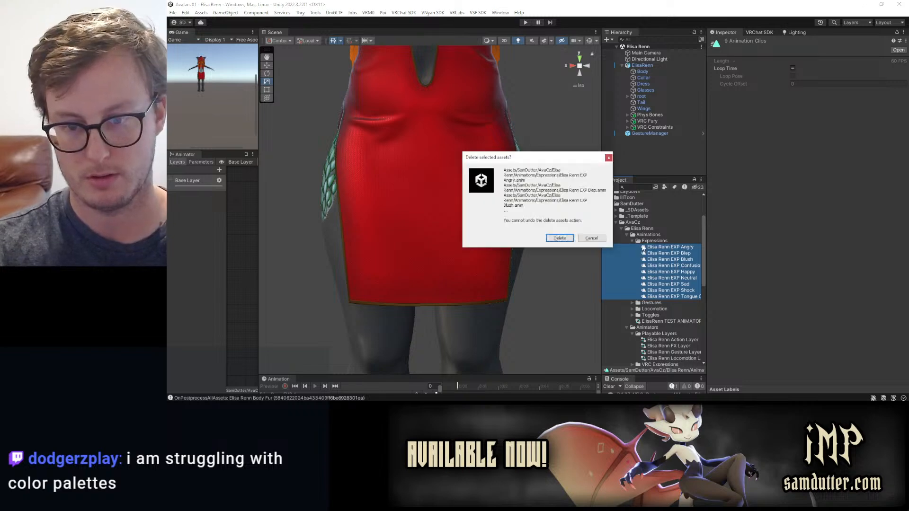
pyautogui.click(589, 237)
# Create an animation clip named ElisaRenn Ears Angry in the Expressions folder.
pyautogui.rightClick(653, 241)
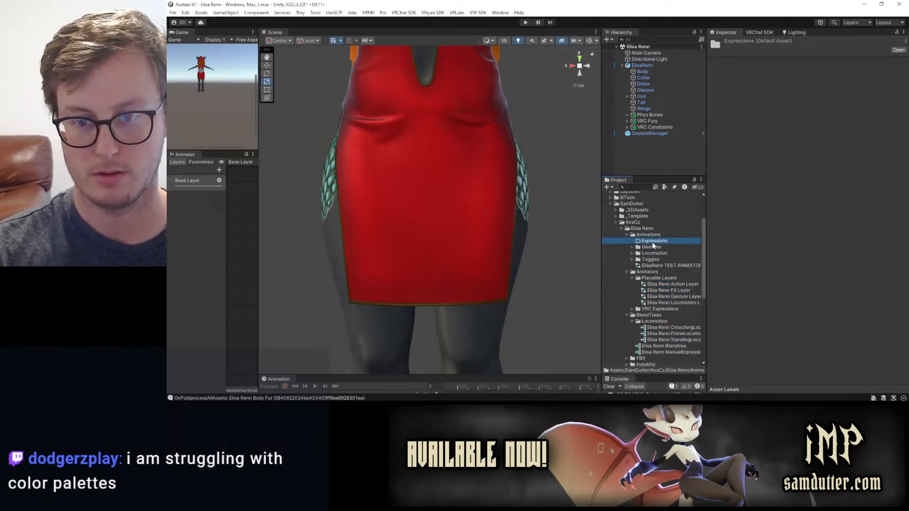
pyautogui.moveTo(719, 112)
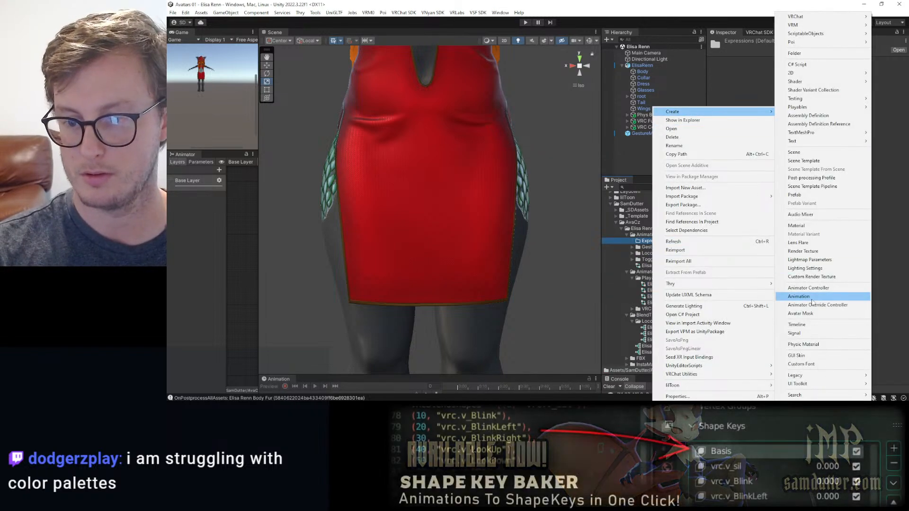
pyautogui.click(811, 296)
pyautogui.write('Elisa')
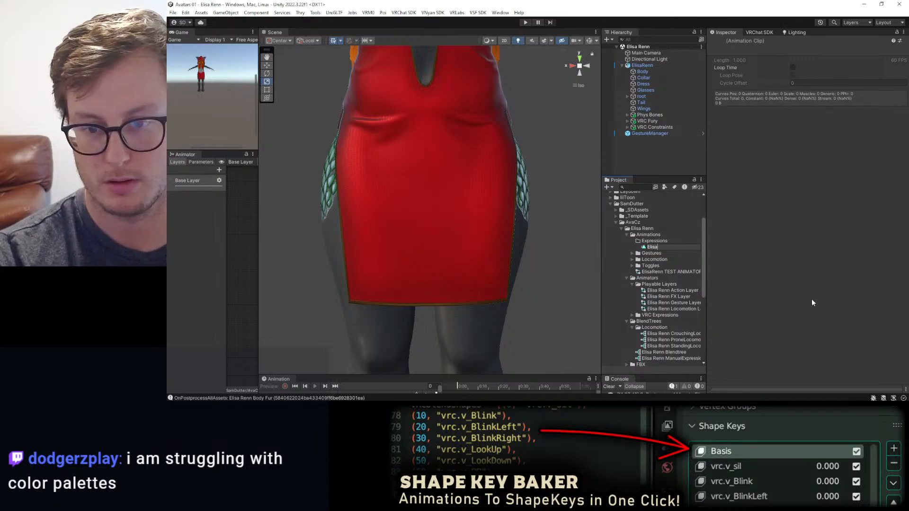
pyautogui.write('Re')
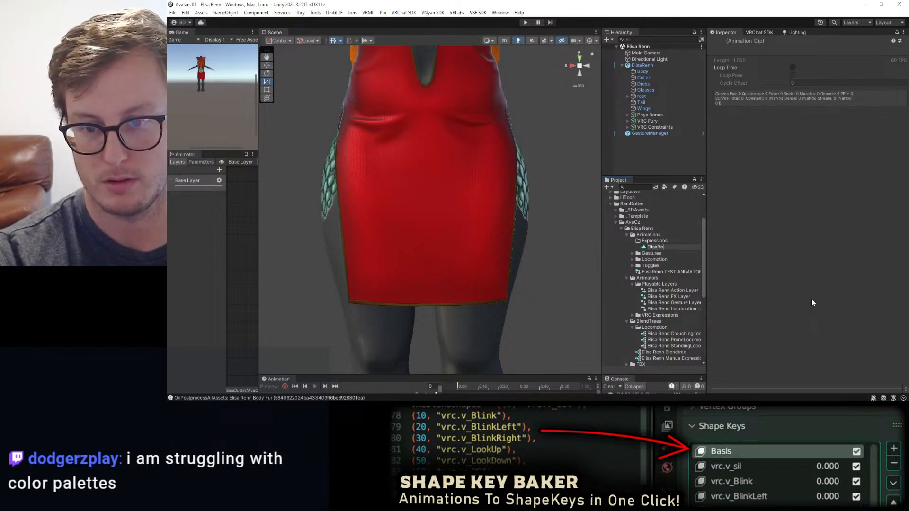
pyautogui.write('nn Ears Angry')
pyautogui.press('Return')
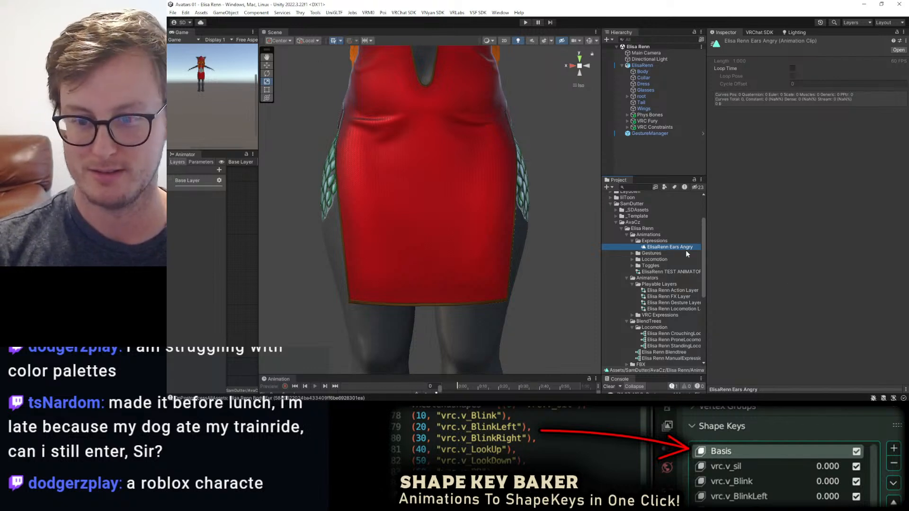
# Rename the new animation clip as ElisaRenn Ears.
pyautogui.press('F2')
pyautogui.press('Right')
pyautogui.hotkey('ctrl', 'BackSpace')
pyautogui.hotkey('ctrl', 'BackSpace')
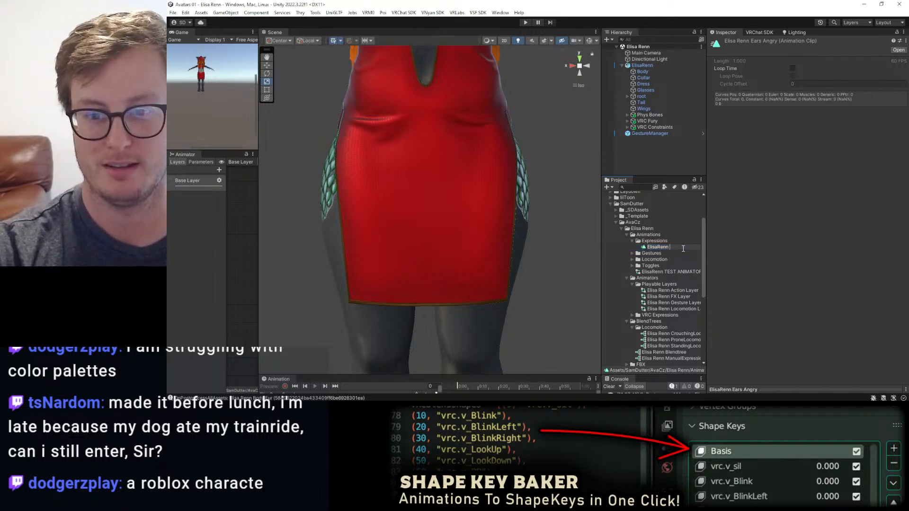
pyautogui.write('Ears')
pyautogui.press('Return')
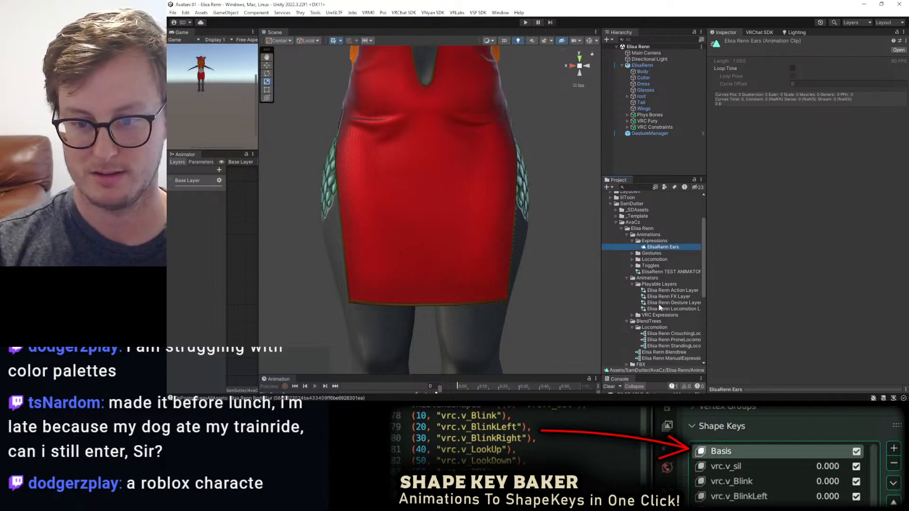
# Enlarge the Animator and Animation views, put the ElisaRenn Ears clip into the ElisaRenn TEST ANIMATOR controller, and select the ElisaRenn avatar.
pyautogui.moveTo(667, 272); pyautogui.dragTo(654, 70)
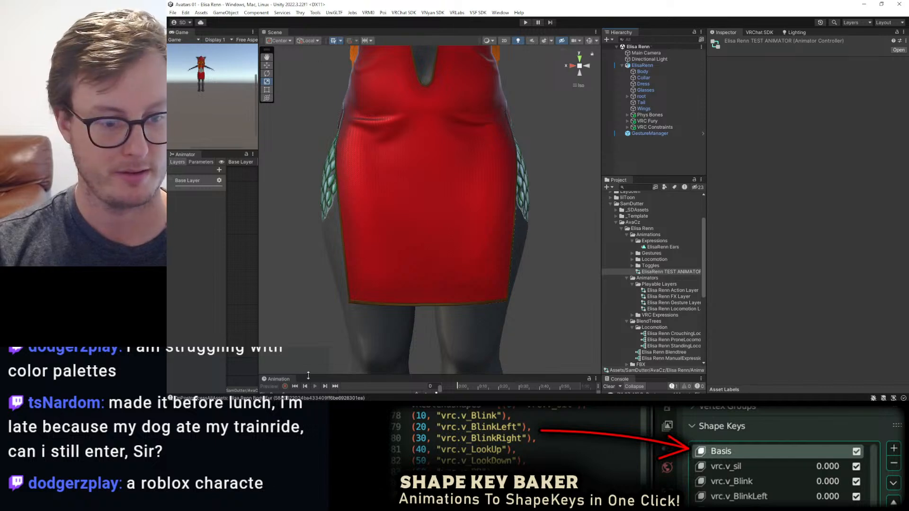
pyautogui.moveTo(308, 375); pyautogui.dragTo(299, 347)
pyautogui.moveTo(258, 297); pyautogui.dragTo(387, 295)
pyautogui.moveTo(300, 247); pyautogui.dragTo(299, 247)
pyautogui.click(639, 65)
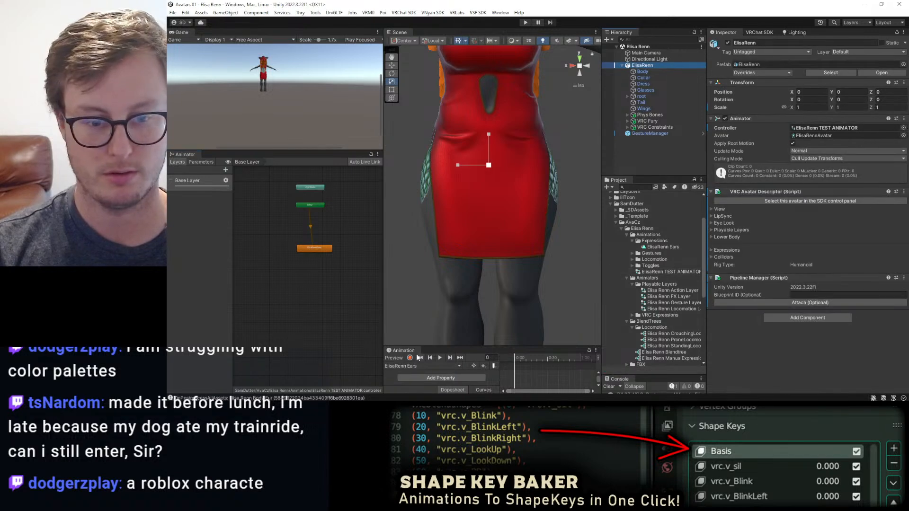
# Start recording the ElisaRenn Ears clip and expand the avatar's skeleton from root through the spine and neck to head.x.
pyautogui.click(410, 357)
pyautogui.click(627, 96)
pyautogui.click(633, 102)
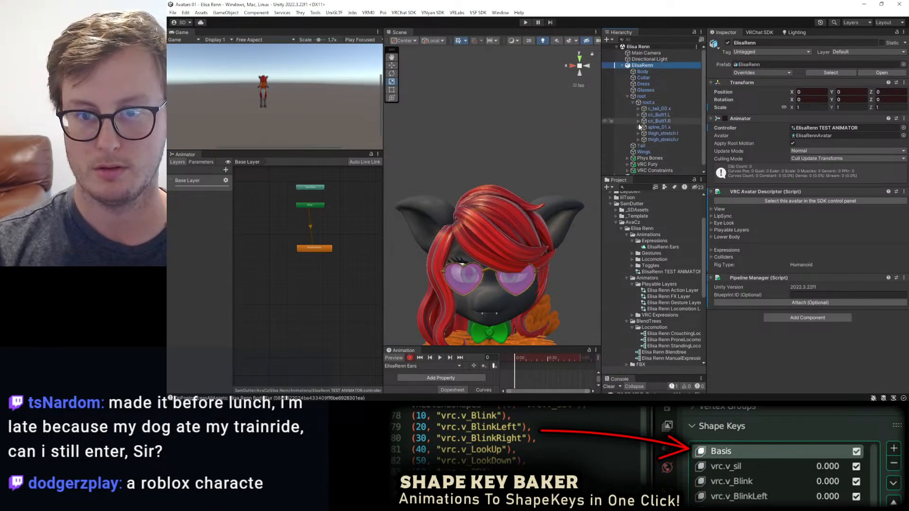
pyautogui.click(638, 127)
pyautogui.click(644, 134)
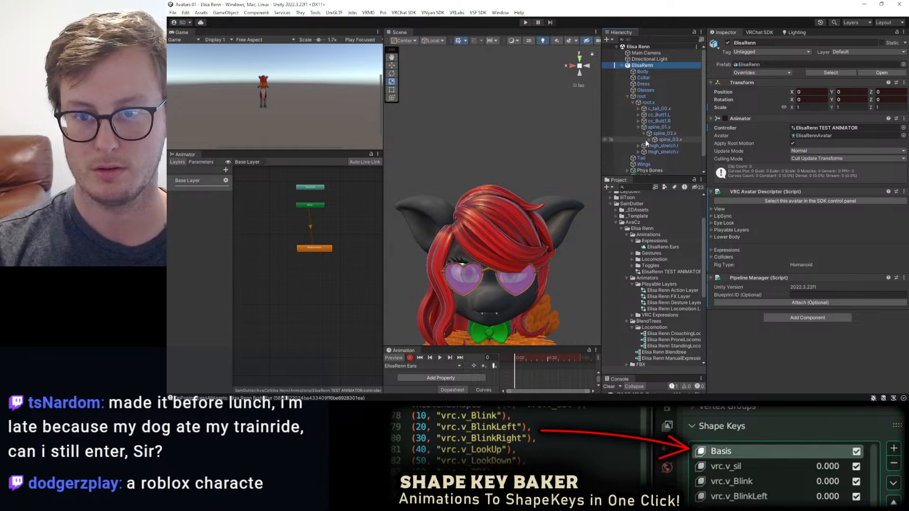
pyautogui.click(646, 141)
pyautogui.click(649, 140)
pyautogui.scroll(-3, 655, 155)
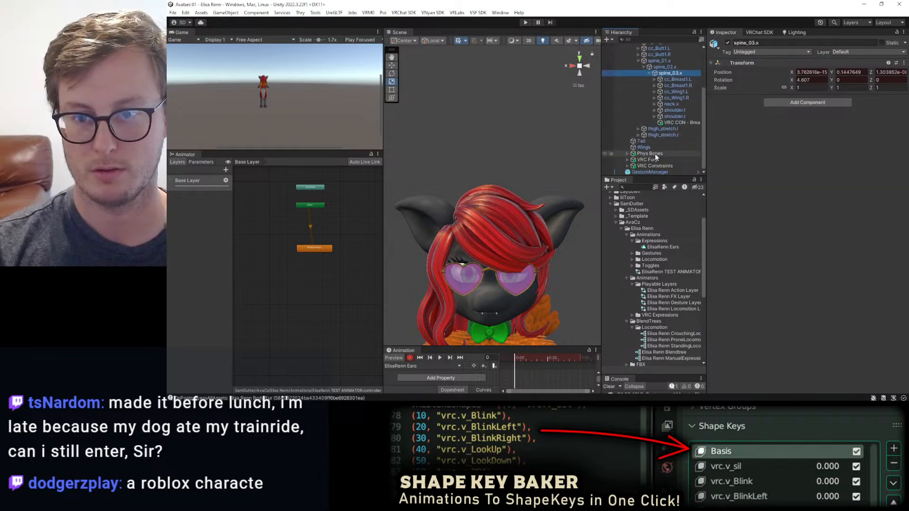
pyautogui.click(654, 104)
pyautogui.click(659, 110)
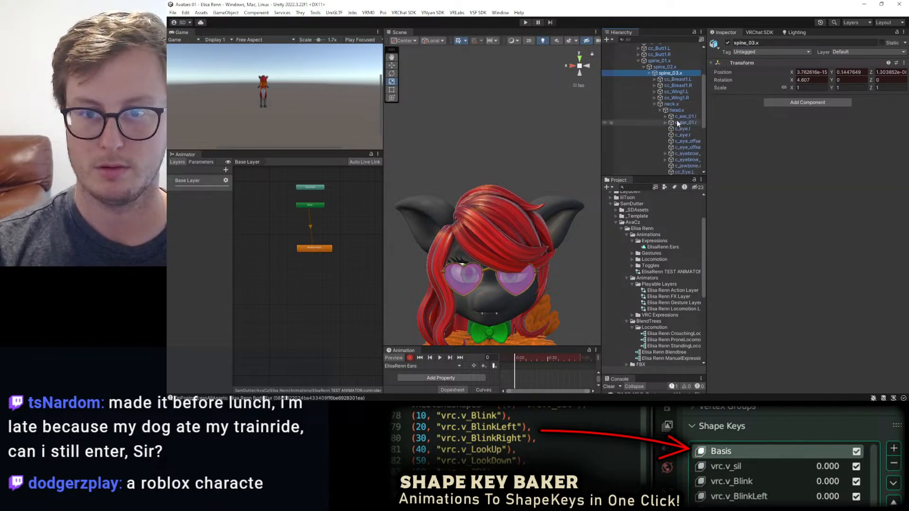
# Keyframe the rotation of the c_ear_01.l bone by re-entering its X value as -7.747.
pyautogui.click(682, 117)
pyautogui.press('e')
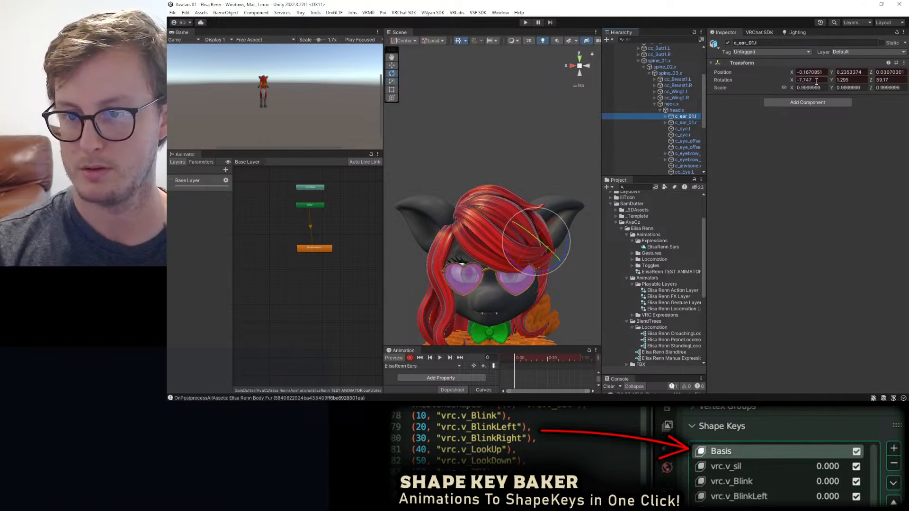
pyautogui.click(816, 81)
pyautogui.press('BackSpace')
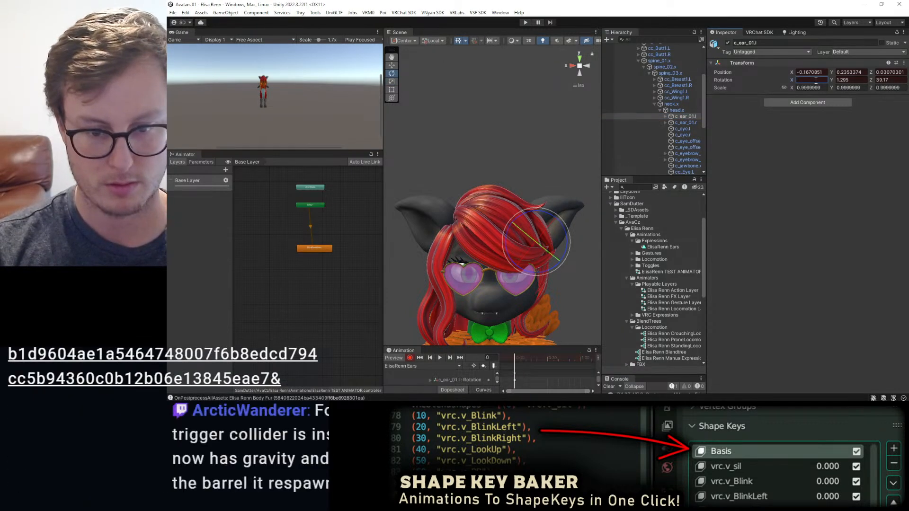
pyautogui.write('-7.747')
pyautogui.press('Return')
# Keyframe the rotation of the c_ear_01.r bone with X at -7.747, and end the recording and preview.
pyautogui.click(694, 123)
pyautogui.click(815, 80)
pyautogui.hotkey('ctrl', 'x')
pyautogui.hotkey('ctrl', 'v')
pyautogui.click(782, 165)
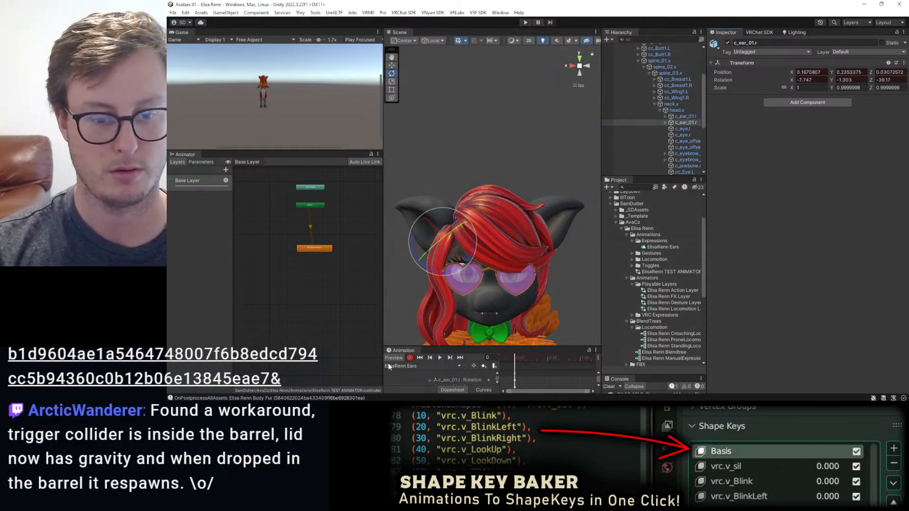
pyautogui.click(409, 358)
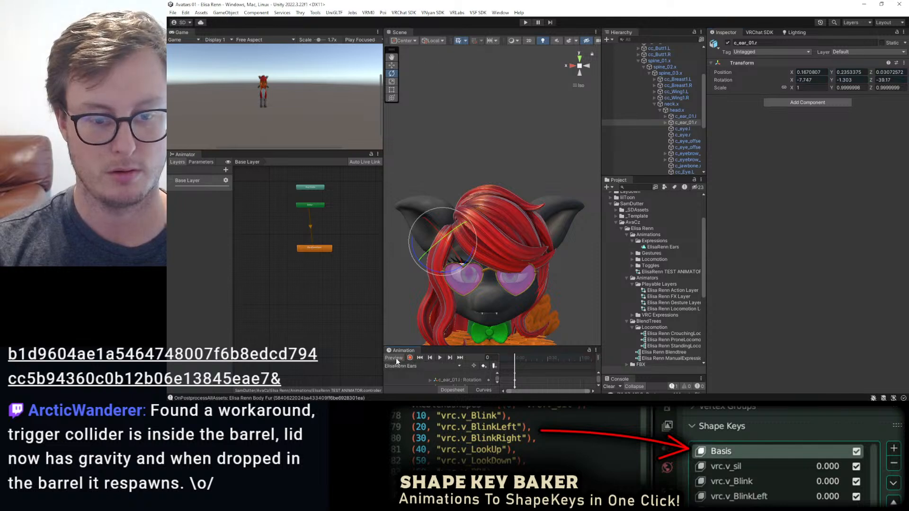
pyautogui.click(396, 360)
# Duplicate the ElisaRenn Ears clip and name the copy ElisaRenn Angry.
pyautogui.click(675, 247)
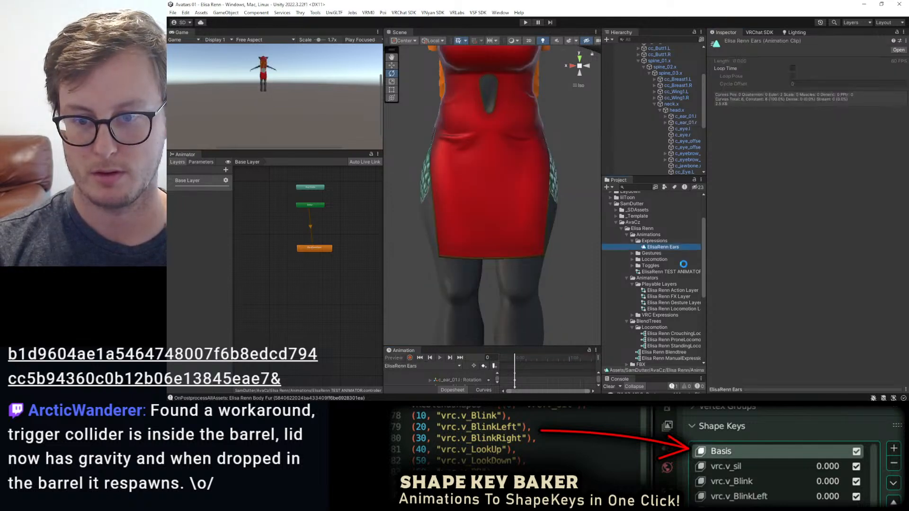
pyautogui.hotkey('ctrl', 'd')
pyautogui.press('F2')
pyautogui.press('Right')
pyautogui.hotkey('ctrl', 'BackSpace')
pyautogui.hotkey('ctrl', 'BackSpace')
pyautogui.write('Angry')
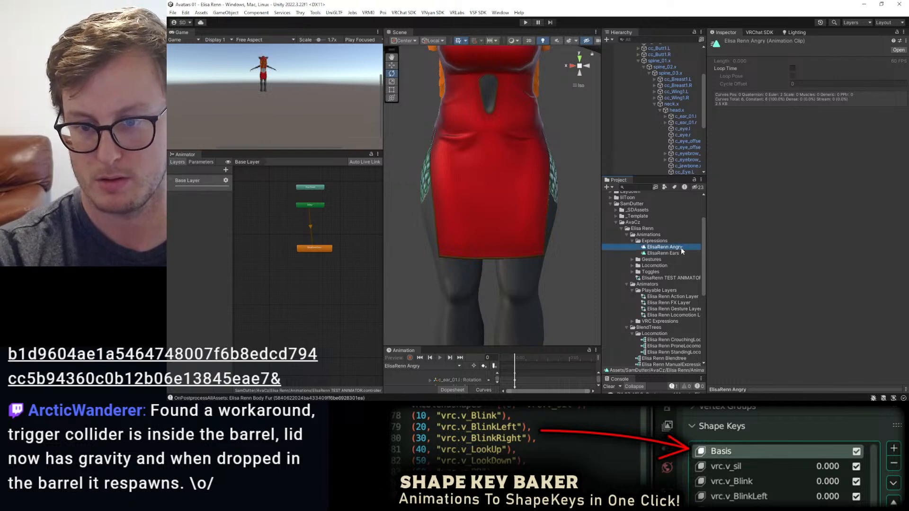
pyautogui.press('Return')
# Duplicate the ElisaRenn Angry clip and name the copy ElisaRenn Happy.
pyautogui.hotkey('ctrl', 'd')
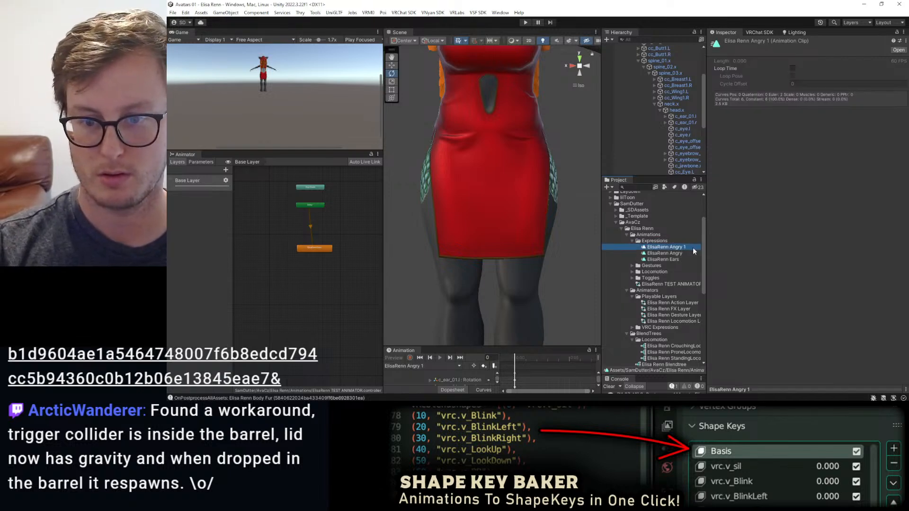
pyautogui.press('F2')
pyautogui.press('Right')
pyautogui.hotkey('ctrl', 'BackSpace')
pyautogui.hotkey('ctrl', 'BackSpace')
pyautogui.write('Happy')
pyautogui.press('Return')
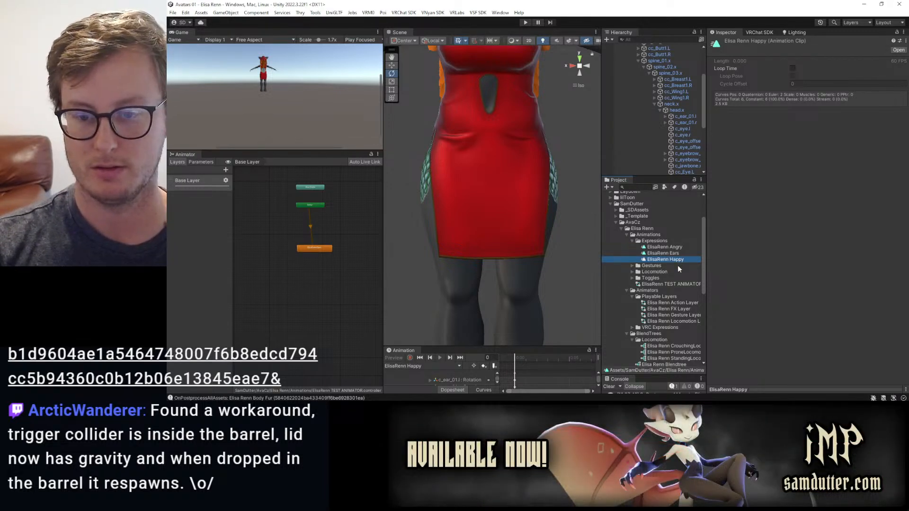
# Duplicate the ElisaRenn Happy clip and name the copy ElisaRenn Sad.
pyautogui.hotkey('ctrl', 'd')
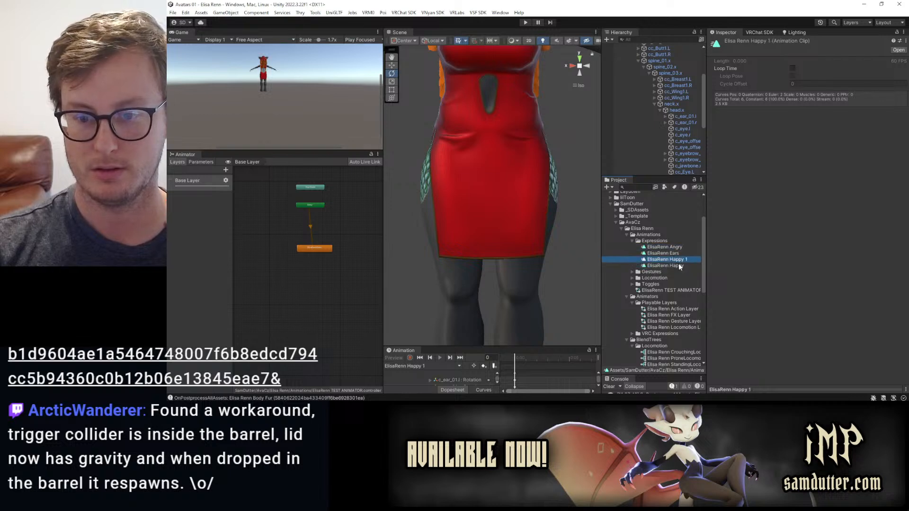
pyautogui.press('F2')
pyautogui.press('BackSpace')
pyautogui.press('BackSpace')
pyautogui.press('BackSpace')
pyautogui.press('BackSpace')
pyautogui.press('BackSpace')
pyautogui.press('BackSpace')
pyautogui.press('BackSpace')
pyautogui.write('Sad')
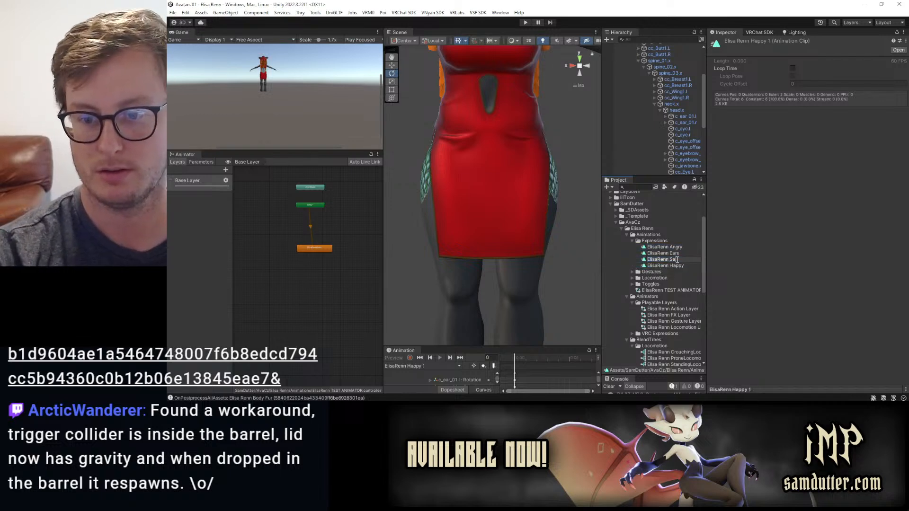
pyautogui.press('Return')
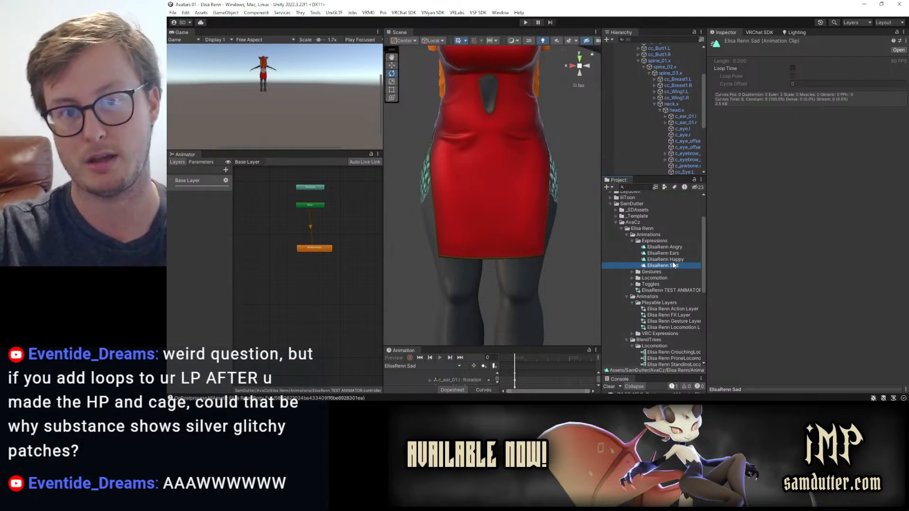
# Bring the avatar's head and torso into the Scene view and switch the view to perspective projection.
pyautogui.scroll(-4, 472, 202)
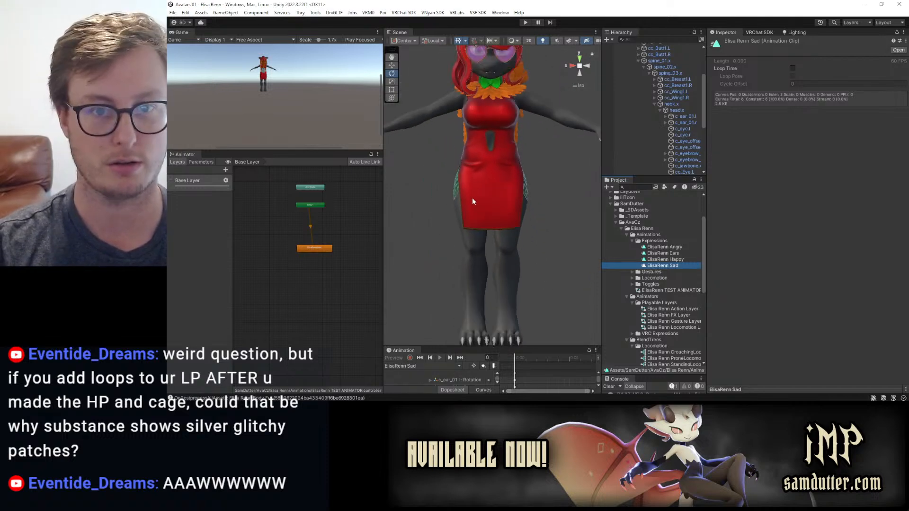
pyautogui.keyDown('alt'); pyautogui.moveTo(473, 202); pyautogui.dragTo(524, 165); pyautogui.keyUp('alt')
pyautogui.click(584, 62)
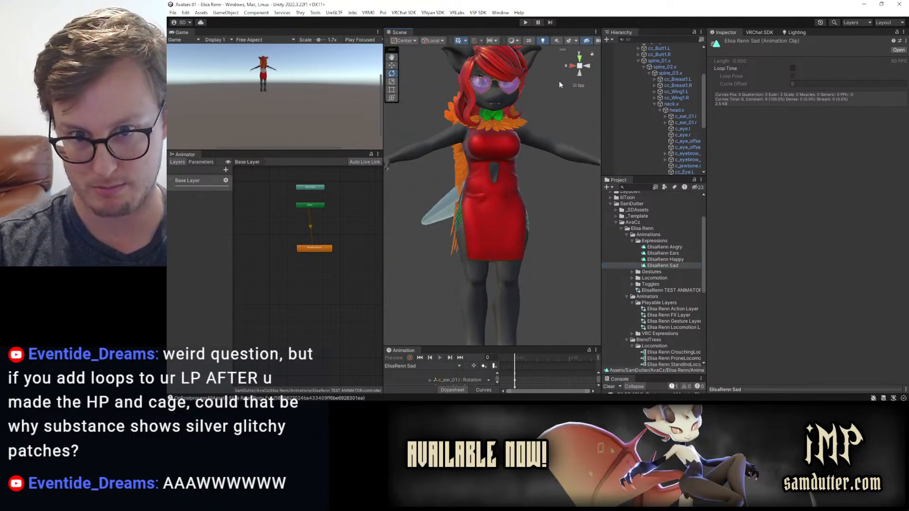
pyautogui.click(580, 66)
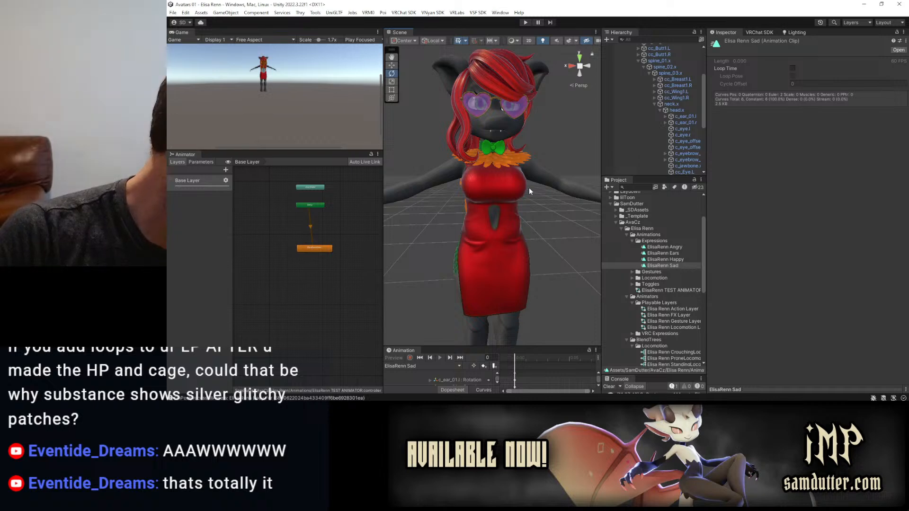
# Duplicate the ElisaRenn Sad clip and name the copy ElisaRenn Confused.
pyautogui.click(685, 268)
pyautogui.hotkey('ctrl', 'd')
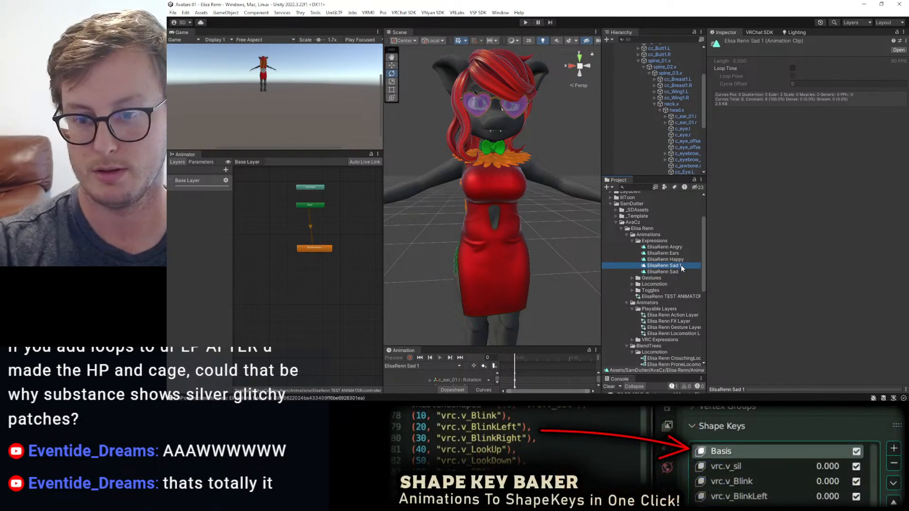
pyautogui.click(680, 265)
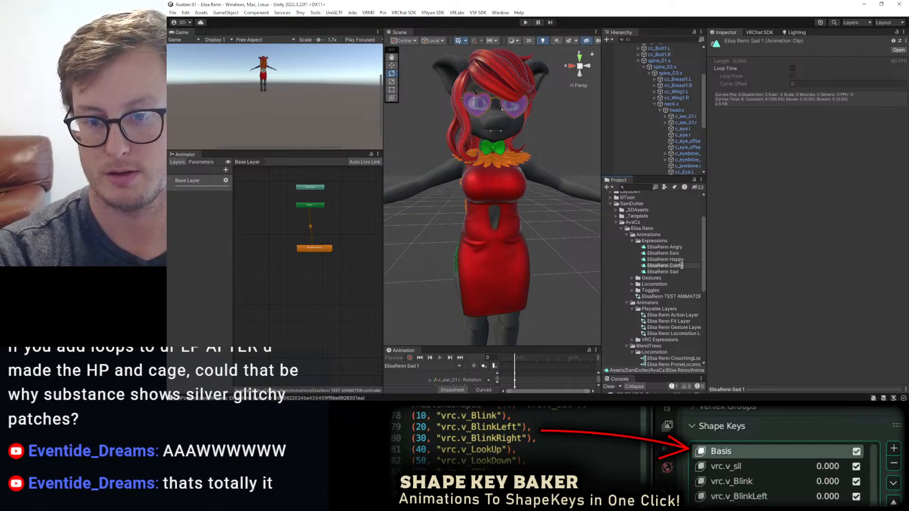
pyautogui.write('Confused')
pyautogui.press('Return')
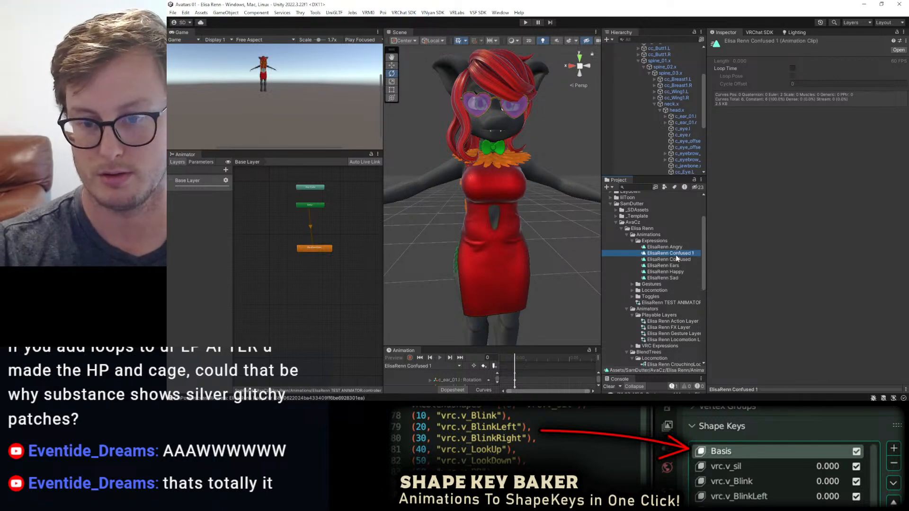
# Duplicate the ElisaRenn Confused clip and name the copy ElisaRenn Shock.
pyautogui.click(675, 255)
pyautogui.press('BackSpace')
pyautogui.press('BackSpace')
pyautogui.press('BackSpace')
pyautogui.press('BackSpace')
pyautogui.press('BackSpace')
pyautogui.press('BackSpace')
pyautogui.press('BackSpace')
pyautogui.press('BackSpace')
pyautogui.press('BackSpace')
pyautogui.press('BackSpace')
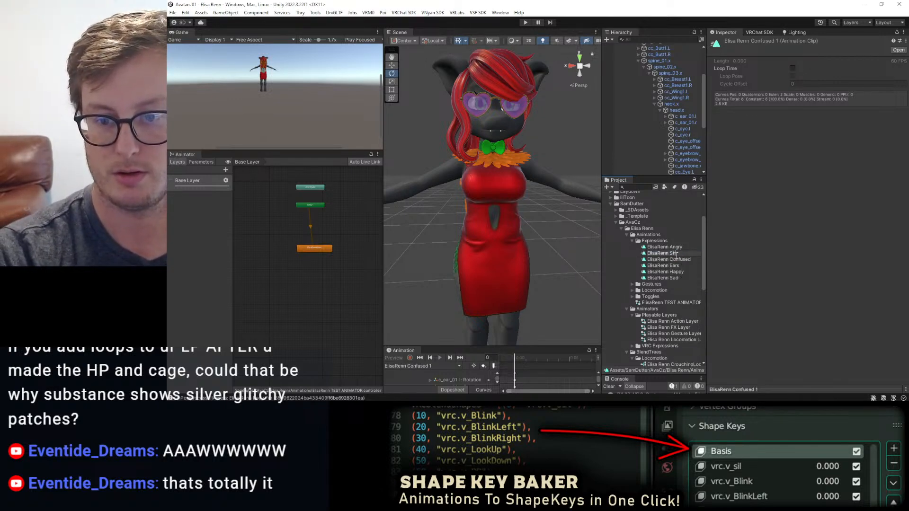
pyautogui.write('Shock')
pyautogui.press('Return')
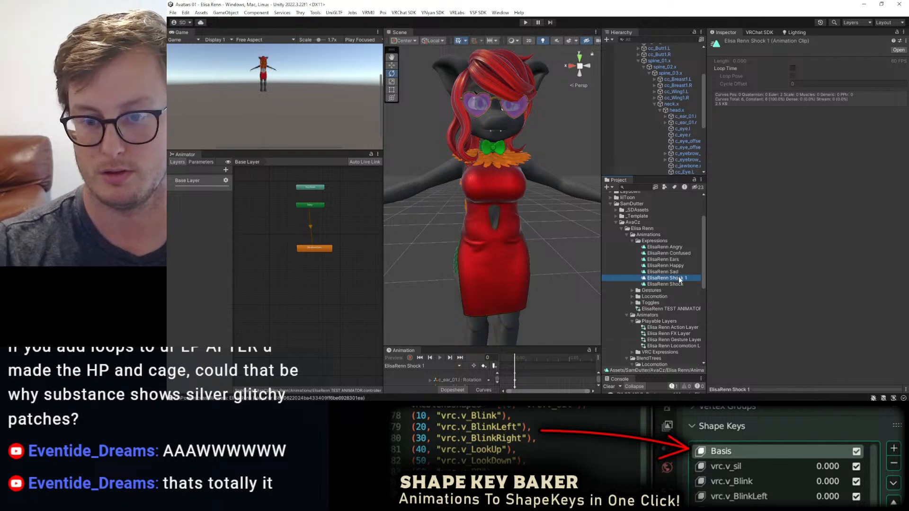
# Make two more copies of the expression clips, named ElisaRenn Blep and ElisaRenn Tongue Out.
pyautogui.click(680, 278)
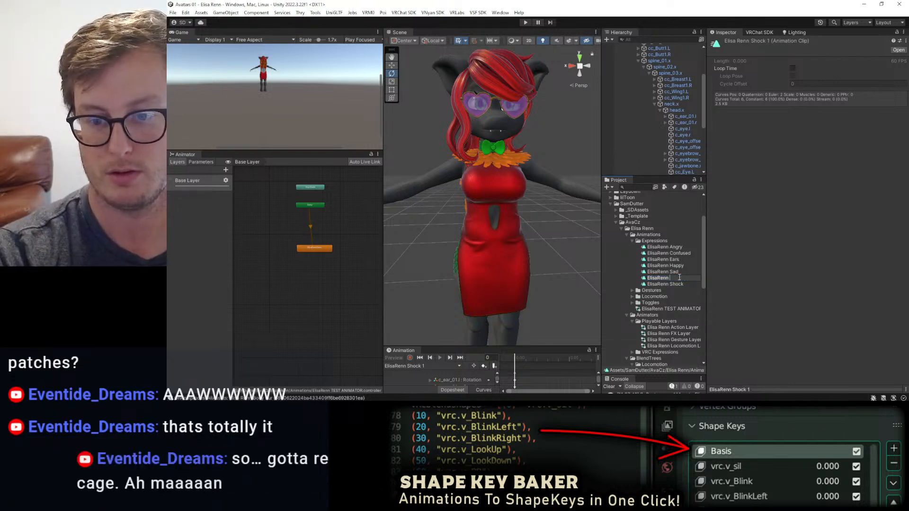
pyautogui.press('Return')
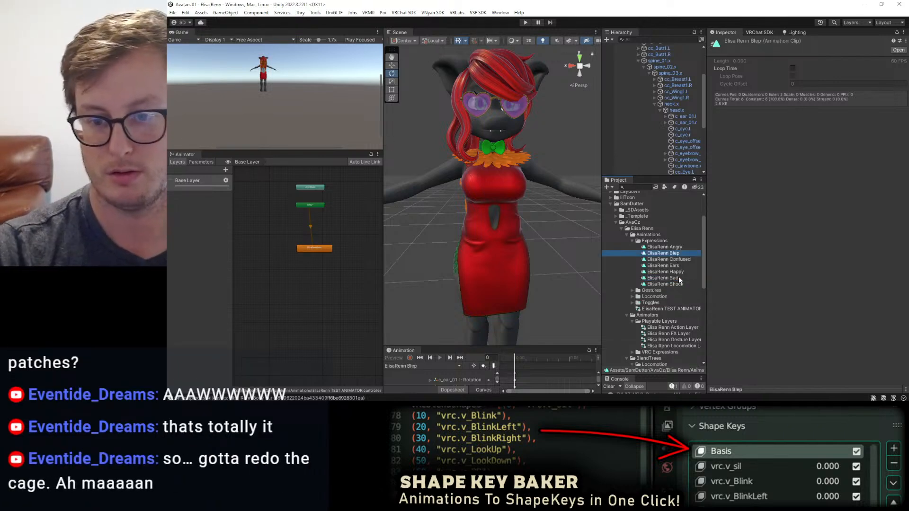
pyautogui.click(675, 254)
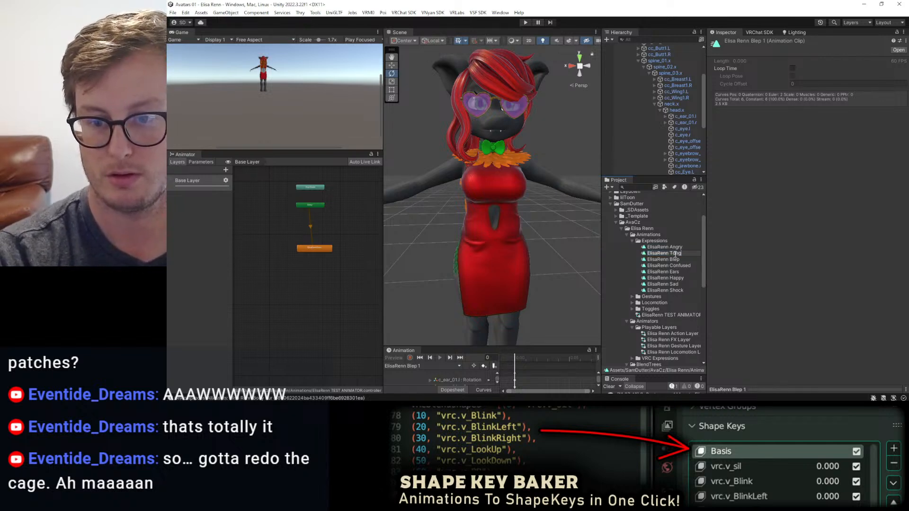
pyautogui.write('Tongue Out')
pyautogui.press('Return')
# Open the ElisaRenn Angry clip in a taller Animation view and delete the orange default state from the animator's Base Layer.
pyautogui.click(668, 247)
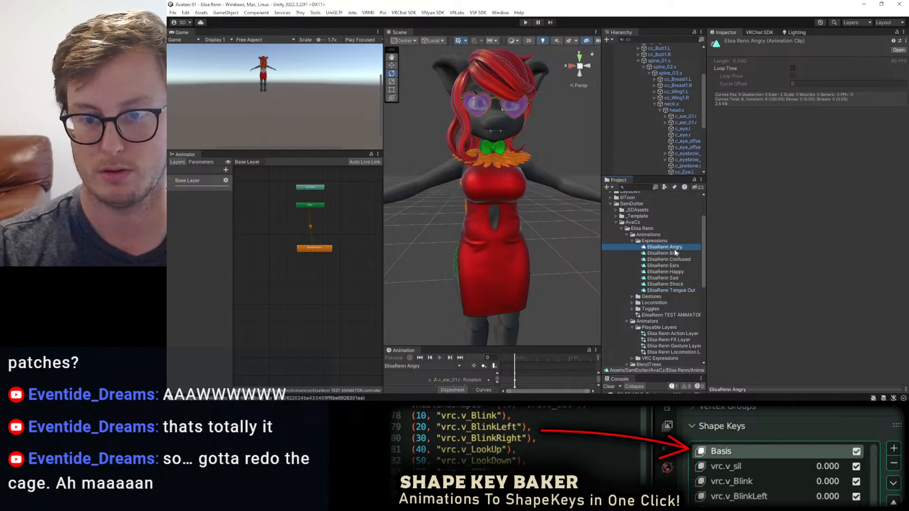
pyautogui.moveTo(447, 347); pyautogui.dragTo(461, 274)
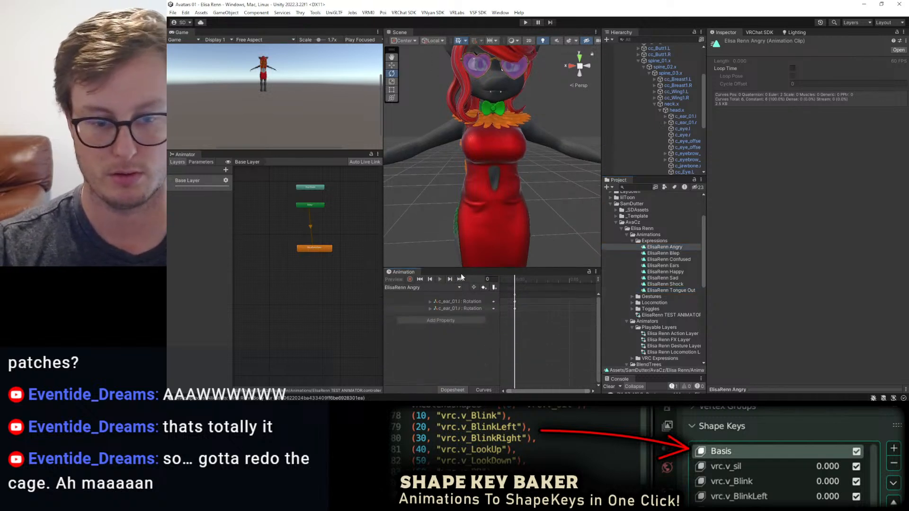
pyautogui.click(312, 247)
pyautogui.press('Delete')
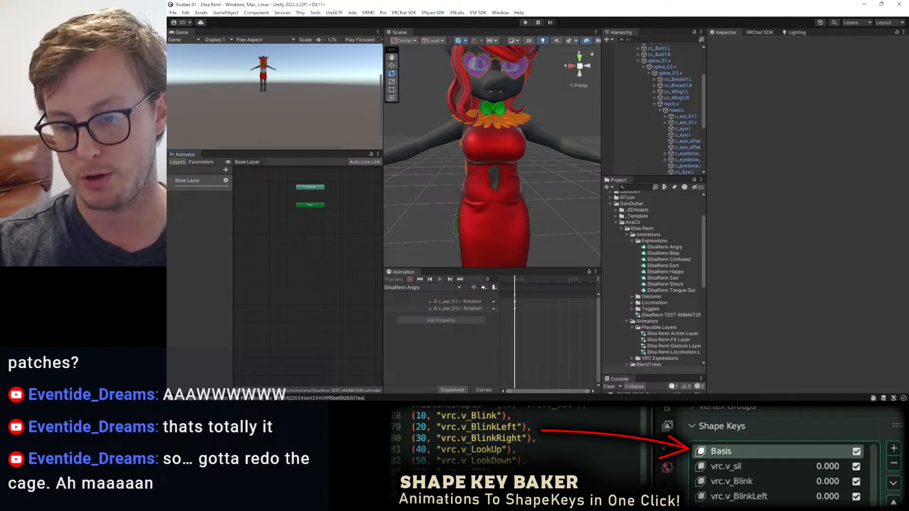
# Switch to Blender, save ElisaRenn.blend and hide the viewport sidebar.
pyautogui.hotkey('alt', 'Tab')
pyautogui.scroll(-4, 525, 196)
pyautogui.moveTo(523, 194); pyautogui.dragTo(502, 217, button='middle')
pyautogui.hotkey('ctrl', 's')
pyautogui.press('n')
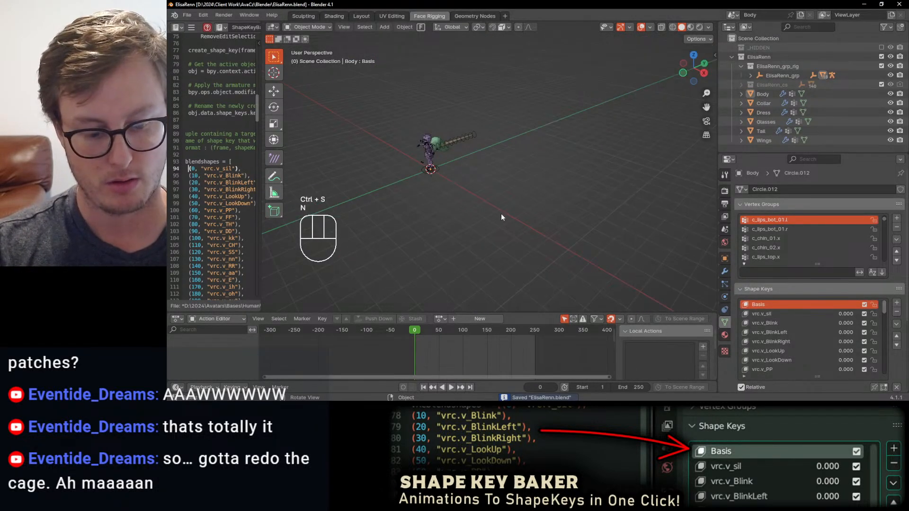
# Add a cube to the scene and move it to empty space away from the character.
pyautogui.press('t')
pyautogui.hotkey('shift', 'a')
pyautogui.moveTo(529, 181)
pyautogui.click(581, 191)
pyautogui.moveTo(558, 180)
pyautogui.keyDown('shift'); pyautogui.mouseDown(button='middle')
pyautogui.moveTo(545, 163)
pyautogui.moveTo(490, 162)
pyautogui.moveTo(521, 163)
pyautogui.moveTo(544, 219)
pyautogui.moveTo(602, 158)
pyautogui.moveTo(442, 172)
pyautogui.moveTo(572, 186)
pyautogui.mouseUp(button='middle'); pyautogui.keyUp('shift')
pyautogui.press('g')
pyautogui.click(552, 162)
# Duplicate the cube and place the copy beside the original.
pyautogui.scroll(4, 489, 163)
pyautogui.scroll(-1, 492, 163)
pyautogui.scroll(-4, 504, 156)
pyautogui.hotkey('shift', 'd')
pyautogui.click(575, 161)
pyautogui.scroll(4, 576, 161)
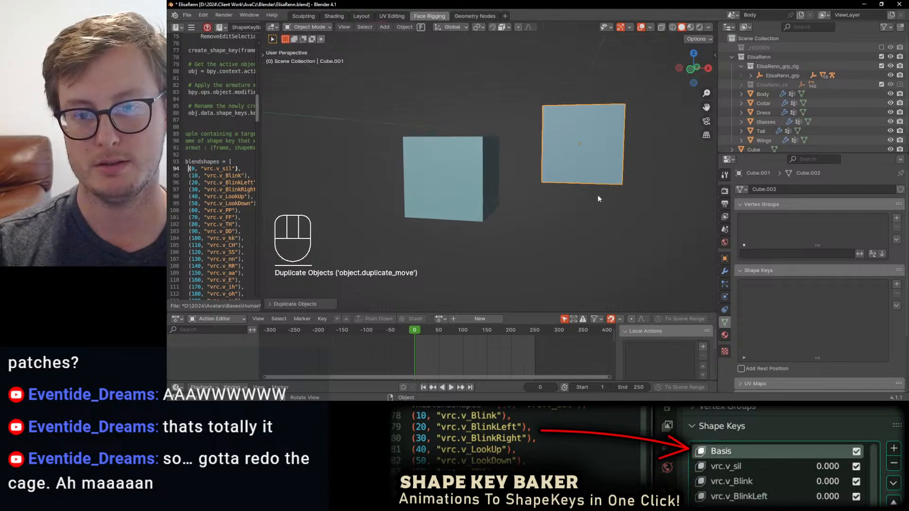
# Show the duplicate cube's modifier properties and reposition it slightly above and beside the original cube.
pyautogui.click(725, 274)
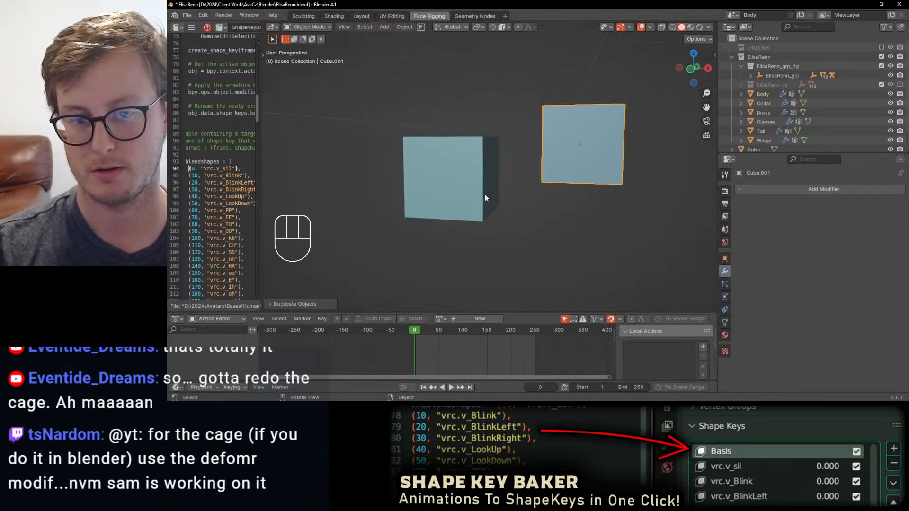
pyautogui.click(569, 149)
pyautogui.press('g')
pyautogui.click(542, 182)
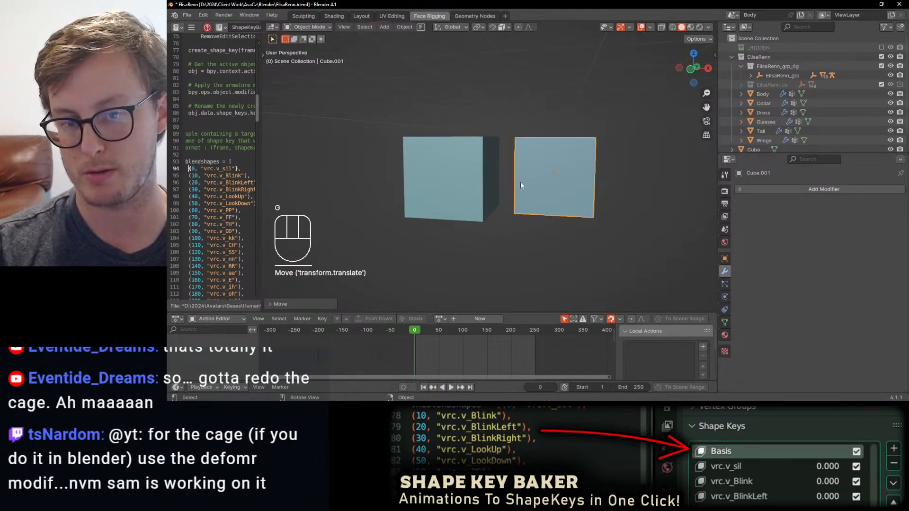
pyautogui.moveTo(566, 176); pyautogui.dragTo(581, 192, button='middle')
pyautogui.press('g')
pyautogui.click(592, 166)
pyautogui.press('t')
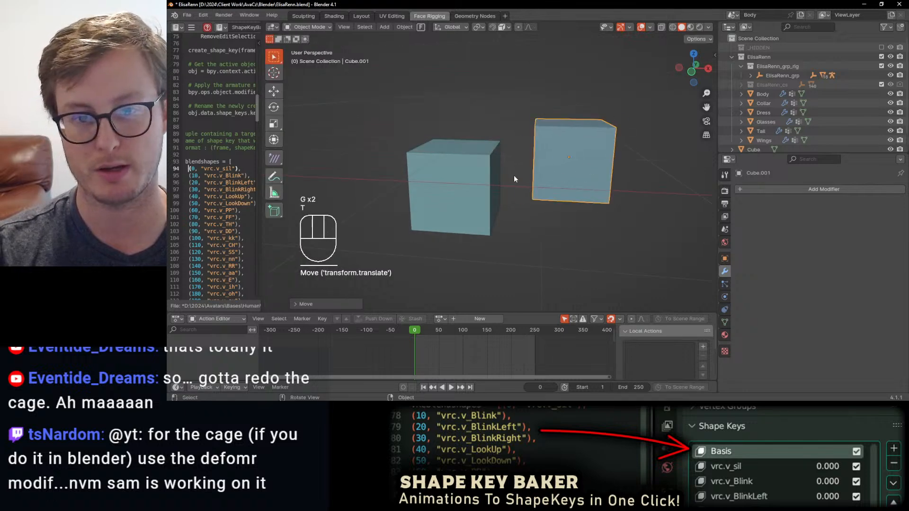
# Annotate an arrow curving from the duplicate cube toward the original, with a C by the duplicate and an L by the original.
pyautogui.click(280, 178)
pyautogui.moveTo(521, 120); pyautogui.dragTo(479, 122)
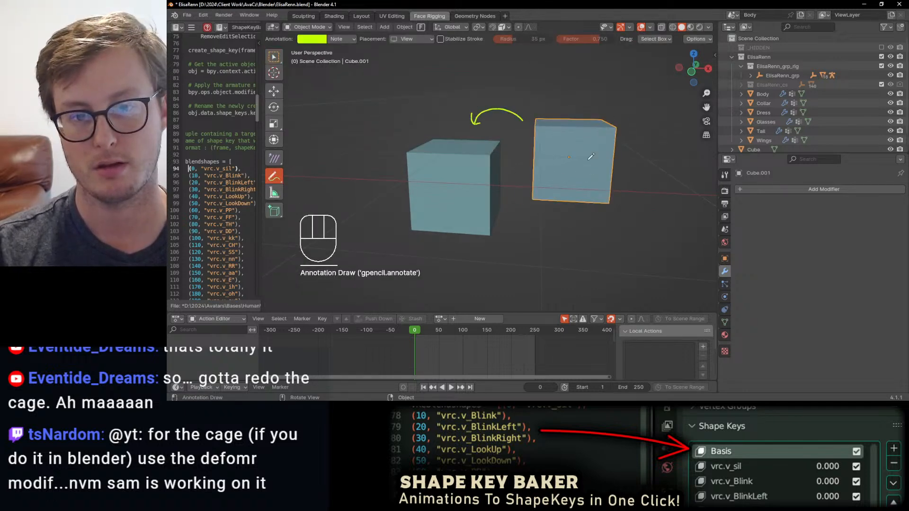
pyautogui.moveTo(596, 86)
pyautogui.mouseDown()
pyautogui.moveTo(590, 96)
pyautogui.moveTo(606, 91)
pyautogui.mouseUp()
pyautogui.moveTo(371, 118)
pyautogui.mouseDown()
pyautogui.moveTo(374, 137)
pyautogui.moveTo(389, 130)
pyautogui.mouseUp()
# Switch to the UV Editing workspace, return to Object Mode and frame the two cubes in the viewport.
pyautogui.click(371, 16)
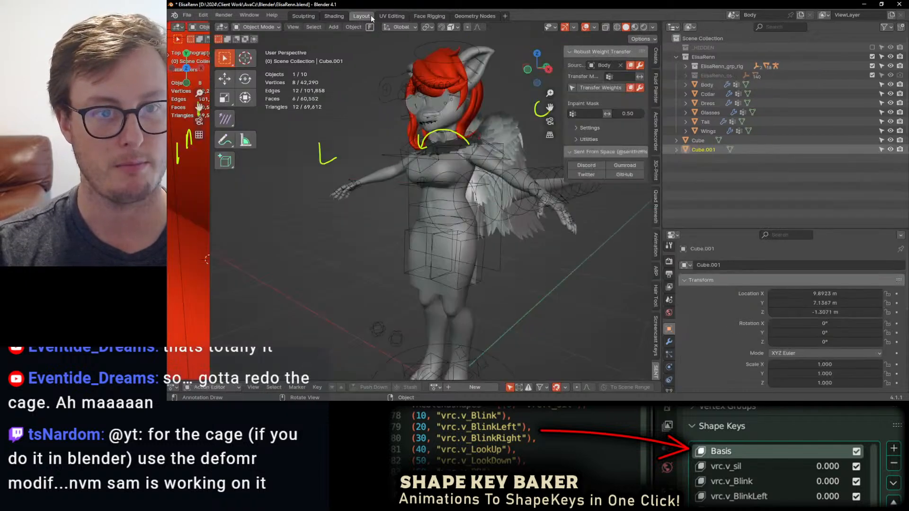
pyautogui.click(385, 16)
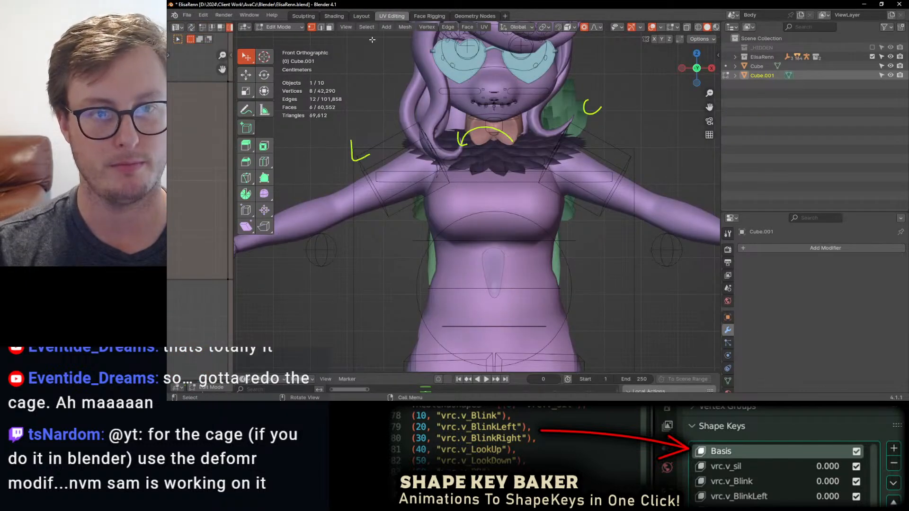
pyautogui.scroll(-7, 517, 158)
pyautogui.keyDown('shift'); pyautogui.moveTo(713, 204); pyautogui.dragTo(384, 204, button='middle'); pyautogui.keyUp('shift')
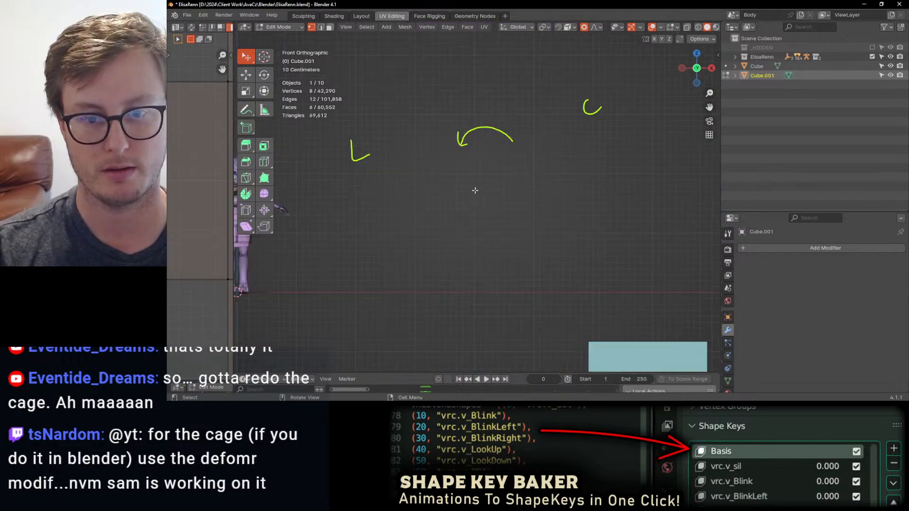
pyautogui.scroll(-6, 474, 190)
pyautogui.press('Tab')
pyautogui.moveTo(587, 256); pyautogui.dragTo(589, 279, button='middle')
pyautogui.scroll(2, 588, 272)
pyautogui.keyDown('shift'); pyautogui.moveTo(589, 233); pyautogui.dragTo(443, 257, button='middle'); pyautogui.keyUp('shift')
pyautogui.scroll(3, 409, 242)
pyautogui.keyDown('shift'); pyautogui.moveTo(439, 227); pyautogui.dragTo(485, 221, button='middle'); pyautogui.keyUp('shift')
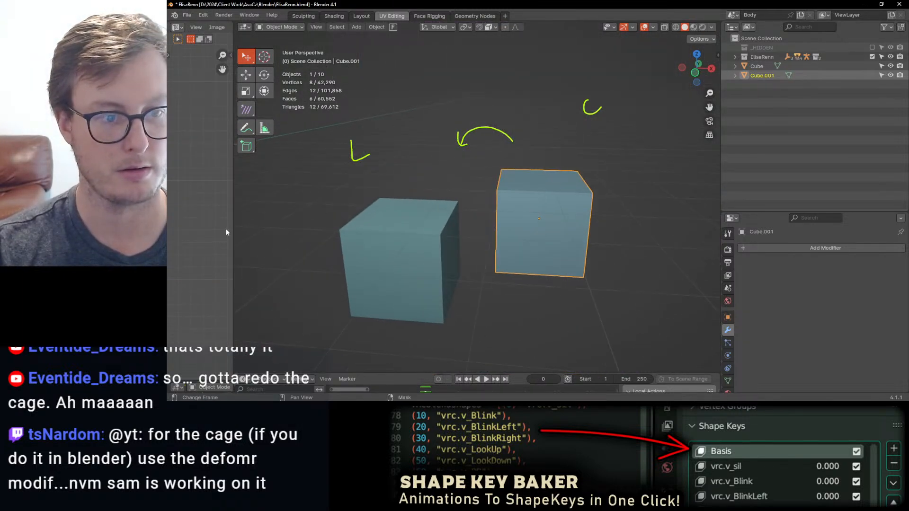
# Widen the UV editor and rotate the original cube's whole UV layout to roughly sideways.
pyautogui.moveTo(234, 232); pyautogui.dragTo(381, 228)
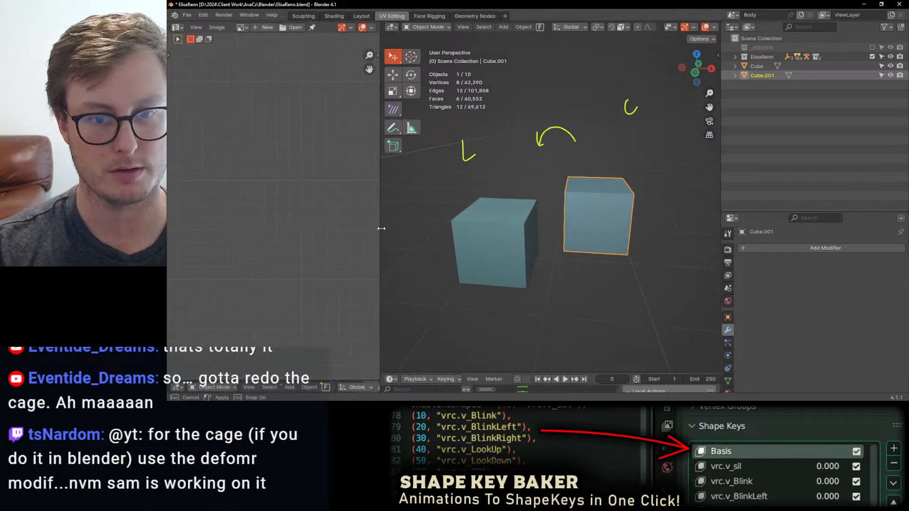
pyautogui.keyDown('shift'); pyautogui.moveTo(555, 229); pyautogui.dragTo(627, 201, button='middle'); pyautogui.keyUp('shift')
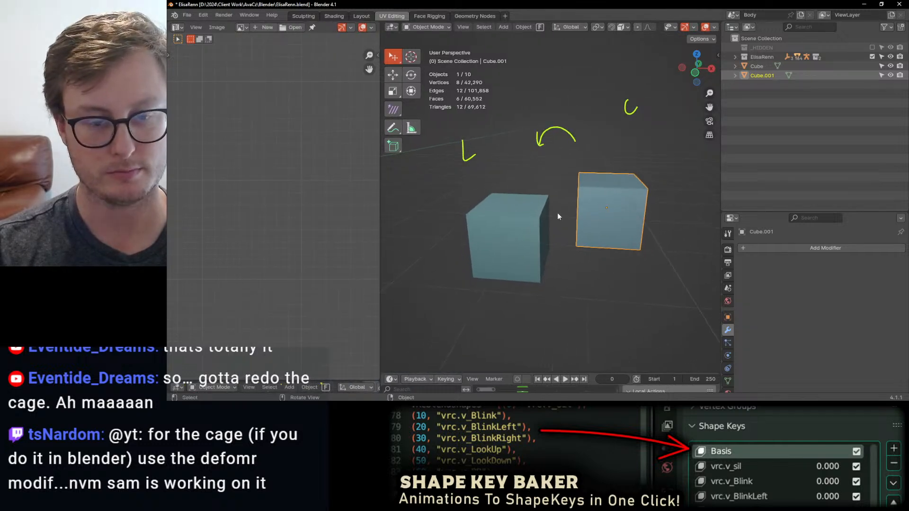
pyautogui.click(490, 235)
pyautogui.press('Tab')
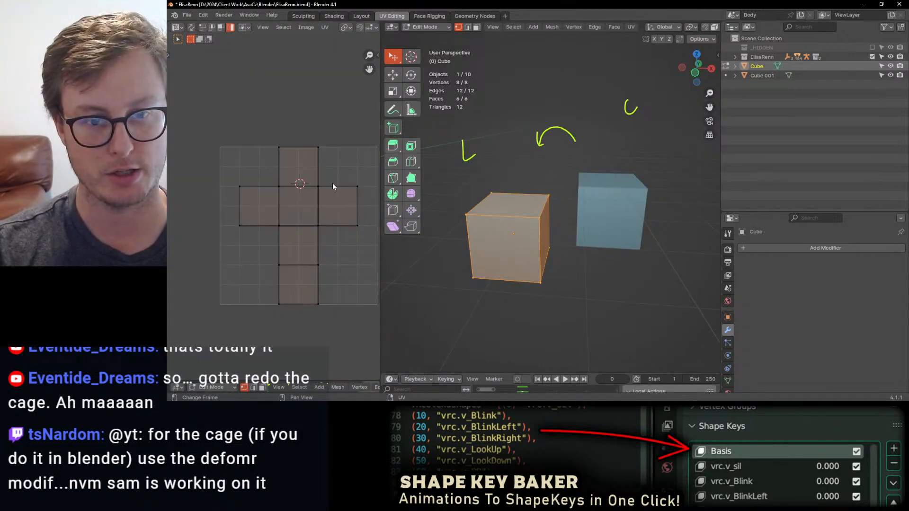
pyautogui.press('a')
pyautogui.press('r')
pyautogui.click(232, 165)
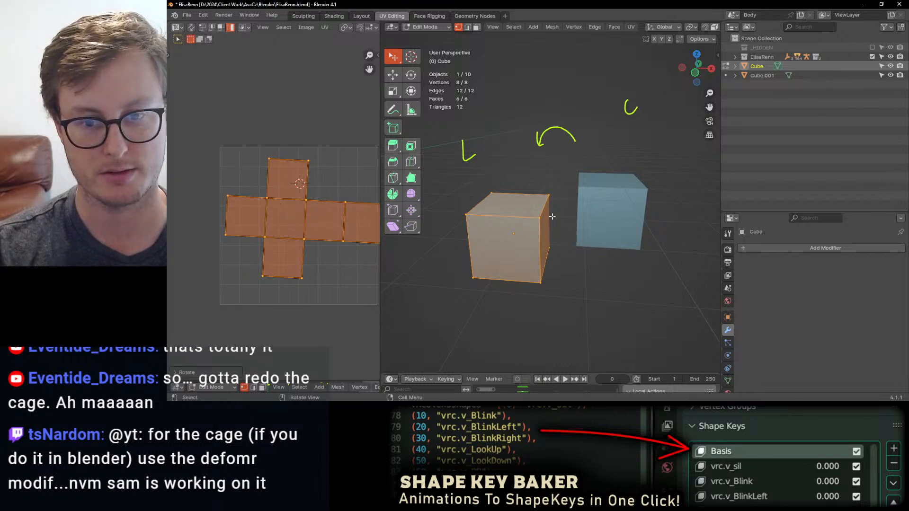
# Check the duplicate cube's UV layout in Edit Mode against the original's.
pyautogui.press('Tab')
pyautogui.click(597, 211)
pyautogui.press('Tab')
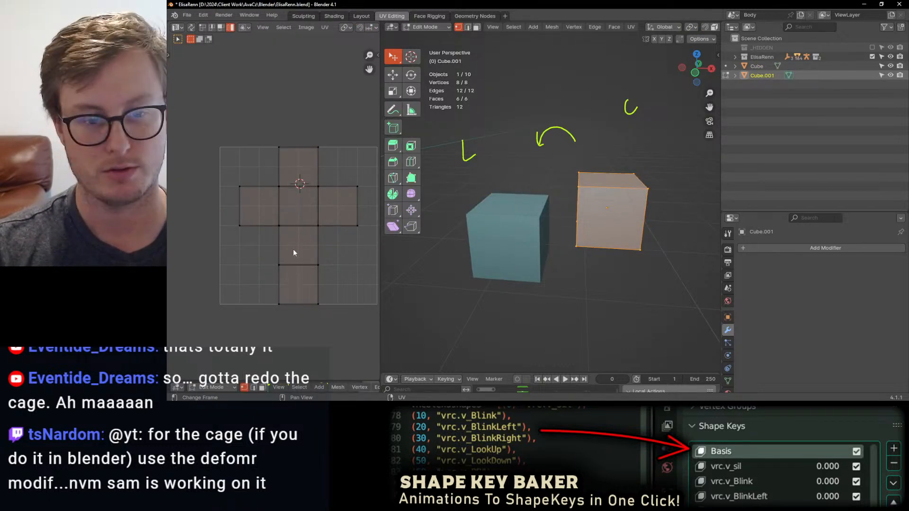
pyautogui.press('Tab')
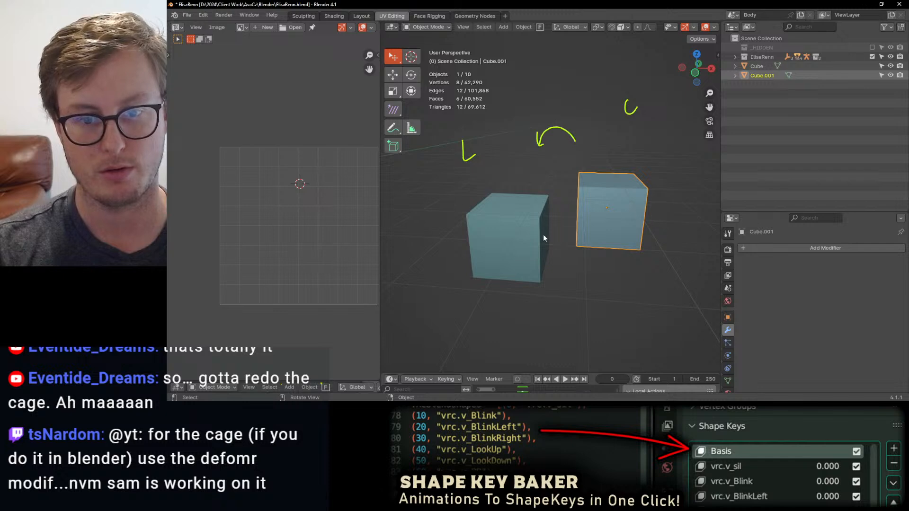
# Rotate the original cube's UV layout back to a nearly upright orientation.
pyautogui.click(535, 223)
pyautogui.press('Tab')
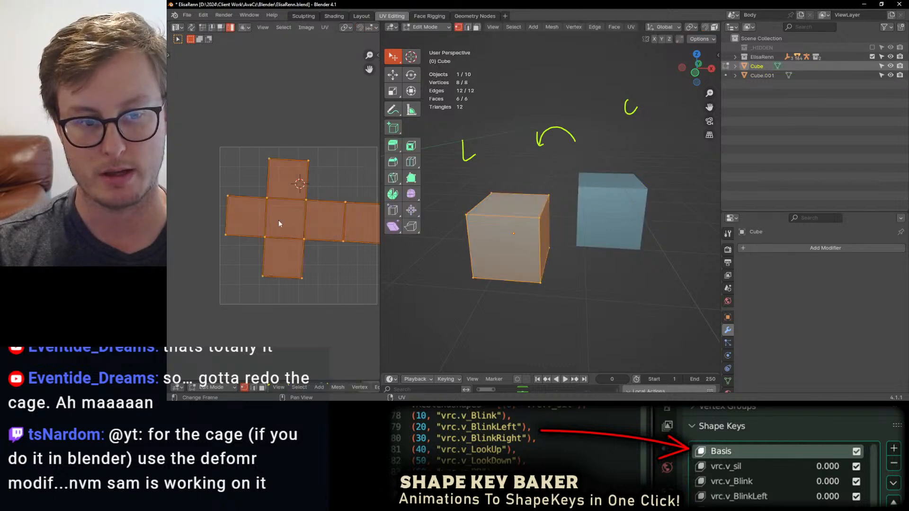
pyautogui.press('r')
pyautogui.press('Escape')
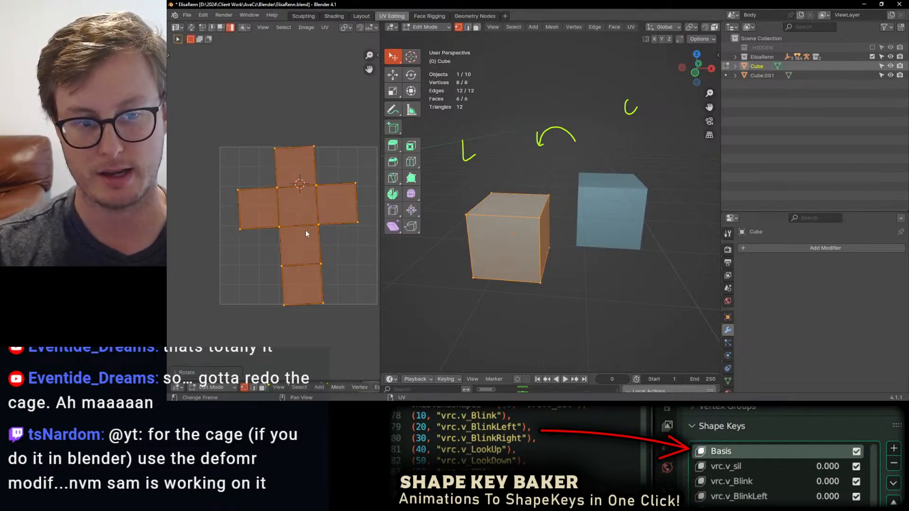
# Return to Object Mode and link the original cube's object data to the duplicate so both share one mesh.
pyautogui.press('Tab')
pyautogui.click(613, 182)
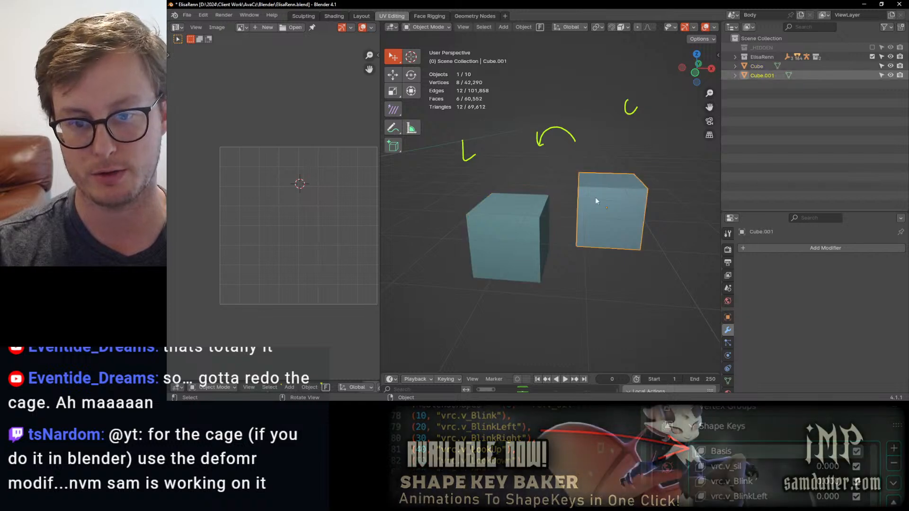
pyautogui.keyDown('shift'); pyautogui.click(527, 213); pyautogui.keyUp('shift')
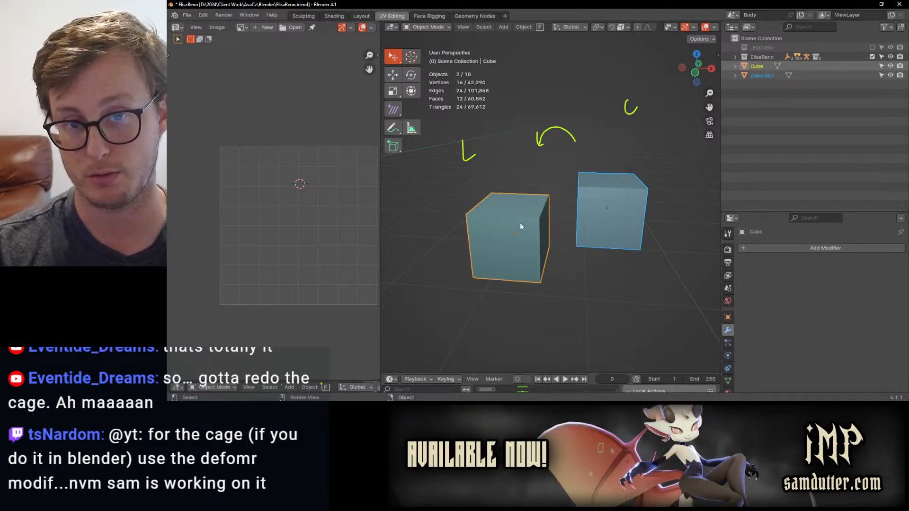
pyautogui.click(522, 26)
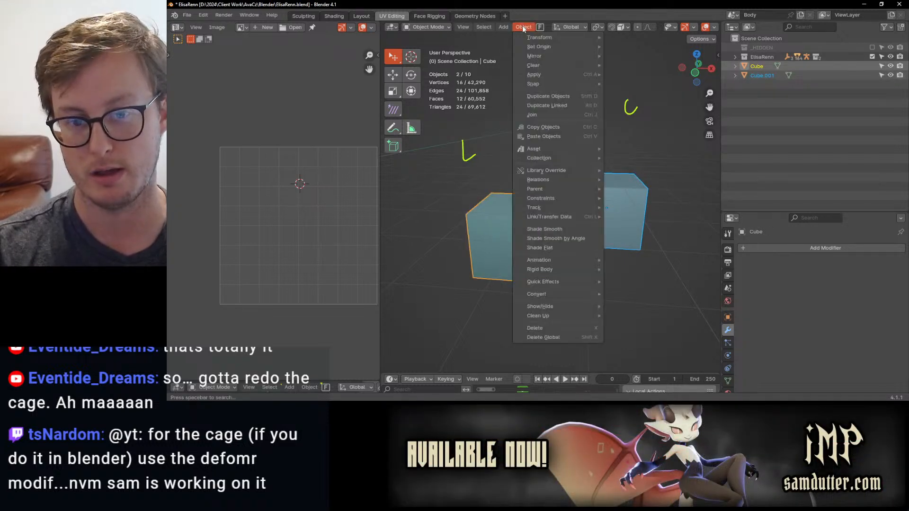
pyautogui.moveTo(544, 217)
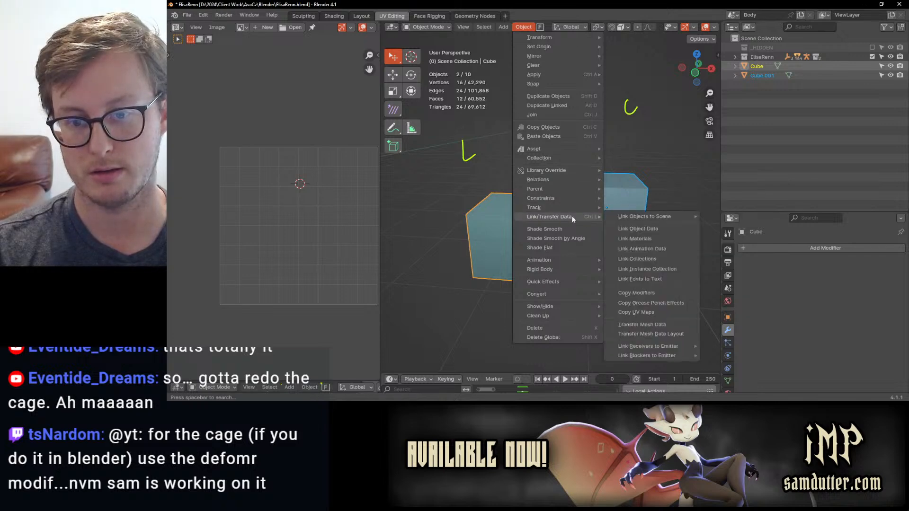
pyautogui.click(641, 228)
# Check the duplicate cube's UV layout in Edit Mode.
pyautogui.click(616, 206)
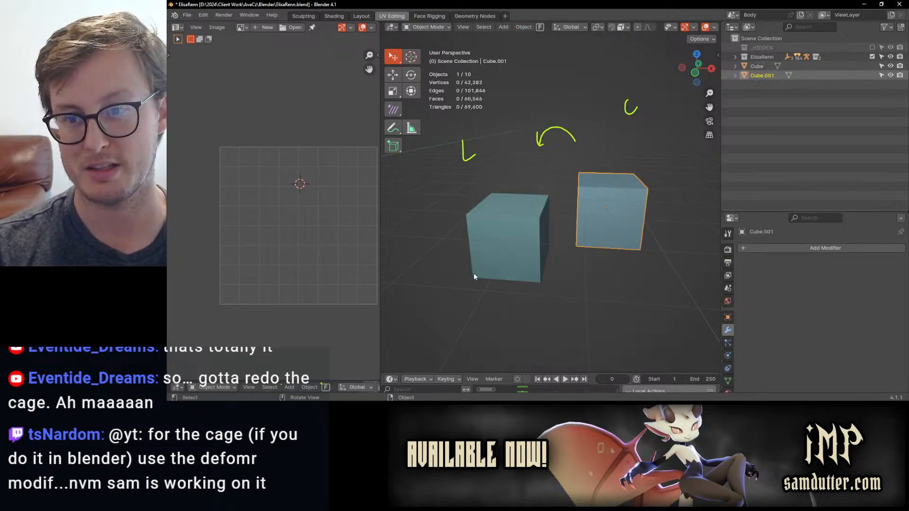
pyautogui.press('Tab')
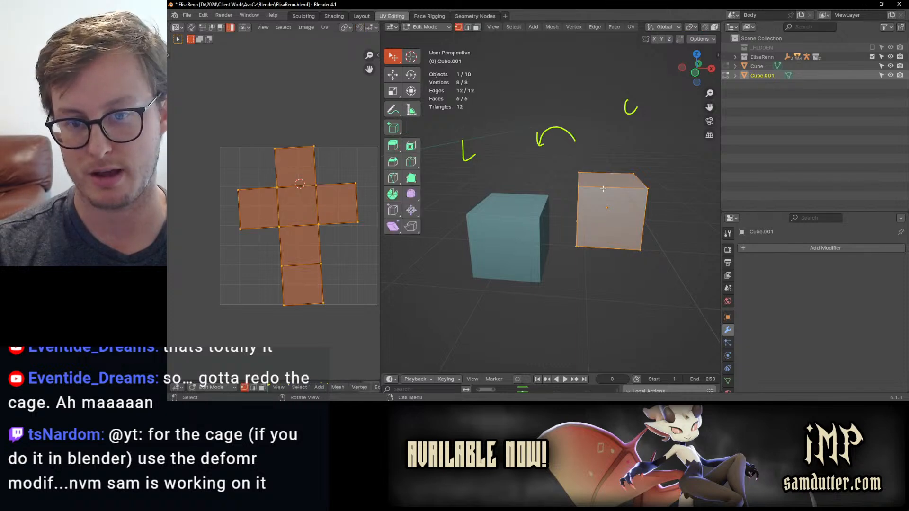
pyautogui.press('Tab')
# Rotate the original cube's whole UV layout so its long arm points sideways and slightly downward.
pyautogui.click(522, 240)
pyautogui.press('Tab')
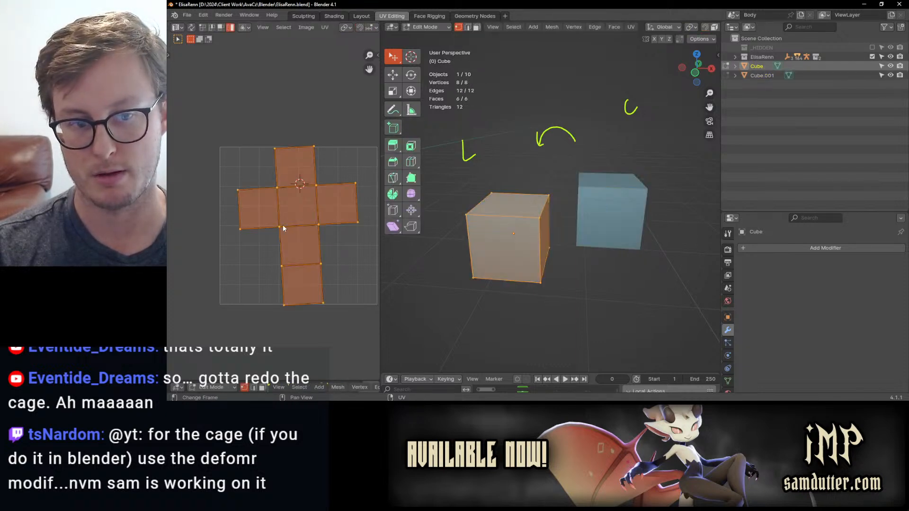
pyautogui.press('r')
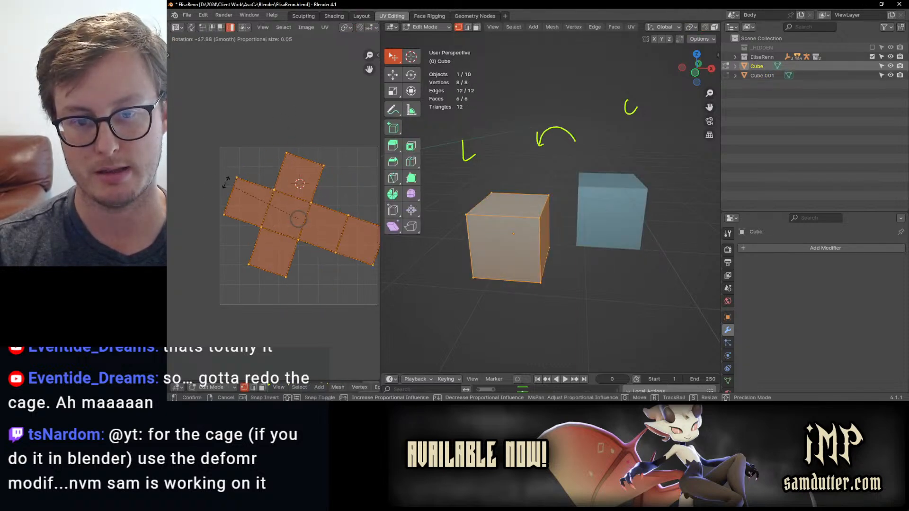
pyautogui.click(288, 207)
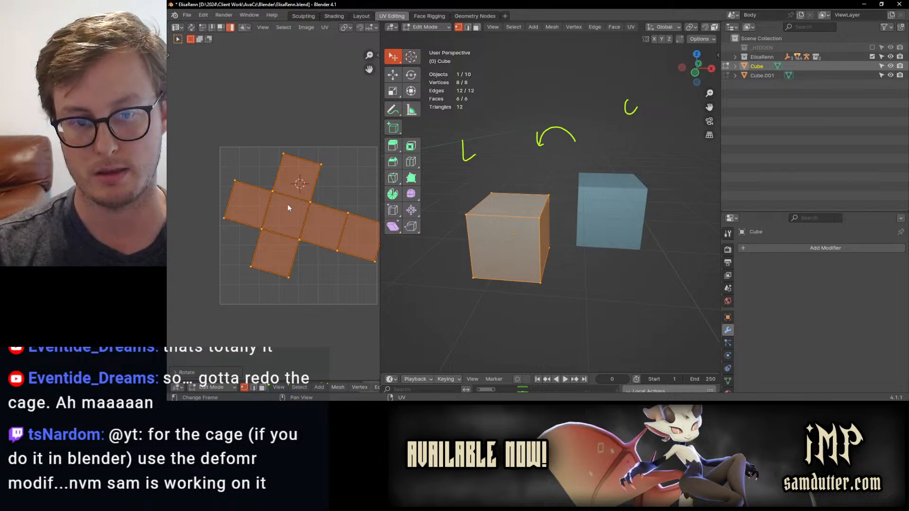
# Inspect the duplicate cube's UVs in Edit Mode to see whether they follow the original's rotation.
pyautogui.press('Tab')
pyautogui.click(562, 200)
pyautogui.click(607, 195)
pyautogui.press('Tab')
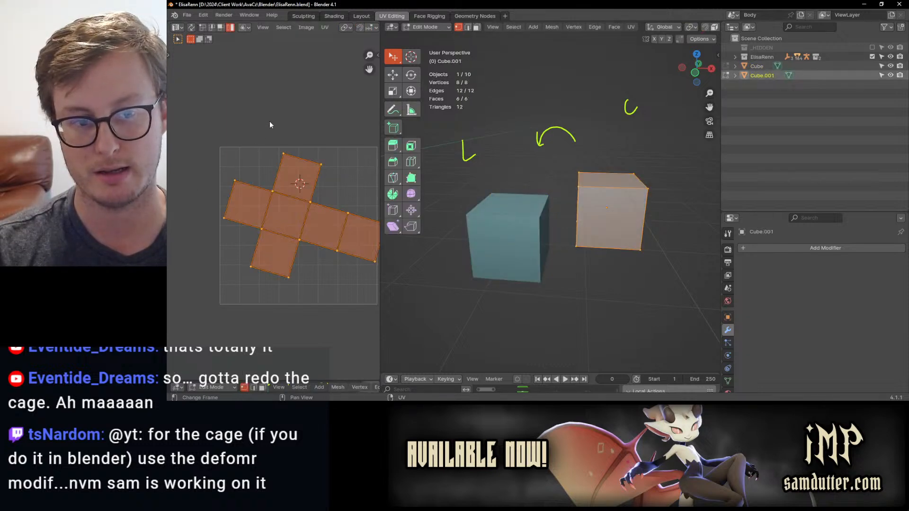
# Move the shared UV layout while editing the duplicate, and move it again from the original cube.
pyautogui.press('g')
pyautogui.click(255, 263)
pyautogui.press('Tab')
pyautogui.click(498, 250)
pyautogui.press('Tab')
pyautogui.press('Tab')
pyautogui.scroll(-5, 297, 278)
pyautogui.press('Tab')
pyautogui.press('g')
pyautogui.click(299, 237)
pyautogui.press('Tab')
pyautogui.press('Tab')
# Pull the upper back corner vertex of the original cube upward into a tall peak.
pyautogui.click(504, 194)
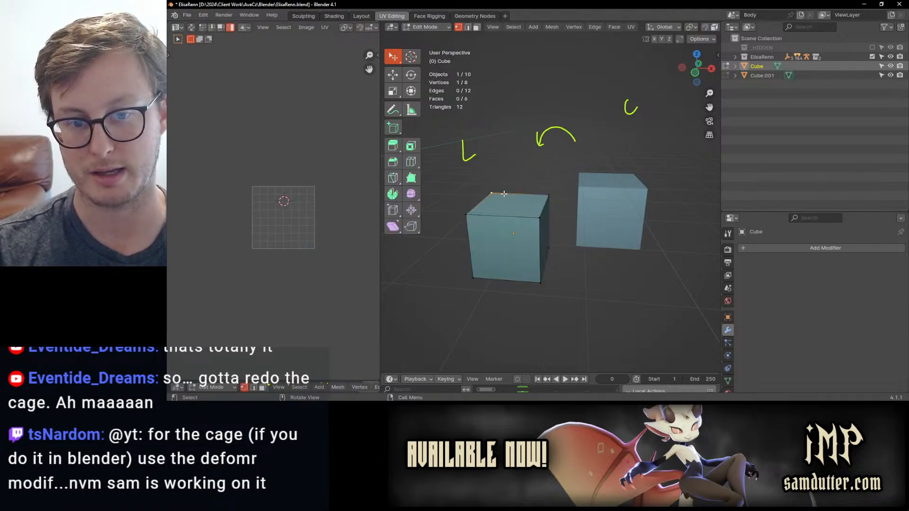
pyautogui.press('g')
pyautogui.click(625, 147)
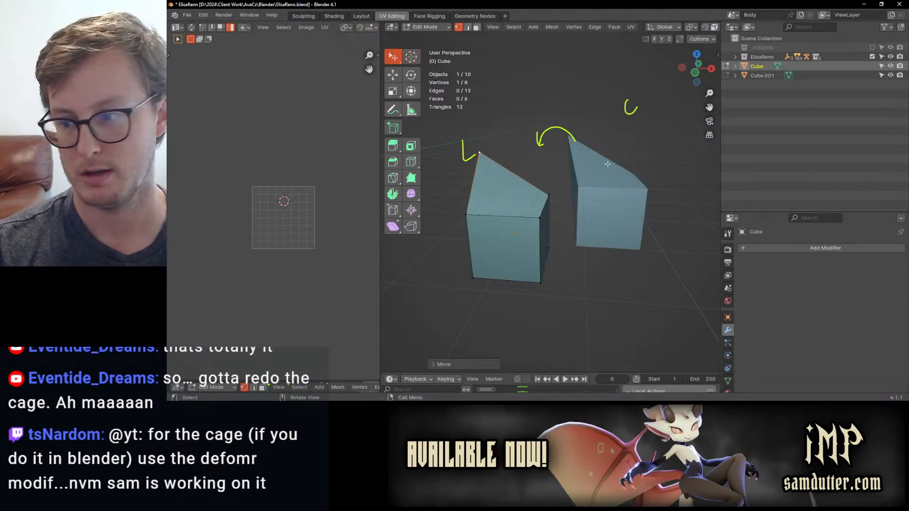
# Return to Object Mode and add a Displace modifier to the duplicate cube.
pyautogui.press('Tab')
pyautogui.click(616, 191)
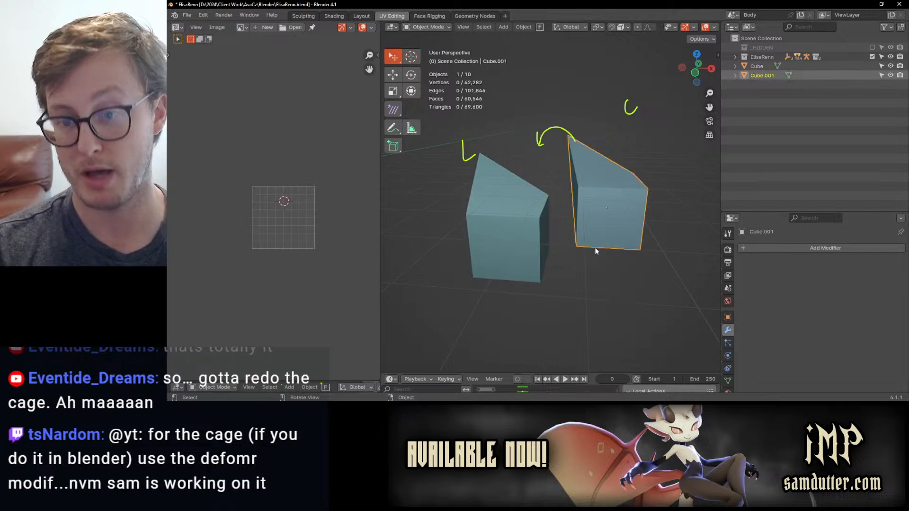
pyautogui.click(794, 247)
pyautogui.moveTo(771, 256)
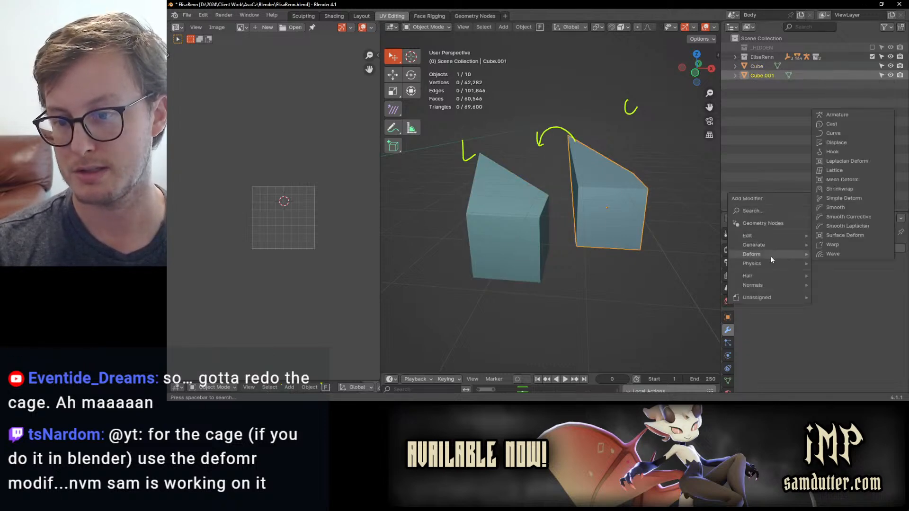
pyautogui.click(837, 142)
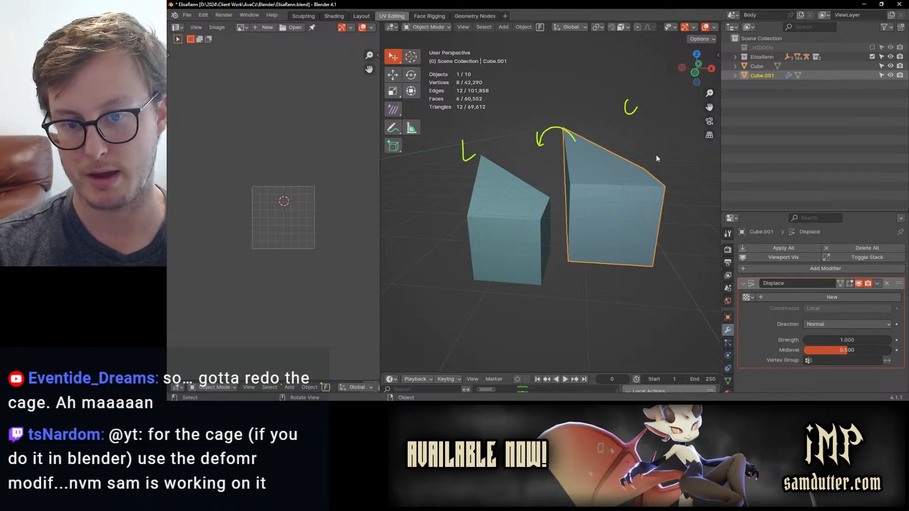
# Compare the original cube's mesh in Edit Mode with the displaced duplicate.
pyautogui.click(519, 243)
pyautogui.press('Tab')
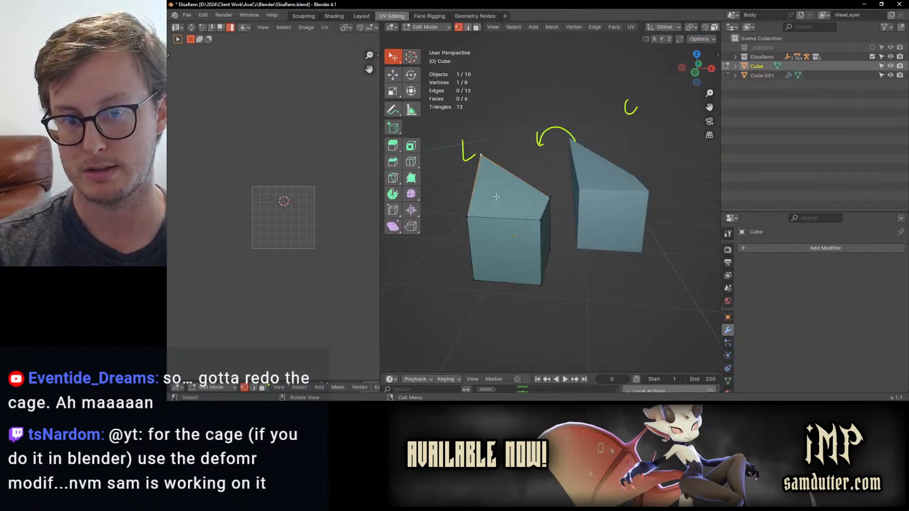
pyautogui.press('Tab')
pyautogui.click(634, 208)
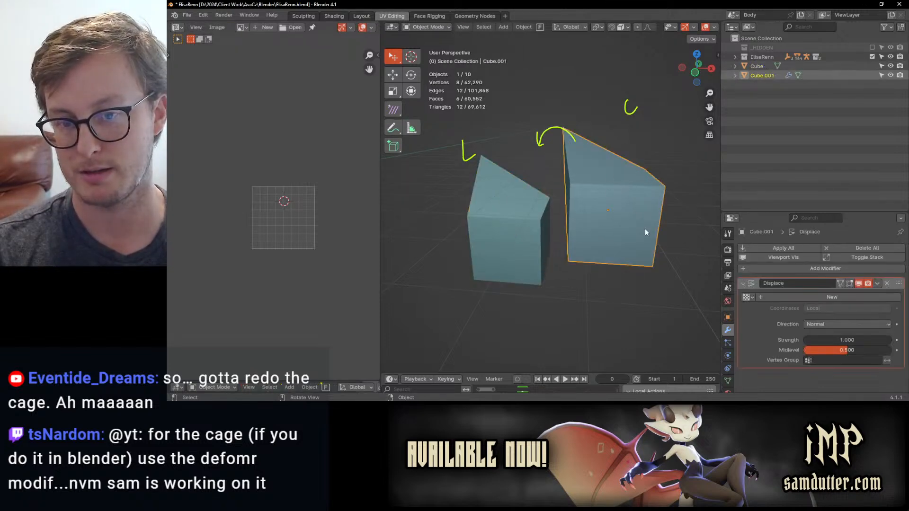
# Select the two cubes alternately to compare them, and set the duplicate's Displace strength to 1.130.
pyautogui.click(520, 218)
pyautogui.click(584, 203)
pyautogui.click(512, 220)
pyautogui.click(585, 204)
pyautogui.moveTo(847, 340)
pyautogui.mouseDown()
pyautogui.moveTo(871, 340)
pyautogui.moveTo(850, 340)
pyautogui.mouseUp()
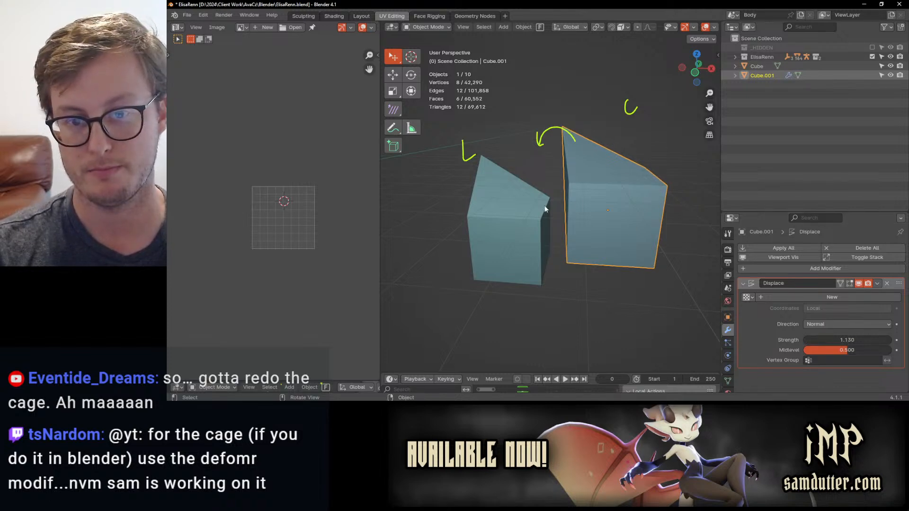
# Erase the annotation marks above the cubes and delete both cubes.
pyautogui.click(392, 127)
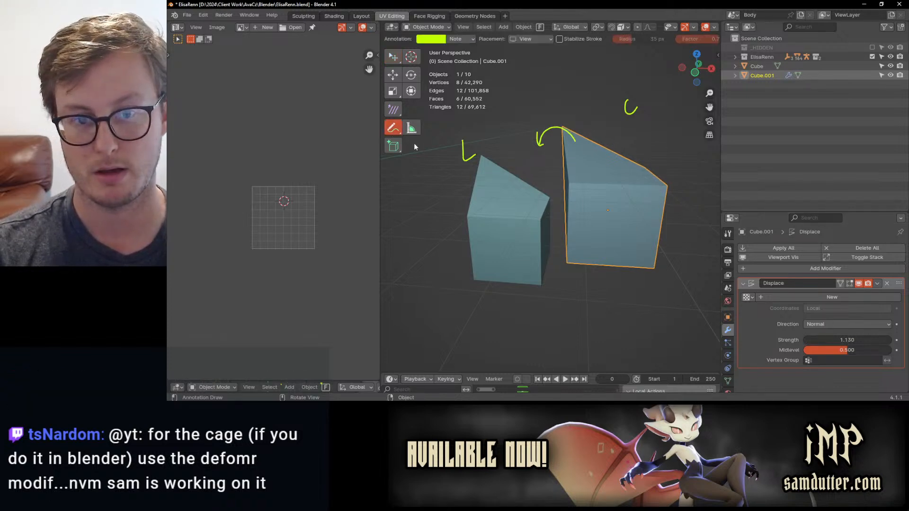
pyautogui.moveTo(450, 142)
pyautogui.keyDown('ctrl'); pyautogui.mouseDown()
pyautogui.moveTo(604, 139)
pyautogui.moveTo(620, 110)
pyautogui.moveTo(632, 109)
pyautogui.mouseUp(); pyautogui.keyUp('ctrl')
pyautogui.press('w')
pyautogui.keyDown('shift'); pyautogui.click(541, 216); pyautogui.keyUp('shift')
pyautogui.press('Delete')
# Frame the full avatar, save ElisaRenn.blend and hide the viewport toolbar.
pyautogui.scroll(-5, 570, 259)
pyautogui.moveTo(463, 228); pyautogui.dragTo(515, 243, button='middle')
pyautogui.scroll(3, 523, 231)
pyautogui.hotkey('ctrl', 's')
pyautogui.press('t')
pyautogui.scroll(4, 568, 219)
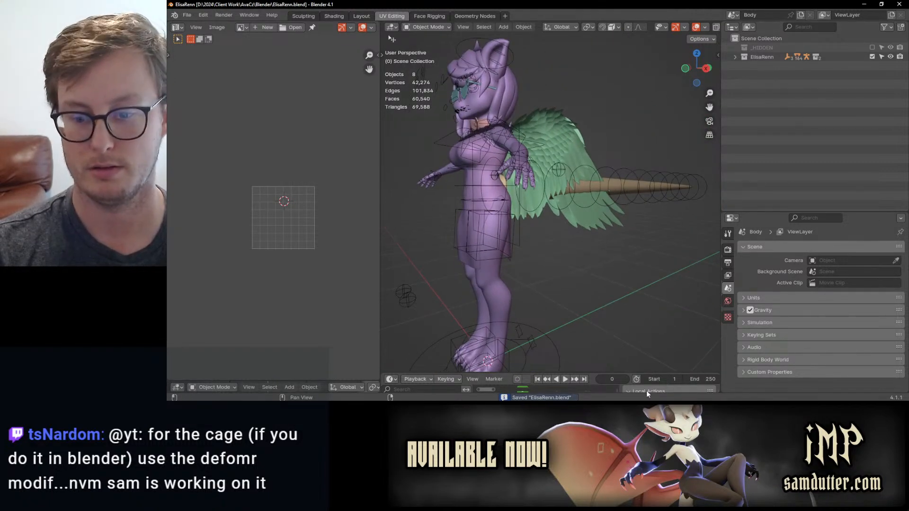
# Switch to Unity, resize the Animator, Scene, Animation and Project areas, and collapse the Expressions folder.
pyautogui.hotkey('alt', 'Tab')
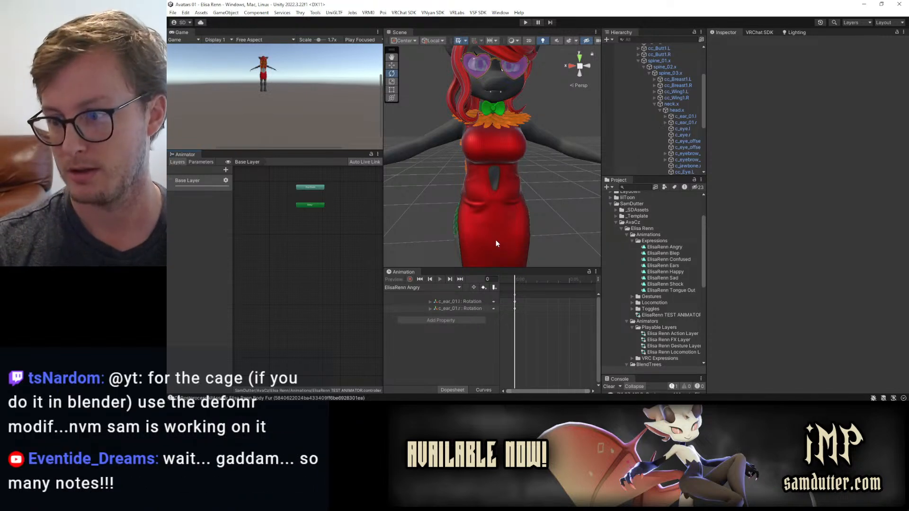
pyautogui.moveTo(383, 238); pyautogui.dragTo(208, 240)
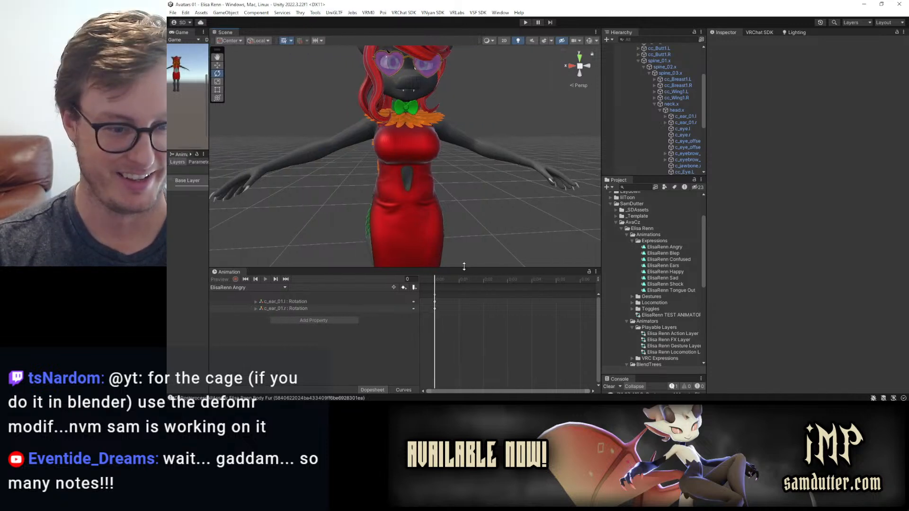
pyautogui.moveTo(464, 269); pyautogui.dragTo(464, 344)
pyautogui.moveTo(467, 241); pyautogui.dragTo(461, 348, button='middle')
pyautogui.moveTo(208, 221); pyautogui.dragTo(347, 223)
pyautogui.moveTo(229, 290); pyautogui.dragTo(183, 287)
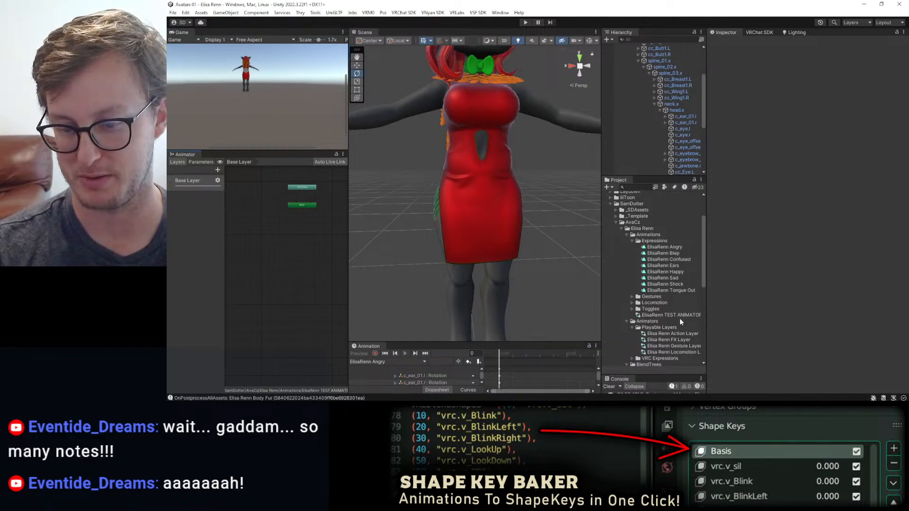
pyautogui.click(632, 241)
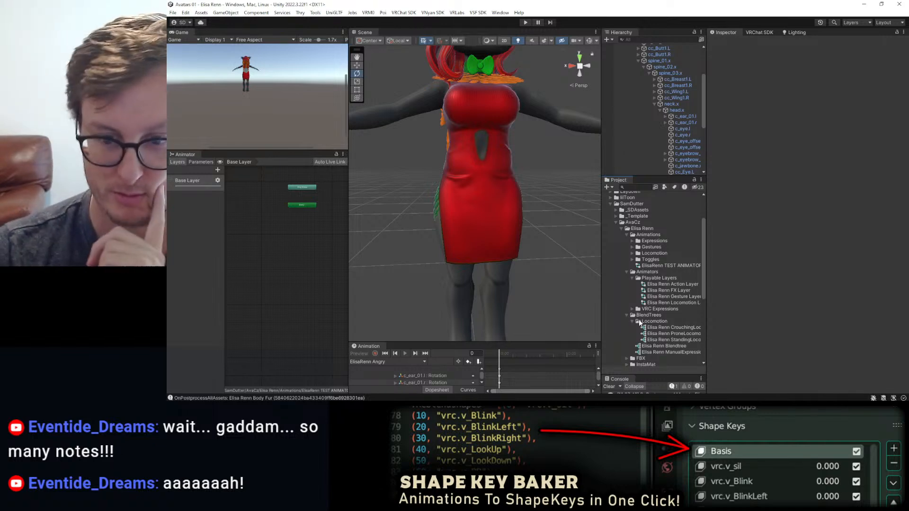
pyautogui.moveTo(524, 340); pyautogui.dragTo(524, 311)
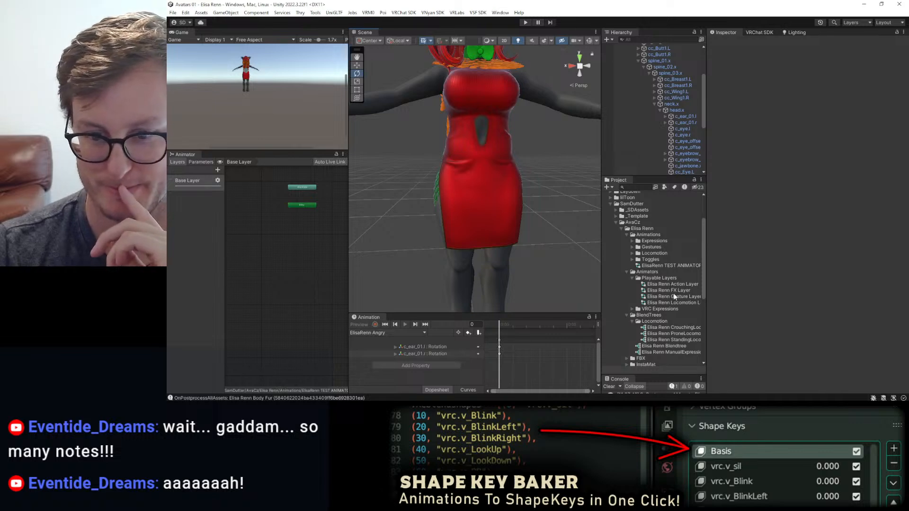
pyautogui.moveTo(706, 314); pyautogui.dragTo(758, 314)
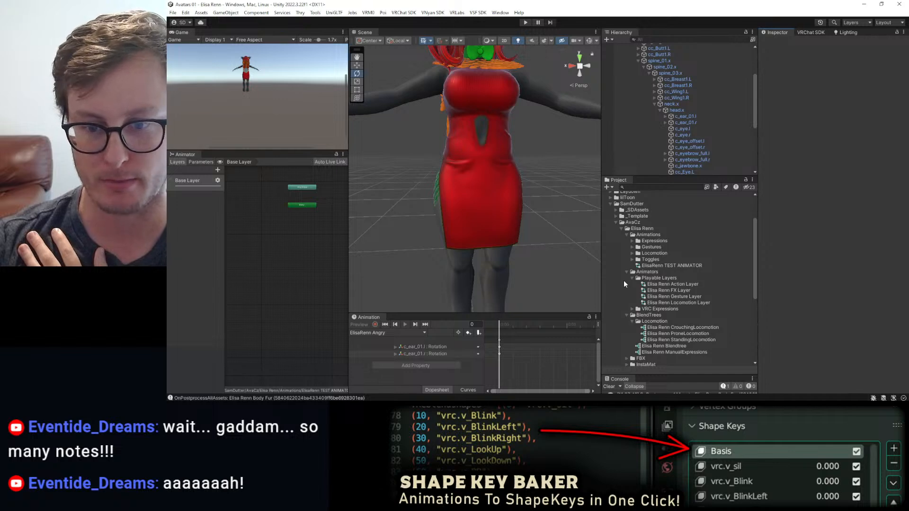
# Select the ElisaRenn TEST ANIMATOR controller, expand the Expressions folder and select its clips from Angry to Tongue Out.
pyautogui.click(672, 266)
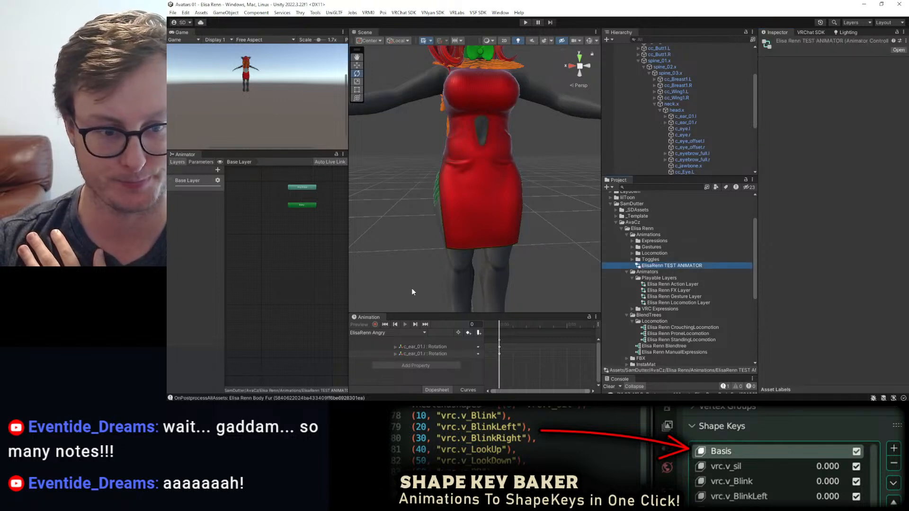
pyautogui.click(632, 241)
pyautogui.click(667, 289)
pyautogui.keyDown('shift'); pyautogui.click(665, 247); pyautogui.keyUp('shift')
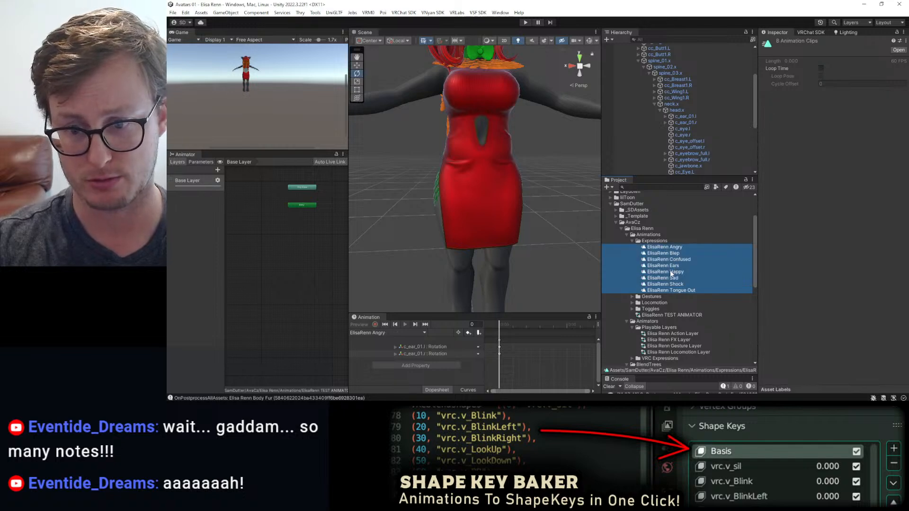
# Try to duplicate the ElisaRenn Angry clip as ElisaRenn Ears, and select the existing Ears clip.
pyautogui.click(681, 247)
pyautogui.hotkey('ctrl', 'd')
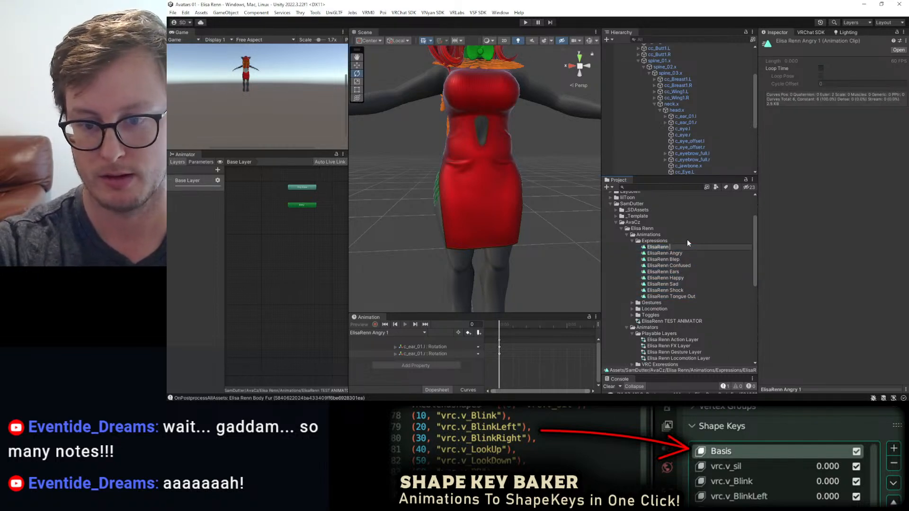
pyautogui.write('Ears')
pyautogui.press('Return')
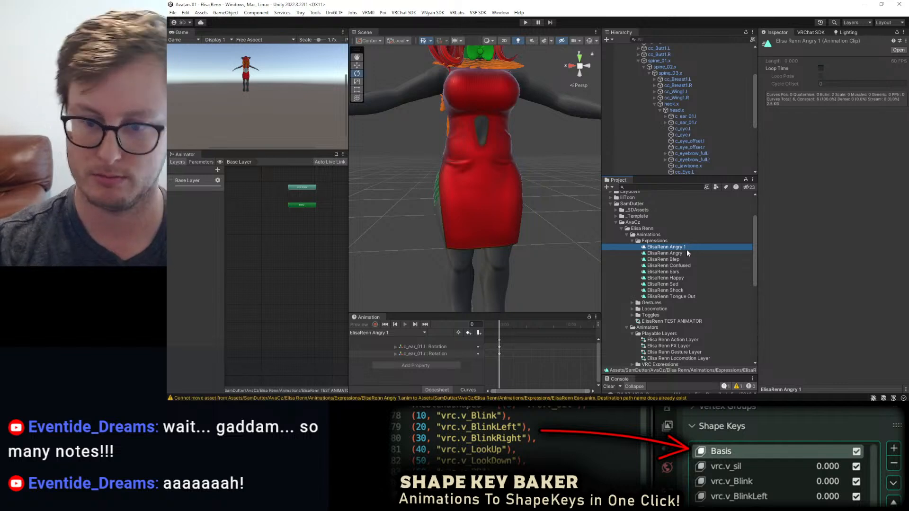
pyautogui.click(676, 271)
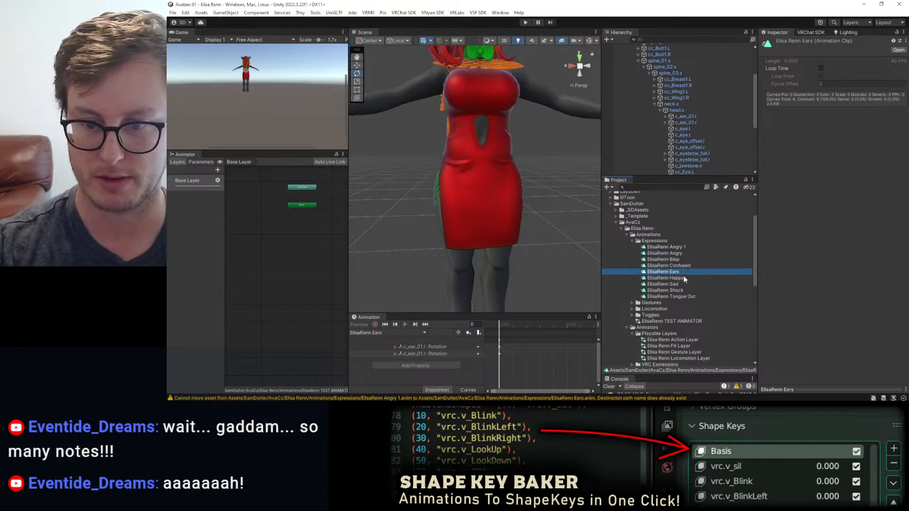
# Delete the surplus ElisaRenn Angry 1 clip.
pyautogui.click(676, 247)
pyautogui.press('Delete')
pyautogui.press('Return')
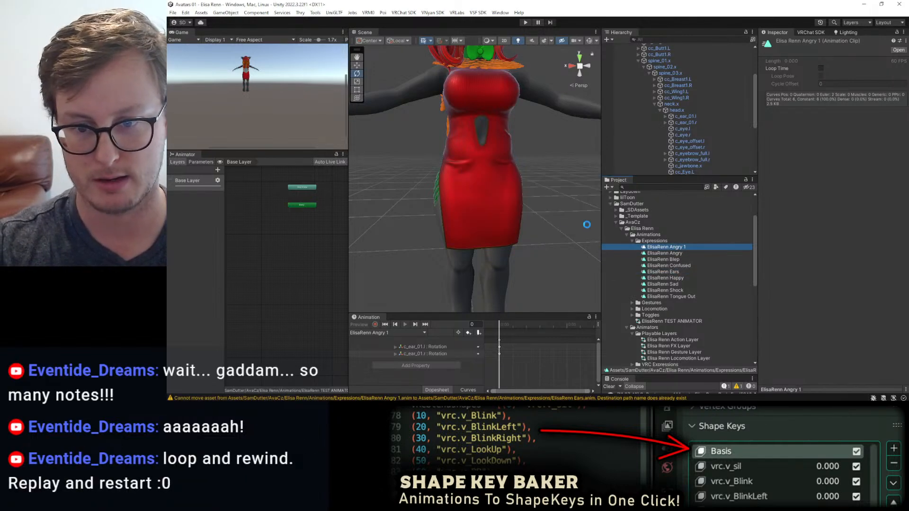
# Add all expression clips from ElisaRenn Angry to ElisaRenn Tongue Out as states in the test animator's Base Layer.
pyautogui.click(673, 290)
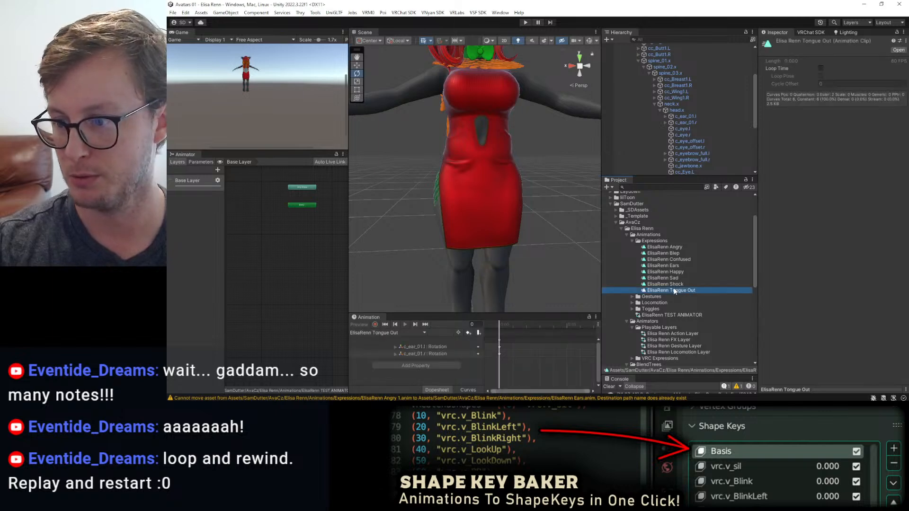
pyautogui.keyDown('shift'); pyautogui.click(664, 247); pyautogui.keyUp('shift')
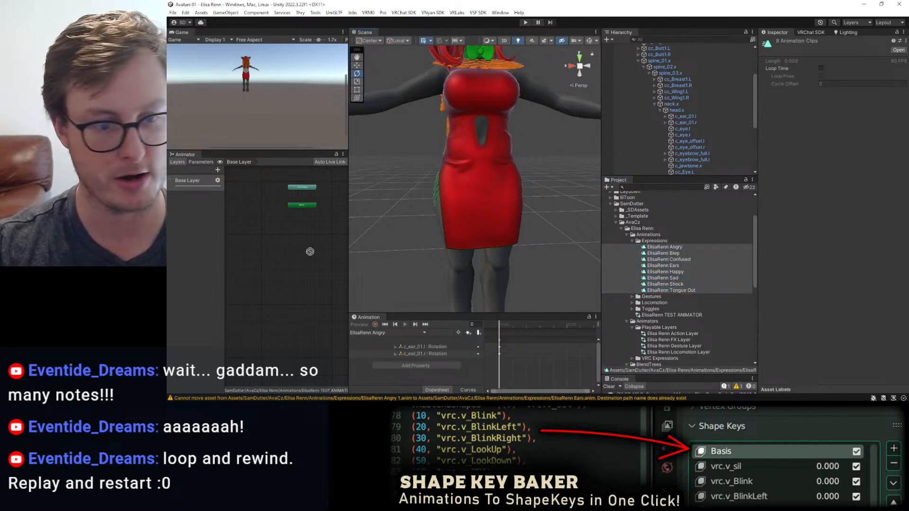
pyautogui.moveTo(506, 257); pyautogui.dragTo(303, 255)
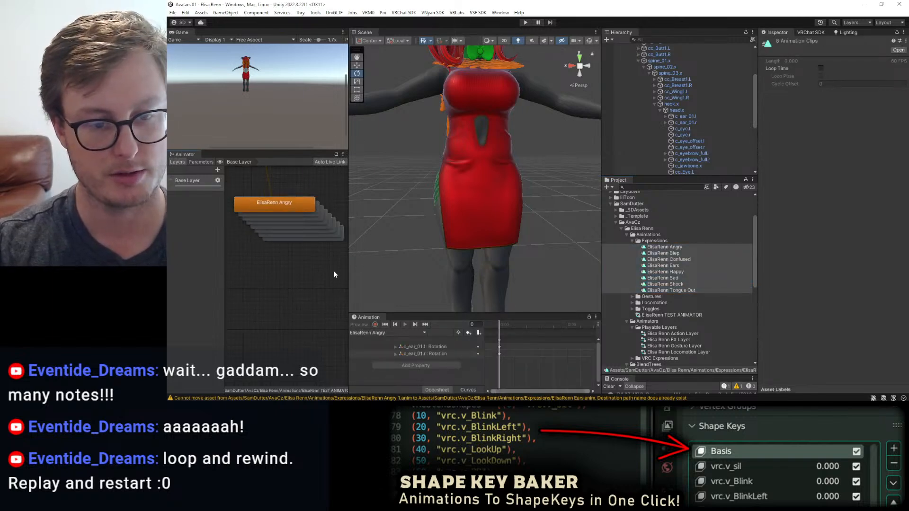
# Record ElisaRenn's Angry clip with the left ear bone rotated to about (-40, -34.7, 54.8) and the right to about (-42.7, 40.1, -56.3).
pyautogui.moveTo(346, 278); pyautogui.dragTo(349, 278)
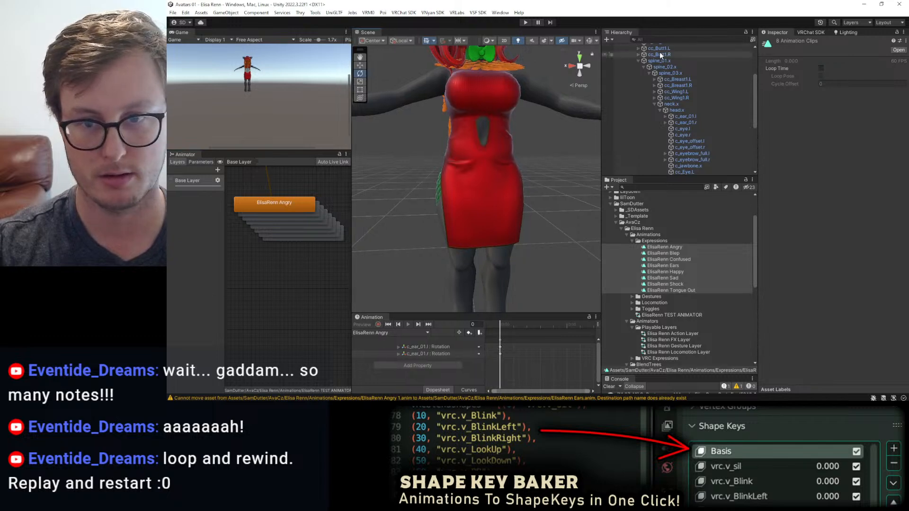
pyautogui.scroll(3, 663, 69)
pyautogui.click(643, 66)
pyautogui.click(378, 324)
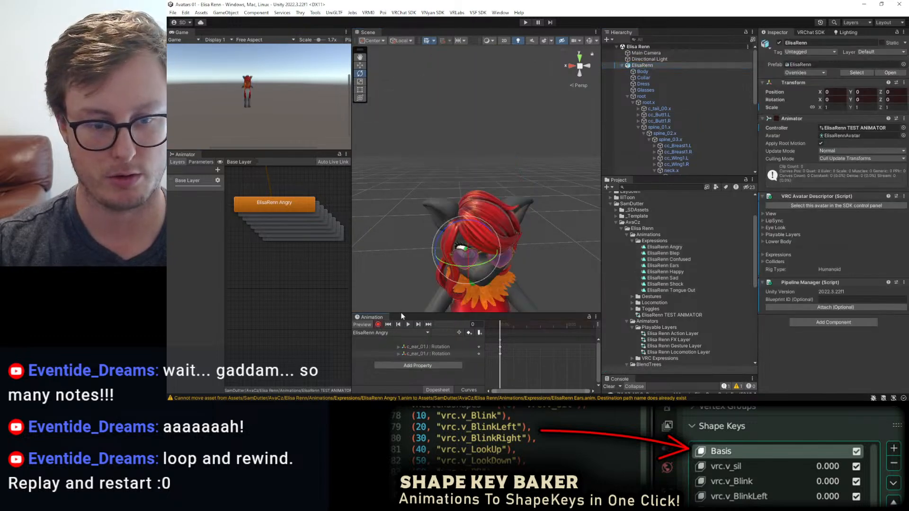
pyautogui.click(421, 346)
pyautogui.moveTo(535, 158); pyautogui.dragTo(470, 233)
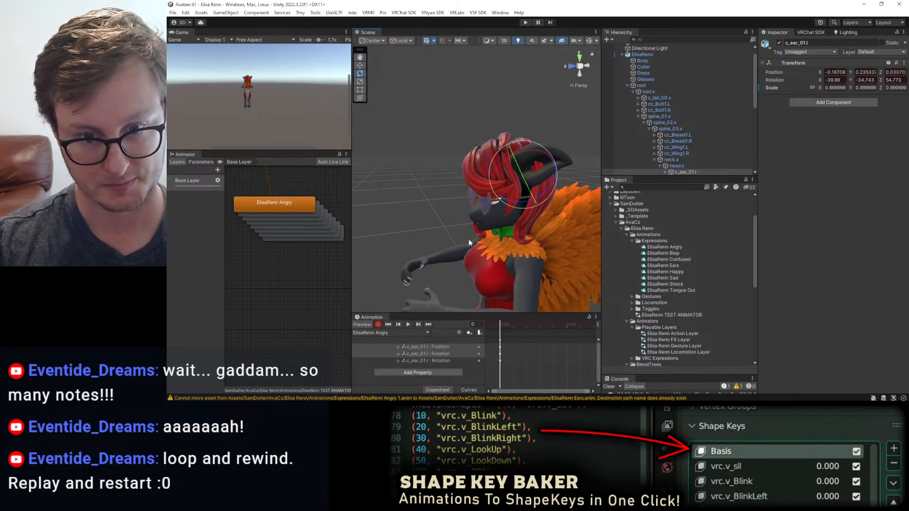
pyautogui.keyDown('alt'); pyautogui.moveTo(421, 355); pyautogui.dragTo(447, 347); pyautogui.keyUp('alt')
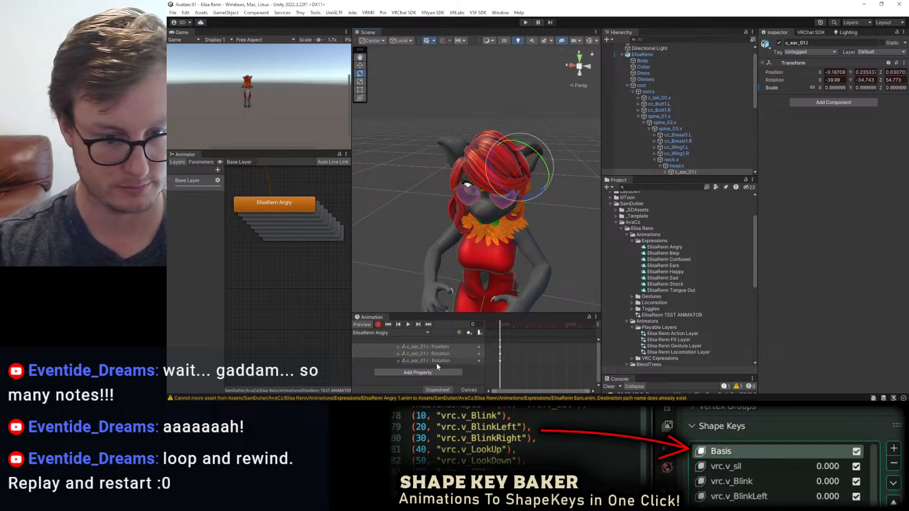
pyautogui.click(436, 363)
pyautogui.moveTo(443, 148)
pyautogui.mouseDown()
pyautogui.moveTo(433, 87)
pyautogui.moveTo(446, 120)
pyautogui.moveTo(443, 156)
pyautogui.mouseUp()
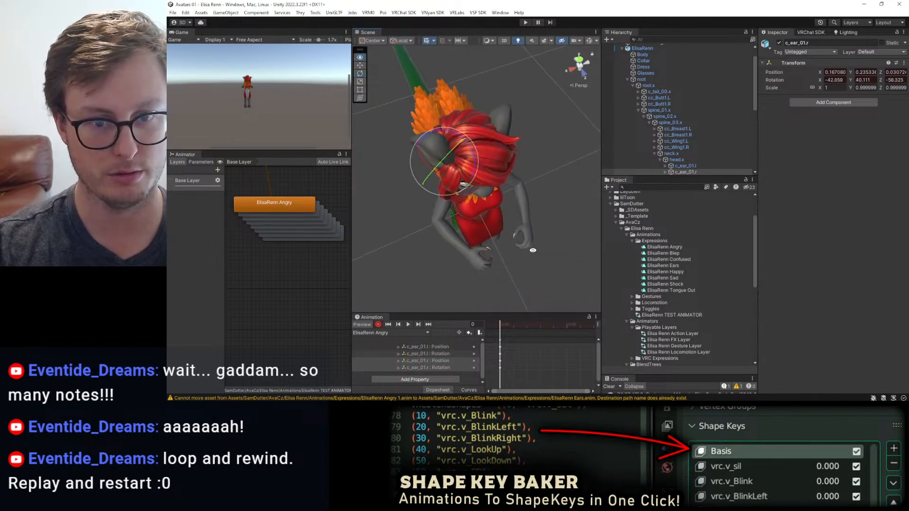
# Delete the position tracks of both ear bones from the Angry clip.
pyautogui.click(444, 346)
pyautogui.keyDown('ctrl'); pyautogui.click(447, 361); pyautogui.keyUp('ctrl')
pyautogui.press('Delete')
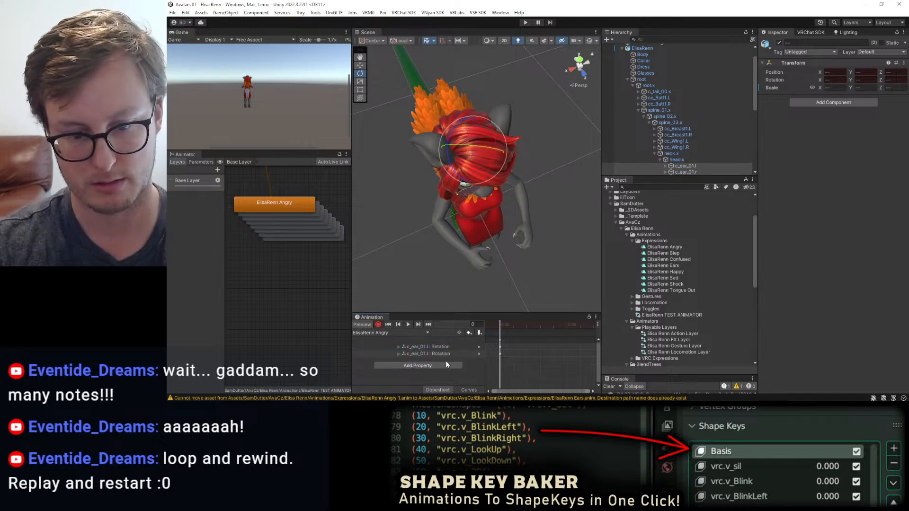
# Start recording on the ElisaRenn Blep clip and try rotating both ear bones together.
pyautogui.click(378, 331)
pyautogui.click(382, 268)
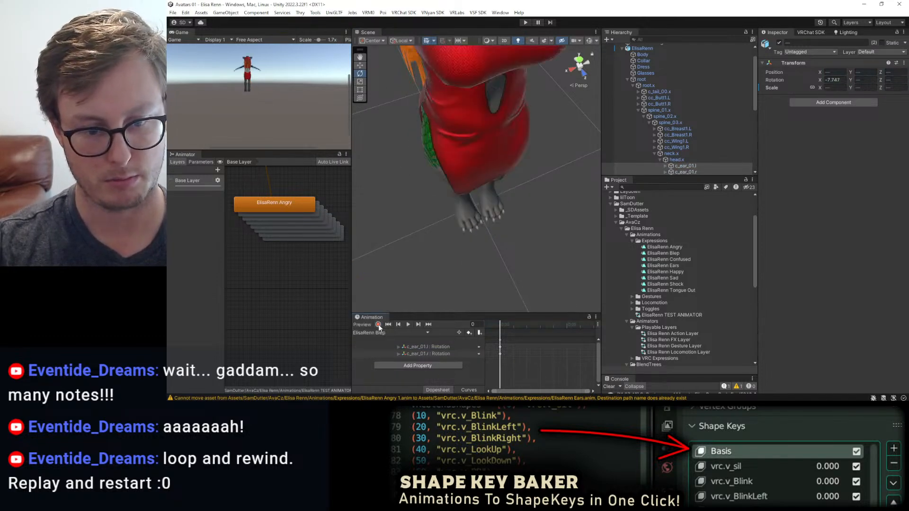
pyautogui.click(378, 326)
pyautogui.keyDown('alt'); pyautogui.moveTo(502, 206); pyautogui.dragTo(471, 111); pyautogui.keyUp('alt')
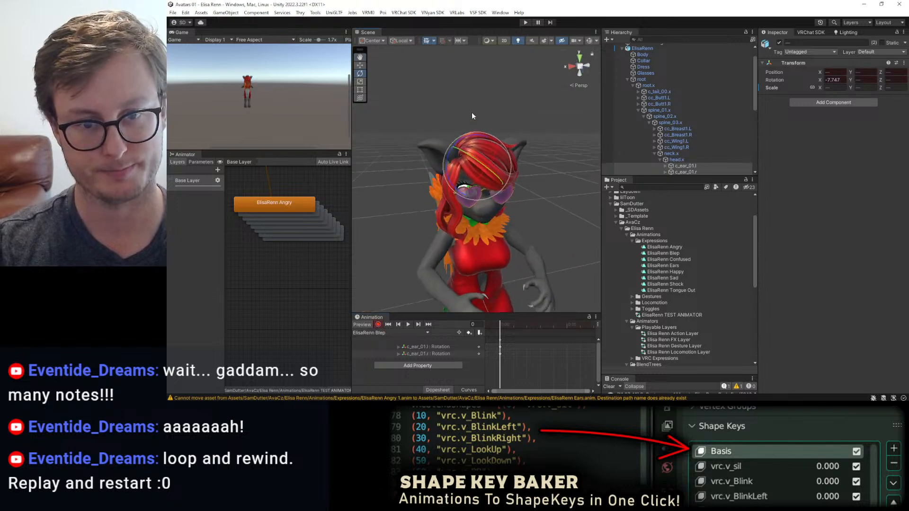
pyautogui.moveTo(456, 143); pyautogui.dragTo(453, 164)
pyautogui.hotkey('ctrl', 'z')
# Try rotating the left and right ear bones separately in the Blep clip, and undo the ear rotations.
pyautogui.click(441, 346)
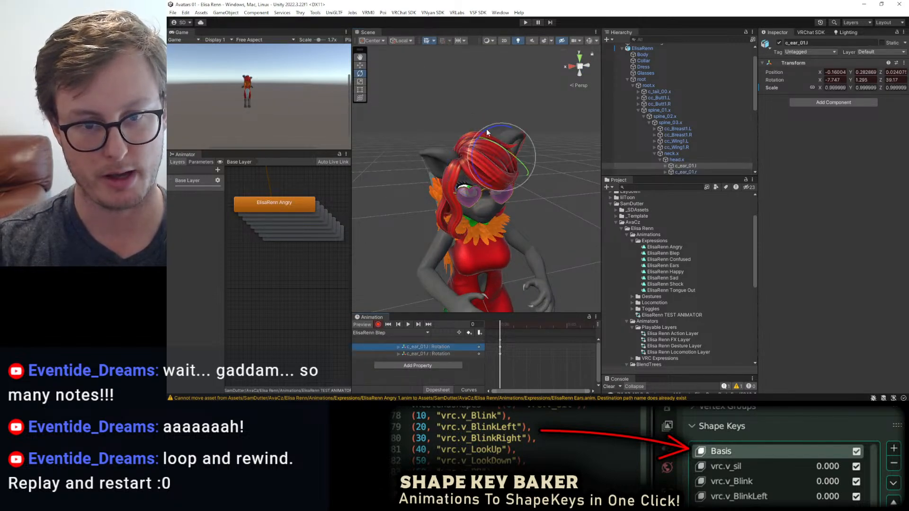
pyautogui.moveTo(488, 132); pyautogui.dragTo(474, 147)
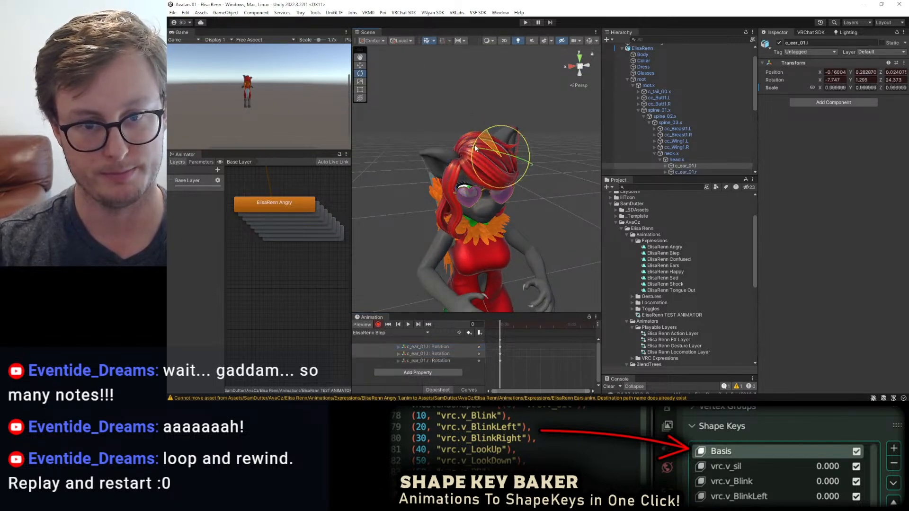
pyautogui.click(444, 360)
pyautogui.moveTo(447, 145); pyautogui.dragTo(440, 156)
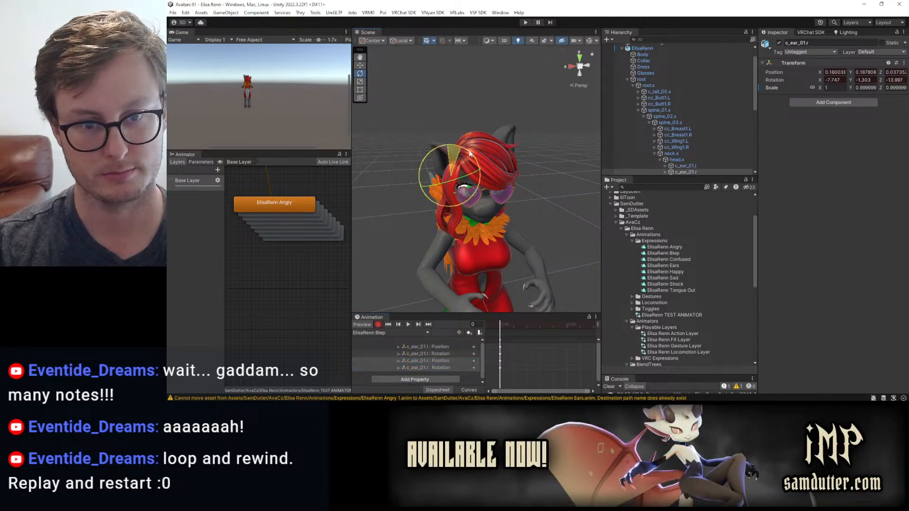
pyautogui.hotkey('ctrl', 'z')
pyautogui.keyDown('alt'); pyautogui.moveTo(563, 243); pyautogui.dragTo(512, 230); pyautogui.keyUp('alt')
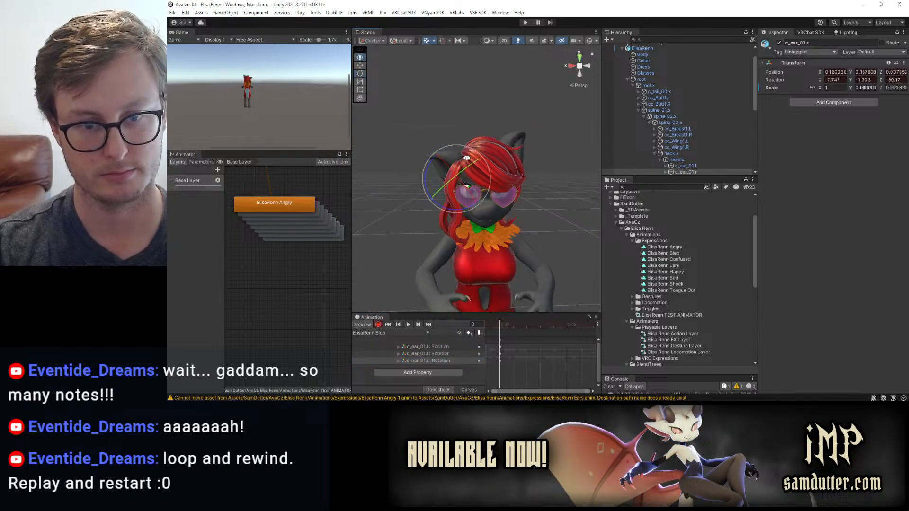
pyautogui.hotkey('ctrl', 'z')
pyautogui.hotkey('ctrl', 'z')
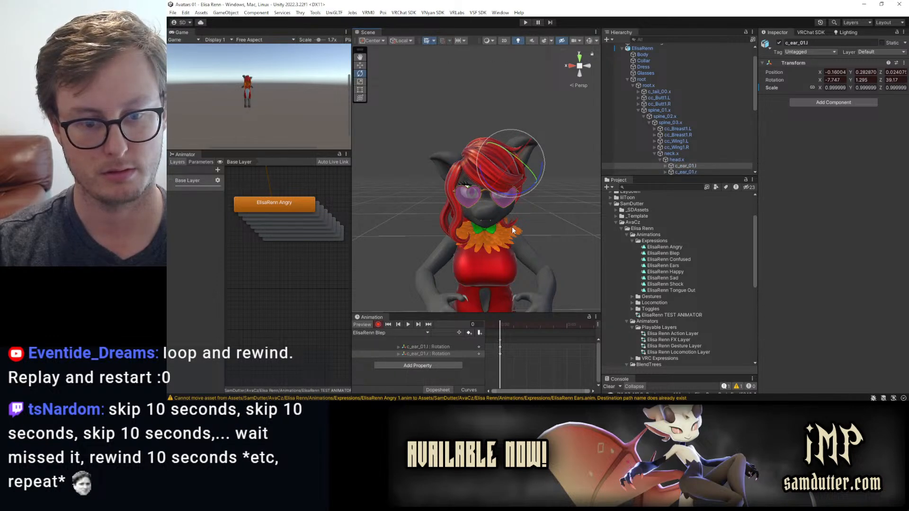
pyautogui.hotkey('ctrl', 'z')
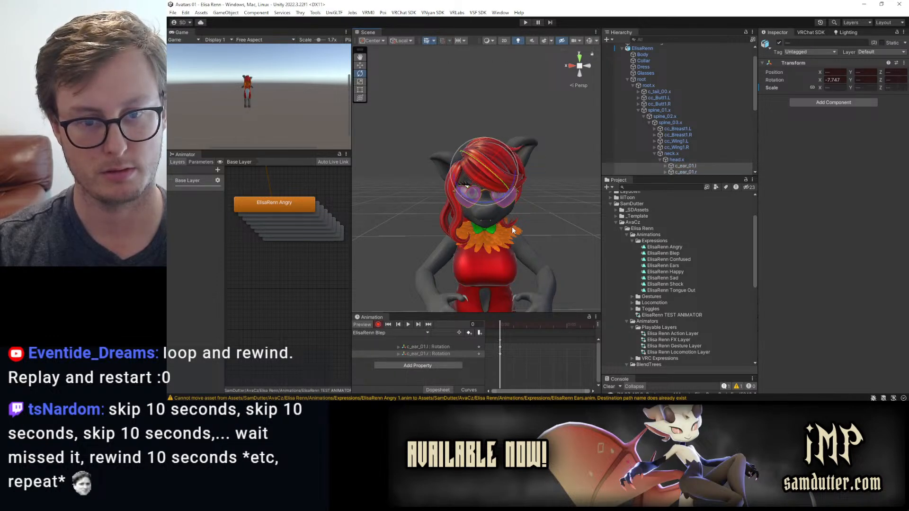
pyautogui.hotkey('ctrl', 'z')
# Preview the ElisaRenn Angry clip and delete its remaining left ear position track.
pyautogui.click(366, 324)
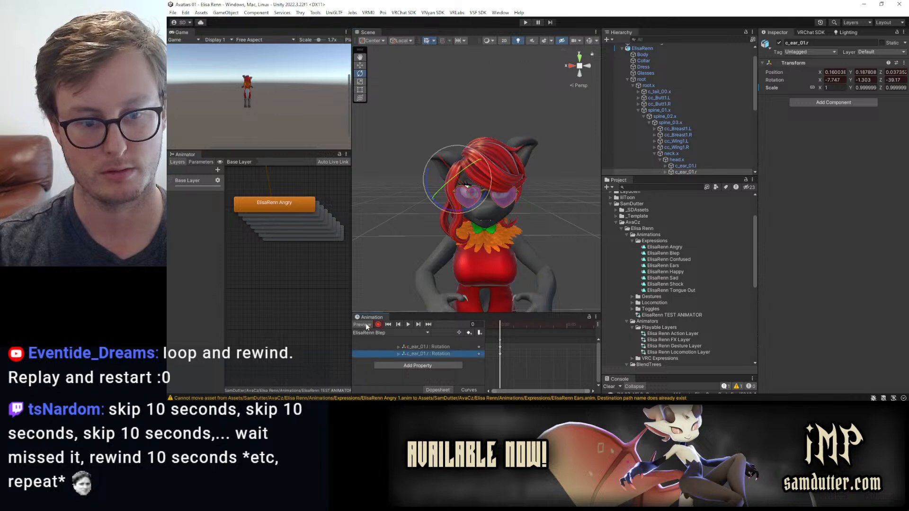
pyautogui.click(366, 324)
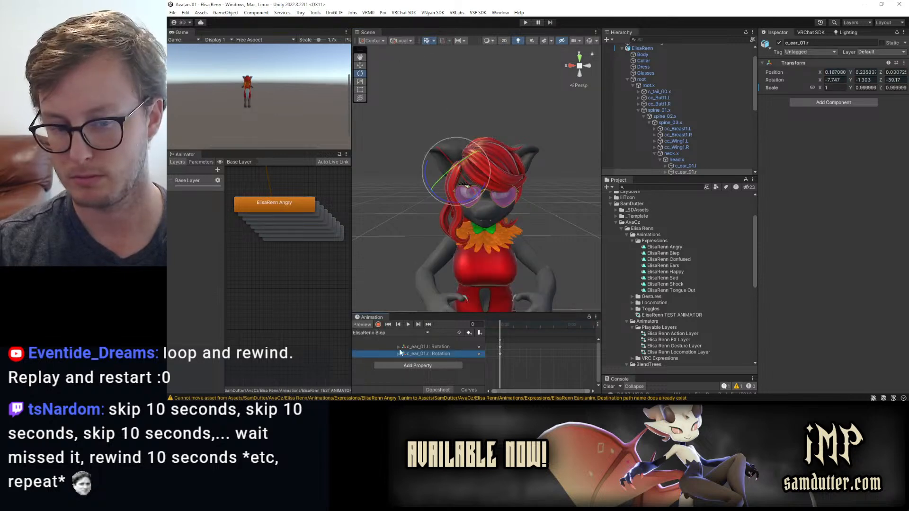
pyautogui.click(393, 332)
pyautogui.click(381, 259)
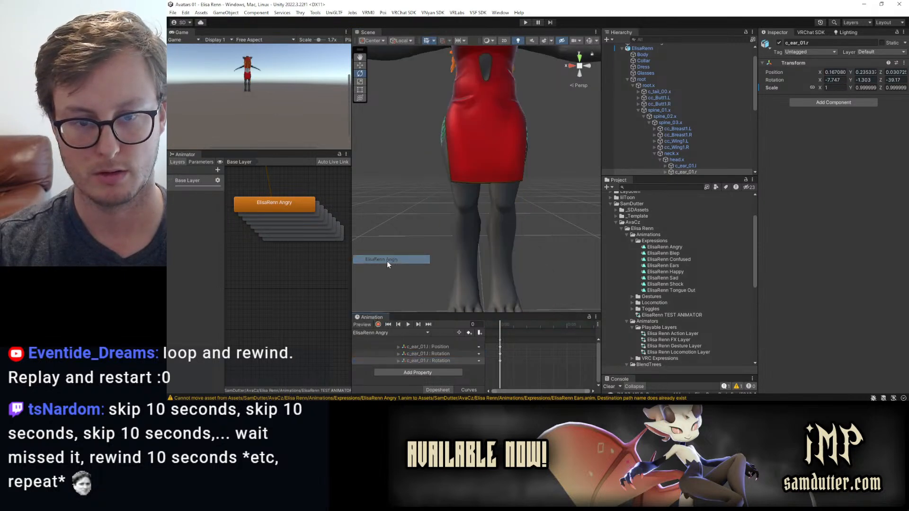
pyautogui.click(362, 324)
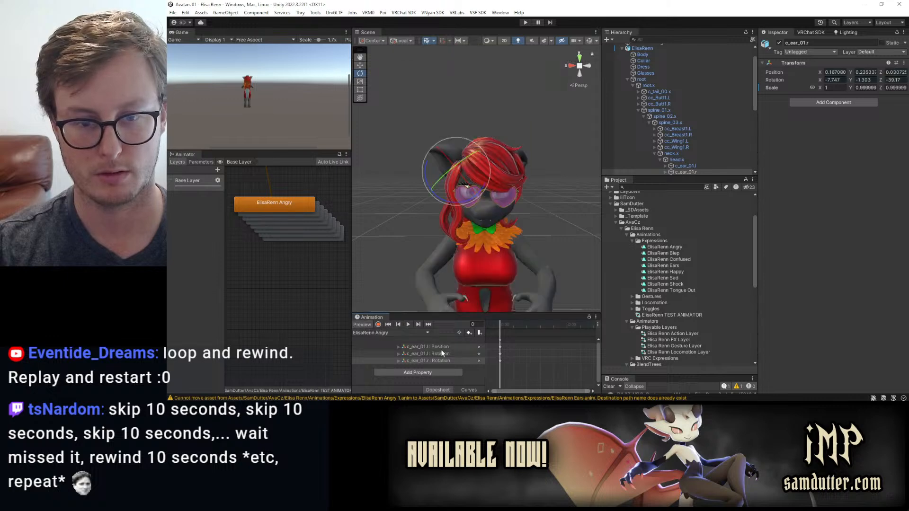
pyautogui.click(436, 348)
pyautogui.press('Delete')
# Switch the Animation window to the ElisaRenn Blep clip and preview it.
pyautogui.click(362, 325)
pyautogui.click(375, 332)
pyautogui.click(375, 330)
pyautogui.press('Escape')
pyautogui.click(375, 331)
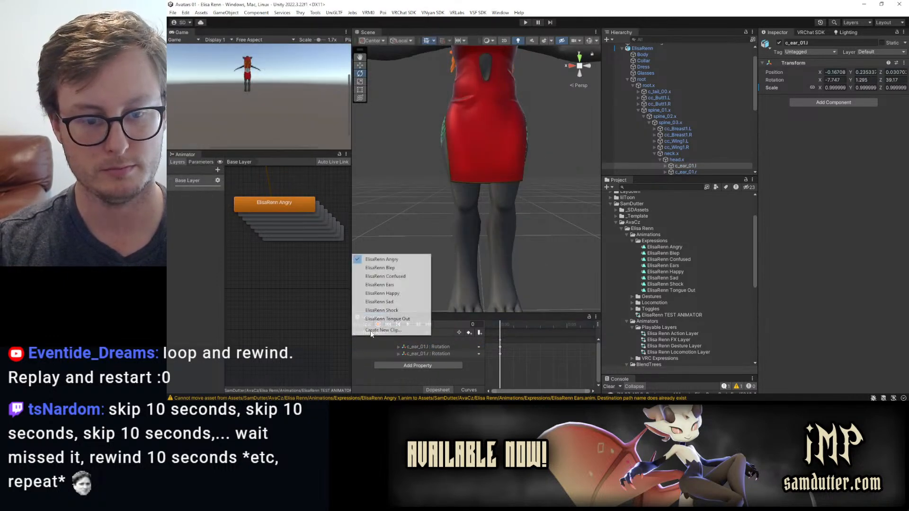
pyautogui.click(381, 268)
pyautogui.click(362, 325)
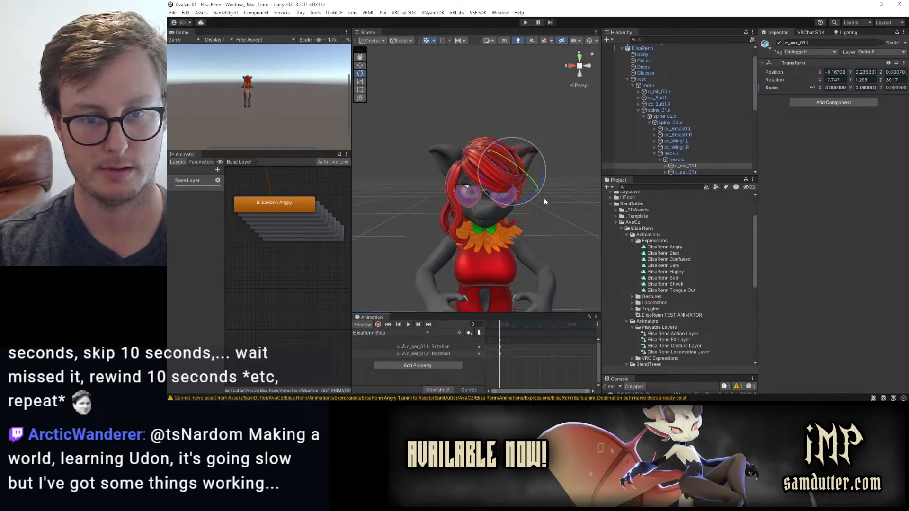
# Try rotating the left ear bone to about 14.6 on Z without recording, and undo the rotation.
pyautogui.moveTo(516, 201); pyautogui.dragTo(540, 194)
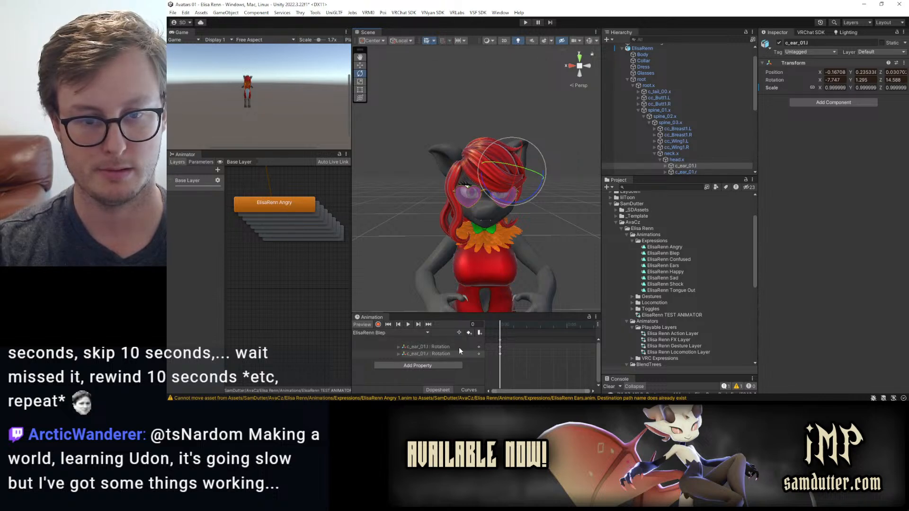
pyautogui.hotkey('ctrl', 'z')
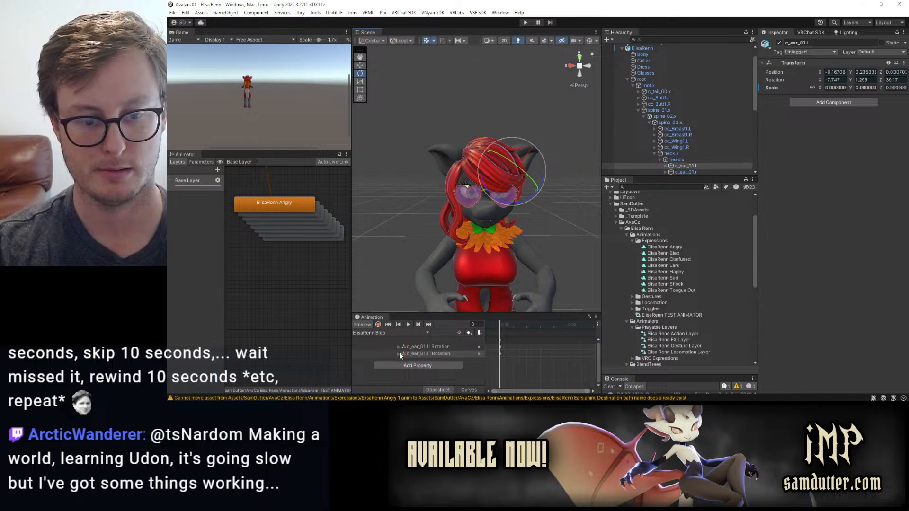
pyautogui.click(399, 353)
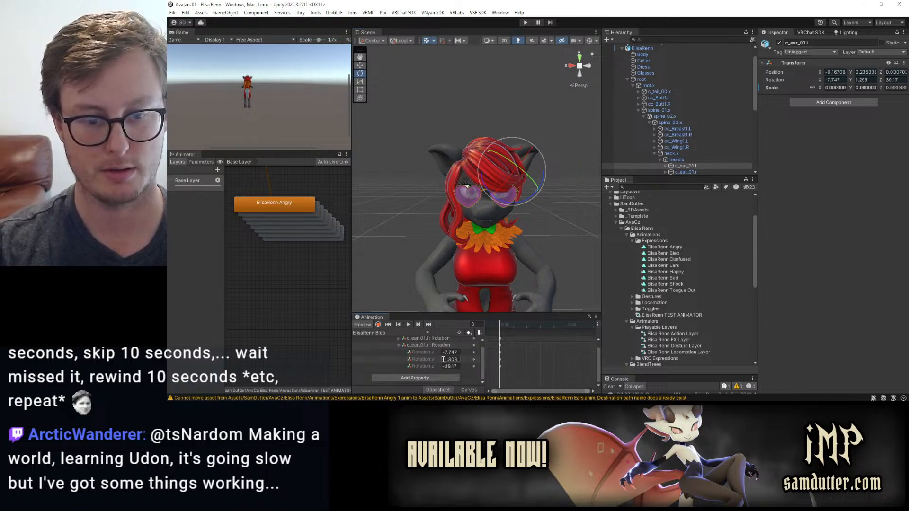
pyautogui.hotkey('ctrl', 'z')
pyautogui.hotkey('ctrl', 'z')
# Enable recording on the Blep clip and rotate the left ear bone to about 3.8 on Z.
pyautogui.click(361, 325)
pyautogui.click(378, 326)
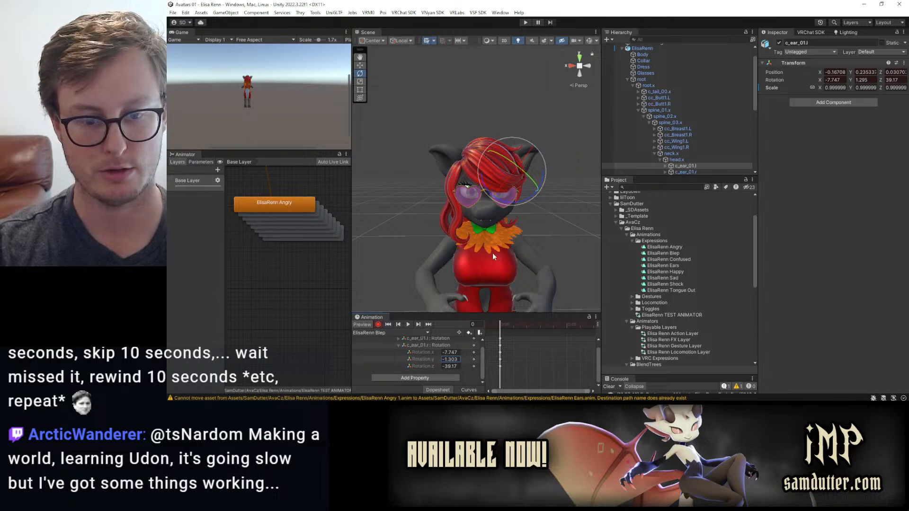
pyautogui.moveTo(507, 203); pyautogui.dragTo(535, 197)
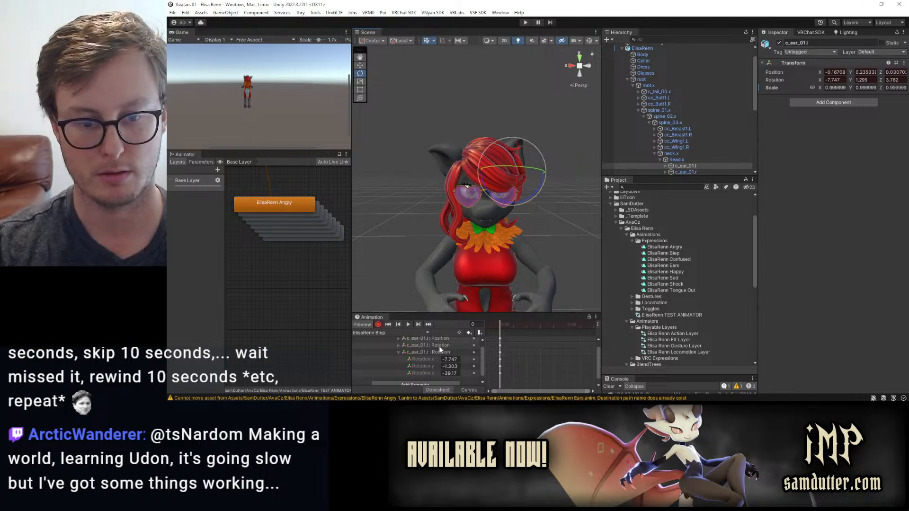
# Dock the Animation window as a tall column between the Game and Scene views, and reframe the avatar.
pyautogui.moveTo(433, 314); pyautogui.dragTo(431, 298)
pyautogui.moveTo(372, 309); pyautogui.dragTo(229, 255)
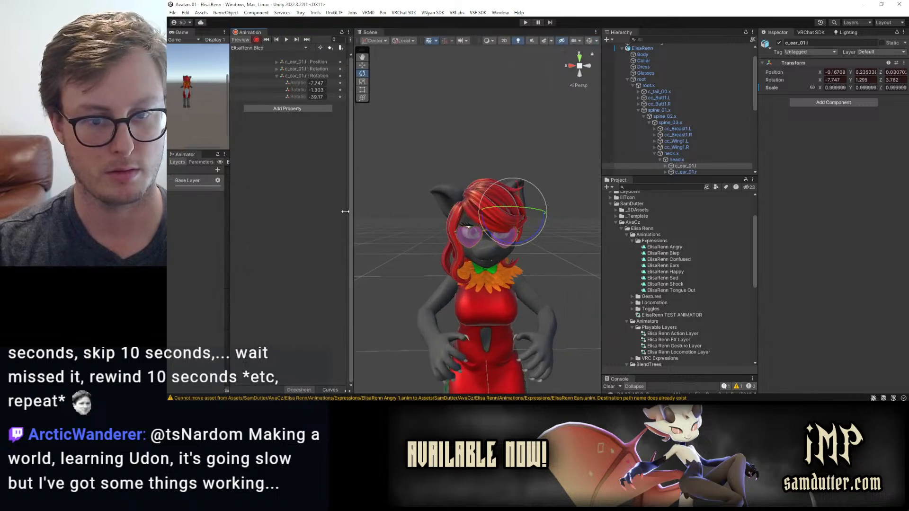
pyautogui.moveTo(430, 249)
pyautogui.mouseDown(button='middle')
pyautogui.moveTo(421, 204)
pyautogui.moveTo(443, 239)
pyautogui.mouseUp(button='middle')
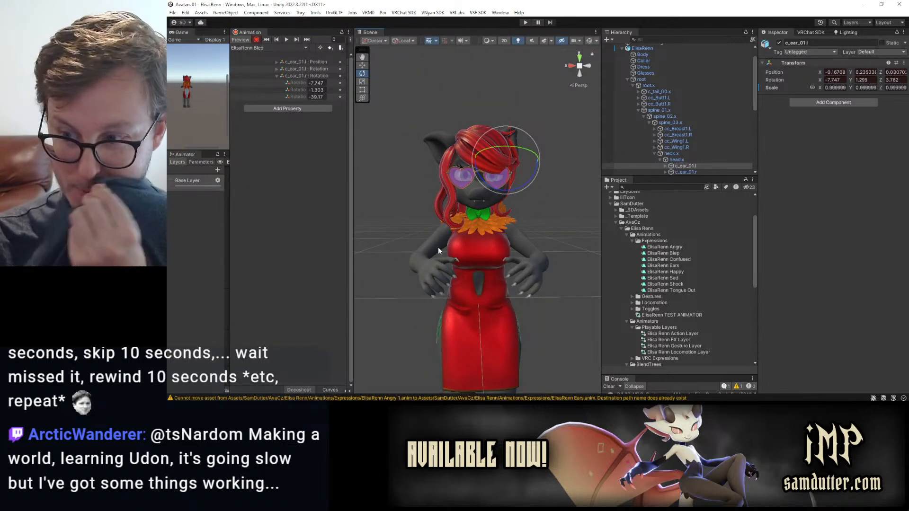
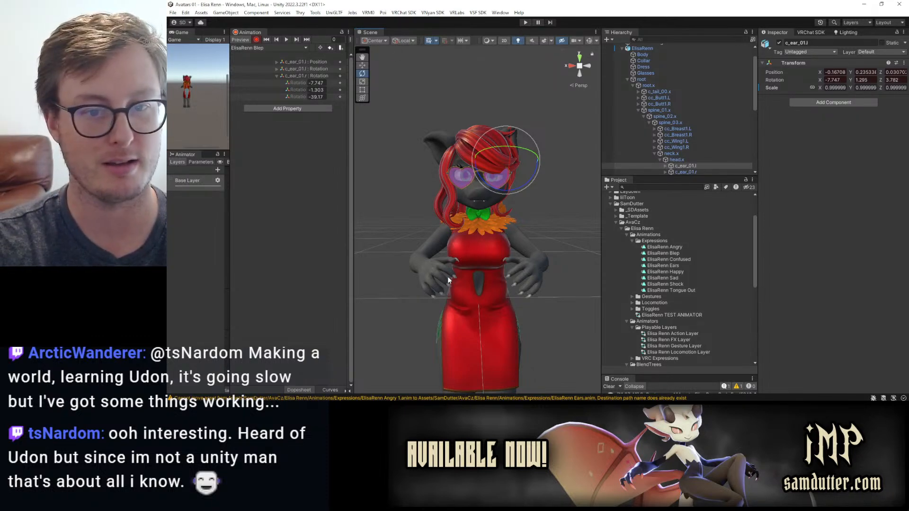
# Rotate the right ear bone to about -10.9 on Z in the Blep clip.
pyautogui.click(308, 69)
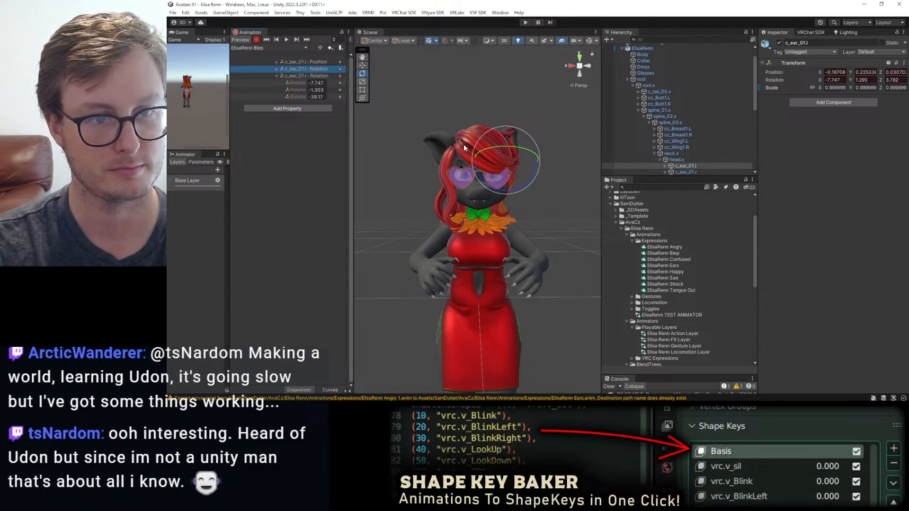
pyautogui.click(313, 62)
pyautogui.click(313, 70)
pyautogui.click(311, 76)
pyautogui.moveTo(434, 185); pyautogui.dragTo(409, 169)
# Delete the position tracks of both ear bones from the Blep clip.
pyautogui.click(316, 78)
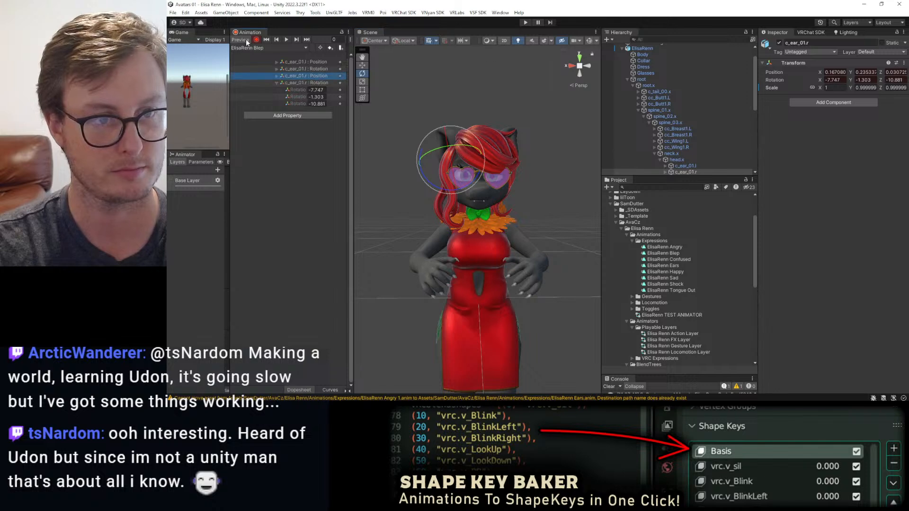
pyautogui.keyDown('ctrl'); pyautogui.click(307, 63); pyautogui.keyUp('ctrl')
pyautogui.press('Delete')
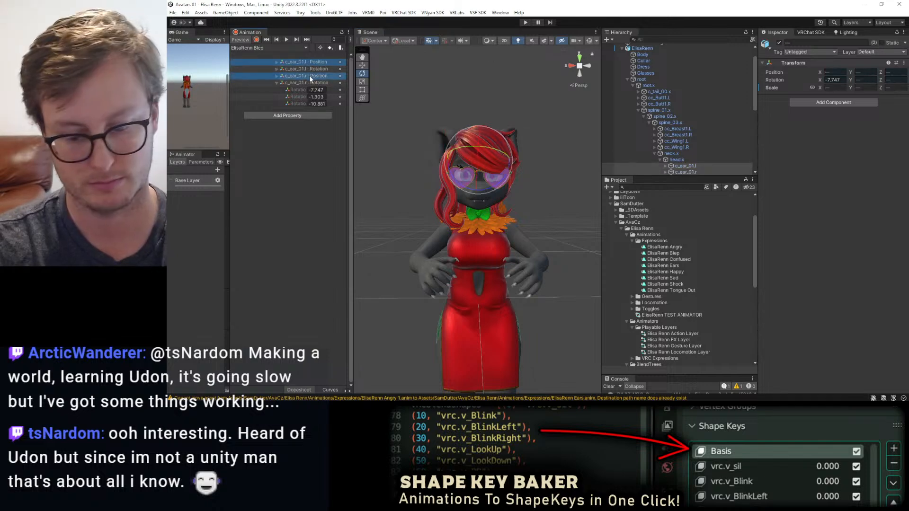
# Open the ElisaRenn Confused clip for recording and rotate the right ear bone to about -14.3 on Z.
pyautogui.click(243, 47)
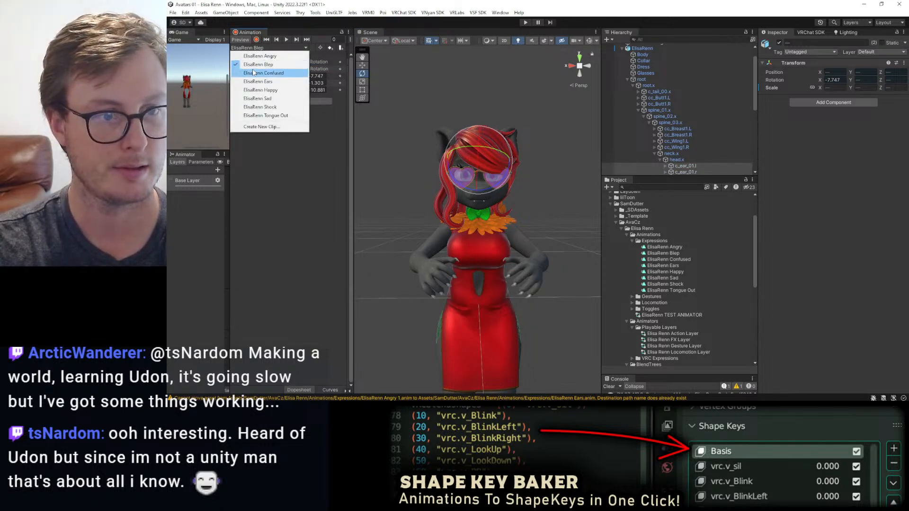
pyautogui.click(253, 72)
pyautogui.click(243, 39)
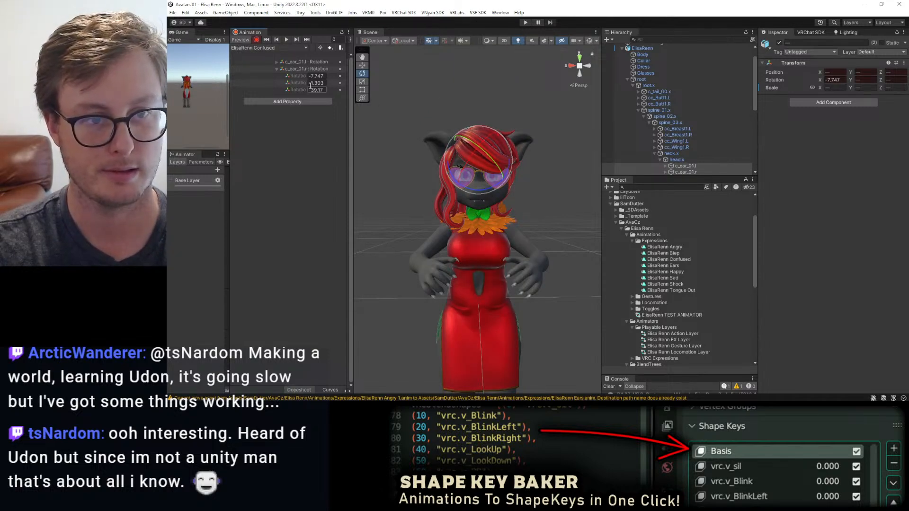
pyautogui.click(297, 70)
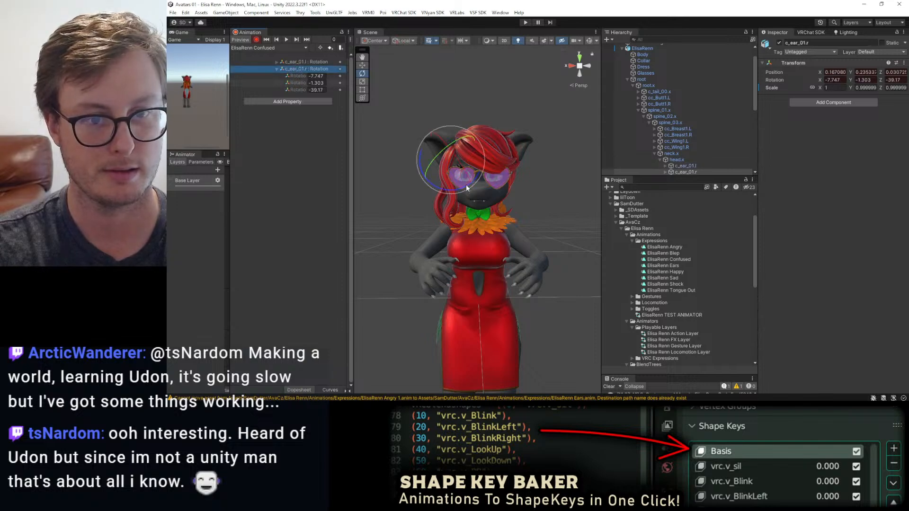
pyautogui.moveTo(460, 188); pyautogui.dragTo(440, 194)
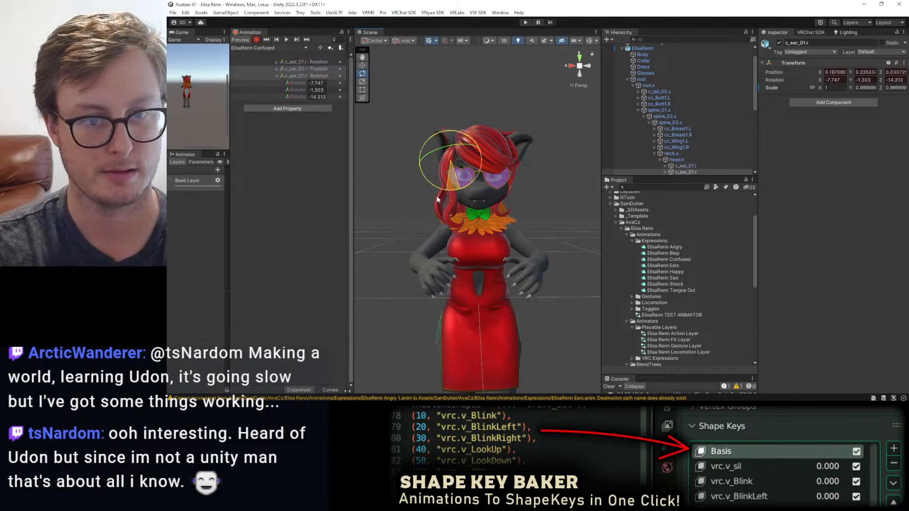
# Rotate the left ear bone to about 70.3 on Z in the Confused clip.
pyautogui.click(312, 69)
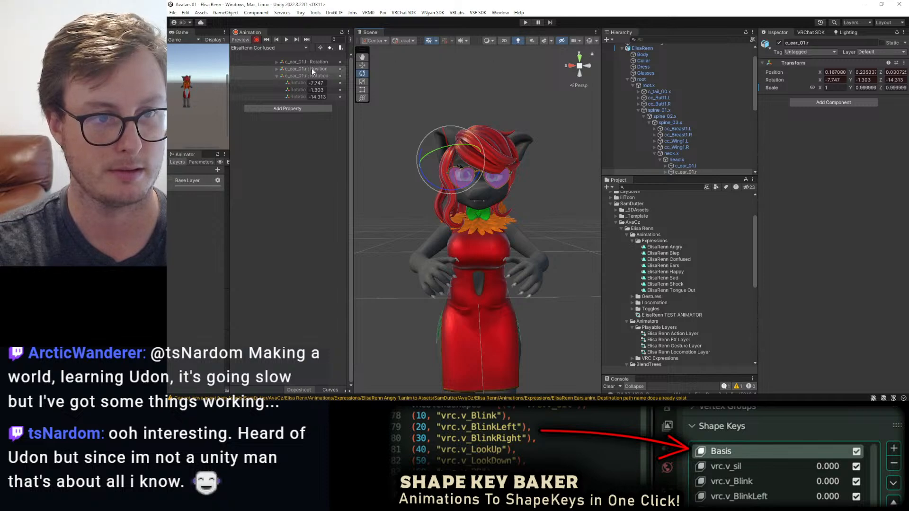
pyautogui.click(311, 62)
pyautogui.moveTo(520, 188); pyautogui.dragTo(489, 195)
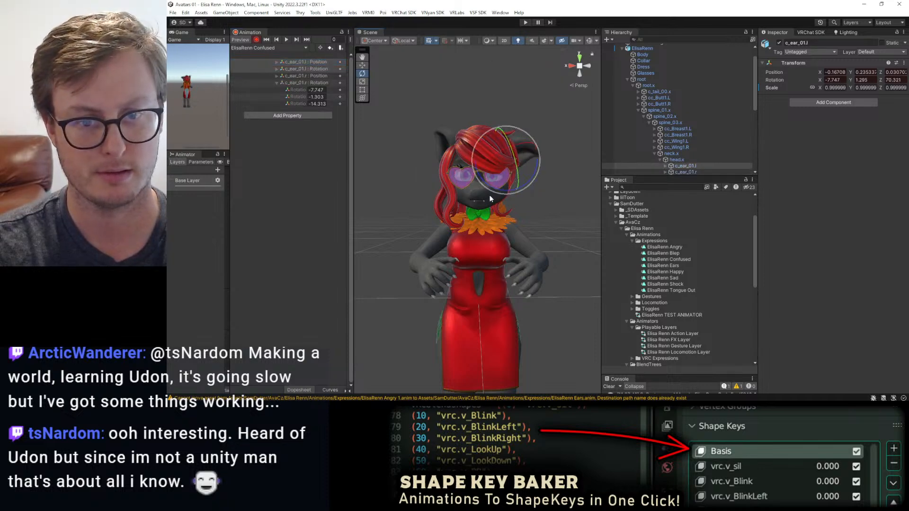
# Delete the position tracks of both ear bones from the Confused clip and stop recording.
pyautogui.click(302, 82)
pyautogui.click(304, 75)
pyautogui.keyDown('ctrl'); pyautogui.click(308, 62); pyautogui.keyUp('ctrl')
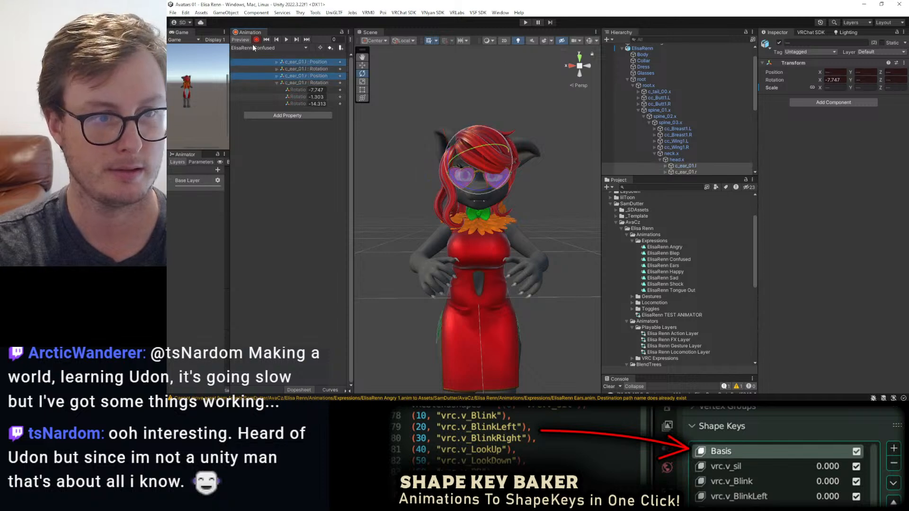
pyautogui.click(309, 142)
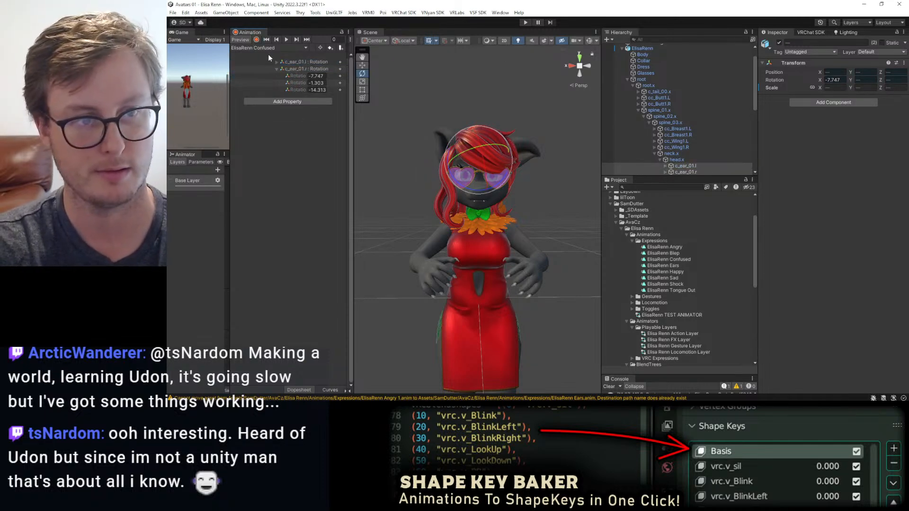
# Open the ElisaRenn Happy clip for recording, rotate the right ear bone to about -7.2 on Z and raise the left ear to match.
pyautogui.click(265, 47)
pyautogui.click(259, 81)
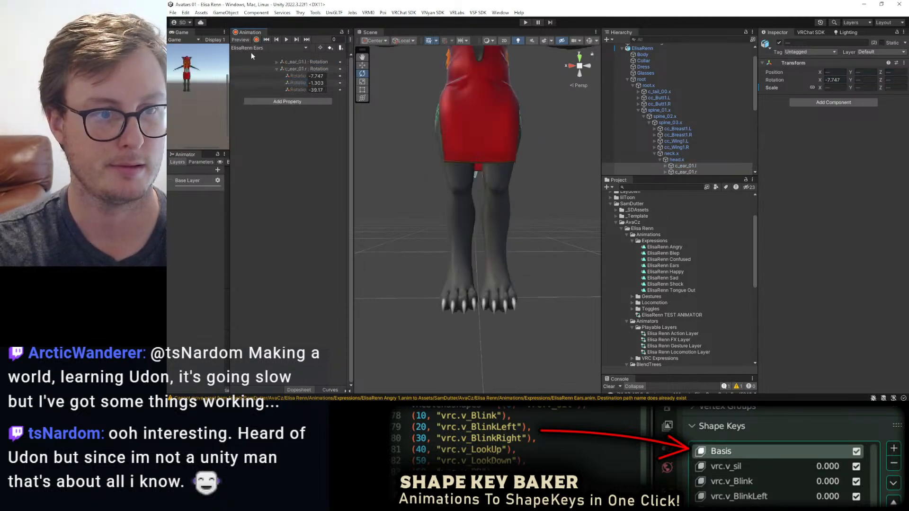
pyautogui.click(251, 49)
pyautogui.click(265, 93)
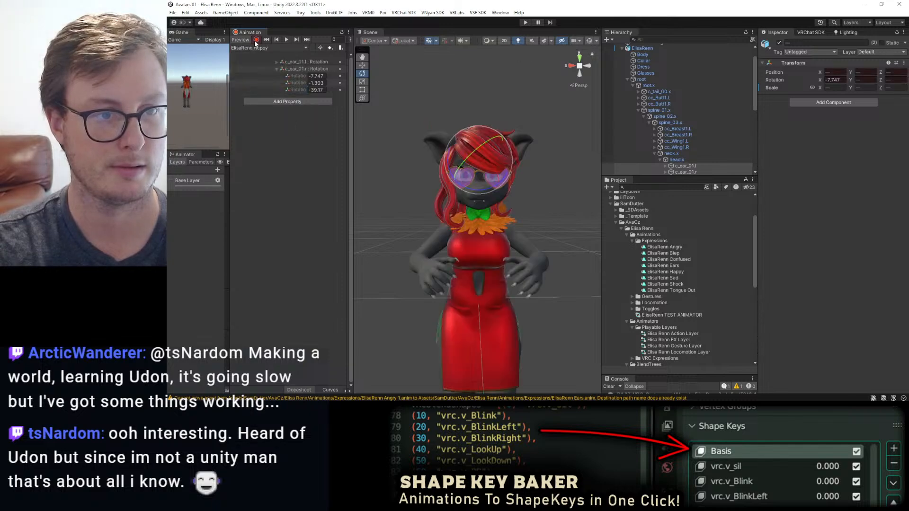
pyautogui.click(303, 69)
pyautogui.moveTo(459, 186); pyautogui.dragTo(424, 192)
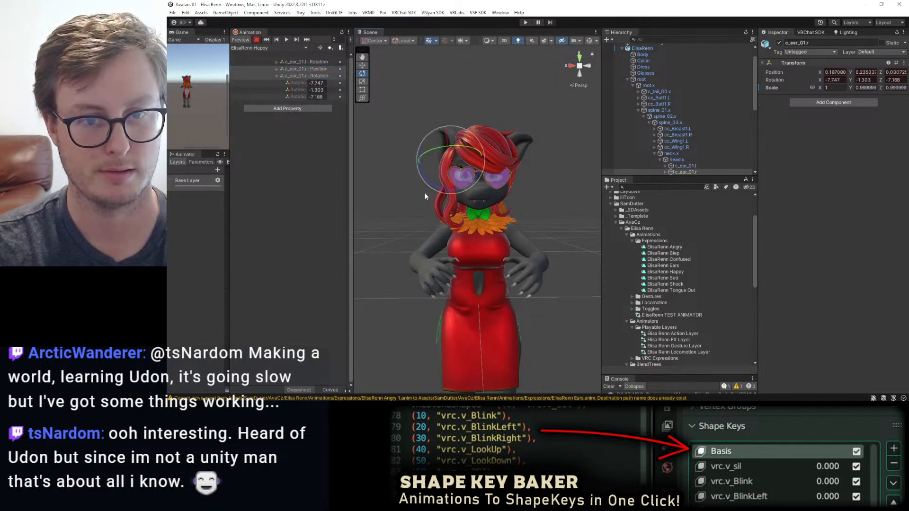
pyautogui.click(311, 62)
pyautogui.moveTo(507, 182); pyautogui.dragTo(544, 177)
# Delete the position tracks of both ear bones from the Happy clip.
pyautogui.click(319, 61)
pyautogui.keyDown('ctrl'); pyautogui.click(321, 76); pyautogui.keyUp('ctrl')
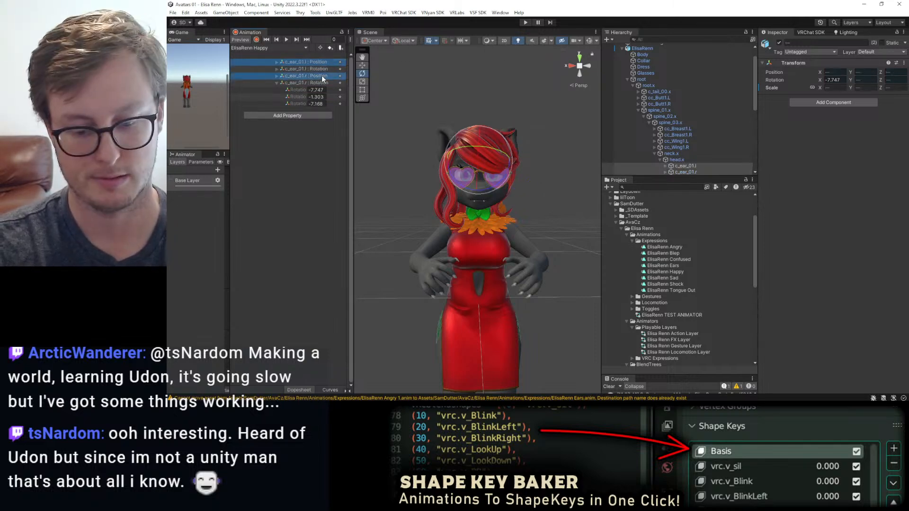
pyautogui.press('Delete')
# Open the ElisaRenn Sad clip for recording and rotate the right ear bone to about -8.4, 12.5, -88.2.
pyautogui.click(253, 49)
pyautogui.click(257, 99)
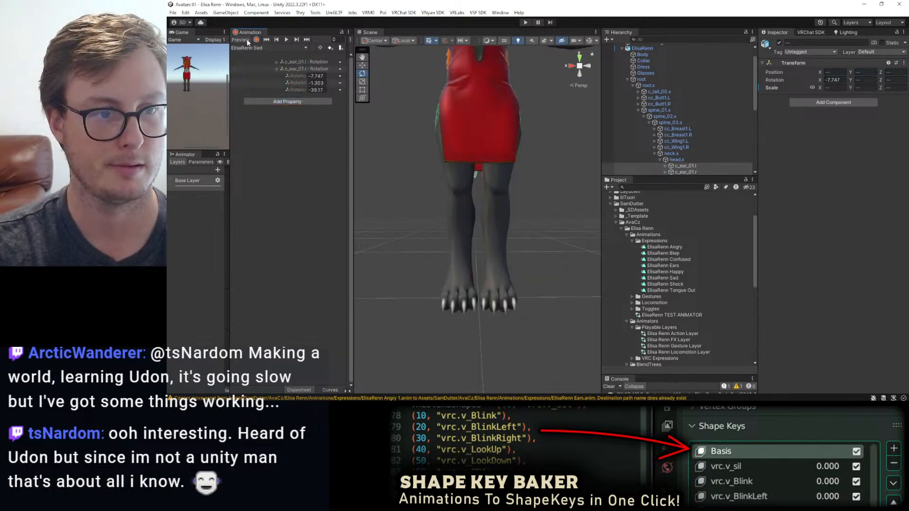
pyautogui.click(256, 40)
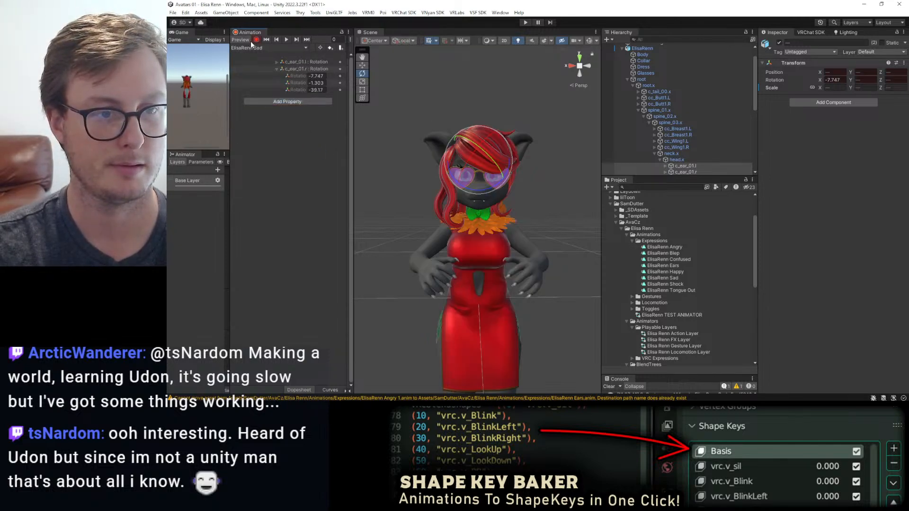
pyautogui.click(293, 70)
pyautogui.moveTo(444, 191); pyautogui.dragTo(495, 190)
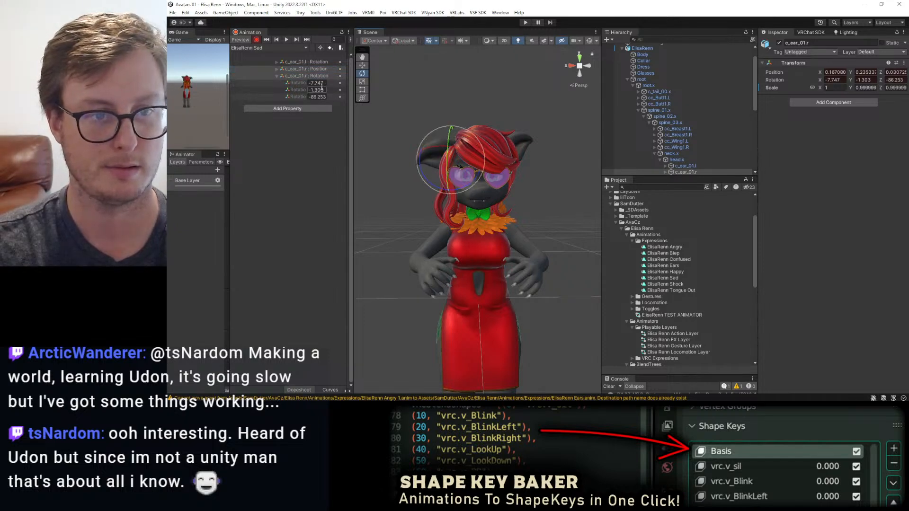
pyautogui.moveTo(455, 147); pyautogui.dragTo(439, 148)
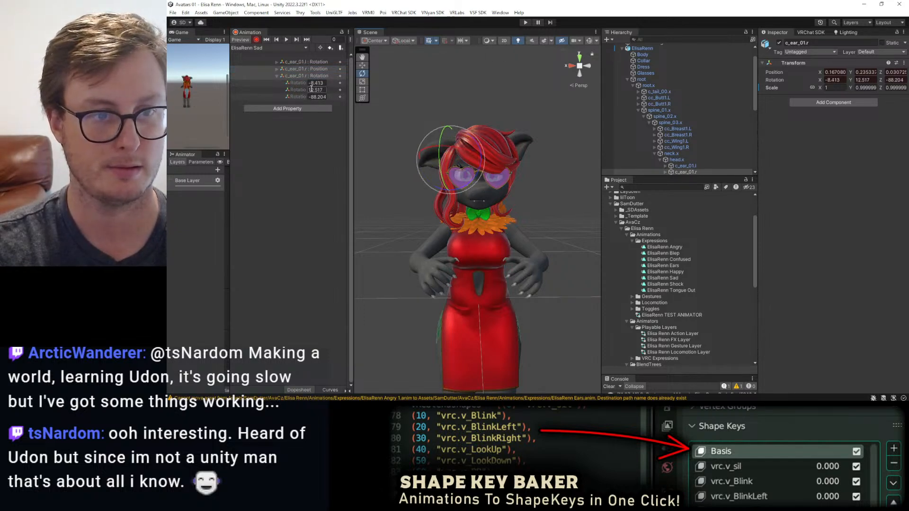
# Rotate the left ear bone to about -7.3, -8.2, 93.5 in the Sad clip.
pyautogui.click(302, 64)
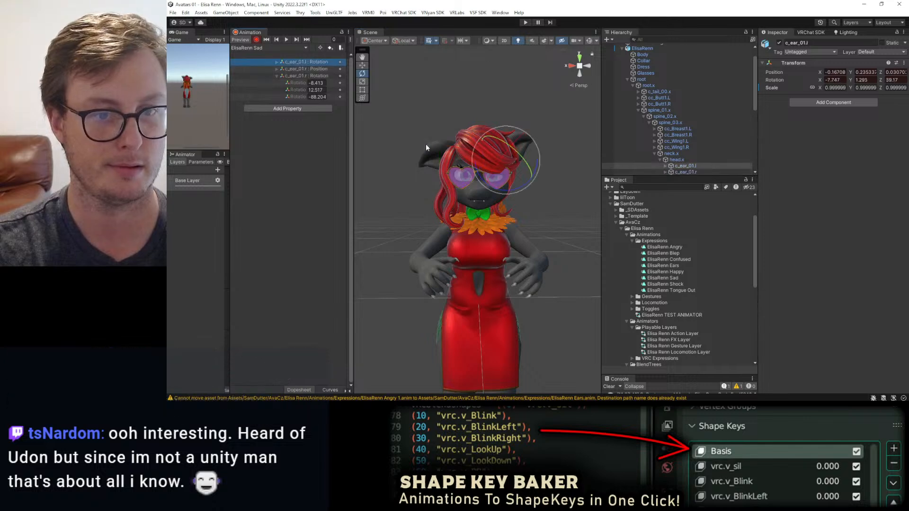
pyautogui.moveTo(517, 189); pyautogui.dragTo(455, 181)
pyautogui.keyDown('alt'); pyautogui.moveTo(467, 186); pyautogui.dragTo(531, 255); pyautogui.keyUp('alt')
pyautogui.moveTo(497, 160); pyautogui.dragTo(512, 142)
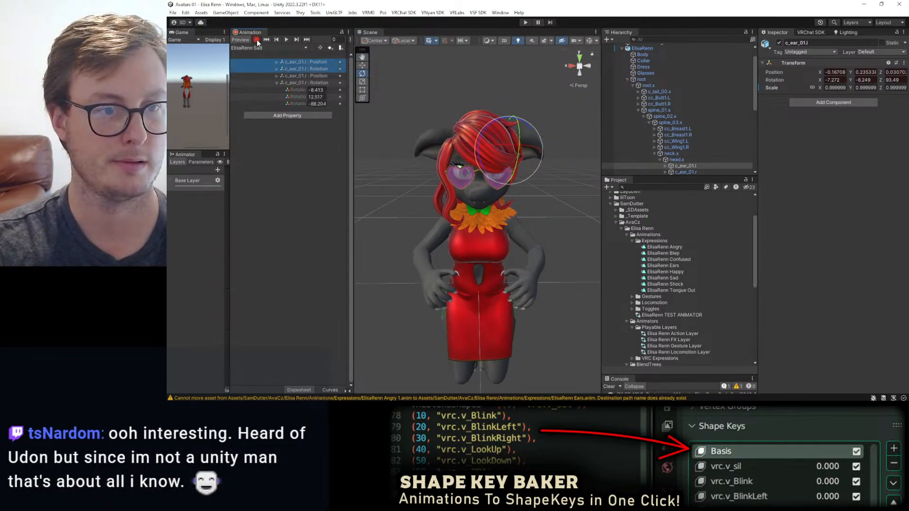
# Delete the position tracks of both ear bones from the Sad clip.
pyautogui.click(318, 63)
pyautogui.keyDown('ctrl'); pyautogui.click(320, 76); pyautogui.keyUp('ctrl')
pyautogui.press('Delete')
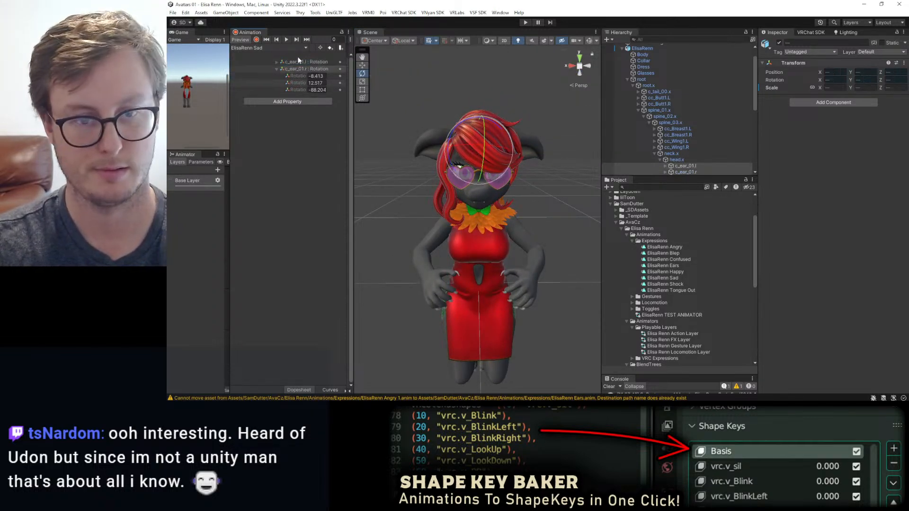
# Open the ElisaRenn Shock clip for recording and rotate the right ear bone to about -12.1, -30.4, -6.
pyautogui.click(270, 48)
pyautogui.click(253, 105)
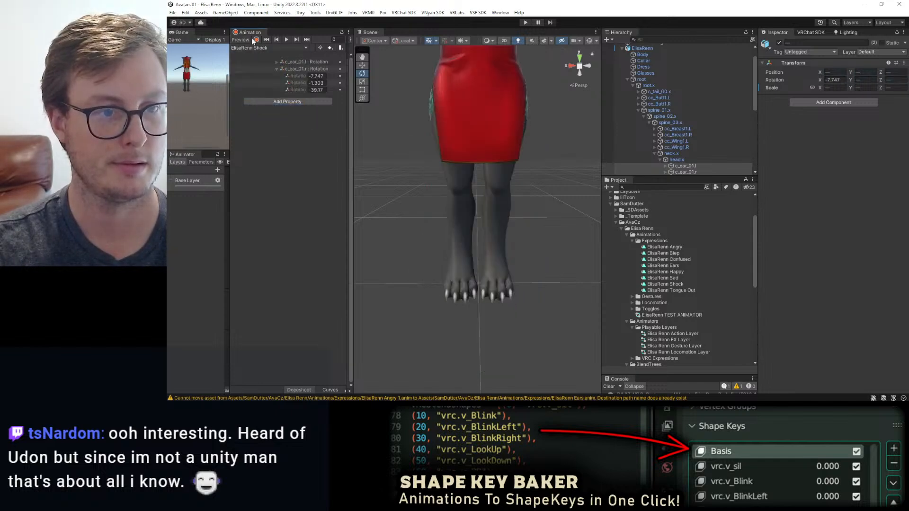
pyautogui.click(256, 40)
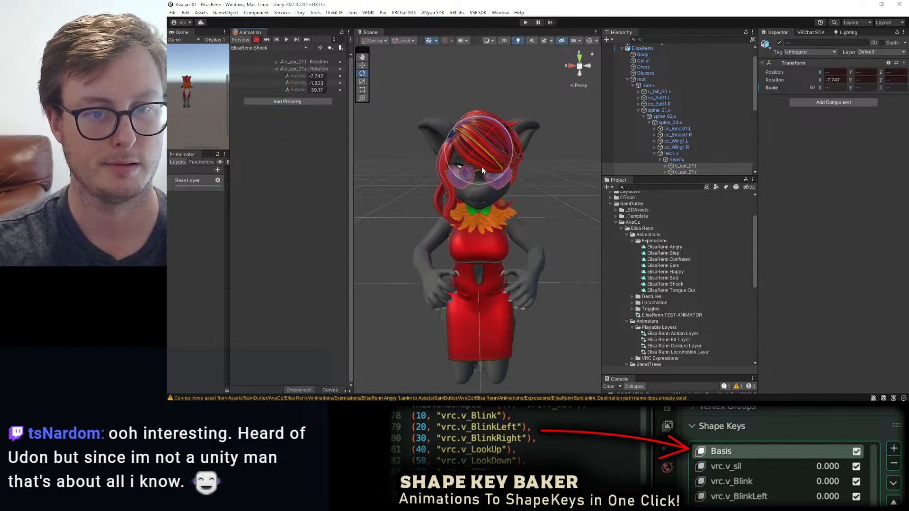
pyautogui.click(317, 69)
pyautogui.moveTo(435, 132); pyautogui.dragTo(455, 144)
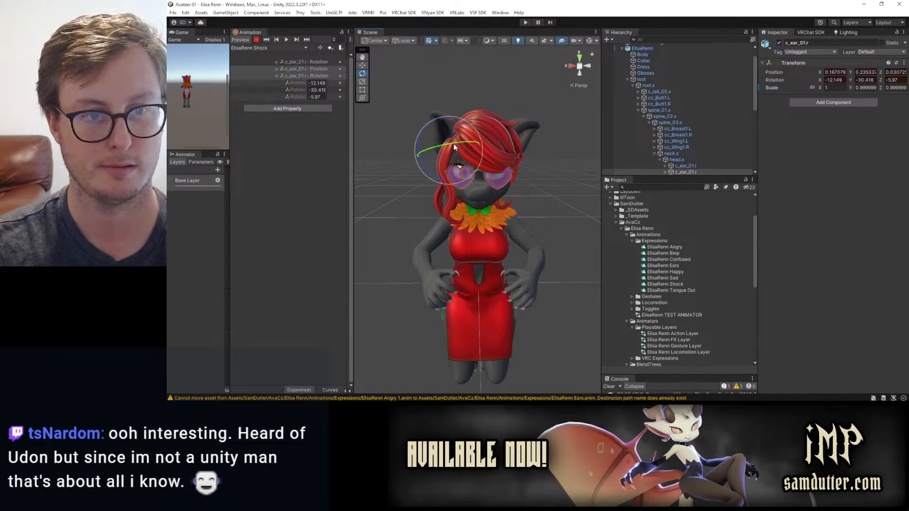
# Rotate the left ear bone upright in the Shock clip to mirror the right ear, undoing the first attempt.
pyautogui.click(319, 63)
pyautogui.moveTo(511, 150); pyautogui.dragTo(517, 142)
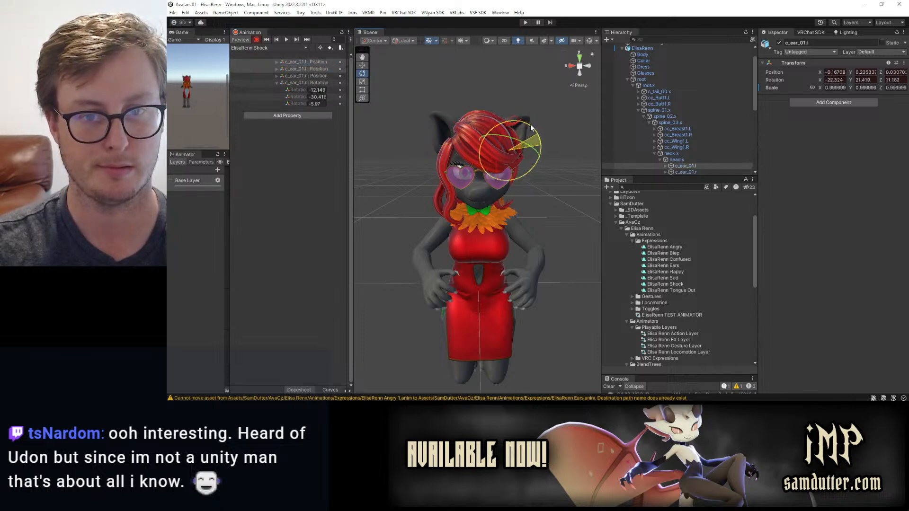
pyautogui.hotkey('ctrl', 'z')
pyautogui.moveTo(539, 155); pyautogui.dragTo(518, 149)
# Open the ElisaRenn Tongue Out clip for recording and rotate the left and right ear bones to about 56.2 and -56.2 on Z.
pyautogui.click(283, 49)
pyautogui.click(265, 116)
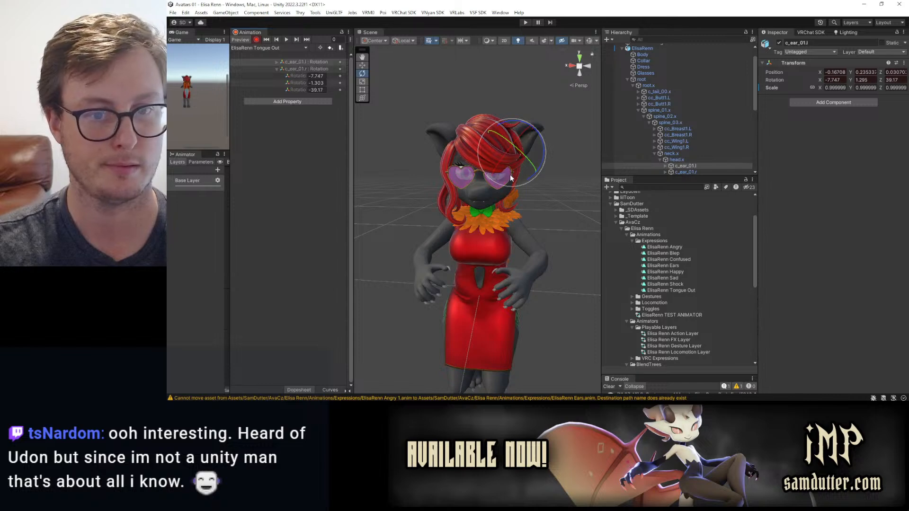
pyautogui.moveTo(528, 184); pyautogui.dragTo(511, 144)
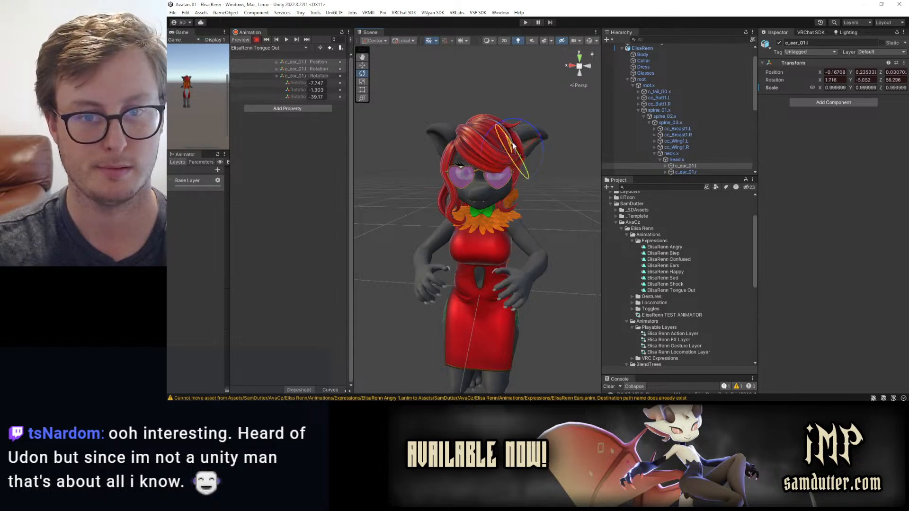
pyautogui.click(302, 76)
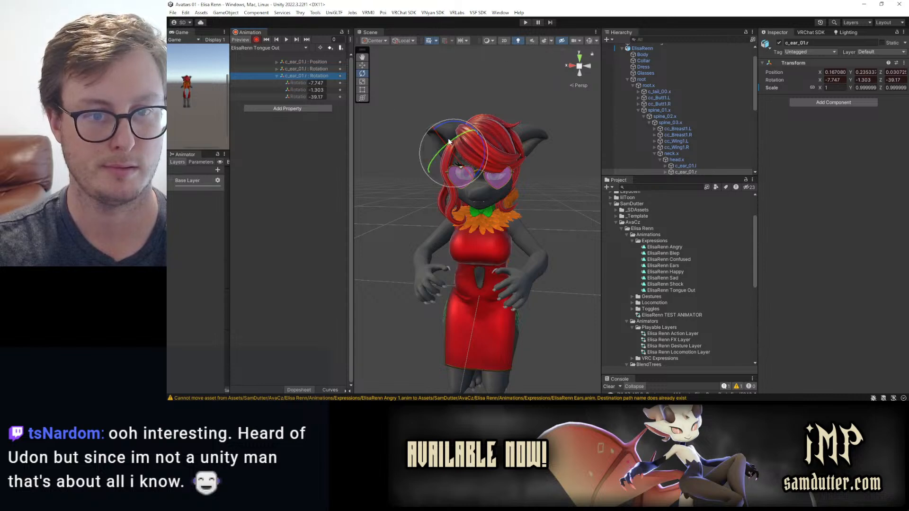
pyautogui.moveTo(483, 150); pyautogui.dragTo(520, 154)
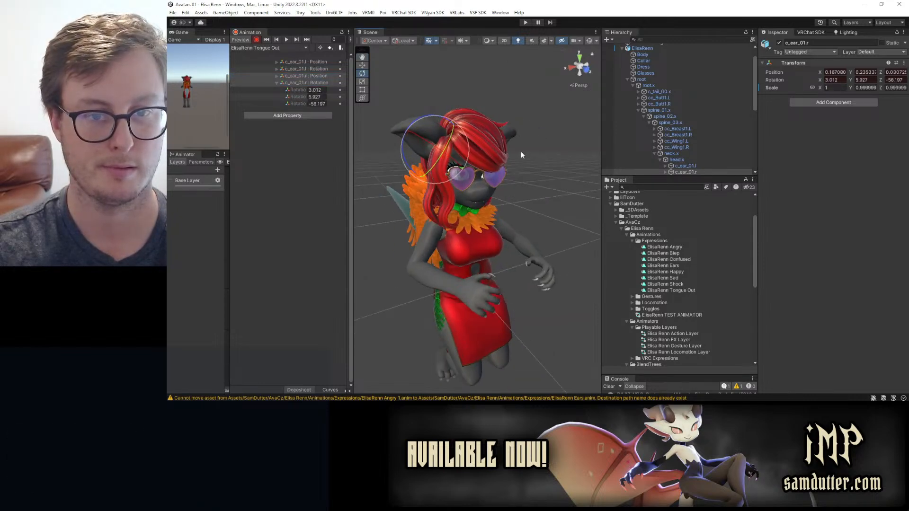
# Delete both ear position tracks from the Tongue Out clip and the right ear's position track from the Shock clip.
pyautogui.click(295, 62)
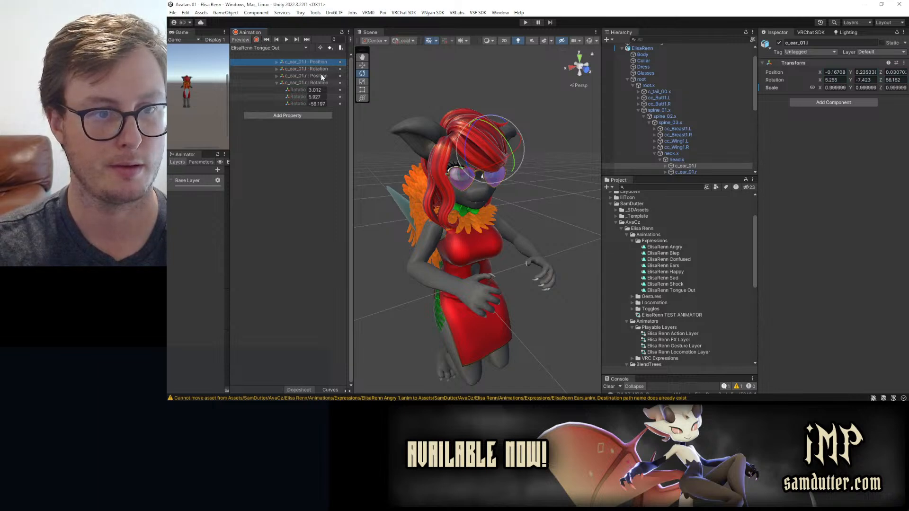
pyautogui.keyDown('ctrl'); pyautogui.click(320, 75); pyautogui.keyUp('ctrl')
pyautogui.click(260, 47)
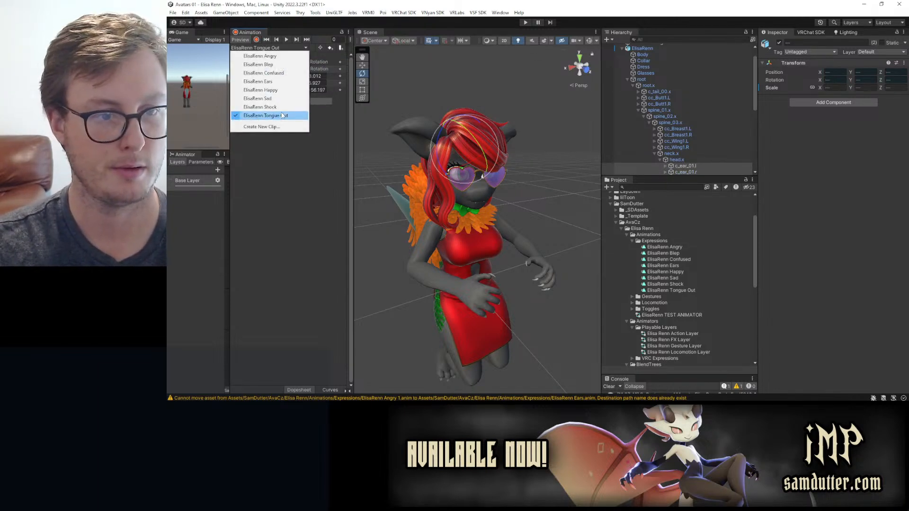
pyautogui.click(275, 107)
pyautogui.click(312, 70)
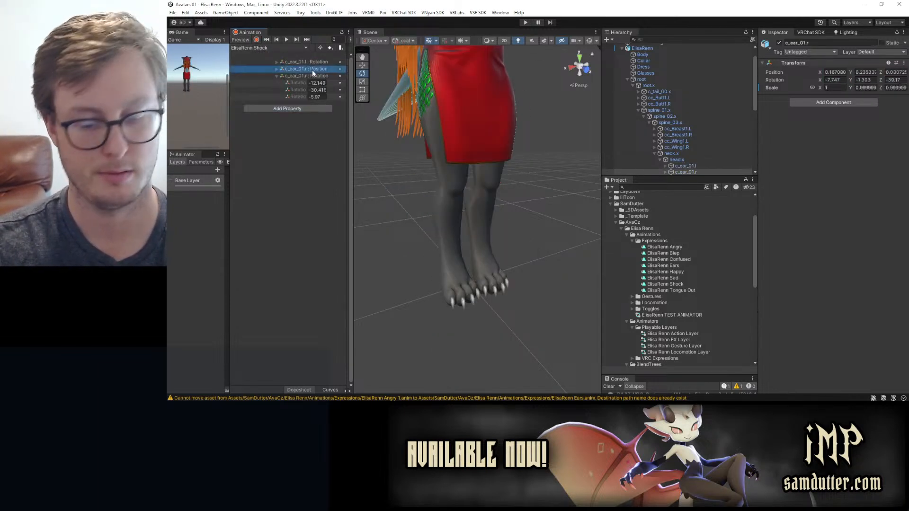
pyautogui.press('Delete')
# Check the ear bone tracks in each expression clip for leftover position tracks.
pyautogui.click(276, 48)
pyautogui.click(270, 97)
pyautogui.click(277, 48)
pyautogui.click(272, 89)
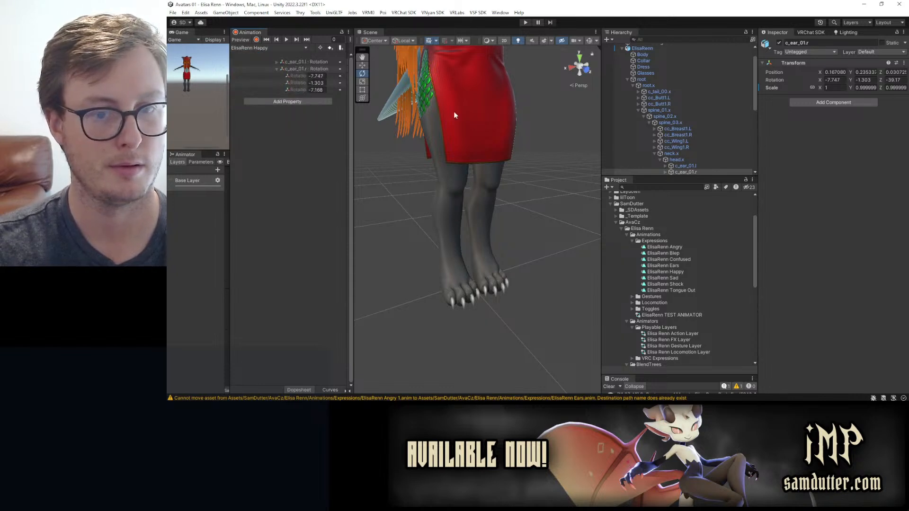
pyautogui.click(679, 281)
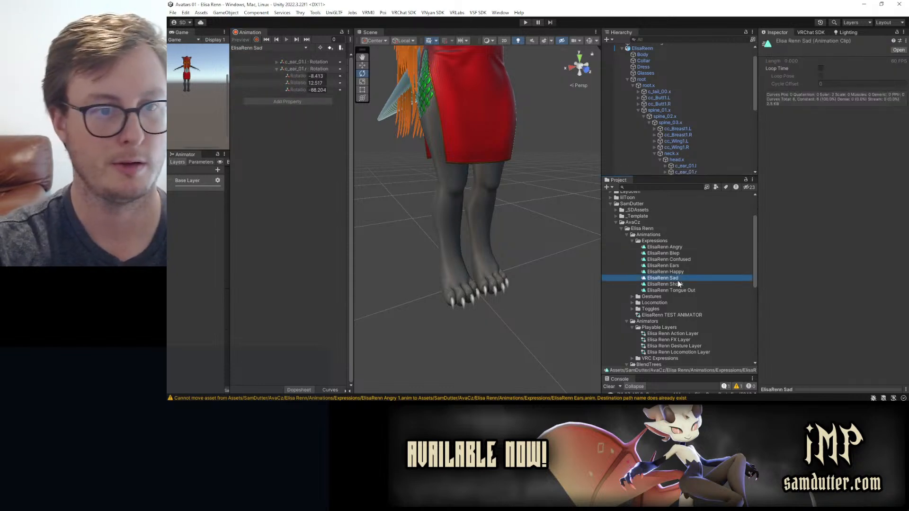
pyautogui.press('Up')
pyautogui.press('Up')
pyautogui.press('Up')
pyautogui.press('Up')
pyautogui.press('Up')
pyautogui.press('Up')
pyautogui.press('Down')
pyautogui.press('Down')
pyautogui.press('Down')
pyautogui.press('Down')
pyautogui.press('Down')
pyautogui.press('Down')
pyautogui.press('Down')
pyautogui.press('Down')
pyautogui.press('Down')
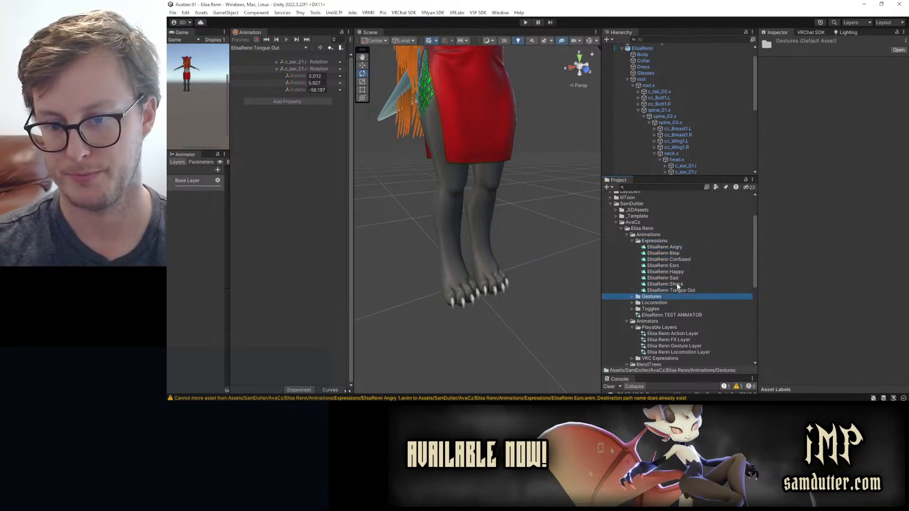
# Collapse the avatar's root bones and expand the Gestures component on the VRCF Gestures object under VRC Fury.
pyautogui.scroll(1, 621, 70)
pyautogui.click(622, 66)
pyautogui.click(624, 72)
pyautogui.click(622, 66)
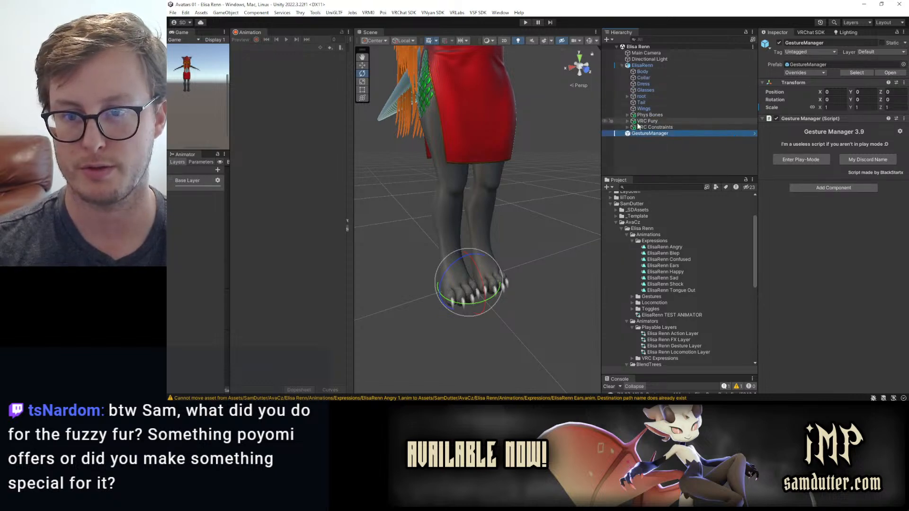
pyautogui.click(627, 121)
pyautogui.click(658, 133)
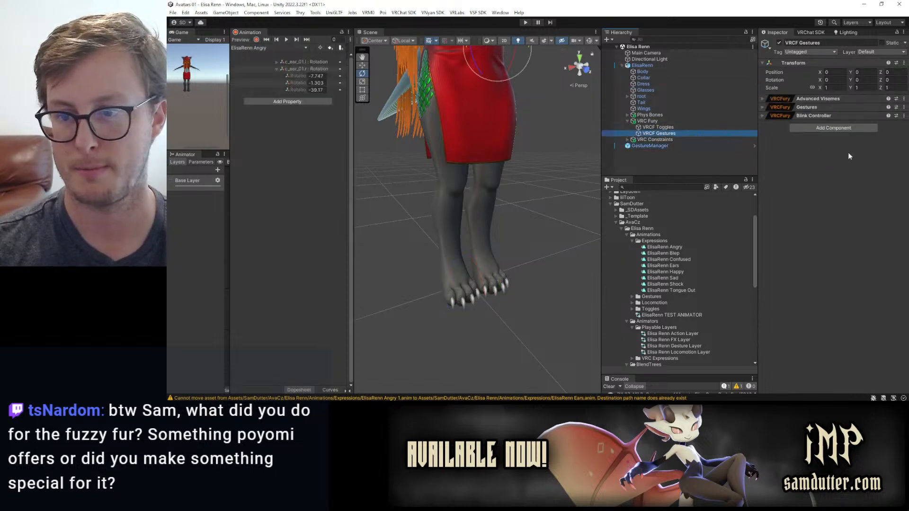
pyautogui.click(807, 107)
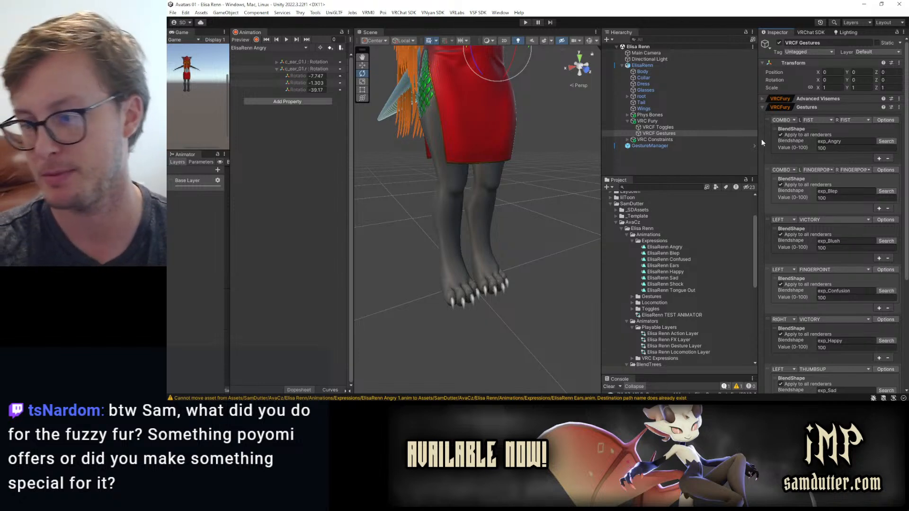
# Reframe the avatar from the front, clear the selection and widen the Scene view slightly.
pyautogui.keyDown('alt'); pyautogui.moveTo(445, 166); pyautogui.dragTo(494, 230, button='right'); pyautogui.keyUp('alt')
pyautogui.keyDown('alt'); pyautogui.moveTo(494, 230); pyautogui.dragTo(444, 126); pyautogui.keyUp('alt')
pyautogui.moveTo(445, 126); pyautogui.dragTo(501, 161, button='right')
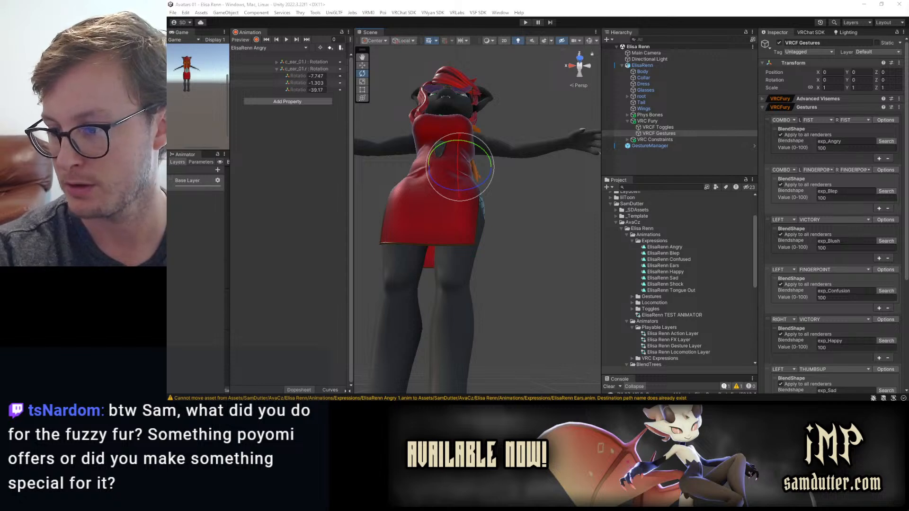
pyautogui.click(533, 291)
pyautogui.moveTo(533, 290); pyautogui.dragTo(545, 228, button='right')
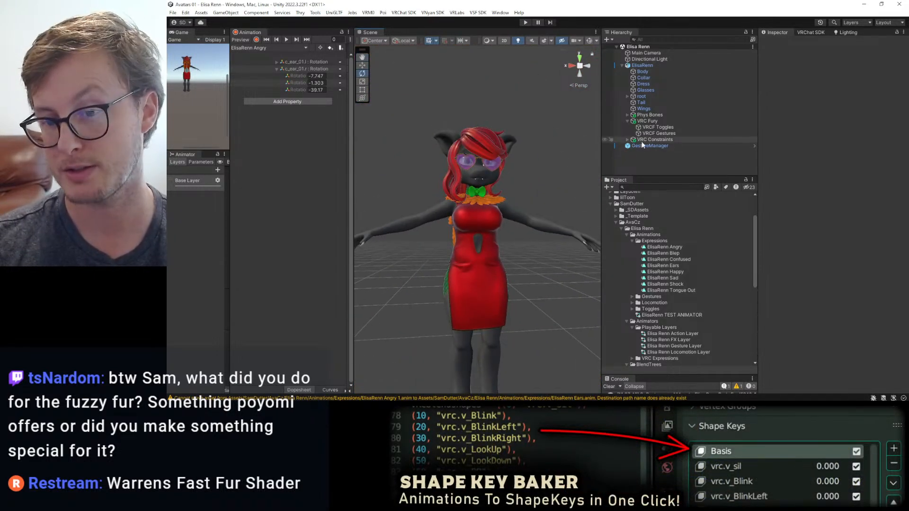
pyautogui.moveTo(599, 227); pyautogui.dragTo(610, 227)
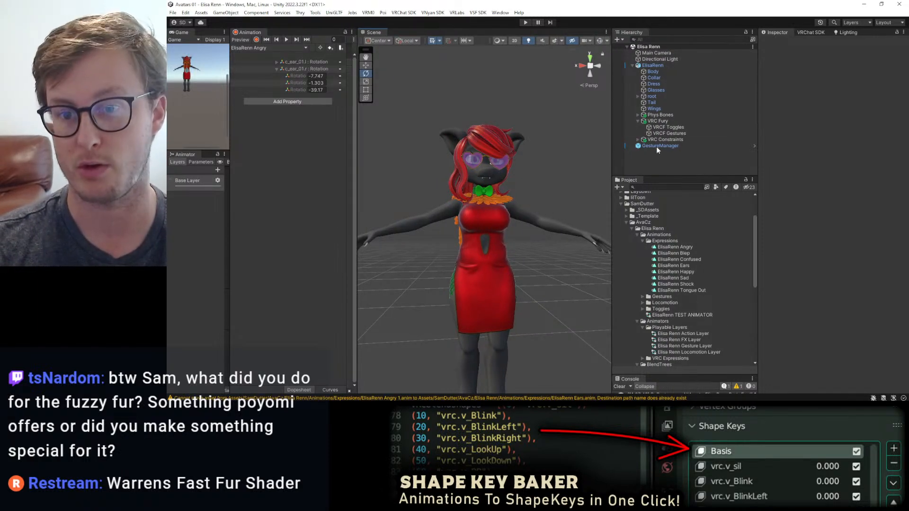
# Add an Animation Clip action to the left RocknRoll gesture on VRCF Gestures and assign ElisaRenn Tongue Out to it.
pyautogui.click(667, 134)
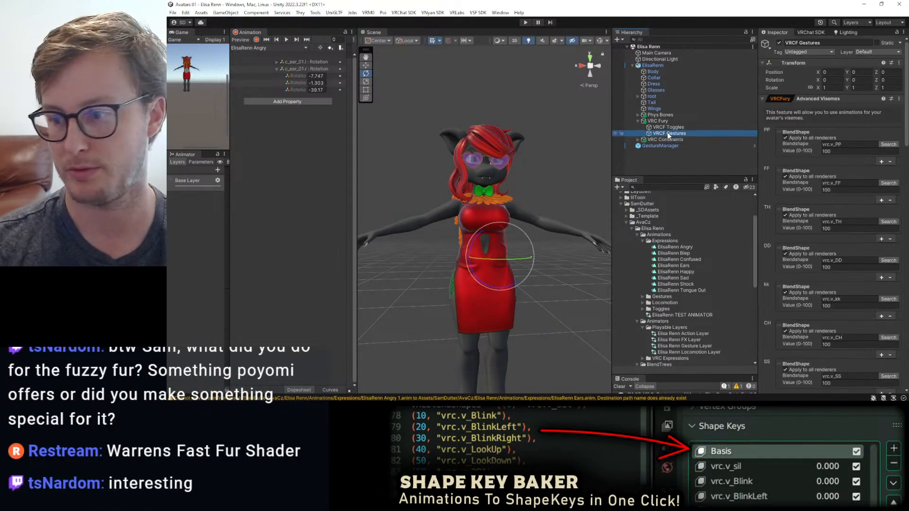
pyautogui.scroll(-12, 813, 210)
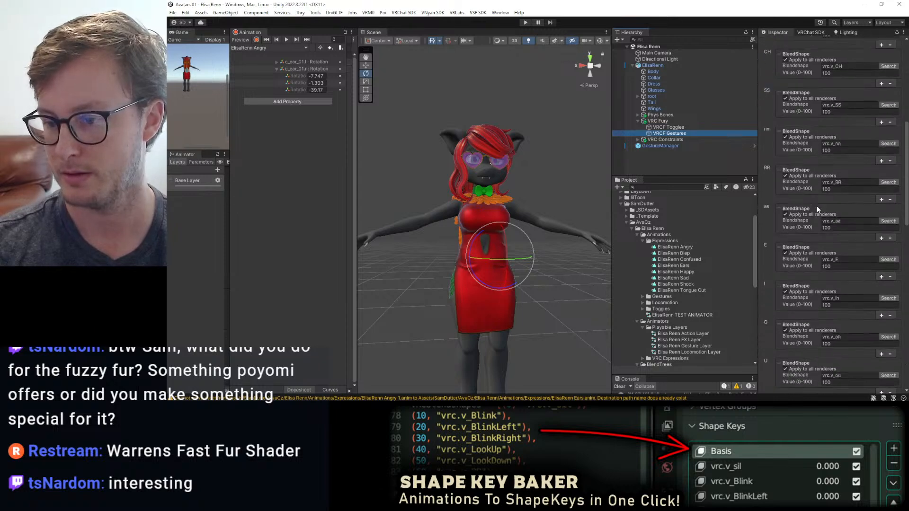
pyautogui.scroll(12, 816, 206)
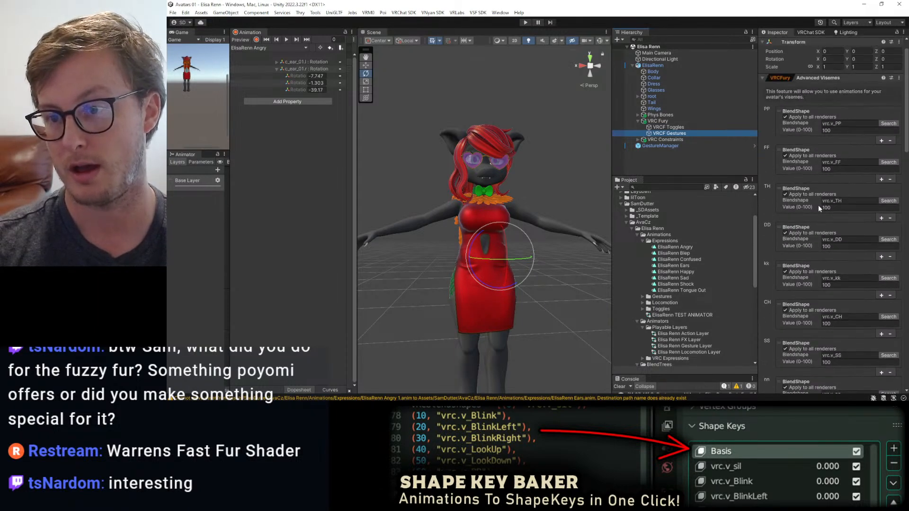
pyautogui.scroll(-20, 811, 213)
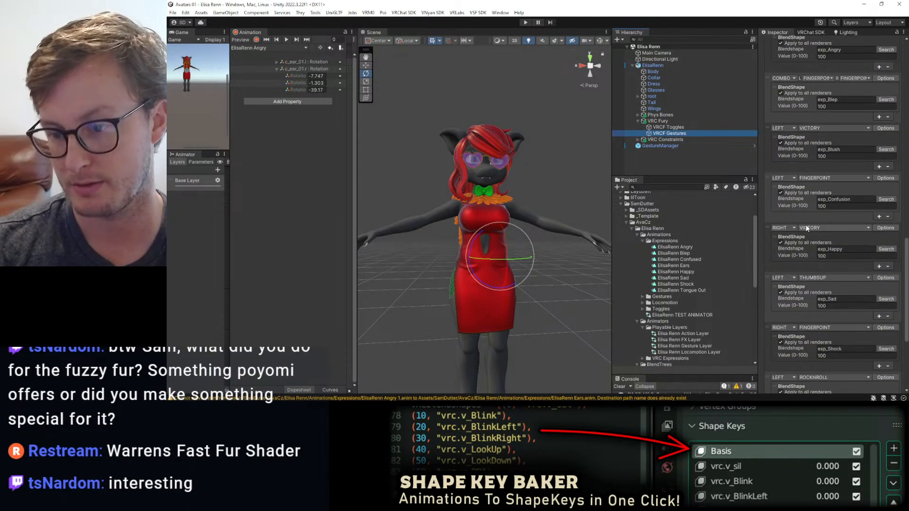
pyautogui.scroll(10, 809, 226)
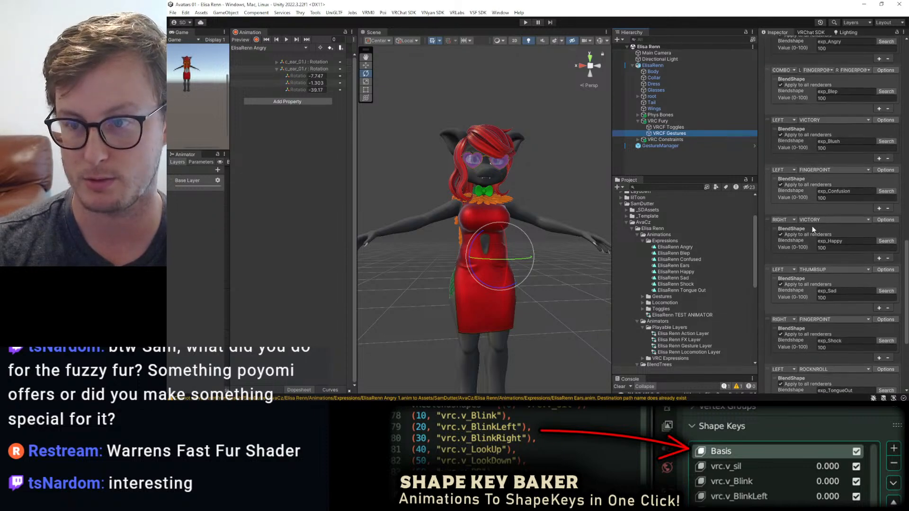
pyautogui.scroll(-10, 818, 220)
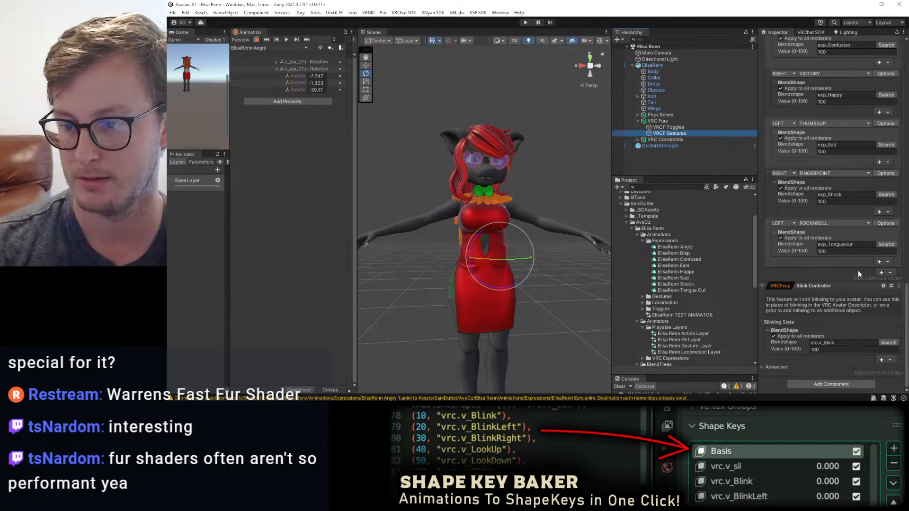
pyautogui.click(878, 262)
pyautogui.click(819, 288)
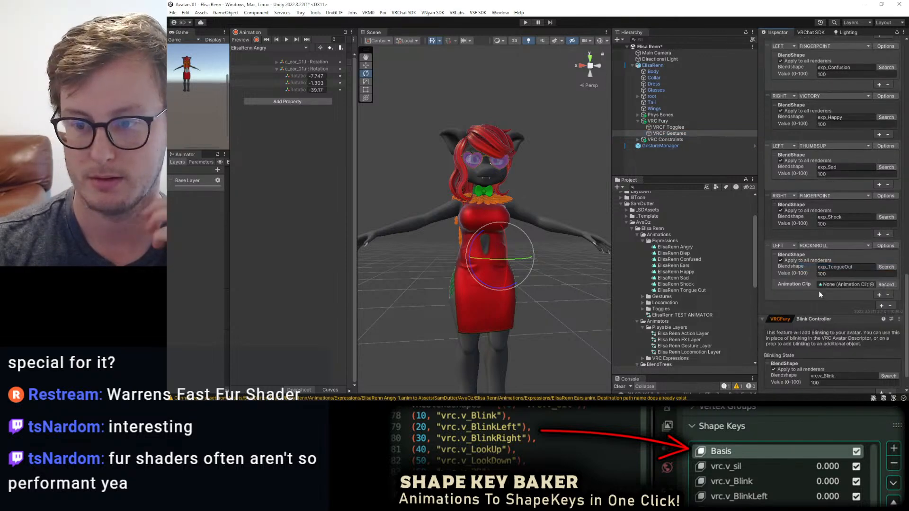
pyautogui.moveTo(680, 283); pyautogui.dragTo(828, 287)
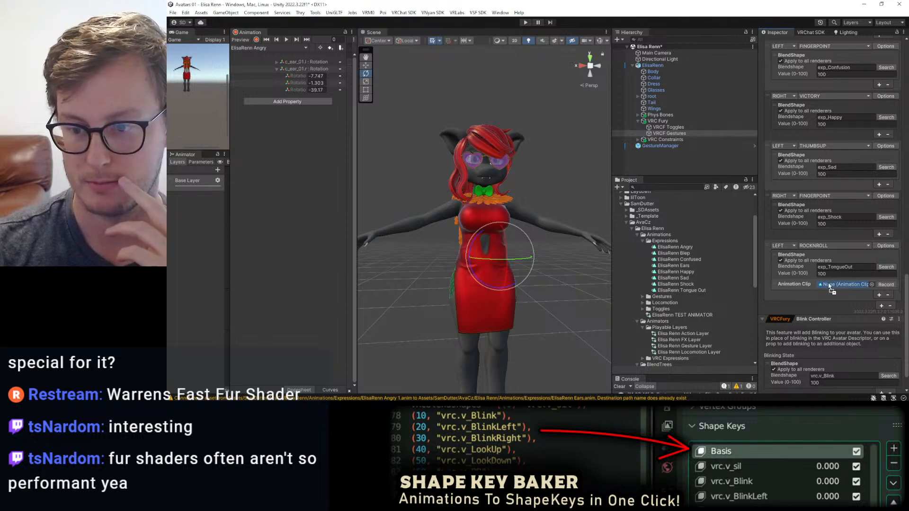
pyautogui.click(878, 234)
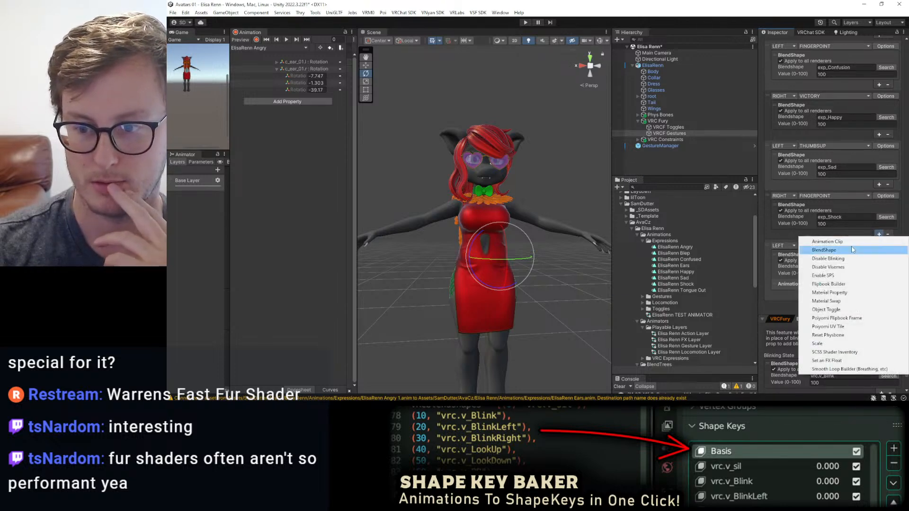
pyautogui.click(851, 245)
pyautogui.rightClick(856, 234)
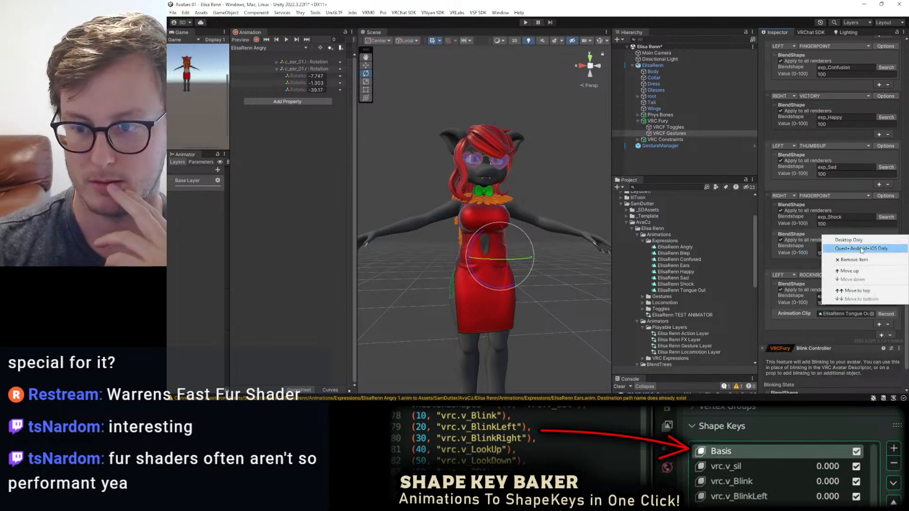
pyautogui.click(857, 259)
# Add Animation Clip actions to the right FingerPoint and left ThumbsUp gestures, assigning ElisaRenn Shock and ElisaRenn Sad respectively.
pyautogui.click(878, 234)
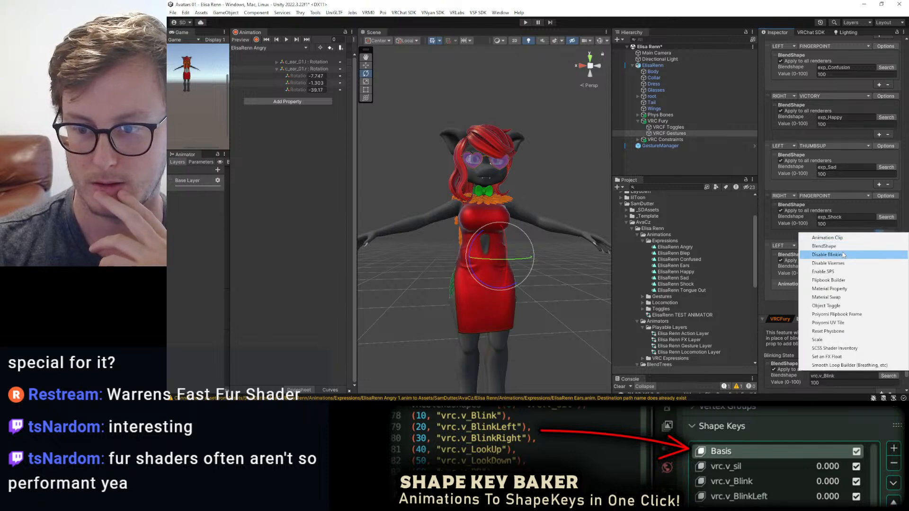
pyautogui.click(834, 238)
pyautogui.moveTo(687, 284); pyautogui.dragTo(831, 241)
pyautogui.click(879, 184)
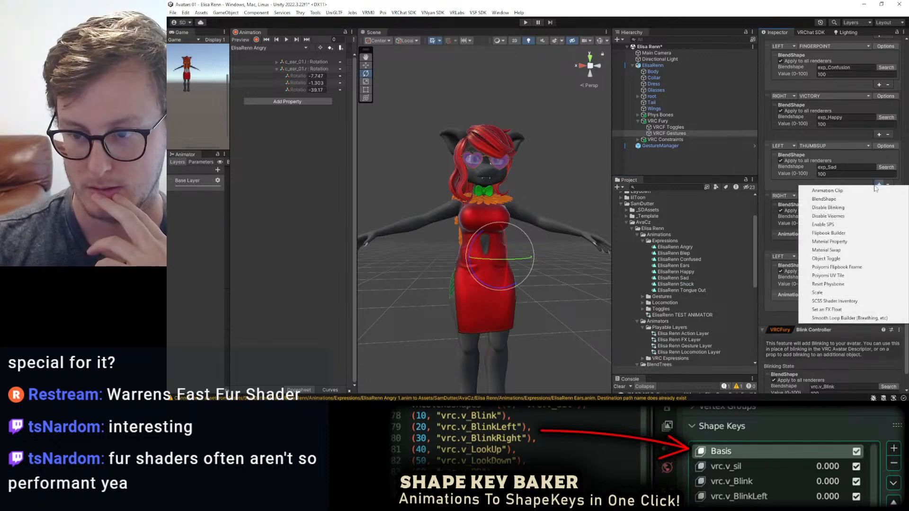
pyautogui.click(833, 190)
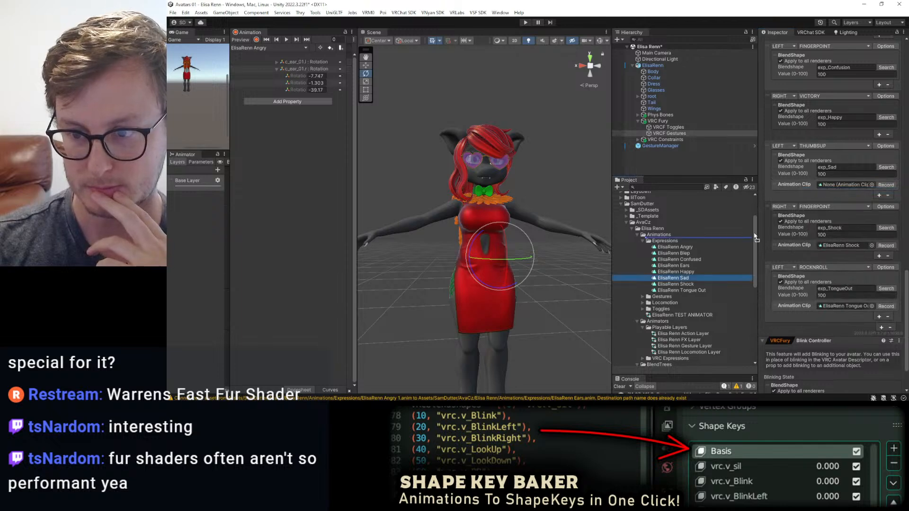
pyautogui.moveTo(829, 190); pyautogui.dragTo(830, 190)
# Add Animation Clip actions to the right Victory and left FingerPoint gestures, assigning ElisaRenn Happy and ElisaRenn Confused respectively.
pyautogui.click(878, 135)
pyautogui.click(839, 141)
pyautogui.moveTo(680, 271); pyautogui.dragTo(840, 136)
pyautogui.scroll(2, 842, 140)
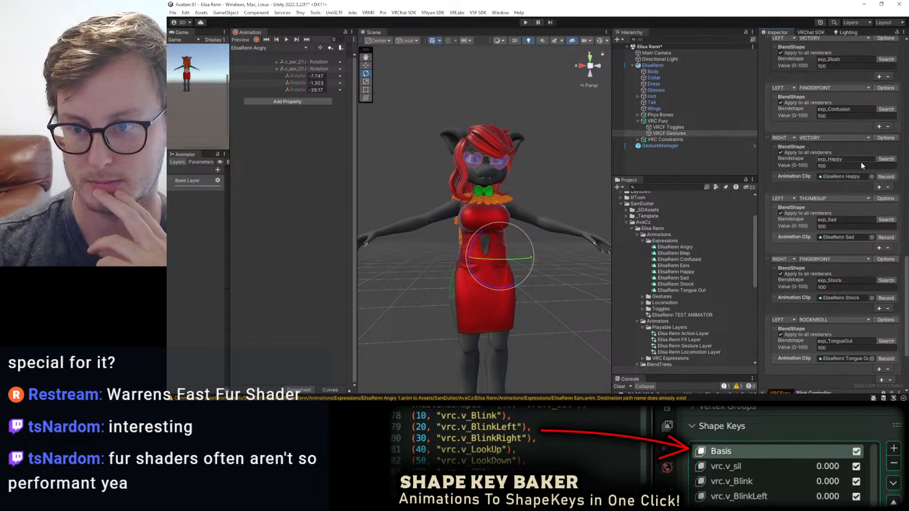
pyautogui.click(878, 127)
pyautogui.click(837, 131)
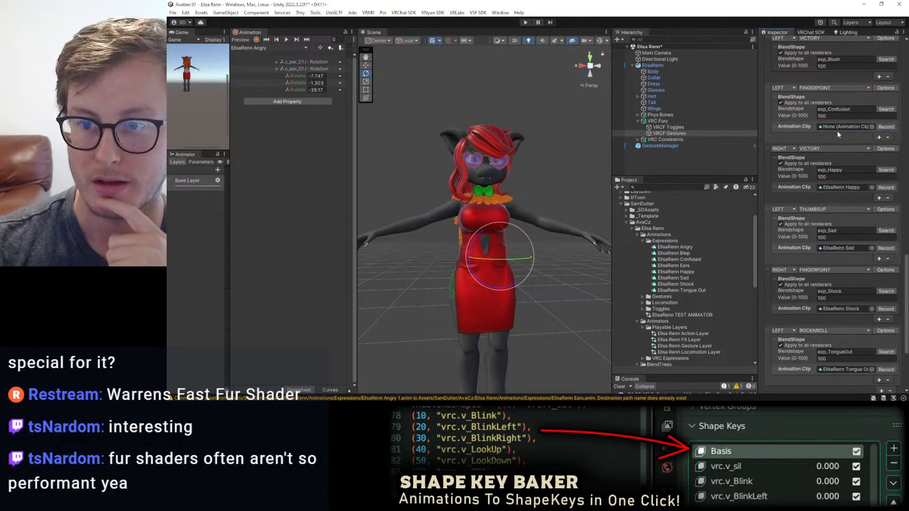
pyautogui.moveTo(830, 137); pyautogui.dragTo(838, 128)
# Add Animation Clip actions to the left Victory and combo FingerPoint gestures, assigning ElisaRenn Tongue Out and ElisaRenn Blep respectively.
pyautogui.scroll(2, 835, 142)
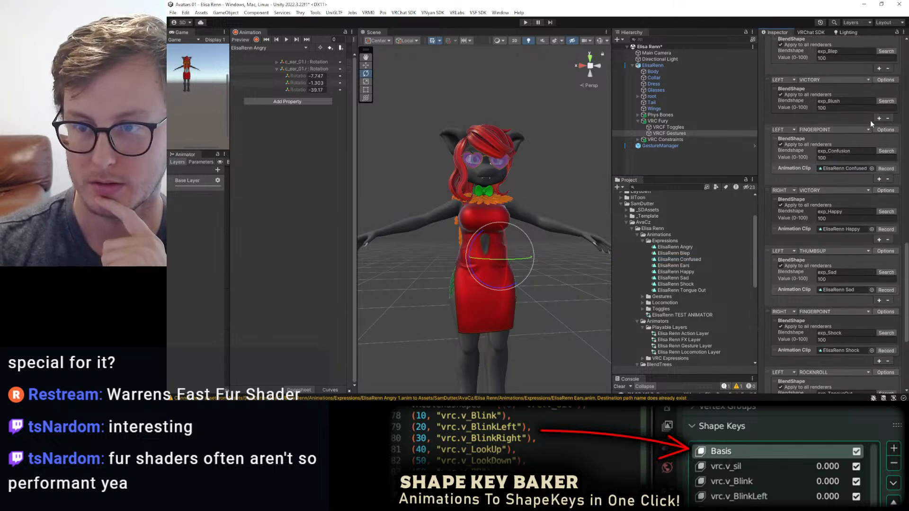
pyautogui.click(877, 118)
pyautogui.click(836, 122)
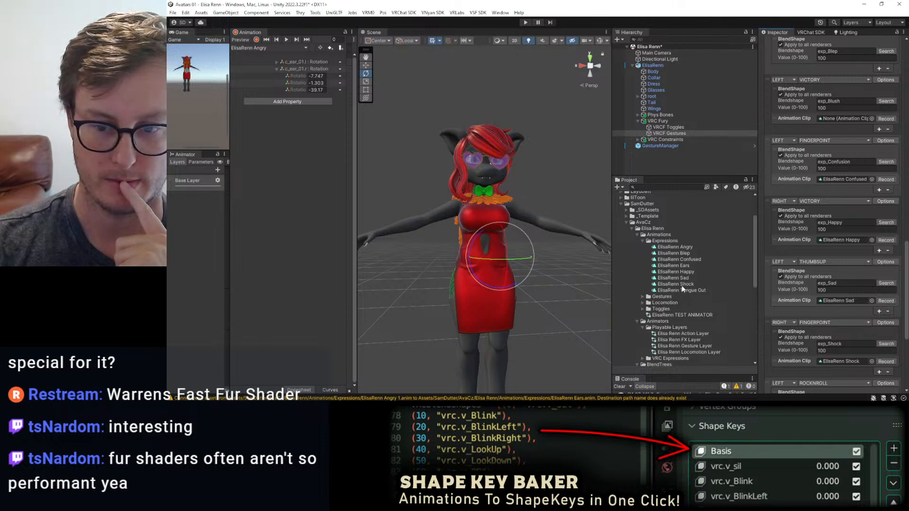
pyautogui.moveTo(691, 291); pyautogui.dragTo(846, 121)
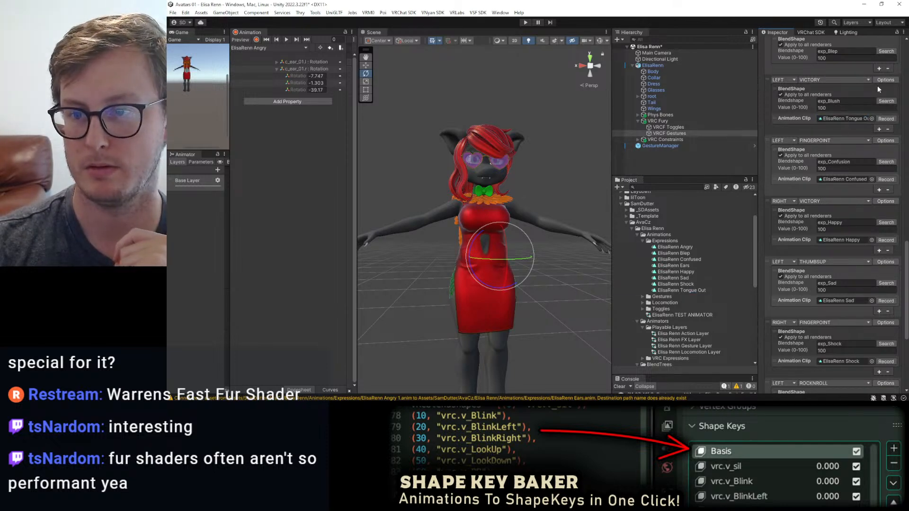
pyautogui.click(878, 69)
pyautogui.click(814, 75)
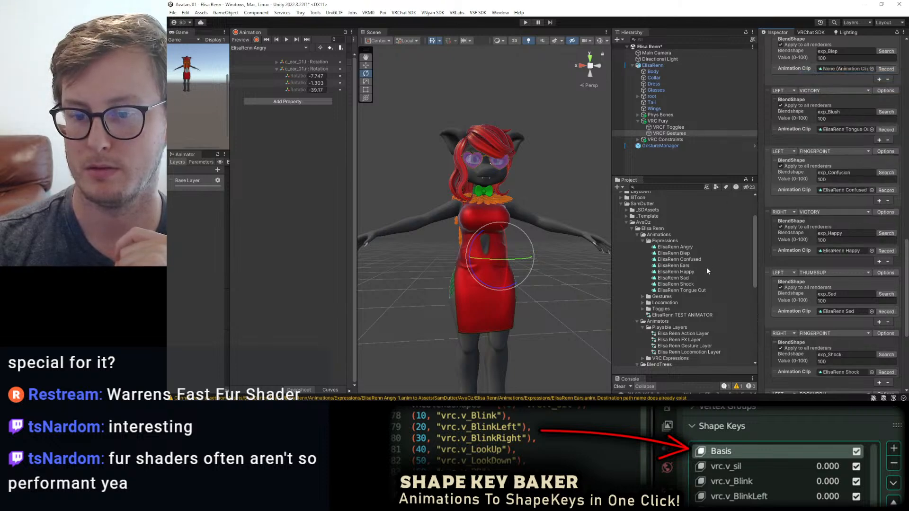
pyautogui.moveTo(677, 254); pyautogui.dragTo(844, 71)
# Add an Animation Clip action to the exp_Angry gesture, assign its matching expression clip and clear the selection.
pyautogui.scroll(2, 839, 120)
pyautogui.click(879, 102)
pyautogui.click(868, 108)
pyautogui.moveTo(677, 253); pyautogui.dragTo(830, 103)
pyautogui.click(475, 112)
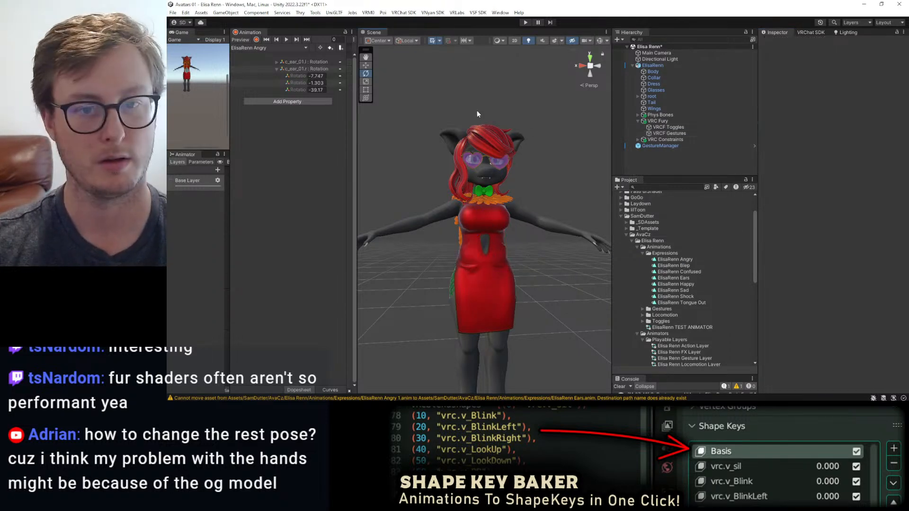
# Enlarge the Scene view and run the avatar in Play mode with GestureManager selected and its Expressions radial menu open.
pyautogui.moveTo(354, 220); pyautogui.dragTo(268, 219)
pyautogui.moveTo(611, 159); pyautogui.dragTo(635, 160)
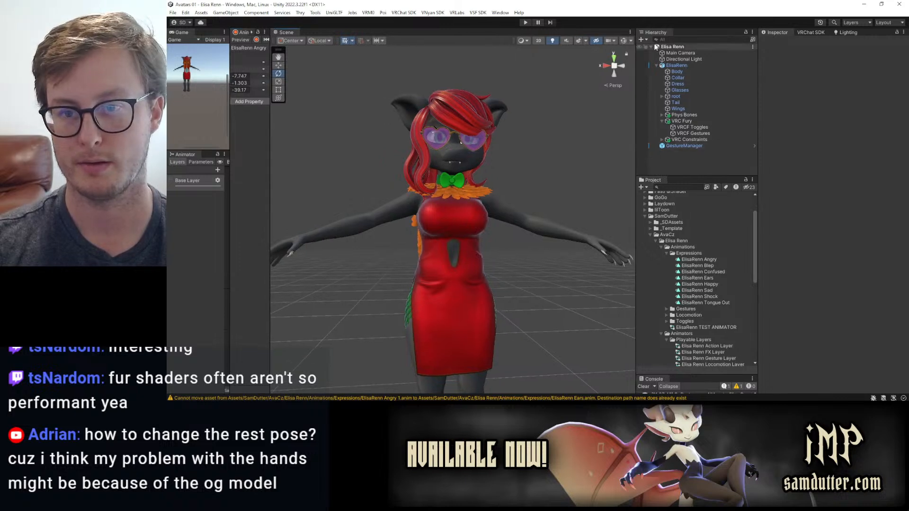
pyautogui.click(657, 65)
pyautogui.click(677, 73)
pyautogui.click(801, 159)
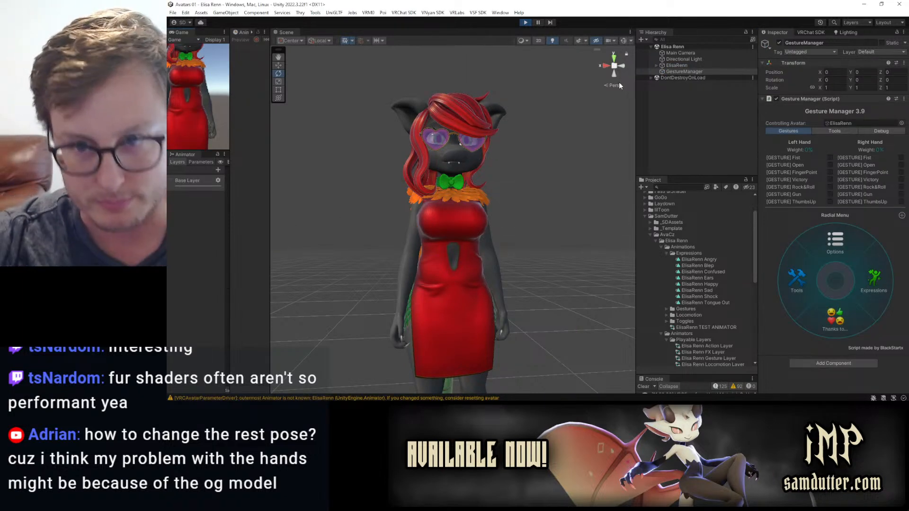
pyautogui.click(887, 288)
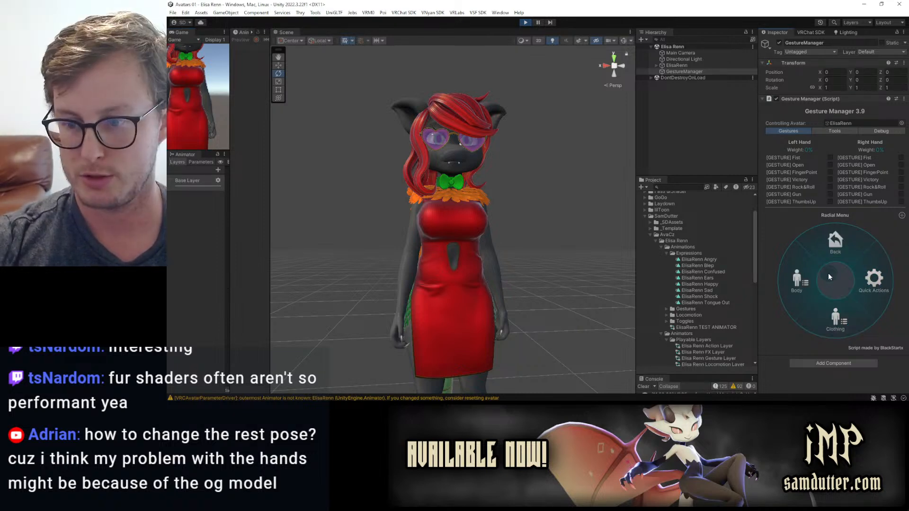
# Test the Fist gesture on the left and right hands and the left Open gesture on the avatar.
pyautogui.click(829, 158)
pyautogui.click(901, 158)
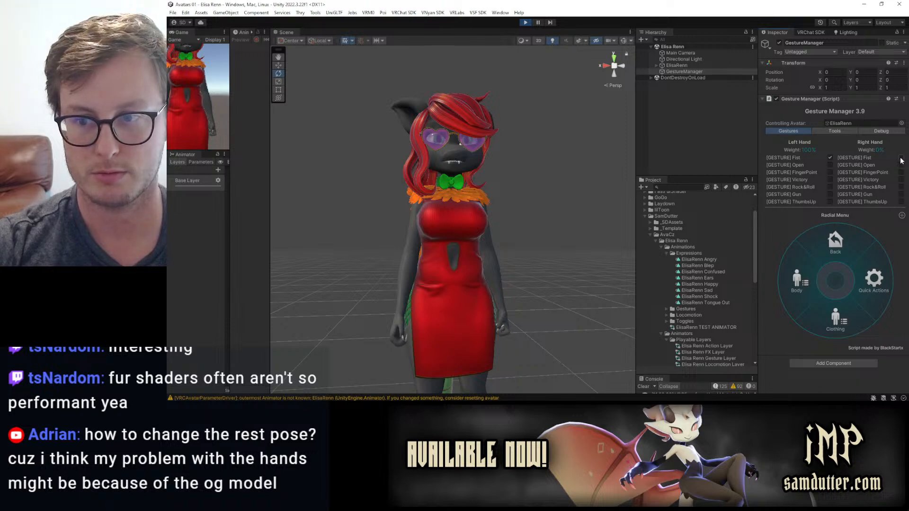
pyautogui.click(830, 157)
pyautogui.click(829, 165)
# Test the FingerPoint gesture on each hand and on both together, examining the avatar's face up close.
pyautogui.click(829, 172)
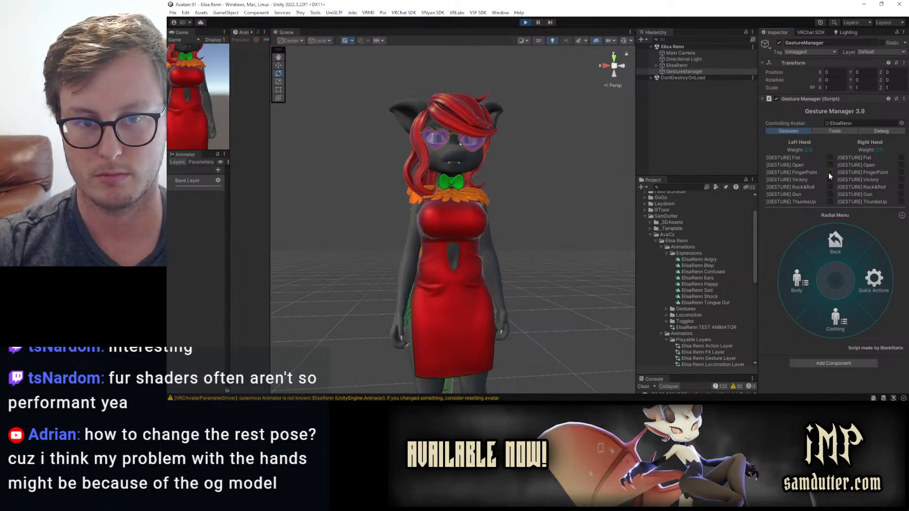
pyautogui.click(901, 172)
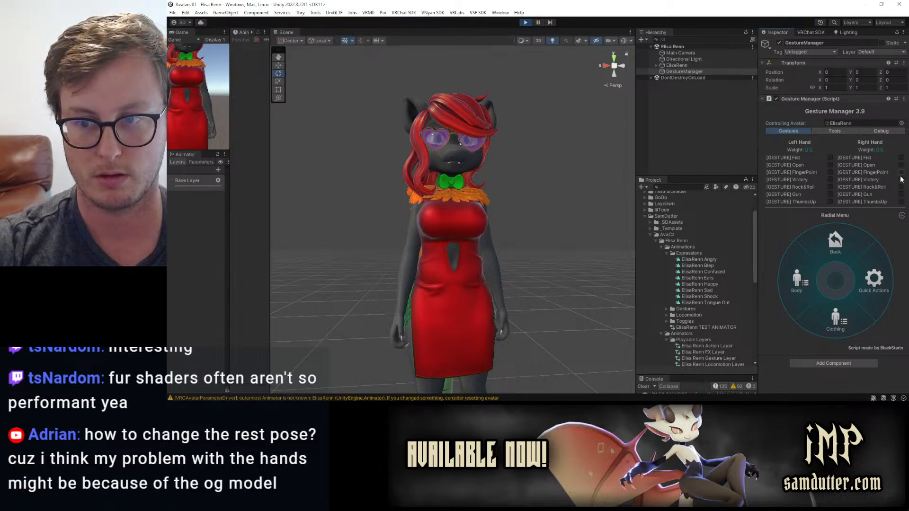
pyautogui.click(830, 172)
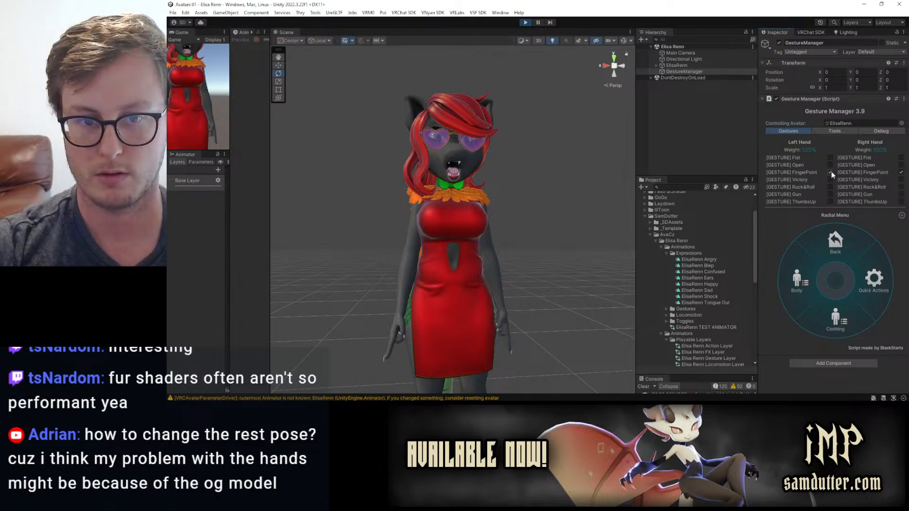
pyautogui.moveTo(512, 174); pyautogui.dragTo(460, 188, button='right')
pyautogui.moveTo(554, 137); pyautogui.dragTo(592, 114, button='right')
pyautogui.press('w')
pyautogui.press('s')
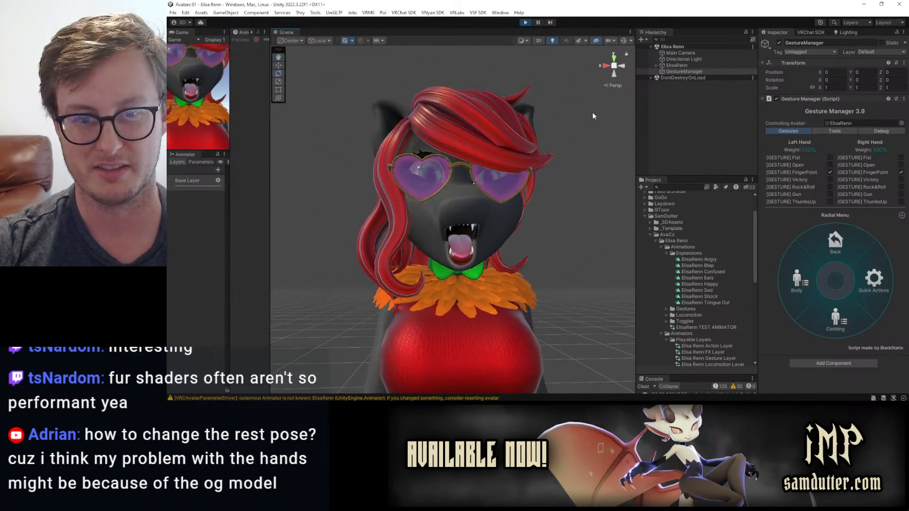
# Switch the left and right FingerPoint gestures off and on to compare the single-hand and combined face and ear poses.
pyautogui.click(830, 172)
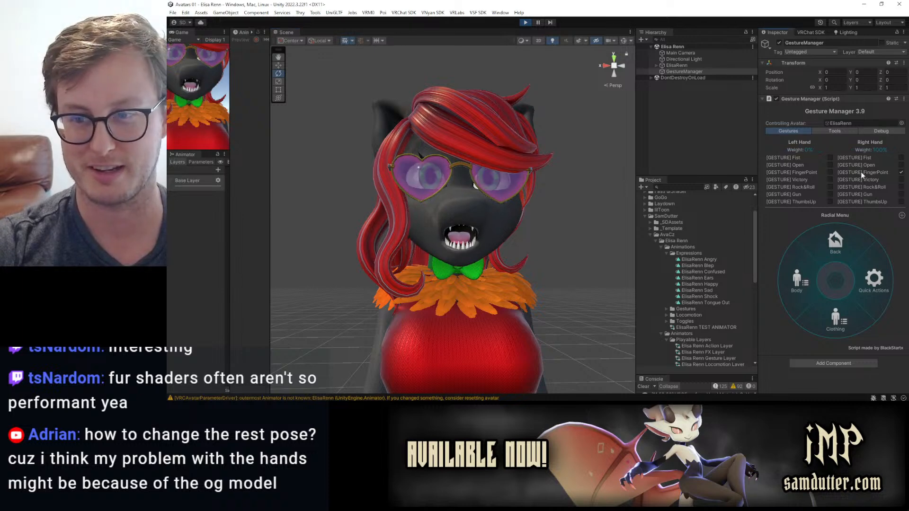
pyautogui.click(900, 172)
pyautogui.click(900, 173)
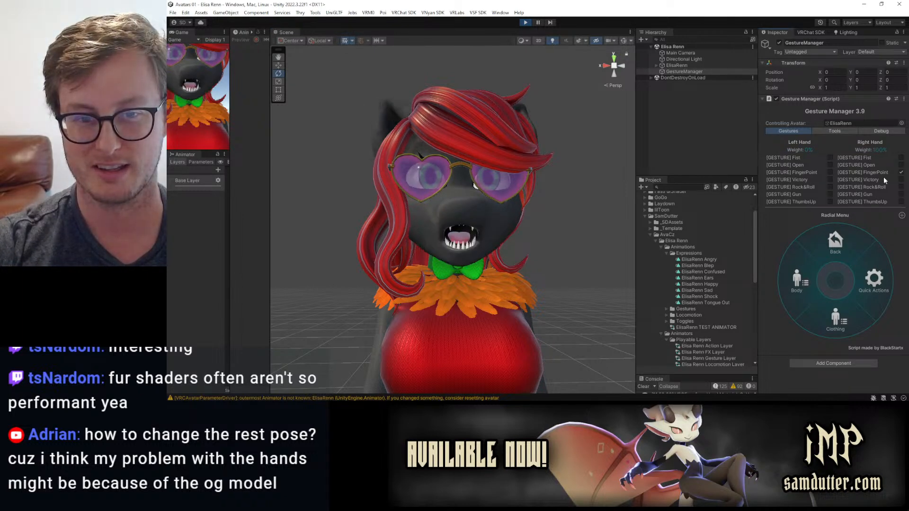
pyautogui.click(829, 173)
pyautogui.click(830, 172)
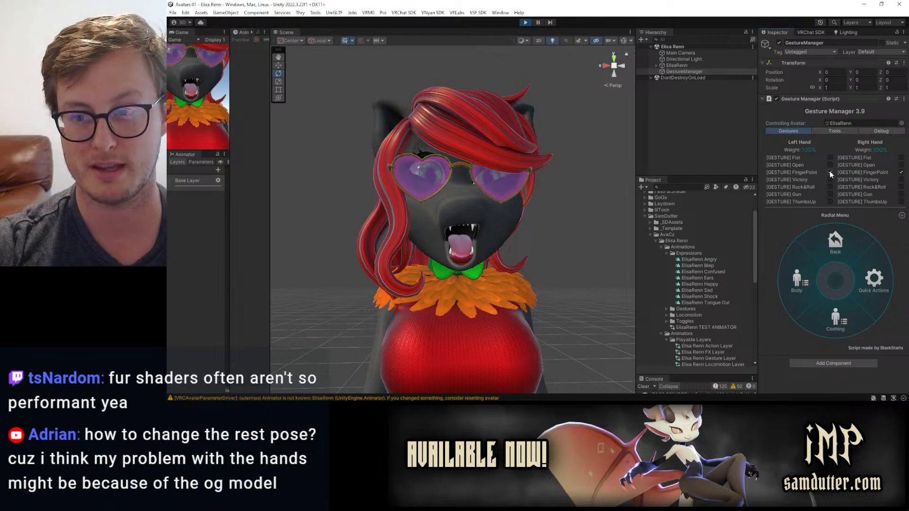
pyautogui.click(900, 173)
pyautogui.click(900, 172)
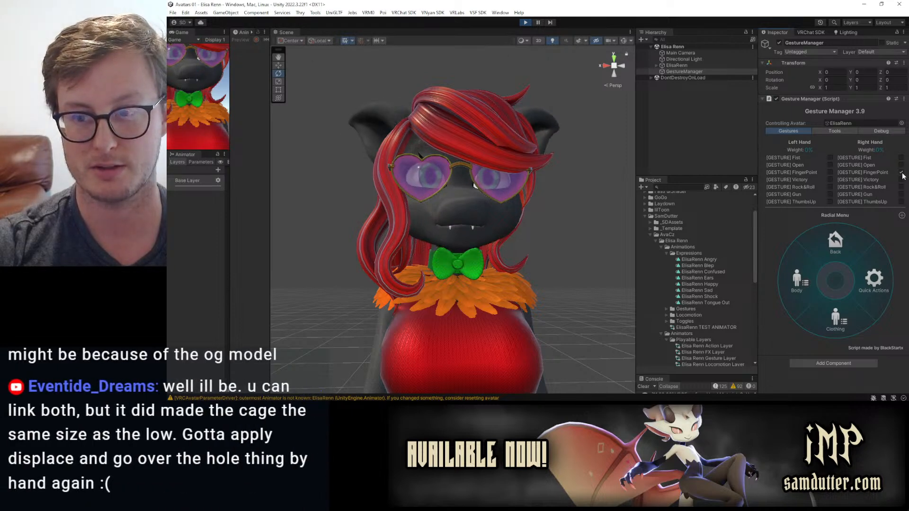
pyautogui.click(829, 172)
pyautogui.click(830, 172)
pyautogui.click(901, 173)
# Test the Victory gesture on the right hand, on both hands, and on the left hand alone.
pyautogui.click(900, 180)
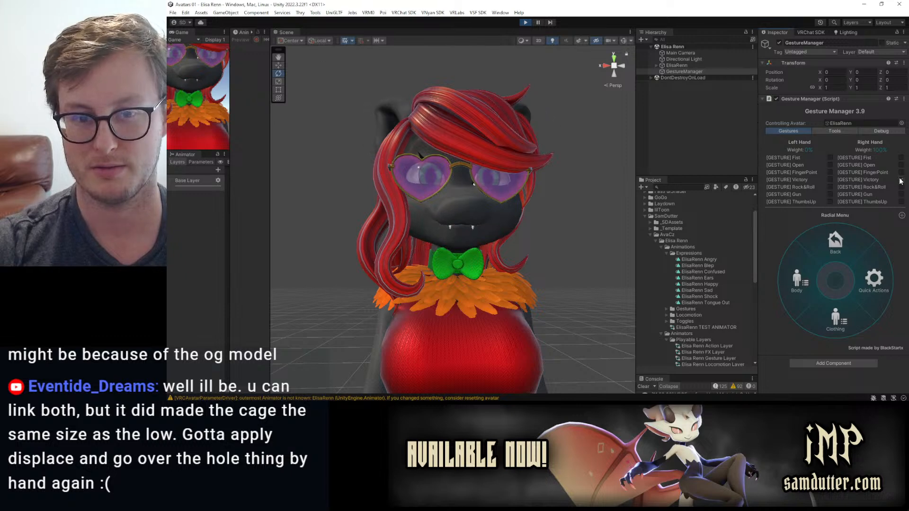
pyautogui.click(830, 179)
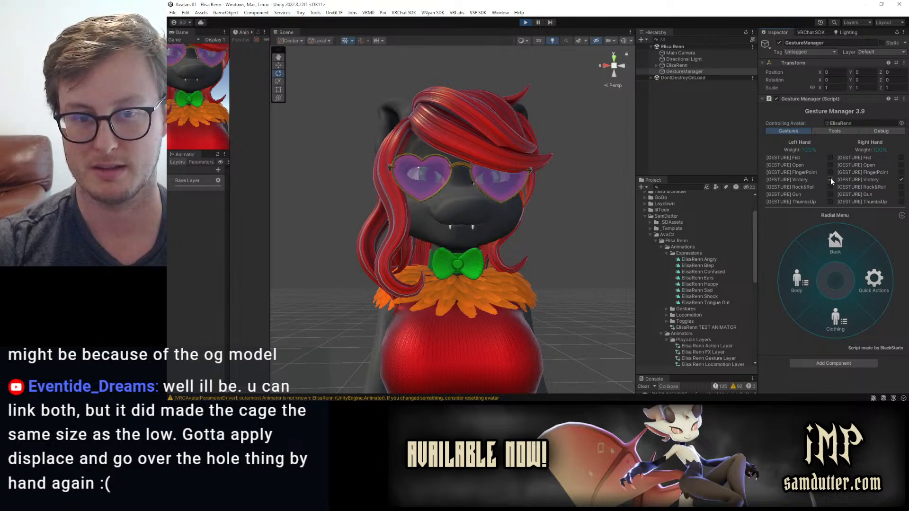
pyautogui.click(901, 180)
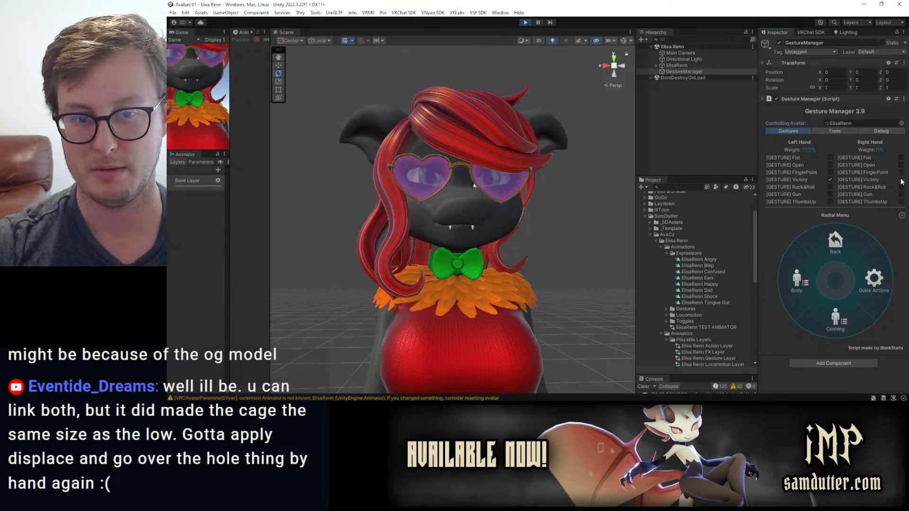
# Exit Play mode and switch to Blender.
pyautogui.click(525, 22)
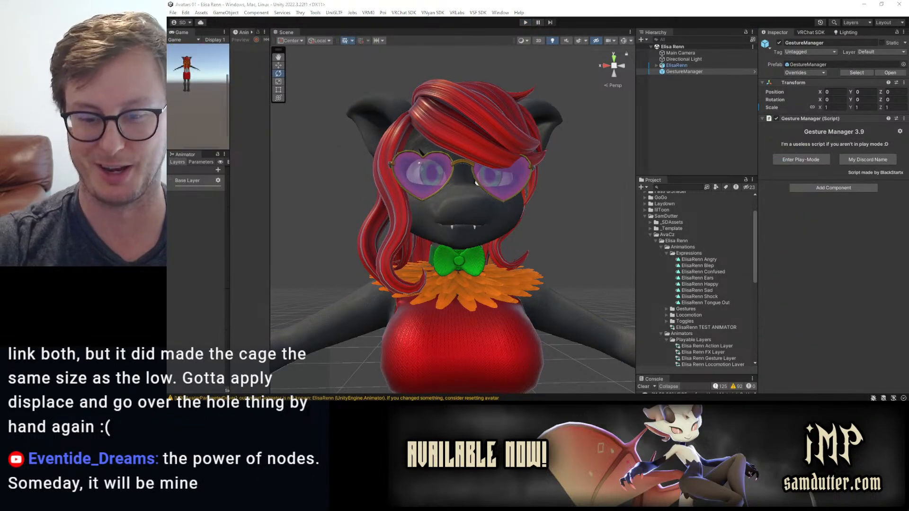
pyautogui.hotkey('alt', 'Tab')
# Try to export all of the avatar's objects to ElisaRenn.fbx with the Auto-Rig Pro FBX exporter.
pyautogui.moveTo(545, 264); pyautogui.dragTo(584, 260, button='middle')
pyautogui.press('a')
pyautogui.press('q')
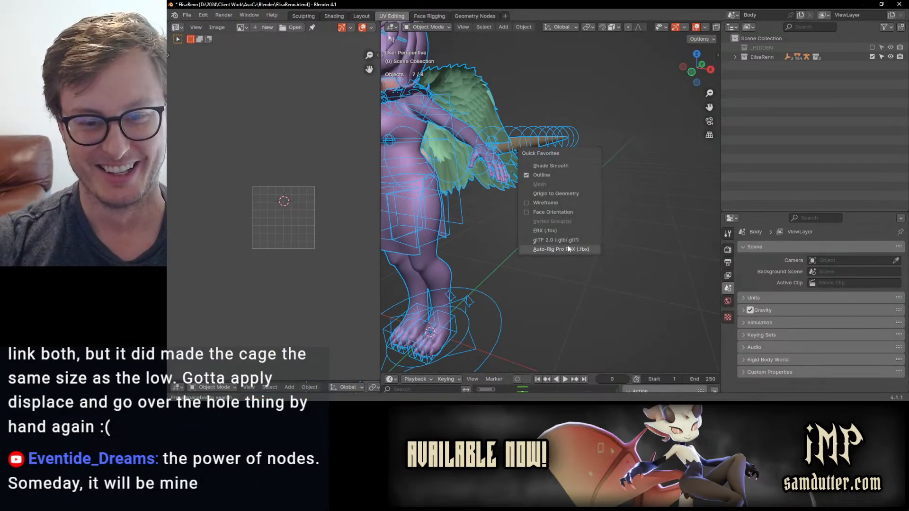
pyautogui.click(568, 249)
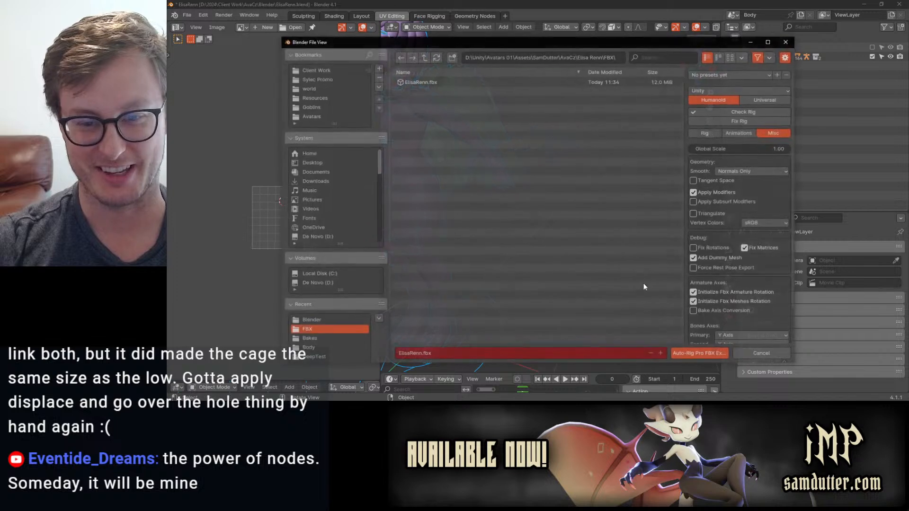
pyautogui.click(692, 353)
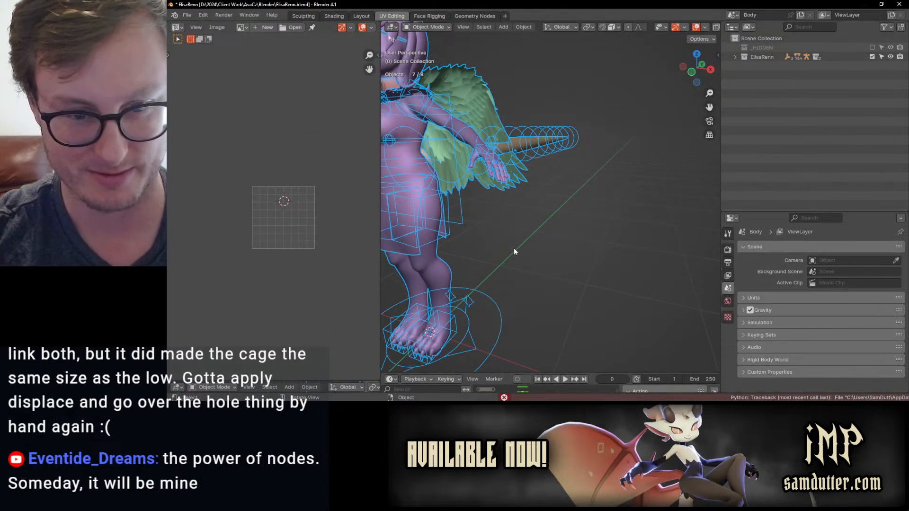
# Save the Blender file with the ElisaRenn_rig selected and export the character over ElisaRenn.fbx with Auto-Rig Pro.
pyautogui.click(445, 237)
pyautogui.hotkey('ctrl', 's')
pyautogui.scroll(-3, 587, 254)
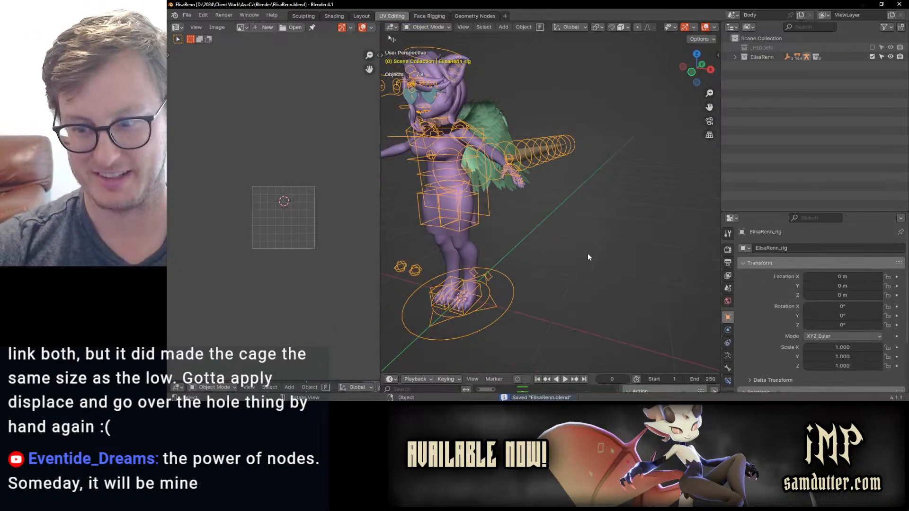
pyautogui.press('q')
pyautogui.click(586, 253)
pyautogui.click(699, 354)
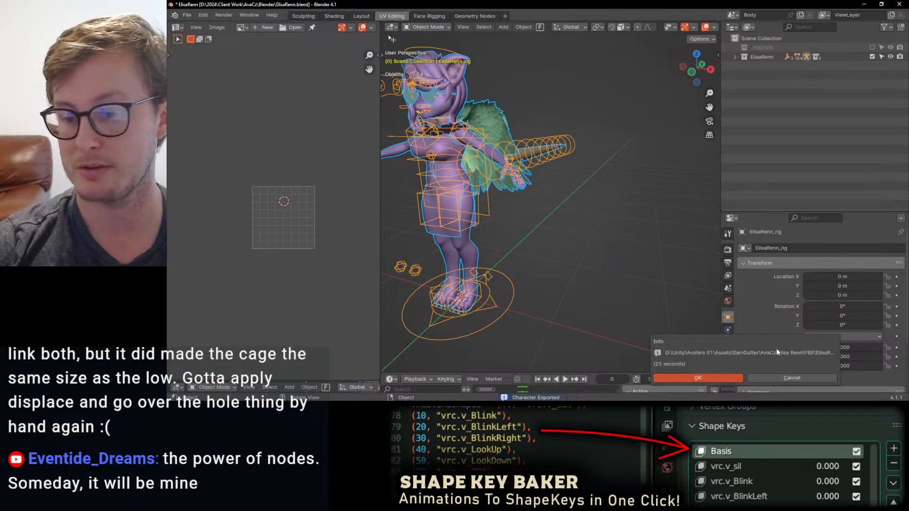
pyautogui.click(725, 378)
pyautogui.click(613, 283)
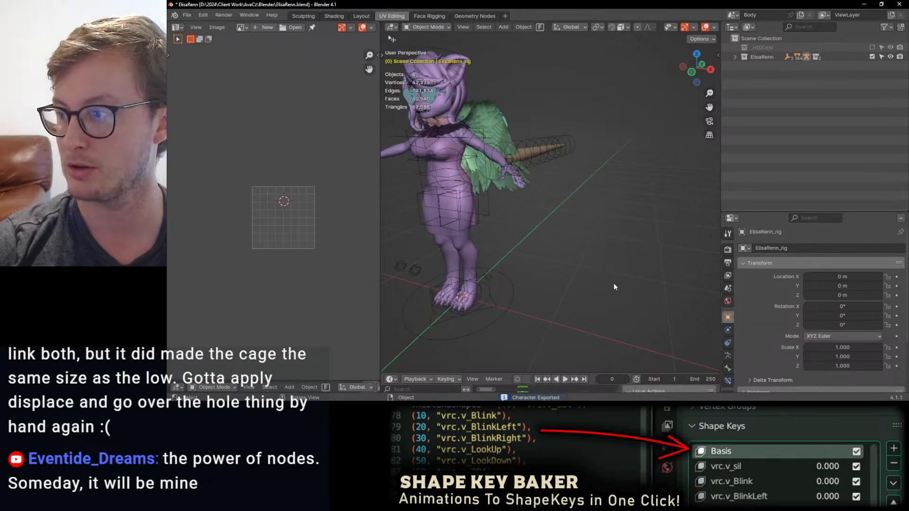
# Switch back to Unity, look over the reimported avatar and enter Play mode through the GestureManager object.
pyautogui.hotkey('alt', 'Tab')
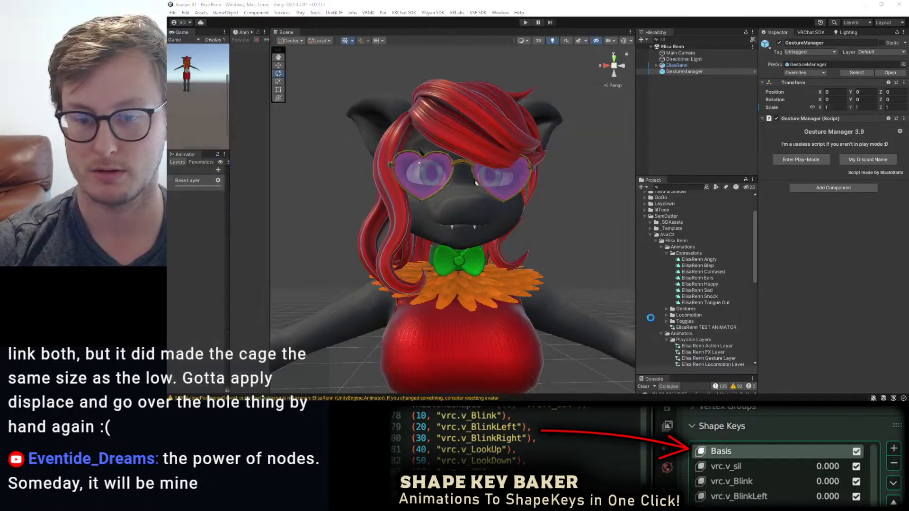
pyautogui.moveTo(451, 163); pyautogui.dragTo(486, 190, button='right')
pyautogui.press('a')
pyautogui.press('w')
pyautogui.click(665, 66)
pyautogui.moveTo(531, 217); pyautogui.dragTo(559, 214, button='right')
pyautogui.click(565, 276)
pyautogui.press('s')
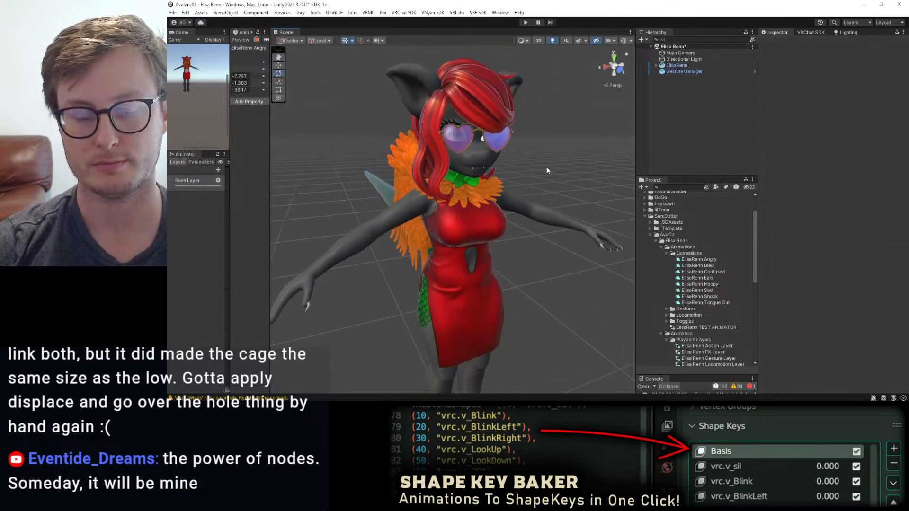
pyautogui.click(676, 72)
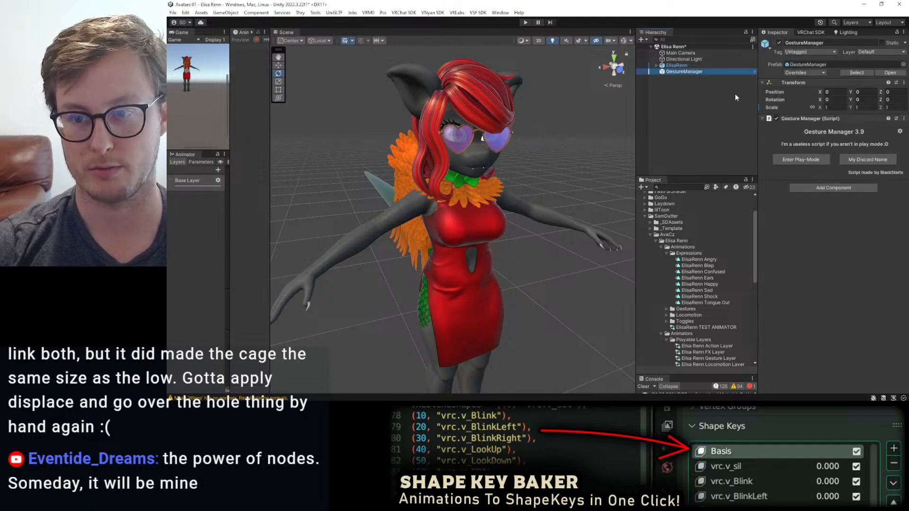
pyautogui.click(802, 161)
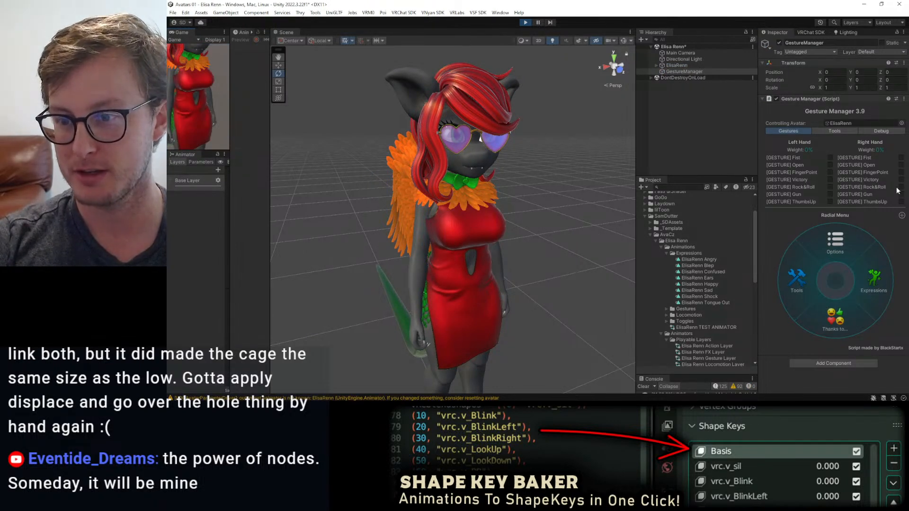
# Test the Rock&Roll gesture on the left hand while examining the avatar's face up close.
pyautogui.click(830, 188)
pyautogui.moveTo(538, 247); pyautogui.dragTo(509, 220, button='right')
pyautogui.press('w')
pyautogui.press('s')
pyautogui.click(831, 186)
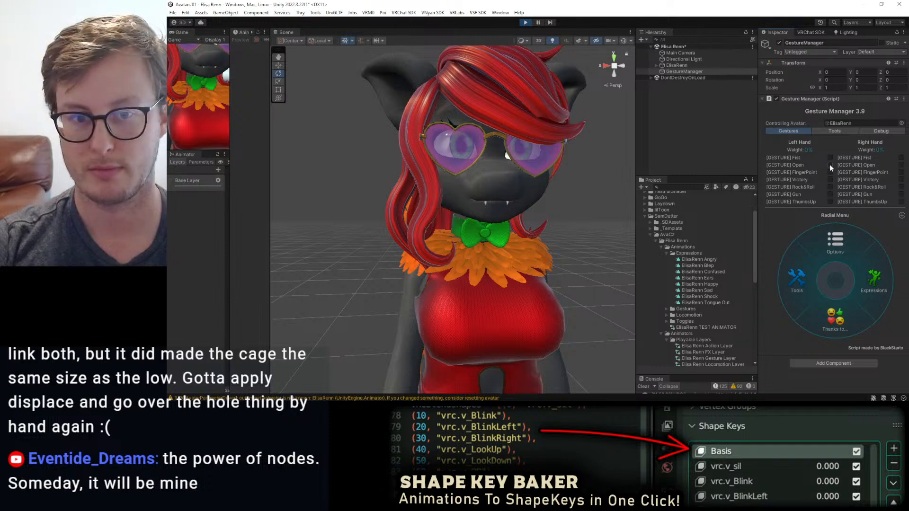
# Test the left Open gesture, and the FingerPoint gesture on the left hand, both hands and the right hand alone.
pyautogui.click(829, 165)
pyautogui.click(829, 173)
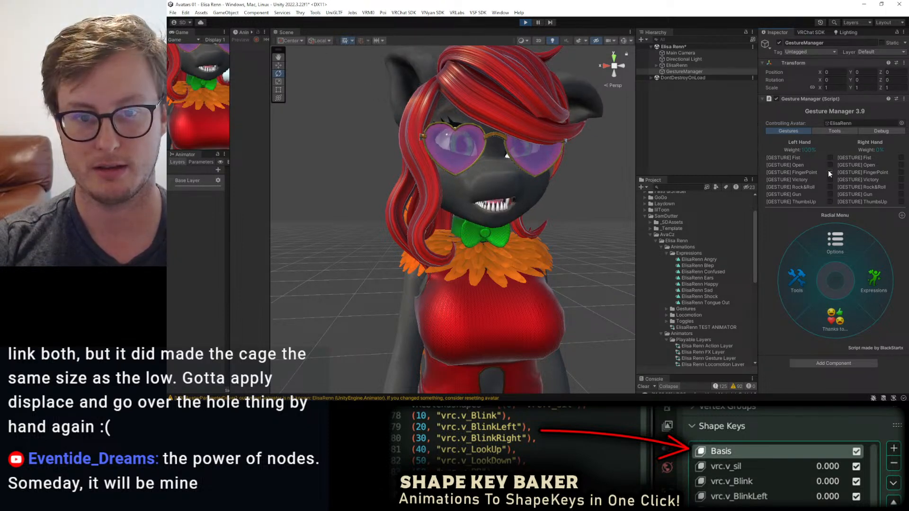
pyautogui.click(900, 173)
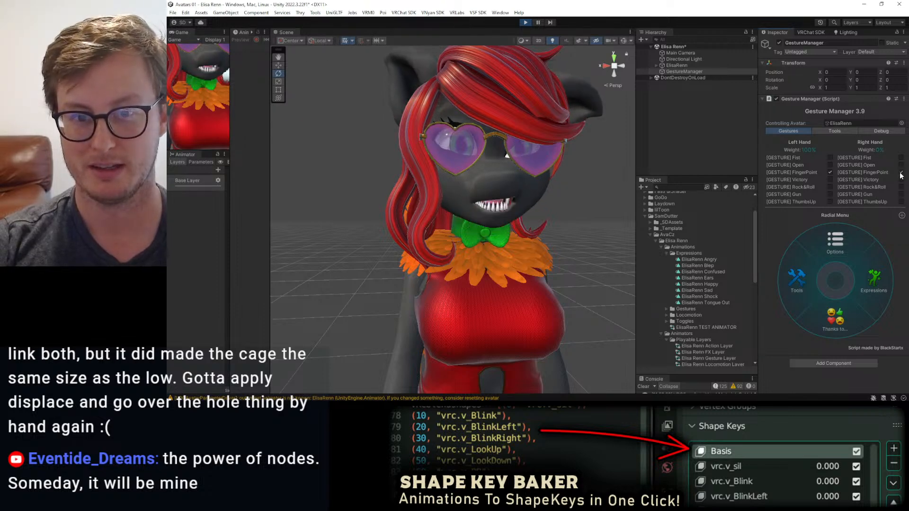
pyautogui.click(829, 172)
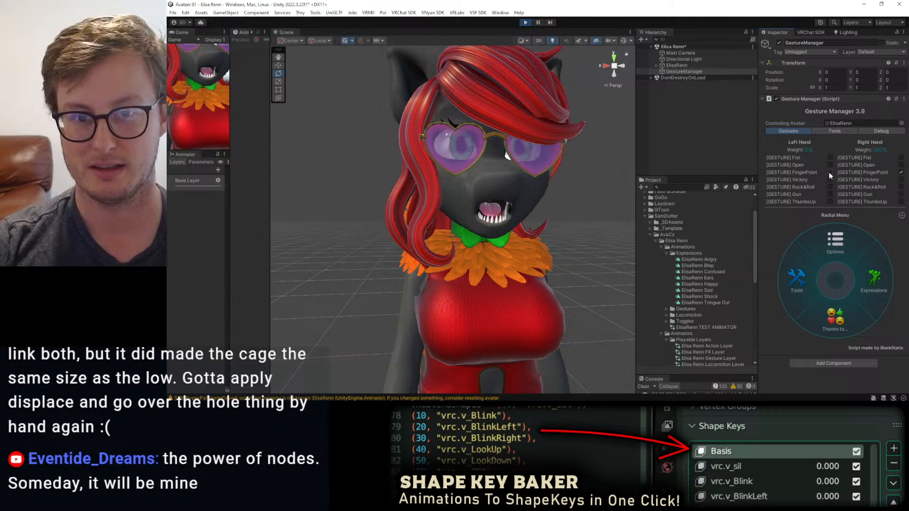
pyautogui.click(890, 174)
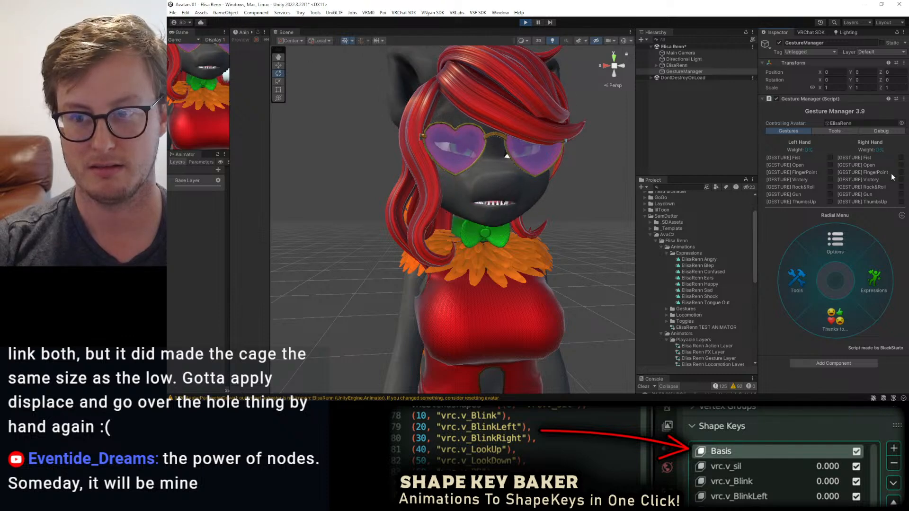
pyautogui.click(830, 172)
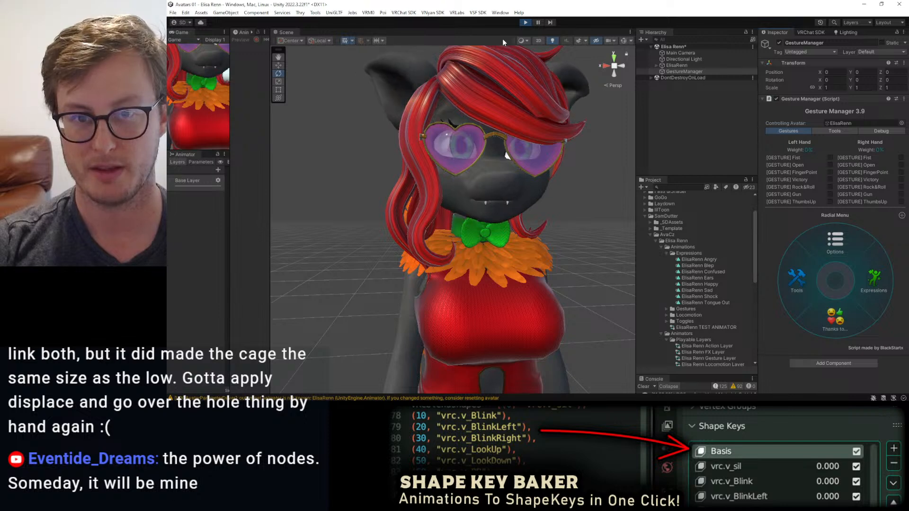
# Exit Play mode and open the VRCF Gestures object, checking which action types can be added to the PP viseme.
pyautogui.click(525, 23)
pyautogui.click(656, 65)
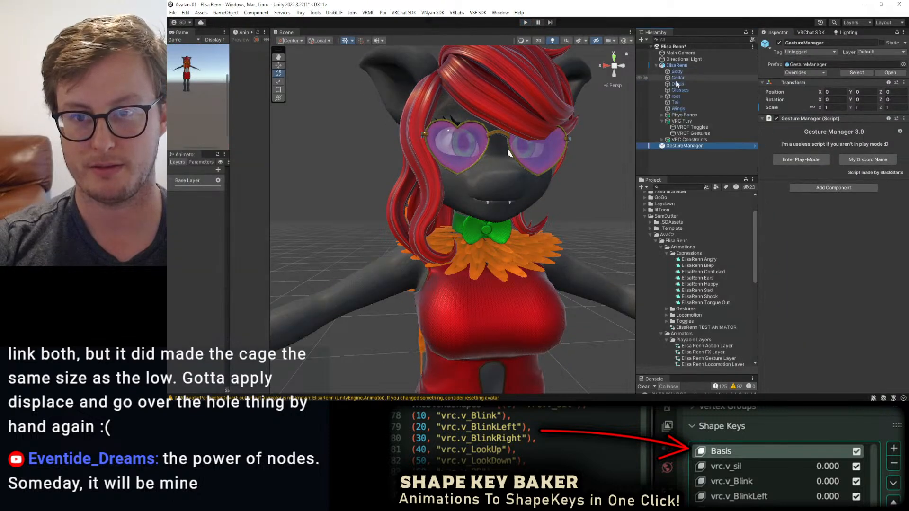
pyautogui.click(685, 139)
pyautogui.click(687, 133)
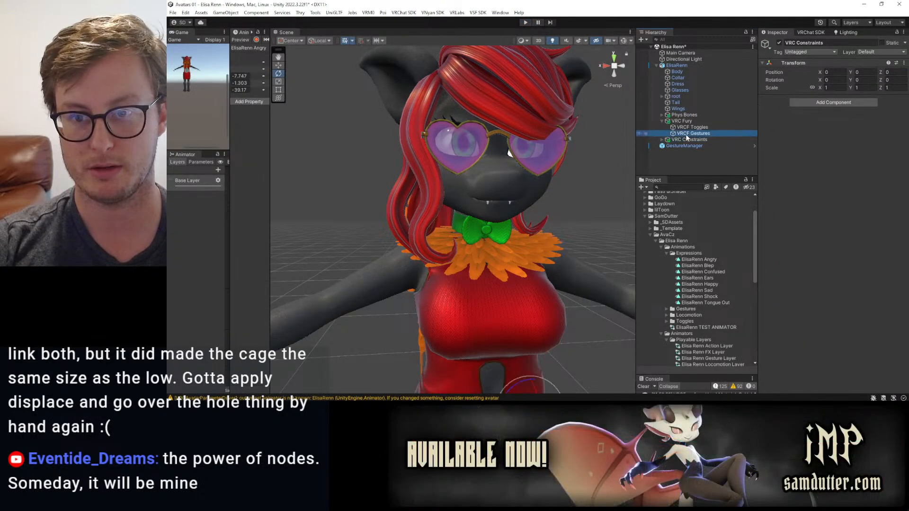
pyautogui.click(881, 162)
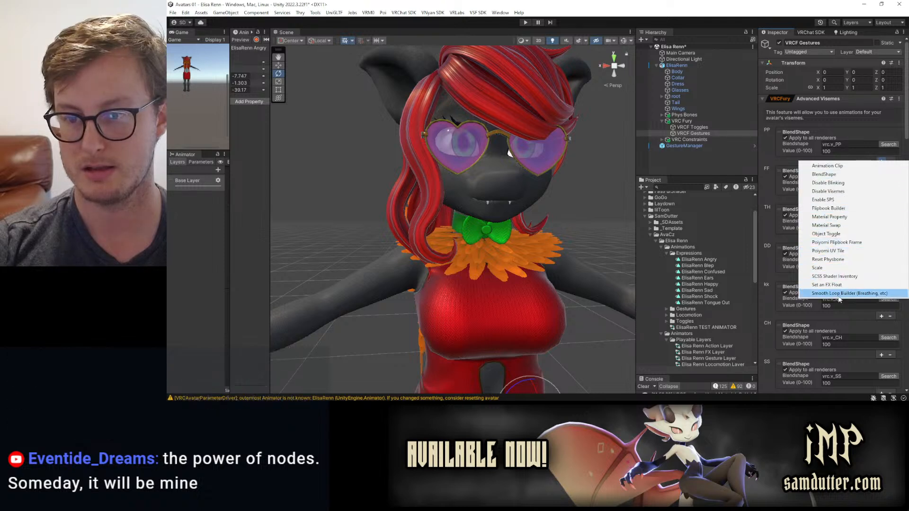
pyautogui.click(766, 162)
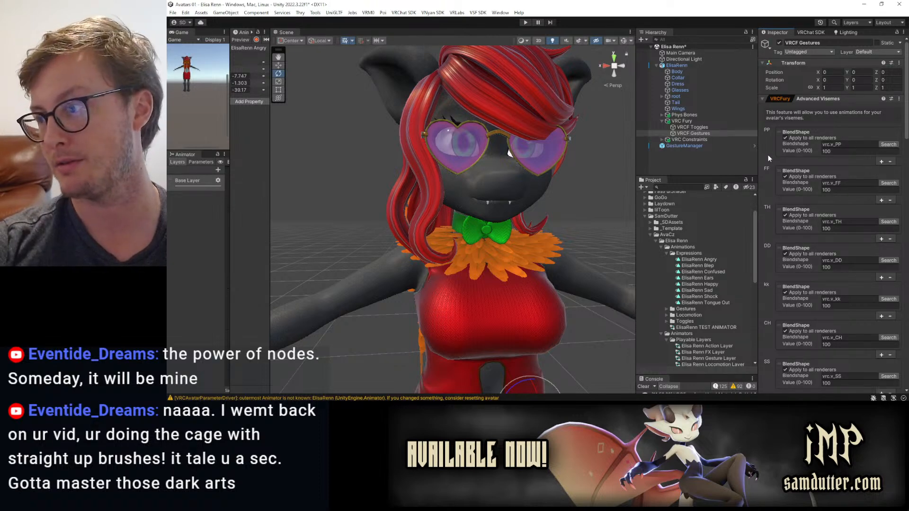
# Select the ElisaRenn avatar, widen the Animation window and preview the ElisaRenn Angry clip from above the head.
pyautogui.click(547, 217)
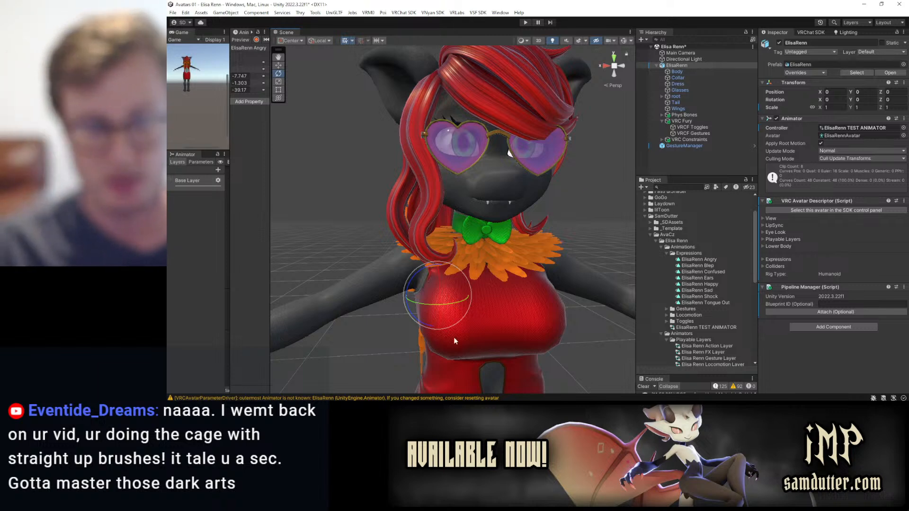
pyautogui.moveTo(270, 158); pyautogui.dragTo(358, 158)
pyautogui.click(240, 40)
pyautogui.press('q')
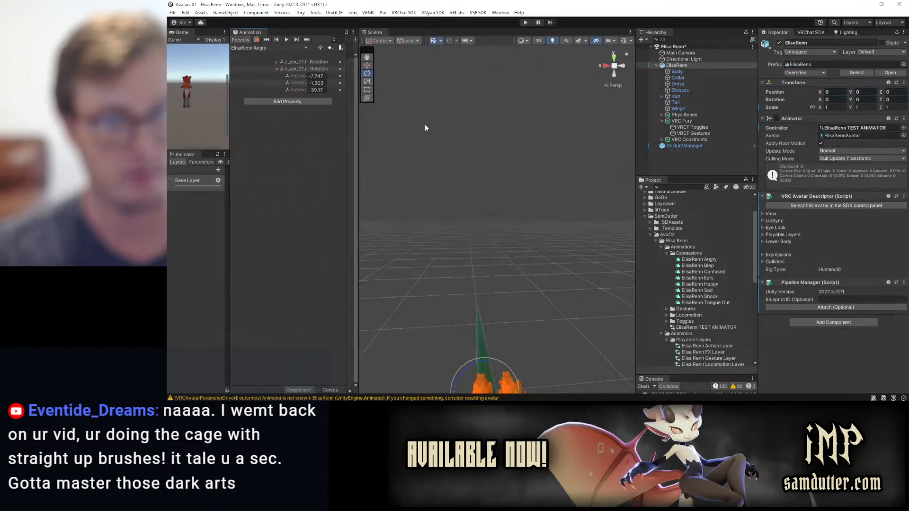
pyautogui.moveTo(501, 251); pyautogui.dragTo(456, 114, button='middle')
pyautogui.moveTo(457, 114); pyautogui.dragTo(502, 194, button='right')
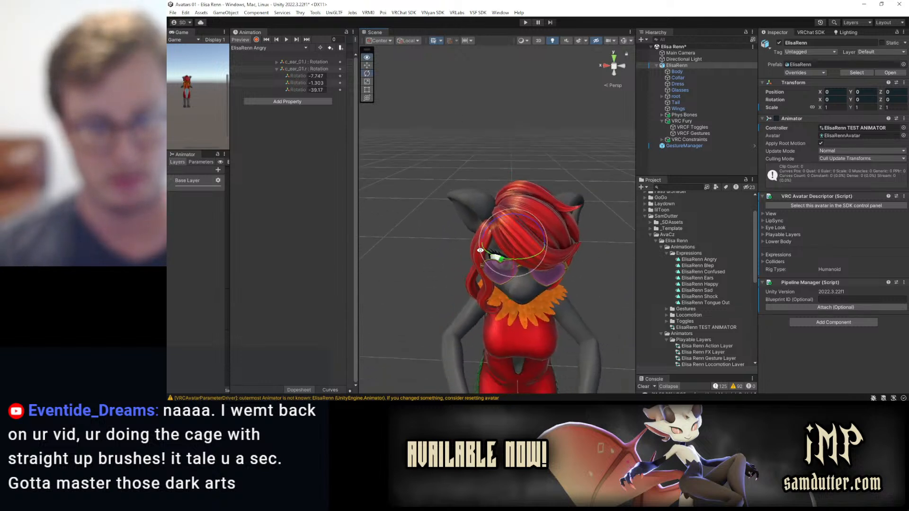
pyautogui.moveTo(502, 194); pyautogui.dragTo(531, 233, button='middle')
pyautogui.moveTo(531, 233); pyautogui.dragTo(541, 196, button='right')
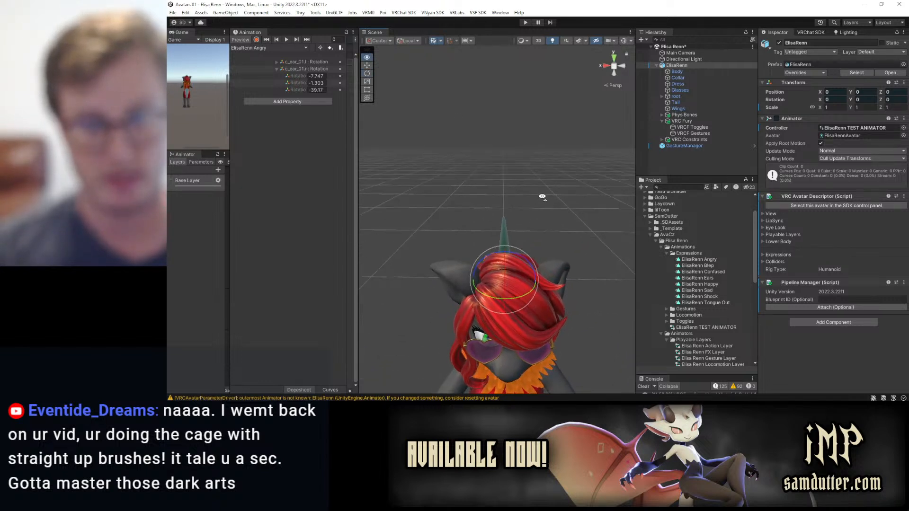
pyautogui.click(613, 58)
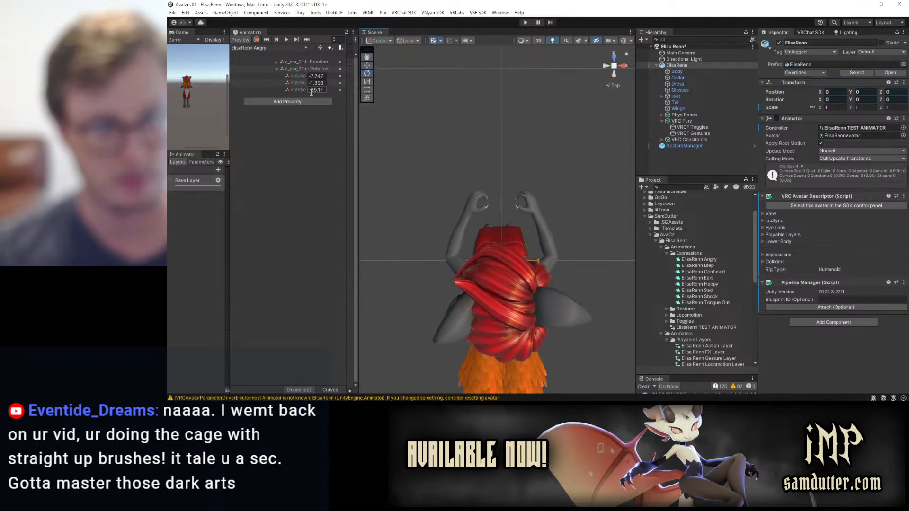
# Record a new rotation for the right ear bone c_ear_01.r in the ElisaRenn Angry clip, about -34.25, 25.548, -49.214.
pyautogui.click(310, 62)
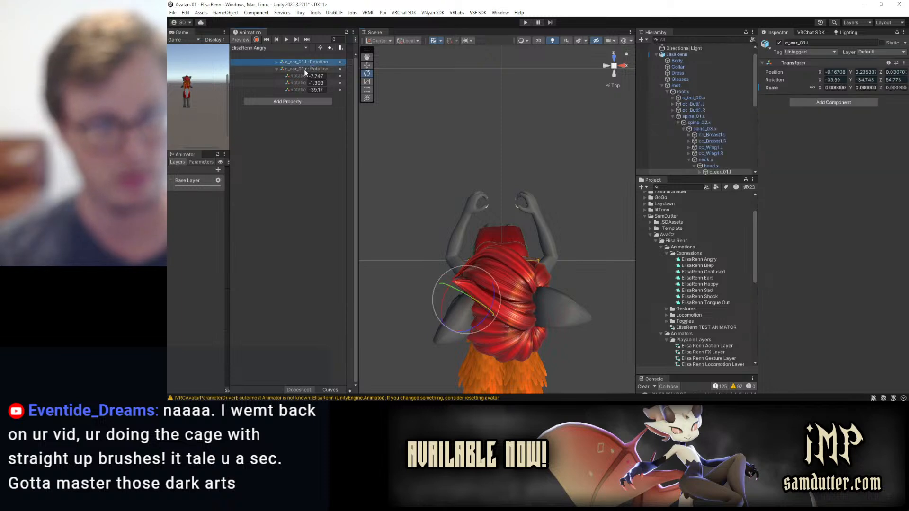
pyautogui.click(304, 69)
pyautogui.click(257, 39)
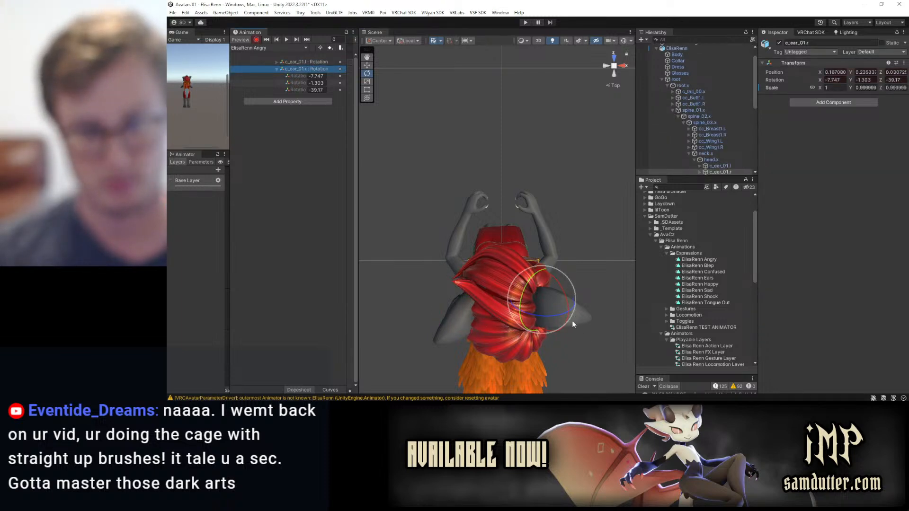
pyautogui.moveTo(563, 296); pyautogui.dragTo(567, 325)
pyautogui.moveTo(563, 322); pyautogui.dragTo(497, 203, button='right')
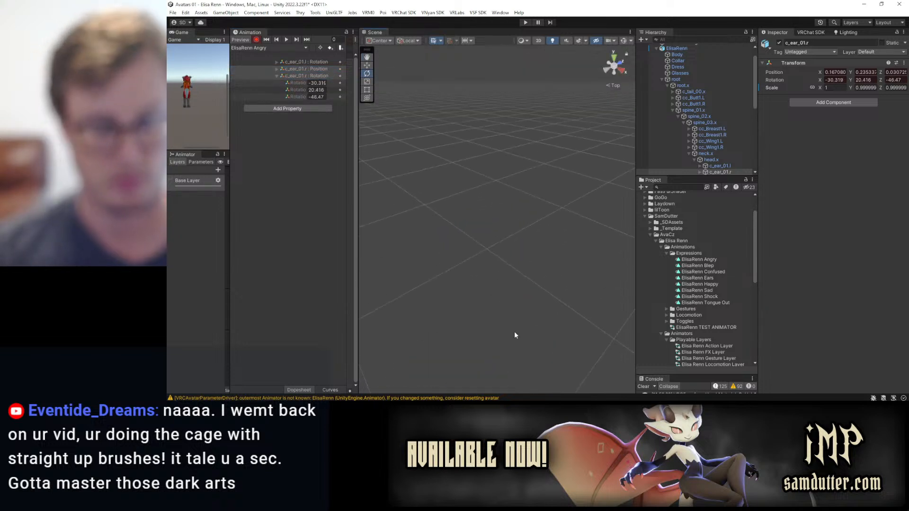
pyautogui.scroll(-3, 524, 331)
pyautogui.press('f')
pyautogui.scroll(5, 499, 234)
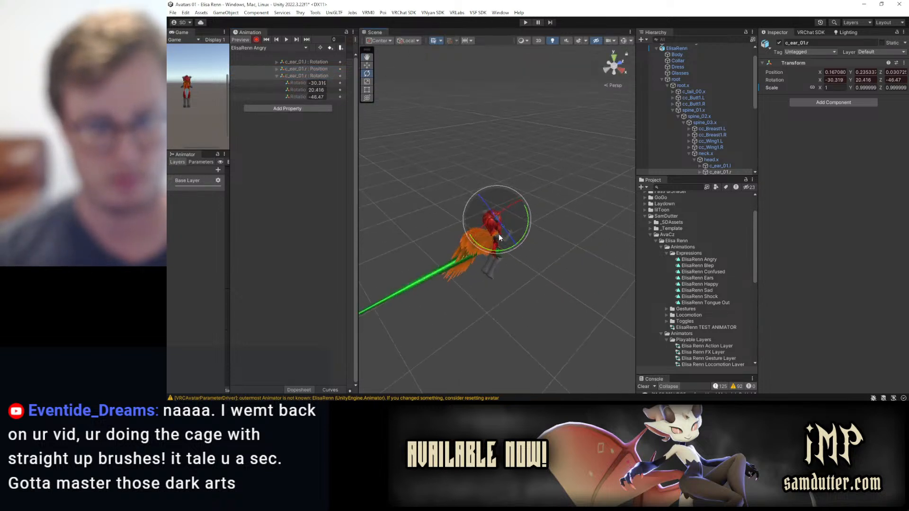
pyautogui.moveTo(497, 245)
pyautogui.keyDown('alt'); pyautogui.mouseDown()
pyautogui.moveTo(563, 187)
pyautogui.moveTo(617, 167)
pyautogui.moveTo(544, 247)
pyautogui.moveTo(498, 243)
pyautogui.mouseUp(); pyautogui.keyUp('alt')
pyautogui.keyDown('alt'); pyautogui.moveTo(498, 243); pyautogui.dragTo(793, 172); pyautogui.keyUp('alt')
pyautogui.click(256, 40)
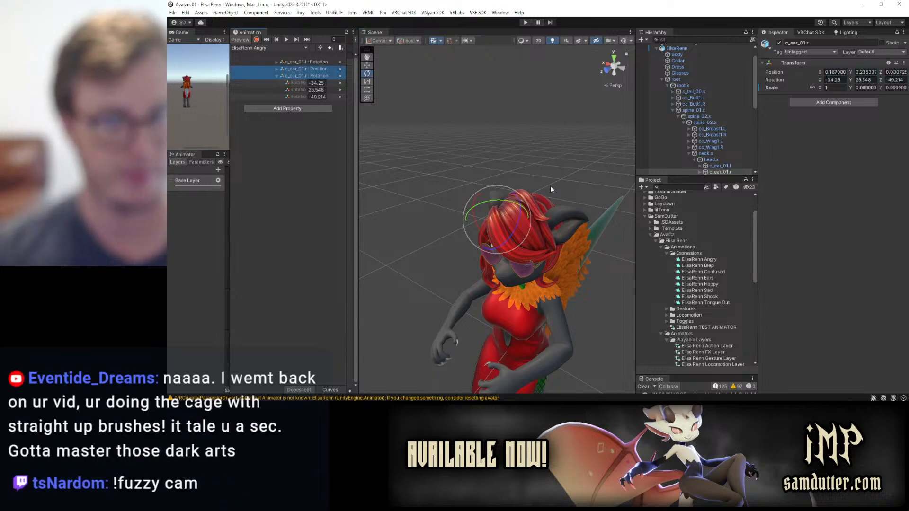
# Turn off the animation preview and save the scene.
pyautogui.click(241, 39)
pyautogui.scroll(-6, 533, 196)
pyautogui.hotkey('ctrl', 's')
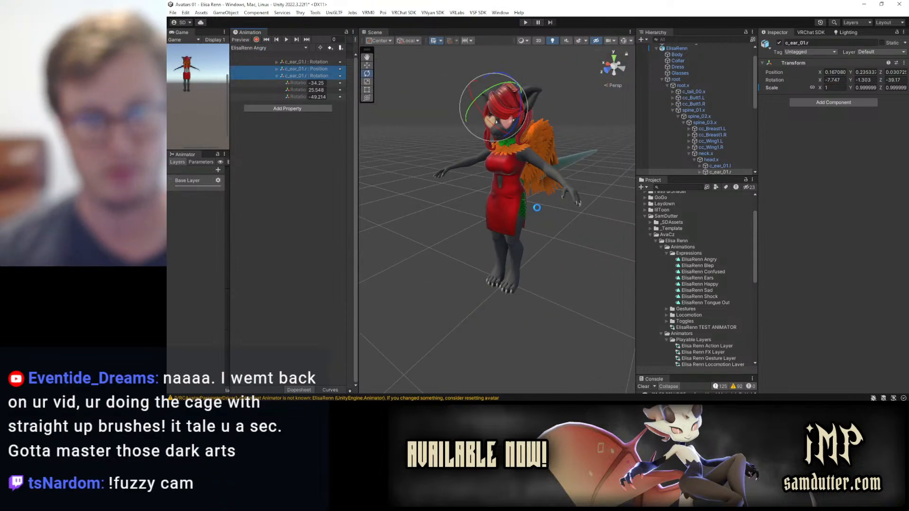
pyautogui.keyDown('alt'); pyautogui.moveTo(526, 184); pyautogui.dragTo(551, 163); pyautogui.keyUp('alt')
pyautogui.keyDown('alt'); pyautogui.moveTo(504, 164); pyautogui.dragTo(530, 163); pyautogui.keyUp('alt')
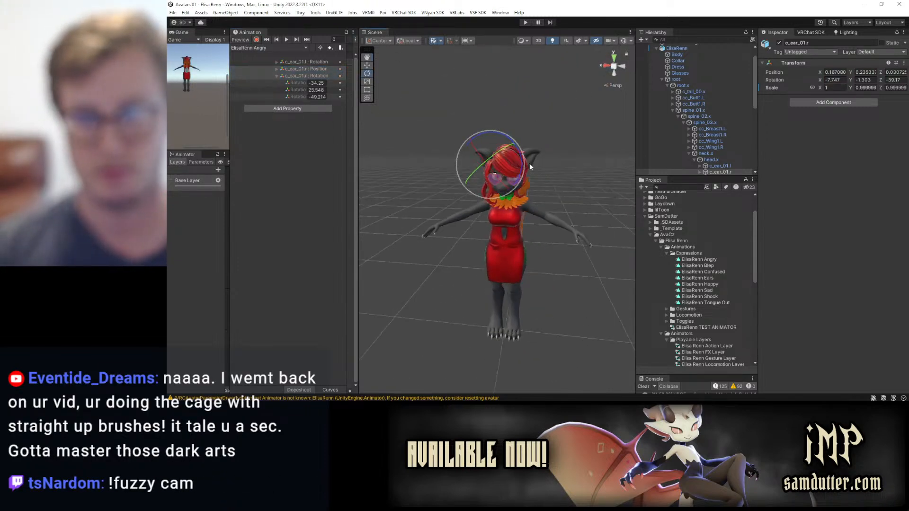